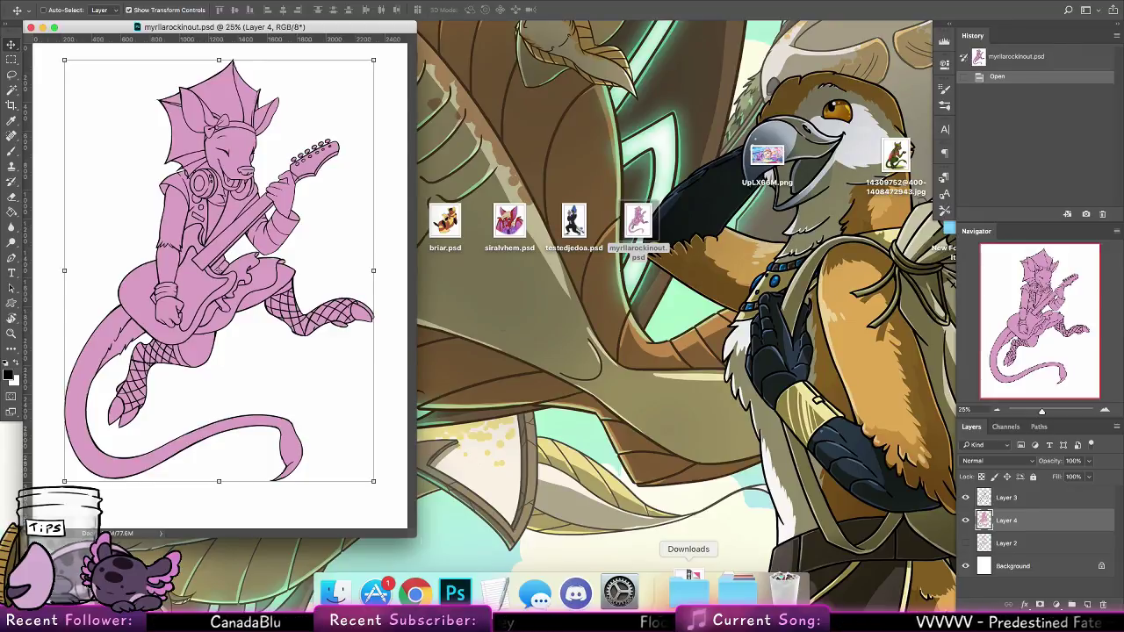
# Add a new layer above Layer 4 and make it a clipping mask on Layer 4
pyautogui.moveTo(408, 531); pyautogui.dragTo(597, 585)
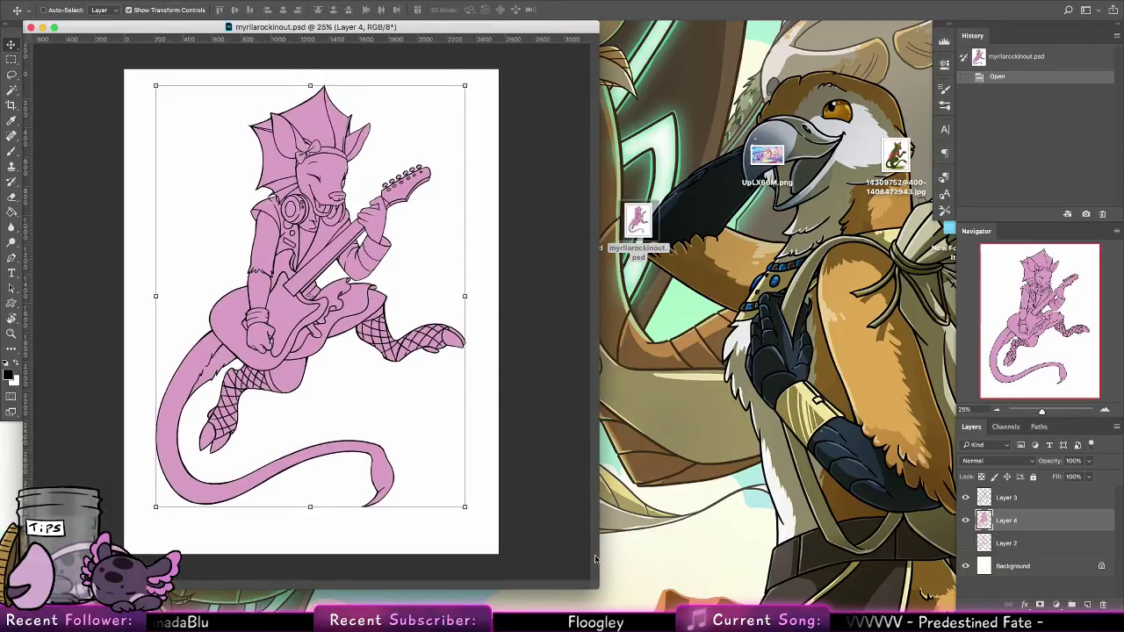
pyautogui.click(1087, 605)
pyautogui.rightClick(1018, 522)
pyautogui.click(904, 328)
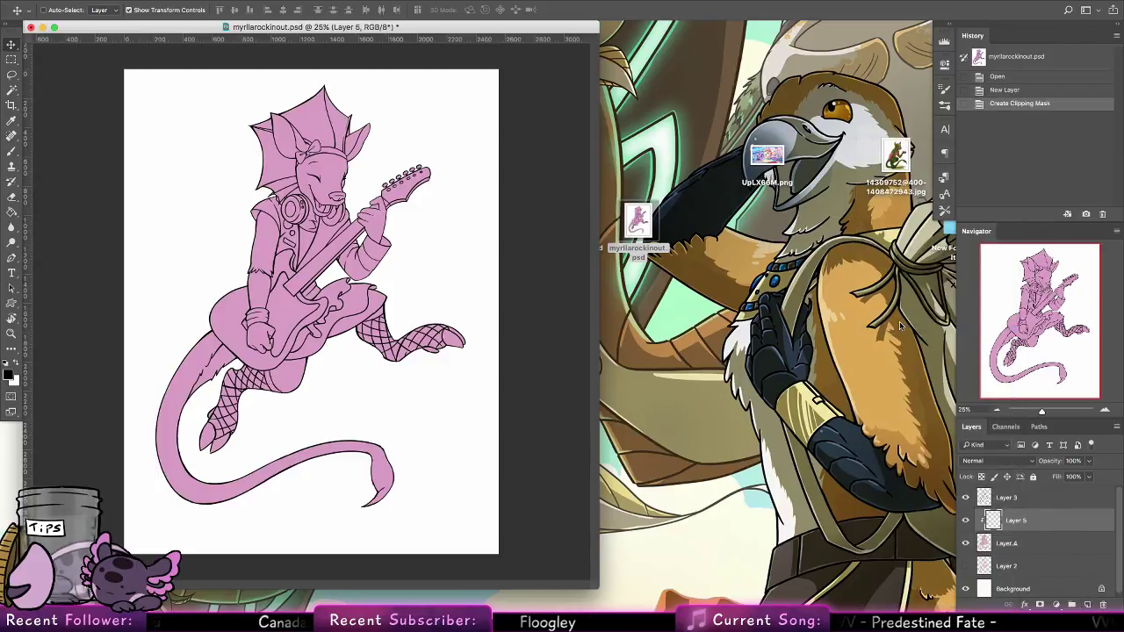
pyautogui.press('z')
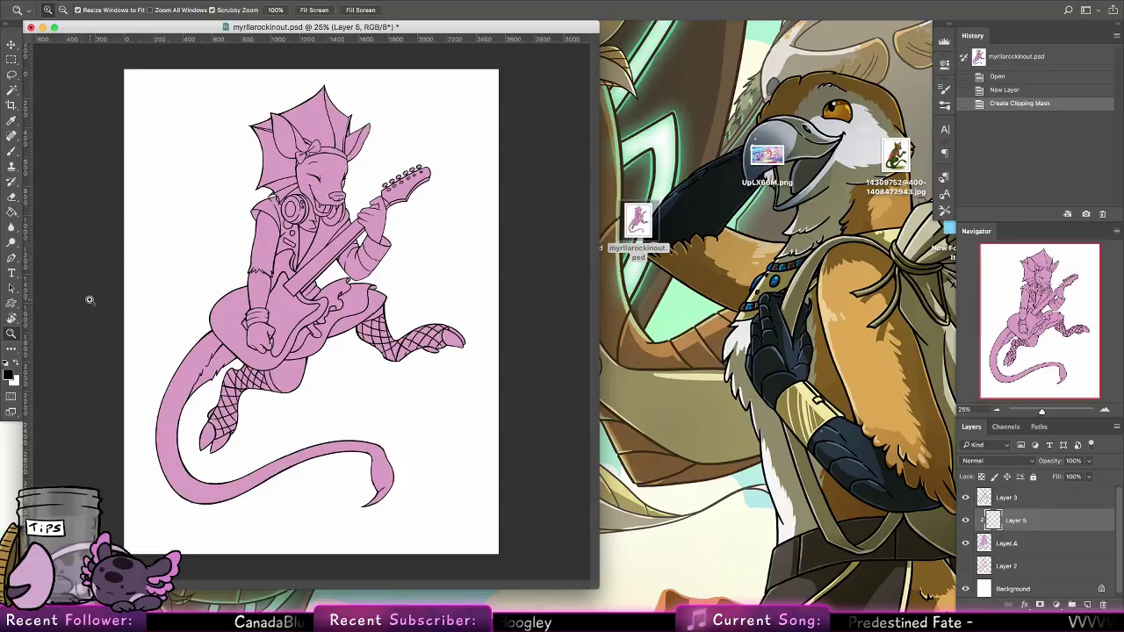
pyautogui.click(11, 376)
pyautogui.click(617, 263)
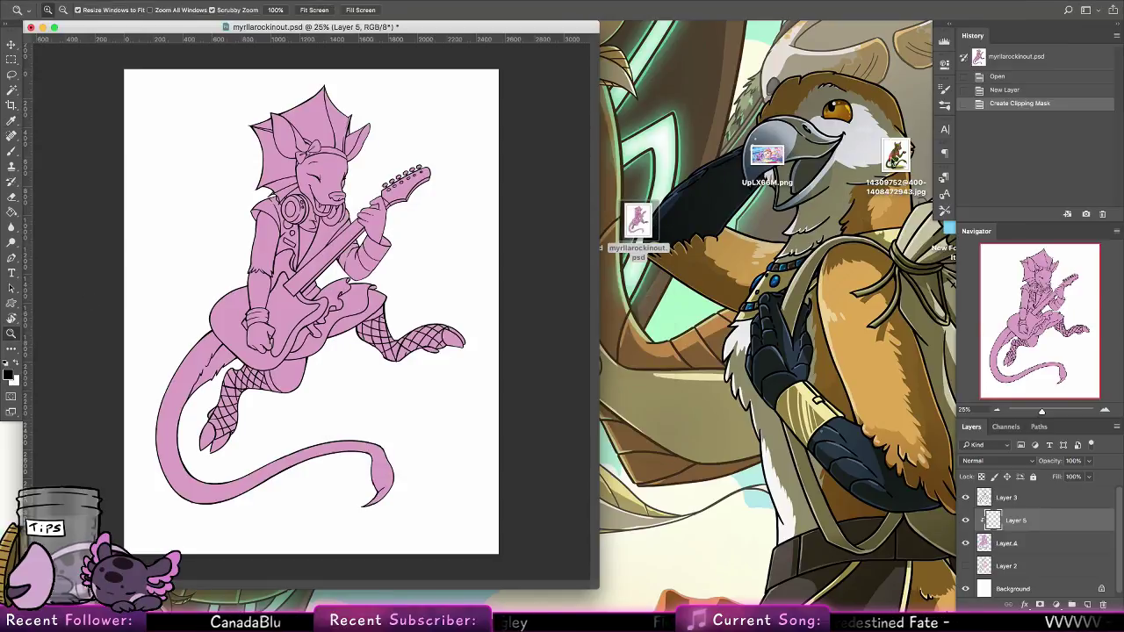
pyautogui.moveTo(895, 155); pyautogui.dragTo(492, 596)
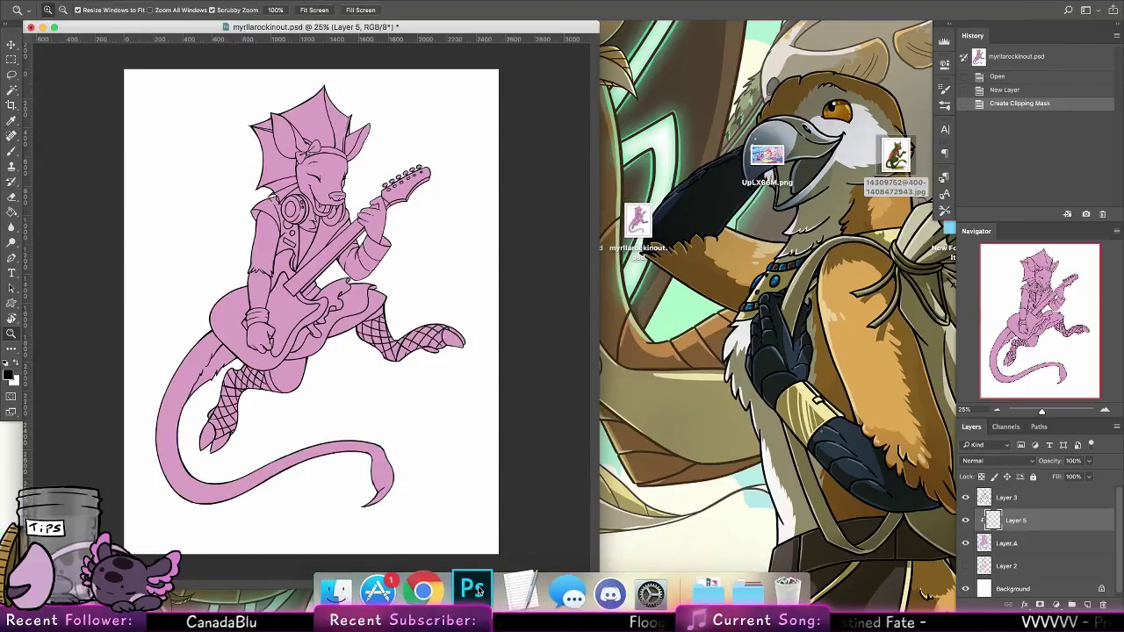
pyautogui.moveTo(290, 42); pyautogui.dragTo(796, 102)
pyautogui.click(577, 28)
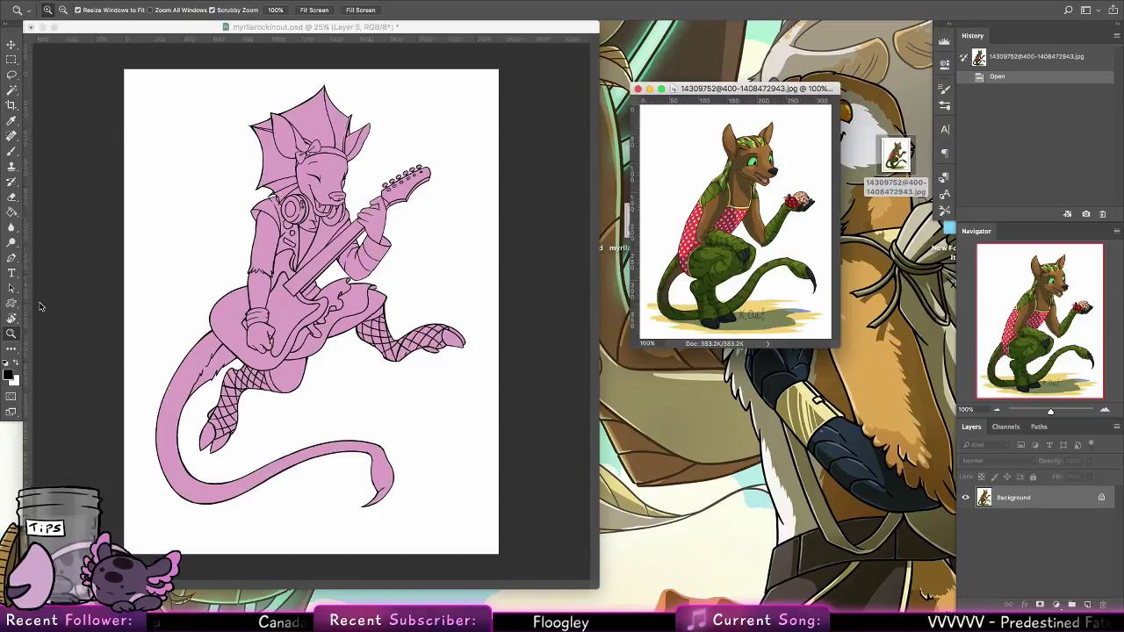
pyautogui.moveTo(727, 160); pyautogui.dragTo(795, 165)
pyautogui.moveTo(838, 346); pyautogui.dragTo(954, 553)
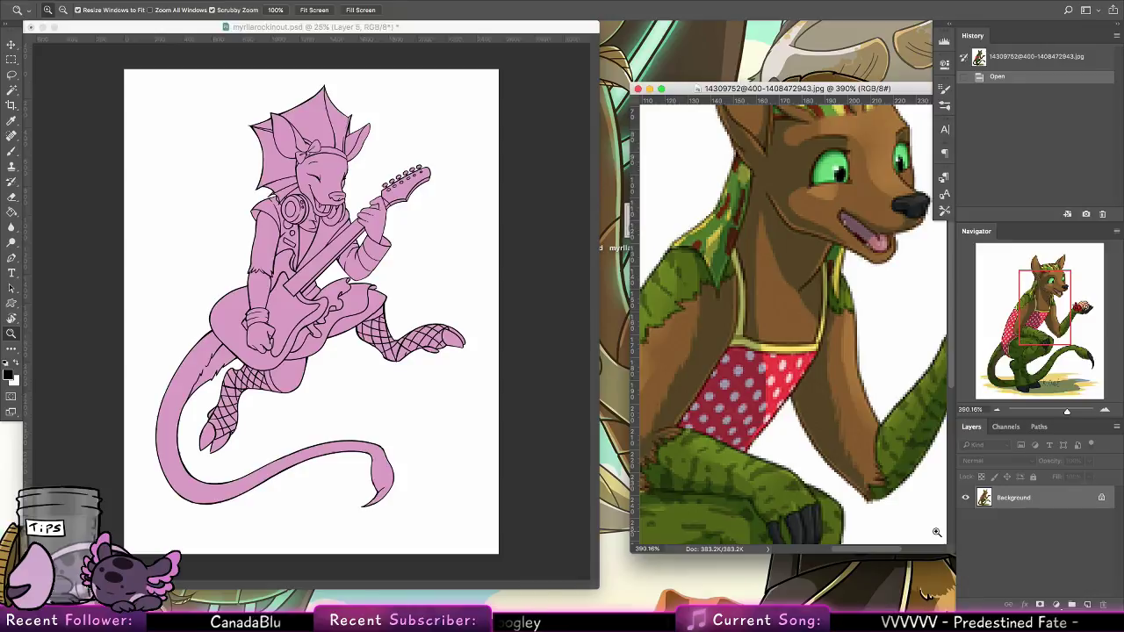
# Sample the brown fur from the reference and paint the raised leg, upper arm and head with a 500 px brush
pyautogui.click(11, 150)
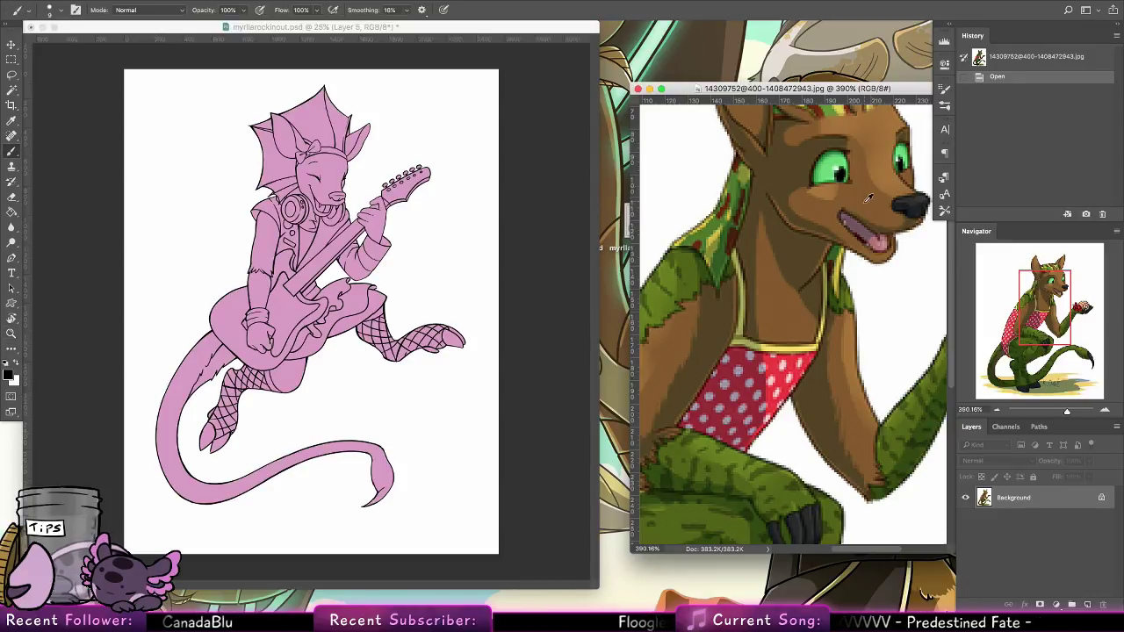
pyautogui.keyDown('alt'); pyautogui.click(781, 298); pyautogui.keyUp('alt')
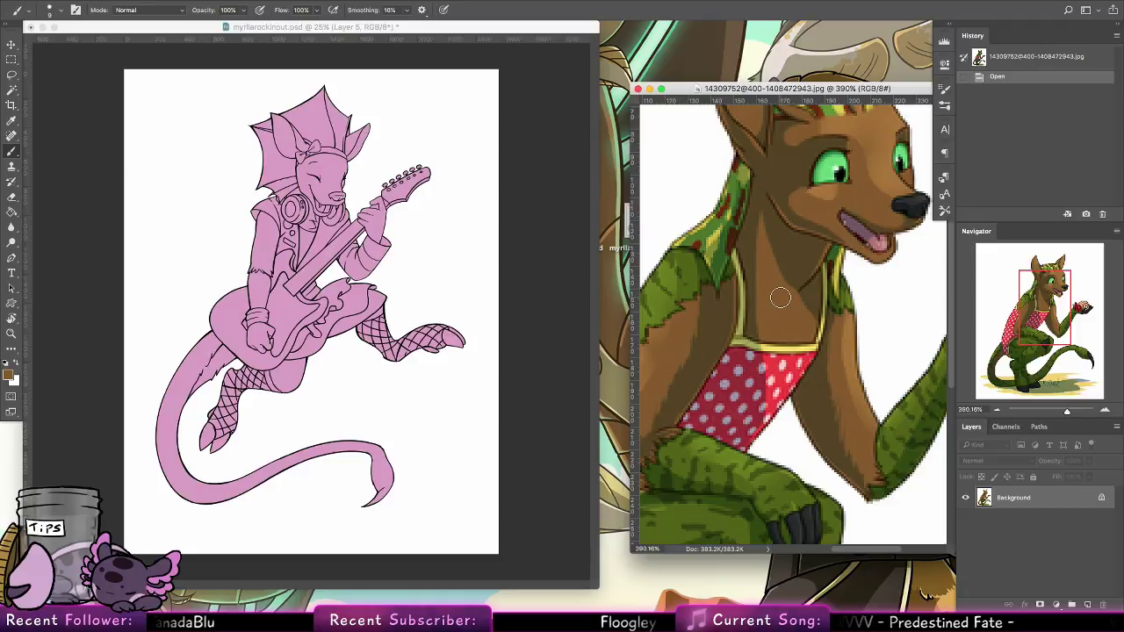
pyautogui.click(348, 188)
pyautogui.click(42, 10)
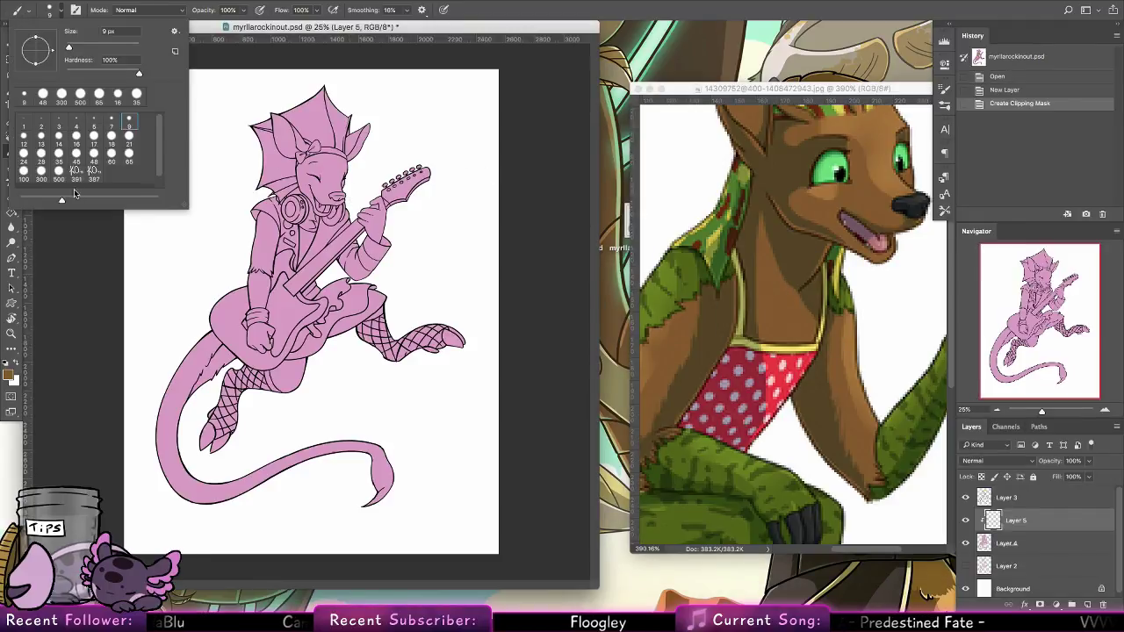
pyautogui.moveTo(441, 342); pyautogui.dragTo(390, 358)
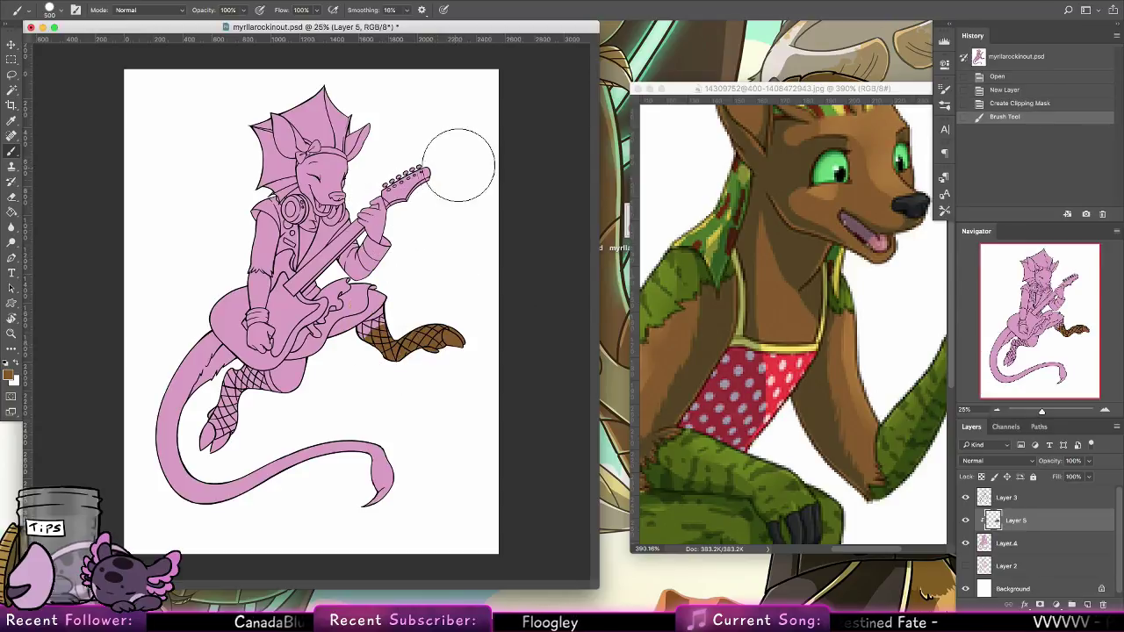
pyautogui.moveTo(263, 264)
pyautogui.mouseDown()
pyautogui.moveTo(252, 225)
pyautogui.moveTo(281, 210)
pyautogui.mouseUp()
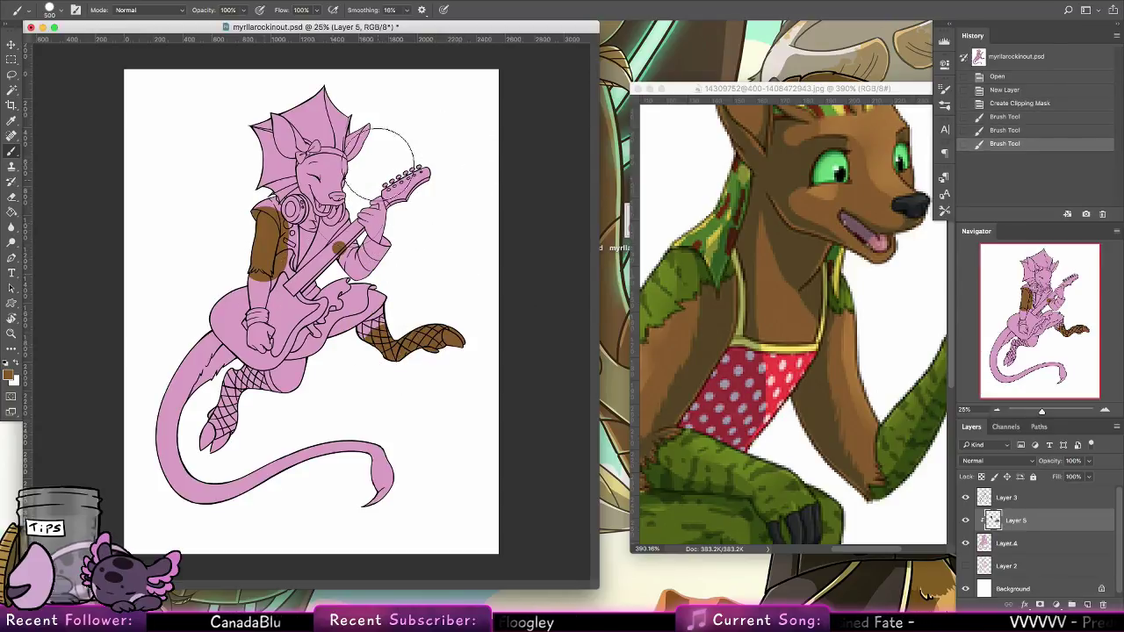
pyautogui.moveTo(356, 180)
pyautogui.mouseDown()
pyautogui.moveTo(329, 145)
pyautogui.moveTo(263, 117)
pyautogui.moveTo(272, 114)
pyautogui.mouseUp()
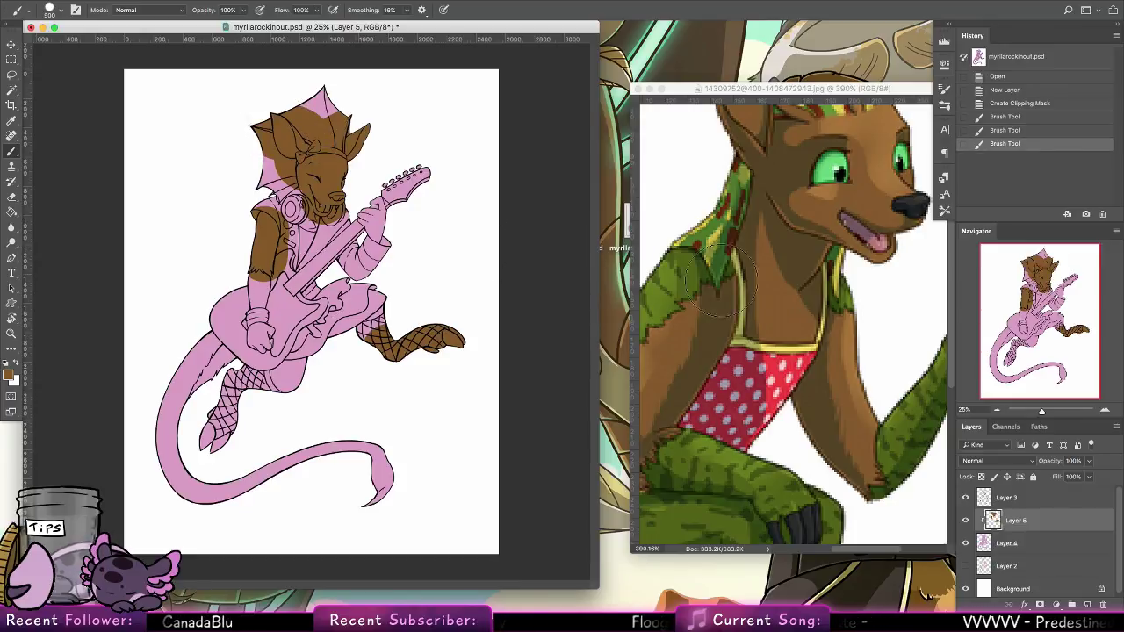
# Bring the reference's tail into view and paint the furry underside of the tail base brown with a 45 px brush
pyautogui.click(787, 462)
pyautogui.moveTo(787, 462); pyautogui.dragTo(813, 344)
pyautogui.moveTo(785, 406); pyautogui.dragTo(896, 396)
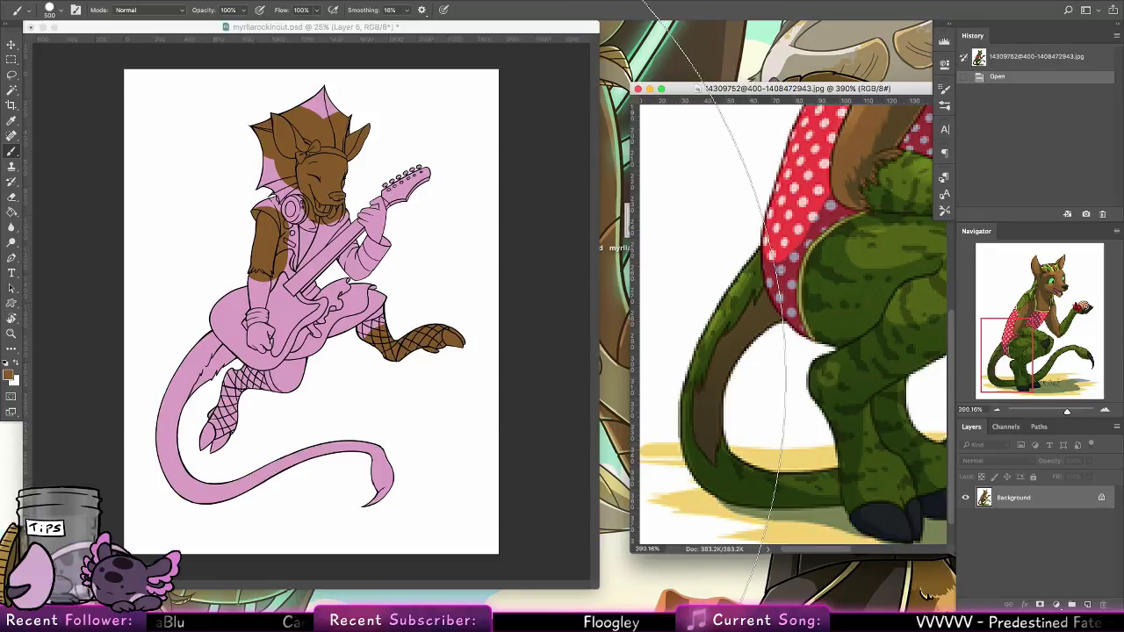
pyautogui.click(55, 12)
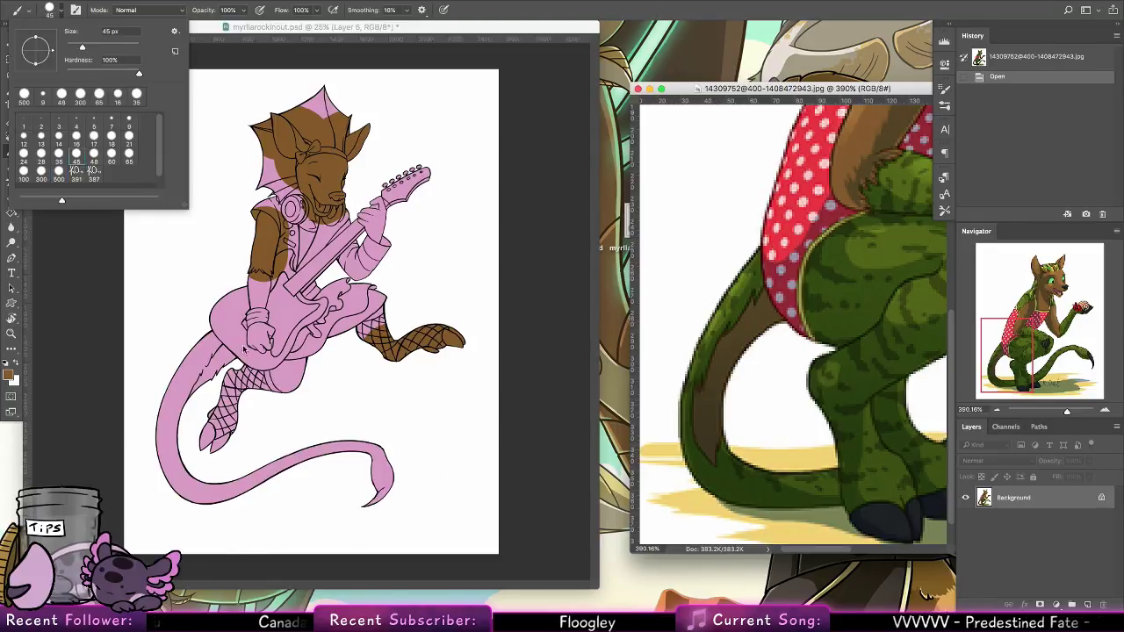
pyautogui.click(230, 372)
pyautogui.moveTo(237, 355)
pyautogui.mouseDown()
pyautogui.moveTo(186, 401)
pyautogui.moveTo(220, 347)
pyautogui.moveTo(233, 355)
pyautogui.moveTo(242, 340)
pyautogui.mouseUp()
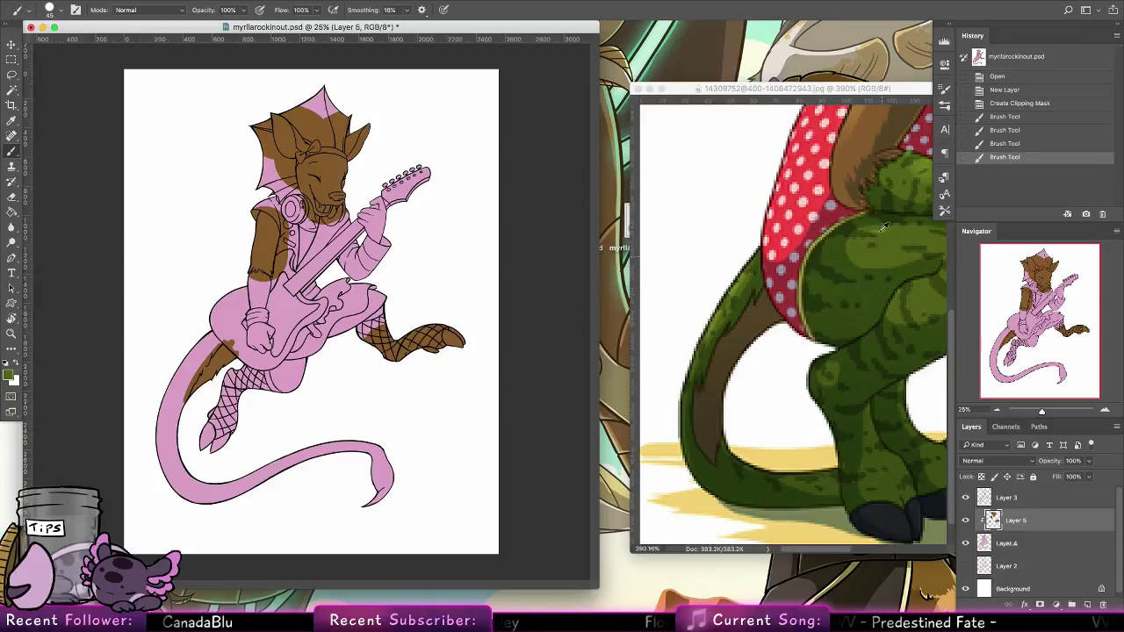
# Paint the tail in the reference's green, then cover both legs with the same green using a 100 px brush
pyautogui.moveTo(167, 428)
pyautogui.mouseDown()
pyautogui.moveTo(199, 404)
pyautogui.moveTo(169, 452)
pyautogui.moveTo(184, 369)
pyautogui.moveTo(160, 463)
pyautogui.moveTo(158, 442)
pyautogui.moveTo(160, 432)
pyautogui.moveTo(178, 493)
pyautogui.moveTo(155, 444)
pyautogui.moveTo(173, 437)
pyautogui.moveTo(205, 498)
pyautogui.moveTo(316, 453)
pyautogui.moveTo(352, 463)
pyautogui.moveTo(389, 449)
pyautogui.moveTo(386, 494)
pyautogui.moveTo(348, 509)
pyautogui.mouseUp()
pyautogui.click(49, 12)
pyautogui.click(25, 174)
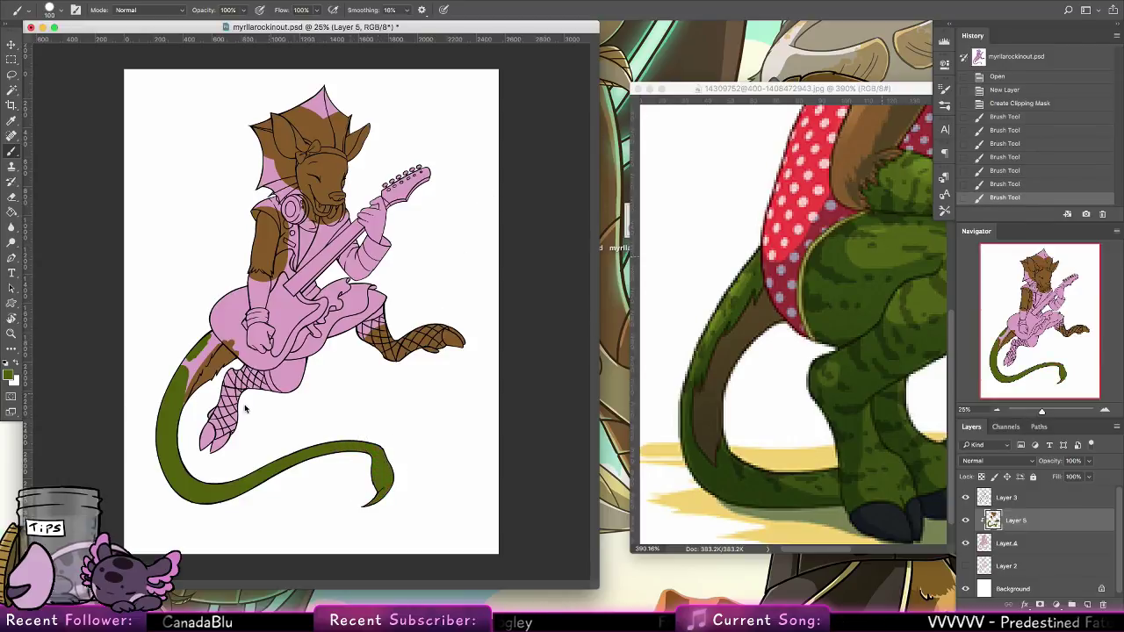
pyautogui.moveTo(264, 402)
pyautogui.mouseDown()
pyautogui.moveTo(281, 364)
pyautogui.moveTo(279, 379)
pyautogui.moveTo(309, 361)
pyautogui.moveTo(242, 383)
pyautogui.moveTo(197, 451)
pyautogui.moveTo(230, 429)
pyautogui.mouseUp()
pyautogui.moveTo(376, 329)
pyautogui.mouseDown()
pyautogui.moveTo(368, 318)
pyautogui.moveTo(363, 344)
pyautogui.moveTo(406, 322)
pyautogui.moveTo(395, 348)
pyautogui.moveTo(417, 347)
pyautogui.moveTo(379, 367)
pyautogui.moveTo(477, 338)
pyautogui.mouseUp()
# Paint the lowered forearm and hand green and extend the green up the tail toward its base
pyautogui.press('z')
pyautogui.moveTo(183, 322); pyautogui.dragTo(207, 310)
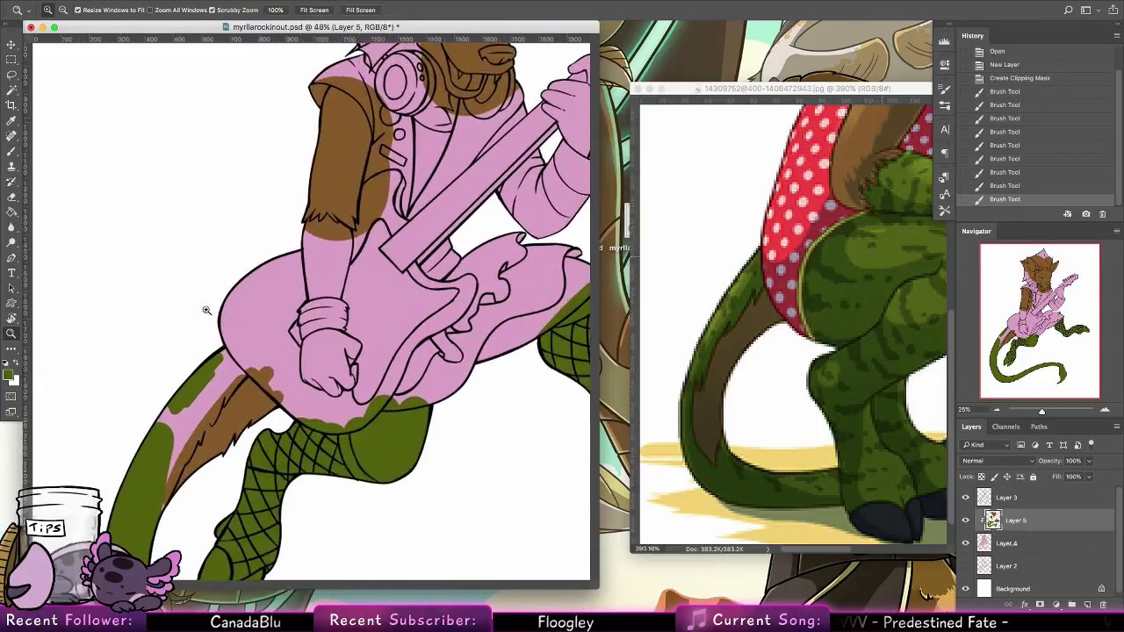
pyautogui.press('b')
pyautogui.moveTo(317, 224)
pyautogui.mouseDown()
pyautogui.moveTo(308, 264)
pyautogui.moveTo(343, 362)
pyautogui.moveTo(356, 333)
pyautogui.moveTo(297, 272)
pyautogui.mouseUp()
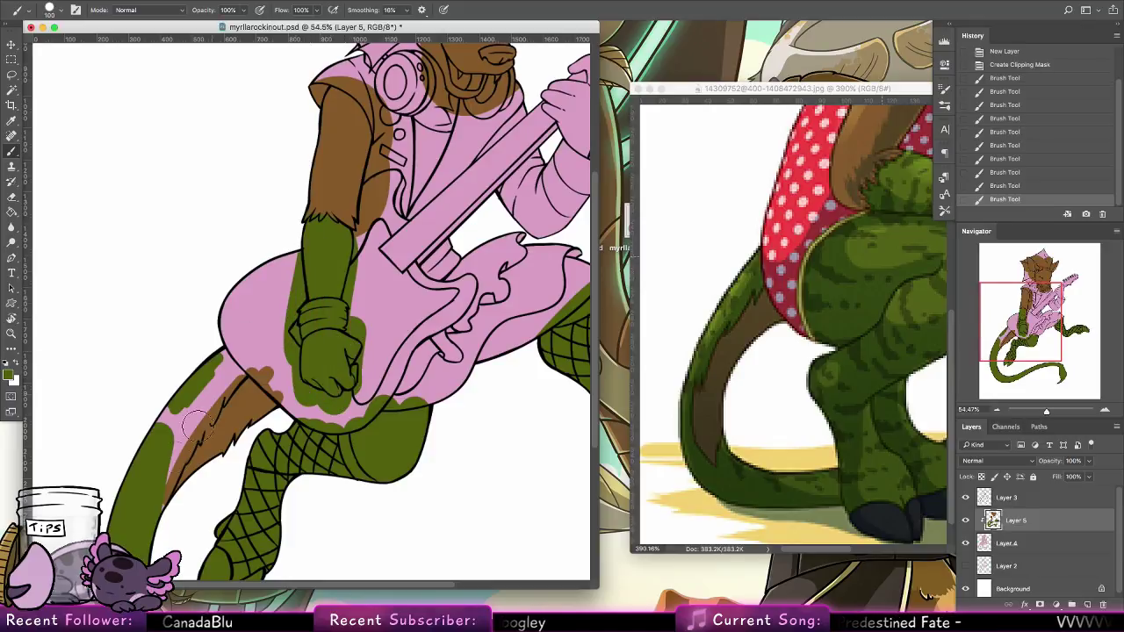
pyautogui.moveTo(195, 426)
pyautogui.mouseDown()
pyautogui.moveTo(171, 474)
pyautogui.moveTo(233, 360)
pyautogui.mouseUp()
# Fill the remaining pink gap on the tail with green along the brown fur edge, using a 17 px brush
pyautogui.click(55, 10)
pyautogui.click(103, 136)
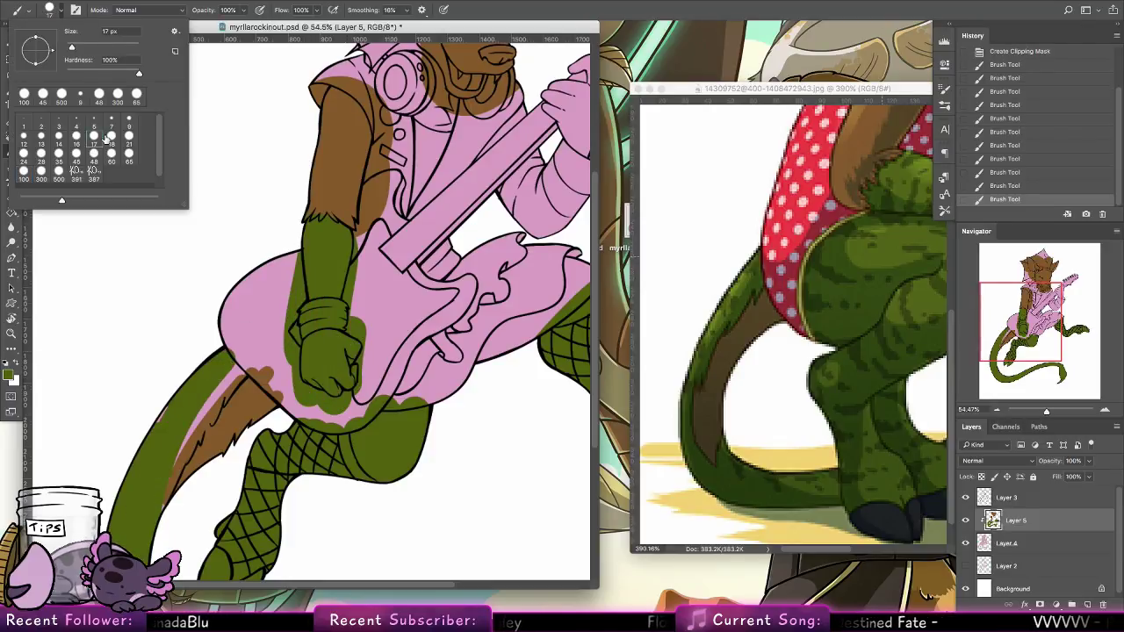
pyautogui.moveTo(180, 444)
pyautogui.mouseDown()
pyautogui.moveTo(158, 509)
pyautogui.moveTo(206, 418)
pyautogui.moveTo(195, 452)
pyautogui.mouseUp()
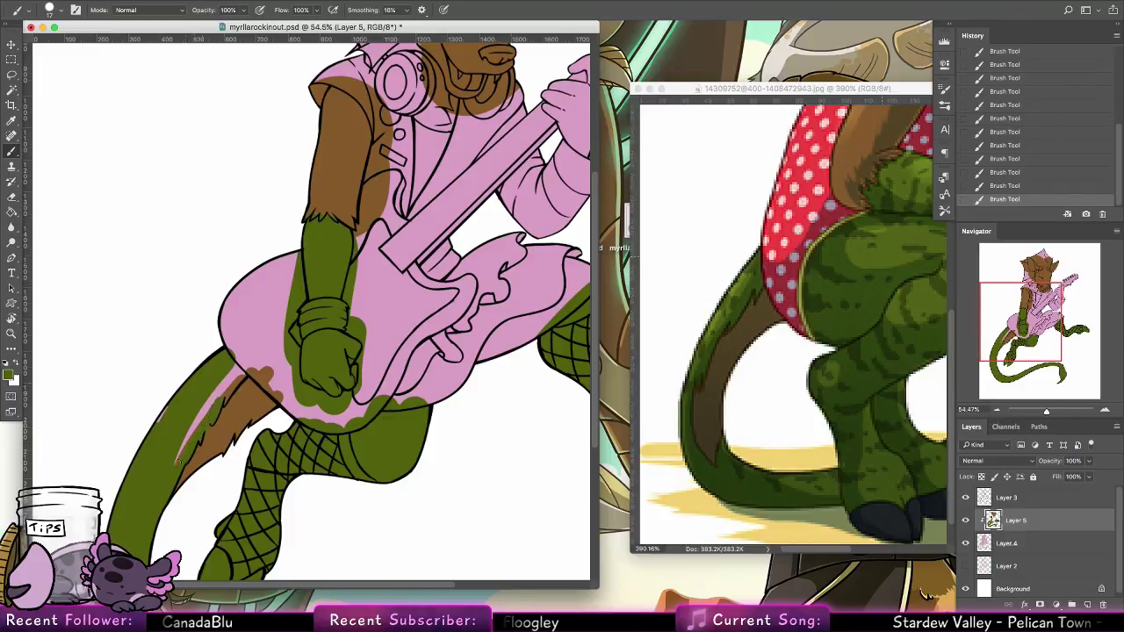
pyautogui.moveTo(179, 461)
pyautogui.mouseDown()
pyautogui.moveTo(218, 392)
pyautogui.moveTo(170, 470)
pyautogui.mouseUp()
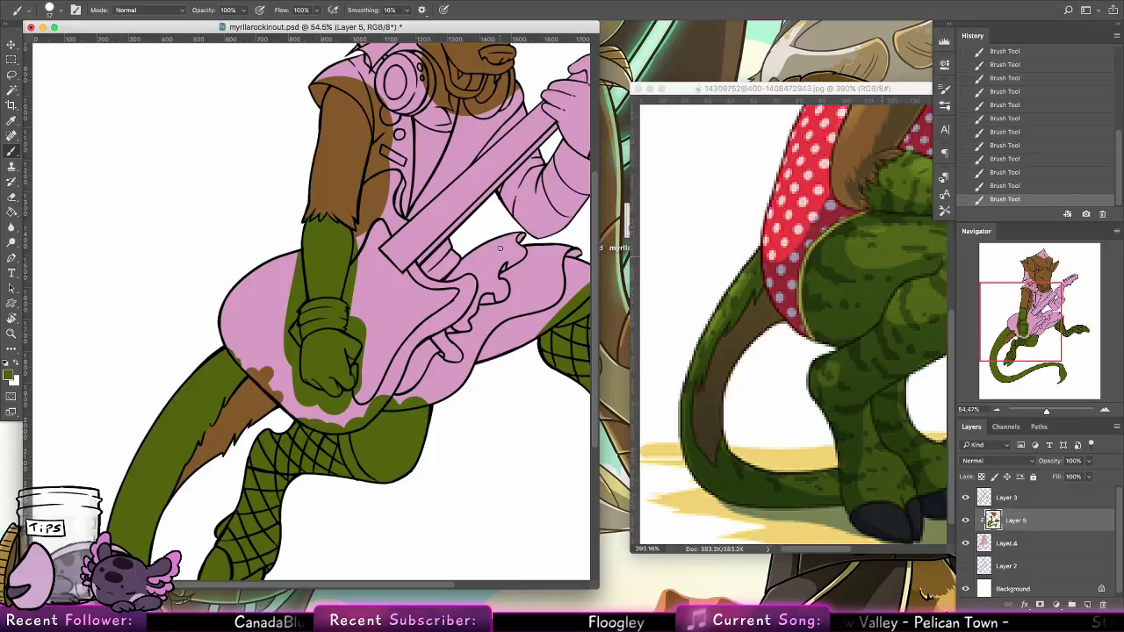
# Clean up the fur edge between the brown upper arm and the green forearm with brown and green sampled from the drawing
pyautogui.moveTo(501, 249); pyautogui.dragTo(422, 399)
pyautogui.keyDown('alt'); pyautogui.click(269, 334); pyautogui.keyUp('alt')
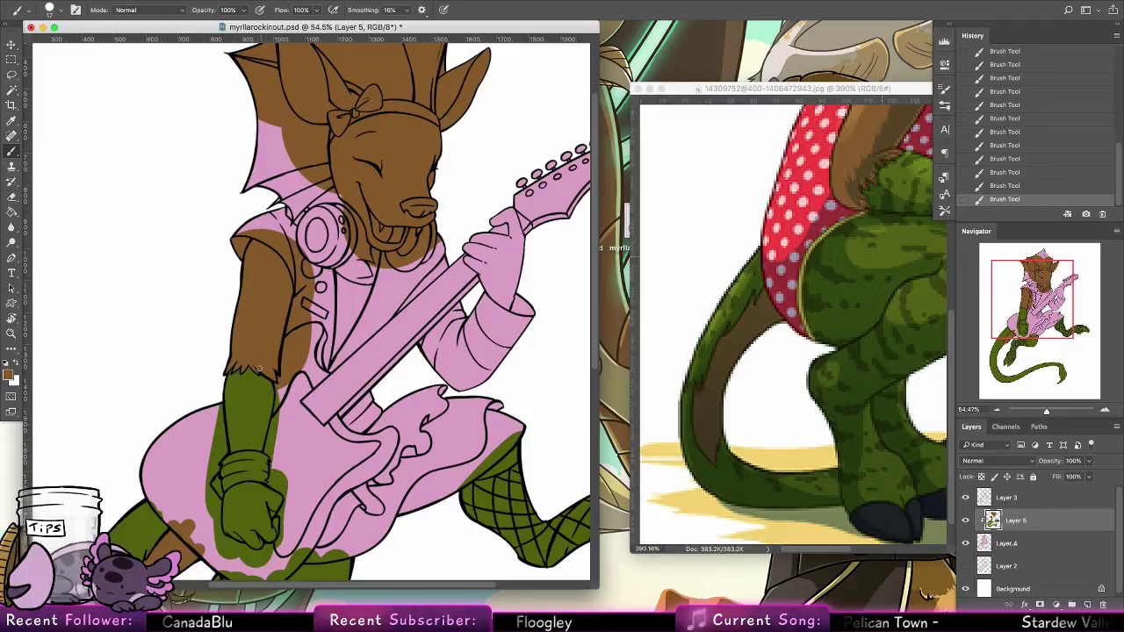
pyautogui.keyDown('alt'); pyautogui.click(267, 383); pyautogui.keyUp('alt')
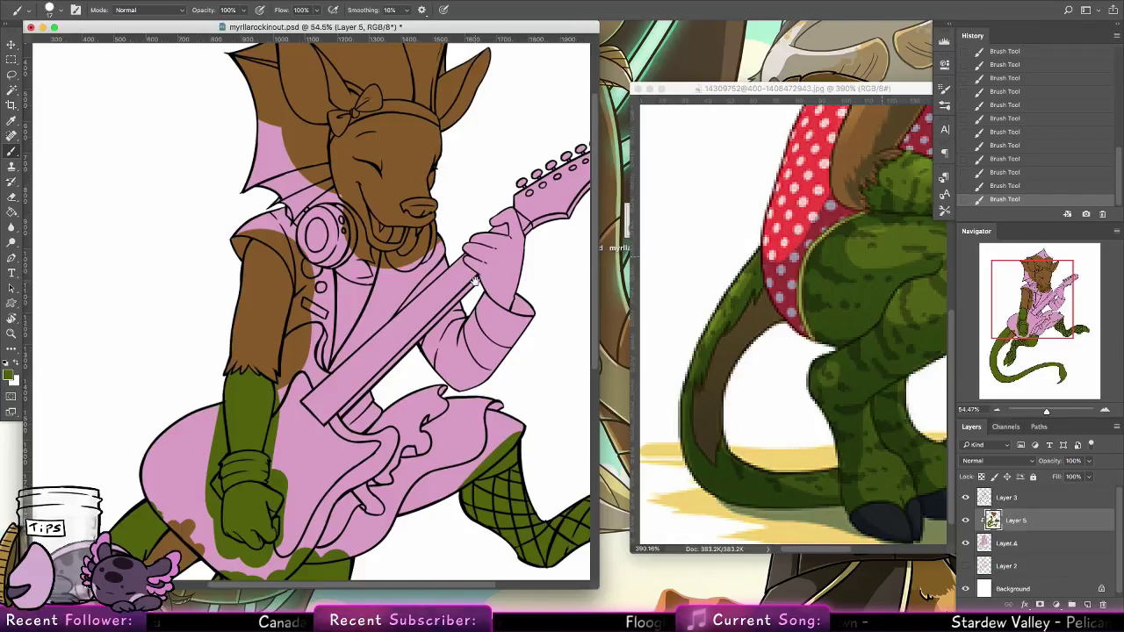
# Paint the hand holding the guitar neck green with a 60 px brush
pyautogui.moveTo(518, 310)
pyautogui.mouseDown()
pyautogui.moveTo(367, 329)
pyautogui.moveTo(356, 349)
pyautogui.moveTo(372, 309)
pyautogui.moveTo(380, 356)
pyautogui.moveTo(389, 299)
pyautogui.moveTo(375, 352)
pyautogui.moveTo(386, 387)
pyautogui.moveTo(495, 398)
pyautogui.mouseUp()
pyautogui.click(51, 11)
pyautogui.click(118, 156)
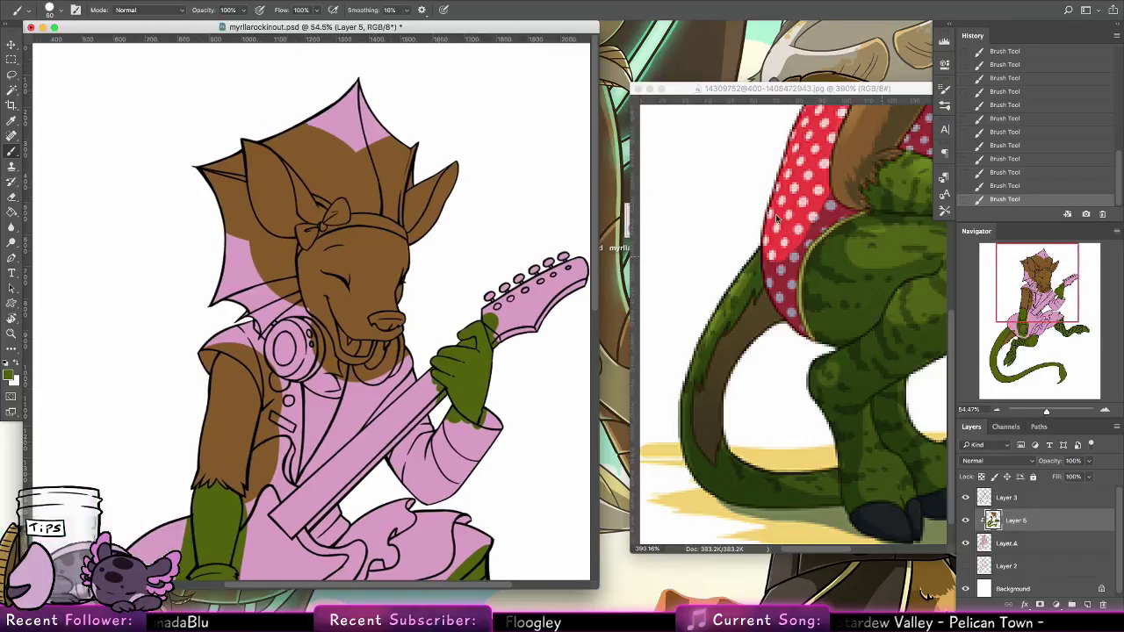
# Check the reference's shoulder and draw a black fur line just below the sleeve edge on Layer 3 with a 5 px brush
pyautogui.click(799, 283)
pyautogui.moveTo(889, 167); pyautogui.dragTo(783, 246)
pyautogui.moveTo(929, 151); pyautogui.dragTo(834, 250)
pyautogui.scroll(5, 833, 250)
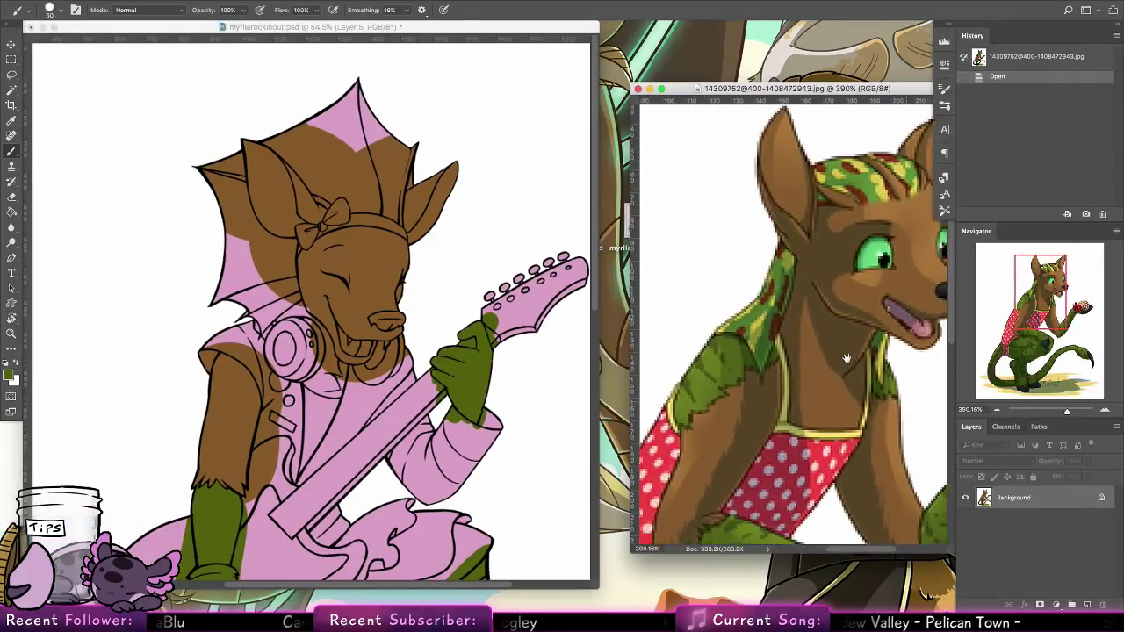
pyautogui.click(48, 12)
pyautogui.click(104, 144)
pyautogui.click(6, 363)
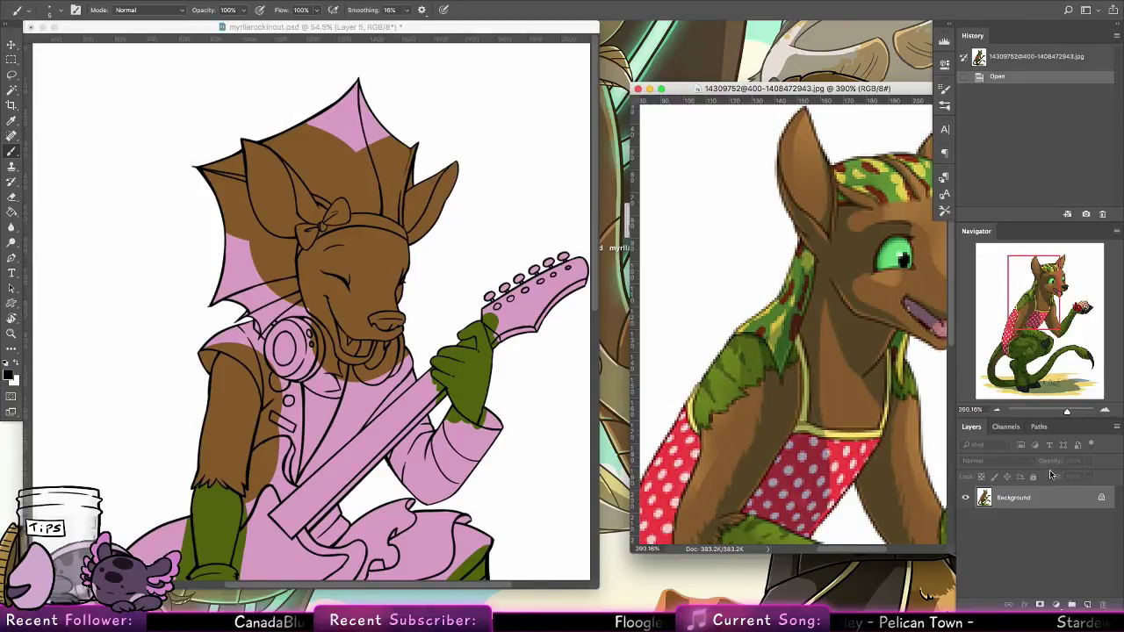
pyautogui.click(571, 454)
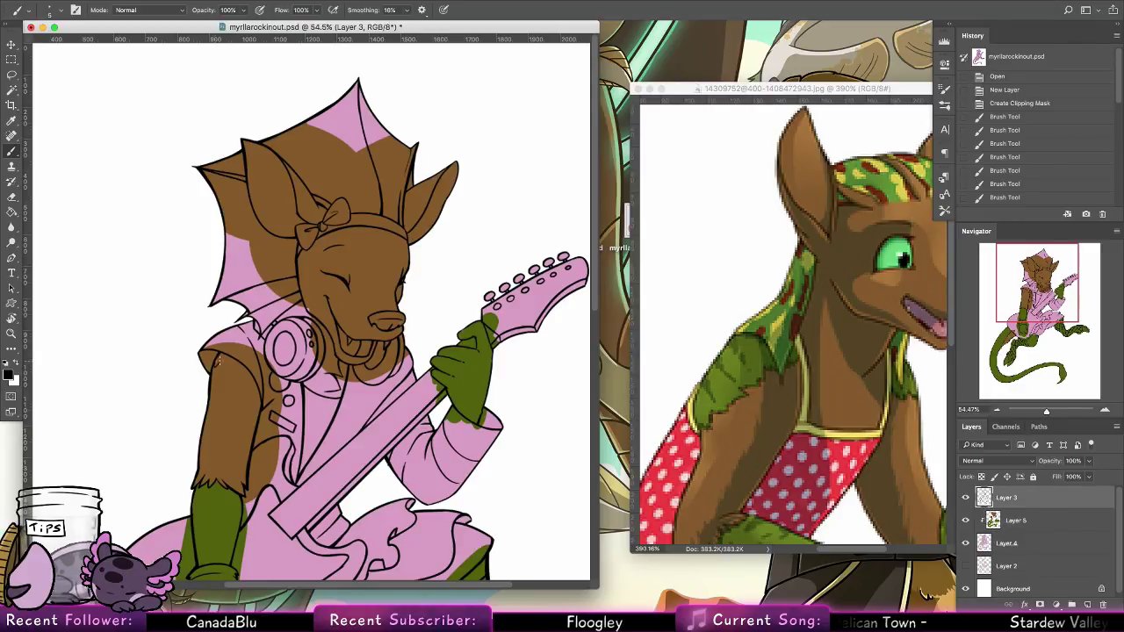
pyautogui.moveTo(223, 365); pyautogui.dragTo(227, 361)
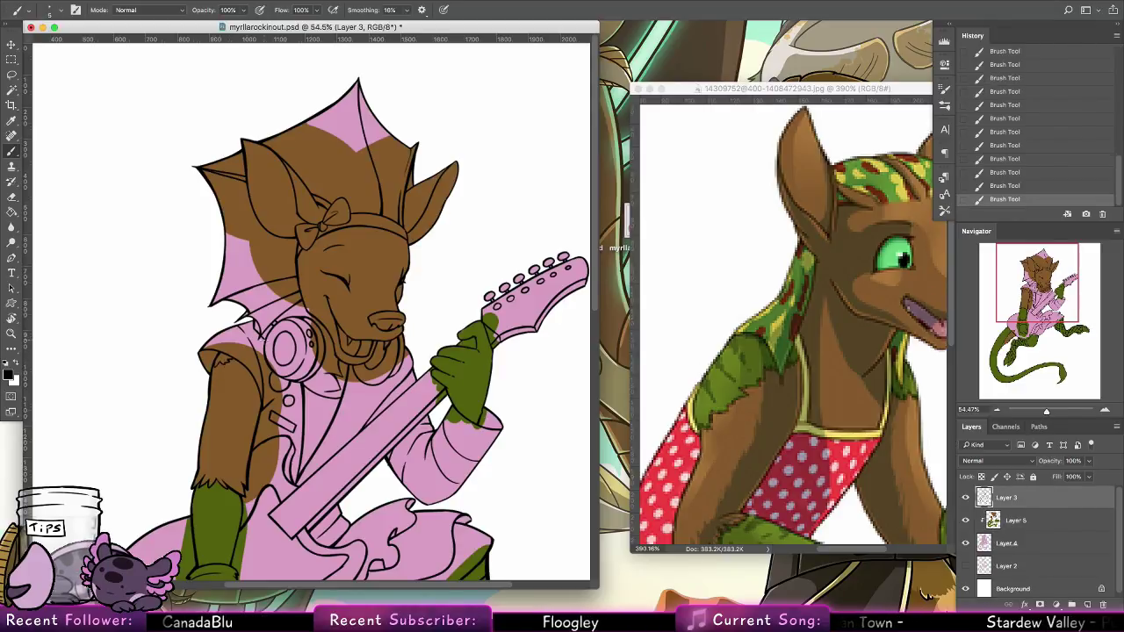
# Fill the small shoulder fur patch below the sleeve with the hand's green on Layer 5, using an 18 px brush
pyautogui.keyDown('alt'); pyautogui.click(477, 375); pyautogui.keyUp('alt')
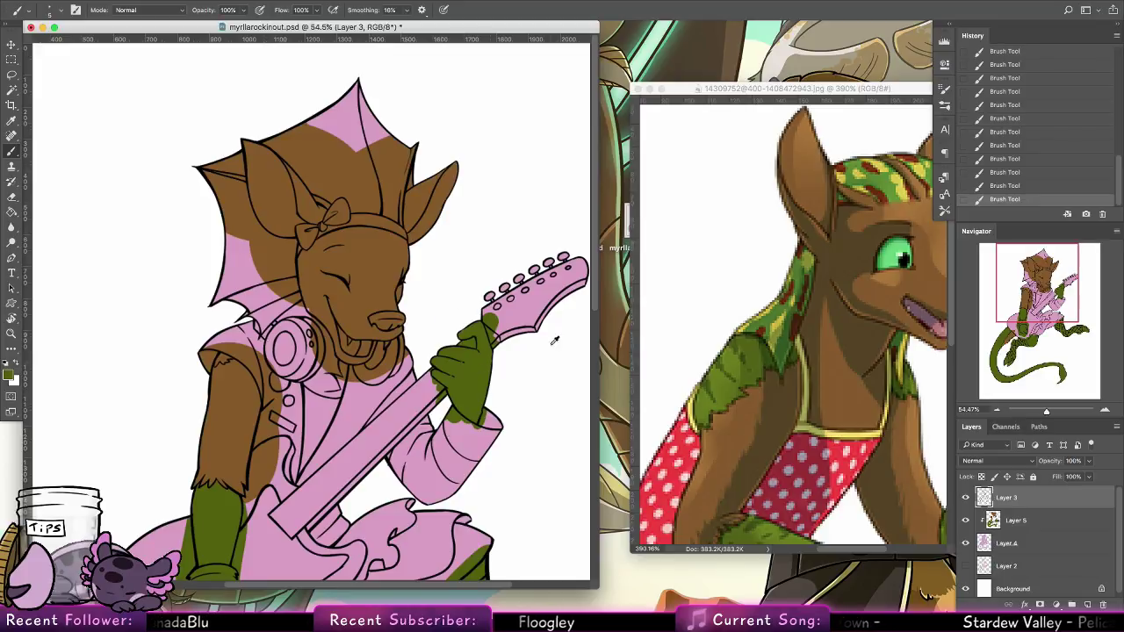
pyautogui.click(1040, 520)
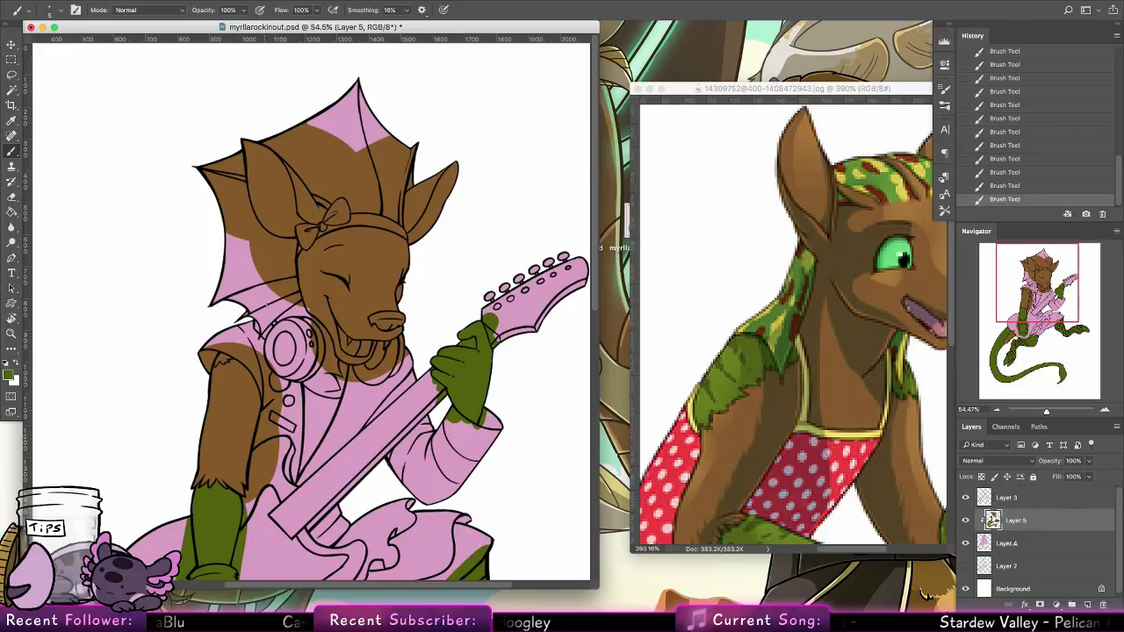
pyautogui.rightClick(62, 134)
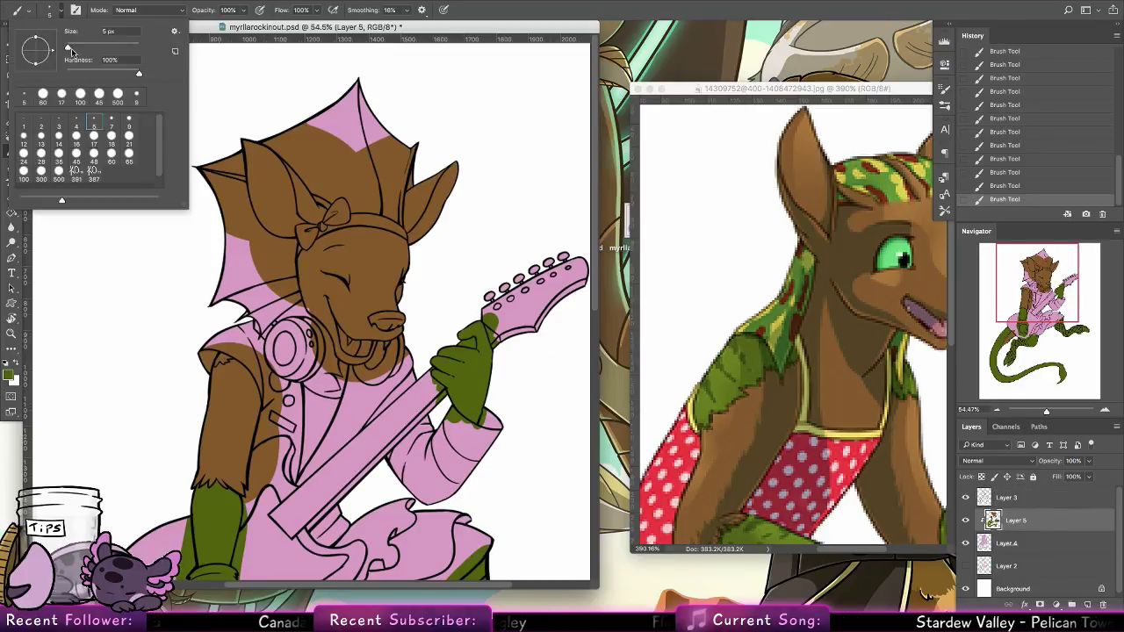
pyautogui.click(111, 141)
pyautogui.moveTo(219, 357); pyautogui.dragTo(217, 361)
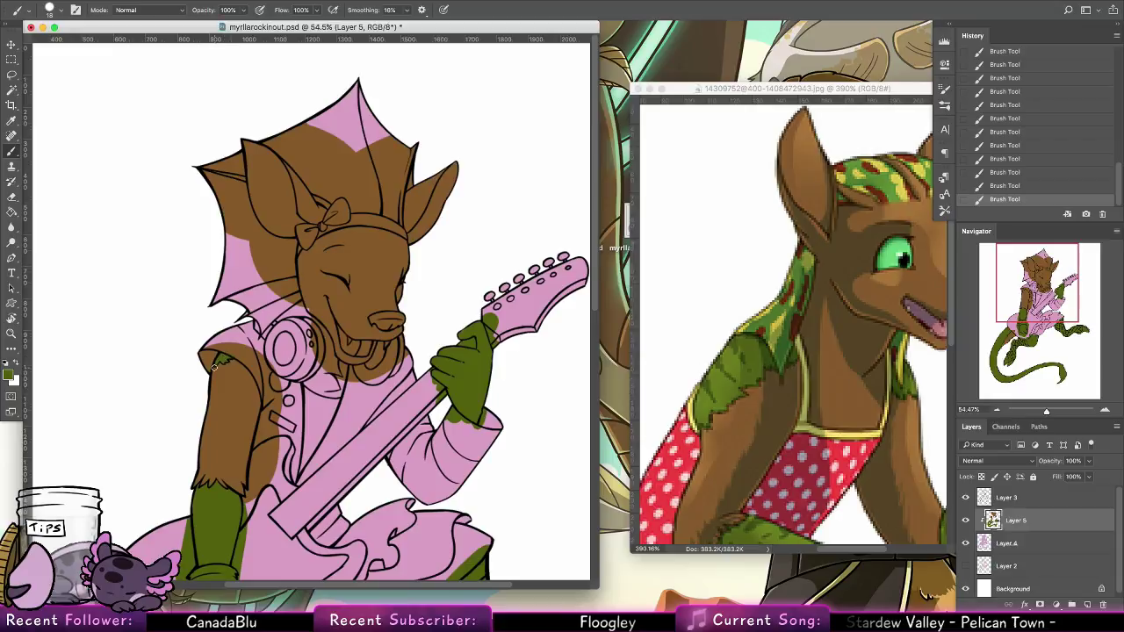
# Sample the dark nose color from the reference and paint the character's nose with it
pyautogui.moveTo(420, 284); pyautogui.dragTo(417, 322)
pyautogui.click(868, 286)
pyautogui.moveTo(867, 286); pyautogui.dragTo(688, 335)
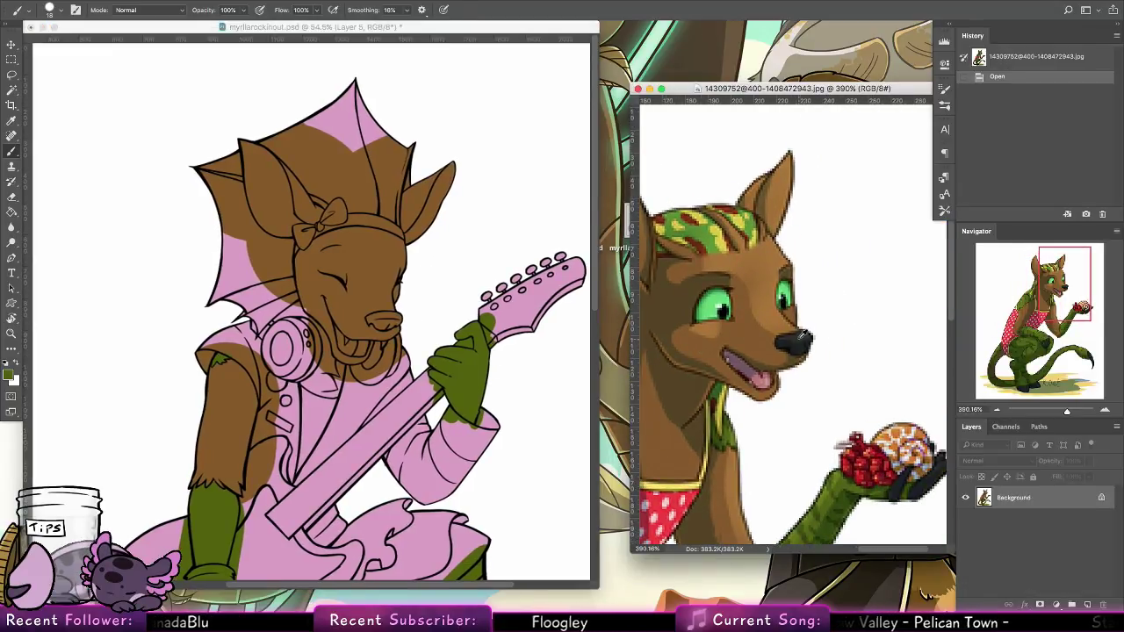
pyautogui.click(388, 327)
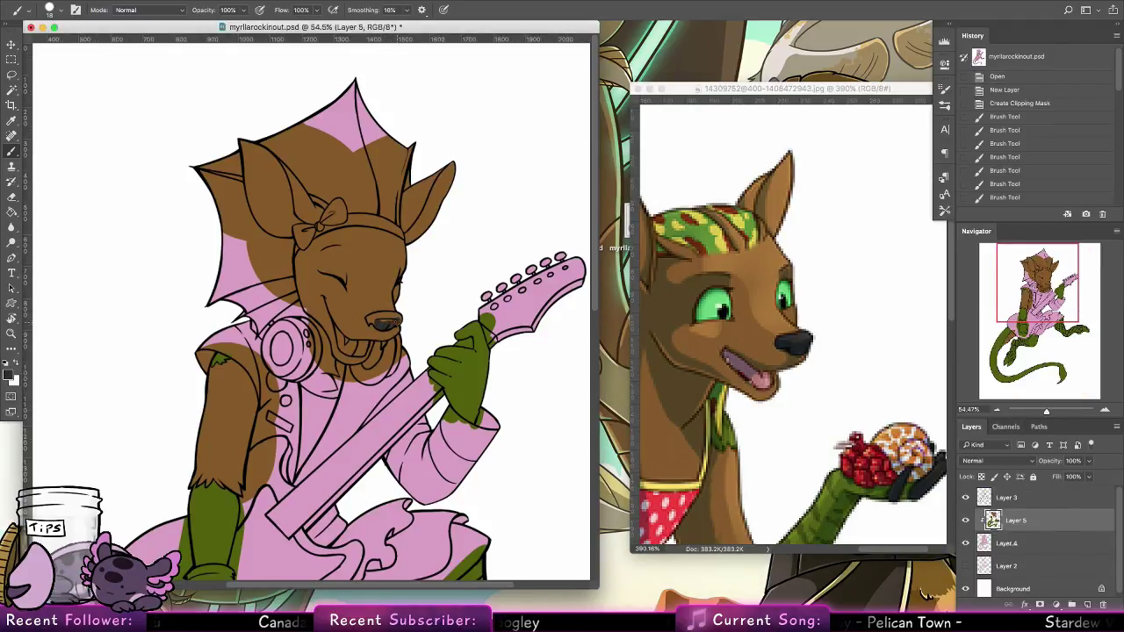
# Paint the character's mouth and tongue pink and the fangs white on Layer 5
pyautogui.moveTo(398, 321); pyautogui.dragTo(383, 321)
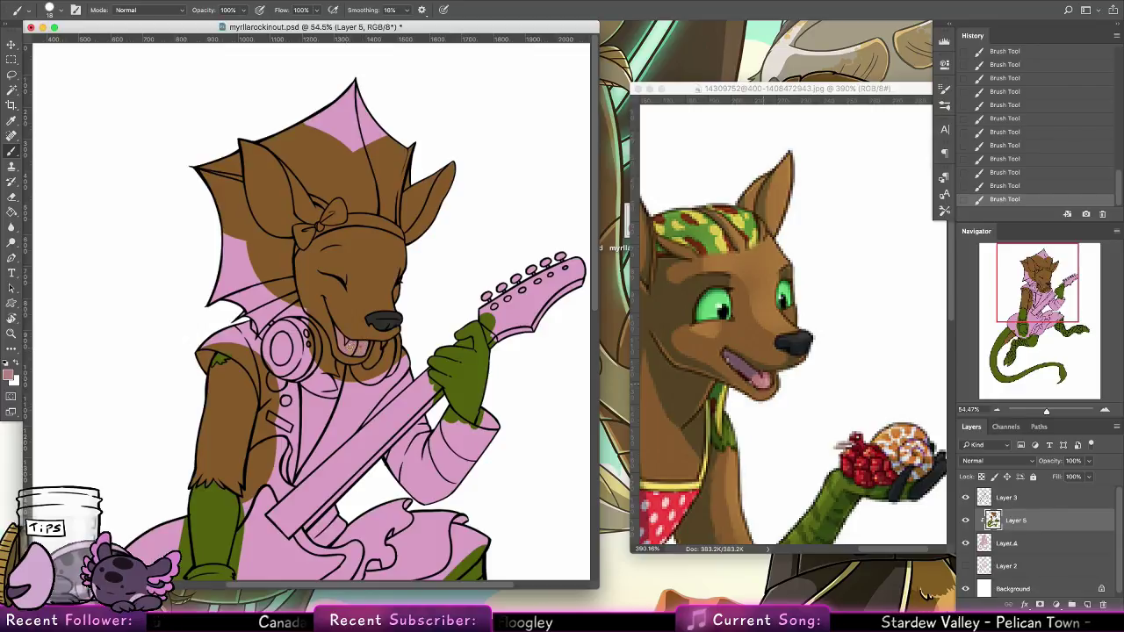
pyautogui.keyDown('alt'); pyautogui.click(409, 308); pyautogui.keyUp('alt')
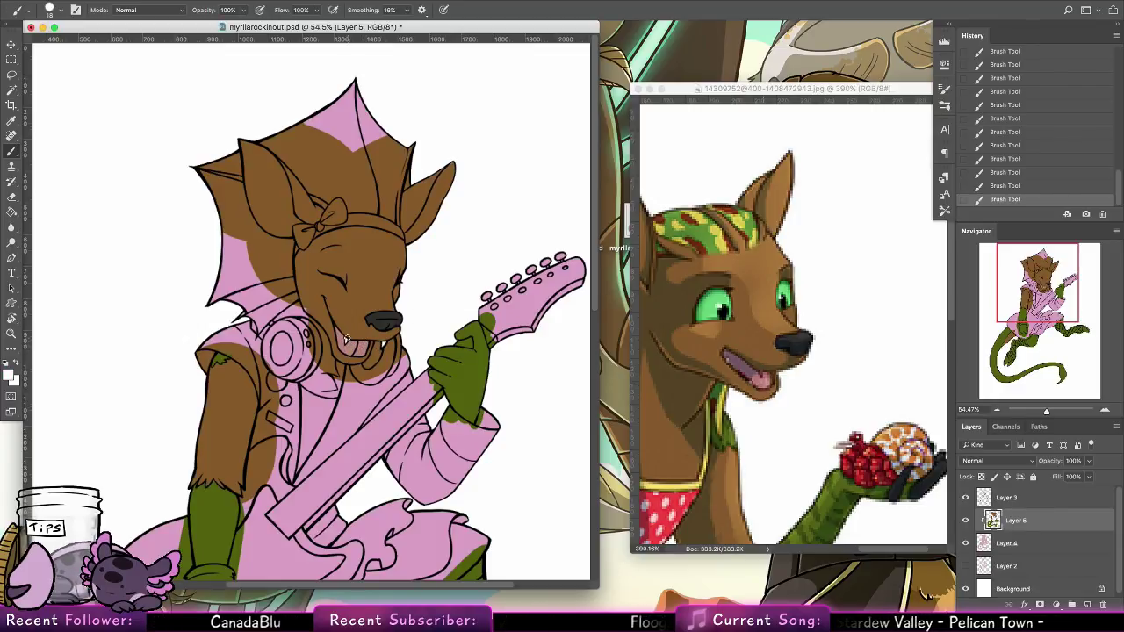
# Sample the green from the reference's head and fill the crest section behind the near ear with it, using a 45 px brush
pyautogui.keyDown('alt'); pyautogui.click(709, 311); pyautogui.keyUp('alt')
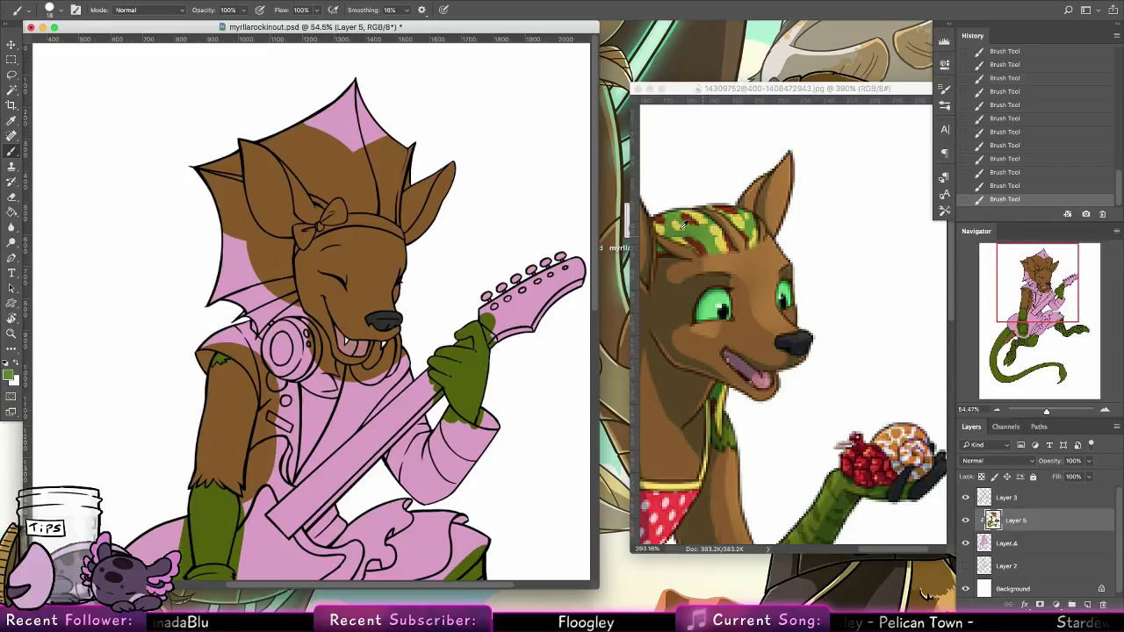
pyautogui.hscroll(-3, 311, 303)
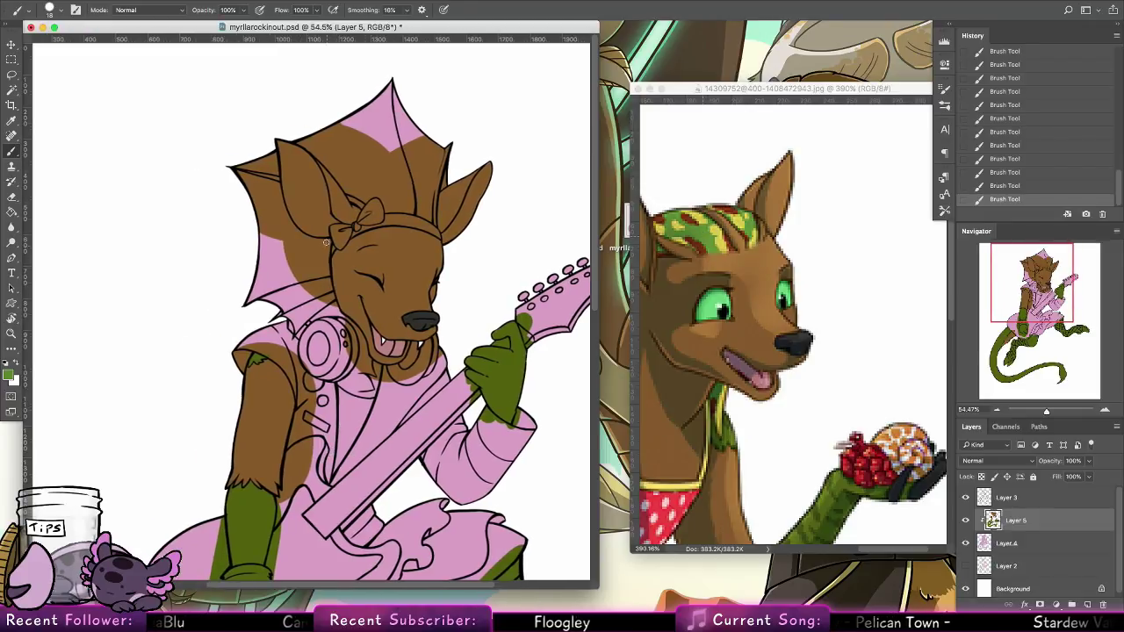
pyautogui.moveTo(326, 242); pyautogui.dragTo(331, 303)
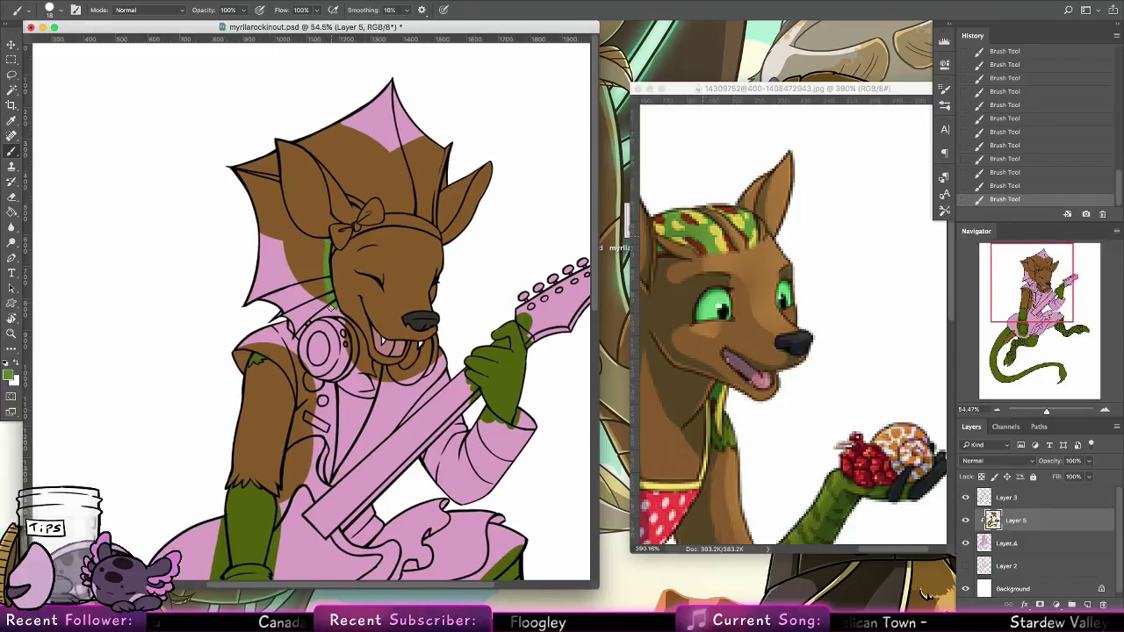
pyautogui.click(61, 11)
pyautogui.click(118, 95)
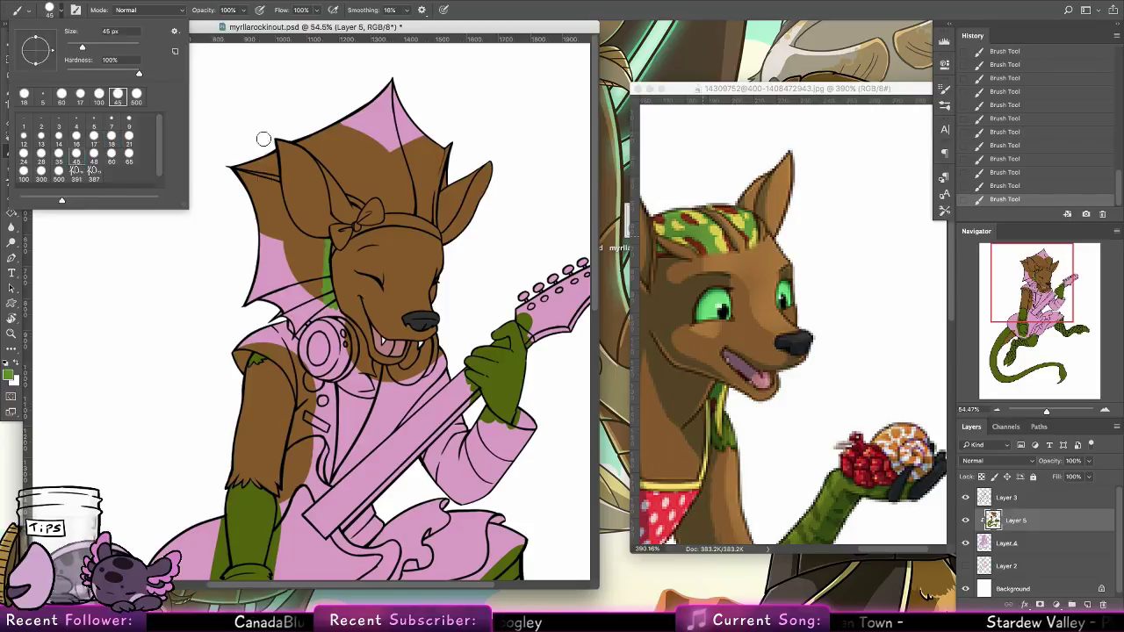
pyautogui.moveTo(268, 160)
pyautogui.mouseDown()
pyautogui.moveTo(278, 224)
pyautogui.moveTo(268, 145)
pyautogui.moveTo(280, 232)
pyautogui.moveTo(269, 236)
pyautogui.moveTo(234, 155)
pyautogui.moveTo(257, 294)
pyautogui.moveTo(269, 221)
pyautogui.moveTo(283, 247)
pyautogui.mouseUp()
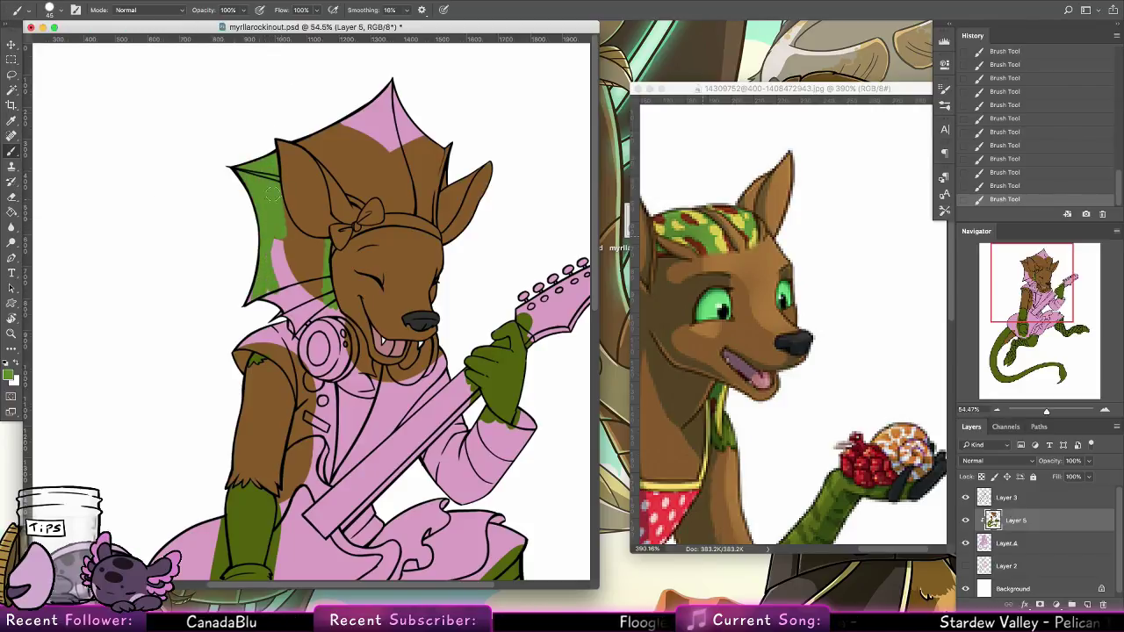
pyautogui.moveTo(273, 194)
pyautogui.mouseDown()
pyautogui.moveTo(314, 255)
pyautogui.moveTo(275, 190)
pyautogui.moveTo(313, 251)
pyautogui.moveTo(294, 235)
pyautogui.moveTo(321, 252)
pyautogui.mouseUp()
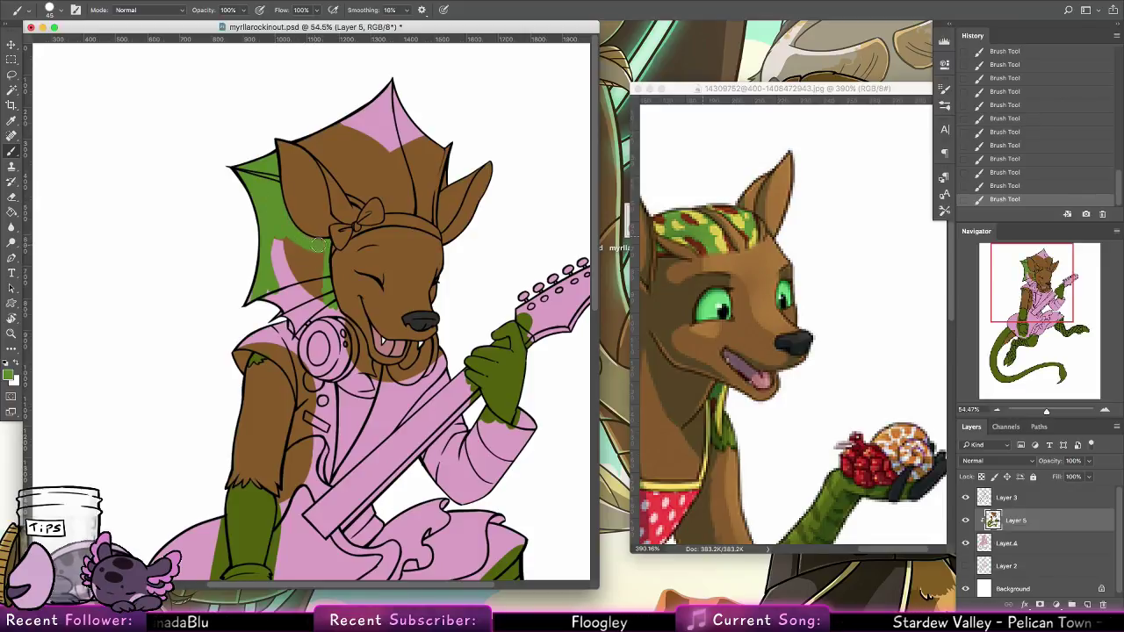
pyautogui.moveTo(318, 305)
pyautogui.mouseDown()
pyautogui.moveTo(312, 264)
pyautogui.moveTo(297, 327)
pyautogui.moveTo(286, 264)
pyautogui.moveTo(280, 311)
pyautogui.moveTo(274, 250)
pyautogui.mouseUp()
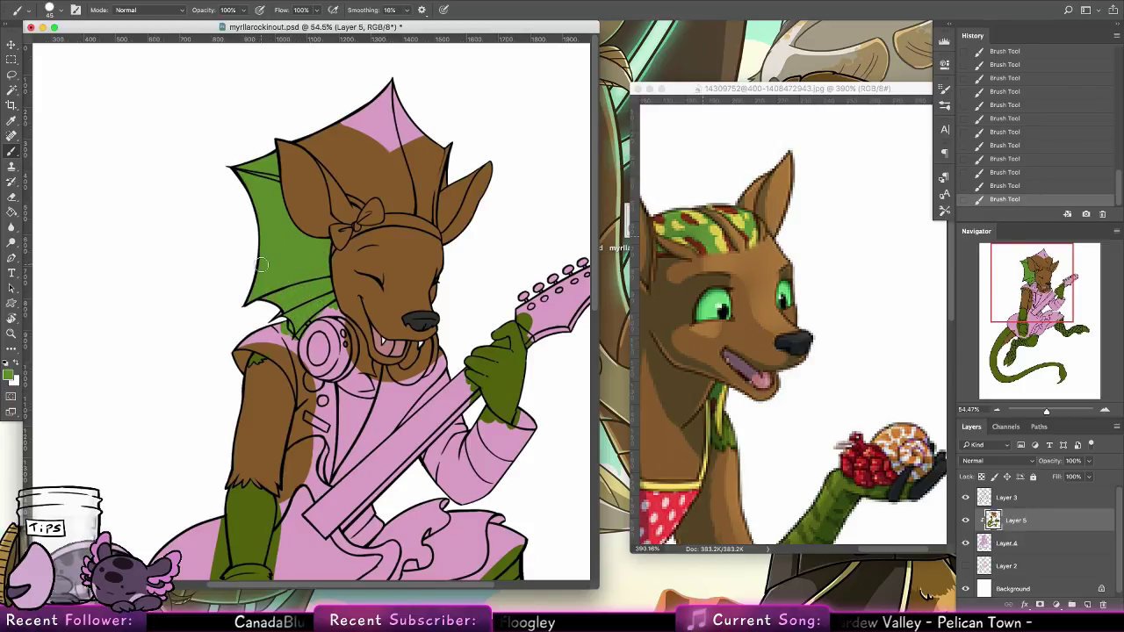
# Fill the upper crest between the ears with the same sampled green
pyautogui.moveTo(469, 239)
pyautogui.mouseDown()
pyautogui.moveTo(446, 324)
pyautogui.moveTo(452, 352)
pyautogui.mouseUp()
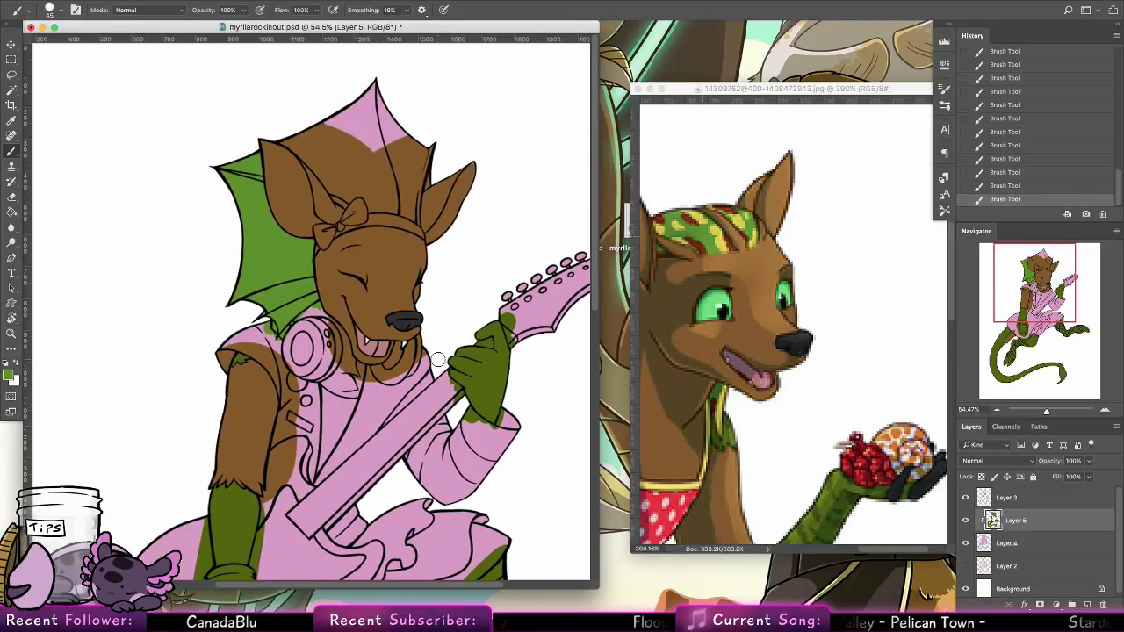
pyautogui.click(339, 191)
pyautogui.moveTo(306, 150)
pyautogui.mouseDown()
pyautogui.moveTo(337, 192)
pyautogui.moveTo(412, 138)
pyautogui.moveTo(388, 201)
pyautogui.moveTo(370, 206)
pyautogui.moveTo(437, 203)
pyautogui.moveTo(375, 207)
pyautogui.moveTo(416, 212)
pyautogui.moveTo(411, 225)
pyautogui.moveTo(424, 147)
pyautogui.moveTo(410, 186)
pyautogui.moveTo(412, 126)
pyautogui.moveTo(405, 181)
pyautogui.moveTo(389, 88)
pyautogui.moveTo(388, 169)
pyautogui.moveTo(371, 85)
pyautogui.moveTo(381, 191)
pyautogui.moveTo(398, 209)
pyautogui.moveTo(402, 190)
pyautogui.moveTo(385, 178)
pyautogui.moveTo(355, 201)
pyautogui.moveTo(341, 192)
pyautogui.moveTo(298, 129)
pyautogui.moveTo(352, 185)
pyautogui.moveTo(320, 115)
pyautogui.moveTo(367, 179)
pyautogui.moveTo(356, 106)
pyautogui.mouseUp()
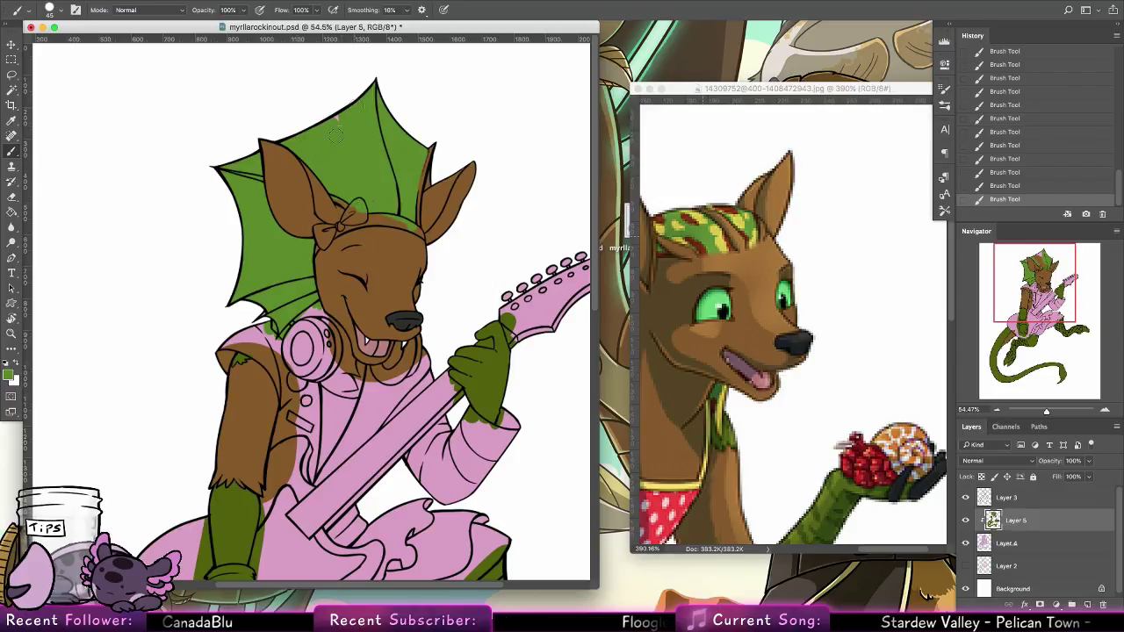
# Draw a second black line alongside the crest's middle rib on Layer 3 with a 5 px brush, undoing the rough strokes
pyautogui.click(7, 364)
pyautogui.click(61, 11)
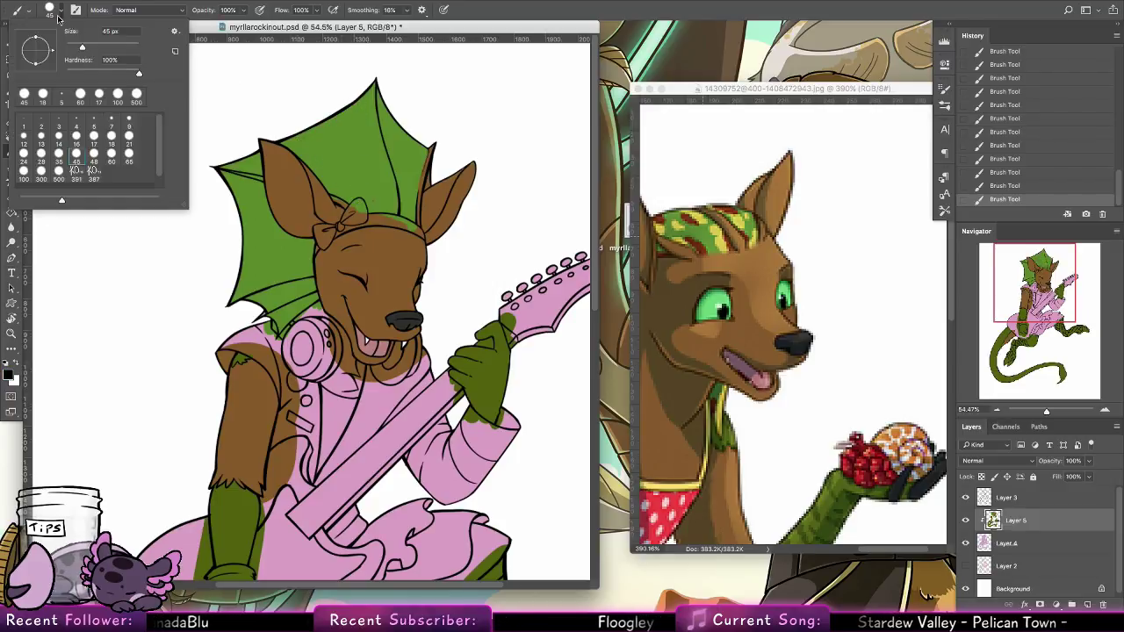
pyautogui.click(95, 122)
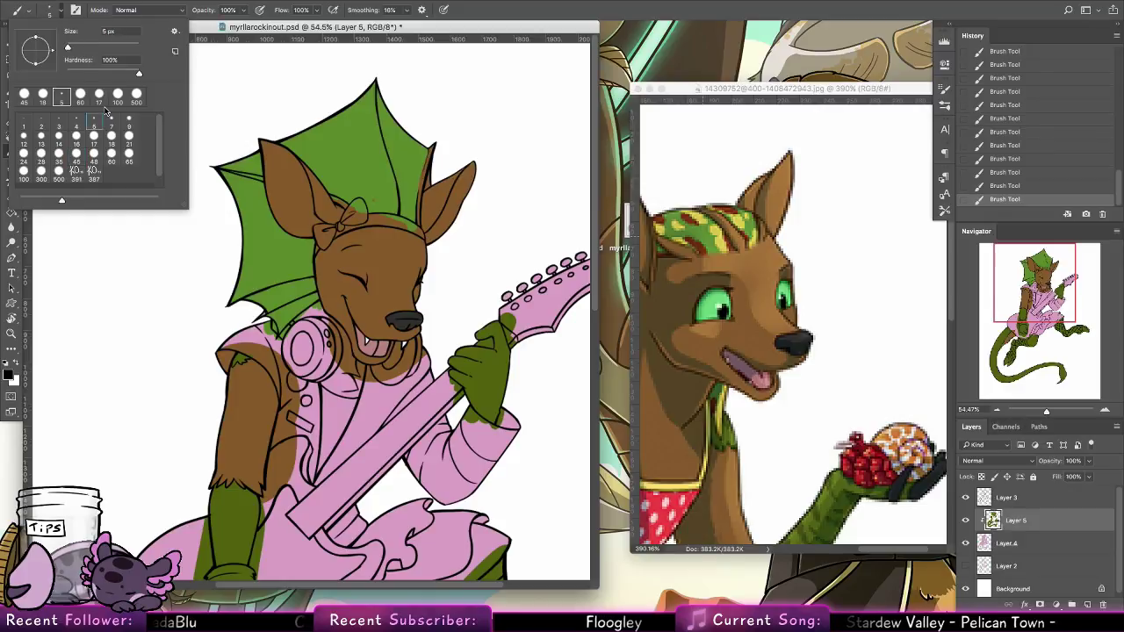
pyautogui.click(1030, 498)
pyautogui.moveTo(375, 81); pyautogui.dragTo(386, 193)
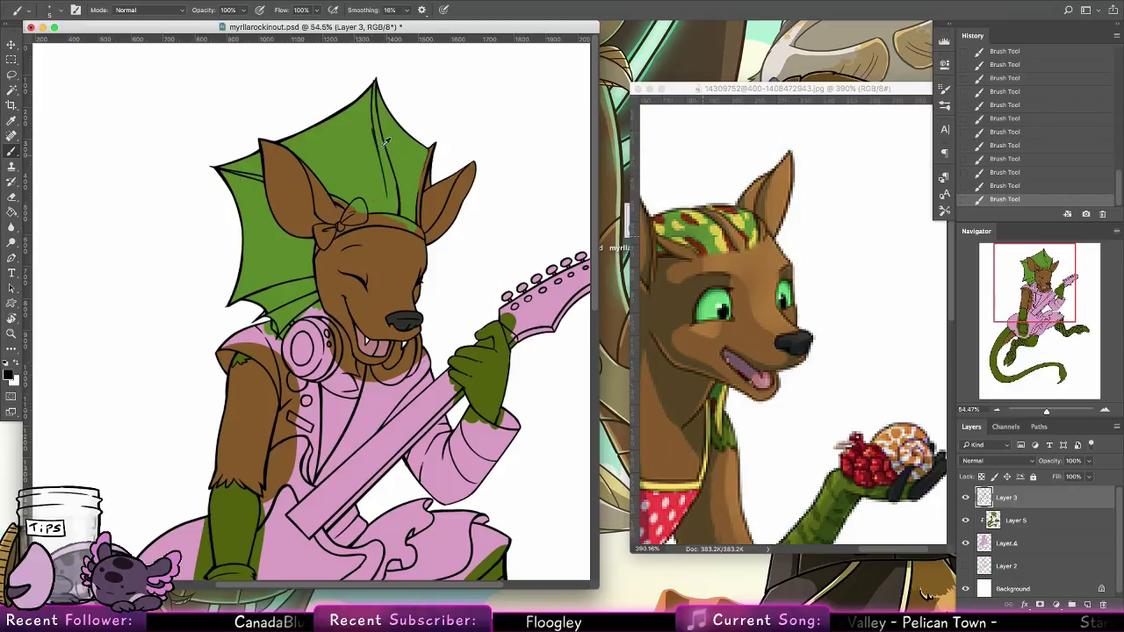
pyautogui.press('super+z')
pyautogui.moveTo(378, 148)
pyautogui.mouseDown()
pyautogui.moveTo(382, 226)
pyautogui.moveTo(377, 145)
pyautogui.moveTo(384, 227)
pyautogui.moveTo(377, 149)
pyautogui.moveTo(389, 193)
pyautogui.mouseUp()
pyautogui.press('super+z')
pyautogui.press('super+z')
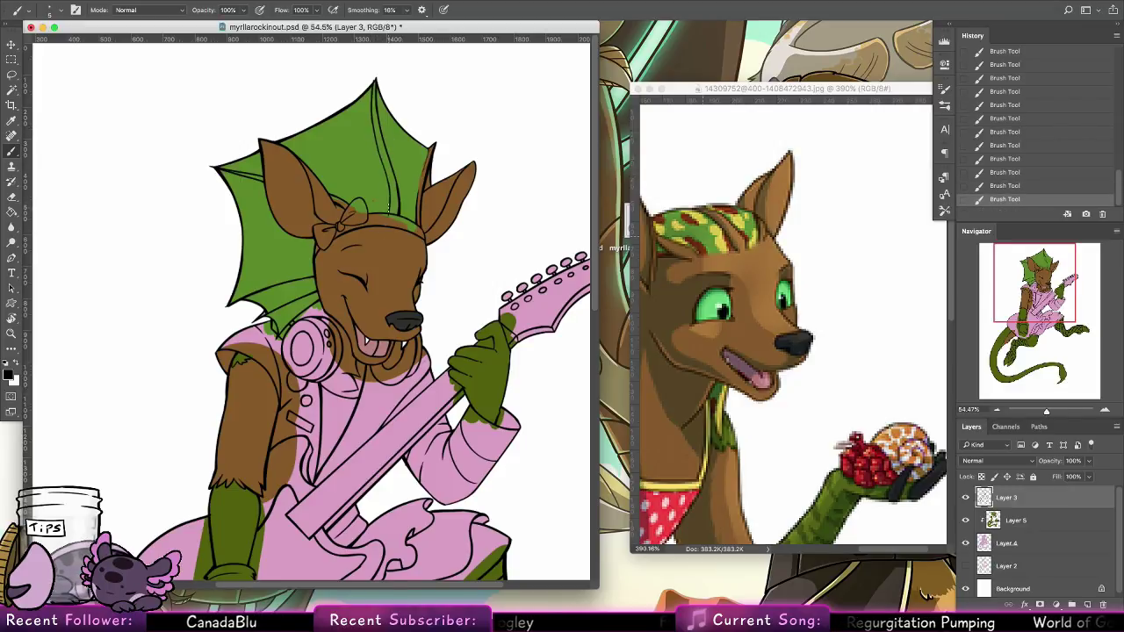
pyautogui.click(12, 136)
pyautogui.click(50, 10)
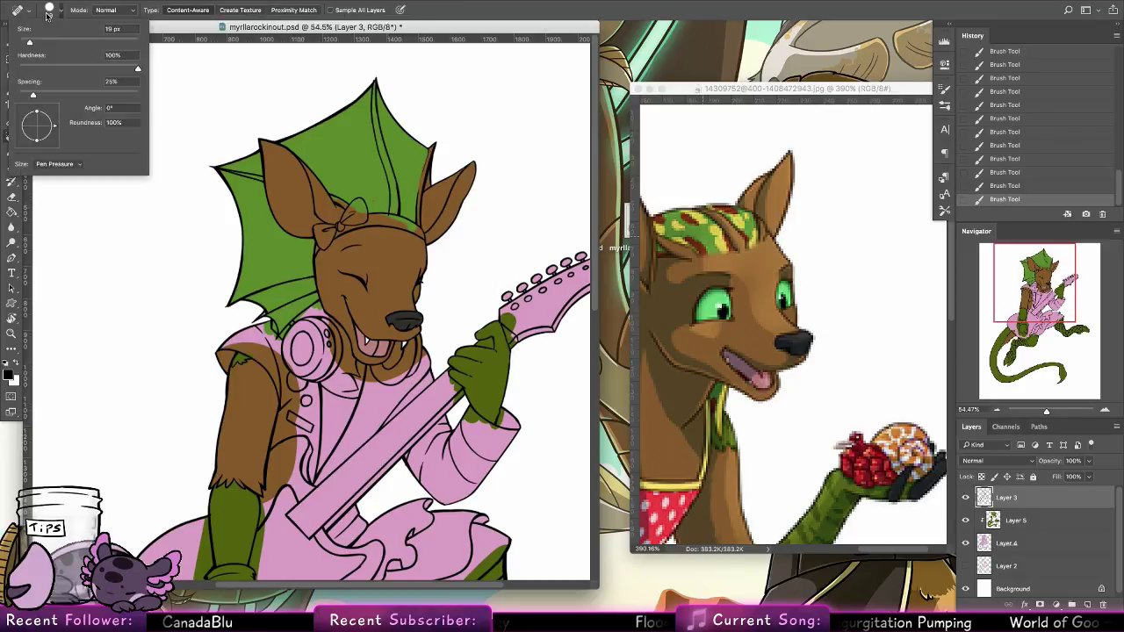
pyautogui.click(50, 10)
pyautogui.click(14, 152)
pyautogui.click(39, 10)
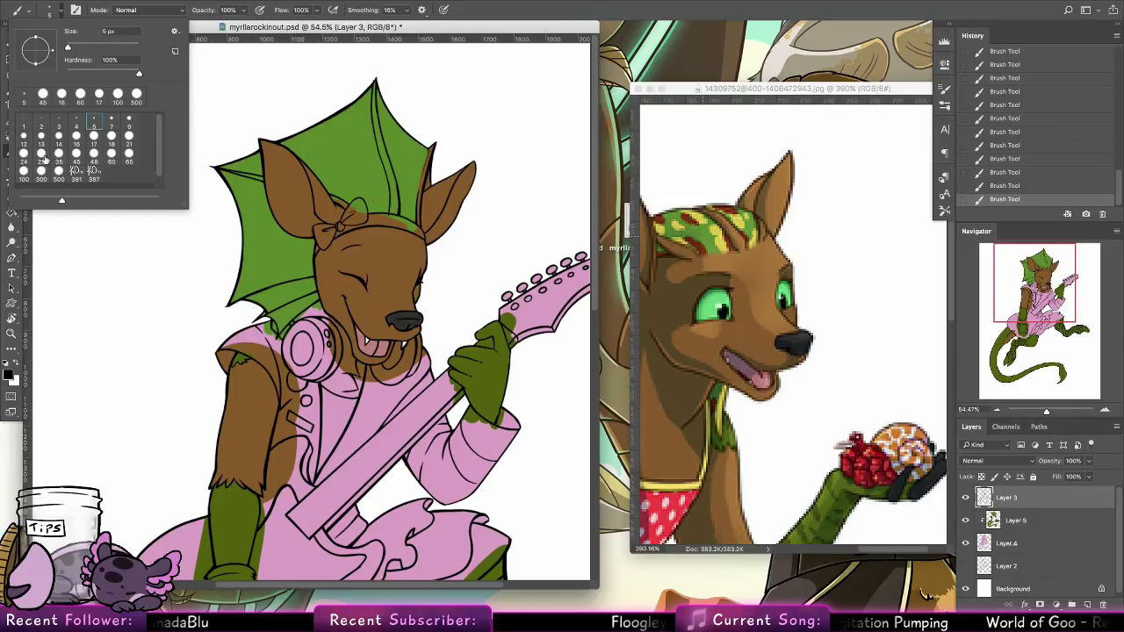
# Fill the crest's middle rib with the face's brown on Layer 5, using a 21 px brush
pyautogui.click(1016, 519)
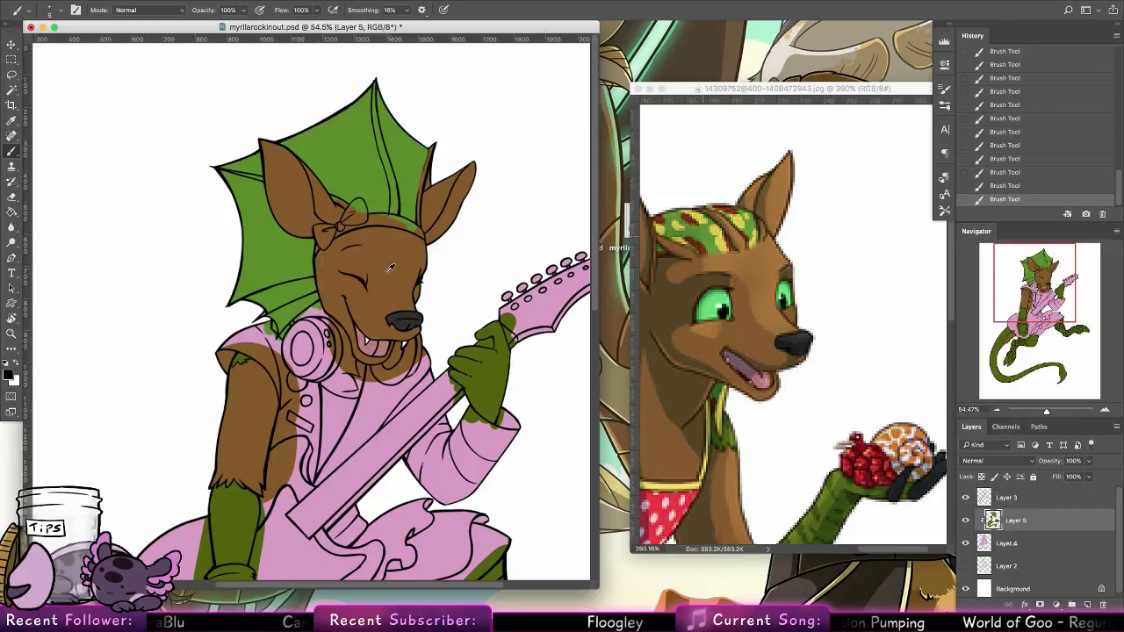
pyautogui.keyDown('alt'); pyautogui.click(391, 268); pyautogui.keyUp('alt')
pyautogui.click(49, 9)
pyautogui.click(41, 174)
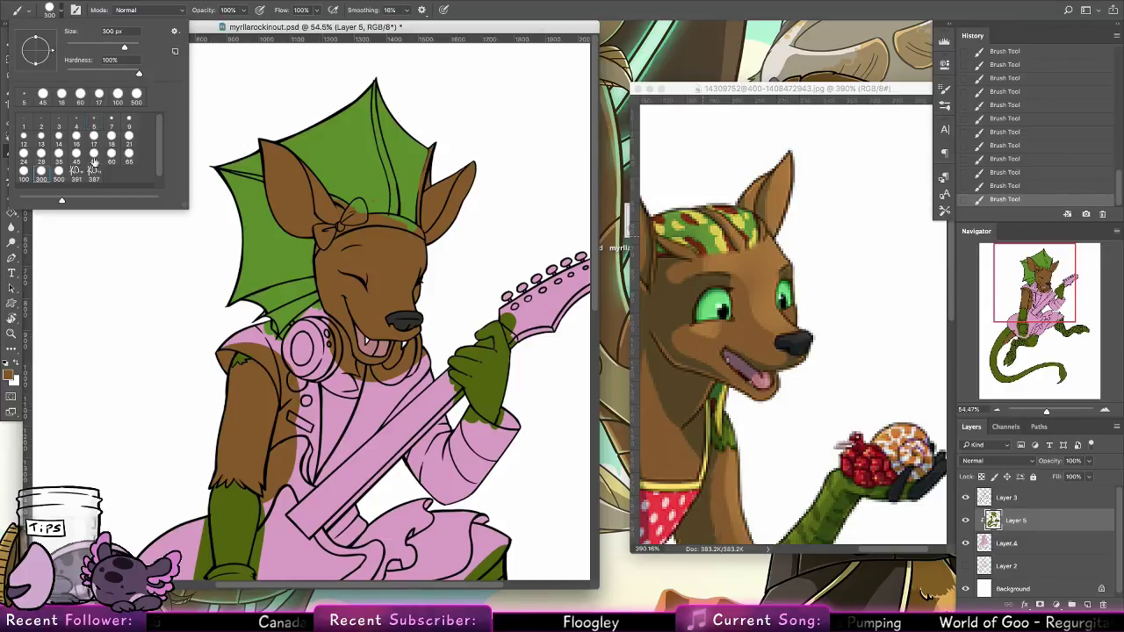
pyautogui.click(129, 137)
pyautogui.click(393, 212)
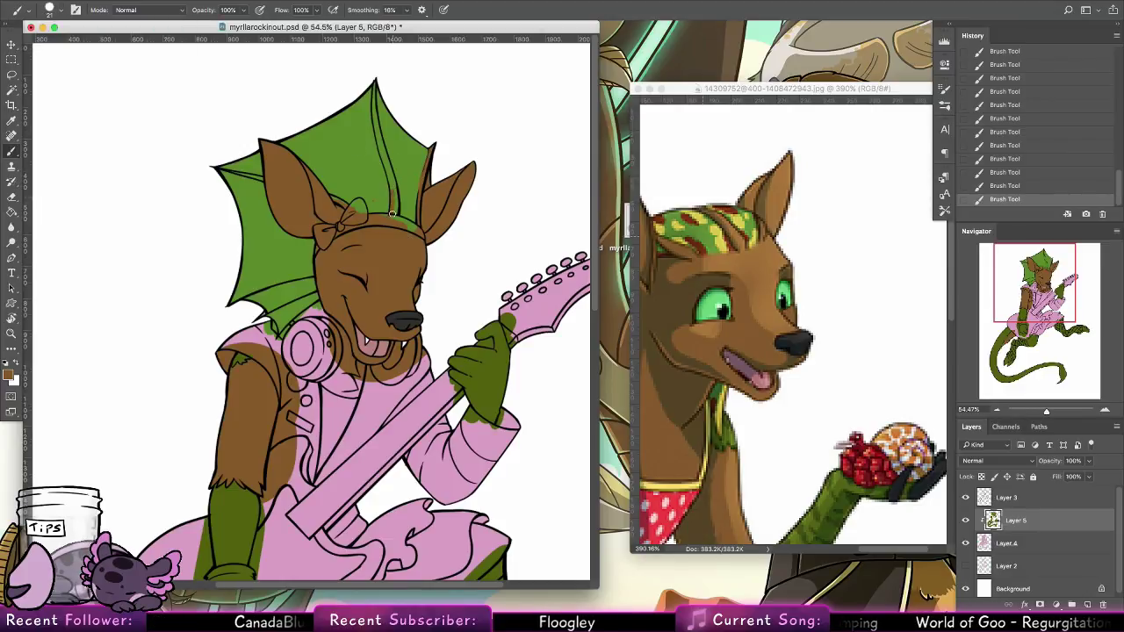
pyautogui.moveTo(393, 213); pyautogui.dragTo(375, 98)
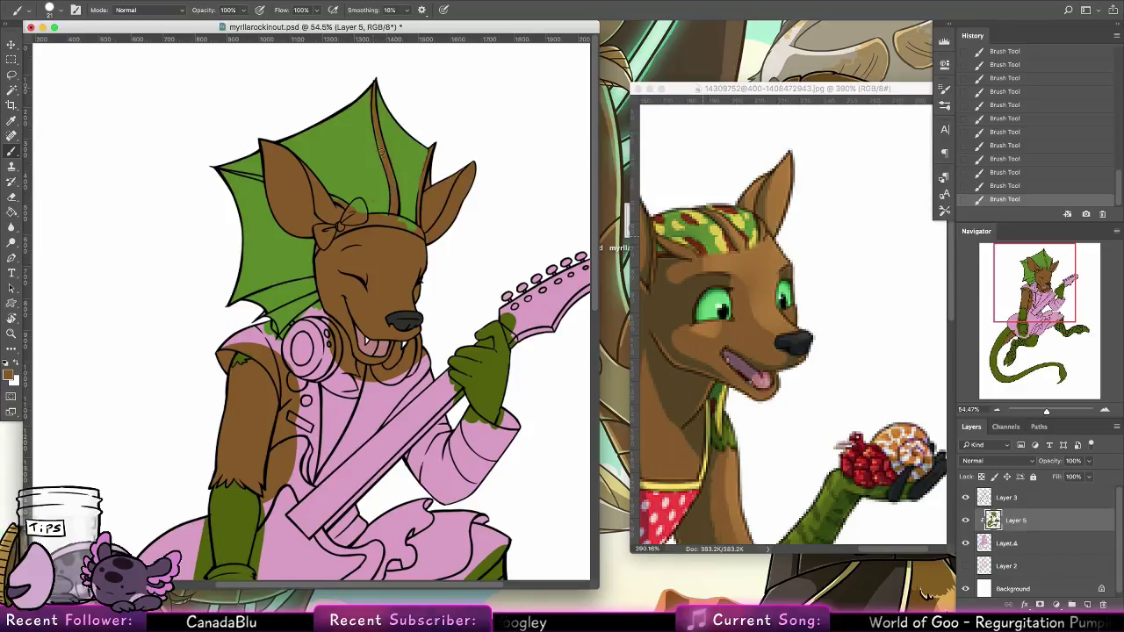
# Paint the crest's side ribs with the face's brown and touch up the surrounding membrane with its sampled green
pyautogui.keyDown('alt'); pyautogui.click(386, 132); pyautogui.keyUp('alt')
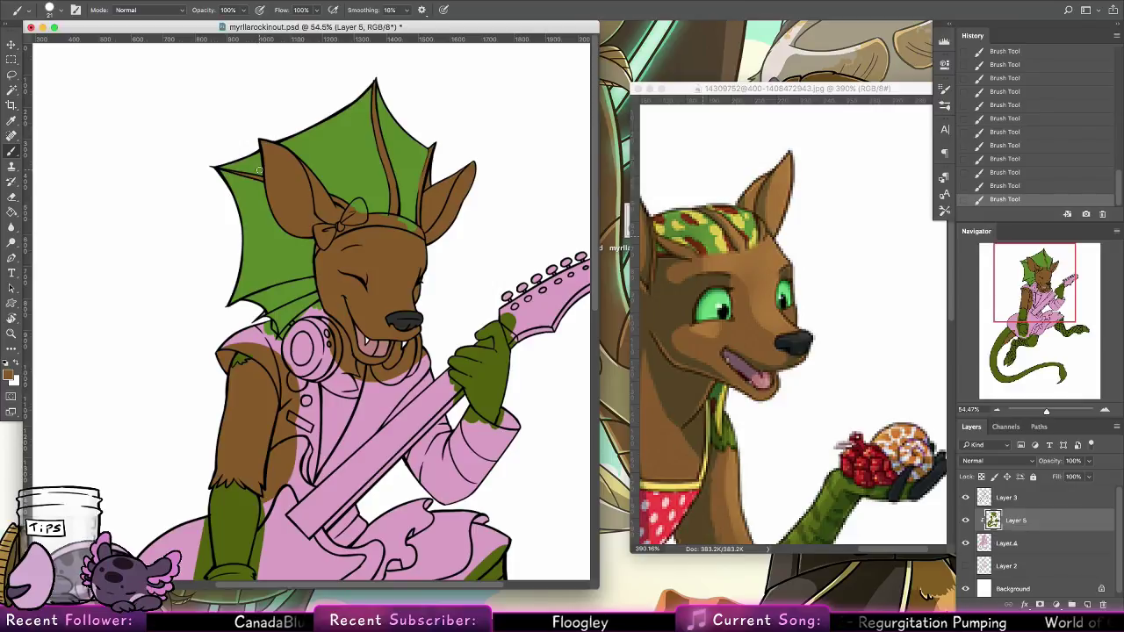
pyautogui.hscroll(1, 413, 318)
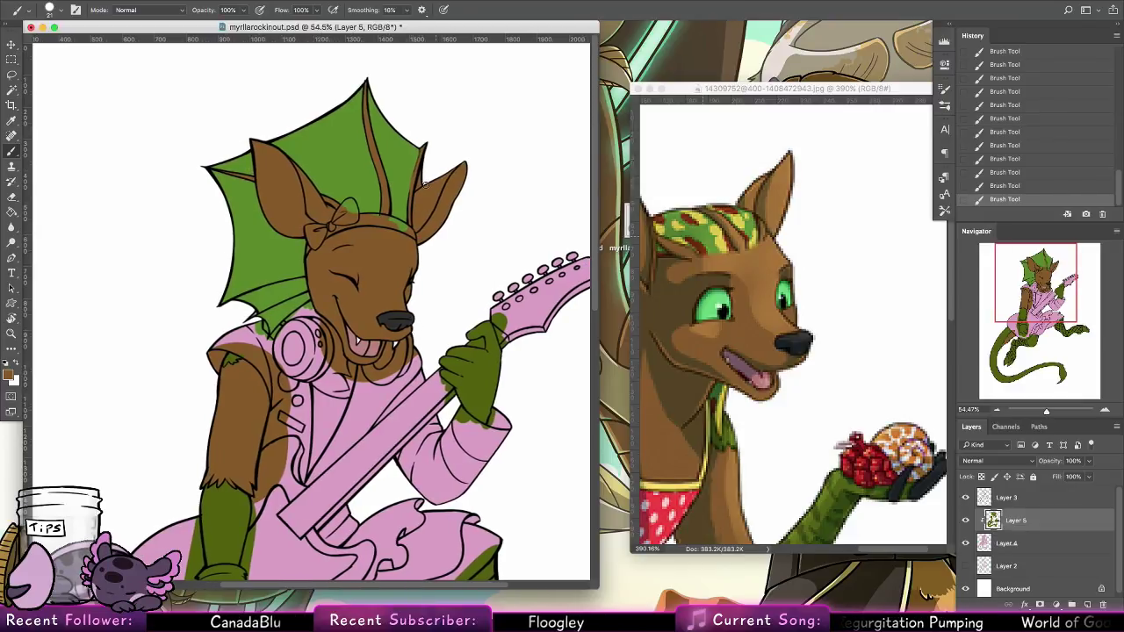
pyautogui.keyDown('alt'); pyautogui.click(370, 193); pyautogui.keyUp('alt')
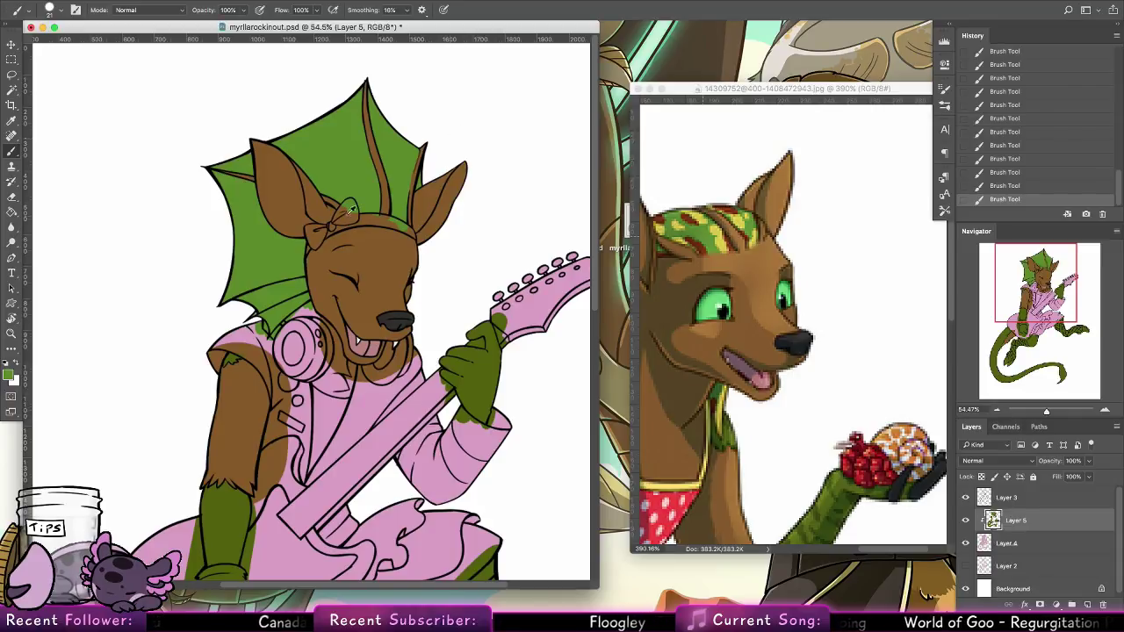
pyautogui.keyDown('alt'); pyautogui.click(355, 255); pyautogui.keyUp('alt')
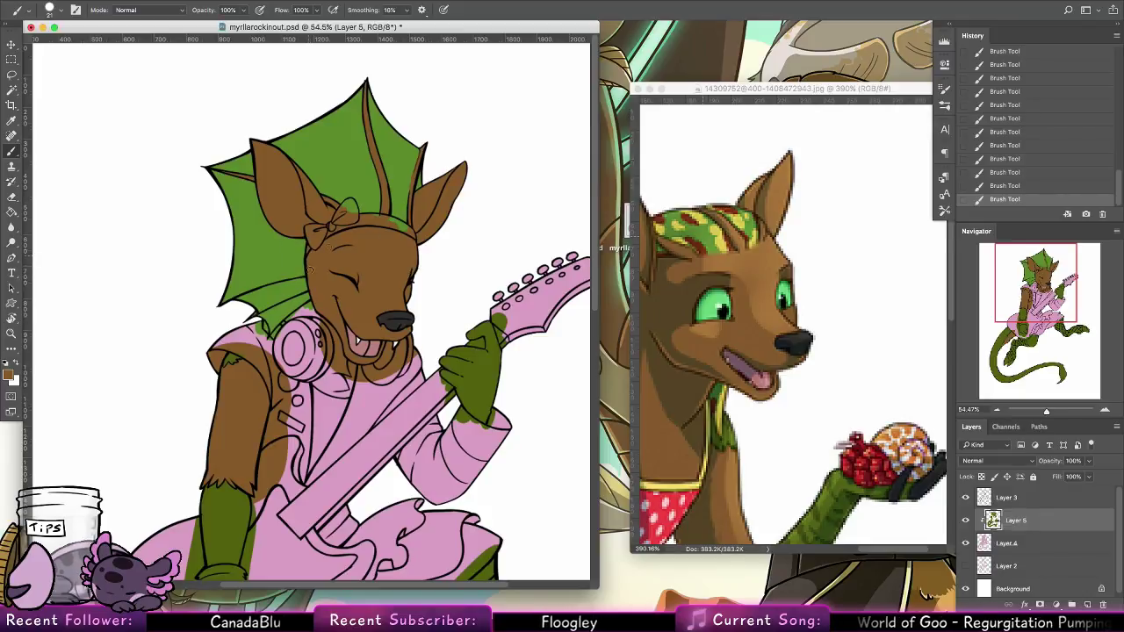
# Sample the dark claw color from the reference and paint the fingers holding the guitar neck with it
pyautogui.click(764, 321)
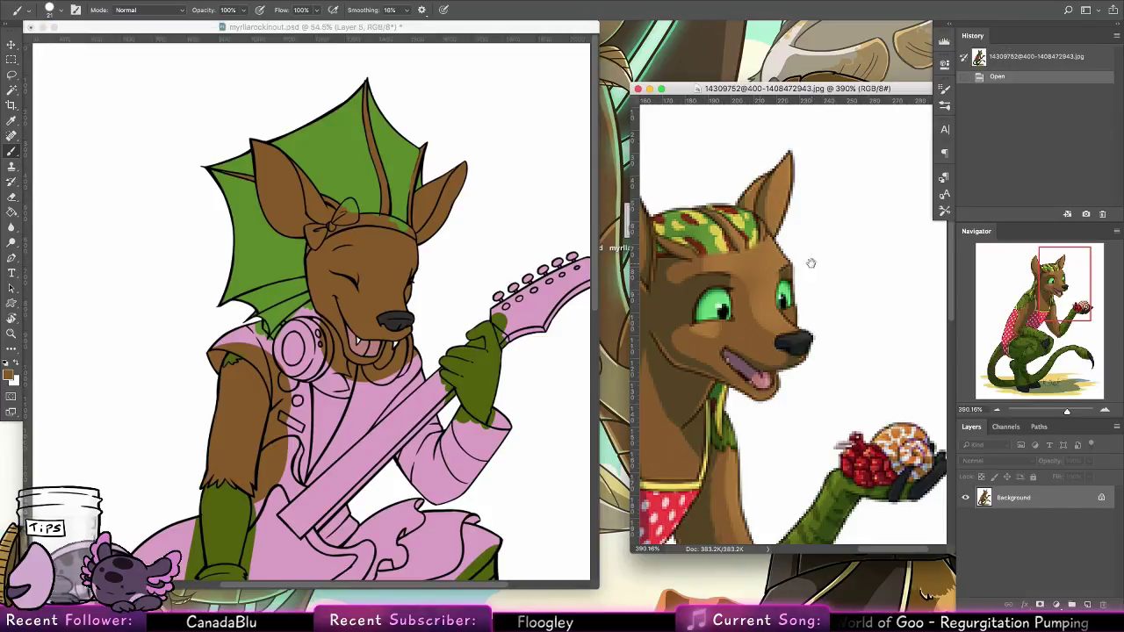
pyautogui.scroll(-5, 752, 374)
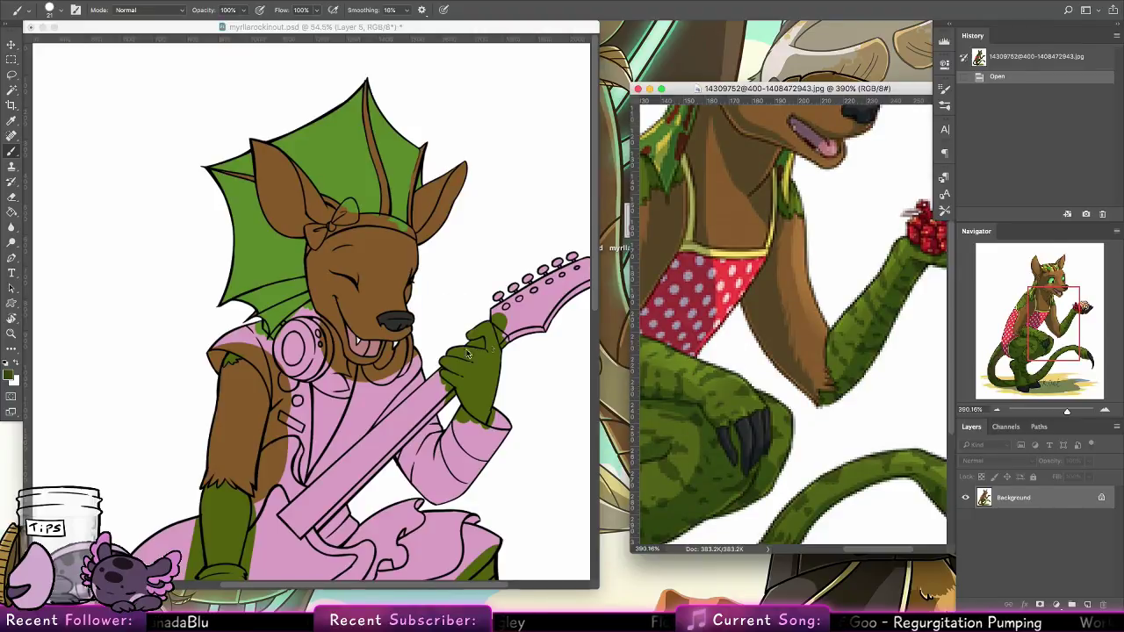
pyautogui.click(389, 358)
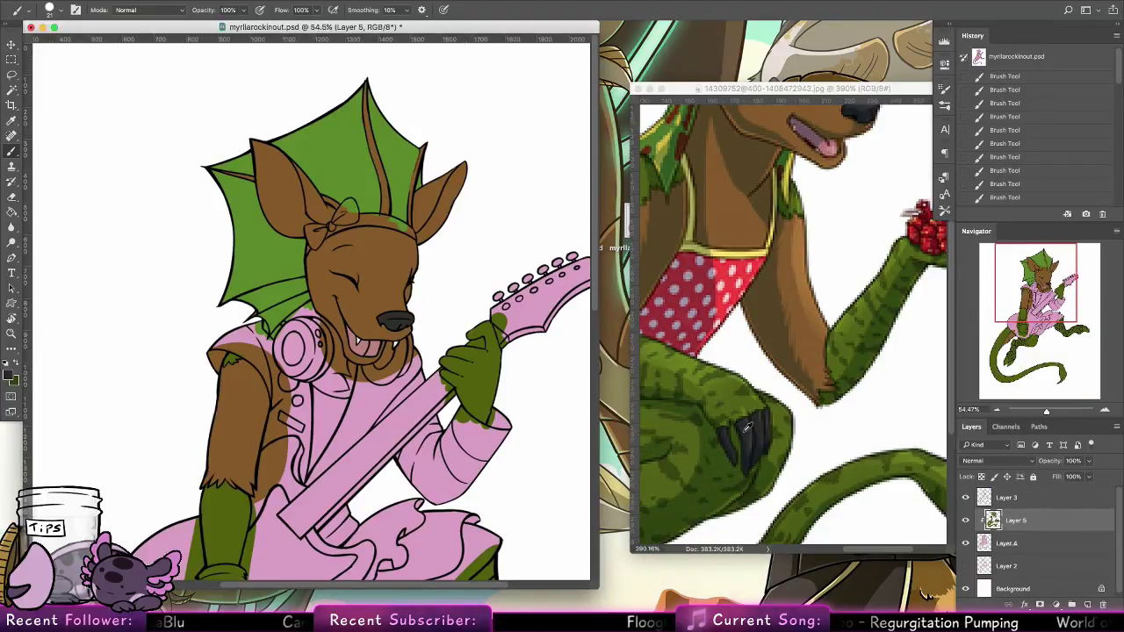
pyautogui.moveTo(457, 380); pyautogui.dragTo(458, 374)
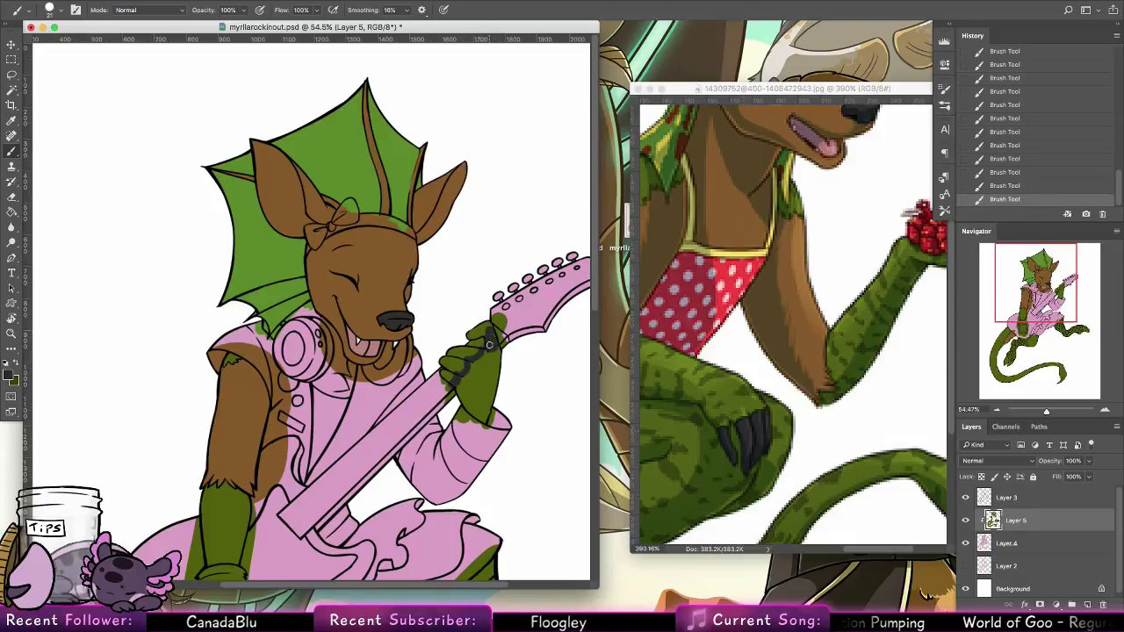
pyautogui.moveTo(474, 337); pyautogui.dragTo(447, 379)
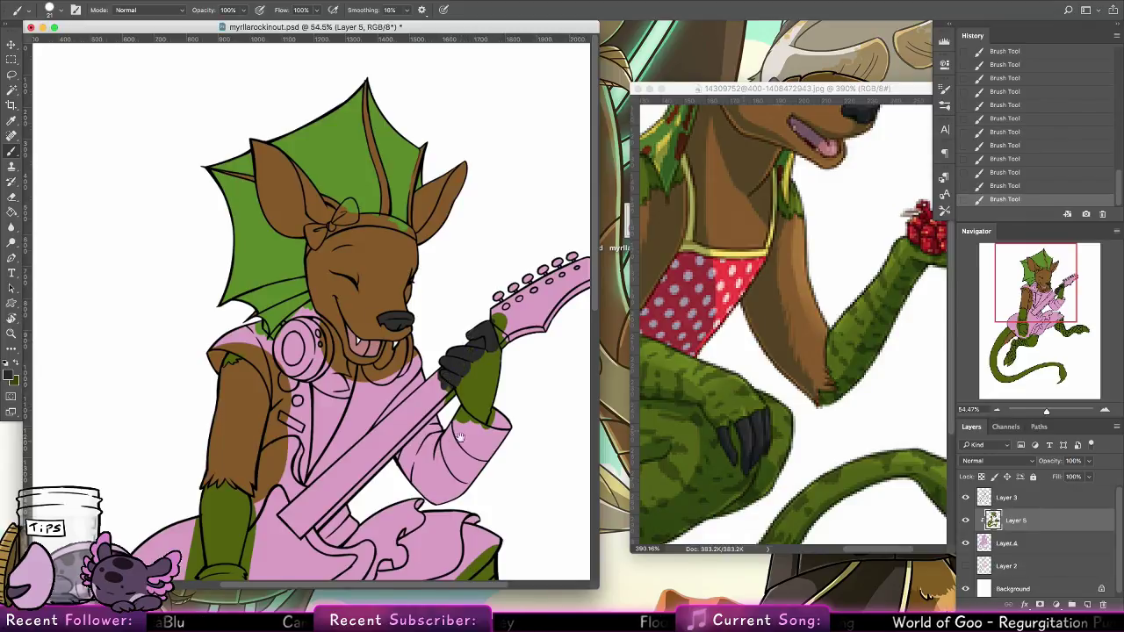
# Paint the fingertips of the lower hand over the guitar body with the same dark claw color
pyautogui.moveTo(459, 436); pyautogui.dragTo(528, 269)
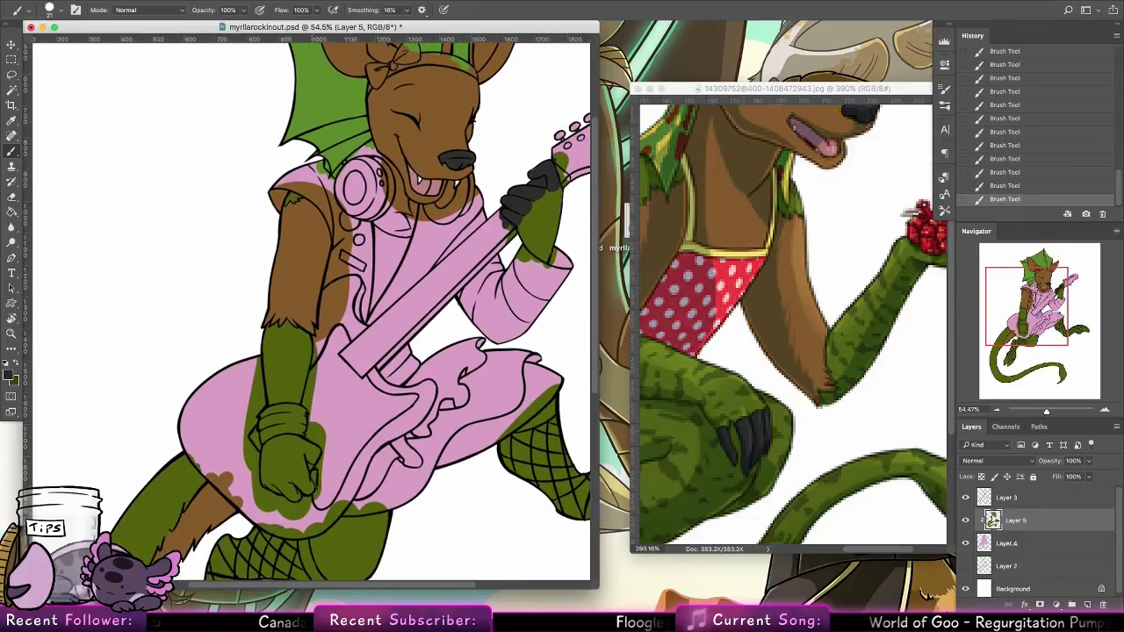
pyautogui.moveTo(315, 480); pyautogui.dragTo(315, 470)
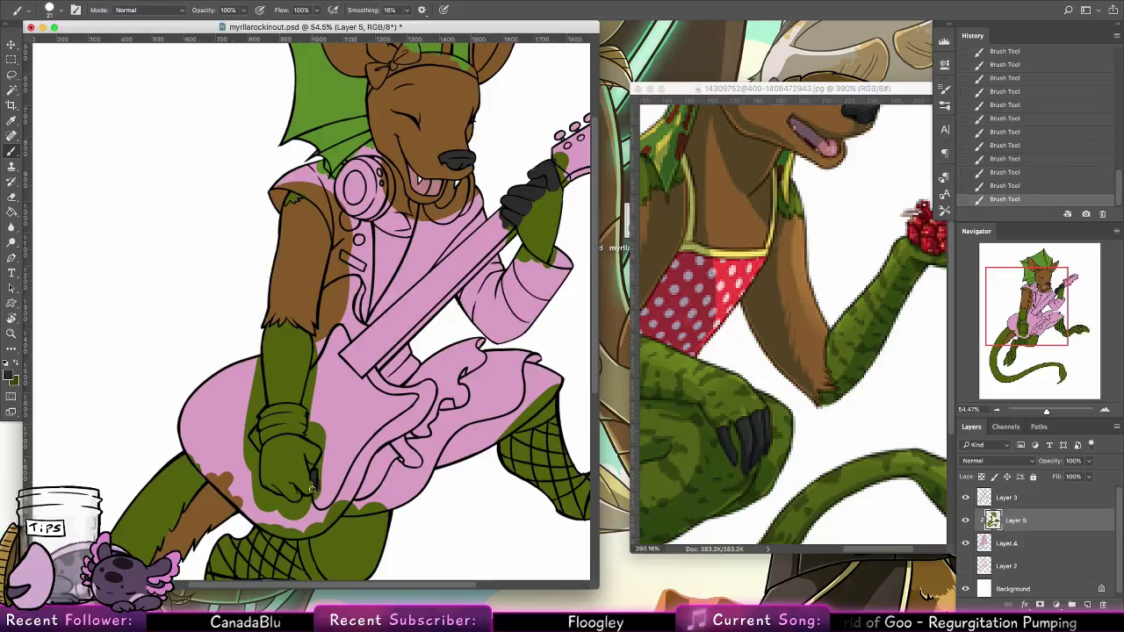
pyautogui.moveTo(311, 490)
pyautogui.mouseDown()
pyautogui.moveTo(309, 464)
pyautogui.moveTo(294, 499)
pyautogui.mouseUp()
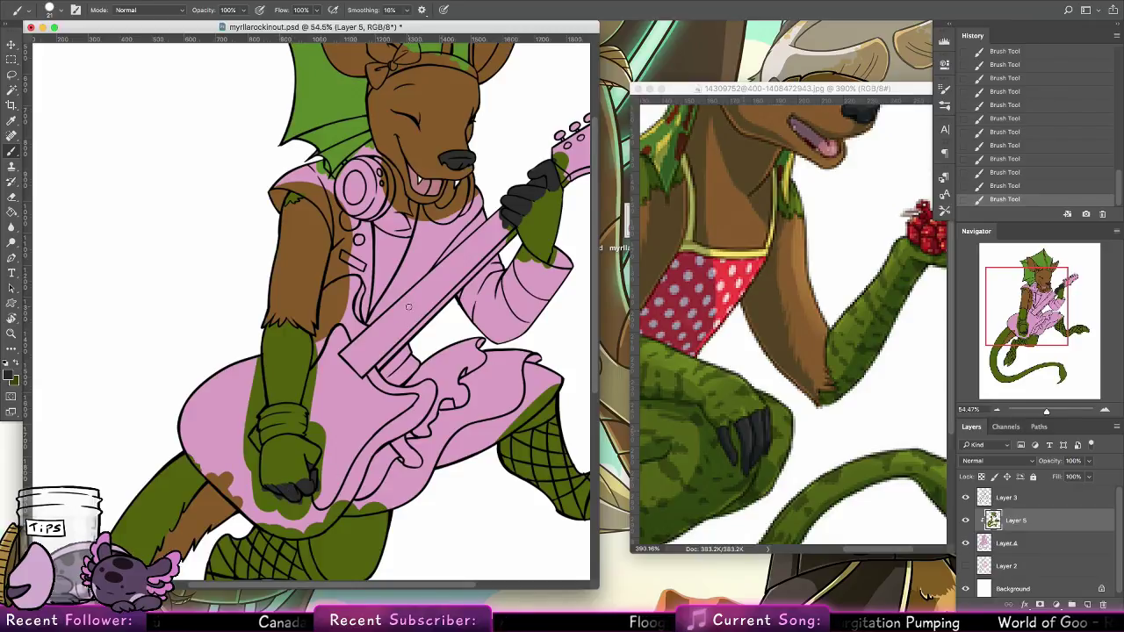
# Erase the excess line art beside the lower hand's fingertips on Layer 3
pyautogui.click(11, 197)
pyautogui.click(54, 10)
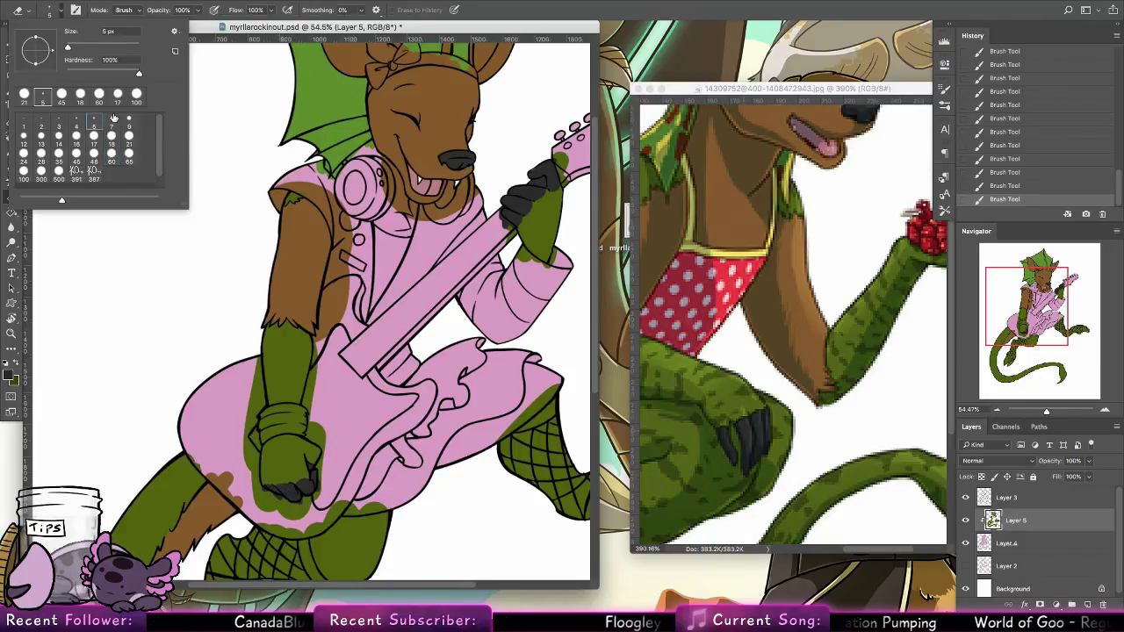
pyautogui.click(1039, 498)
pyautogui.moveTo(315, 483); pyautogui.dragTo(314, 475)
pyautogui.click(12, 334)
pyautogui.moveTo(343, 539); pyautogui.dragTo(326, 363)
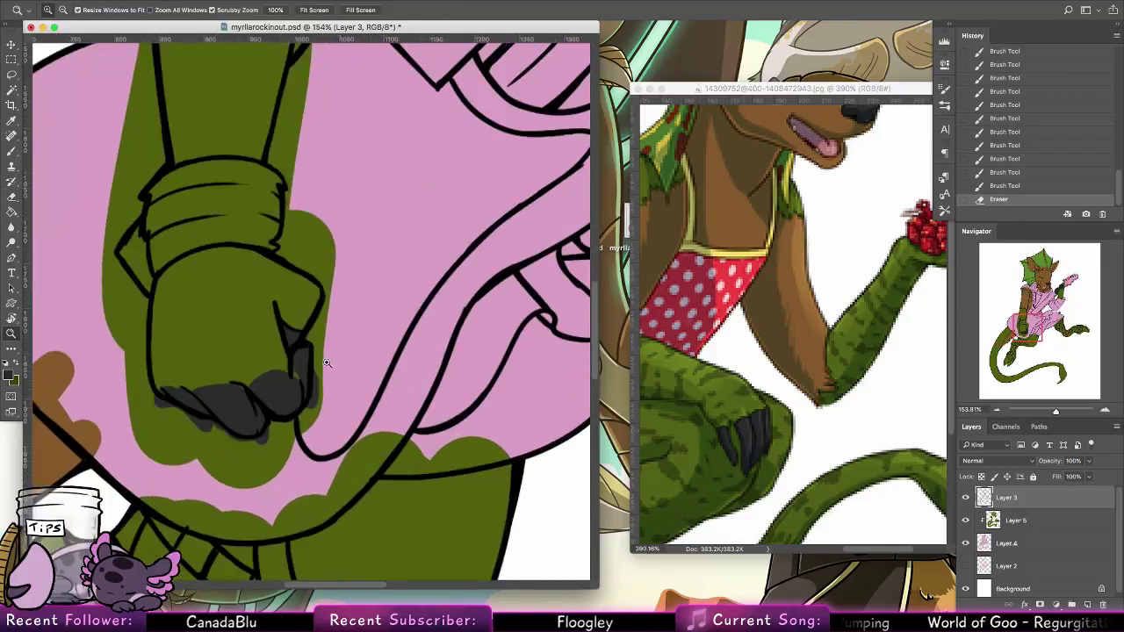
# Paint over the rough line art on the lower hand's fingertips with the dark claw color on Layer 3, using a 17 px brush
pyautogui.click(11, 151)
pyautogui.click(52, 10)
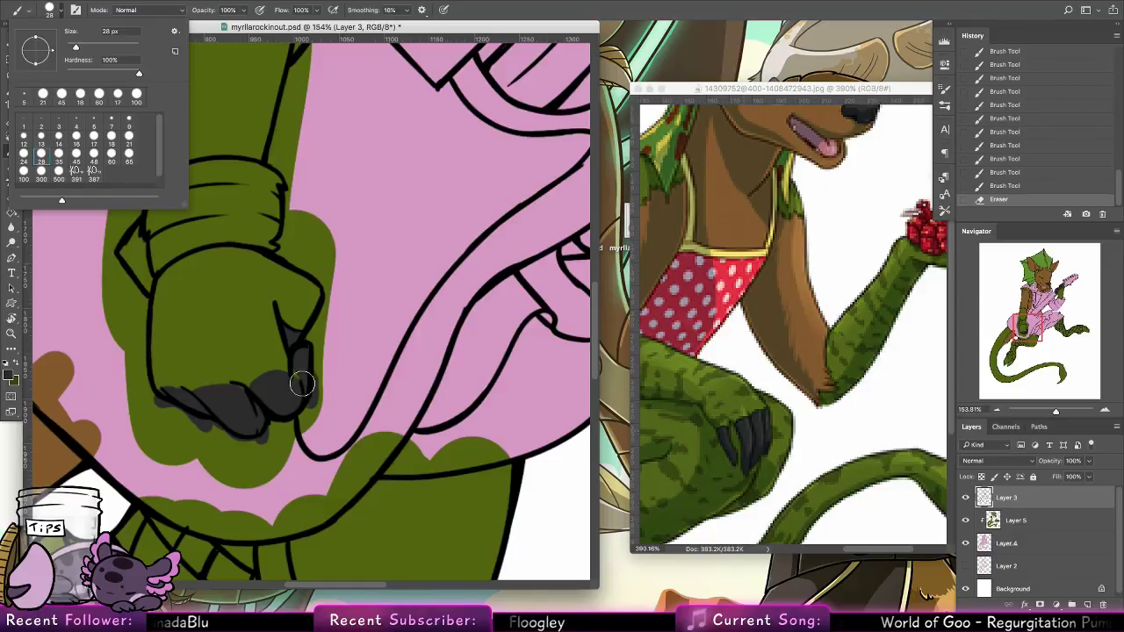
pyautogui.moveTo(301, 384)
pyautogui.mouseDown()
pyautogui.moveTo(295, 395)
pyautogui.moveTo(301, 384)
pyautogui.mouseUp()
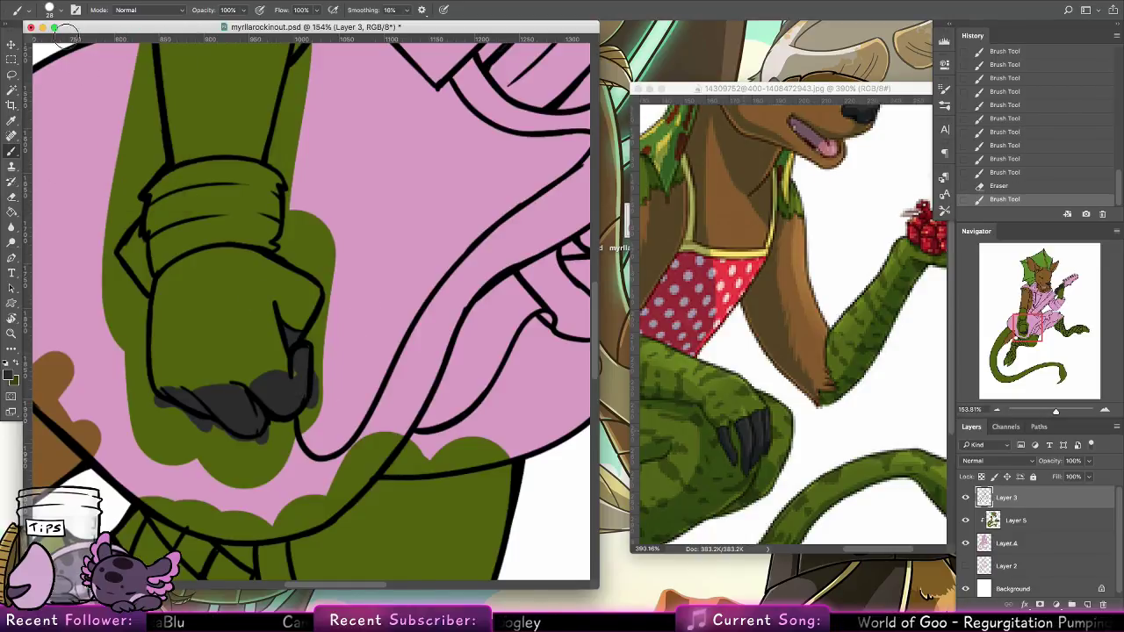
pyautogui.click(53, 10)
pyautogui.click(94, 135)
pyautogui.click(305, 383)
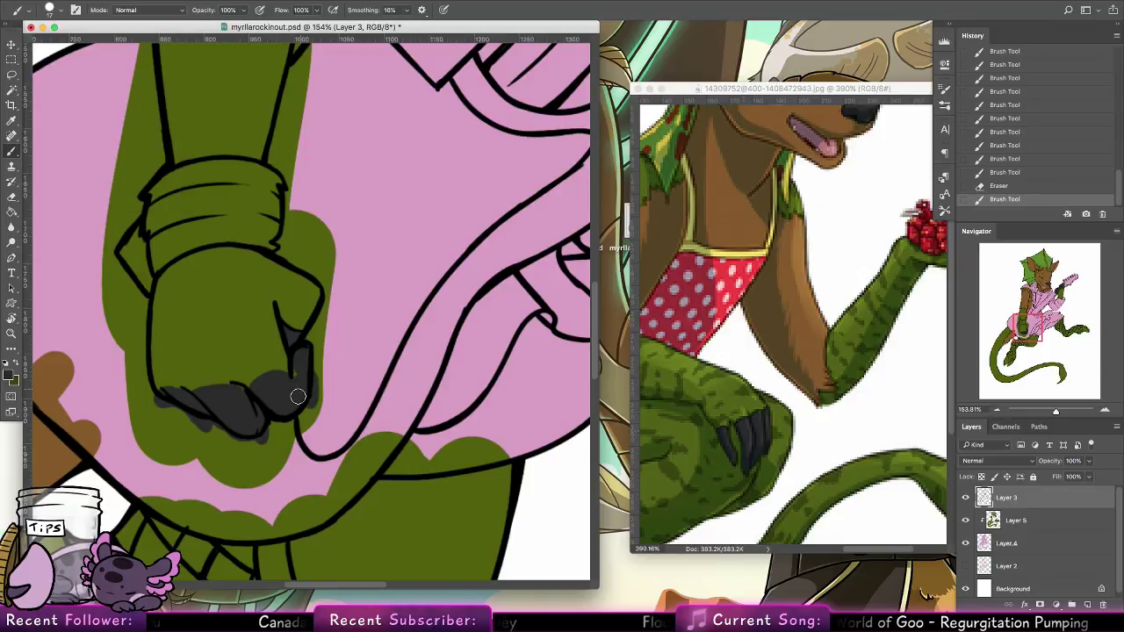
pyautogui.moveTo(301, 390)
pyautogui.mouseDown()
pyautogui.moveTo(241, 407)
pyautogui.moveTo(239, 394)
pyautogui.moveTo(256, 428)
pyautogui.mouseUp()
# Redraw the claw outlines across the lower hand's knuckles in the sampled line-art black with a 7 px brush
pyautogui.click(53, 11)
pyautogui.click(107, 117)
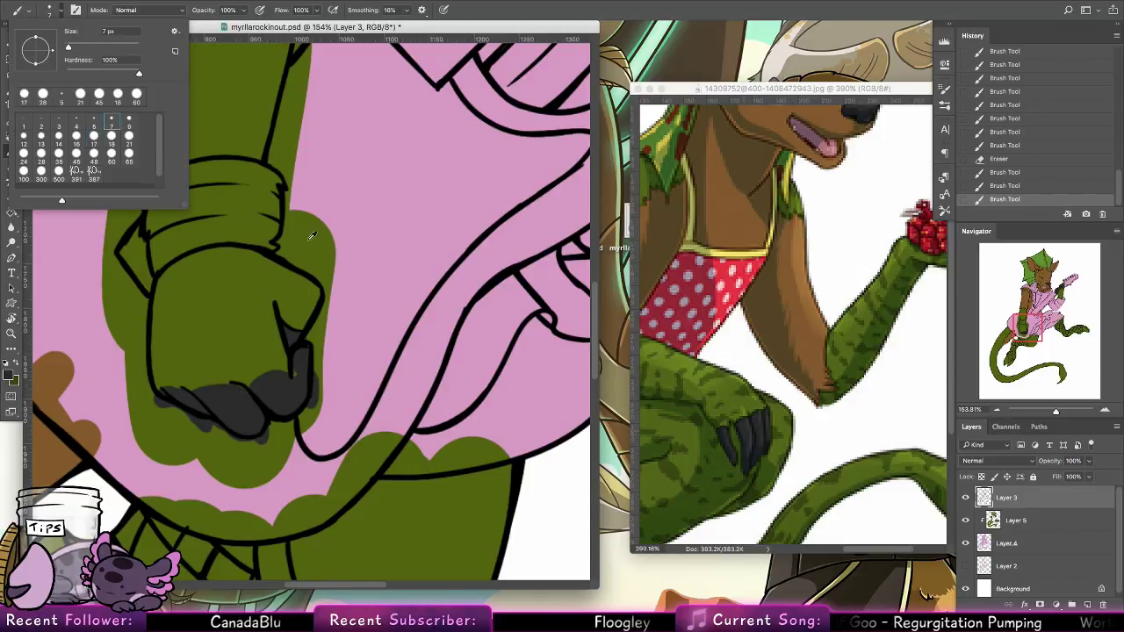
pyautogui.keyDown('alt'); pyautogui.click(307, 330); pyautogui.keyUp('alt')
pyautogui.moveTo(195, 393)
pyautogui.mouseDown()
pyautogui.moveTo(220, 388)
pyautogui.moveTo(164, 389)
pyautogui.mouseUp()
pyautogui.moveTo(248, 386); pyautogui.dragTo(288, 372)
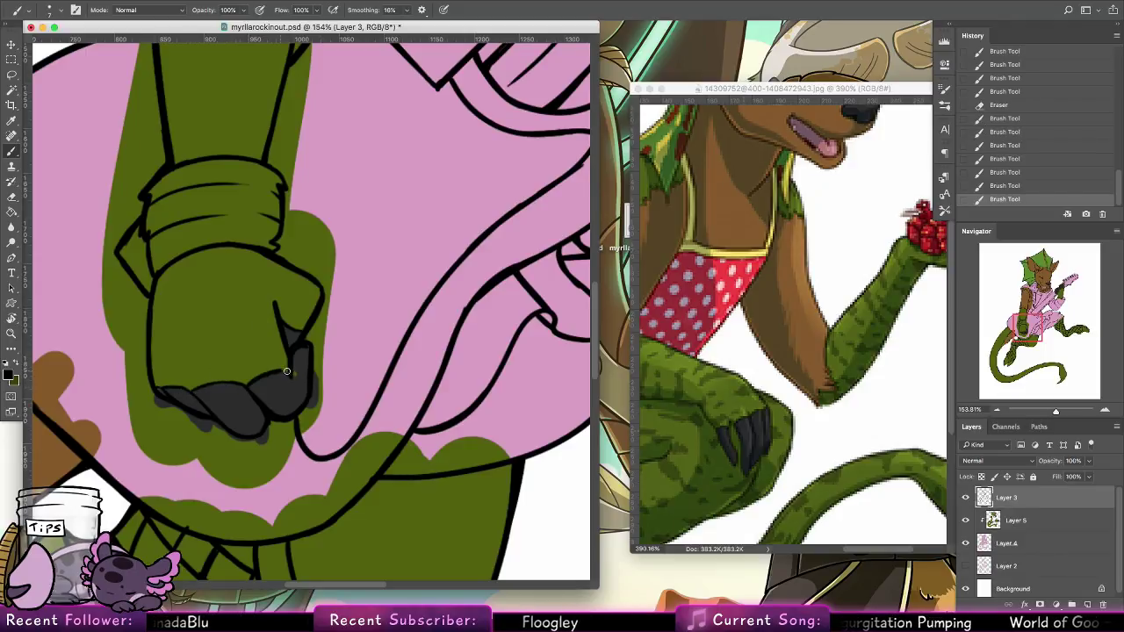
# Touch up the black outlines of the fingers holding the guitar neck on Layer 3, undoing unwanted strokes
pyautogui.moveTo(458, 277); pyautogui.dragTo(324, 377)
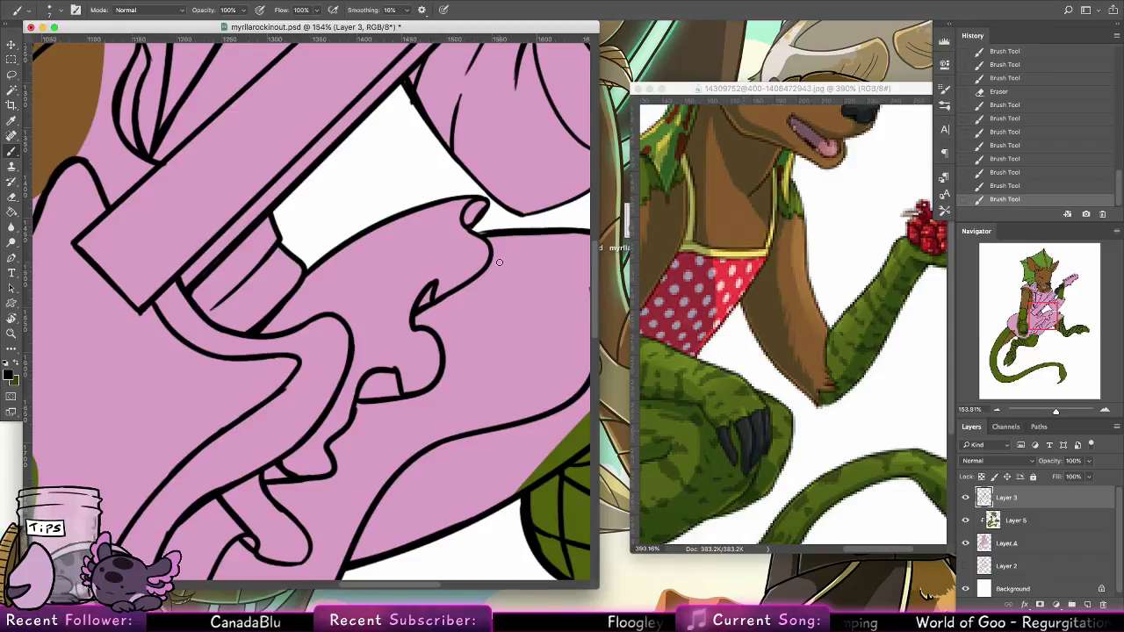
pyautogui.moveTo(448, 276)
pyautogui.mouseDown()
pyautogui.moveTo(333, 404)
pyautogui.moveTo(447, 378)
pyautogui.mouseUp()
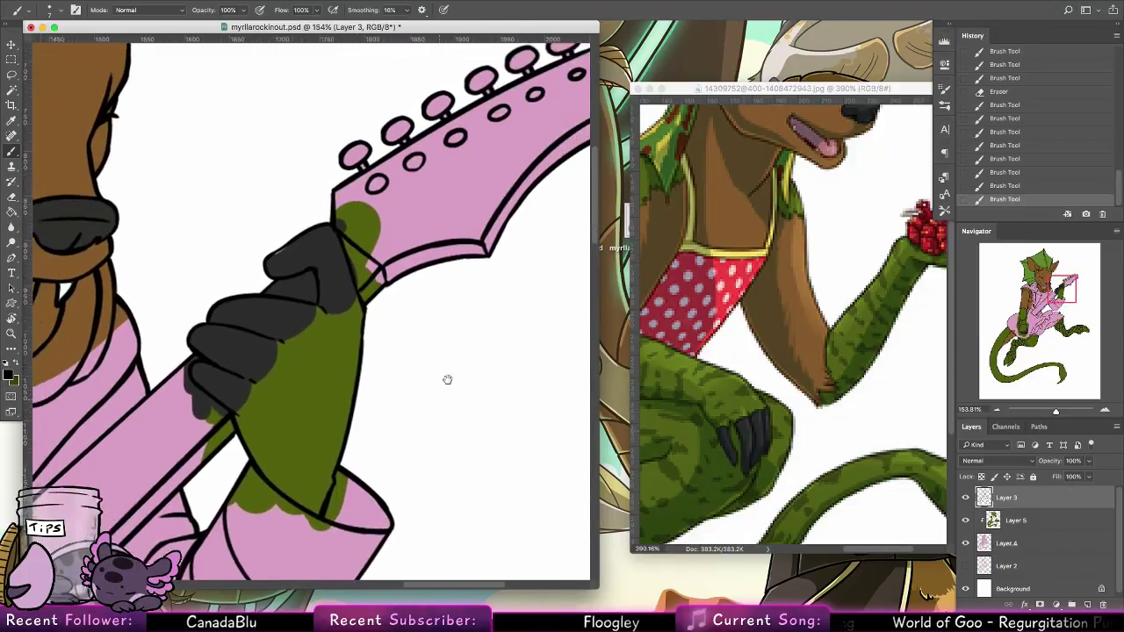
pyautogui.moveTo(274, 412)
pyautogui.mouseDown()
pyautogui.moveTo(256, 447)
pyautogui.moveTo(275, 407)
pyautogui.moveTo(280, 420)
pyautogui.moveTo(300, 393)
pyautogui.moveTo(297, 367)
pyautogui.moveTo(301, 387)
pyautogui.moveTo(328, 364)
pyautogui.moveTo(299, 388)
pyautogui.mouseUp()
pyautogui.press('super+z')
pyautogui.press('super+z')
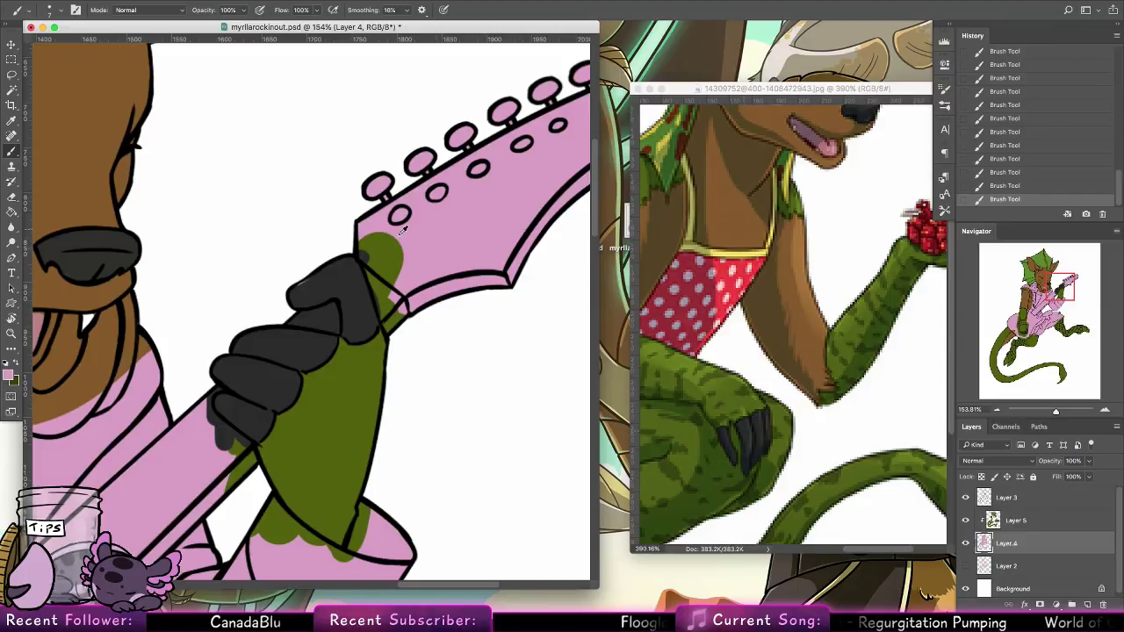
# Select the green area of the lower forearm and hand on Layer 5 with the Magic Wand
pyautogui.click(1016, 521)
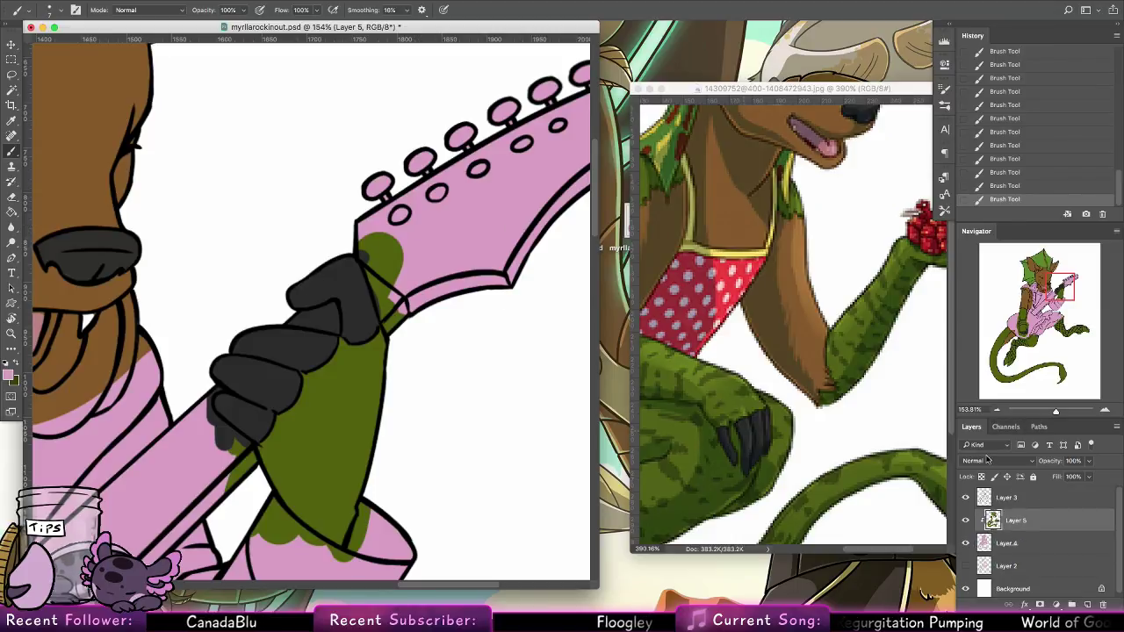
pyautogui.moveTo(318, 476); pyautogui.dragTo(492, 168)
pyautogui.moveTo(351, 395); pyautogui.dragTo(496, 220)
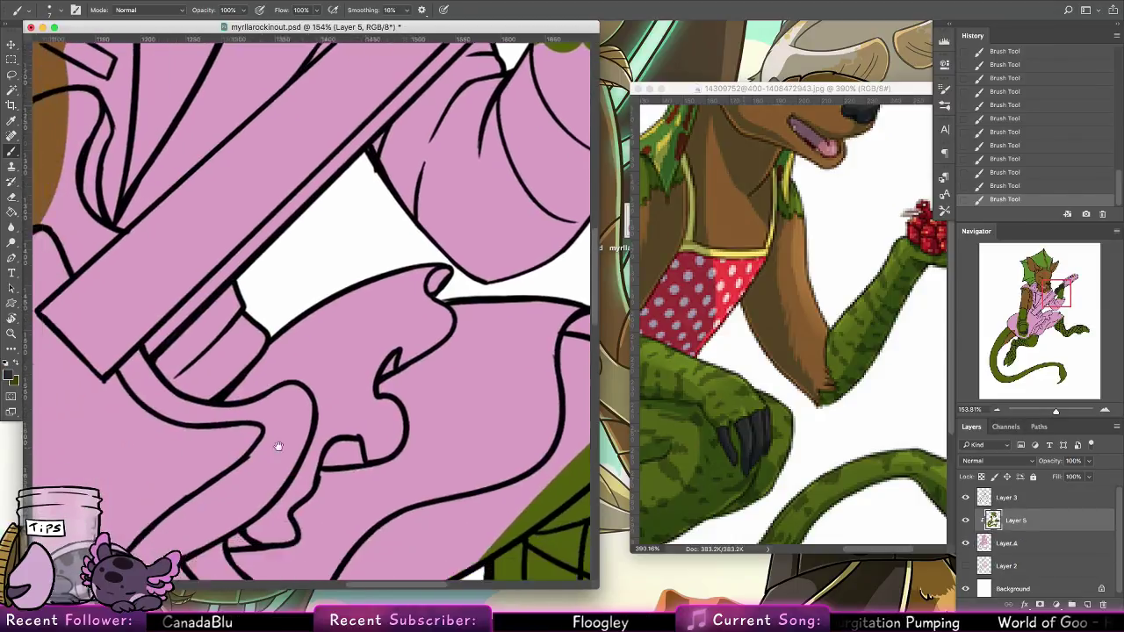
pyautogui.moveTo(278, 446); pyautogui.dragTo(527, 371)
pyautogui.moveTo(267, 399); pyautogui.dragTo(349, 369)
pyautogui.scroll(-5, 353, 371)
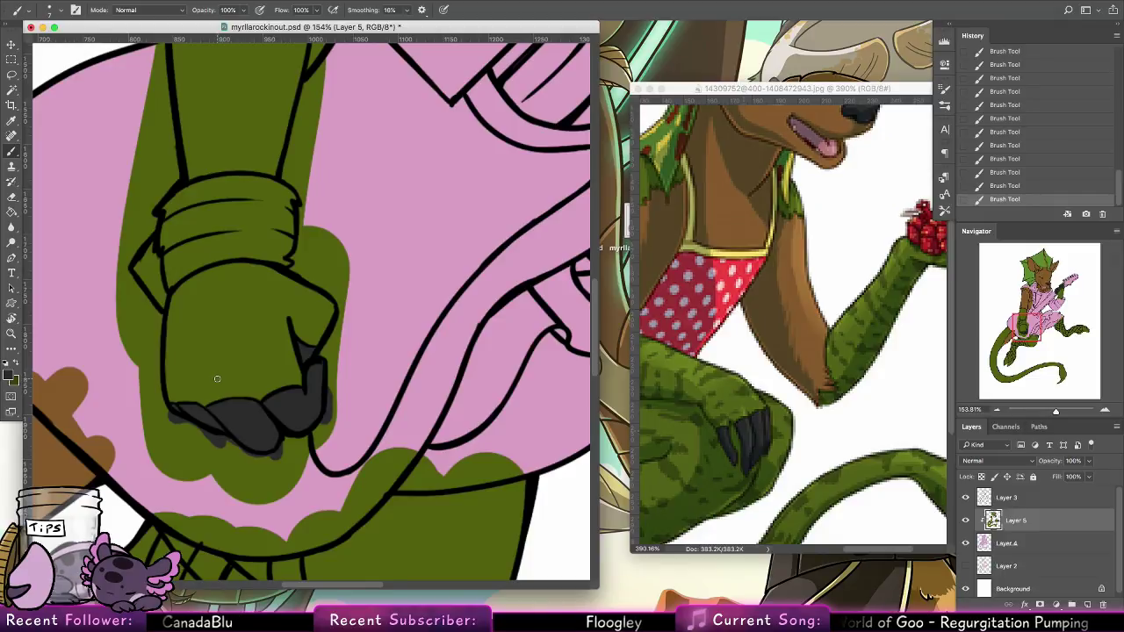
pyautogui.press('z')
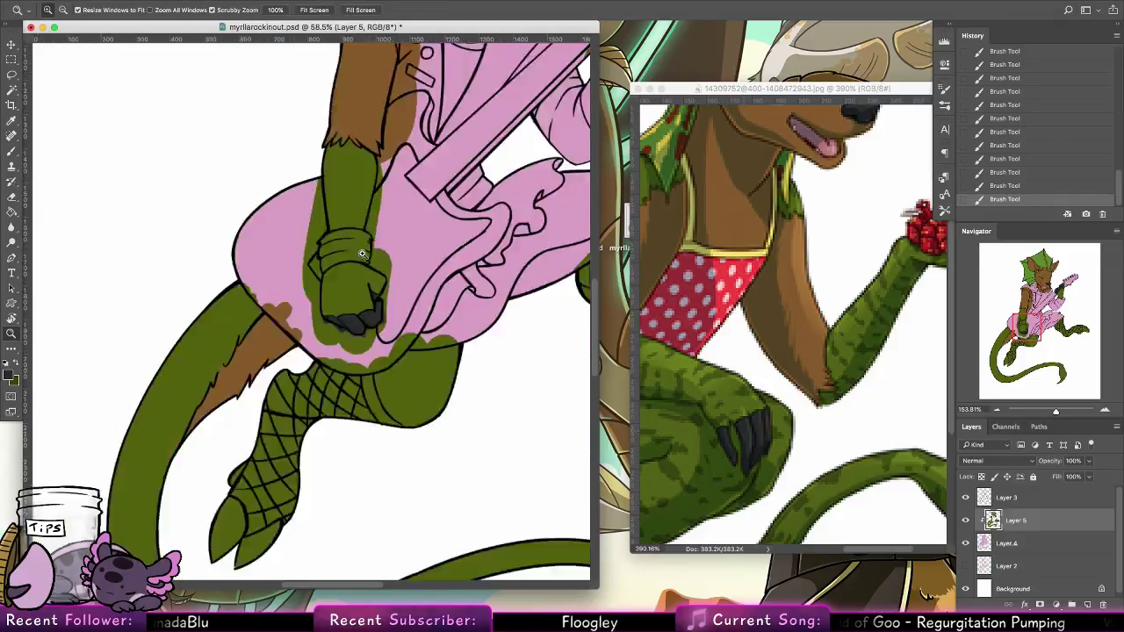
pyautogui.hotkey('ctrl', '0')
pyautogui.moveTo(422, 277); pyautogui.dragTo(432, 405)
pyautogui.moveTo(236, 326); pyautogui.dragTo(312, 323)
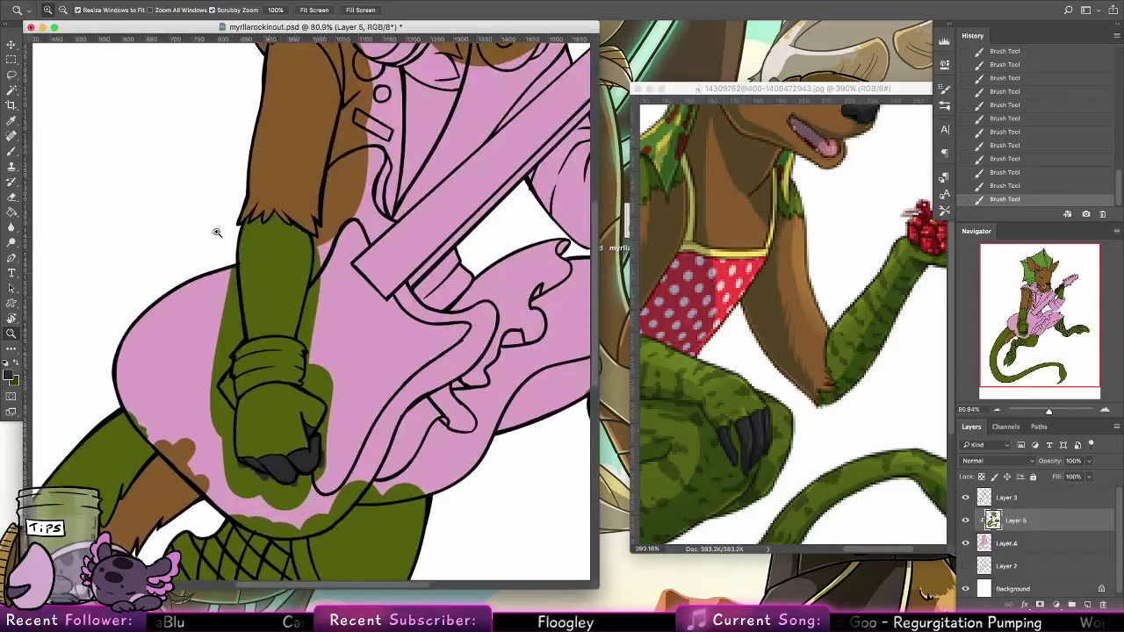
pyautogui.click(12, 75)
pyautogui.click(12, 91)
pyautogui.click(272, 290)
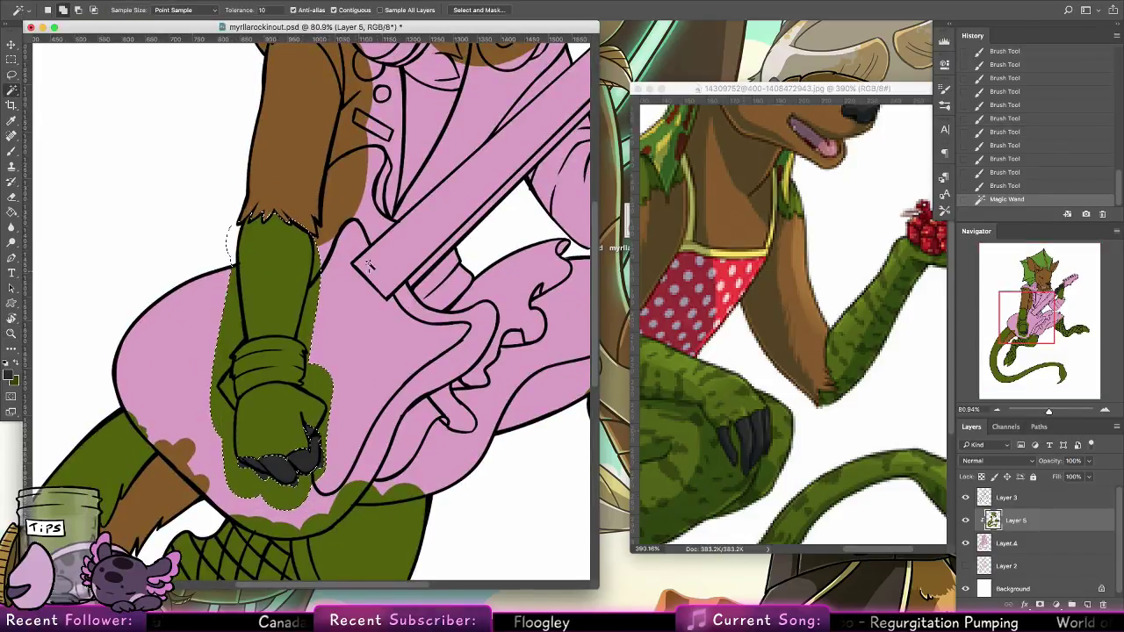
# Paint darker green stripes across the back of the lower hand within the selection, using a 7 px brush
pyautogui.click(11, 151)
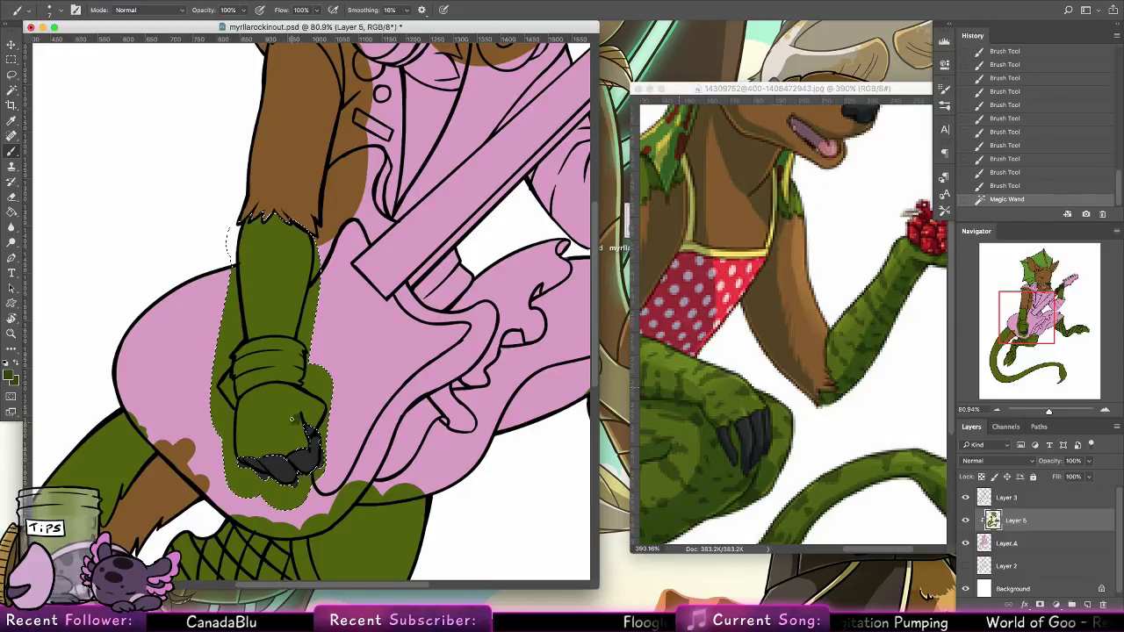
pyautogui.moveTo(291, 419)
pyautogui.mouseDown()
pyautogui.moveTo(269, 428)
pyautogui.moveTo(301, 423)
pyautogui.mouseUp()
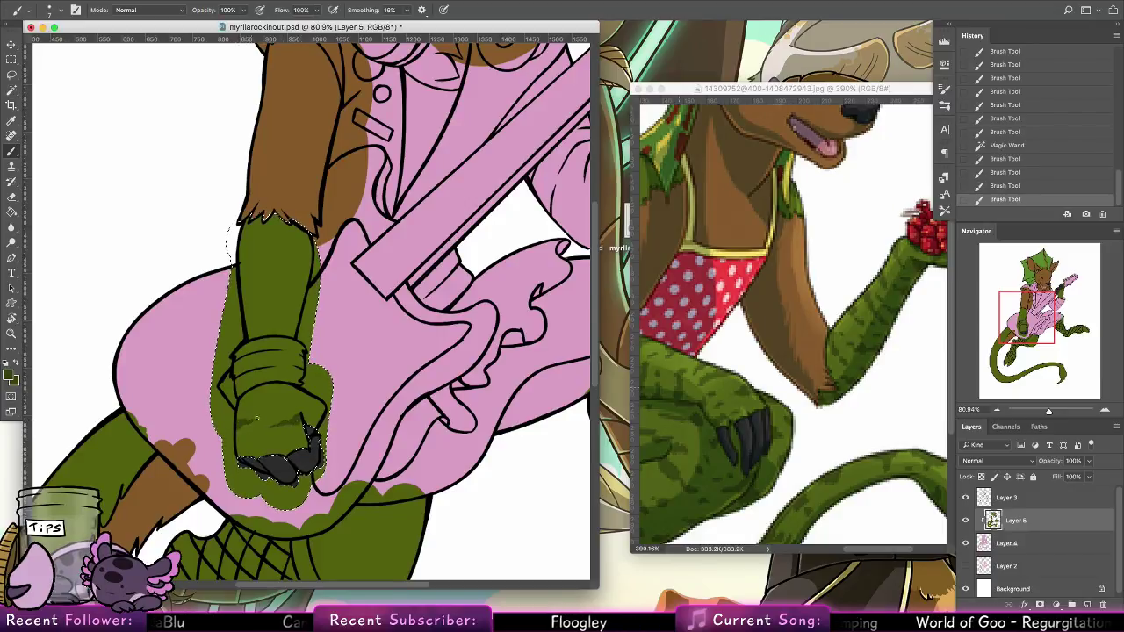
pyautogui.moveTo(257, 419); pyautogui.dragTo(242, 425)
pyautogui.moveTo(246, 424); pyautogui.dragTo(240, 427)
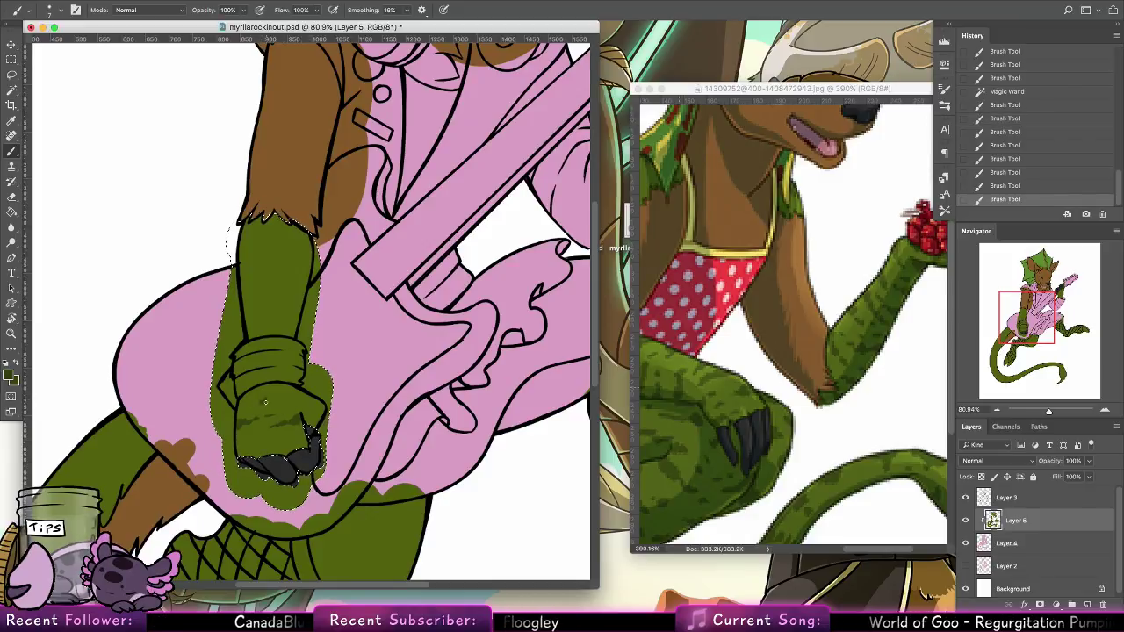
pyautogui.moveTo(281, 392); pyautogui.dragTo(283, 394)
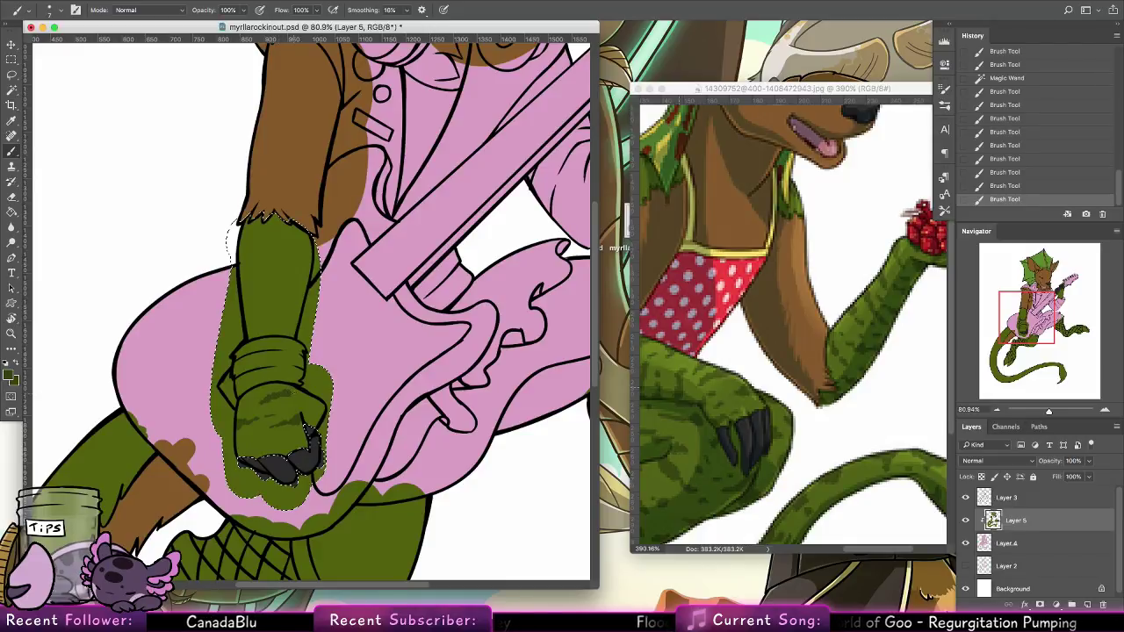
pyautogui.moveTo(283, 394); pyautogui.dragTo(285, 394)
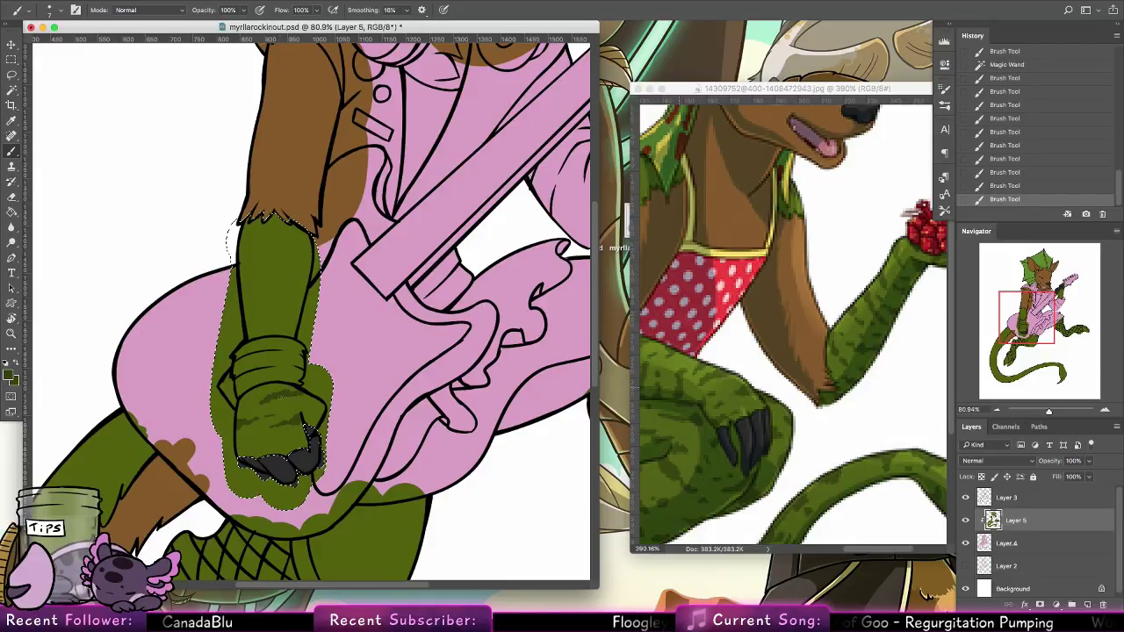
pyautogui.moveTo(275, 430); pyautogui.dragTo(275, 433)
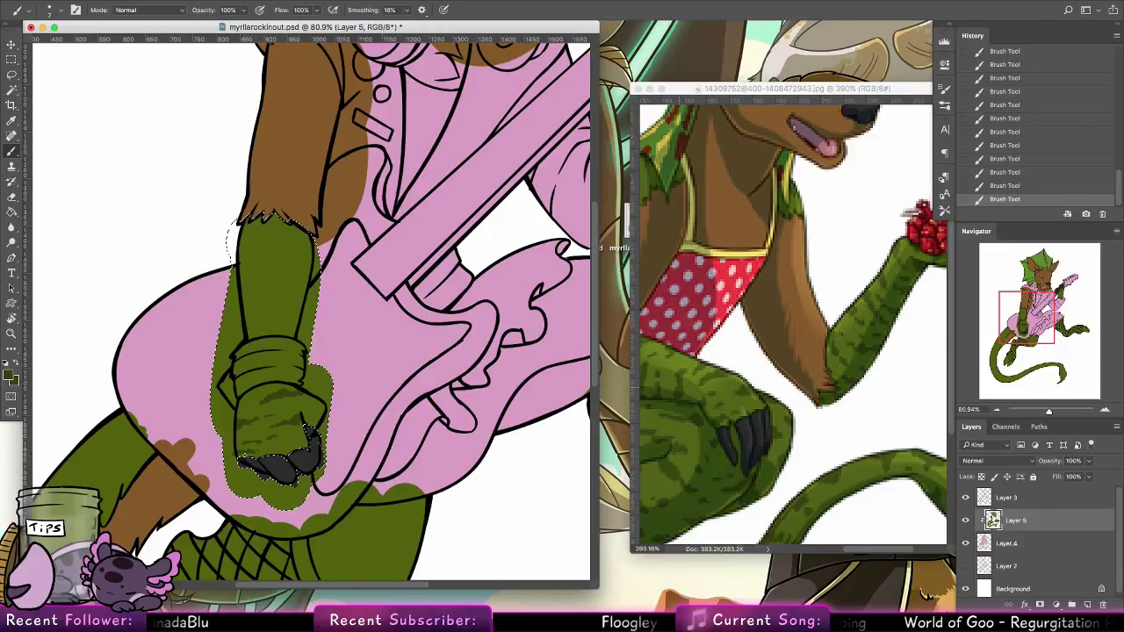
# Paint darker green stripes up the forearm to the fur edge with a 9 px brush, then clear the selection
pyautogui.click(44, 8)
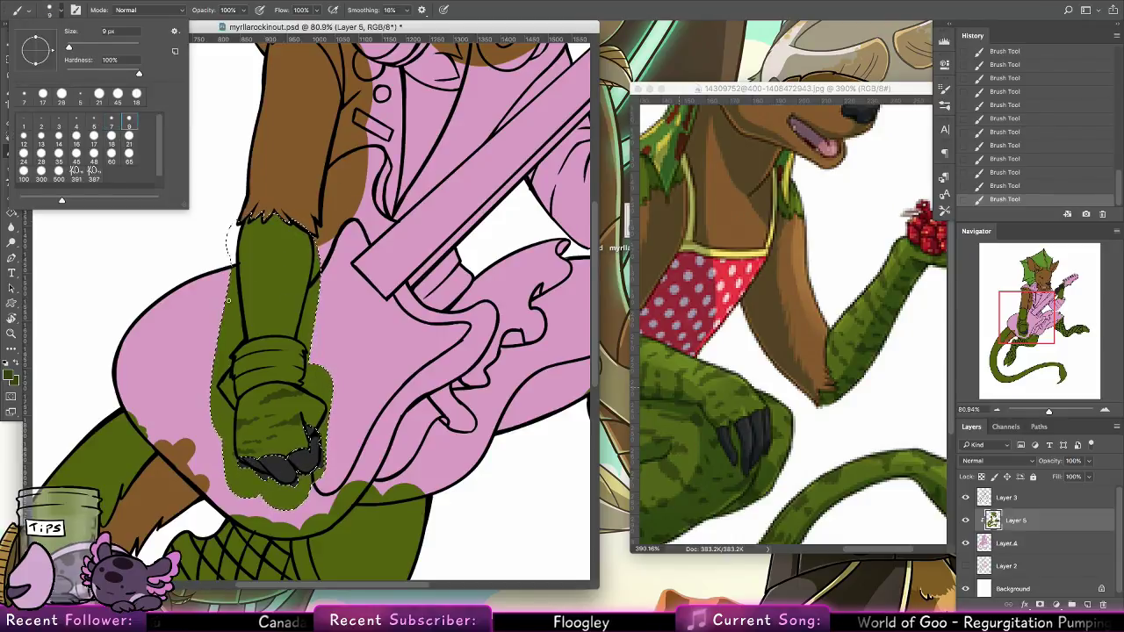
pyautogui.moveTo(237, 320); pyautogui.dragTo(238, 309)
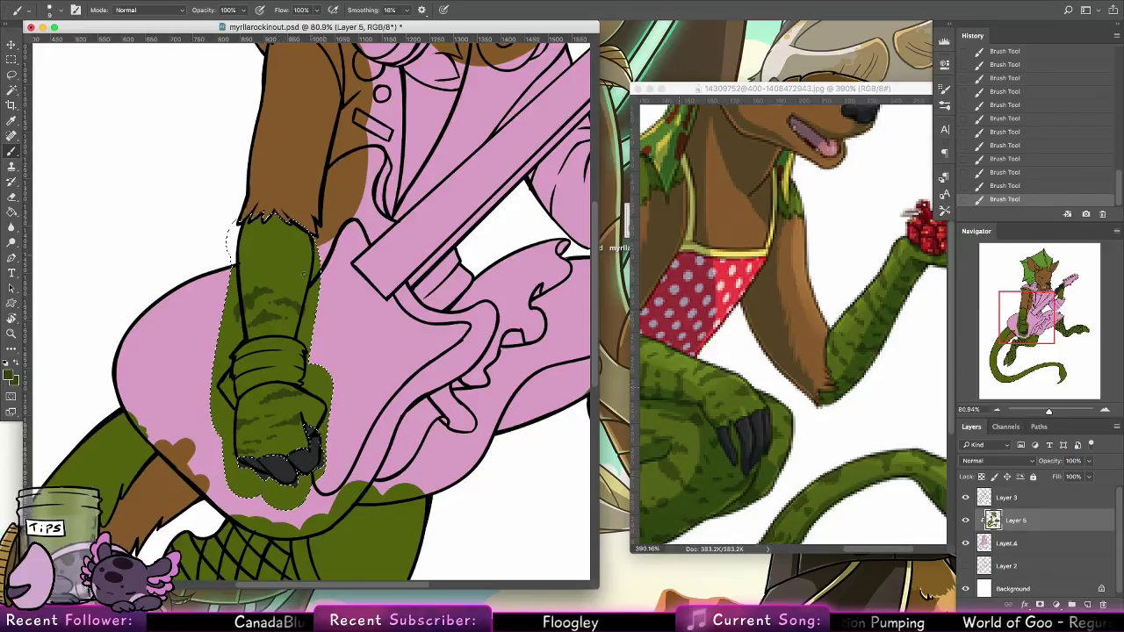
pyautogui.press('super+z')
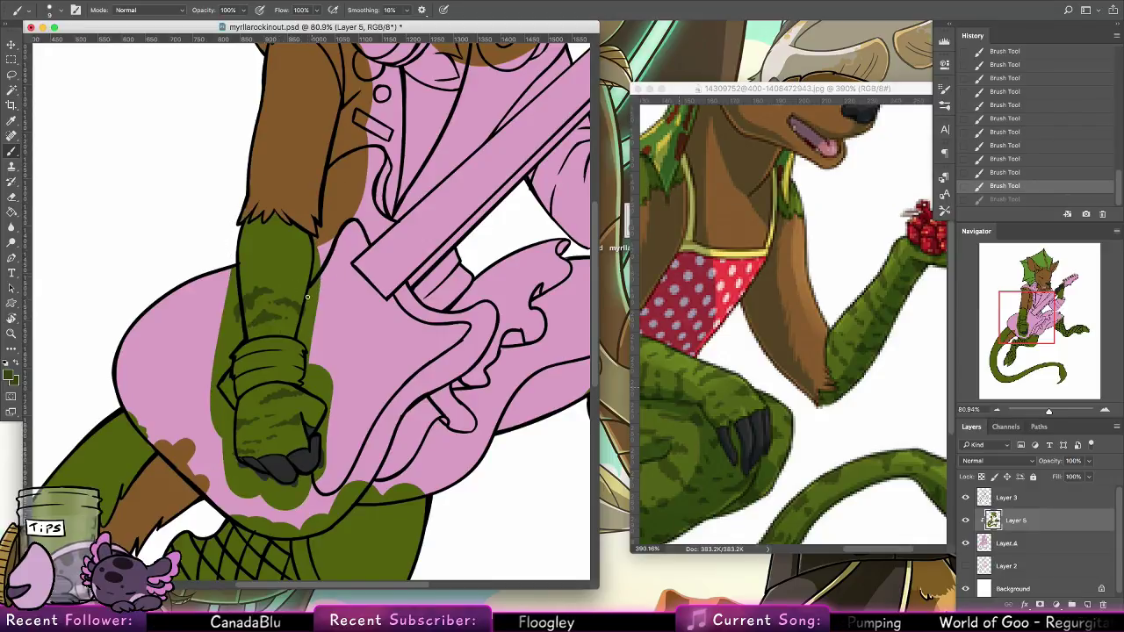
pyautogui.press('super+shift+z')
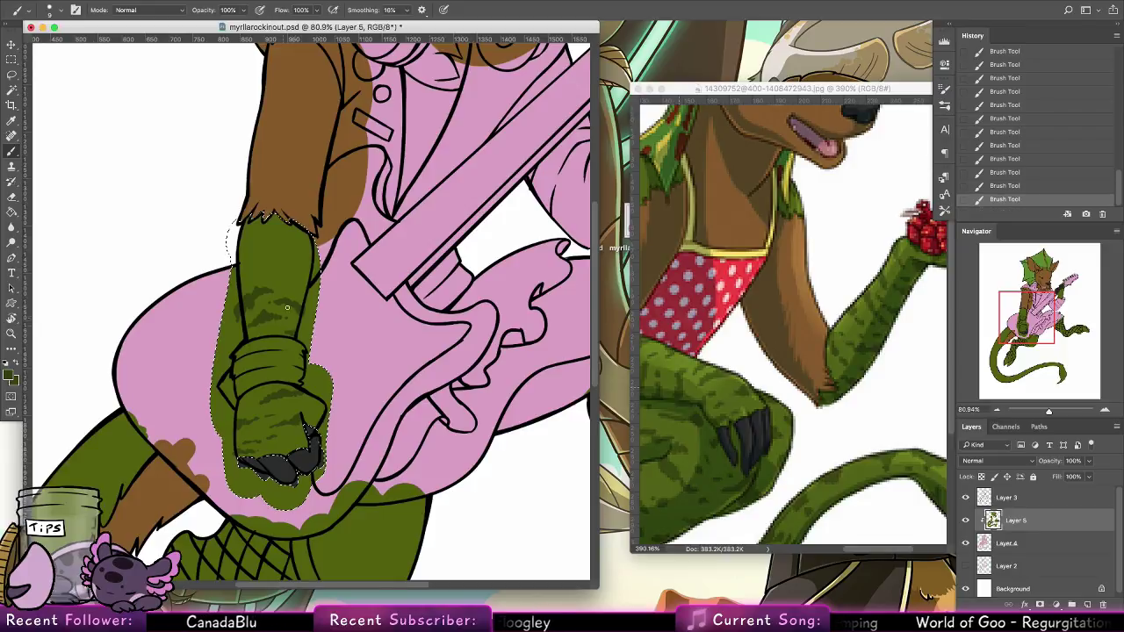
pyautogui.moveTo(312, 293)
pyautogui.mouseDown()
pyautogui.moveTo(331, 379)
pyautogui.moveTo(372, 369)
pyautogui.mouseUp()
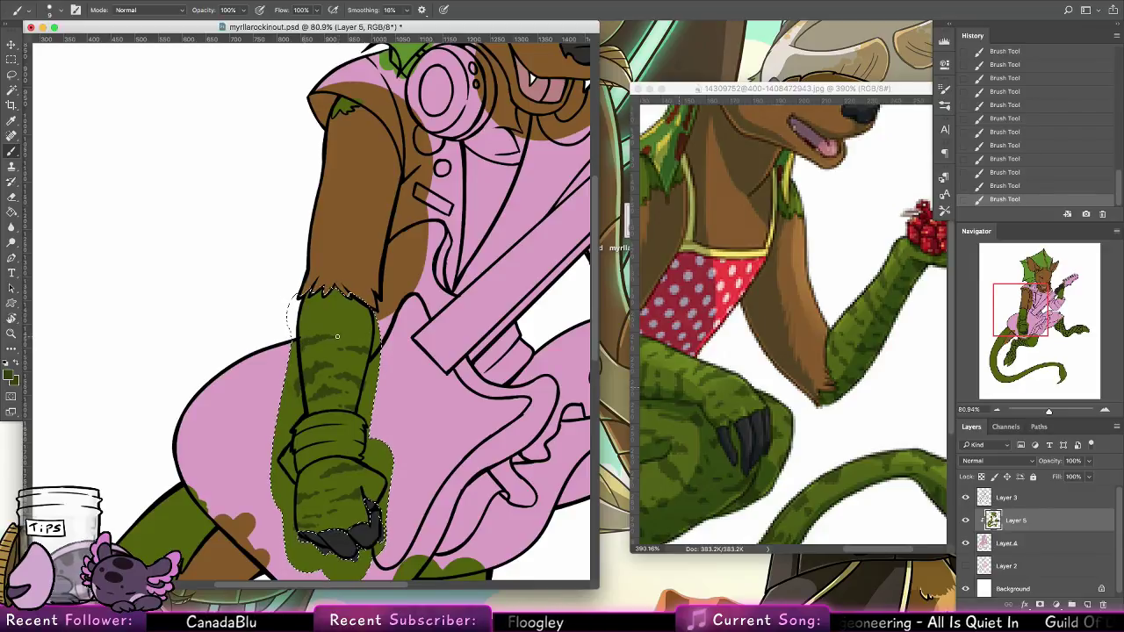
pyautogui.scroll(3, 372, 337)
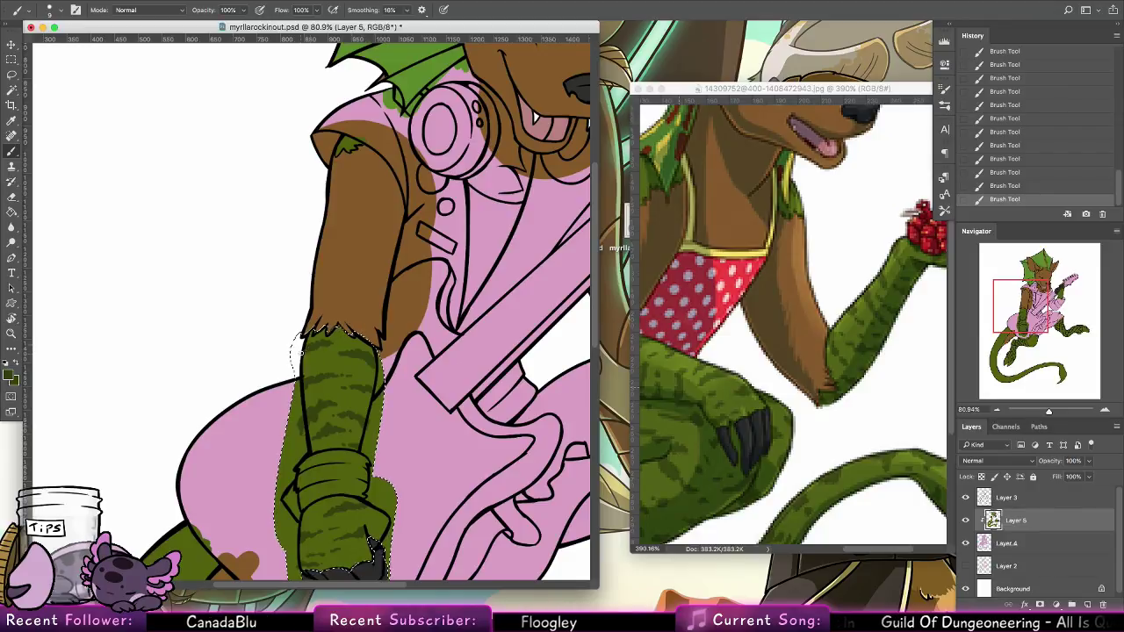
pyautogui.moveTo(401, 434); pyautogui.dragTo(389, 360)
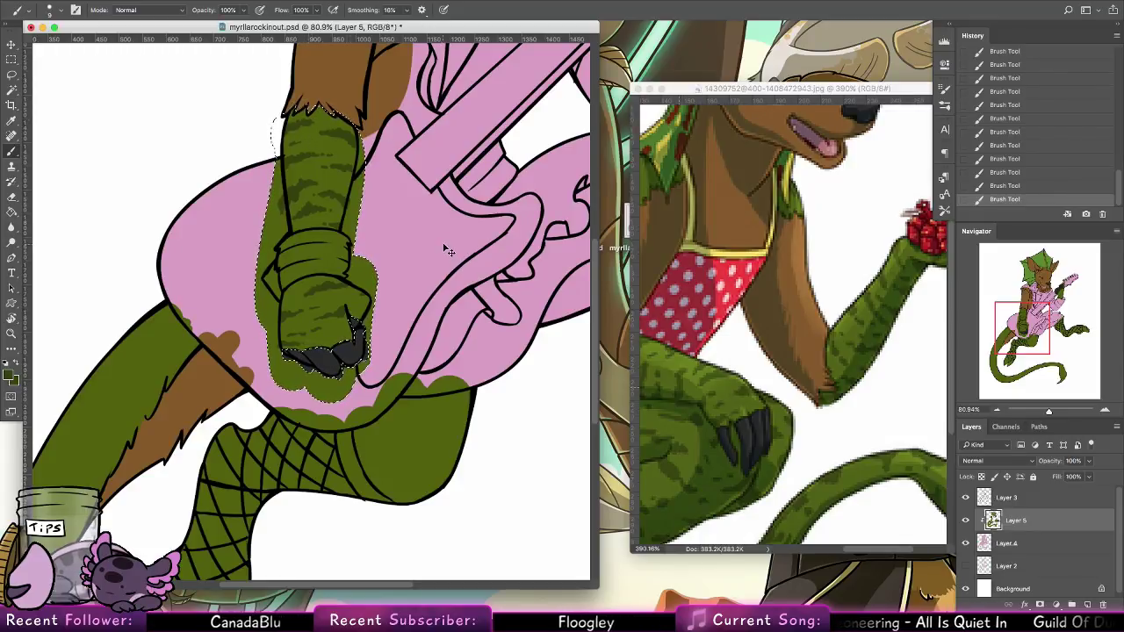
pyautogui.hotkey('ctrl', 'd')
# Paint darker green stripes and spots on the upper tail from the dress down past the brown fur, with a 13 px brush
pyautogui.moveTo(373, 424)
pyautogui.mouseDown()
pyautogui.moveTo(396, 349)
pyautogui.moveTo(462, 381)
pyautogui.moveTo(524, 382)
pyautogui.mouseUp()
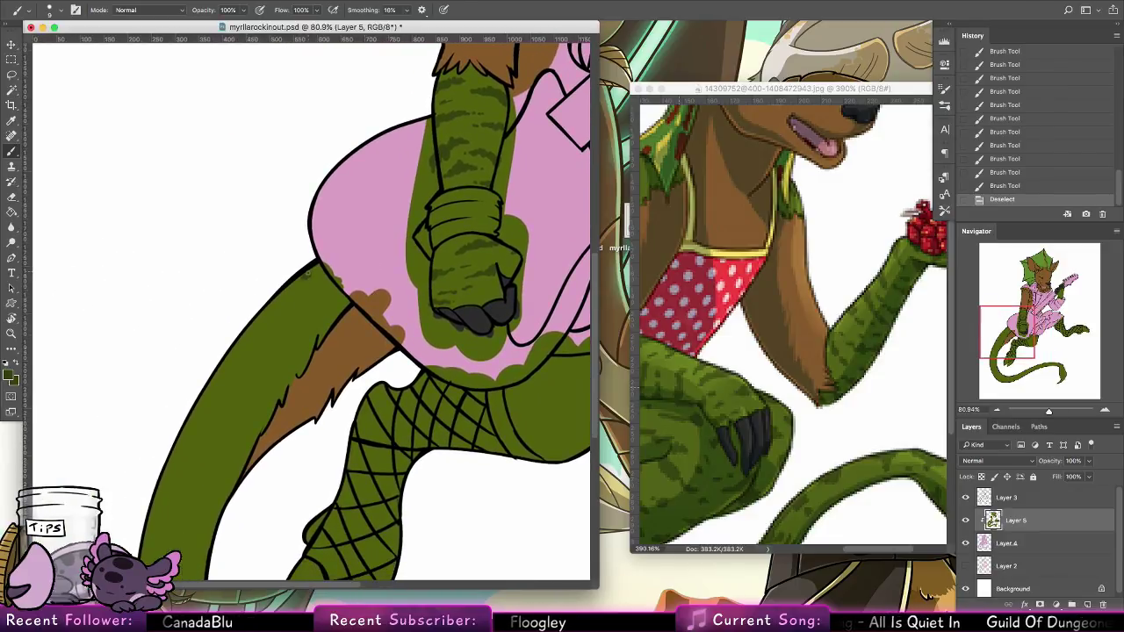
pyautogui.moveTo(302, 284); pyautogui.dragTo(309, 295)
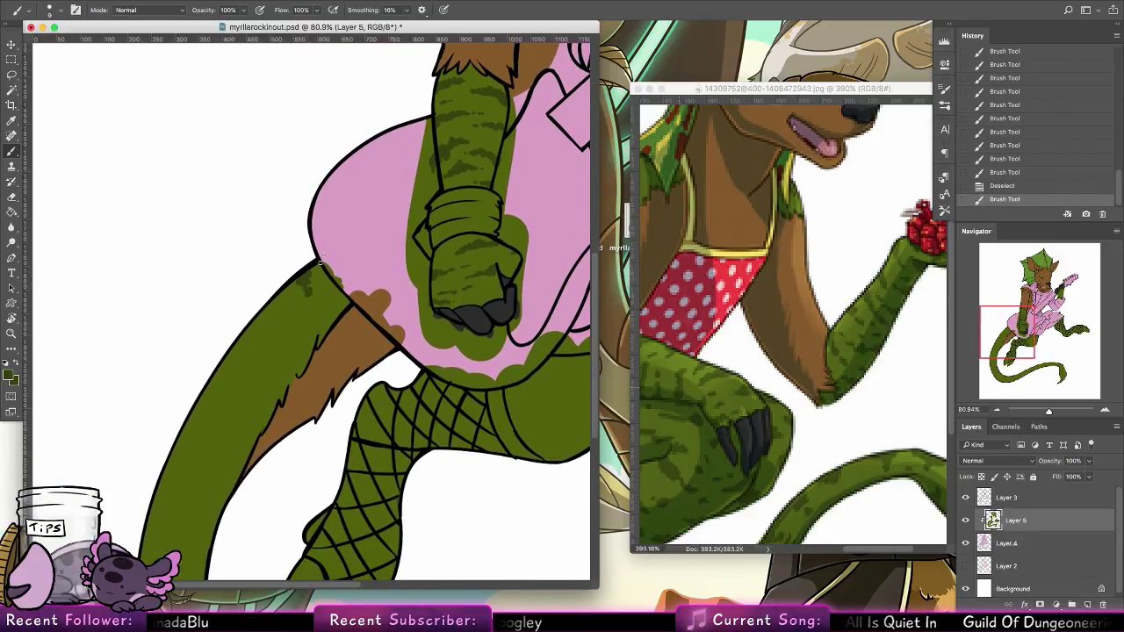
pyautogui.click(50, 11)
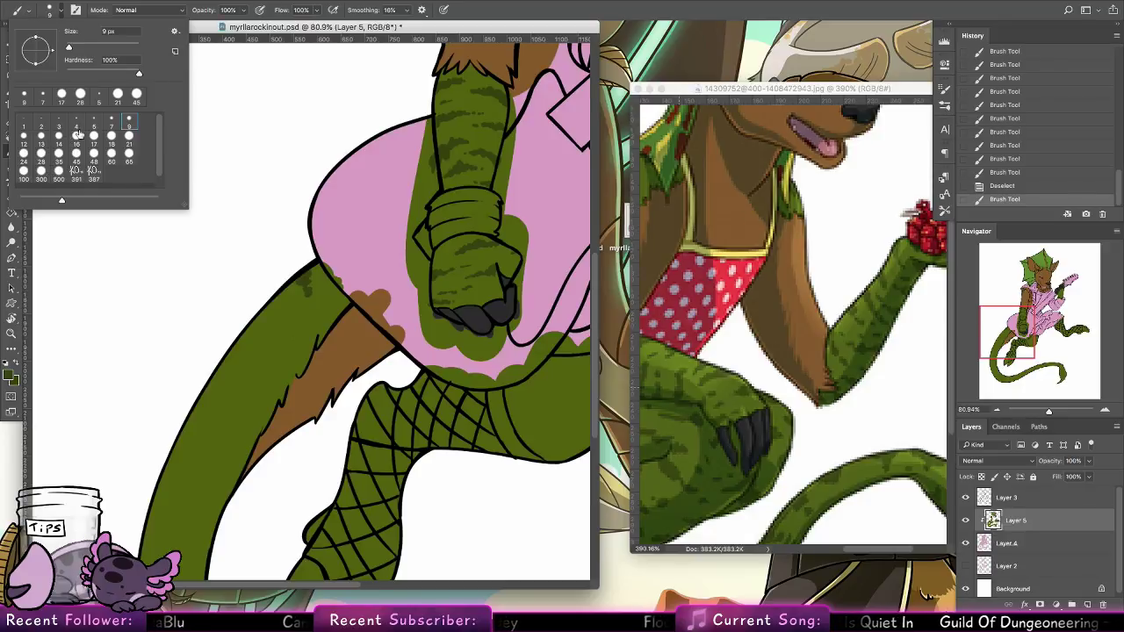
pyautogui.click(60, 138)
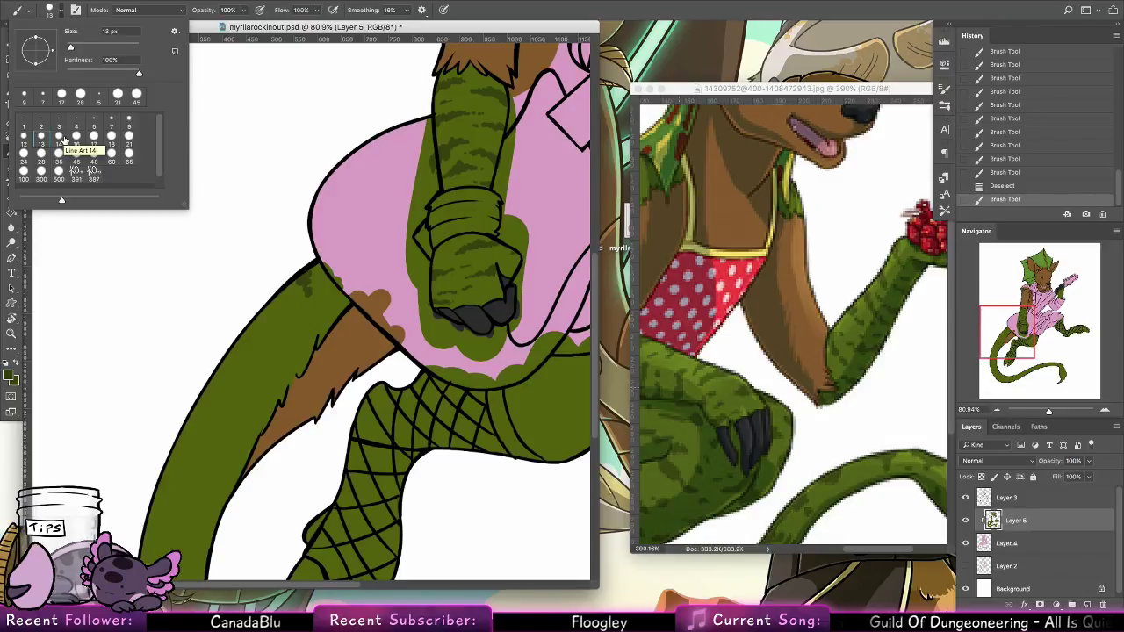
pyautogui.click(307, 279)
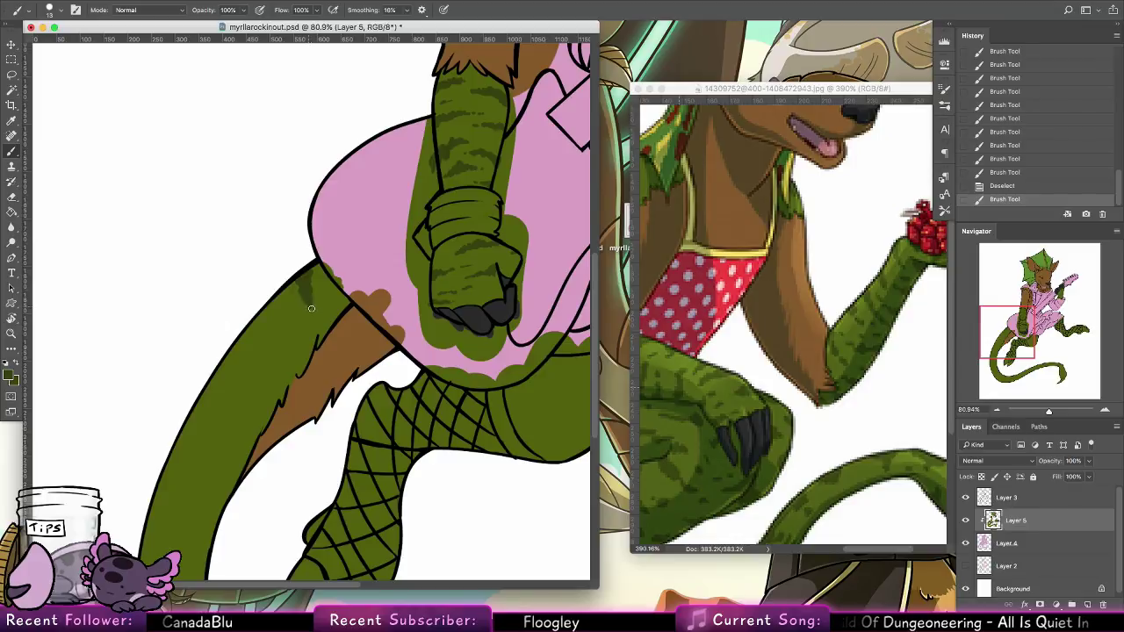
pyautogui.moveTo(311, 308); pyautogui.dragTo(313, 314)
pyautogui.moveTo(313, 310); pyautogui.dragTo(311, 279)
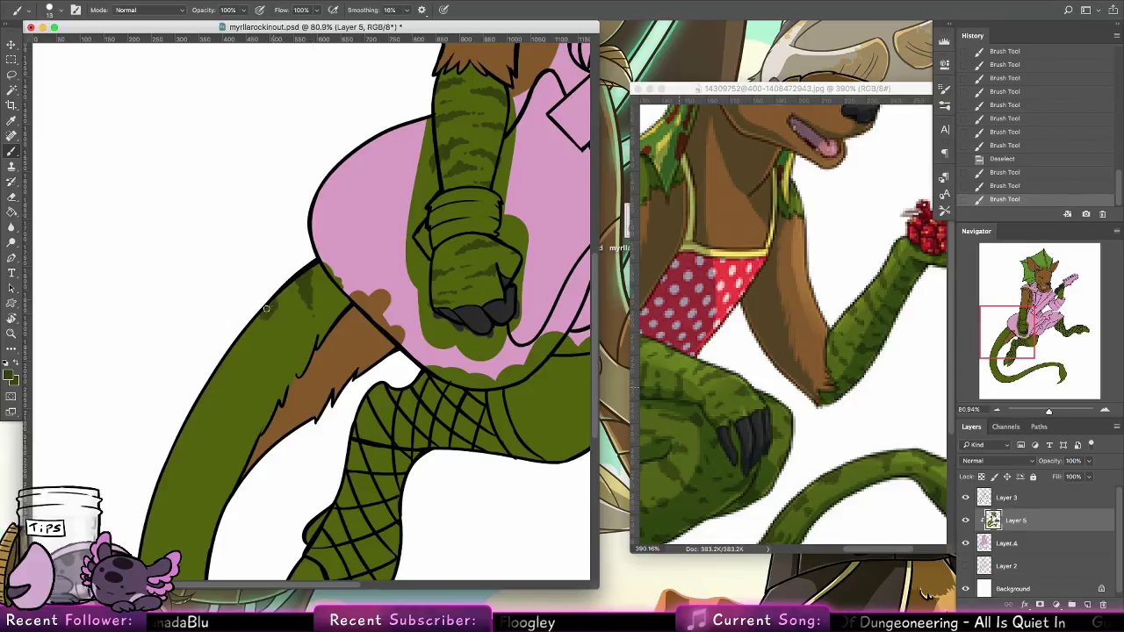
pyautogui.moveTo(264, 314)
pyautogui.mouseDown()
pyautogui.moveTo(286, 345)
pyautogui.moveTo(307, 317)
pyautogui.moveTo(233, 349)
pyautogui.moveTo(244, 332)
pyautogui.moveTo(239, 359)
pyautogui.moveTo(230, 347)
pyautogui.moveTo(250, 383)
pyautogui.moveTo(276, 343)
pyautogui.moveTo(274, 374)
pyautogui.moveTo(270, 341)
pyautogui.moveTo(261, 344)
pyautogui.moveTo(291, 308)
pyautogui.moveTo(268, 355)
pyautogui.moveTo(272, 376)
pyautogui.moveTo(288, 353)
pyautogui.mouseUp()
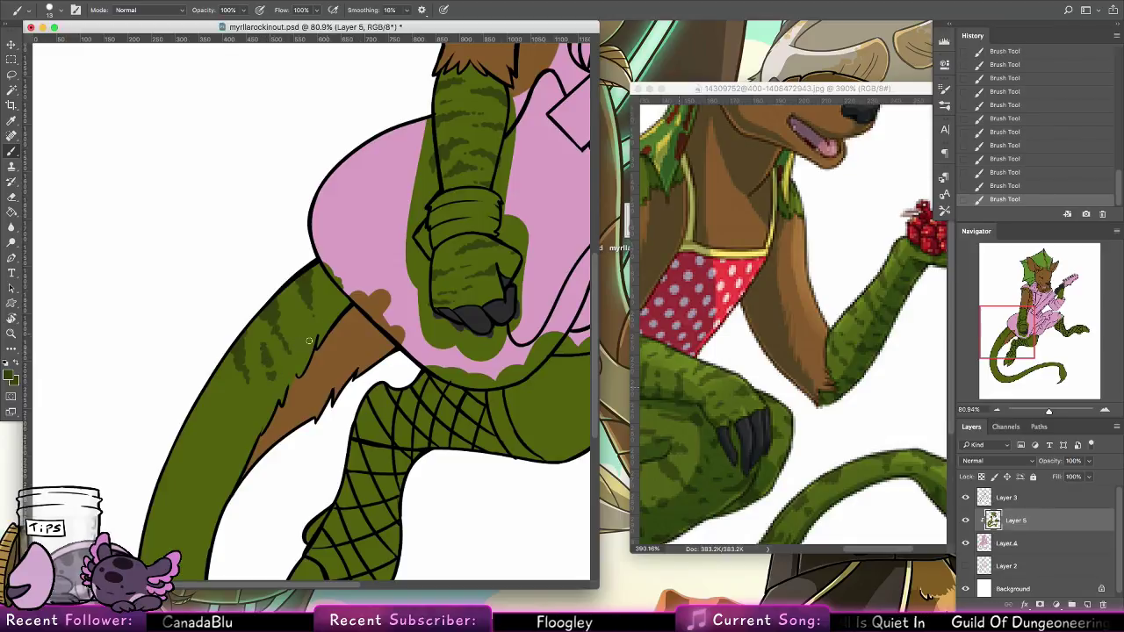
pyautogui.click(256, 395)
pyautogui.moveTo(248, 448); pyautogui.dragTo(238, 428)
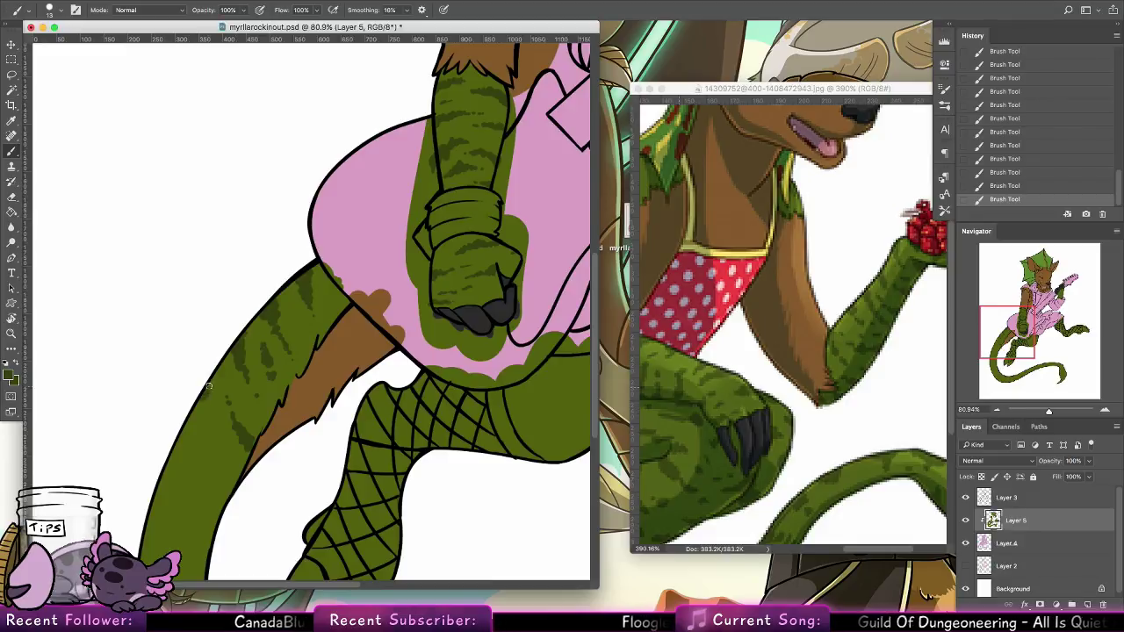
pyautogui.moveTo(209, 402); pyautogui.dragTo(213, 415)
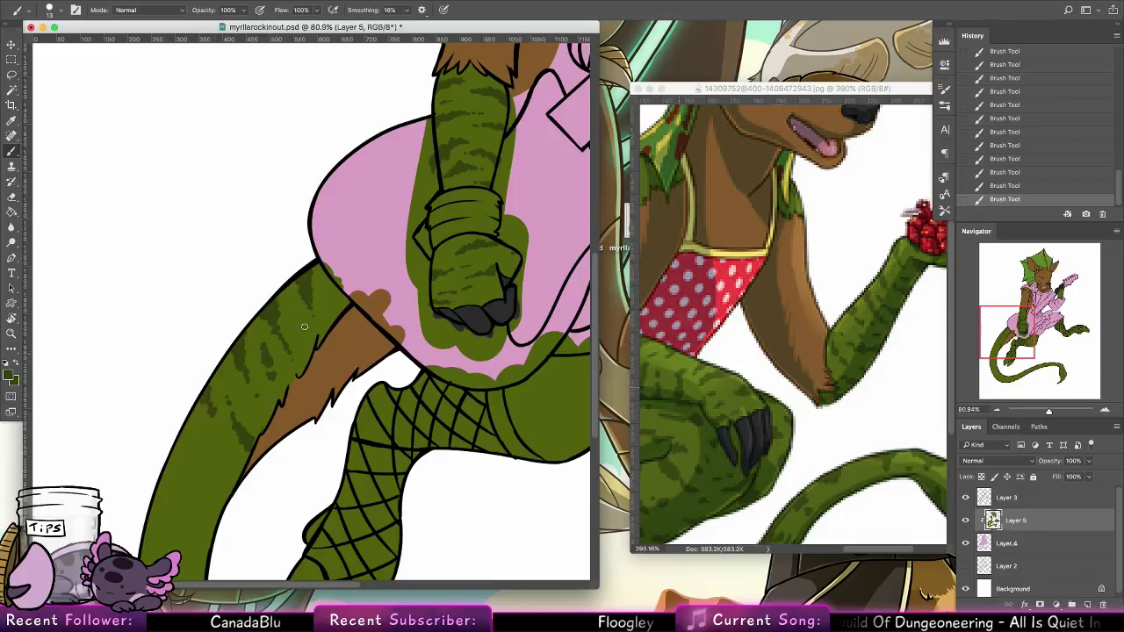
# Continue the darker green stripes down the tail's outer curve to the start of its lower bend
pyautogui.scroll(-3, 217, 424)
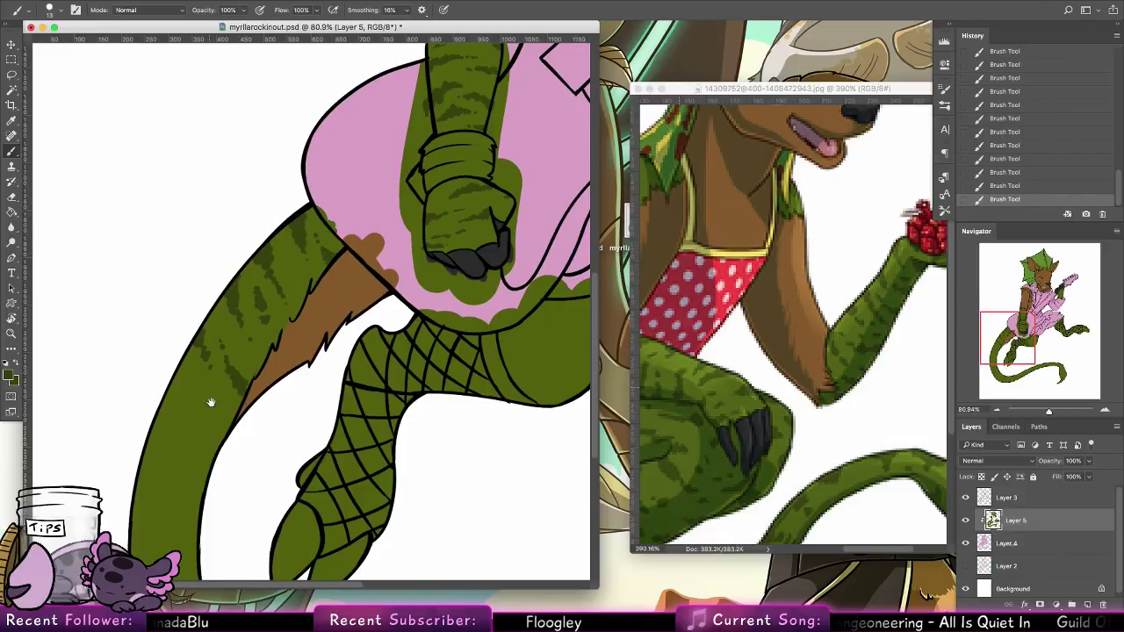
pyautogui.scroll(-7, 326, 271)
pyautogui.moveTo(328, 272); pyautogui.dragTo(328, 273)
pyautogui.moveTo(181, 248); pyautogui.dragTo(185, 240)
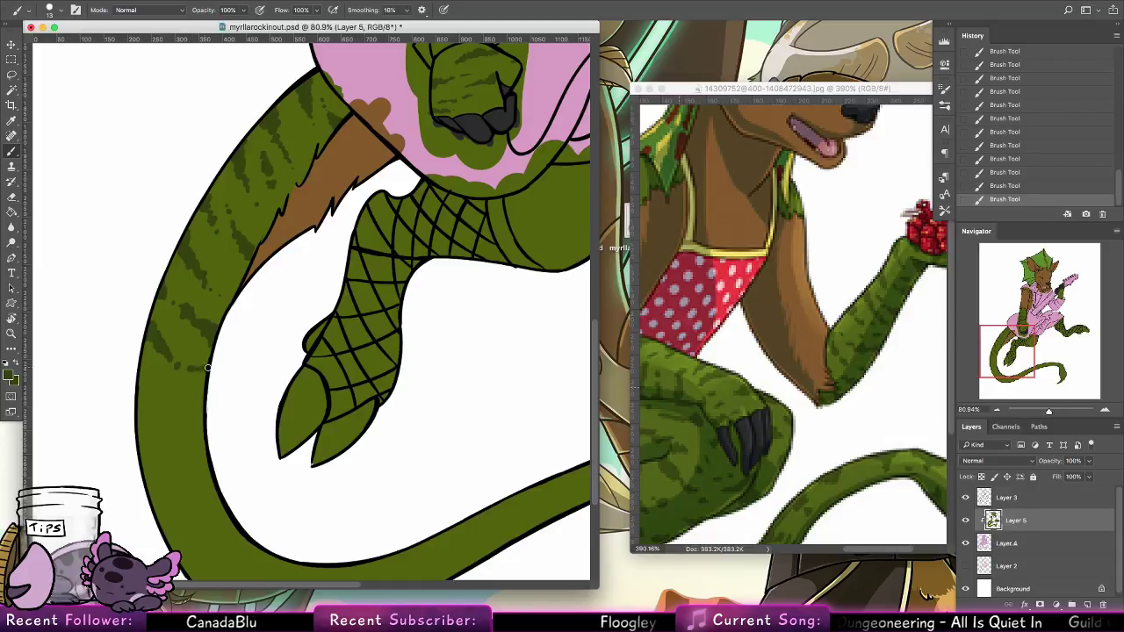
pyautogui.moveTo(280, 310); pyautogui.dragTo(280, 306)
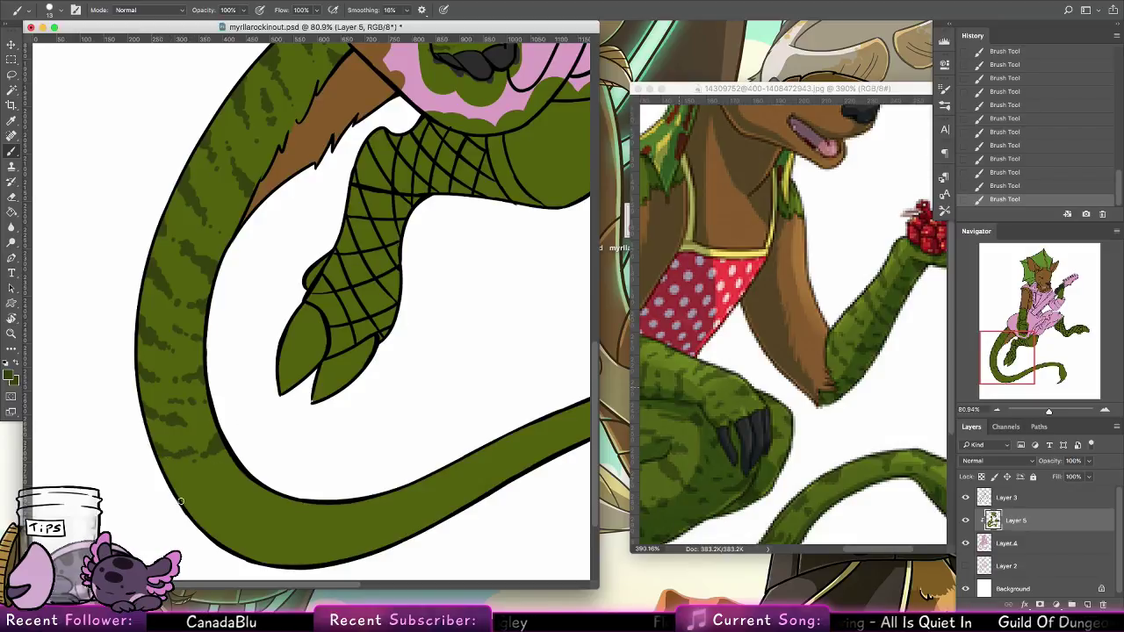
# Paint darker green stripes on the thigh below the dress hem, following the reference's leg markings, and undo the last two strokes
pyautogui.moveTo(425, 275); pyautogui.dragTo(375, 347)
pyautogui.moveTo(301, 281); pyautogui.dragTo(303, 335)
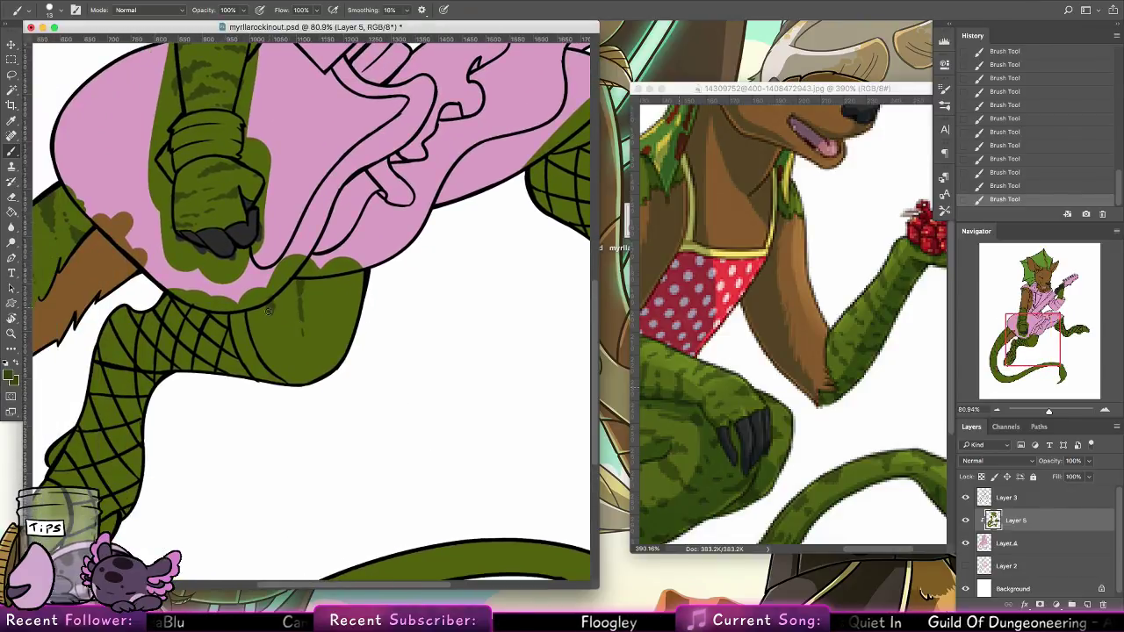
pyautogui.click(765, 310)
pyautogui.moveTo(765, 310); pyautogui.dragTo(870, 251)
pyautogui.click(330, 278)
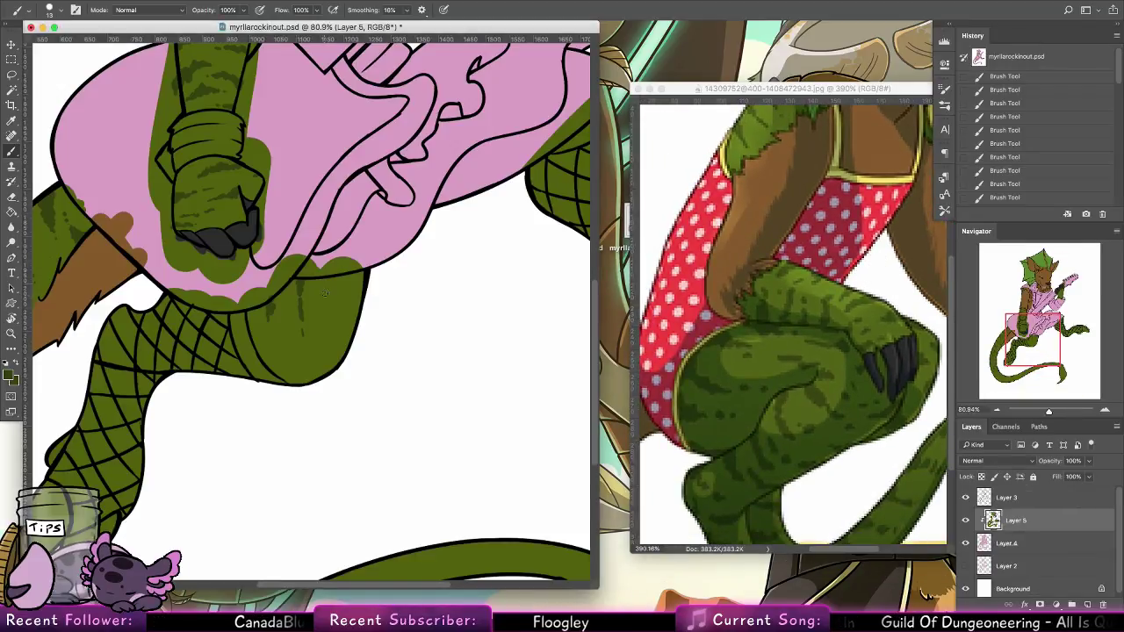
pyautogui.moveTo(325, 292); pyautogui.dragTo(320, 304)
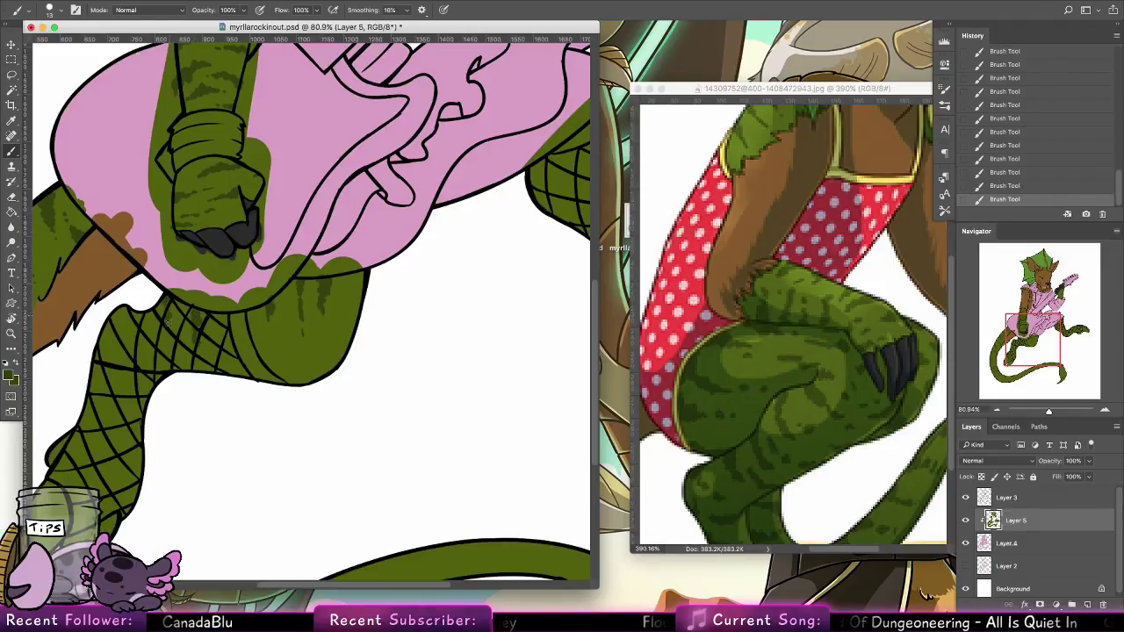
pyautogui.press('super+z')
pyautogui.press('super+z')
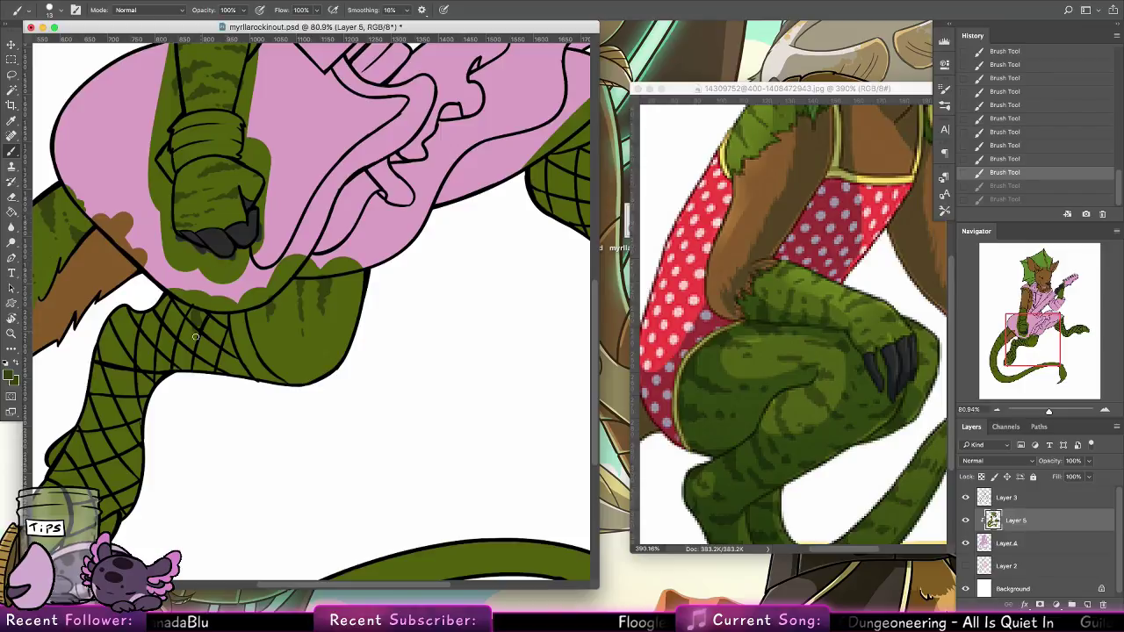
# Fill the thigh and the fishnet-covered leg with darker green stripes and spots, undoing unwanted strokes
pyautogui.moveTo(198, 325); pyautogui.dragTo(195, 337)
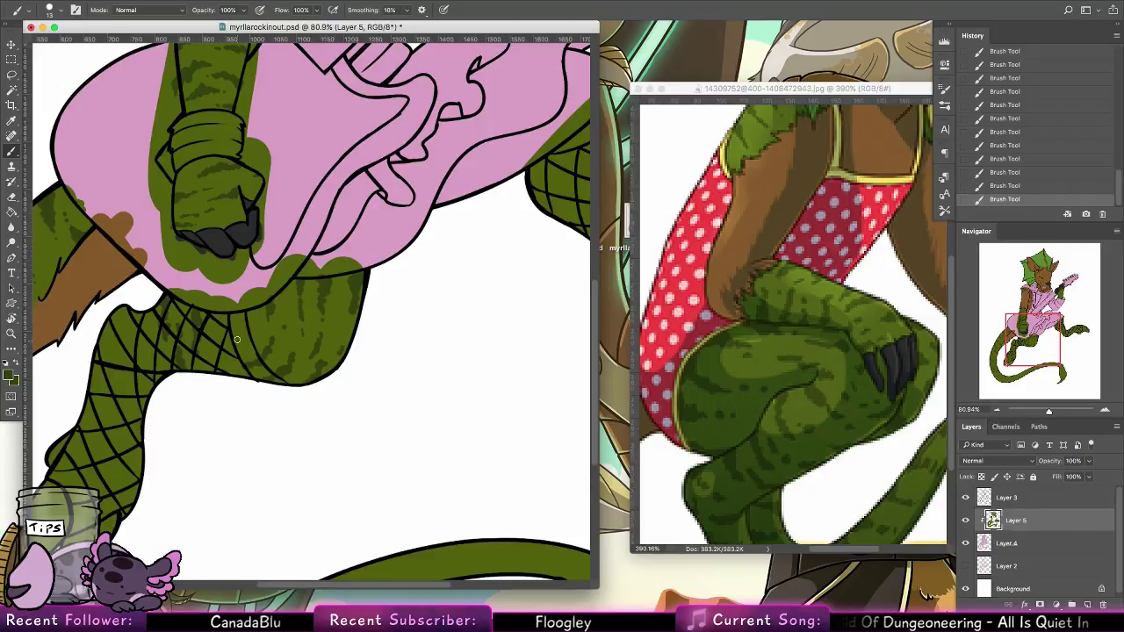
pyautogui.hotkey('ctrl', 'z')
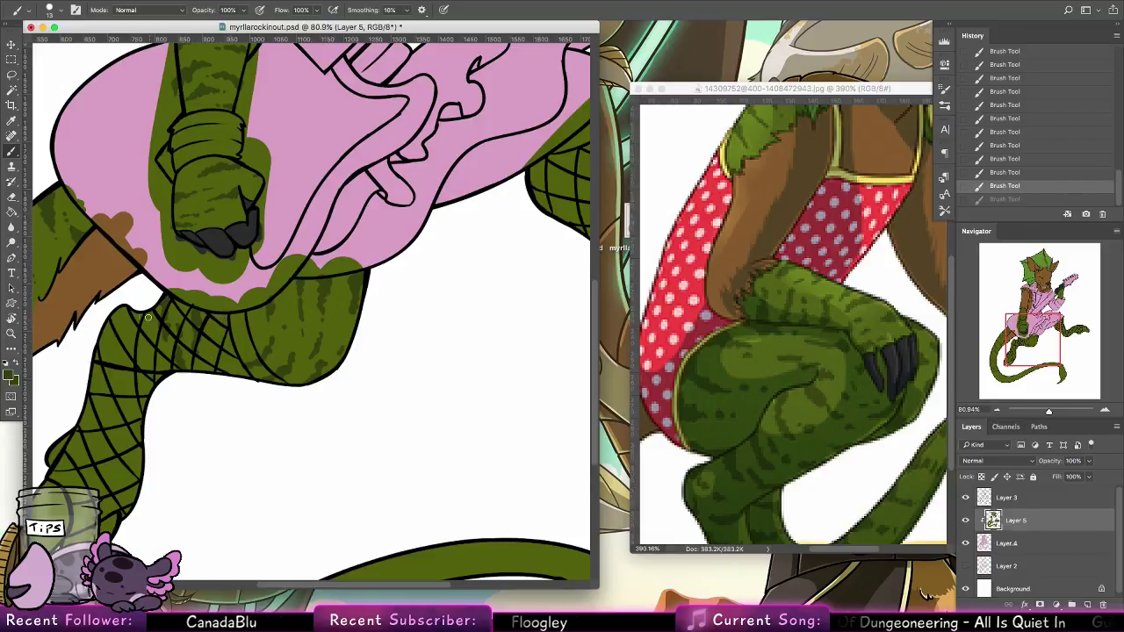
pyautogui.hotkey('ctrl', 'z')
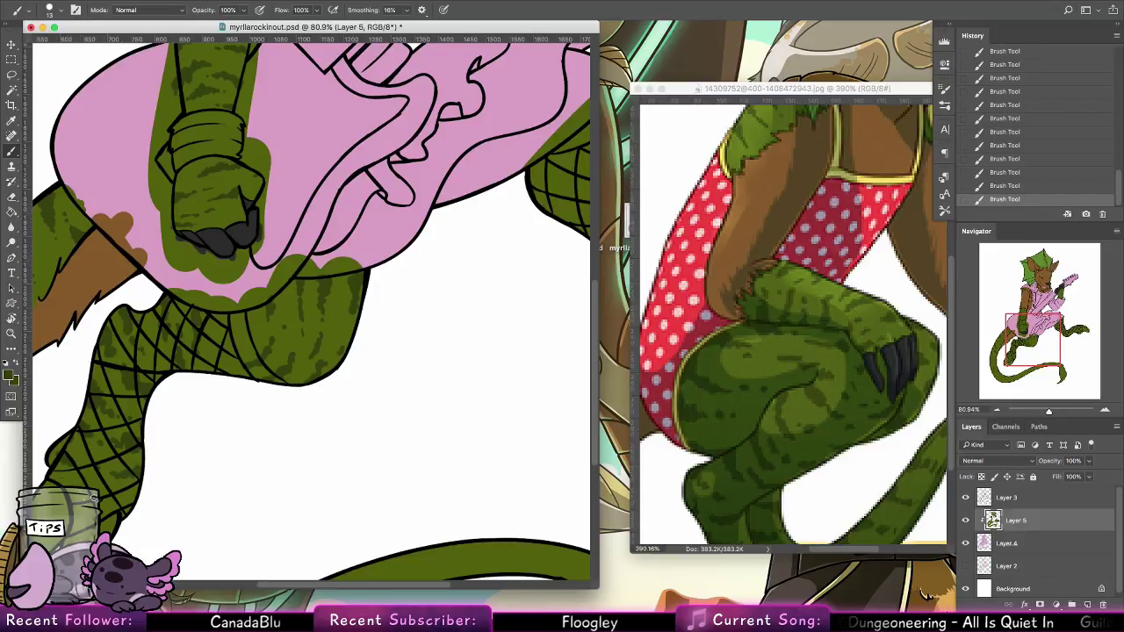
# Show the lower legs in the reference image and add darker green markings to the fishnet leg near the foot
pyautogui.click(810, 346)
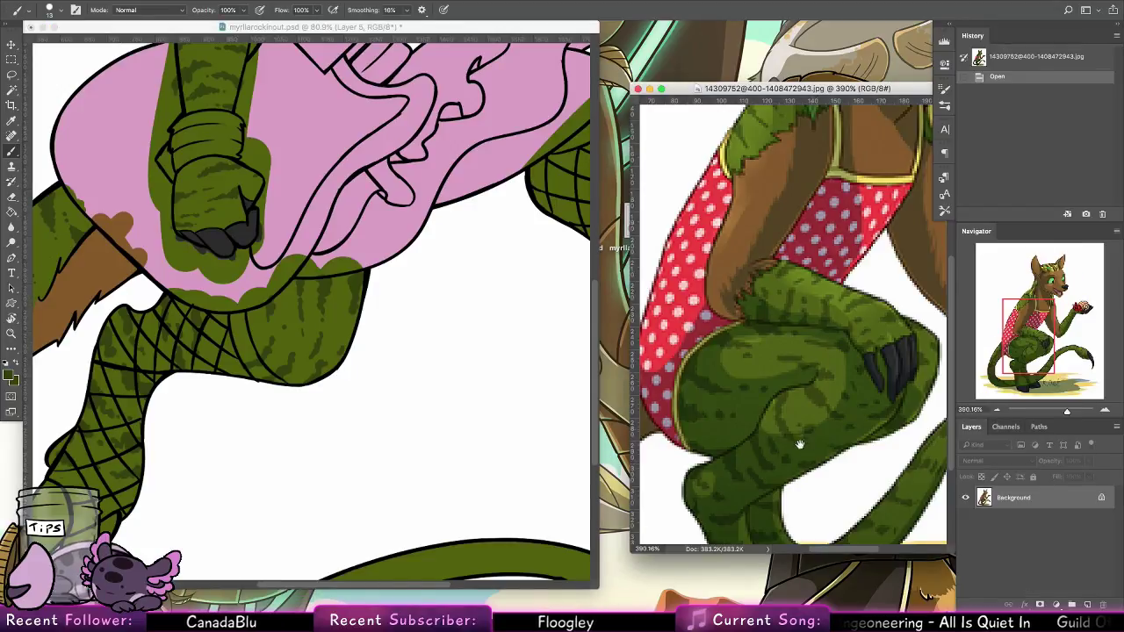
pyautogui.moveTo(799, 445); pyautogui.dragTo(793, 292)
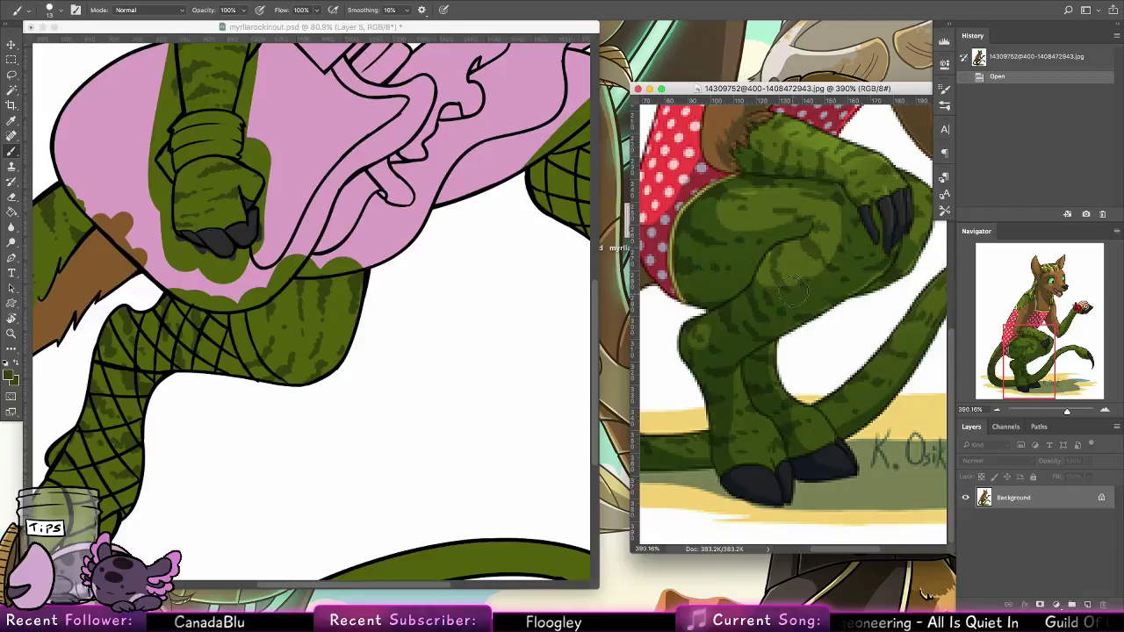
pyautogui.click(133, 506)
pyautogui.moveTo(124, 503); pyautogui.dragTo(118, 508)
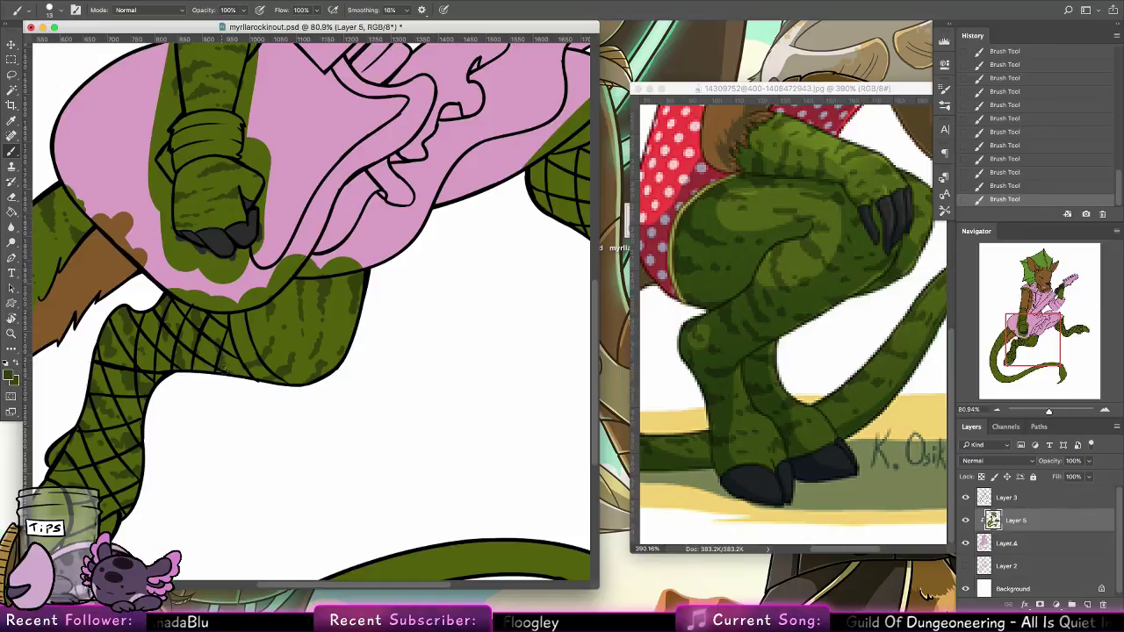
# Paint darker green stripes and spots around the tail's lower bend and into its rising stretch
pyautogui.scroll(-10, 267, 301)
pyautogui.hscroll(-8, 267, 301)
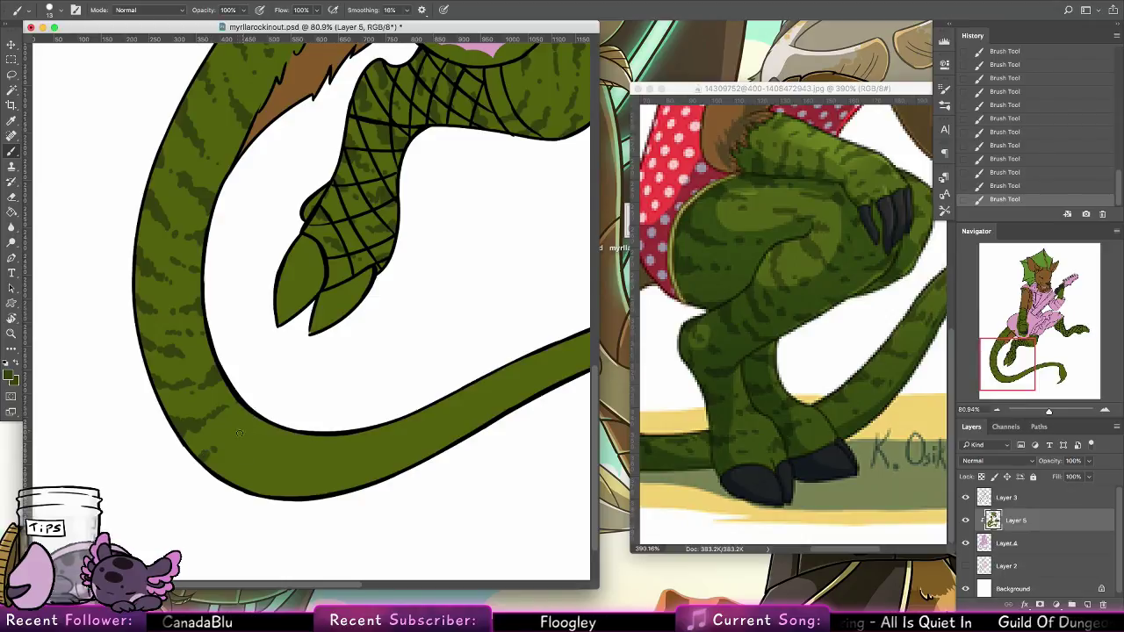
pyautogui.moveTo(241, 432)
pyautogui.mouseDown()
pyautogui.moveTo(249, 413)
pyautogui.moveTo(227, 442)
pyautogui.mouseUp()
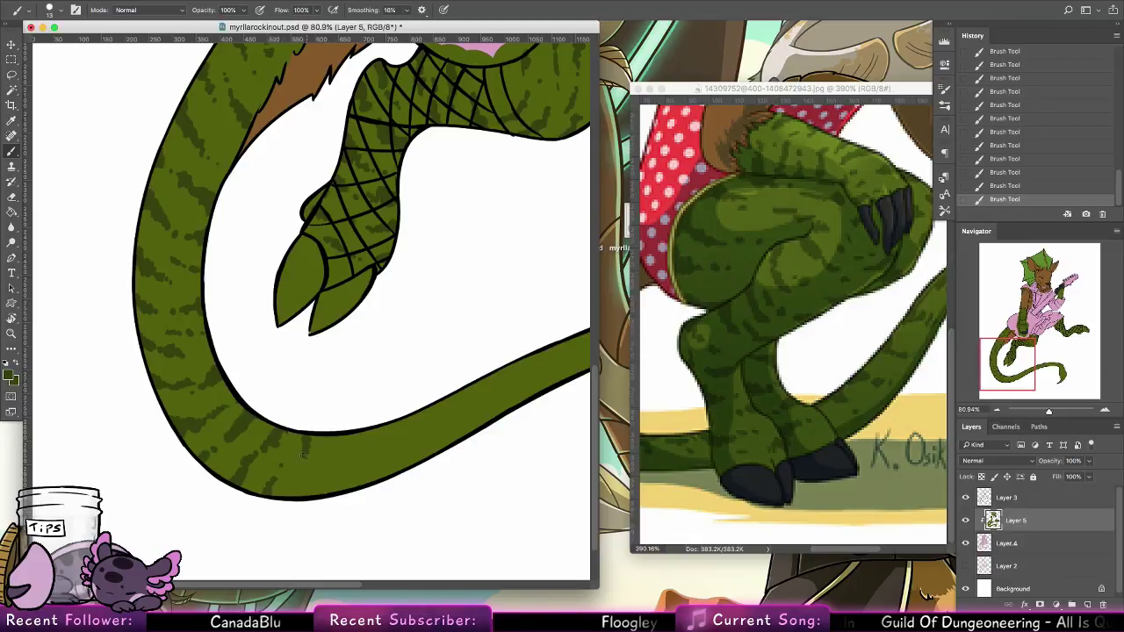
pyautogui.moveTo(295, 436)
pyautogui.mouseDown()
pyautogui.moveTo(312, 440)
pyautogui.moveTo(302, 466)
pyautogui.mouseUp()
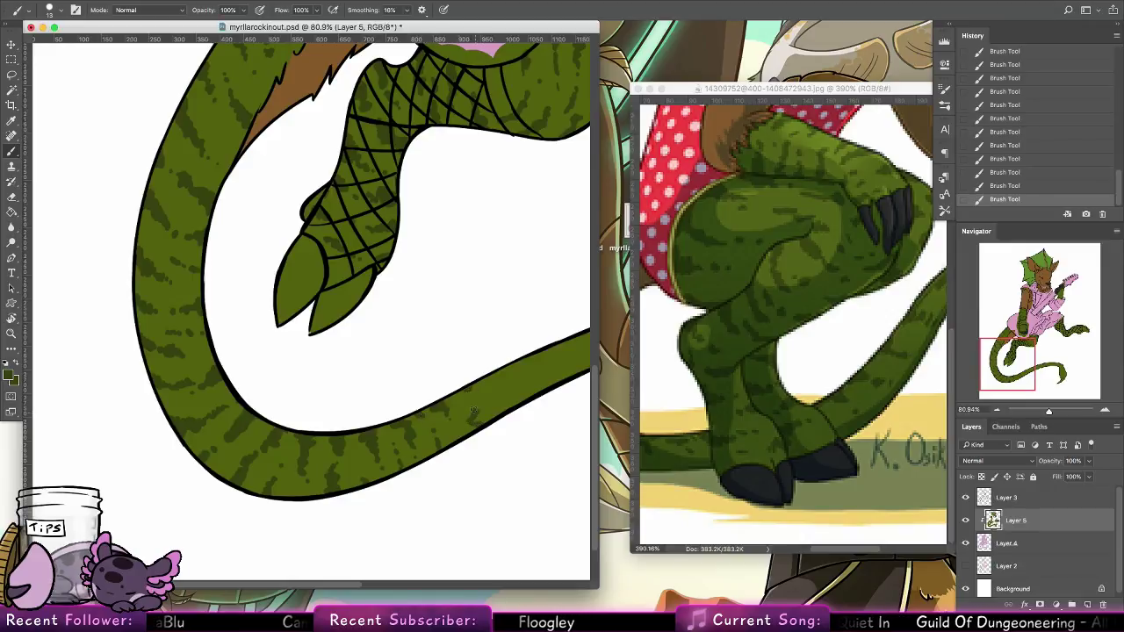
# Extend the darker green stripes along the rising middle stretch of the tail, undoing an unwanted stroke
pyautogui.moveTo(526, 364); pyautogui.dragTo(432, 372)
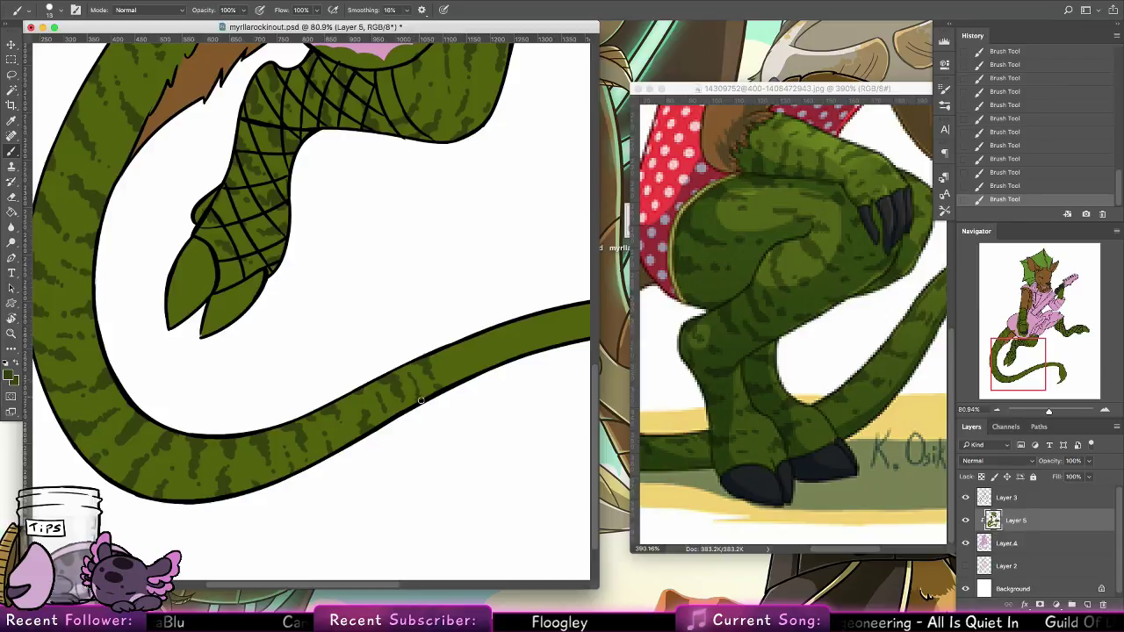
pyautogui.moveTo(491, 373); pyautogui.dragTo(412, 421)
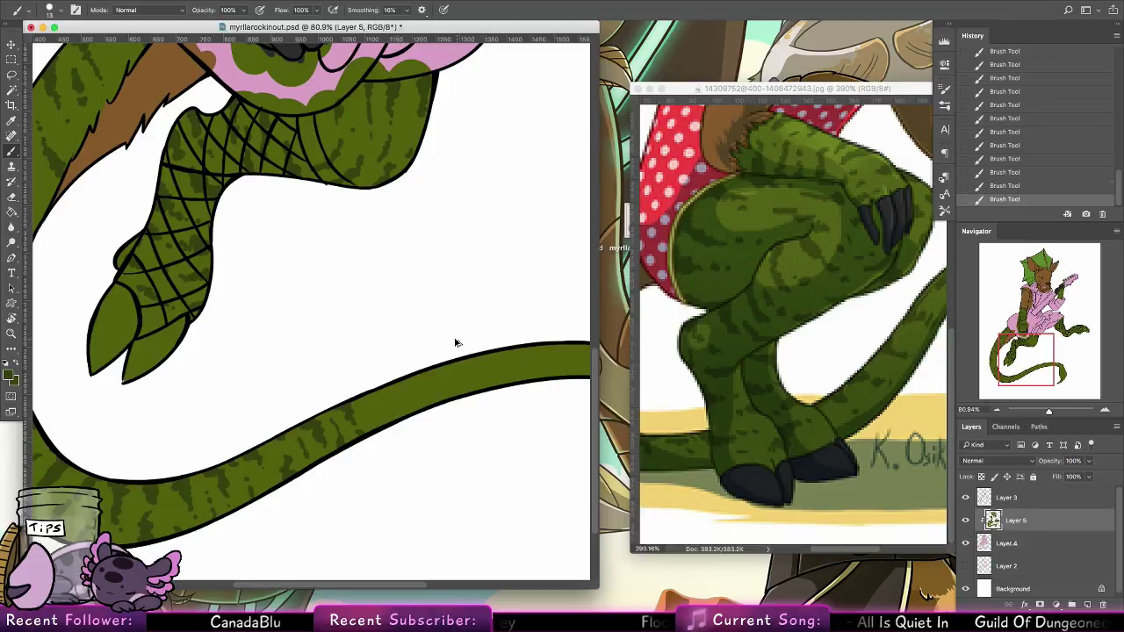
pyautogui.hotkey('ctrl', 'z')
pyautogui.moveTo(387, 388)
pyautogui.mouseDown()
pyautogui.moveTo(441, 376)
pyautogui.moveTo(411, 380)
pyautogui.moveTo(419, 391)
pyautogui.moveTo(451, 390)
pyautogui.mouseUp()
pyautogui.moveTo(395, 423); pyautogui.dragTo(392, 415)
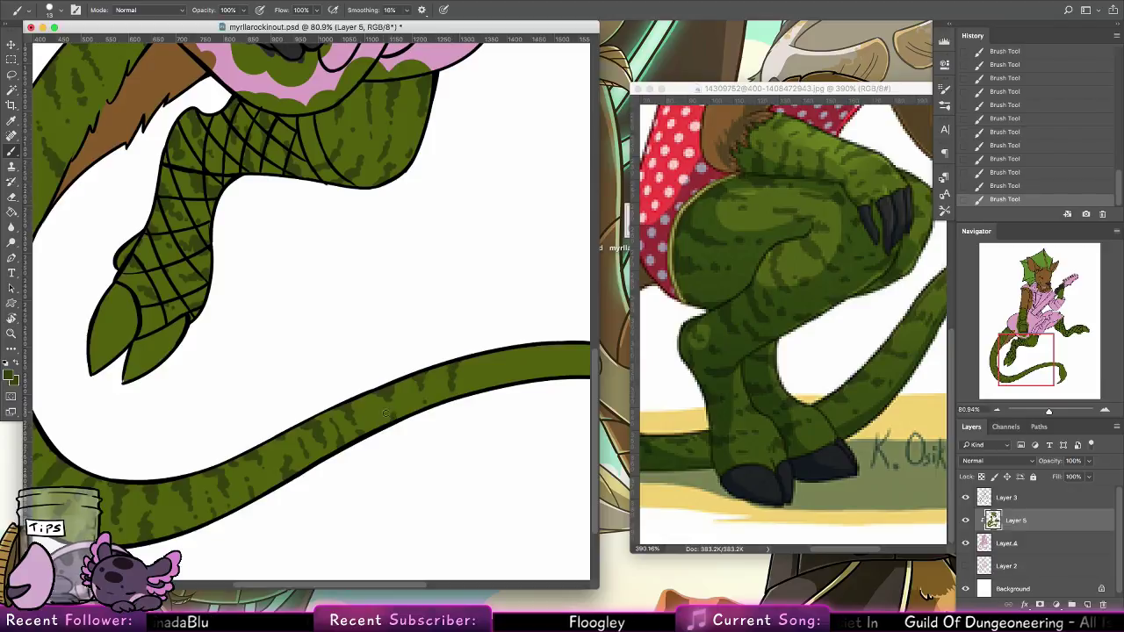
# Paint darker green stripes along the tail's arch toward its tip, undoing and redoing unwanted strokes
pyautogui.moveTo(489, 395)
pyautogui.mouseDown()
pyautogui.moveTo(401, 374)
pyautogui.moveTo(381, 356)
pyautogui.mouseUp()
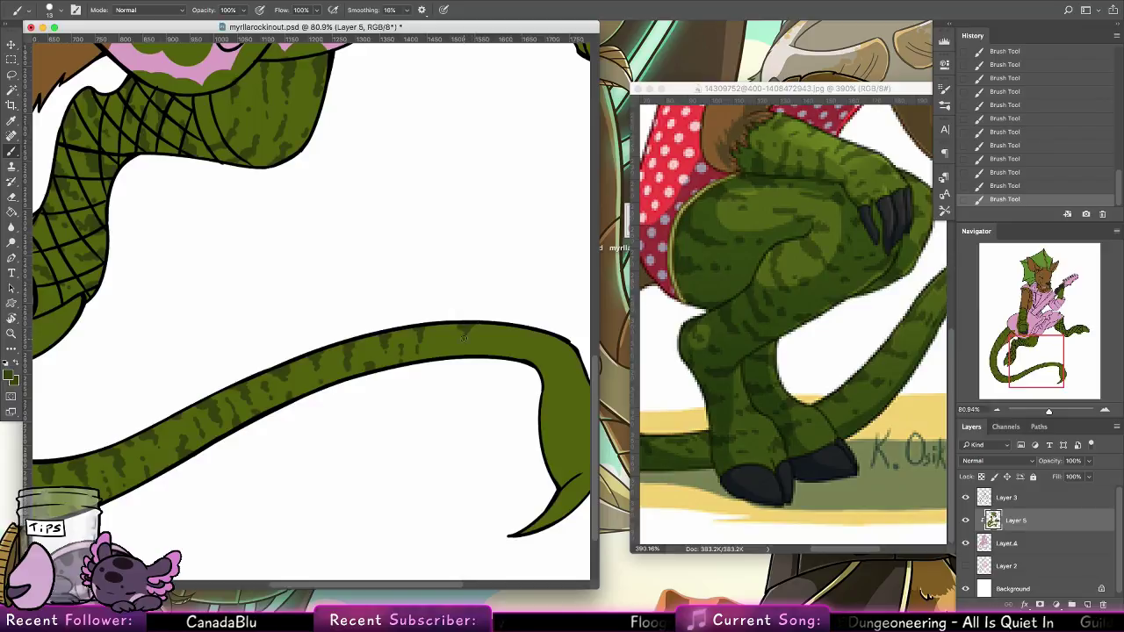
pyautogui.press('alt+super+z')
pyautogui.press('alt+super+z')
pyautogui.moveTo(463, 340); pyautogui.dragTo(437, 347)
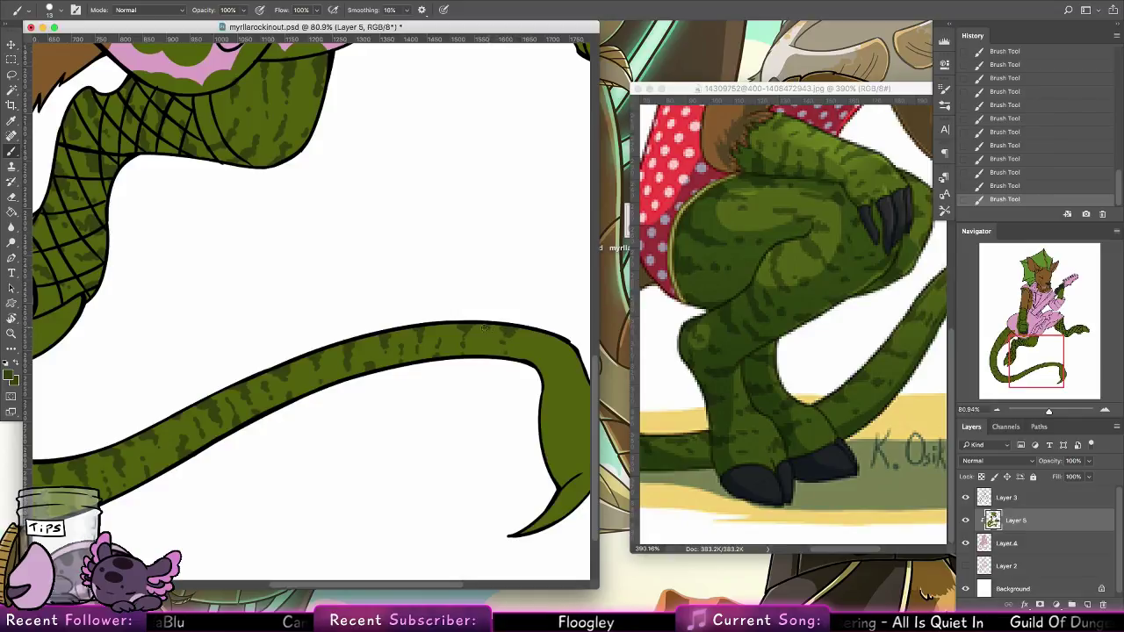
# Paint darker green stripes and blotches on the bulb at the tail's end, matching the tail tip in the reference image
pyautogui.moveTo(544, 334)
pyautogui.mouseDown()
pyautogui.moveTo(386, 384)
pyautogui.moveTo(386, 395)
pyautogui.mouseUp()
pyautogui.click(763, 314)
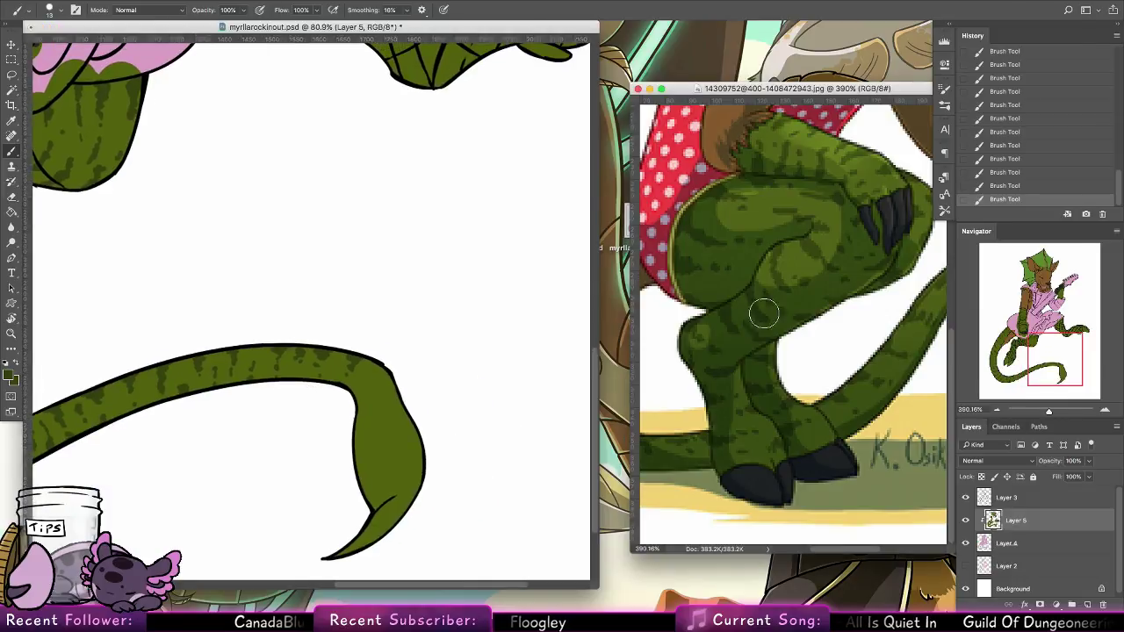
pyautogui.moveTo(849, 321); pyautogui.dragTo(629, 330)
pyautogui.click(377, 329)
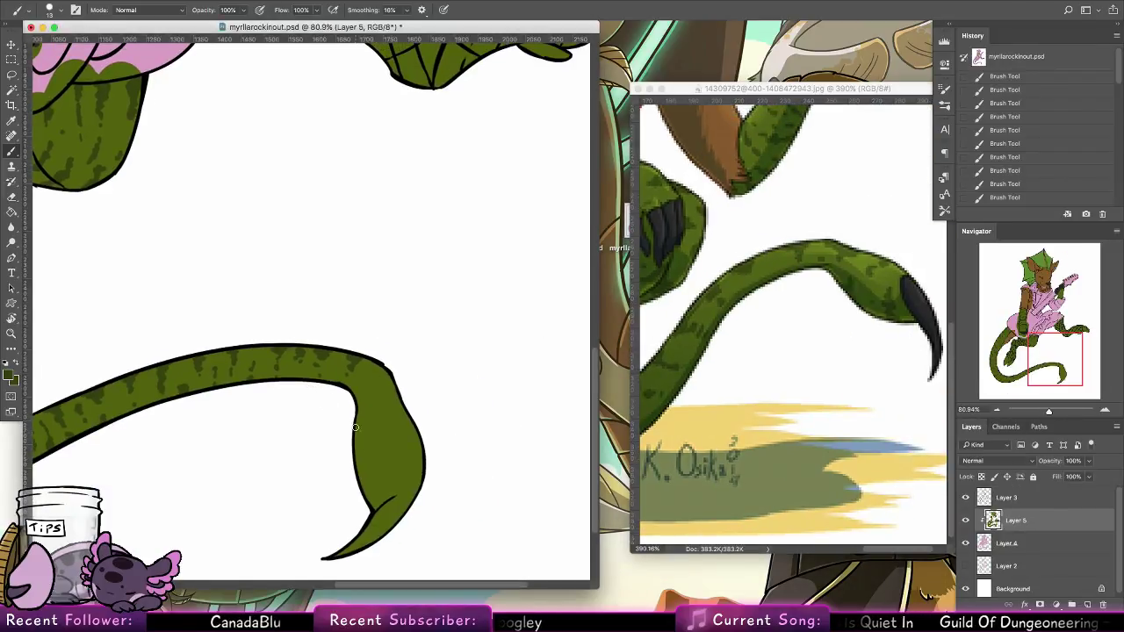
pyautogui.moveTo(356, 428); pyautogui.dragTo(362, 431)
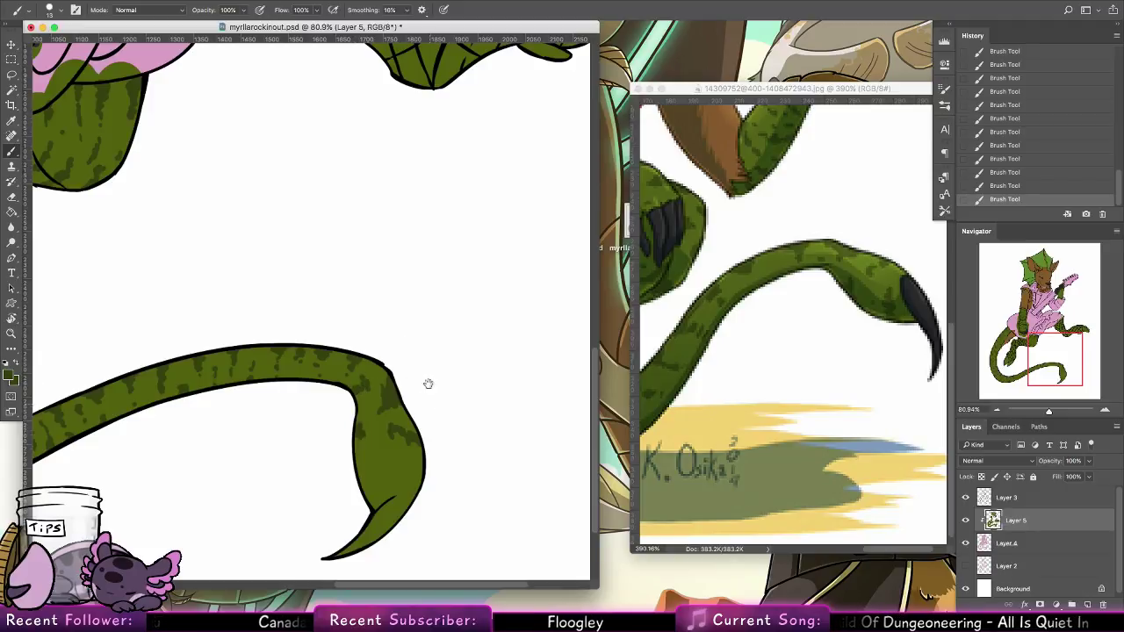
pyautogui.scroll(-3, 423, 373)
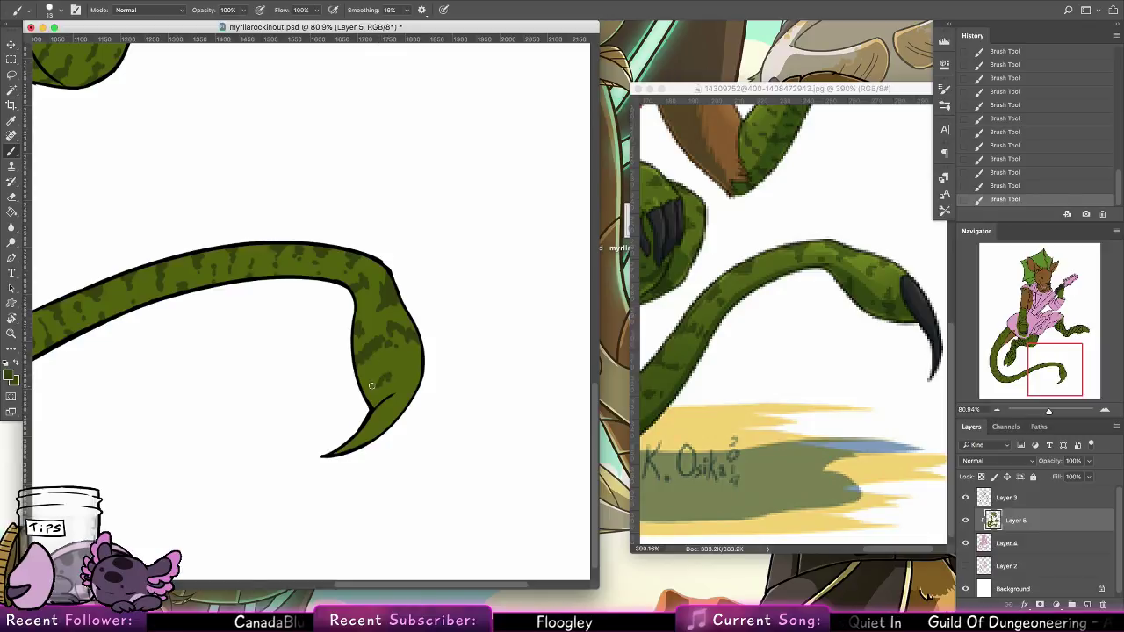
pyautogui.moveTo(323, 458); pyautogui.dragTo(402, 540)
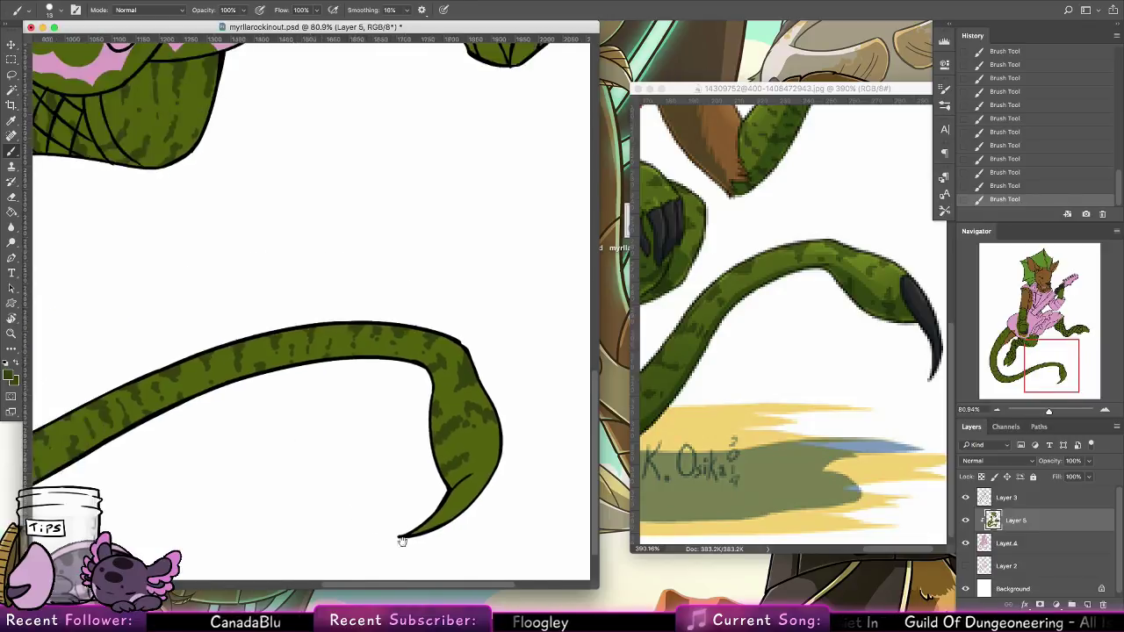
# Paint darker green blotches on the fishnet-covered leg stretched out behind the skirt, undoing an unwanted stroke
pyautogui.moveTo(208, 208); pyautogui.dragTo(444, 428)
pyautogui.moveTo(575, 341); pyautogui.dragTo(351, 459)
pyautogui.moveTo(567, 381)
pyautogui.mouseDown()
pyautogui.moveTo(446, 436)
pyautogui.moveTo(397, 415)
pyautogui.mouseUp()
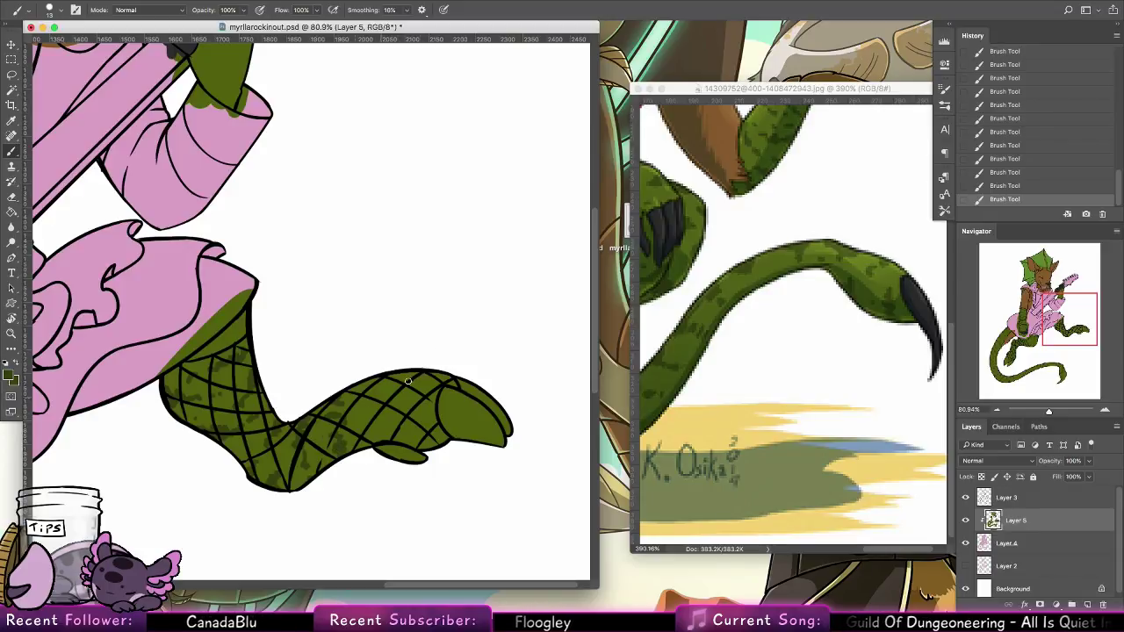
pyautogui.hotkey('ctrl', 'z')
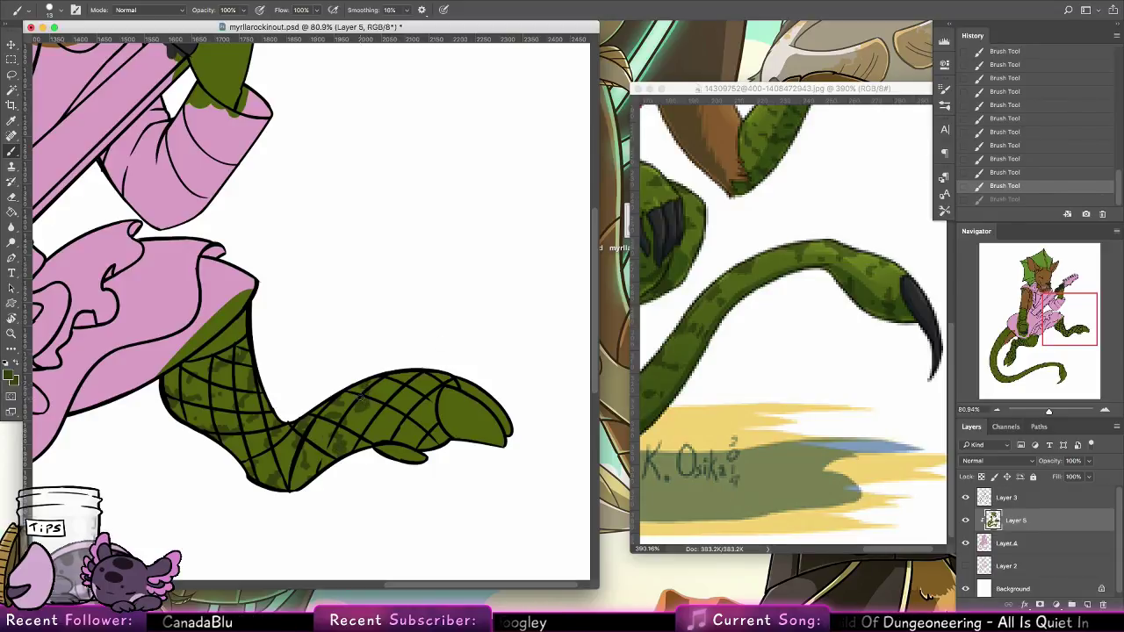
pyautogui.moveTo(360, 397); pyautogui.dragTo(372, 409)
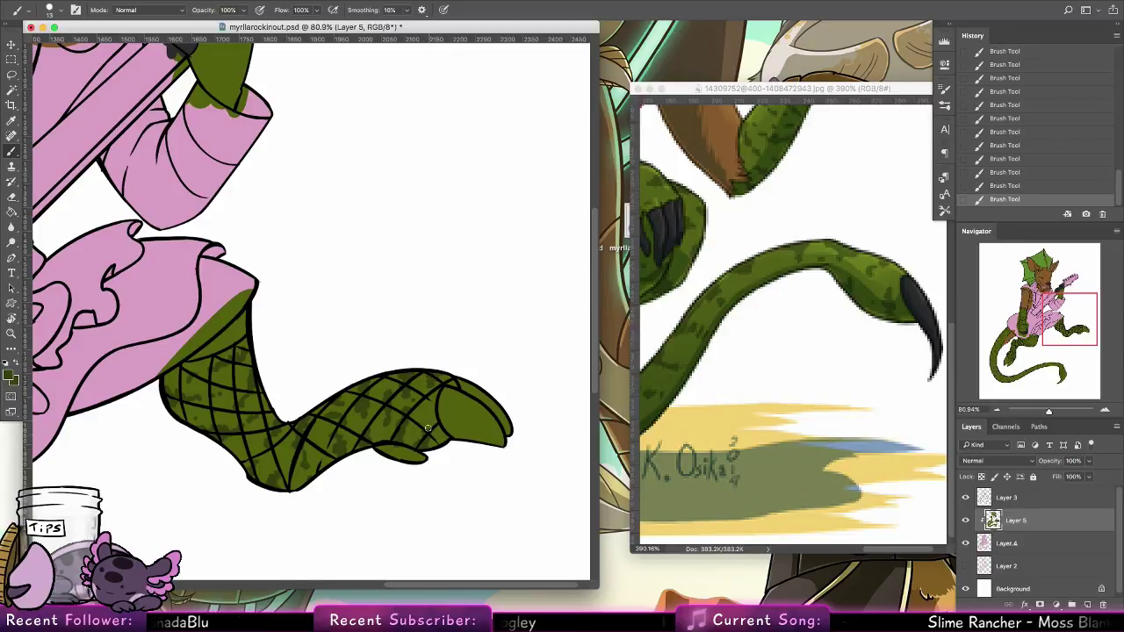
# Paint darker green spots on the forearm holding the guitar neck, undoing an unwanted stroke
pyautogui.scroll(10, 363, 384)
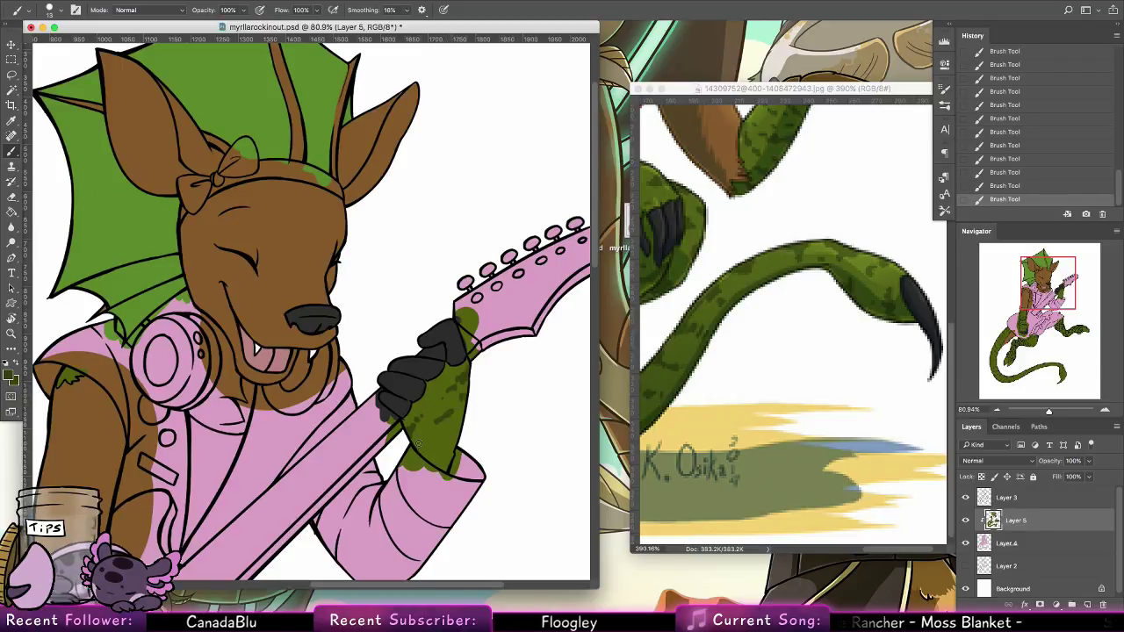
pyautogui.moveTo(458, 432)
pyautogui.mouseDown()
pyautogui.moveTo(453, 468)
pyautogui.moveTo(438, 462)
pyautogui.moveTo(451, 466)
pyautogui.mouseUp()
pyautogui.press('super+z')
pyautogui.scroll(3, 354, 421)
pyautogui.hscroll(-2, 354, 422)
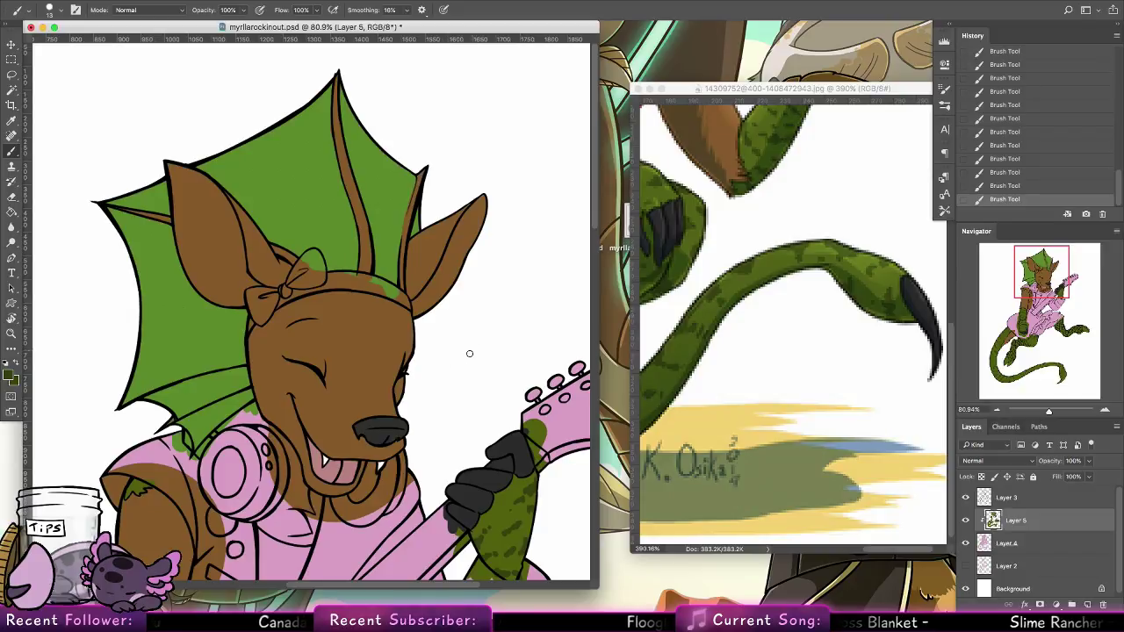
# Examine the head and shoulders in the reference image, and sample the shoulder's brown and the forearm's dark green in the drawing
pyautogui.click(713, 283)
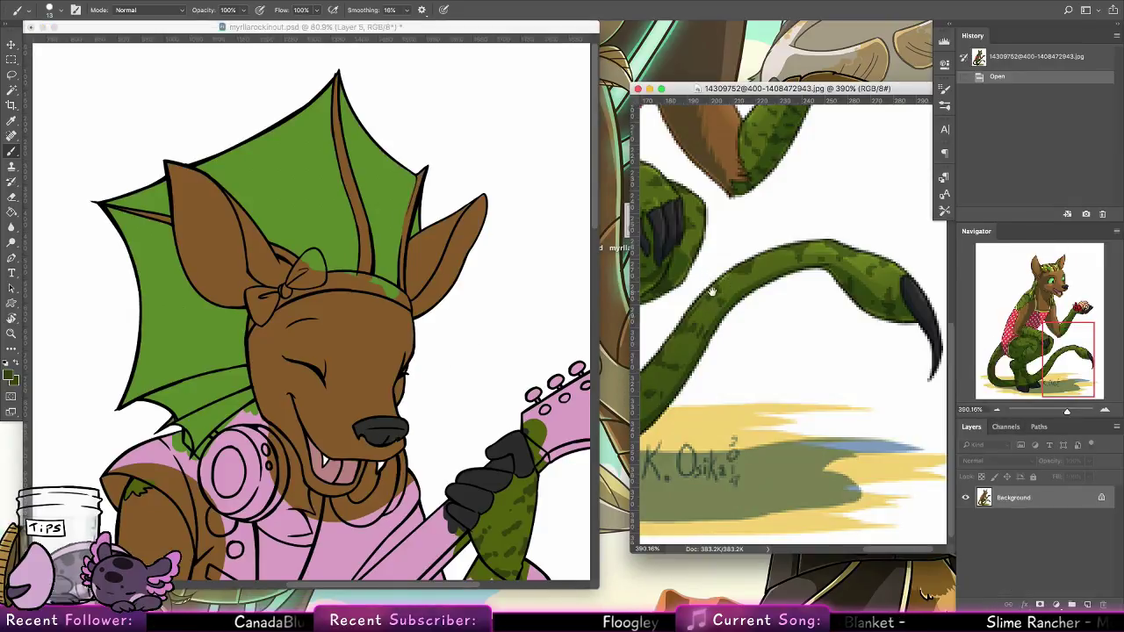
pyautogui.scroll(10, 714, 285)
pyautogui.hscroll(-2, 714, 285)
pyautogui.scroll(2, 792, 332)
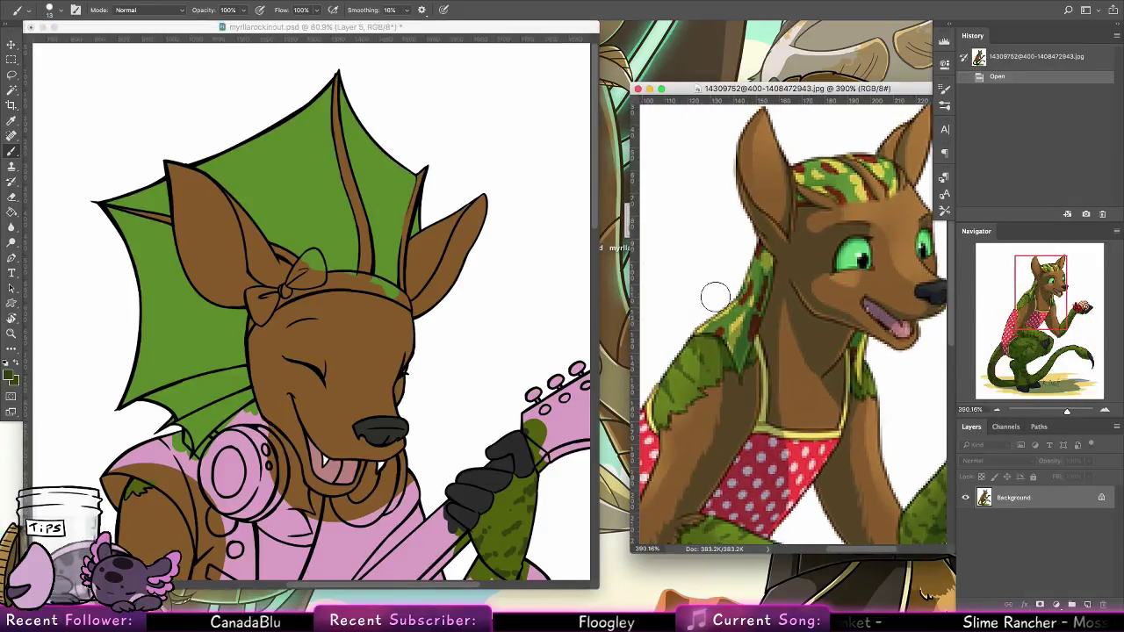
pyautogui.click(137, 484)
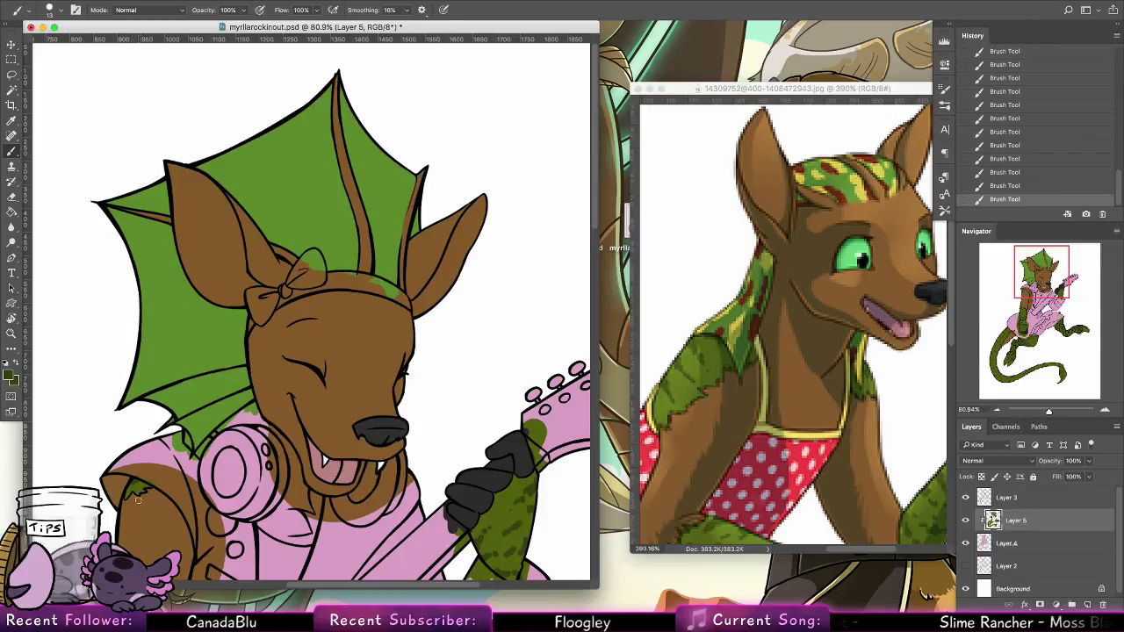
pyautogui.keyDown('alt'); pyautogui.click(138, 492); pyautogui.keyUp('alt')
pyautogui.keyDown('alt'); pyautogui.click(140, 499); pyautogui.keyUp('alt')
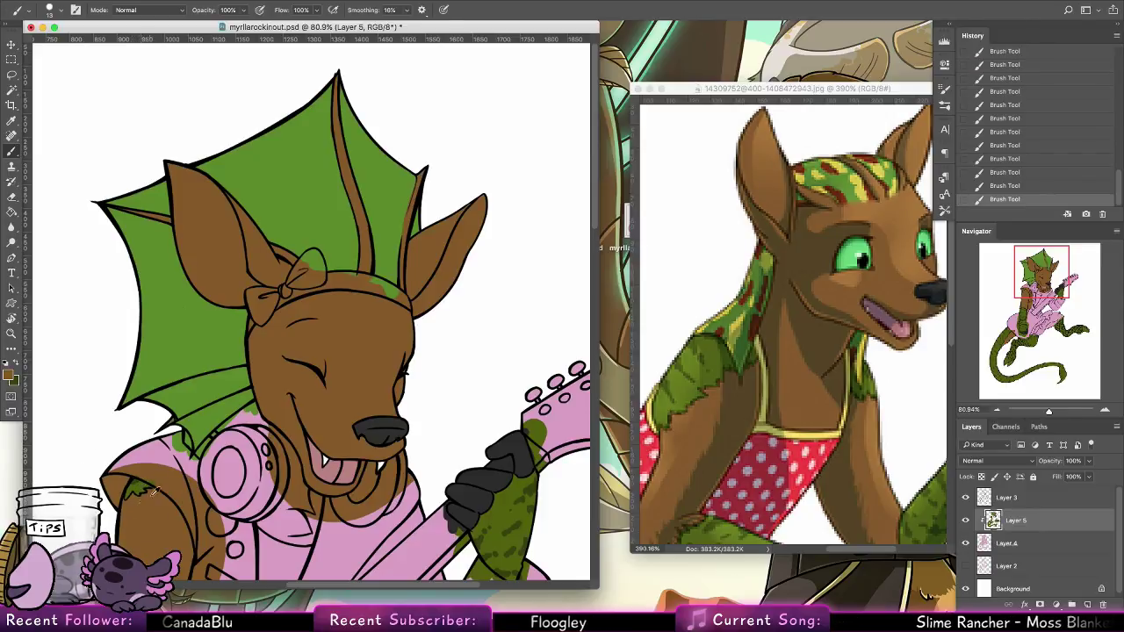
pyautogui.keyDown('alt'); pyautogui.click(535, 482); pyautogui.keyUp('alt')
# Select the light green areas of the head crest on Layer 5 with the Magic Wand, including the sliver beside the far ear
pyautogui.click(12, 91)
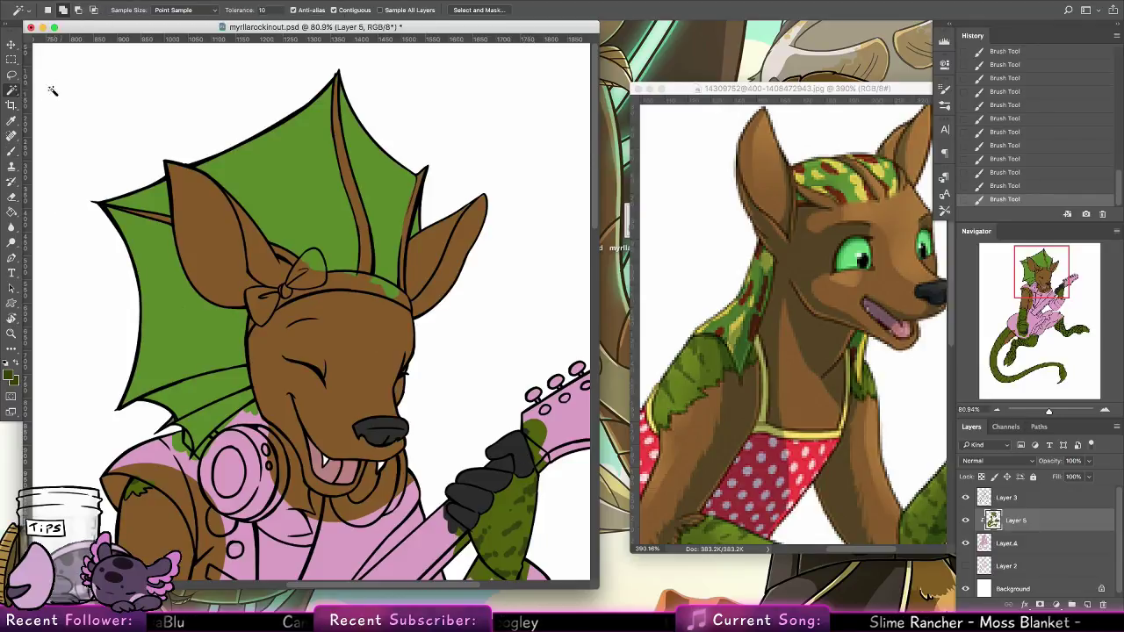
pyautogui.click(1008, 497)
pyautogui.click(1015, 520)
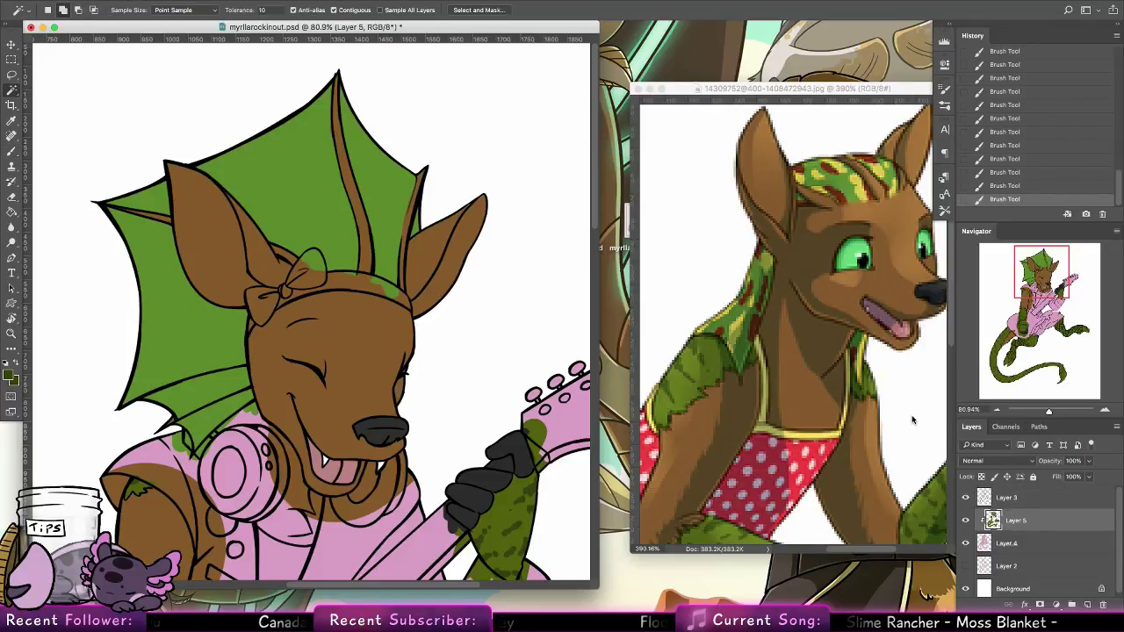
pyautogui.click(305, 191)
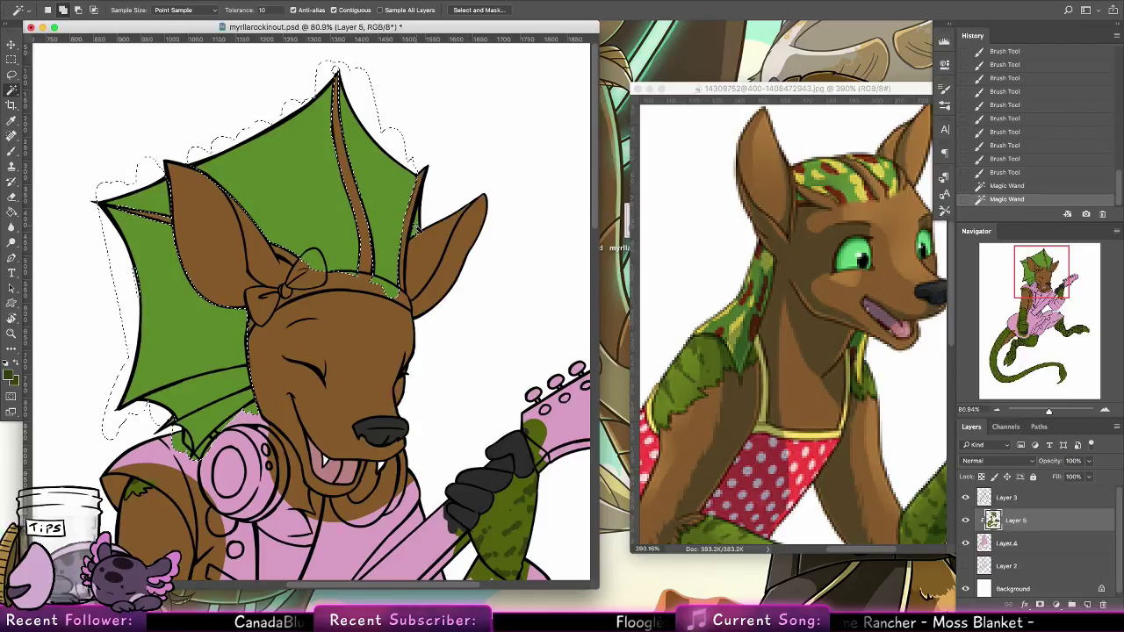
pyautogui.click(416, 223)
# Sample yellow from the reference's headscarf and paint blotches with a 28 px brush across the crest section behind the near ear
pyautogui.press('b')
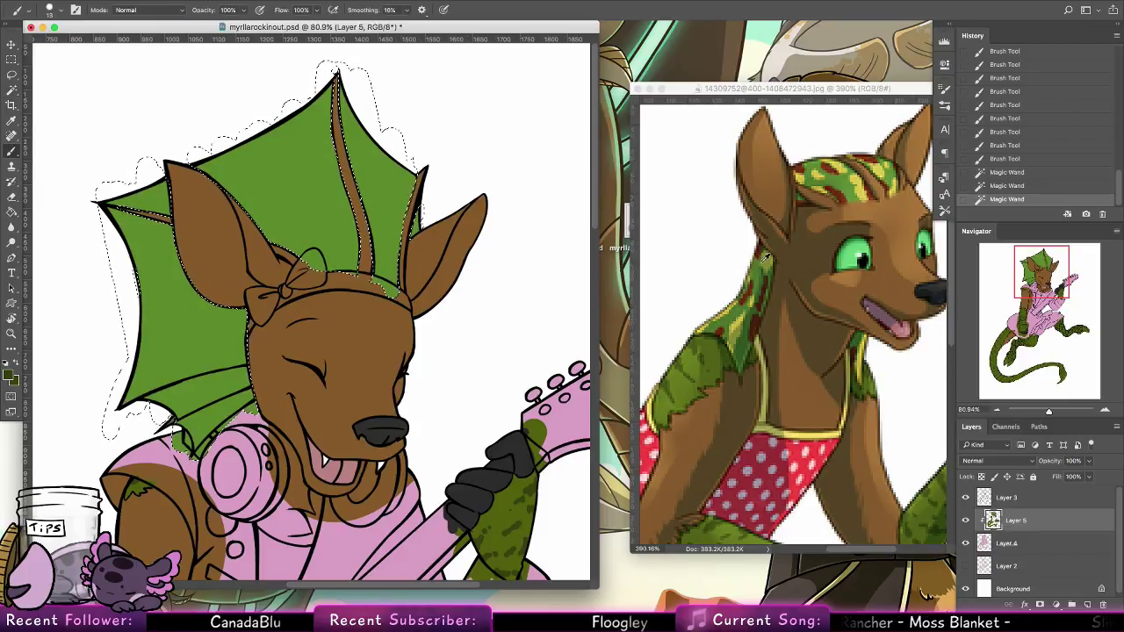
pyautogui.keyDown('alt'); pyautogui.click(833, 192); pyautogui.keyUp('alt')
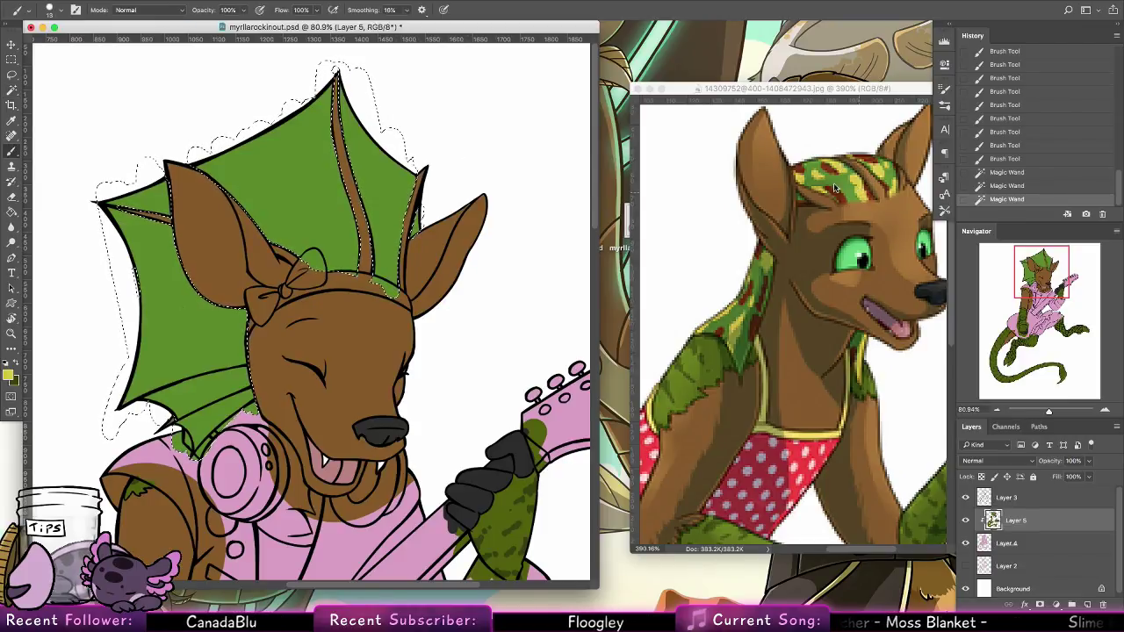
pyautogui.click(60, 10)
pyautogui.click(99, 95)
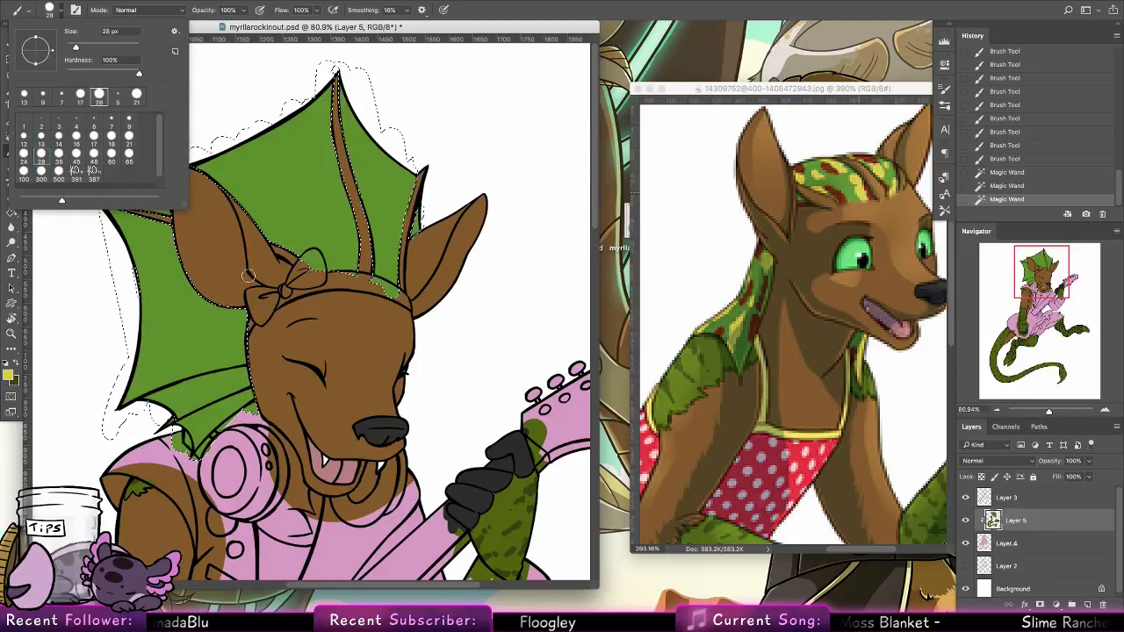
pyautogui.click(242, 319)
pyautogui.moveTo(243, 320); pyautogui.dragTo(225, 323)
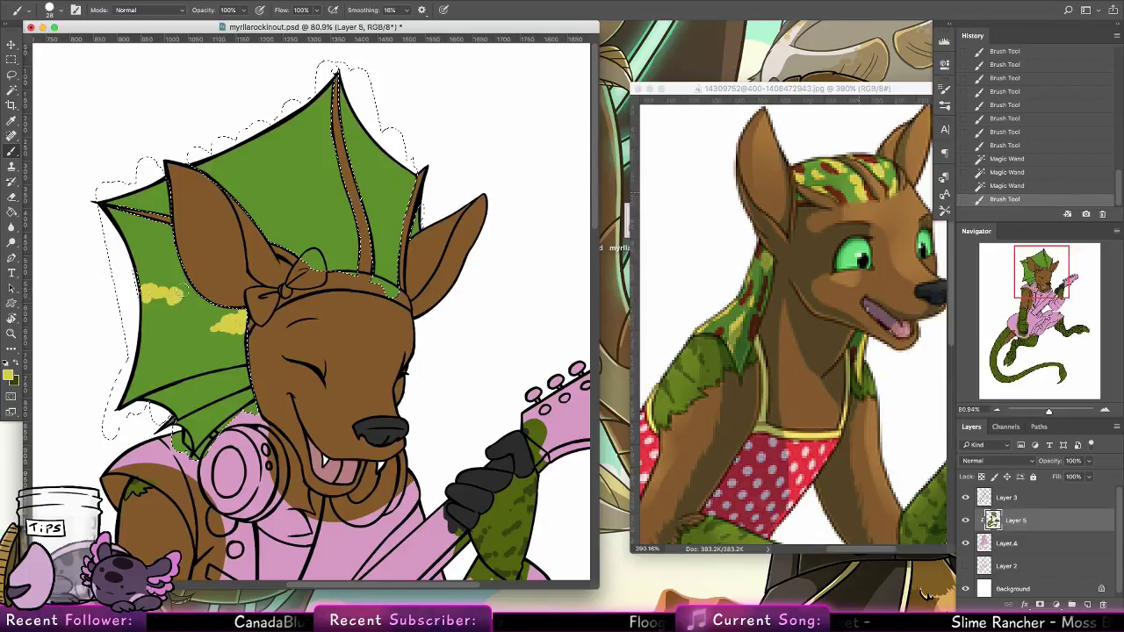
pyautogui.moveTo(181, 292); pyautogui.dragTo(183, 296)
pyautogui.moveTo(180, 257)
pyautogui.mouseDown()
pyautogui.moveTo(158, 233)
pyautogui.moveTo(162, 254)
pyautogui.moveTo(150, 239)
pyautogui.mouseUp()
pyautogui.moveTo(150, 240); pyautogui.dragTo(172, 245)
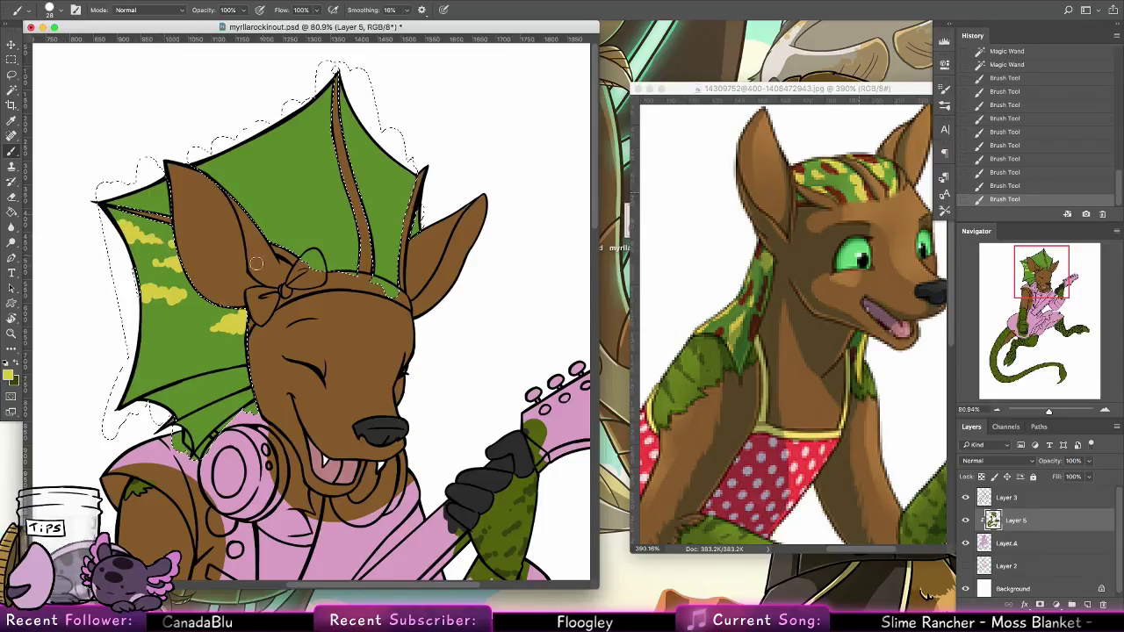
pyautogui.moveTo(141, 334)
pyautogui.mouseDown()
pyautogui.moveTo(201, 334)
pyautogui.moveTo(230, 317)
pyautogui.moveTo(240, 365)
pyautogui.moveTo(189, 367)
pyautogui.moveTo(195, 347)
pyautogui.moveTo(176, 376)
pyautogui.moveTo(143, 385)
pyautogui.moveTo(132, 373)
pyautogui.moveTo(163, 369)
pyautogui.mouseUp()
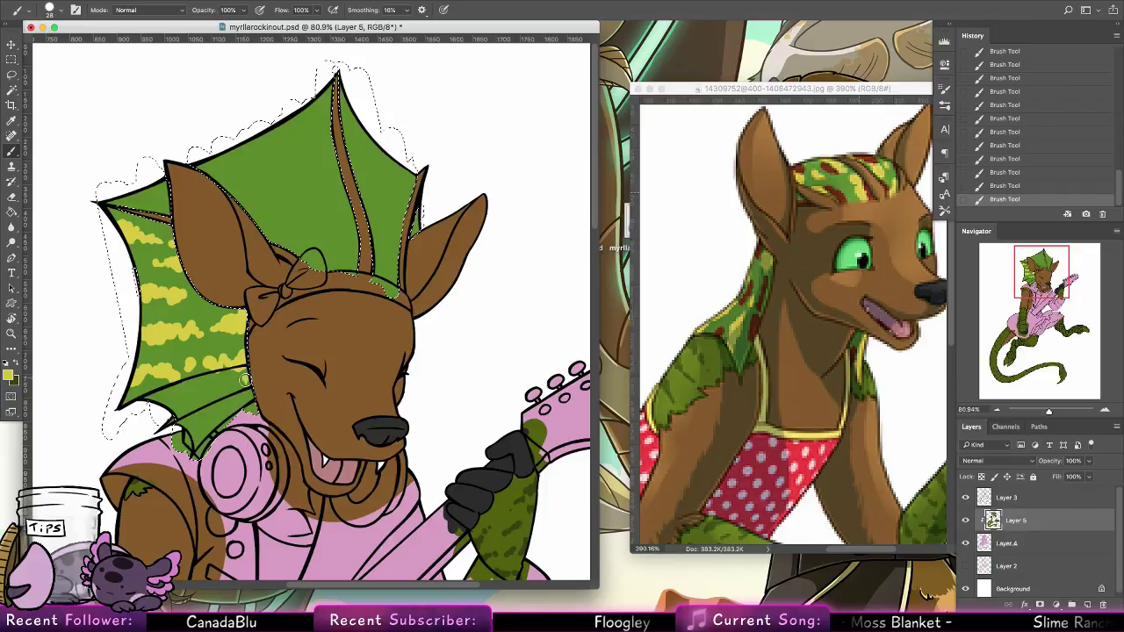
# Touch up the crest beside the cheek with its light green, and extend the yellow blotches over the lower folds and upper crest
pyautogui.hotkey('ctrl', 'z')
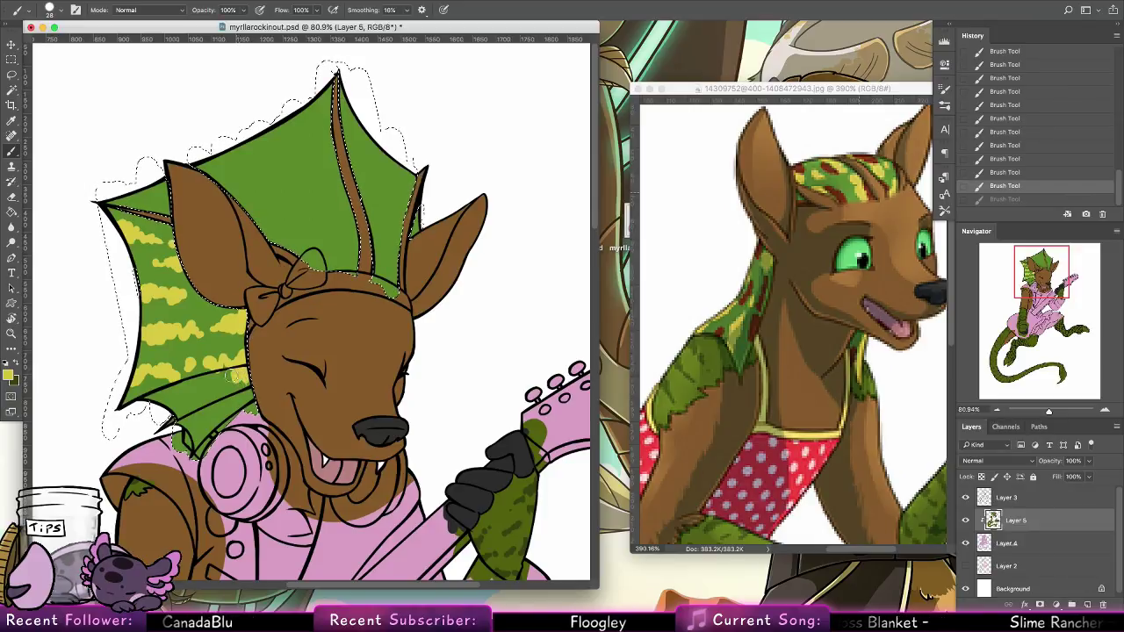
pyautogui.hotkey('ctrl', 'shift', 'z')
pyautogui.keyDown('alt'); pyautogui.click(249, 389); pyautogui.keyUp('alt')
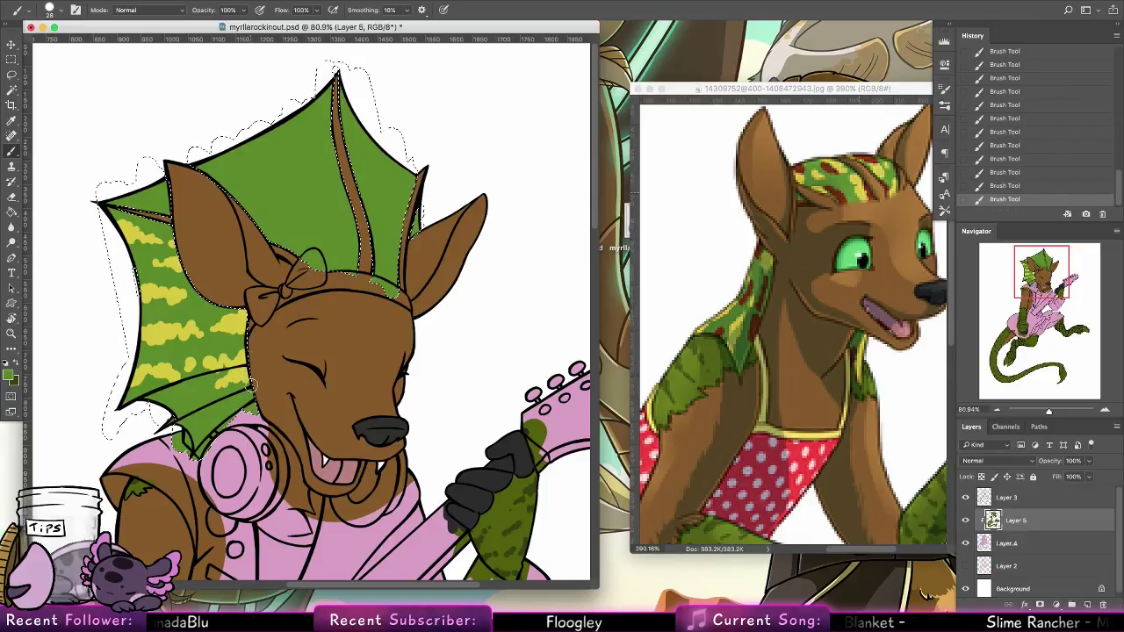
pyautogui.moveTo(242, 392); pyautogui.dragTo(255, 381)
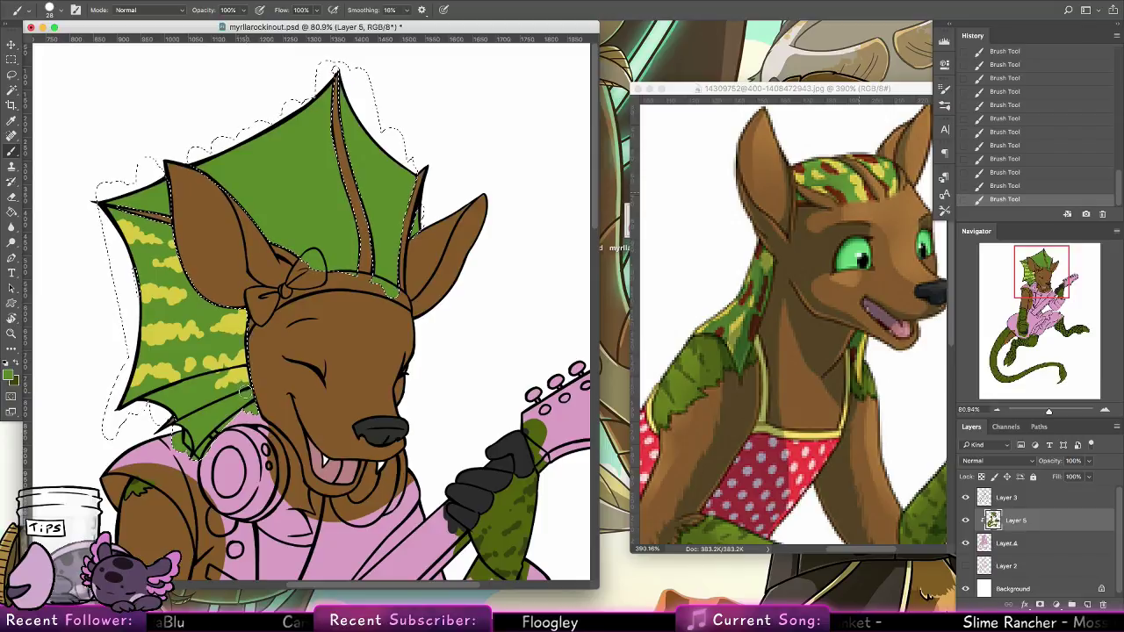
pyautogui.keyDown('alt'); pyautogui.click(222, 368); pyautogui.keyUp('alt')
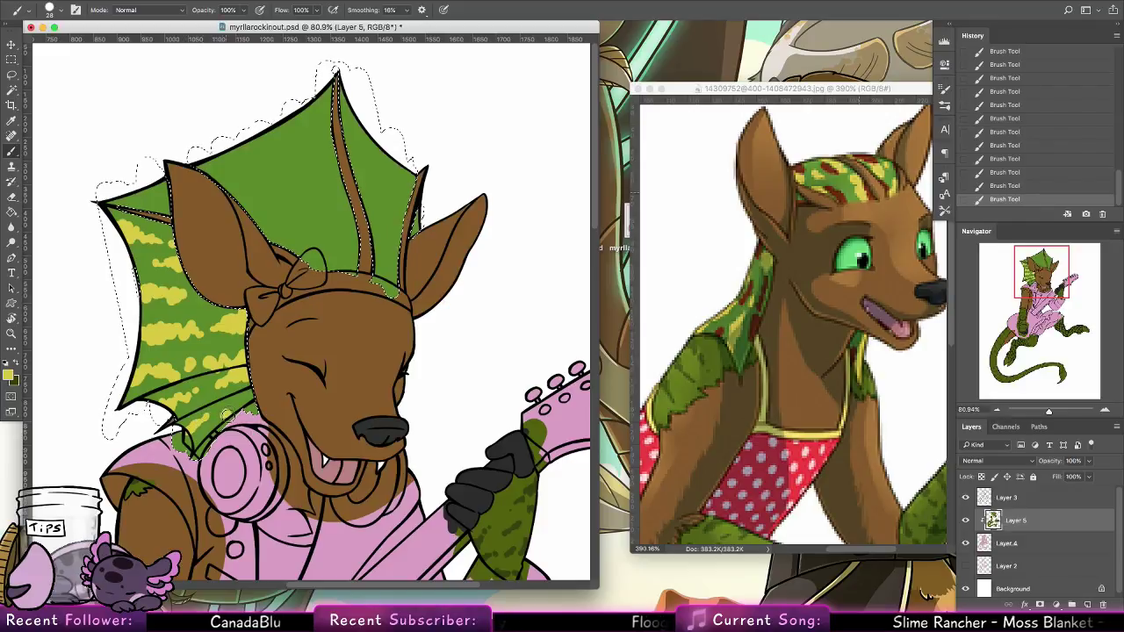
pyautogui.moveTo(135, 194); pyautogui.dragTo(162, 198)
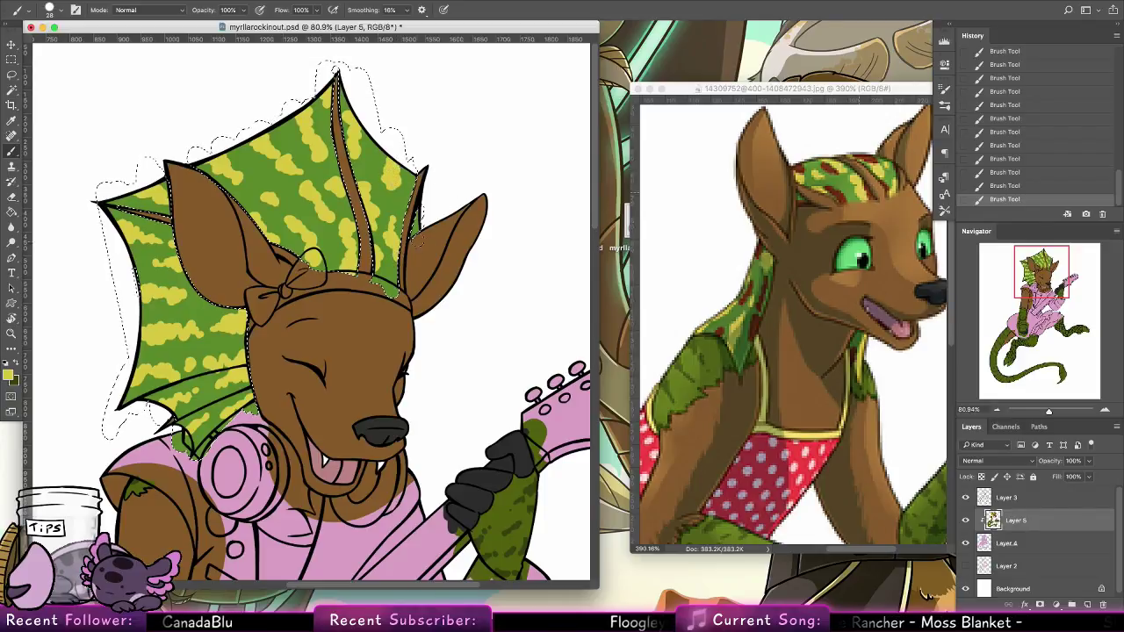
# Sample dark red from the reference's headscarf and paint stripes between the yellow blotches behind the near ear and on the lower folds
pyautogui.keyDown('alt'); pyautogui.click(846, 201); pyautogui.keyUp('alt')
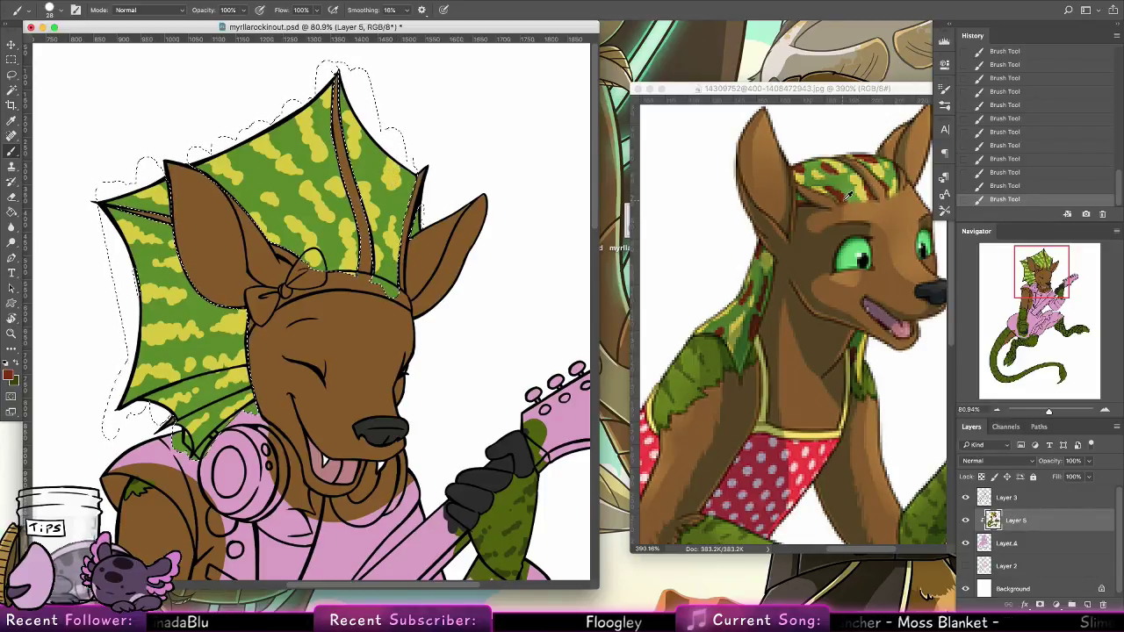
pyautogui.moveTo(233, 314)
pyautogui.mouseDown()
pyautogui.moveTo(217, 323)
pyautogui.moveTo(239, 310)
pyautogui.mouseUp()
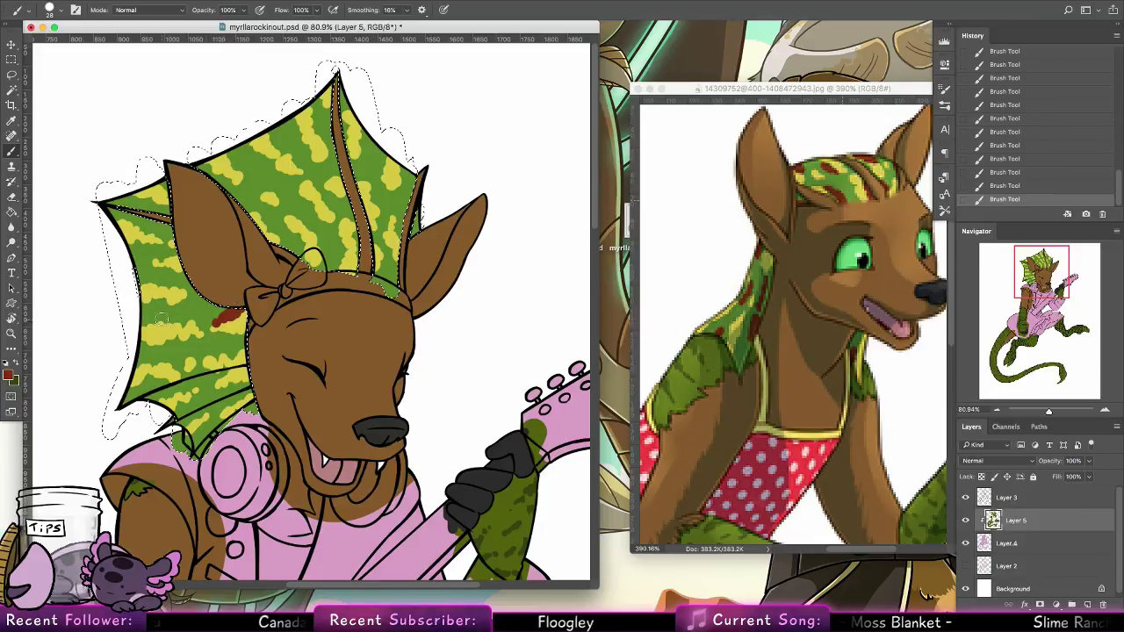
pyautogui.moveTo(171, 320)
pyautogui.mouseDown()
pyautogui.moveTo(147, 325)
pyautogui.moveTo(199, 322)
pyautogui.mouseUp()
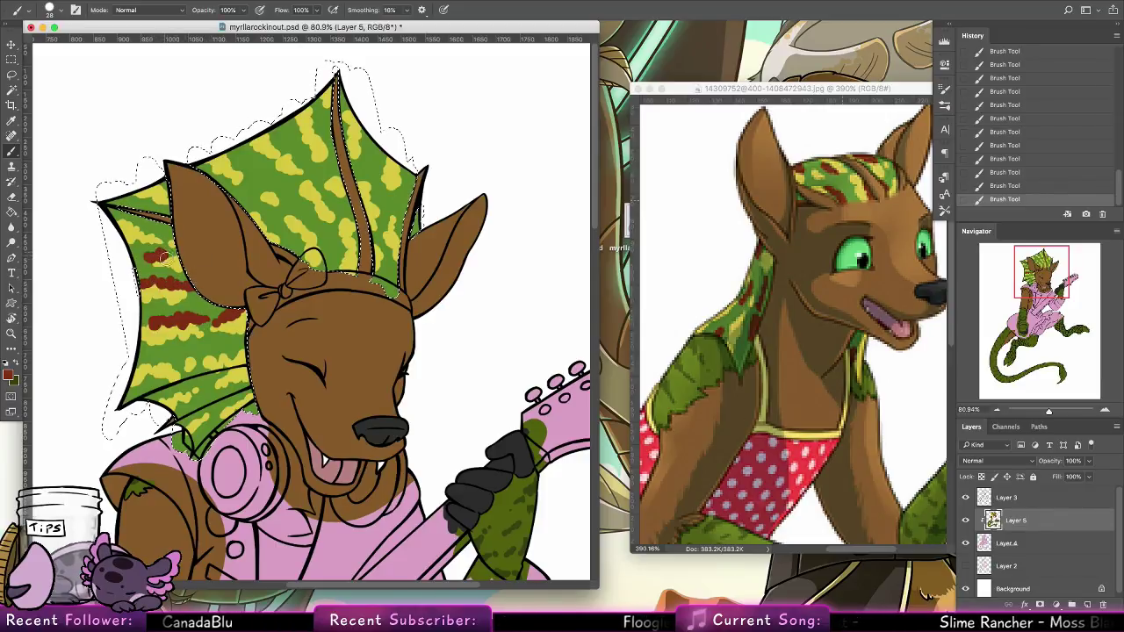
pyautogui.moveTo(164, 256); pyautogui.dragTo(179, 252)
pyautogui.moveTo(114, 217); pyautogui.dragTo(174, 235)
pyautogui.moveTo(132, 364)
pyautogui.mouseDown()
pyautogui.moveTo(208, 344)
pyautogui.moveTo(180, 371)
pyautogui.moveTo(200, 345)
pyautogui.moveTo(200, 356)
pyautogui.moveTo(228, 344)
pyautogui.moveTo(210, 354)
pyautogui.moveTo(238, 348)
pyautogui.moveTo(246, 385)
pyautogui.mouseUp()
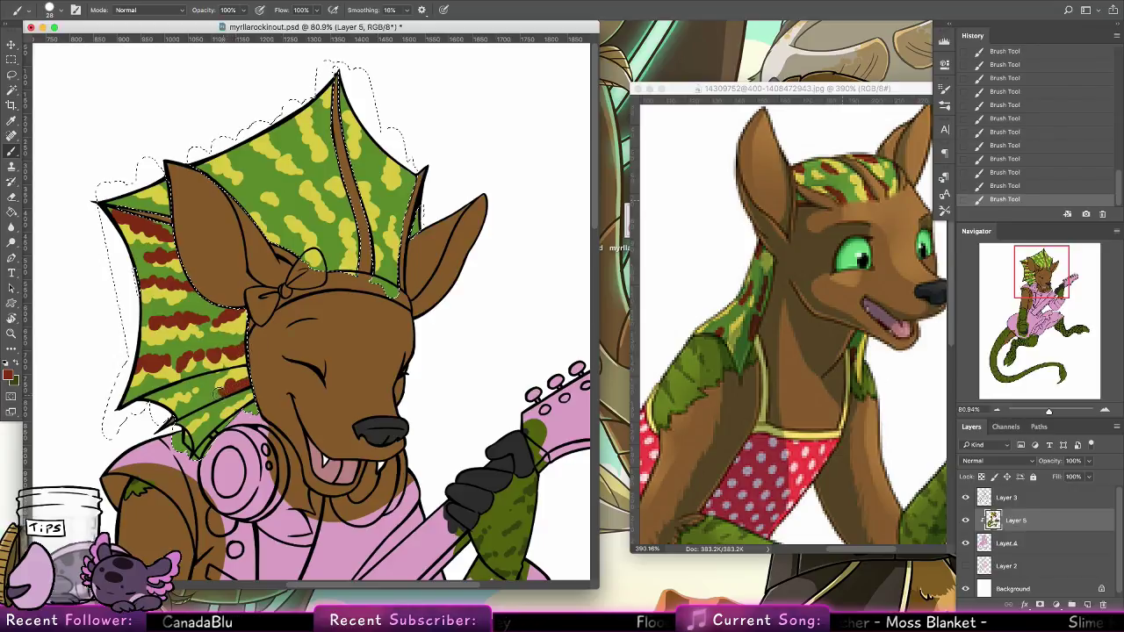
pyautogui.moveTo(204, 397)
pyautogui.mouseDown()
pyautogui.moveTo(233, 377)
pyautogui.moveTo(222, 392)
pyautogui.moveTo(225, 344)
pyautogui.moveTo(174, 407)
pyautogui.moveTo(204, 385)
pyautogui.moveTo(191, 438)
pyautogui.moveTo(236, 411)
pyautogui.mouseUp()
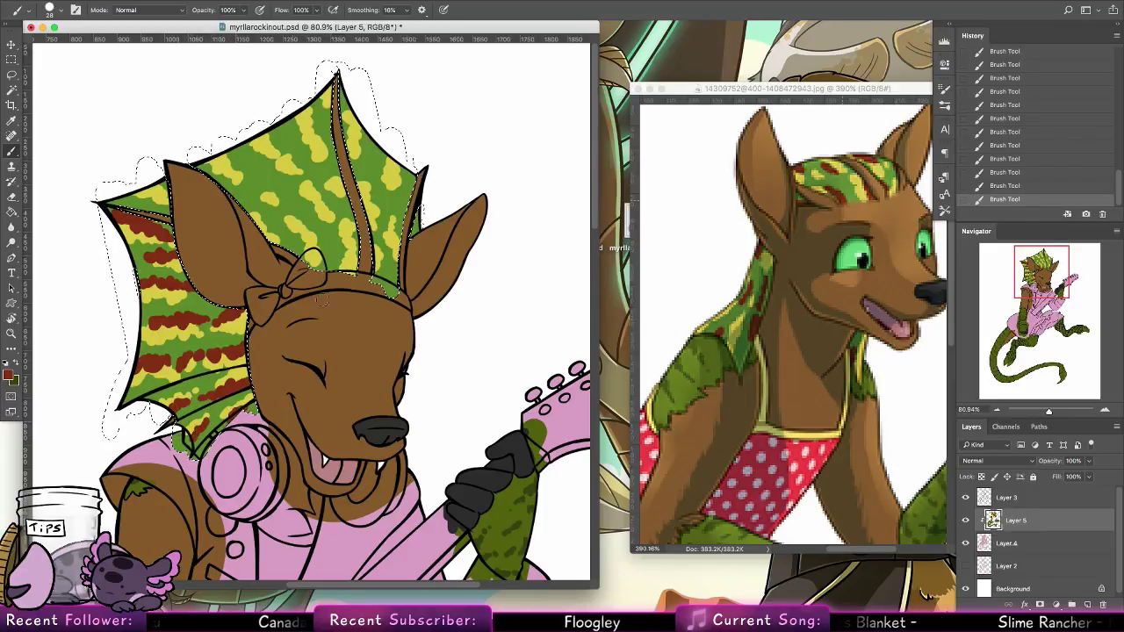
# Paint dark red stripes between the yellow blotches across the upper crest above the bow and between the ears
pyautogui.moveTo(343, 265)
pyautogui.mouseDown()
pyautogui.moveTo(332, 240)
pyautogui.moveTo(343, 228)
pyautogui.moveTo(317, 188)
pyautogui.mouseUp()
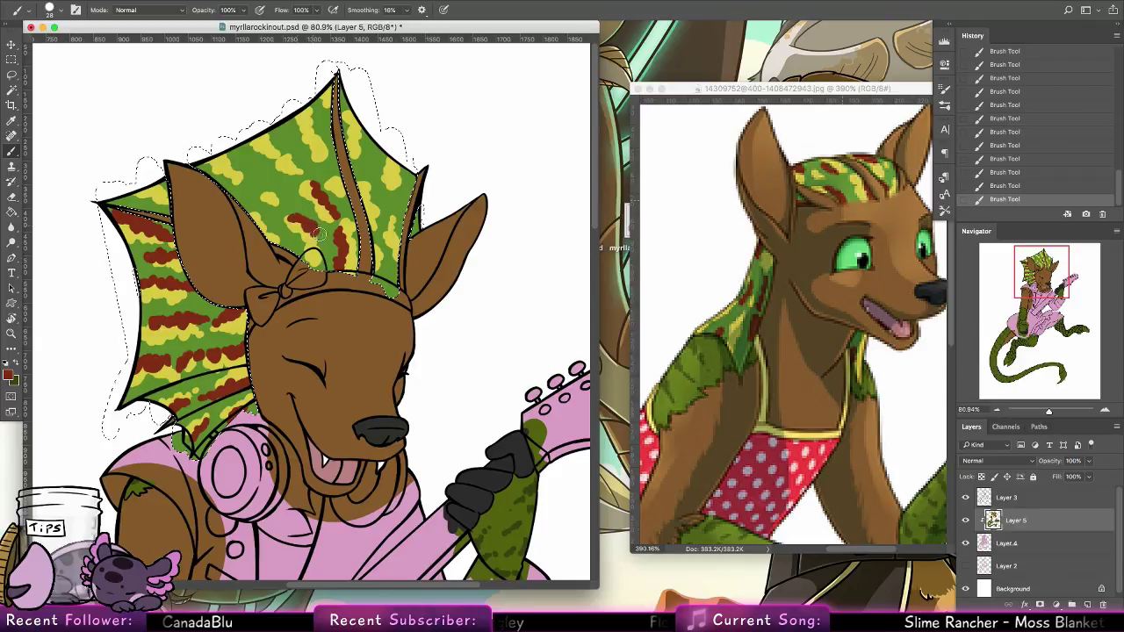
pyautogui.moveTo(280, 239)
pyautogui.mouseDown()
pyautogui.moveTo(235, 199)
pyautogui.moveTo(272, 215)
pyautogui.moveTo(252, 209)
pyautogui.moveTo(264, 184)
pyautogui.mouseUp()
pyautogui.moveTo(306, 358); pyautogui.dragTo(405, 383)
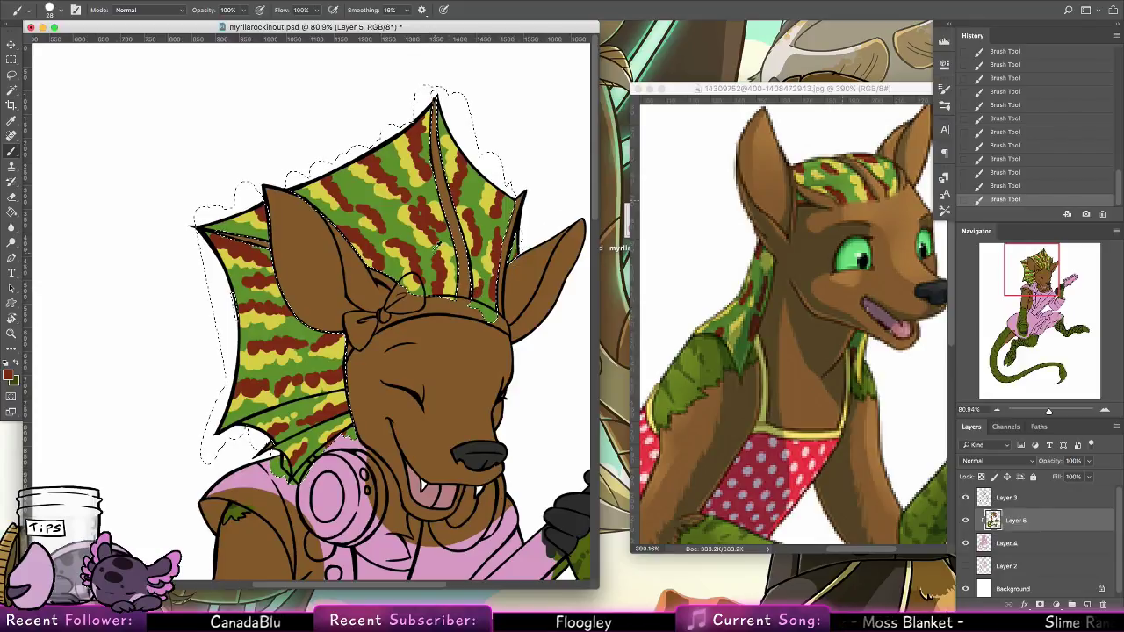
# Sample the crest's yellow and clear the selection around the crest
pyautogui.keyDown('alt'); pyautogui.click(510, 254); pyautogui.keyUp('alt')
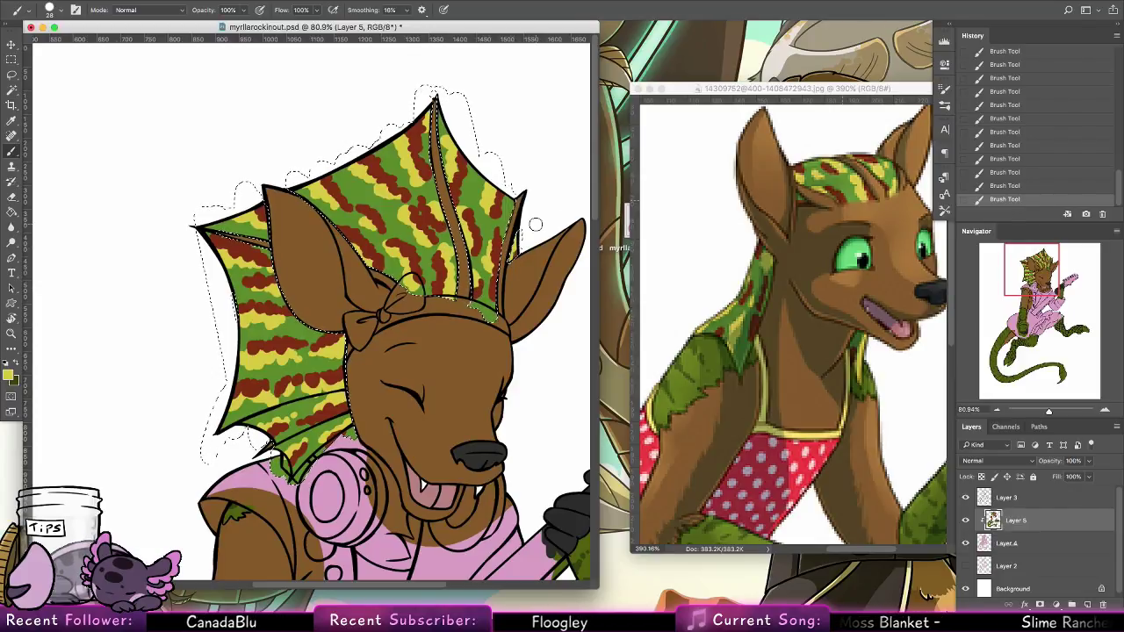
pyautogui.moveTo(378, 375); pyautogui.dragTo(378, 305)
pyautogui.press('cmd+d')
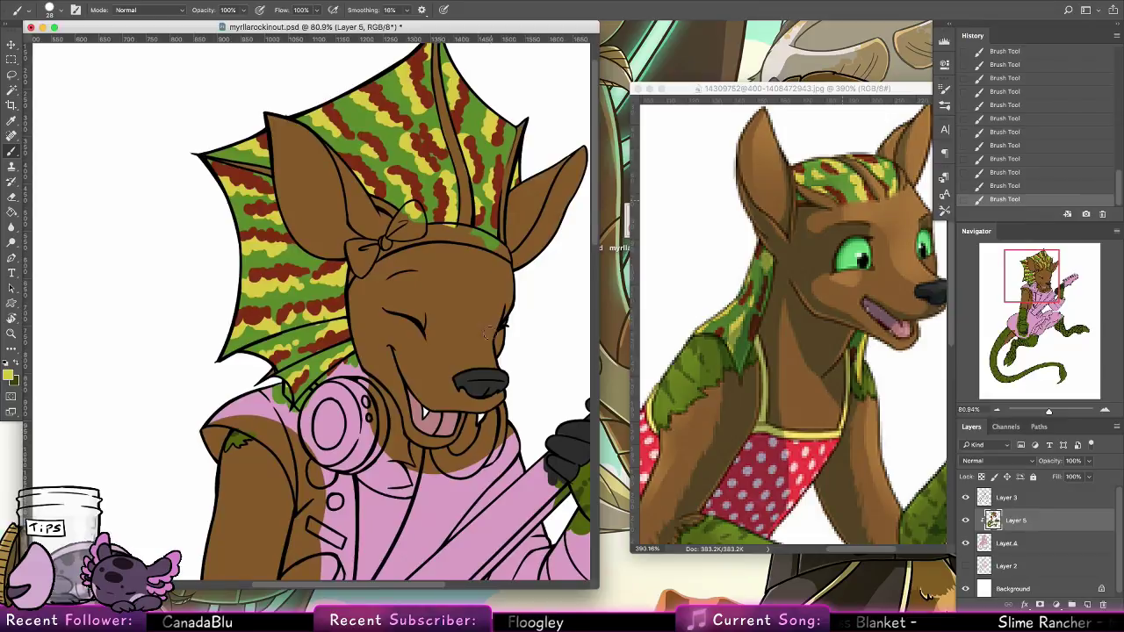
pyautogui.moveTo(532, 318); pyautogui.dragTo(477, 353)
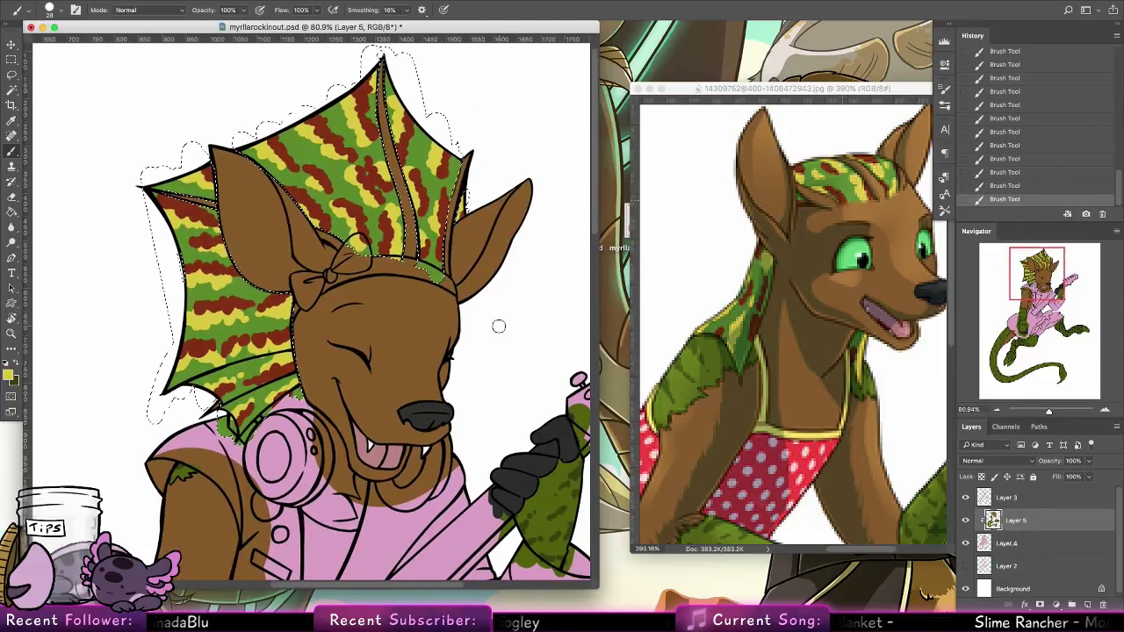
pyautogui.press('super+d')
pyautogui.press('z')
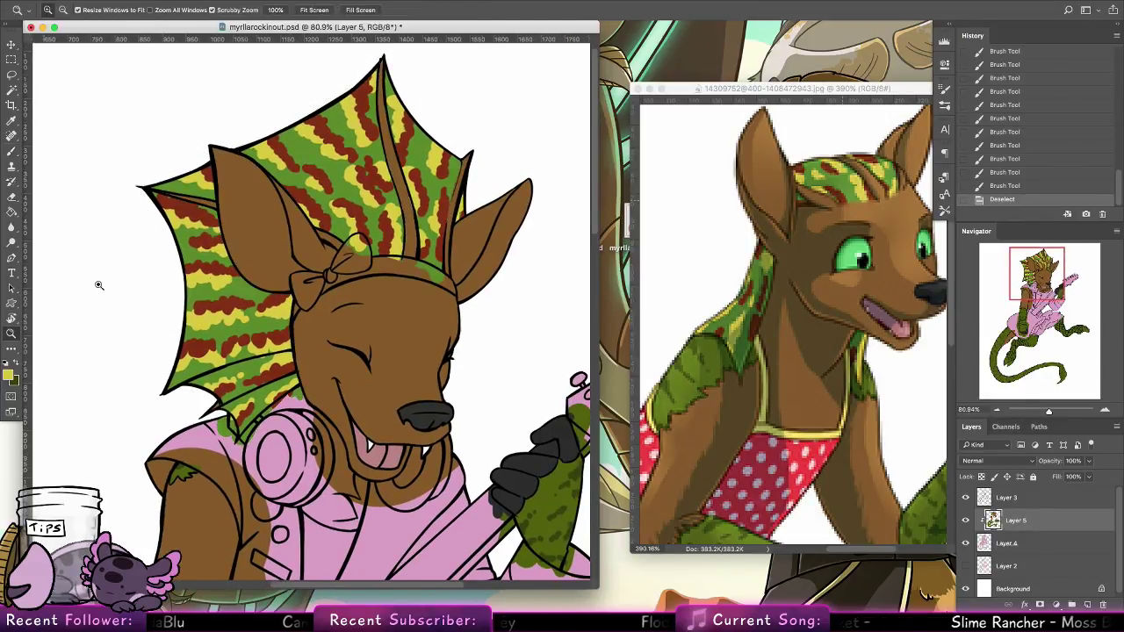
pyautogui.moveTo(483, 289); pyautogui.dragTo(403, 291)
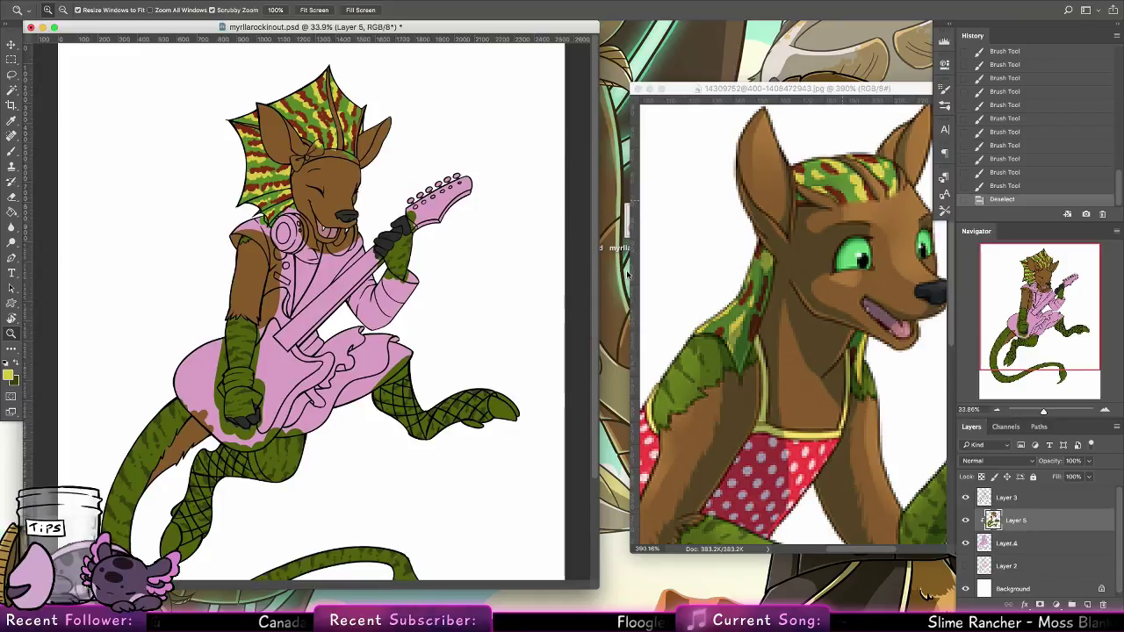
# Sample the dark gray of the hand claws and paint the toes and small back claw of the hanging leg's foot
pyautogui.click(11, 151)
pyautogui.keyDown('alt'); pyautogui.click(403, 220); pyautogui.keyUp('alt')
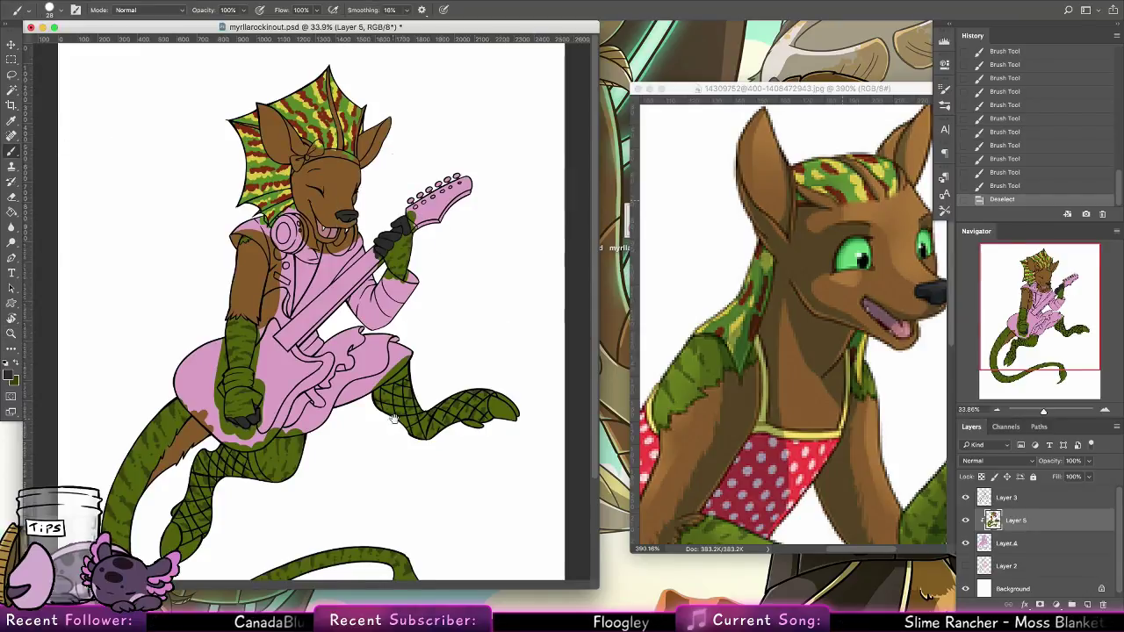
pyautogui.scroll(-5, 333, 291)
pyautogui.click(13, 332)
pyautogui.moveTo(192, 404); pyautogui.dragTo(243, 329)
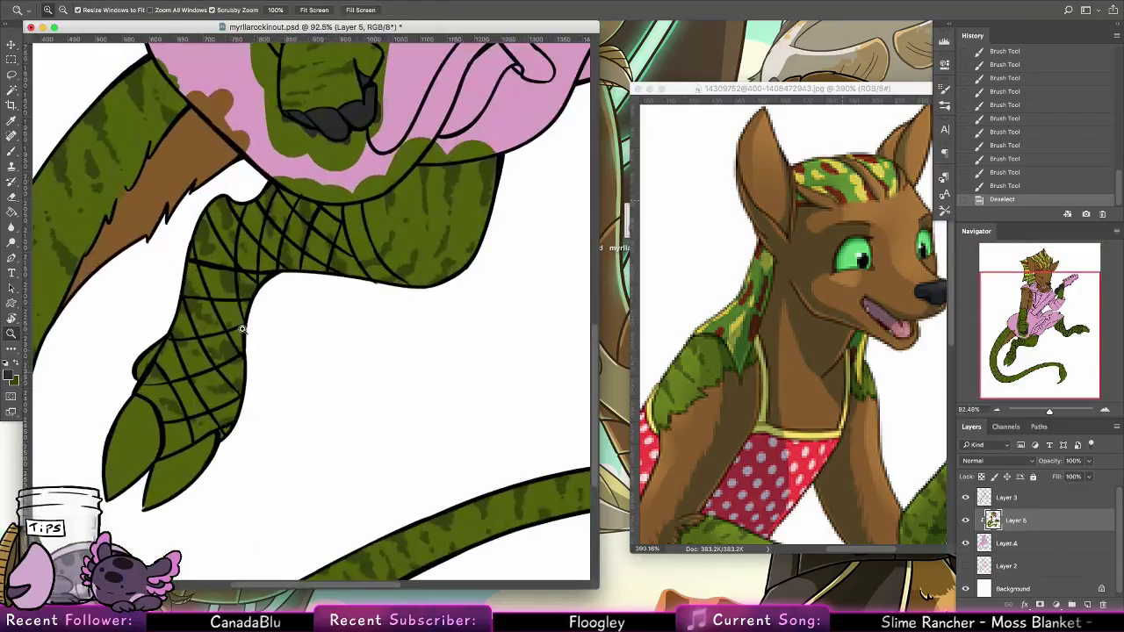
pyautogui.press('b')
pyautogui.moveTo(127, 382)
pyautogui.mouseDown()
pyautogui.moveTo(158, 337)
pyautogui.moveTo(148, 357)
pyautogui.mouseUp()
pyautogui.moveTo(134, 407)
pyautogui.mouseDown()
pyautogui.moveTo(147, 460)
pyautogui.moveTo(152, 446)
pyautogui.moveTo(125, 491)
pyautogui.moveTo(136, 425)
pyautogui.moveTo(110, 450)
pyautogui.mouseUp()
pyautogui.moveTo(161, 499)
pyautogui.mouseDown()
pyautogui.moveTo(202, 446)
pyautogui.moveTo(176, 483)
pyautogui.mouseUp()
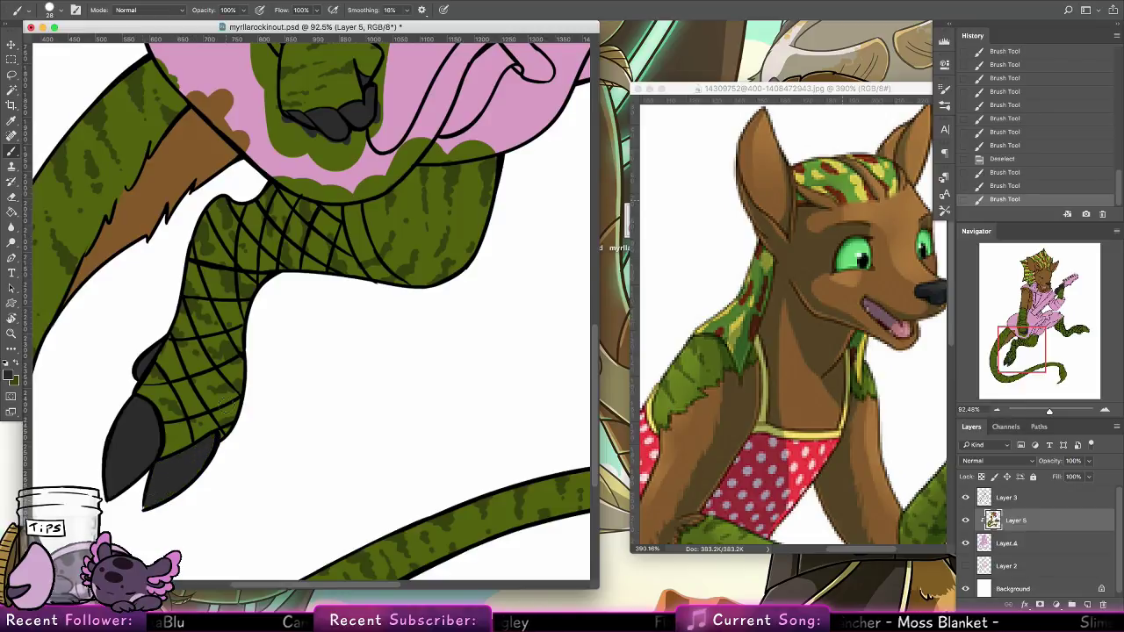
# Paint the toes and back claw of the outstretched leg's foot with the same dark gray
pyautogui.moveTo(378, 347); pyautogui.dragTo(215, 409)
pyautogui.scroll(3, 355, 353)
pyautogui.hscroll(2, 354, 353)
pyautogui.moveTo(356, 404)
pyautogui.mouseDown()
pyautogui.moveTo(406, 413)
pyautogui.moveTo(362, 406)
pyautogui.moveTo(439, 364)
pyautogui.moveTo(436, 338)
pyautogui.moveTo(487, 369)
pyautogui.moveTo(450, 342)
pyautogui.moveTo(477, 349)
pyautogui.moveTo(455, 315)
pyautogui.moveTo(471, 360)
pyautogui.moveTo(473, 325)
pyautogui.moveTo(513, 398)
pyautogui.moveTo(486, 403)
pyautogui.moveTo(448, 355)
pyautogui.mouseUp()
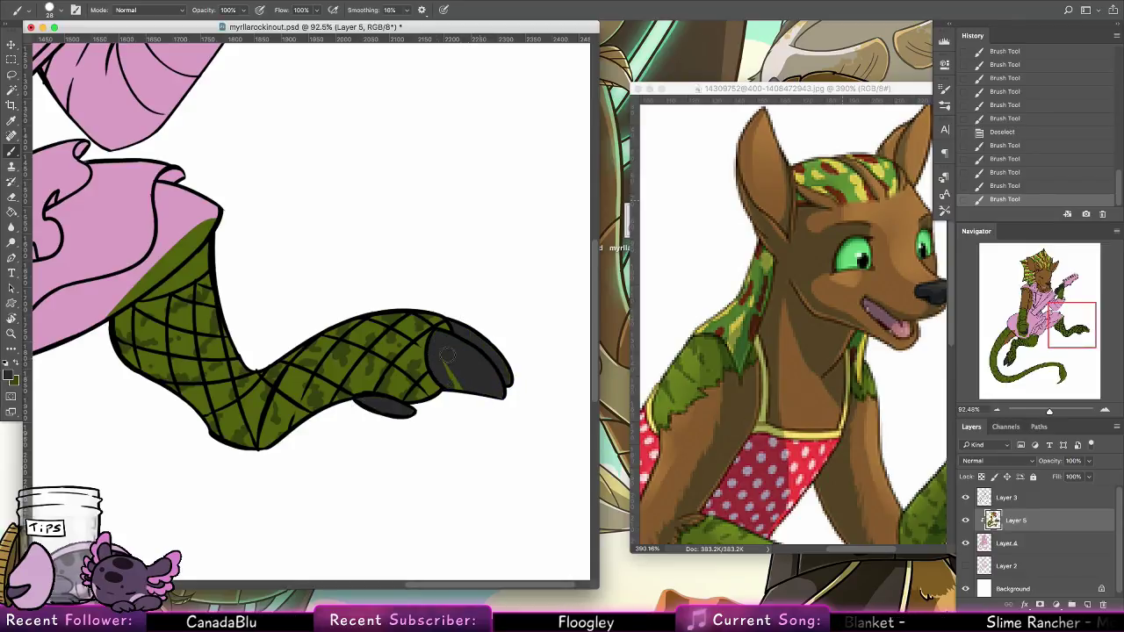
# Open UpLX66M.png from the desktop as a second reference, grouped with the first reference and placed beside the drawing
pyautogui.moveTo(829, 92); pyautogui.dragTo(660, 84)
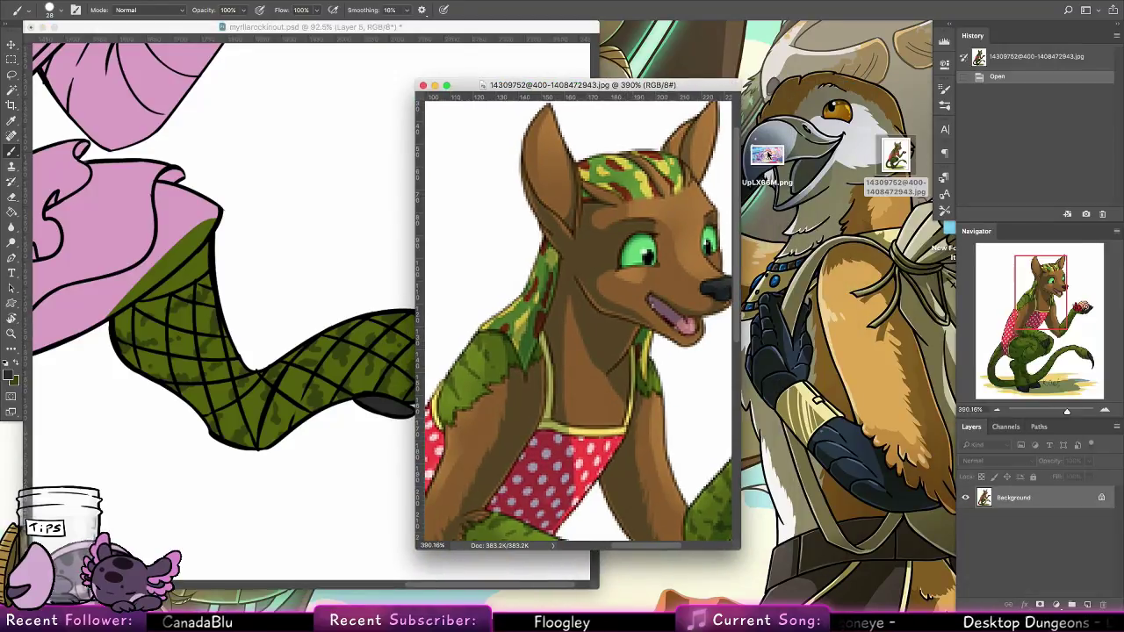
pyautogui.moveTo(767, 155); pyautogui.dragTo(479, 590)
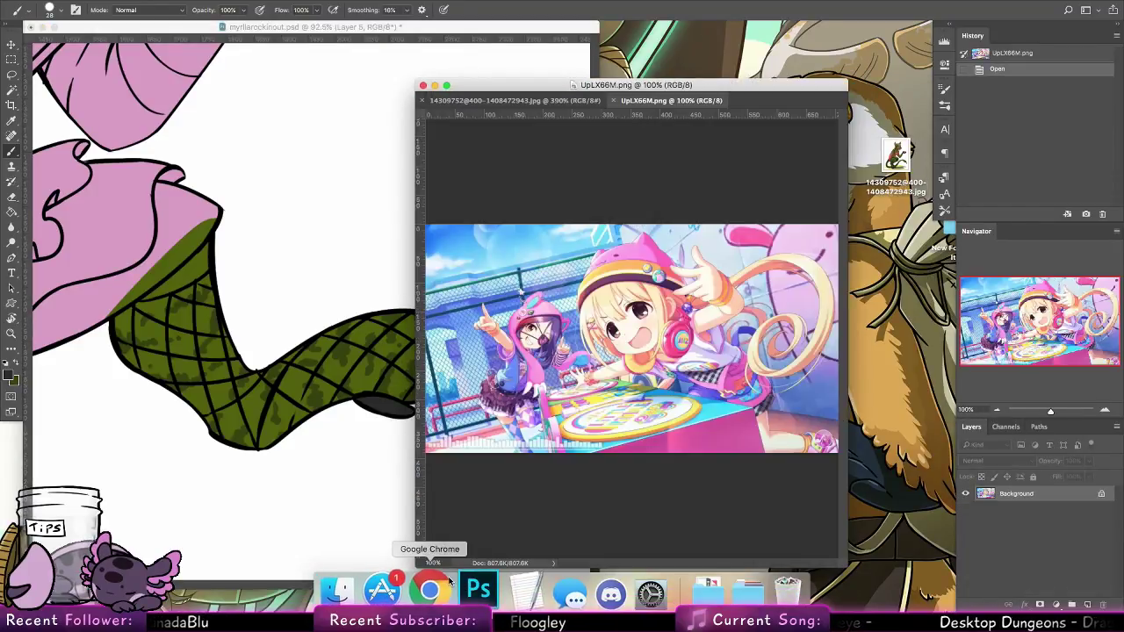
pyautogui.moveTo(514, 100); pyautogui.dragTo(569, 79)
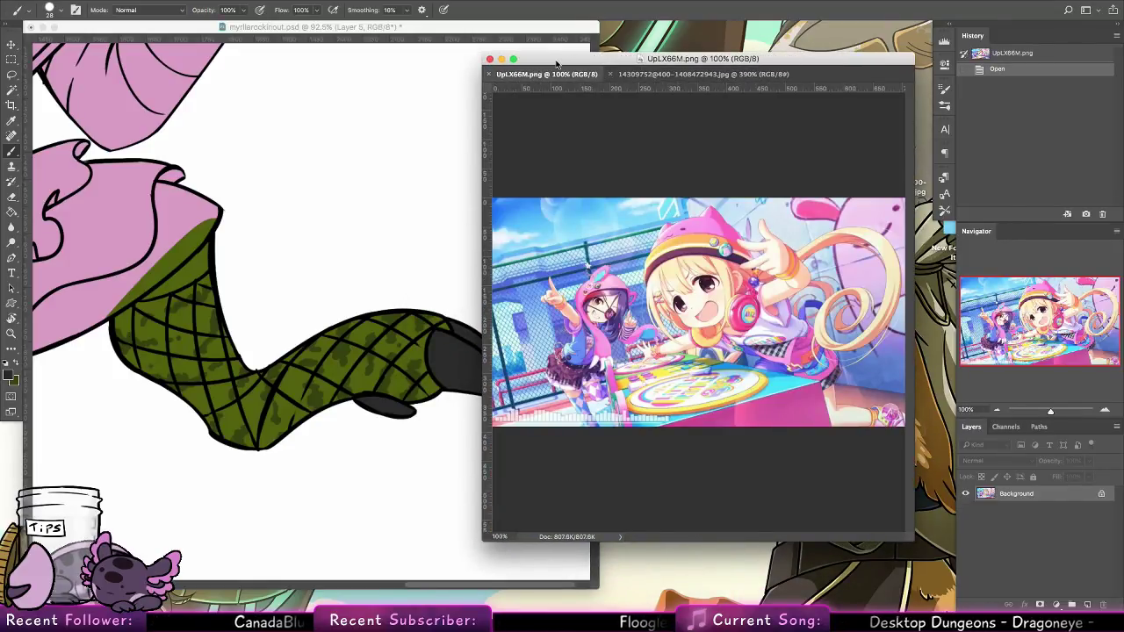
# Try pink and pale cyan from UpLX66M.png, and sample blue from the purple-haired character's outfit as the painting color
pyautogui.keyDown('alt'); pyautogui.click(729, 230); pyautogui.keyUp('alt')
pyautogui.click(274, 302)
pyautogui.click(684, 244)
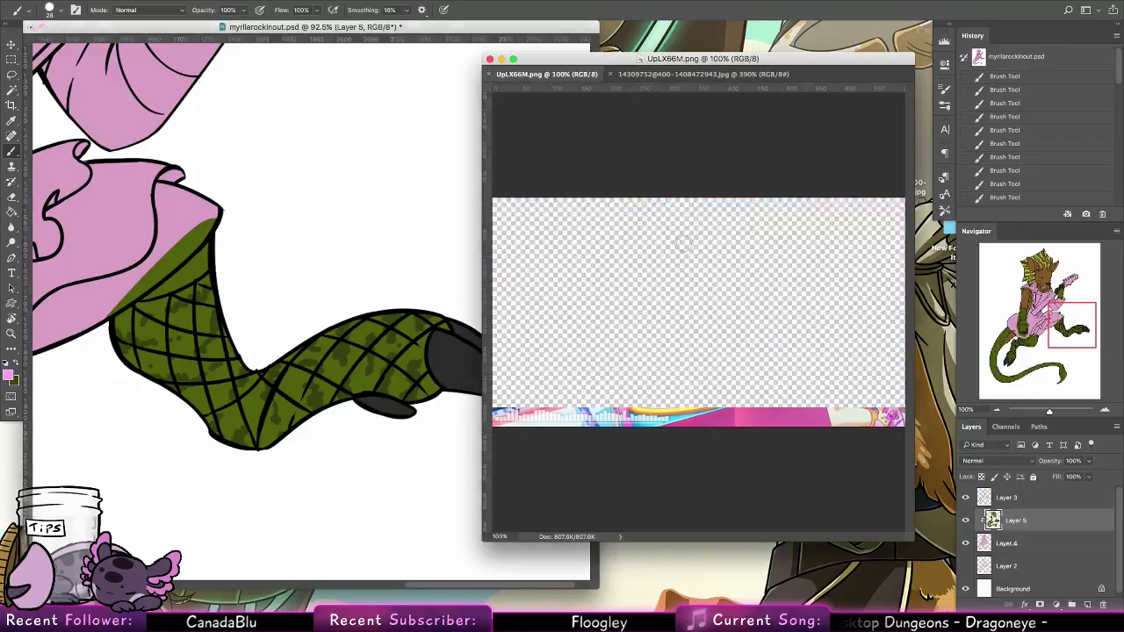
pyautogui.click(683, 243)
pyautogui.keyDown('alt'); pyautogui.click(573, 348); pyautogui.keyUp('alt')
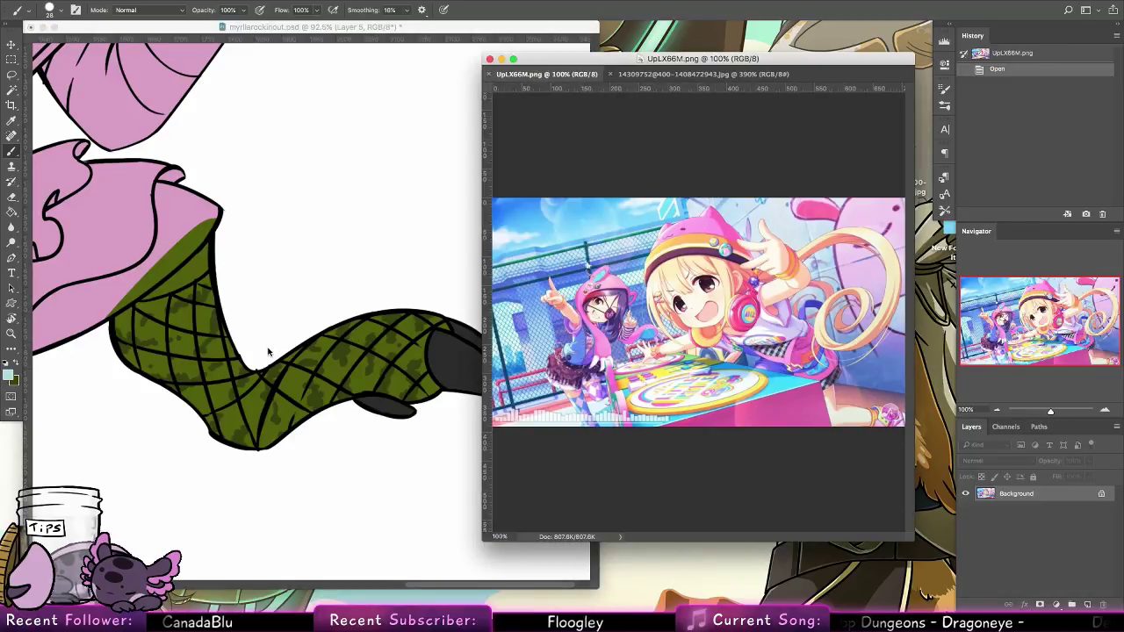
pyautogui.keyDown('alt'); pyautogui.click(579, 344); pyautogui.keyUp('alt')
pyautogui.click(321, 342)
# Add a new layer above Layer 5, clip it to the layers below, and paint the vest's front edge blue
pyautogui.moveTo(418, 431); pyautogui.dragTo(474, 484)
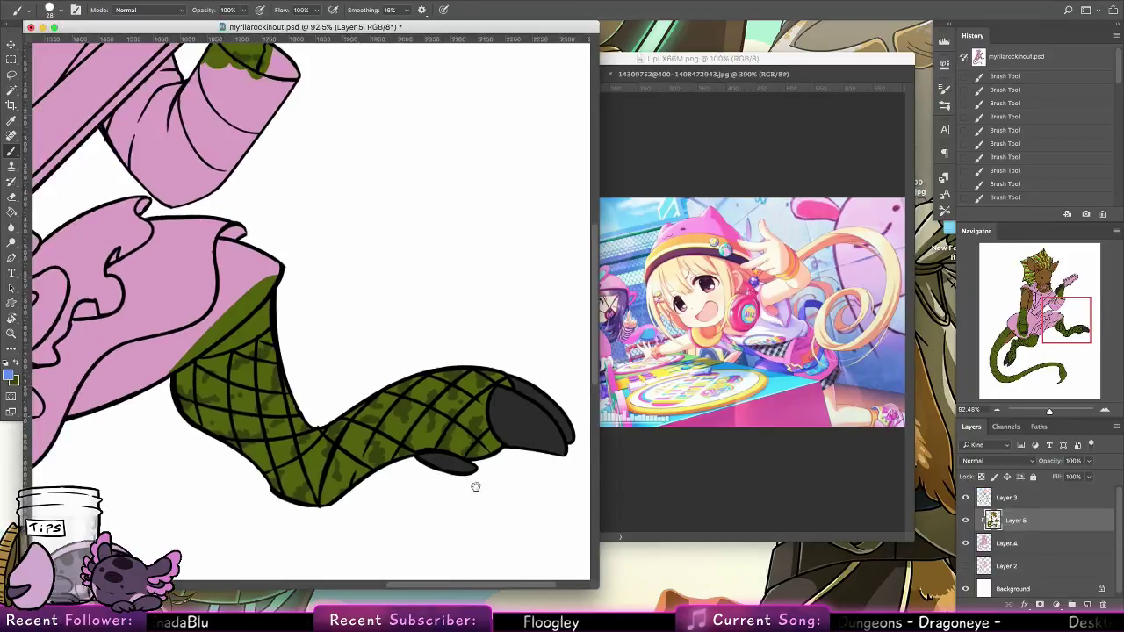
pyautogui.moveTo(224, 199); pyautogui.dragTo(398, 360)
pyautogui.moveTo(204, 94)
pyautogui.mouseDown()
pyautogui.moveTo(424, 405)
pyautogui.moveTo(430, 265)
pyautogui.mouseUp()
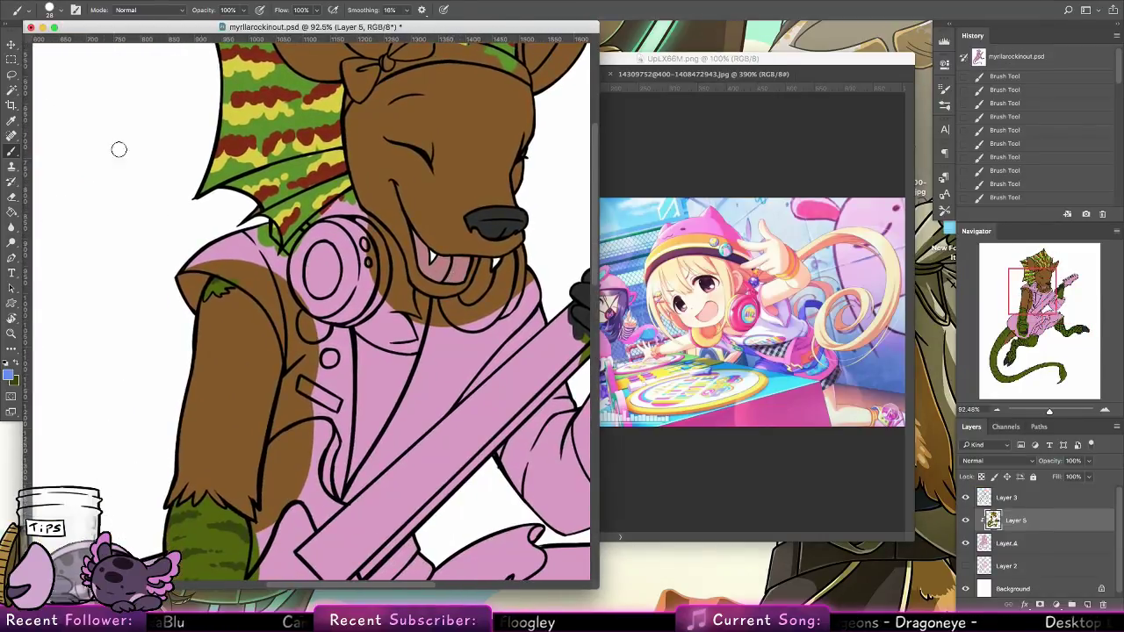
pyautogui.click(12, 91)
pyautogui.click(1086, 604)
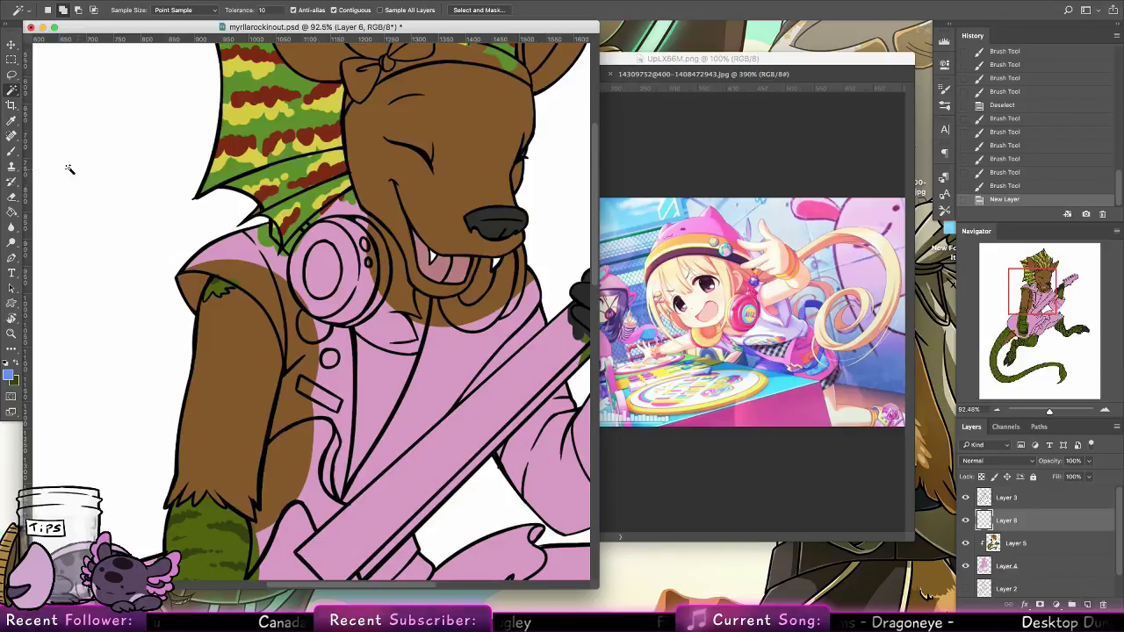
pyautogui.press('b')
pyautogui.rightClick(1046, 521)
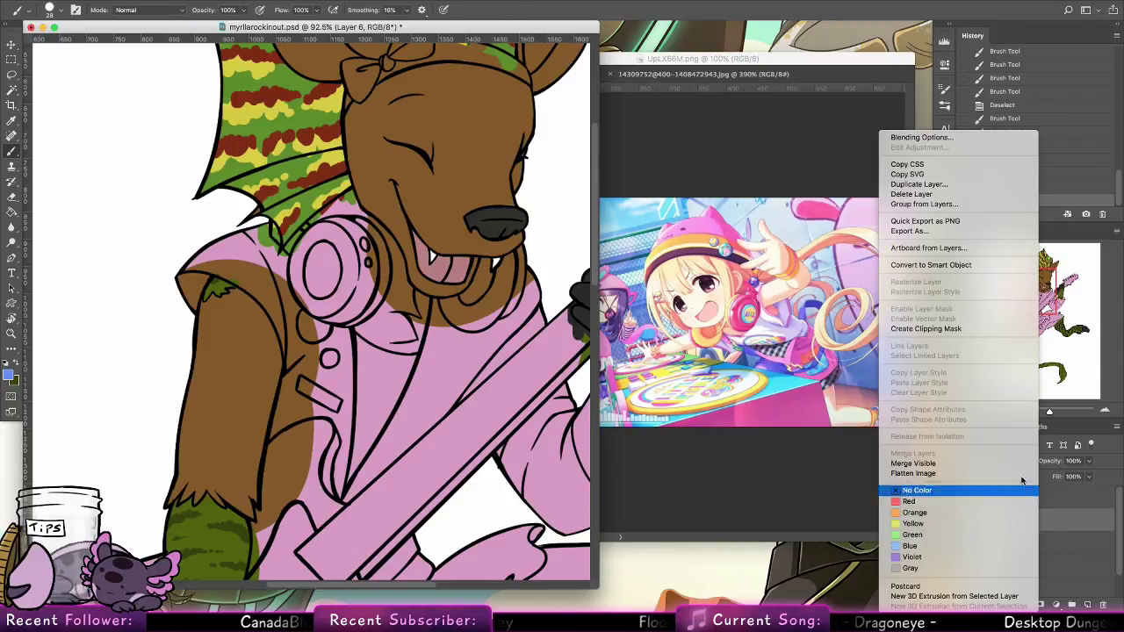
pyautogui.click(924, 324)
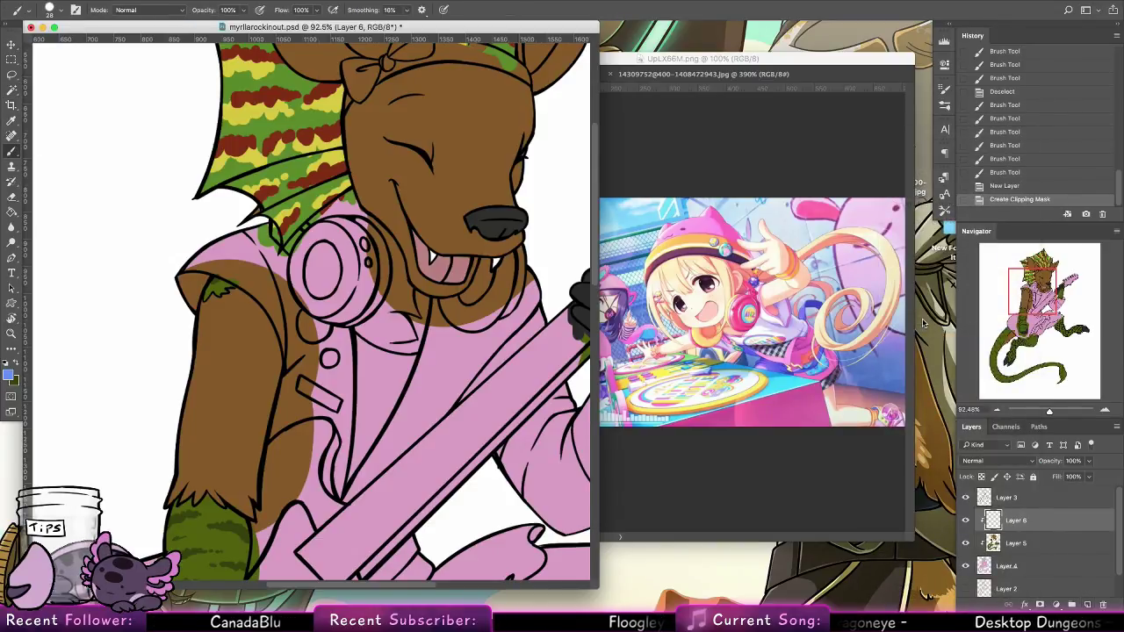
pyautogui.moveTo(337, 383)
pyautogui.mouseDown()
pyautogui.moveTo(341, 439)
pyautogui.moveTo(343, 414)
pyautogui.mouseUp()
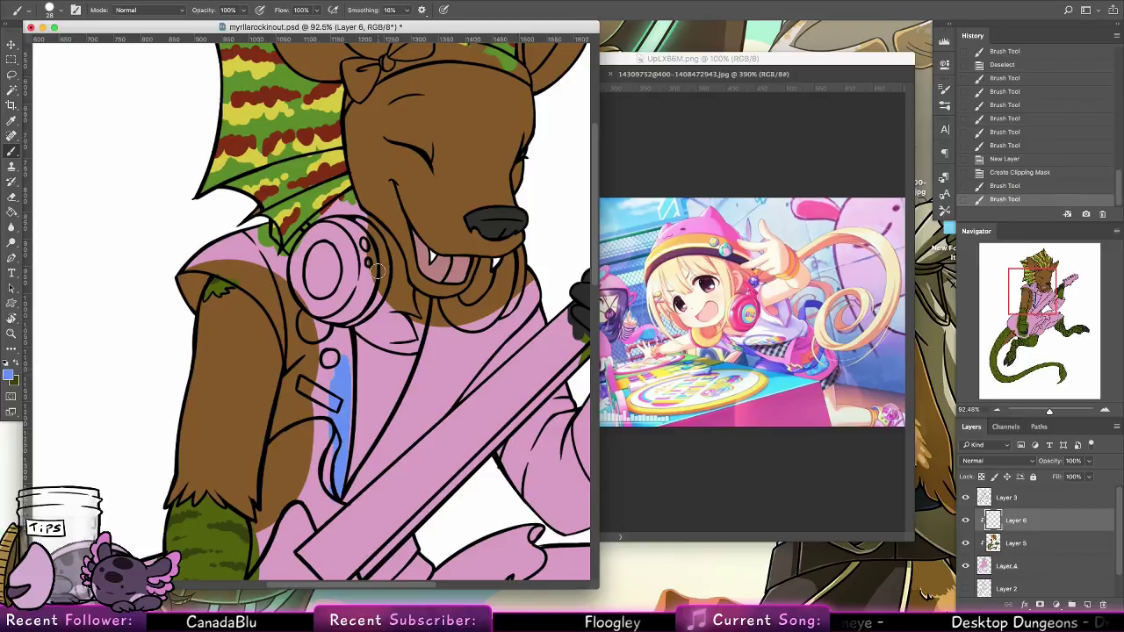
# Sample the brown fur and cover the pink of the chest fur below the headphones on Layer 5, then reselect Layer 6
pyautogui.rightClick(405, 305)
pyautogui.keyDown('alt'); pyautogui.click(402, 292); pyautogui.keyUp('alt')
pyautogui.moveTo(404, 356)
pyautogui.mouseDown()
pyautogui.moveTo(421, 313)
pyautogui.moveTo(388, 344)
pyautogui.moveTo(378, 303)
pyautogui.moveTo(362, 347)
pyautogui.moveTo(399, 299)
pyautogui.moveTo(404, 362)
pyautogui.moveTo(436, 313)
pyautogui.mouseUp()
pyautogui.hotkey('ctrl', 'z')
pyautogui.click(1015, 544)
pyautogui.click(1032, 522)
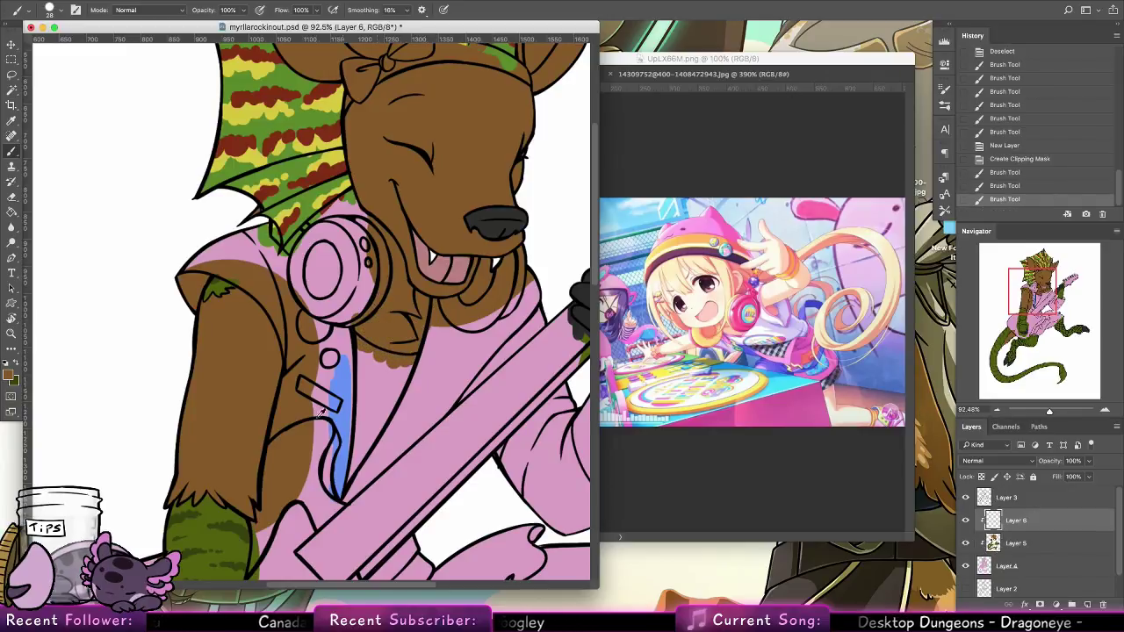
# Paint the vest blue on Layer 6 around the pocket and button, along the armhole and up over the shoulder
pyautogui.moveTo(344, 328); pyautogui.dragTo(345, 395)
pyautogui.moveTo(336, 459); pyautogui.dragTo(337, 470)
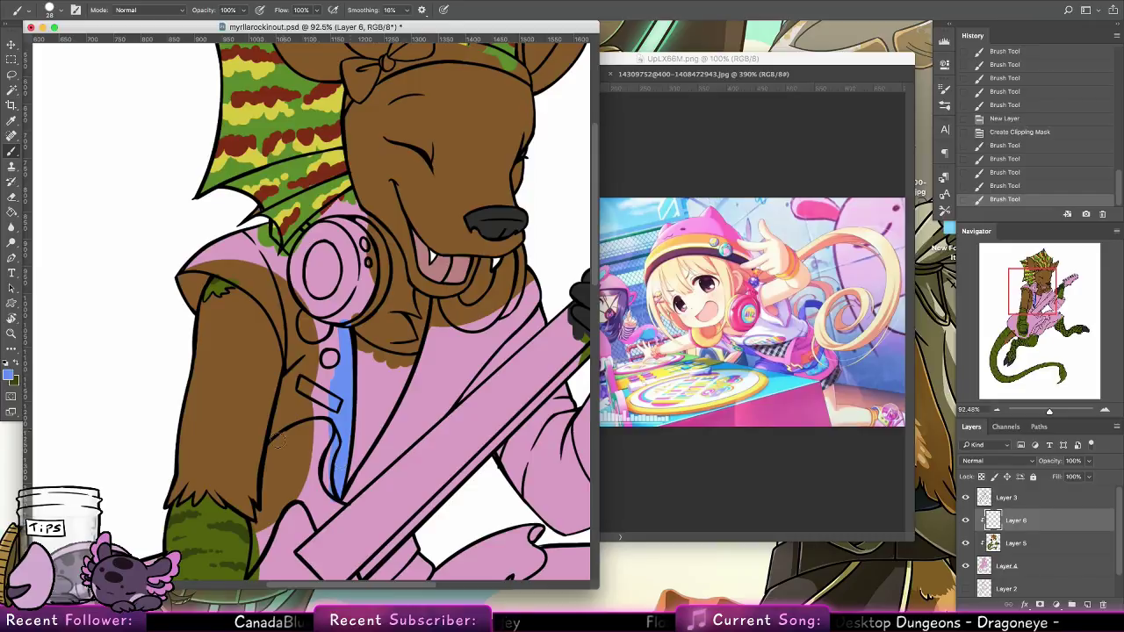
pyautogui.moveTo(290, 366)
pyautogui.mouseDown()
pyautogui.moveTo(277, 443)
pyautogui.moveTo(314, 335)
pyautogui.moveTo(304, 366)
pyautogui.moveTo(327, 338)
pyautogui.moveTo(332, 444)
pyautogui.mouseUp()
pyautogui.moveTo(293, 371)
pyautogui.mouseDown()
pyautogui.moveTo(344, 444)
pyautogui.moveTo(303, 308)
pyautogui.moveTo(325, 334)
pyautogui.mouseUp()
pyautogui.moveTo(327, 321); pyautogui.dragTo(335, 328)
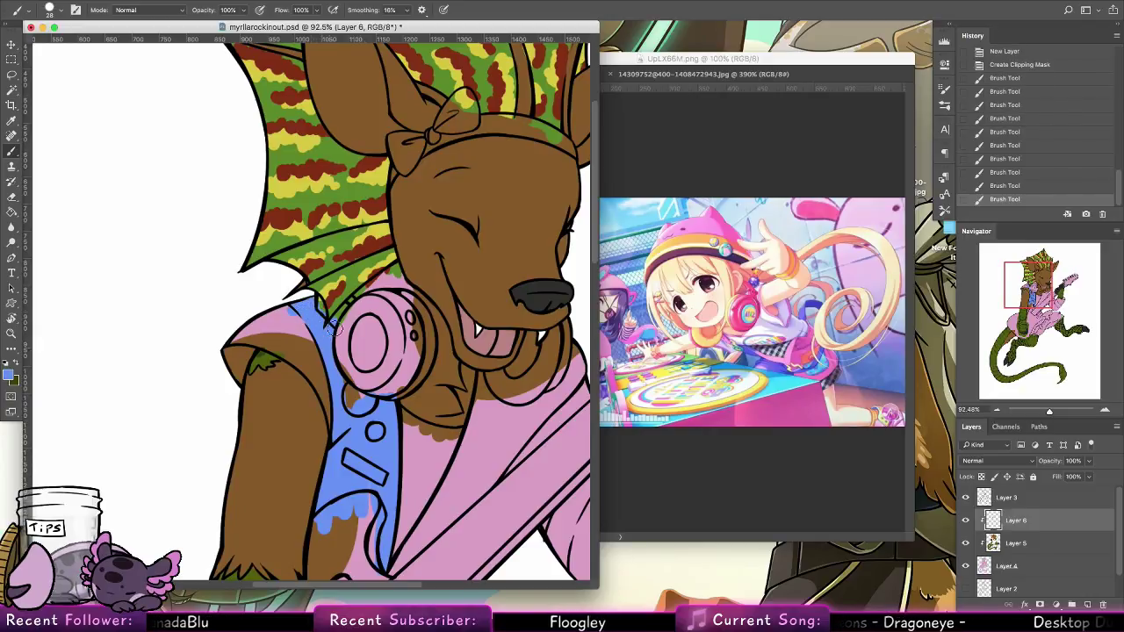
# Sample the brown fur and fill the pink neck area behind the headphones on Layer 5
pyautogui.keyDown('alt'); pyautogui.click(452, 253); pyautogui.keyUp('alt')
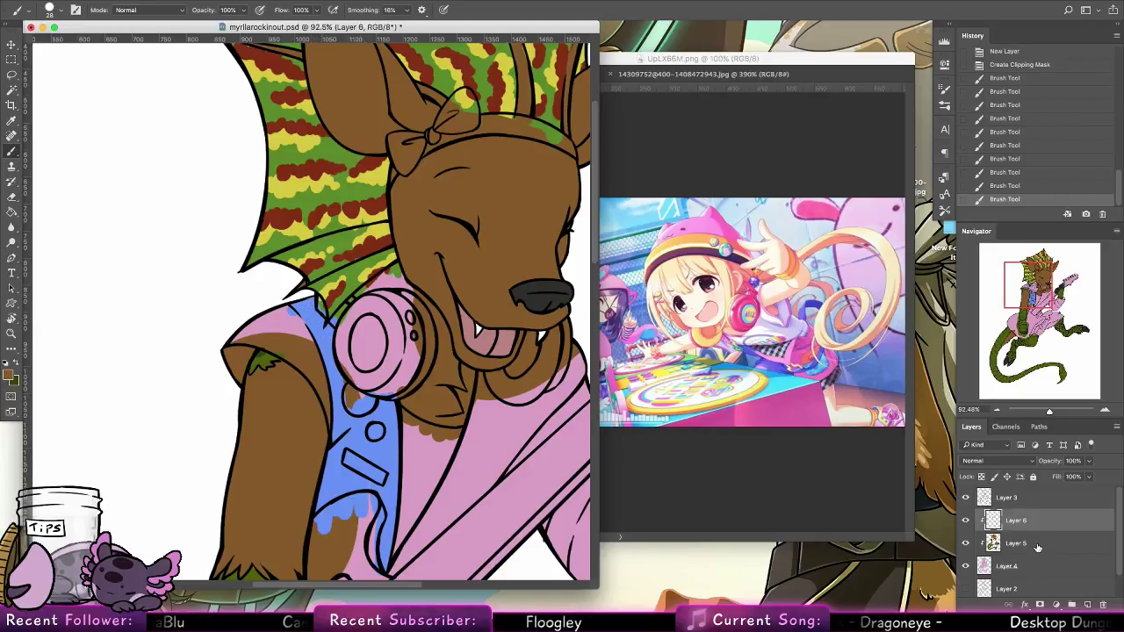
pyautogui.hotkey('alt', '[')
pyautogui.moveTo(364, 297)
pyautogui.mouseDown()
pyautogui.moveTo(398, 266)
pyautogui.moveTo(390, 292)
pyautogui.moveTo(433, 269)
pyautogui.mouseUp()
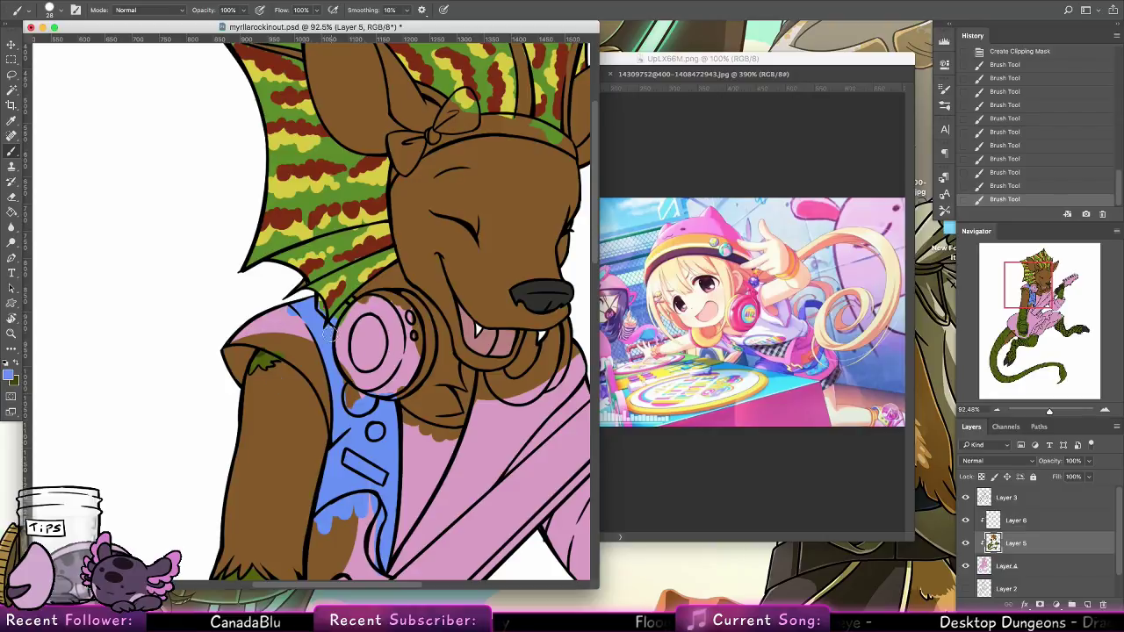
# Sample light purple from the purple-haired character's leggings and paint the short shoulder sleeve with it on Layer 6
pyautogui.hotkey('ctrl', 'Tab')
pyautogui.click(151, 387)
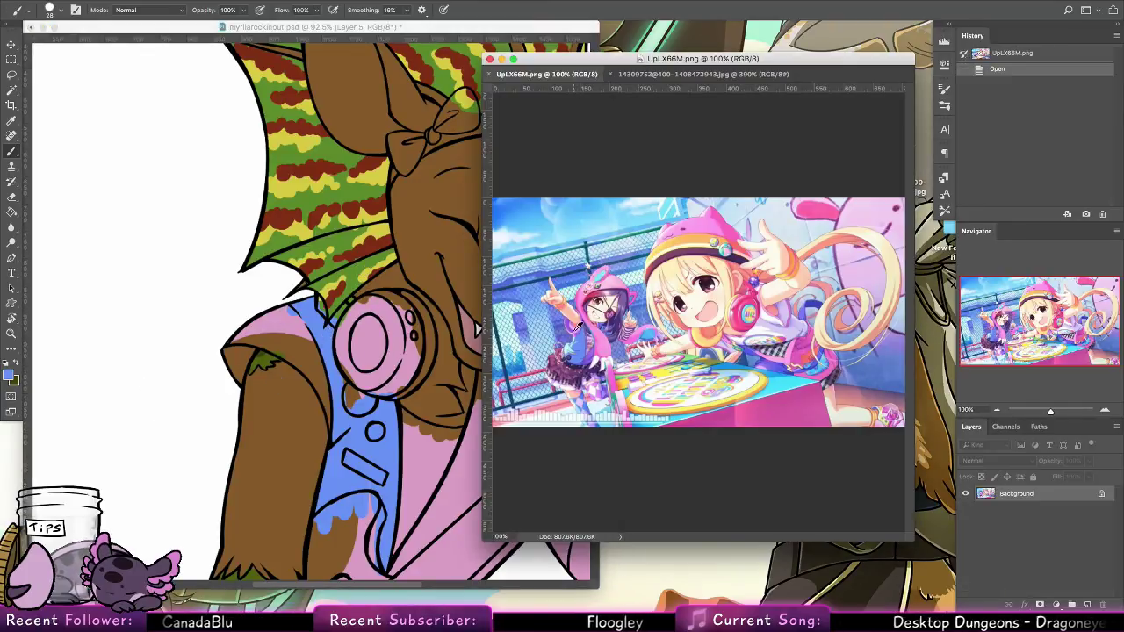
pyautogui.keyDown('alt'); pyautogui.click(598, 406); pyautogui.keyUp('alt')
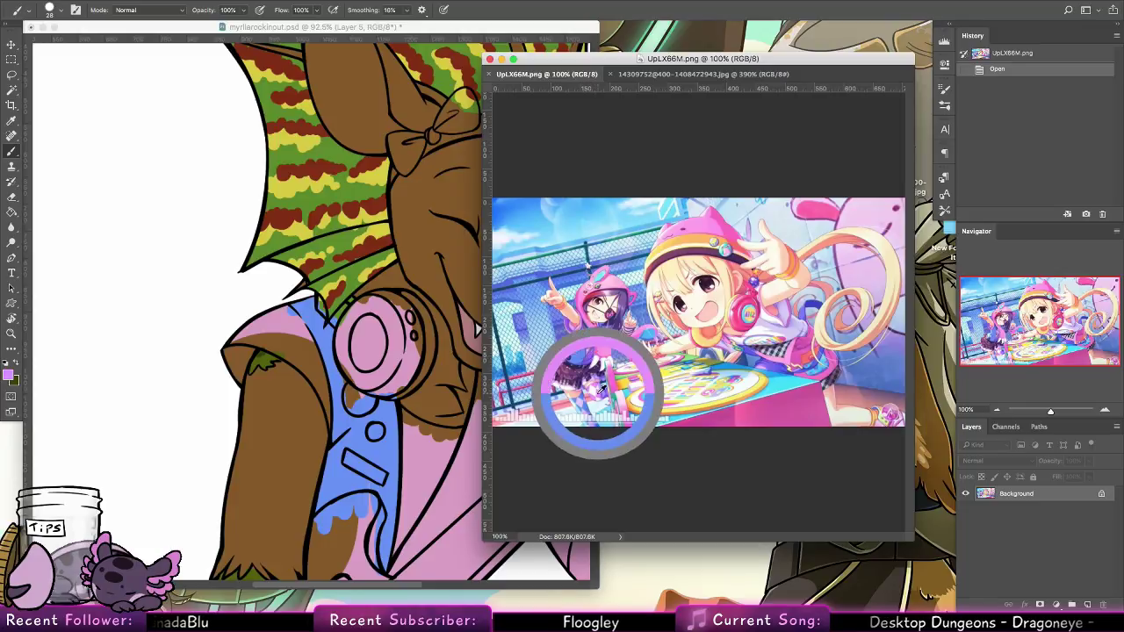
pyautogui.click(309, 323)
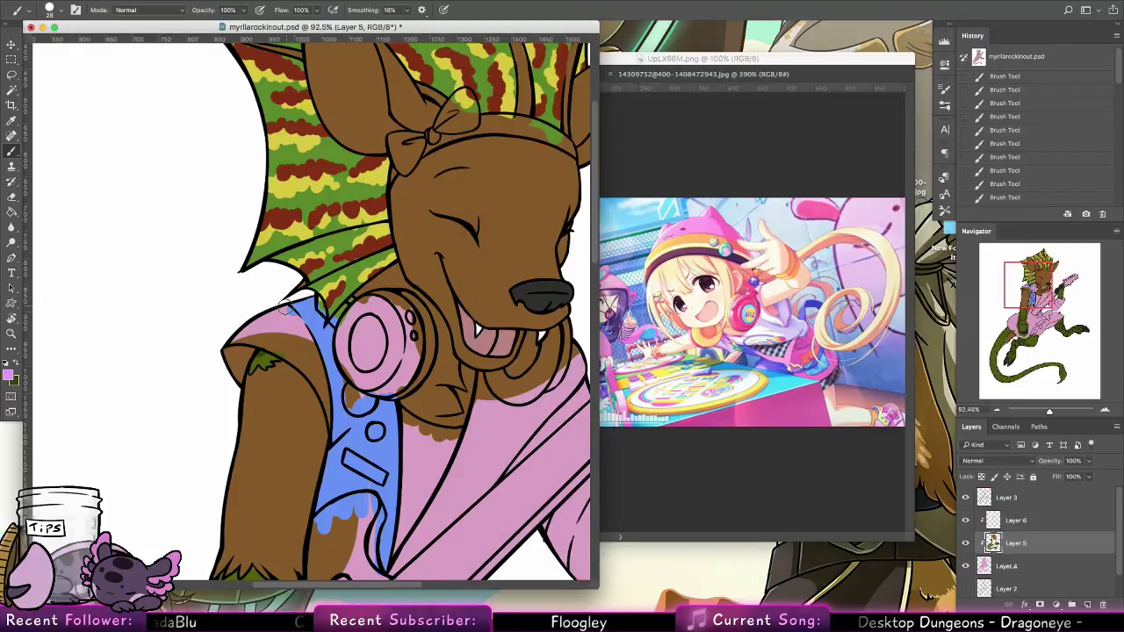
pyautogui.click(1017, 520)
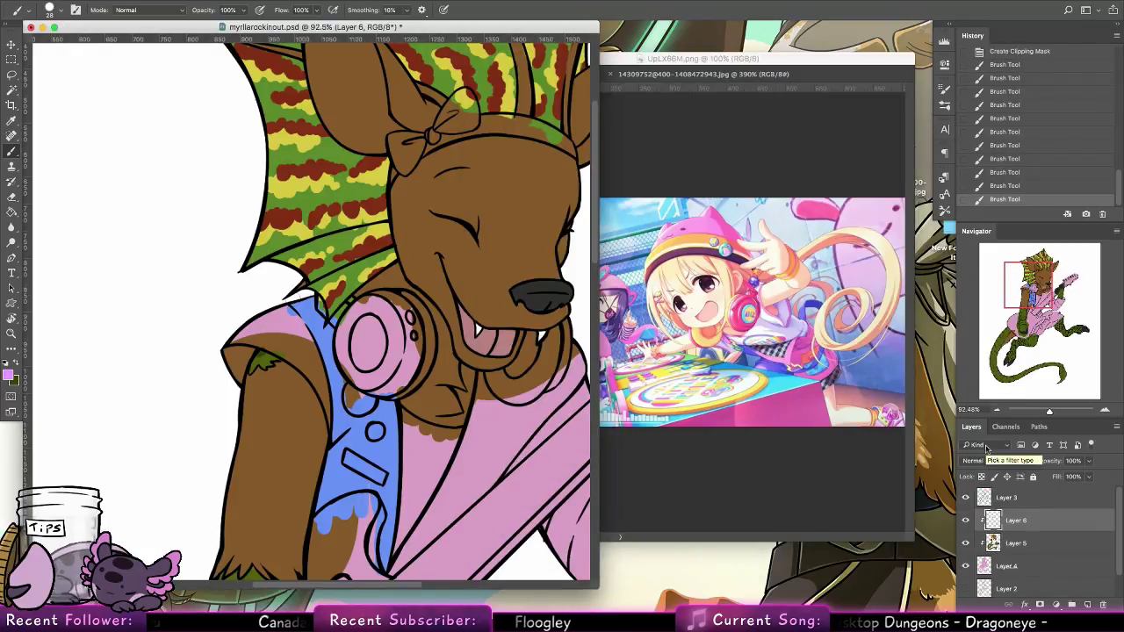
pyautogui.moveTo(243, 331)
pyautogui.mouseDown()
pyautogui.moveTo(238, 367)
pyautogui.moveTo(249, 346)
pyautogui.mouseUp()
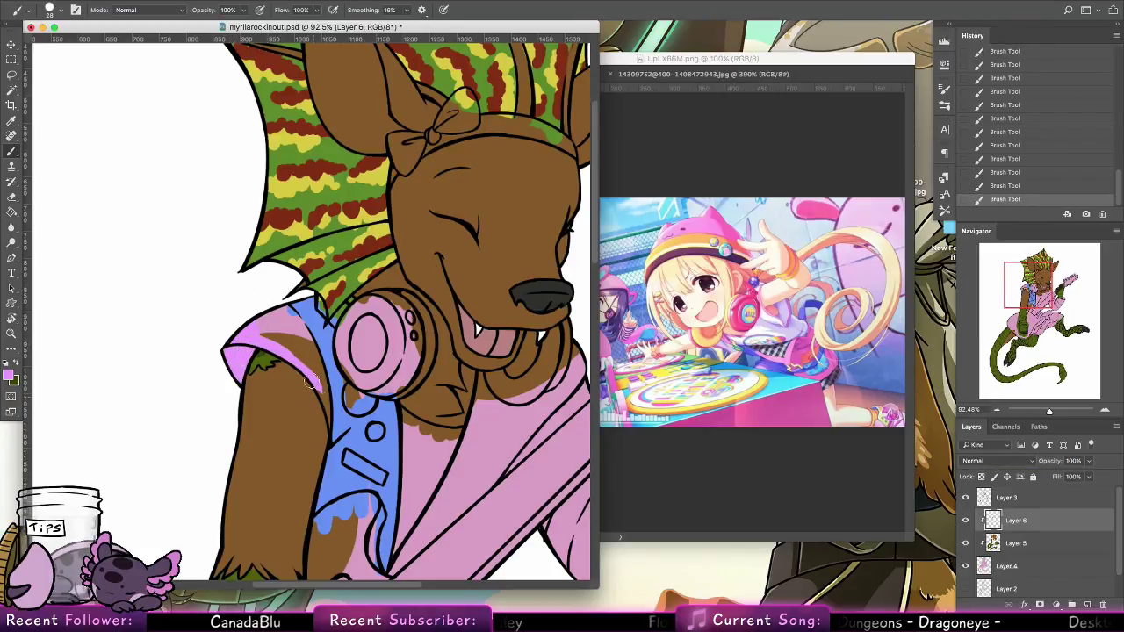
pyautogui.moveTo(325, 426)
pyautogui.mouseDown()
pyautogui.moveTo(305, 344)
pyautogui.moveTo(281, 305)
pyautogui.mouseUp()
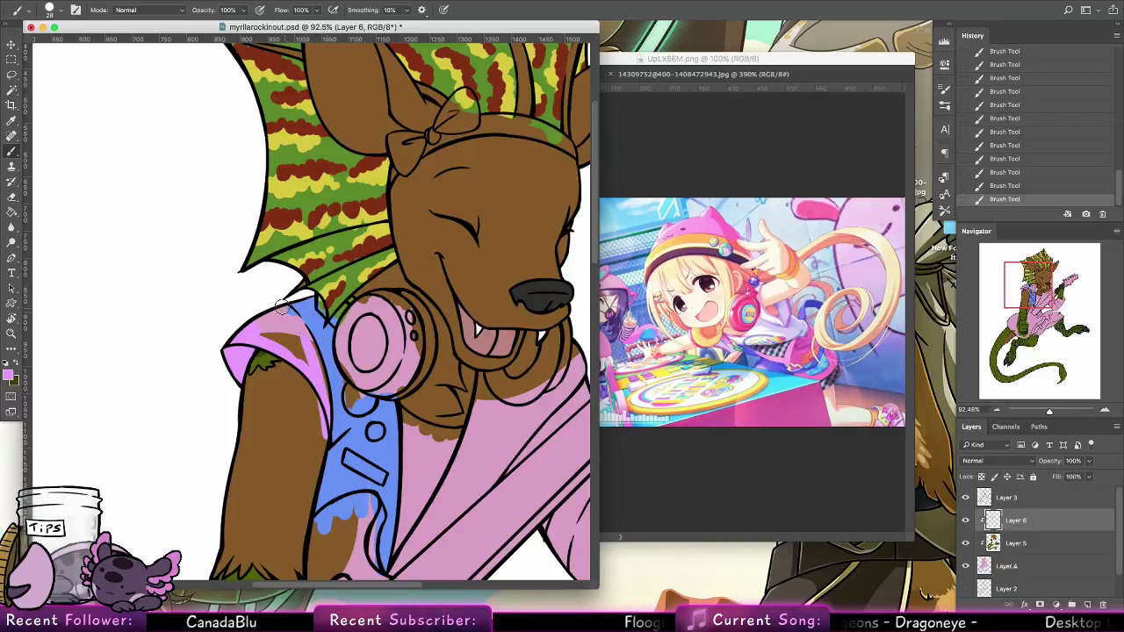
pyautogui.moveTo(305, 364); pyautogui.dragTo(286, 323)
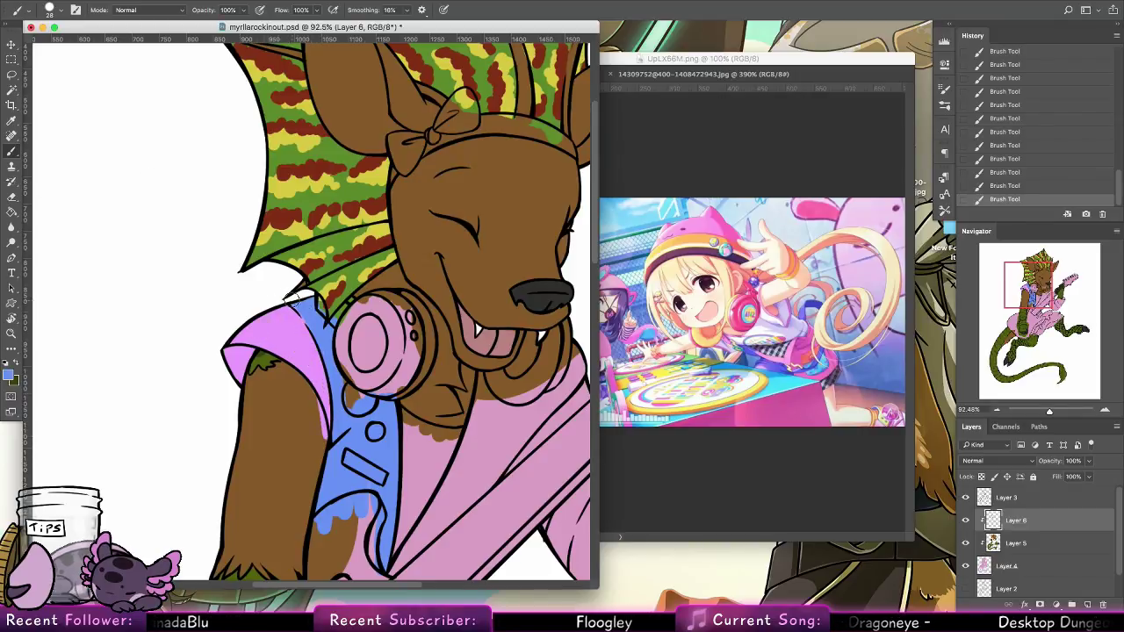
# Erase the stray color along the sleeve's lower edge and touch up the vest's armhole in blue
pyautogui.press('e')
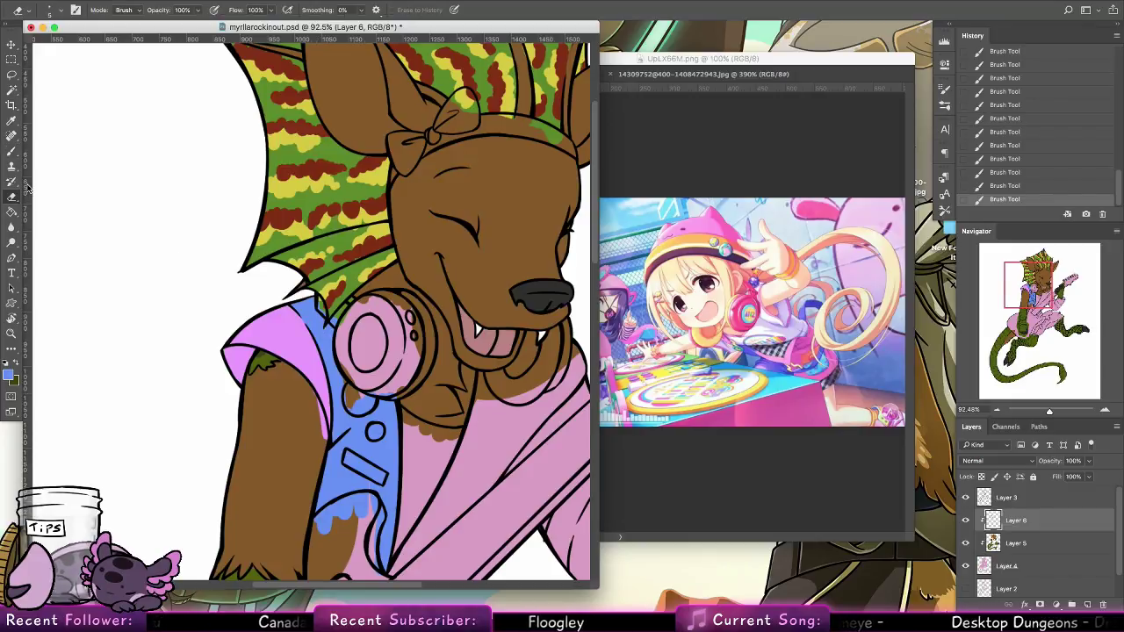
pyautogui.moveTo(318, 399); pyautogui.dragTo(326, 437)
pyautogui.click(12, 150)
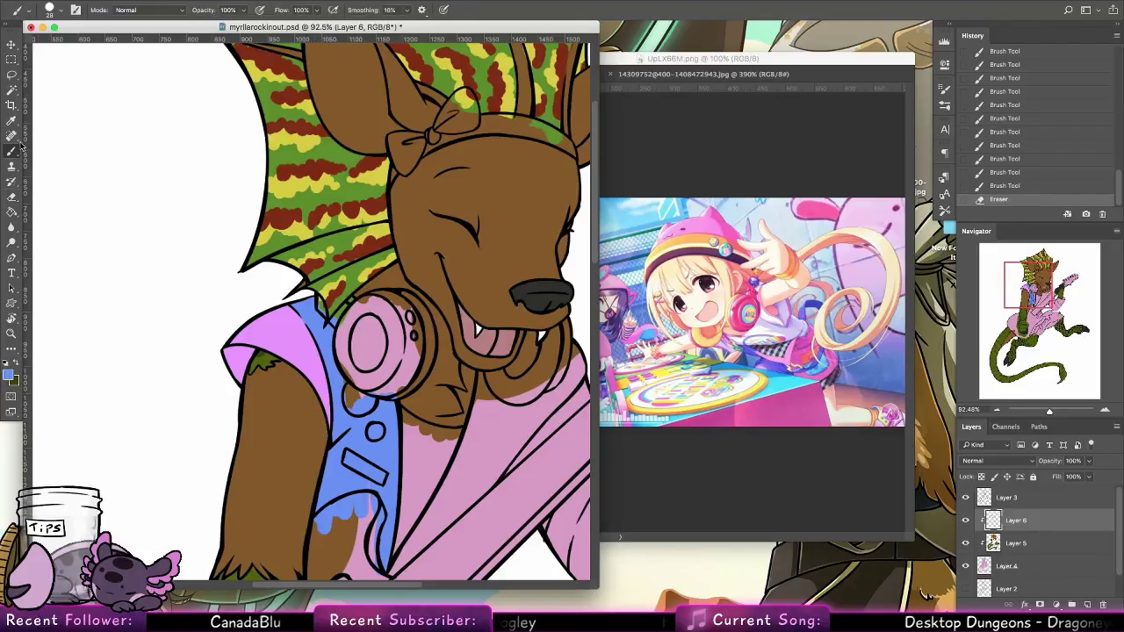
pyautogui.moveTo(323, 396)
pyautogui.mouseDown()
pyautogui.moveTo(341, 411)
pyautogui.moveTo(331, 446)
pyautogui.mouseUp()
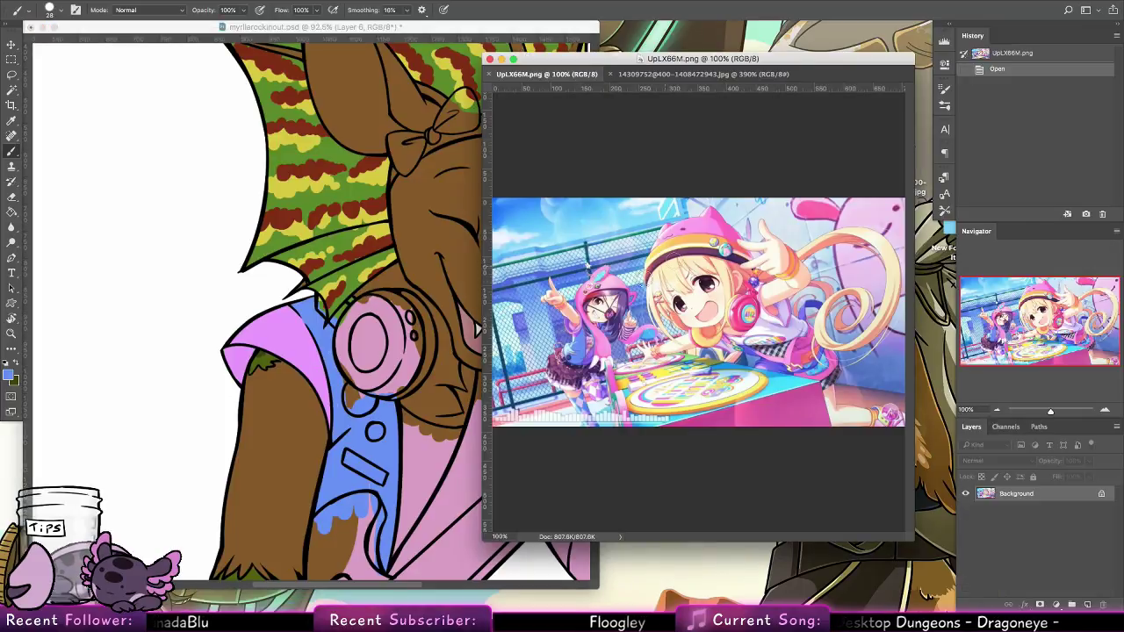
# Try filling the shoulder sleeve with a darker purple sampled from the purple-haired character's leggings
pyautogui.keyDown('alt'); pyautogui.click(600, 379); pyautogui.keyUp('alt')
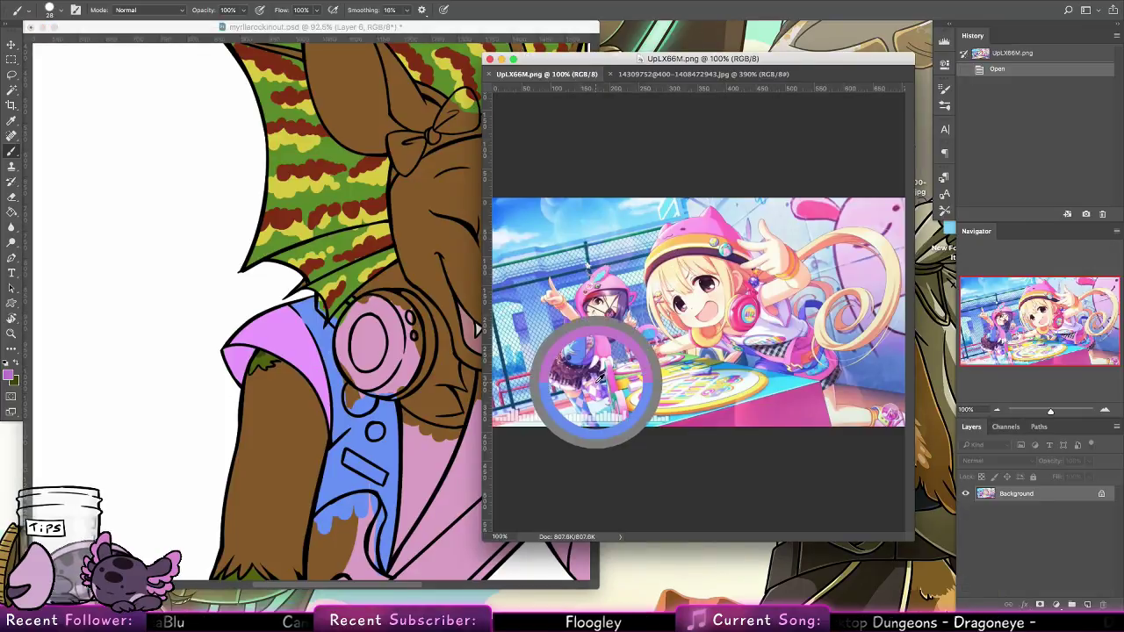
pyautogui.click(12, 213)
pyautogui.click(283, 327)
pyautogui.click(281, 339)
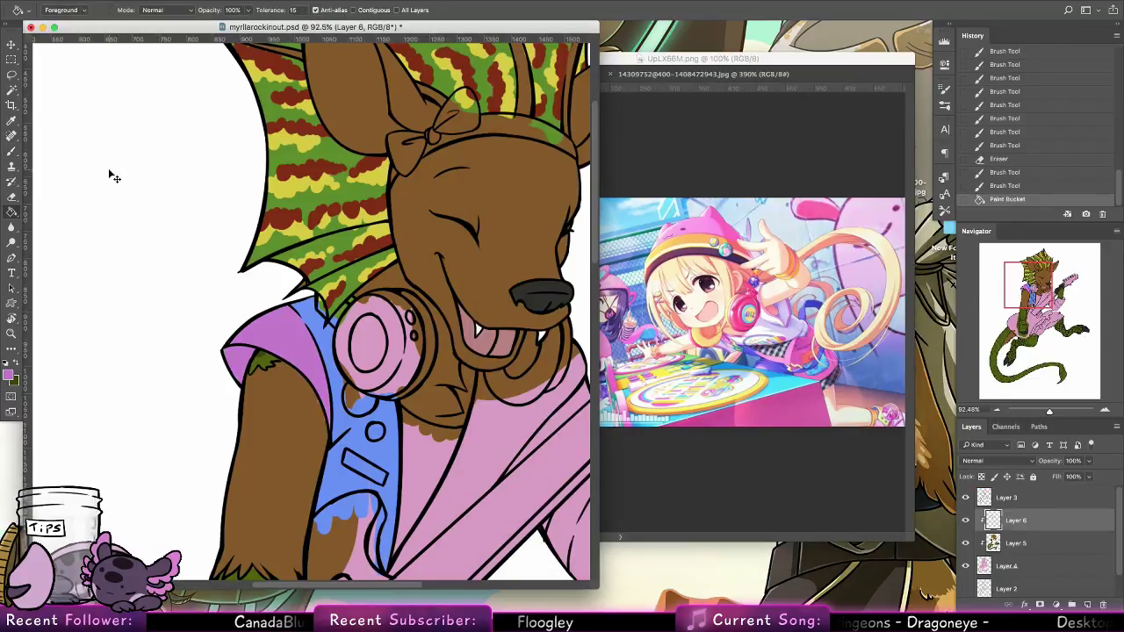
pyautogui.press('super+z')
# Set the foreground color to bright magenta #ef5dff and fill the shoulder sleeve with it
pyautogui.press('i')
pyautogui.click(10, 376)
pyautogui.click(457, 262)
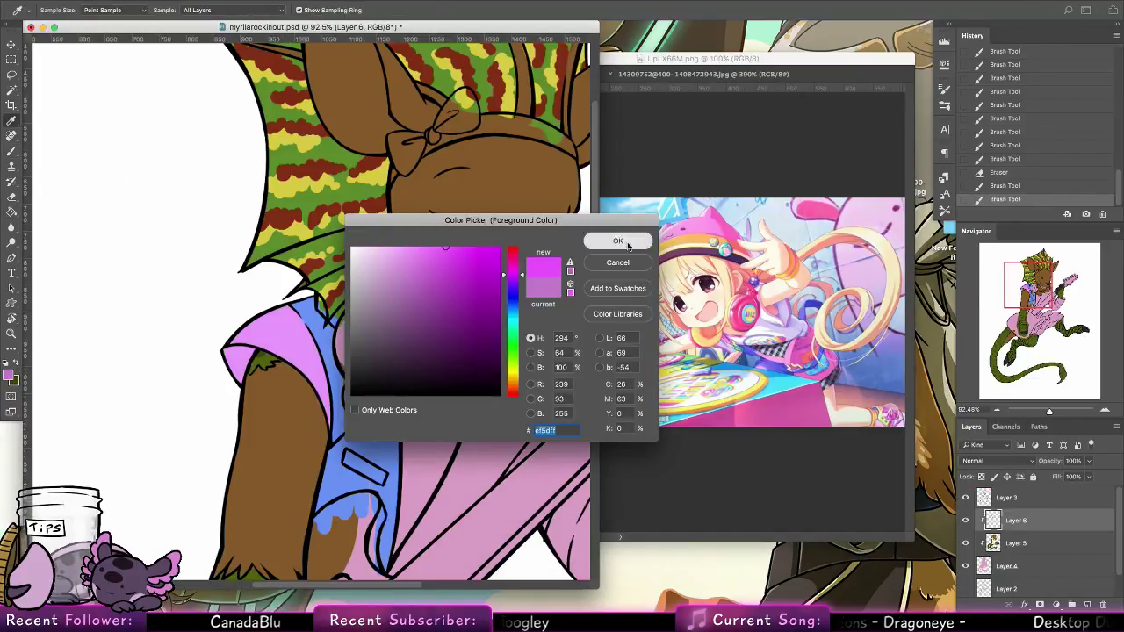
pyautogui.click(627, 243)
pyautogui.click(324, 392)
# Shift the foreground color's hue slightly toward violet and refill the shoulder sleeve
pyautogui.press('i')
pyautogui.click(9, 375)
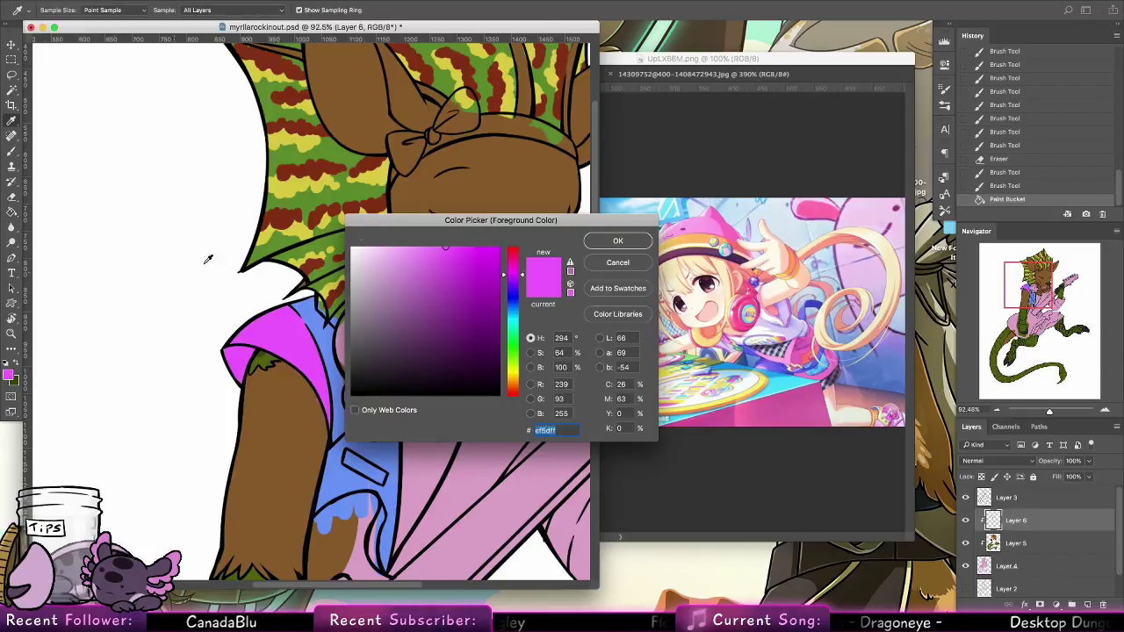
pyautogui.click(515, 280)
pyautogui.click(618, 241)
pyautogui.click(307, 346)
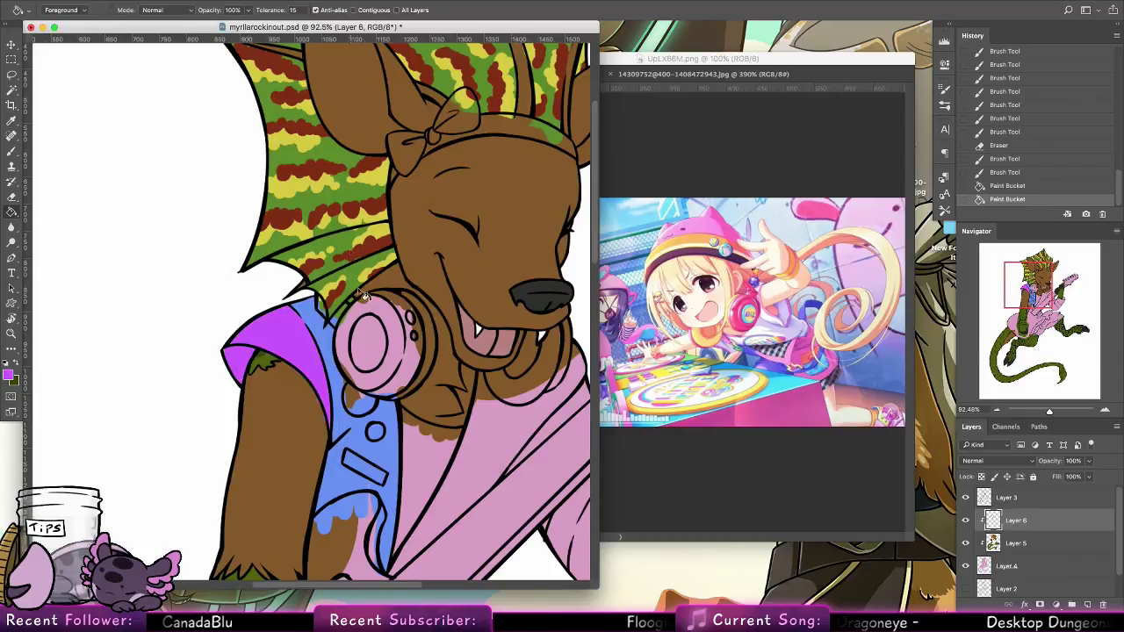
# Erase the stray purple along the lower edge of the shoulder sleeve
pyautogui.press('e')
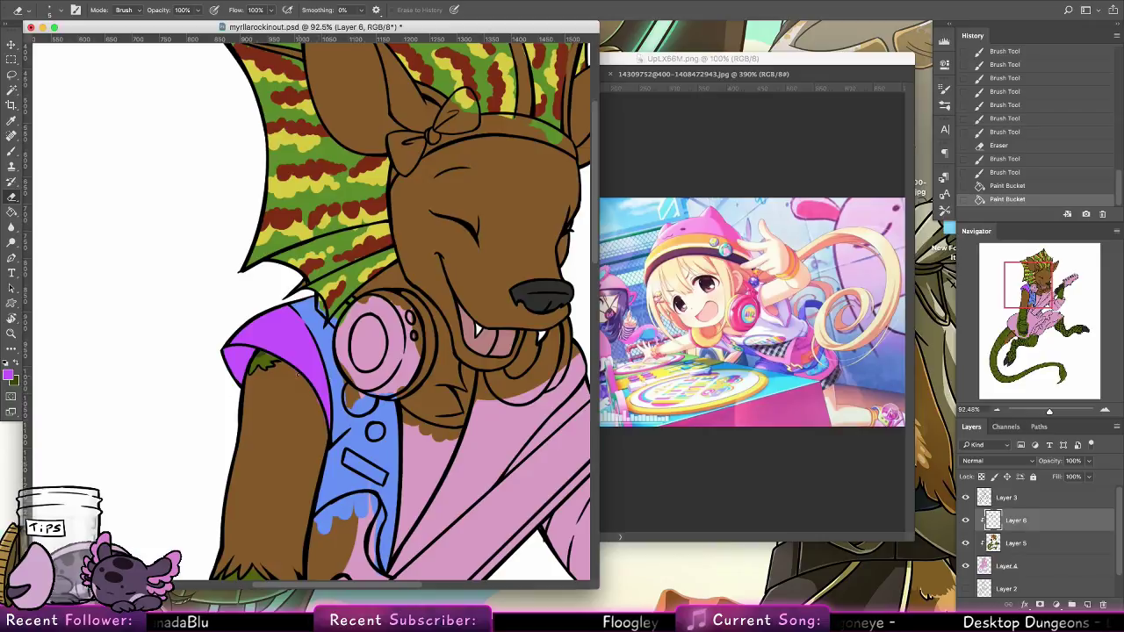
pyautogui.moveTo(321, 411); pyautogui.dragTo(315, 399)
pyautogui.moveTo(274, 357); pyautogui.dragTo(269, 361)
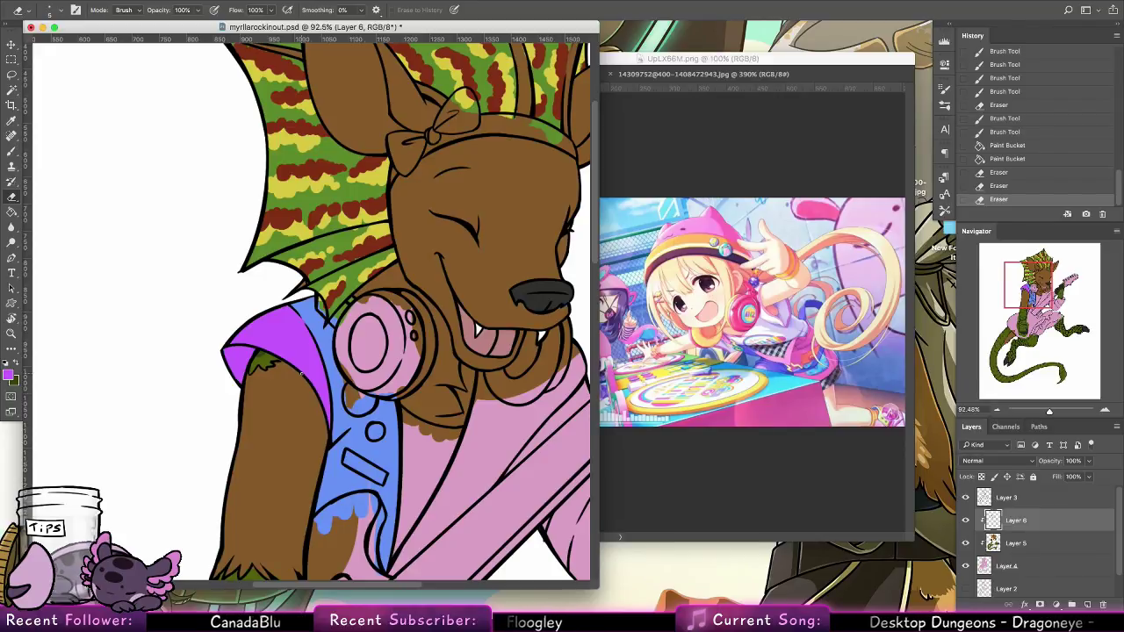
# Touch up the vest in its own blue, then paint the chest area inside it white sampled from the reference girl's top
pyautogui.moveTo(464, 410); pyautogui.dragTo(367, 399)
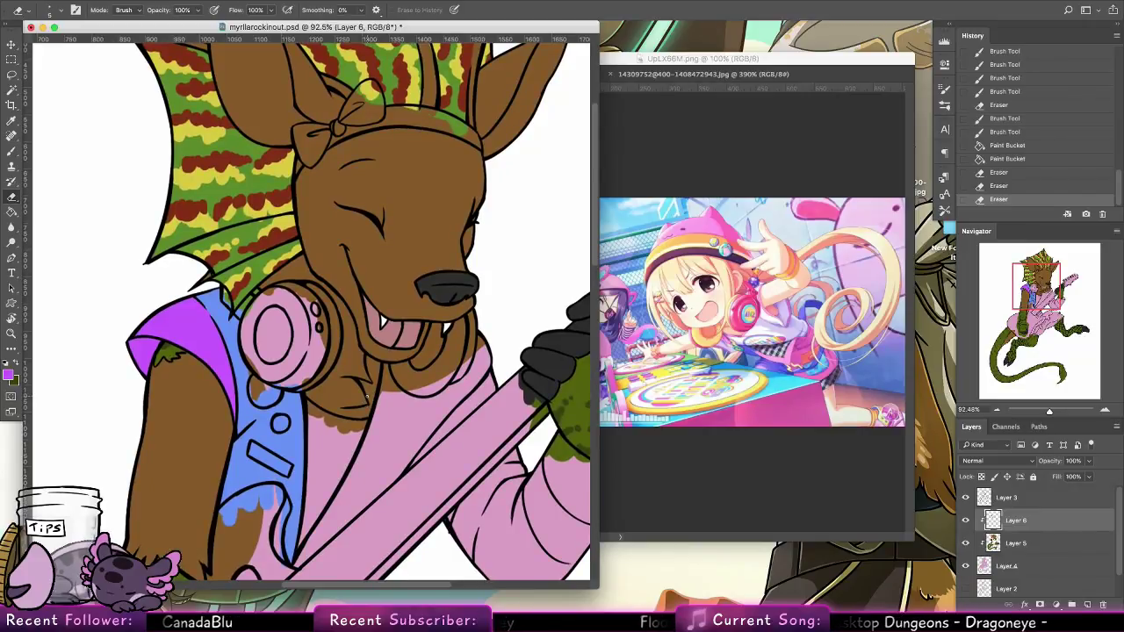
pyautogui.click(10, 152)
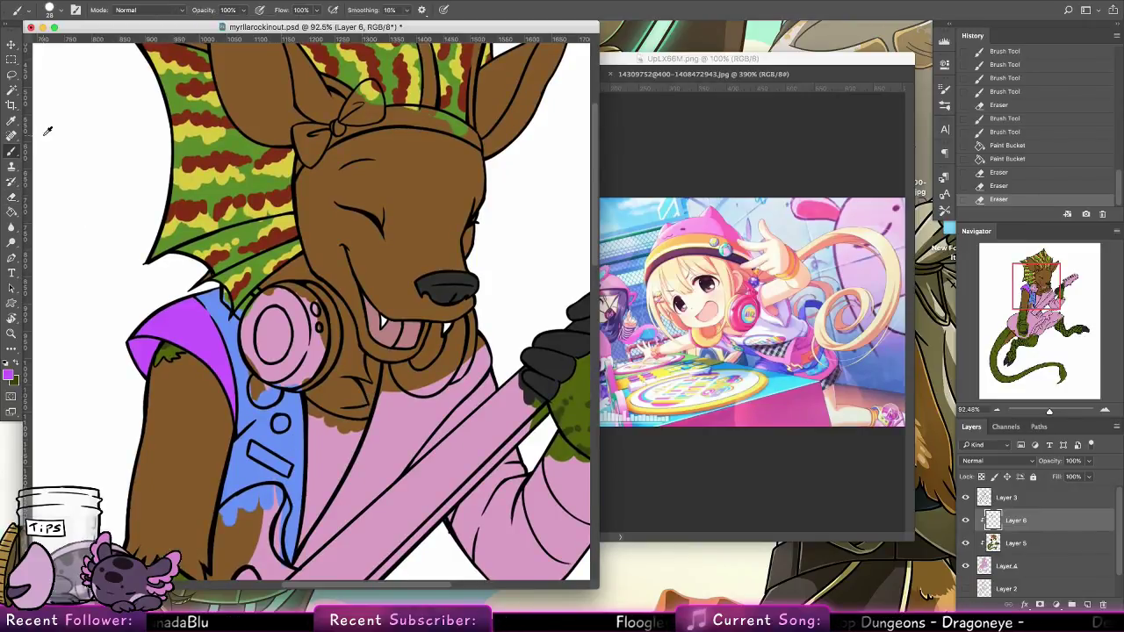
pyautogui.keyDown('alt'); pyautogui.click(290, 439); pyautogui.keyUp('alt')
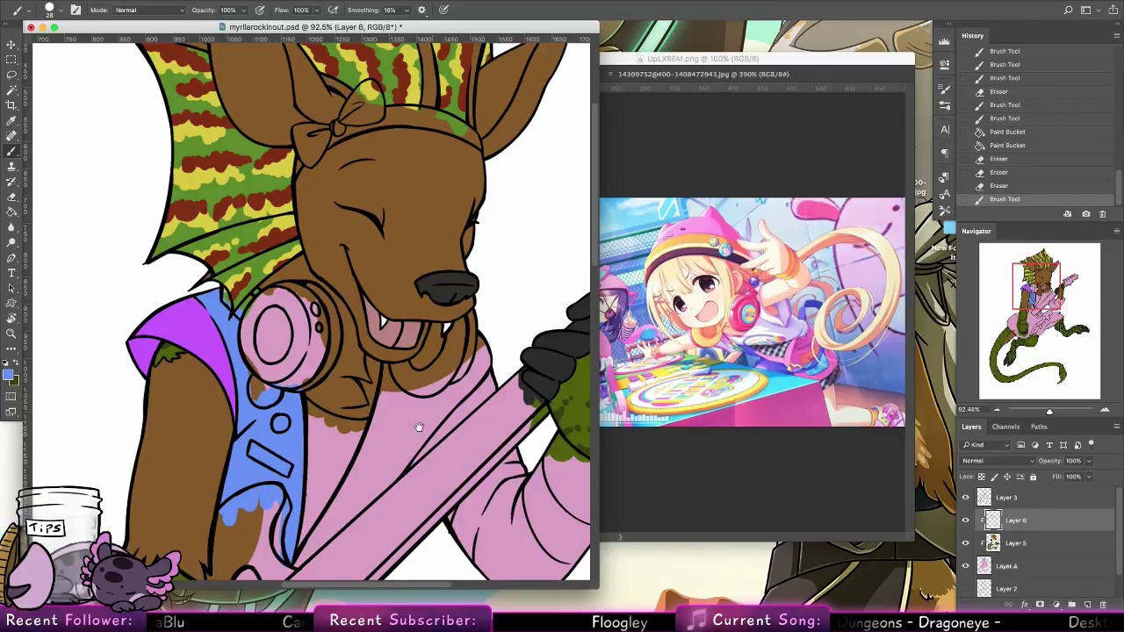
pyautogui.scroll(-3, 275, 460)
pyautogui.click(769, 323)
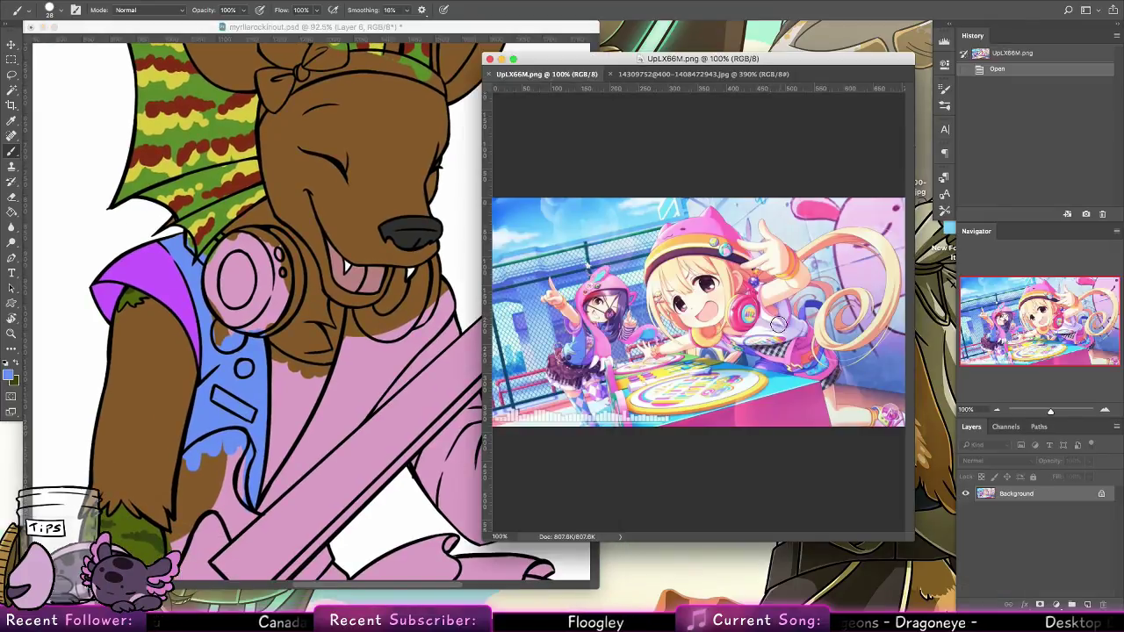
pyautogui.keyDown('alt'); pyautogui.click(768, 326); pyautogui.keyUp('alt')
pyautogui.click(287, 365)
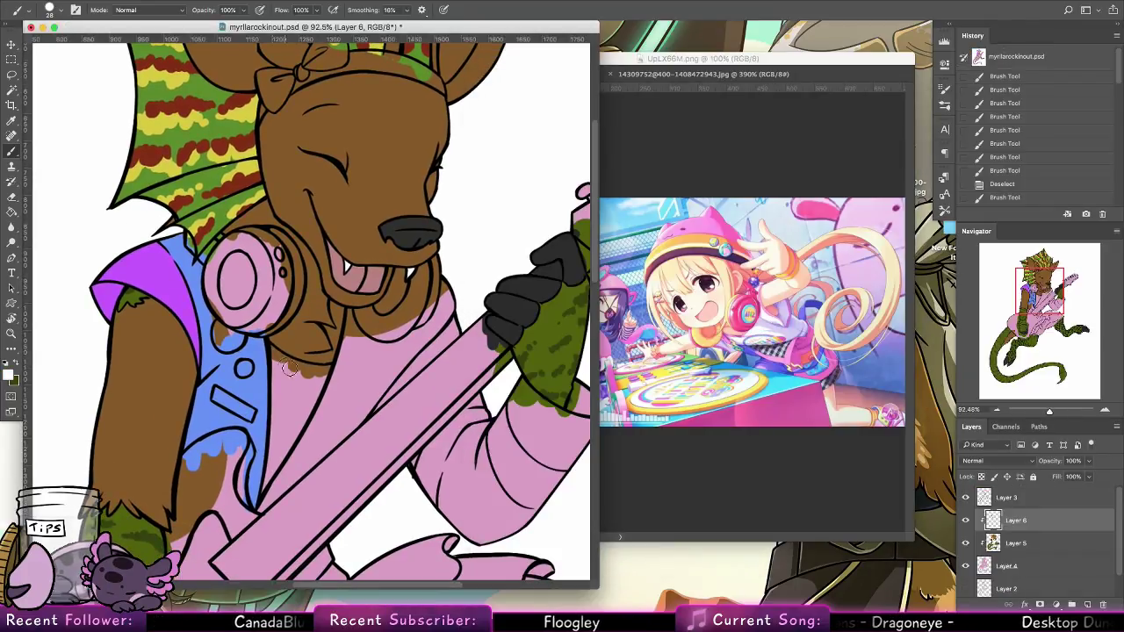
pyautogui.moveTo(309, 372)
pyautogui.mouseDown()
pyautogui.moveTo(337, 372)
pyautogui.moveTo(319, 378)
pyautogui.moveTo(269, 490)
pyautogui.moveTo(283, 424)
pyautogui.moveTo(276, 352)
pyautogui.moveTo(268, 481)
pyautogui.moveTo(287, 363)
pyautogui.moveTo(295, 435)
pyautogui.moveTo(293, 413)
pyautogui.mouseUp()
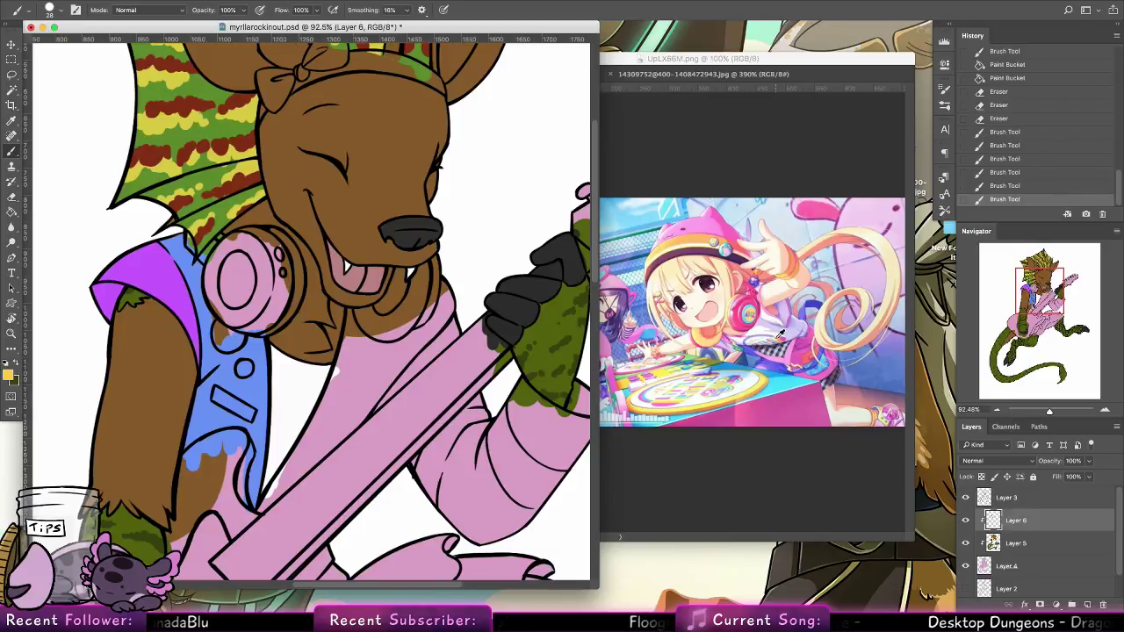
# Paint the vest's upper round badge orange-yellow, the smaller round badge pink and the rectangular patch white
pyautogui.moveTo(227, 331)
pyautogui.mouseDown()
pyautogui.moveTo(229, 358)
pyautogui.moveTo(231, 330)
pyautogui.moveTo(254, 330)
pyautogui.moveTo(227, 337)
pyautogui.moveTo(222, 325)
pyautogui.moveTo(226, 341)
pyautogui.moveTo(427, 233)
pyautogui.moveTo(248, 372)
pyautogui.mouseUp()
pyautogui.keyDown('alt'); pyautogui.click(709, 226); pyautogui.keyUp('alt')
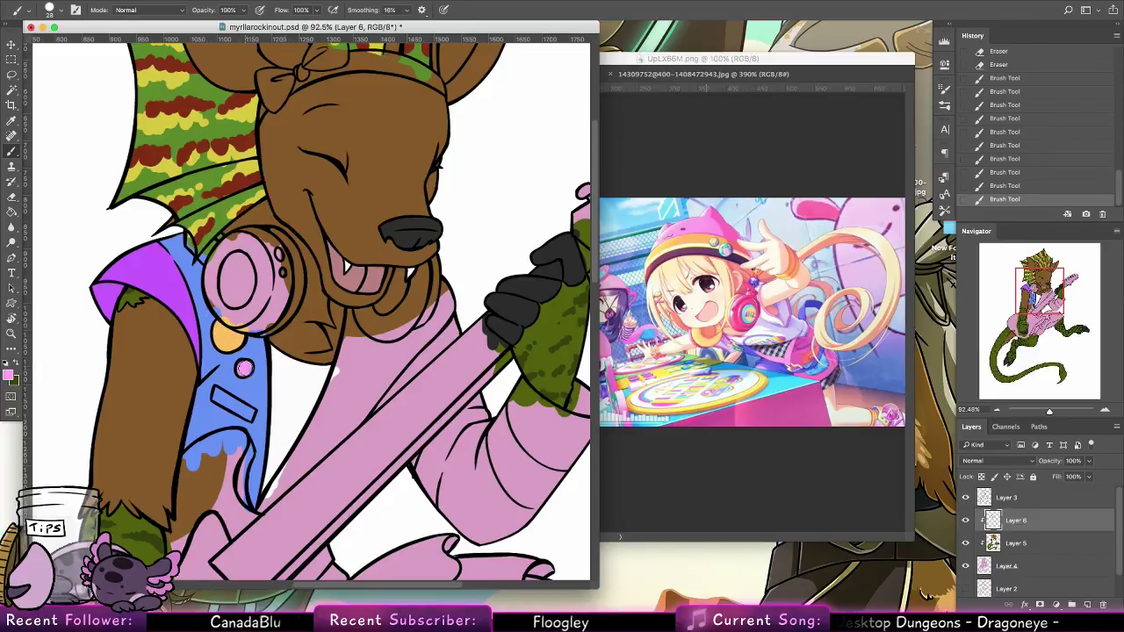
pyautogui.keyDown('alt'); pyautogui.click(746, 298); pyautogui.keyUp('alt')
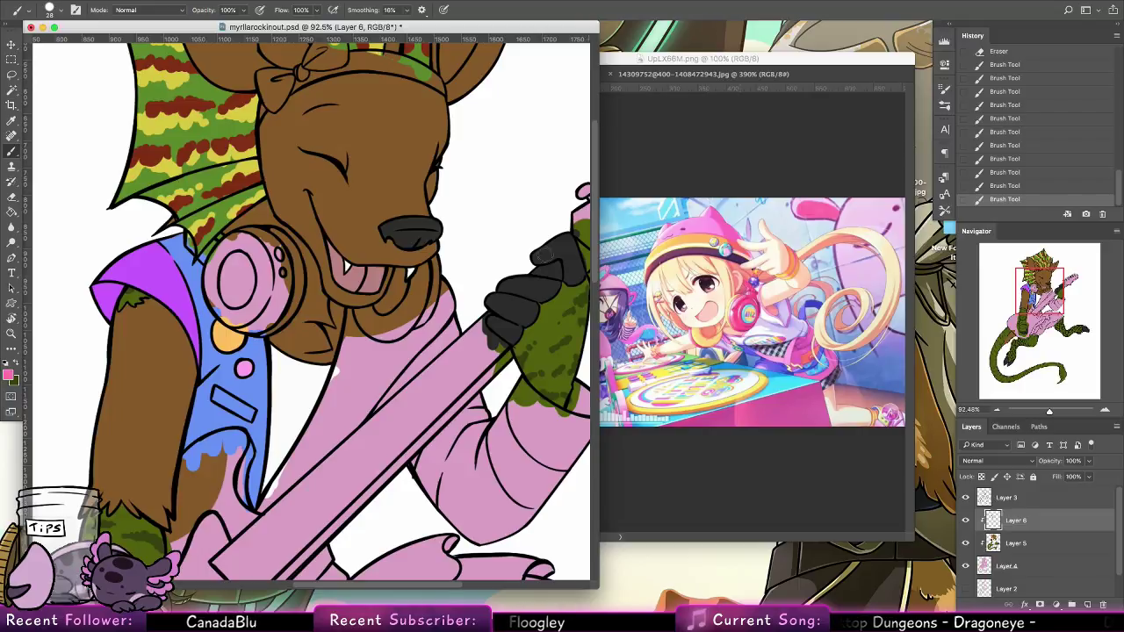
pyautogui.moveTo(243, 367); pyautogui.dragTo(247, 369)
pyautogui.press('x')
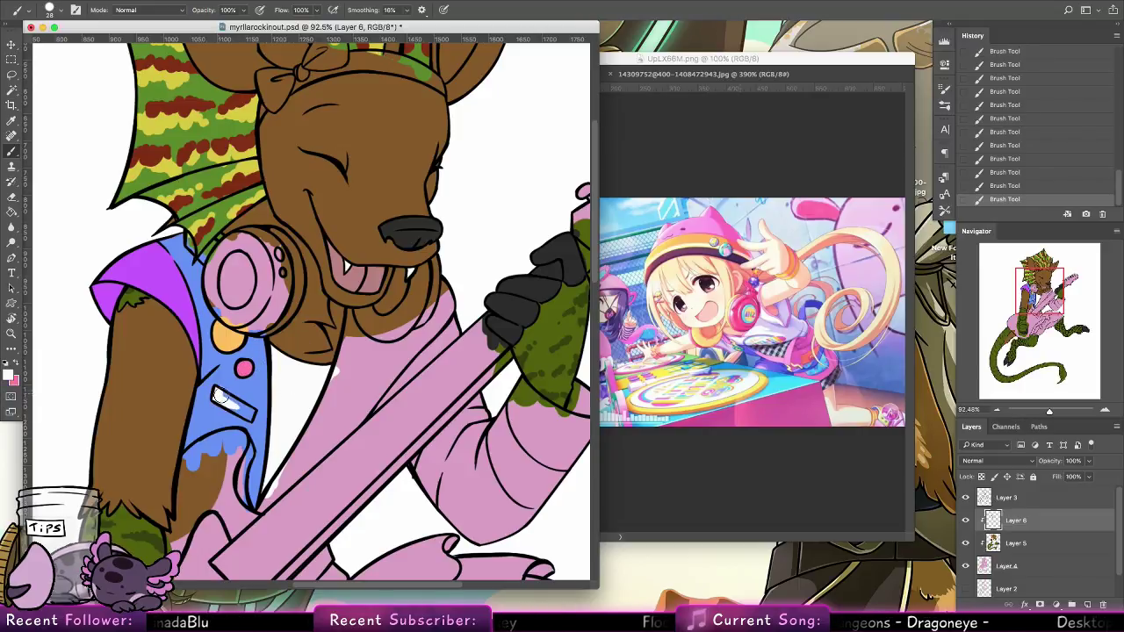
pyautogui.moveTo(222, 397); pyautogui.dragTo(237, 405)
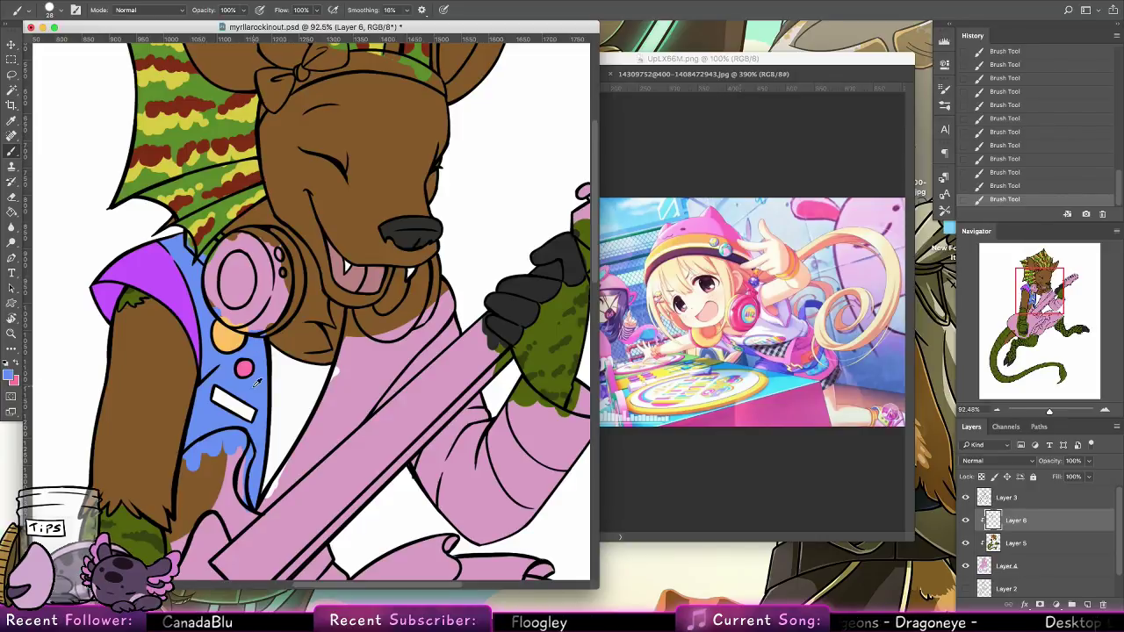
# Paint the vest's other front panel and collar, next to the guitar neck, in the vest's blue
pyautogui.keyDown('alt'); pyautogui.click(194, 281); pyautogui.keyUp('alt')
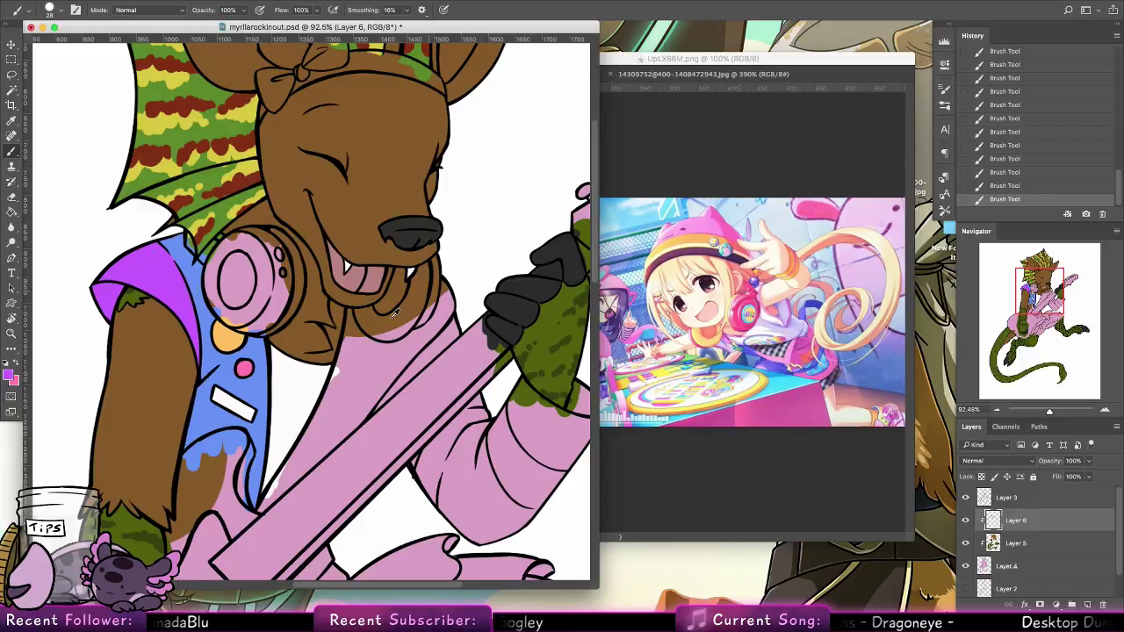
pyautogui.moveTo(262, 511); pyautogui.dragTo(340, 386)
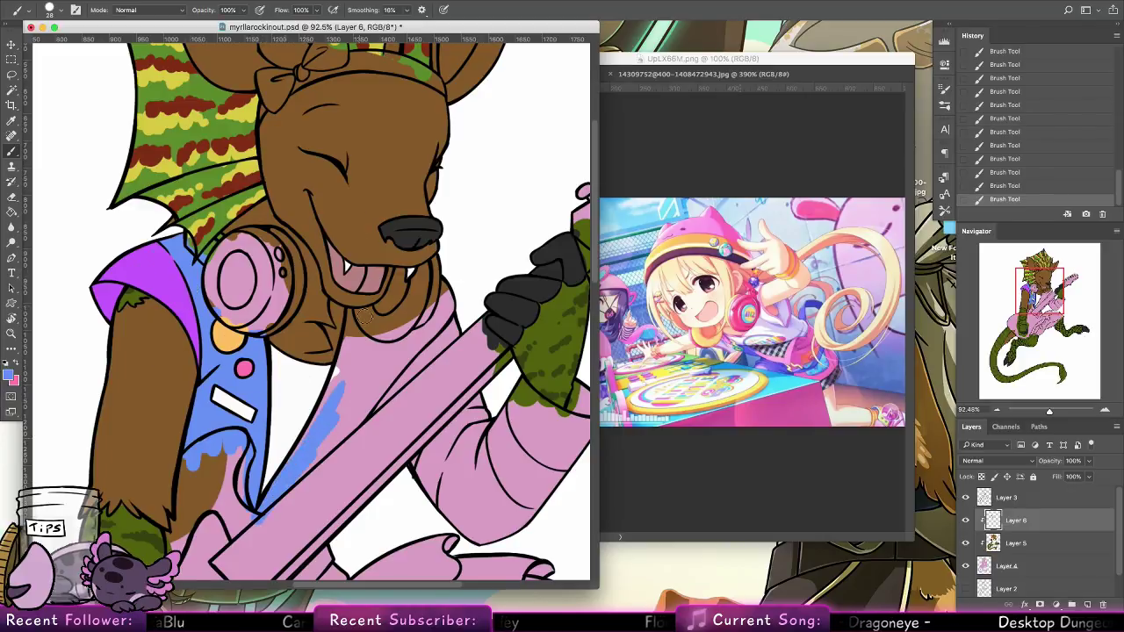
pyautogui.moveTo(352, 311)
pyautogui.mouseDown()
pyautogui.moveTo(338, 377)
pyautogui.moveTo(308, 438)
pyautogui.mouseUp()
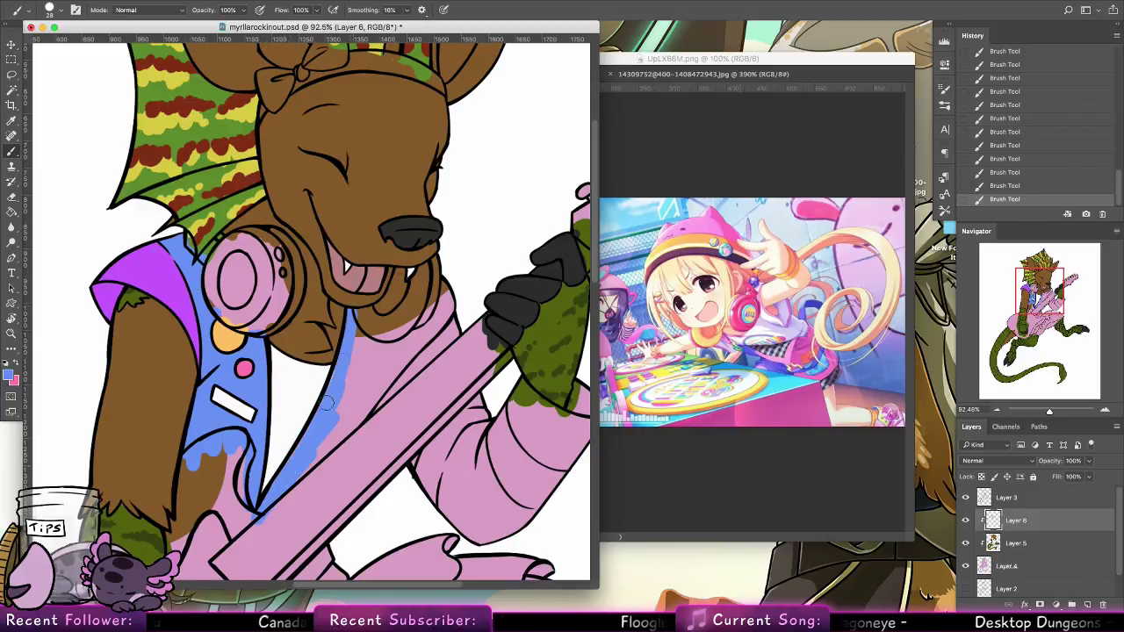
pyautogui.moveTo(288, 497)
pyautogui.mouseDown()
pyautogui.moveTo(455, 297)
pyautogui.moveTo(343, 413)
pyautogui.moveTo(360, 342)
pyautogui.moveTo(371, 360)
pyautogui.mouseUp()
pyautogui.keyDown('alt'); pyautogui.click(245, 368); pyautogui.keyUp('alt')
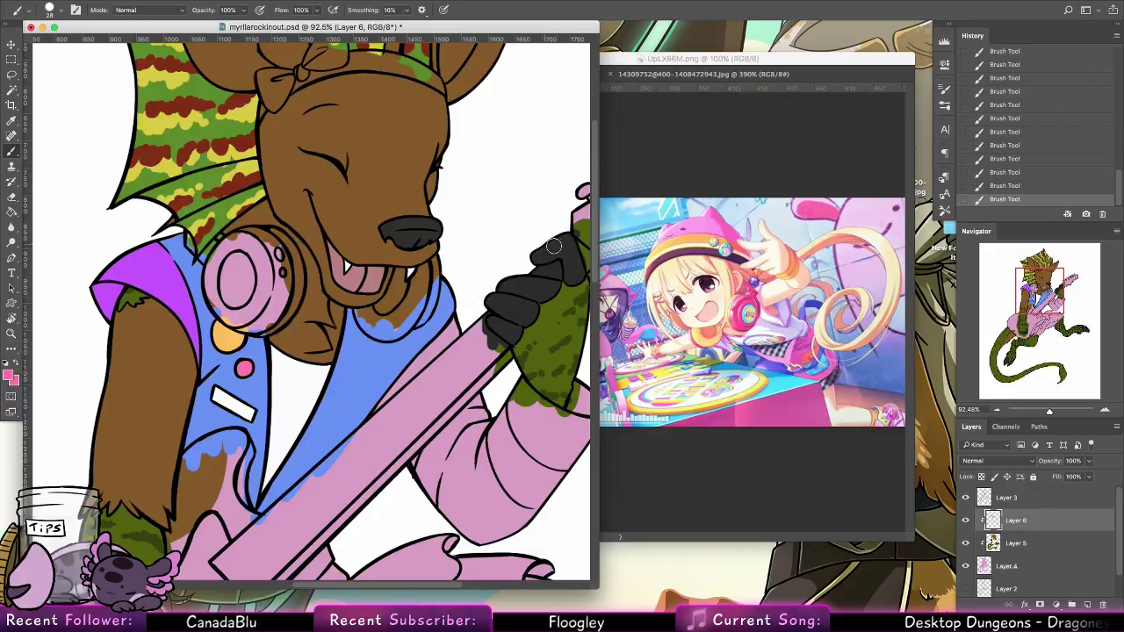
pyautogui.keyDown('alt'); pyautogui.click(391, 368); pyautogui.keyUp('alt')
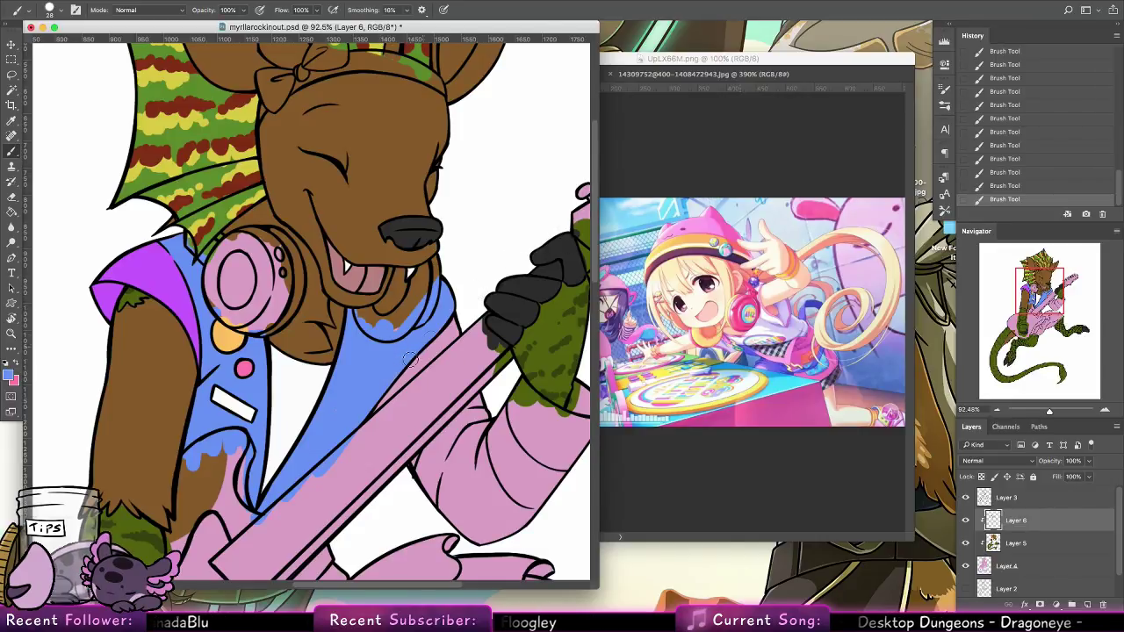
pyautogui.moveTo(250, 494); pyautogui.dragTo(467, 200)
pyautogui.moveTo(524, 286); pyautogui.dragTo(345, 383)
pyautogui.moveTo(327, 397)
pyautogui.mouseDown()
pyautogui.moveTo(381, 341)
pyautogui.moveTo(330, 388)
pyautogui.moveTo(334, 399)
pyautogui.moveTo(399, 372)
pyautogui.mouseUp()
pyautogui.moveTo(463, 184); pyautogui.dragTo(356, 412)
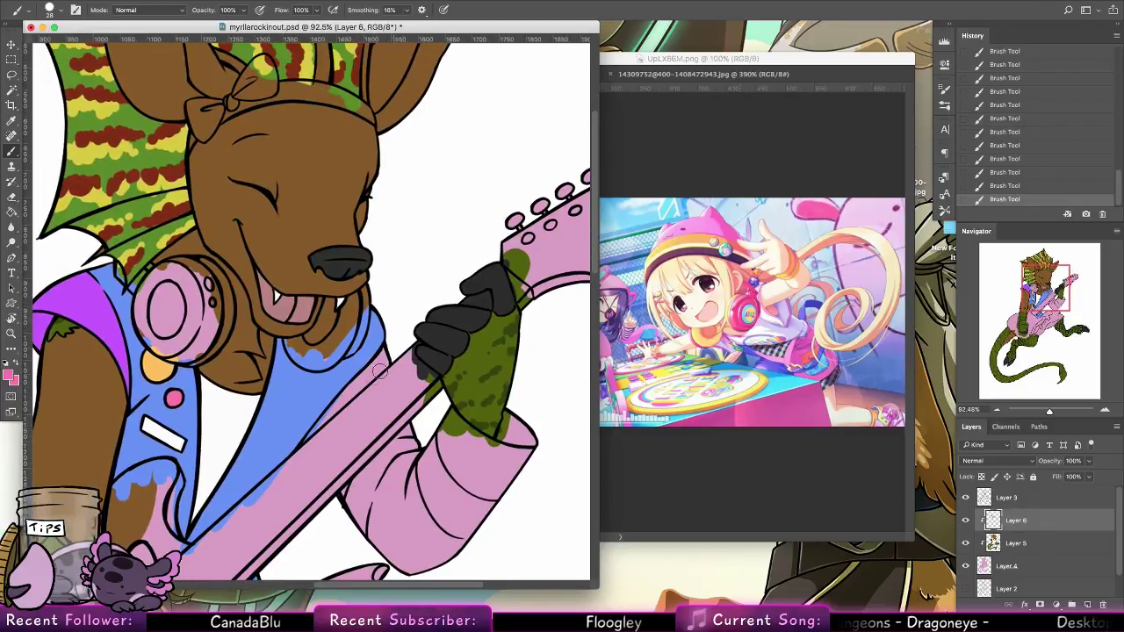
# Try painting the sleeve on the guitar-holding arm in the round badge's pink
pyautogui.moveTo(386, 367); pyautogui.dragTo(313, 451)
pyautogui.moveTo(350, 393)
pyautogui.mouseDown()
pyautogui.moveTo(297, 462)
pyautogui.moveTo(388, 342)
pyautogui.mouseUp()
pyautogui.keyDown('alt'); pyautogui.click(351, 373); pyautogui.keyUp('alt')
pyautogui.keyDown('alt'); pyautogui.click(379, 367); pyautogui.keyUp('alt')
pyautogui.moveTo(417, 499)
pyautogui.mouseDown()
pyautogui.moveTo(415, 436)
pyautogui.moveTo(360, 511)
pyautogui.moveTo(353, 491)
pyautogui.moveTo(373, 458)
pyautogui.moveTo(358, 493)
pyautogui.moveTo(406, 567)
pyautogui.moveTo(382, 485)
pyautogui.moveTo(395, 552)
pyautogui.moveTo(395, 486)
pyautogui.moveTo(450, 416)
pyautogui.mouseUp()
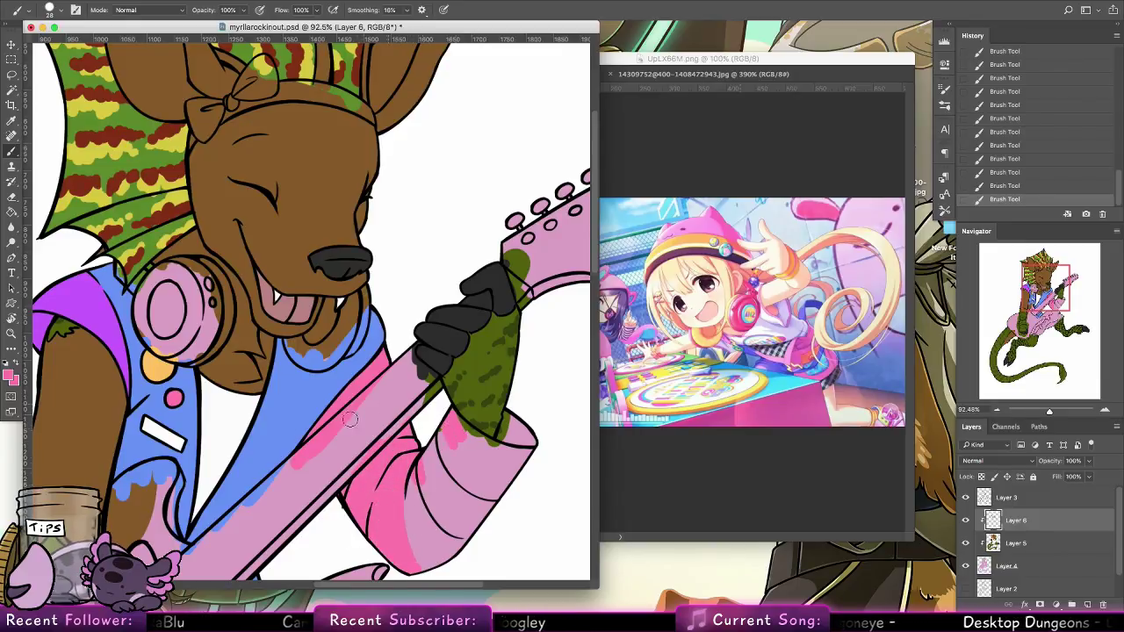
pyautogui.moveTo(392, 353)
pyautogui.mouseDown()
pyautogui.moveTo(309, 452)
pyautogui.moveTo(361, 389)
pyautogui.moveTo(332, 406)
pyautogui.mouseUp()
pyautogui.press('super+z')
# Sample the shoulder sleeve's purple and paint the other sleeve's shoulder section and the start of a purple stripe with it
pyautogui.keyDown('alt'); pyautogui.click(109, 335); pyautogui.keyUp('alt')
pyautogui.moveTo(381, 363); pyautogui.dragTo(385, 361)
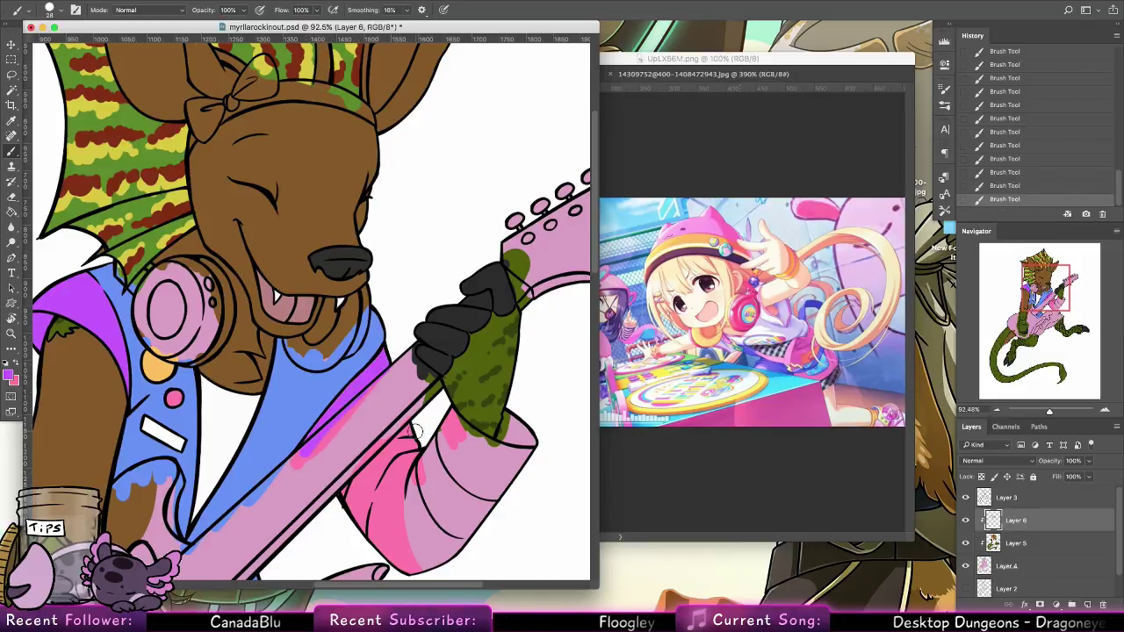
pyautogui.moveTo(417, 432); pyautogui.dragTo(392, 432)
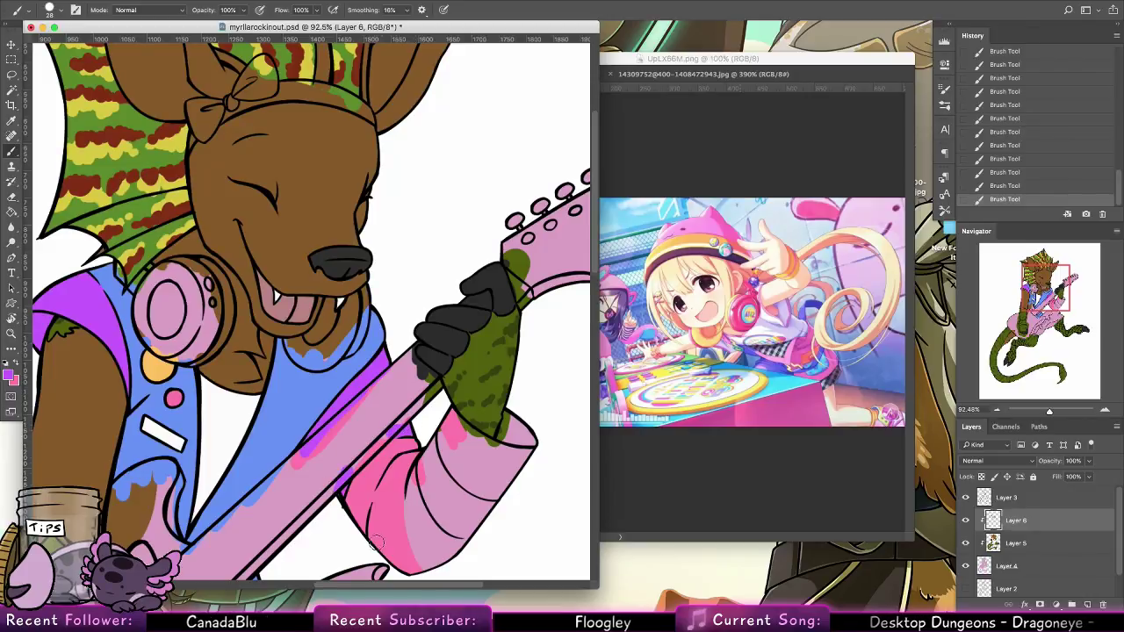
pyautogui.moveTo(391, 483)
pyautogui.mouseDown()
pyautogui.moveTo(378, 543)
pyautogui.moveTo(397, 469)
pyautogui.moveTo(416, 454)
pyautogui.moveTo(417, 517)
pyautogui.mouseUp()
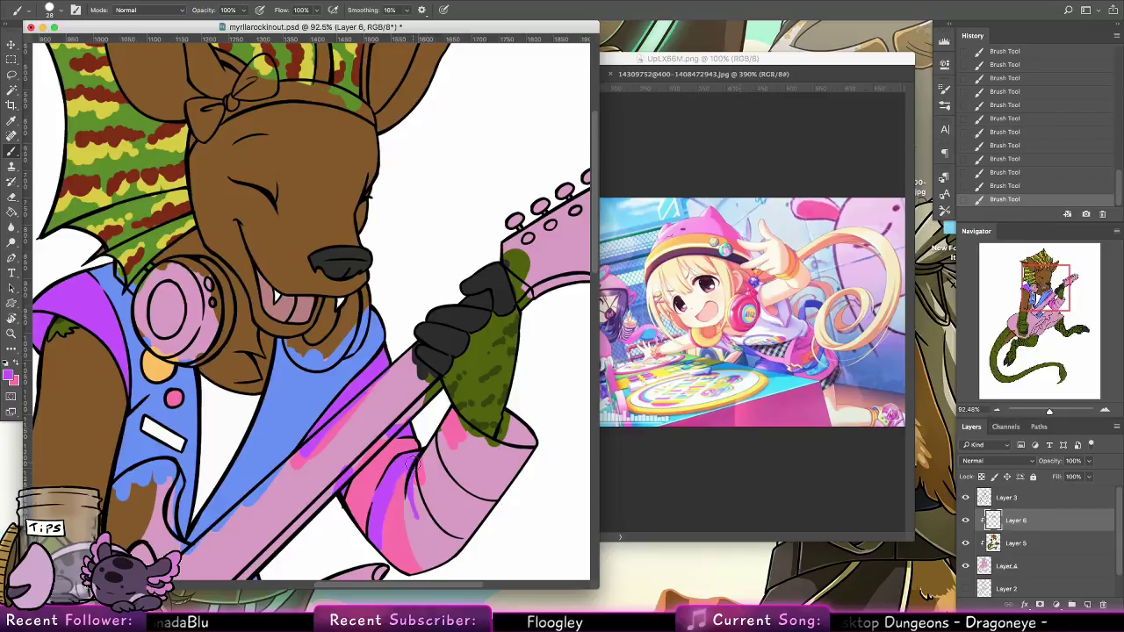
# Paint a curved purple band around the elbow of the guitar-holding arm's sleeve, undoing unwanted strokes
pyautogui.moveTo(413, 465); pyautogui.dragTo(446, 545)
pyautogui.press('super+z')
pyautogui.moveTo(411, 480); pyautogui.dragTo(451, 557)
pyautogui.moveTo(425, 504)
pyautogui.mouseDown()
pyautogui.moveTo(473, 549)
pyautogui.moveTo(437, 538)
pyautogui.mouseUp()
pyautogui.press('super+z')
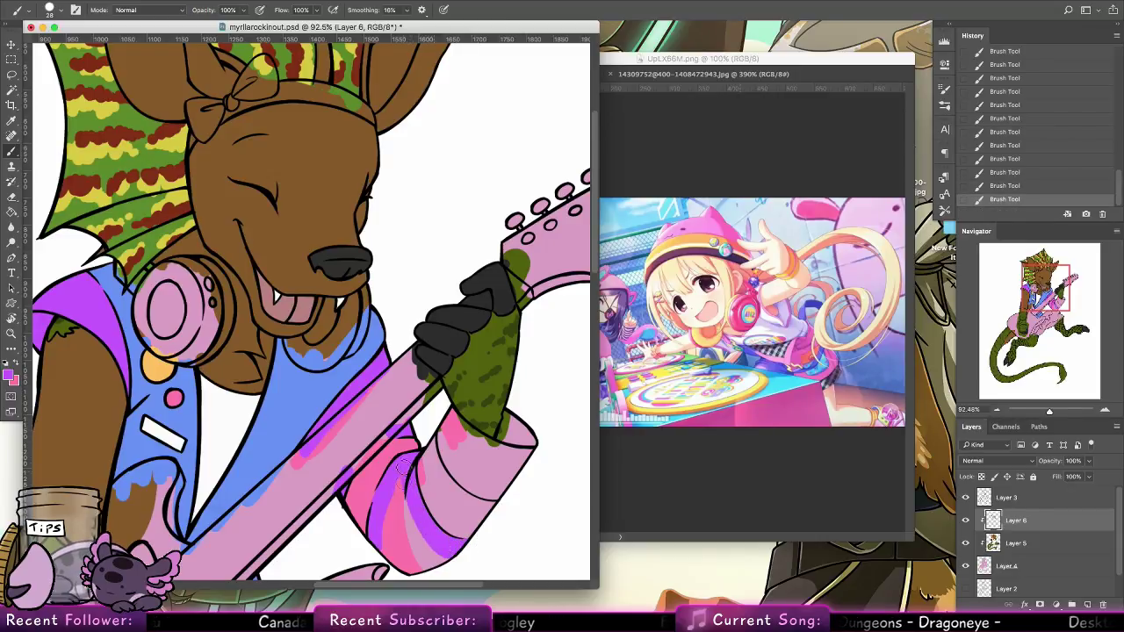
pyautogui.moveTo(402, 468)
pyautogui.mouseDown()
pyautogui.moveTo(451, 562)
pyautogui.moveTo(401, 490)
pyautogui.moveTo(414, 545)
pyautogui.moveTo(396, 529)
pyautogui.moveTo(405, 555)
pyautogui.moveTo(380, 527)
pyautogui.moveTo(400, 566)
pyautogui.moveTo(383, 516)
pyautogui.moveTo(384, 555)
pyautogui.moveTo(358, 340)
pyautogui.moveTo(358, 542)
pyautogui.moveTo(369, 469)
pyautogui.moveTo(360, 515)
pyautogui.moveTo(396, 439)
pyautogui.moveTo(363, 511)
pyautogui.moveTo(388, 453)
pyautogui.moveTo(367, 504)
pyautogui.moveTo(405, 446)
pyautogui.moveTo(370, 472)
pyautogui.moveTo(391, 448)
pyautogui.moveTo(421, 446)
pyautogui.moveTo(386, 476)
pyautogui.moveTo(399, 463)
pyautogui.moveTo(378, 512)
pyautogui.moveTo(448, 457)
pyautogui.moveTo(350, 453)
pyautogui.moveTo(328, 415)
pyautogui.moveTo(343, 463)
pyautogui.moveTo(332, 424)
pyautogui.moveTo(324, 460)
pyautogui.moveTo(345, 494)
pyautogui.moveTo(328, 475)
pyautogui.moveTo(363, 504)
pyautogui.moveTo(344, 497)
pyautogui.moveTo(368, 506)
pyautogui.moveTo(337, 449)
pyautogui.moveTo(395, 482)
pyautogui.mouseUp()
# Fill the alternate bands of the guitar-holding arm's sleeve with white and paint its cuff purple
pyautogui.keyDown('alt'); pyautogui.click(394, 475); pyautogui.keyUp('alt')
pyautogui.keyDown('alt'); pyautogui.click(271, 444); pyautogui.keyUp('alt')
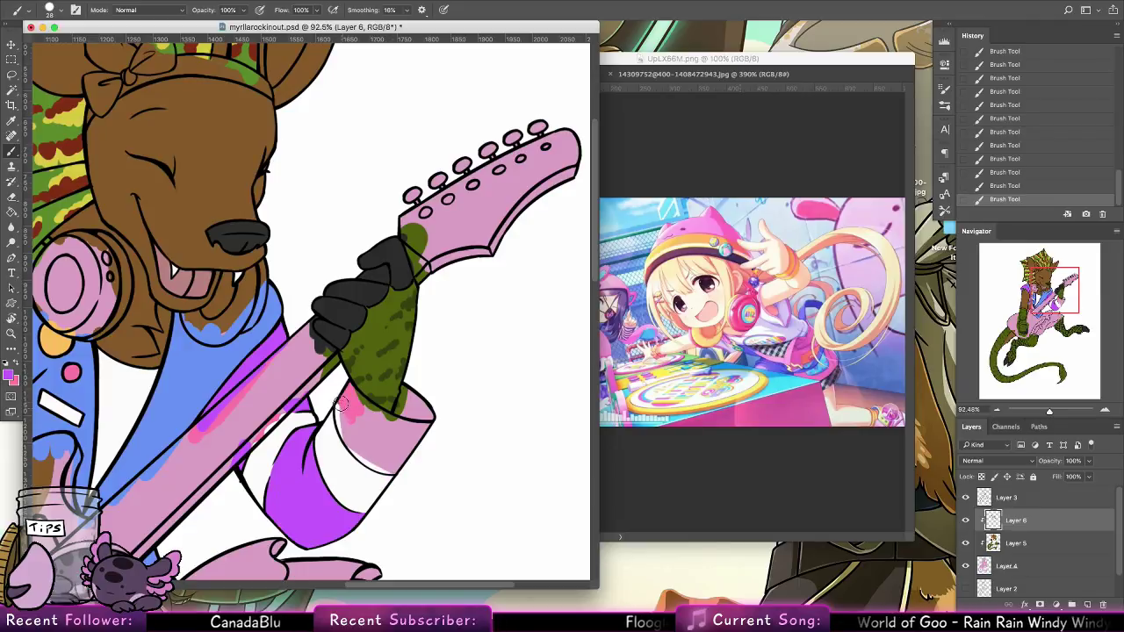
pyautogui.moveTo(342, 402)
pyautogui.mouseDown()
pyautogui.moveTo(354, 445)
pyautogui.moveTo(337, 400)
pyautogui.moveTo(376, 462)
pyautogui.moveTo(355, 443)
pyautogui.moveTo(397, 468)
pyautogui.moveTo(346, 392)
pyautogui.moveTo(409, 426)
pyautogui.moveTo(396, 419)
pyautogui.moveTo(409, 389)
pyautogui.moveTo(415, 438)
pyautogui.moveTo(363, 442)
pyautogui.moveTo(357, 415)
pyautogui.moveTo(418, 452)
pyautogui.moveTo(409, 464)
pyautogui.moveTo(421, 387)
pyautogui.mouseUp()
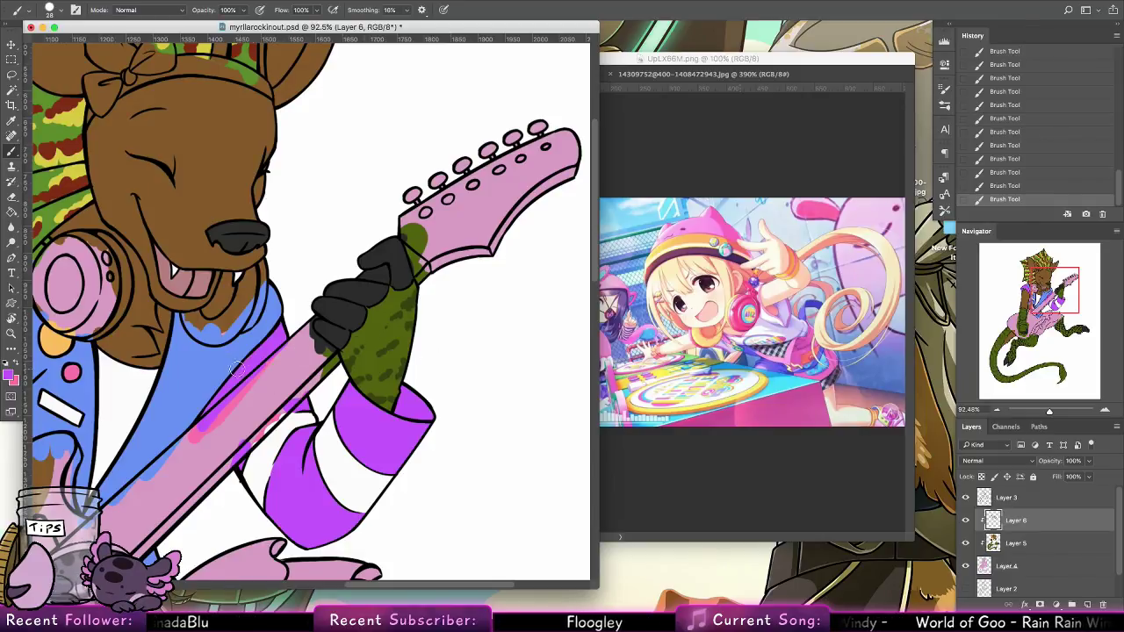
# Try sampling light blue and grey from the reference girl's outfit for the ruffled cloth beside the guitar body
pyautogui.moveTo(406, 317); pyautogui.dragTo(549, 246)
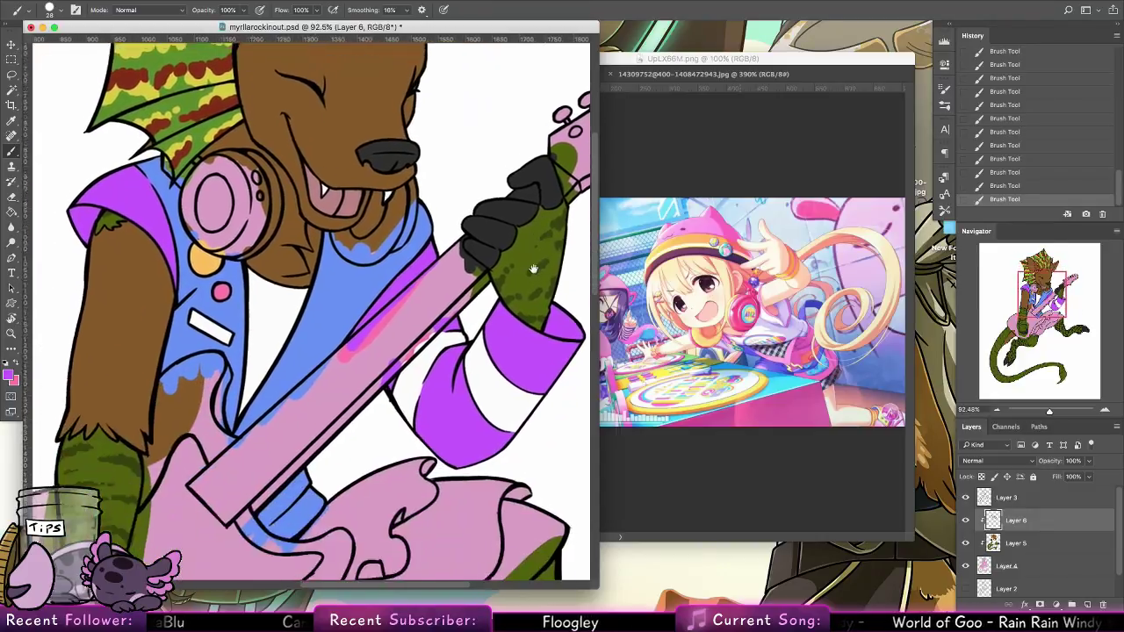
pyautogui.moveTo(458, 522); pyautogui.dragTo(459, 306)
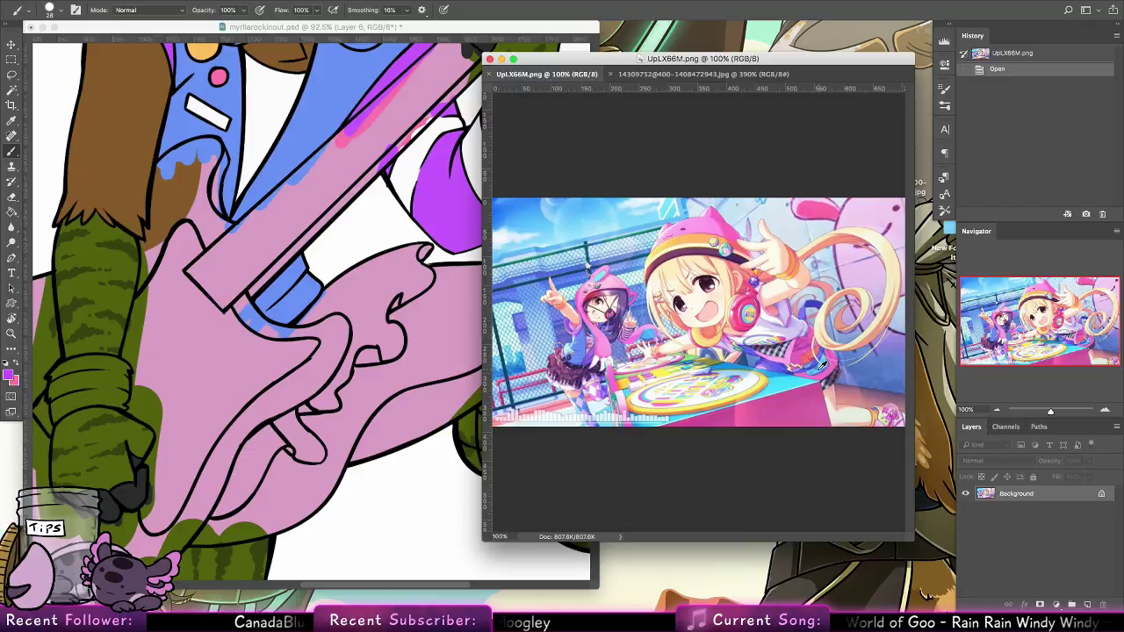
pyautogui.click(457, 319)
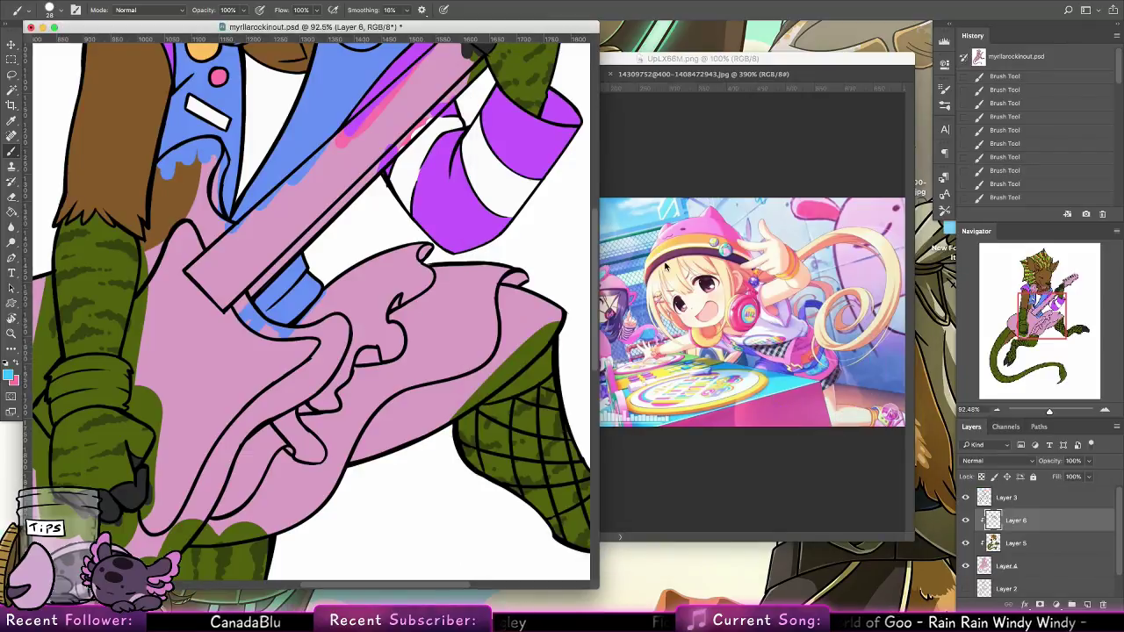
pyautogui.rightClick(784, 351)
pyautogui.click(784, 316)
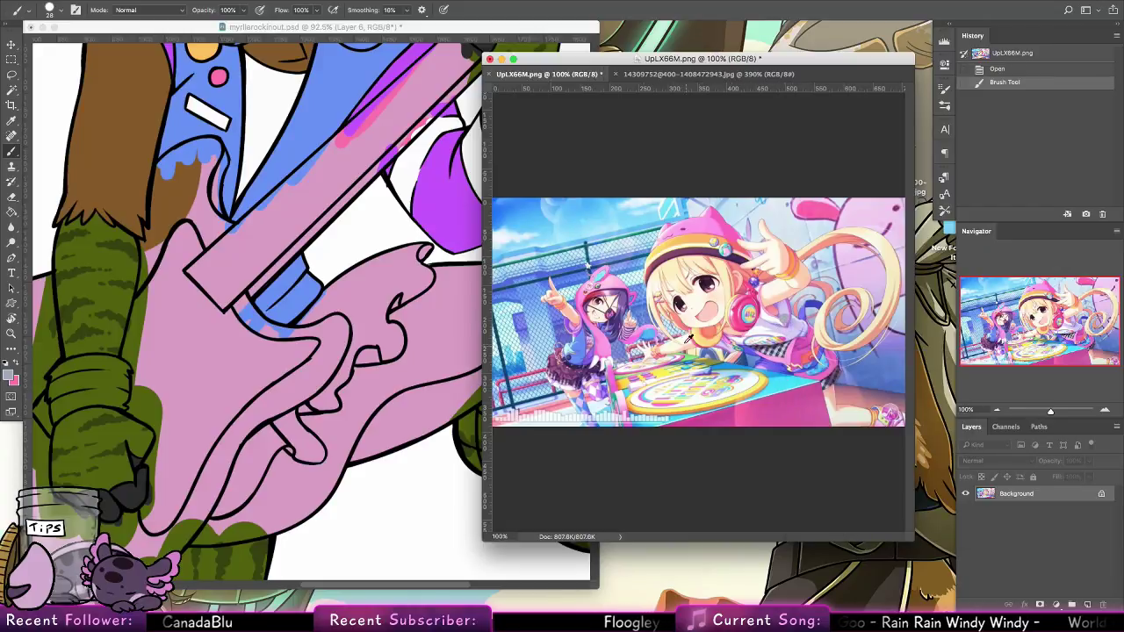
# Paint the upper part of the ruffled cloth beside the guitar body pale yellow, undoing the first stroke
pyautogui.click(369, 315)
pyautogui.moveTo(340, 279); pyautogui.dragTo(292, 343)
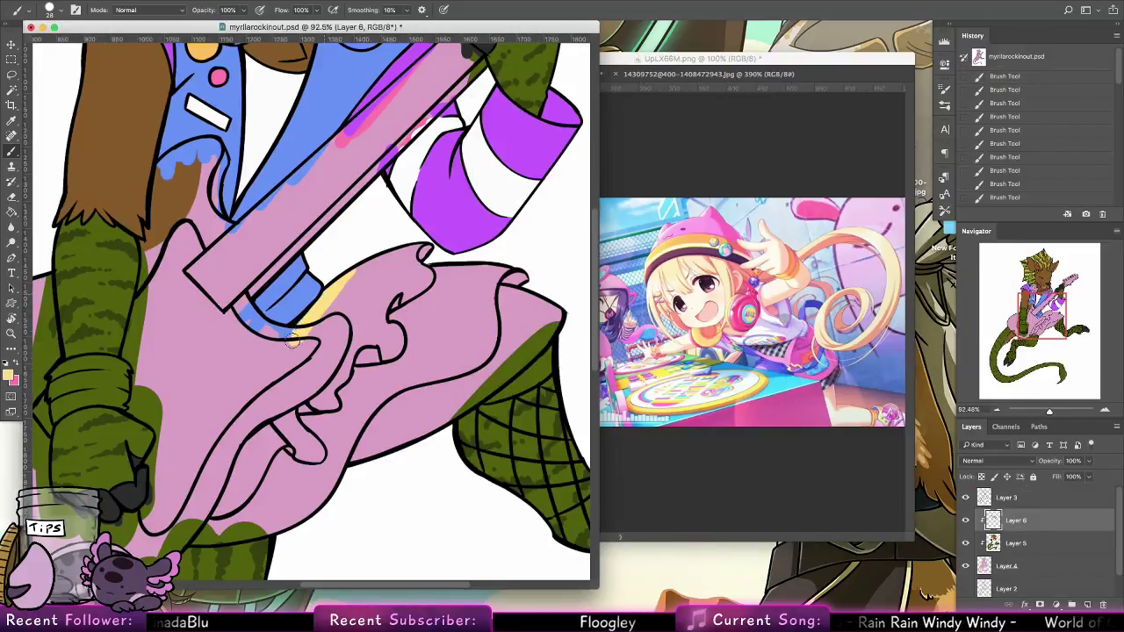
pyautogui.press('super+z')
pyautogui.moveTo(340, 295)
pyautogui.mouseDown()
pyautogui.moveTo(352, 269)
pyautogui.moveTo(327, 300)
pyautogui.moveTo(420, 252)
pyautogui.mouseUp()
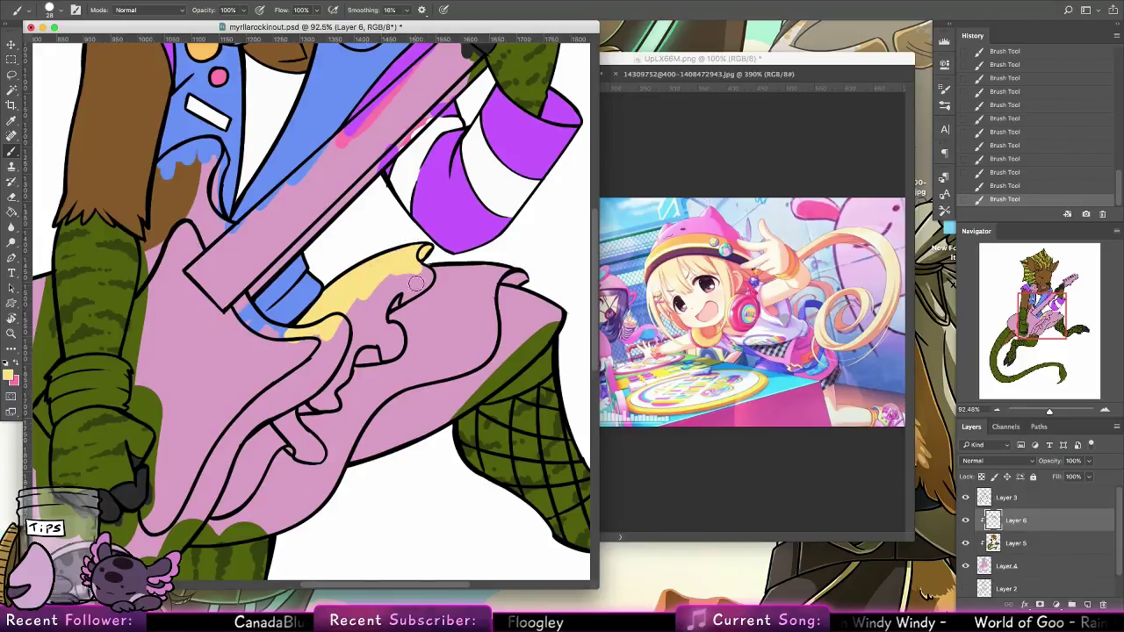
pyautogui.moveTo(426, 278)
pyautogui.mouseDown()
pyautogui.moveTo(391, 303)
pyautogui.moveTo(368, 289)
pyautogui.mouseUp()
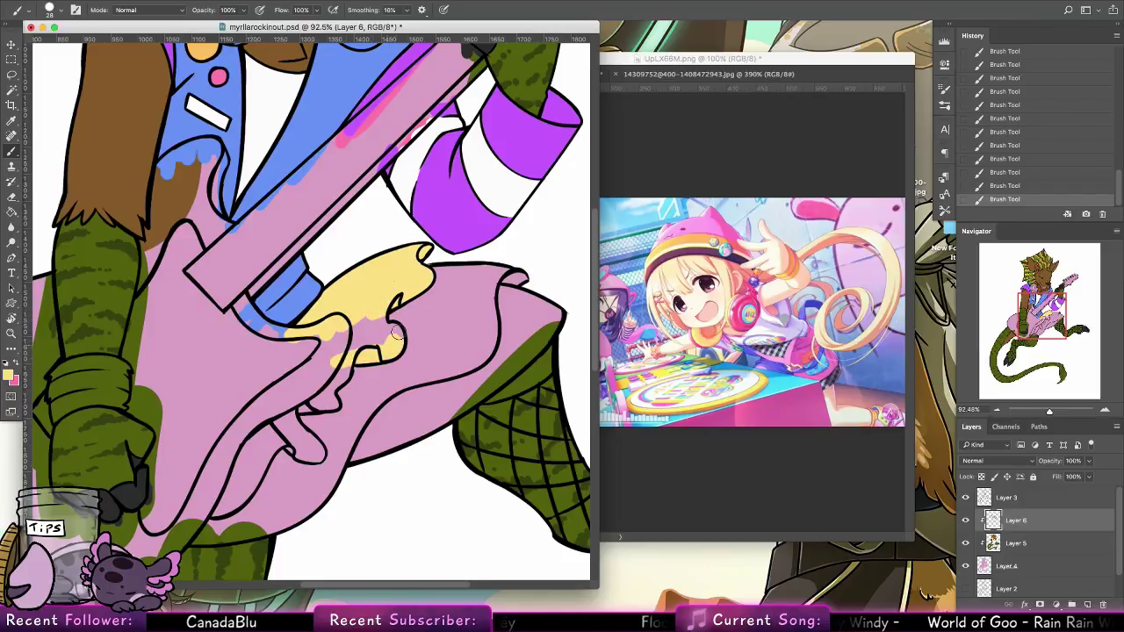
# Continue the pale yellow over the ruffled cloth's lower folds and its hanging end beside the guitar body
pyautogui.moveTo(381, 348)
pyautogui.mouseDown()
pyautogui.moveTo(363, 318)
pyautogui.moveTo(302, 405)
pyautogui.moveTo(331, 401)
pyautogui.moveTo(325, 382)
pyautogui.moveTo(342, 367)
pyautogui.moveTo(311, 417)
pyautogui.moveTo(367, 408)
pyautogui.moveTo(377, 420)
pyautogui.moveTo(387, 346)
pyautogui.mouseUp()
pyautogui.moveTo(289, 441)
pyautogui.mouseDown()
pyautogui.moveTo(341, 369)
pyautogui.moveTo(325, 413)
pyautogui.moveTo(348, 359)
pyautogui.moveTo(301, 428)
pyautogui.mouseUp()
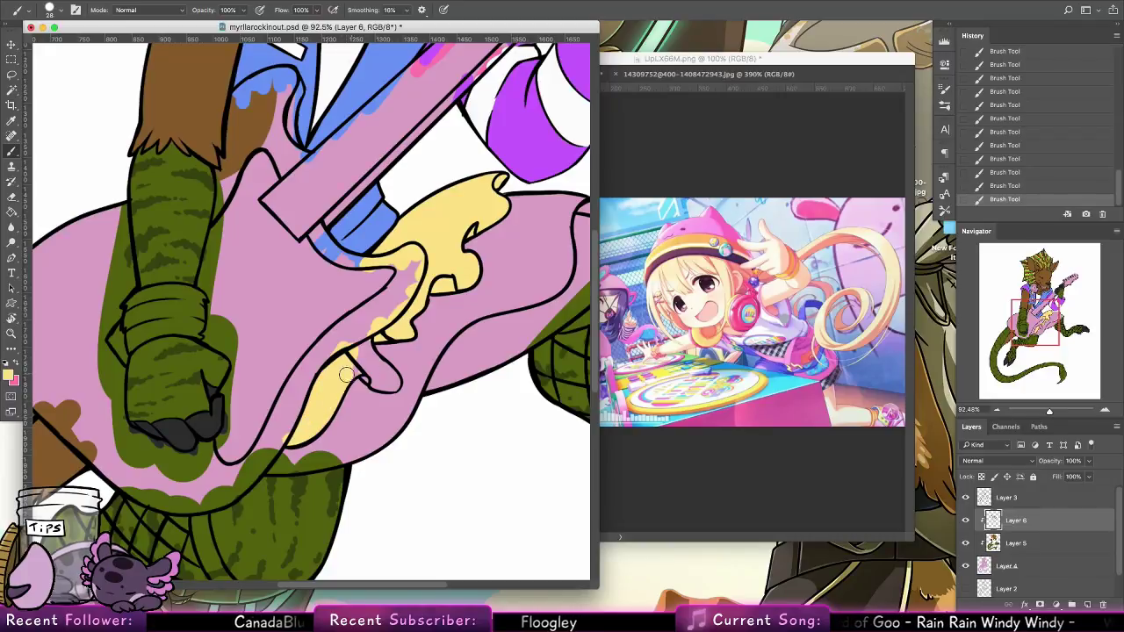
pyautogui.moveTo(356, 360)
pyautogui.mouseDown()
pyautogui.moveTo(391, 384)
pyautogui.moveTo(365, 334)
pyautogui.mouseUp()
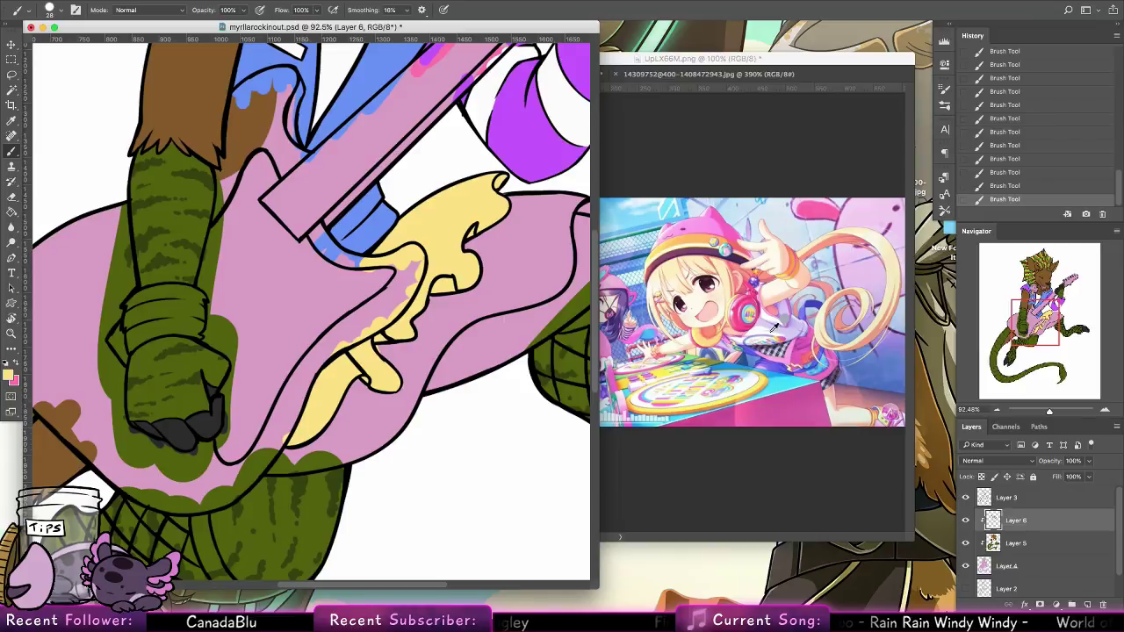
pyautogui.moveTo(467, 226); pyautogui.dragTo(534, 509)
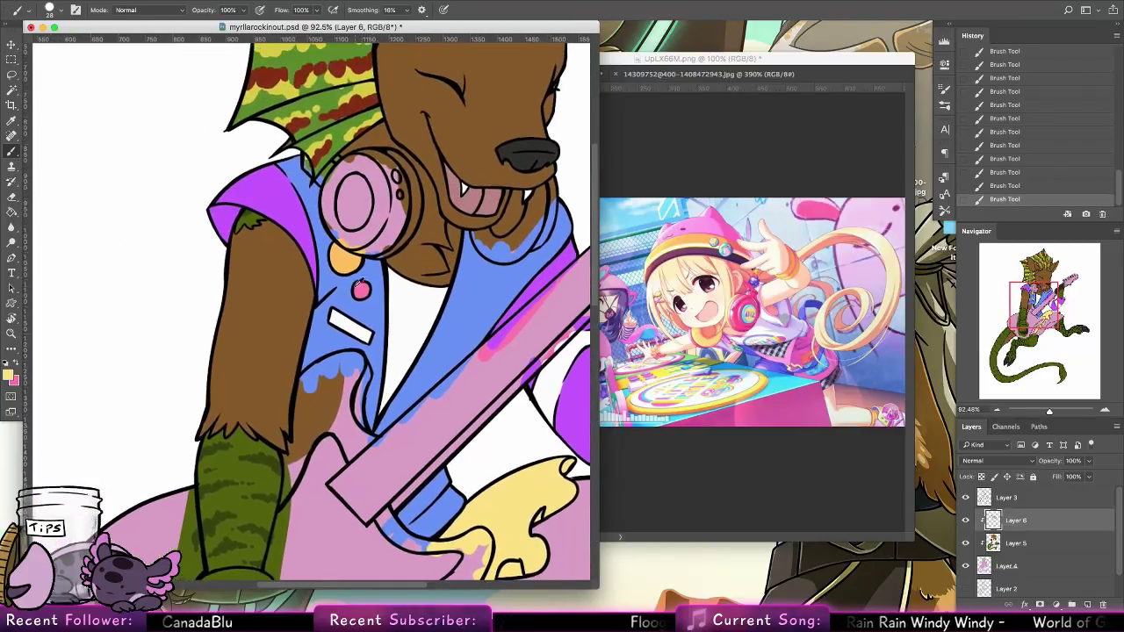
# Paint the cloth layer beneath the yellow ruffles pink, using the colour sampled from the round vest badge
pyautogui.keyDown('alt'); pyautogui.click(361, 292); pyautogui.keyUp('alt')
pyautogui.scroll(-10, 448, 459)
pyautogui.hscroll(3, 448, 458)
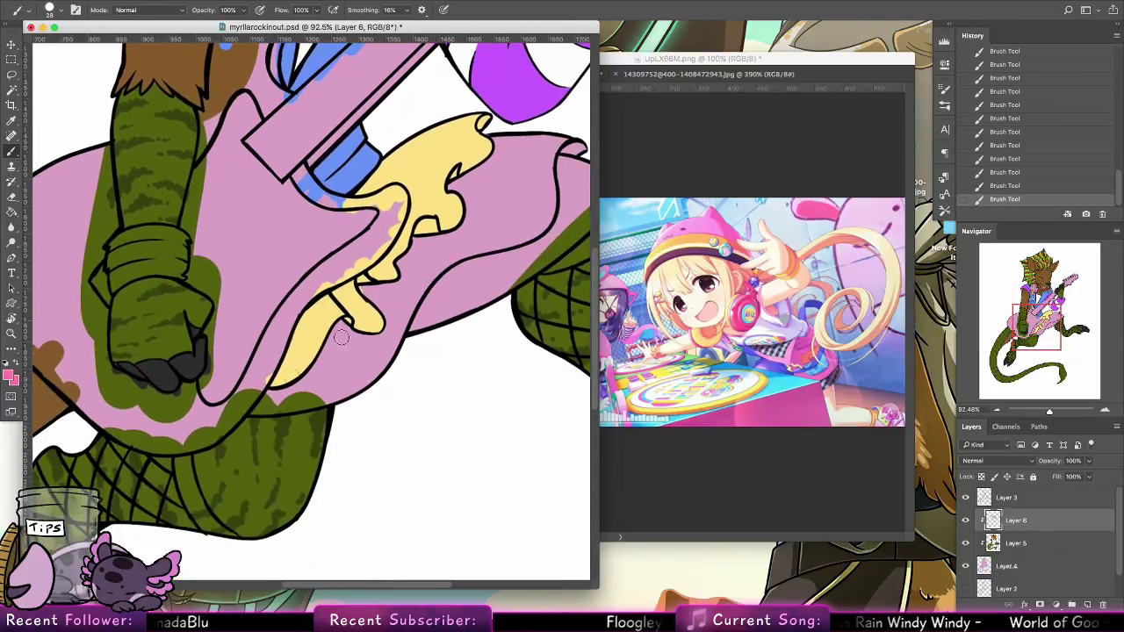
pyautogui.moveTo(250, 411)
pyautogui.mouseDown()
pyautogui.moveTo(380, 386)
pyautogui.moveTo(259, 408)
pyautogui.moveTo(354, 391)
pyautogui.moveTo(374, 372)
pyautogui.moveTo(262, 404)
pyautogui.moveTo(350, 351)
pyautogui.moveTo(292, 392)
pyautogui.moveTo(341, 327)
pyautogui.moveTo(390, 343)
pyautogui.moveTo(324, 385)
pyautogui.moveTo(341, 346)
pyautogui.moveTo(355, 366)
pyautogui.moveTo(343, 389)
pyautogui.mouseUp()
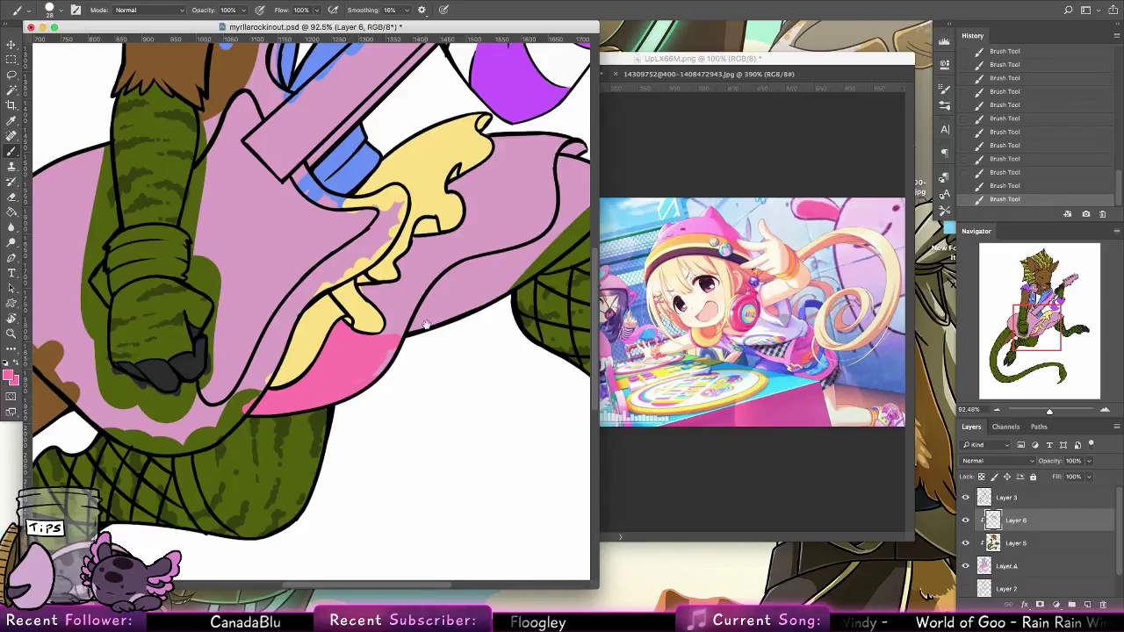
pyautogui.moveTo(391, 342)
pyautogui.mouseDown()
pyautogui.moveTo(312, 452)
pyautogui.moveTo(297, 451)
pyautogui.moveTo(302, 409)
pyautogui.moveTo(345, 392)
pyautogui.moveTo(323, 397)
pyautogui.moveTo(373, 351)
pyautogui.moveTo(362, 353)
pyautogui.moveTo(390, 344)
pyautogui.moveTo(365, 351)
pyautogui.moveTo(304, 469)
pyautogui.moveTo(391, 346)
pyautogui.moveTo(472, 337)
pyautogui.moveTo(474, 303)
pyautogui.moveTo(403, 318)
pyautogui.moveTo(383, 296)
pyautogui.moveTo(424, 257)
pyautogui.moveTo(461, 262)
pyautogui.moveTo(411, 293)
pyautogui.mouseUp()
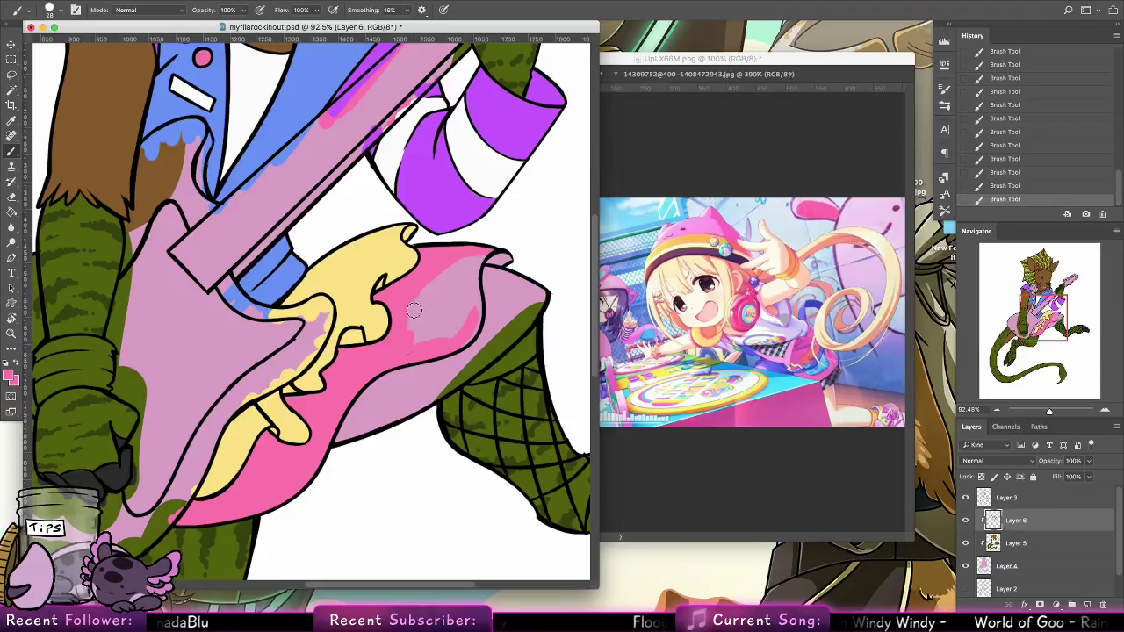
pyautogui.moveTo(413, 310)
pyautogui.mouseDown()
pyautogui.moveTo(478, 251)
pyautogui.moveTo(403, 341)
pyautogui.moveTo(465, 257)
pyautogui.moveTo(415, 347)
pyautogui.moveTo(468, 305)
pyautogui.moveTo(447, 348)
pyautogui.moveTo(475, 305)
pyautogui.moveTo(468, 279)
pyautogui.moveTo(503, 274)
pyautogui.mouseUp()
# Paint the cloth's lowest layer purple, using the colour sampled from the striped sleeve
pyautogui.keyDown('alt'); pyautogui.click(512, 285); pyautogui.keyUp('alt')
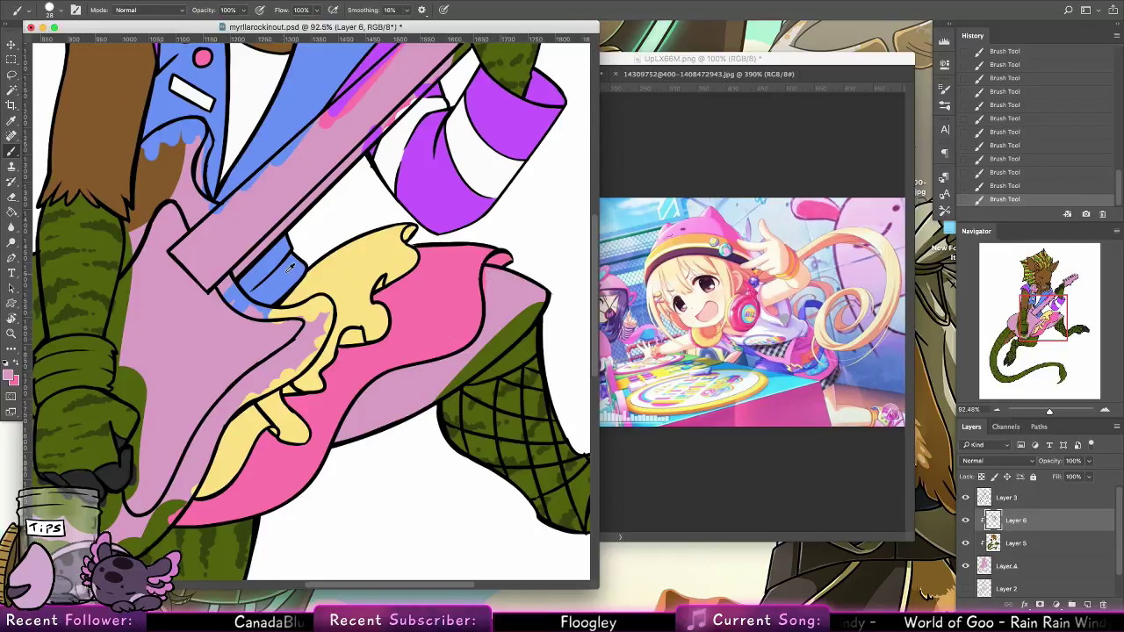
pyautogui.keyDown('alt'); pyautogui.click(432, 180); pyautogui.keyUp('alt')
pyautogui.moveTo(341, 439)
pyautogui.mouseDown()
pyautogui.moveTo(361, 402)
pyautogui.moveTo(339, 457)
pyautogui.moveTo(426, 372)
pyautogui.moveTo(377, 395)
pyautogui.moveTo(430, 369)
pyautogui.moveTo(398, 378)
pyautogui.moveTo(363, 407)
pyautogui.moveTo(418, 375)
pyautogui.moveTo(360, 423)
pyautogui.moveTo(427, 371)
pyautogui.moveTo(362, 430)
pyautogui.moveTo(502, 339)
pyautogui.moveTo(456, 378)
pyautogui.moveTo(545, 290)
pyautogui.moveTo(486, 354)
pyautogui.moveTo(527, 315)
pyautogui.moveTo(434, 376)
pyautogui.moveTo(466, 359)
pyautogui.moveTo(416, 370)
pyautogui.moveTo(506, 313)
pyautogui.moveTo(469, 361)
pyautogui.moveTo(493, 319)
pyautogui.moveTo(488, 274)
pyautogui.moveTo(493, 314)
pyautogui.moveTo(501, 277)
pyautogui.moveTo(538, 295)
pyautogui.moveTo(511, 290)
pyautogui.mouseUp()
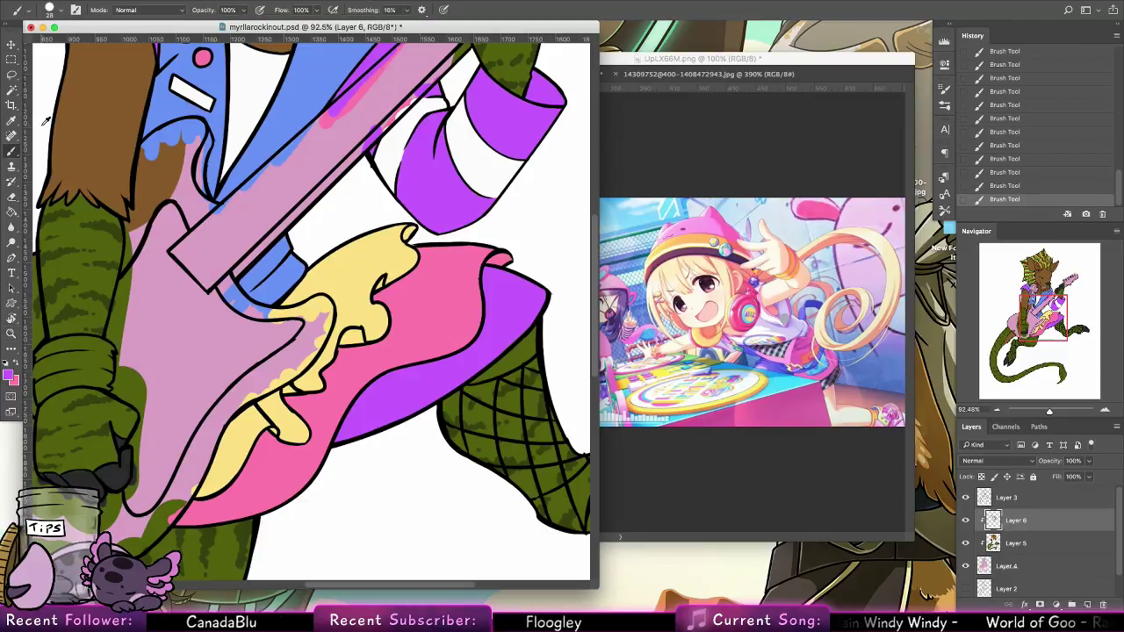
# Paint the strumming arm's wristband with blue outer bands and a white middle band
pyautogui.keyDown('alt'); pyautogui.click(388, 338); pyautogui.keyUp('alt')
pyautogui.moveTo(232, 282); pyautogui.dragTo(468, 247)
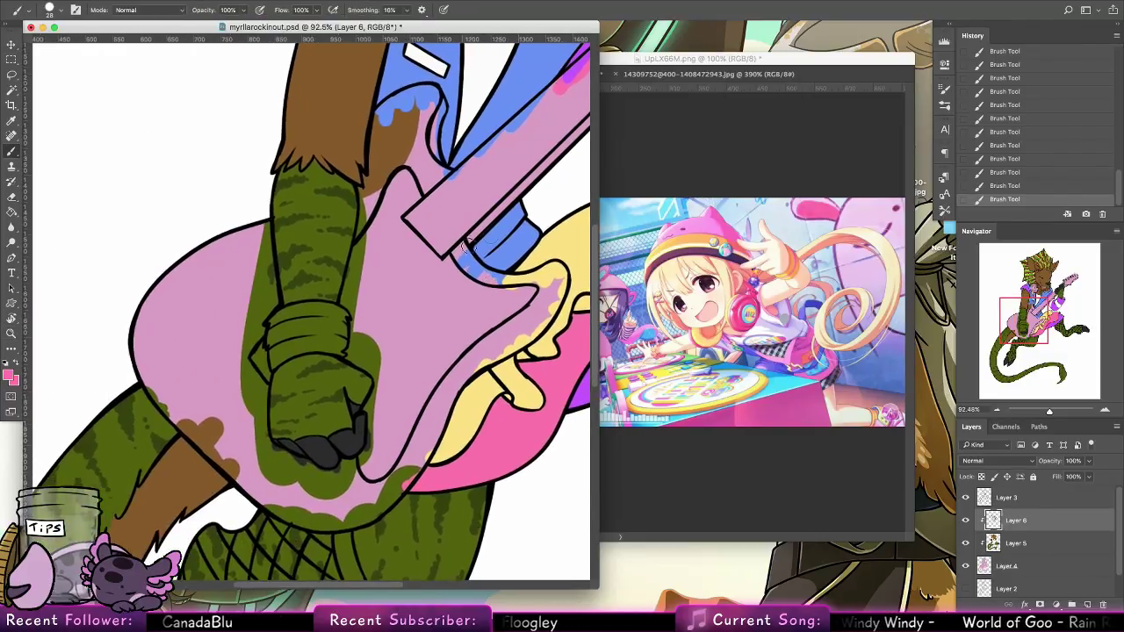
pyautogui.keyDown('alt'); pyautogui.click(472, 248); pyautogui.keyUp('alt')
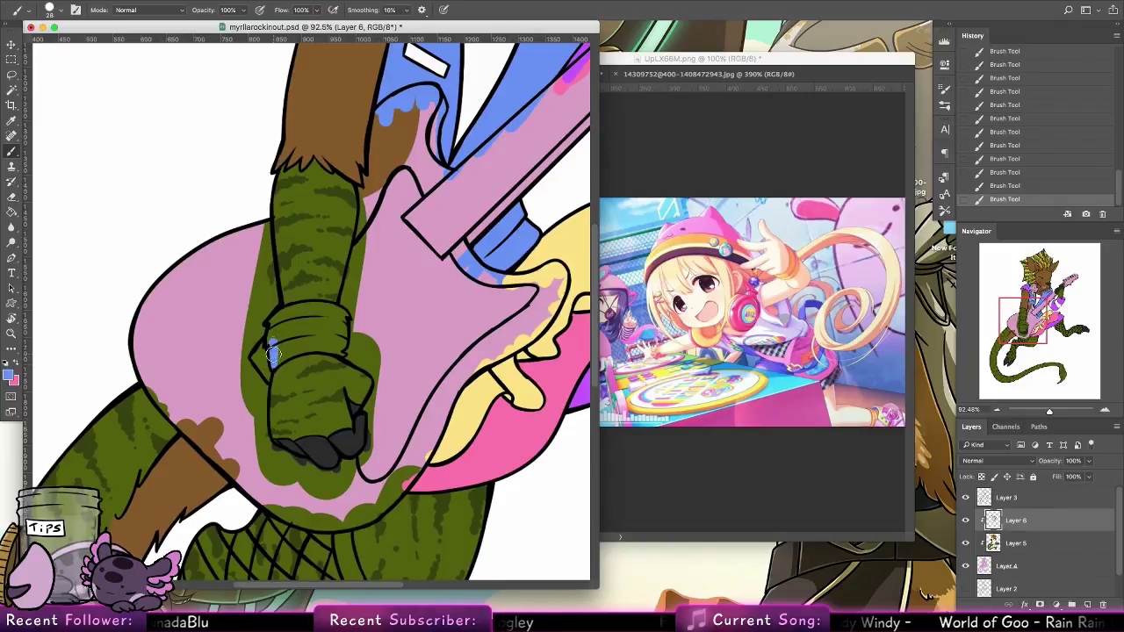
pyautogui.moveTo(293, 313)
pyautogui.mouseDown()
pyautogui.moveTo(361, 312)
pyautogui.moveTo(320, 311)
pyautogui.moveTo(348, 318)
pyautogui.moveTo(338, 318)
pyautogui.moveTo(341, 355)
pyautogui.moveTo(330, 351)
pyautogui.moveTo(345, 356)
pyautogui.moveTo(300, 352)
pyautogui.moveTo(349, 355)
pyautogui.moveTo(270, 366)
pyautogui.moveTo(327, 344)
pyautogui.moveTo(339, 321)
pyautogui.moveTo(282, 335)
pyautogui.moveTo(340, 329)
pyautogui.moveTo(265, 339)
pyautogui.moveTo(331, 326)
pyautogui.moveTo(270, 336)
pyautogui.moveTo(304, 328)
pyautogui.mouseUp()
pyautogui.keyDown('alt'); pyautogui.click(440, 66); pyautogui.keyUp('alt')
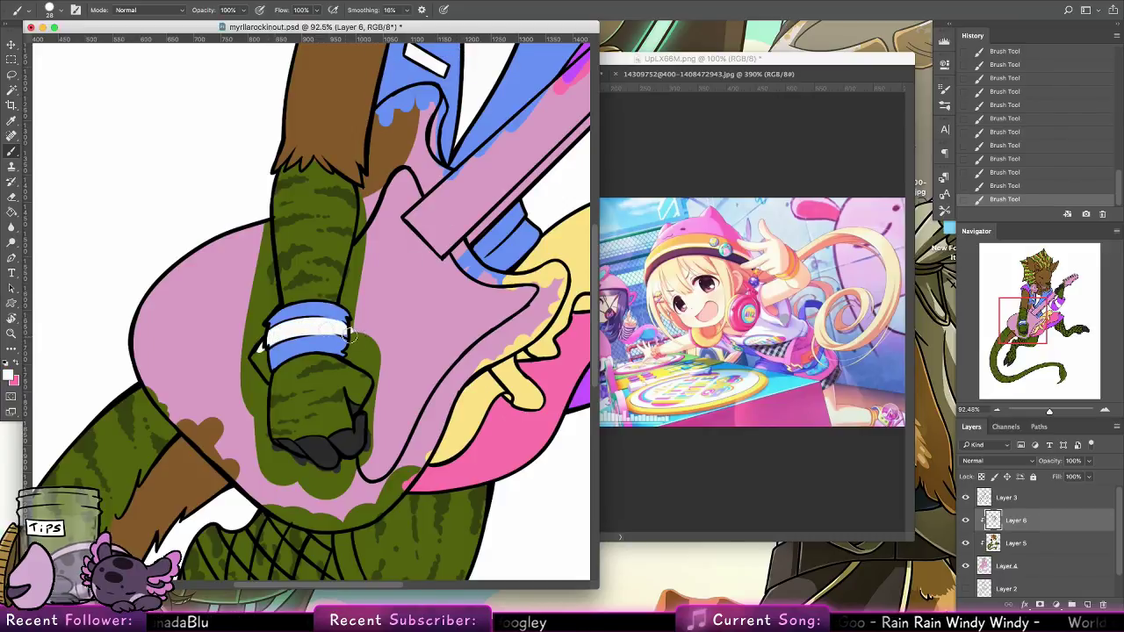
pyautogui.keyDown('alt'); pyautogui.click(334, 342); pyautogui.keyUp('alt')
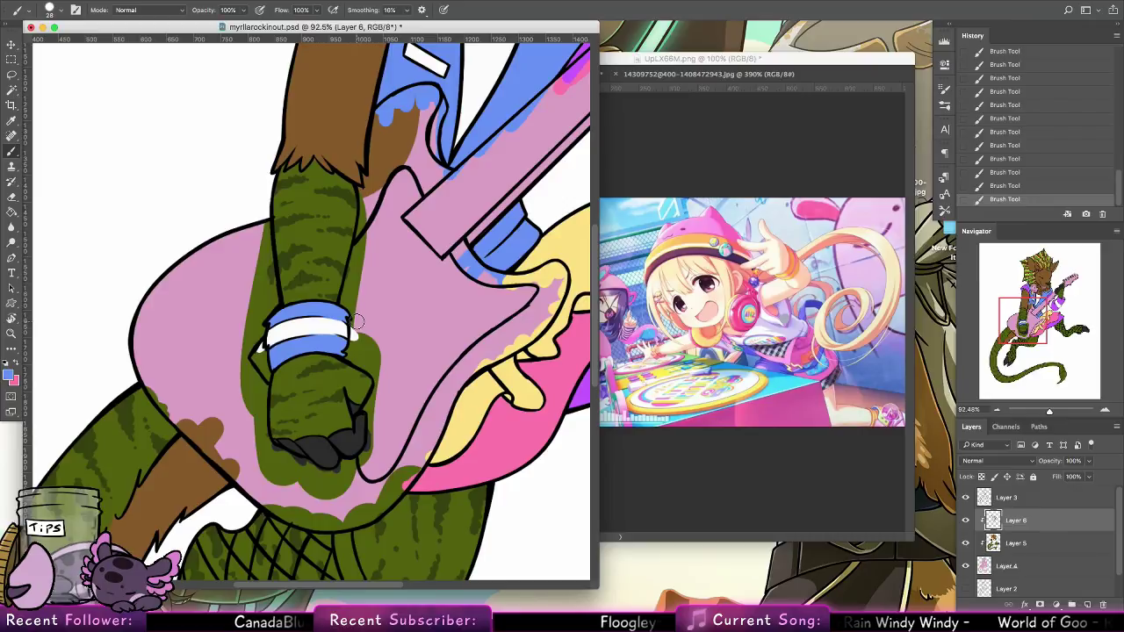
# Try painting the top band of the near leg's fishnet stocking purple, and undo the strokes
pyautogui.scroll(-10, 395, 352)
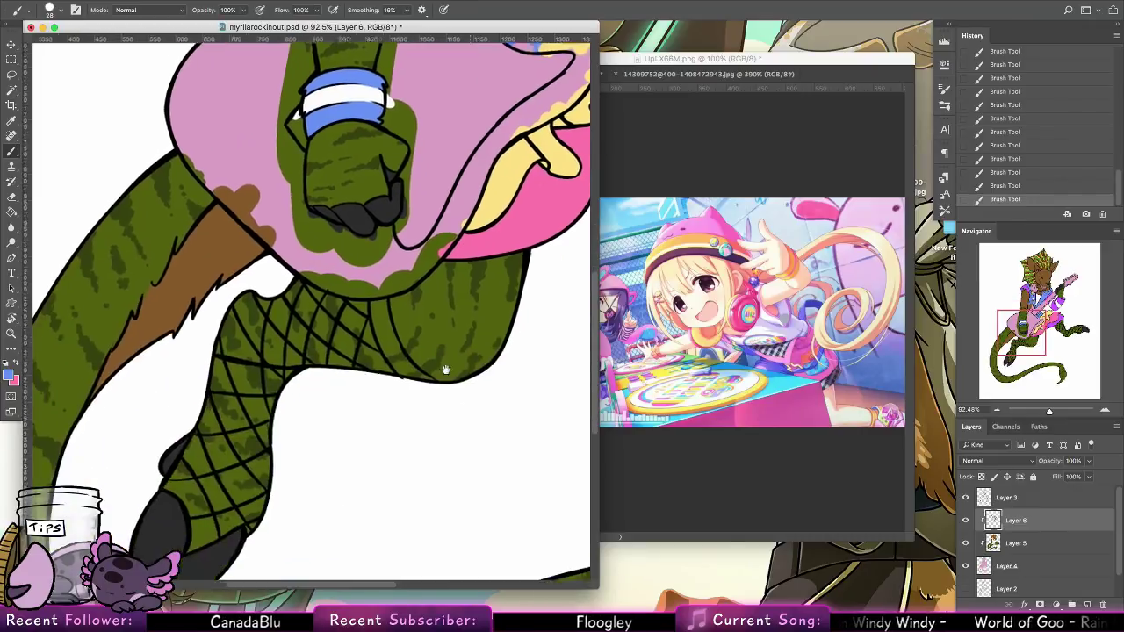
pyautogui.hscroll(-5, 474, 373)
pyautogui.hscroll(10, 419, 370)
pyautogui.scroll(4, 419, 371)
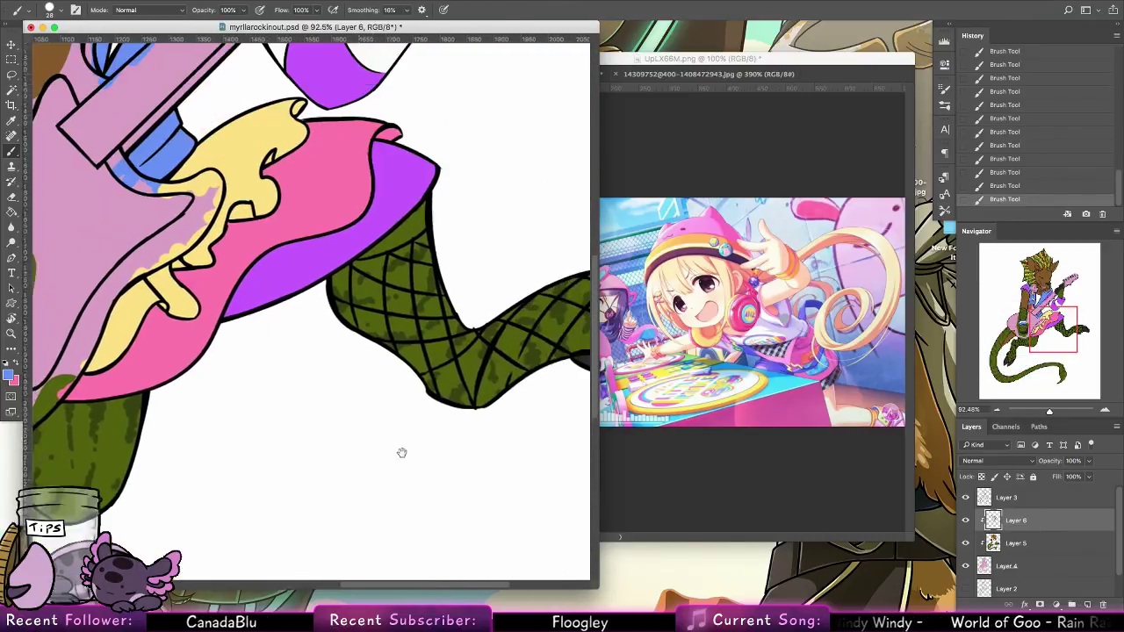
pyautogui.hscroll(-8, 267, 380)
pyautogui.scroll(3, 267, 380)
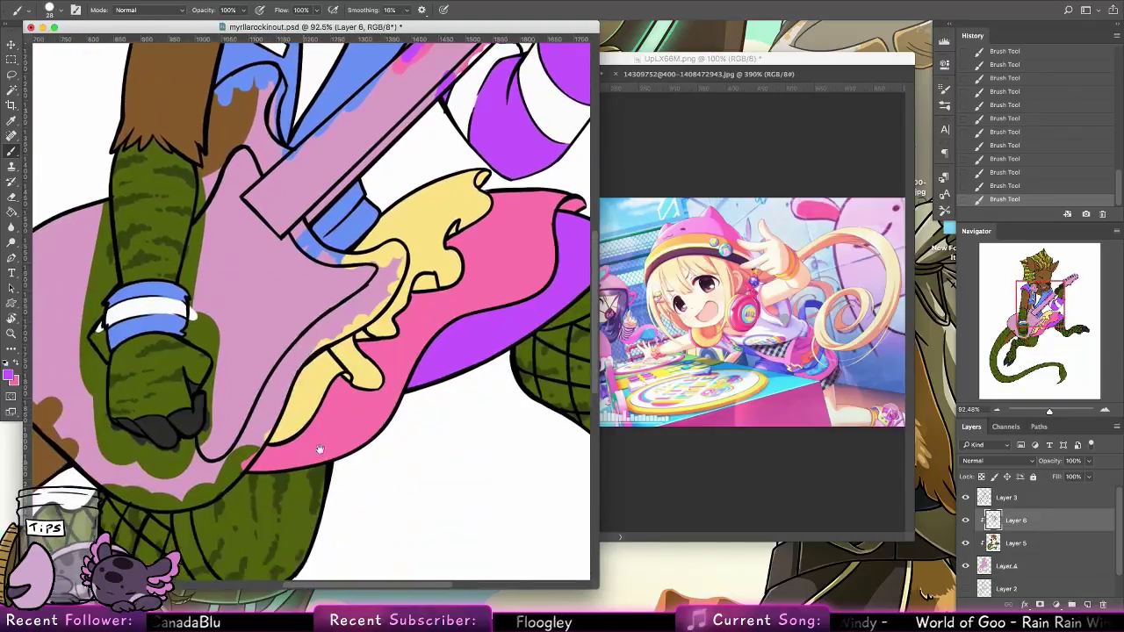
pyautogui.moveTo(319, 450); pyautogui.dragTo(403, 283)
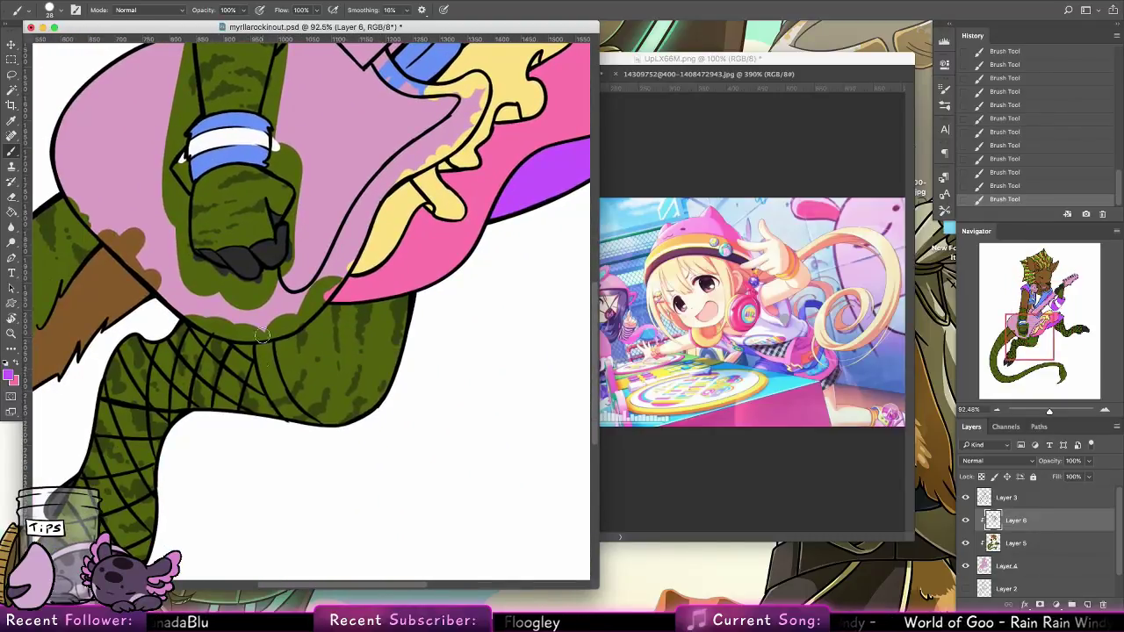
pyautogui.moveTo(259, 332); pyautogui.dragTo(288, 416)
pyautogui.press('super+z')
pyautogui.moveTo(262, 344); pyautogui.dragTo(294, 419)
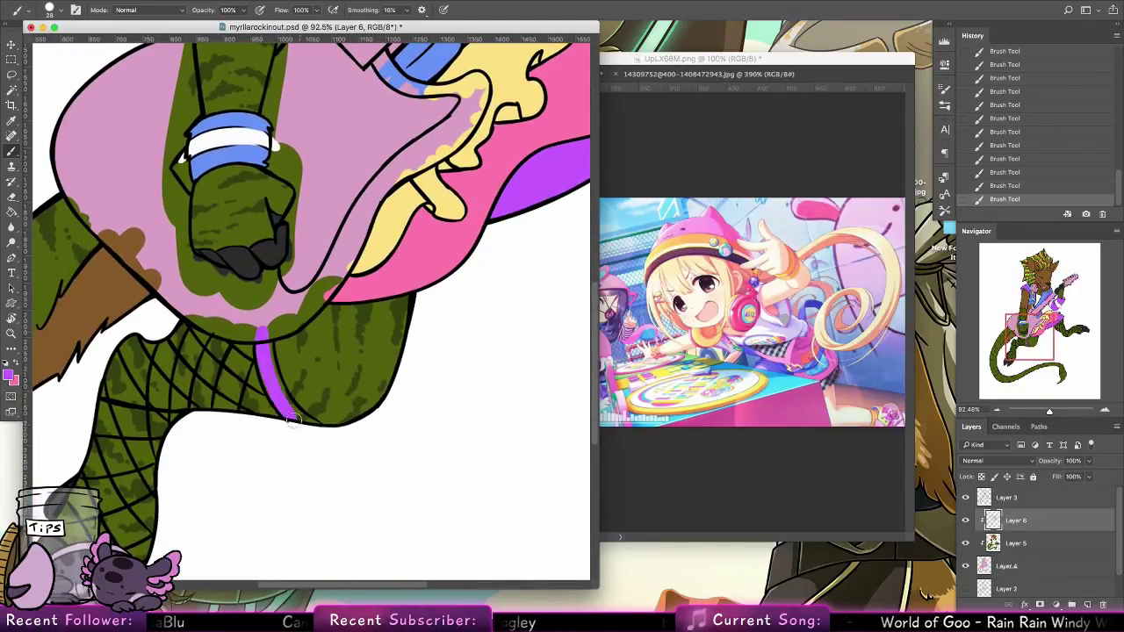
pyautogui.moveTo(271, 366); pyautogui.dragTo(301, 413)
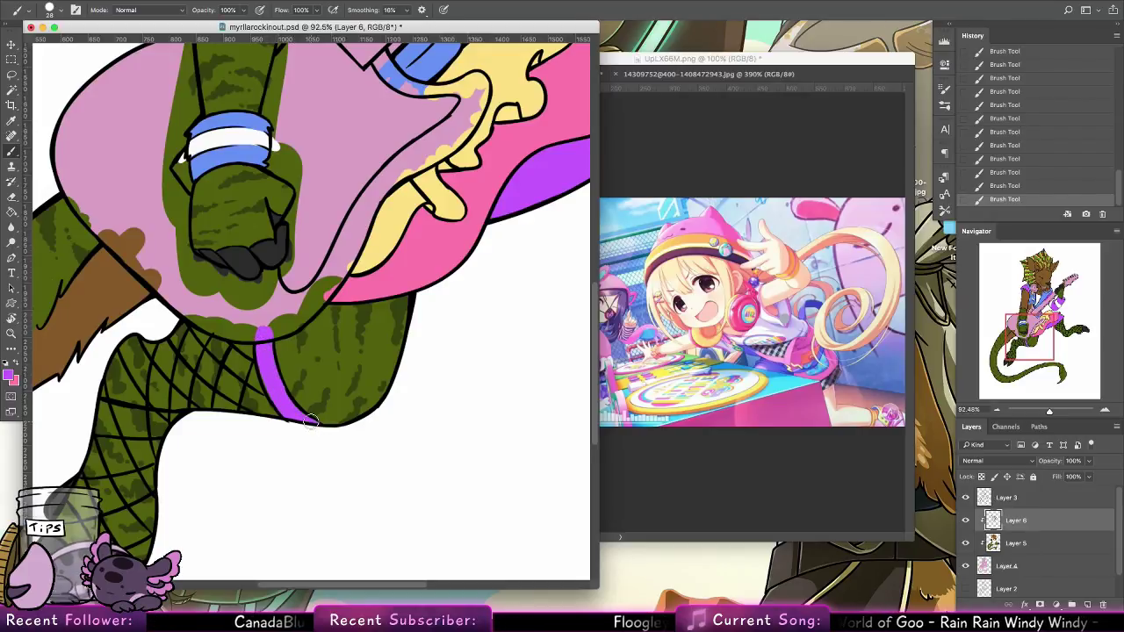
pyautogui.hotkey('ctrl', 'alt', 'z')
pyautogui.hotkey('ctrl', 'alt', 'z')
pyautogui.hotkey('ctrl', 'alt', 'z')
pyautogui.hotkey('ctrl', 'alt', 'z')
pyautogui.hotkey('ctrl', 'alt', 'z')
pyautogui.hotkey('ctrl', 'alt', 'z')
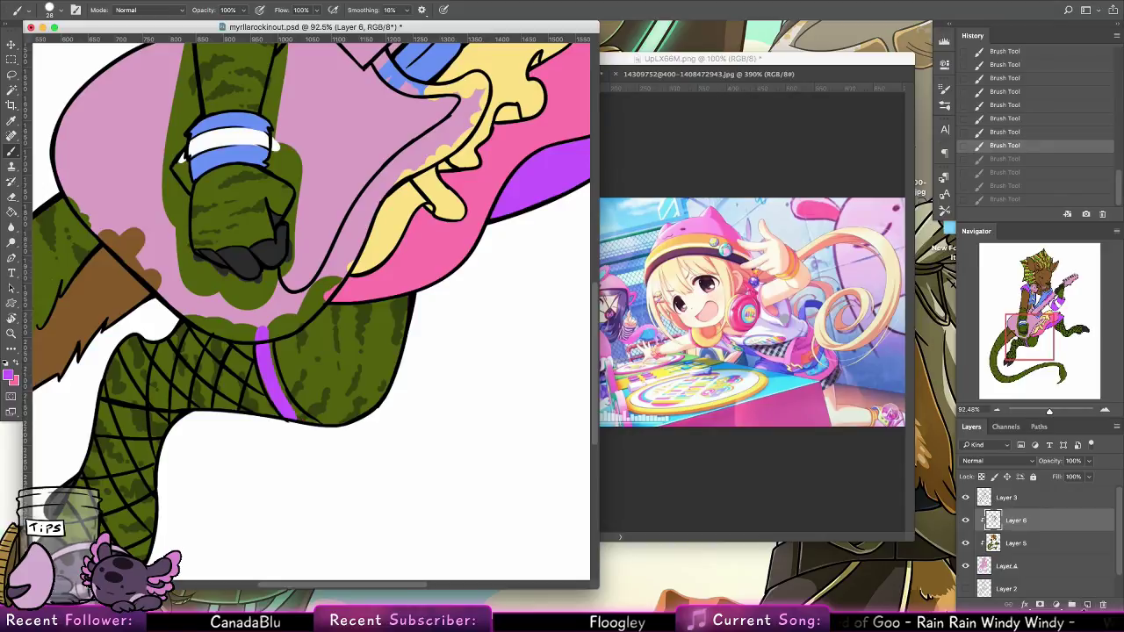
# Add a new clipped layer below Layer 6 and paint the near leg's fishnet stocking purple on it
pyautogui.click(1087, 605)
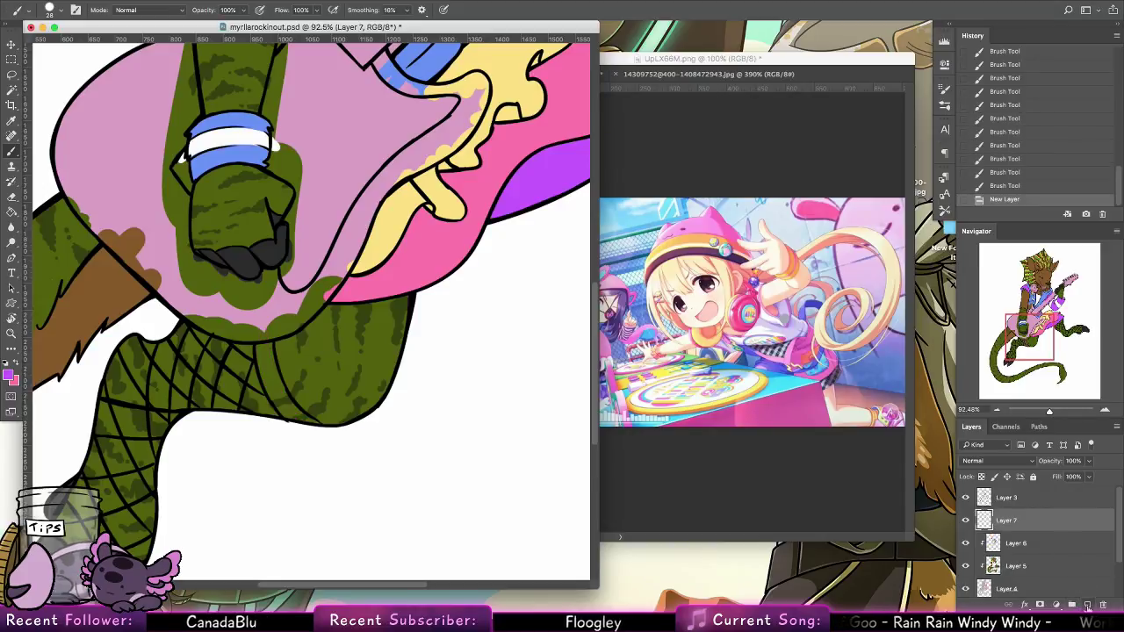
pyautogui.hotkey('ctrl', '[')
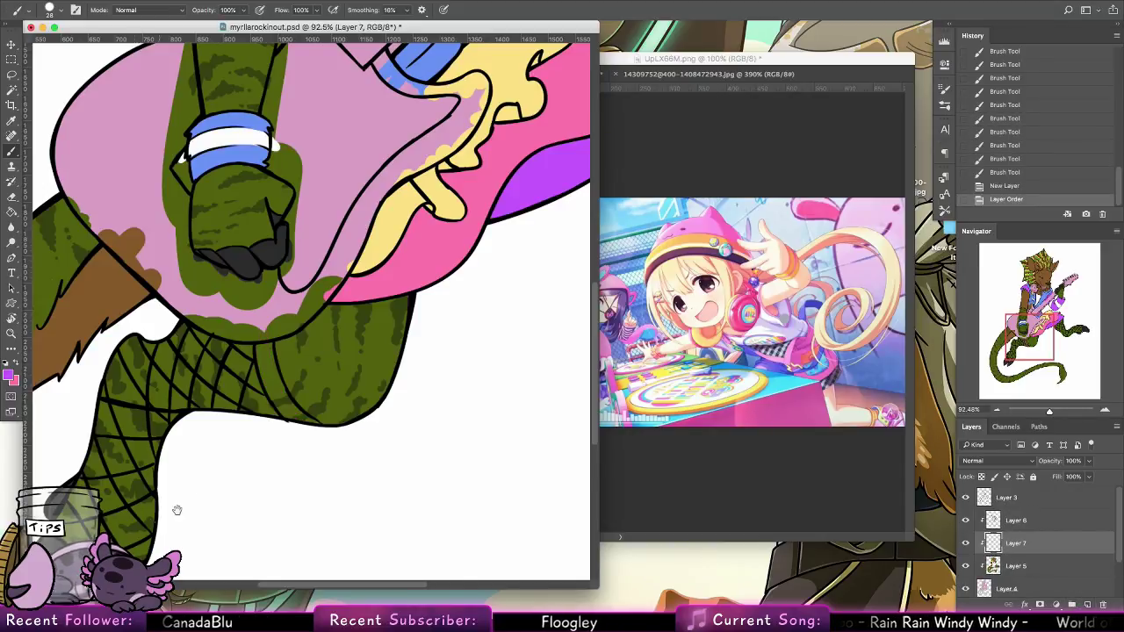
pyautogui.moveTo(176, 510); pyautogui.dragTo(290, 400)
pyautogui.moveTo(193, 472); pyautogui.dragTo(199, 440)
pyautogui.hotkey('ctrl', 'z')
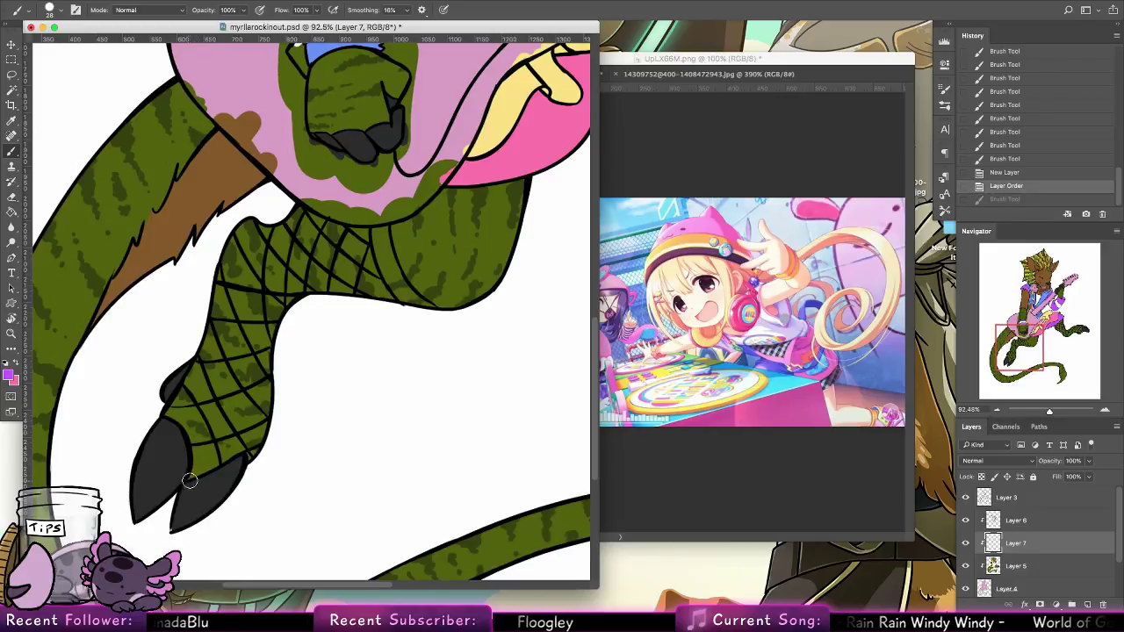
pyautogui.moveTo(190, 480)
pyautogui.mouseDown()
pyautogui.moveTo(177, 414)
pyautogui.moveTo(188, 429)
pyautogui.moveTo(169, 417)
pyautogui.moveTo(219, 306)
pyautogui.mouseUp()
pyautogui.moveTo(176, 409)
pyautogui.mouseDown()
pyautogui.moveTo(217, 309)
pyautogui.moveTo(195, 395)
pyautogui.moveTo(202, 470)
pyautogui.moveTo(274, 420)
pyautogui.moveTo(201, 474)
pyautogui.moveTo(274, 351)
pyautogui.moveTo(253, 209)
pyautogui.moveTo(273, 374)
pyautogui.moveTo(255, 272)
pyautogui.mouseUp()
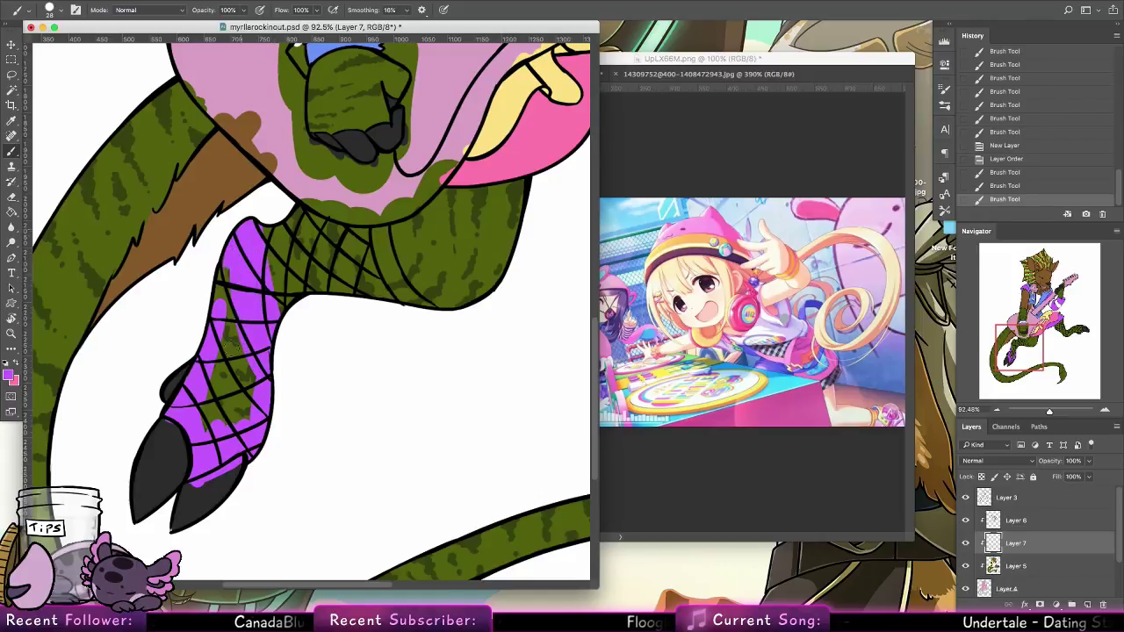
pyautogui.moveTo(232, 345)
pyautogui.mouseDown()
pyautogui.moveTo(223, 255)
pyautogui.moveTo(218, 382)
pyautogui.moveTo(206, 380)
pyautogui.moveTo(223, 367)
pyautogui.moveTo(240, 412)
pyautogui.moveTo(255, 383)
pyautogui.mouseUp()
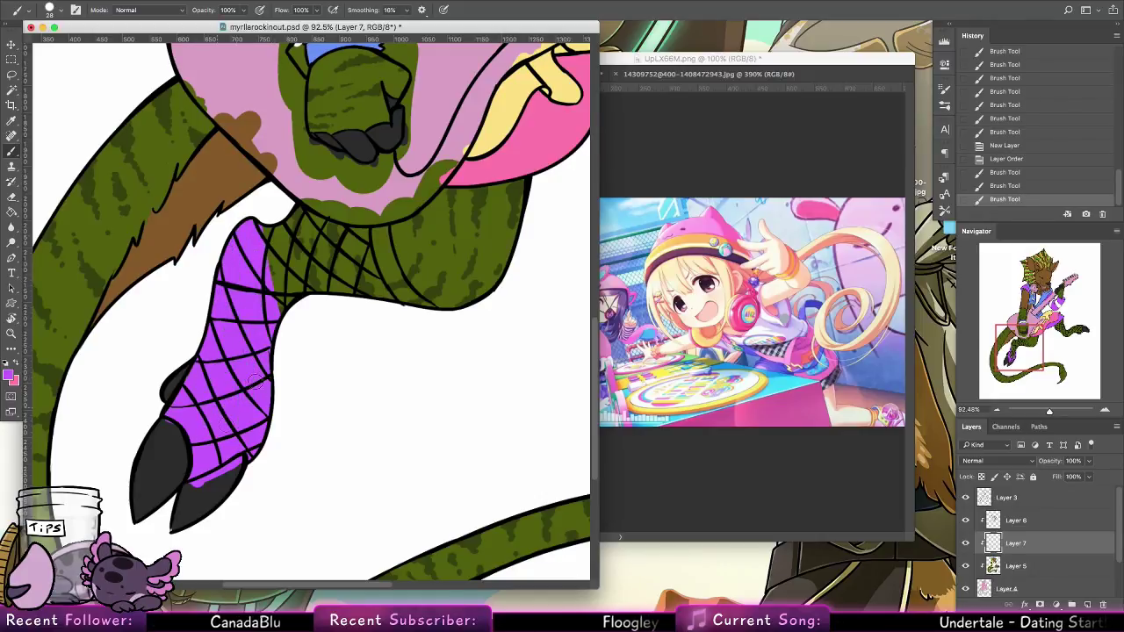
pyautogui.moveTo(269, 281)
pyautogui.mouseDown()
pyautogui.moveTo(288, 303)
pyautogui.moveTo(301, 300)
pyautogui.moveTo(318, 253)
pyautogui.moveTo(383, 318)
pyautogui.moveTo(367, 274)
pyautogui.moveTo(365, 208)
pyautogui.moveTo(415, 323)
pyautogui.moveTo(381, 245)
pyautogui.moveTo(403, 294)
pyautogui.moveTo(388, 220)
pyautogui.moveTo(421, 312)
pyautogui.moveTo(381, 235)
pyautogui.moveTo(436, 319)
pyautogui.moveTo(385, 254)
pyautogui.moveTo(441, 318)
pyautogui.moveTo(413, 295)
pyautogui.mouseUp()
# Erase the purple overspill along the near leg's hooves and touch up the stocking's edge with the brush
pyautogui.click(11, 197)
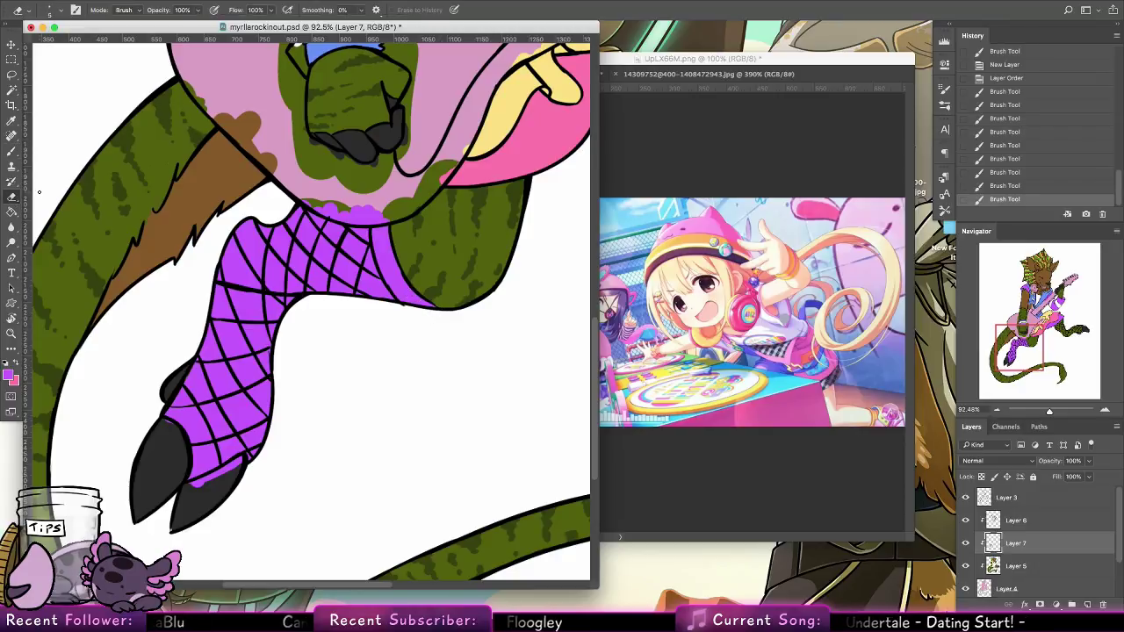
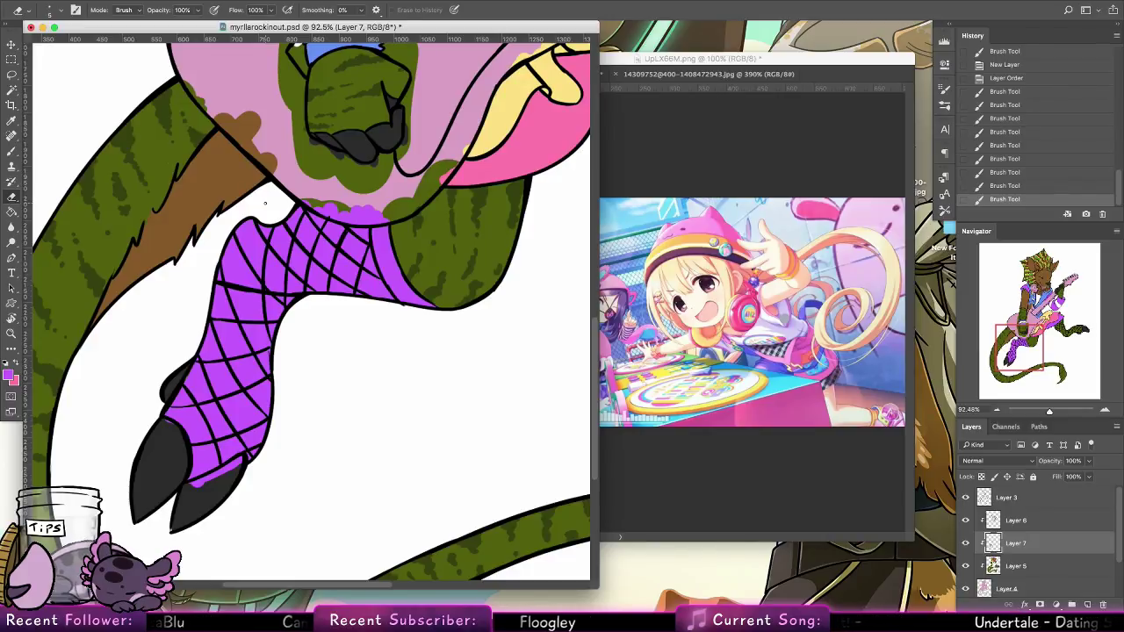
pyautogui.moveTo(169, 421)
pyautogui.mouseDown()
pyautogui.moveTo(187, 434)
pyautogui.moveTo(187, 455)
pyautogui.moveTo(226, 469)
pyautogui.mouseUp()
pyautogui.click(55, 12)
pyautogui.click(238, 461)
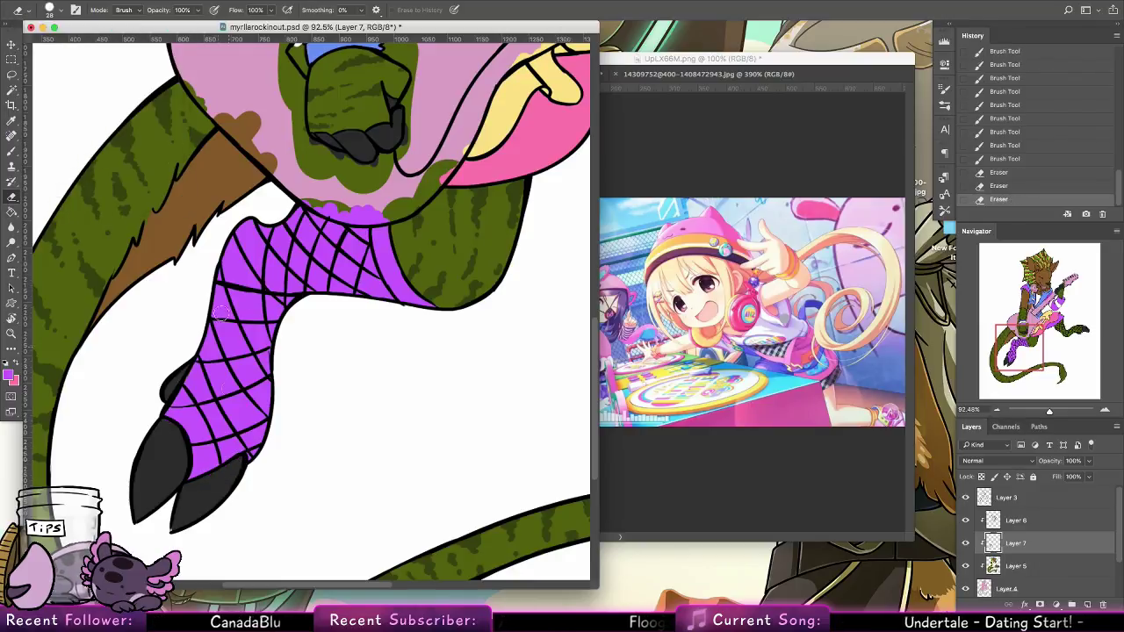
pyautogui.click(11, 151)
pyautogui.moveTo(194, 378); pyautogui.dragTo(199, 370)
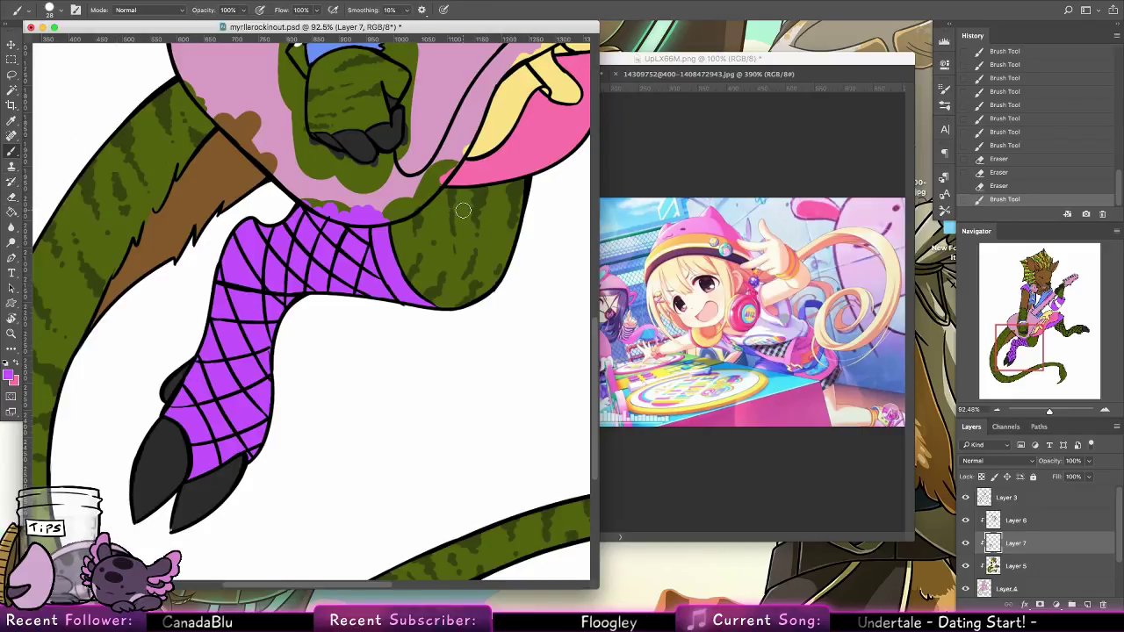
# Set the opacity of the stocking colour layer to 61%
pyautogui.scroll(3, 387, 351)
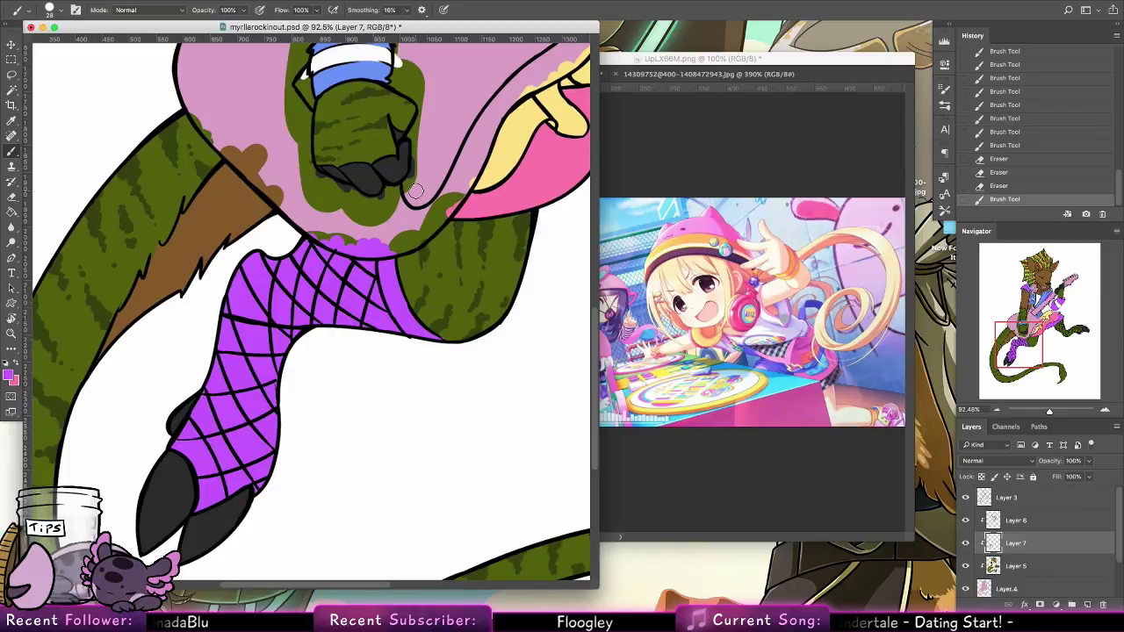
pyautogui.moveTo(1090, 461); pyautogui.dragTo(1066, 476)
pyautogui.click(447, 391)
# Paint the far leg's fishnet stocking with the same translucent purple down to the hoof
pyautogui.moveTo(451, 397); pyautogui.dragTo(51, 400)
pyautogui.moveTo(365, 145); pyautogui.dragTo(399, 359)
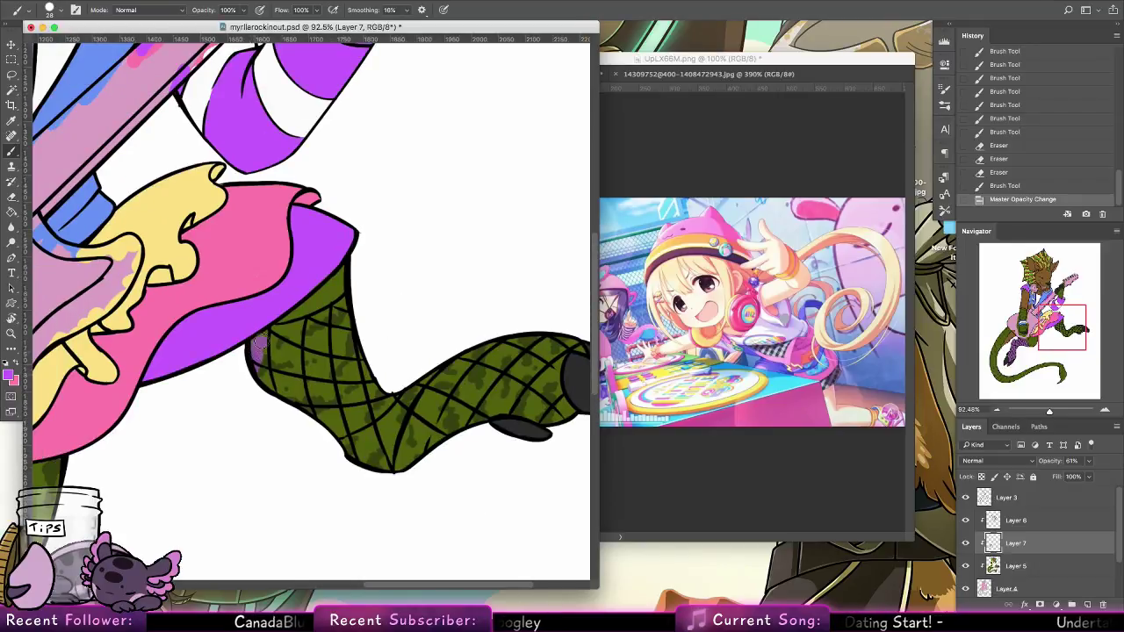
pyautogui.moveTo(258, 344)
pyautogui.mouseDown()
pyautogui.moveTo(314, 317)
pyautogui.moveTo(247, 381)
pyautogui.moveTo(360, 310)
pyautogui.moveTo(366, 320)
pyautogui.moveTo(305, 346)
pyautogui.moveTo(342, 343)
pyautogui.moveTo(311, 390)
pyautogui.moveTo(304, 431)
pyautogui.moveTo(311, 443)
pyautogui.moveTo(329, 440)
pyautogui.moveTo(386, 380)
pyautogui.moveTo(388, 441)
pyautogui.moveTo(400, 401)
pyautogui.moveTo(409, 434)
pyautogui.moveTo(419, 420)
pyautogui.moveTo(417, 459)
pyautogui.moveTo(427, 442)
pyautogui.moveTo(436, 457)
pyautogui.moveTo(469, 398)
pyautogui.moveTo(424, 370)
pyautogui.moveTo(484, 326)
pyautogui.mouseUp()
pyautogui.moveTo(443, 383)
pyautogui.mouseDown()
pyautogui.moveTo(469, 365)
pyautogui.moveTo(536, 372)
pyautogui.moveTo(522, 353)
pyautogui.moveTo(535, 300)
pyautogui.moveTo(553, 305)
pyautogui.moveTo(535, 299)
pyautogui.moveTo(516, 352)
pyautogui.moveTo(478, 360)
pyautogui.moveTo(465, 338)
pyautogui.moveTo(514, 307)
pyautogui.mouseUp()
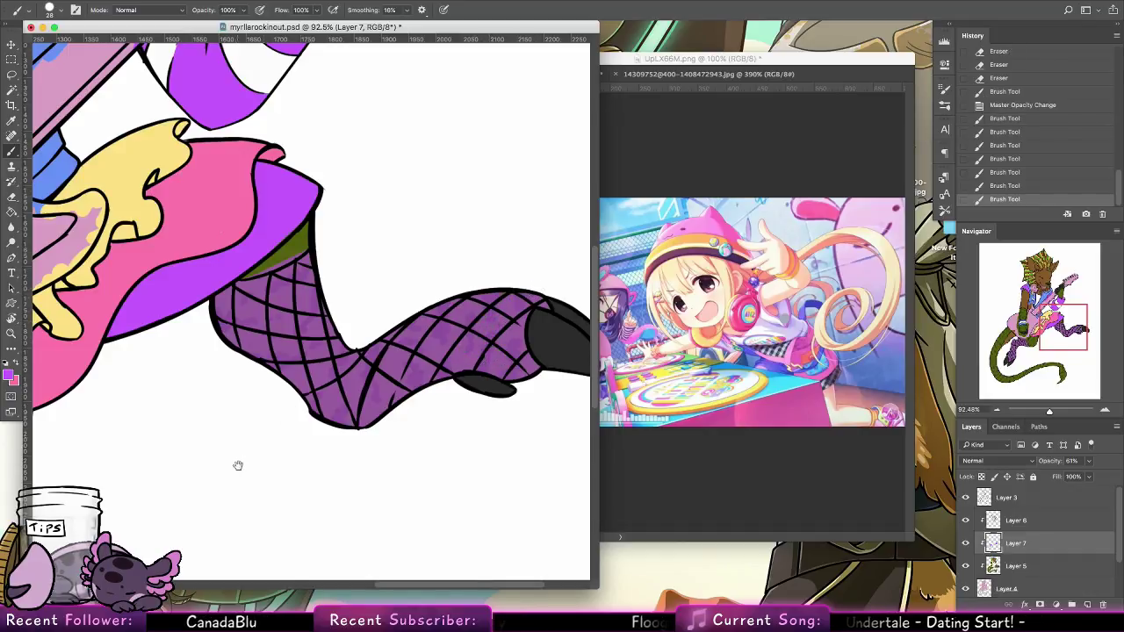
# Paint the top band of the near leg's stocking solid purple on Layer 6
pyautogui.moveTo(238, 466); pyautogui.dragTo(534, 386)
pyautogui.moveTo(324, 457); pyautogui.dragTo(465, 412)
pyautogui.click(1016, 520)
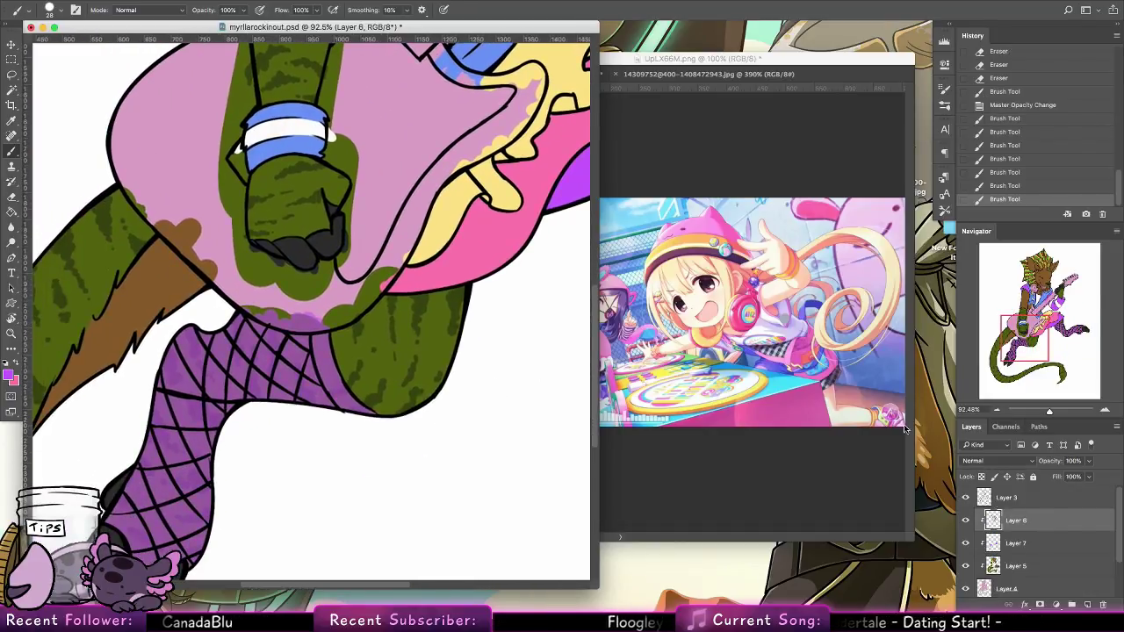
pyautogui.moveTo(321, 345); pyautogui.dragTo(357, 409)
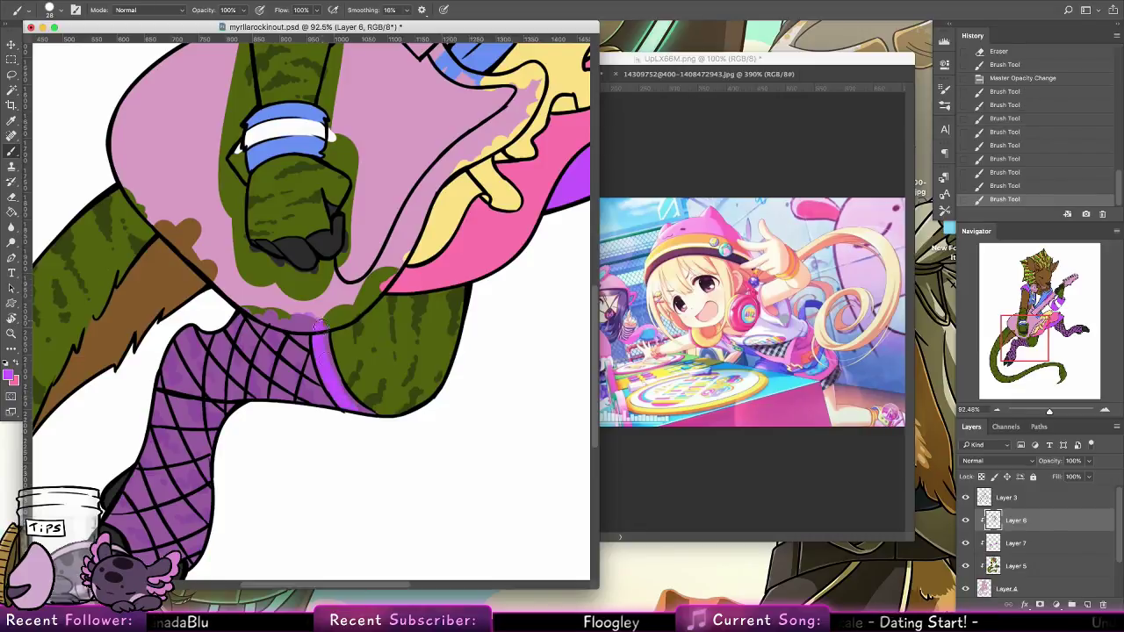
pyautogui.moveTo(321, 327); pyautogui.dragTo(358, 414)
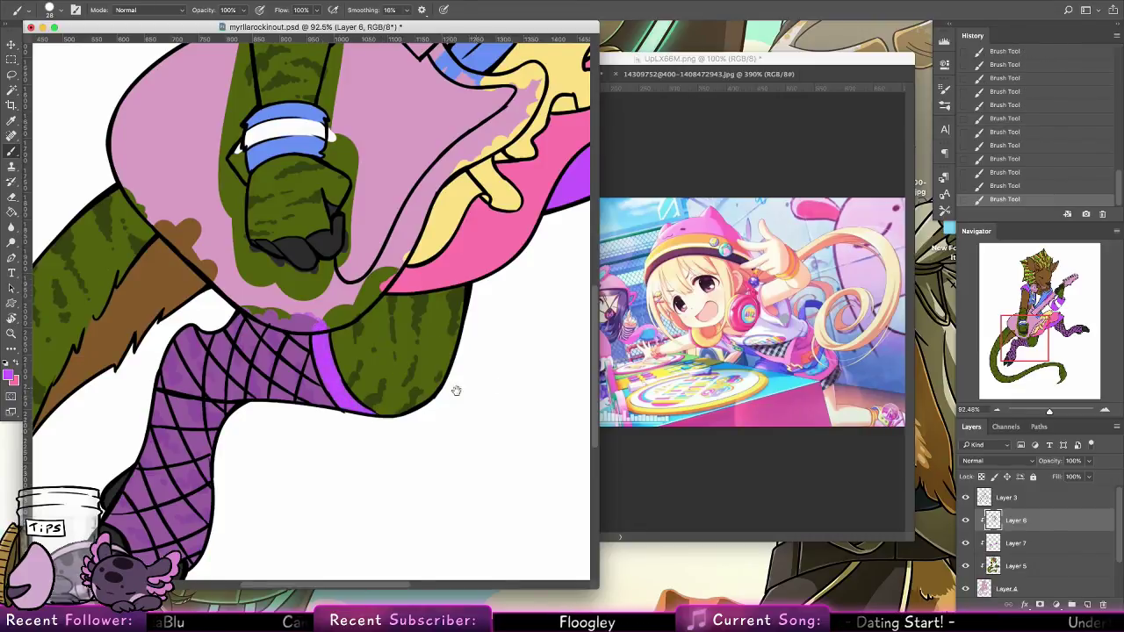
# Paint solid purple along the top of the far leg's stocking below the cloth, undoing the last stroke
pyautogui.moveTo(455, 390); pyautogui.dragTo(201, 441)
pyautogui.moveTo(430, 349); pyautogui.dragTo(218, 408)
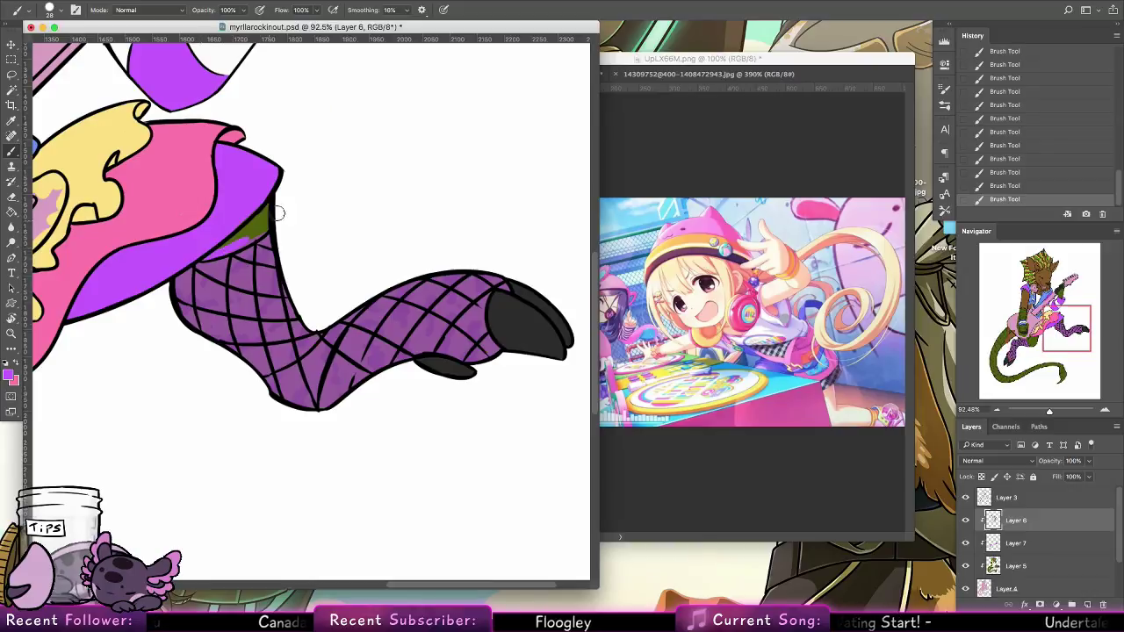
pyautogui.press('super+z')
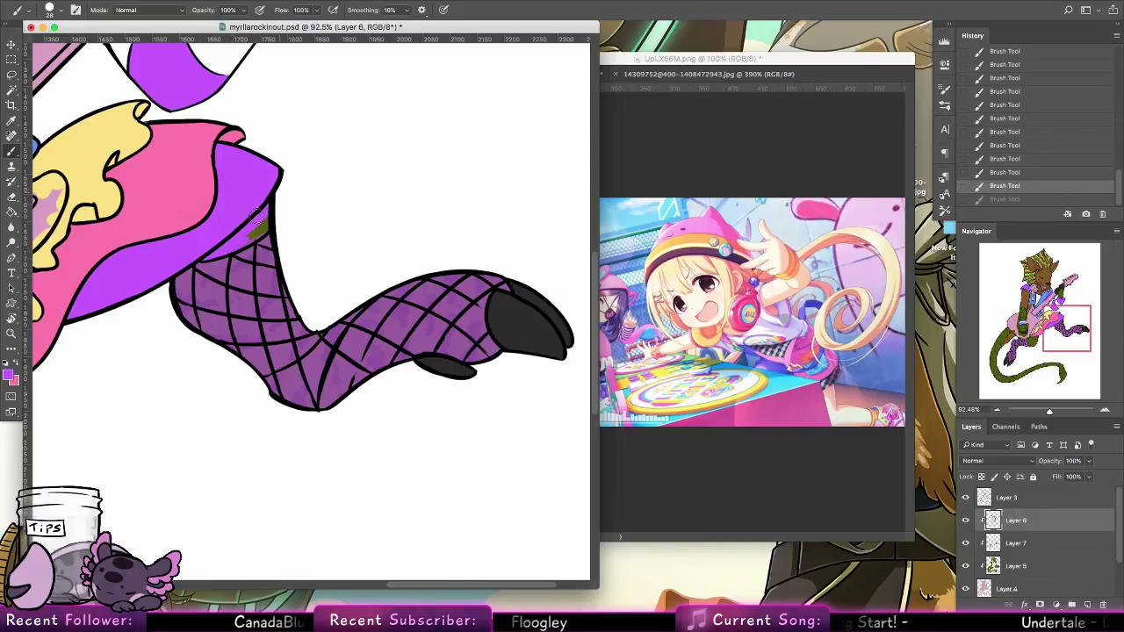
# Sample blue from UpLX66M.png and paint the top of the far leg's stocking with it on Layer 6
pyautogui.moveTo(203, 287); pyautogui.dragTo(422, 399)
pyautogui.moveTo(261, 145); pyautogui.dragTo(398, 244)
pyautogui.moveTo(448, 347); pyautogui.dragTo(253, 212)
pyautogui.click(802, 353)
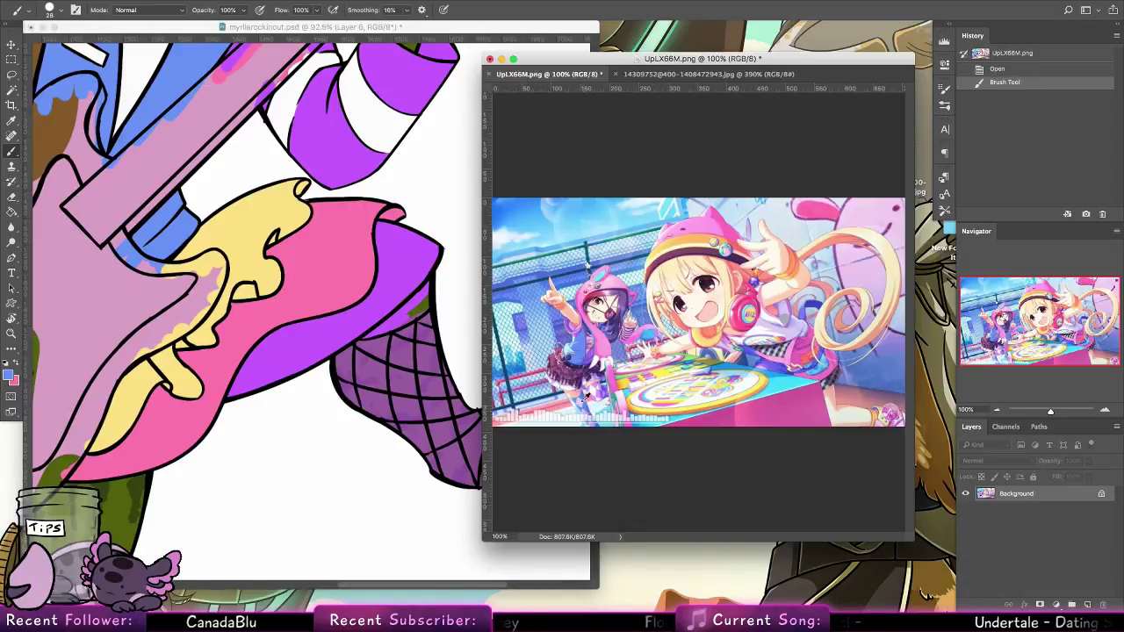
pyautogui.click(438, 318)
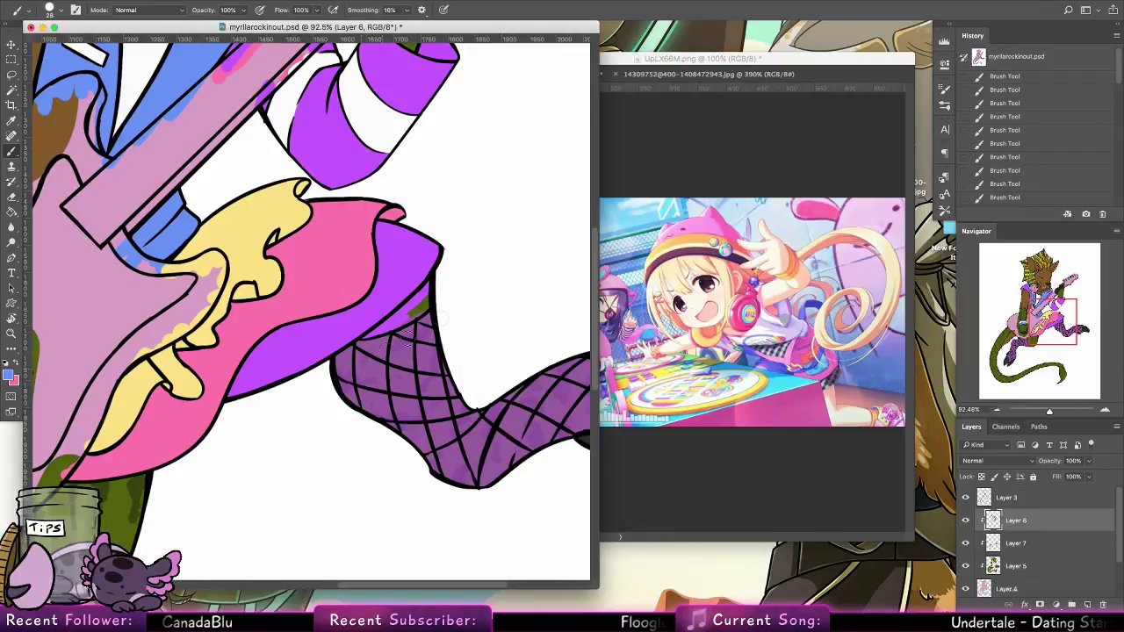
pyautogui.moveTo(367, 334); pyautogui.dragTo(429, 295)
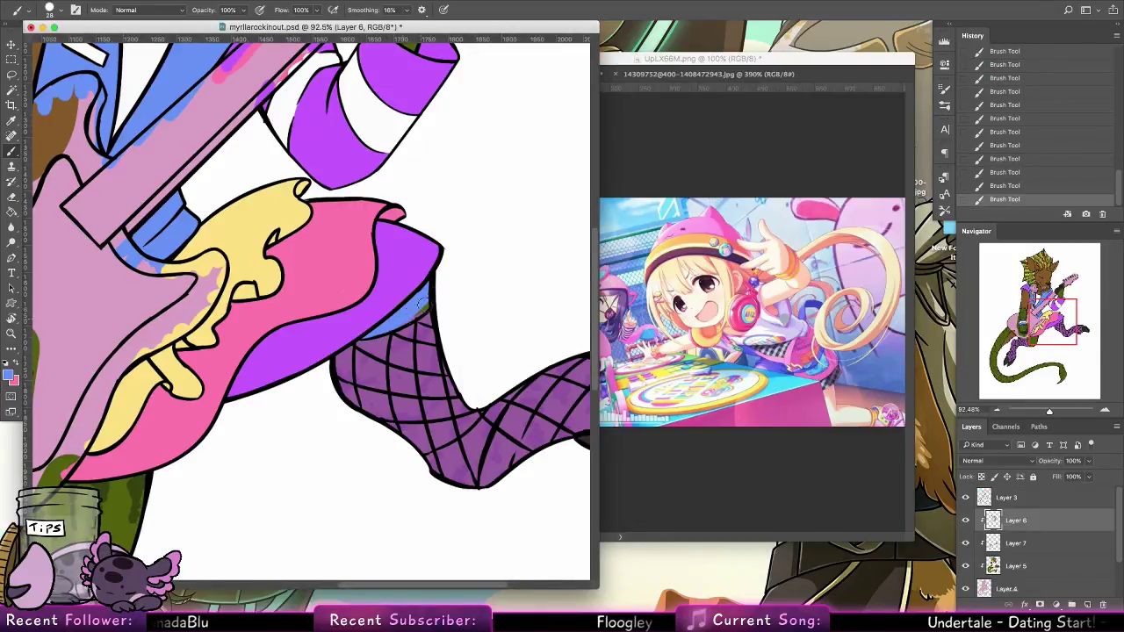
# Repaint the top band of the near leg's stocking in the same solid blue, redoing the first attempt
pyautogui.moveTo(266, 445)
pyautogui.mouseDown()
pyautogui.moveTo(527, 322)
pyautogui.moveTo(569, 286)
pyautogui.mouseUp()
pyautogui.moveTo(300, 346); pyautogui.dragTo(352, 449)
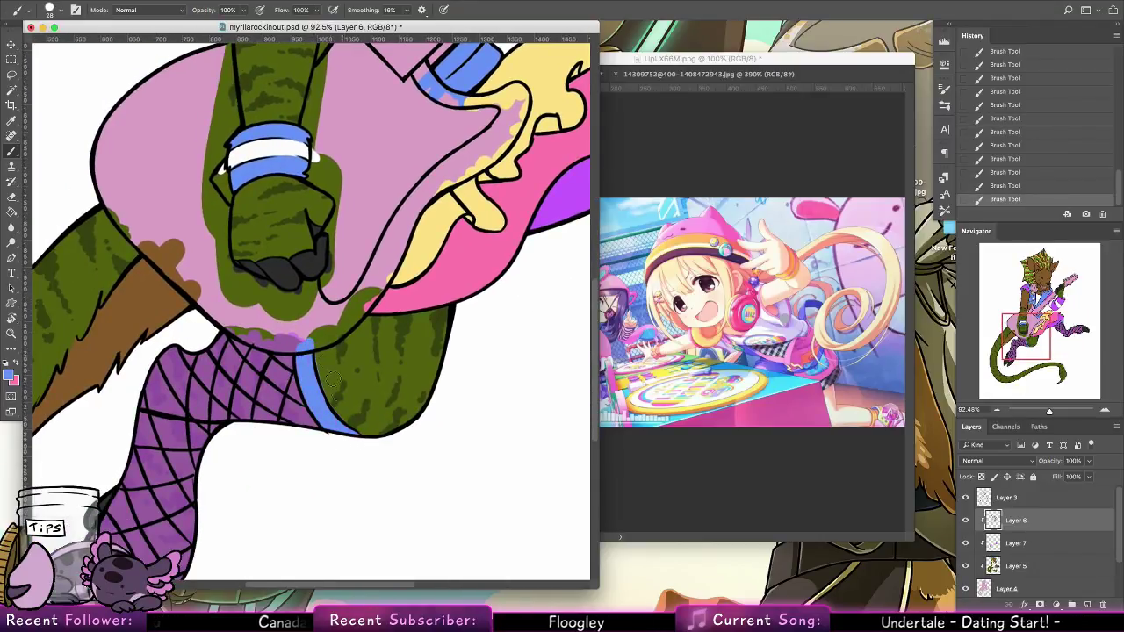
pyautogui.press('super+z')
pyautogui.press('super+z')
pyautogui.moveTo(321, 392); pyautogui.dragTo(351, 435)
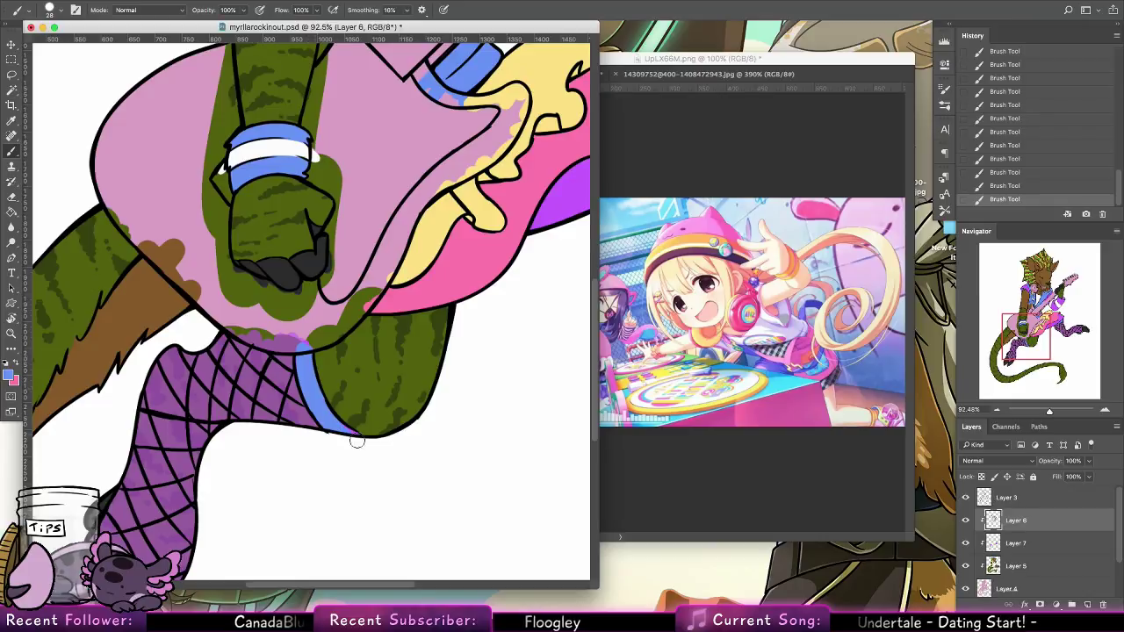
# Fill the translucent purple of both fishnet stockings with blue on Layer 7 using the Paint Bucket
pyautogui.click(11, 211)
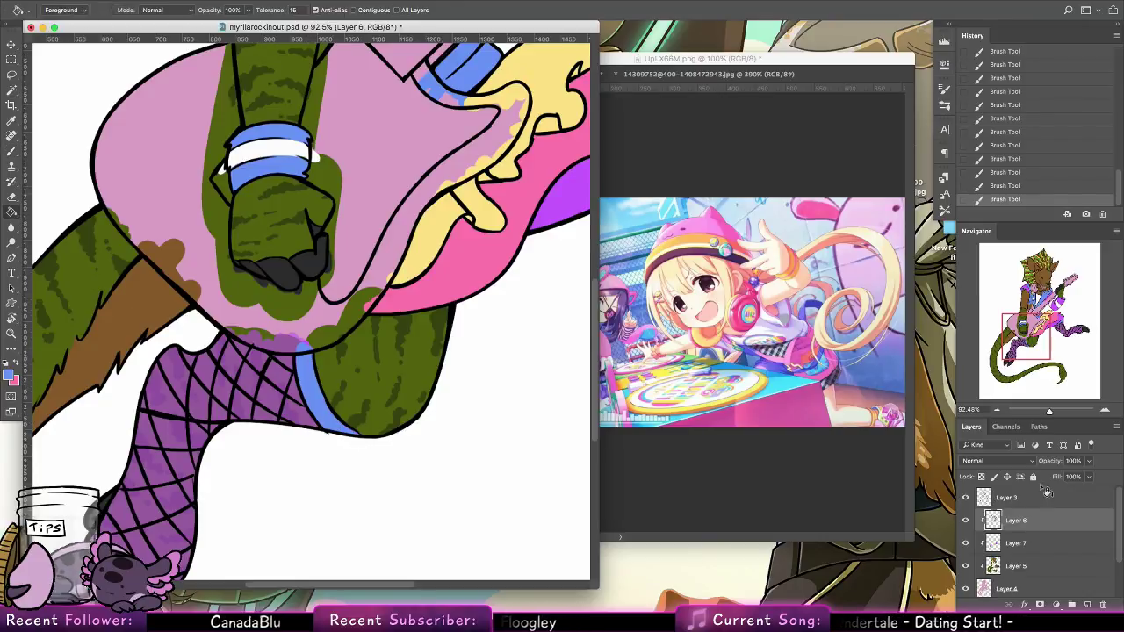
pyautogui.click(1019, 542)
pyautogui.click(295, 384)
pyautogui.moveTo(515, 358); pyautogui.dragTo(243, 394)
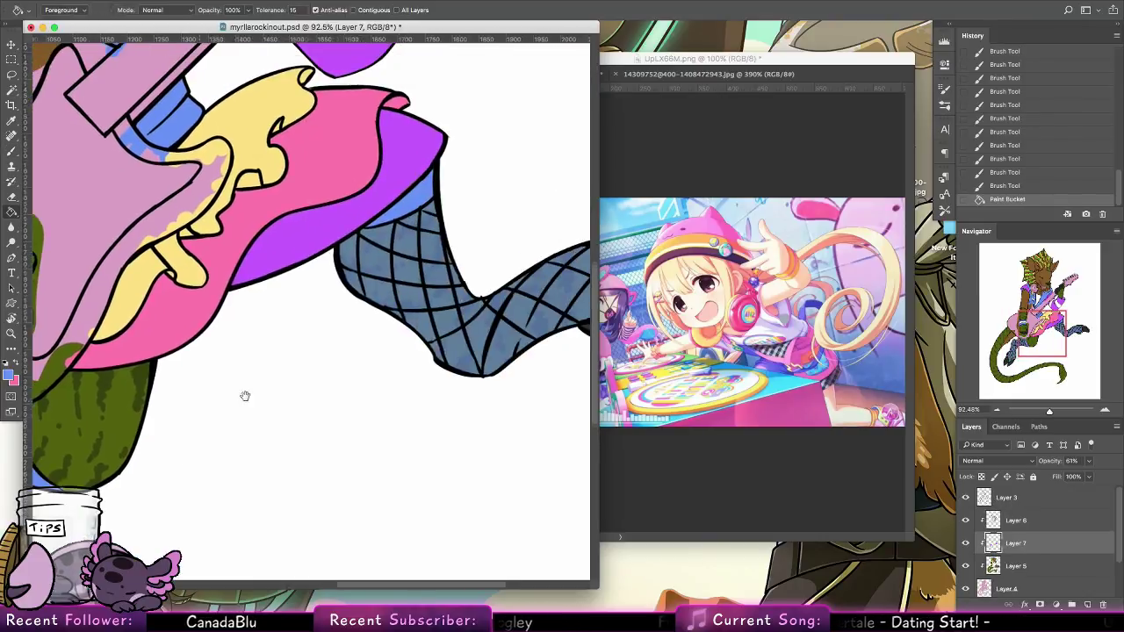
pyautogui.moveTo(331, 384); pyautogui.dragTo(284, 364)
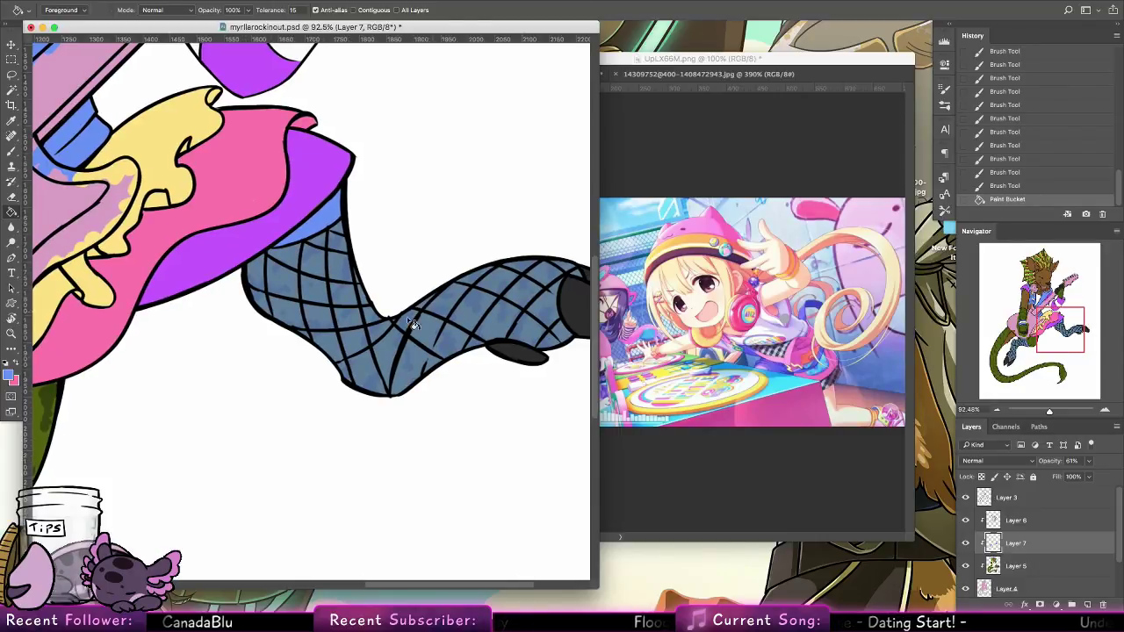
# Try painting white lengthwise stripes between the fishnet lines on the near leg's stocking on Layer 7
pyautogui.click(12, 149)
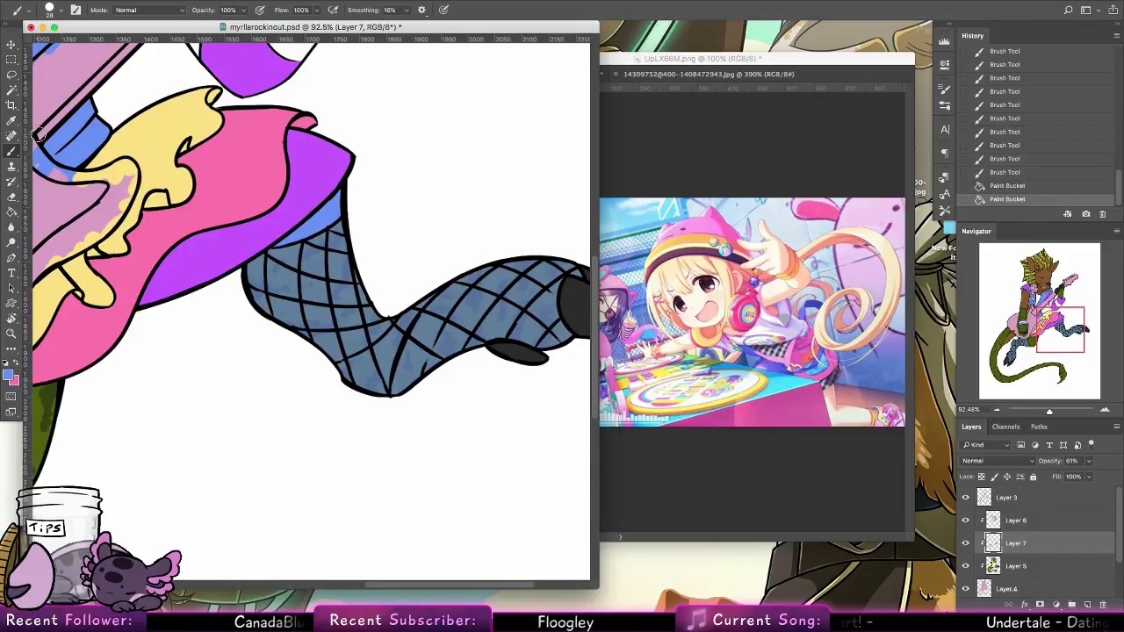
pyautogui.moveTo(332, 418); pyautogui.dragTo(416, 457)
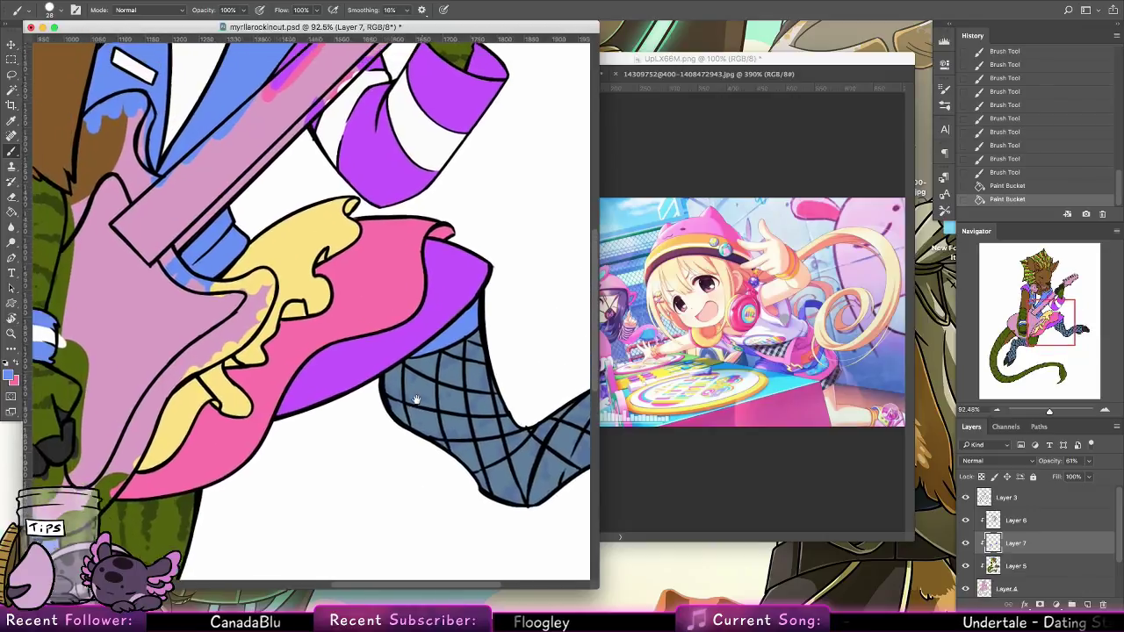
pyautogui.moveTo(327, 428); pyautogui.dragTo(527, 457)
pyautogui.moveTo(291, 330); pyautogui.dragTo(431, 88)
pyautogui.moveTo(361, 300)
pyautogui.mouseDown()
pyautogui.moveTo(349, 347)
pyautogui.moveTo(308, 403)
pyautogui.moveTo(330, 275)
pyautogui.moveTo(318, 426)
pyautogui.moveTo(319, 282)
pyautogui.moveTo(305, 377)
pyautogui.moveTo(314, 296)
pyautogui.moveTo(314, 415)
pyautogui.mouseUp()
pyautogui.moveTo(315, 297); pyautogui.dragTo(317, 419)
pyautogui.moveTo(307, 342)
pyautogui.mouseDown()
pyautogui.moveTo(314, 426)
pyautogui.moveTo(259, 281)
pyautogui.moveTo(278, 246)
pyautogui.moveTo(261, 412)
pyautogui.moveTo(249, 329)
pyautogui.moveTo(307, 465)
pyautogui.moveTo(257, 379)
pyautogui.moveTo(278, 444)
pyautogui.moveTo(258, 403)
pyautogui.moveTo(296, 474)
pyautogui.moveTo(245, 369)
pyautogui.moveTo(308, 484)
pyautogui.moveTo(283, 434)
pyautogui.mouseUp()
pyautogui.keyDown('alt'); pyautogui.click(417, 333); pyautogui.keyUp('alt')
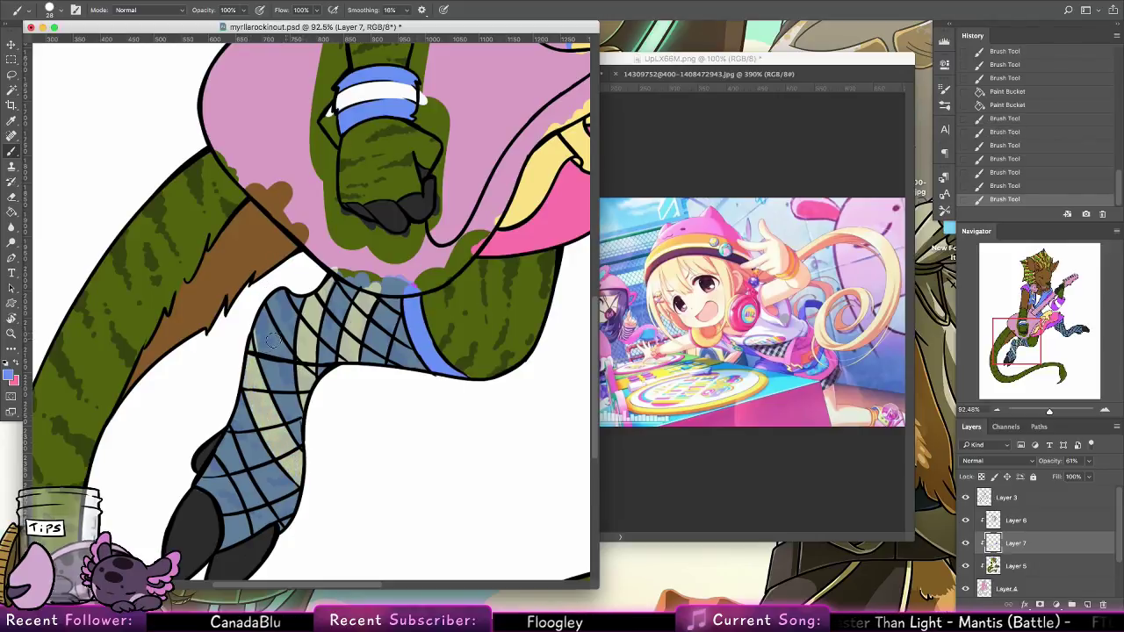
pyautogui.moveTo(257, 317); pyautogui.dragTo(277, 387)
# Extend the white stripes down to the near leg's ankle and erase the paint spilling onto the hoof
pyautogui.keyDown('alt'); pyautogui.click(440, 388); pyautogui.keyUp('alt')
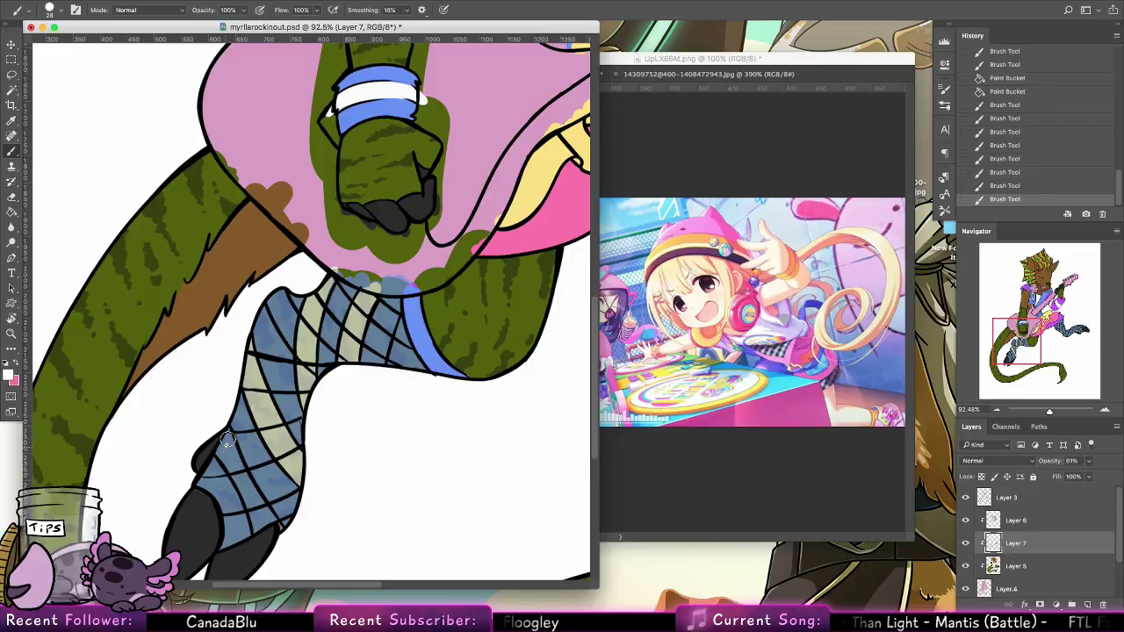
pyautogui.moveTo(227, 434)
pyautogui.mouseDown()
pyautogui.moveTo(245, 494)
pyautogui.moveTo(223, 452)
pyautogui.moveTo(289, 393)
pyautogui.moveTo(269, 428)
pyautogui.moveTo(232, 457)
pyautogui.moveTo(221, 449)
pyautogui.moveTo(249, 525)
pyautogui.mouseUp()
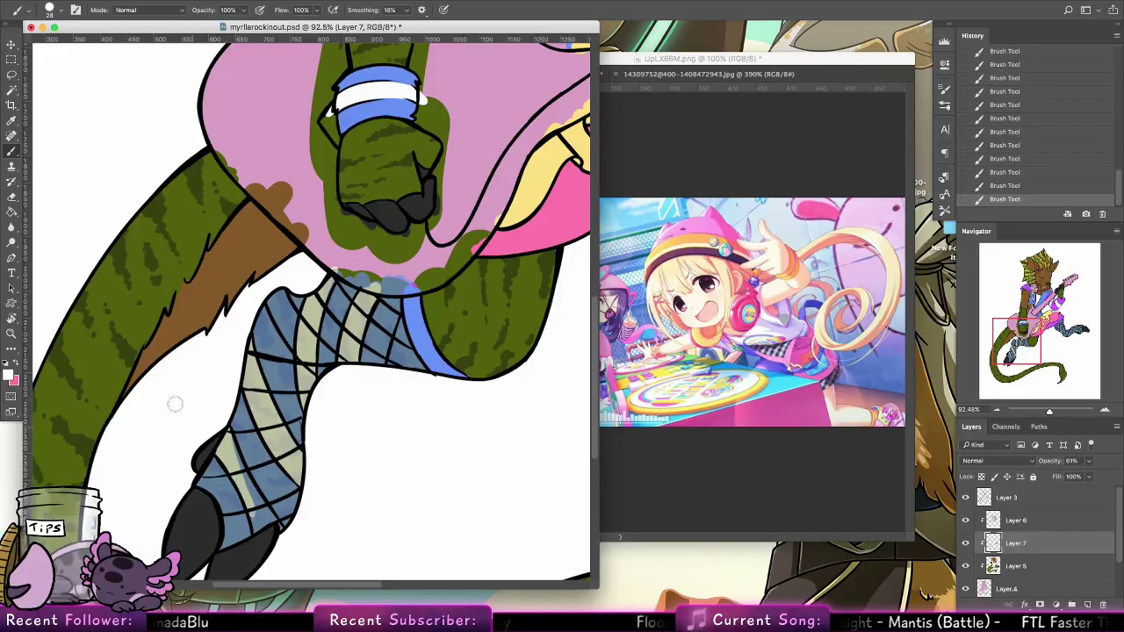
pyautogui.click(14, 200)
pyautogui.moveTo(200, 497); pyautogui.dragTo(198, 488)
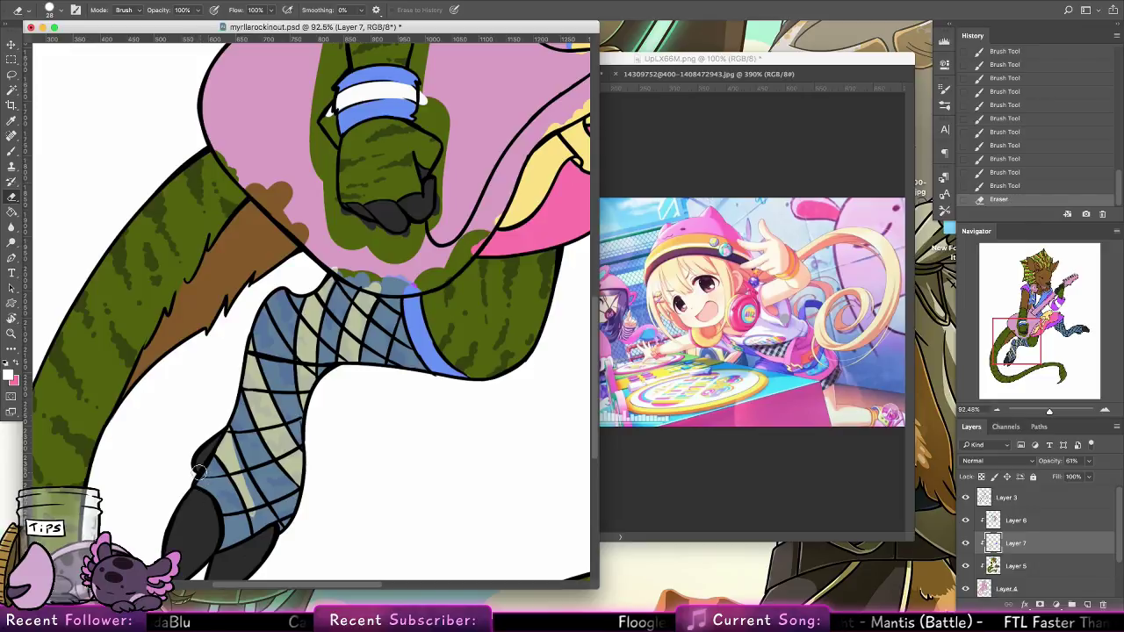
pyautogui.click(13, 151)
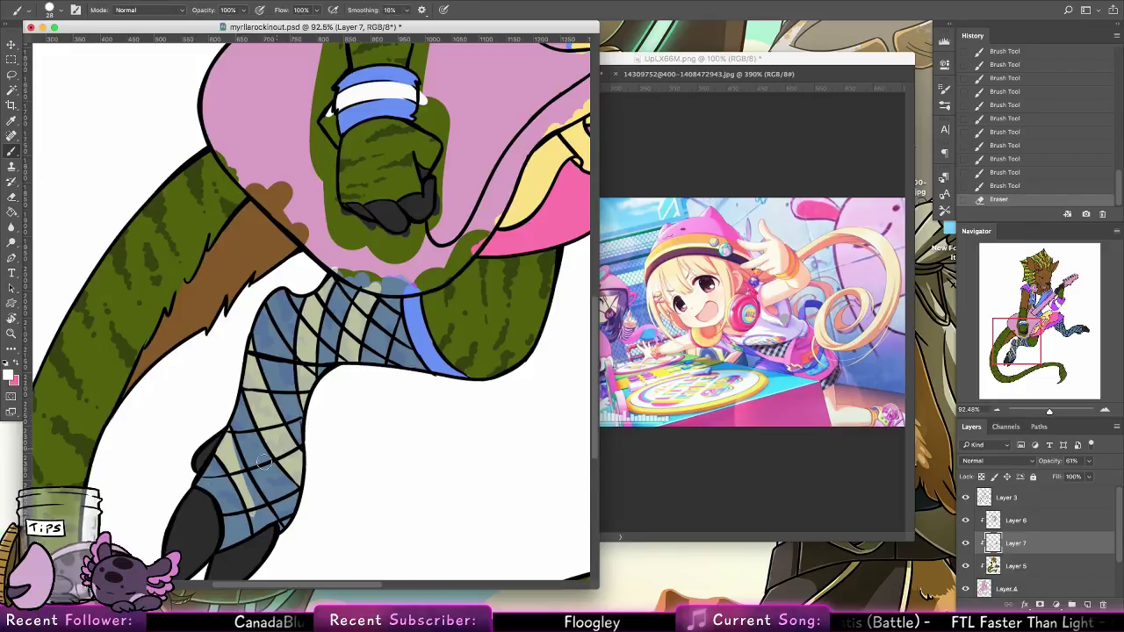
pyautogui.moveTo(256, 538); pyautogui.dragTo(254, 505)
pyautogui.moveTo(237, 463); pyautogui.dragTo(281, 535)
pyautogui.press('alt+super+z')
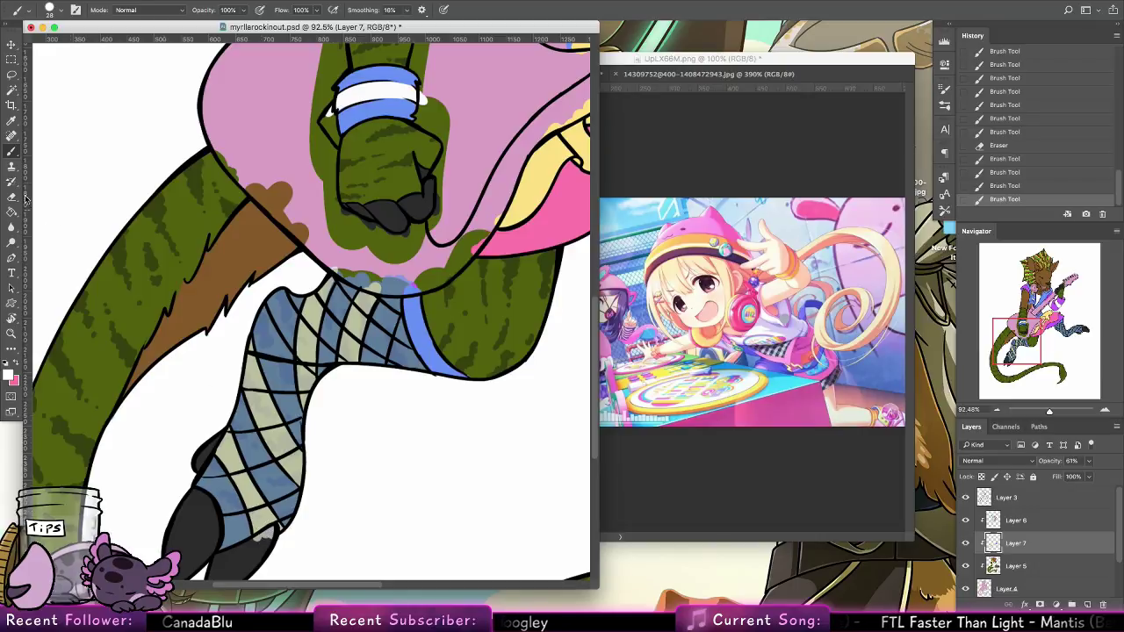
pyautogui.click(20, 197)
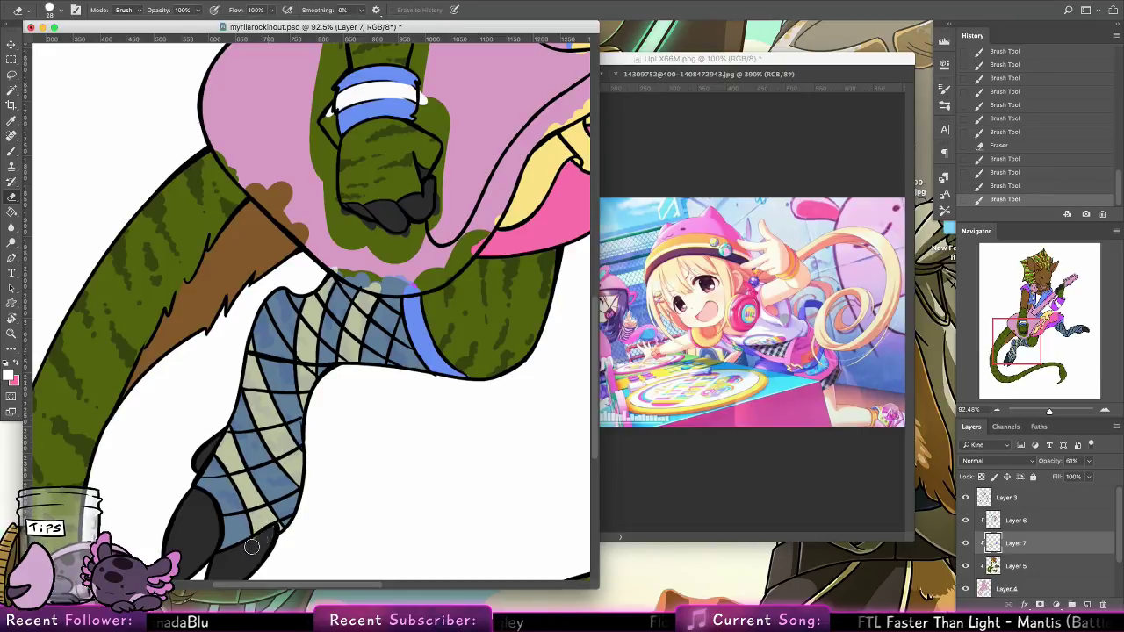
pyautogui.moveTo(260, 539); pyautogui.dragTo(272, 553)
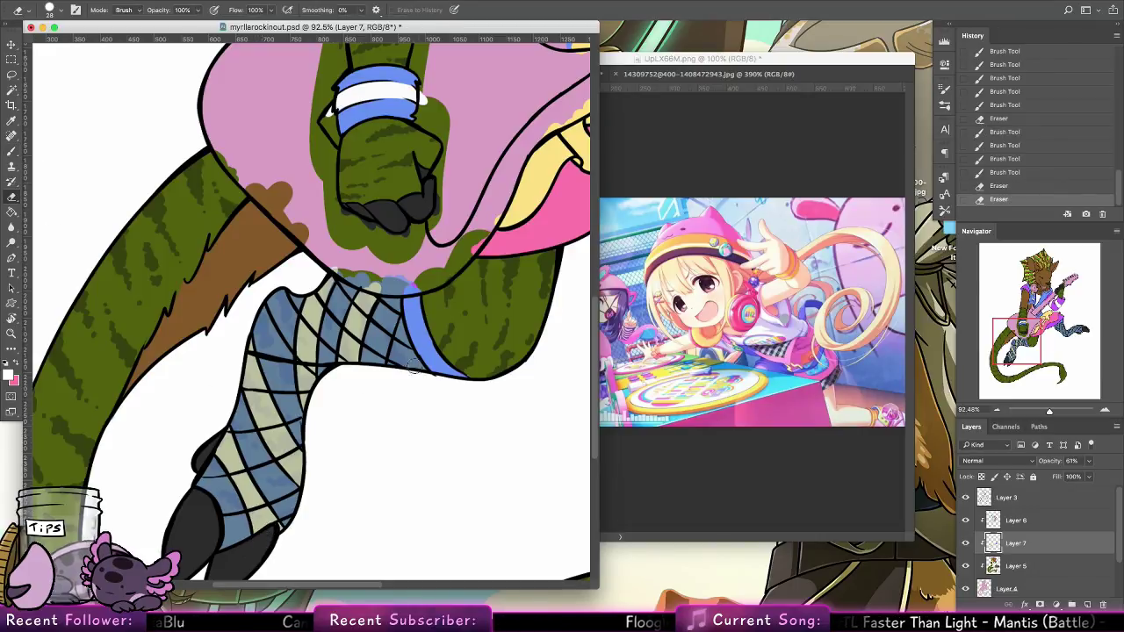
# Paint white stripes on the near leg's stocking just below the blue band
pyautogui.press('b')
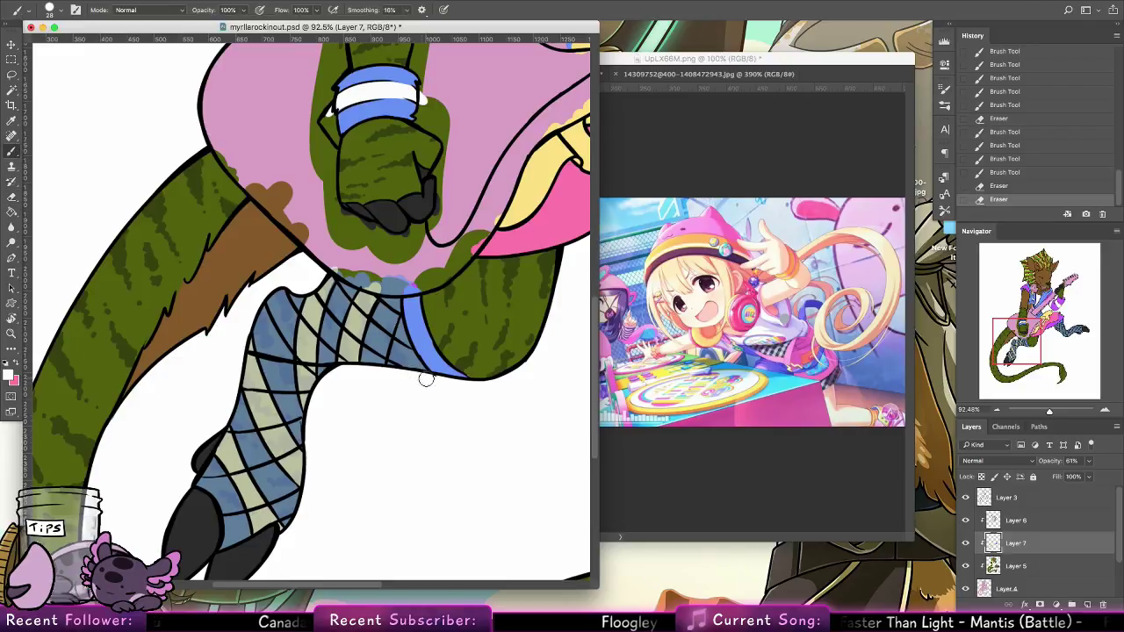
pyautogui.moveTo(415, 364)
pyautogui.mouseDown()
pyautogui.moveTo(407, 332)
pyautogui.moveTo(395, 334)
pyautogui.mouseUp()
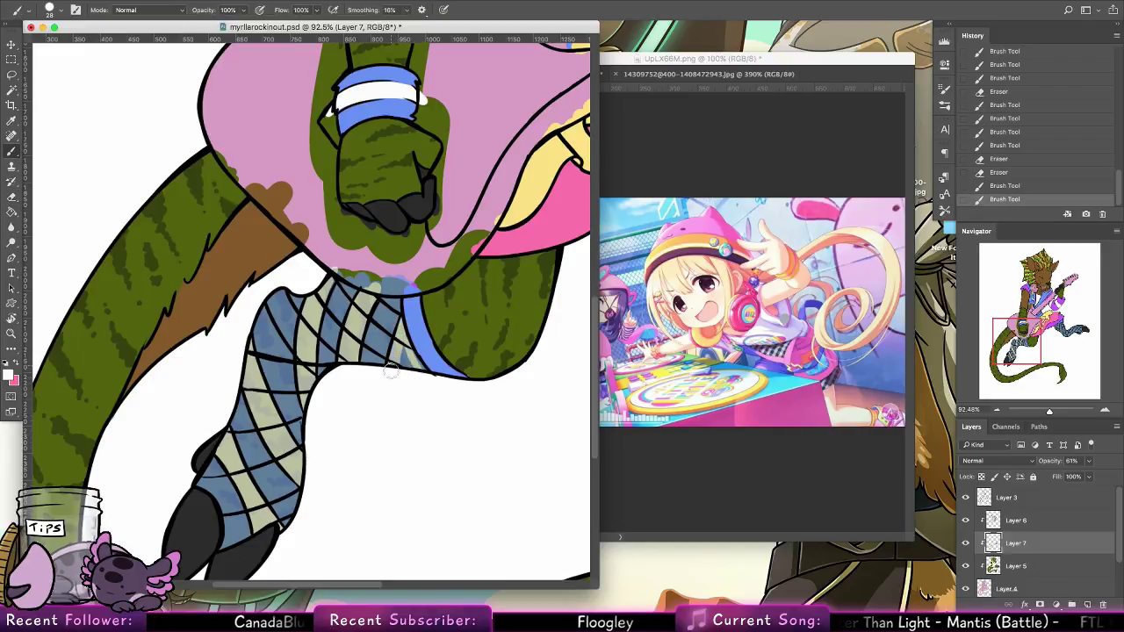
pyautogui.moveTo(418, 374)
pyautogui.mouseDown()
pyautogui.moveTo(411, 330)
pyautogui.moveTo(416, 367)
pyautogui.mouseUp()
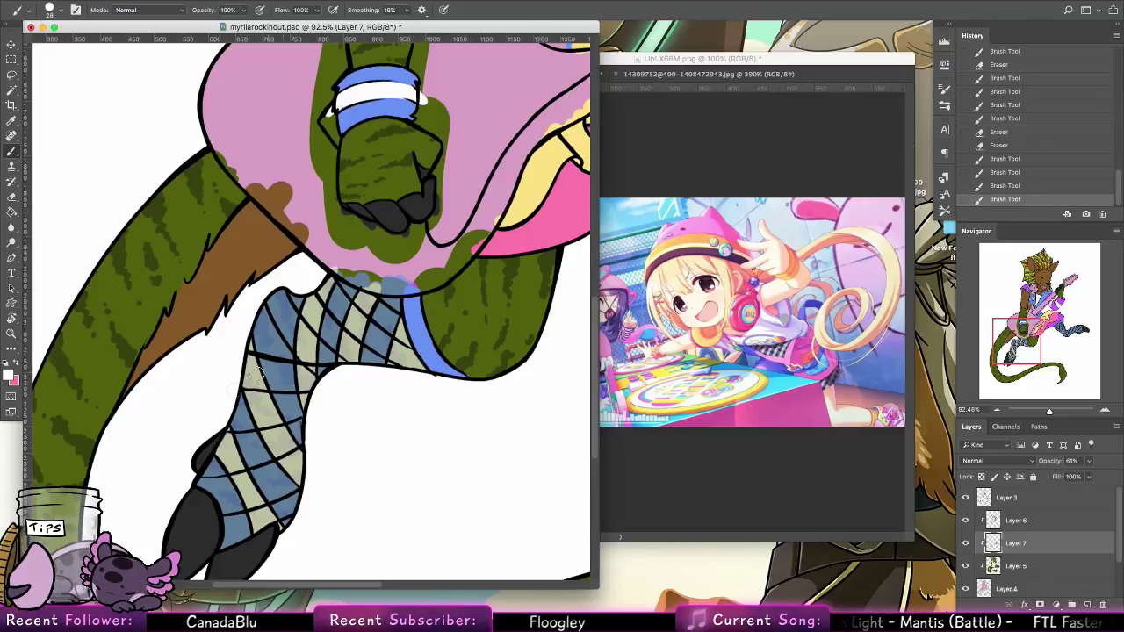
# Rotate the canvas, lock Layer 7's transparent pixels, and paint white stripes crossing the lengthwise ones on the near leg's stocking
pyautogui.click(10, 319)
pyautogui.moveTo(75, 290)
pyautogui.mouseDown()
pyautogui.moveTo(188, 529)
pyautogui.moveTo(235, 548)
pyautogui.mouseUp()
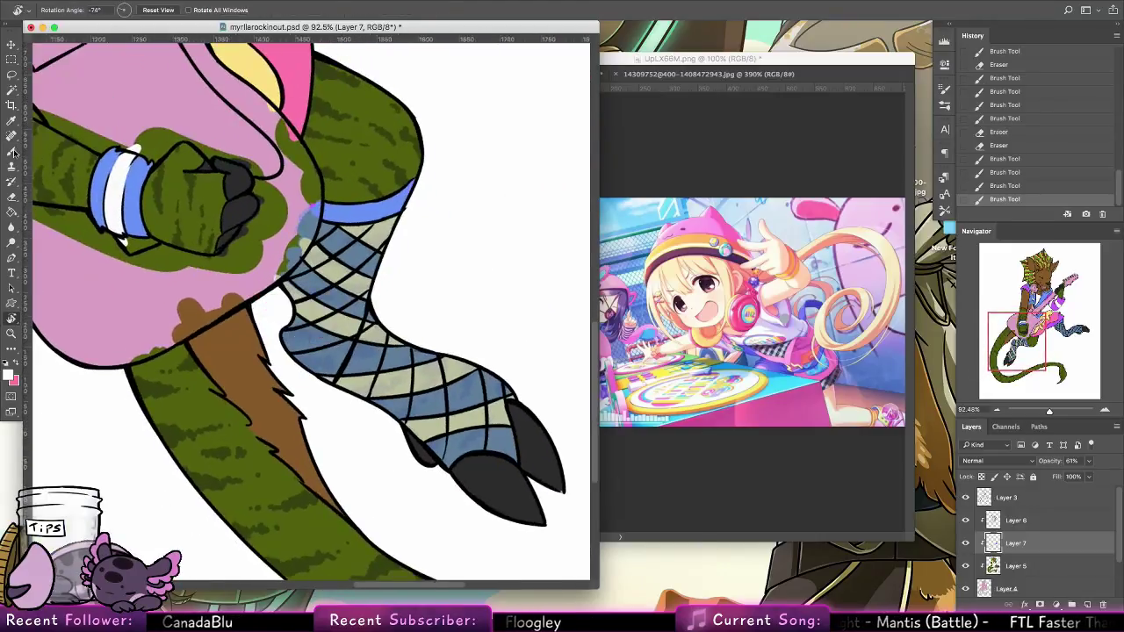
pyautogui.press('b')
pyautogui.click(982, 478)
pyautogui.click(982, 476)
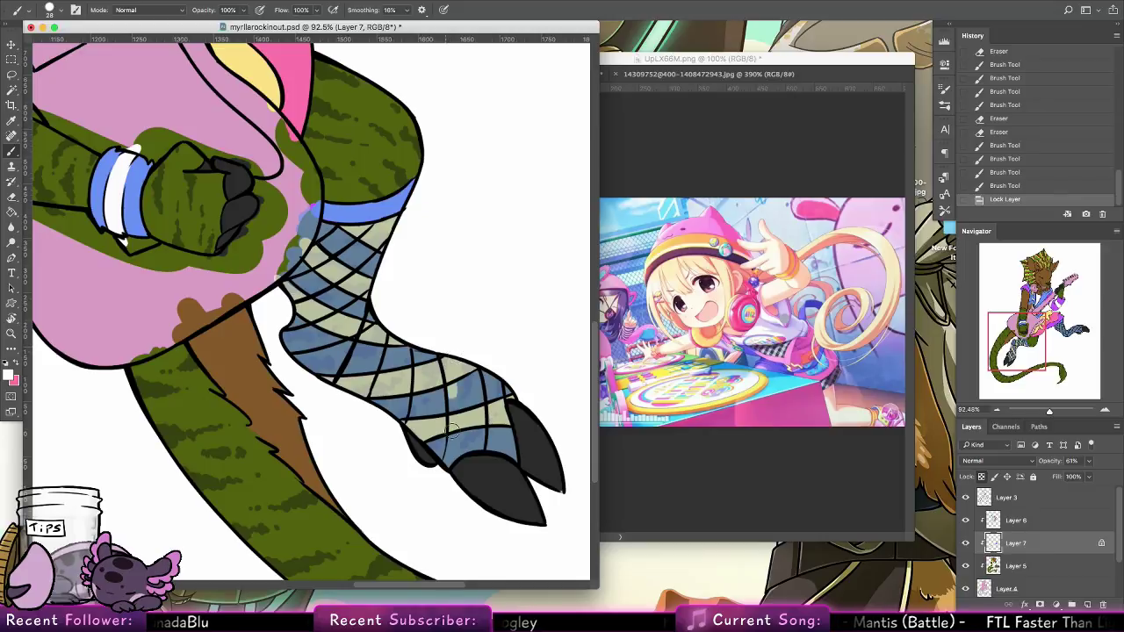
pyautogui.moveTo(452, 431); pyautogui.dragTo(448, 470)
pyautogui.moveTo(461, 381)
pyautogui.mouseDown()
pyautogui.moveTo(463, 450)
pyautogui.moveTo(478, 440)
pyautogui.moveTo(470, 387)
pyautogui.moveTo(464, 405)
pyautogui.mouseUp()
pyautogui.moveTo(376, 414)
pyautogui.mouseDown()
pyautogui.moveTo(396, 318)
pyautogui.moveTo(376, 402)
pyautogui.moveTo(400, 338)
pyautogui.moveTo(398, 414)
pyautogui.mouseUp()
pyautogui.moveTo(286, 337)
pyautogui.mouseDown()
pyautogui.moveTo(321, 336)
pyautogui.moveTo(378, 301)
pyautogui.mouseUp()
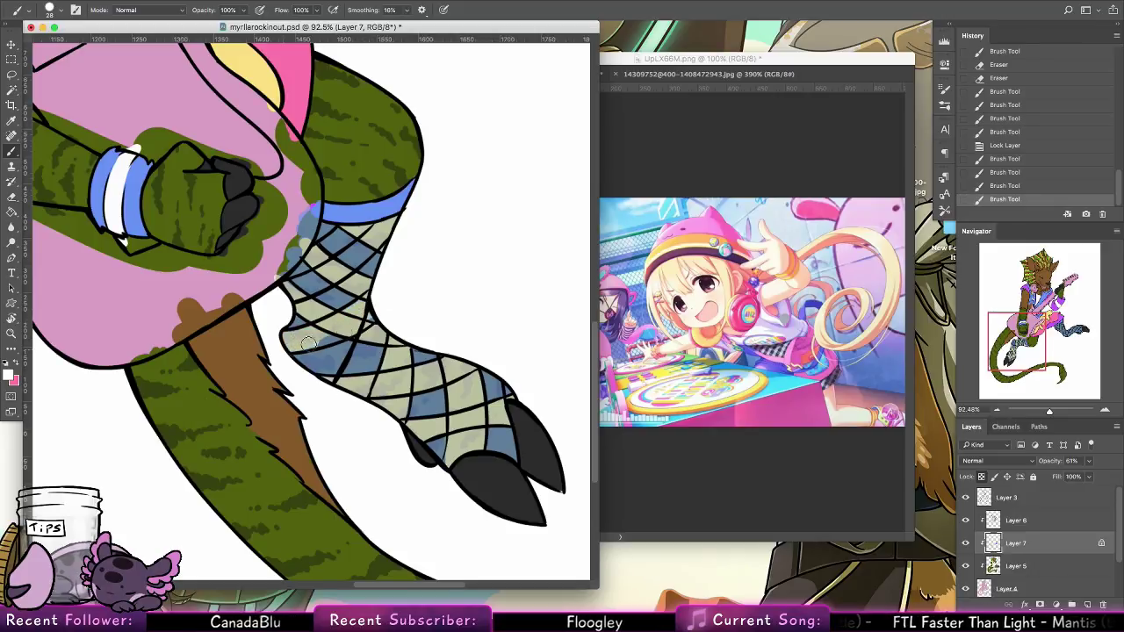
pyautogui.moveTo(308, 343); pyautogui.dragTo(337, 339)
pyautogui.moveTo(284, 289)
pyautogui.mouseDown()
pyautogui.moveTo(359, 248)
pyautogui.moveTo(315, 283)
pyautogui.moveTo(374, 237)
pyautogui.moveTo(328, 231)
pyautogui.mouseUp()
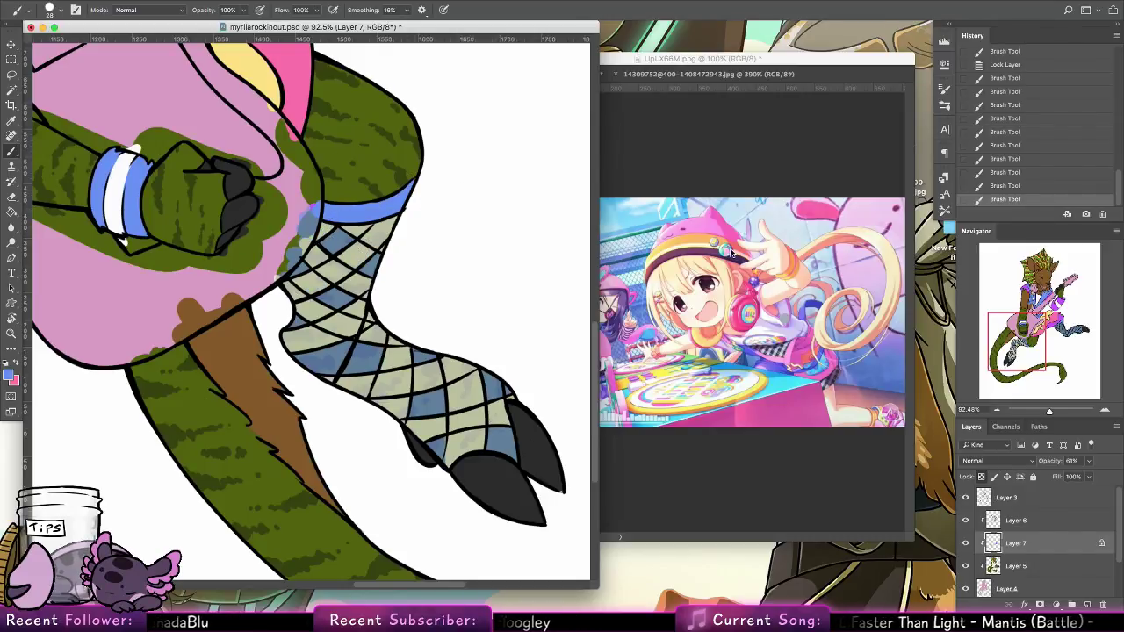
# Touch up the near leg's blue stocking band on Layer 6, then sample white again
pyautogui.hotkey('alt', ']')
pyautogui.moveTo(326, 220); pyautogui.dragTo(369, 211)
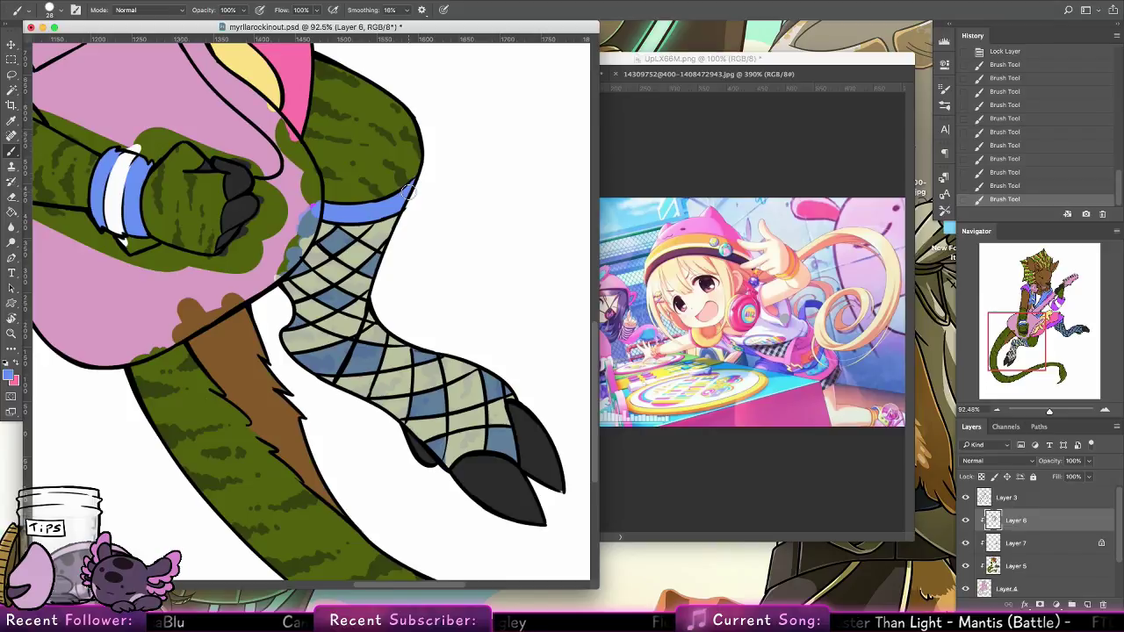
pyautogui.keyDown('alt'); pyautogui.click(502, 320); pyautogui.keyUp('alt')
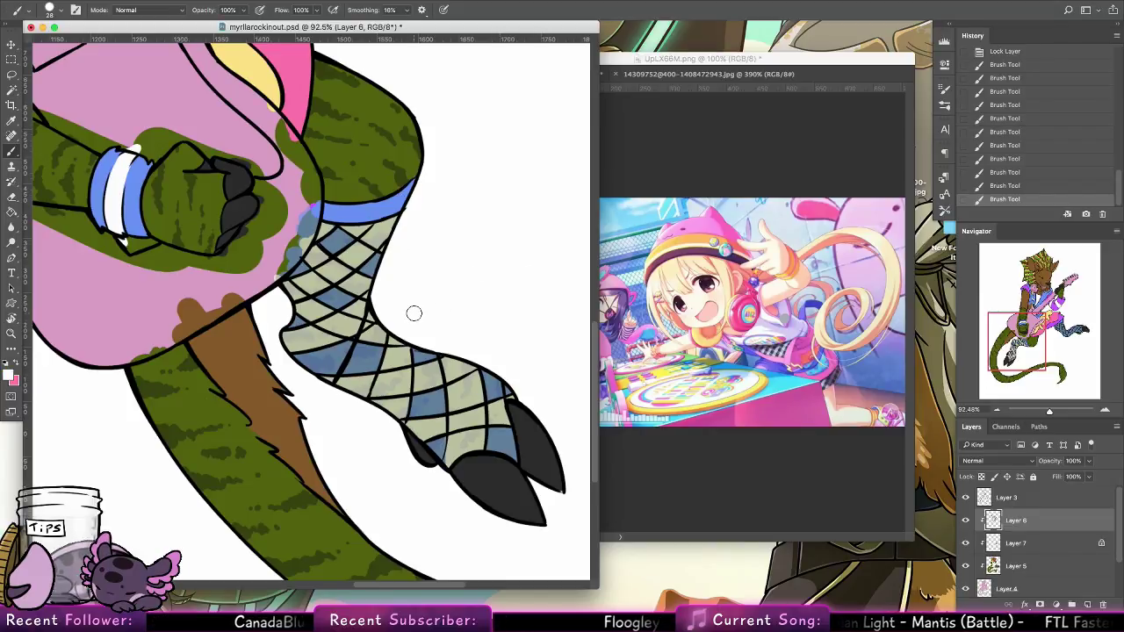
# Reset the canvas rotation and undo all the white striping on the stocking, back to the plain blue fill
pyautogui.doubleClick(11, 319)
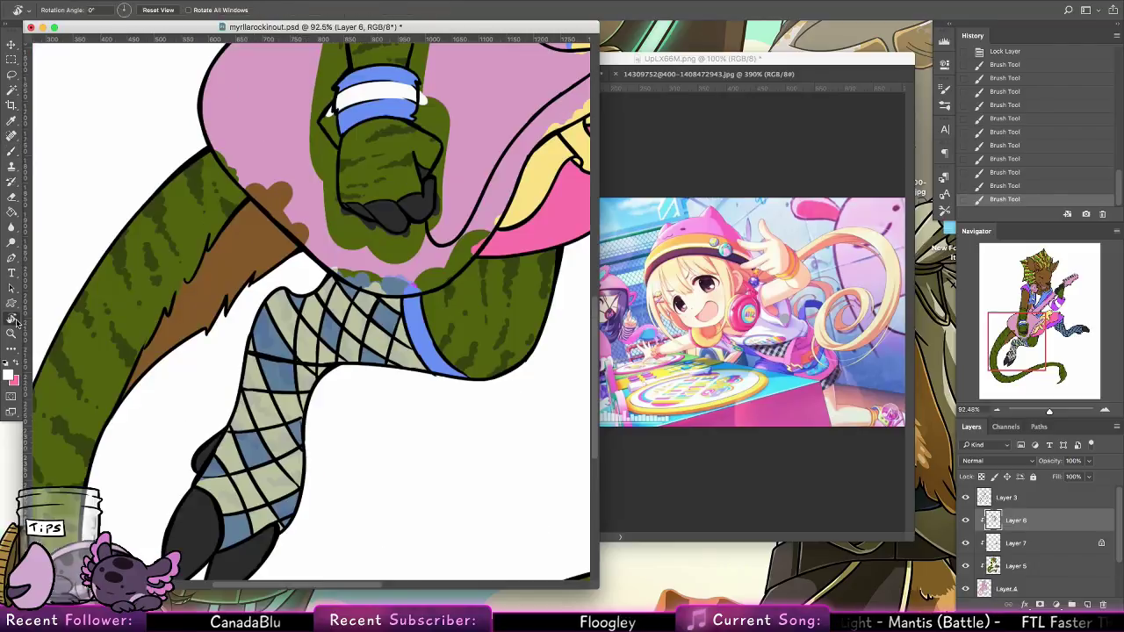
pyautogui.click(11, 334)
pyautogui.press('b')
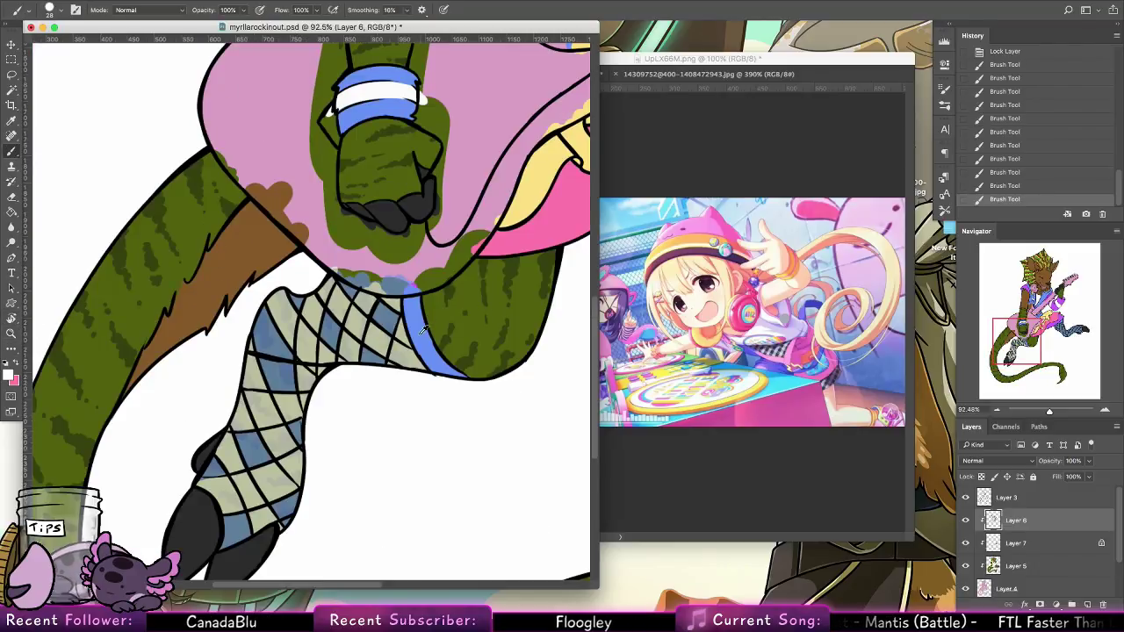
pyautogui.hotkey('ctrl', 'alt', 'z')
pyautogui.hotkey('ctrl', 'alt', 'z')
pyautogui.hotkey('ctrl', 'alt', 'z')
pyautogui.hotkey('ctrl', 'alt', 'z')
pyautogui.hotkey('ctrl', 'alt', 'z')
pyautogui.hotkey('ctrl', 'alt', 'z')
pyautogui.hotkey('ctrl', 'alt', 'z')
pyautogui.hotkey('ctrl', 'alt', 'z')
pyautogui.hotkey('ctrl', 'alt', 'z')
pyautogui.hotkey('ctrl', 'alt', 'z')
pyautogui.hotkey('ctrl', 'alt', 'z')
pyautogui.hotkey('ctrl', 'alt', 'z')
pyautogui.hotkey('ctrl', 'alt', 'z')
pyautogui.hotkey('ctrl', 'alt', 'z')
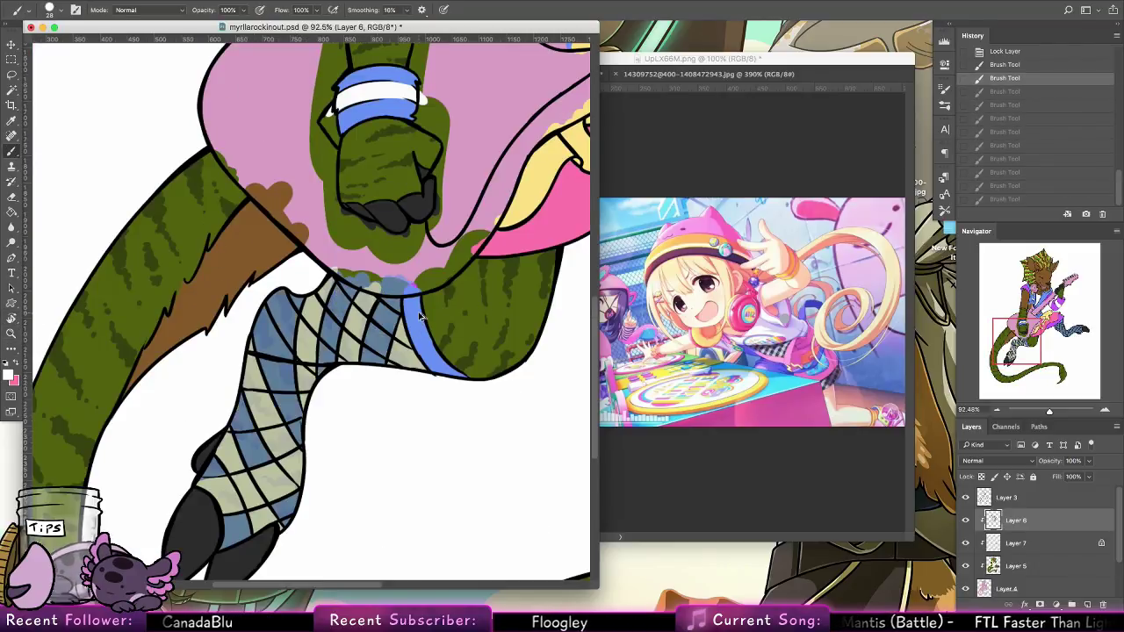
pyautogui.hotkey('ctrl', 'alt', 'z')
pyautogui.hotkey('ctrl', 'alt', 'z')
pyautogui.hotkey('ctrl', 'alt', 'z')
pyautogui.hotkey('ctrl', 'alt', 'z')
pyautogui.hotkey('ctrl', 'alt', 'z')
pyautogui.hotkey('ctrl', 'alt', 'z')
pyautogui.hotkey('ctrl', 'alt', 'z')
pyautogui.hotkey('ctrl', 'alt', 'z')
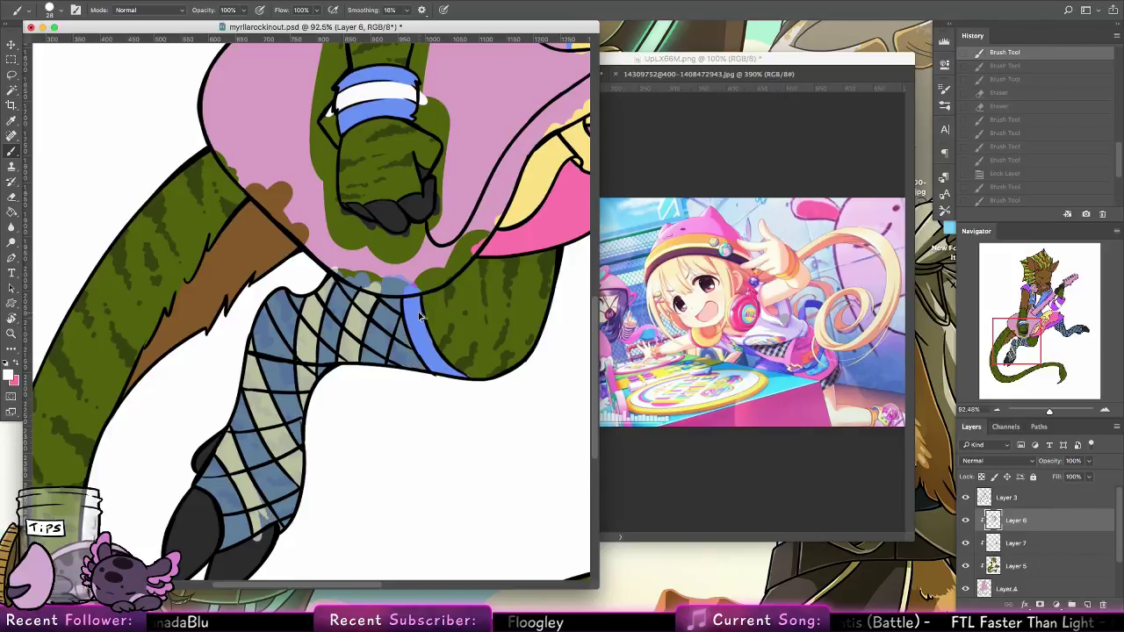
pyautogui.hotkey('ctrl', 'alt', 'z')
pyautogui.hotkey('ctrl', 'alt', 'z')
pyautogui.hotkey('ctrl', 'alt', 'z')
pyautogui.hotkey('ctrl', 'alt', 'z')
pyautogui.hotkey('ctrl', 'alt', 'z')
pyautogui.hotkey('ctrl', 'alt', 'z')
pyautogui.hotkey('ctrl', 'alt', 'z')
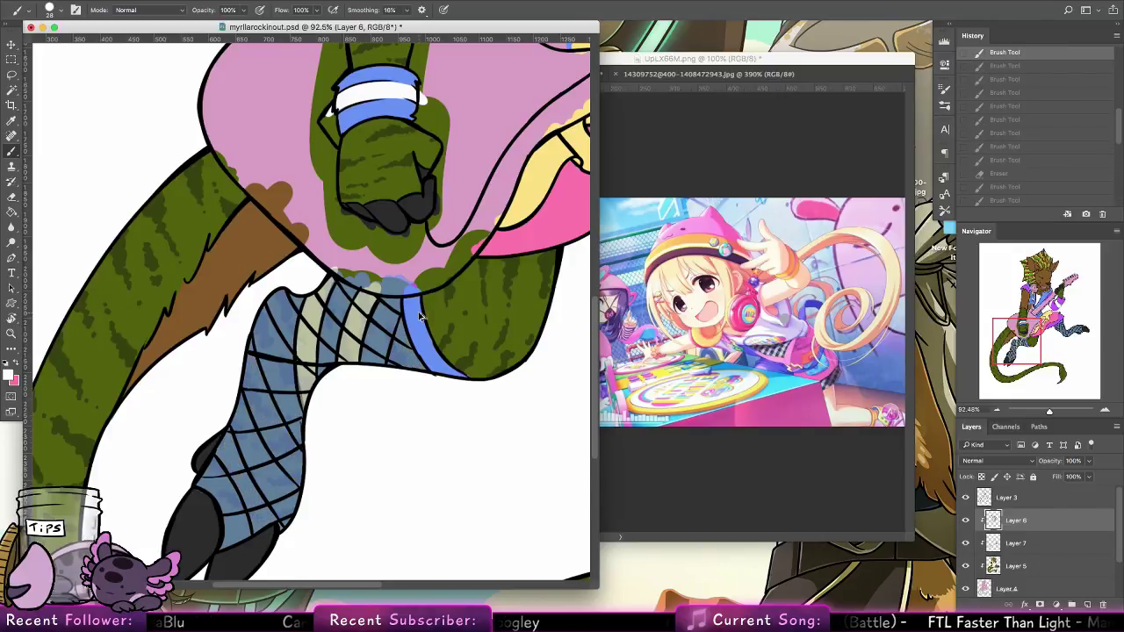
pyautogui.hotkey('ctrl', 'alt', 'z')
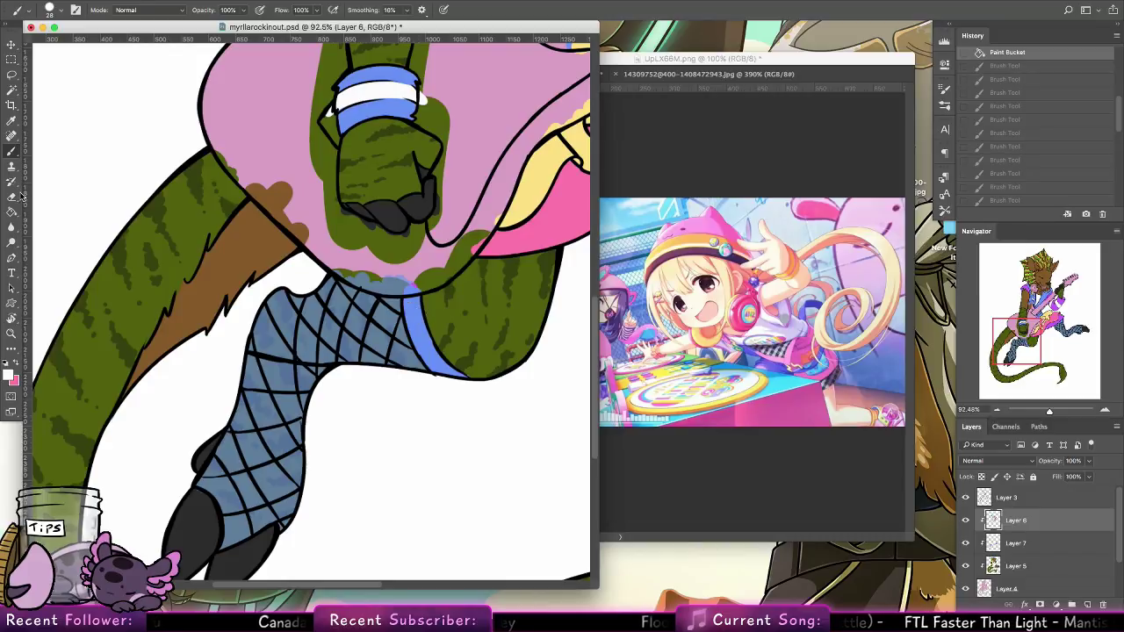
# Erase the stray stocking colour around the near leg's ankle and rear toe on Layer 7
pyautogui.click(22, 198)
pyautogui.moveTo(201, 491)
pyautogui.mouseDown()
pyautogui.moveTo(204, 502)
pyautogui.moveTo(209, 468)
pyautogui.mouseUp()
pyautogui.click(989, 542)
pyautogui.press('z')
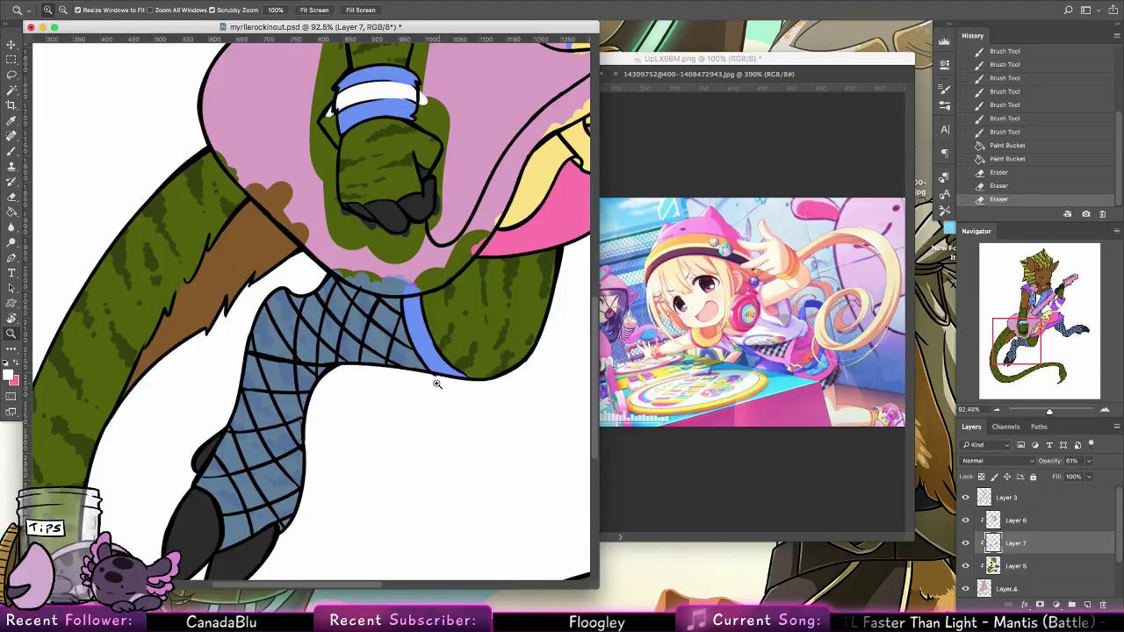
pyautogui.moveTo(437, 384)
pyautogui.mouseDown()
pyautogui.moveTo(402, 384)
pyautogui.moveTo(405, 360)
pyautogui.moveTo(322, 383)
pyautogui.moveTo(406, 477)
pyautogui.moveTo(389, 480)
pyautogui.moveTo(409, 461)
pyautogui.moveTo(462, 494)
pyautogui.mouseUp()
pyautogui.moveTo(400, 303); pyautogui.dragTo(441, 444)
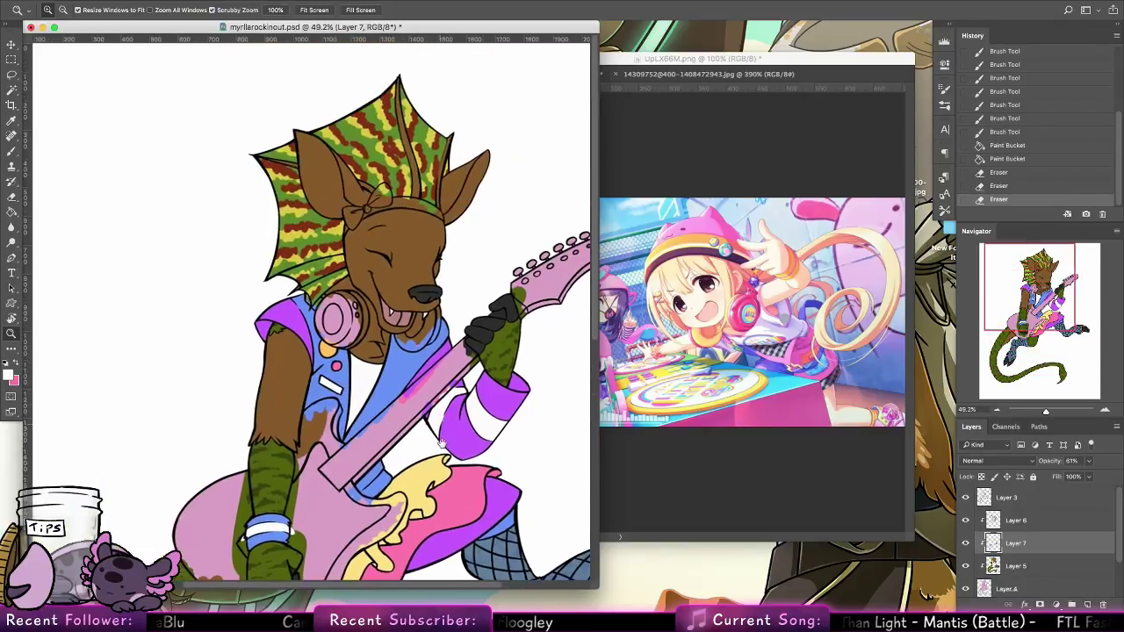
# Sample the clothing's pink and paint the lower loop of the head bow with it on Layer 6
pyautogui.moveTo(447, 294); pyautogui.dragTo(459, 258)
pyautogui.press('b')
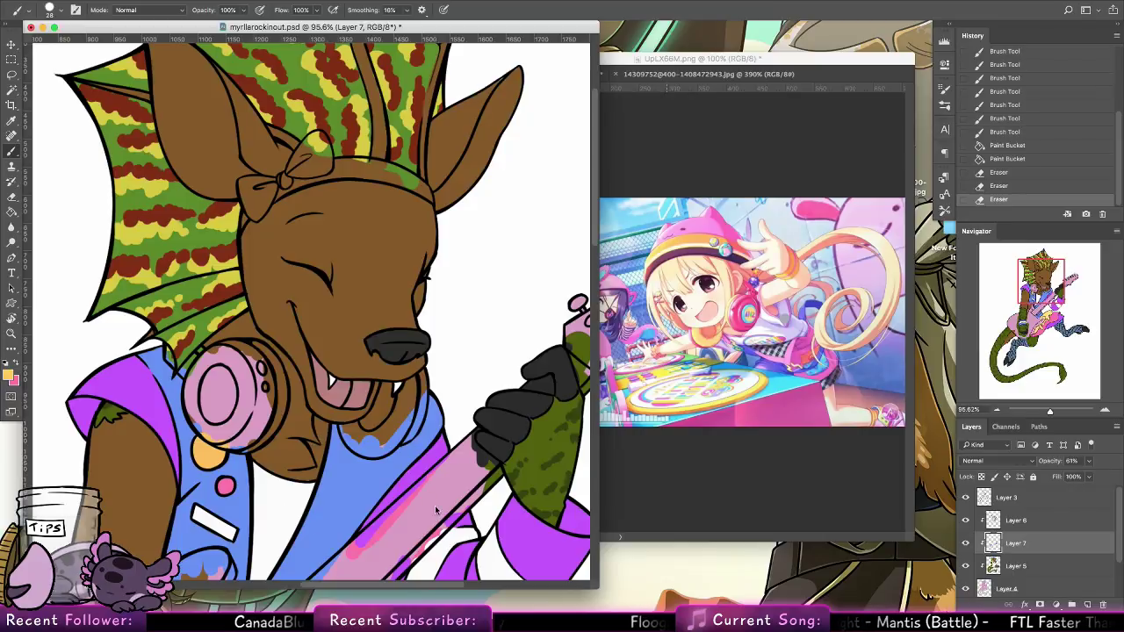
pyautogui.moveTo(434, 509); pyautogui.dragTo(432, 303)
pyautogui.moveTo(428, 411); pyautogui.dragTo(459, 545)
pyautogui.keyDown('alt'); pyautogui.click(418, 365); pyautogui.keyUp('alt')
pyautogui.moveTo(418, 173); pyautogui.dragTo(478, 510)
pyautogui.click(1018, 521)
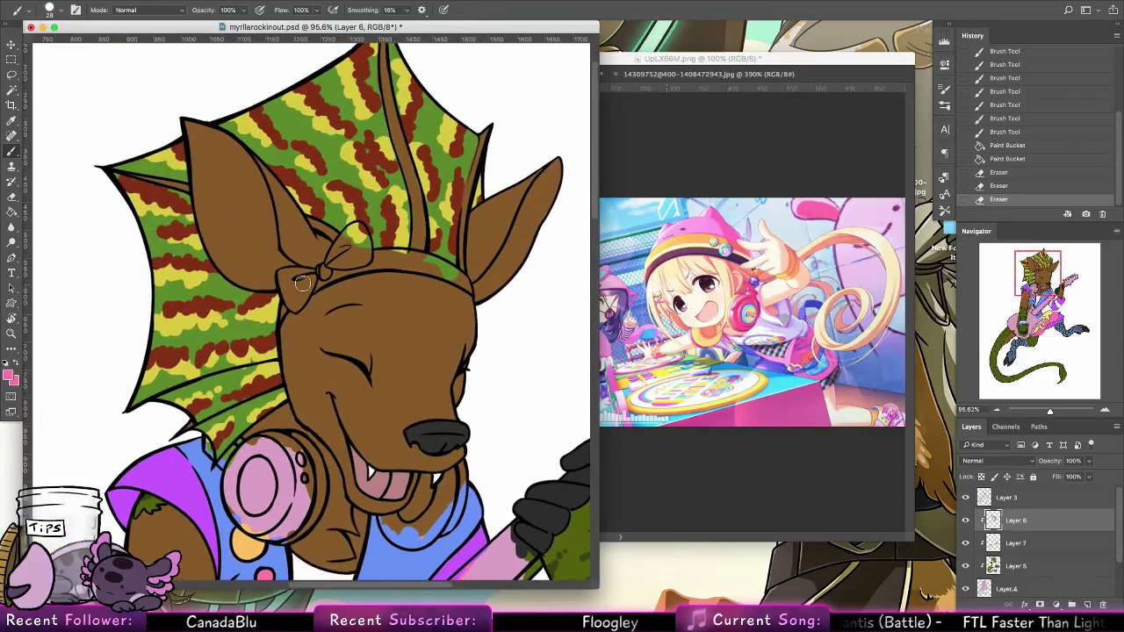
pyautogui.moveTo(302, 282)
pyautogui.mouseDown()
pyautogui.moveTo(291, 273)
pyautogui.moveTo(291, 299)
pyautogui.moveTo(303, 285)
pyautogui.mouseUp()
pyautogui.moveTo(314, 279)
pyautogui.mouseDown()
pyautogui.moveTo(387, 252)
pyautogui.moveTo(301, 296)
pyautogui.moveTo(398, 262)
pyautogui.moveTo(321, 285)
pyautogui.mouseUp()
pyautogui.press('super+z')
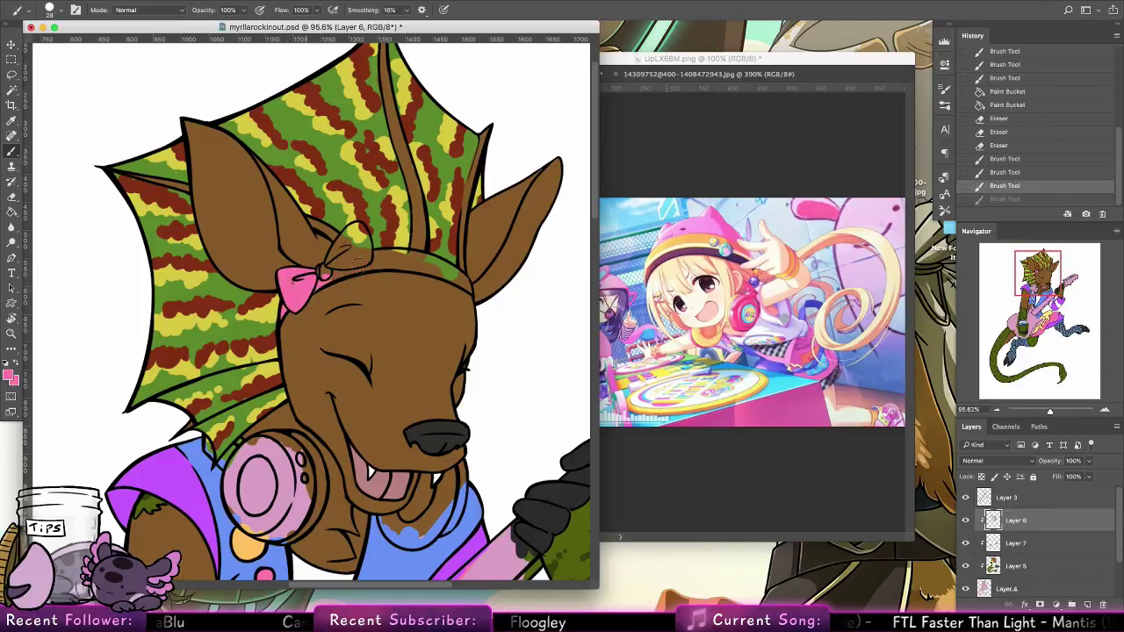
# Paint the bow's knot and upper loop pink and begin coloring the adjoining headband in the same pink
pyautogui.moveTo(381, 264)
pyautogui.mouseDown()
pyautogui.moveTo(292, 288)
pyautogui.moveTo(325, 273)
pyautogui.moveTo(346, 239)
pyautogui.moveTo(325, 269)
pyautogui.mouseUp()
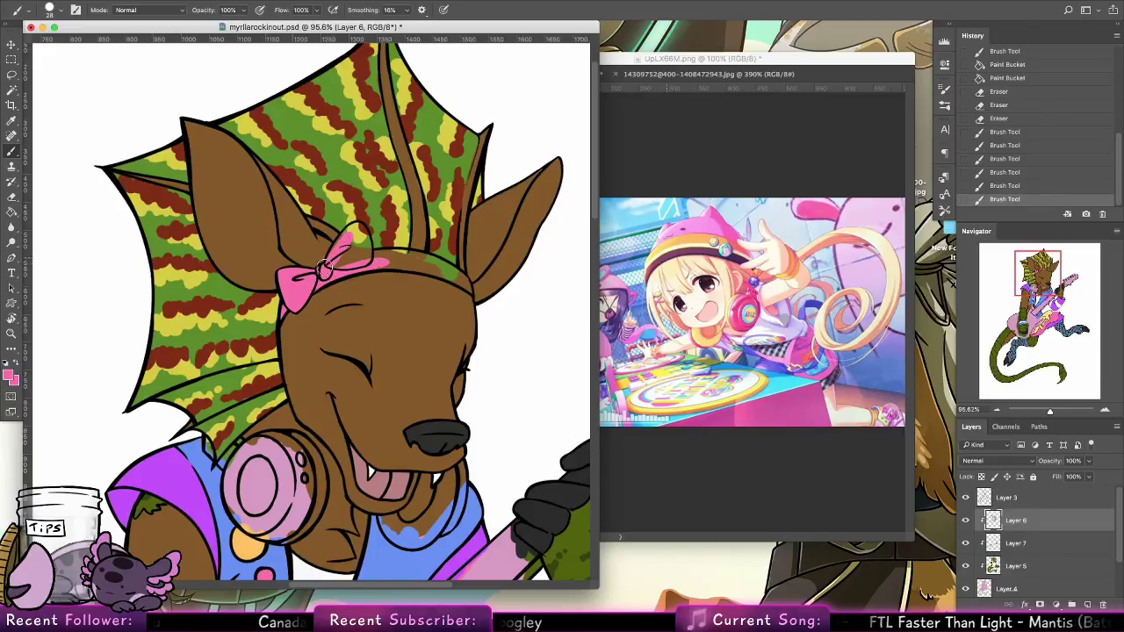
pyautogui.moveTo(355, 231); pyautogui.dragTo(349, 237)
pyautogui.press('super+z')
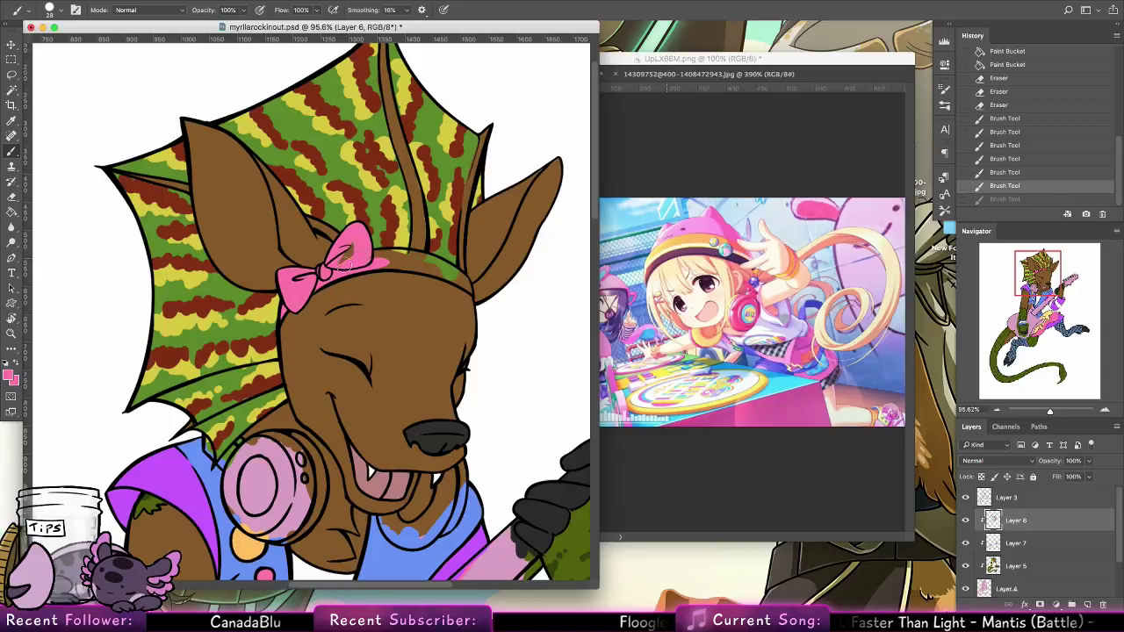
pyautogui.moveTo(342, 249); pyautogui.dragTo(351, 260)
pyautogui.moveTo(443, 252)
pyautogui.mouseDown()
pyautogui.moveTo(373, 264)
pyautogui.moveTo(411, 269)
pyautogui.mouseUp()
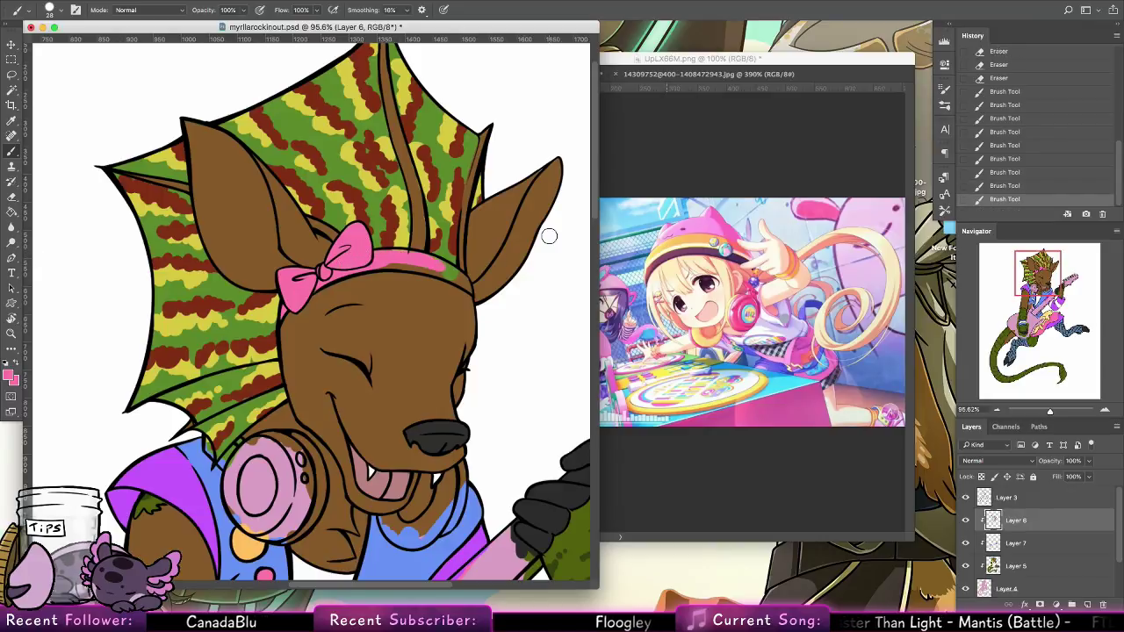
# Rotate the canvas to finish painting the headband pink, then reset the view rotation
pyautogui.press('r')
pyautogui.moveTo(118, 246)
pyautogui.mouseDown()
pyautogui.moveTo(117, 421)
pyautogui.moveTo(114, 378)
pyautogui.mouseUp()
pyautogui.moveTo(189, 328); pyautogui.dragTo(215, 368)
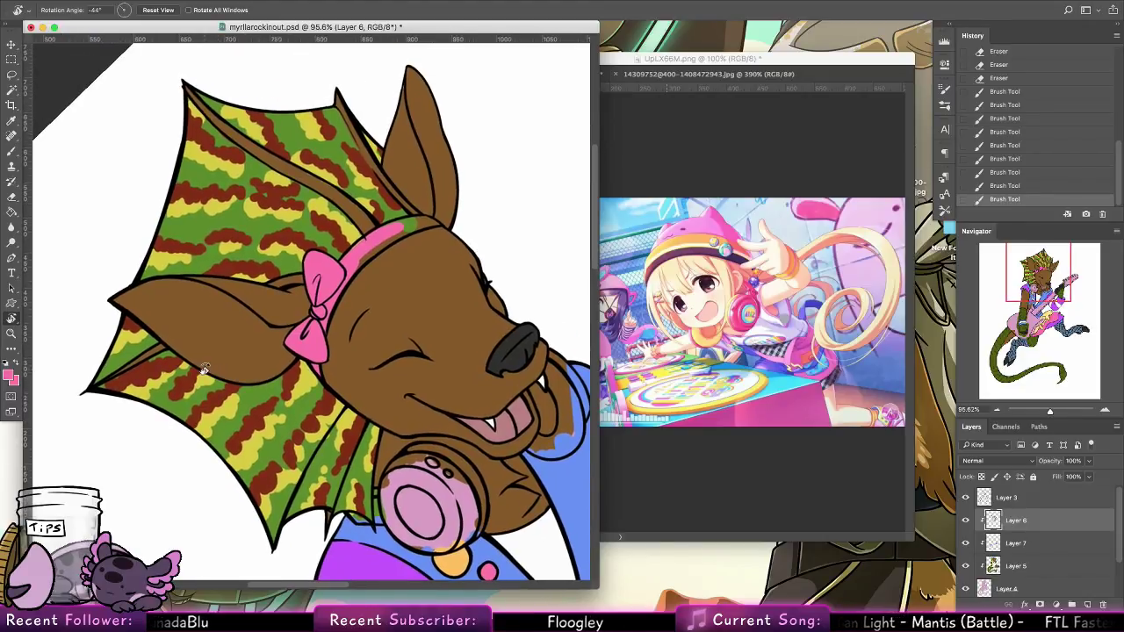
pyautogui.click(12, 151)
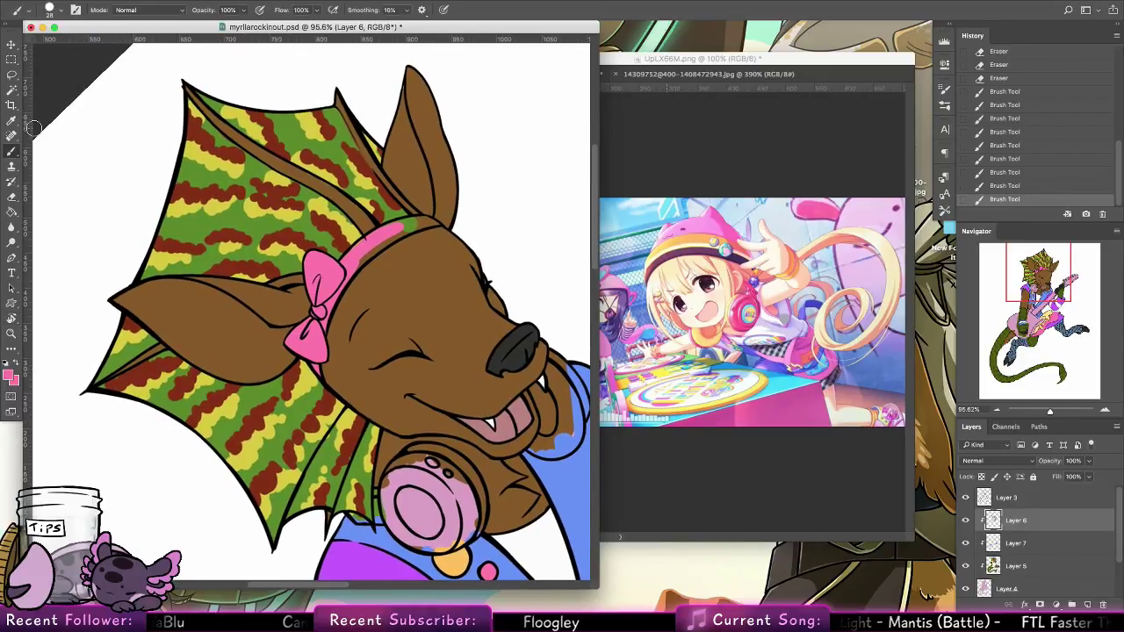
pyautogui.moveTo(371, 242)
pyautogui.mouseDown()
pyautogui.moveTo(423, 223)
pyautogui.moveTo(384, 230)
pyautogui.mouseUp()
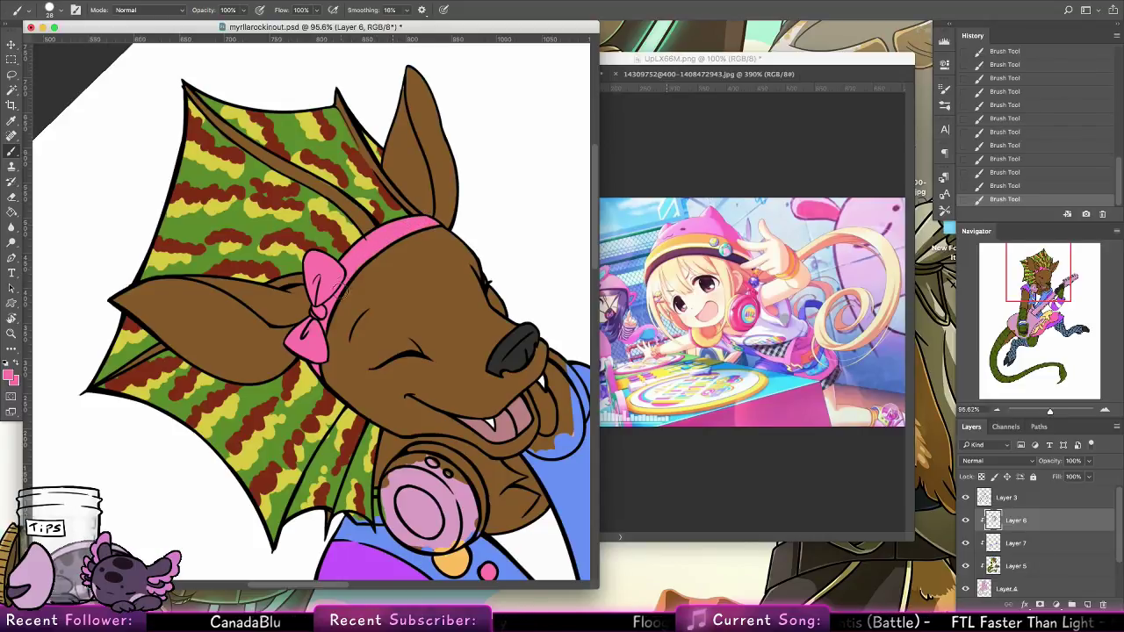
pyautogui.moveTo(523, 351); pyautogui.dragTo(460, 363)
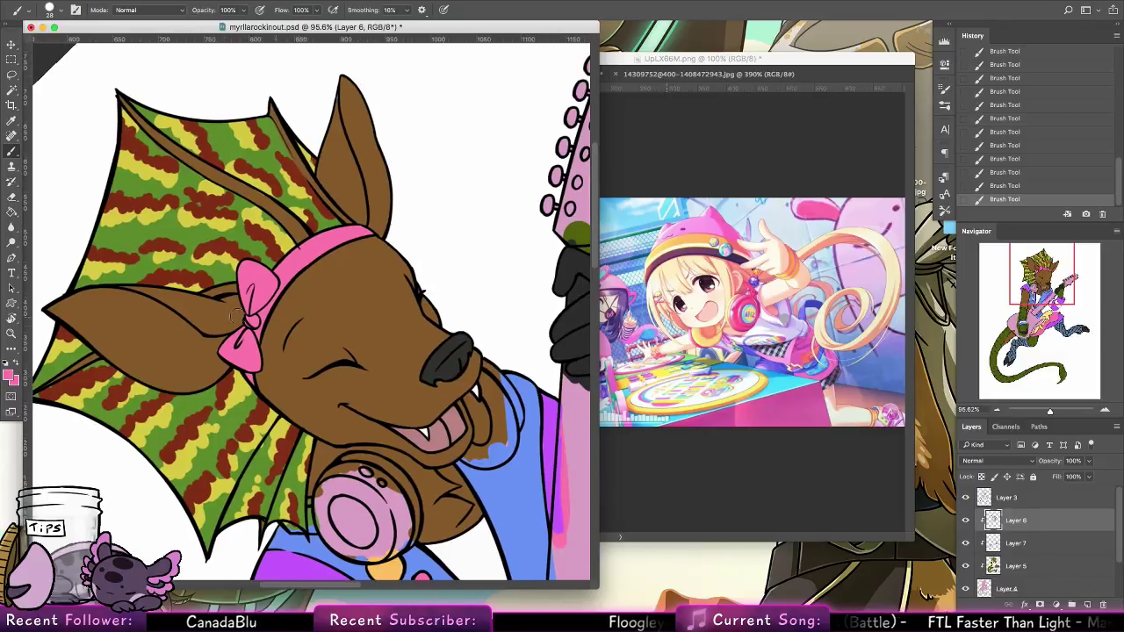
pyautogui.doubleClick(12, 319)
pyautogui.click(16, 153)
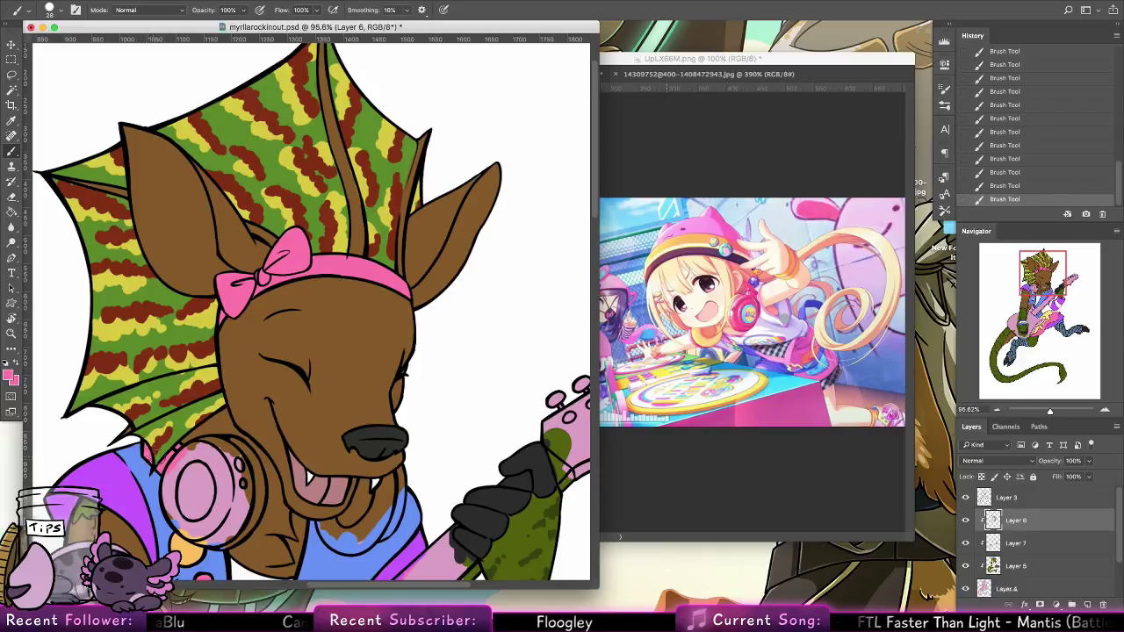
# Choose a more saturated hot pink and repaint both loops of the head bow with it
pyautogui.moveTo(173, 504)
pyautogui.mouseDown()
pyautogui.moveTo(187, 529)
pyautogui.moveTo(211, 538)
pyautogui.mouseUp()
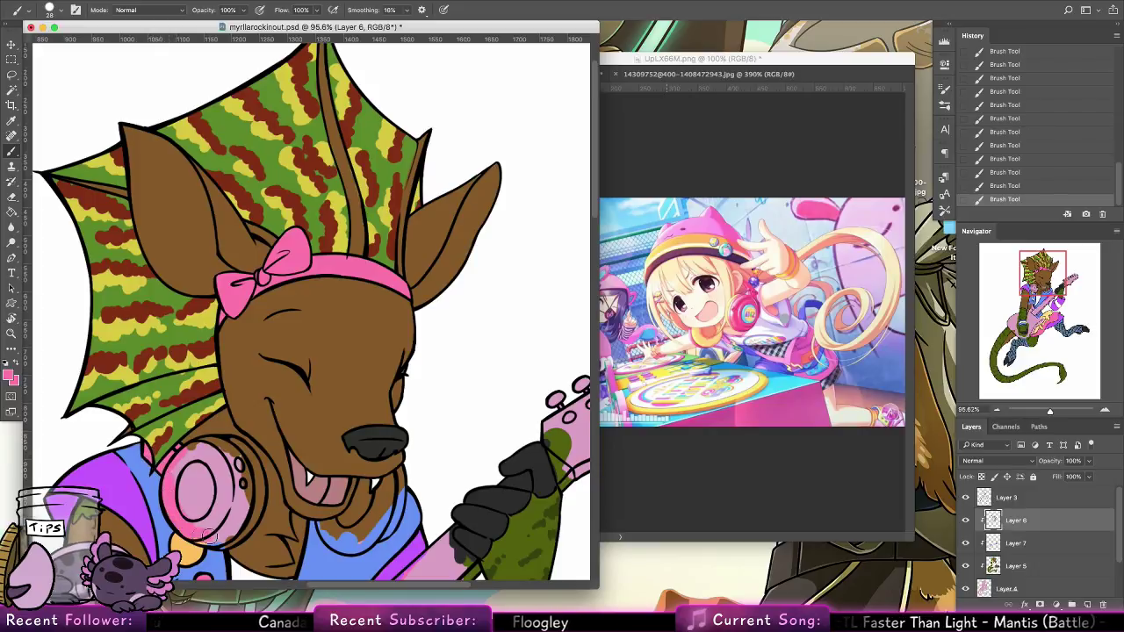
pyautogui.click(11, 375)
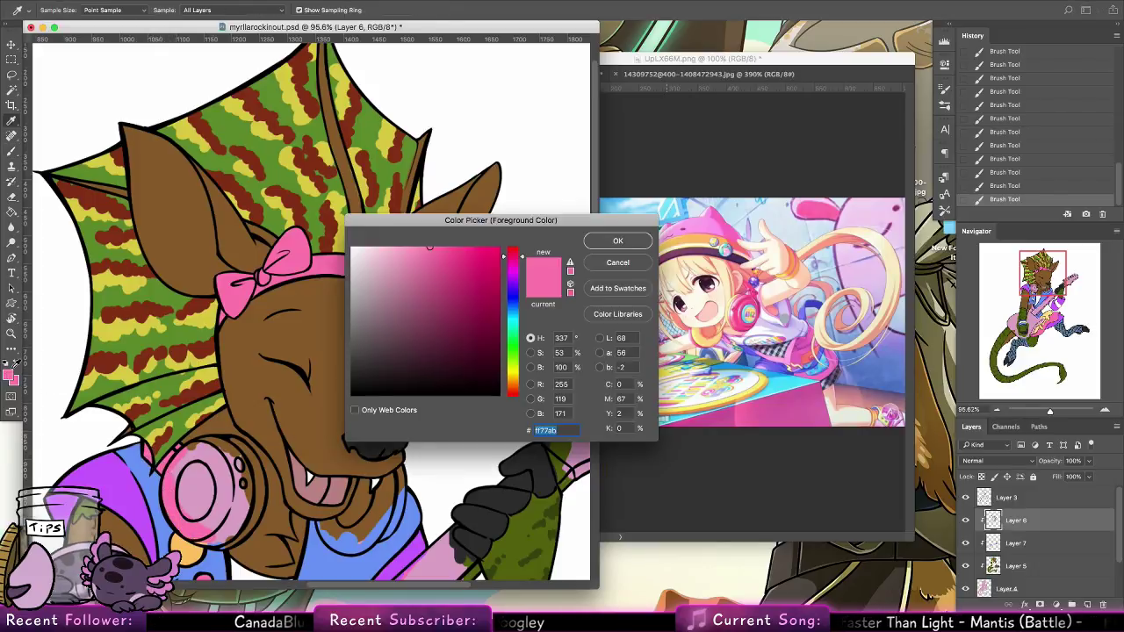
pyautogui.click(477, 250)
pyautogui.click(618, 240)
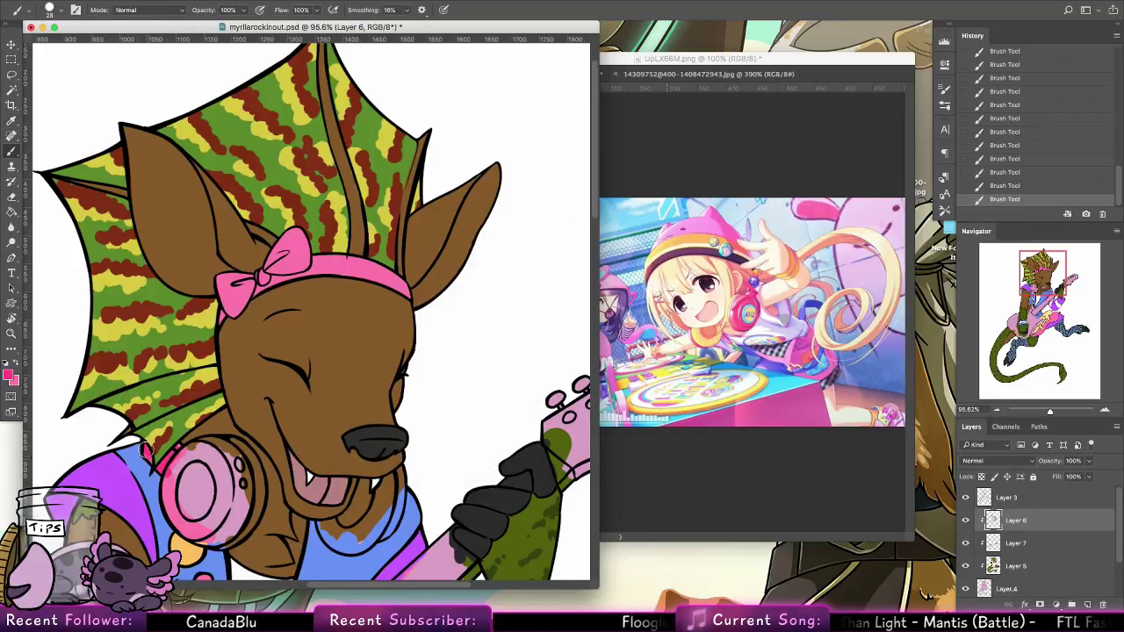
pyautogui.moveTo(252, 283)
pyautogui.mouseDown()
pyautogui.moveTo(221, 277)
pyautogui.moveTo(234, 309)
pyautogui.moveTo(244, 299)
pyautogui.moveTo(235, 291)
pyautogui.moveTo(267, 277)
pyautogui.moveTo(279, 244)
pyautogui.moveTo(296, 235)
pyautogui.moveTo(303, 267)
pyautogui.moveTo(272, 276)
pyautogui.moveTo(297, 238)
pyautogui.mouseUp()
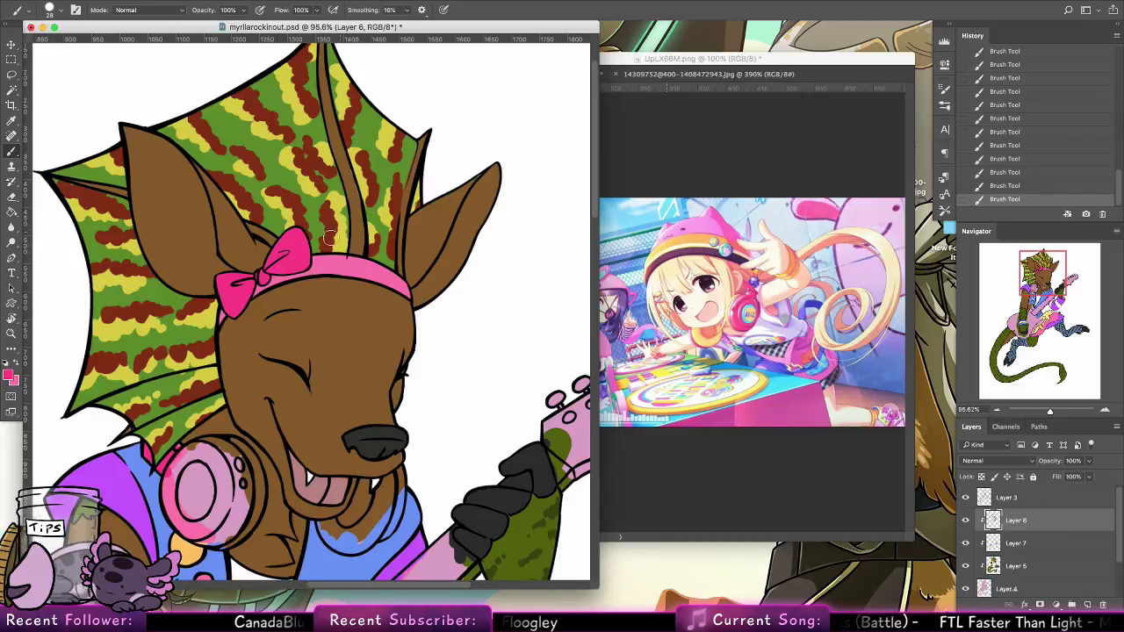
pyautogui.keyDown('alt'); pyautogui.click(283, 248); pyautogui.keyUp('alt')
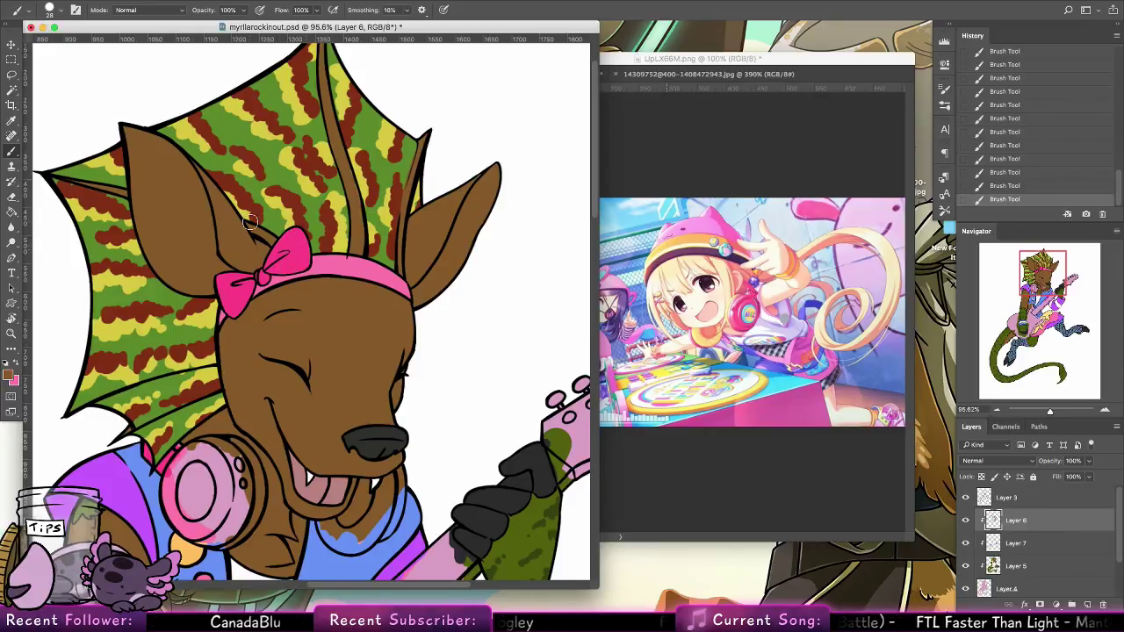
# Paint the headphones around the neck hot pink, covering the large ear cup and the far one behind the jaw
pyautogui.scroll(-4, 272, 266)
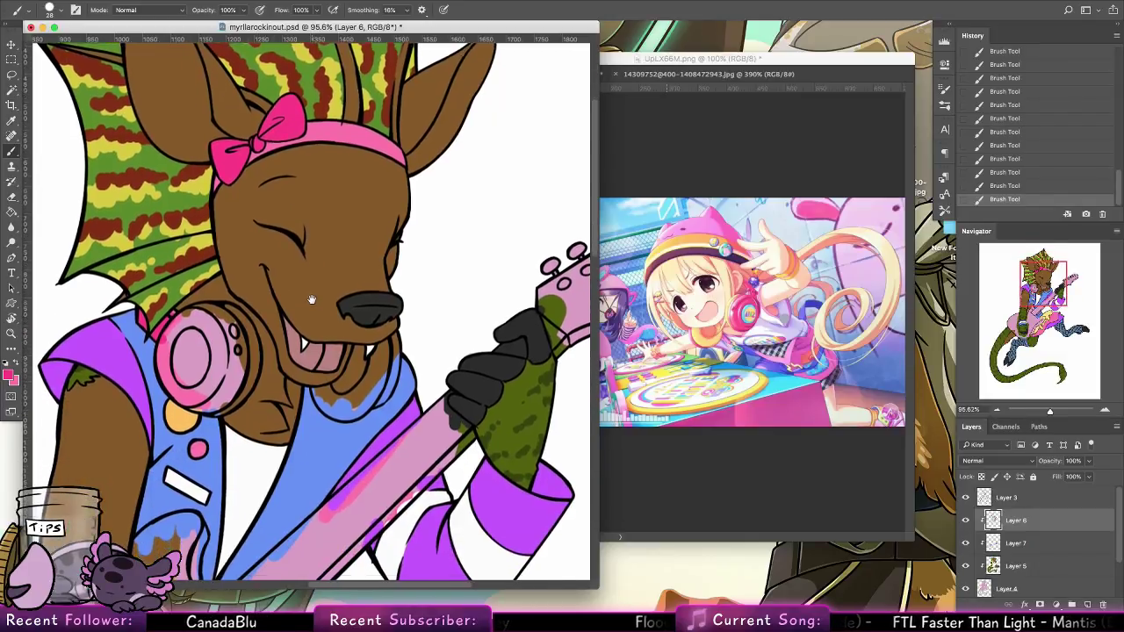
pyautogui.moveTo(200, 325)
pyautogui.mouseDown()
pyautogui.moveTo(188, 309)
pyautogui.moveTo(162, 370)
pyautogui.moveTo(164, 341)
pyautogui.moveTo(215, 389)
pyautogui.moveTo(237, 378)
pyautogui.moveTo(236, 323)
pyautogui.moveTo(188, 312)
pyautogui.moveTo(186, 369)
pyautogui.moveTo(220, 309)
pyautogui.mouseUp()
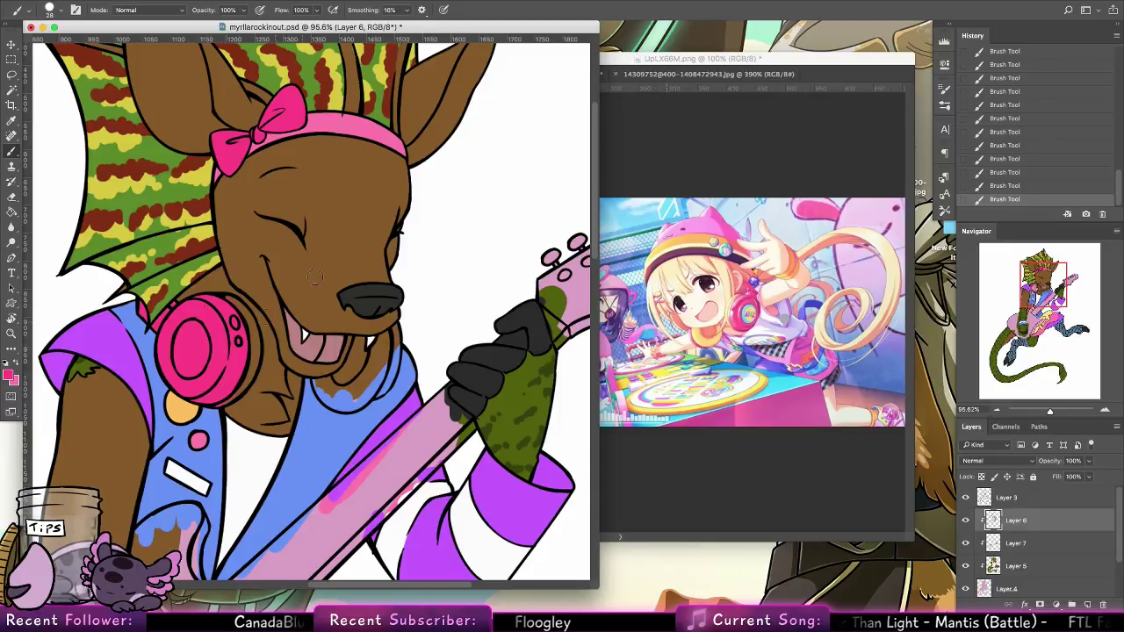
pyautogui.moveTo(395, 330)
pyautogui.mouseDown()
pyautogui.moveTo(383, 385)
pyautogui.moveTo(391, 351)
pyautogui.mouseUp()
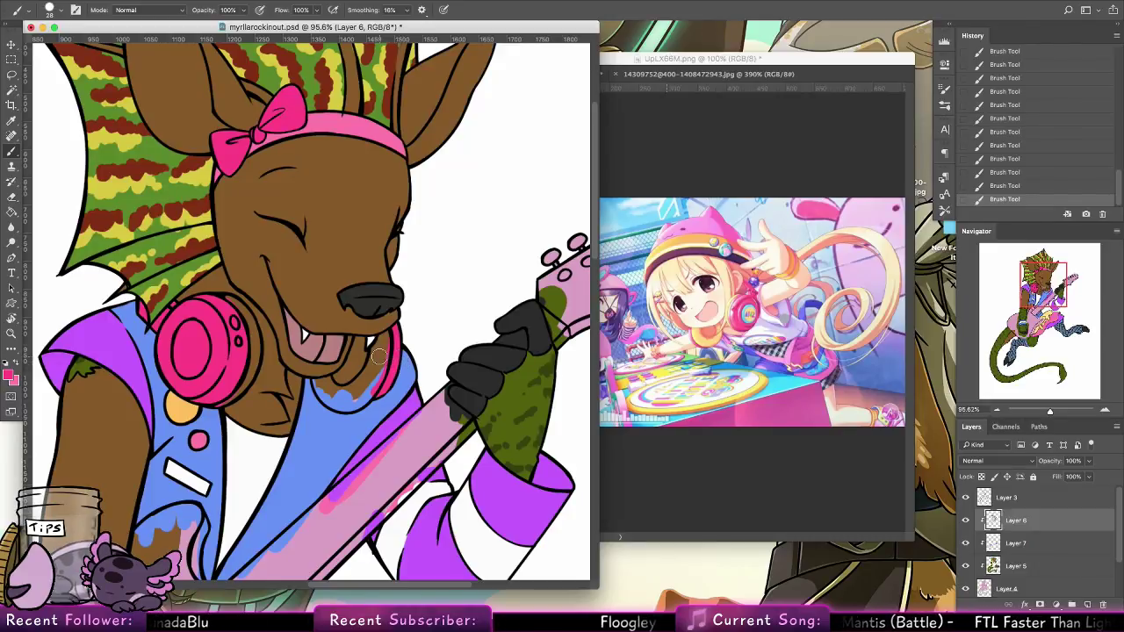
# Select the light pink headband with the Magic Wand, adding the small piece below the bow, and return to the brush
pyautogui.moveTo(481, 363); pyautogui.dragTo(521, 495)
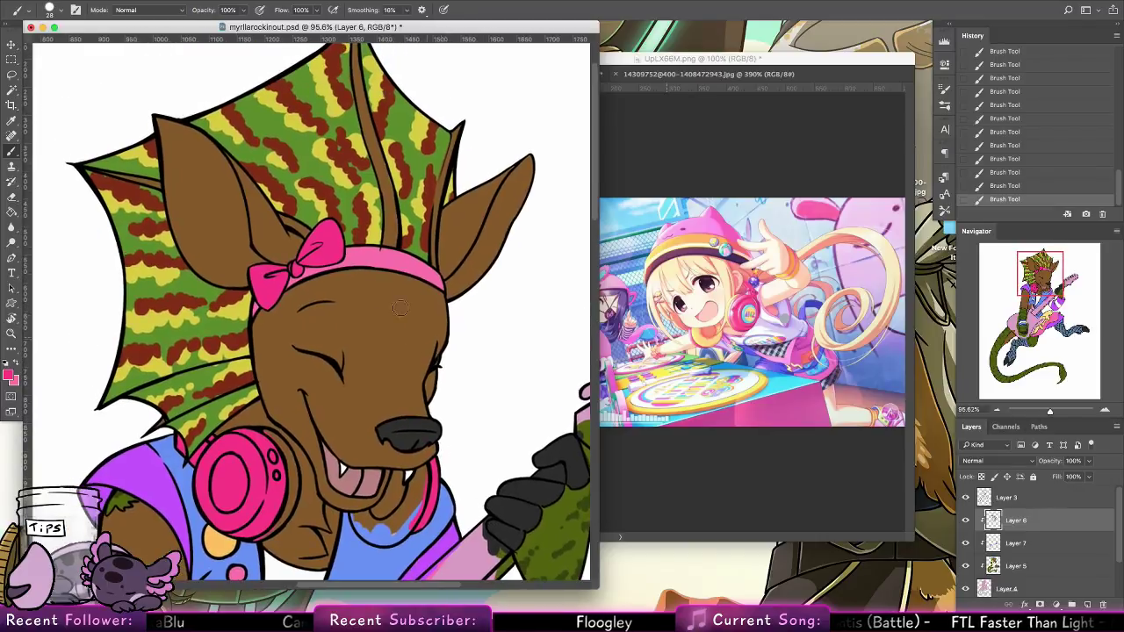
pyautogui.press('w')
pyautogui.click(398, 261)
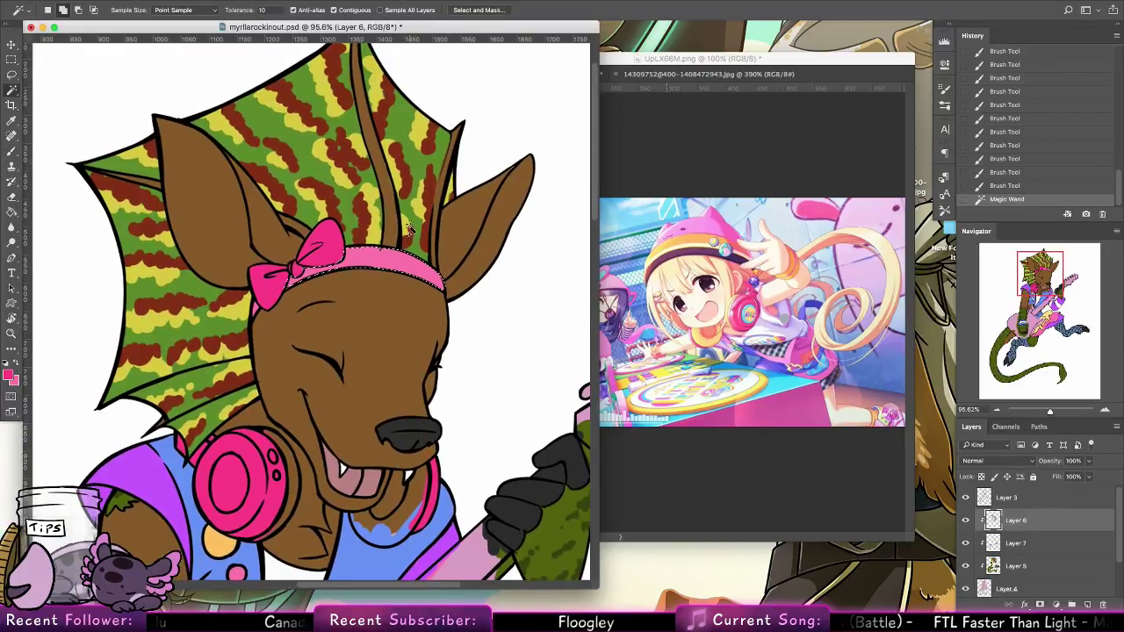
pyautogui.click(12, 150)
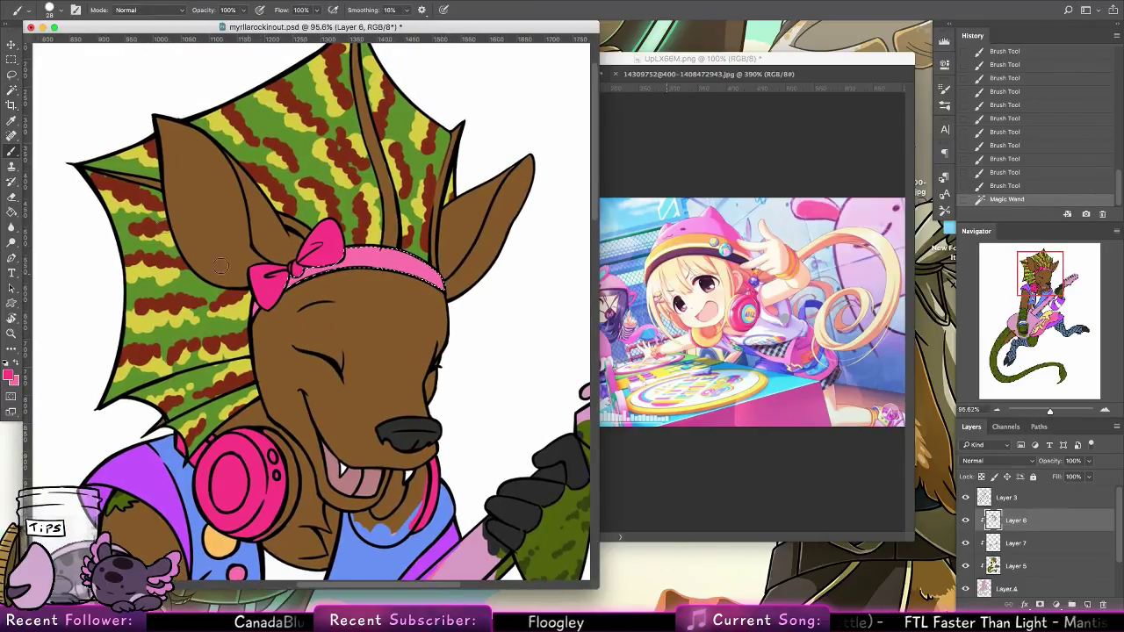
pyautogui.click(11, 91)
pyautogui.keyDown('shift'); pyautogui.click(255, 312); pyautogui.keyUp('shift')
pyautogui.click(12, 140)
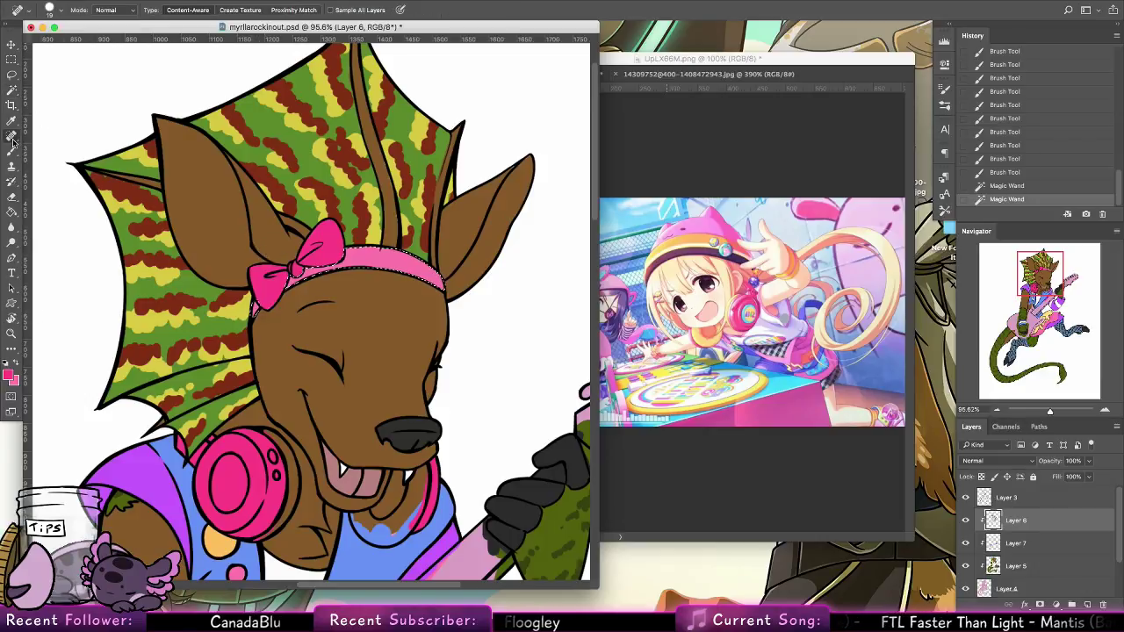
pyautogui.click(12, 150)
# Paint diagonal stripes across the selected headband with hot pink sampled from the bow, and deselect
pyautogui.keyDown('alt'); pyautogui.click(140, 472); pyautogui.keyUp('alt')
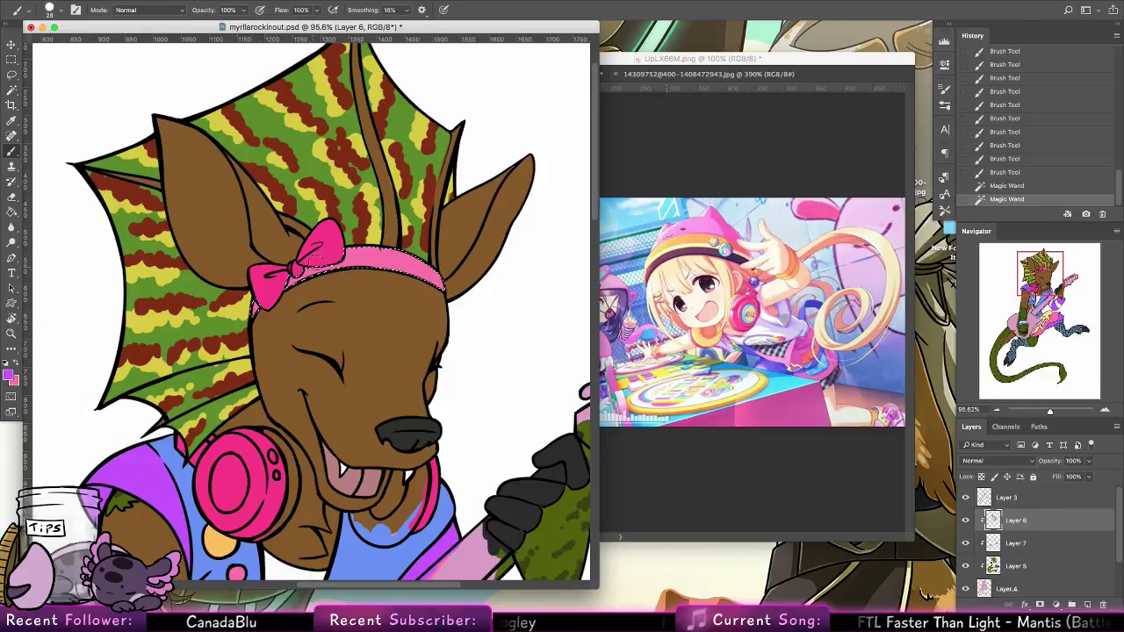
pyautogui.keyDown('alt'); pyautogui.click(327, 251); pyautogui.keyUp('alt')
pyautogui.moveTo(296, 279); pyautogui.dragTo(359, 230)
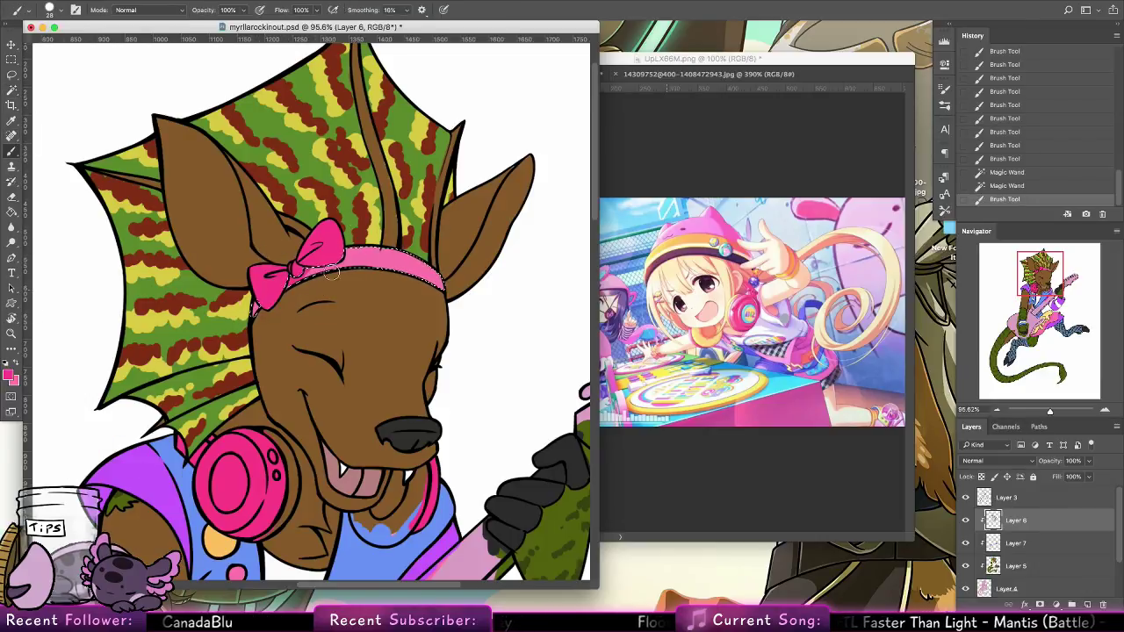
pyautogui.moveTo(332, 272)
pyautogui.mouseDown()
pyautogui.moveTo(468, 205)
pyautogui.moveTo(360, 276)
pyautogui.moveTo(457, 231)
pyautogui.mouseUp()
pyautogui.moveTo(353, 300); pyautogui.dragTo(524, 236)
pyautogui.moveTo(395, 297); pyautogui.dragTo(498, 263)
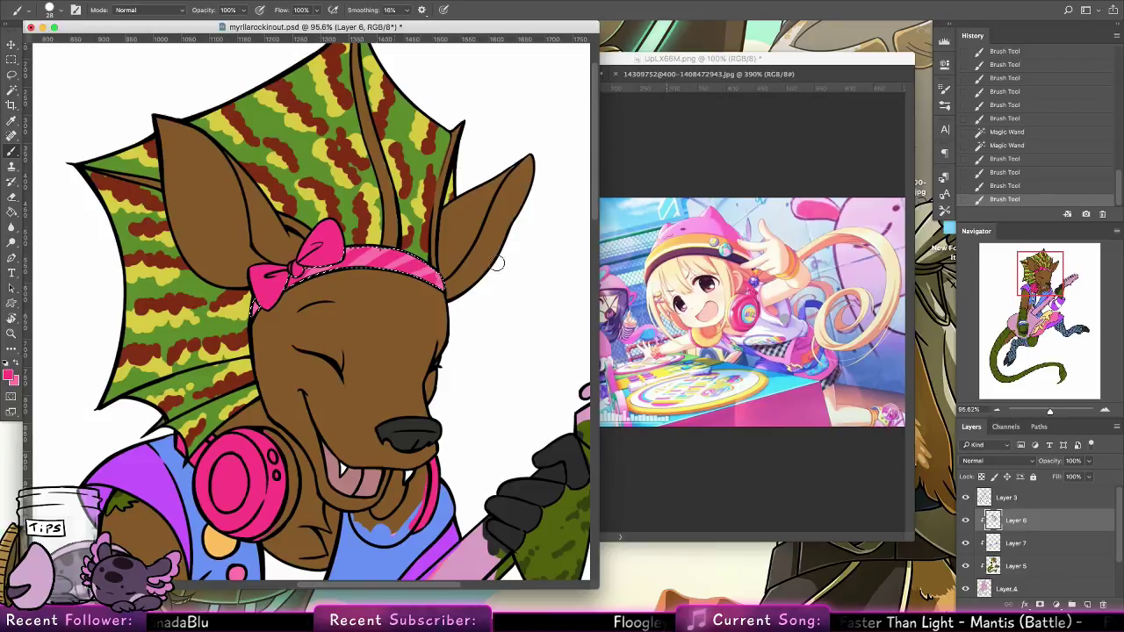
pyautogui.hotkey('ctrl', 'd')
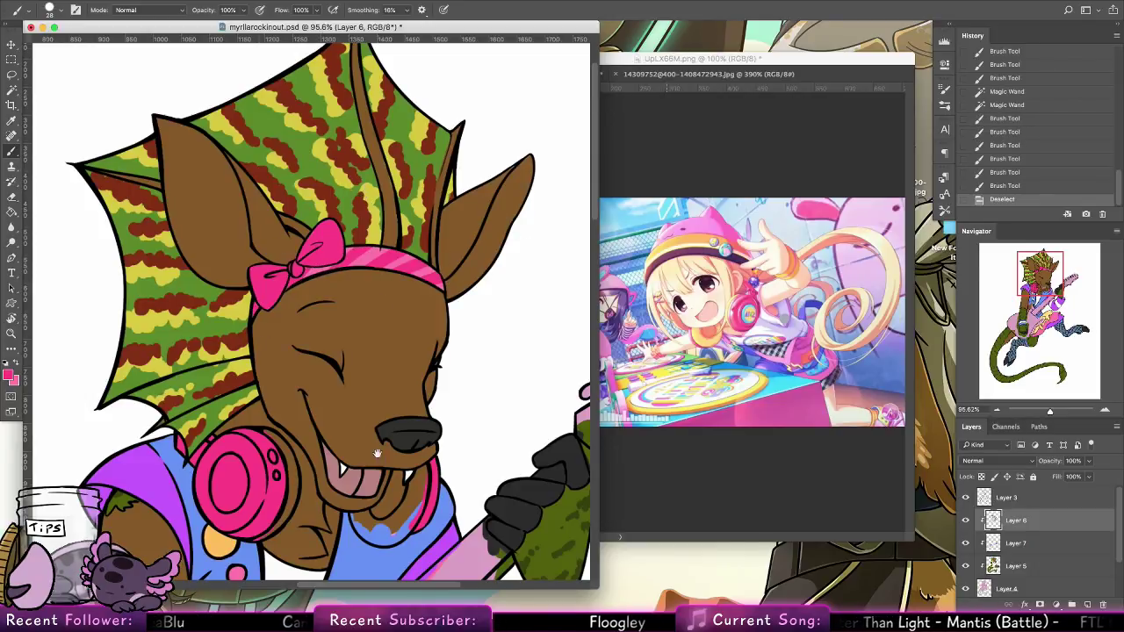
# Sample the vest's round orange badge, shift the color to a lighter yellow, and fill the badge with Paint Bucket
pyautogui.moveTo(376, 453); pyautogui.dragTo(415, 313)
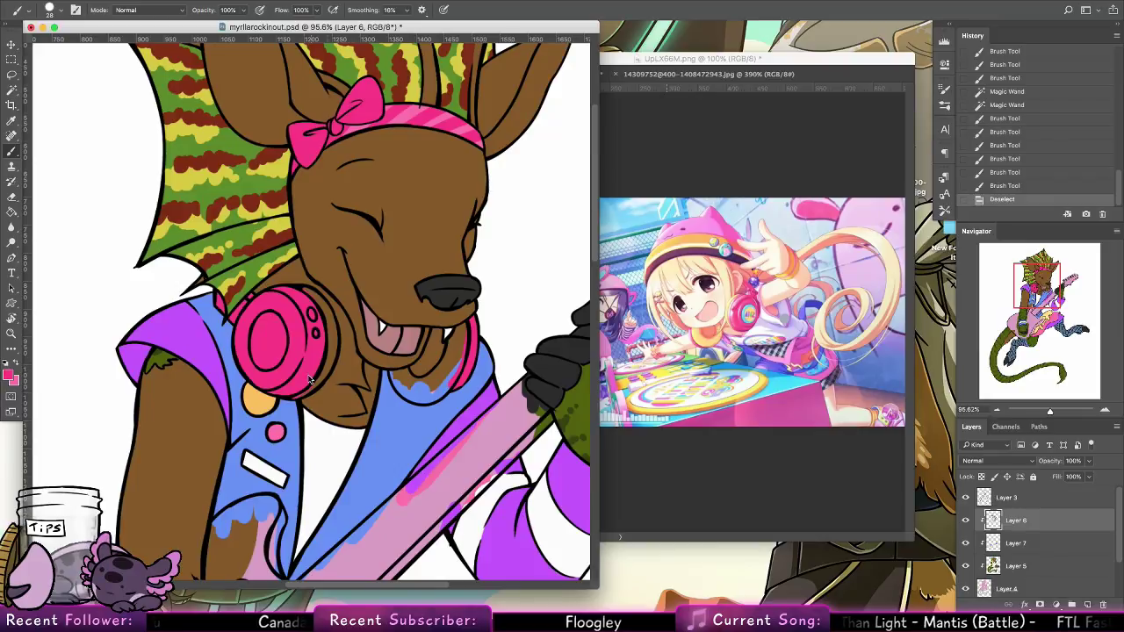
pyautogui.keyDown('alt'); pyautogui.click(259, 400); pyautogui.keyUp('alt')
pyautogui.click(9, 375)
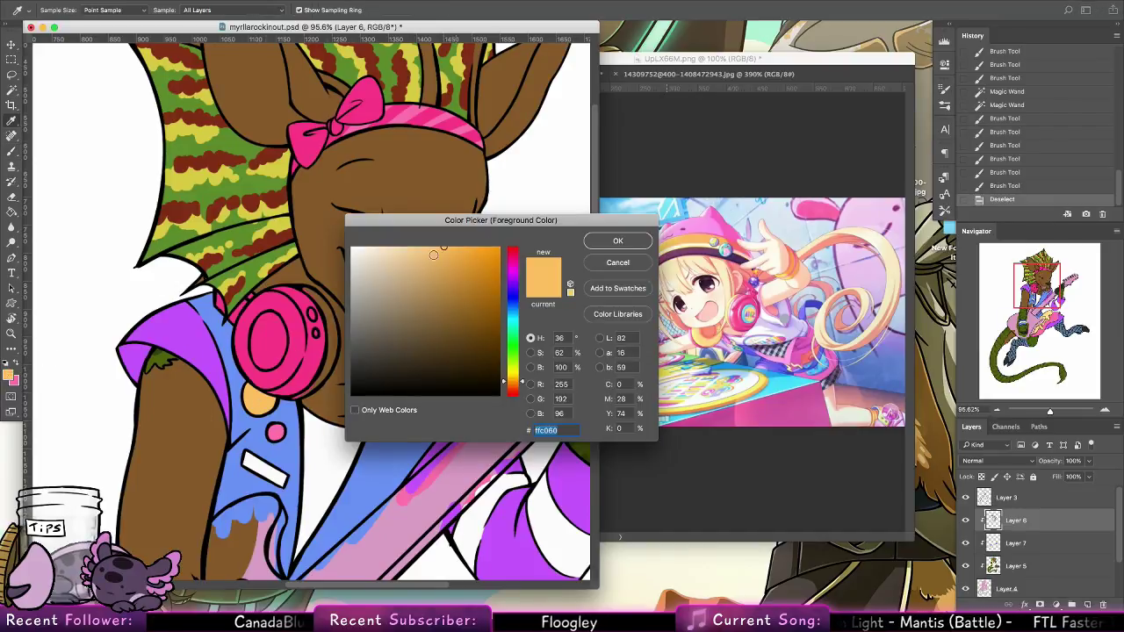
pyautogui.click(434, 254)
pyautogui.click(514, 378)
pyautogui.click(611, 245)
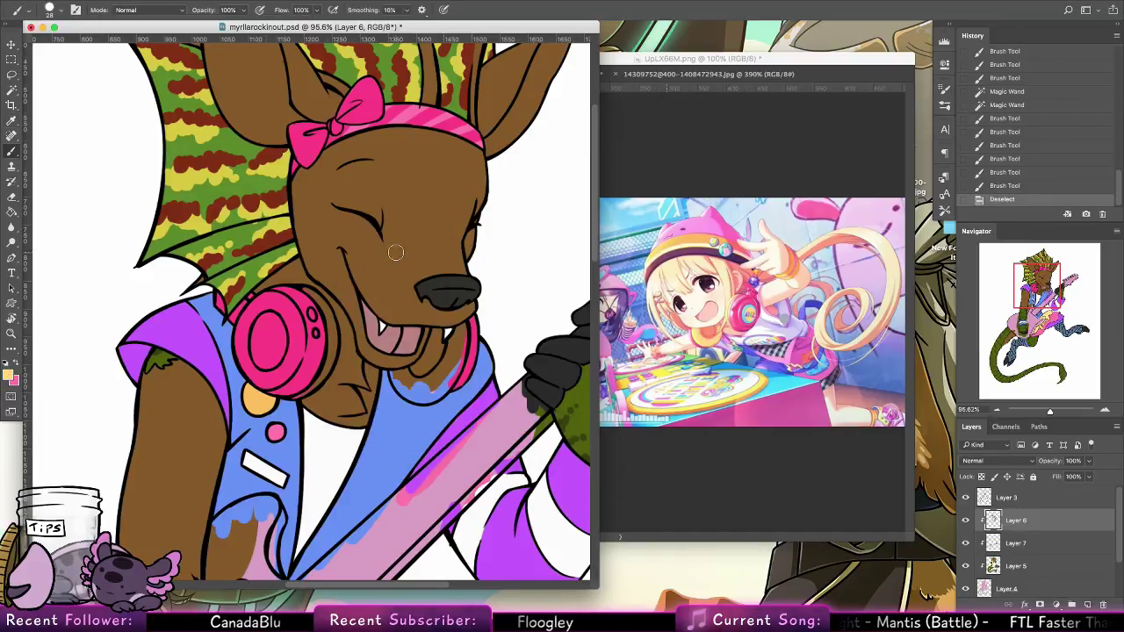
pyautogui.press('g')
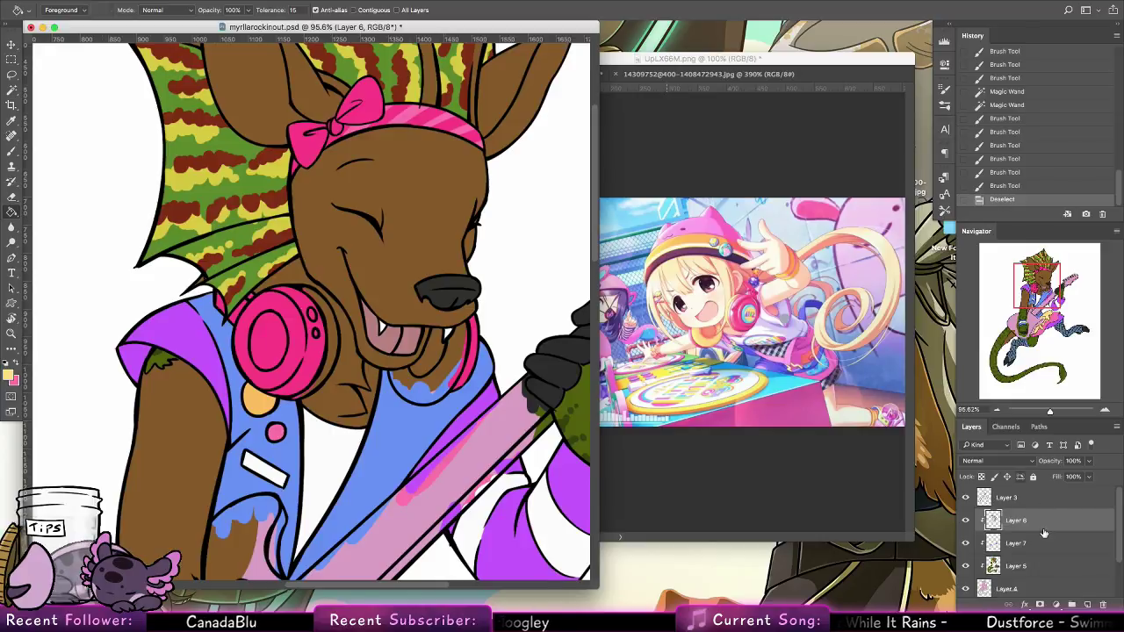
pyautogui.click(287, 413)
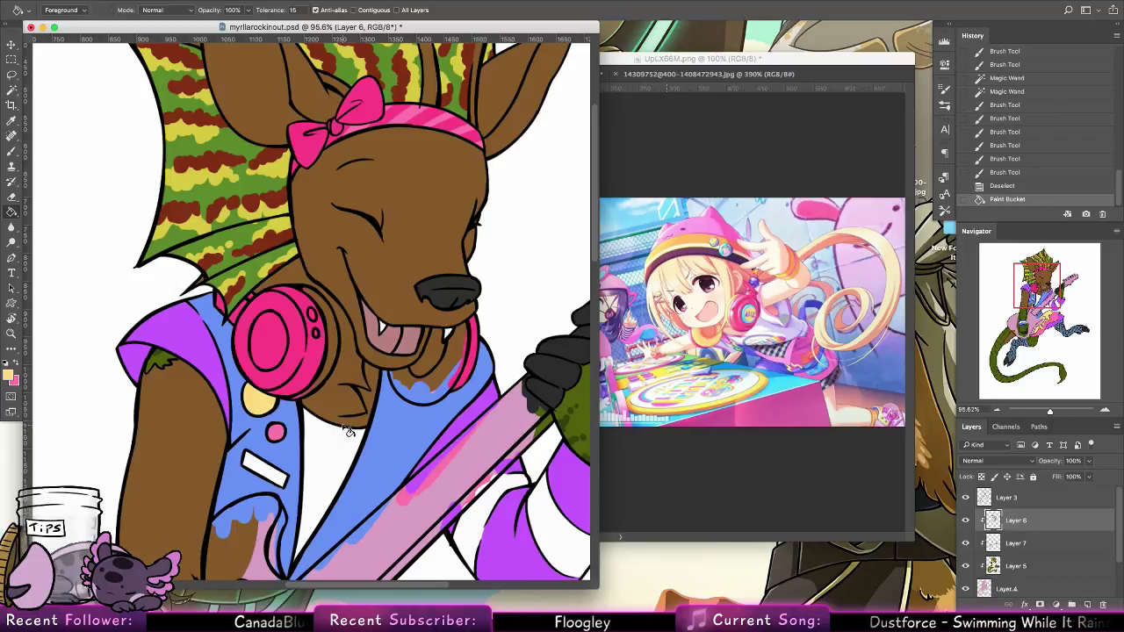
# Fill the skirt's yellow ruffle on Layer 6 with the current light yellow
pyautogui.moveTo(326, 493); pyautogui.dragTo(339, 164)
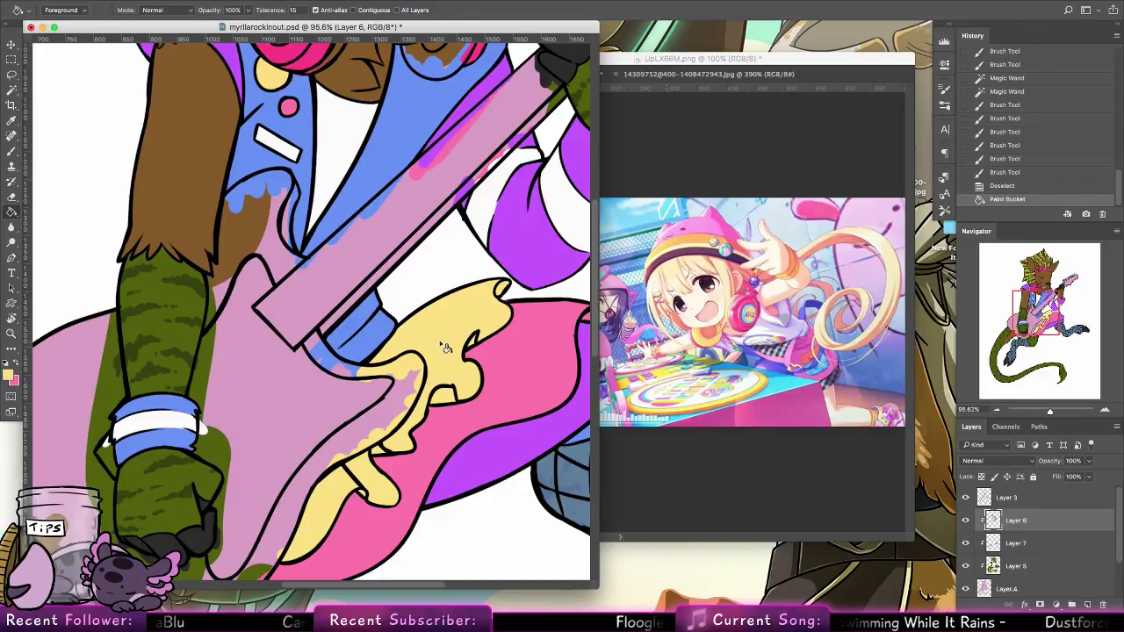
pyautogui.click(474, 335)
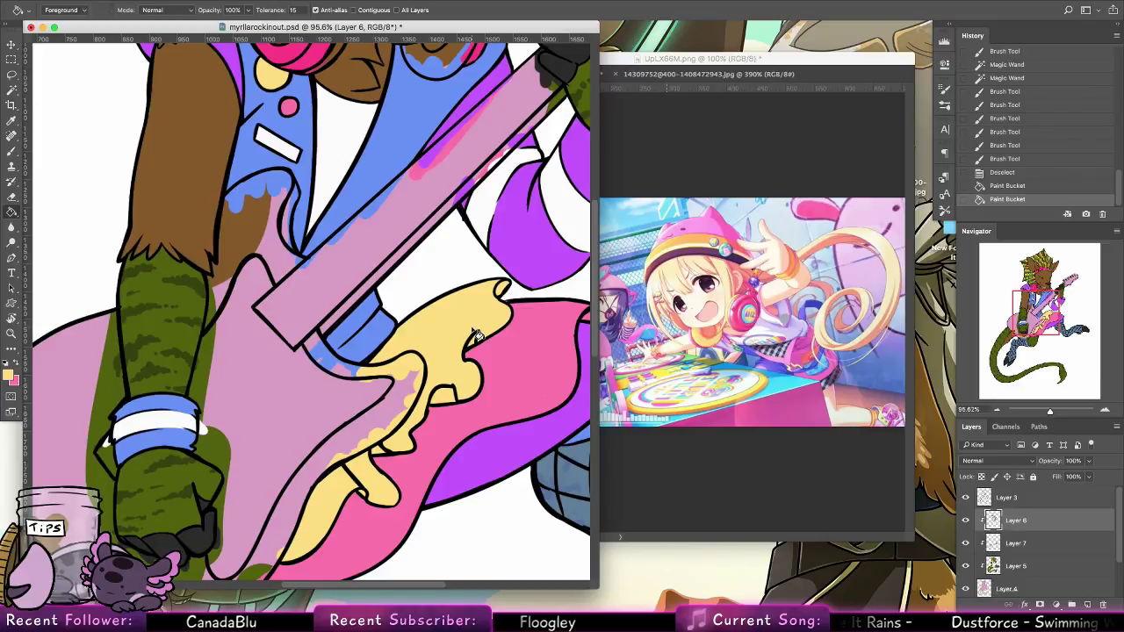
pyautogui.scroll(10, 435, 294)
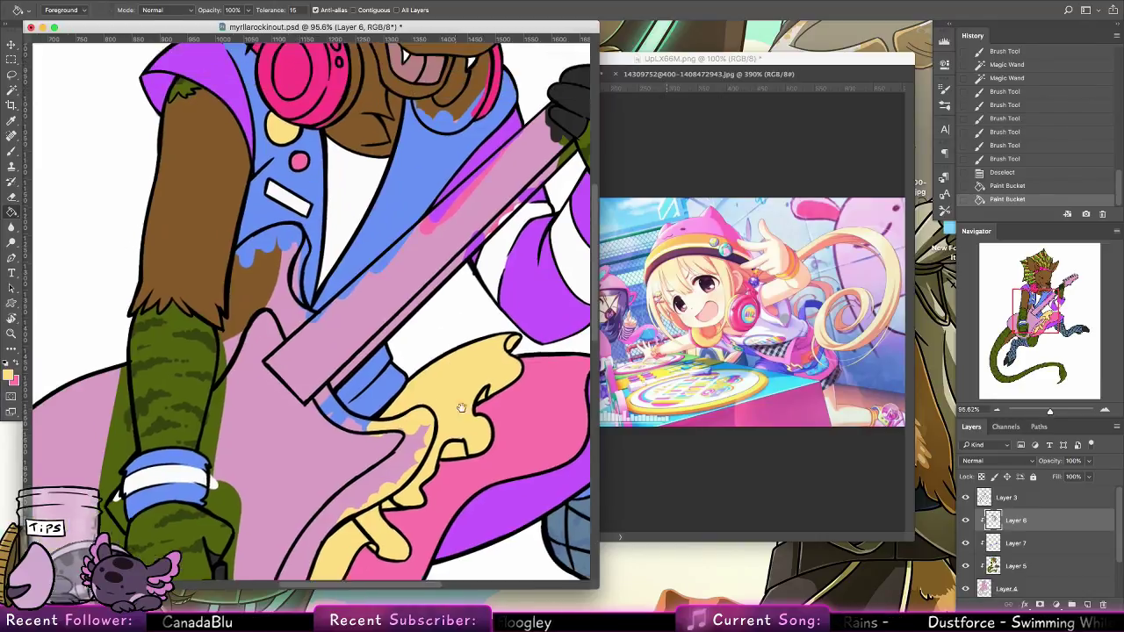
# With the brush reduced to size 16, paint the inner cushion of the large near headphone light yellow on Layer 6
pyautogui.press('b')
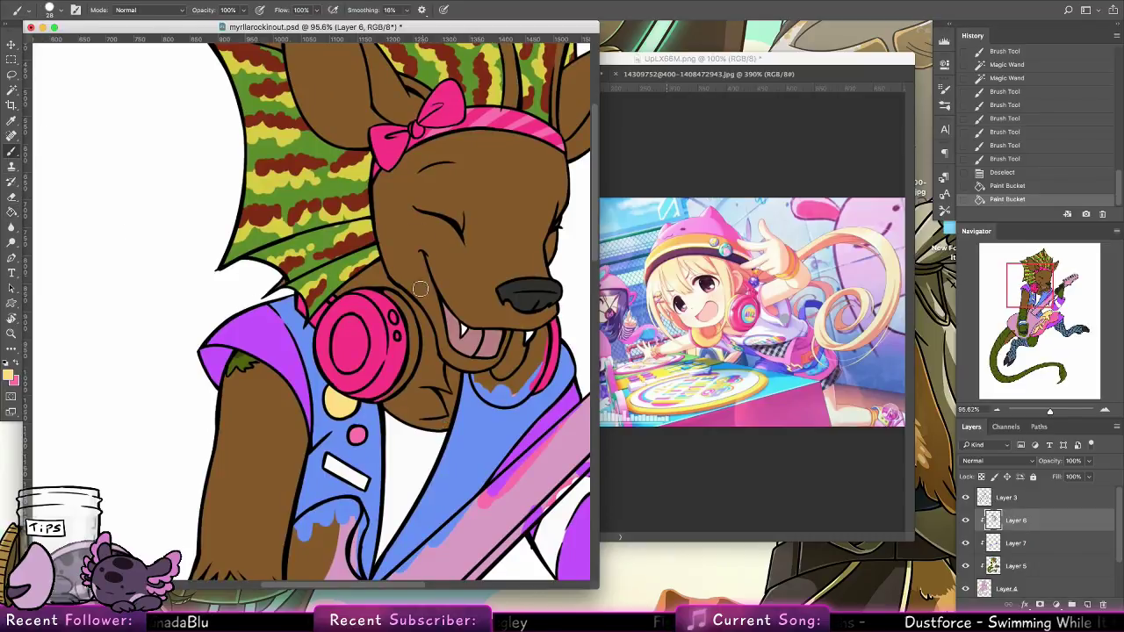
pyautogui.moveTo(384, 293); pyautogui.dragTo(411, 328)
pyautogui.click(48, 13)
pyautogui.click(78, 146)
pyautogui.moveTo(397, 300); pyautogui.dragTo(414, 352)
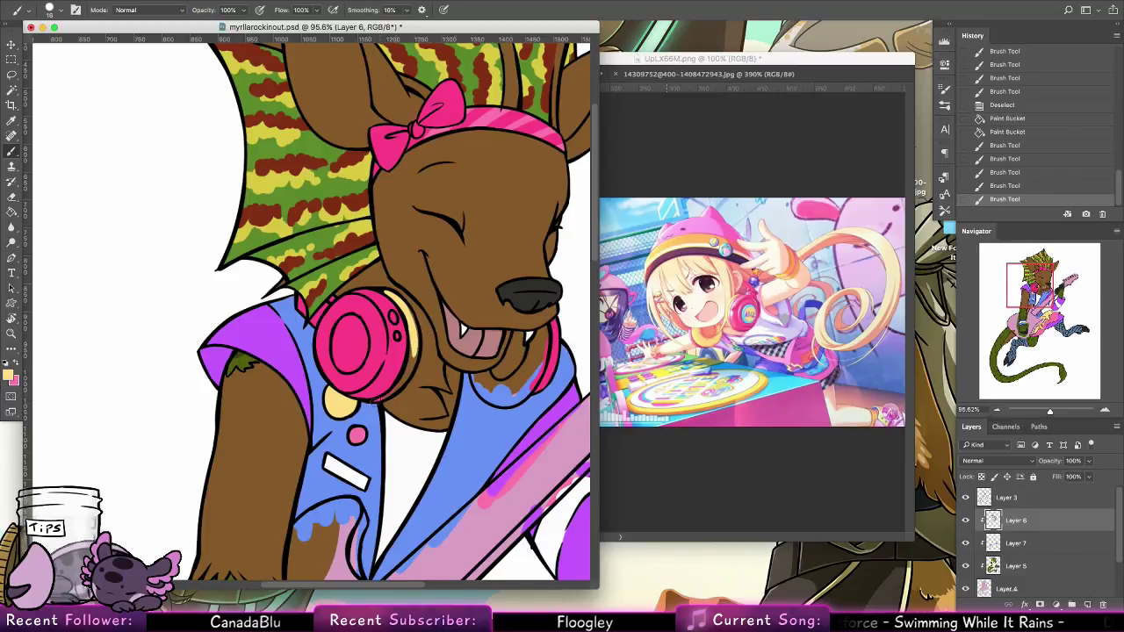
pyautogui.moveTo(374, 401)
pyautogui.mouseDown()
pyautogui.moveTo(407, 366)
pyautogui.moveTo(383, 398)
pyautogui.mouseUp()
pyautogui.moveTo(412, 357)
pyautogui.mouseDown()
pyautogui.moveTo(415, 328)
pyautogui.moveTo(390, 392)
pyautogui.mouseUp()
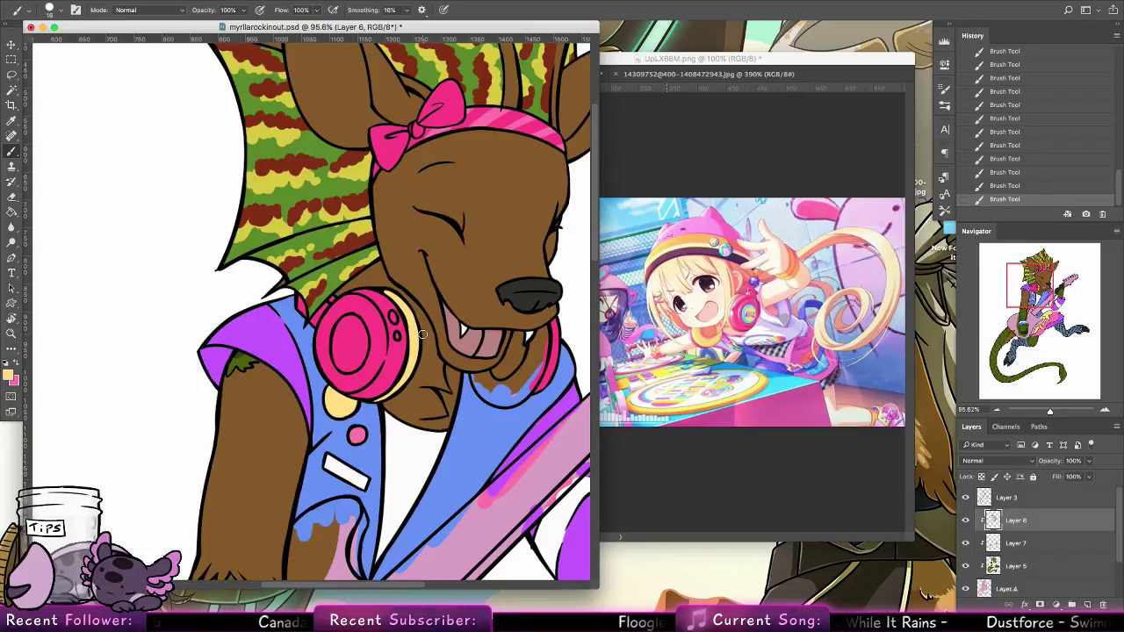
# Paint the far headphone's inner cushion below the jaw and the near headphone's upper small button light yellow
pyautogui.hscroll(5, 422, 334)
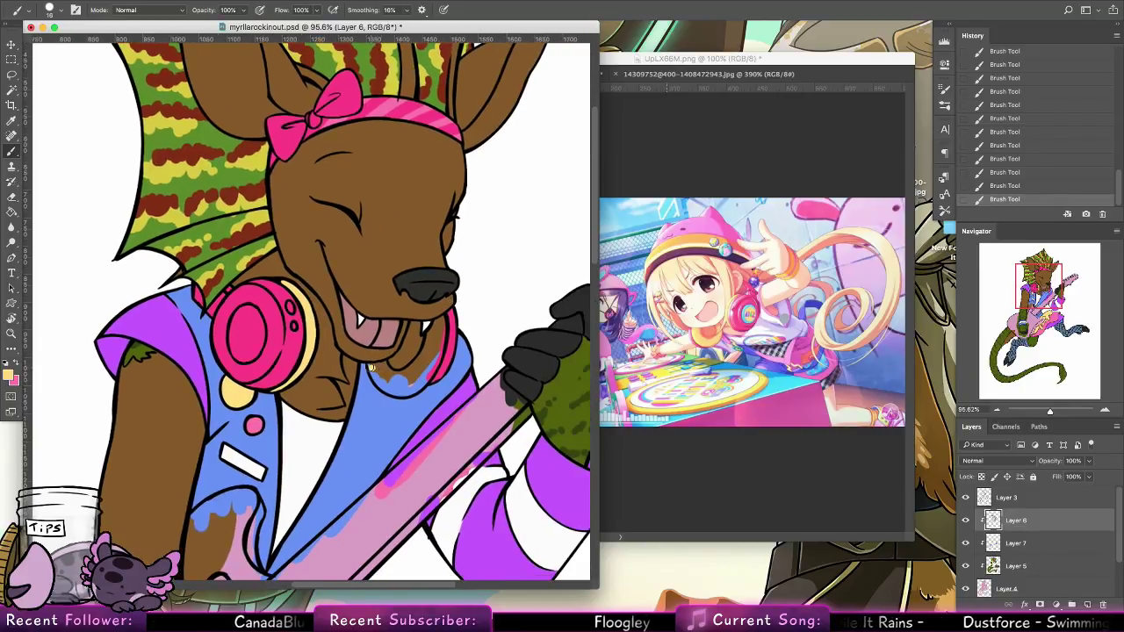
pyautogui.moveTo(371, 367)
pyautogui.mouseDown()
pyautogui.moveTo(414, 324)
pyautogui.moveTo(404, 336)
pyautogui.moveTo(391, 324)
pyautogui.moveTo(404, 316)
pyautogui.moveTo(420, 339)
pyautogui.moveTo(442, 319)
pyautogui.moveTo(430, 368)
pyautogui.moveTo(440, 344)
pyautogui.moveTo(405, 377)
pyautogui.moveTo(377, 373)
pyautogui.moveTo(408, 388)
pyautogui.mouseUp()
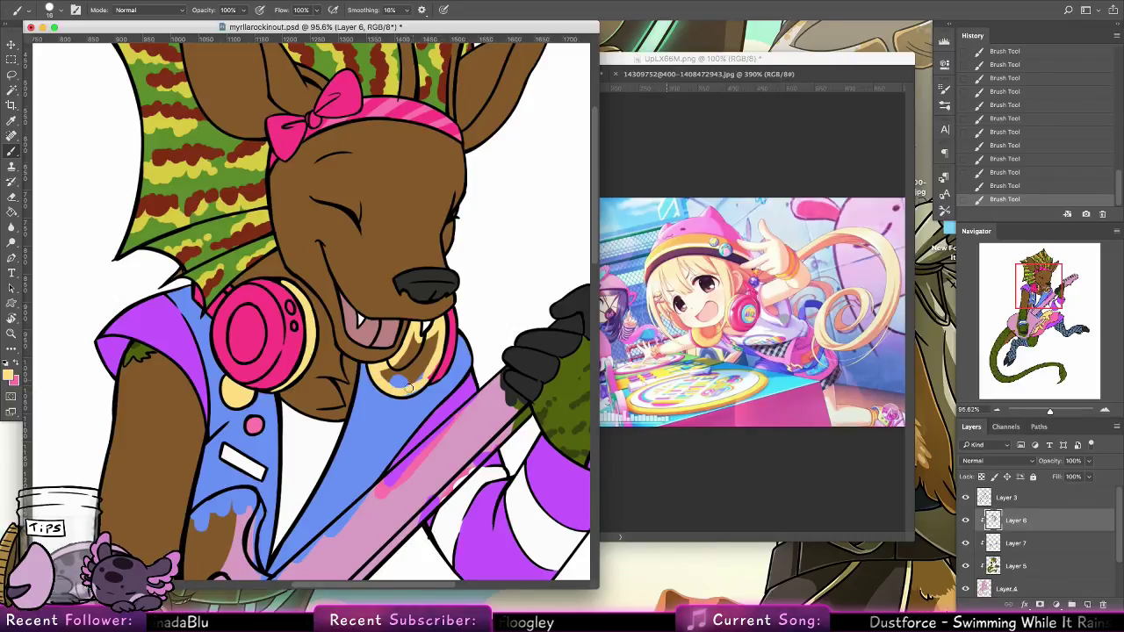
pyautogui.moveTo(439, 341)
pyautogui.mouseDown()
pyautogui.moveTo(418, 376)
pyautogui.moveTo(415, 363)
pyautogui.moveTo(397, 376)
pyautogui.moveTo(416, 370)
pyautogui.mouseUp()
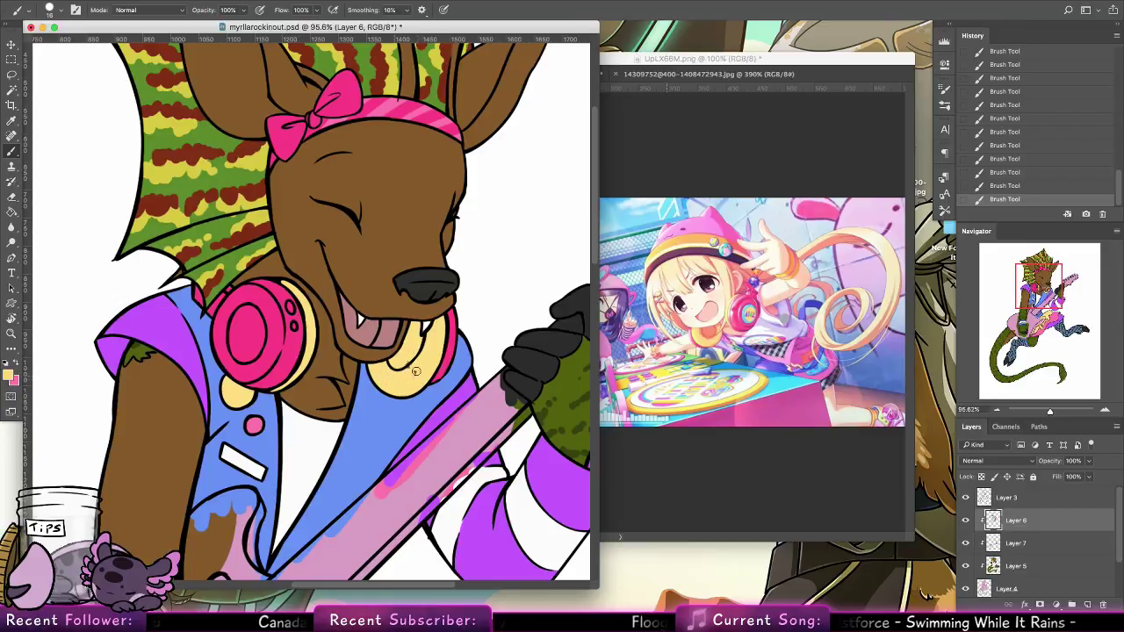
pyautogui.moveTo(288, 310); pyautogui.dragTo(291, 310)
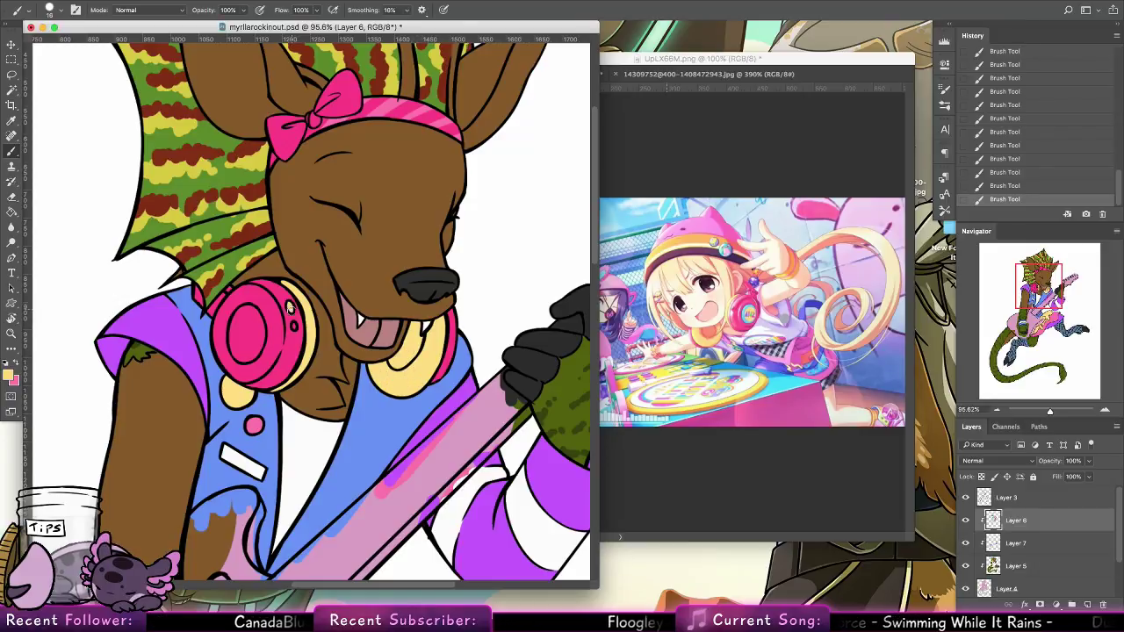
# Sample the vest's blue and paint the near headphone's lower small button and the central disc of its ear cup
pyautogui.keyDown('alt'); pyautogui.click(349, 422); pyautogui.keyUp('alt')
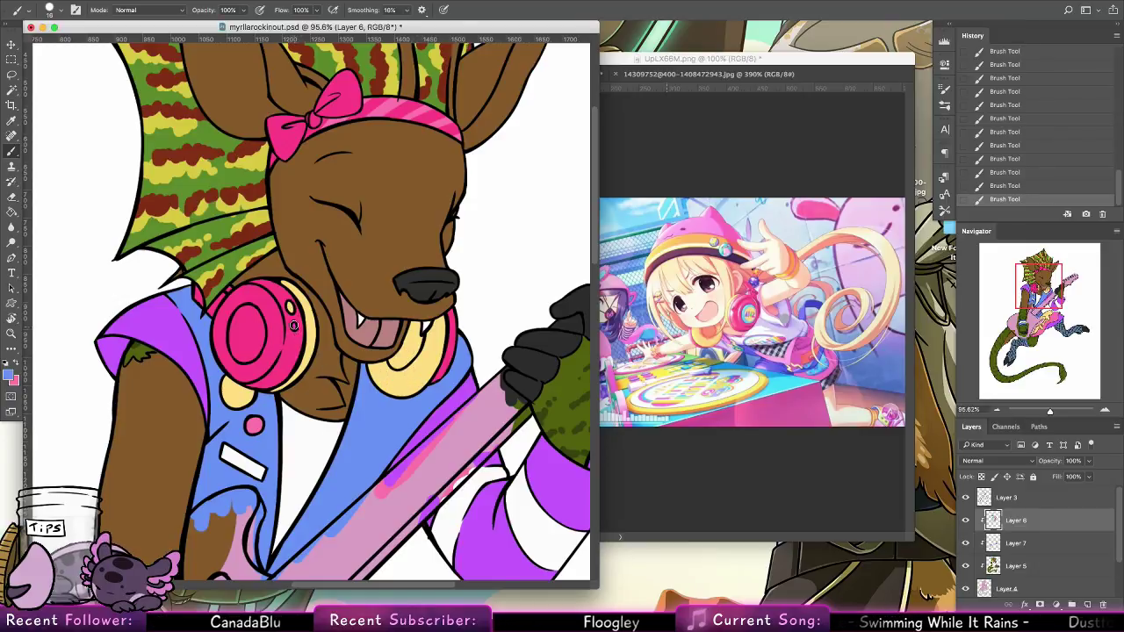
pyautogui.moveTo(322, 287); pyautogui.dragTo(378, 299)
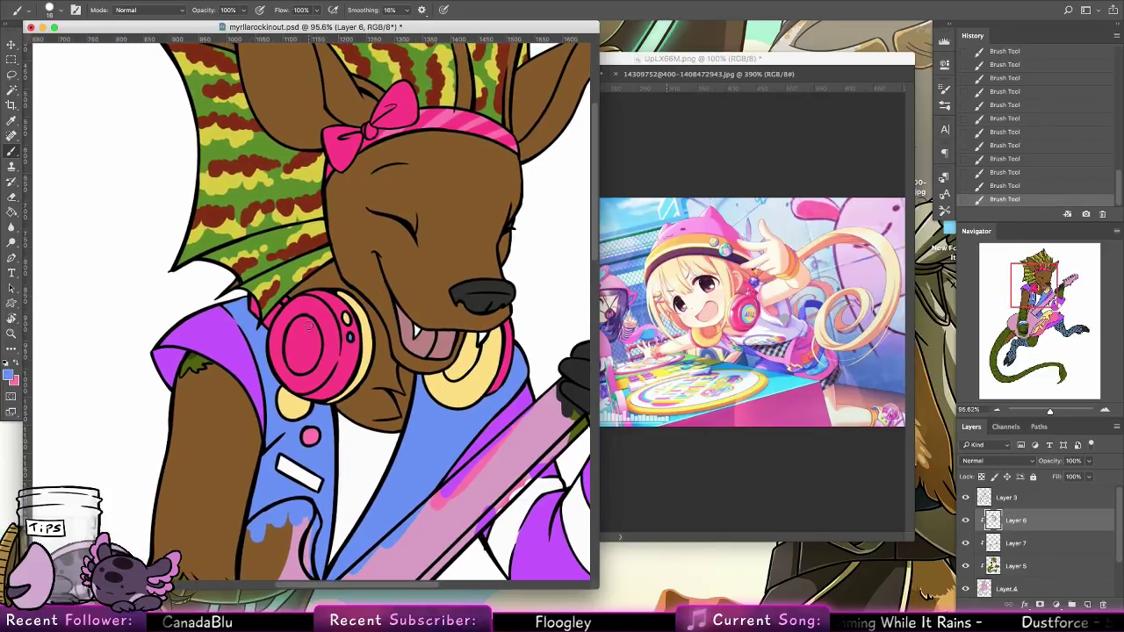
pyautogui.moveTo(303, 339)
pyautogui.mouseDown()
pyautogui.moveTo(290, 359)
pyautogui.moveTo(306, 369)
pyautogui.moveTo(314, 345)
pyautogui.moveTo(303, 330)
pyautogui.moveTo(301, 353)
pyautogui.mouseUp()
pyautogui.moveTo(539, 223)
pyautogui.mouseDown()
pyautogui.moveTo(519, 238)
pyautogui.moveTo(455, 407)
pyautogui.mouseUp()
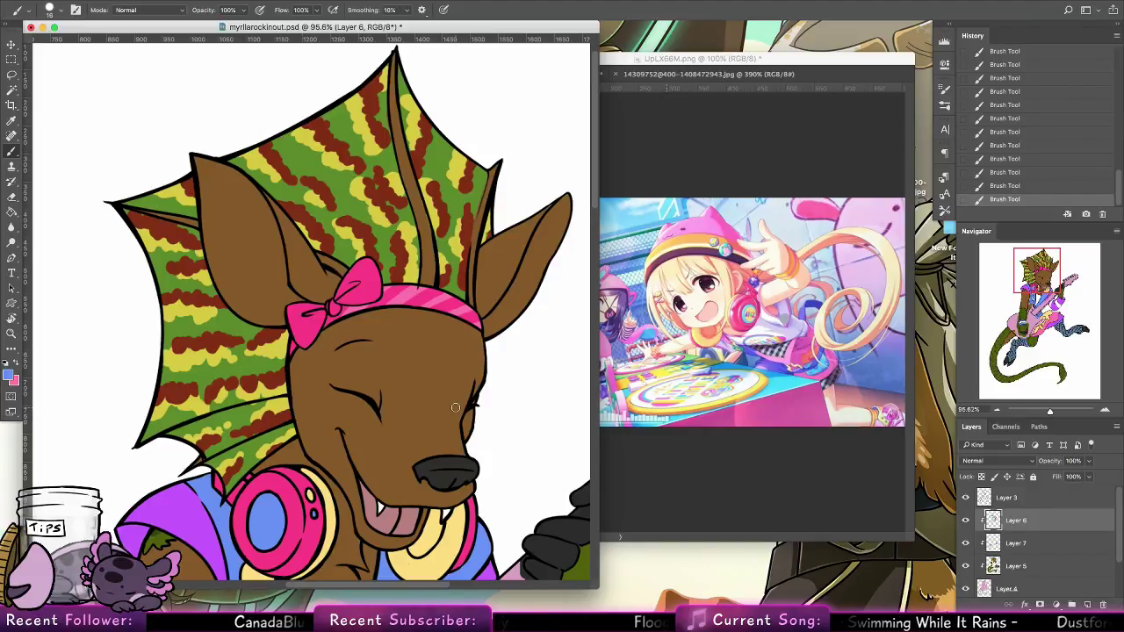
pyautogui.scroll(-15, 503, 333)
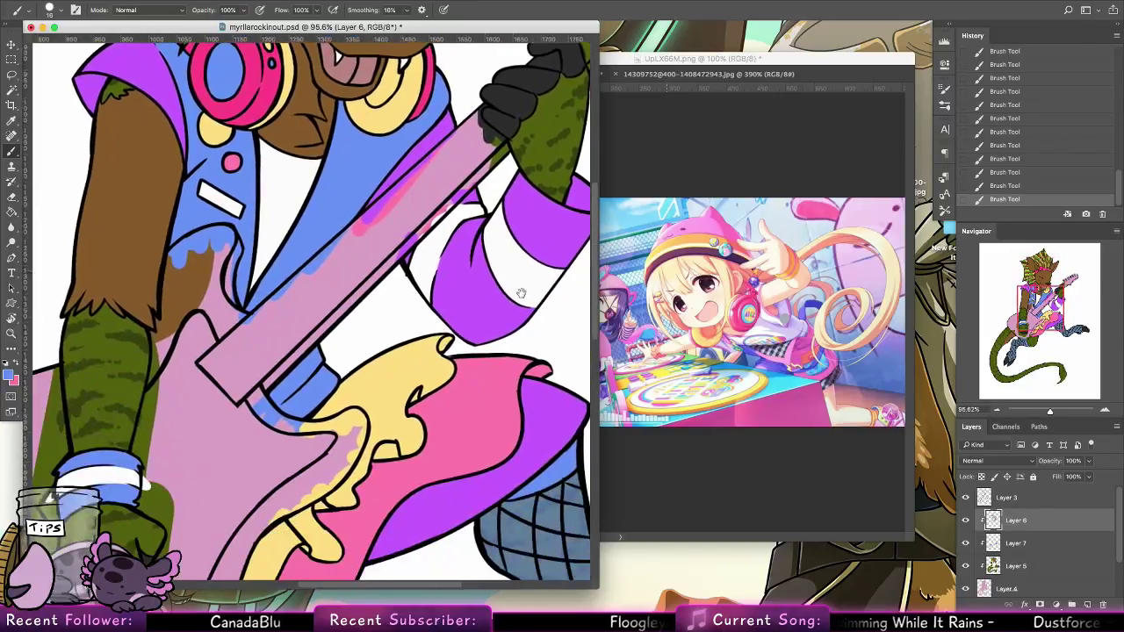
# Sample the dark colour of the toe claws and start painting the tip of the tail with it on Layer 5
pyautogui.click(11, 336)
pyautogui.moveTo(466, 254); pyautogui.dragTo(386, 256)
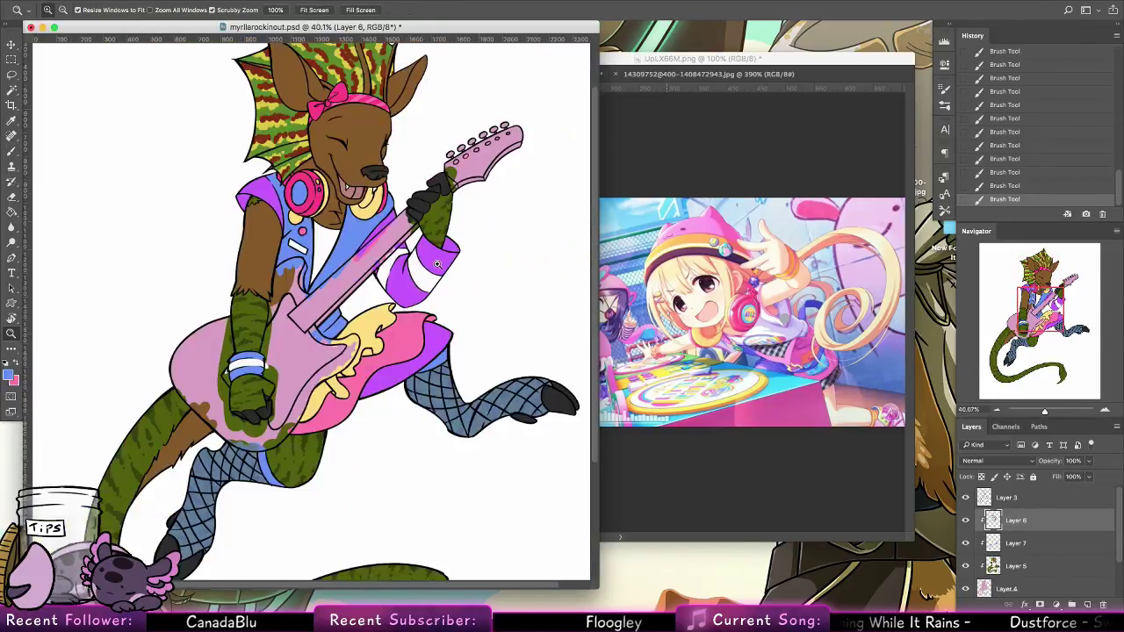
pyautogui.moveTo(512, 353); pyautogui.dragTo(515, 304)
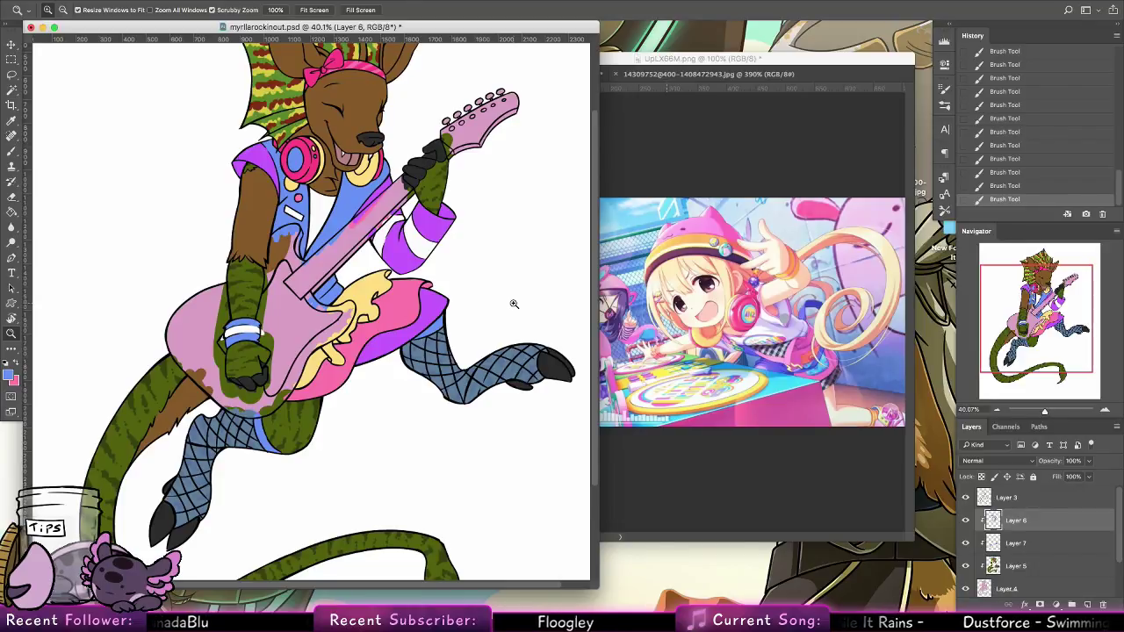
pyautogui.scroll(-5, 515, 301)
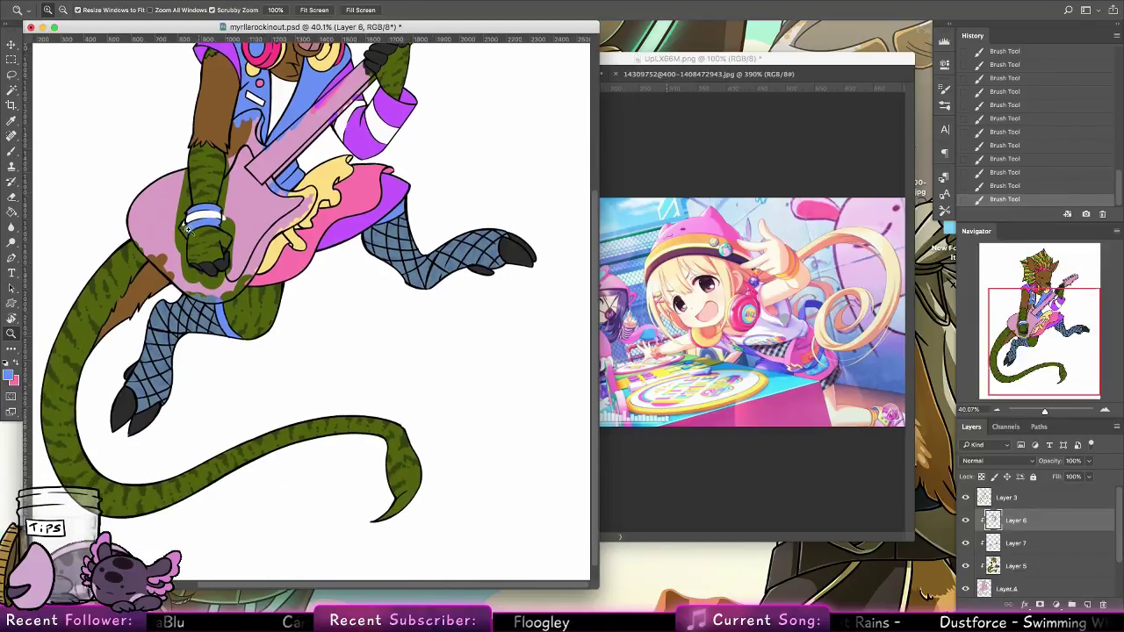
pyautogui.press('b')
pyautogui.keyDown('alt'); pyautogui.click(147, 417); pyautogui.keyUp('alt')
pyautogui.moveTo(1008, 538); pyautogui.dragTo(1025, 556)
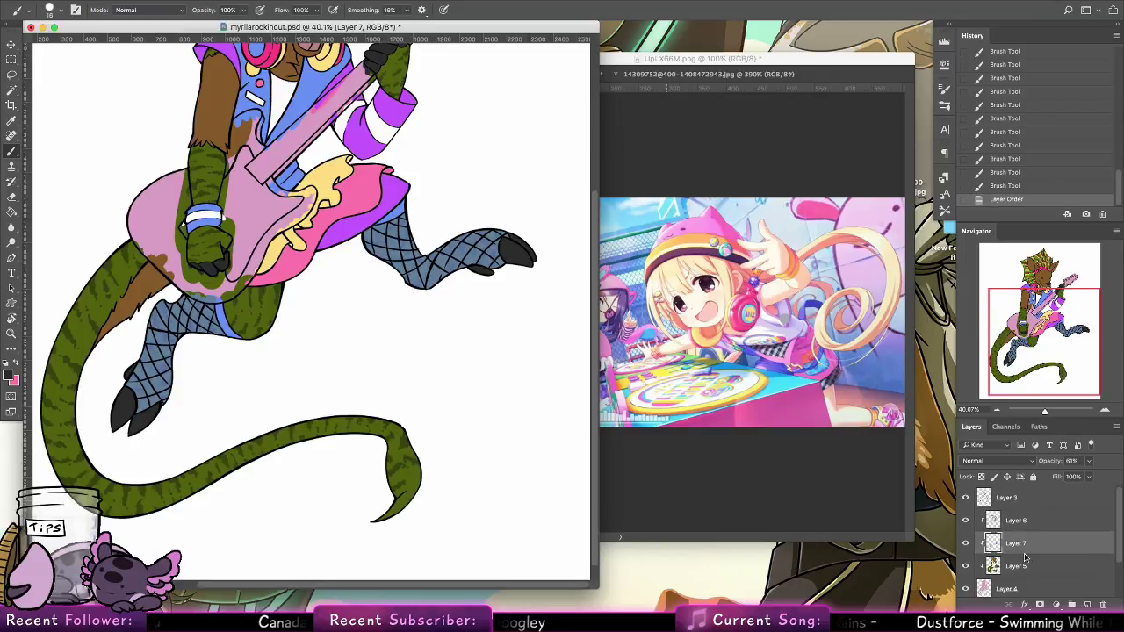
pyautogui.click(1024, 564)
pyautogui.moveTo(383, 518); pyautogui.dragTo(395, 511)
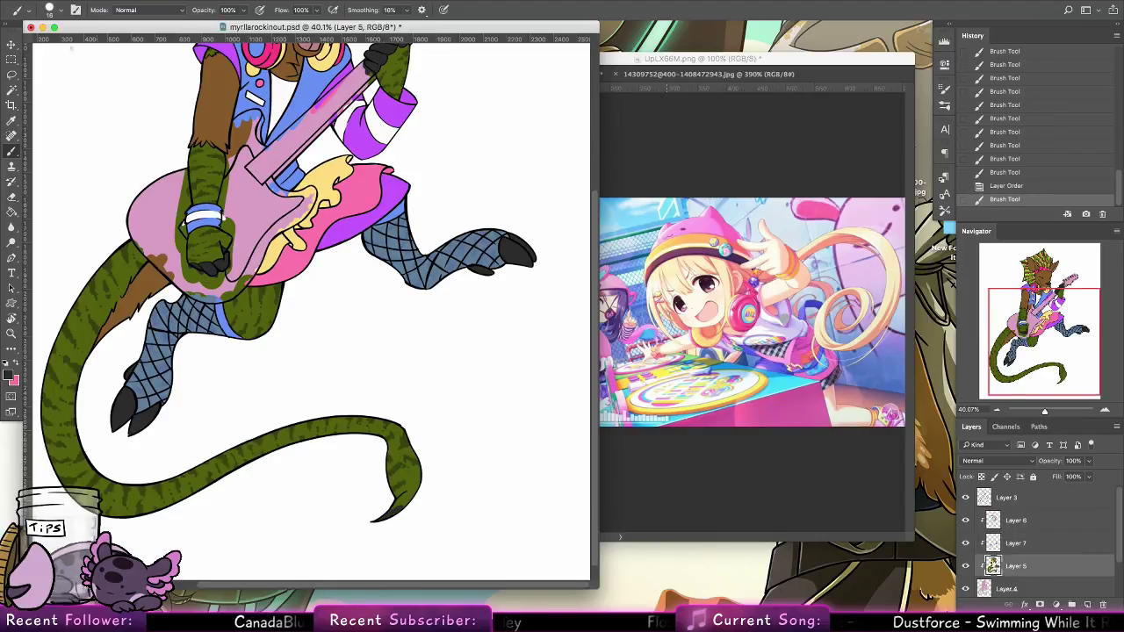
# Set the brush size to 45 px and fill in the rest of the dark tail tip
pyautogui.click(55, 11)
pyautogui.click(55, 173)
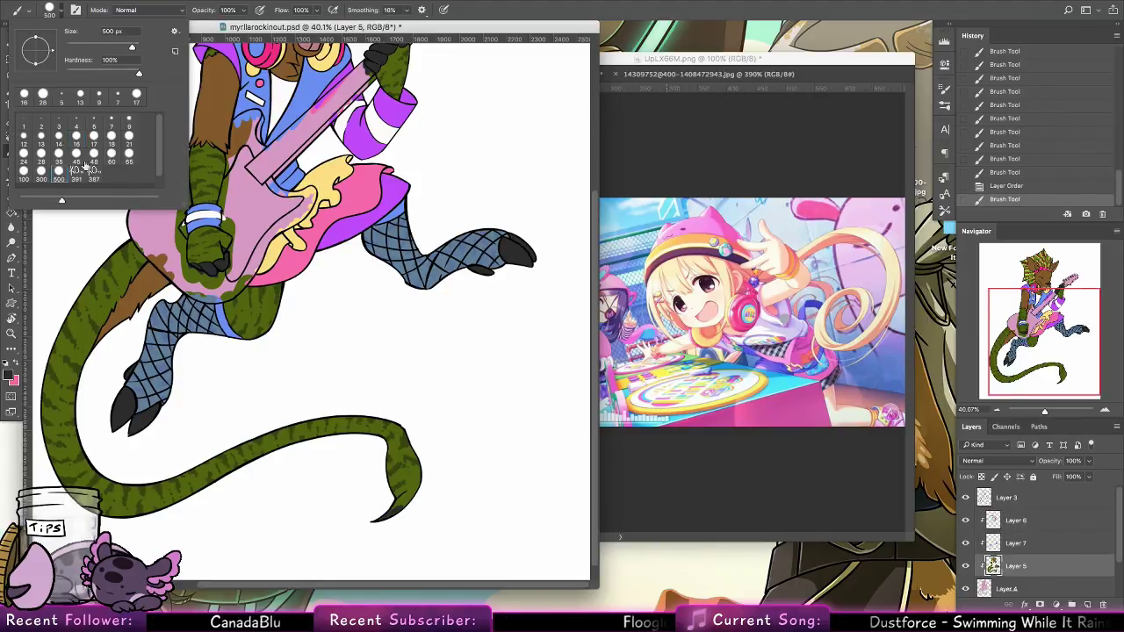
pyautogui.click(76, 156)
pyautogui.click(399, 502)
pyautogui.moveTo(400, 502)
pyautogui.mouseDown()
pyautogui.moveTo(418, 493)
pyautogui.moveTo(395, 511)
pyautogui.mouseUp()
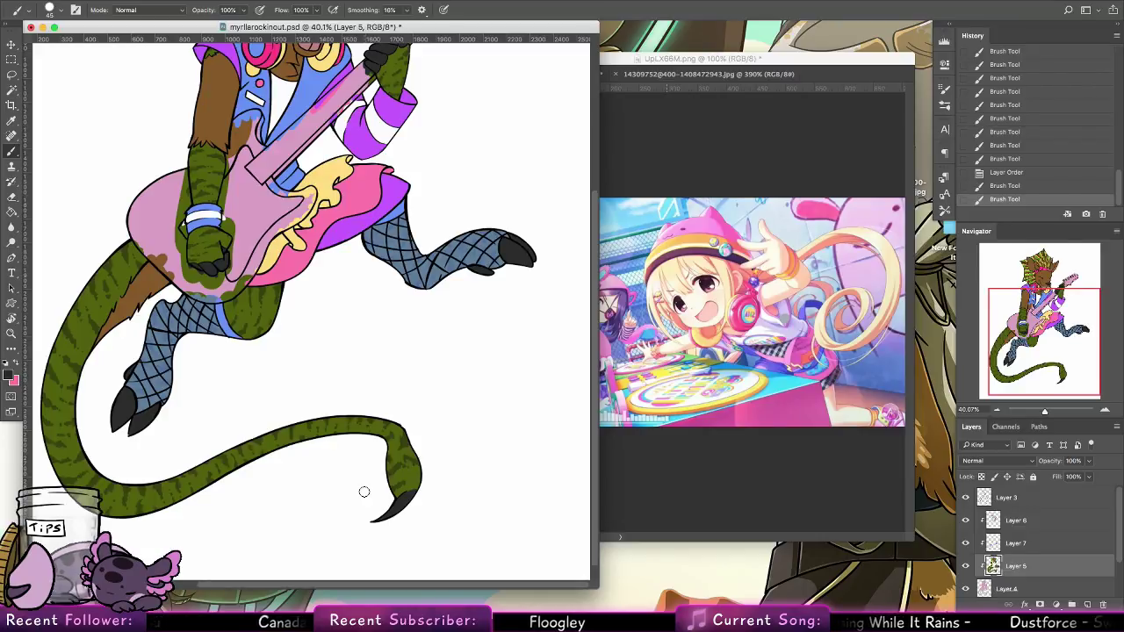
# Reset the colours to black and draw the missing neck outline between frill and headphones on Layer 3 with a 5 px brush
pyautogui.moveTo(407, 167); pyautogui.dragTo(452, 389)
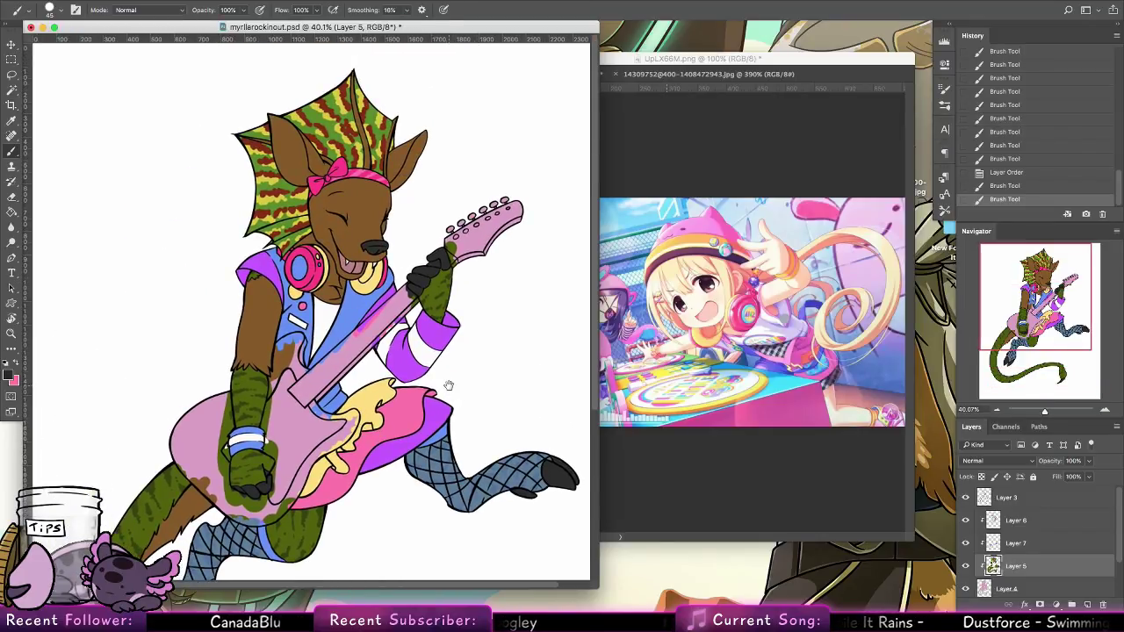
pyautogui.click(10, 334)
pyautogui.moveTo(319, 218); pyautogui.dragTo(384, 219)
pyautogui.click(10, 151)
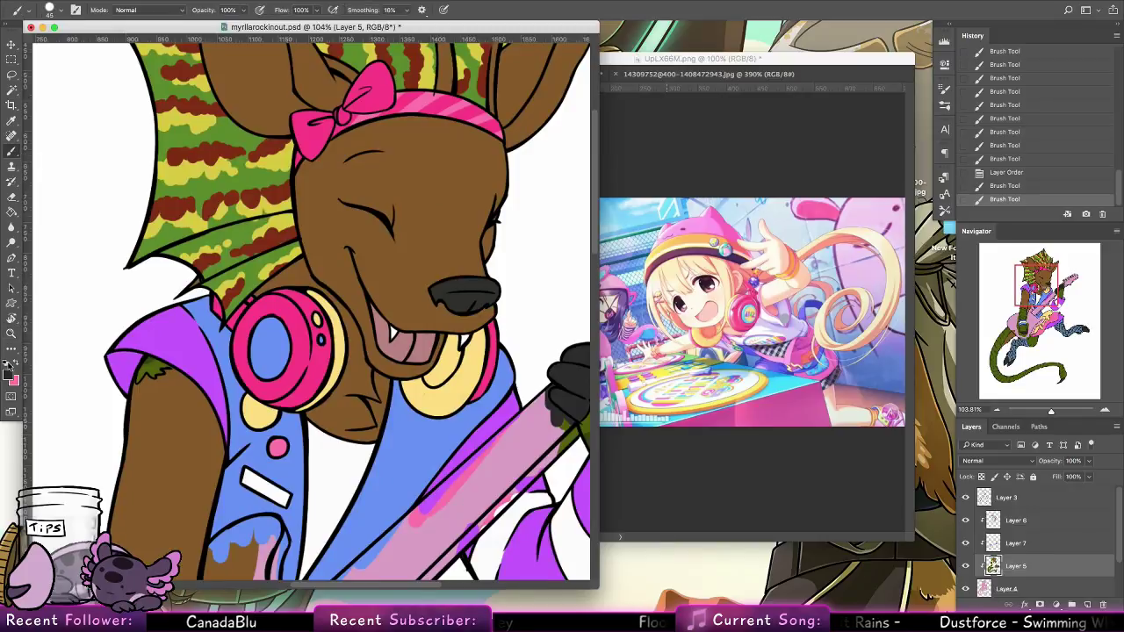
pyautogui.click(7, 362)
pyautogui.rightClick(45, 226)
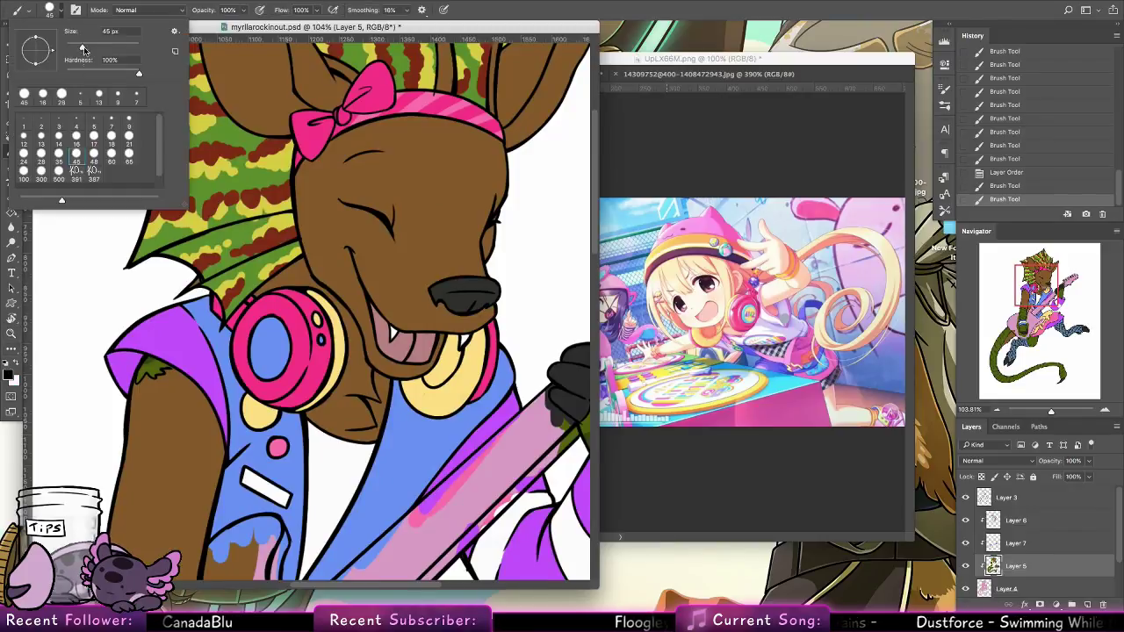
pyautogui.click(1036, 498)
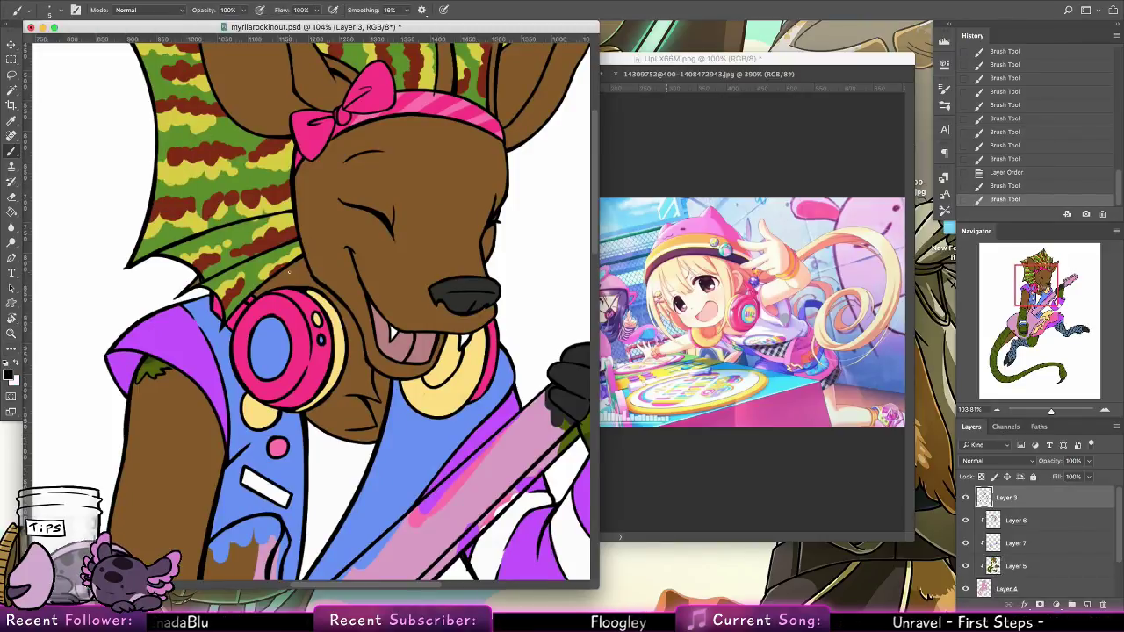
pyautogui.moveTo(304, 261); pyautogui.dragTo(291, 288)
# Paint the neck patch above the headphones olive green with dark stripes on Layer 5, using a 16 px brush
pyautogui.keyDown('alt'); pyautogui.click(160, 370); pyautogui.keyUp('alt')
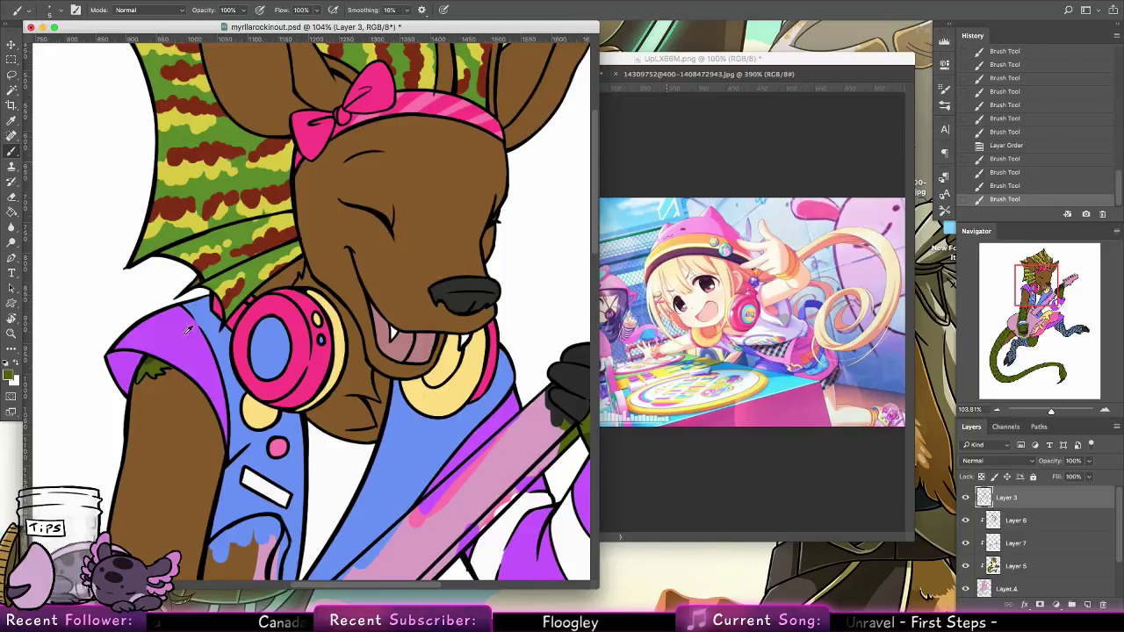
pyautogui.click(1039, 564)
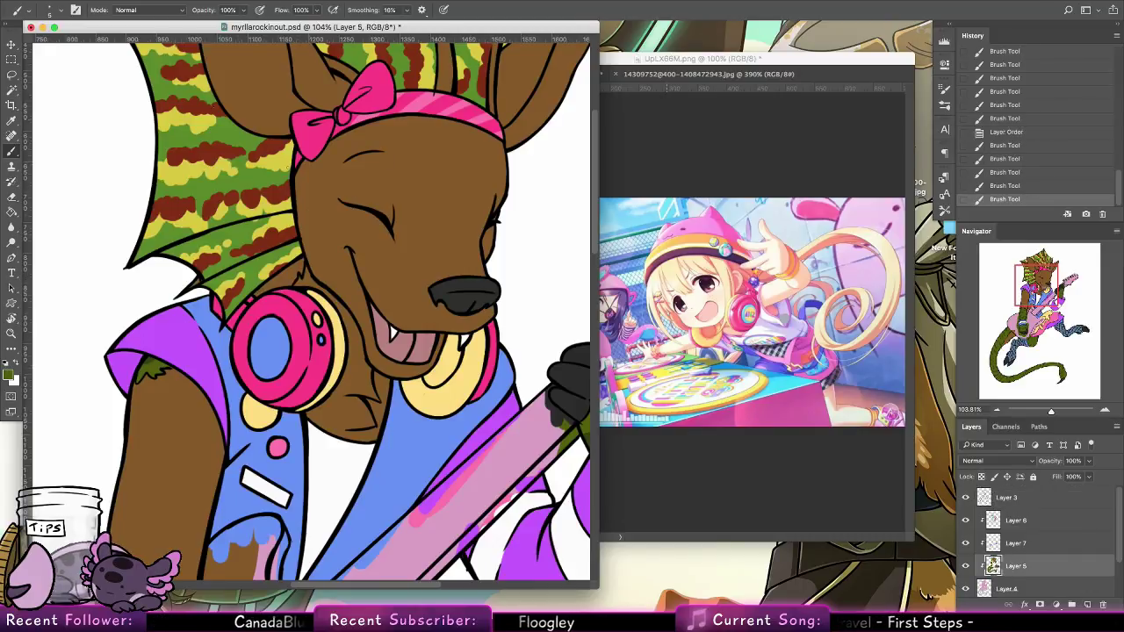
pyautogui.click(53, 10)
pyautogui.click(60, 138)
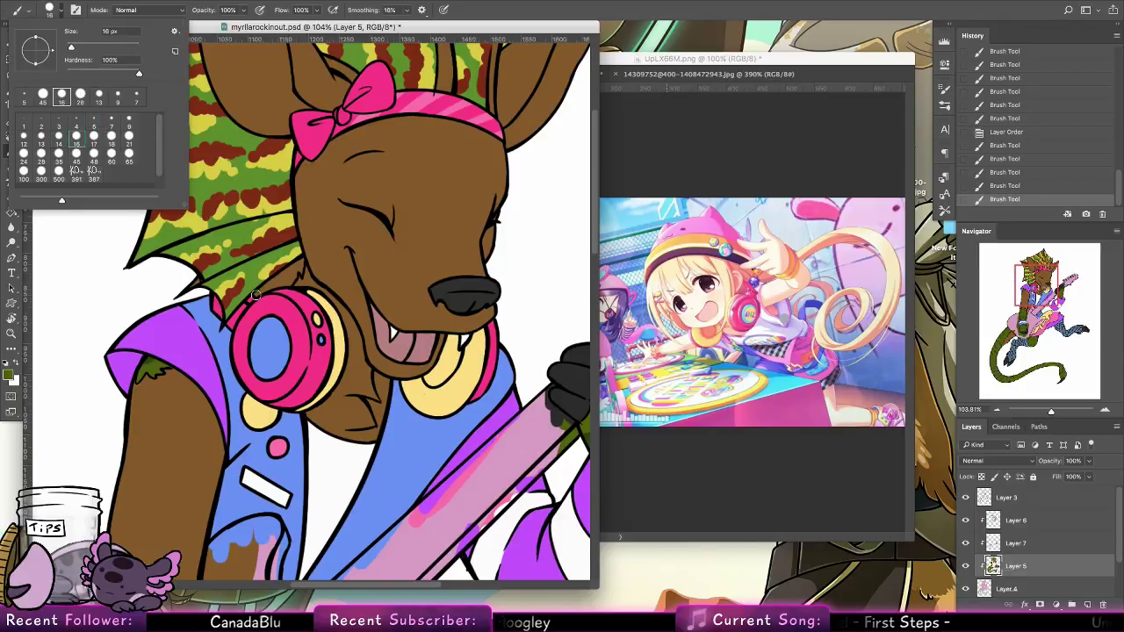
pyautogui.moveTo(256, 295)
pyautogui.mouseDown()
pyautogui.moveTo(301, 261)
pyautogui.moveTo(268, 290)
pyautogui.mouseUp()
pyautogui.moveTo(280, 280); pyautogui.dragTo(259, 294)
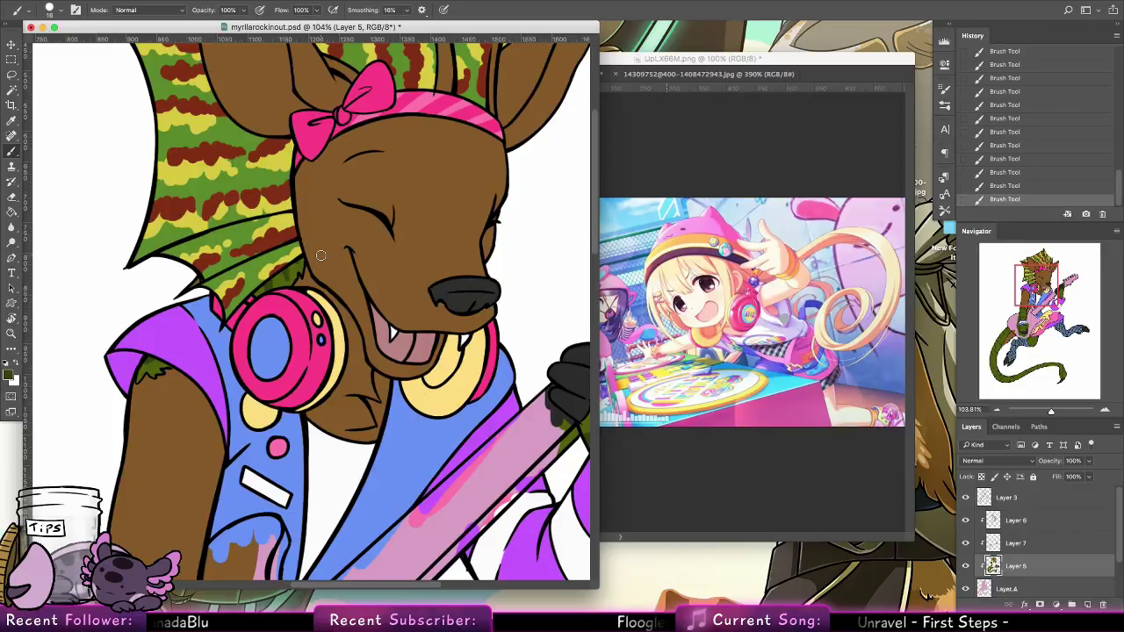
# Try to select the guitar neck with the Magic Wand on Layer 5
pyautogui.click(11, 334)
pyautogui.moveTo(518, 251); pyautogui.dragTo(429, 264)
pyautogui.scroll(-5, 435, 262)
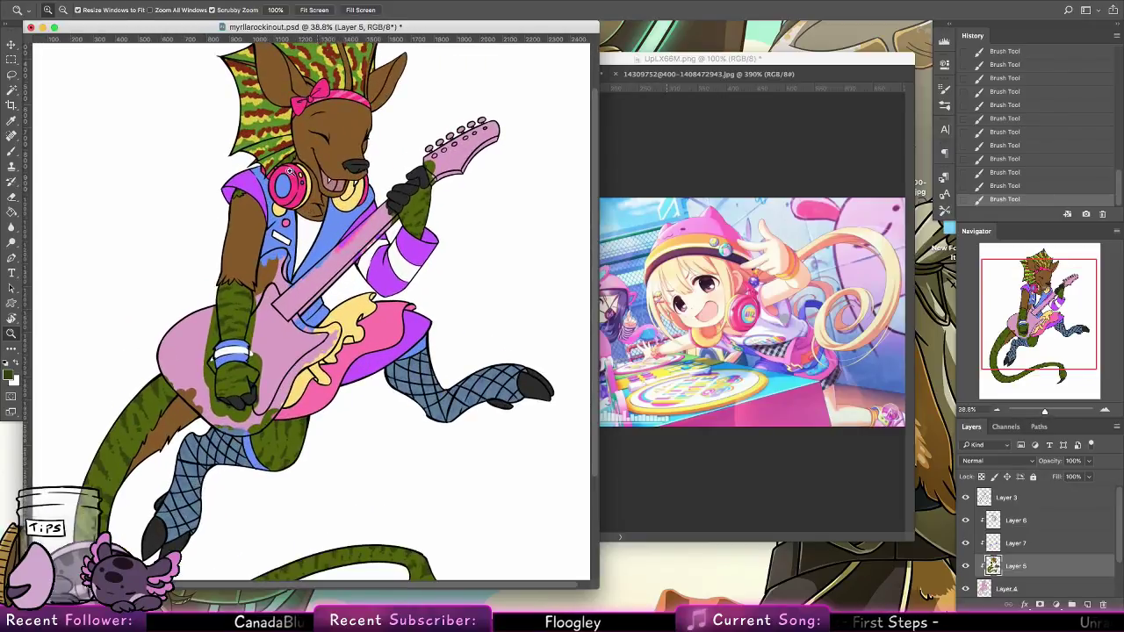
pyautogui.click(12, 92)
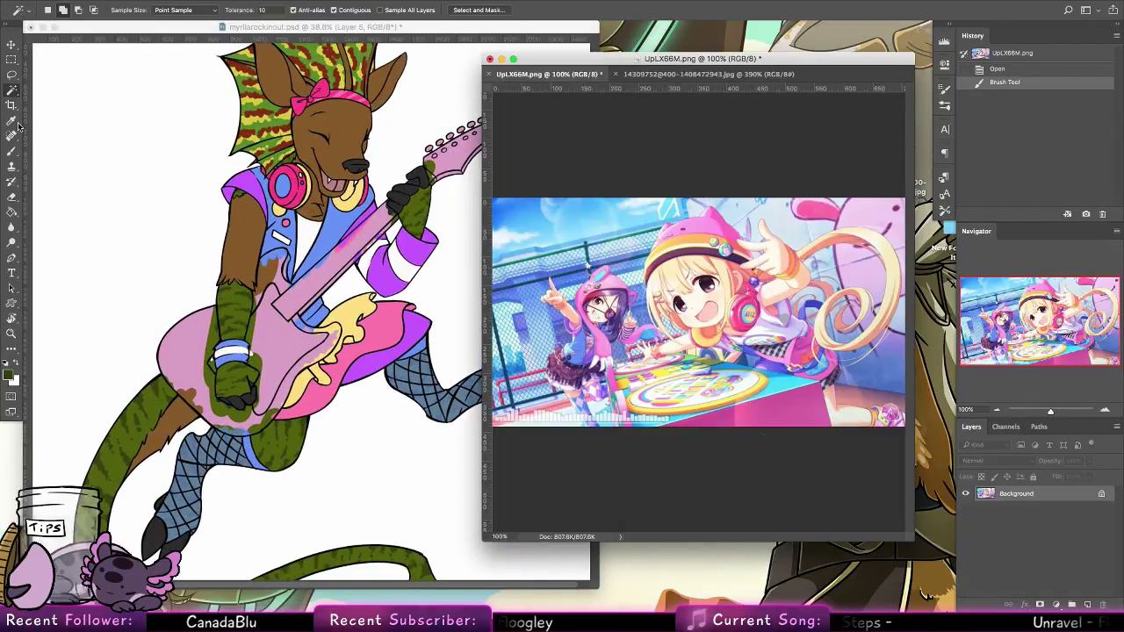
pyautogui.click(347, 265)
pyautogui.click(354, 243)
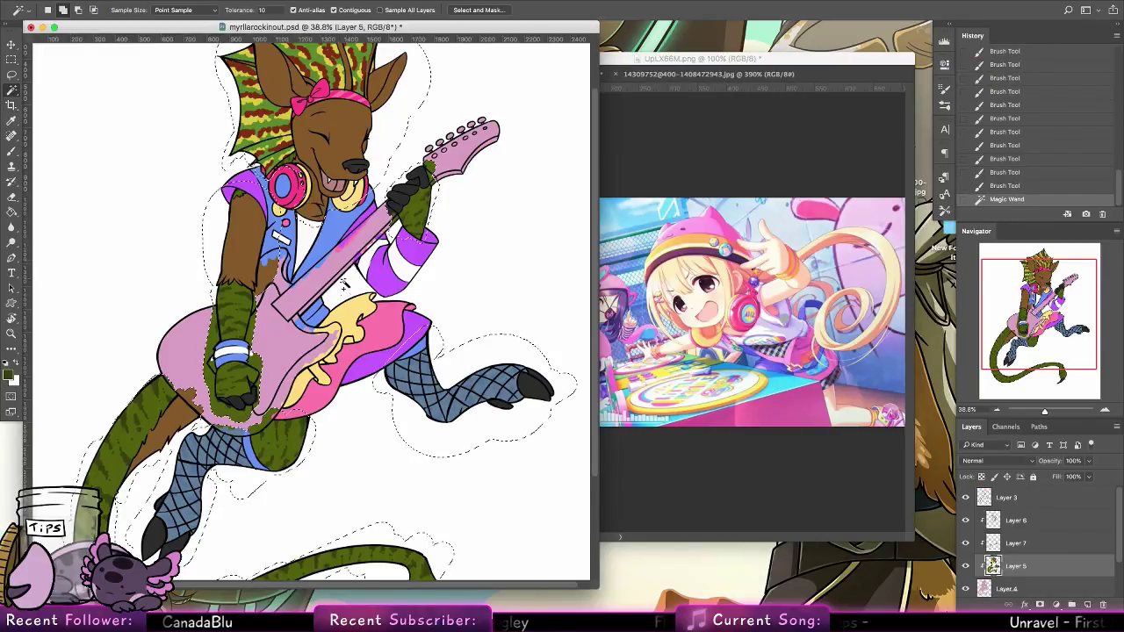
pyautogui.press('super+z')
# Select the guitar neck, its side strip and the pieces around the gripping hand on Layer 3 with the Magic Wand
pyautogui.click(1007, 498)
pyautogui.click(324, 273)
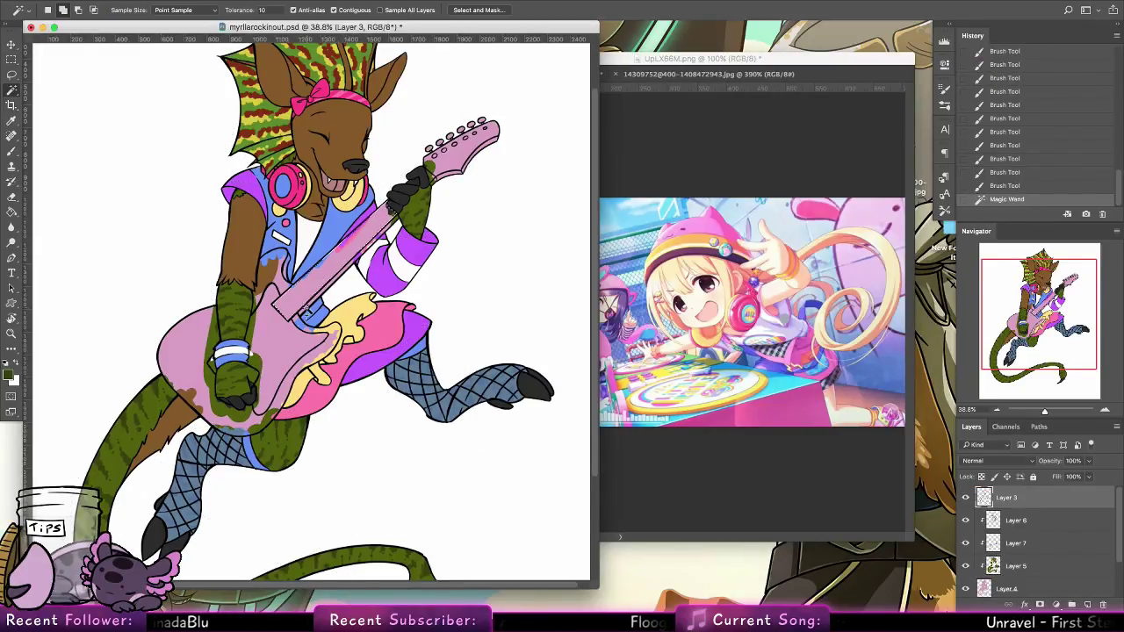
pyautogui.click(489, 181)
pyautogui.press('super+z')
pyautogui.click(332, 282)
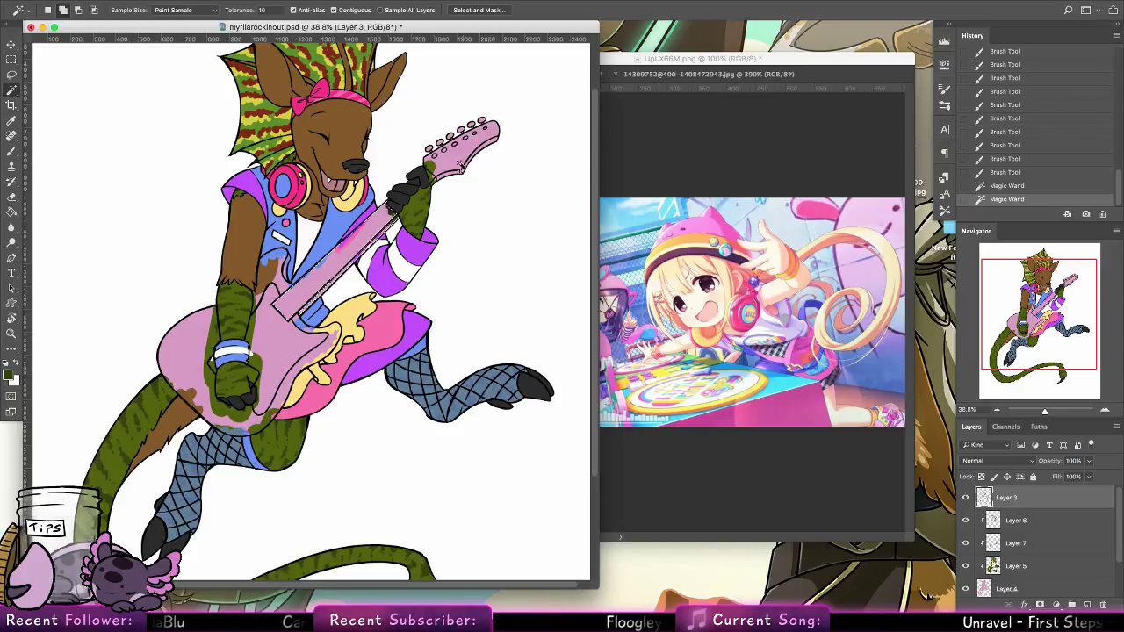
pyautogui.click(461, 167)
pyautogui.click(420, 185)
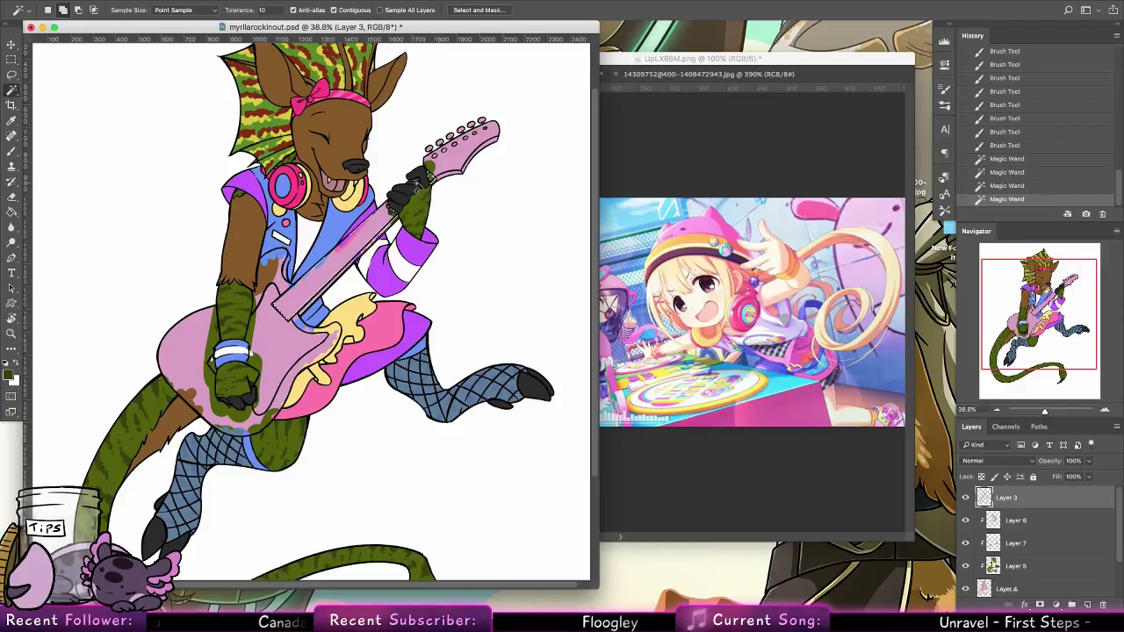
# Expand the guitar neck selection using the default amount
pyautogui.click(255, 0)
pyautogui.moveTo(347, 151)
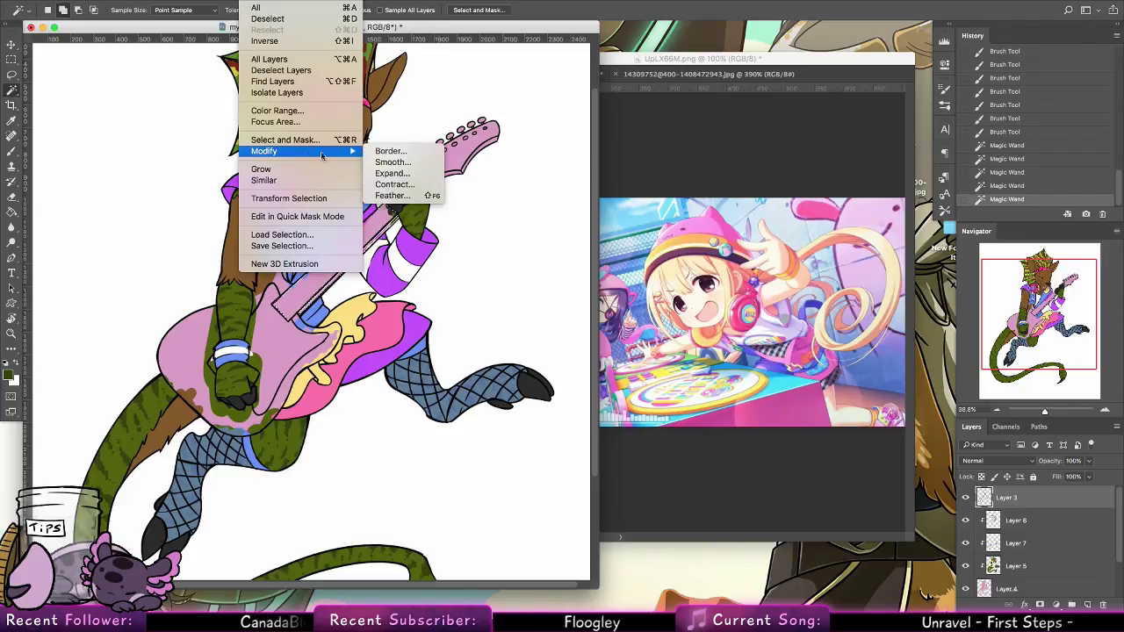
pyautogui.click(409, 171)
pyautogui.press('Return')
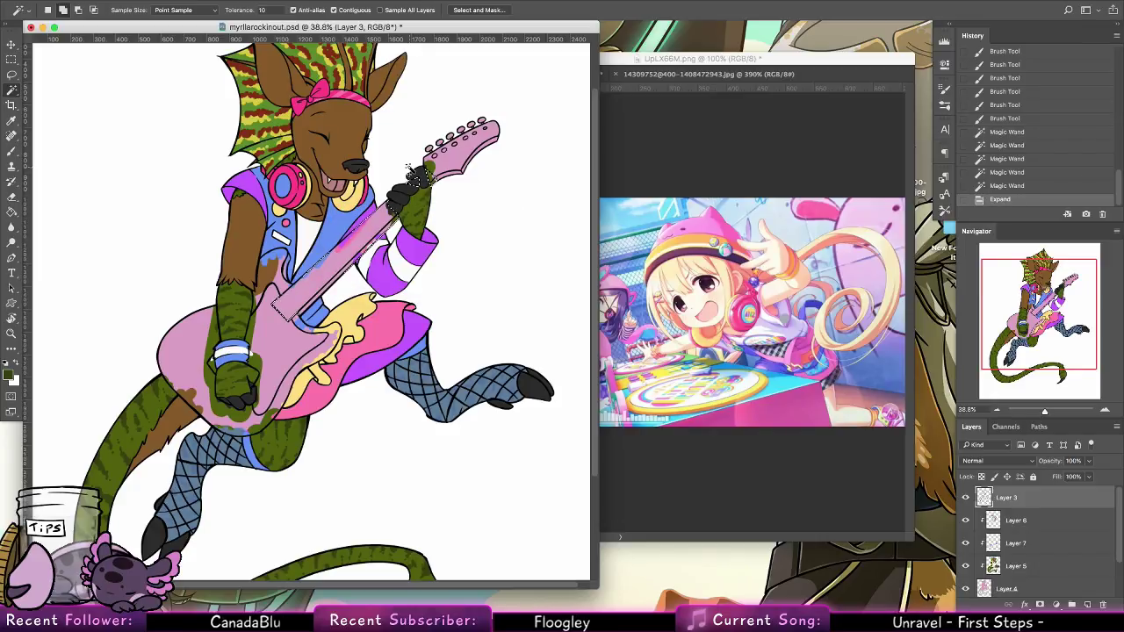
# Activate the Brush tool, then switch to Google Chrome and search for "neon electric guitar strings"
pyautogui.press('b')
pyautogui.click(786, 393)
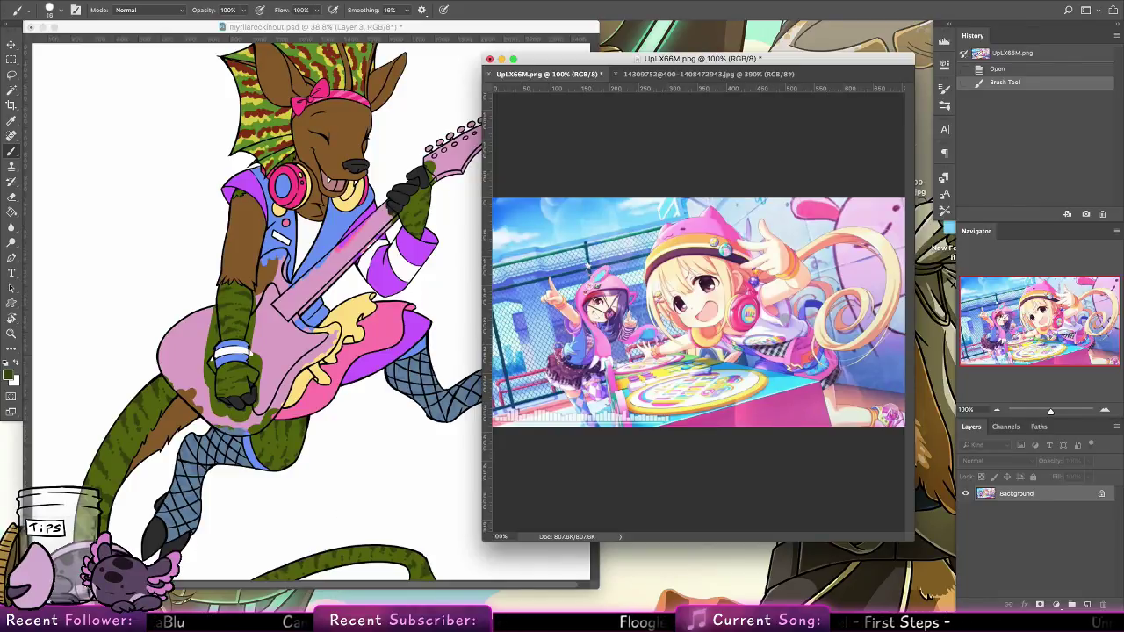
pyautogui.click(419, 594)
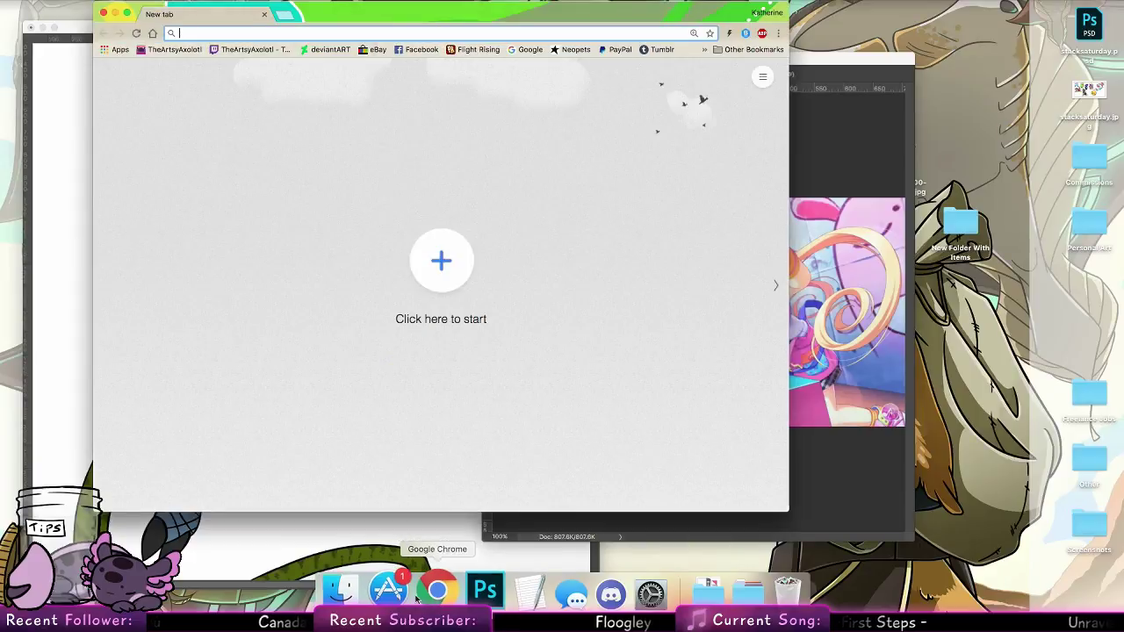
pyautogui.write('neon electric g')
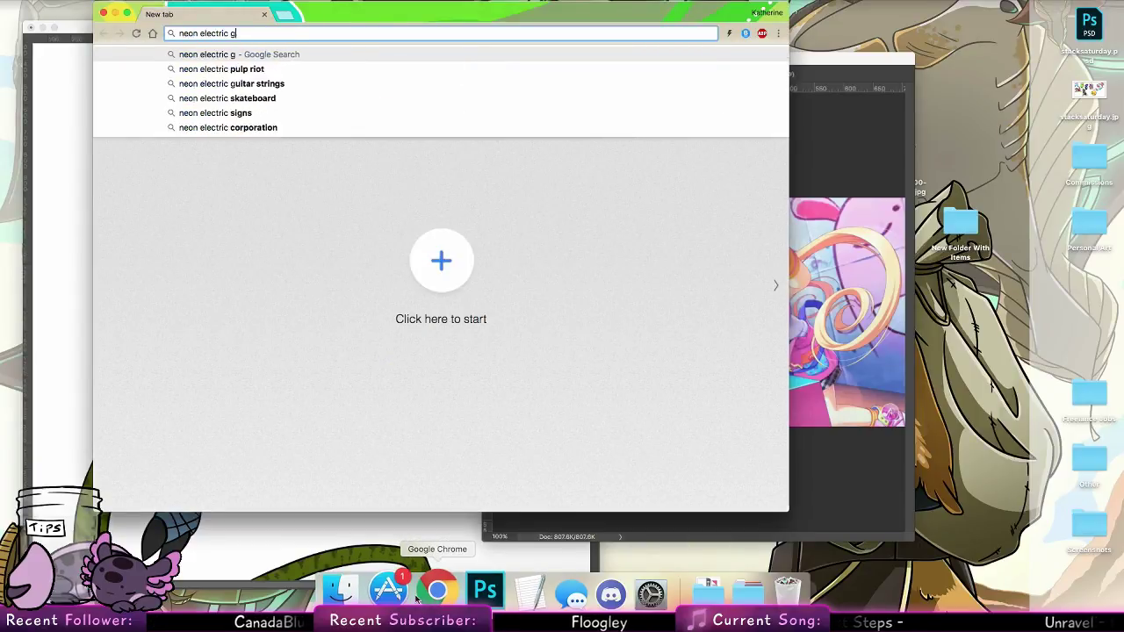
pyautogui.write('uitar strings')
pyautogui.press('Return')
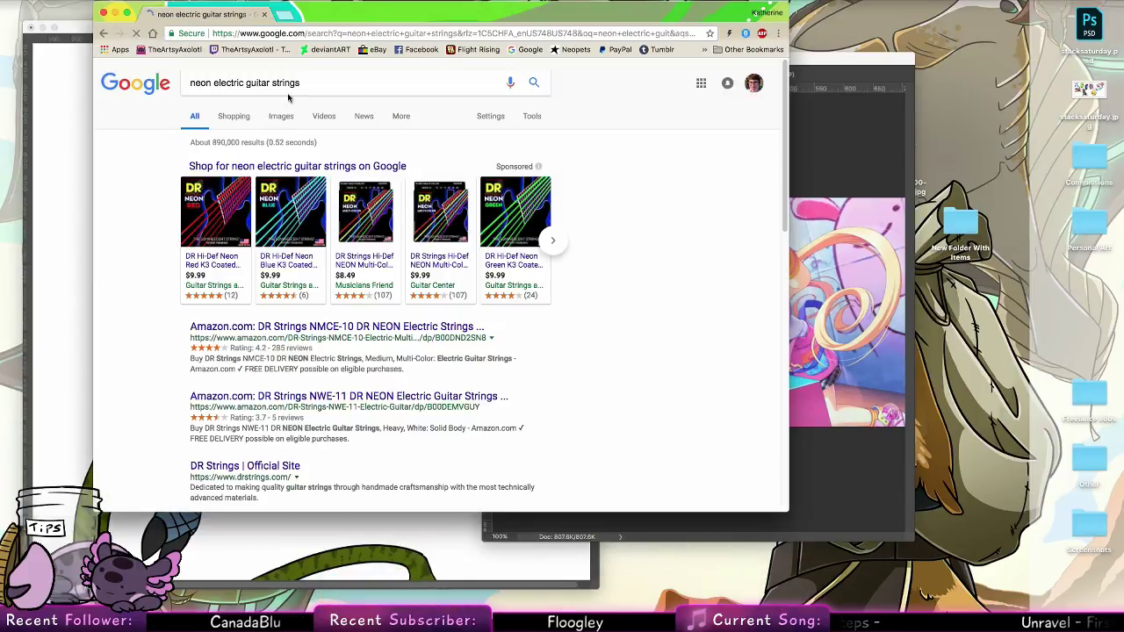
# Shorten the Google search to "neon electric guitar" and run it again
pyautogui.click(293, 83)
pyautogui.press('BackSpace')
pyautogui.press('BackSpace')
pyautogui.press('BackSpace')
pyautogui.press('BackSpace')
pyautogui.press('BackSpace')
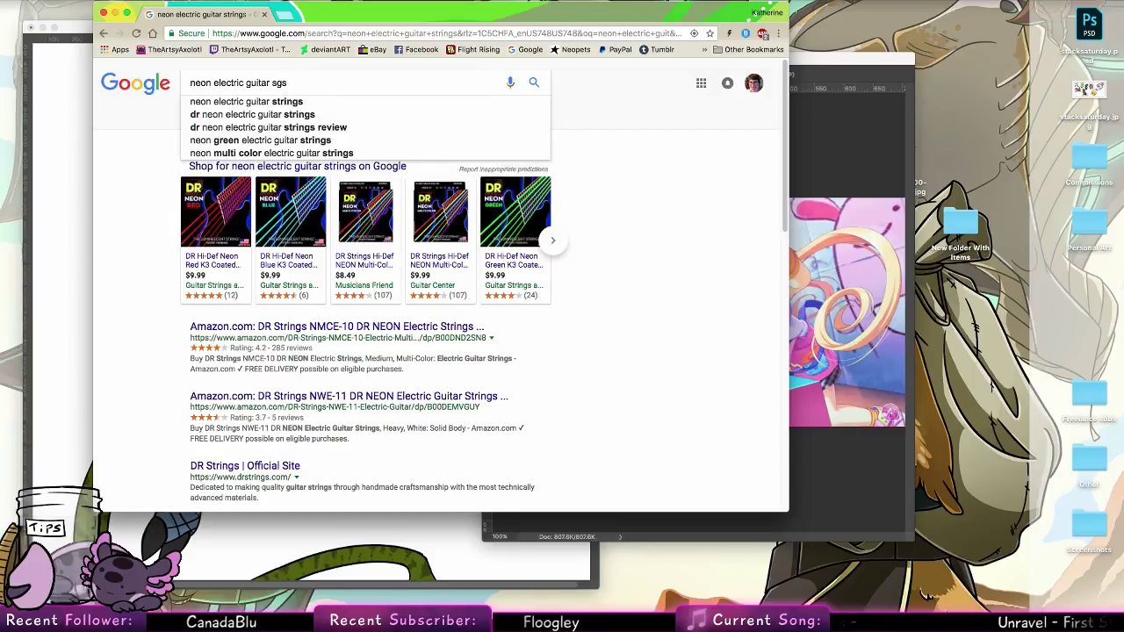
pyautogui.press('Delete')
pyautogui.press('Delete')
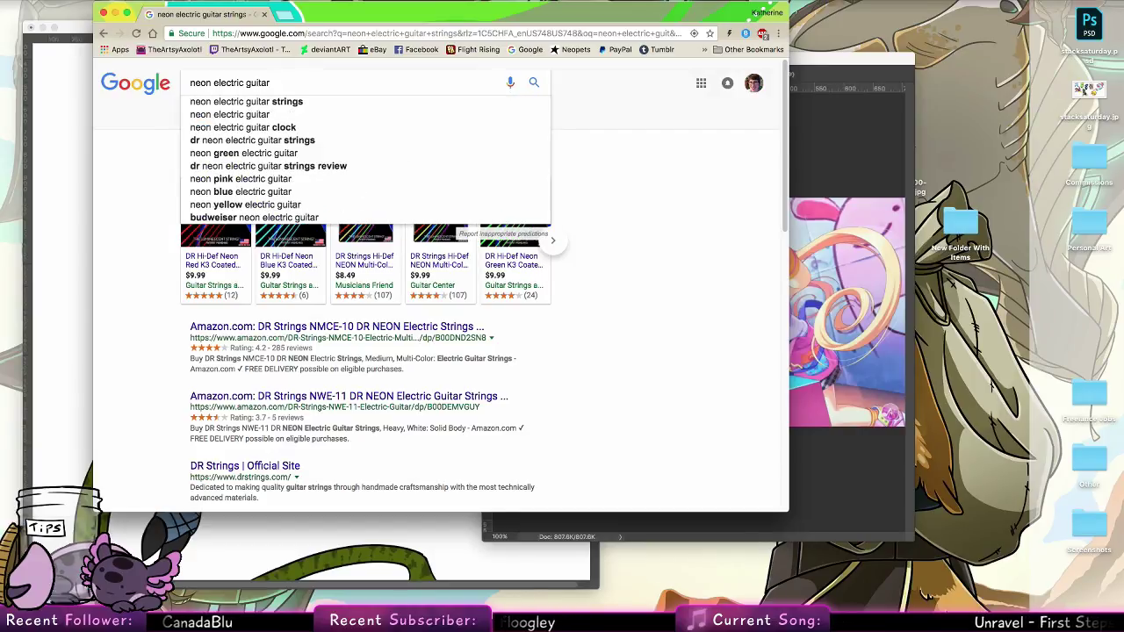
pyautogui.press('Return')
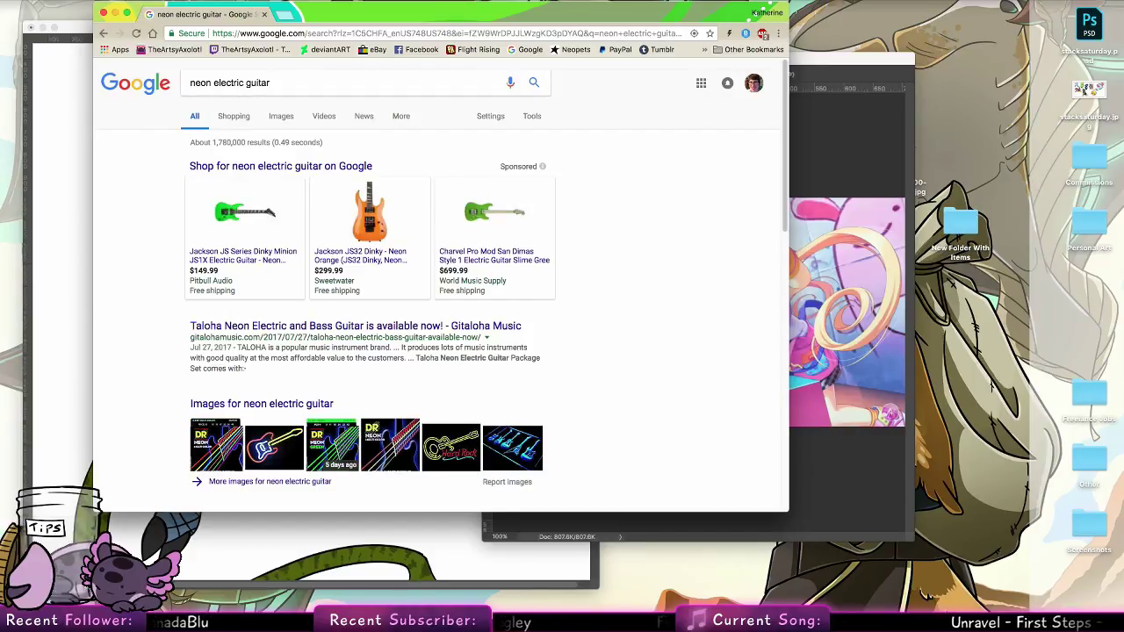
# Browse the image results for neon electric guitars for colour references
pyautogui.click(284, 116)
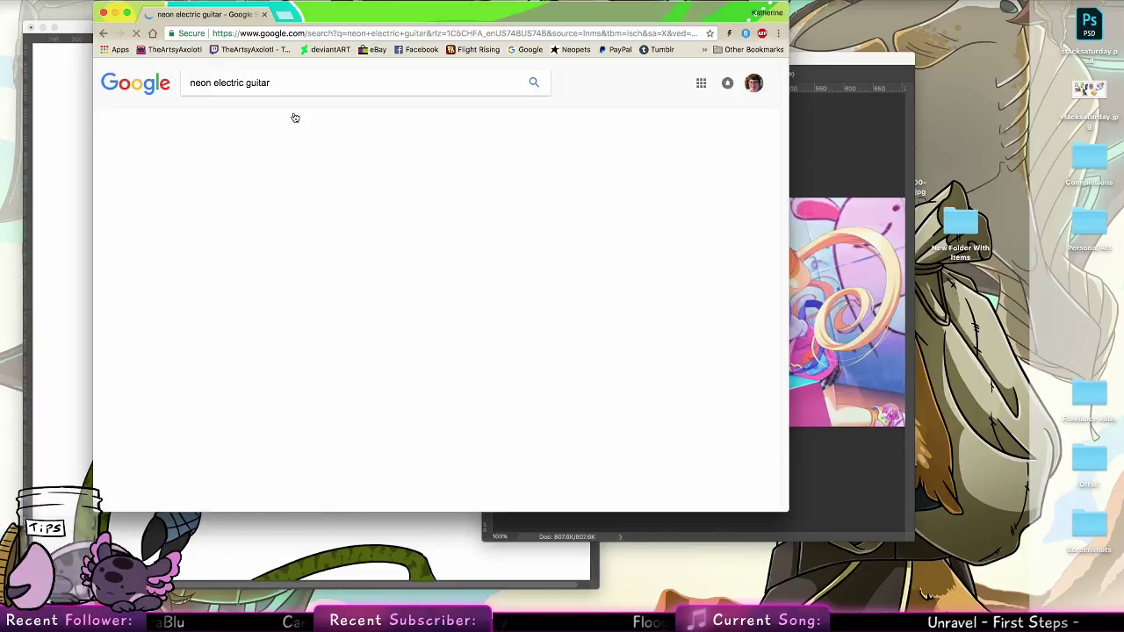
pyautogui.scroll(-5, 502, 462)
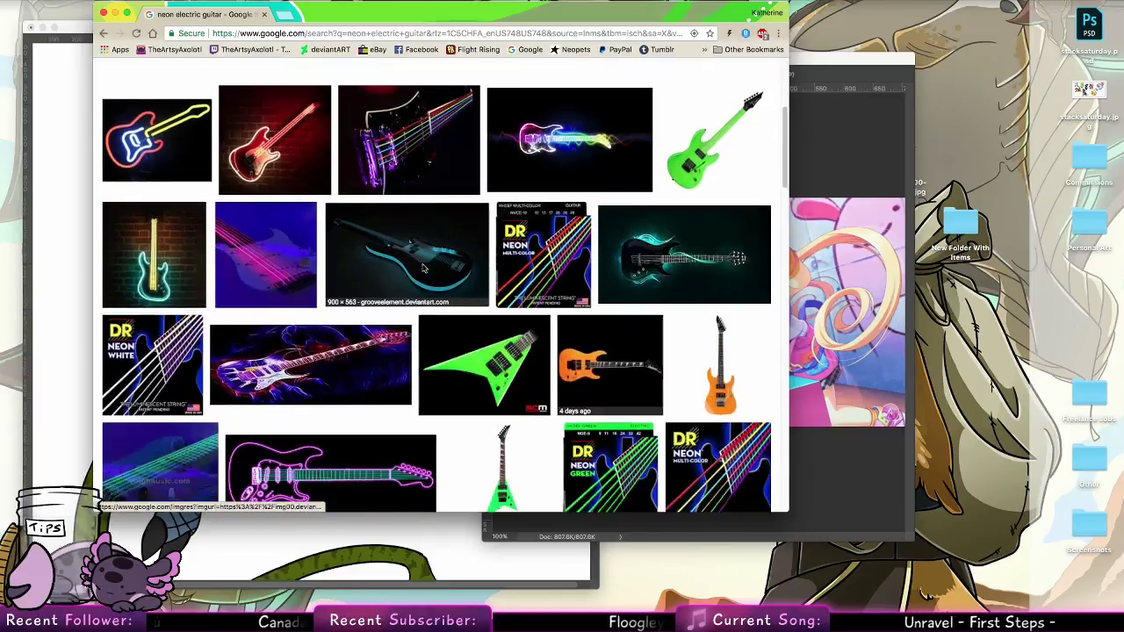
pyautogui.scroll(-7, 502, 462)
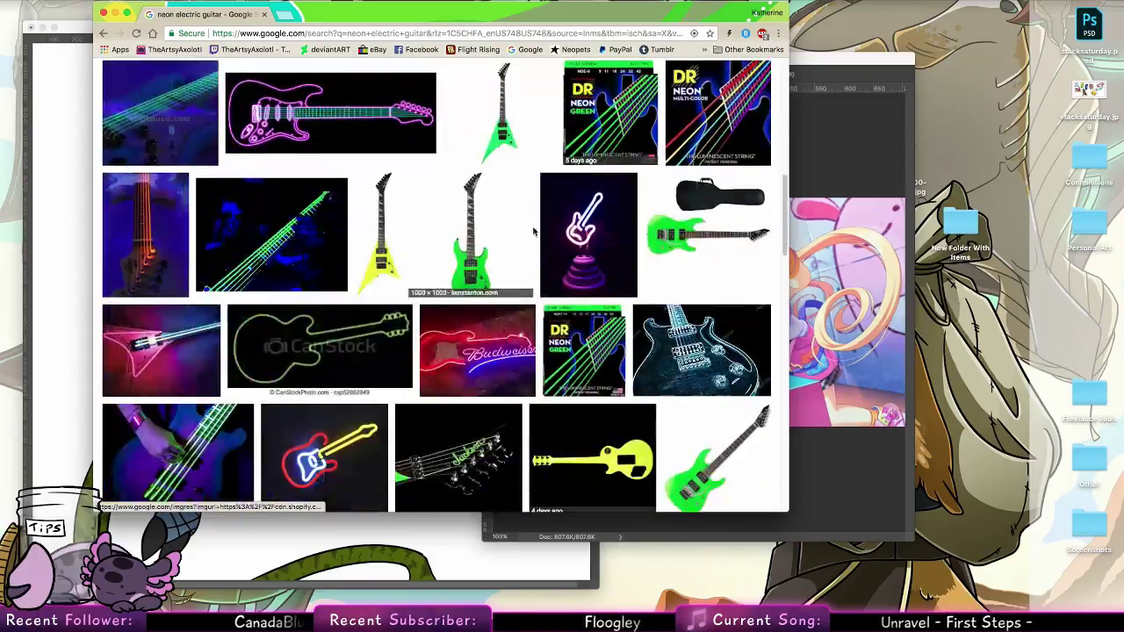
# Return to Photoshop and paint the selected guitar neck on Layer 6 with yellow sampled from the reference illustration, using a 500 px brush; deselect
pyautogui.click(67, 457)
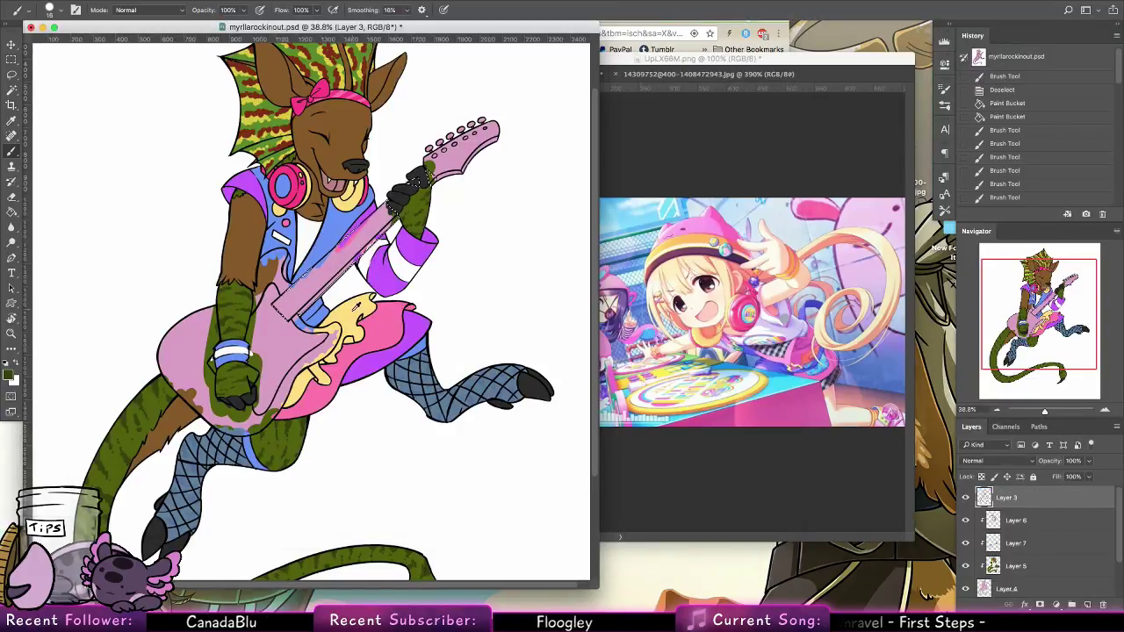
pyautogui.keyDown('alt'); pyautogui.click(758, 384); pyautogui.keyUp('alt')
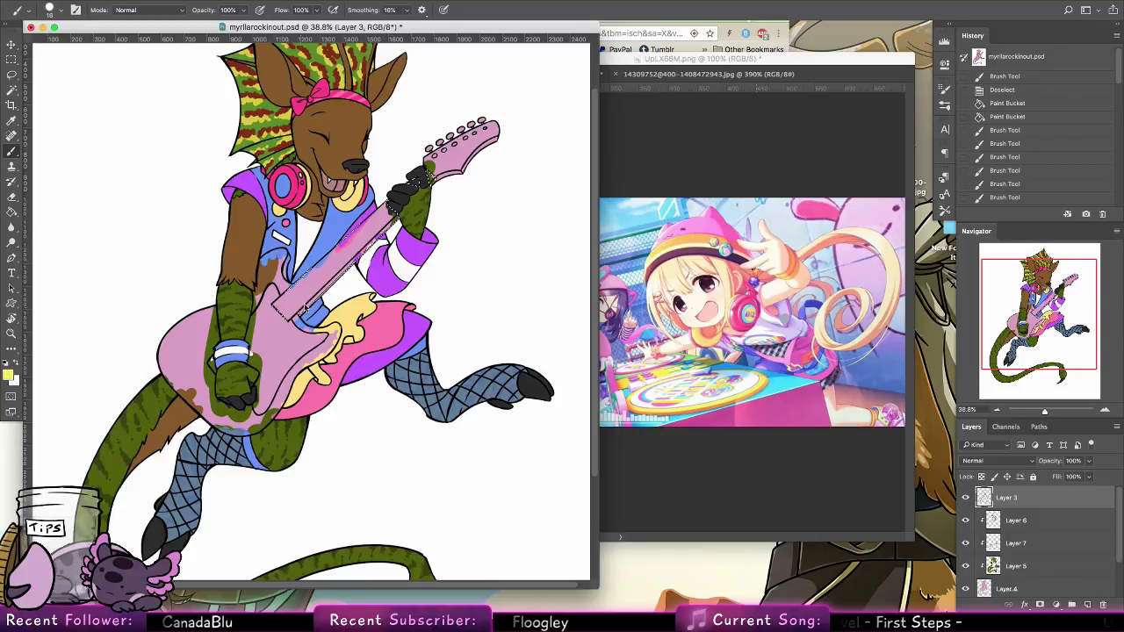
pyautogui.click(52, 10)
pyautogui.click(55, 180)
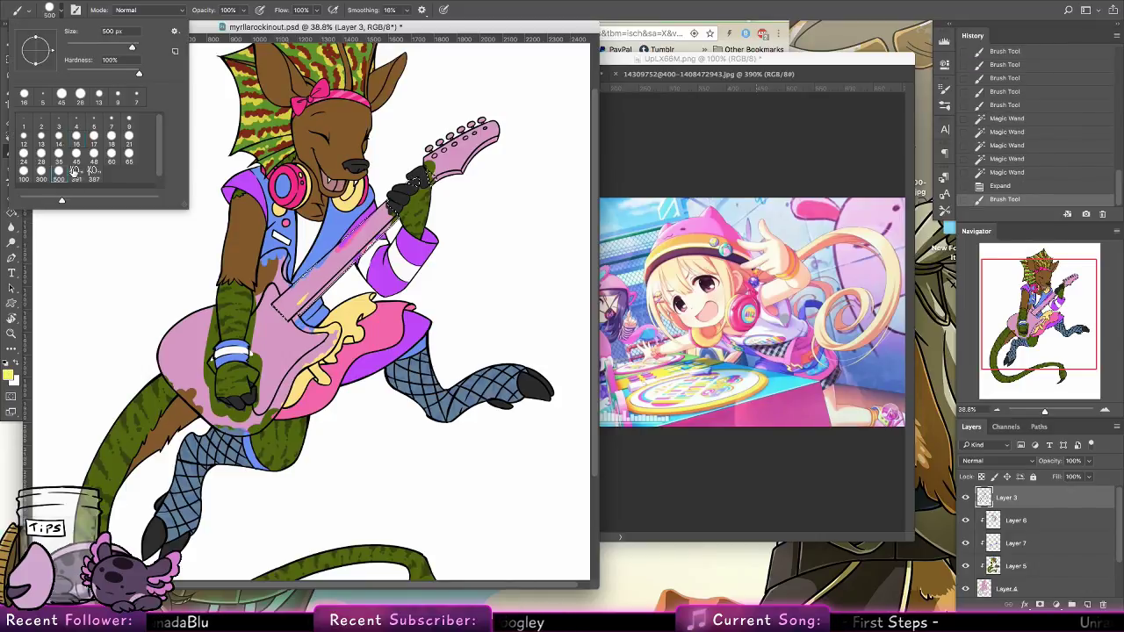
pyautogui.click(1016, 520)
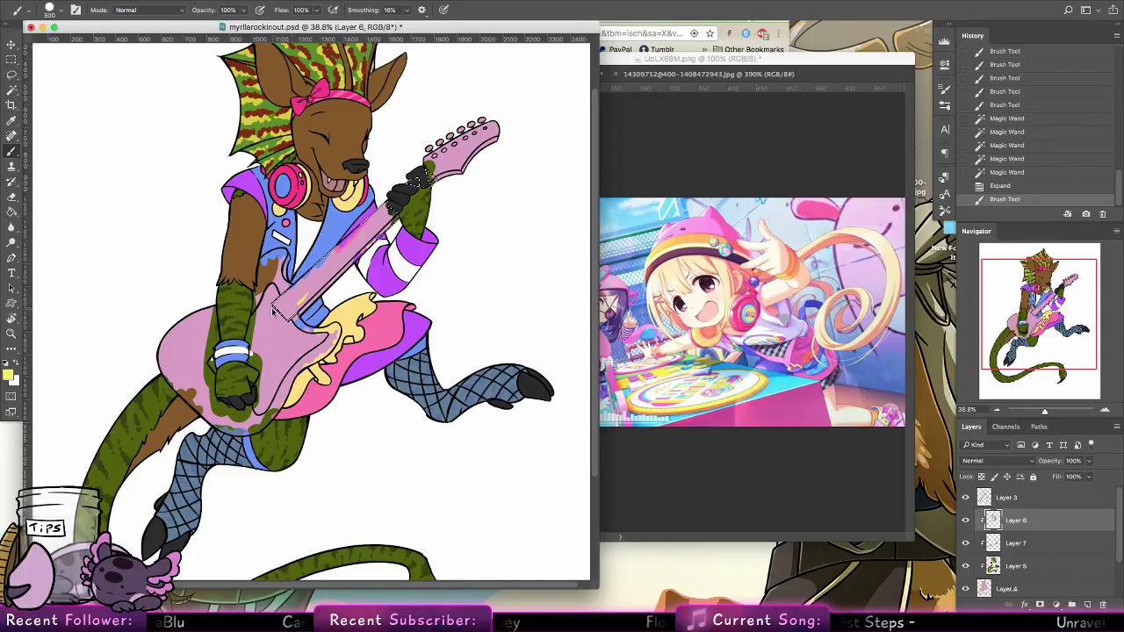
pyautogui.moveTo(274, 312); pyautogui.dragTo(421, 175)
pyautogui.hotkey('ctrl', 'd')
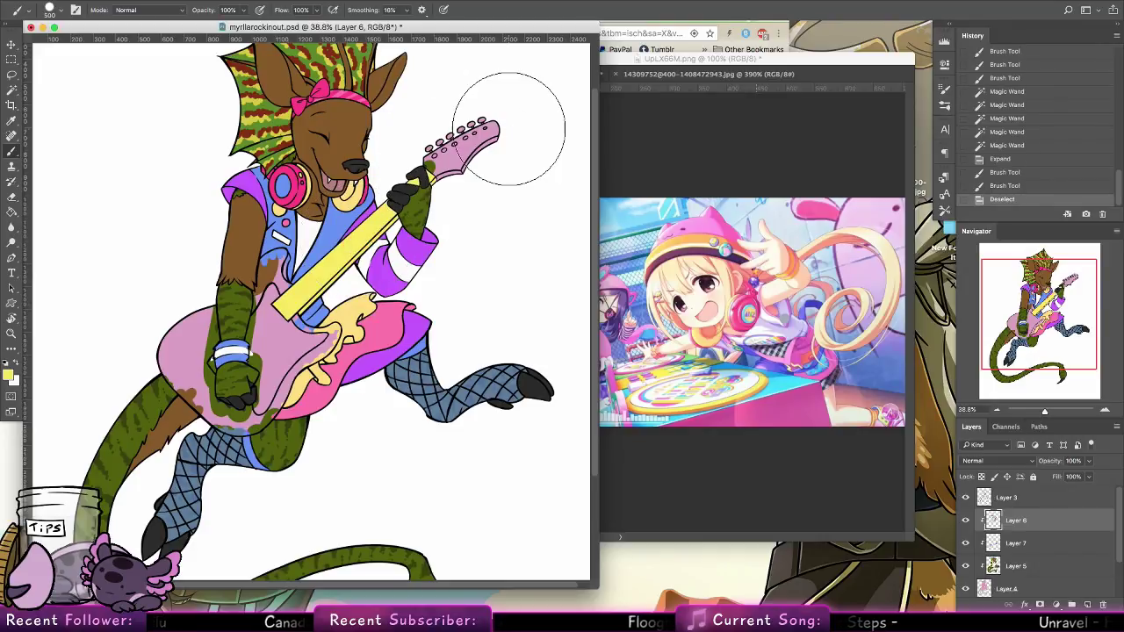
# Select the guitar's headstock and body areas from the Layer 3 line art with the Magic Wand
pyautogui.click(13, 90)
pyautogui.click(1010, 497)
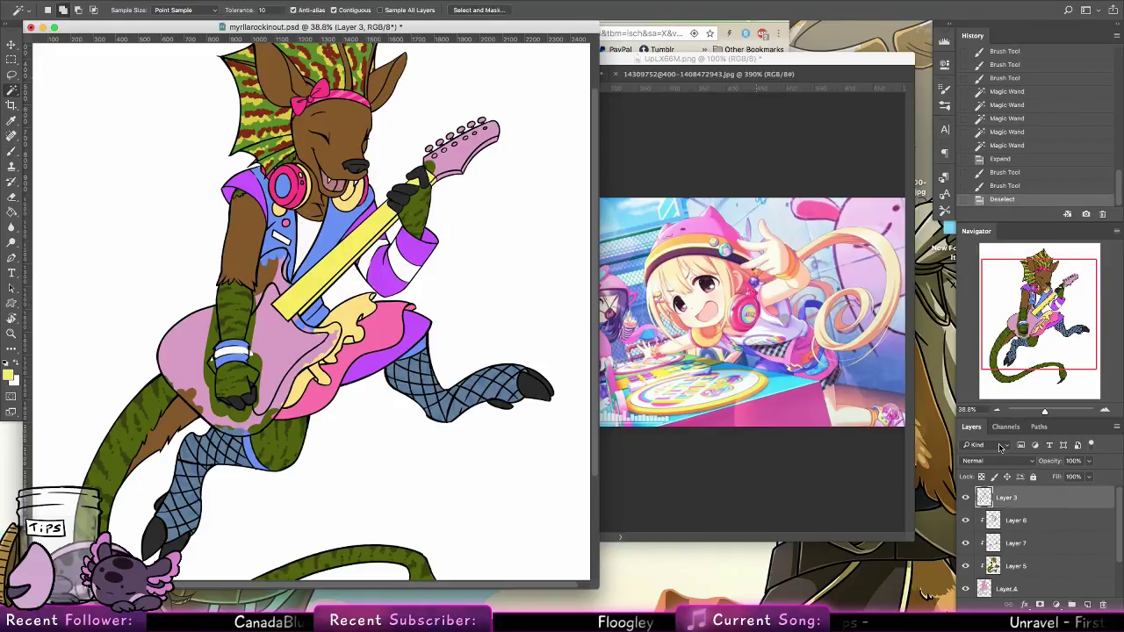
pyautogui.click(468, 160)
pyautogui.click(485, 159)
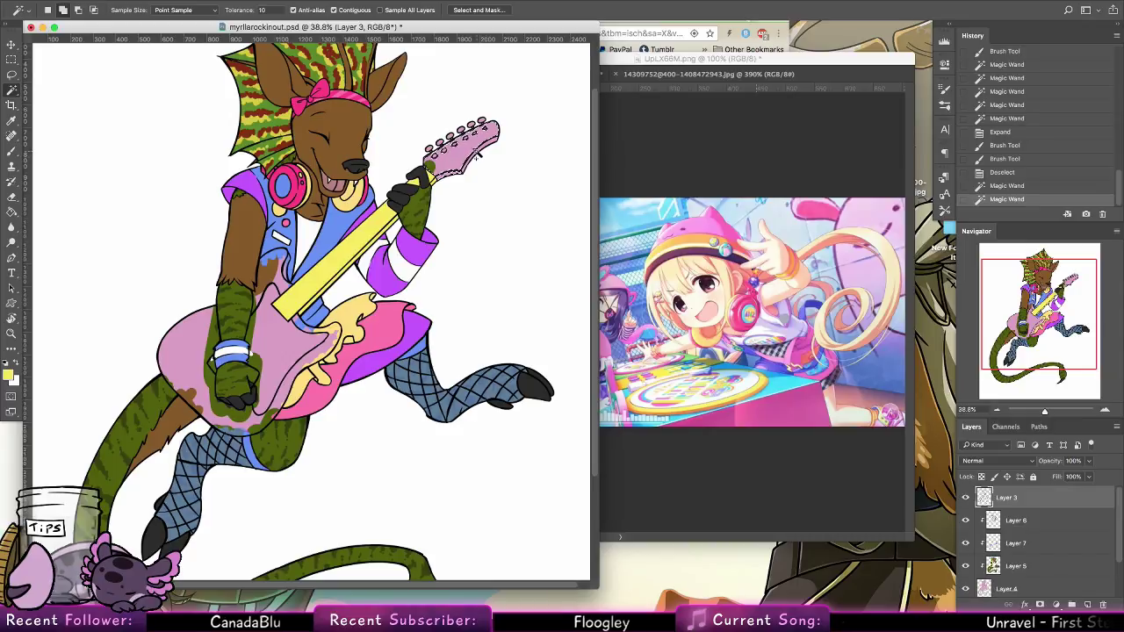
pyautogui.click(477, 155)
pyautogui.click(275, 267)
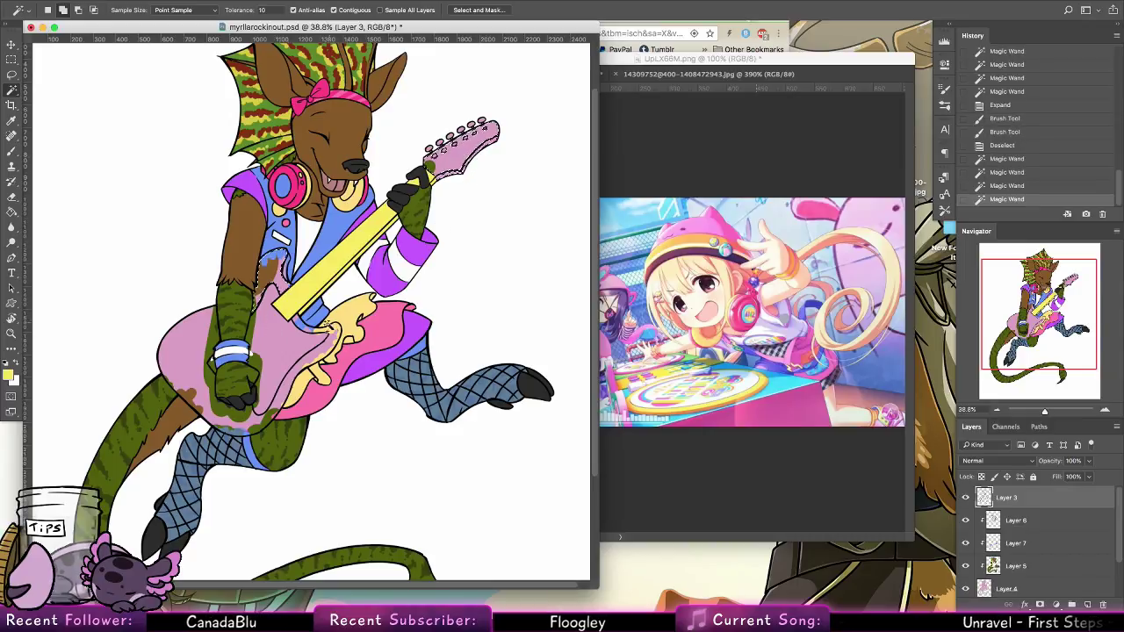
pyautogui.click(320, 337)
# Expand the selection by the default amount and paint the guitar body on Layer 6 with cyan sampled from the reference illustration; deselect
pyautogui.click(12, 152)
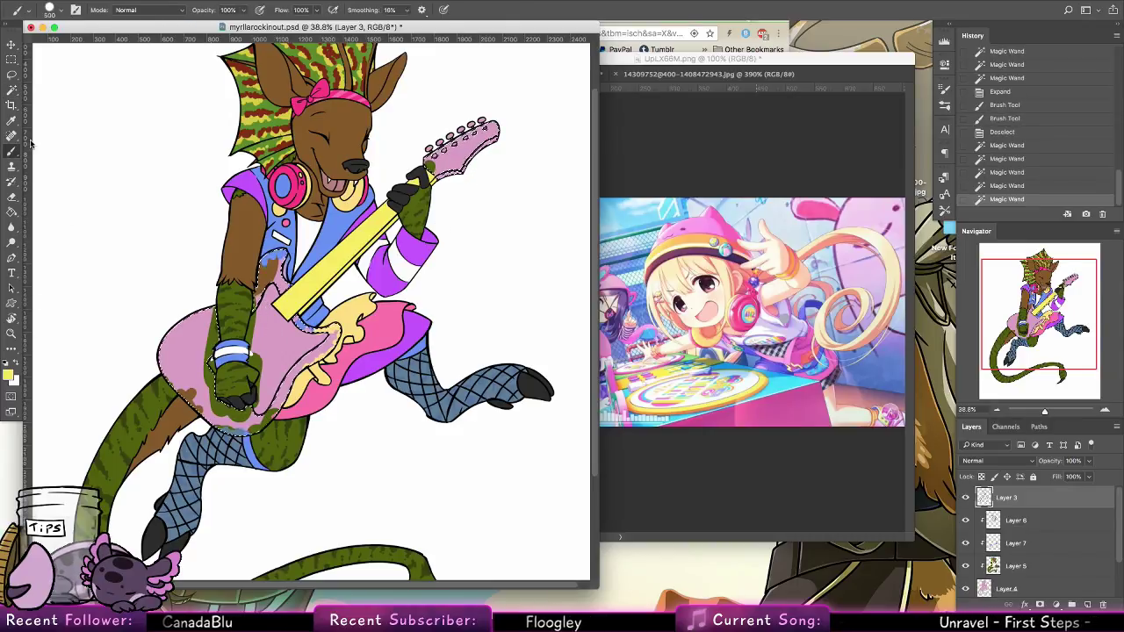
pyautogui.keyDown('alt'); pyautogui.click(747, 323); pyautogui.keyUp('alt')
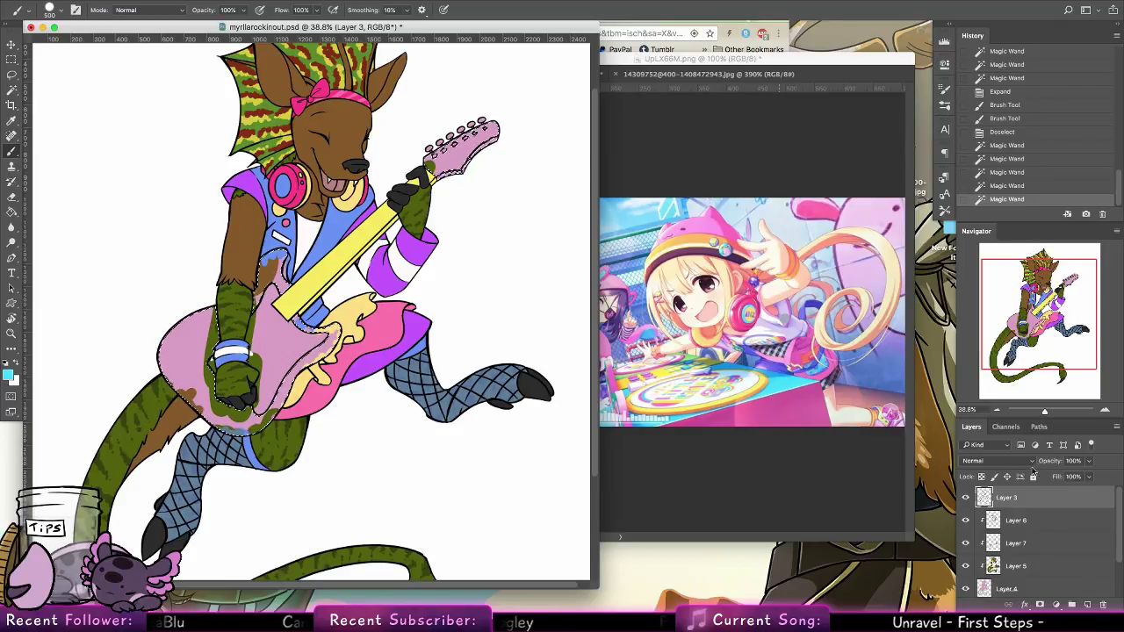
pyautogui.click(1017, 544)
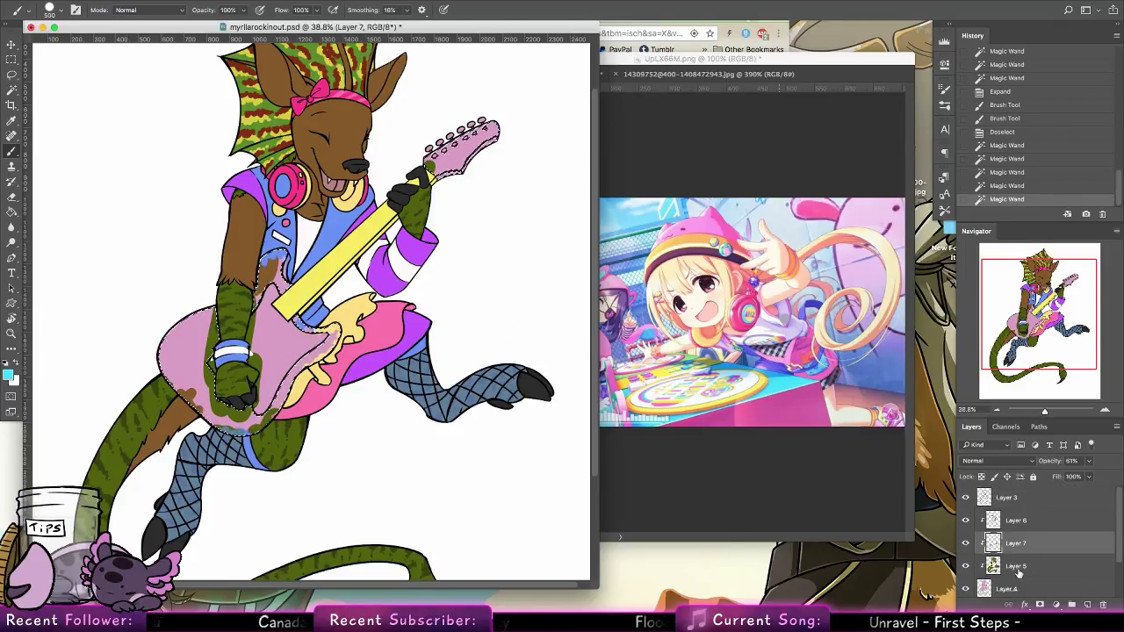
pyautogui.click(1016, 521)
pyautogui.click(259, 1)
pyautogui.moveTo(348, 165)
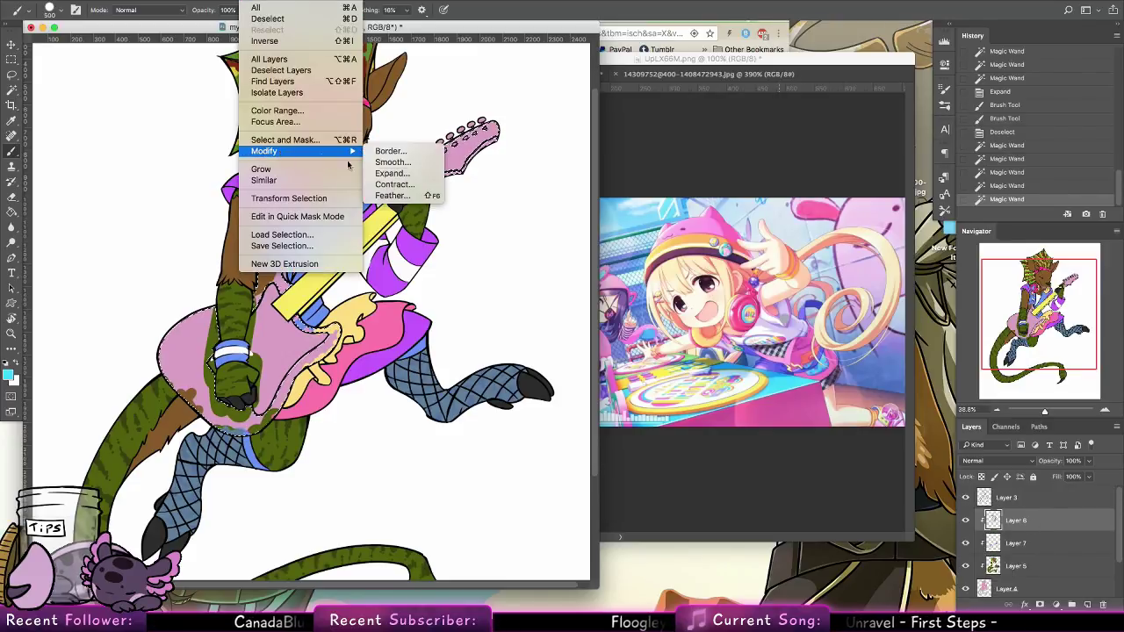
pyautogui.click(388, 174)
pyautogui.press('Return')
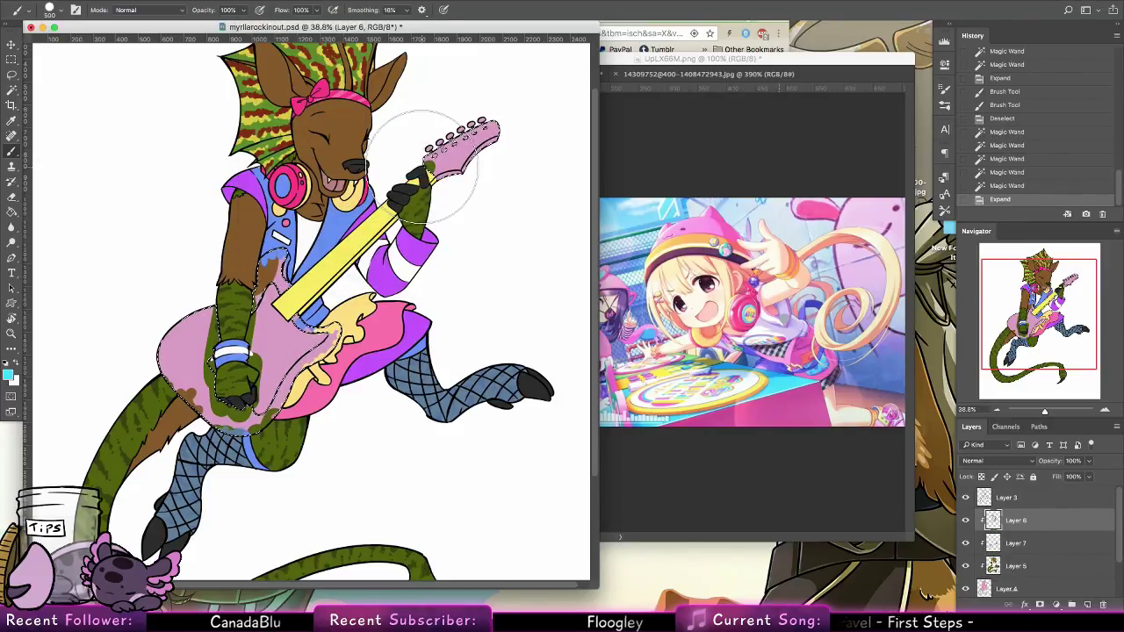
pyautogui.moveTo(321, 331)
pyautogui.mouseDown()
pyautogui.moveTo(244, 459)
pyautogui.moveTo(286, 278)
pyautogui.moveTo(186, 327)
pyautogui.moveTo(162, 427)
pyautogui.mouseUp()
pyautogui.press('super+d')
pyautogui.moveTo(448, 279); pyautogui.dragTo(451, 354)
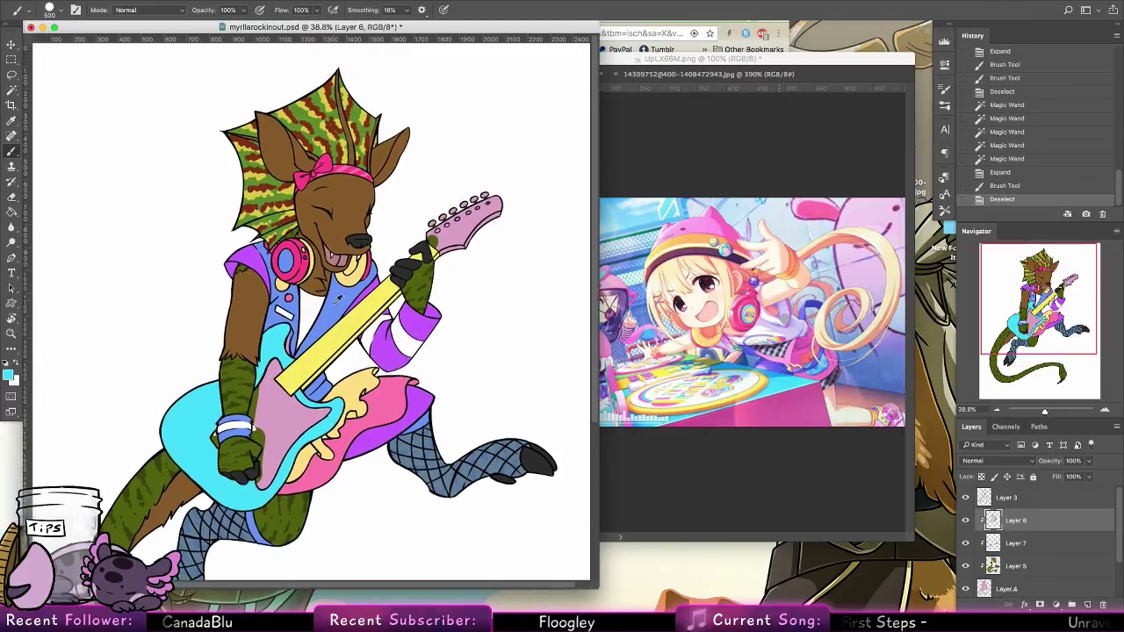
# Recolour the vest's blue on Layer 6 with #5084ff using the Paint Bucket
pyautogui.keyDown('alt'); pyautogui.click(335, 303); pyautogui.keyUp('alt')
pyautogui.click(8, 376)
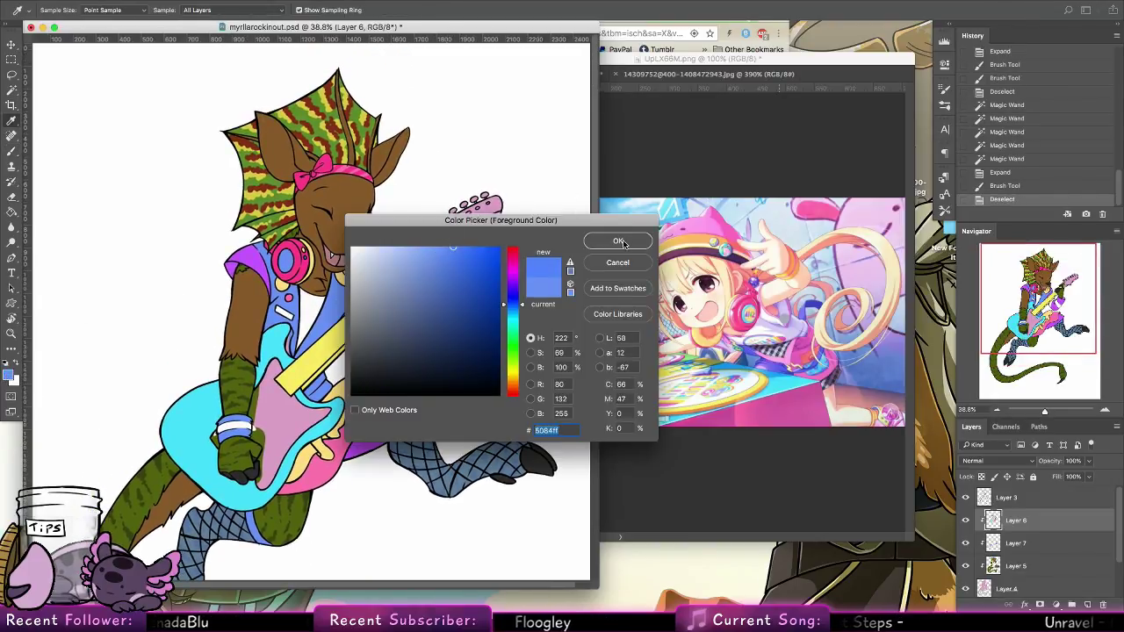
pyautogui.click(618, 241)
pyautogui.press('g')
pyautogui.click(337, 322)
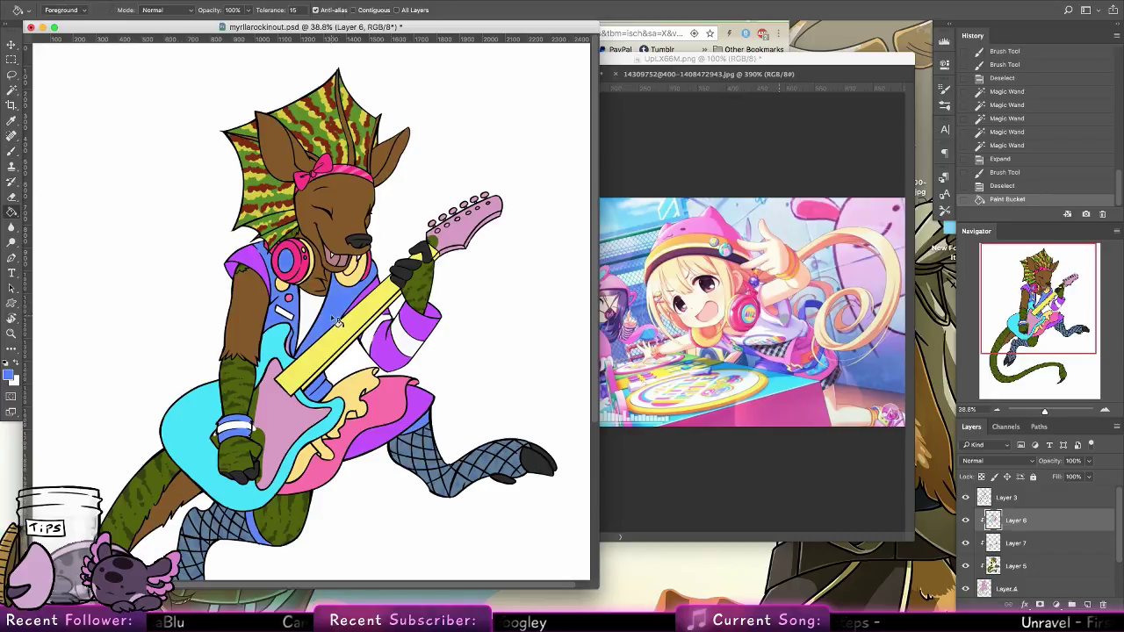
# Try a lighter blue fill on the vest, and undo that fill
pyautogui.click(8, 376)
pyautogui.click(427, 247)
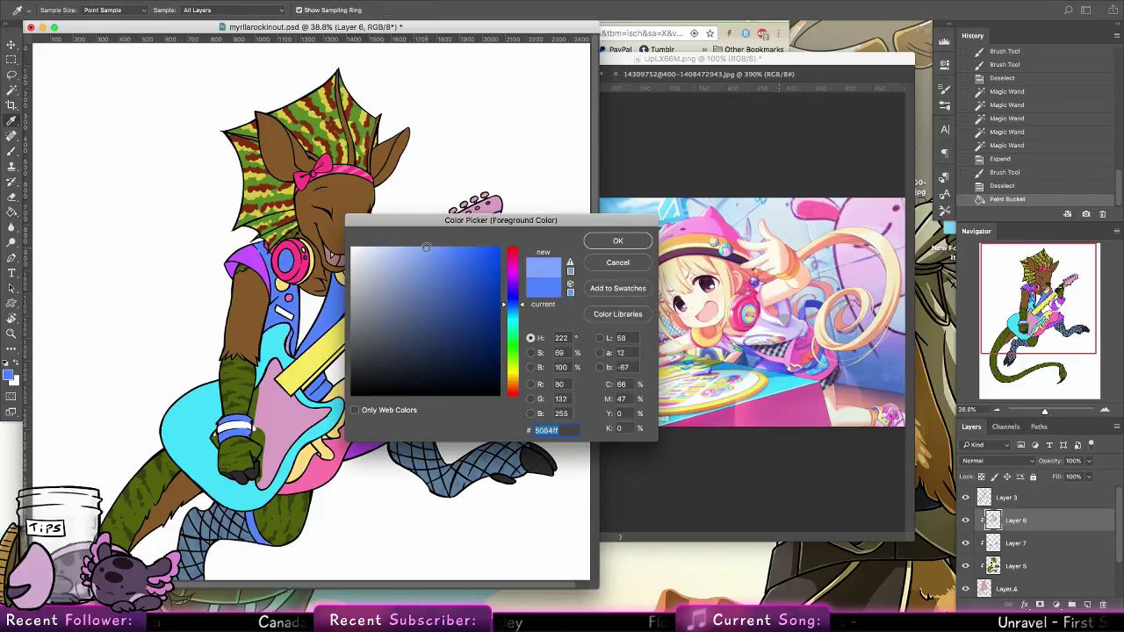
pyautogui.click(615, 241)
pyautogui.click(347, 289)
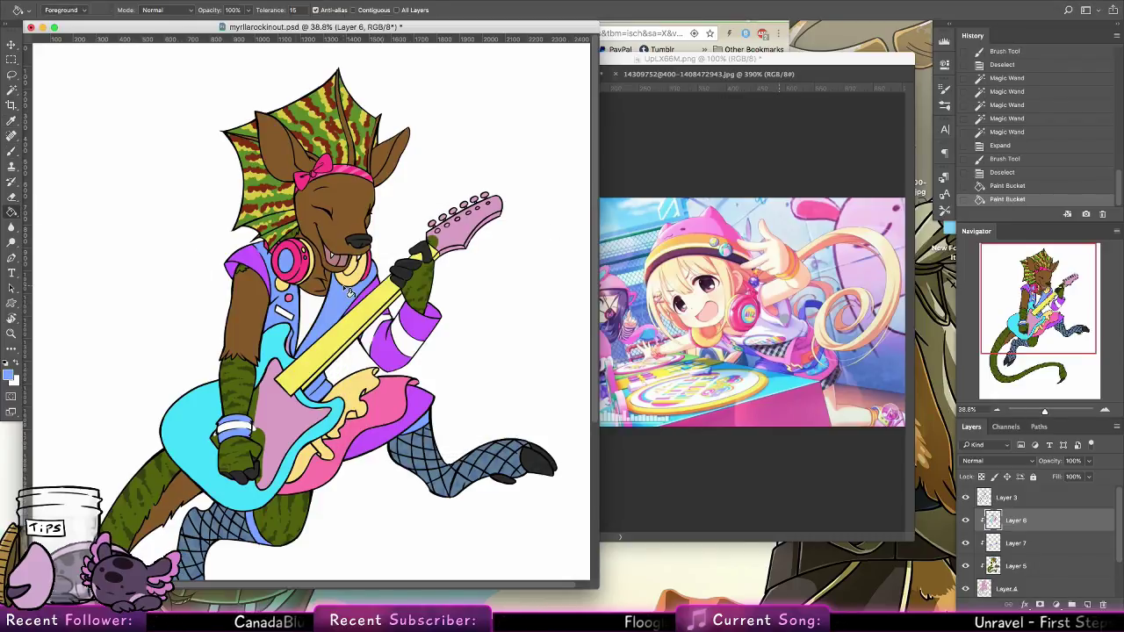
pyautogui.hotkey('ctrl', 'z')
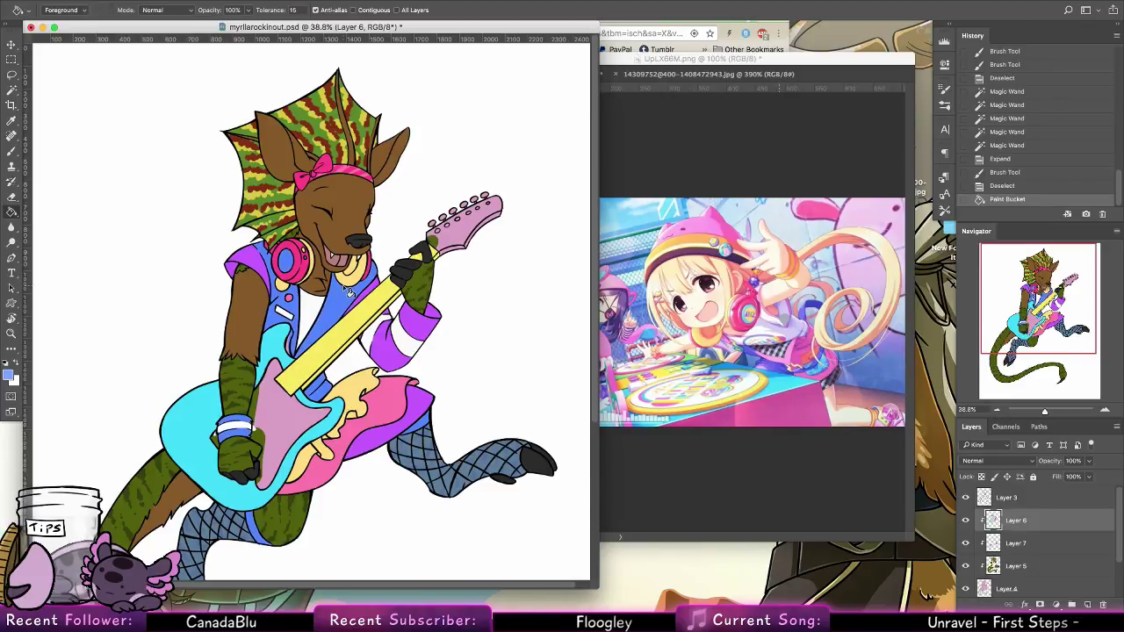
pyautogui.click(12, 90)
pyautogui.click(1006, 498)
pyautogui.click(274, 420)
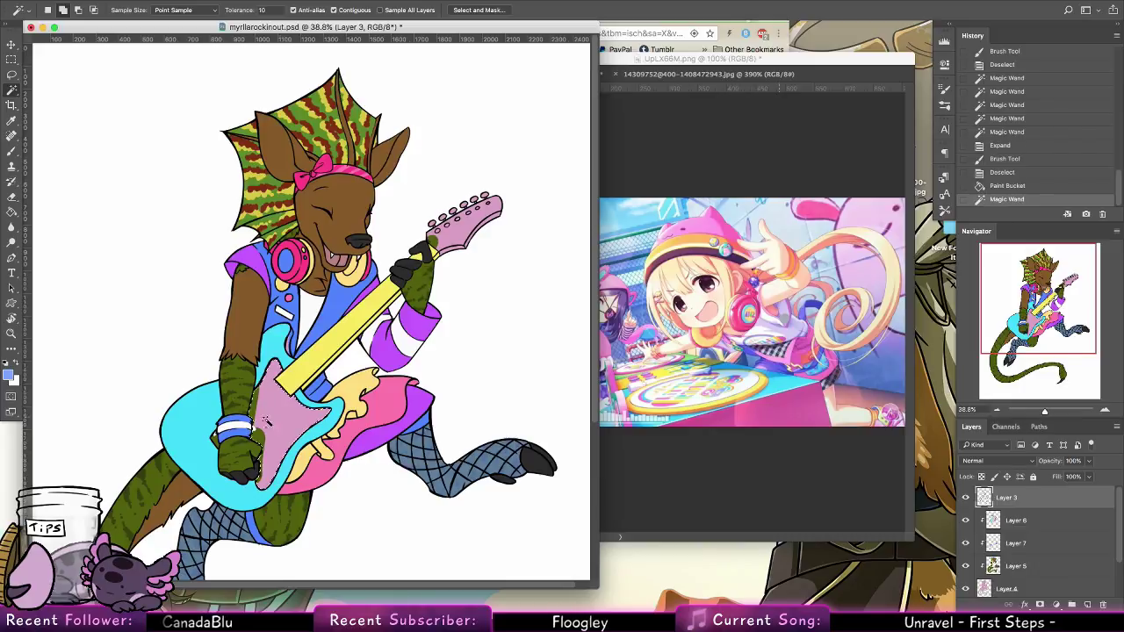
pyautogui.click(216, 437)
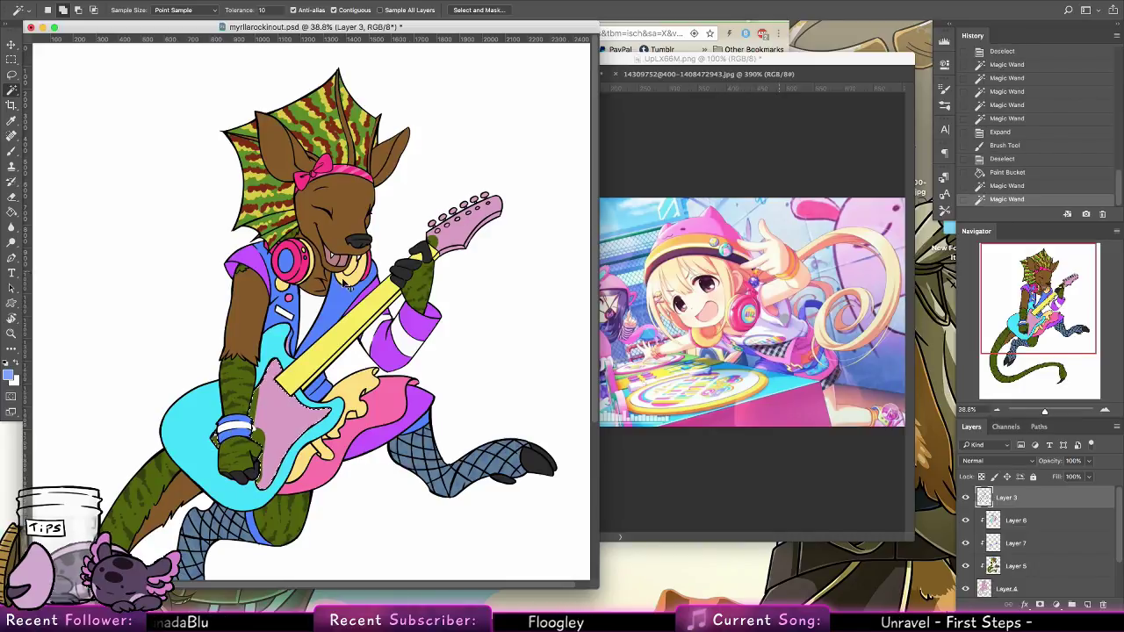
pyautogui.press('super+alt+z')
pyautogui.press('super+alt+z')
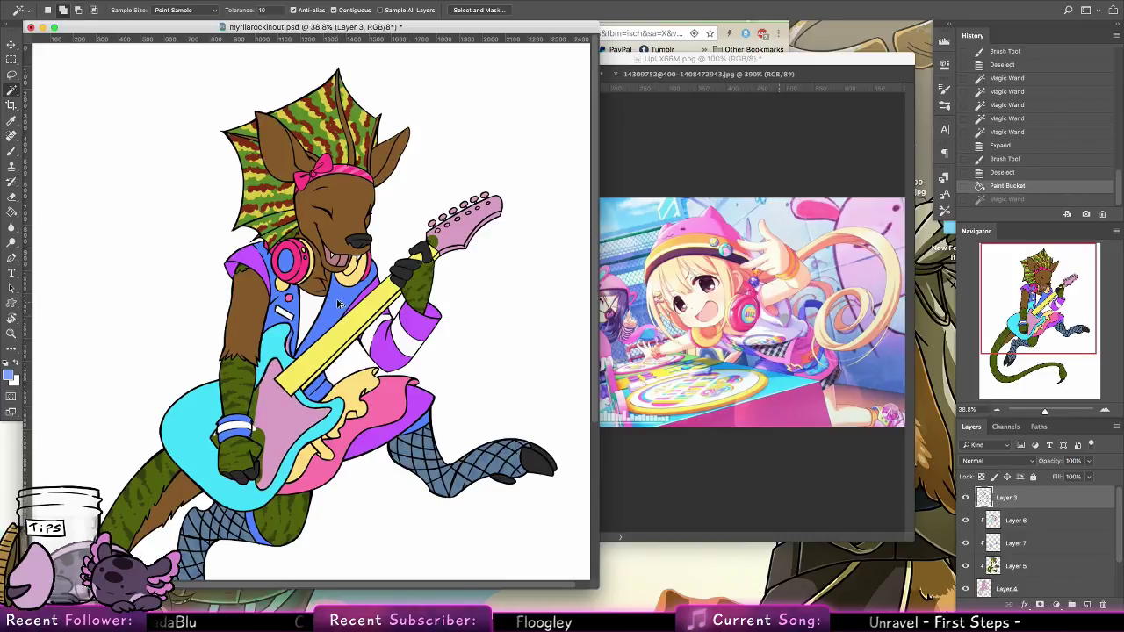
# Touch up the colour edge between the vest and the guitar's upper horn on Layer 6 with an 18 px brush, sampling the guitar's cyan
pyautogui.click(11, 152)
pyautogui.click(58, 11)
pyautogui.click(112, 138)
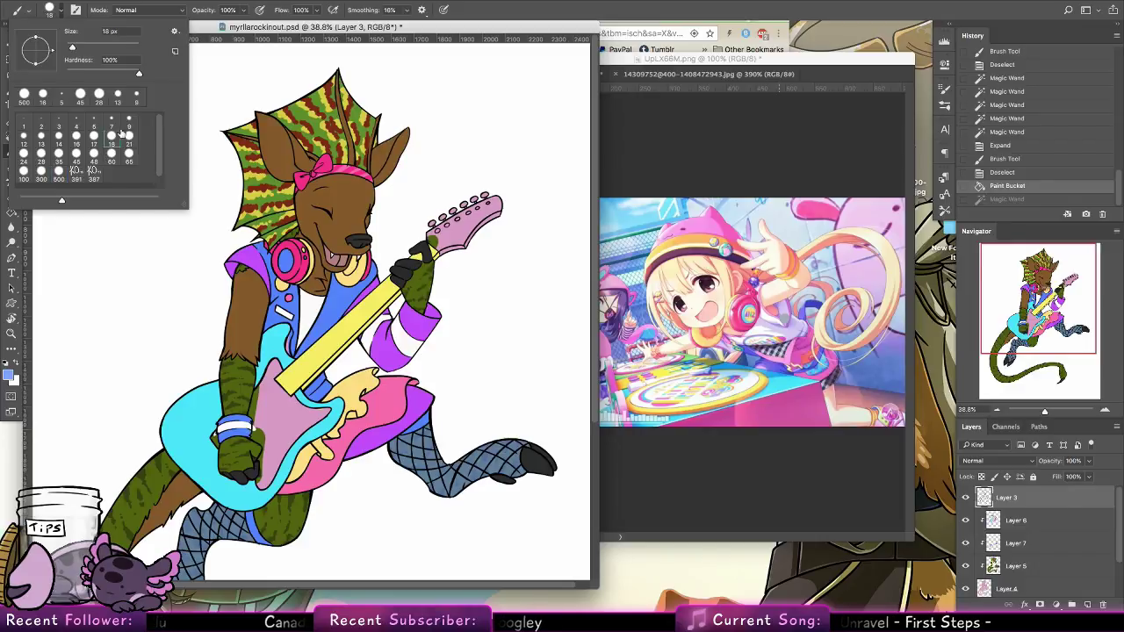
pyautogui.click(1046, 523)
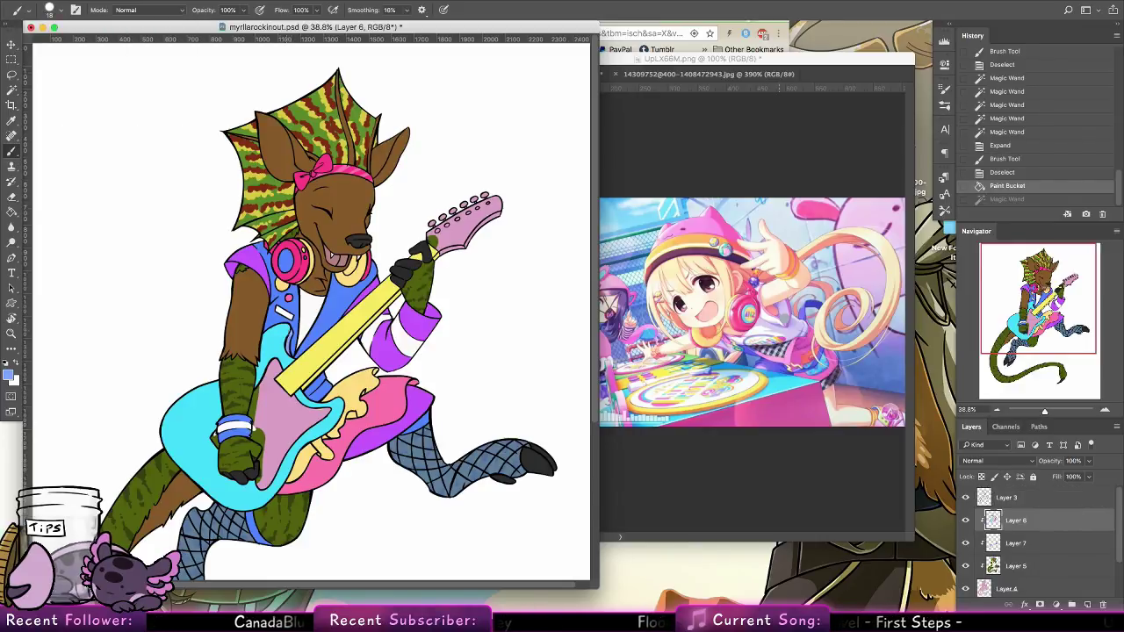
pyautogui.moveTo(289, 344); pyautogui.dragTo(290, 353)
pyautogui.keyDown('alt'); pyautogui.click(282, 336); pyautogui.keyUp('alt')
# Select the guitar's headstock areas from the Layer 3 line art with the Magic Wand and expand the selection
pyautogui.click(12, 91)
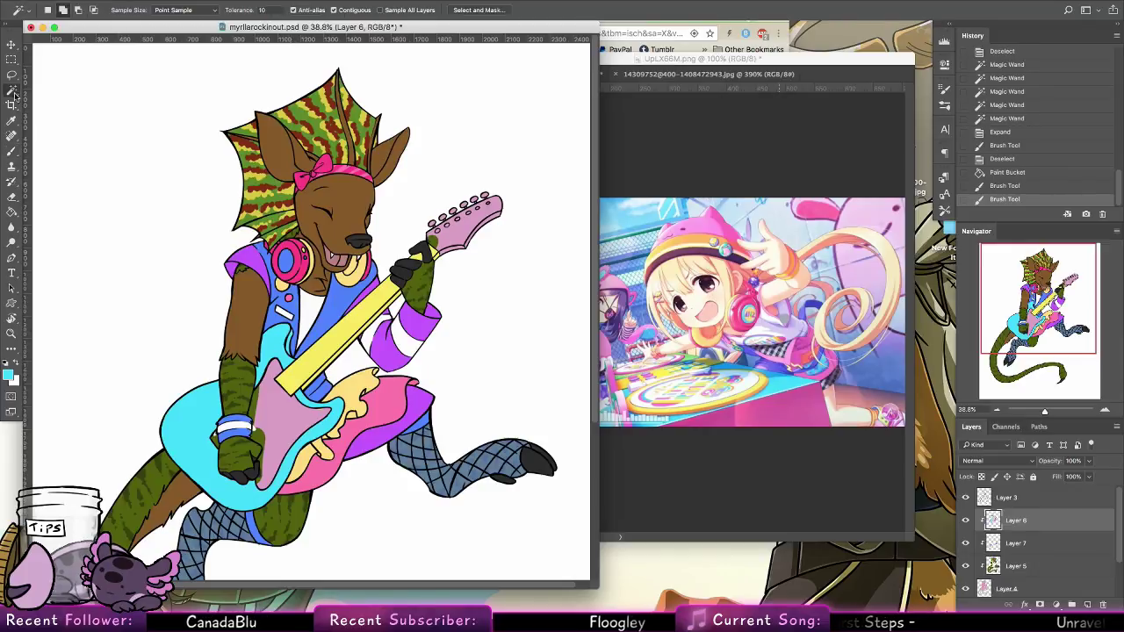
pyautogui.click(1000, 496)
pyautogui.click(454, 233)
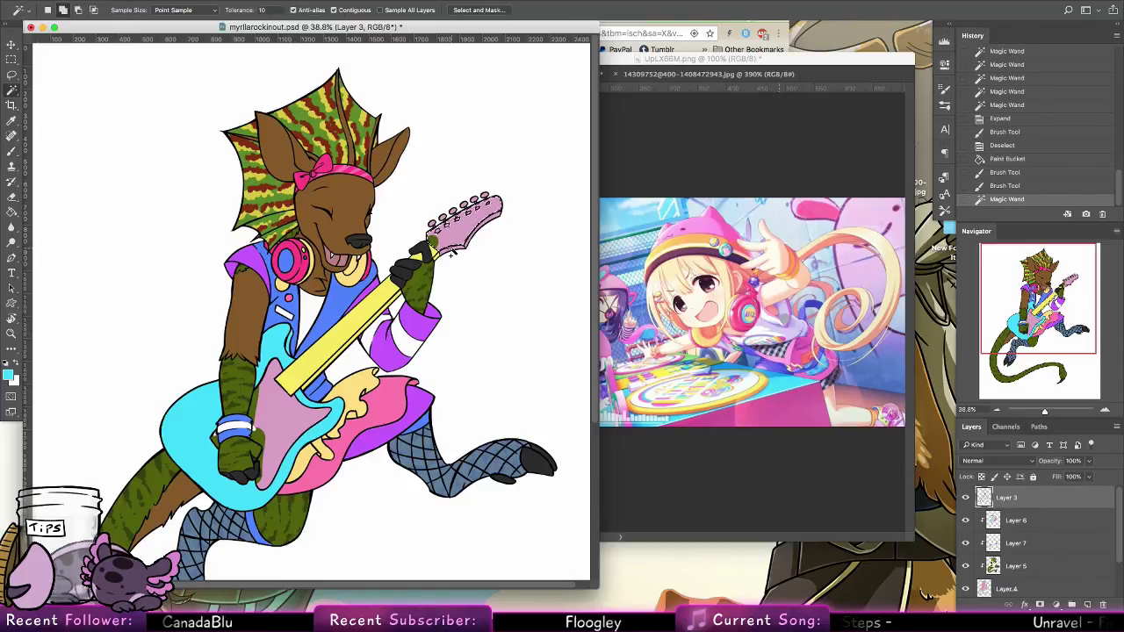
pyautogui.click(453, 250)
pyautogui.click(493, 214)
pyautogui.click(254, 1)
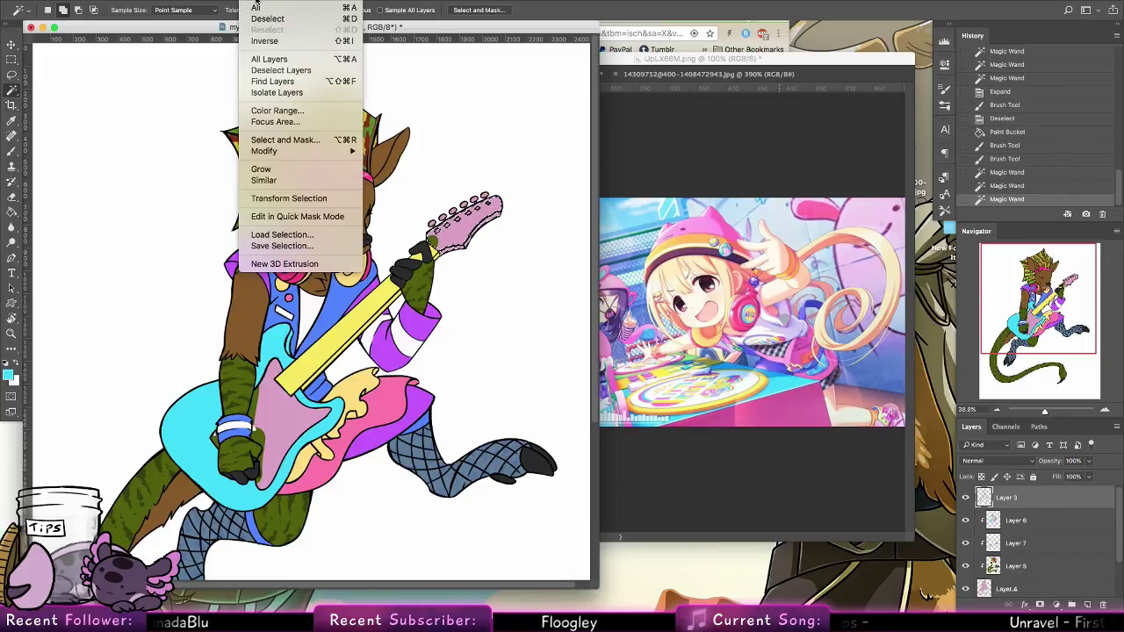
pyautogui.moveTo(283, 153)
pyautogui.click(388, 171)
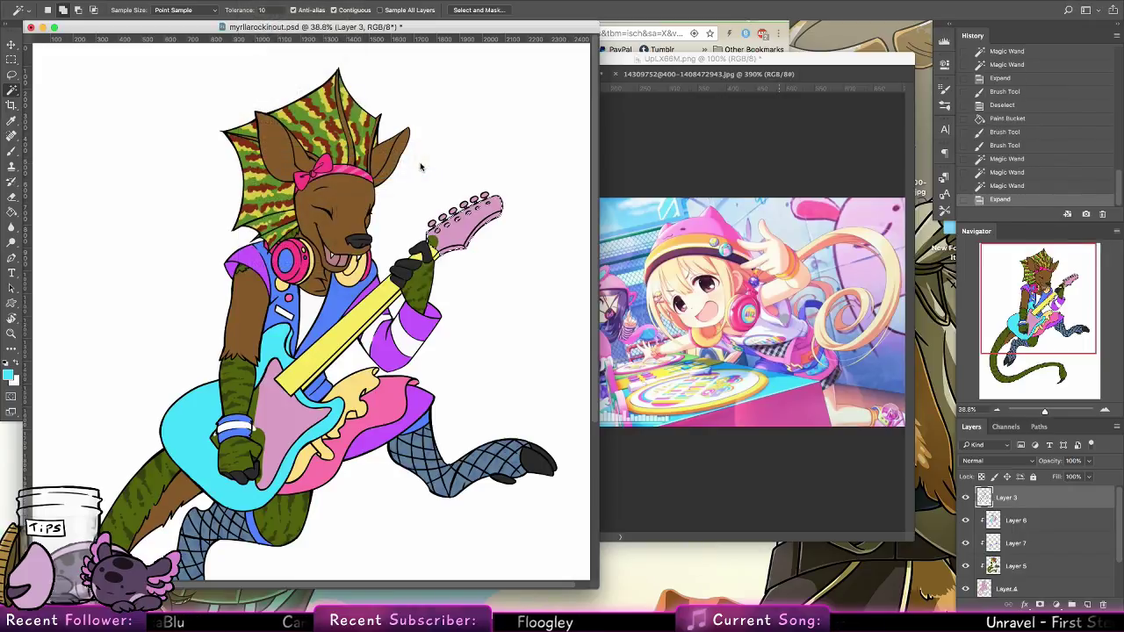
# Fill the selected headstock on Layer 6 with the guitar body's cyan using the Paint Bucket, and deselect
pyautogui.press('g')
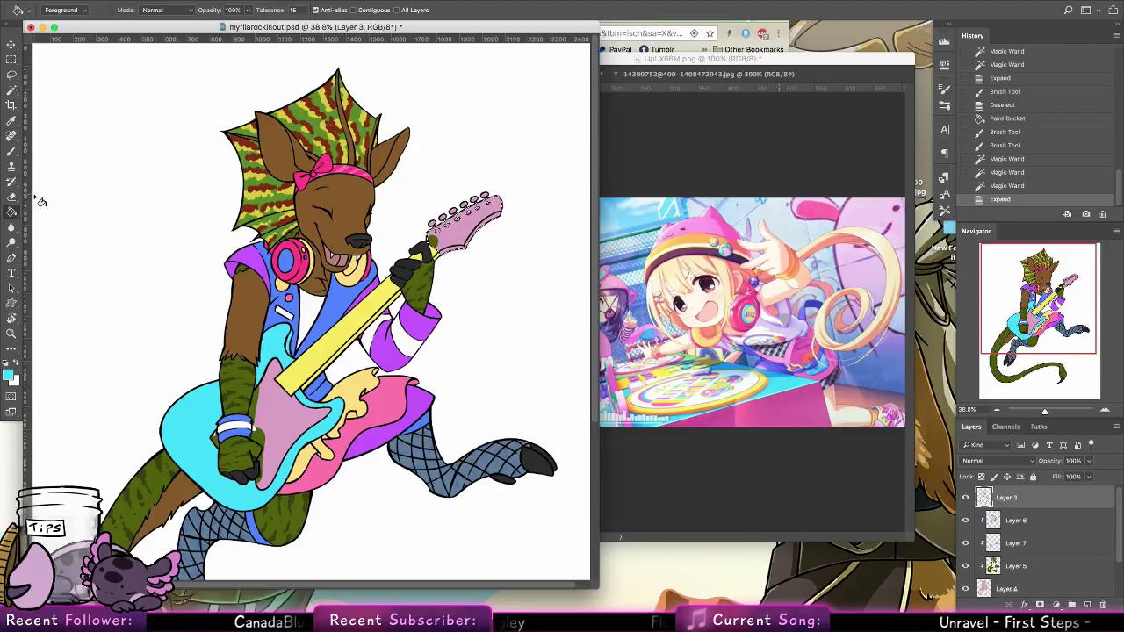
pyautogui.hotkey('alt', '[')
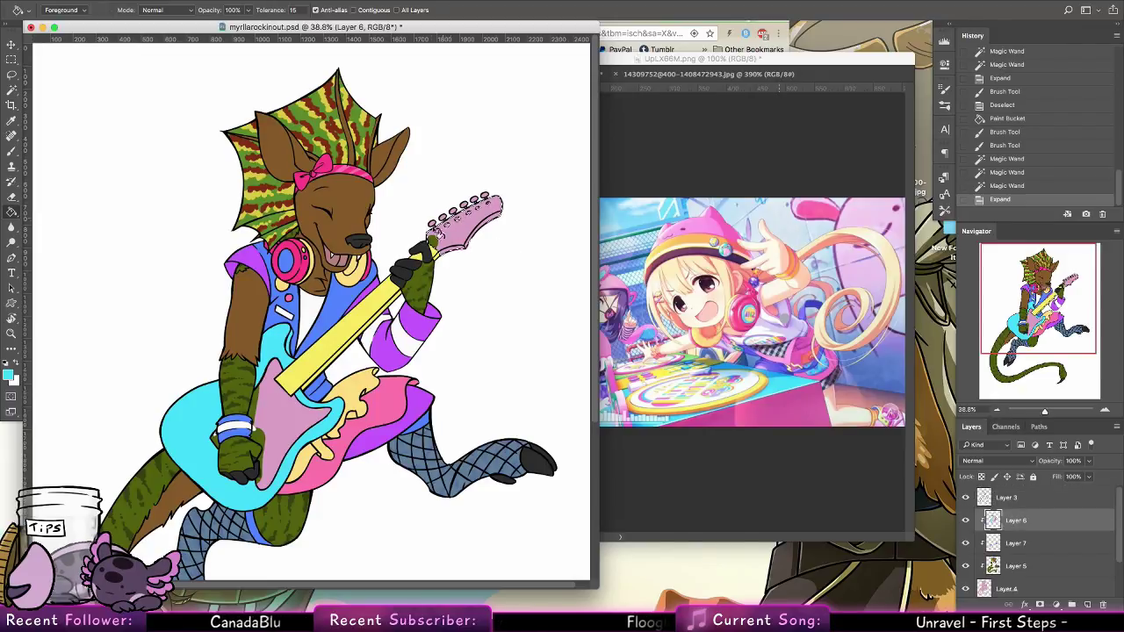
pyautogui.click(566, 164)
pyautogui.hotkey('ctrl', 'd')
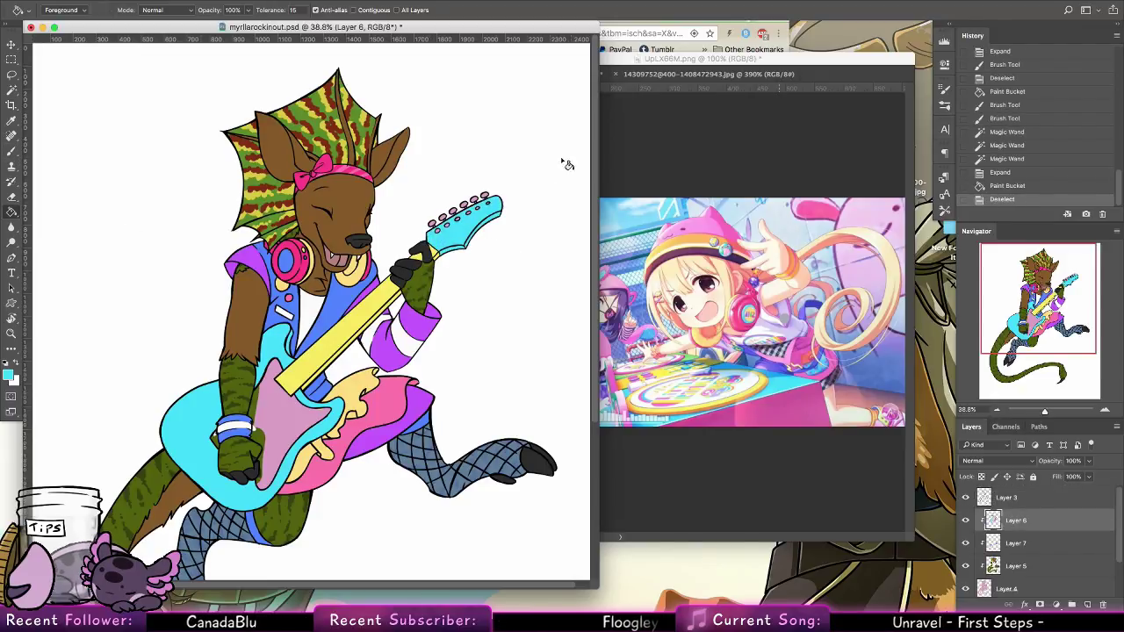
# Add a new layer between Layer 6 and Layer 7 and paint the guitar's tuning pegs grey on it with an 18 px brush
pyautogui.press('b')
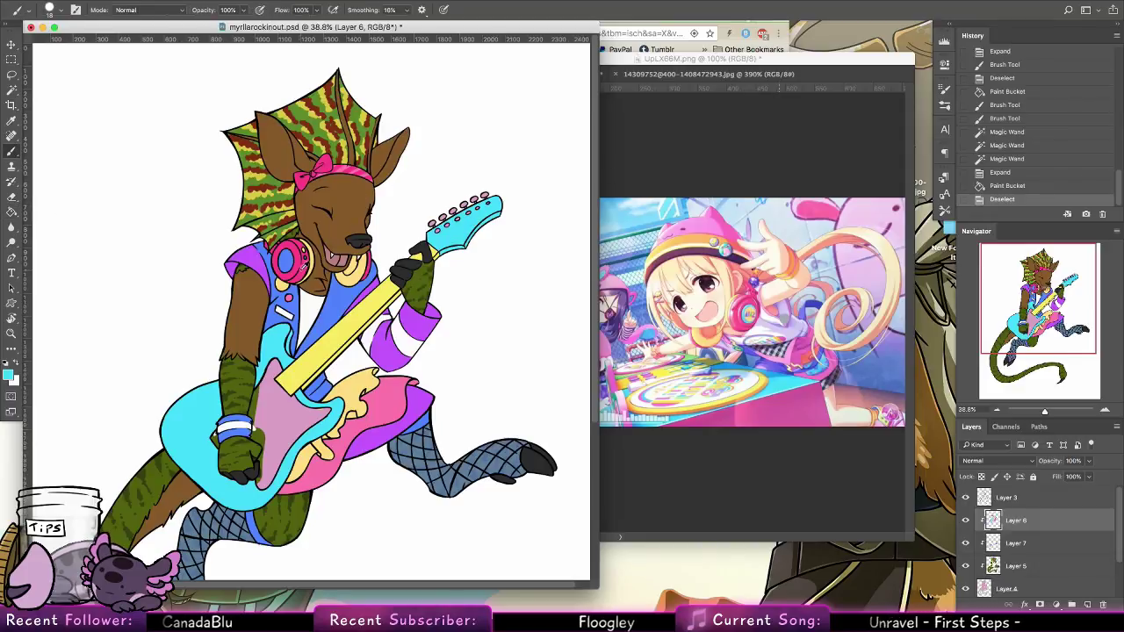
pyautogui.keyDown('alt'); pyautogui.click(304, 263); pyautogui.keyUp('alt')
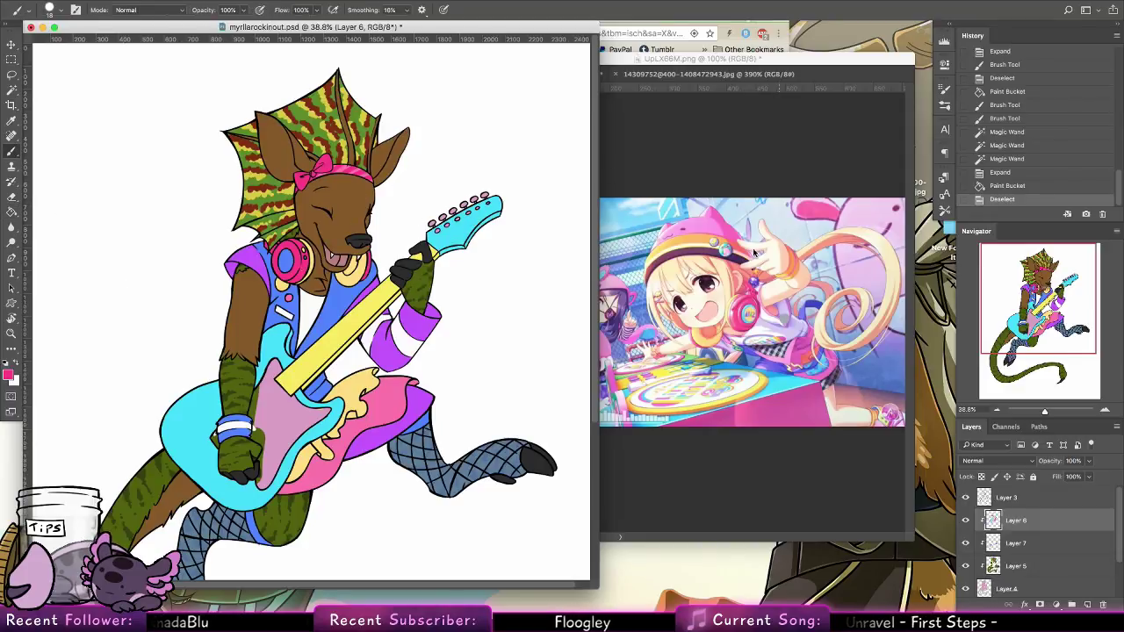
pyautogui.rightClick(86, 65)
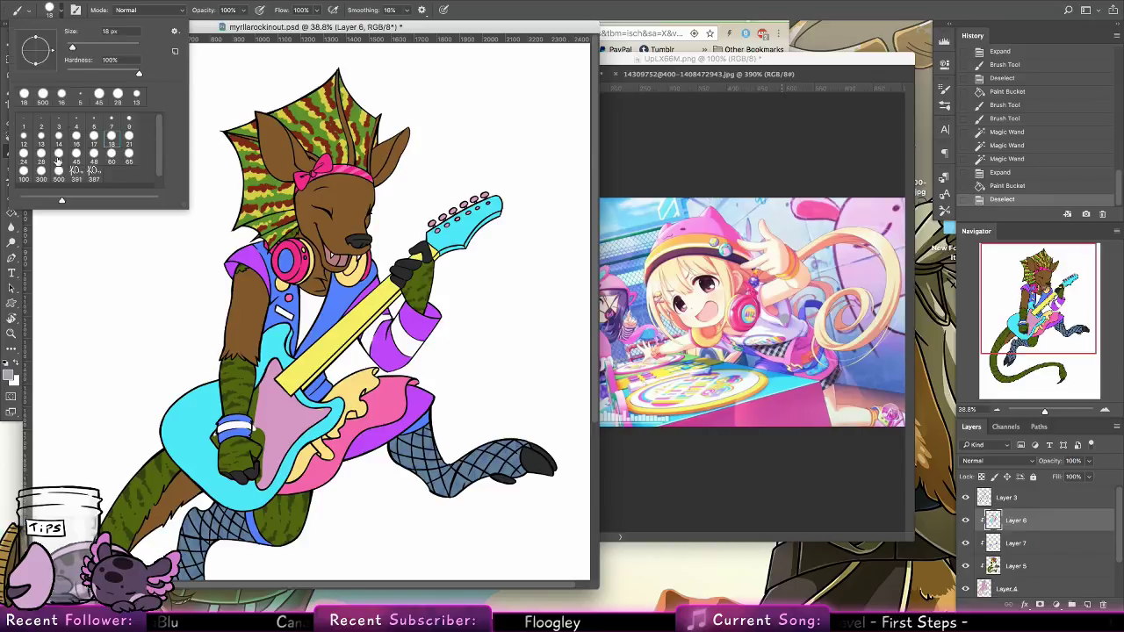
pyautogui.click(419, 222)
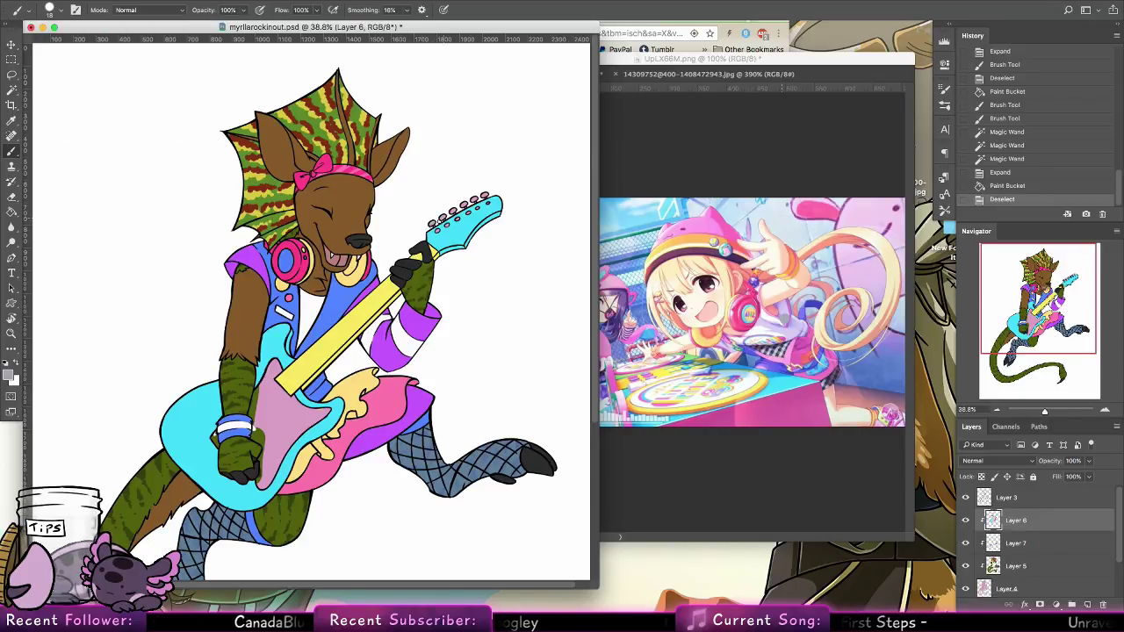
pyautogui.click(483, 196)
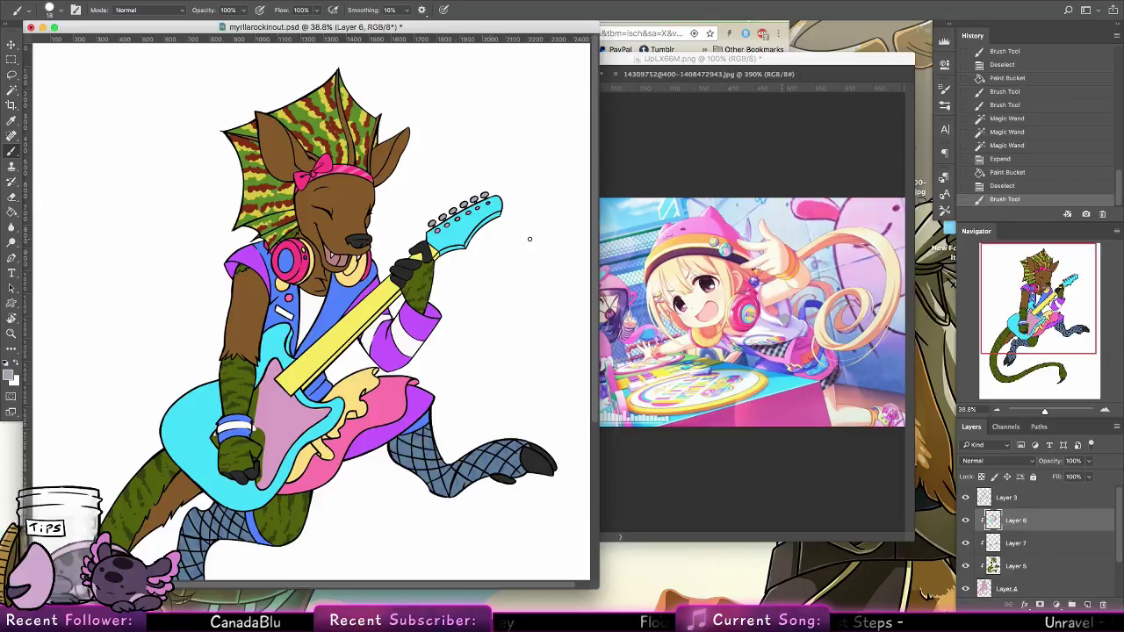
pyautogui.hotkey('ctrl', 'shift', 'alt', 'n')
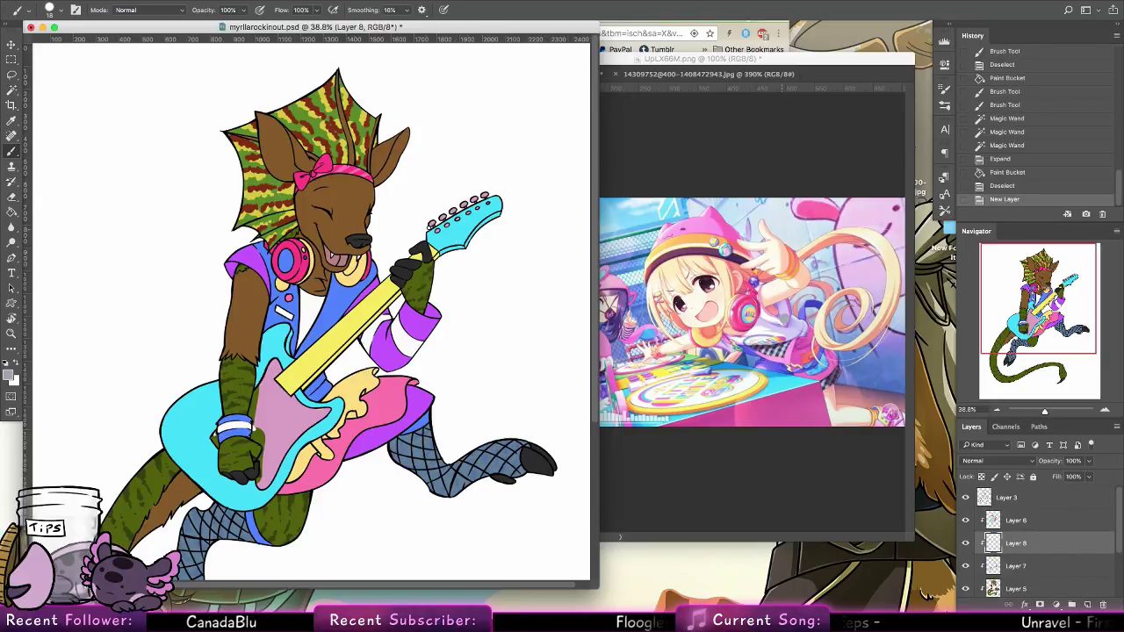
pyautogui.click(484, 196)
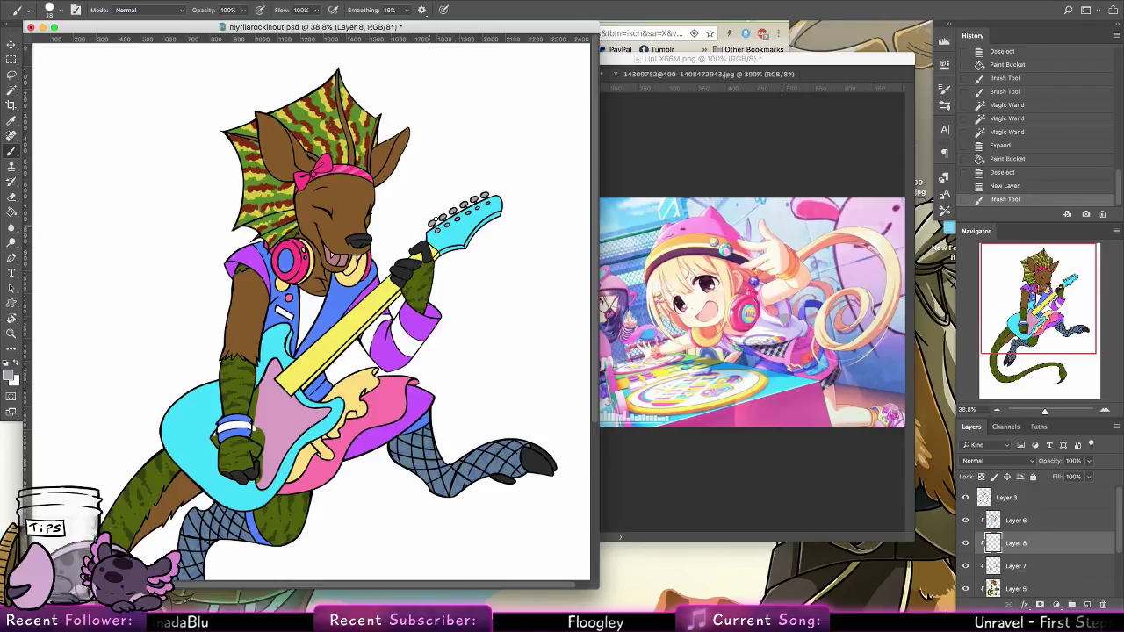
pyautogui.click(437, 230)
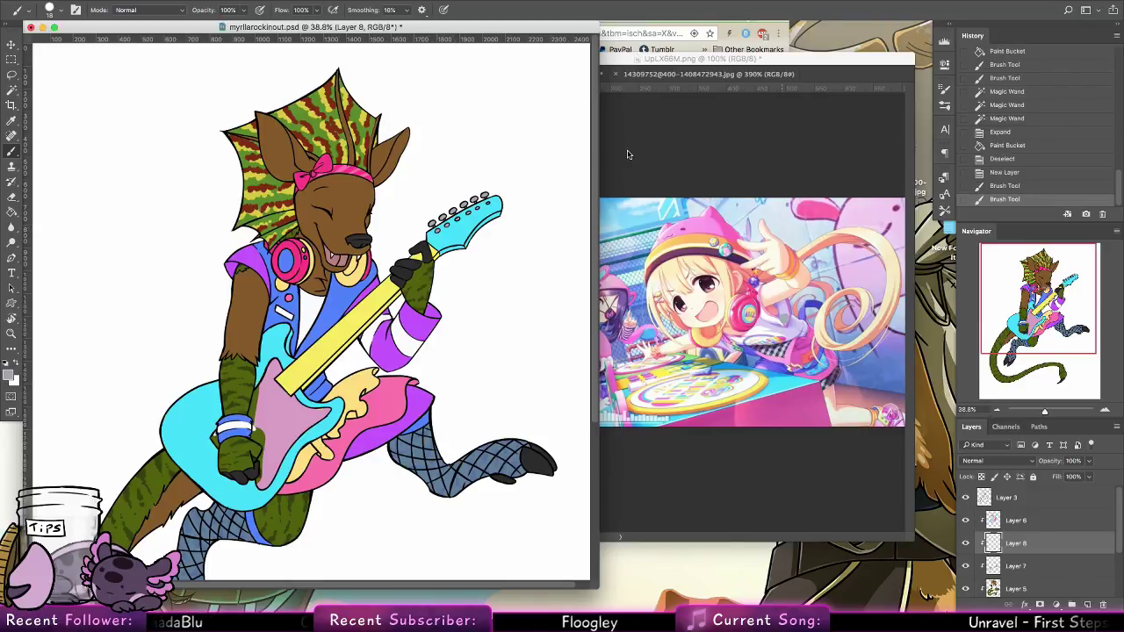
# Select the guitar's pickguard areas from the Layer 3 line art with the Magic Wand and expand the selection
pyautogui.click(1016, 520)
pyautogui.press('w')
pyautogui.click(1007, 498)
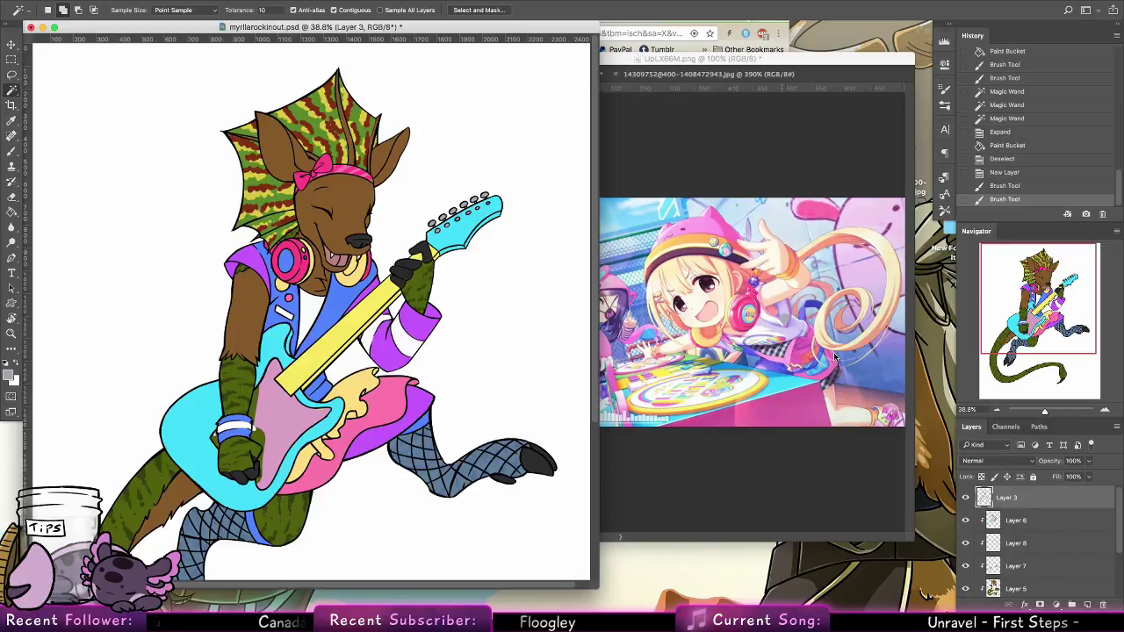
pyautogui.click(285, 422)
pyautogui.click(217, 438)
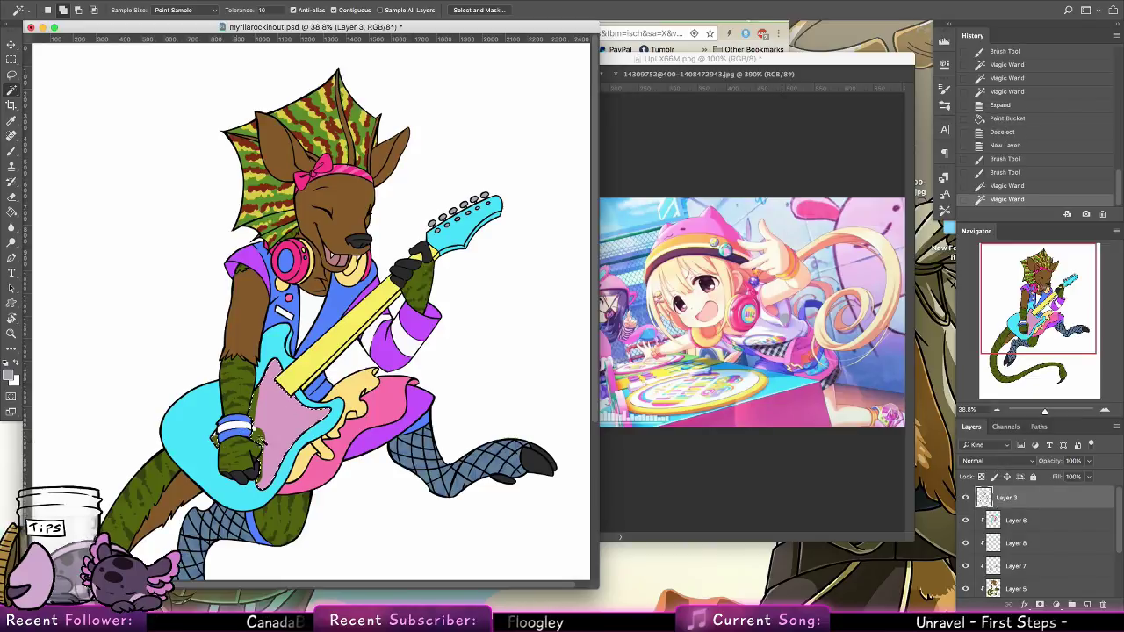
pyautogui.click(253, 1)
pyautogui.moveTo(289, 152)
pyautogui.click(415, 170)
pyautogui.press('Return')
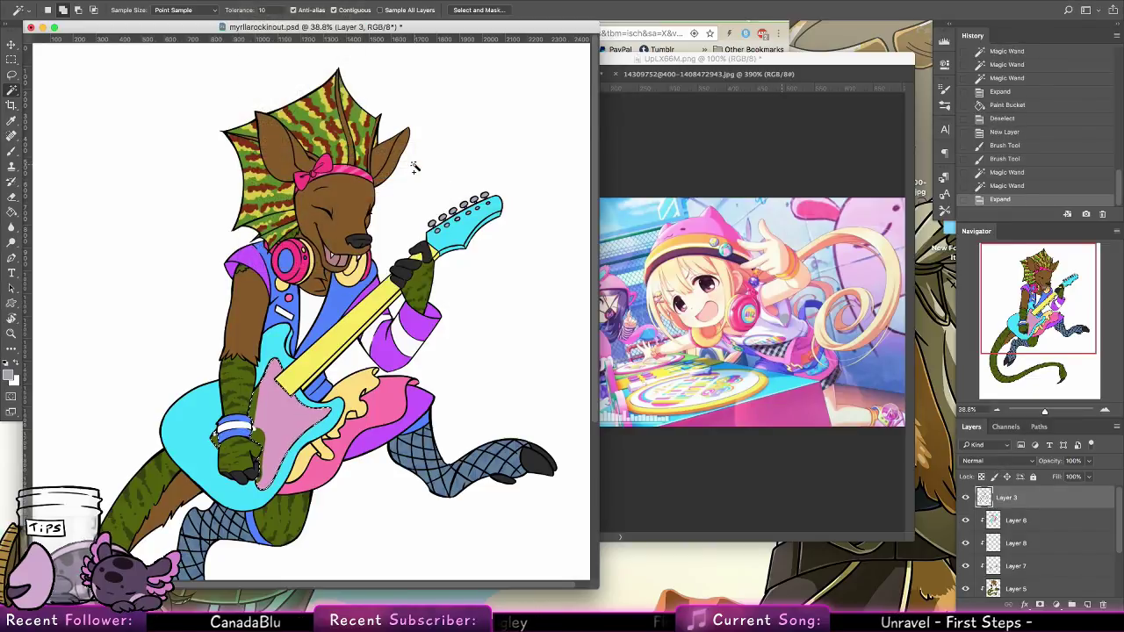
# Paint the selected pickguard on Layer 6 with the headphones' hot pink using a 500 px brush, and deselect
pyautogui.press('b')
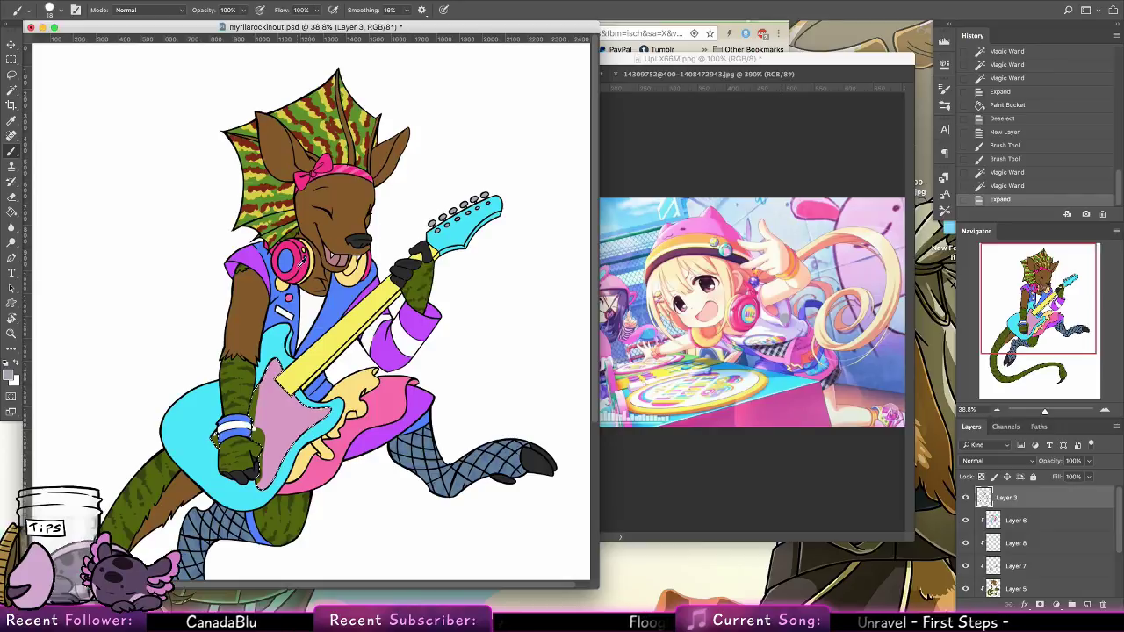
pyautogui.keyDown('alt'); pyautogui.click(303, 267); pyautogui.keyUp('alt')
pyautogui.click(1020, 521)
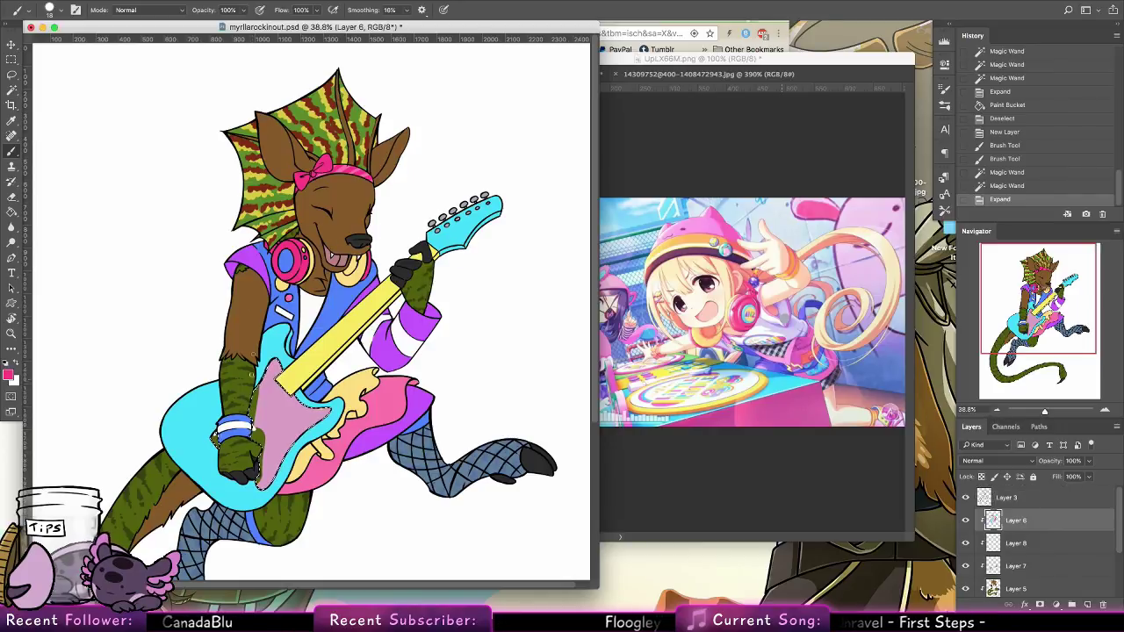
pyautogui.click(56, 11)
pyautogui.click(59, 172)
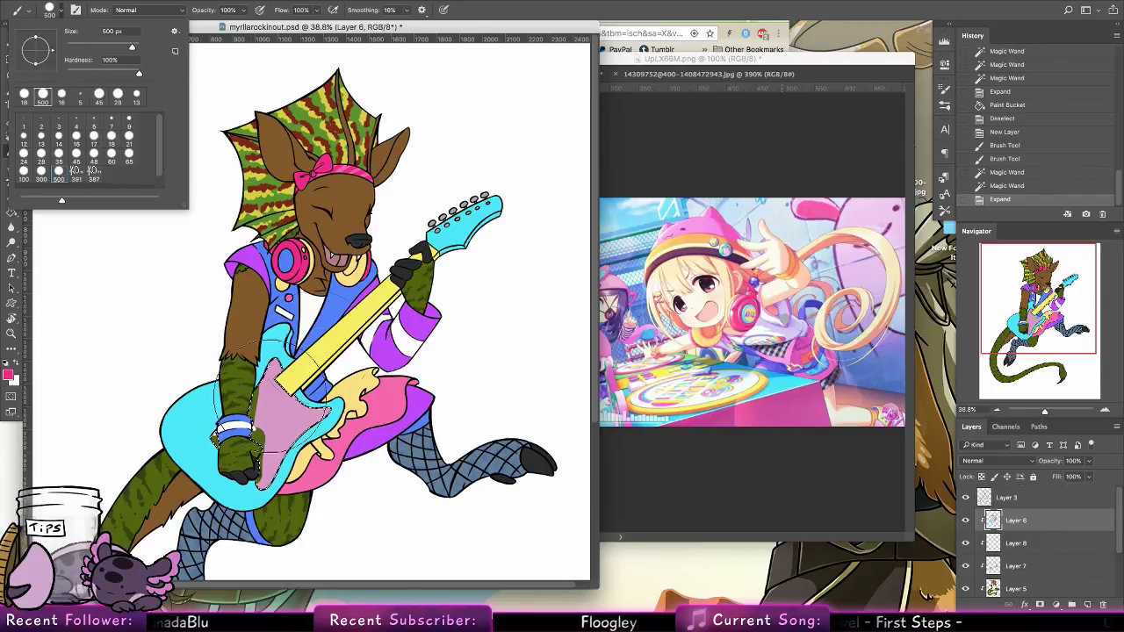
pyautogui.moveTo(274, 397); pyautogui.dragTo(274, 443)
pyautogui.press('super+d')
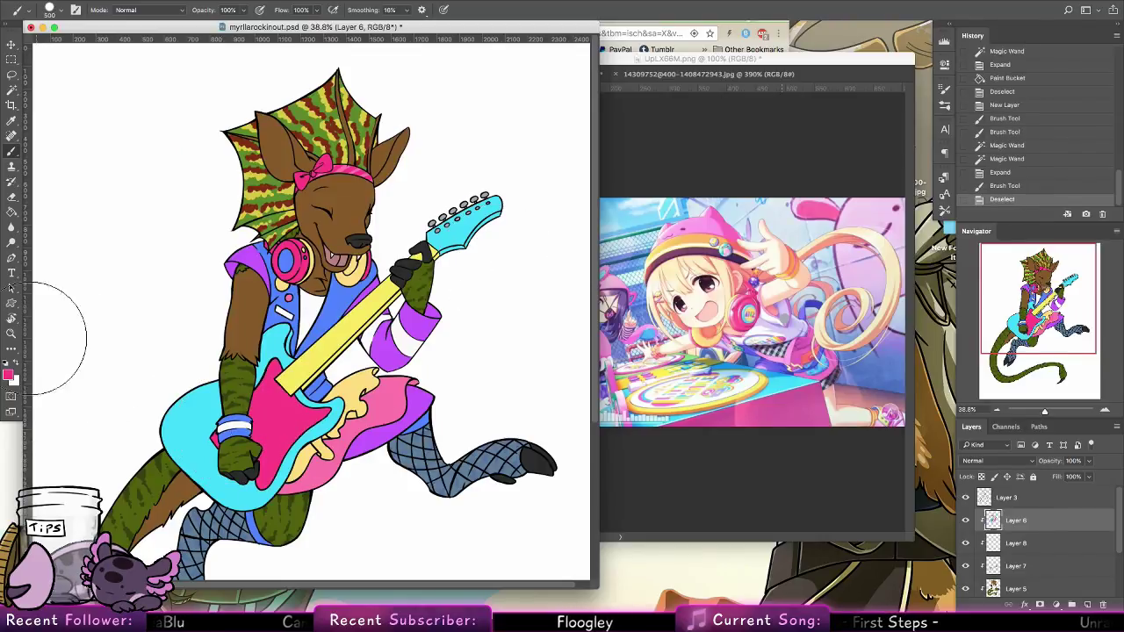
# Create a new layer above Layer 3 for the guitar strings and set up a white 7 px brush
pyautogui.click(12, 334)
pyautogui.moveTo(446, 325); pyautogui.dragTo(405, 325)
pyautogui.moveTo(479, 332); pyautogui.dragTo(447, 336)
pyautogui.moveTo(338, 218); pyautogui.dragTo(402, 239)
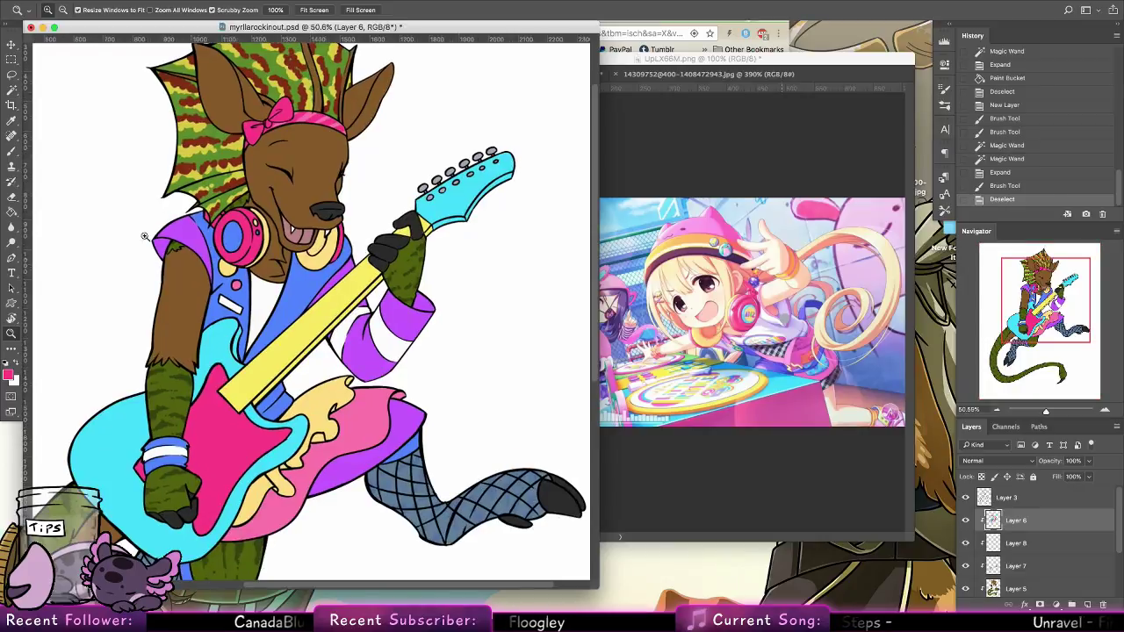
pyautogui.press('b')
pyautogui.click(58, 11)
pyautogui.click(114, 123)
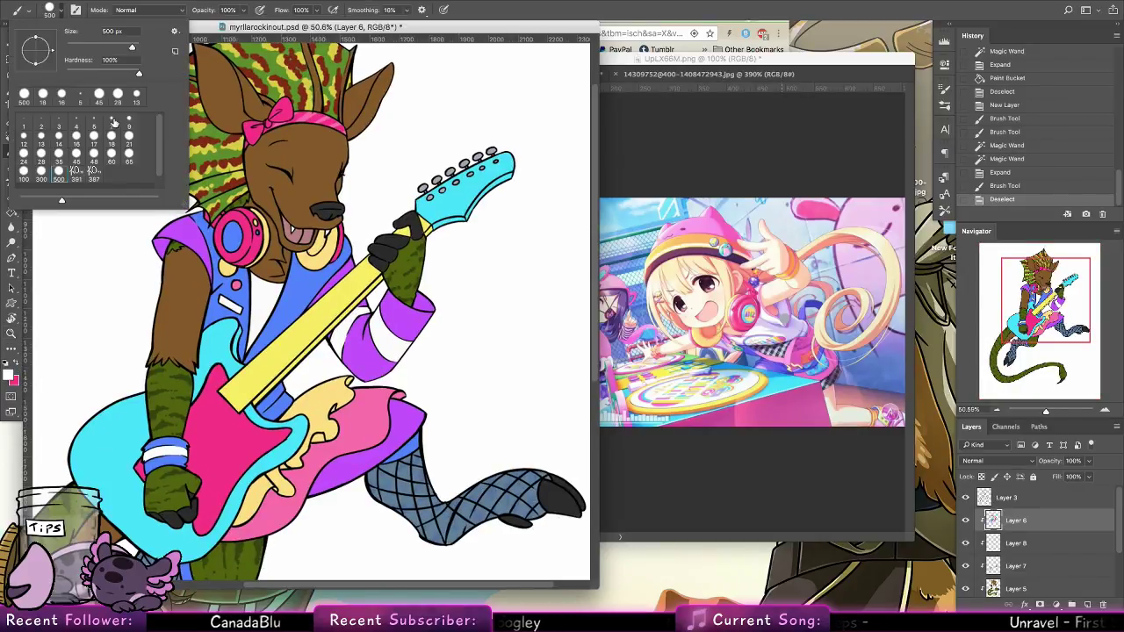
pyautogui.click(1064, 501)
pyautogui.click(1087, 605)
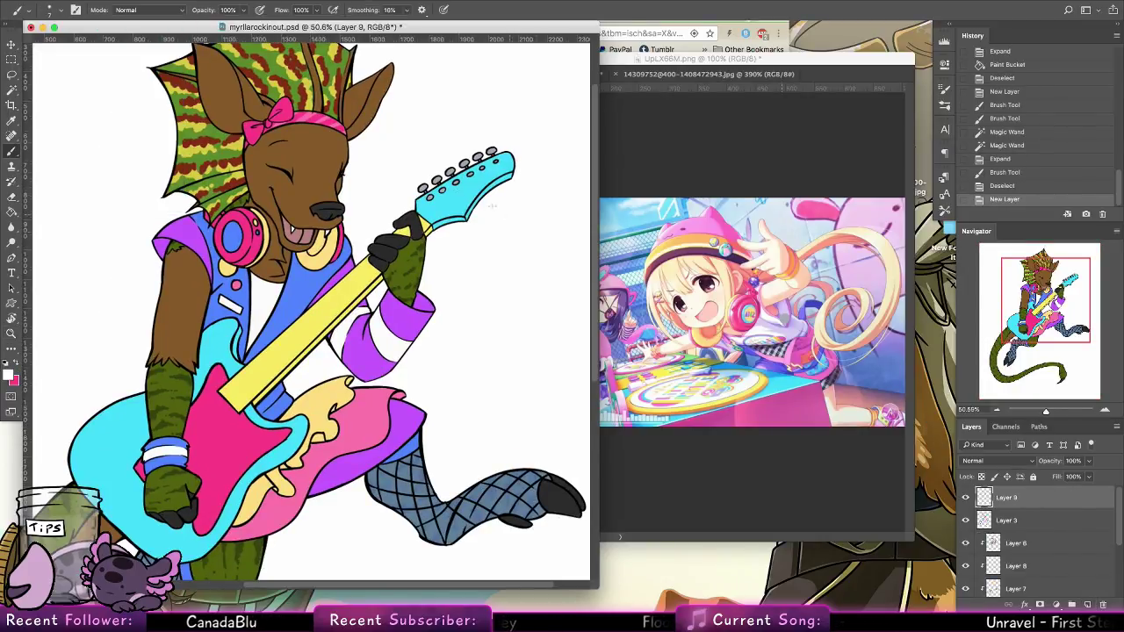
# Try a straight white string line from the headstock to the pickguard's far corner, and undo it
pyautogui.click(430, 198)
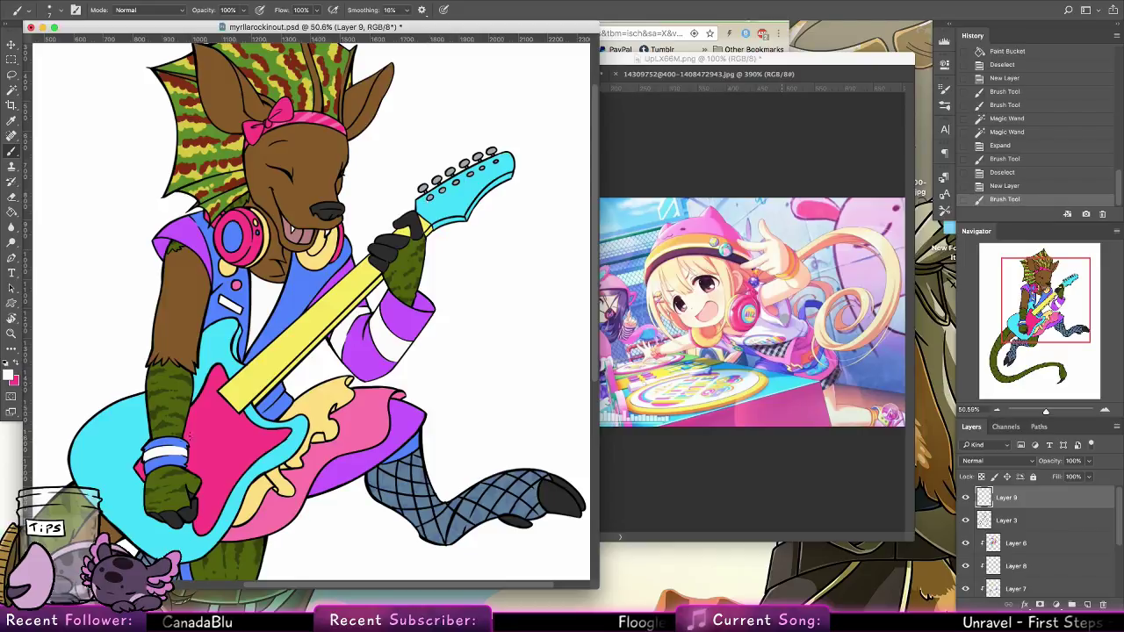
pyautogui.keyDown('shift'); pyautogui.click(139, 469); pyautogui.keyUp('shift')
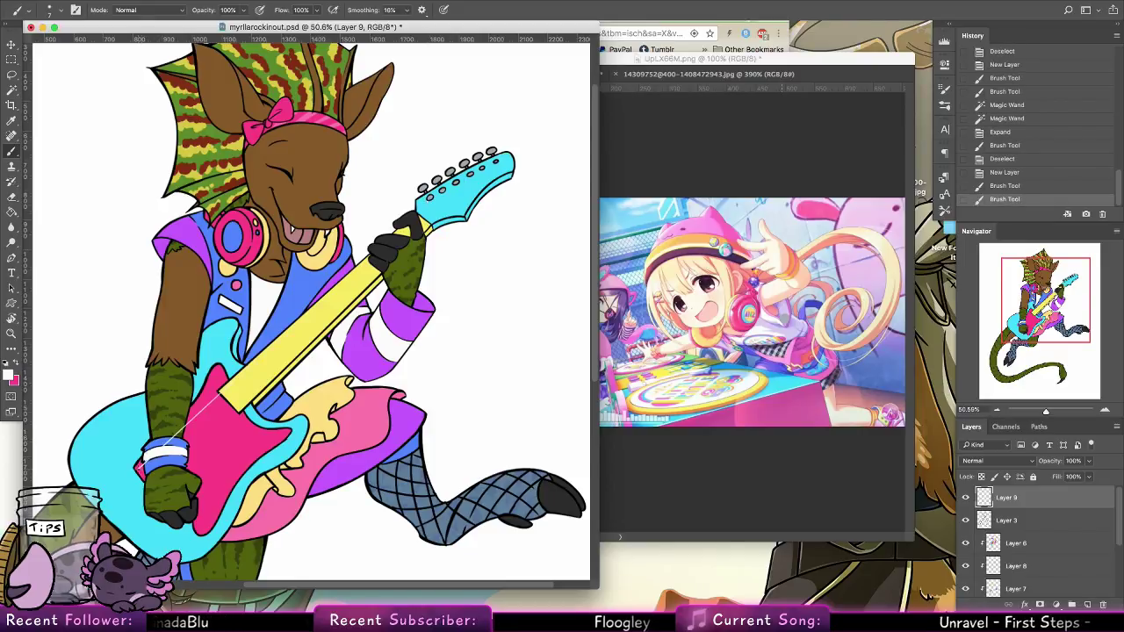
pyautogui.press('alt+super+z')
pyautogui.press('alt+super+z')
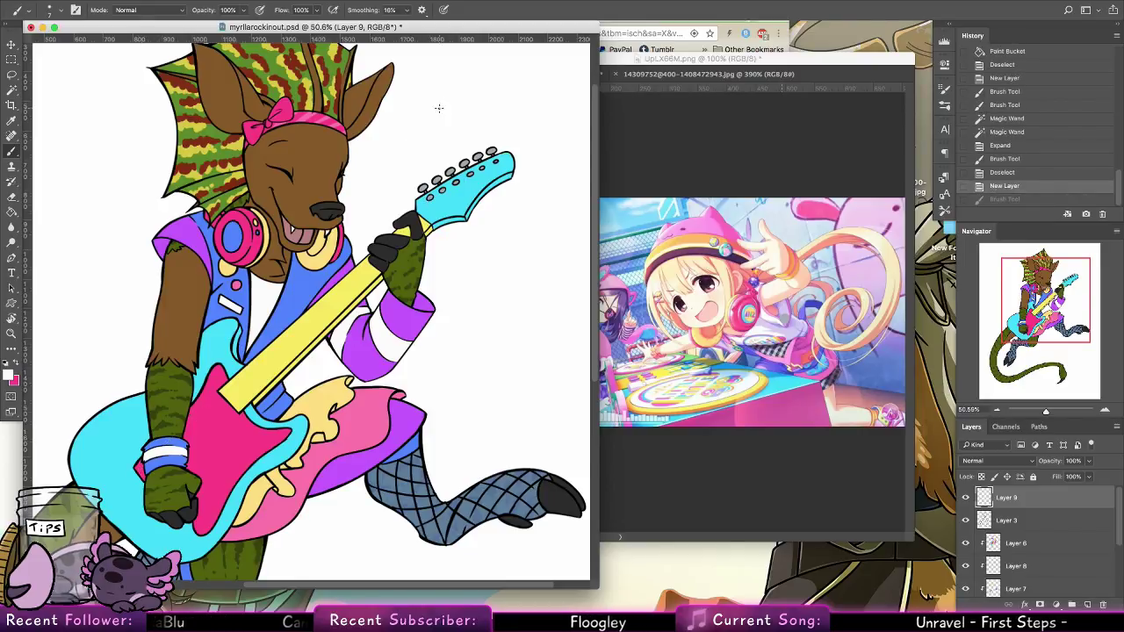
# Turn off the brush's Shape Dynamics and draw a straight white string from the headstock to the pickguard's far corner on Layer 9
pyautogui.click(946, 193)
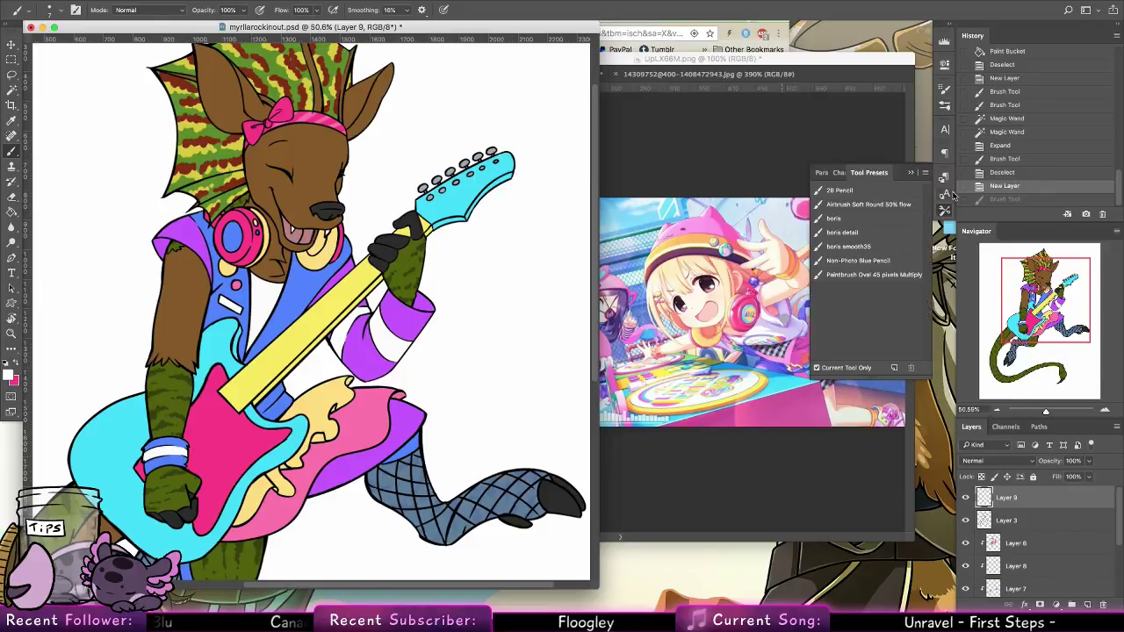
pyautogui.click(946, 92)
pyautogui.click(946, 106)
pyautogui.click(945, 90)
pyautogui.click(726, 133)
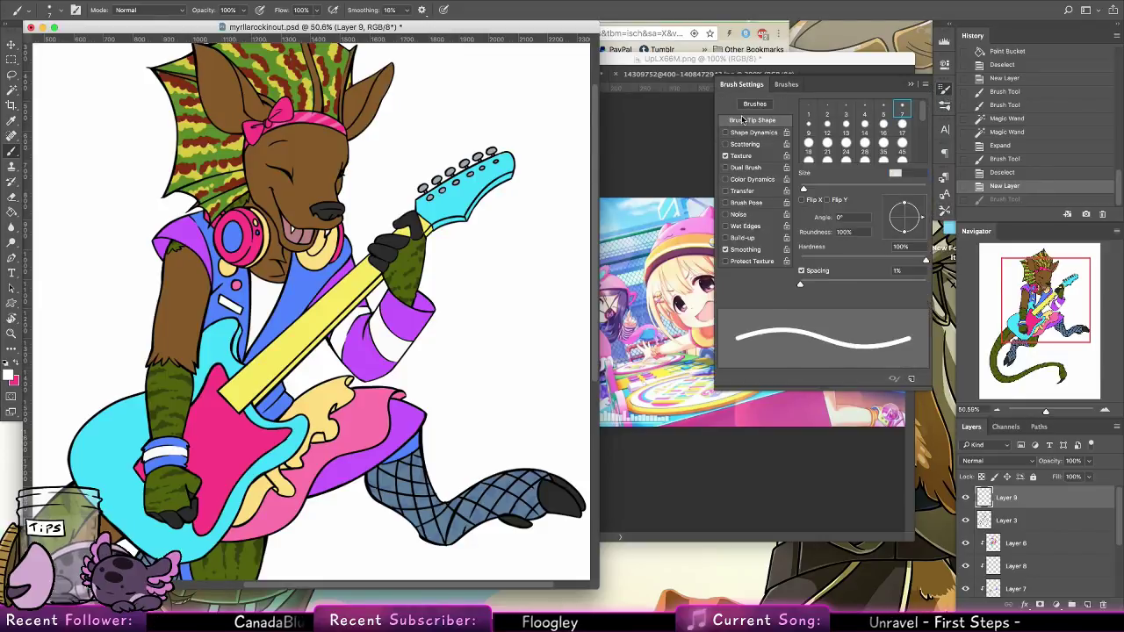
pyautogui.moveTo(428, 198); pyautogui.dragTo(430, 197)
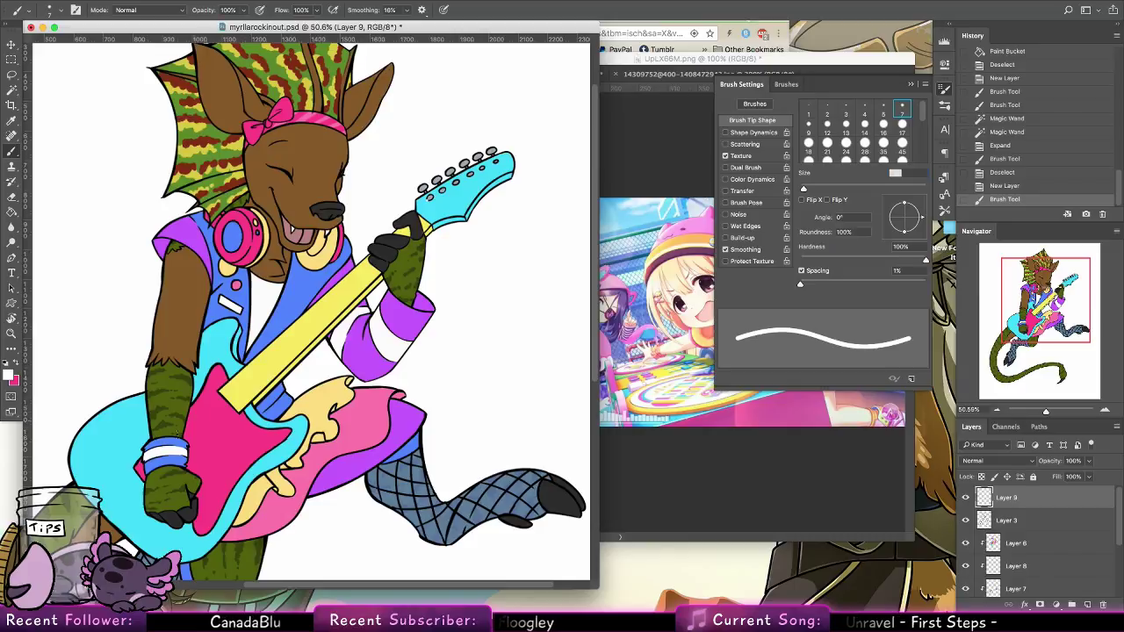
pyautogui.keyDown('shift'); pyautogui.click(138, 472); pyautogui.keyUp('shift')
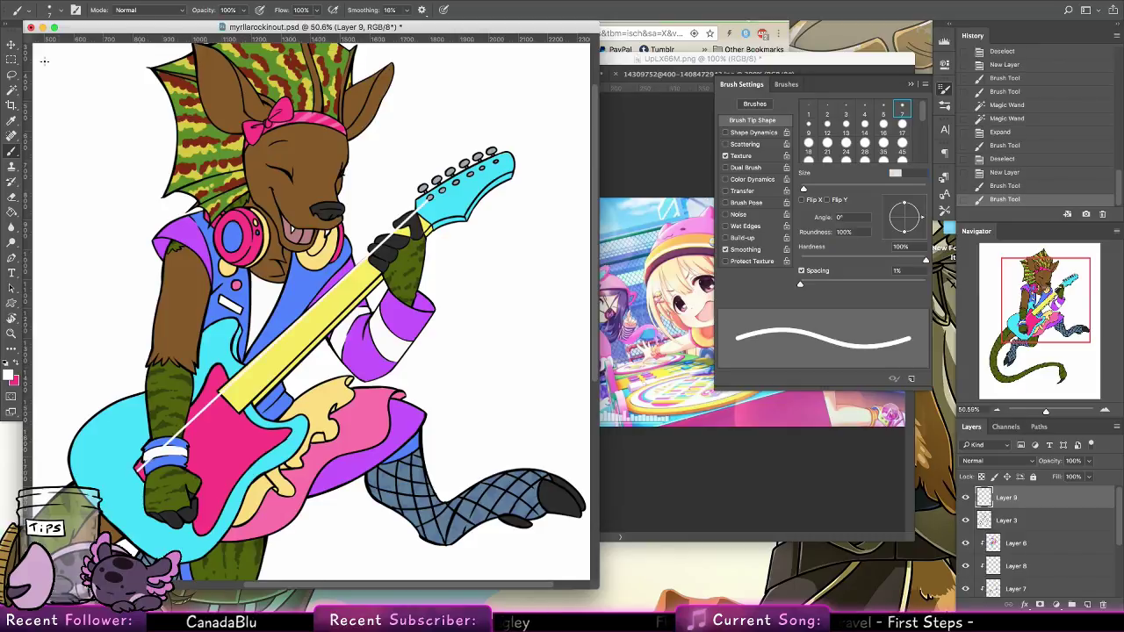
# Adjust both ends of the string with Free Transform so it runs from the lowest peg hole to the pickguard's far corner
pyautogui.press('v')
pyautogui.moveTo(137, 473); pyautogui.dragTo(132, 468)
pyautogui.moveTo(428, 202); pyautogui.dragTo(430, 200)
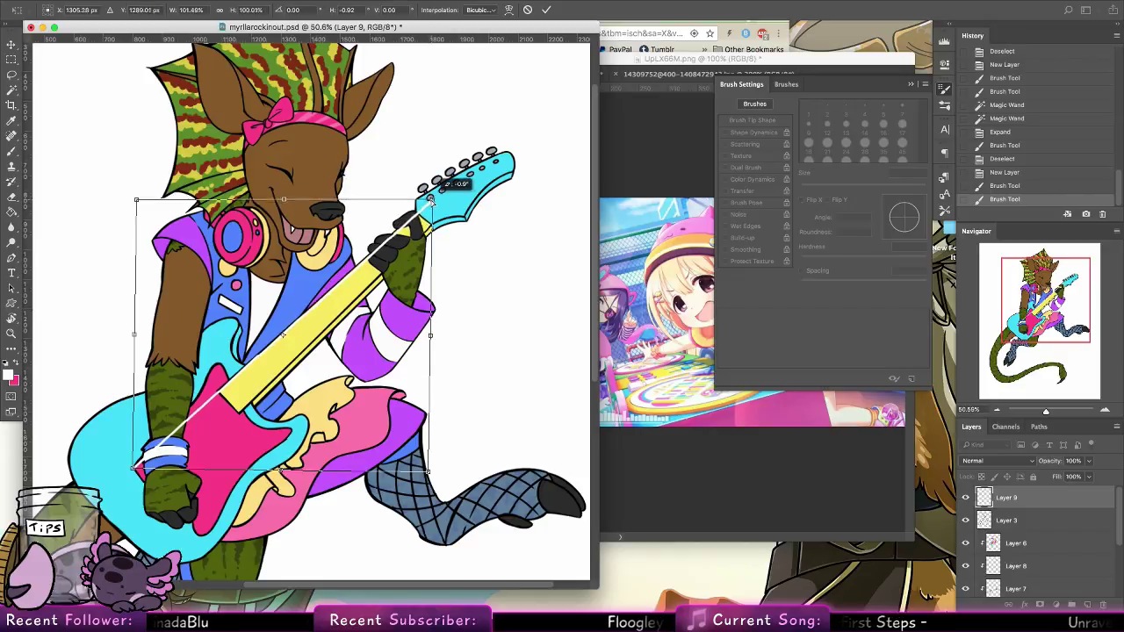
pyautogui.moveTo(140, 472); pyautogui.dragTo(137, 468)
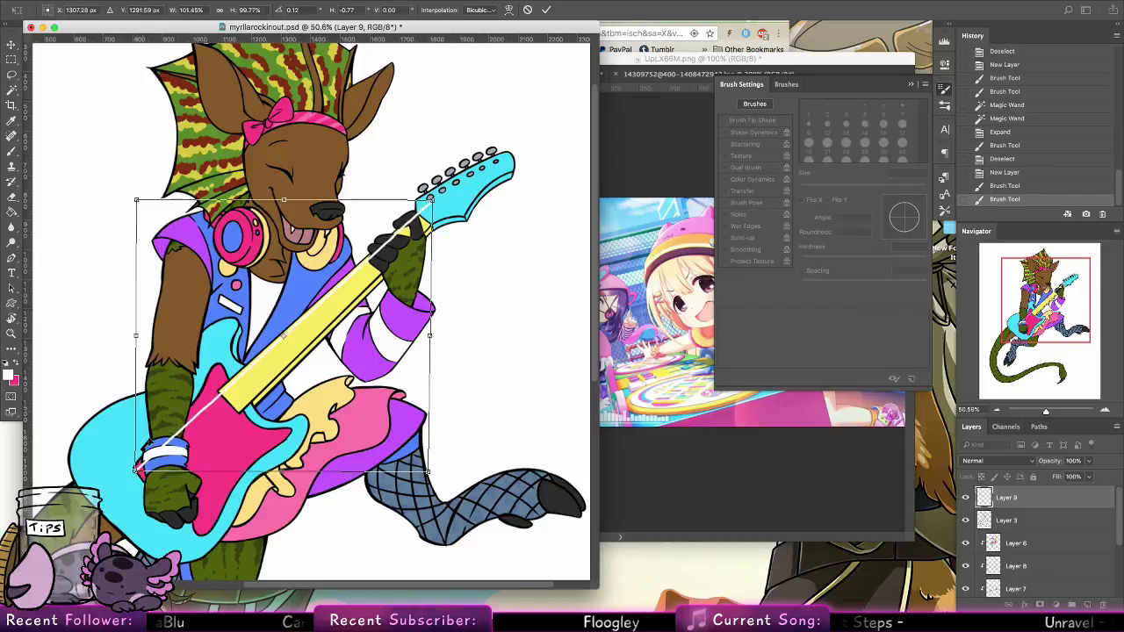
pyautogui.click(546, 10)
# Duplicate the string alongside the first and stretch the copy to reach the second peg hole on the headstock
pyautogui.keyDown('alt'); pyautogui.moveTo(281, 379); pyautogui.dragTo(285, 383); pyautogui.keyUp('alt')
pyautogui.moveTo(437, 203); pyautogui.dragTo(455, 182)
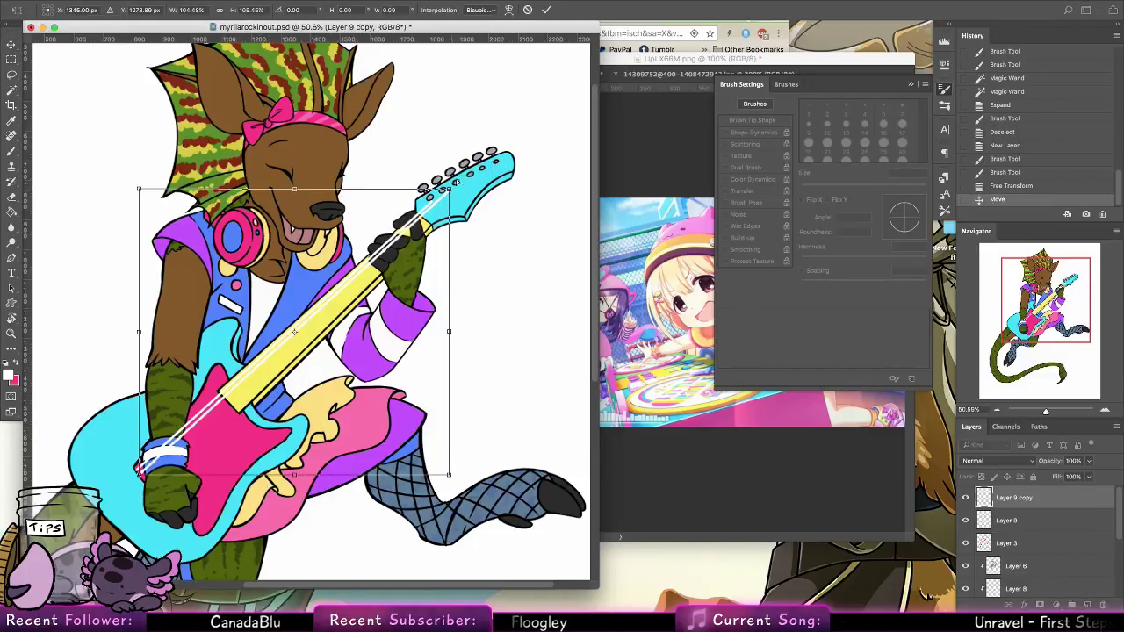
pyautogui.click(546, 11)
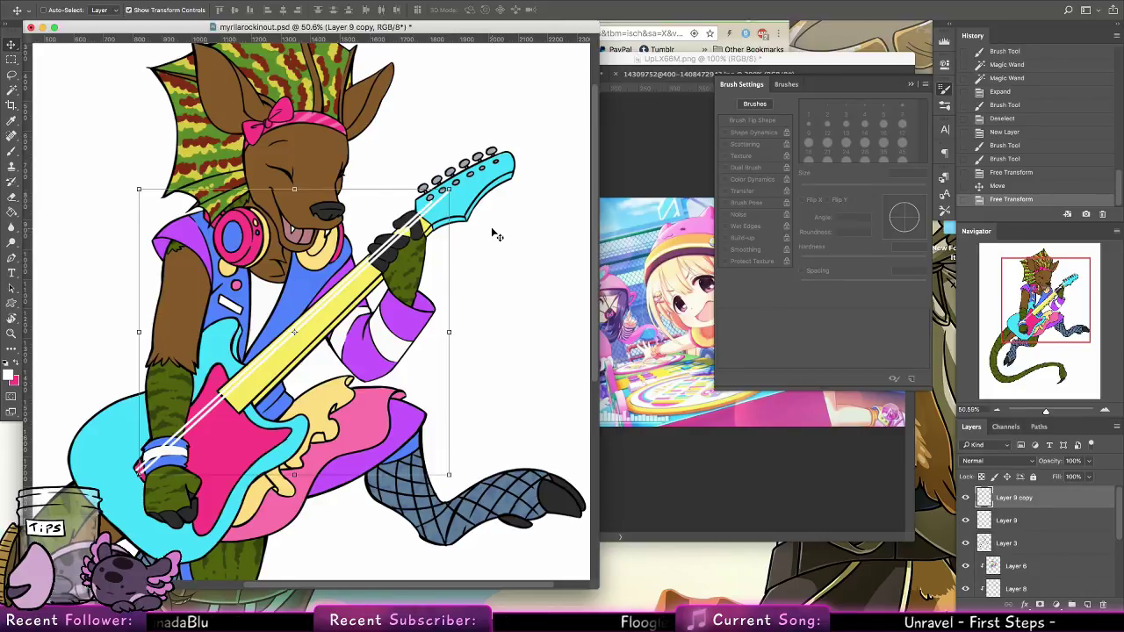
# Select both string layers, Layer 9 and Layer 9 copy, and nudge them slightly to the left
pyautogui.keyDown('shift'); pyautogui.click(1026, 524); pyautogui.keyUp('shift')
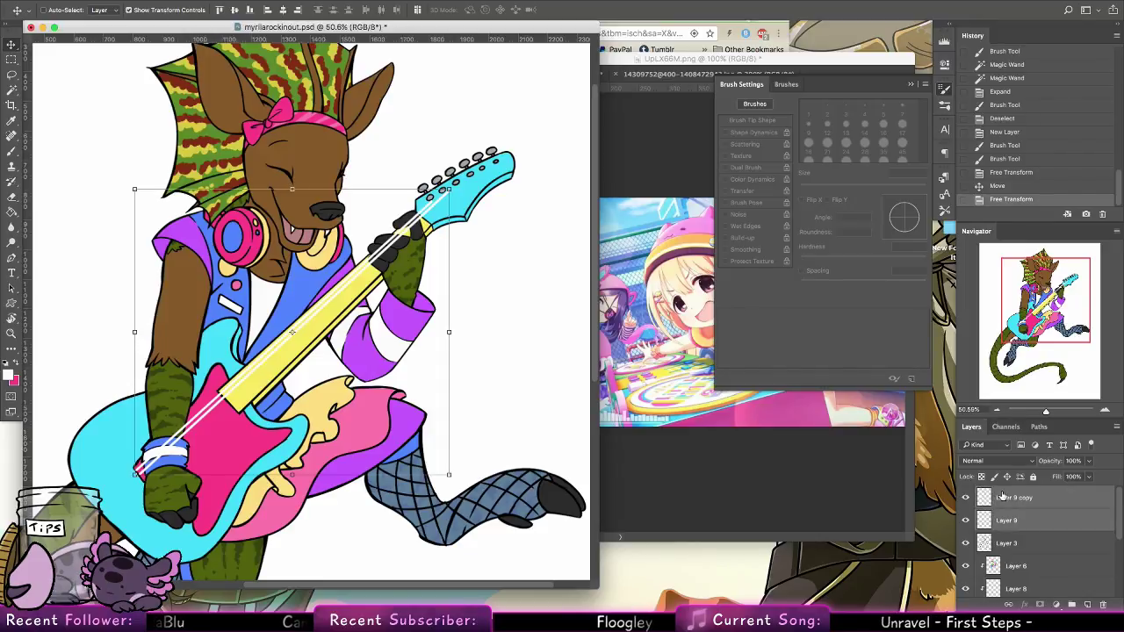
pyautogui.press('Left')
pyautogui.press('Left')
pyautogui.press('Left')
pyautogui.press('Left')
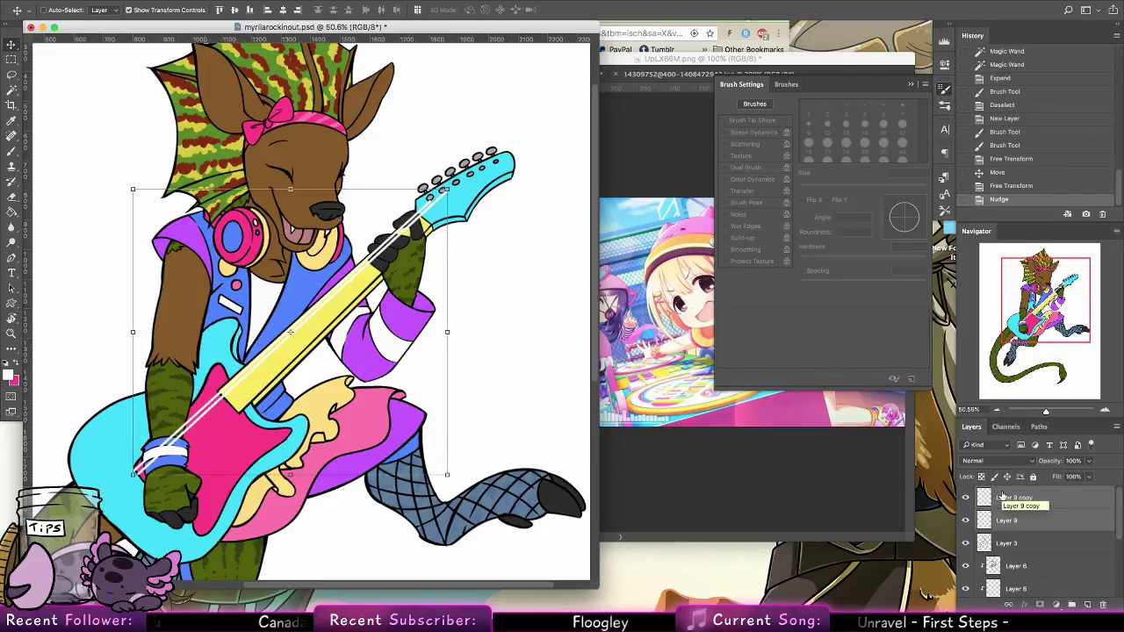
# Duplicate the second string as a third one stretched to the next peg hole, and shift the second string slightly to even the spacing
pyautogui.click(10, 151)
pyautogui.click(11, 45)
pyautogui.click(1018, 498)
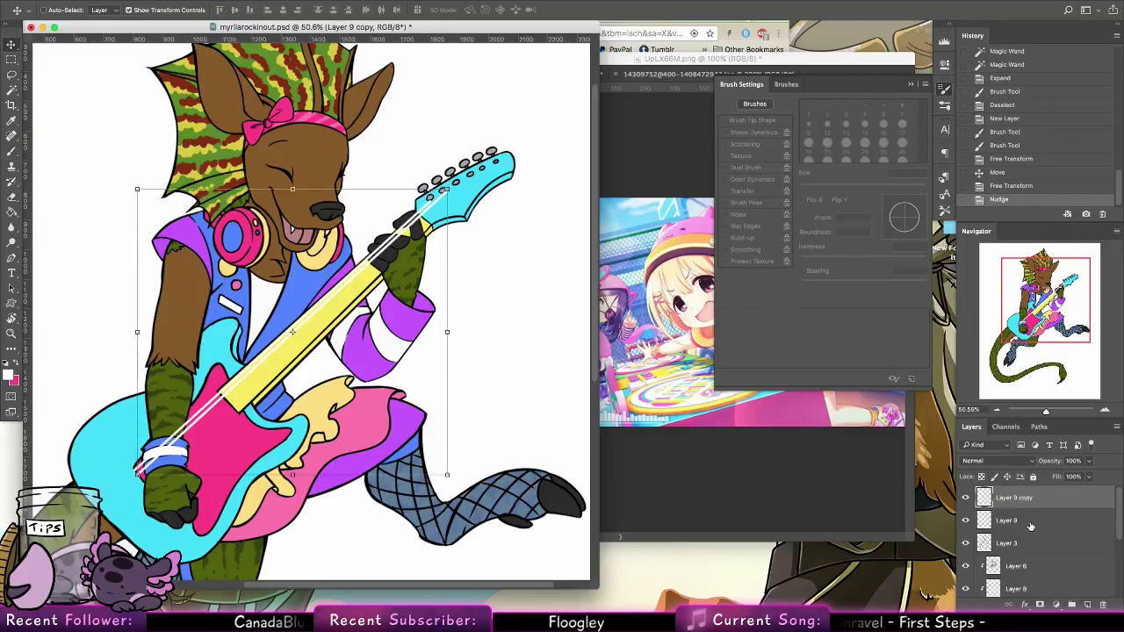
pyautogui.moveTo(208, 446); pyautogui.dragTo(212, 451)
pyautogui.hotkey('ctrl', 't')
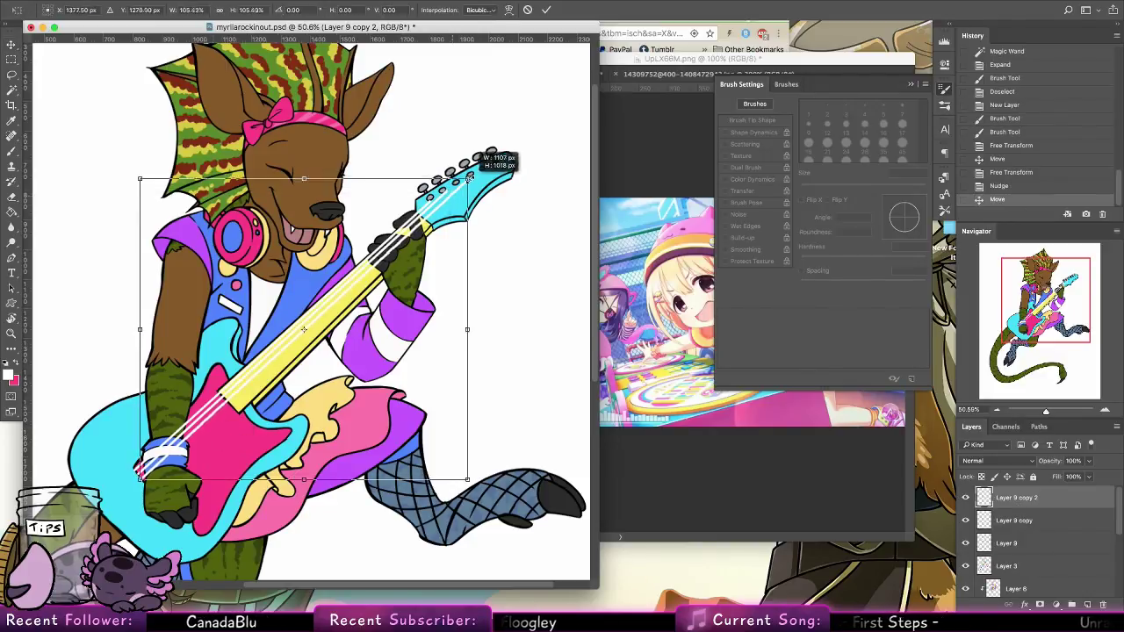
pyautogui.moveTo(450, 194); pyautogui.dragTo(466, 180)
pyautogui.moveTo(438, 246); pyautogui.dragTo(433, 240)
pyautogui.click(546, 9)
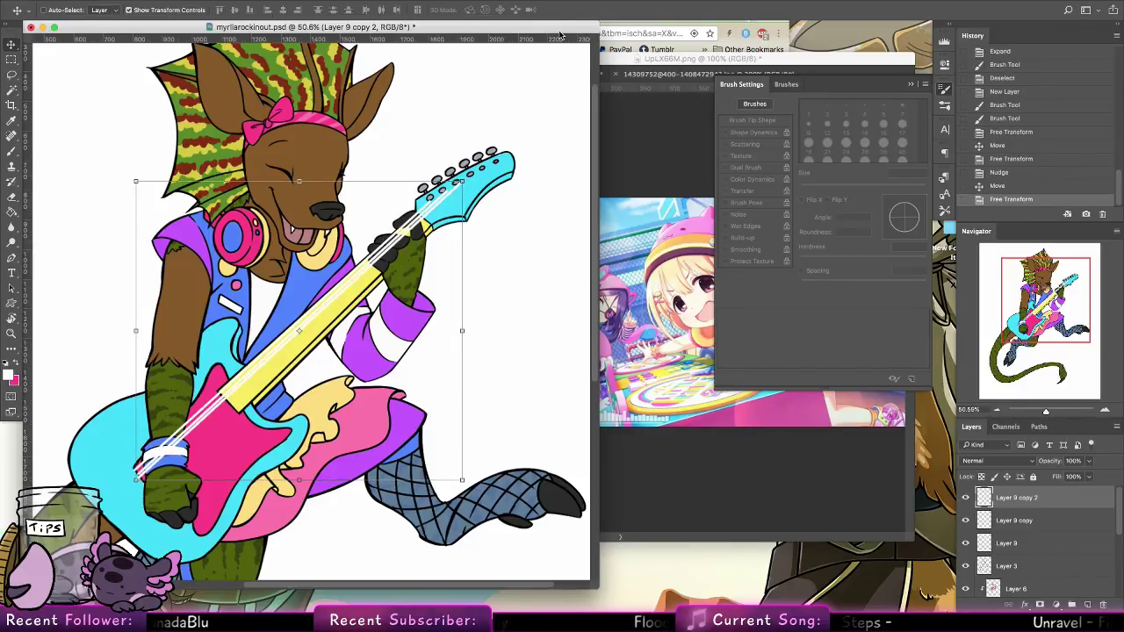
pyautogui.click(1028, 525)
pyautogui.moveTo(368, 380); pyautogui.dragTo(369, 383)
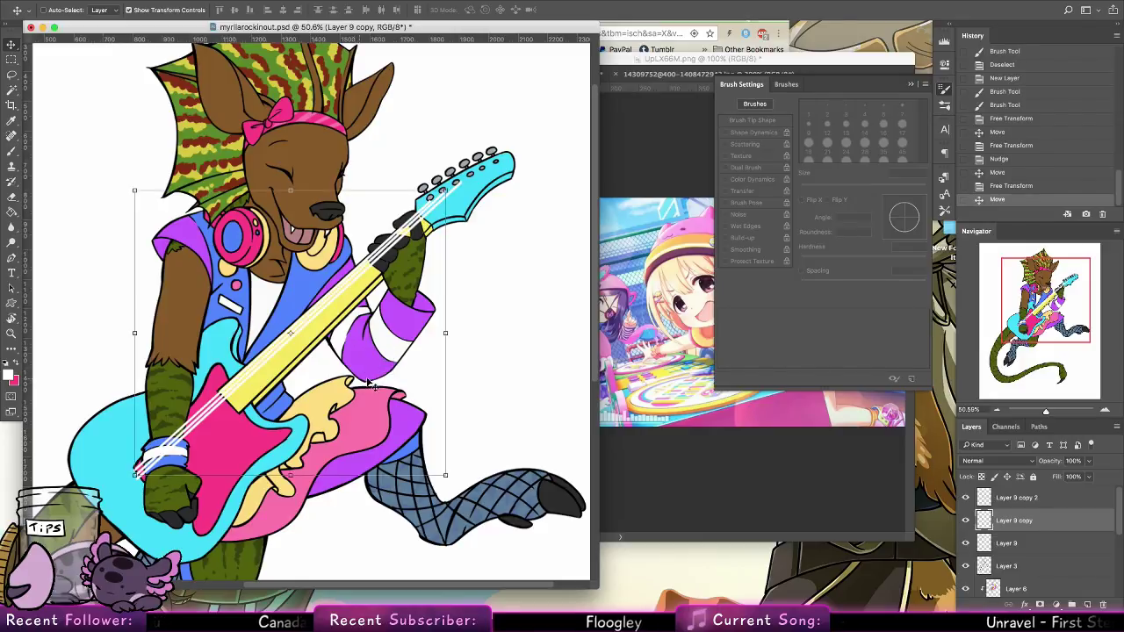
# Duplicate the third string, Layer 9 copy 2, as a fourth one and stretch it from the pickguard corner to the next peg hole
pyautogui.click(1041, 500)
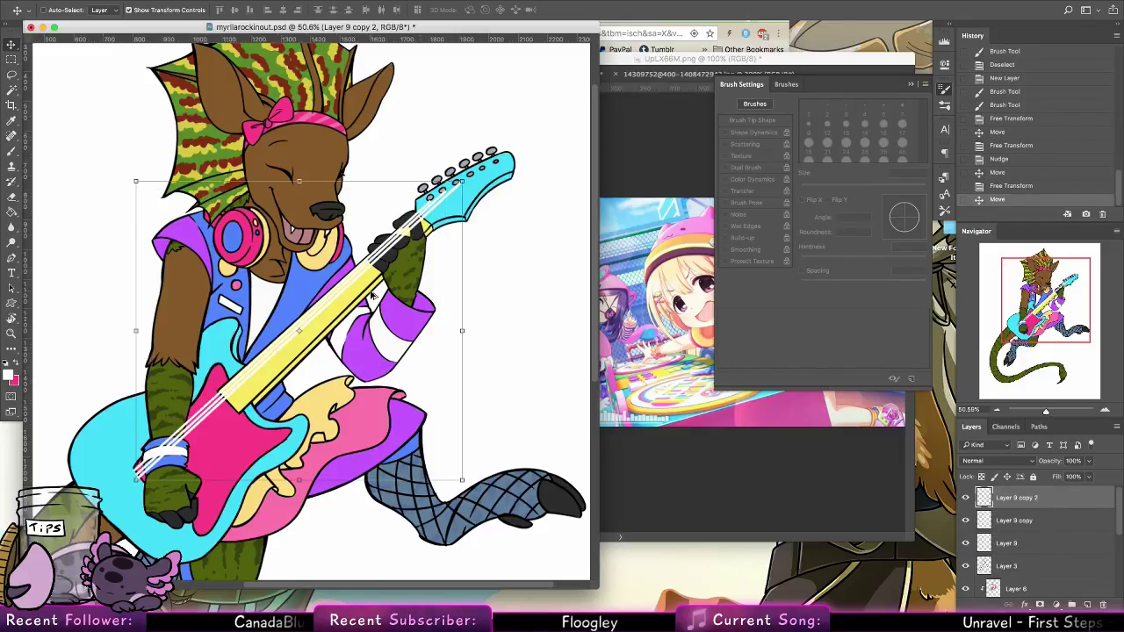
pyautogui.moveTo(371, 295)
pyautogui.mouseDown()
pyautogui.moveTo(426, 277)
pyautogui.moveTo(387, 281)
pyautogui.mouseUp()
pyautogui.hotkey('ctrl', 't')
pyautogui.moveTo(149, 472); pyautogui.dragTo(139, 477)
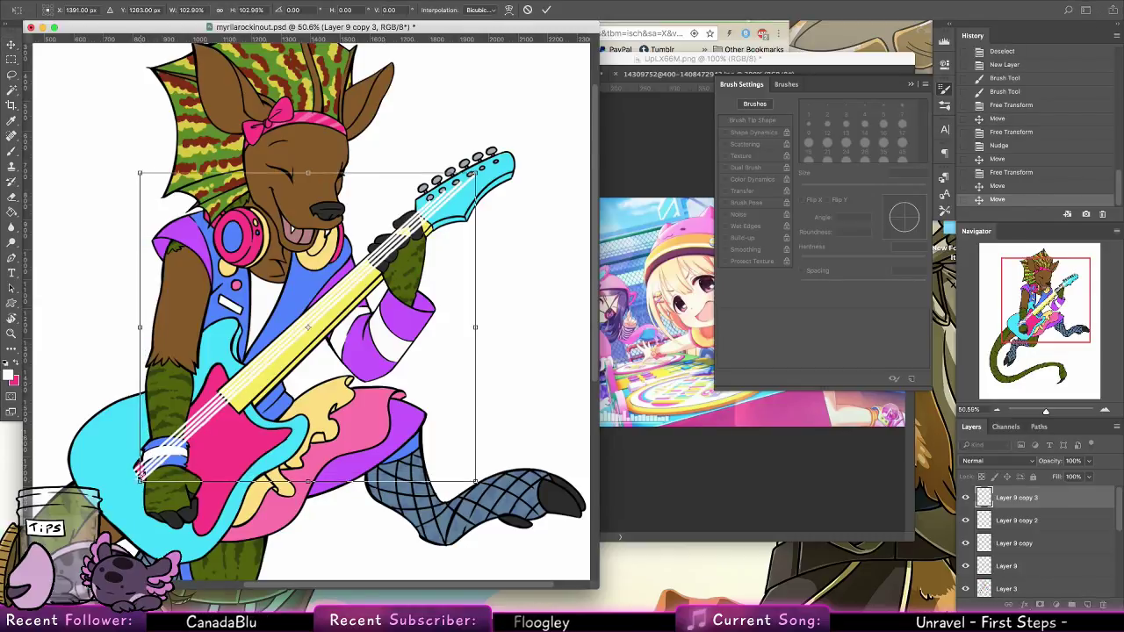
pyautogui.click(546, 10)
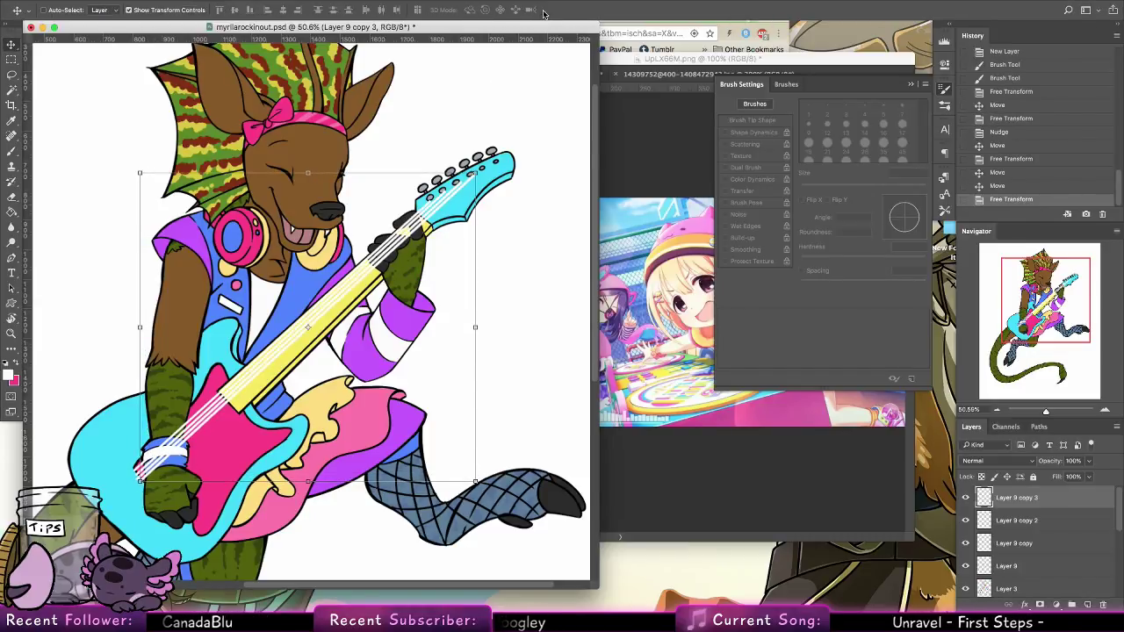
# Duplicate the fourth string as a fifth one and stretch its lower end back to the pickguard's far corner
pyautogui.moveTo(379, 315)
pyautogui.mouseDown()
pyautogui.moveTo(420, 302)
pyautogui.moveTo(390, 309)
pyautogui.mouseUp()
pyautogui.moveTo(159, 476); pyautogui.dragTo(148, 486)
pyautogui.click(549, 10)
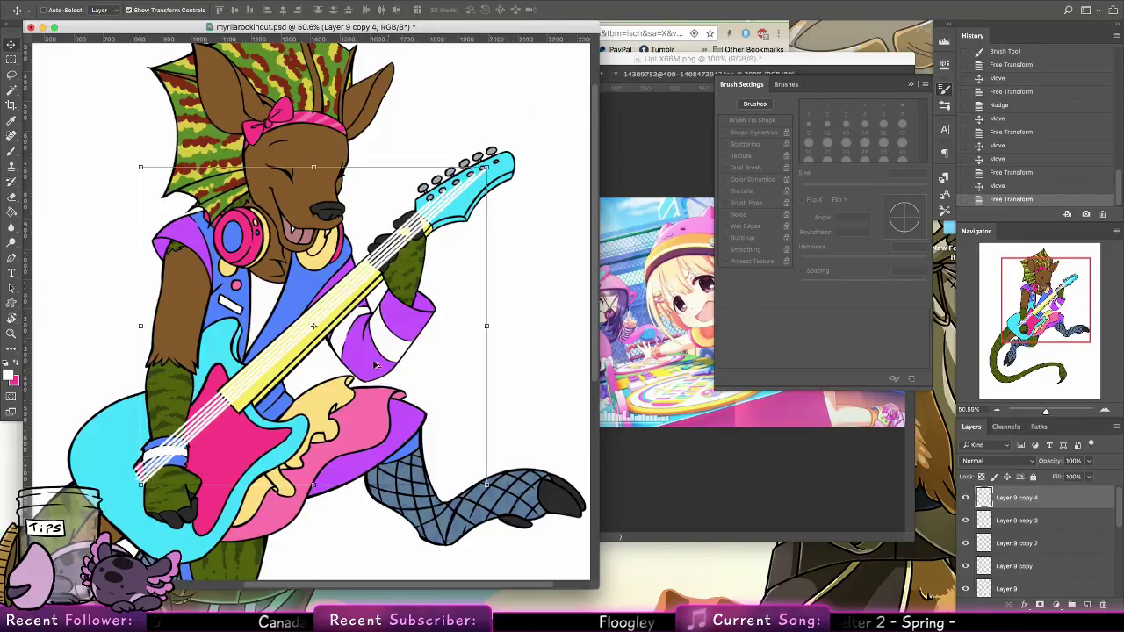
# Duplicate the fifth string as a sixth one reaching the last peg hole, and extend its lower end slightly downward over the strumming hand
pyautogui.moveTo(397, 353); pyautogui.dragTo(410, 346)
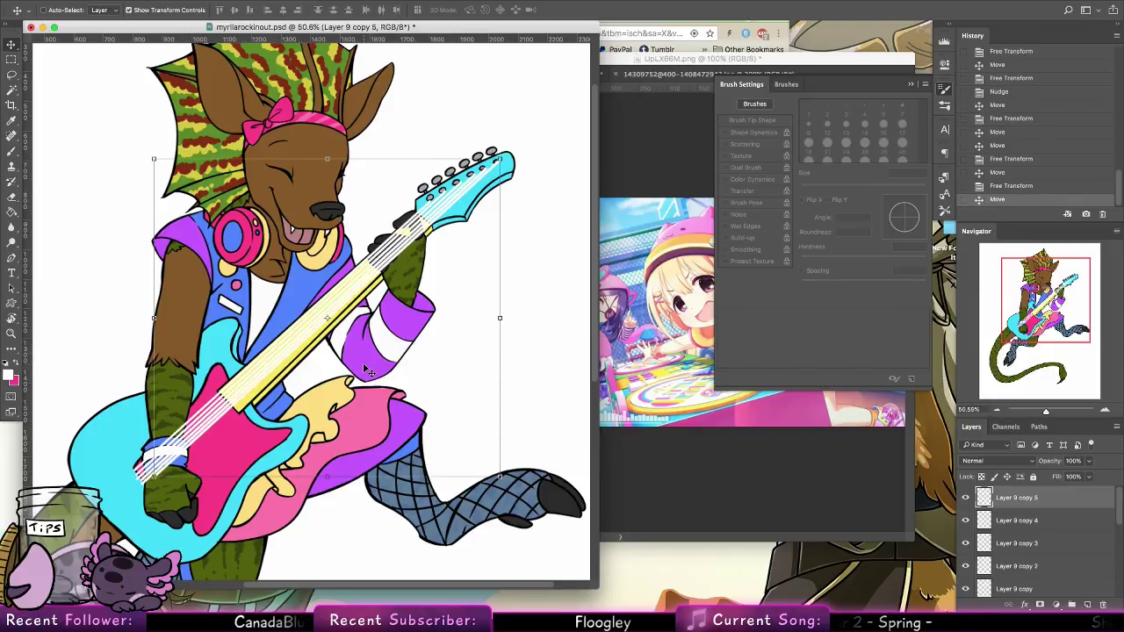
pyautogui.moveTo(155, 479); pyautogui.dragTo(218, 444)
pyautogui.click(546, 10)
pyautogui.click(14, 332)
pyautogui.moveTo(371, 383); pyautogui.dragTo(352, 365)
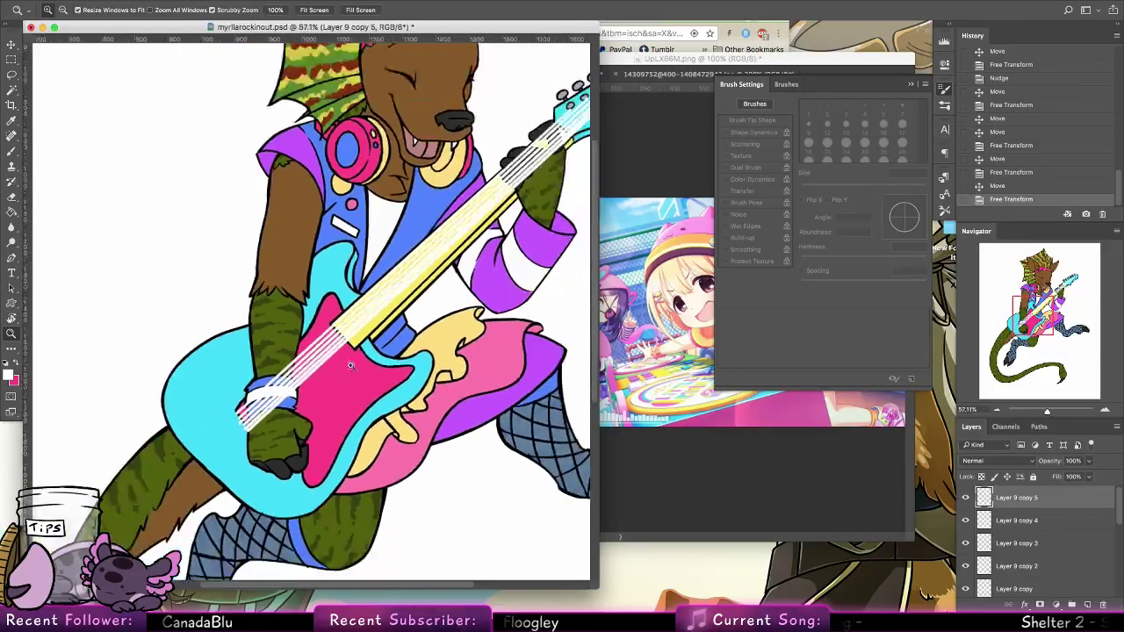
pyautogui.moveTo(469, 308); pyautogui.dragTo(372, 371)
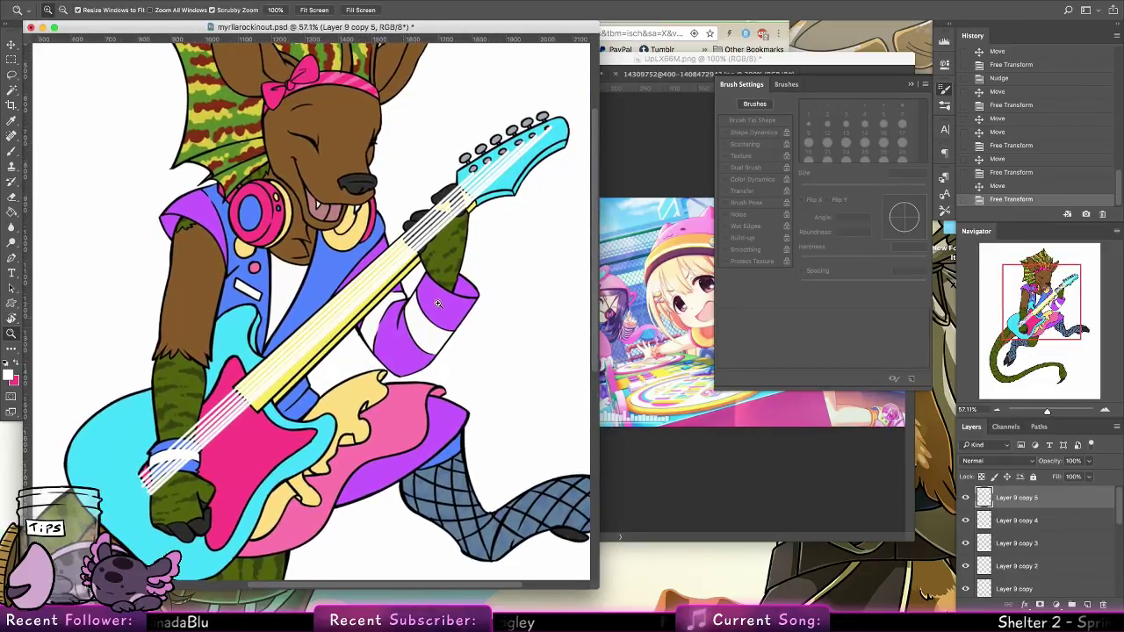
pyautogui.click(11, 44)
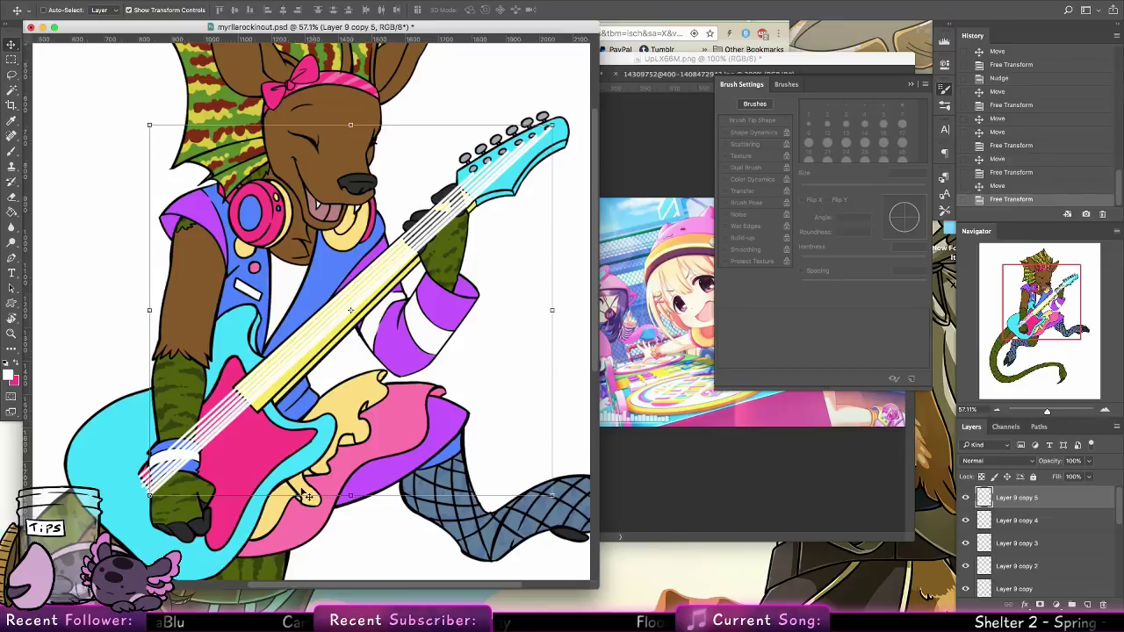
pyautogui.moveTo(150, 497); pyautogui.dragTo(151, 504)
pyautogui.click(546, 10)
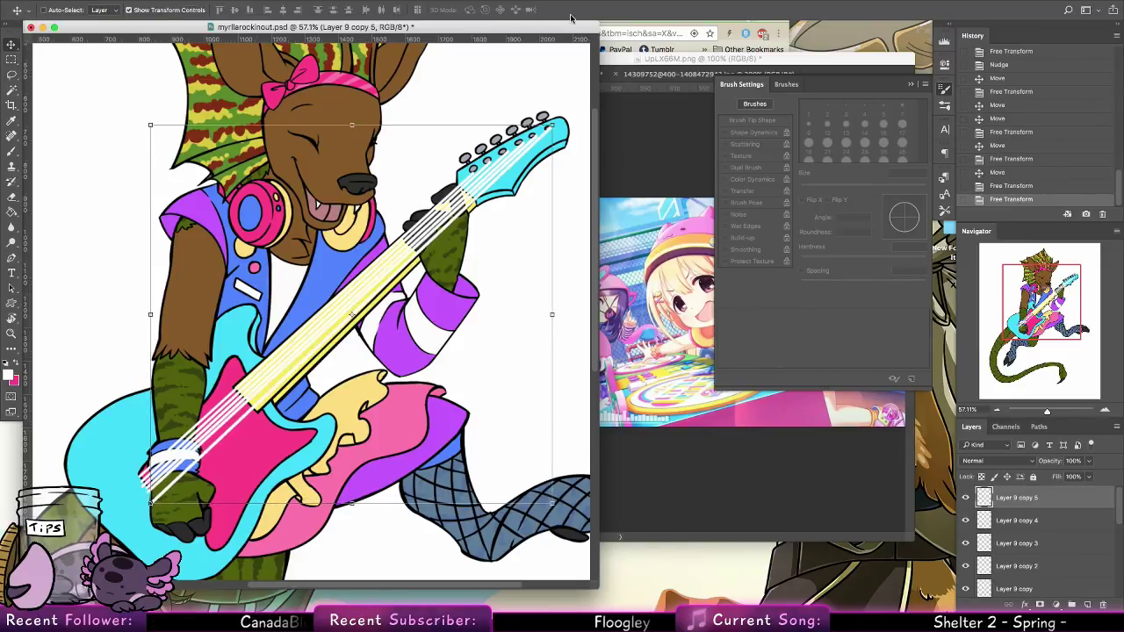
# Transform the fifth and fourth strings, Layer 9 copy 4 and copy 3, lowering their bottom ends slightly to even the spacing
pyautogui.click(1029, 520)
pyautogui.moveTo(146, 495); pyautogui.dragTo(148, 497)
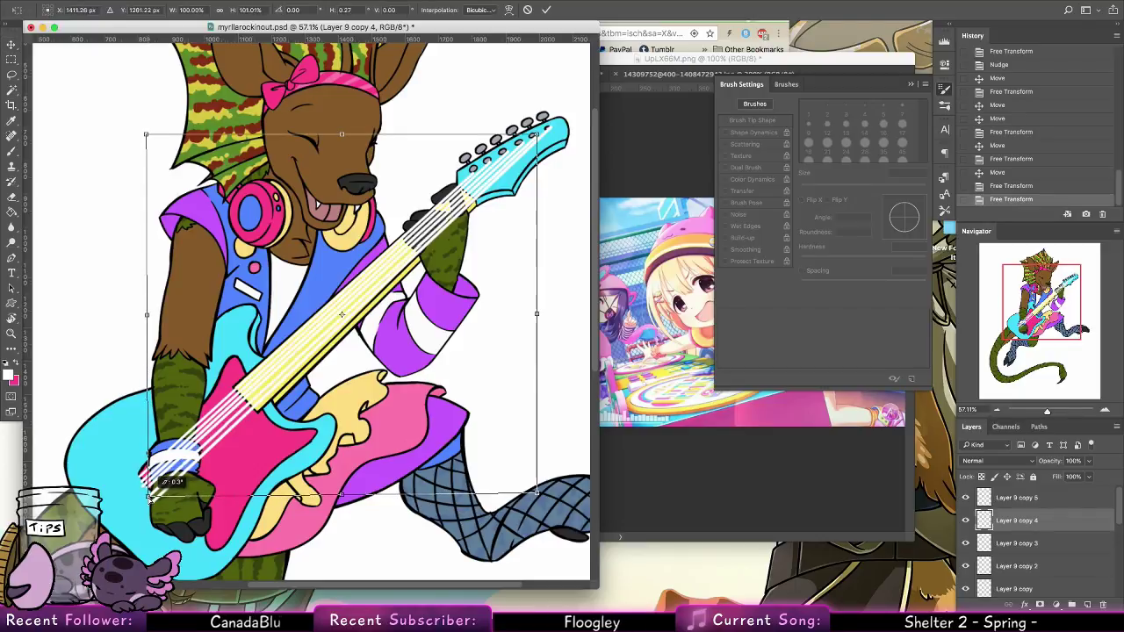
pyautogui.press('Return')
pyautogui.hotkey('alt', '[')
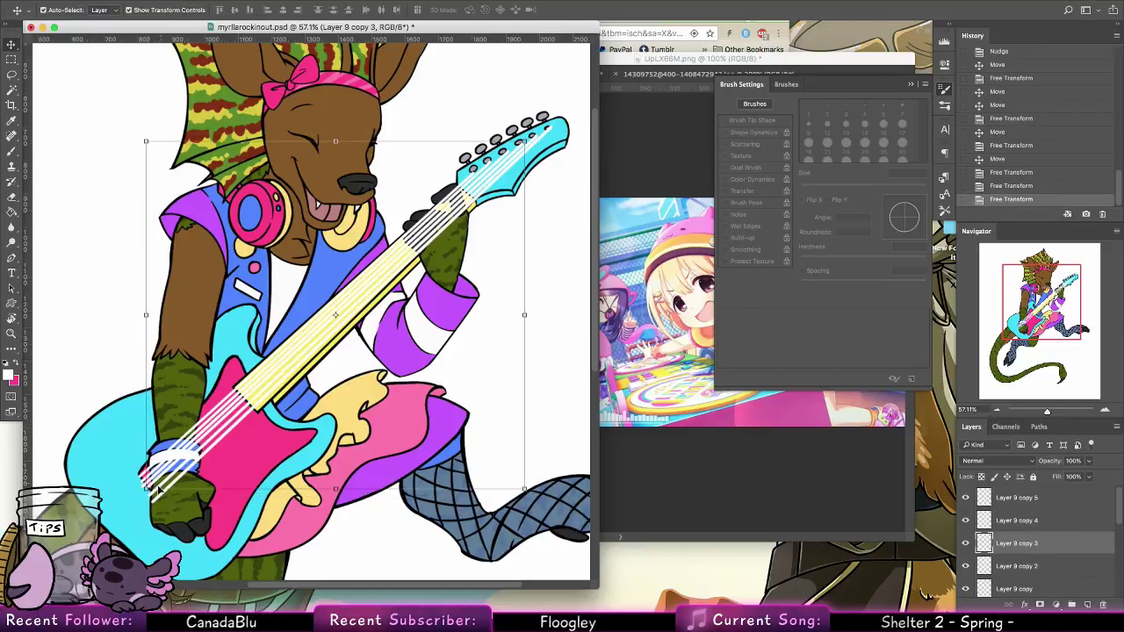
pyautogui.moveTo(145, 489); pyautogui.dragTo(148, 490)
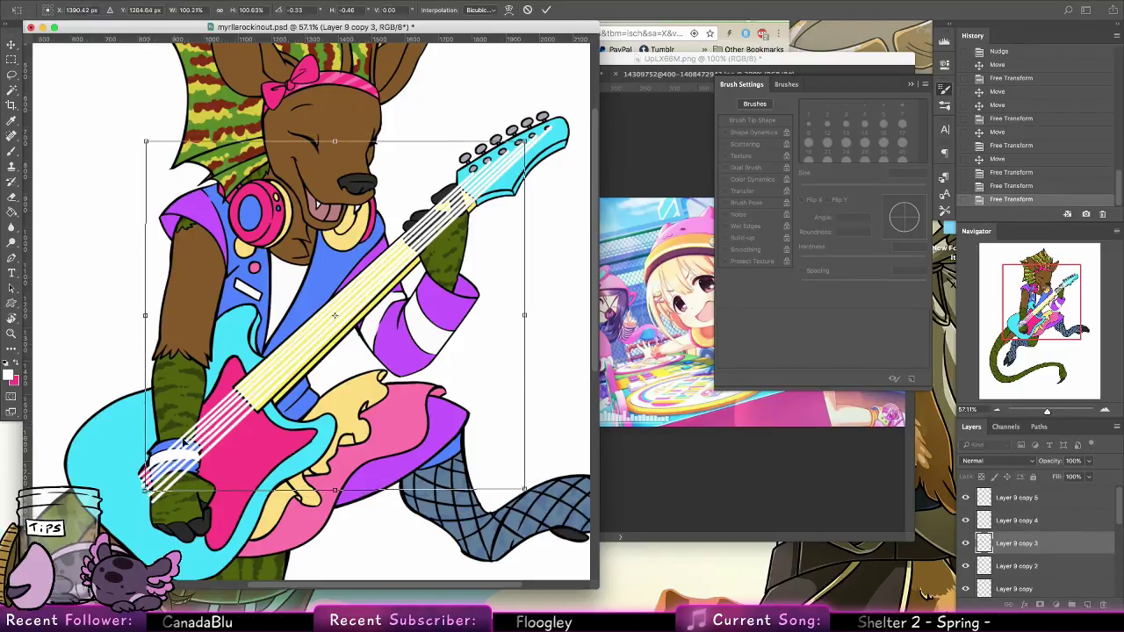
pyautogui.click(545, 10)
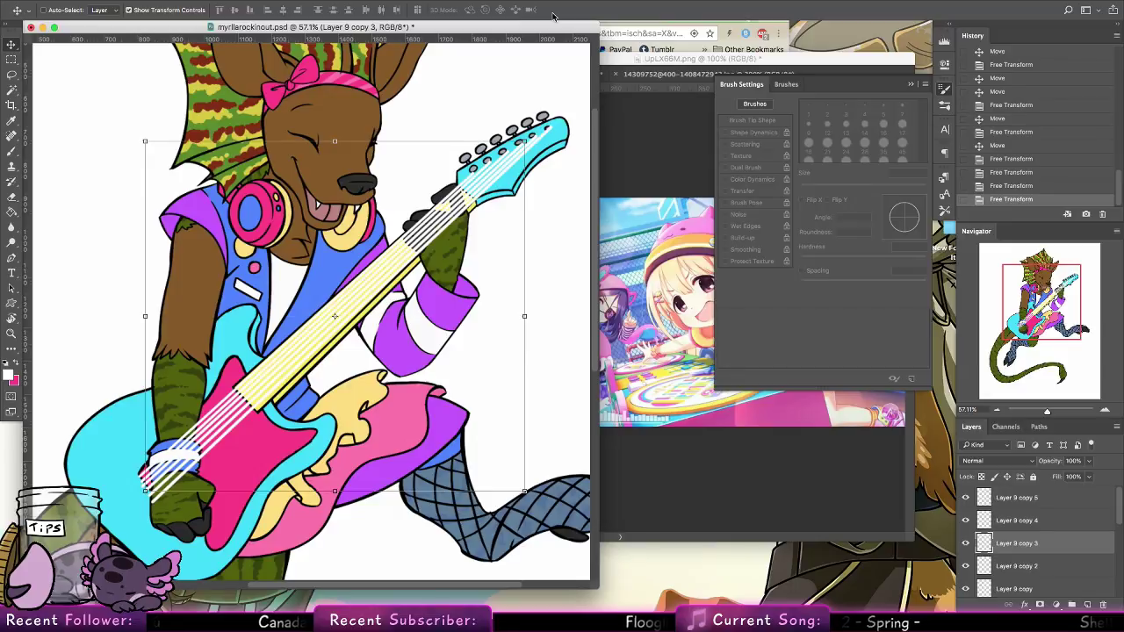
# Merge all the string layers, from Layer 9 copy 5 down to Layer 9, into a single layer
pyautogui.click(1032, 502)
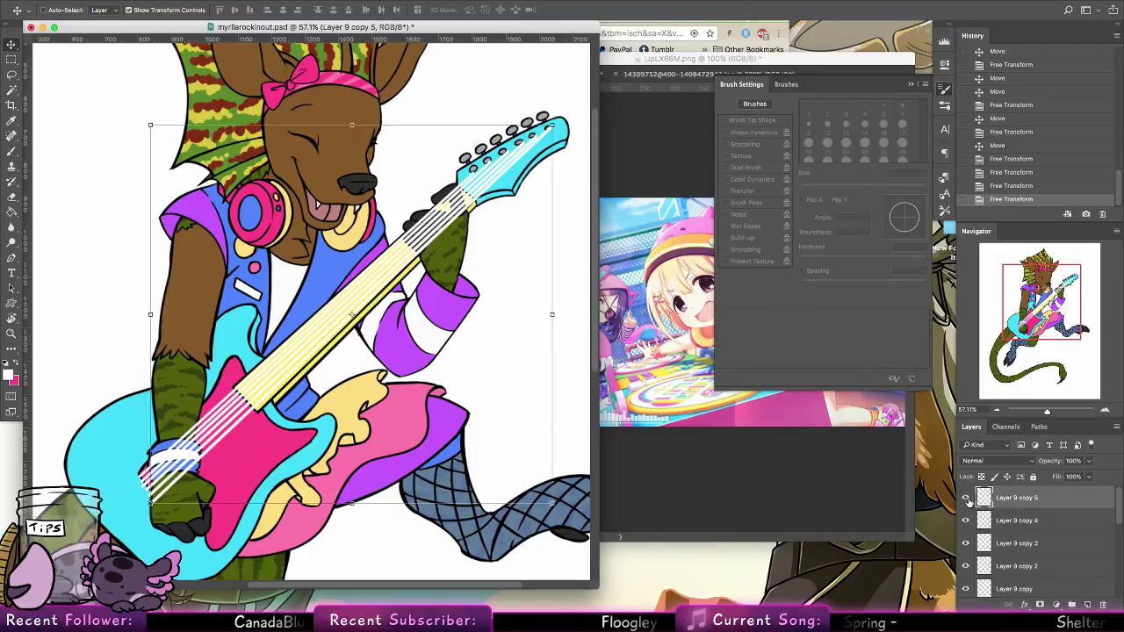
pyautogui.keyDown('shift'); pyautogui.click(1032, 567); pyautogui.keyUp('shift')
pyautogui.rightClick(1032, 566)
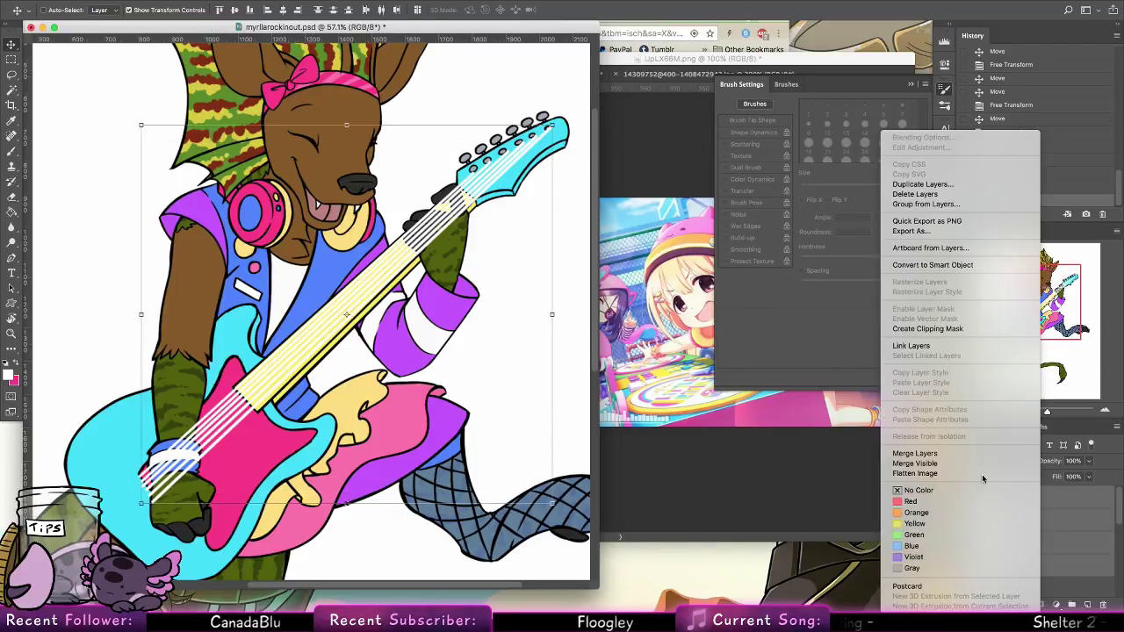
pyautogui.click(966, 455)
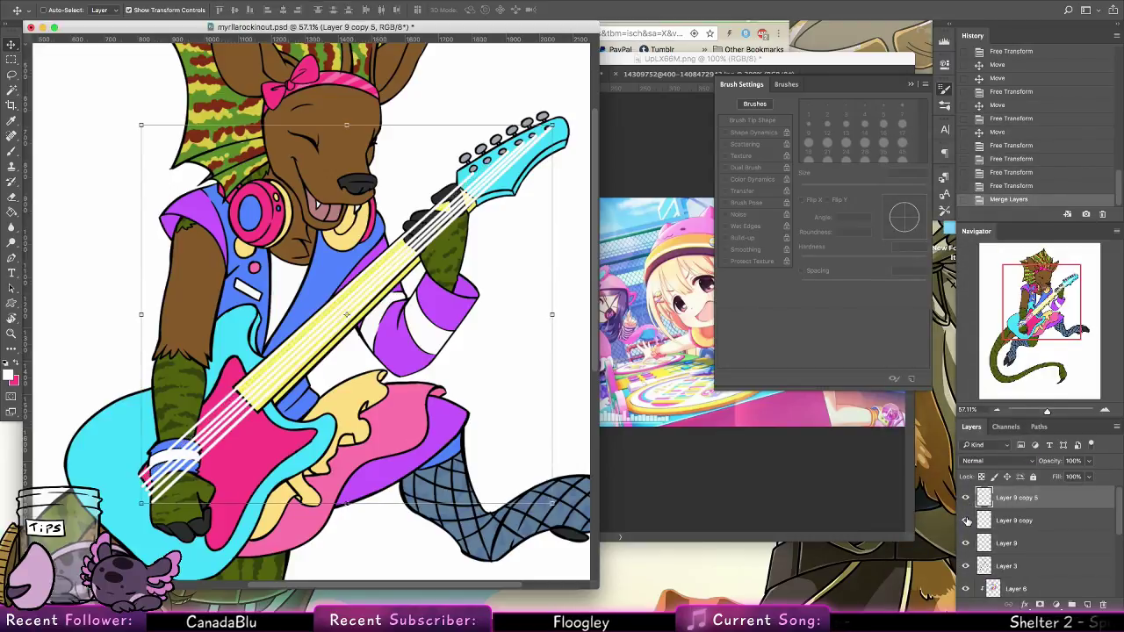
pyautogui.keyDown('shift'); pyautogui.click(1001, 546); pyautogui.keyUp('shift')
pyautogui.rightClick(1001, 547)
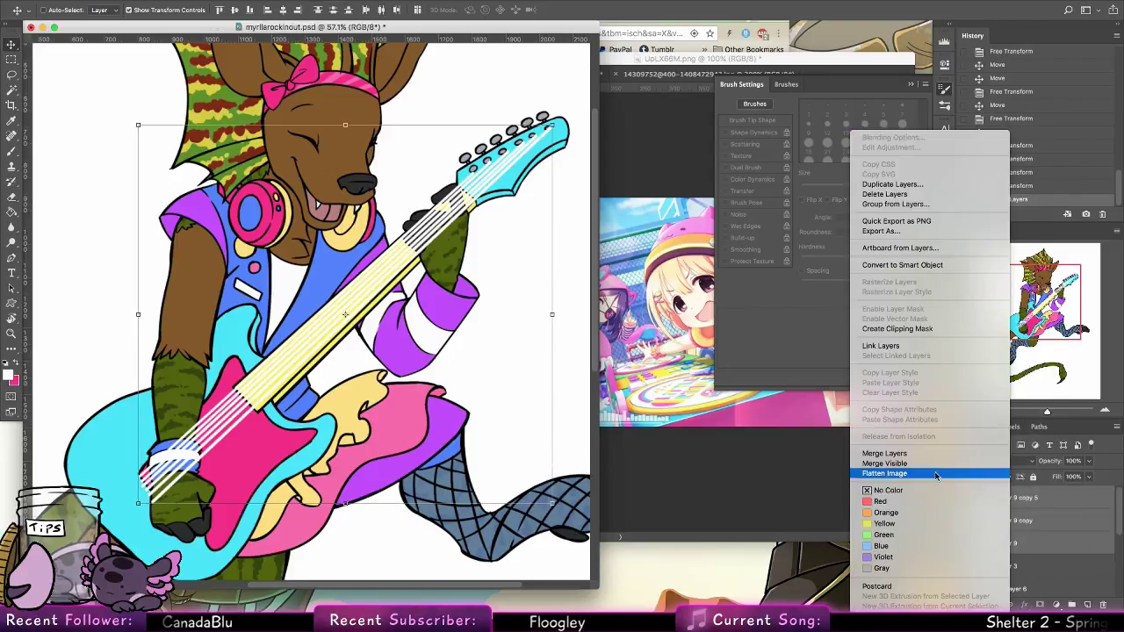
pyautogui.click(966, 454)
# Try moving the strings layer beneath Layer 3 and erasing the strings over the strumming hand and wristband with a 48 px eraser
pyautogui.moveTo(1030, 510); pyautogui.dragTo(1027, 531)
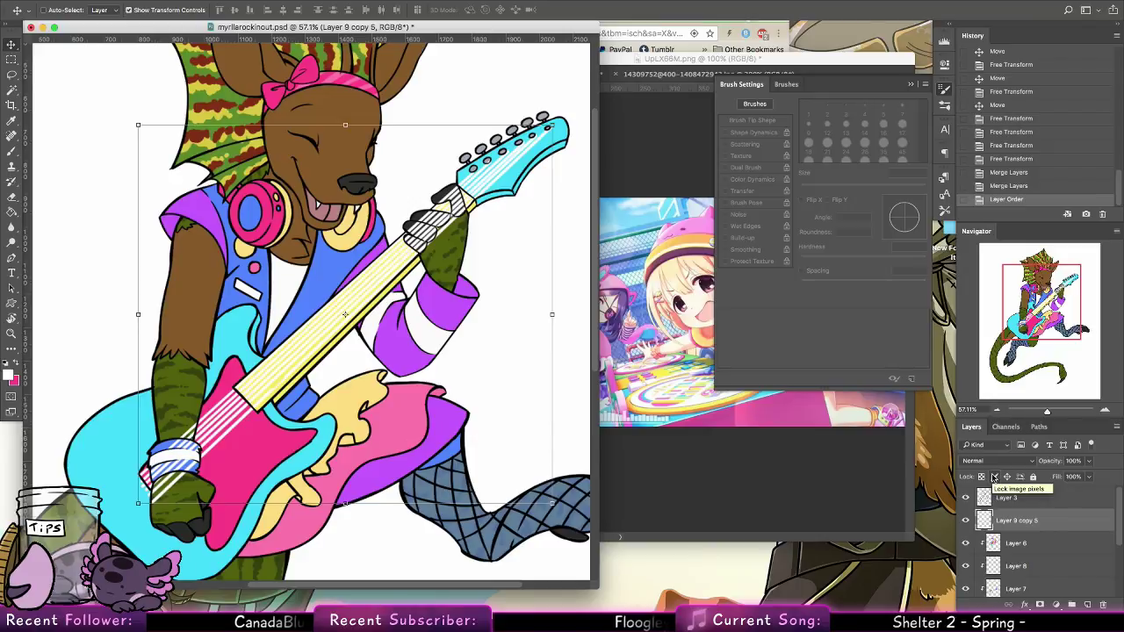
pyautogui.click(15, 199)
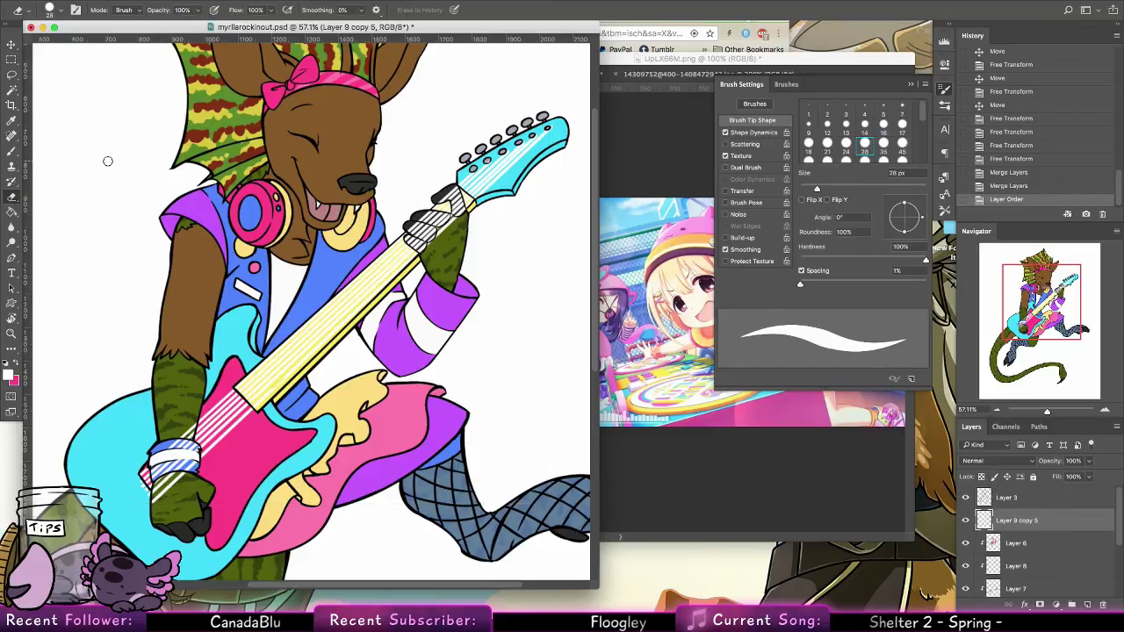
pyautogui.click(51, 12)
pyautogui.click(94, 158)
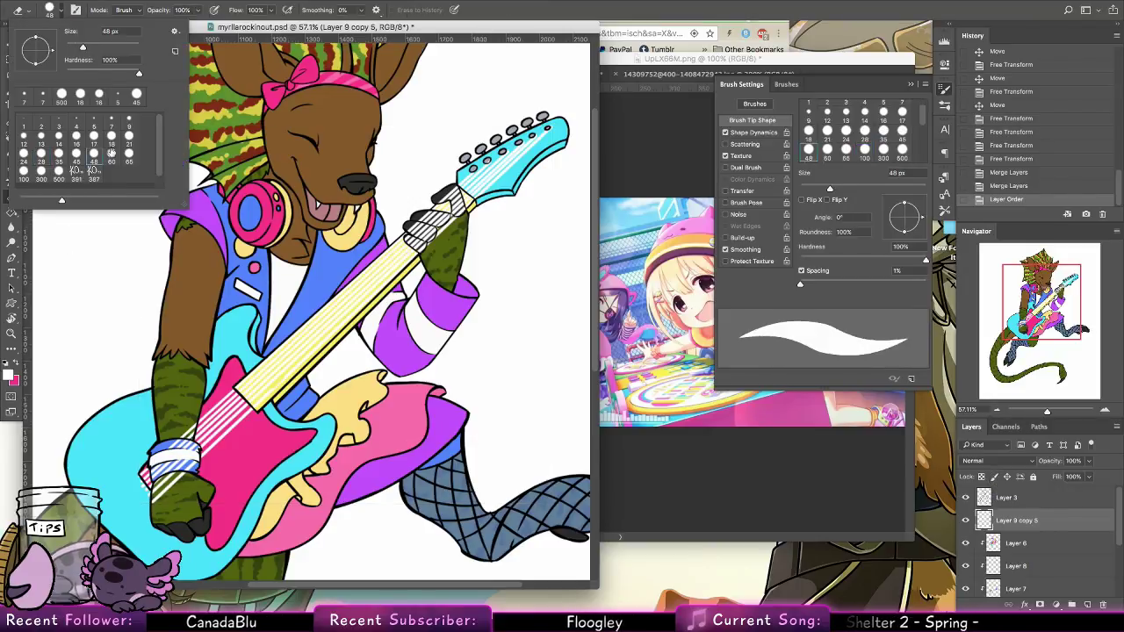
pyautogui.click(184, 430)
pyautogui.moveTo(186, 417); pyautogui.dragTo(183, 439)
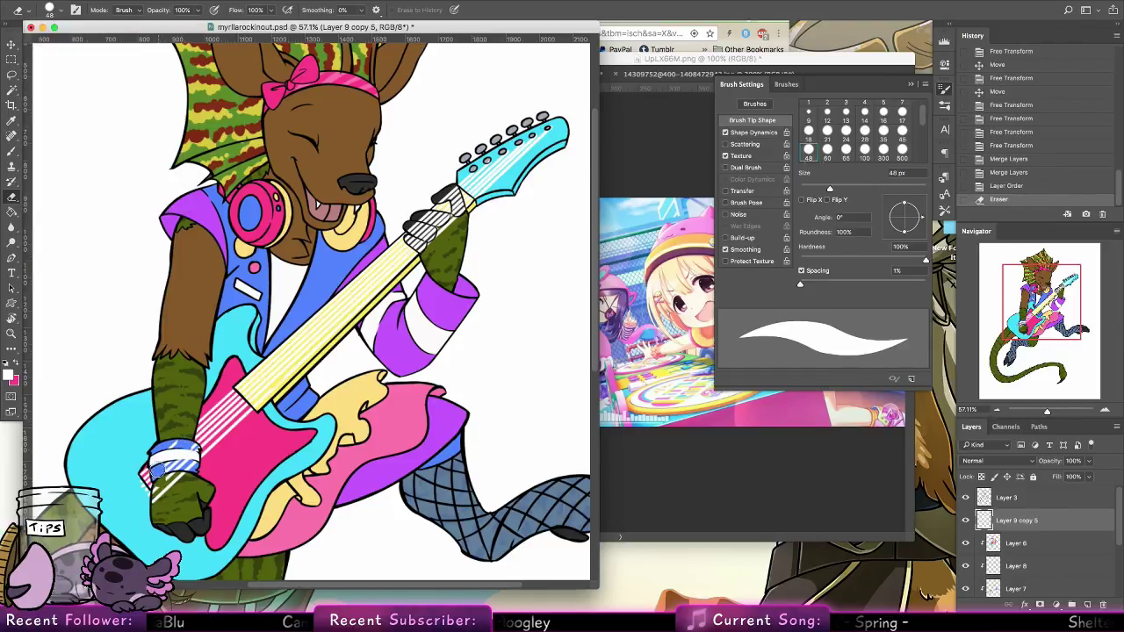
pyautogui.moveTo(158, 499)
pyautogui.mouseDown()
pyautogui.moveTo(136, 483)
pyautogui.moveTo(166, 500)
pyautogui.mouseUp()
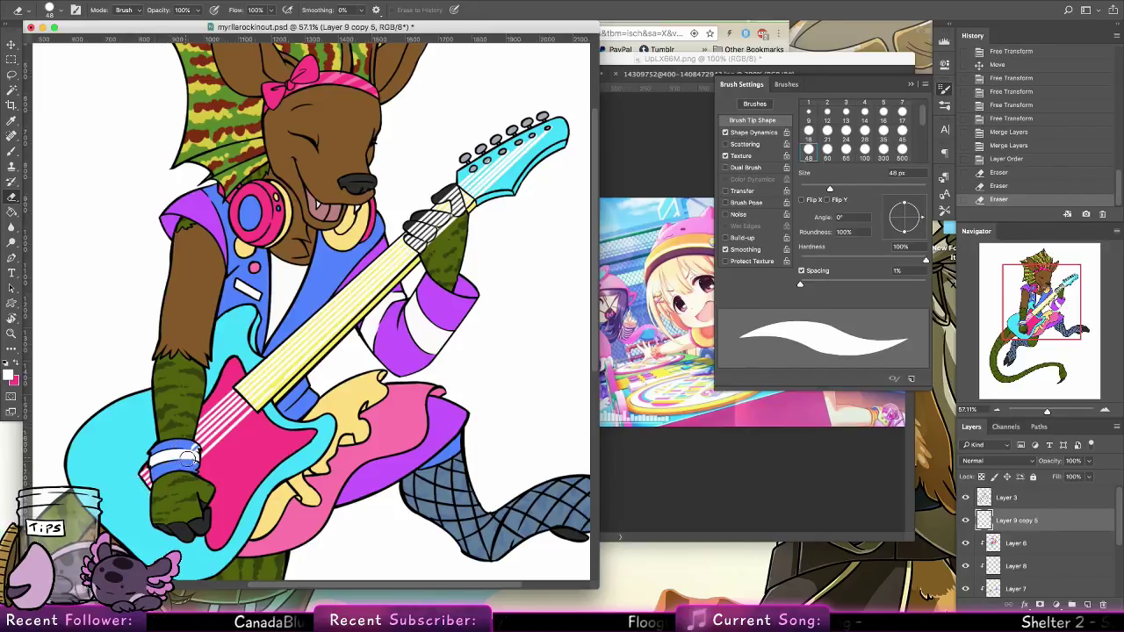
pyautogui.moveTo(187, 452); pyautogui.dragTo(180, 456)
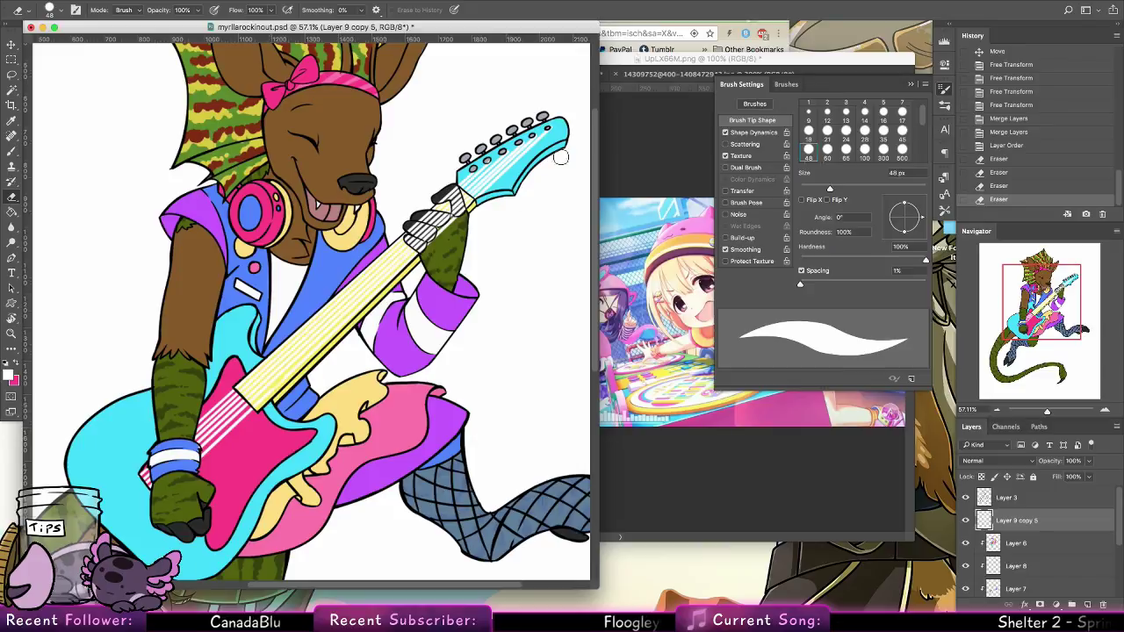
# Undo the string erasing and the layer reordering, back to the merged strings layer
pyautogui.press('super+alt+z')
pyautogui.press('super+alt+z')
pyautogui.press('super+alt+z')
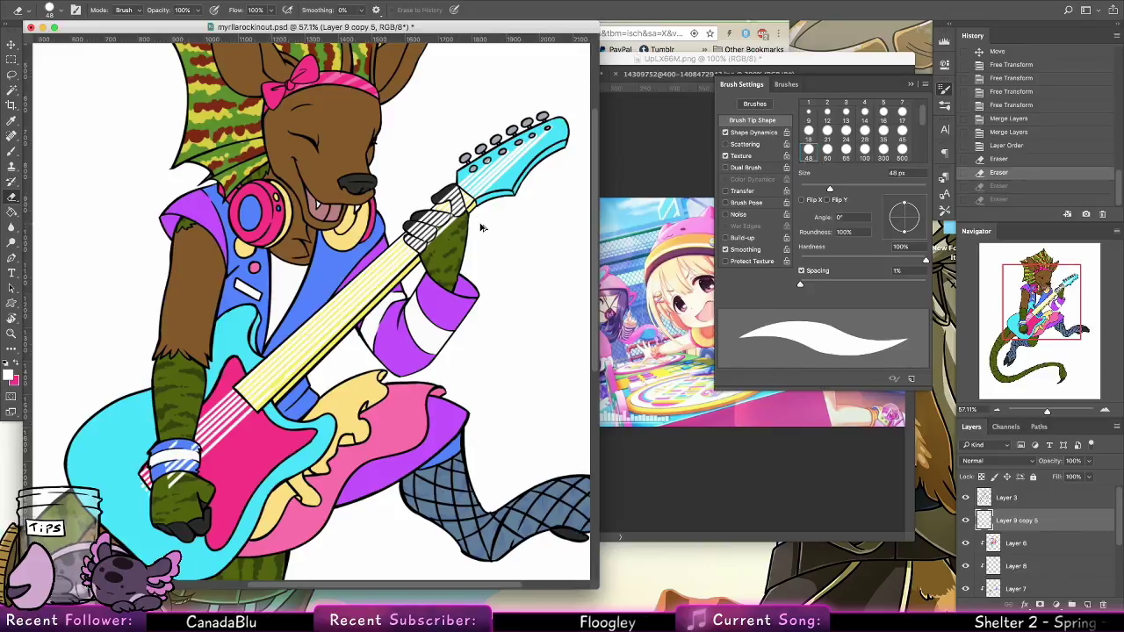
pyautogui.press('super+alt+z')
pyautogui.press('super+alt+z')
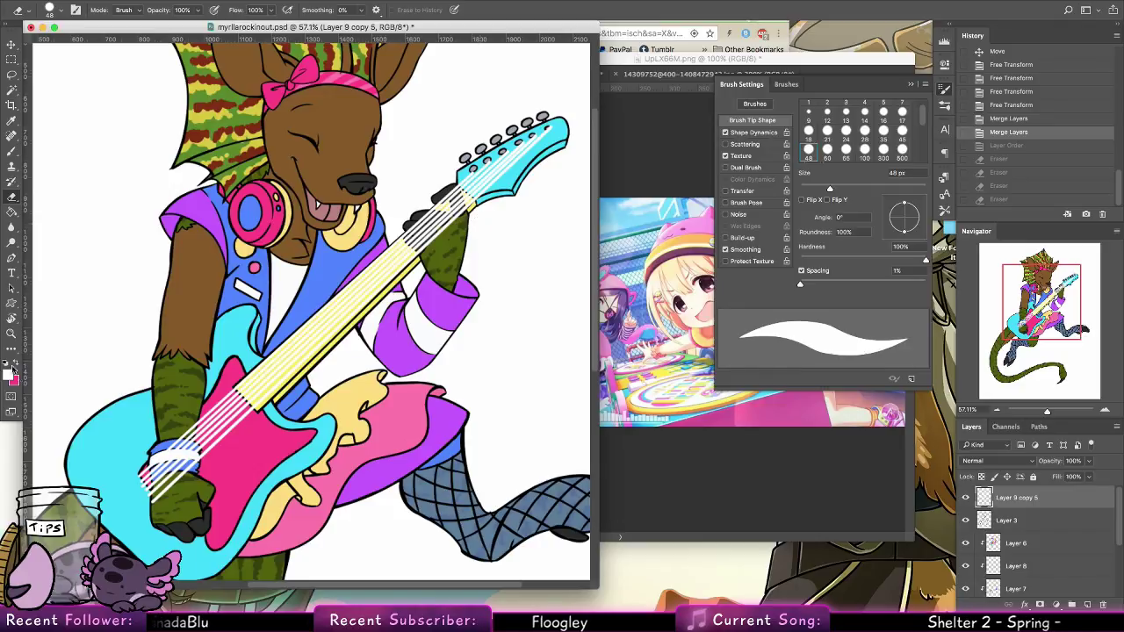
# Trim the string ends that stick out past the pickguard's far corner using a 7 px eraser
pyautogui.press('z')
pyautogui.moveTo(154, 496); pyautogui.dragTo(187, 503)
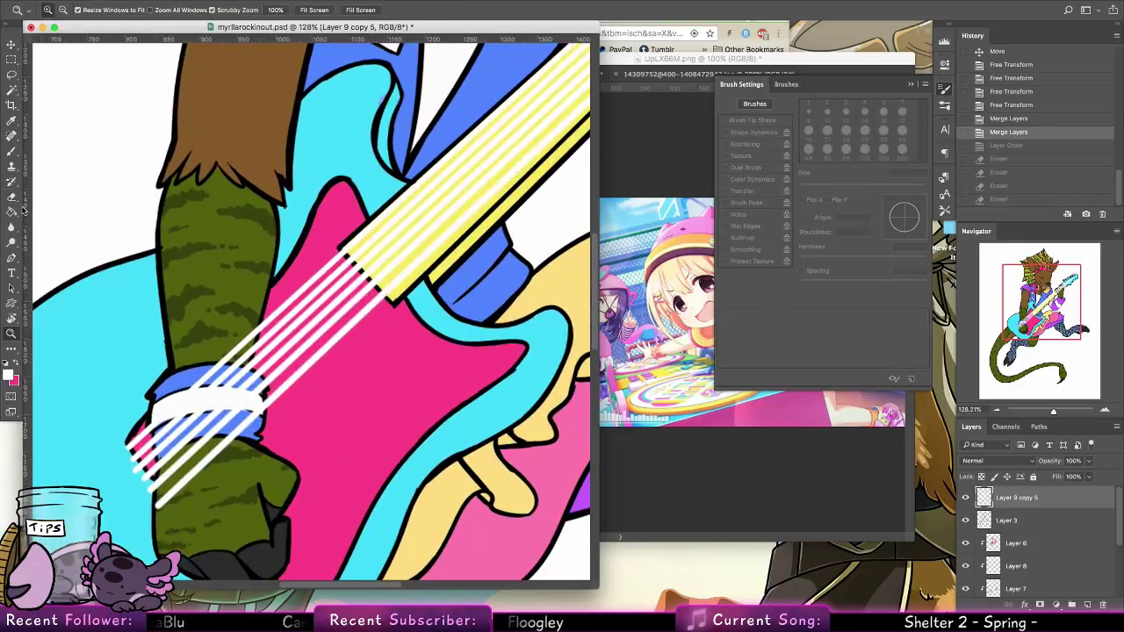
pyautogui.press('e')
pyautogui.click(56, 13)
pyautogui.click(112, 122)
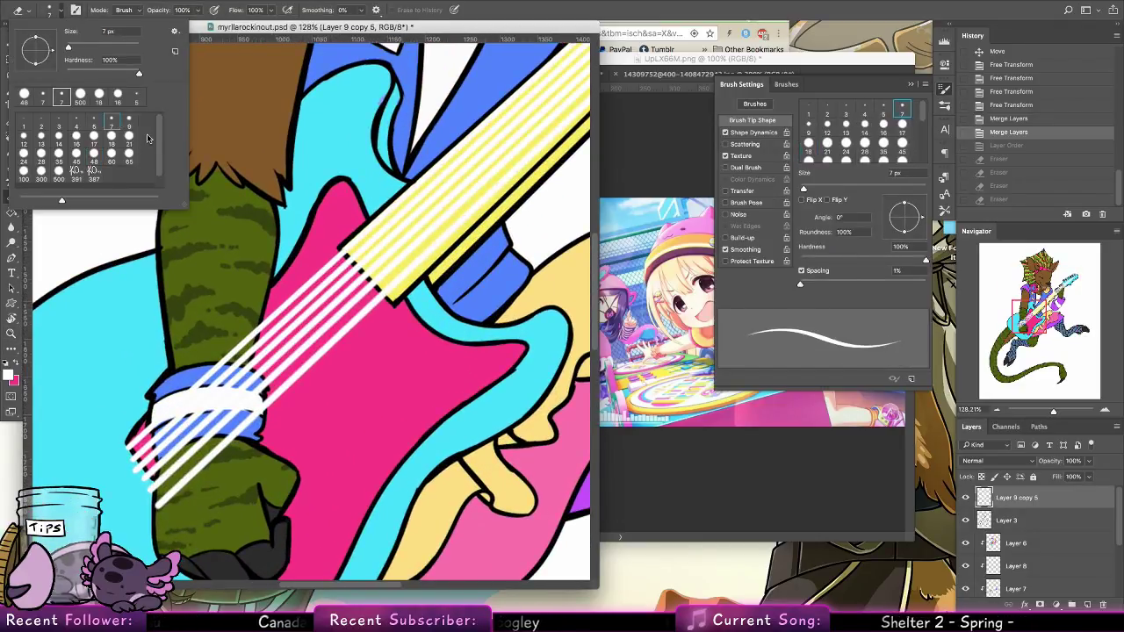
pyautogui.moveTo(128, 446); pyautogui.dragTo(153, 478)
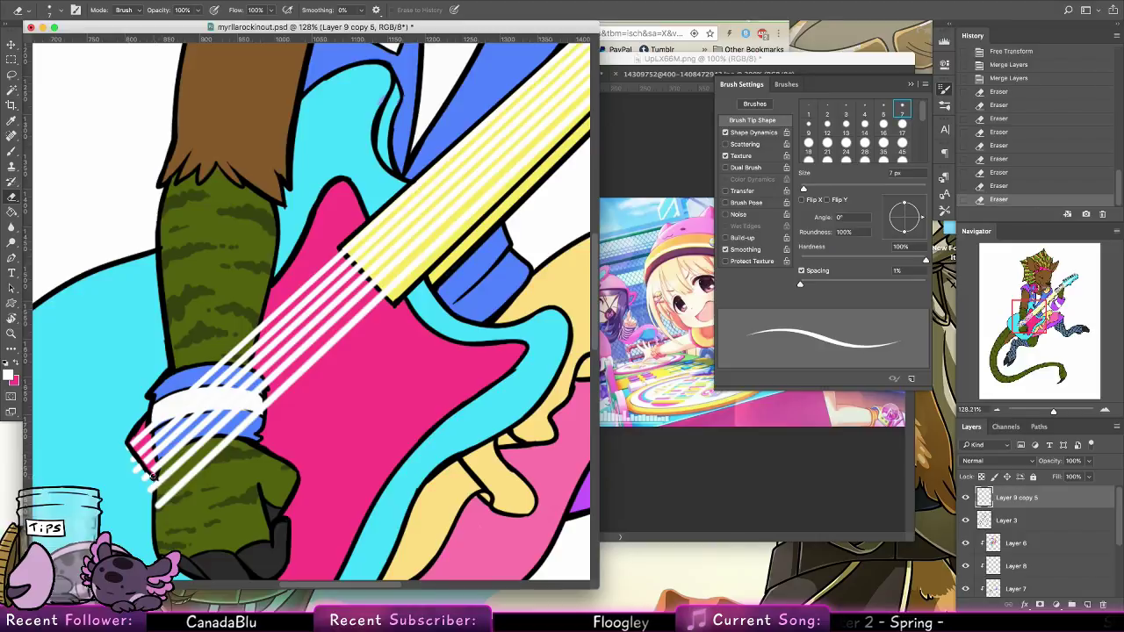
pyautogui.press('super+z')
pyautogui.press('super+shift+z')
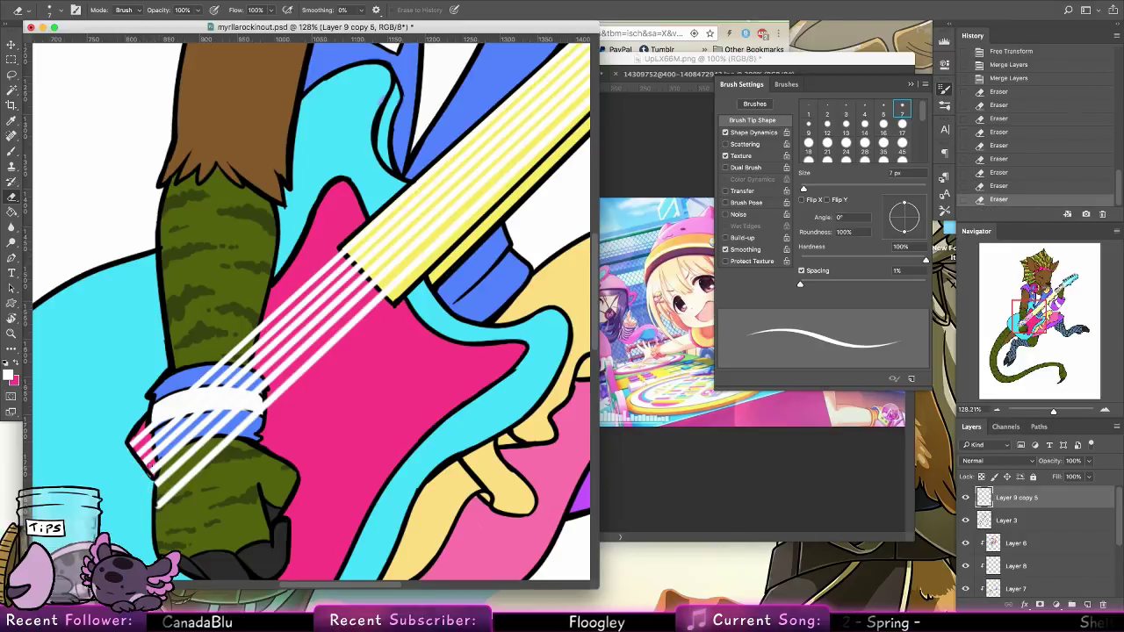
# Erase the strings along the outlines of the strumming hand, wristband and forearm with the 7 px eraser
pyautogui.moveTo(136, 455); pyautogui.dragTo(142, 459)
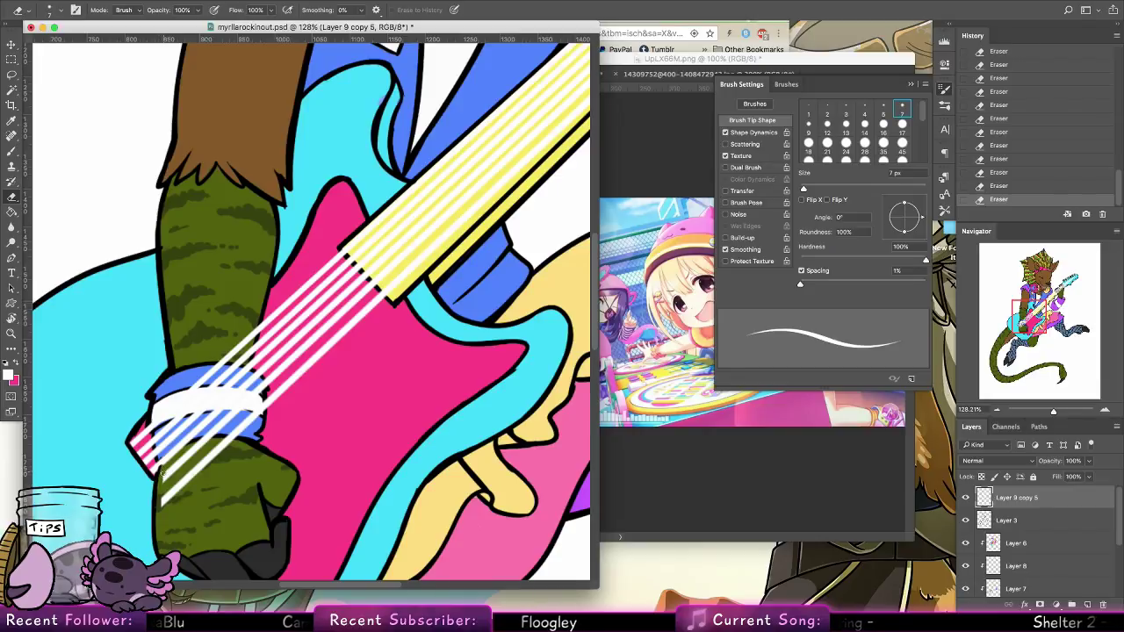
pyautogui.press('super+z')
pyautogui.moveTo(154, 445); pyautogui.dragTo(156, 450)
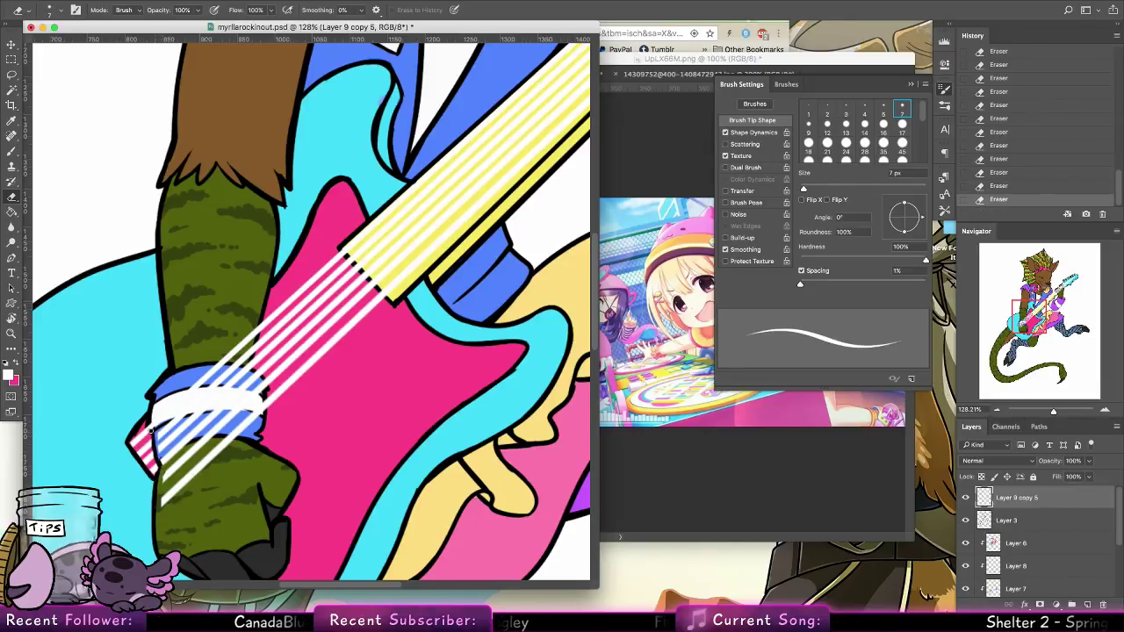
pyautogui.press('super+z')
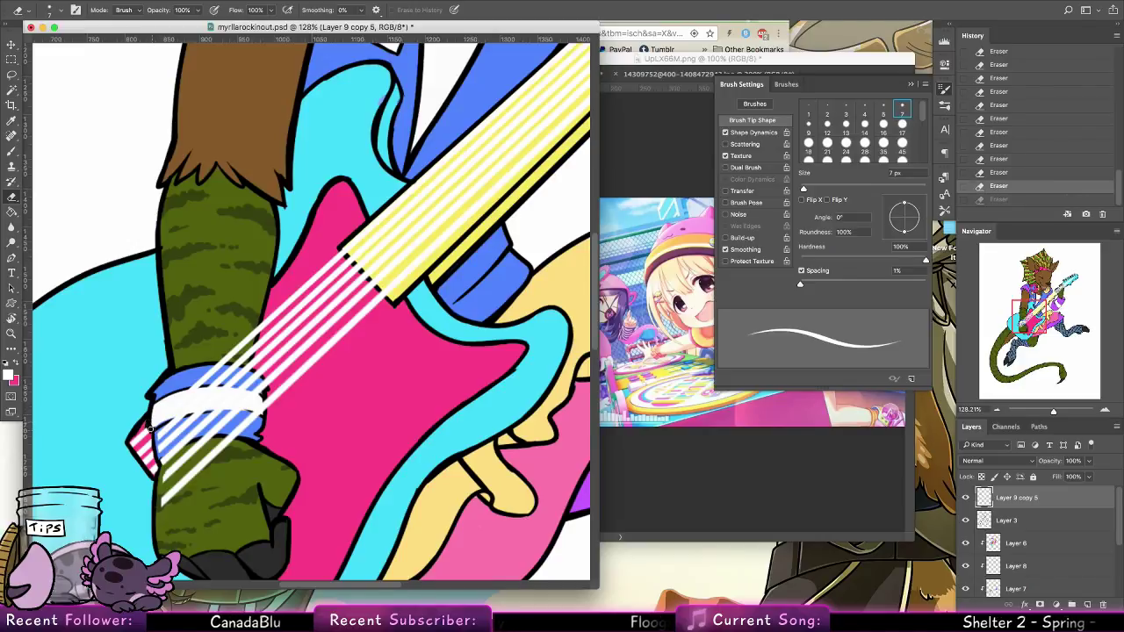
pyautogui.press('super+shift+z')
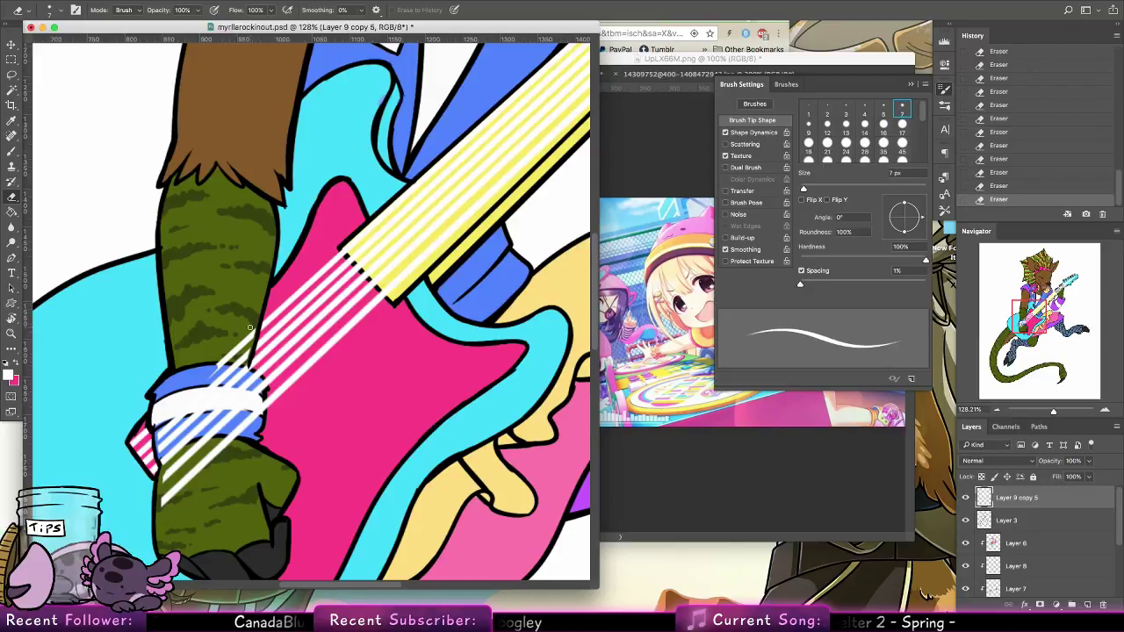
# Erase the strings crossing the forearm, wristband and strumming hand with a 17 px eraser
pyautogui.click(57, 15)
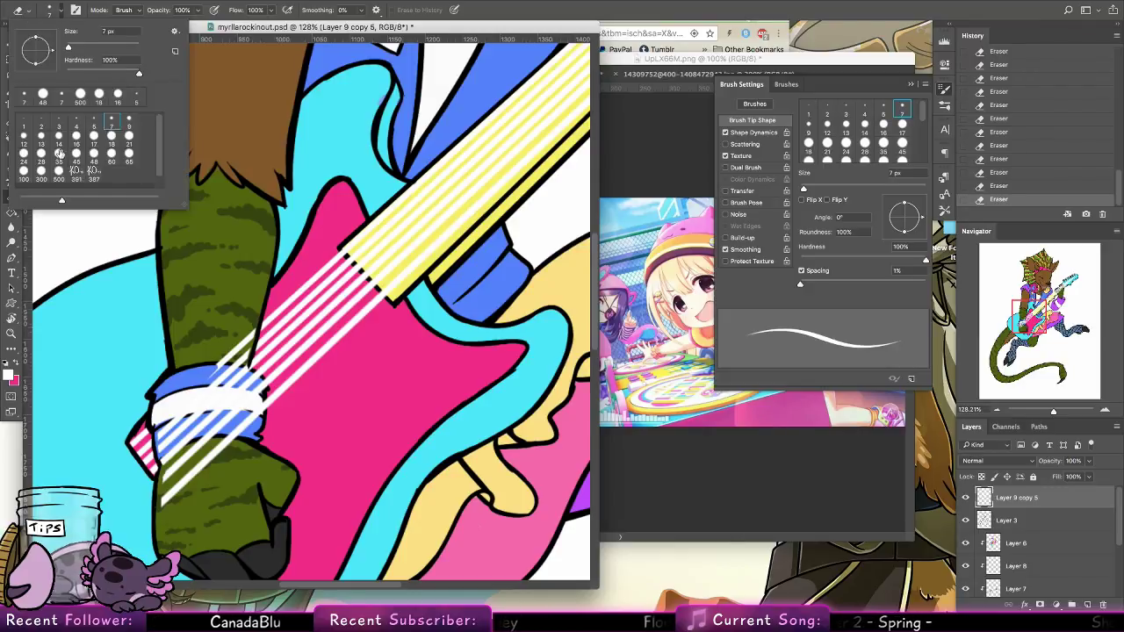
pyautogui.click(94, 138)
pyautogui.moveTo(246, 340); pyautogui.dragTo(239, 375)
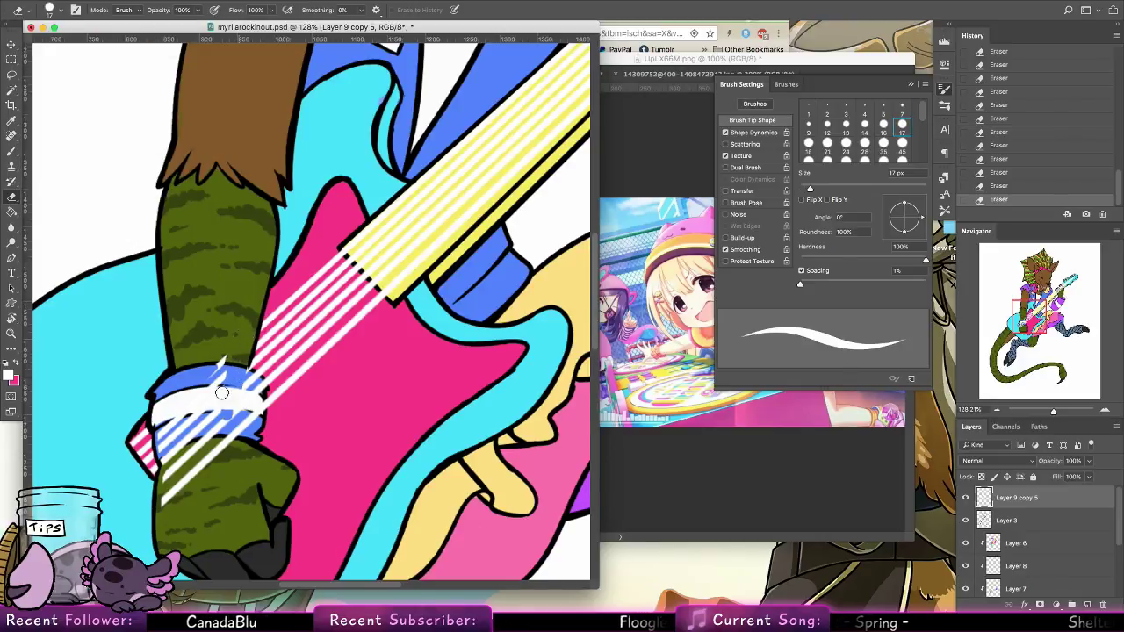
pyautogui.moveTo(199, 414)
pyautogui.mouseDown()
pyautogui.moveTo(182, 475)
pyautogui.moveTo(169, 429)
pyautogui.mouseUp()
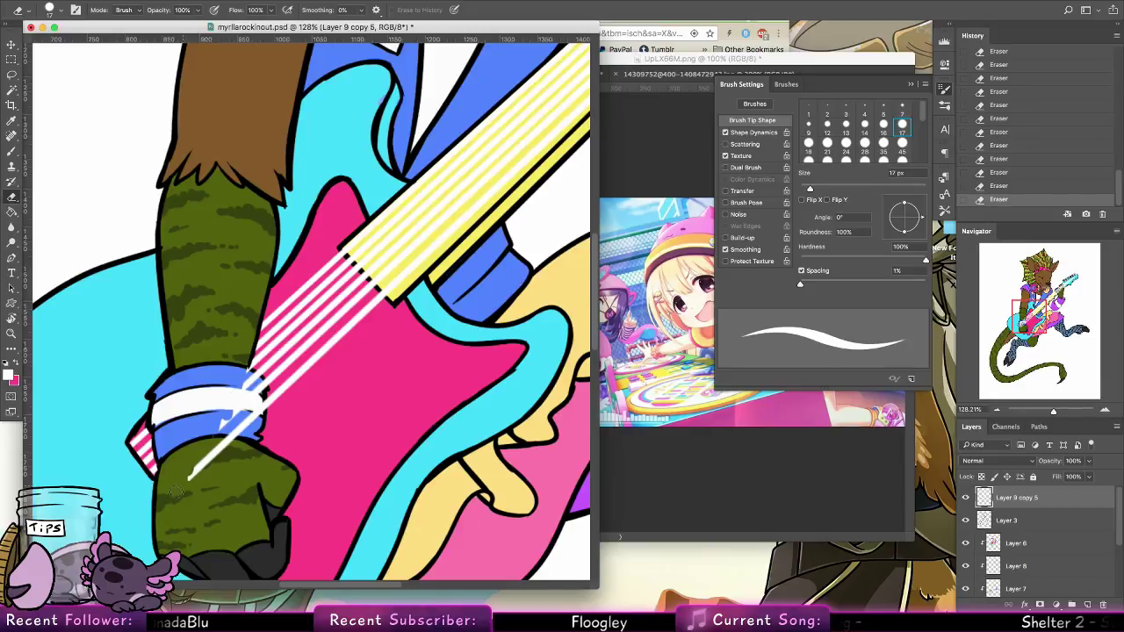
pyautogui.moveTo(180, 486); pyautogui.dragTo(246, 423)
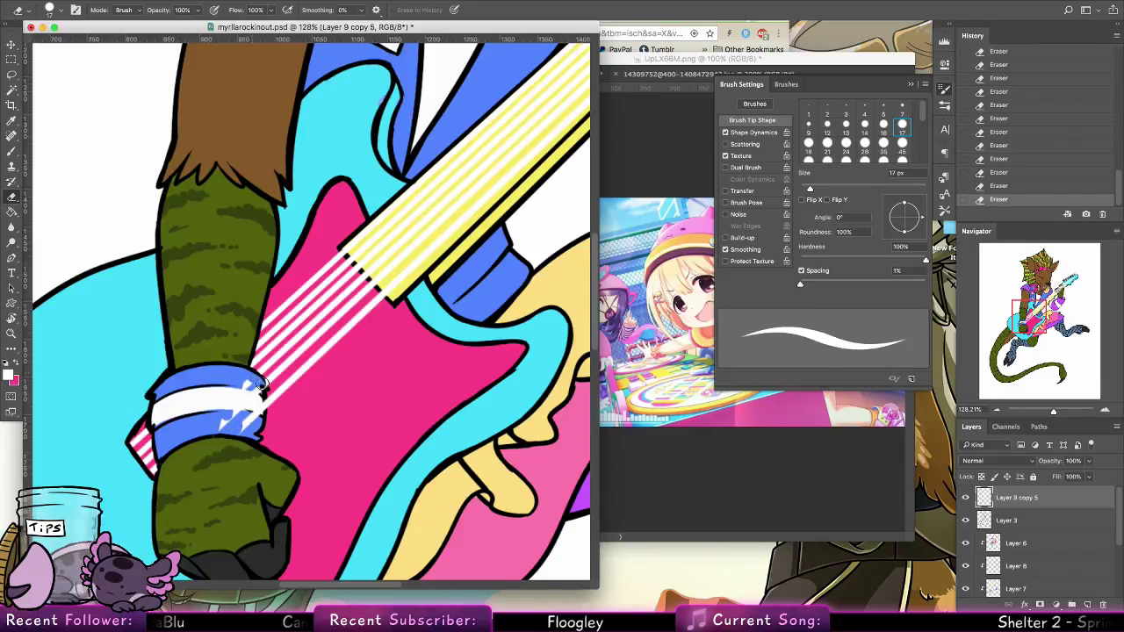
pyautogui.hotkey('ctrl', 'z')
pyautogui.hotkey('ctrl', 'z')
pyautogui.hotkey('ctrl', 'z')
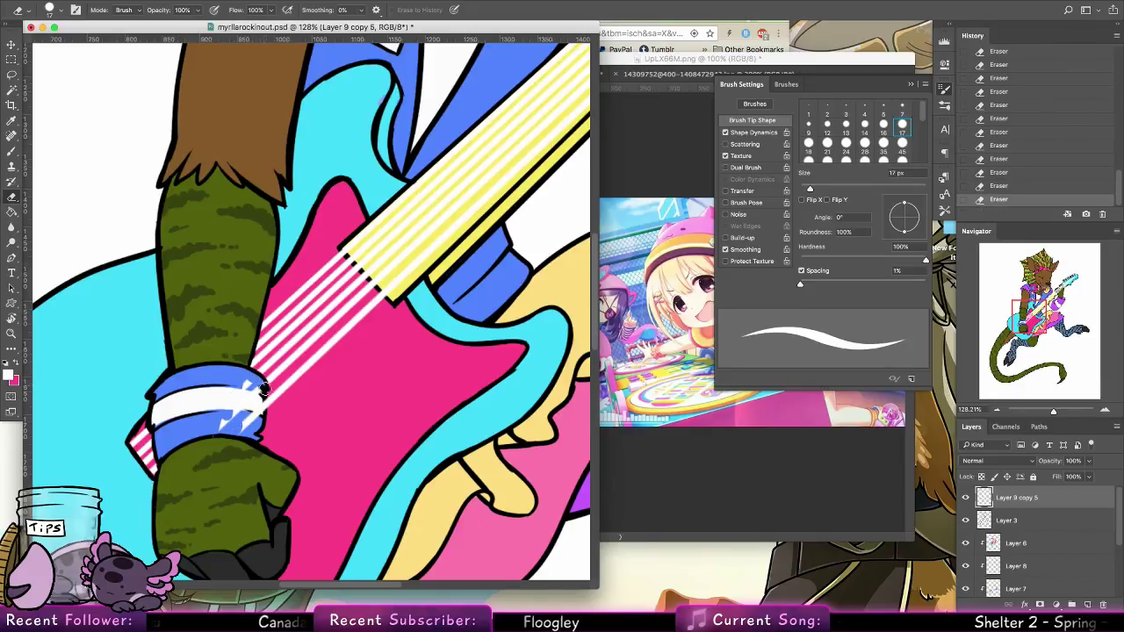
pyautogui.hotkey('ctrl', 'shift', 'z')
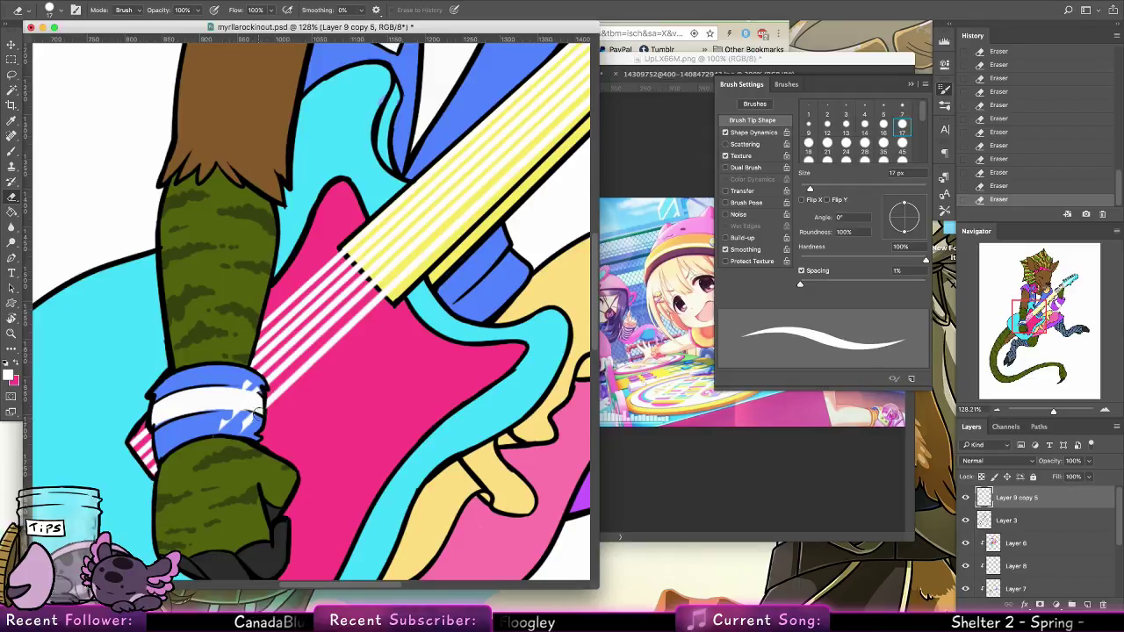
pyautogui.moveTo(257, 415); pyautogui.dragTo(220, 428)
# Erase the strings covering the black fingers and thumb of the fretting hand with the 17 px eraser
pyautogui.moveTo(359, 388); pyautogui.dragTo(149, 531)
pyautogui.moveTo(562, 268)
pyautogui.mouseDown()
pyautogui.moveTo(295, 465)
pyautogui.moveTo(333, 568)
pyautogui.mouseUp()
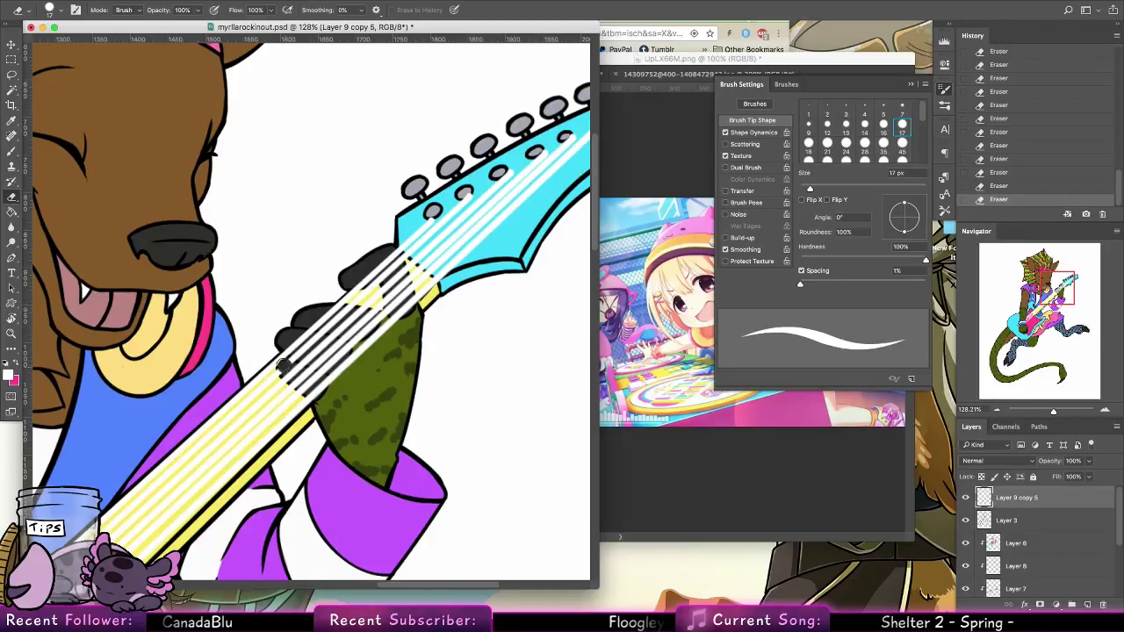
pyautogui.moveTo(284, 367)
pyautogui.mouseDown()
pyautogui.moveTo(328, 404)
pyautogui.moveTo(301, 366)
pyautogui.moveTo(288, 369)
pyautogui.moveTo(331, 394)
pyautogui.moveTo(281, 346)
pyautogui.moveTo(331, 383)
pyautogui.mouseUp()
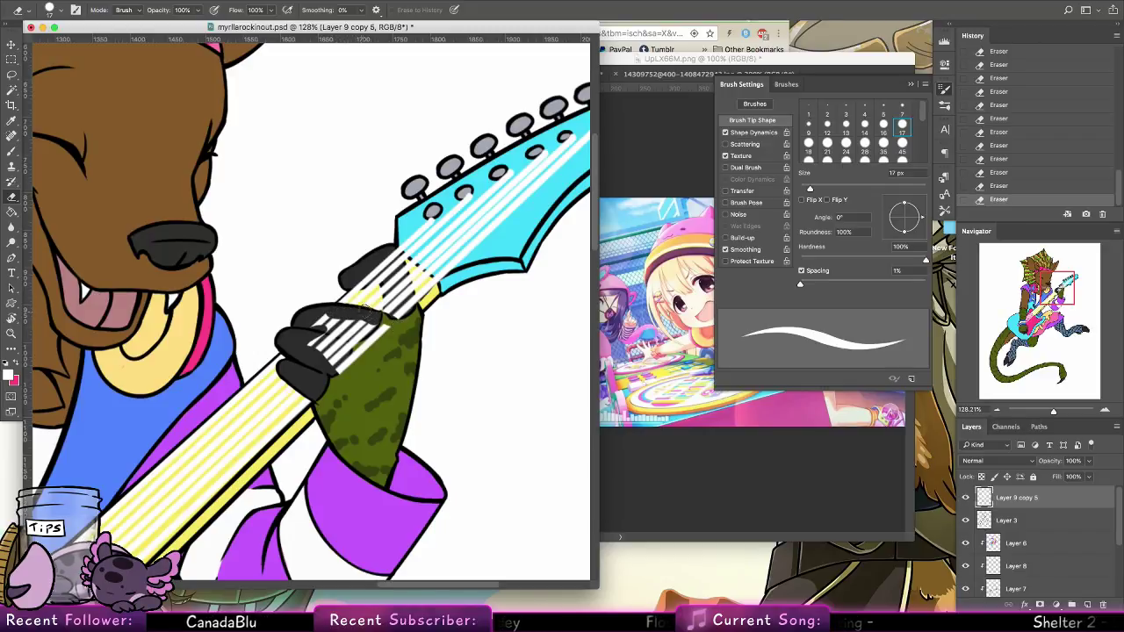
pyautogui.moveTo(336, 371)
pyautogui.mouseDown()
pyautogui.moveTo(344, 344)
pyautogui.moveTo(324, 331)
pyautogui.mouseUp()
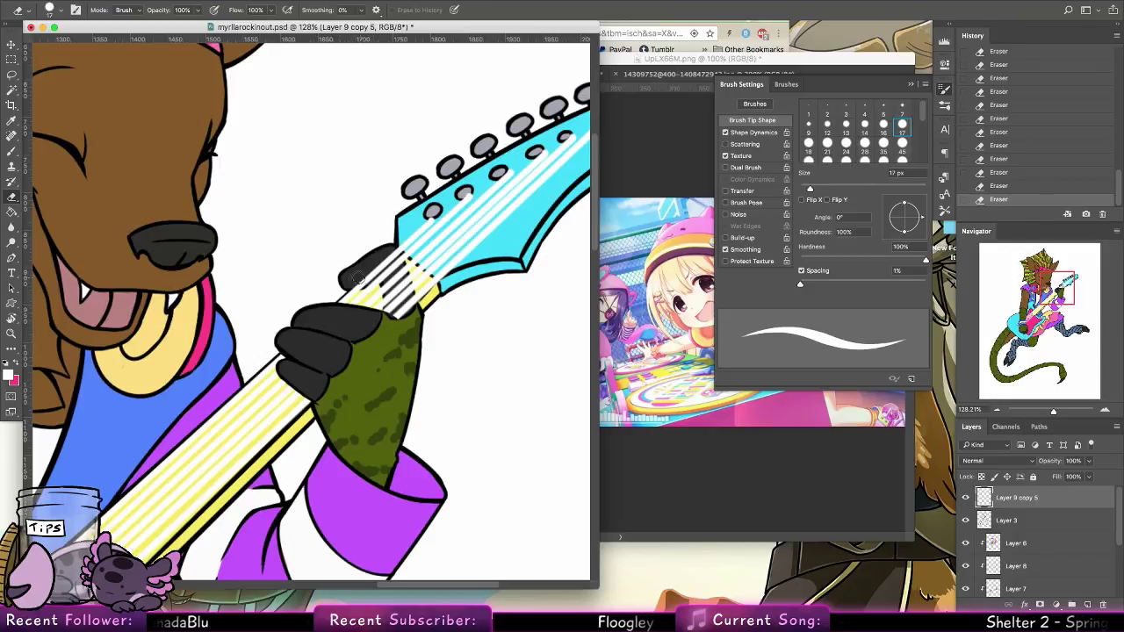
pyautogui.moveTo(380, 264); pyautogui.dragTo(388, 290)
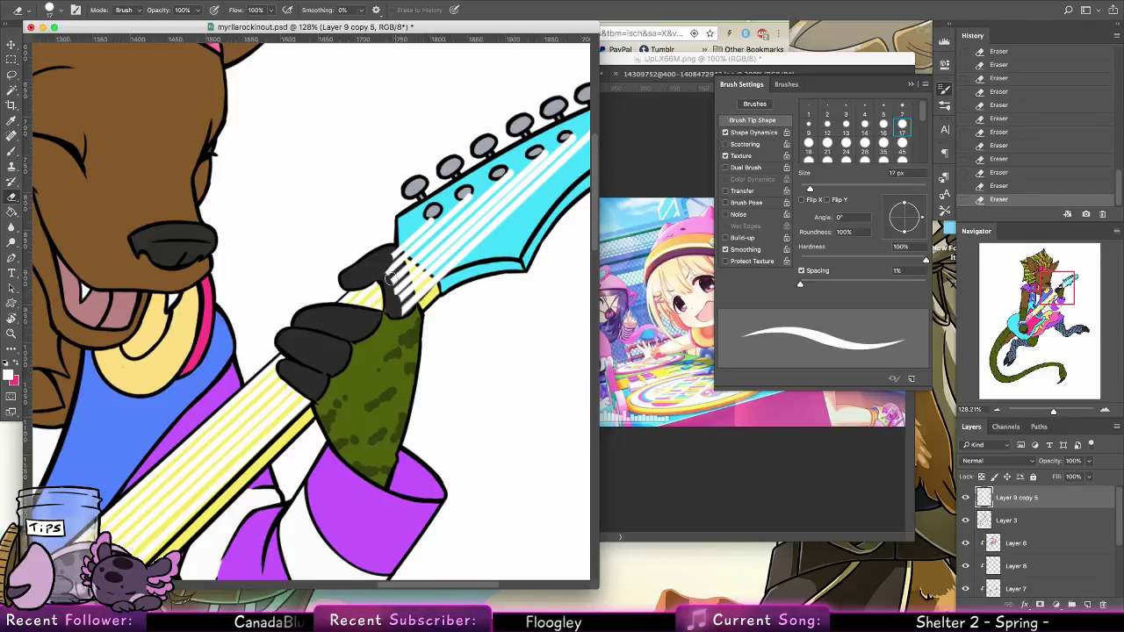
pyautogui.moveTo(396, 250); pyautogui.dragTo(408, 298)
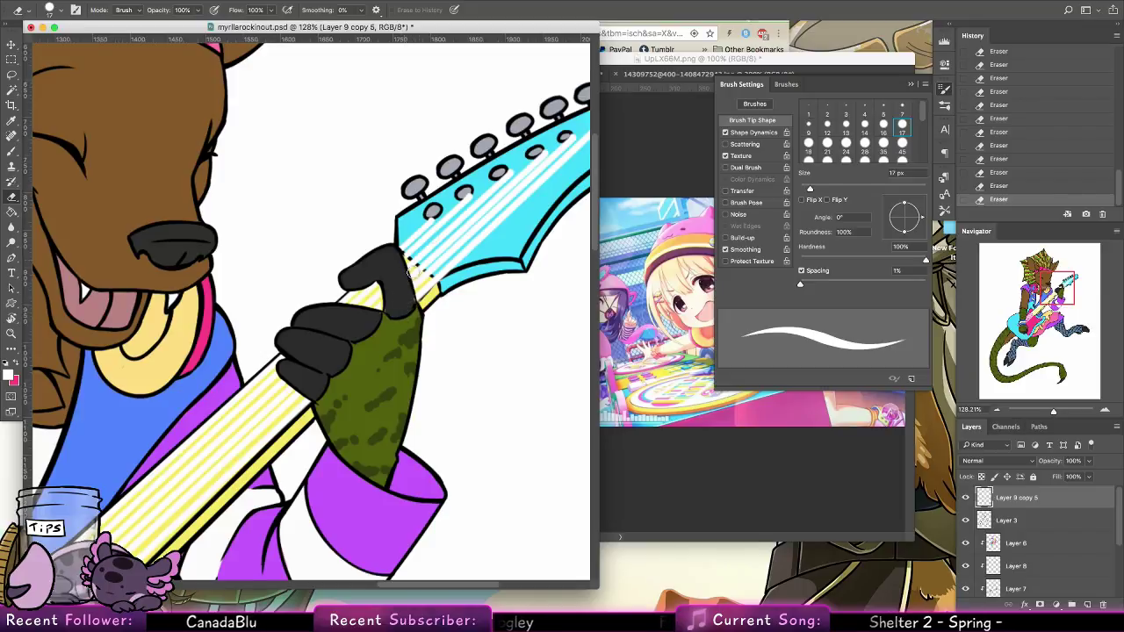
# Trim the string ends near the peg holes on the guitar's headstock with a 7 px eraser
pyautogui.scroll(5, 409, 281)
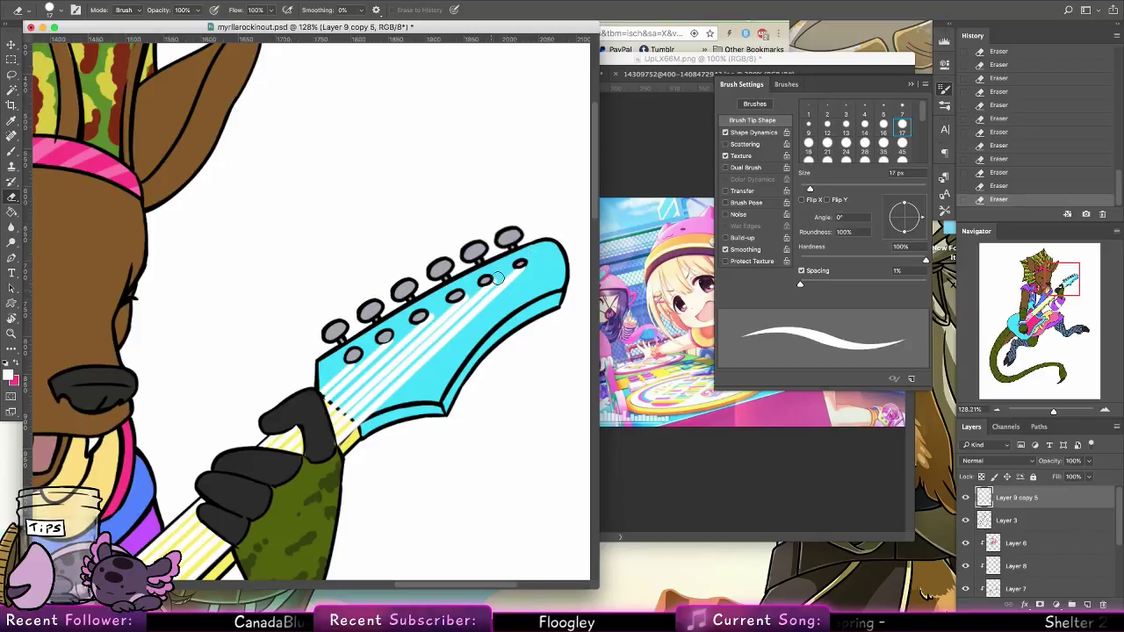
pyautogui.click(59, 14)
pyautogui.click(104, 121)
pyautogui.click(489, 289)
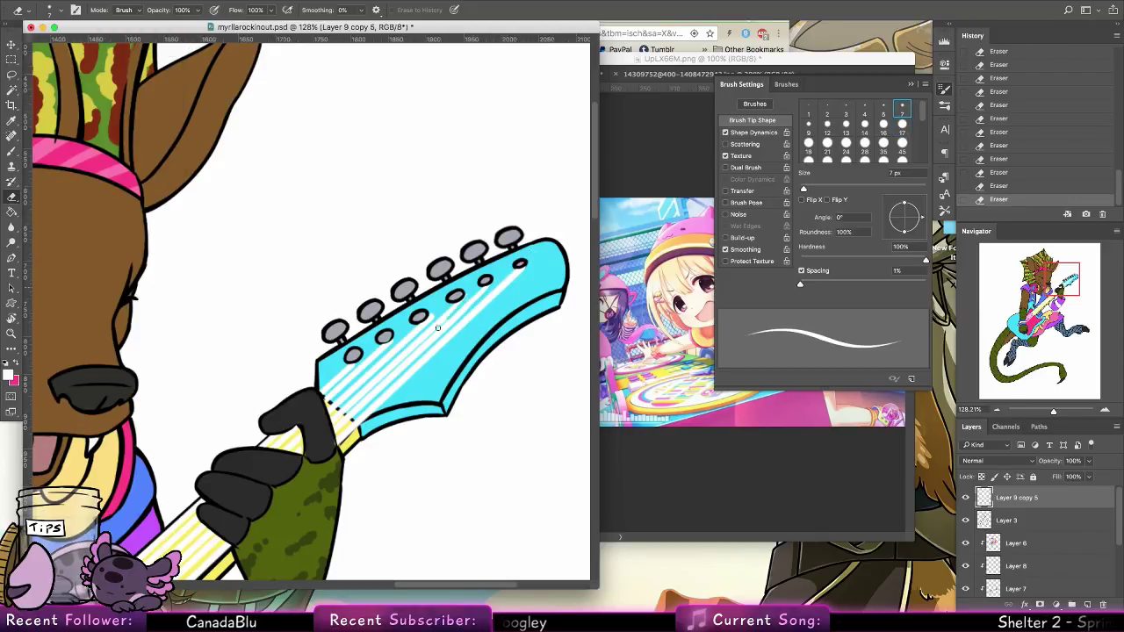
pyautogui.press('super+z')
pyautogui.press('super+z')
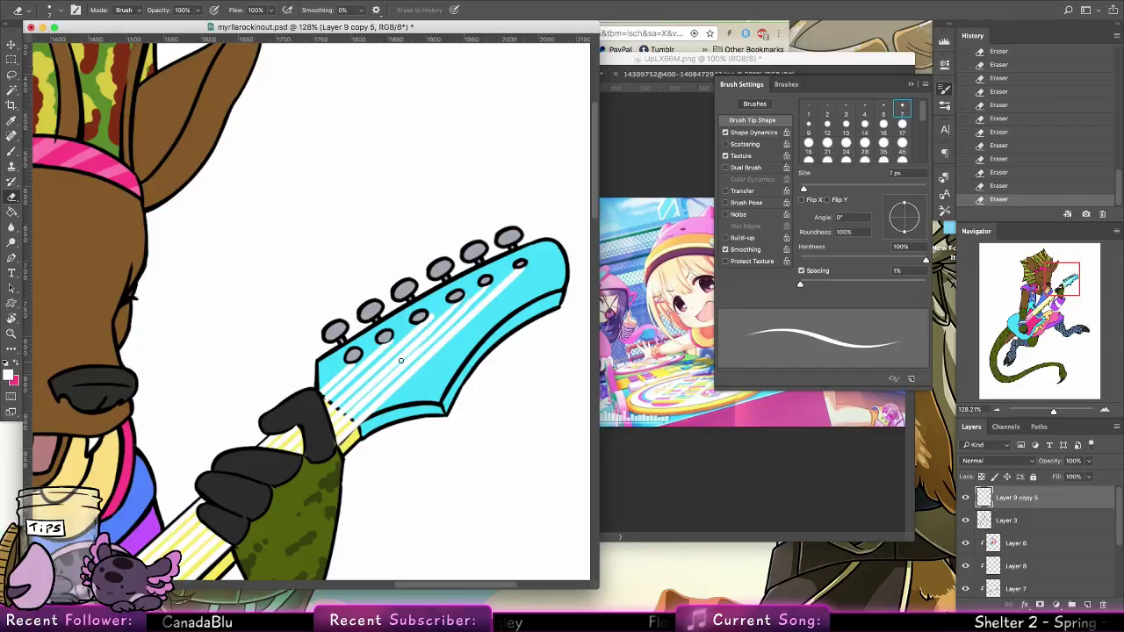
pyautogui.press('super+z')
pyautogui.press('super+z')
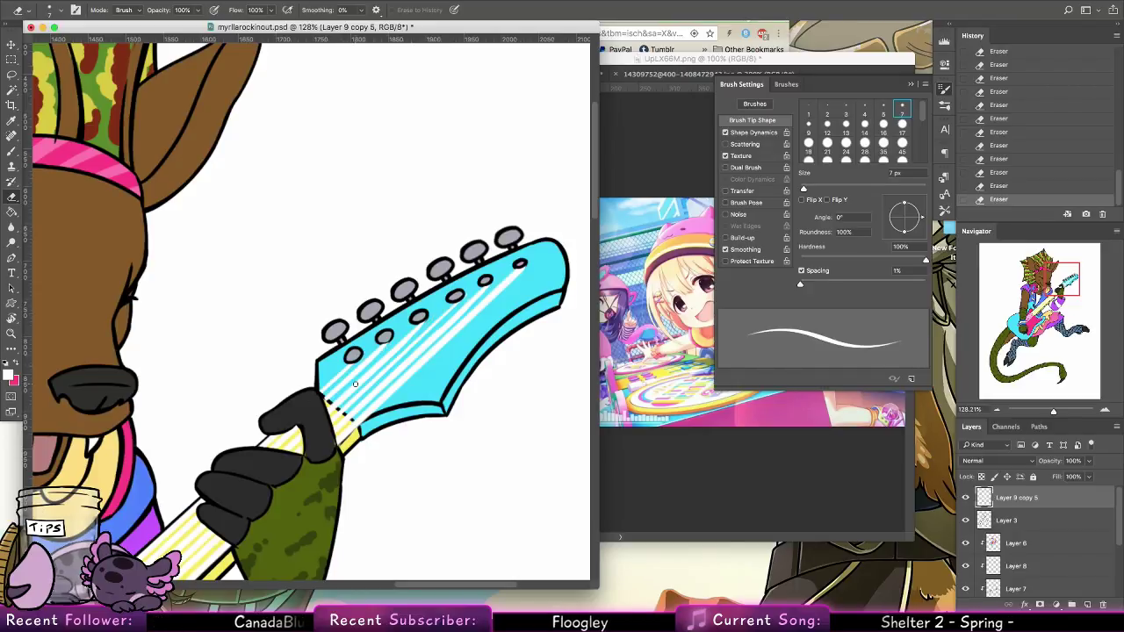
# Check the whole figure, save the document and collapse the brush settings
pyautogui.press('z')
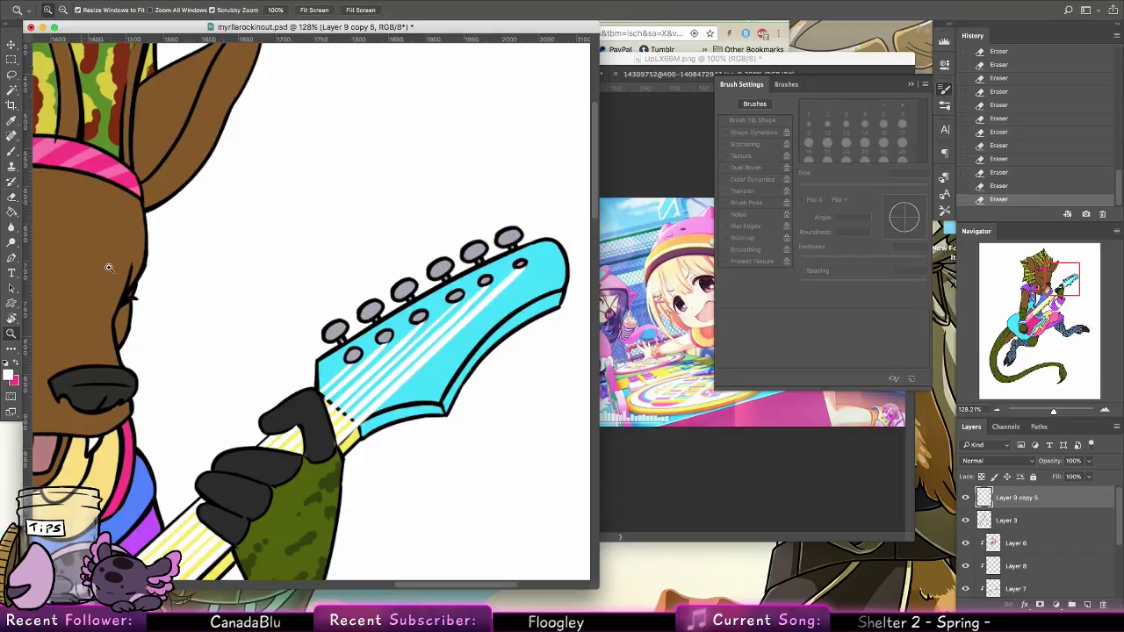
pyautogui.moveTo(539, 354); pyautogui.dragTo(458, 324)
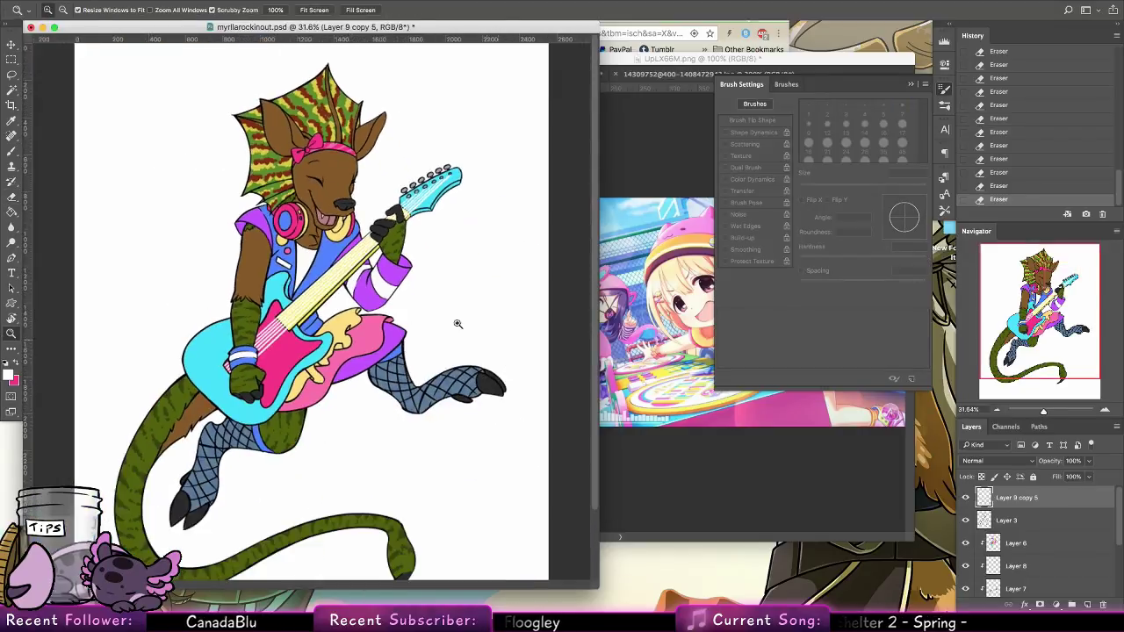
pyautogui.moveTo(286, 327); pyautogui.dragTo(307, 325)
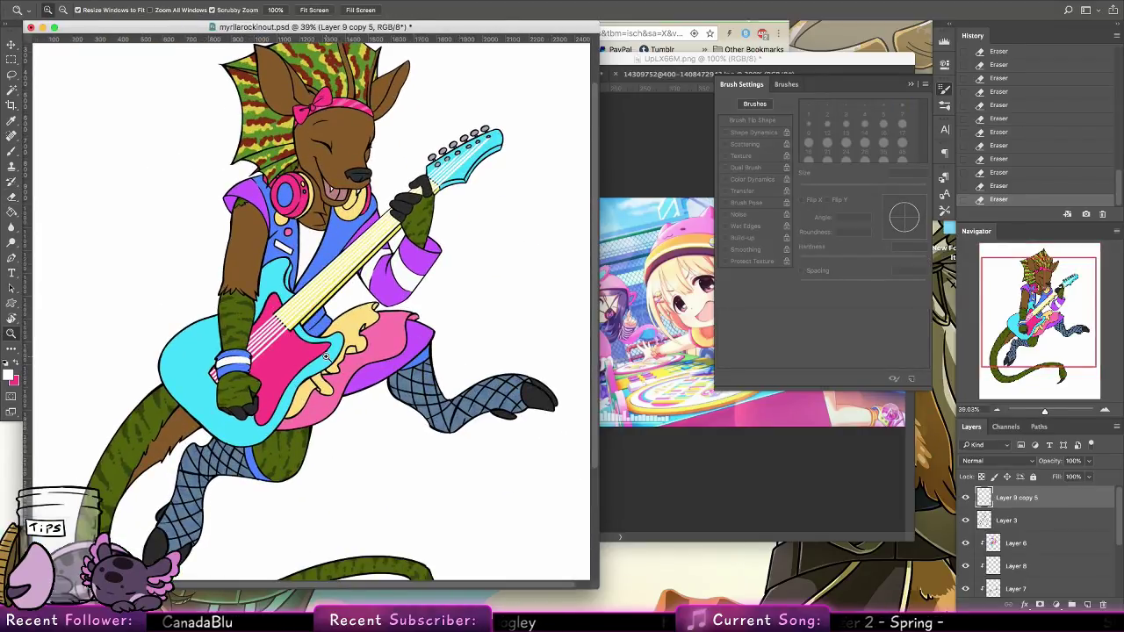
pyautogui.moveTo(484, 325); pyautogui.dragTo(504, 409)
pyautogui.hotkey('ctrl', '0')
pyautogui.hotkey('ctrl', 's')
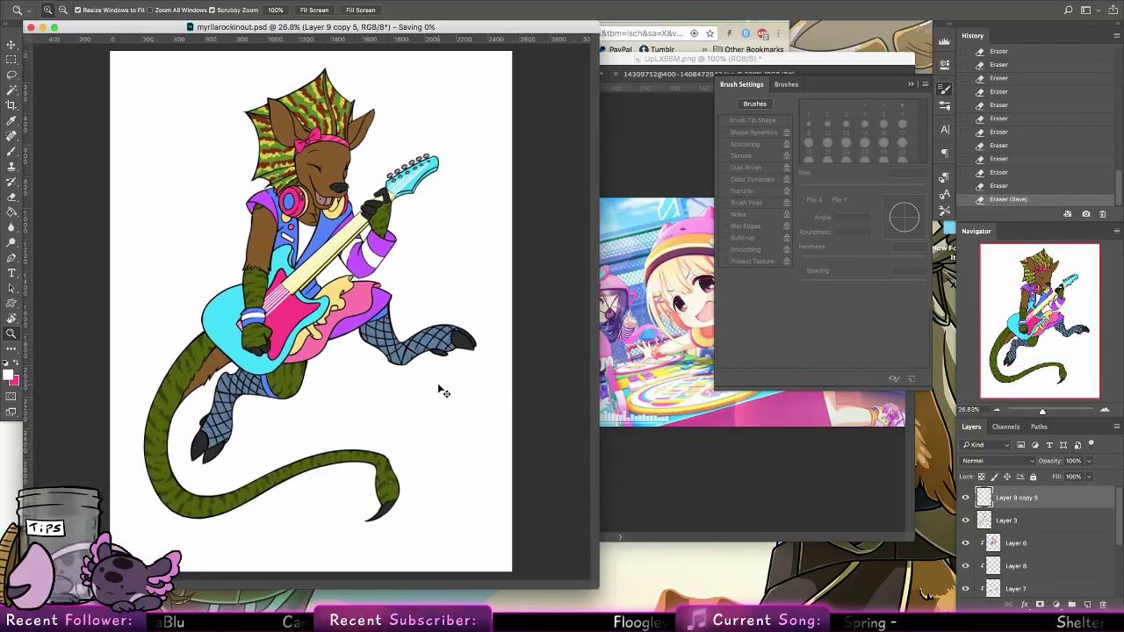
pyautogui.click(945, 89)
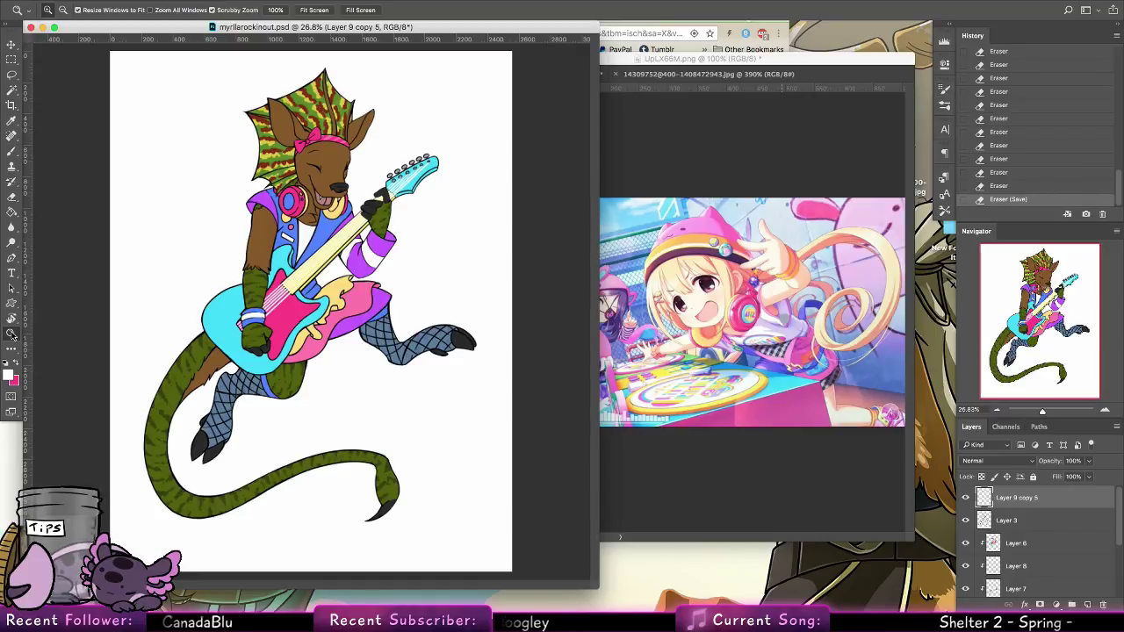
# Set up a black 5 px brush on Layer 3 and try touching up the fretting hand's lowest finger outline at the neck's edge
pyautogui.moveTo(367, 189); pyautogui.dragTo(446, 242)
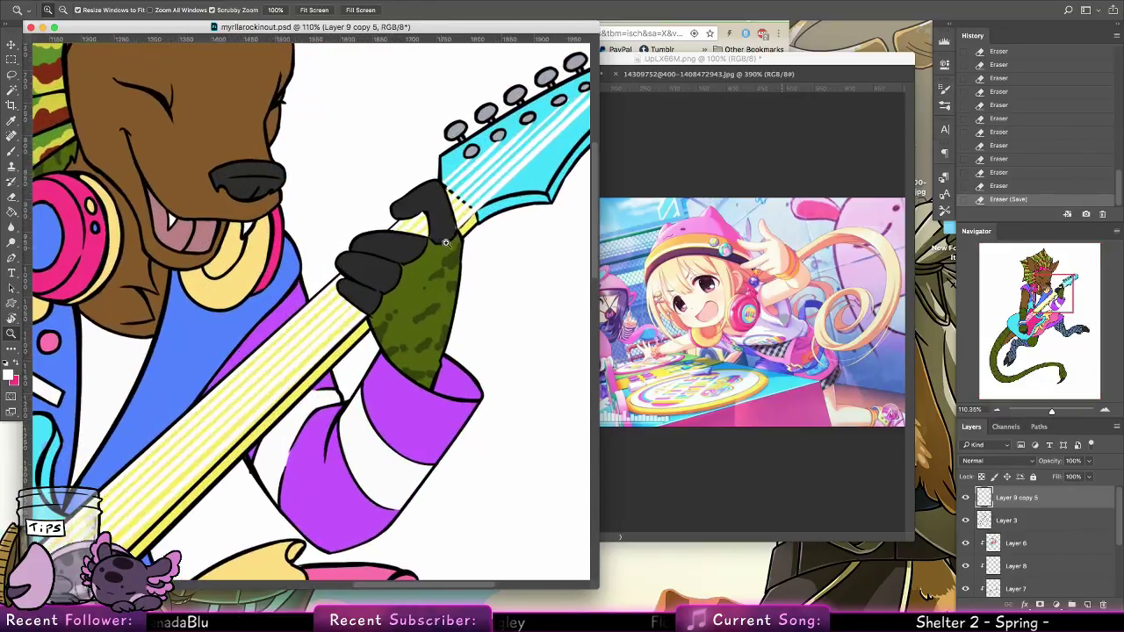
pyautogui.press('b')
pyautogui.press('d')
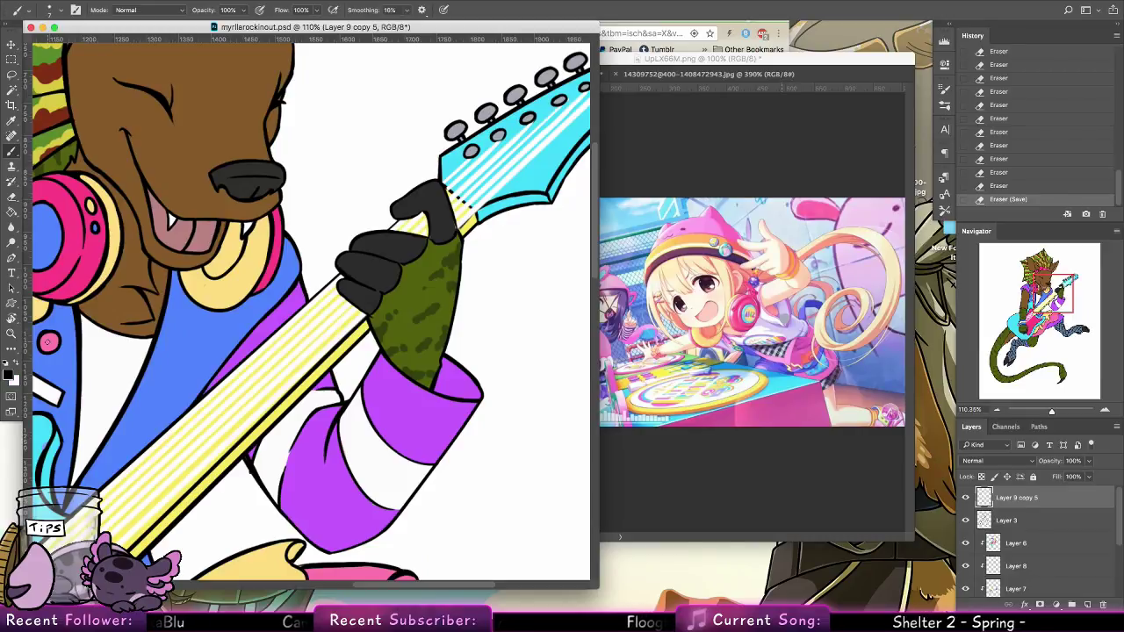
pyautogui.click(53, 10)
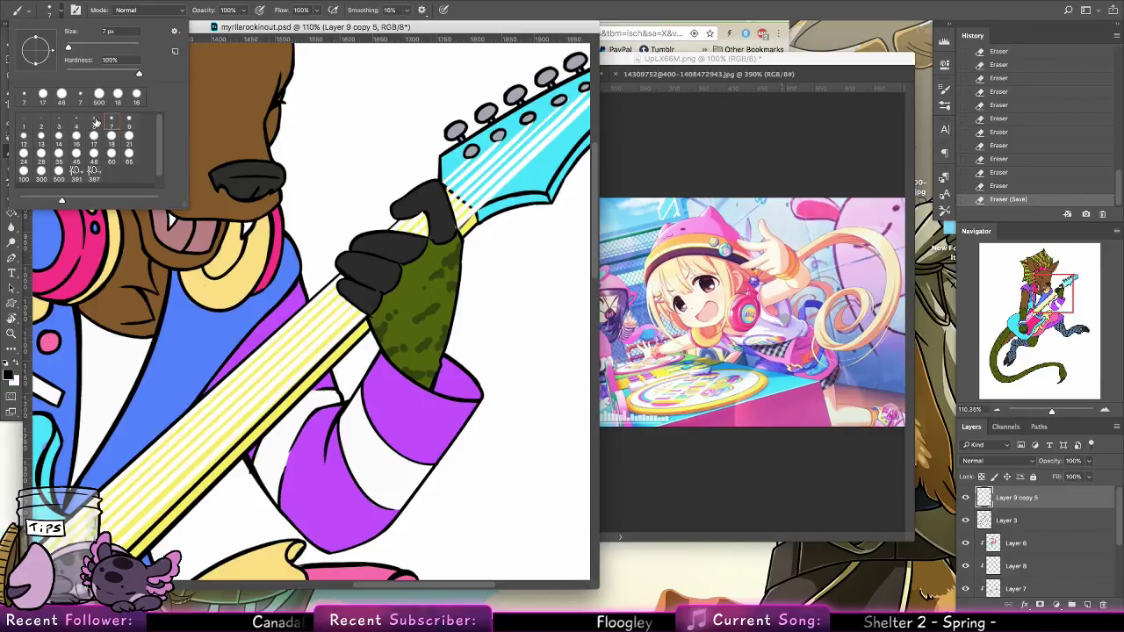
pyautogui.click(1031, 521)
pyautogui.click(336, 288)
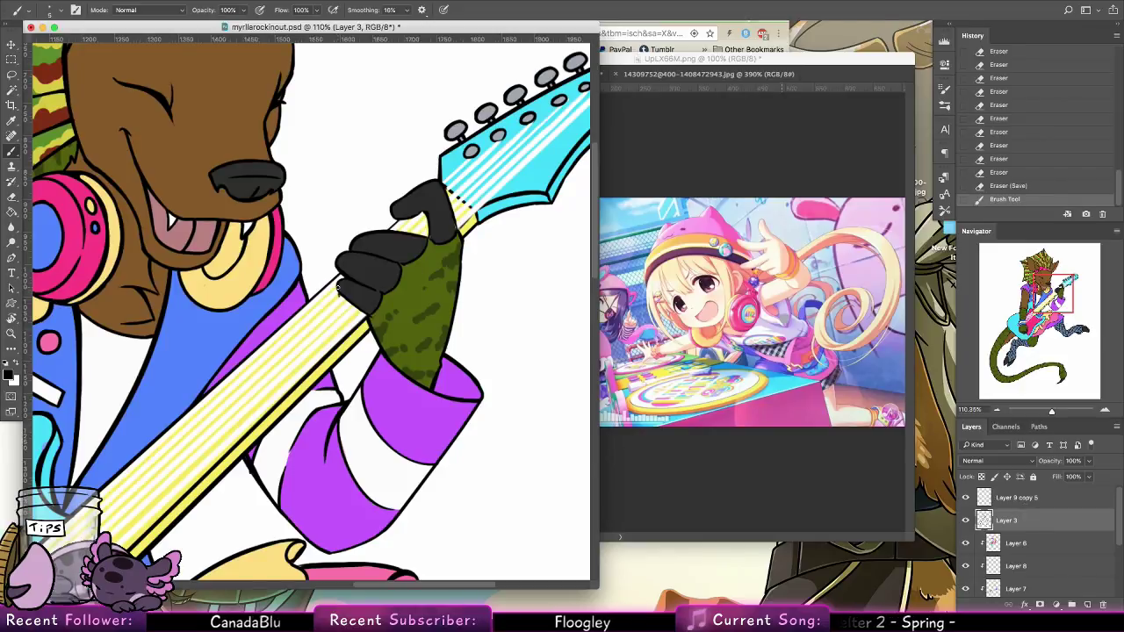
pyautogui.click(338, 289)
pyautogui.click(339, 292)
pyautogui.press('super+alt+z')
pyautogui.press('super+alt+z')
# Hide the strings layer, Layer 9 copy 5, and make Layer 3 active for painting
pyautogui.click(1006, 501)
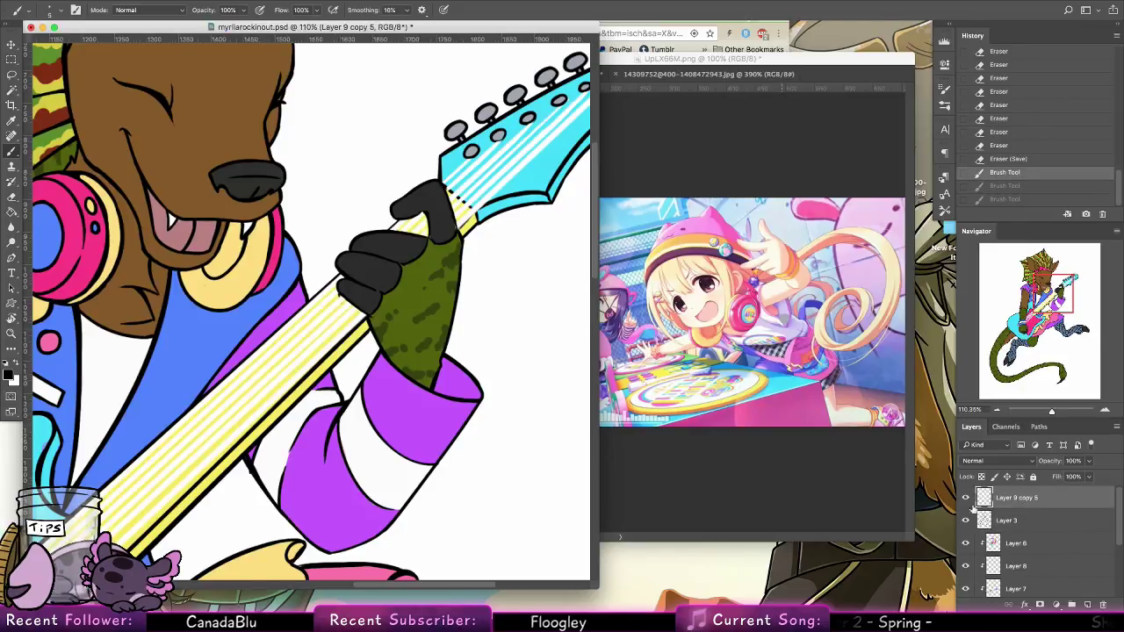
pyautogui.click(966, 498)
pyautogui.click(357, 285)
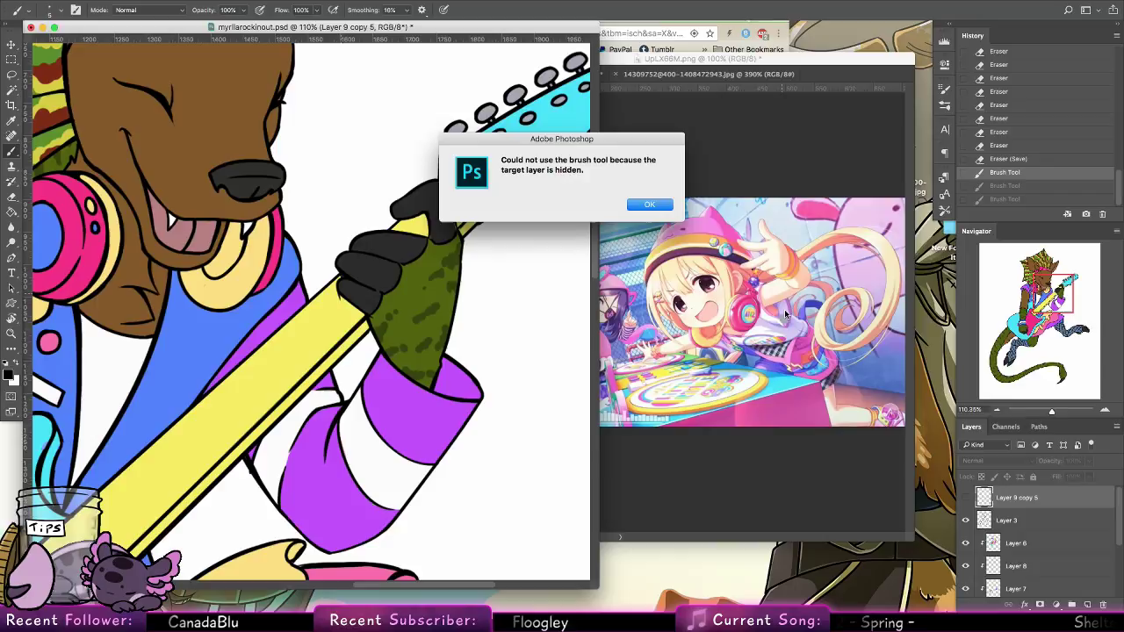
pyautogui.click(666, 209)
pyautogui.click(1006, 521)
# Try drawing black outline strokes on the neck beside the fretting hand's lowest finger, and undo them
pyautogui.click(340, 301)
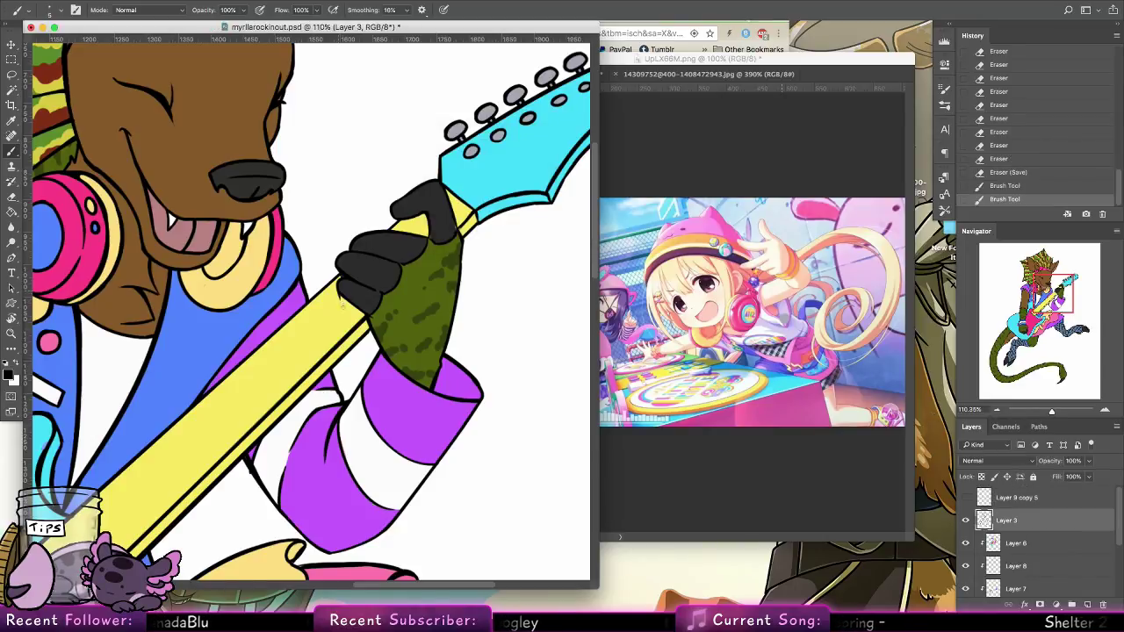
pyautogui.click(341, 301)
pyautogui.click(341, 302)
pyautogui.hotkey('ctrl', 'alt', 'z')
pyautogui.hotkey('ctrl', 'alt', 'z')
pyautogui.hotkey('ctrl', 'alt', 'z')
pyautogui.hotkey('ctrl', 'alt', 'z')
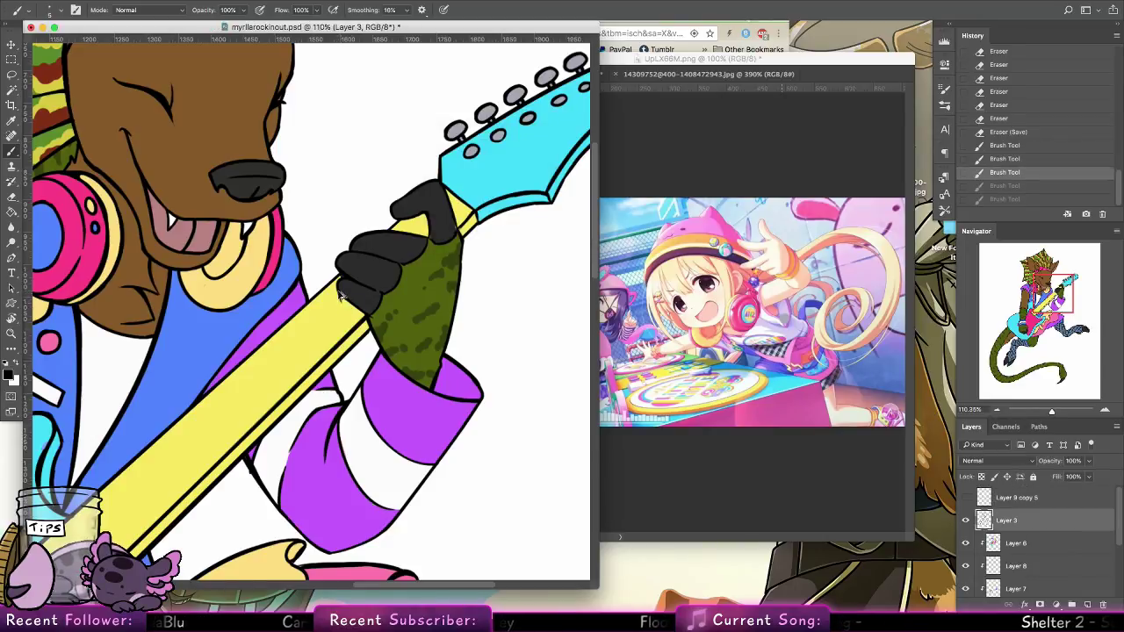
# Outline a small rounded fingertip in black on the neck beside the fretting hand's lowest finger and tidy the line with the eraser
pyautogui.click(341, 298)
pyautogui.click(340, 302)
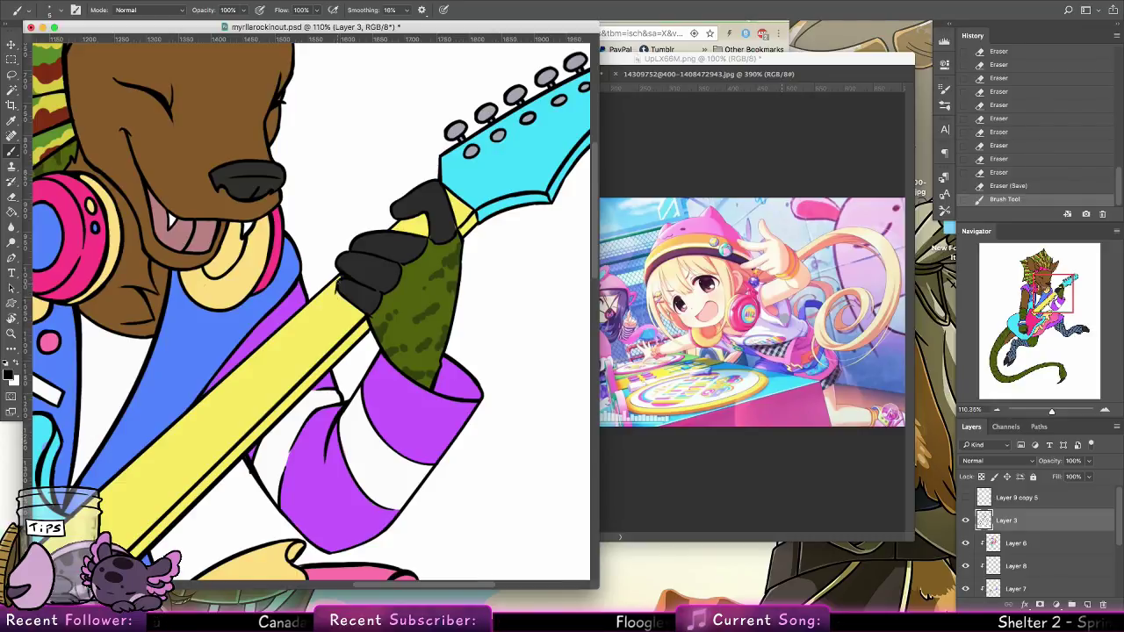
pyautogui.click(340, 303)
pyautogui.click(342, 303)
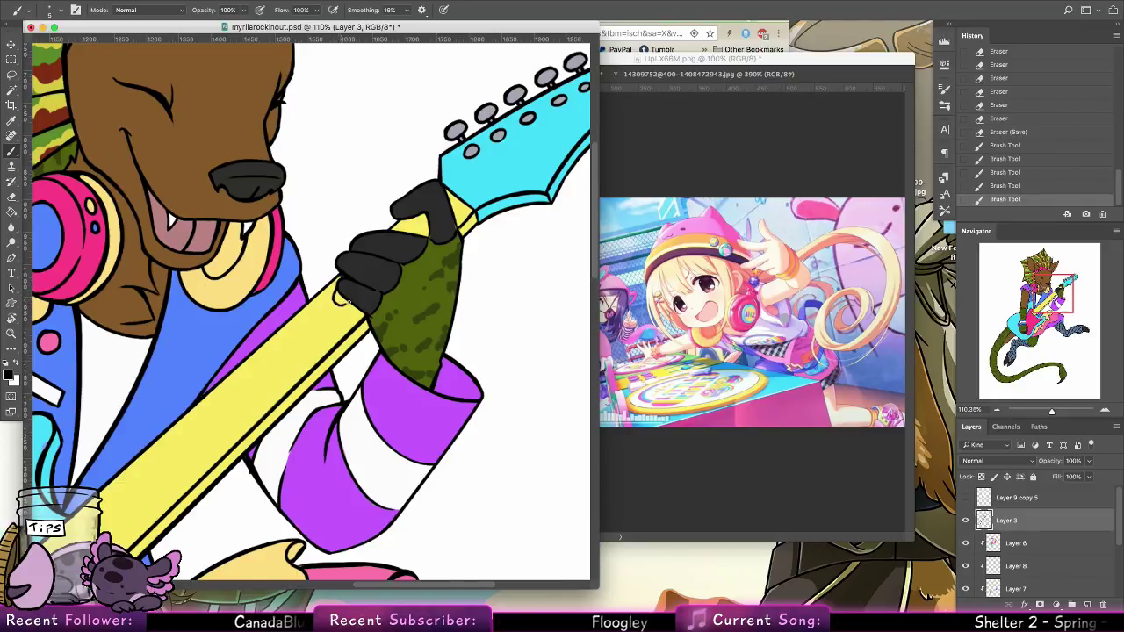
pyautogui.click(343, 303)
pyautogui.click(343, 303)
pyautogui.press('e')
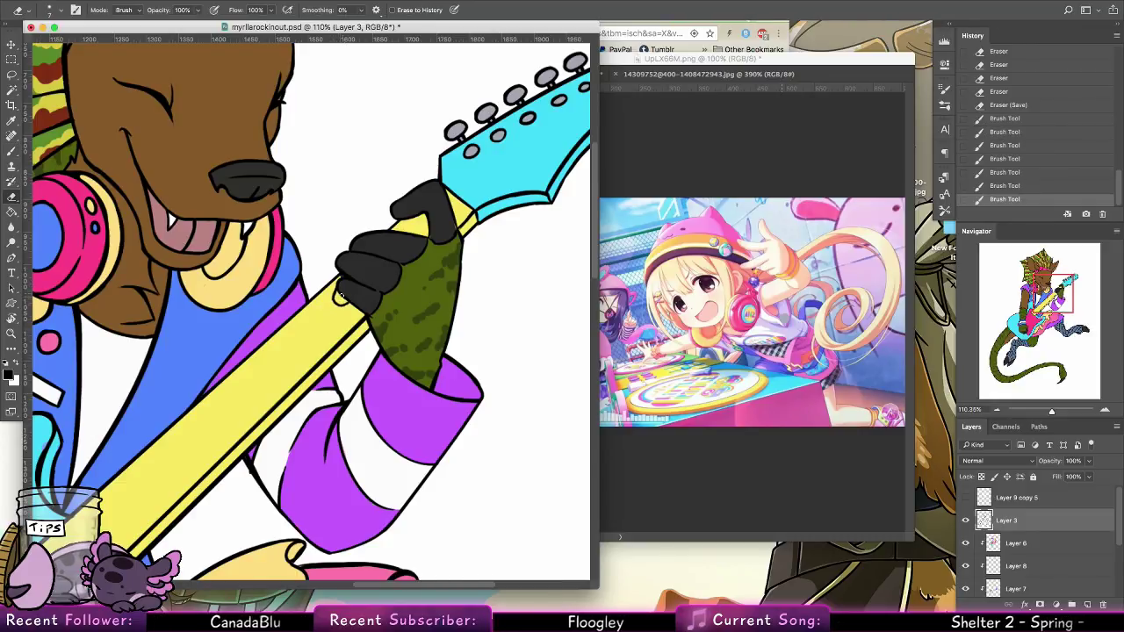
pyautogui.moveTo(340, 296); pyautogui.dragTo(345, 297)
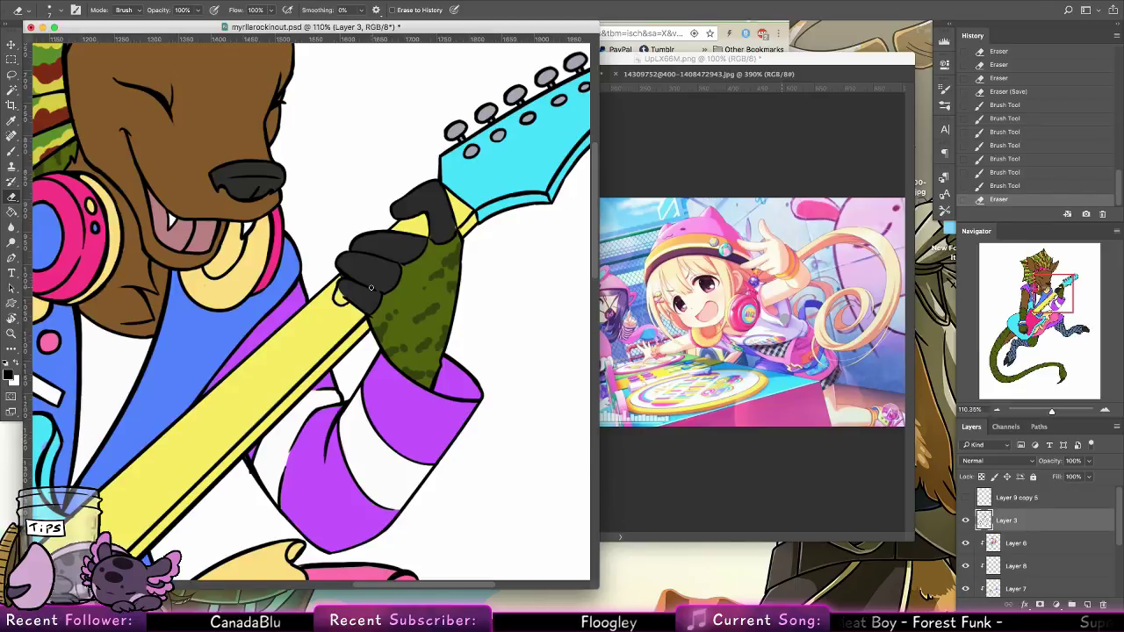
# Try a dark brush stroke on Layer 7 at the edge of the fretting hand's upper finger, and undo it
pyautogui.press('b')
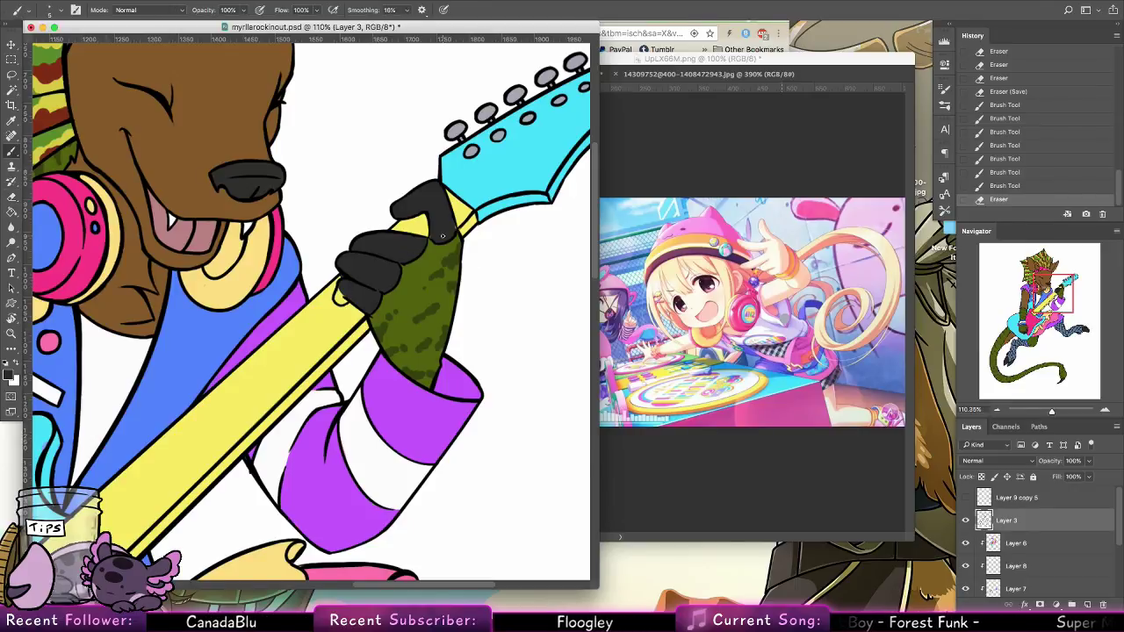
pyautogui.click(1016, 542)
pyautogui.click(1016, 587)
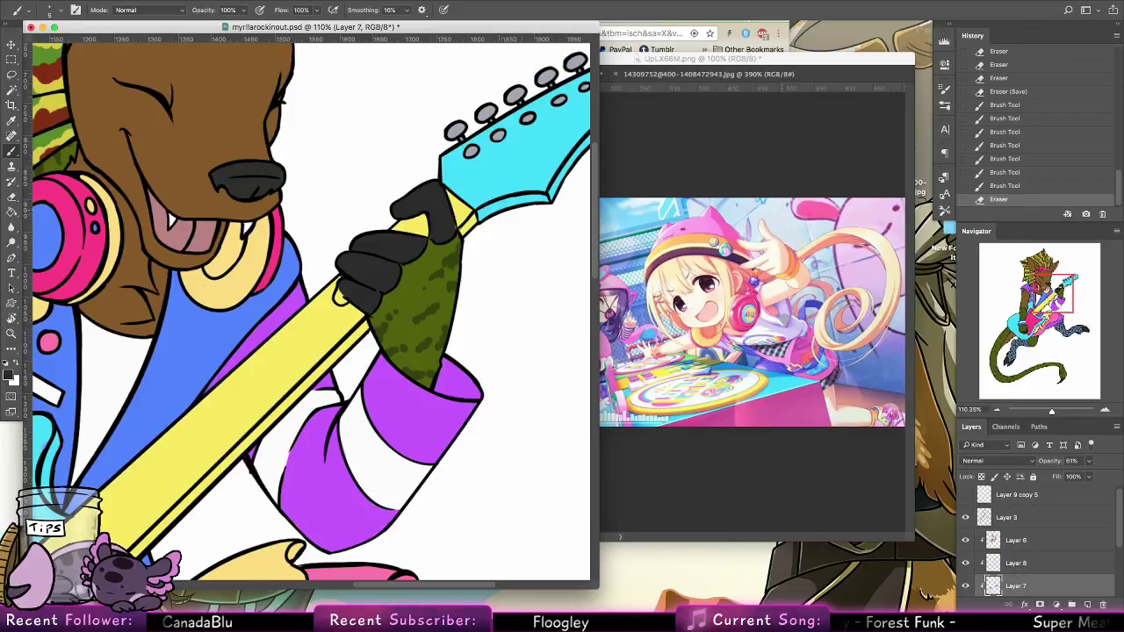
pyautogui.moveTo(450, 223); pyautogui.dragTo(470, 264)
pyautogui.hotkey('ctrl', 'z')
# Fill the small outlined fingertip beside the fretting hand's lowest finger with dark grey on Layer 6, and sample the neck's yellow
pyautogui.click(1105, 540)
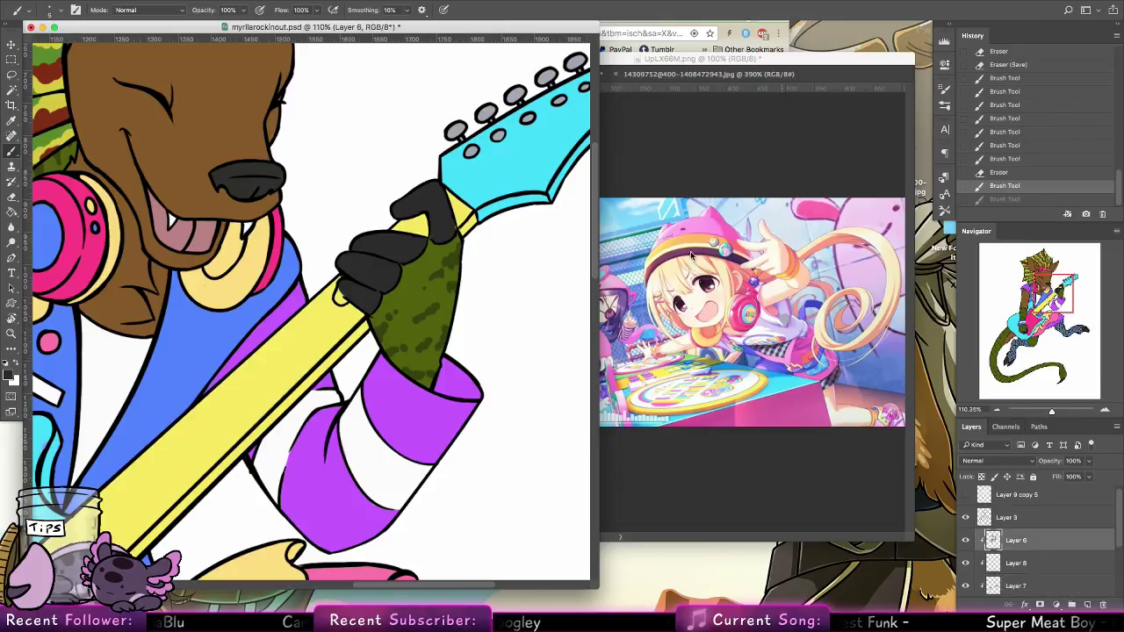
pyautogui.moveTo(430, 235); pyautogui.dragTo(451, 215)
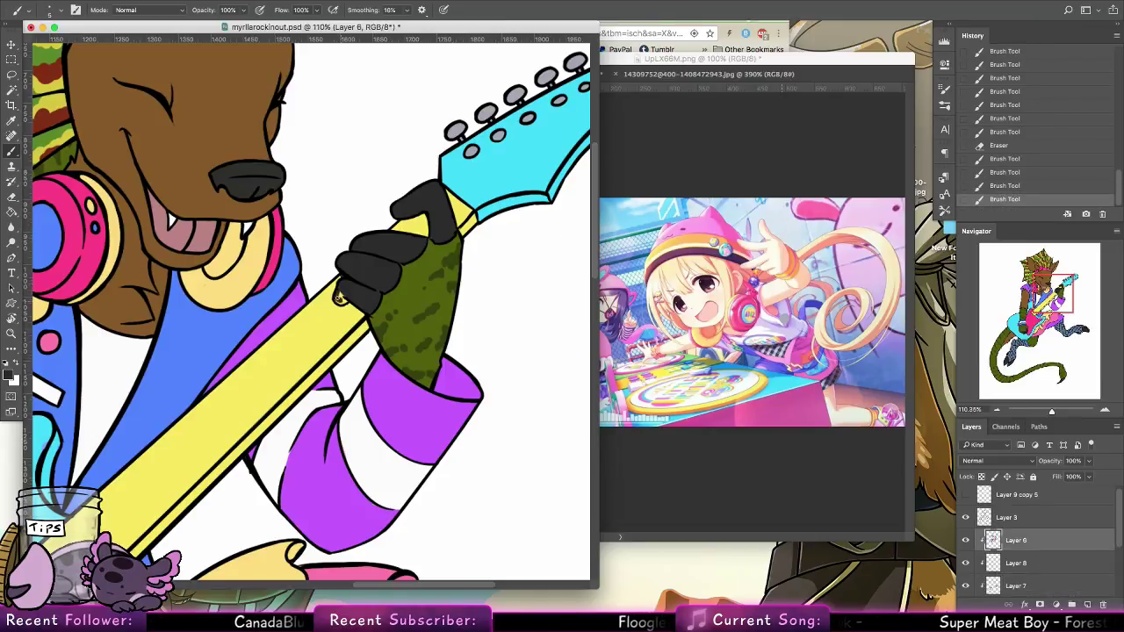
pyautogui.moveTo(341, 298)
pyautogui.mouseDown()
pyautogui.moveTo(368, 220)
pyautogui.moveTo(447, 146)
pyautogui.moveTo(381, 279)
pyautogui.moveTo(341, 301)
pyautogui.moveTo(343, 274)
pyautogui.mouseUp()
pyautogui.keyDown('alt'); pyautogui.click(337, 306); pyautogui.keyUp('alt')
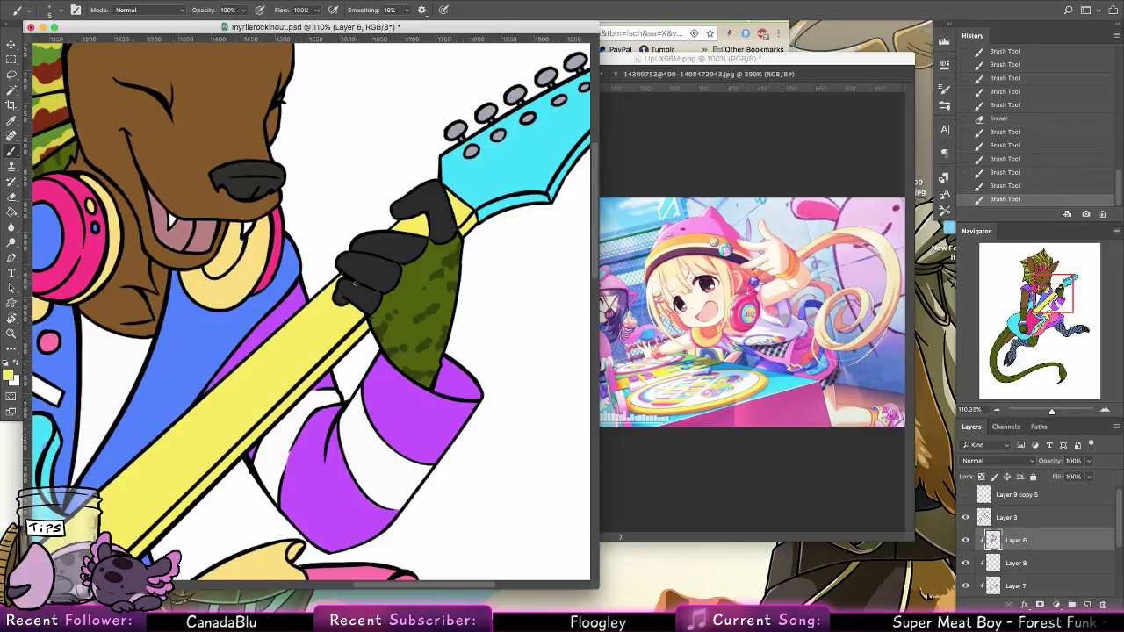
# Show the strings layer, Layer 9 copy 5, and erase the strings where they cross the small fingertip
pyautogui.click(965, 495)
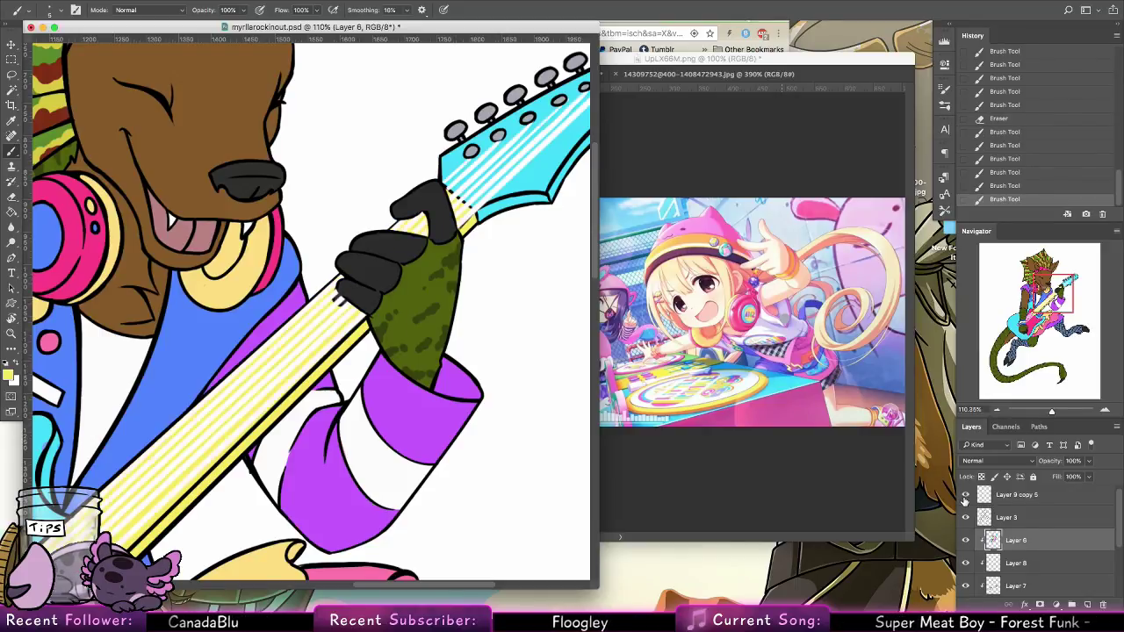
pyautogui.click(1019, 496)
pyautogui.click(12, 197)
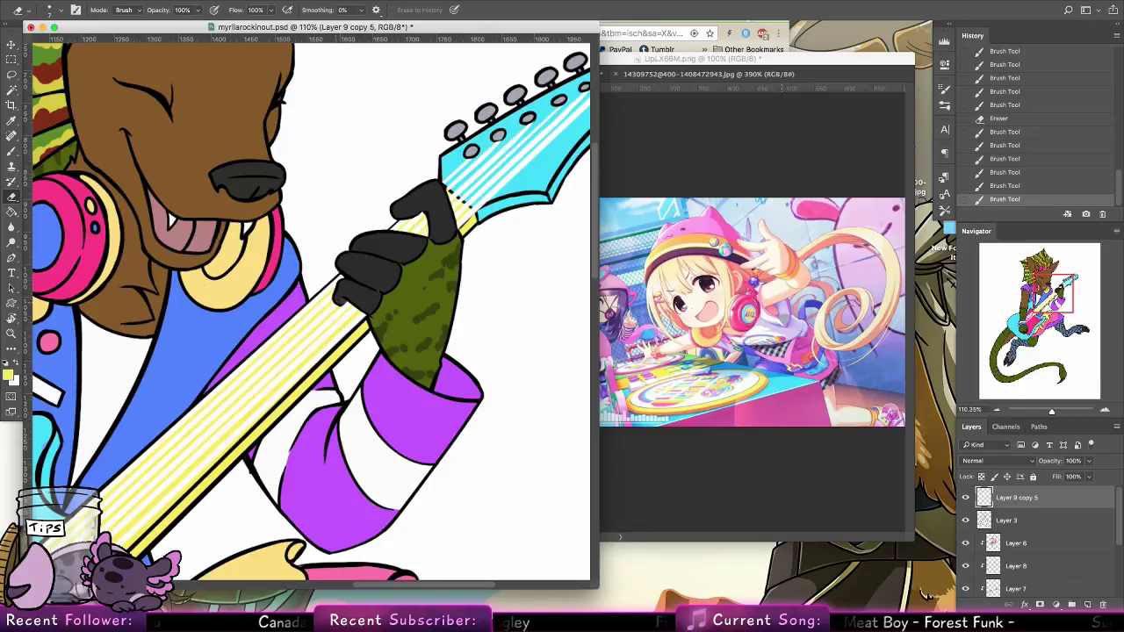
pyautogui.moveTo(470, 159); pyautogui.dragTo(476, 161)
pyautogui.moveTo(342, 301); pyautogui.dragTo(361, 268)
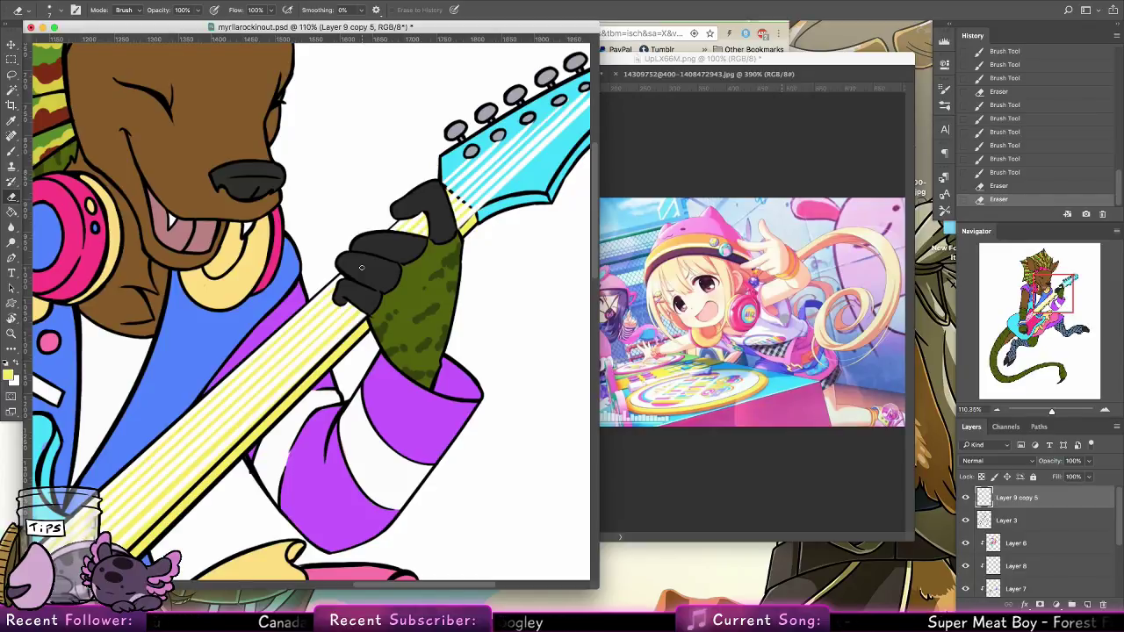
# Compare the whole character with and without the last two string erasures by undoing and redoing them
pyautogui.click(11, 335)
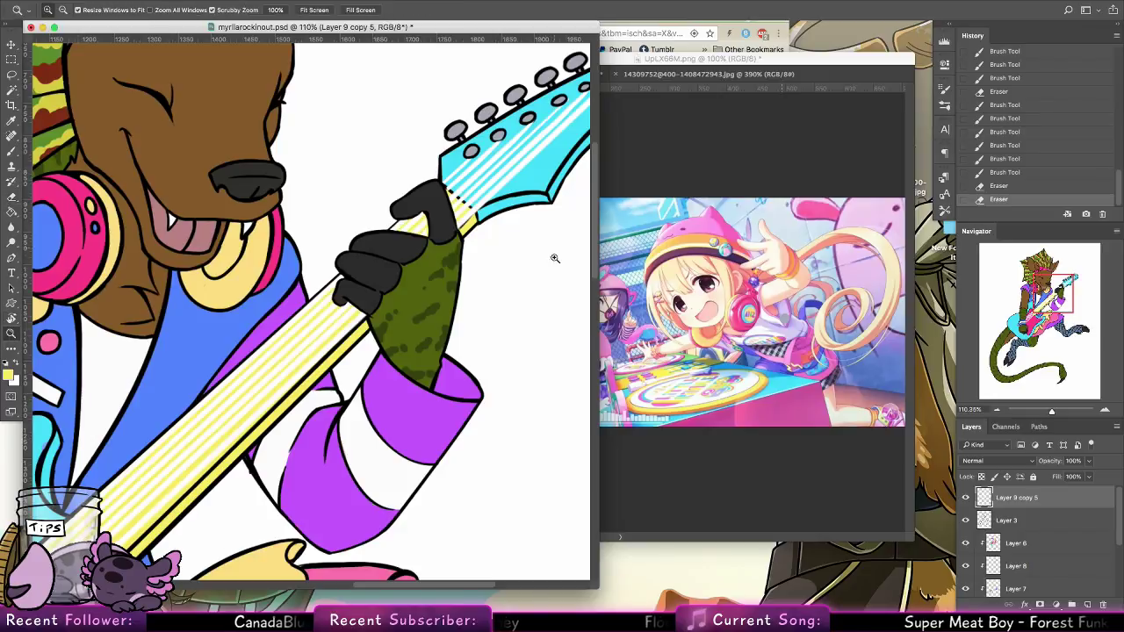
pyautogui.moveTo(557, 256)
pyautogui.mouseDown()
pyautogui.moveTo(502, 271)
pyautogui.moveTo(503, 211)
pyautogui.moveTo(554, 236)
pyautogui.moveTo(517, 300)
pyautogui.moveTo(522, 283)
pyautogui.mouseUp()
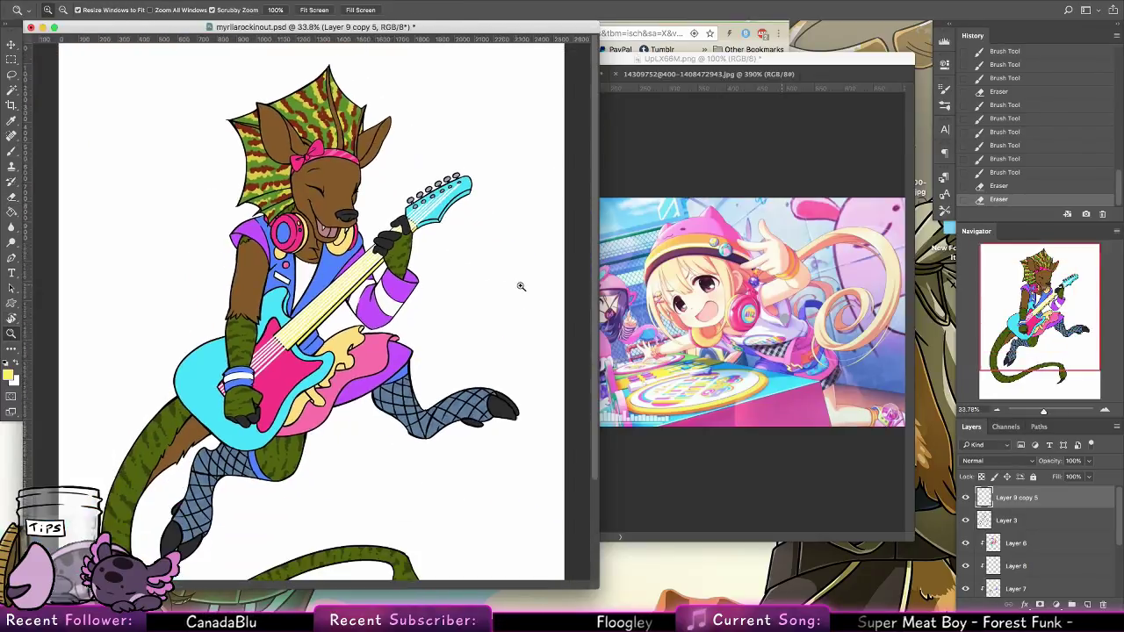
pyautogui.hotkey('ctrl', 'alt', 'z')
pyautogui.press('super+alt+z')
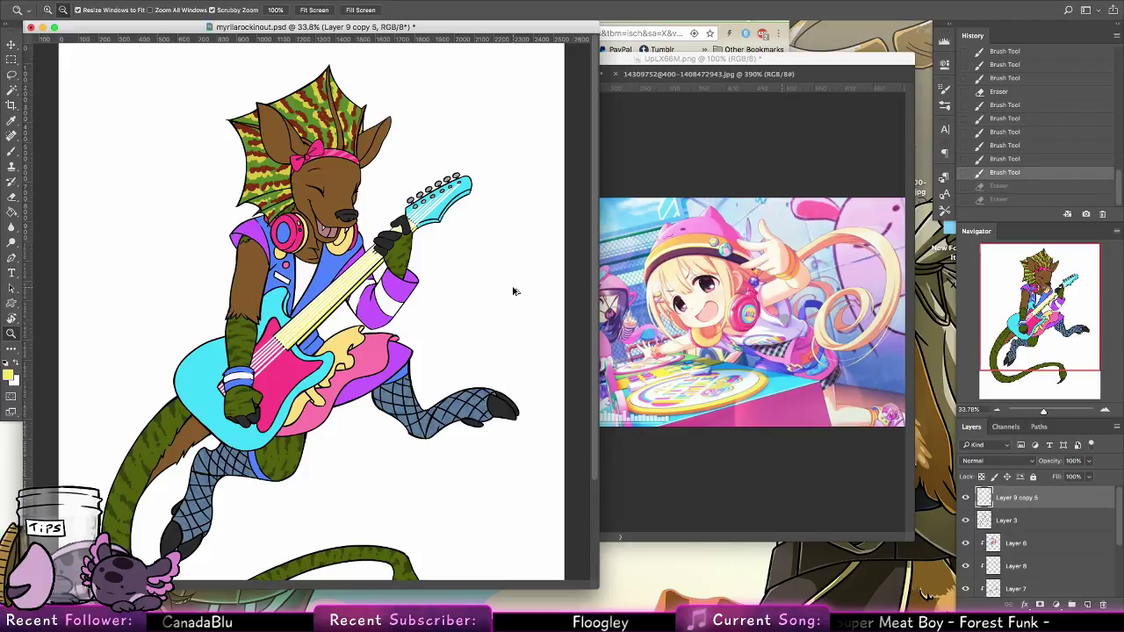
pyautogui.press('super+shift+z')
pyautogui.press('super+shift+z')
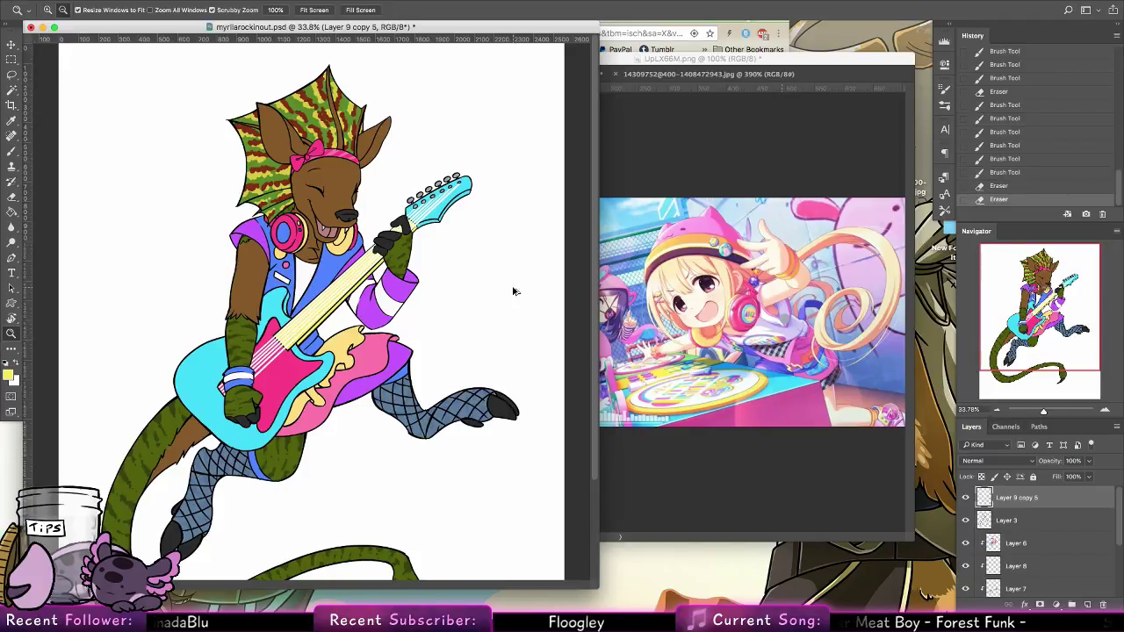
# Step back through the history to undo the small fingertip's outline, fill and string erasures
pyautogui.hotkey('ctrl', 'alt', 'z')
pyautogui.hotkey('ctrl', 'alt', 'z')
pyautogui.hotkey('ctrl', 'alt', 'z')
pyautogui.hotkey('ctrl', 'alt', 'z')
pyautogui.hotkey('ctrl', 'alt', 'z')
pyautogui.hotkey('ctrl', 'alt', 'z')
pyautogui.hotkey('ctrl', 'alt', 'z')
pyautogui.hotkey('ctrl', 'alt', 'z')
pyautogui.hotkey('ctrl', 'alt', 'z')
pyautogui.hotkey('ctrl', 'alt', 'z')
pyautogui.hotkey('ctrl', 'alt', 'z')
pyautogui.hotkey('ctrl', 'alt', 'z')
pyautogui.hotkey('ctrl', 'alt', 'z')
pyautogui.hotkey('ctrl', 'alt', 'z')
pyautogui.hotkey('ctrl', 'alt', 'z')
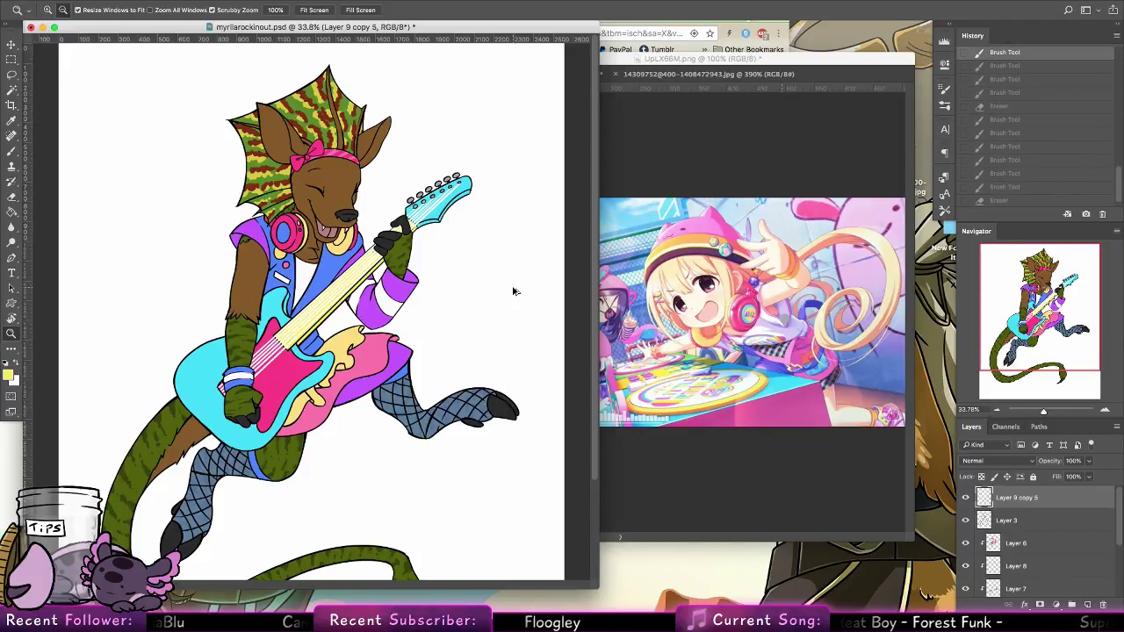
# Hide the strings layer and erase the stray outline on Layer 3 where the fretting hand's lowest finger meets the neck
pyautogui.moveTo(391, 230); pyautogui.dragTo(447, 249)
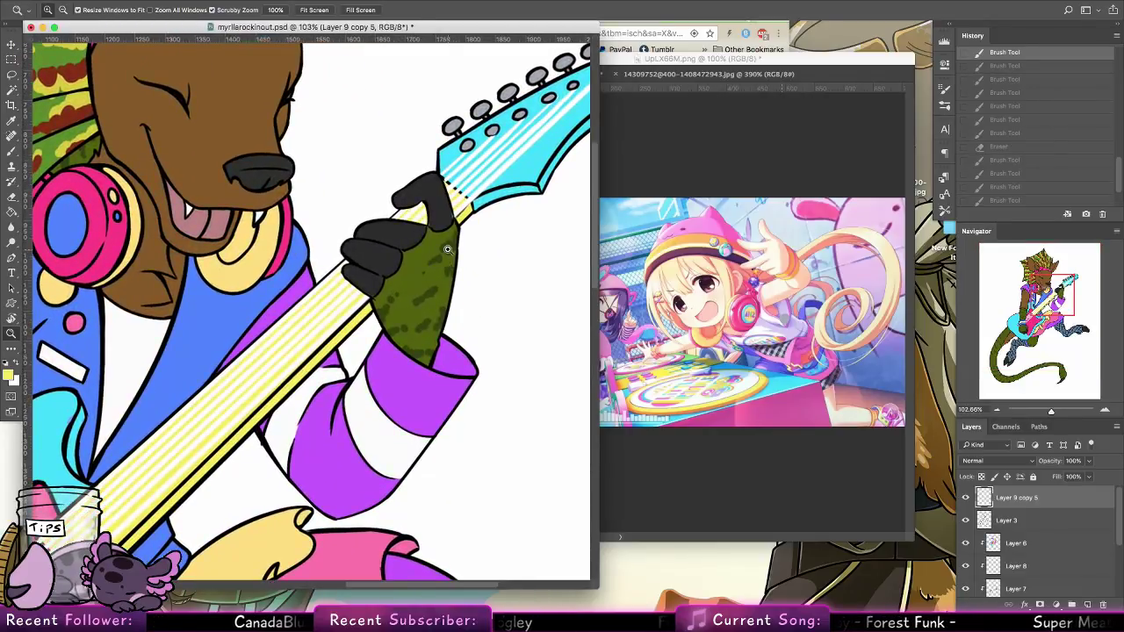
pyautogui.press('b')
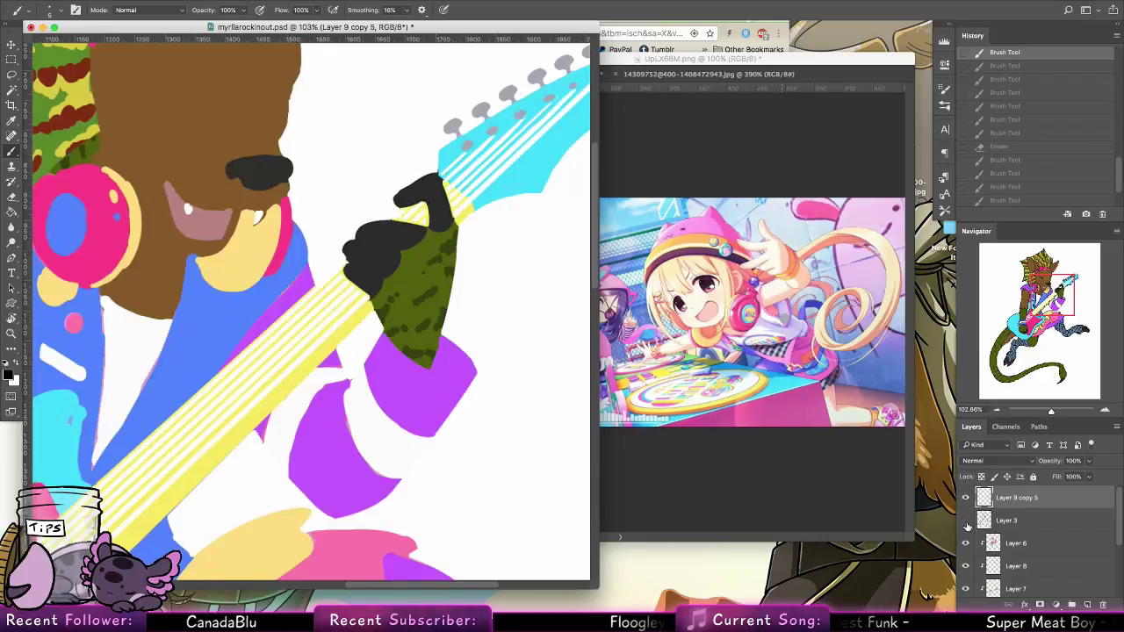
pyautogui.click(966, 497)
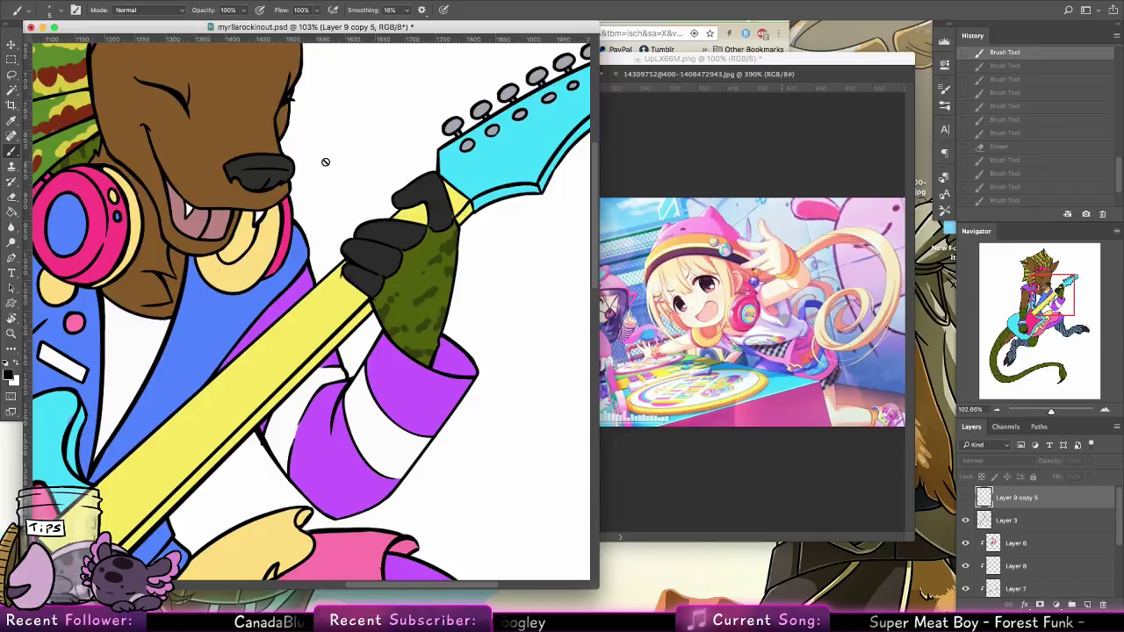
pyautogui.click(11, 194)
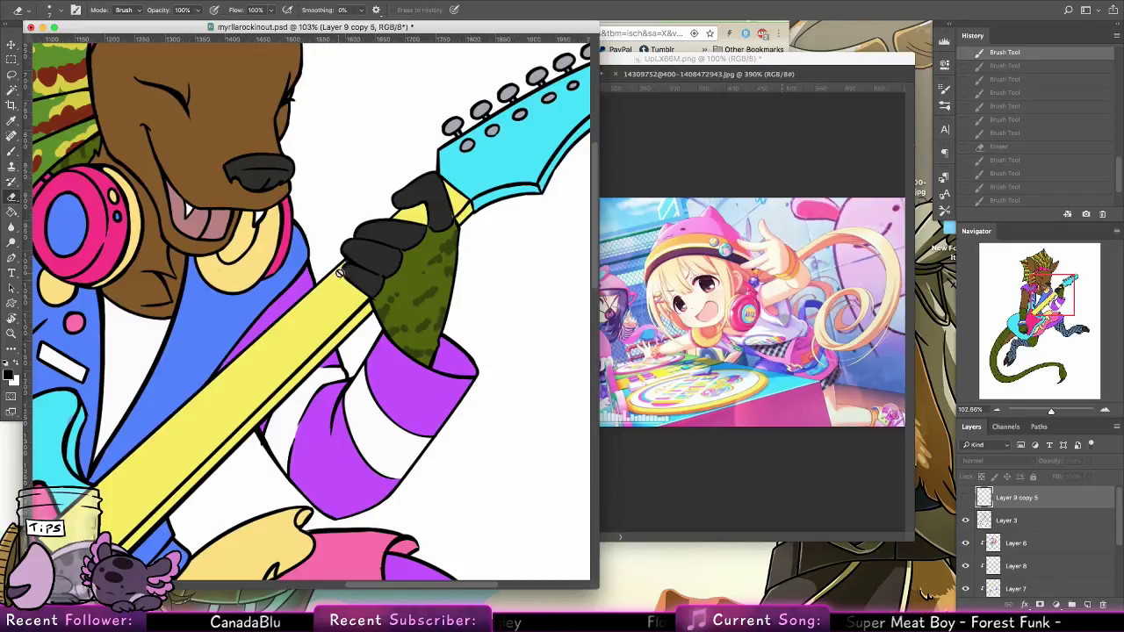
pyautogui.click(1006, 520)
pyautogui.click(339, 276)
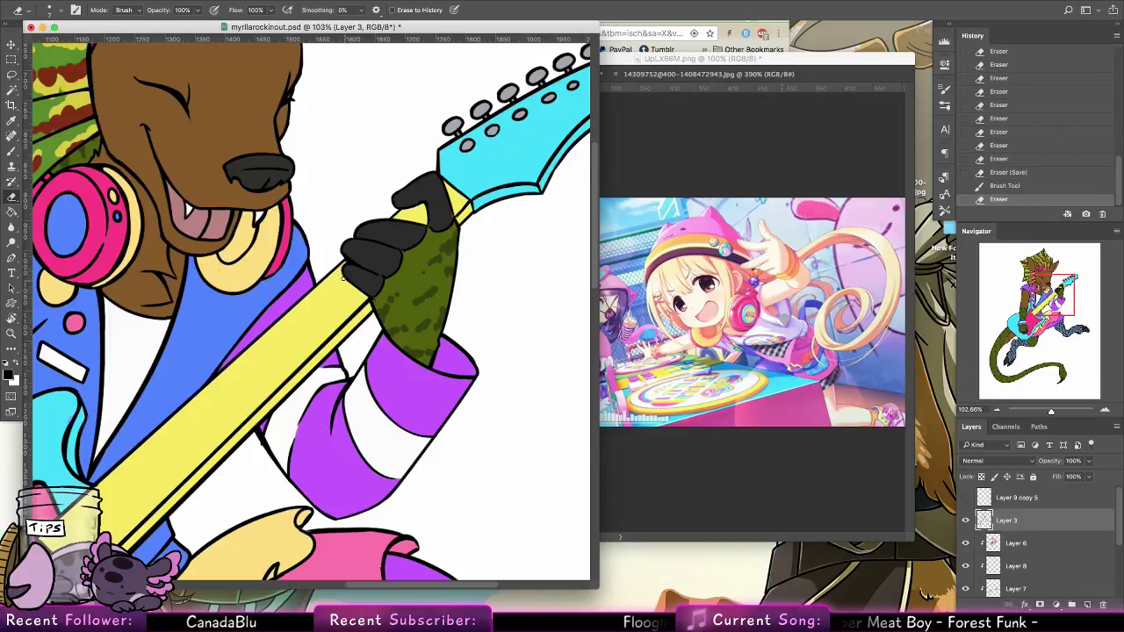
pyautogui.moveTo(341, 275); pyautogui.dragTo(358, 292)
# Outline a small fingertip in black on Layer 3 beneath the fretting hand's lowest finger and fill it dark grey on Layer 6
pyautogui.click(11, 151)
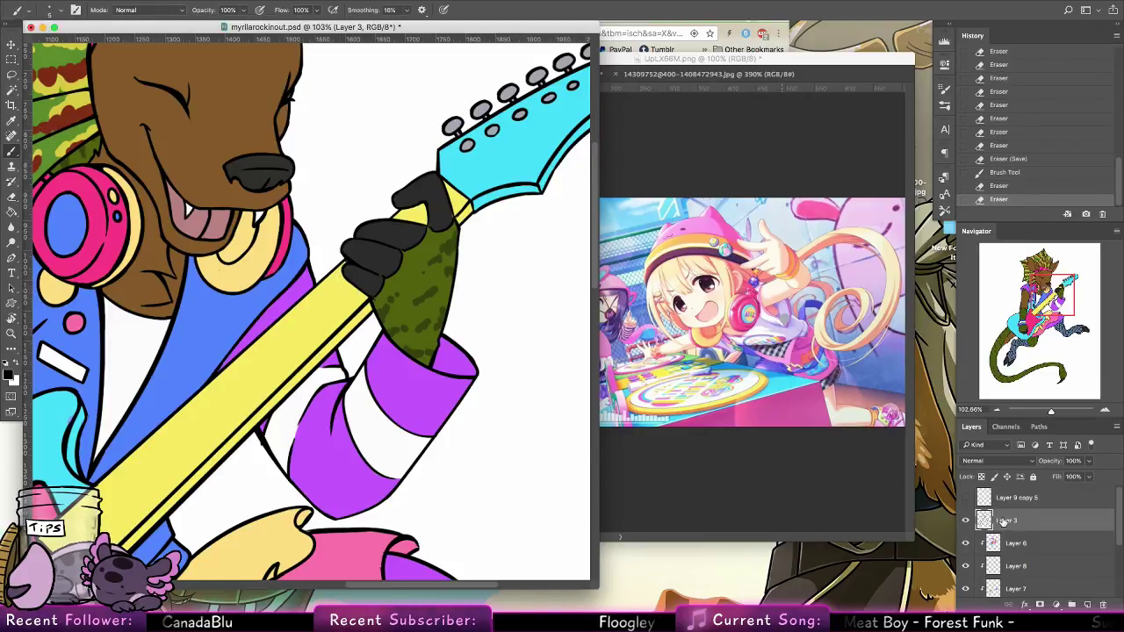
pyautogui.moveTo(341, 263); pyautogui.dragTo(347, 283)
pyautogui.click(346, 279)
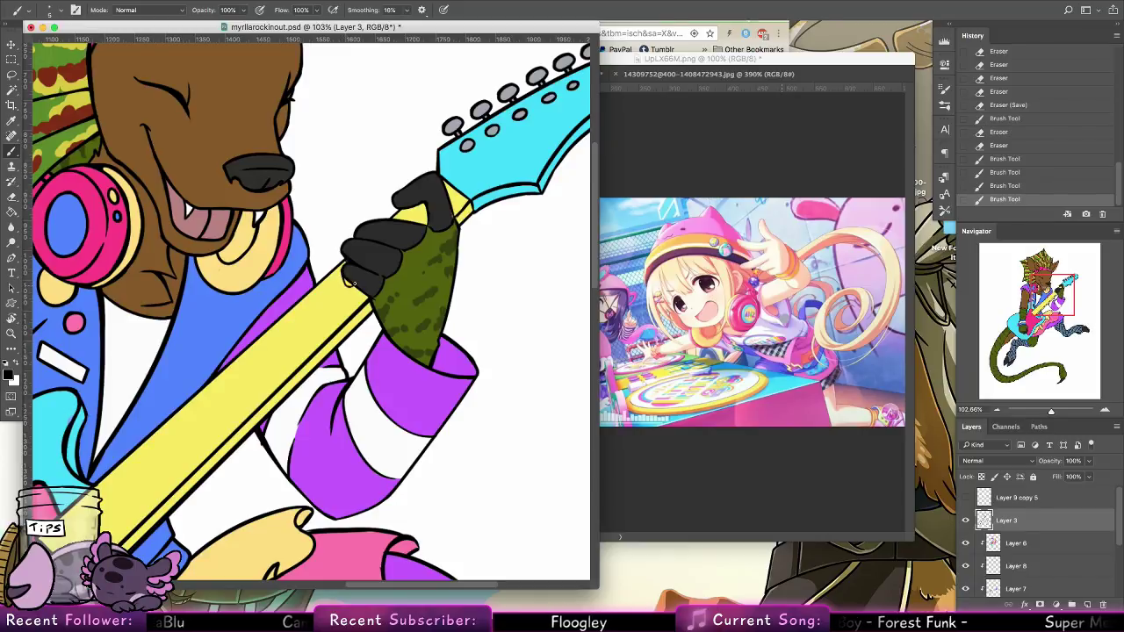
pyautogui.click(355, 274)
pyautogui.click(362, 269)
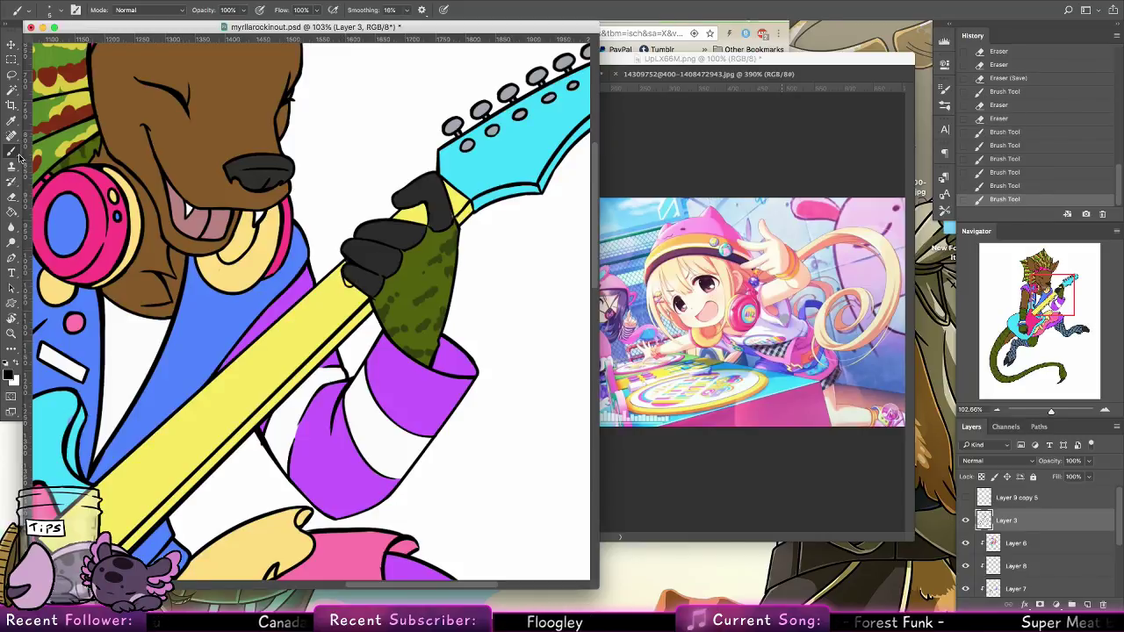
pyautogui.click(1008, 544)
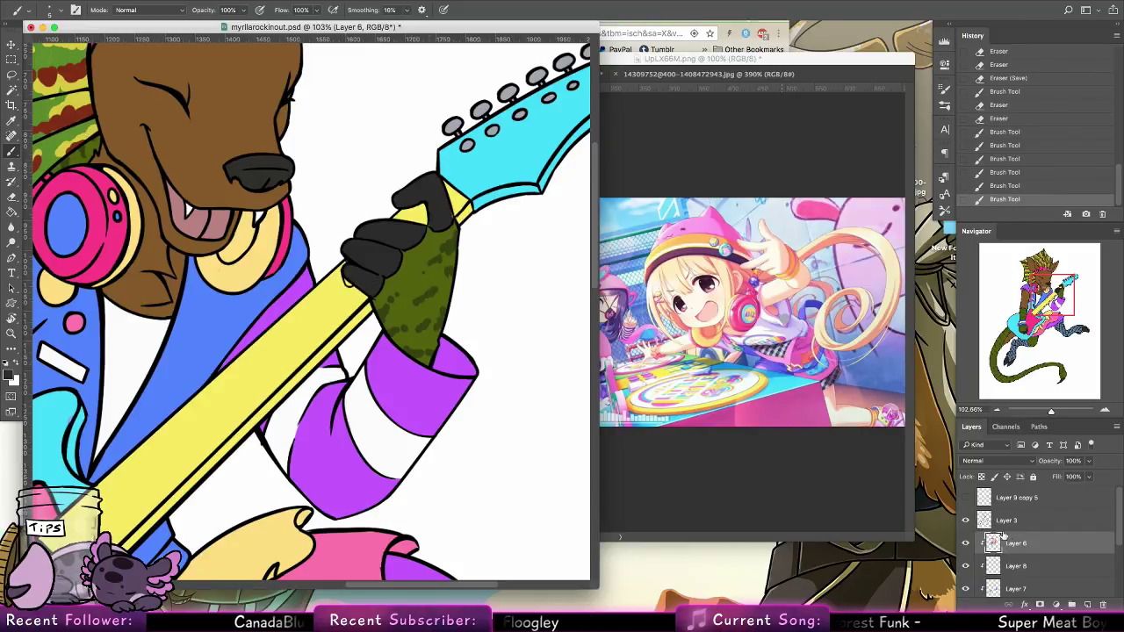
pyautogui.click(388, 257)
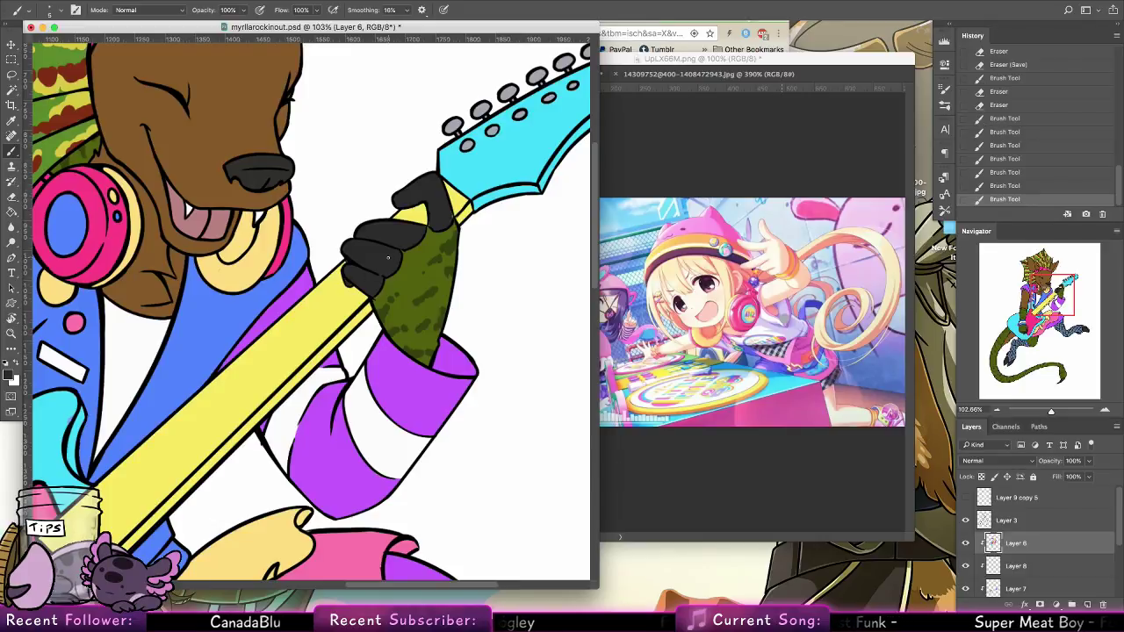
# Show Layer 9 copy 5, erase its strings where they overlap the fretting hand's new fingertip and upper finger, and save the file
pyautogui.click(966, 498)
pyautogui.click(983, 498)
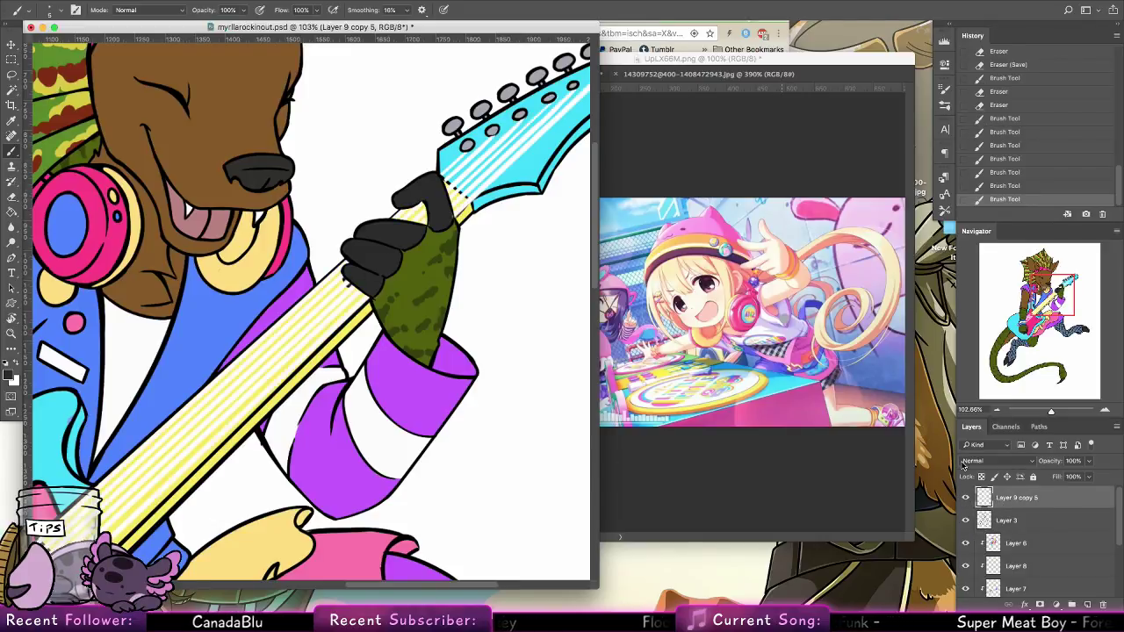
pyautogui.click(16, 213)
pyautogui.click(17, 199)
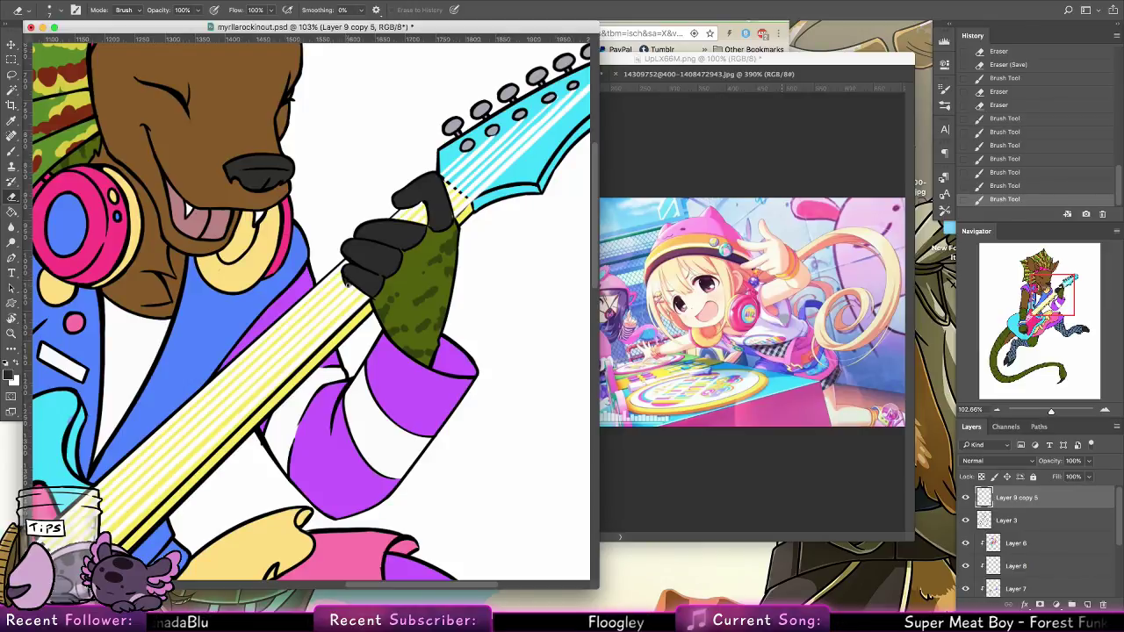
pyautogui.click(347, 285)
pyautogui.click(441, 178)
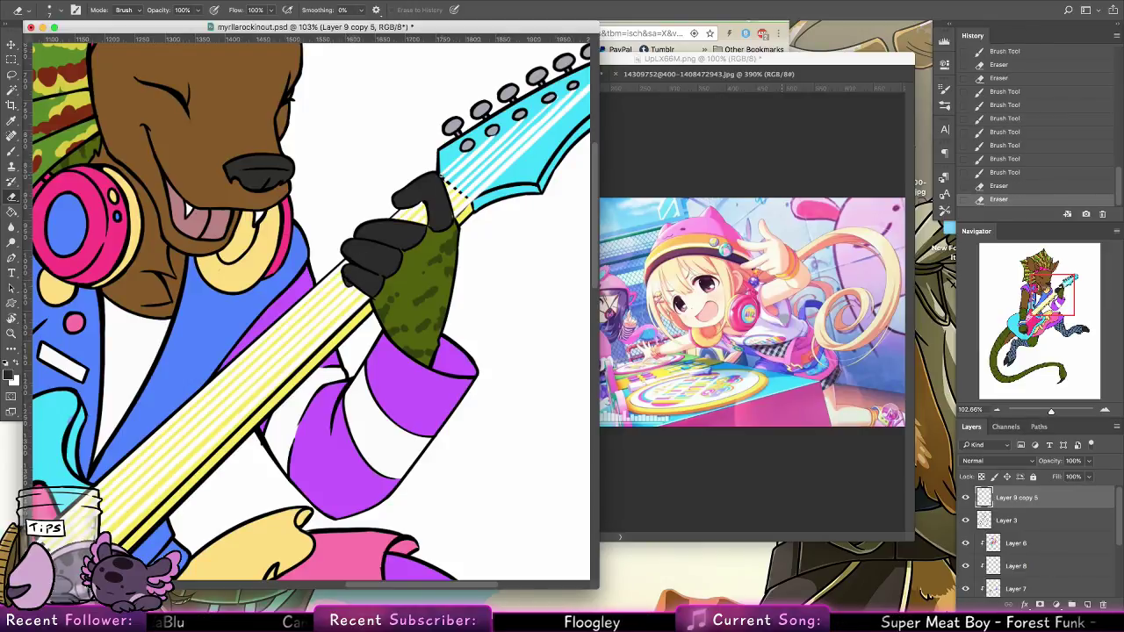
pyautogui.press('z')
pyautogui.scroll(-3, 500, 281)
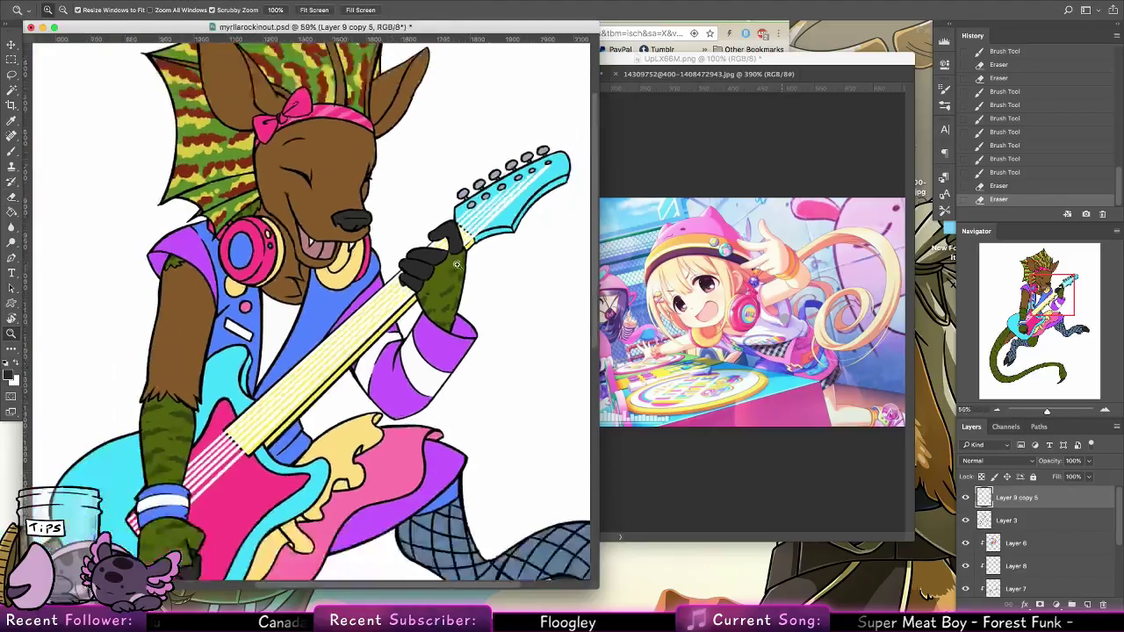
pyautogui.hotkey('ctrl', 's')
# Touch up the dark grey fill along the lower edge of the fretting hand's upper finger on Layer 6
pyautogui.scroll(5, 527, 338)
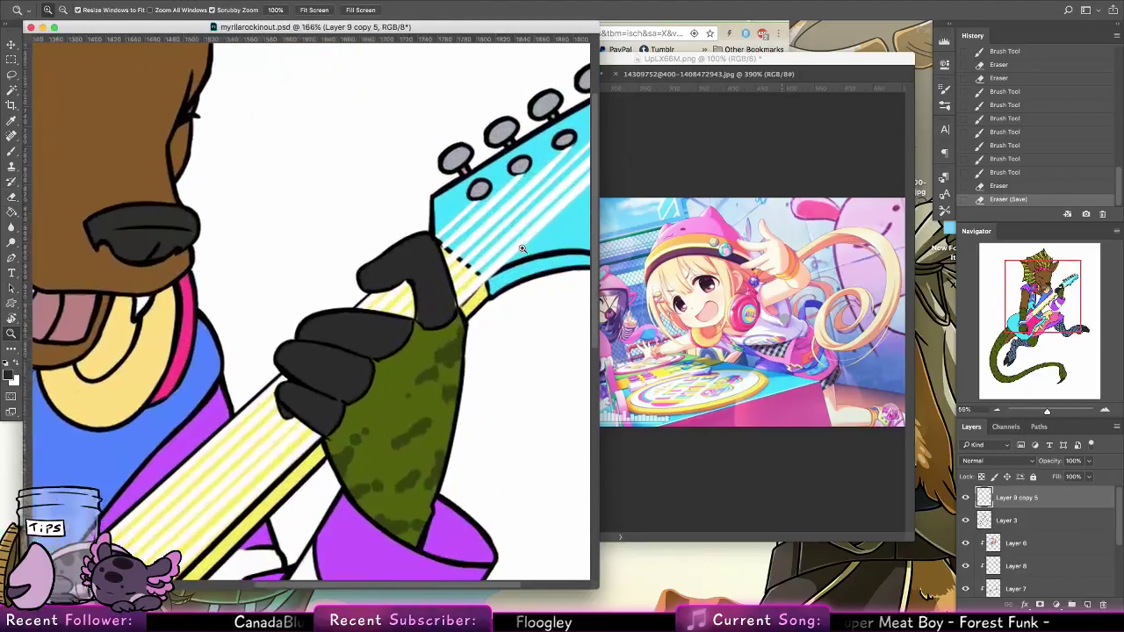
pyautogui.click(11, 151)
pyautogui.click(1037, 545)
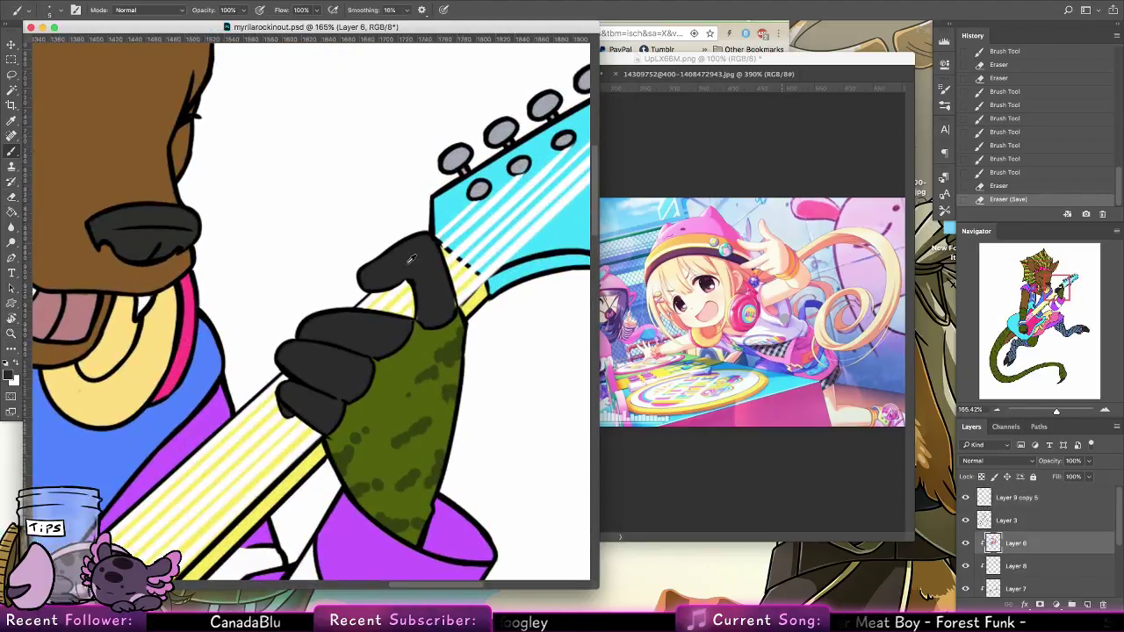
pyautogui.moveTo(419, 318); pyautogui.dragTo(424, 322)
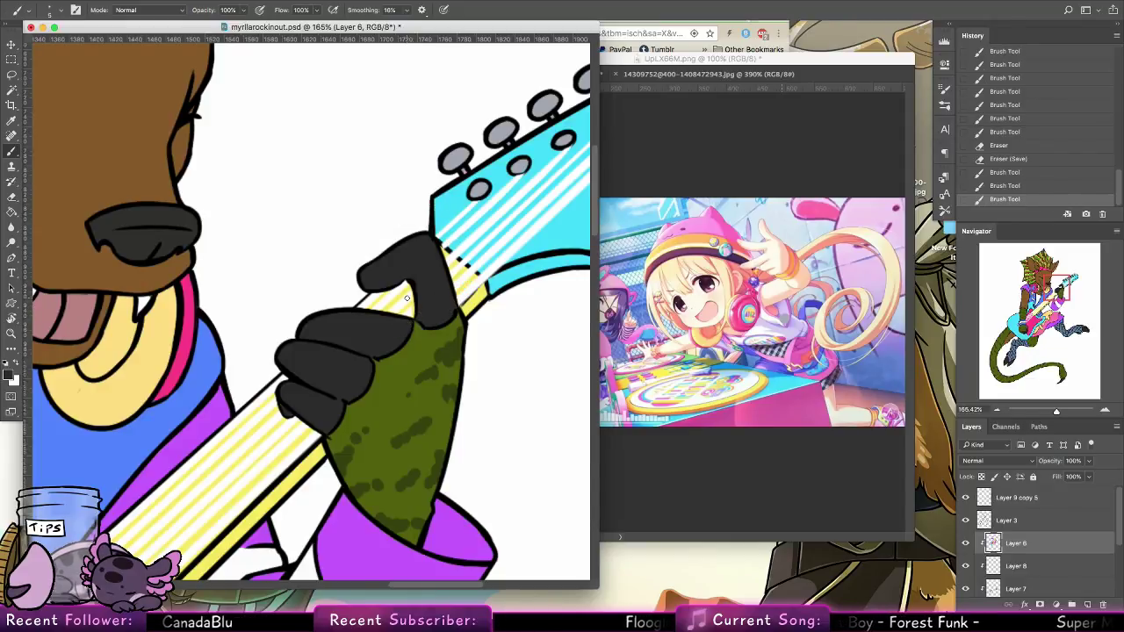
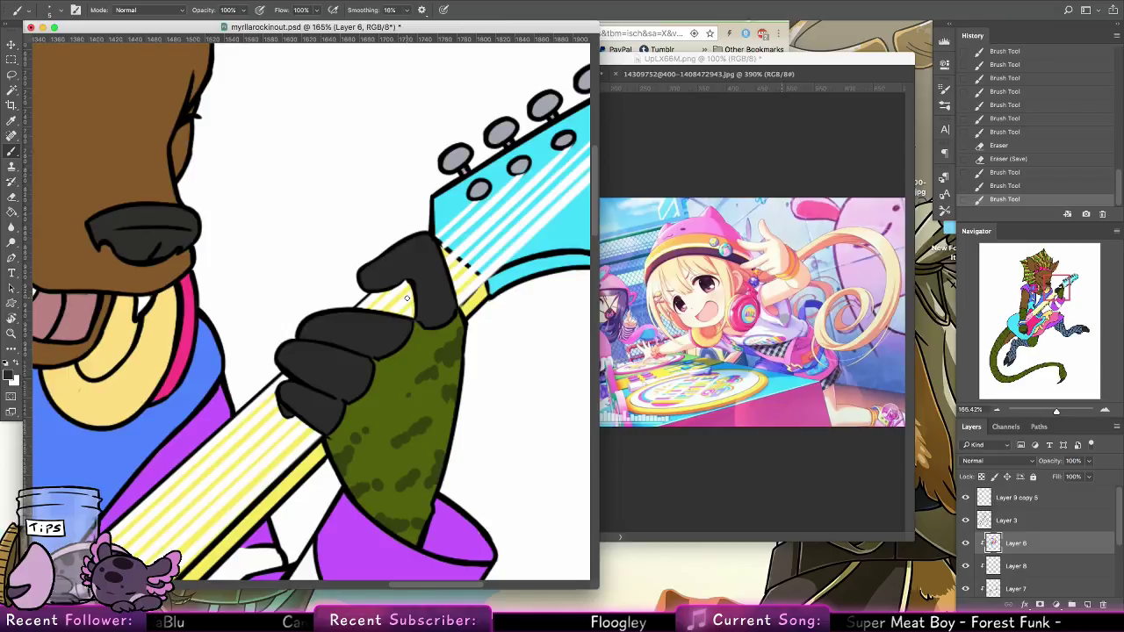
# Touch up the fangs in white and the surrounding mouth interior in its sampled pink on Layer 6
pyautogui.keyDown('alt'); pyautogui.click(147, 304); pyautogui.keyUp('alt')
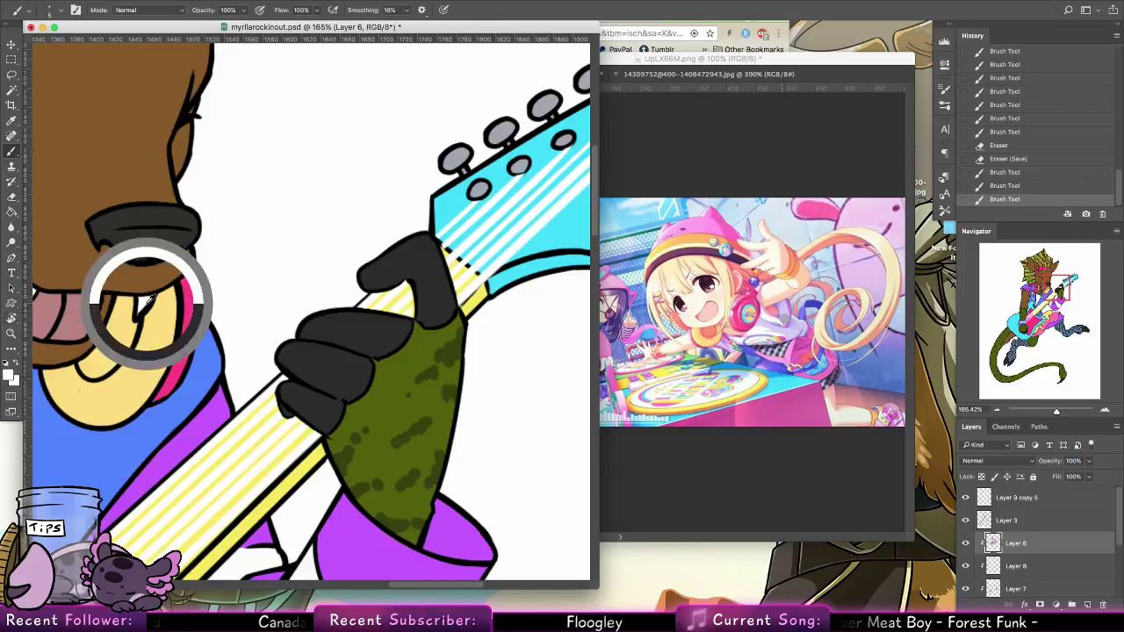
pyautogui.moveTo(150, 298); pyautogui.dragTo(296, 337)
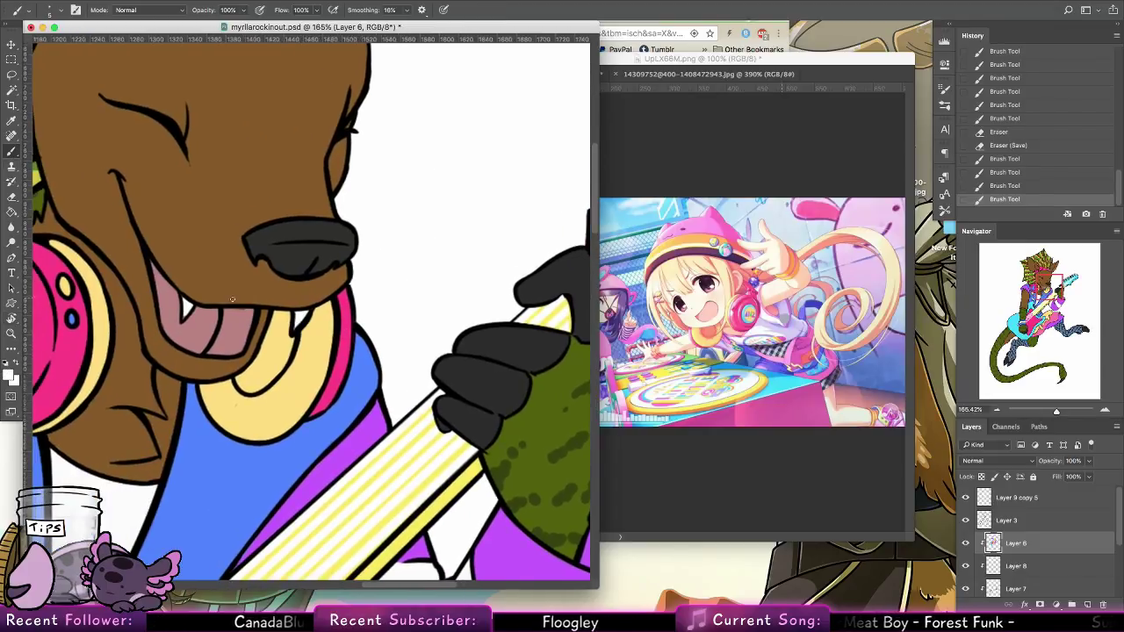
pyautogui.keyDown('alt'); pyautogui.click(189, 303); pyautogui.keyUp('alt')
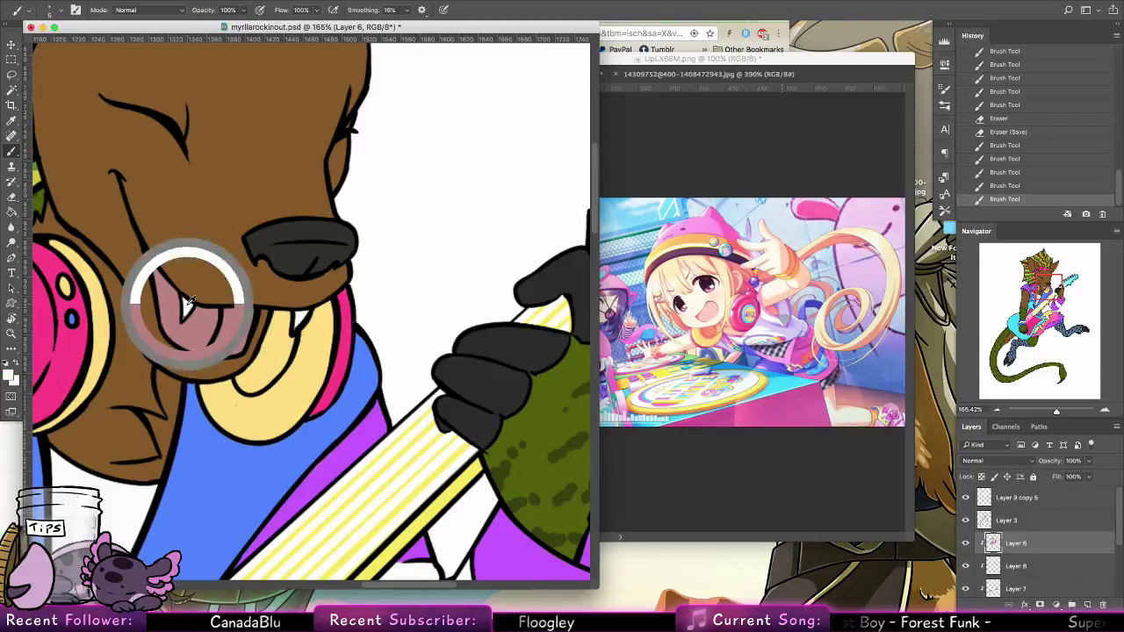
pyautogui.moveTo(186, 312); pyautogui.dragTo(183, 322)
pyautogui.keyDown('alt'); pyautogui.click(174, 330); pyautogui.keyUp('alt')
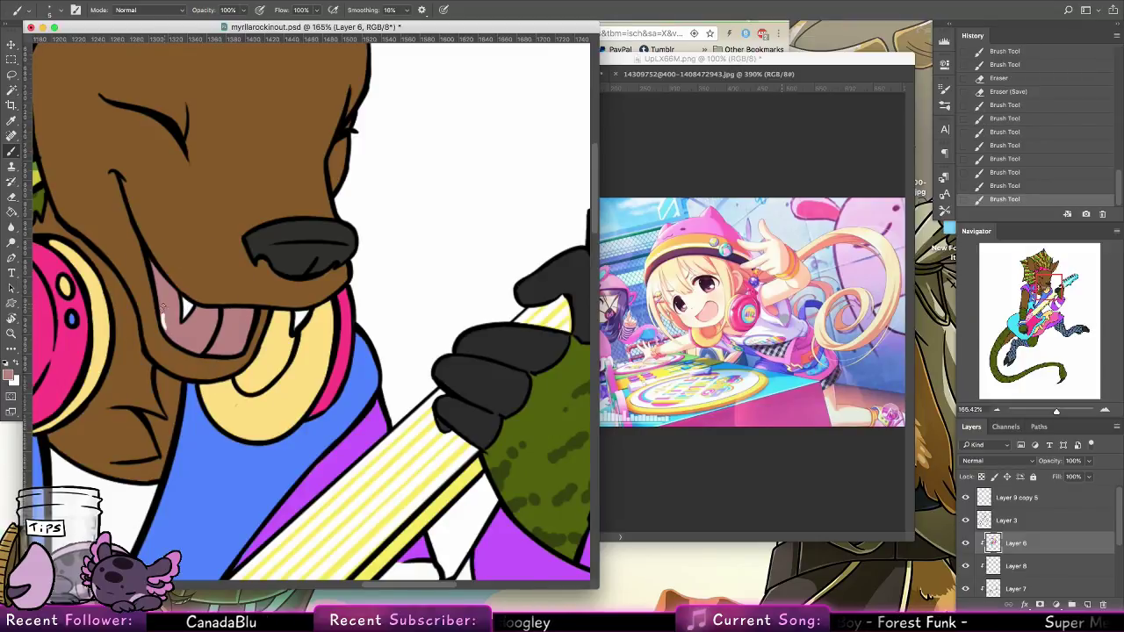
# Merge the clipped colour layers from Layer 6 down to Layer 5 into one layer and save the file
pyautogui.click(12, 332)
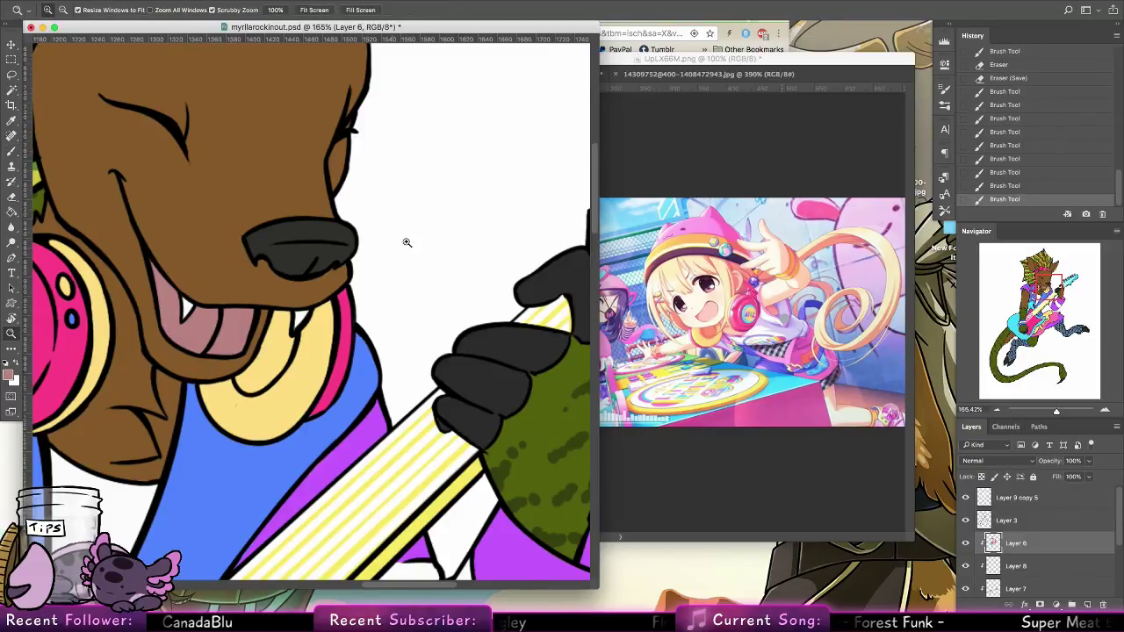
pyautogui.keyDown('alt'); pyautogui.click(403, 243); pyautogui.keyUp('alt')
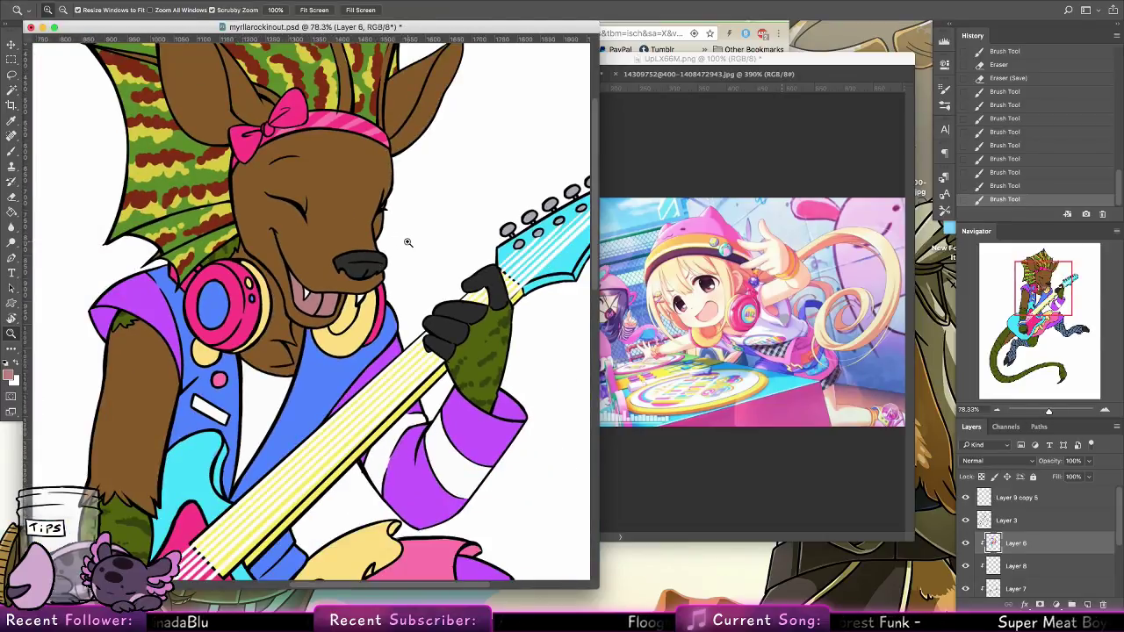
pyautogui.moveTo(425, 194); pyautogui.dragTo(349, 224)
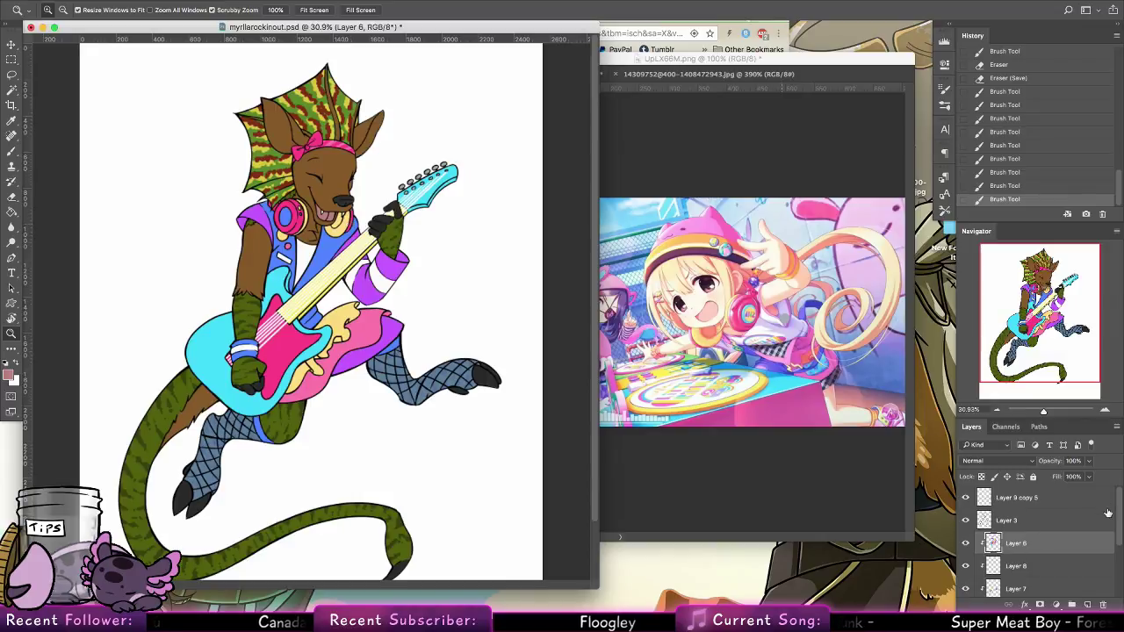
pyautogui.scroll(-2, 1073, 549)
pyautogui.keyDown('shift'); pyautogui.click(1033, 542); pyautogui.keyUp('shift')
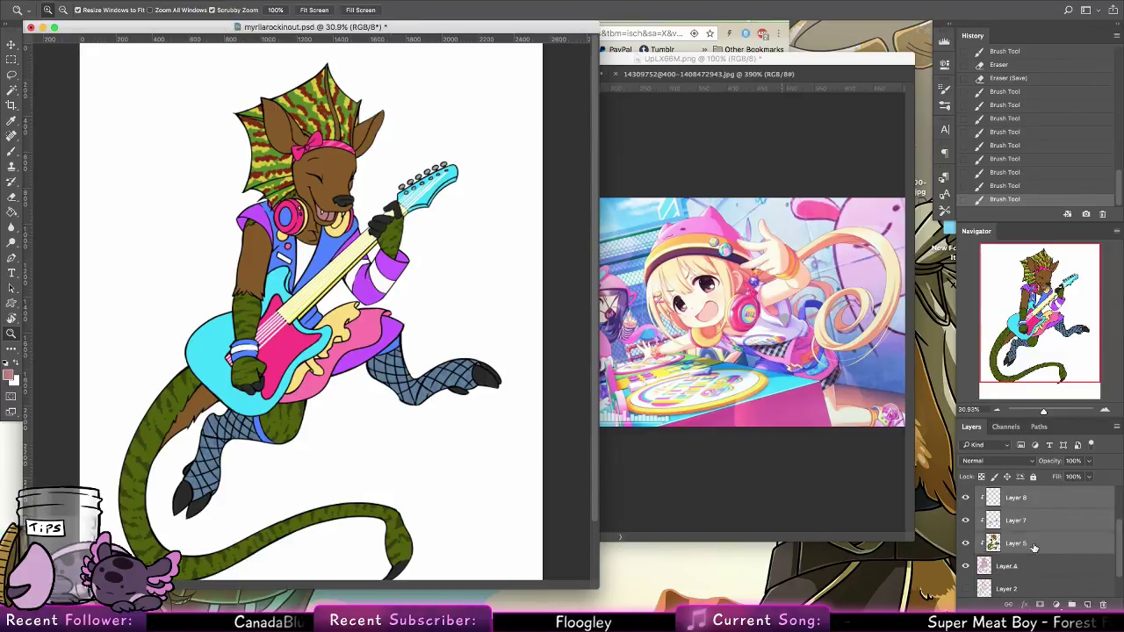
pyautogui.rightClick(1033, 543)
pyautogui.click(932, 452)
pyautogui.press('super+s')
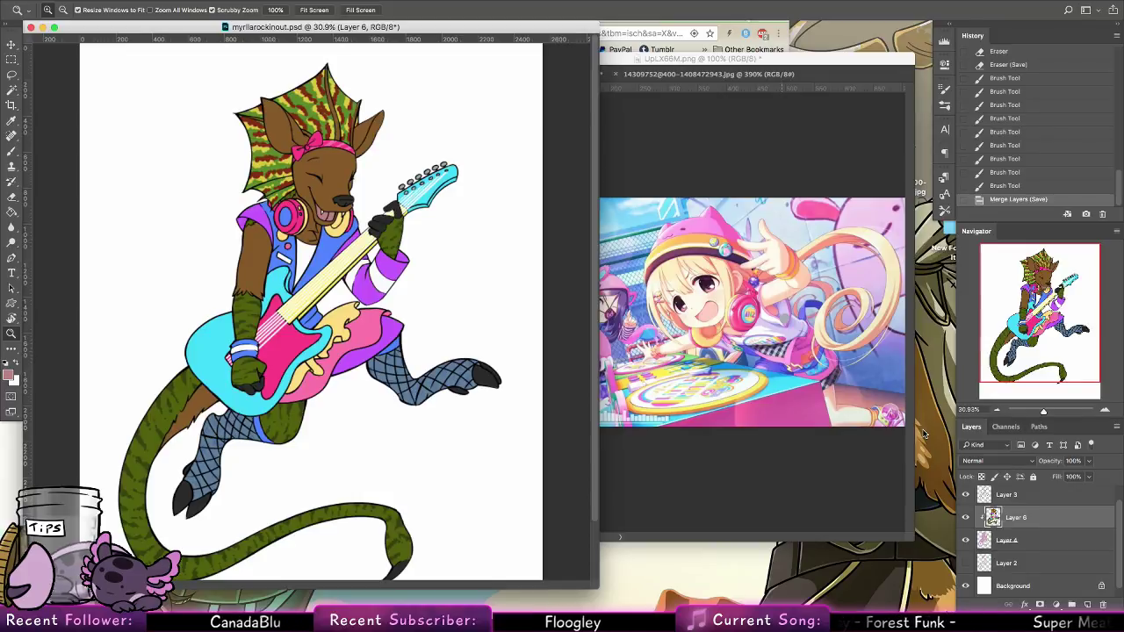
# Fill the white shirt area inside the vest with a very pale pink using the Paint Bucket, and save the file
pyautogui.moveTo(457, 289); pyautogui.dragTo(420, 304)
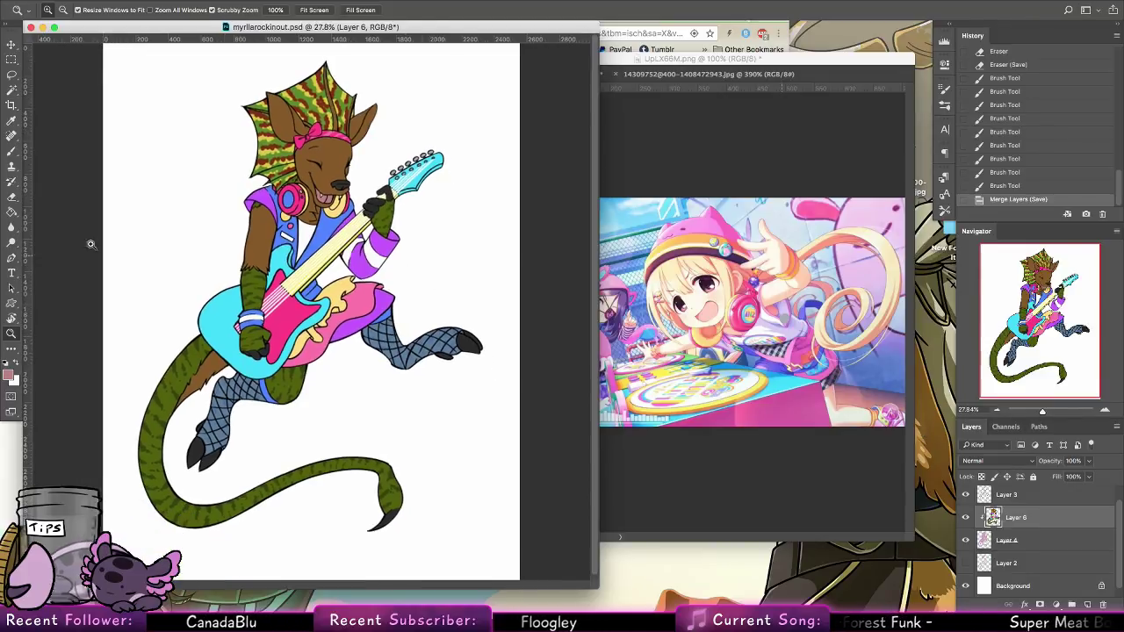
pyautogui.click(12, 213)
pyautogui.click(11, 376)
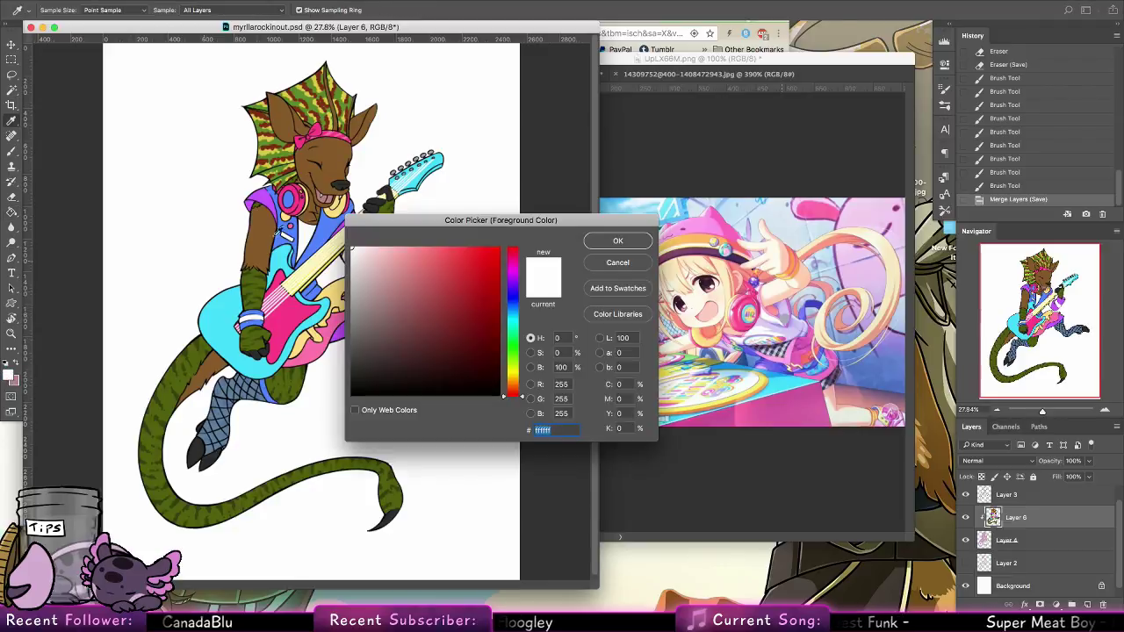
pyautogui.click(361, 247)
pyautogui.click(622, 243)
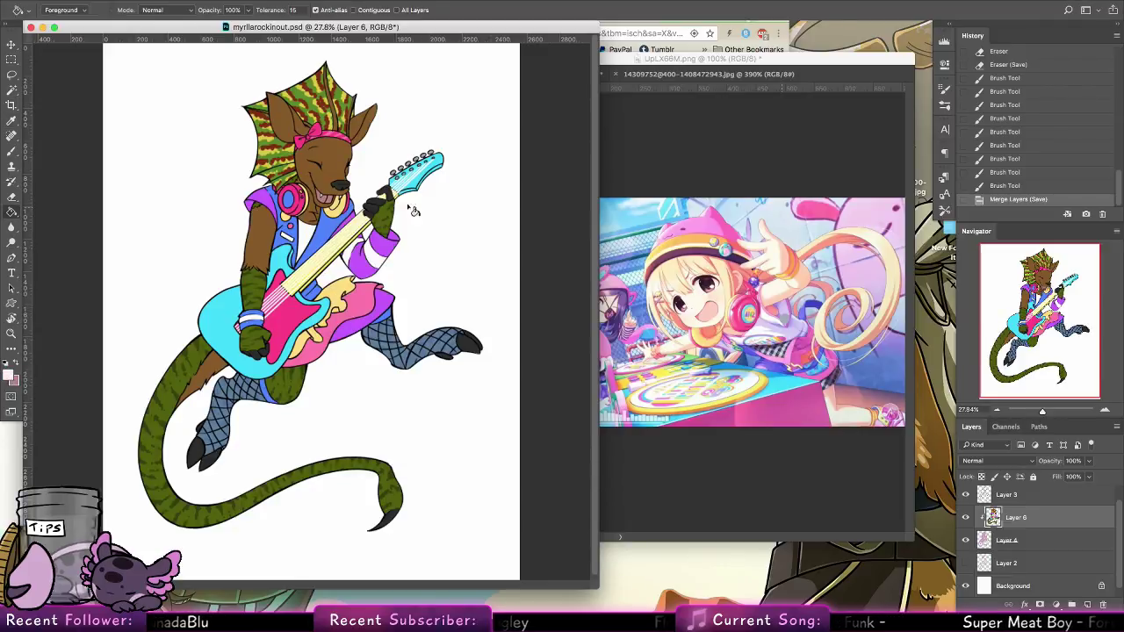
pyautogui.click(303, 250)
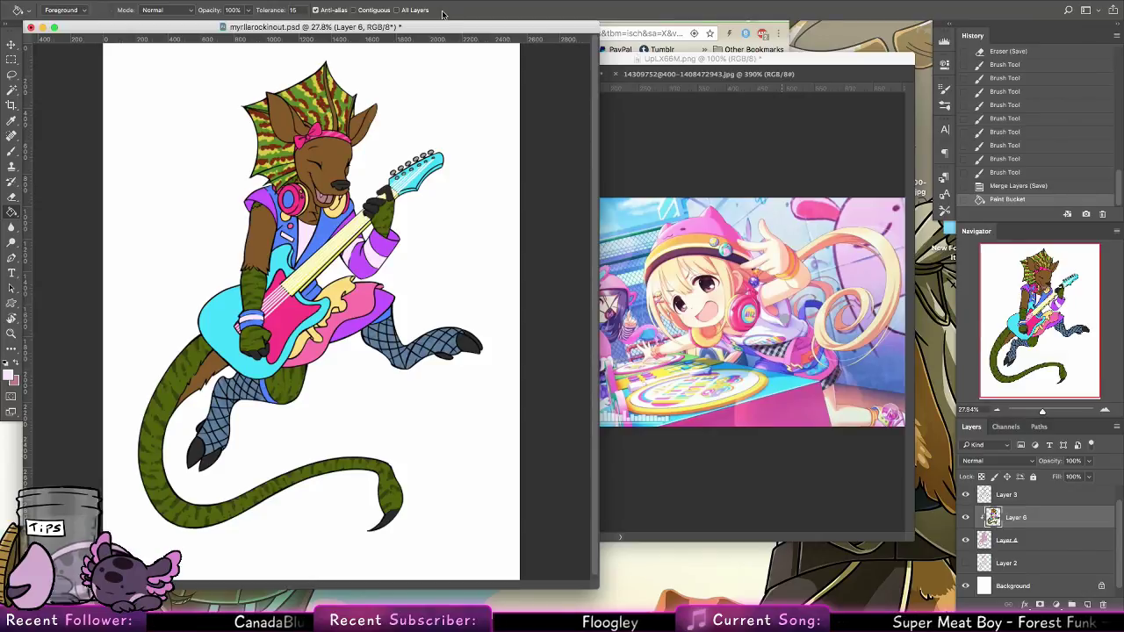
pyautogui.hotkey('ctrl', 's')
pyautogui.hotkey('ctrl', 'a')
pyautogui.hotkey('ctrl', 'a')
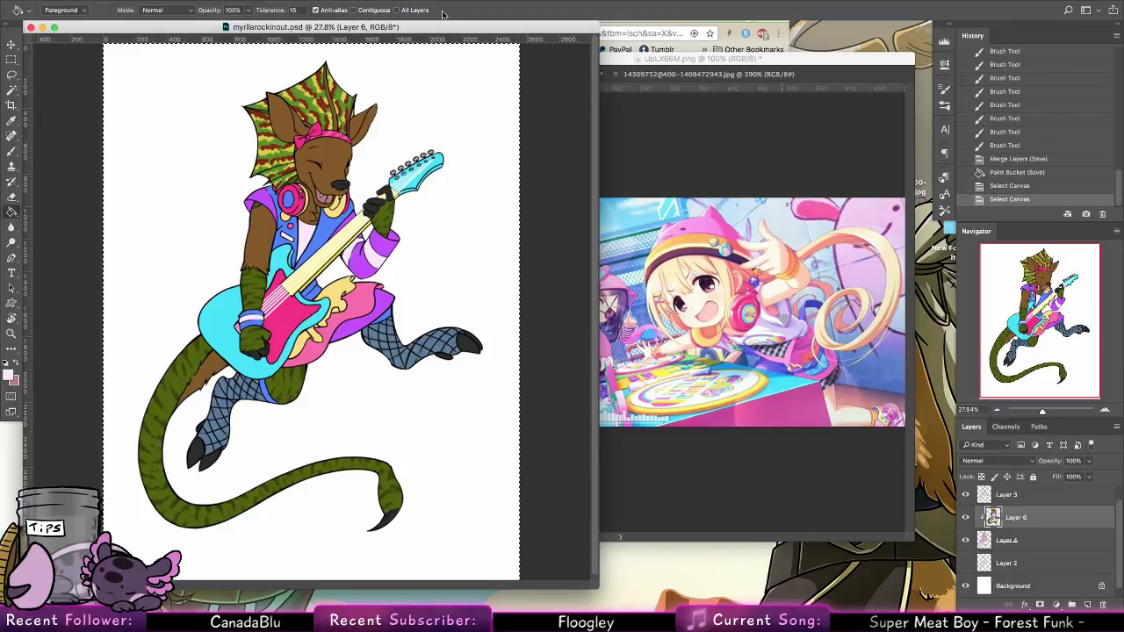
pyautogui.hotkey('ctrl', 'd')
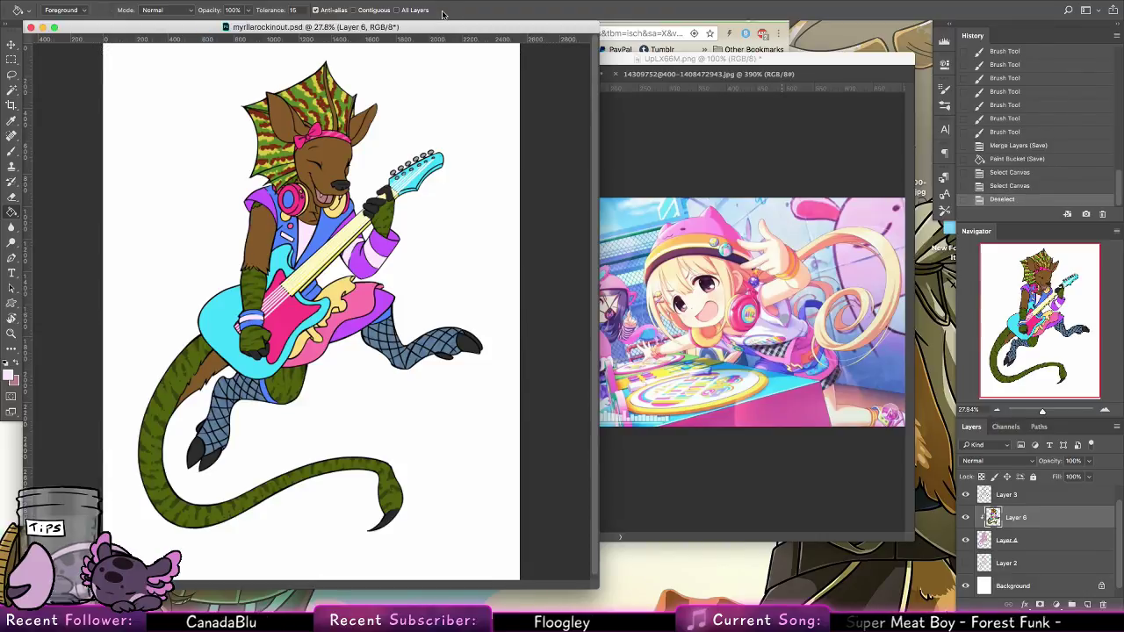
# Close the reference images and the guitar-playing character's file
pyautogui.click(682, 177)
pyautogui.click(489, 59)
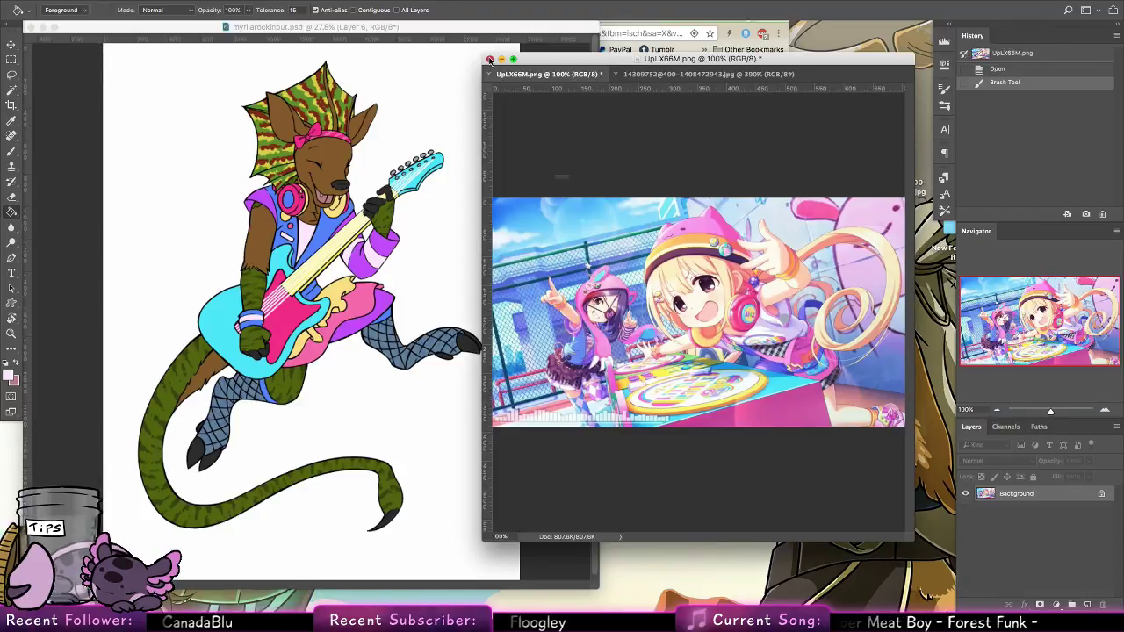
pyautogui.click(546, 205)
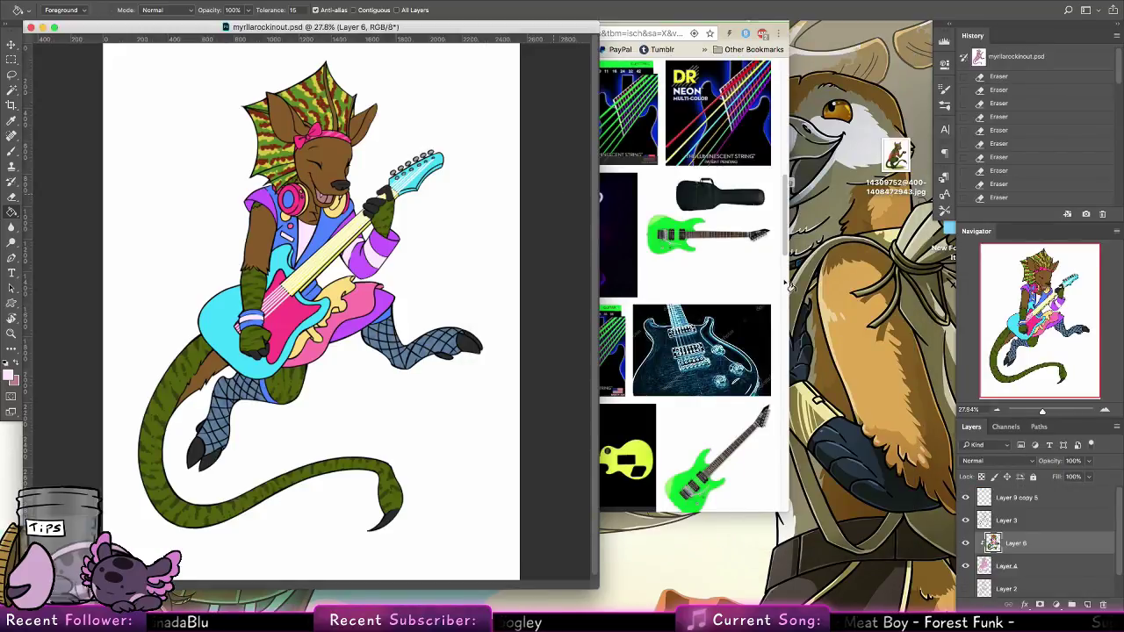
pyautogui.click(747, 286)
pyautogui.click(265, 15)
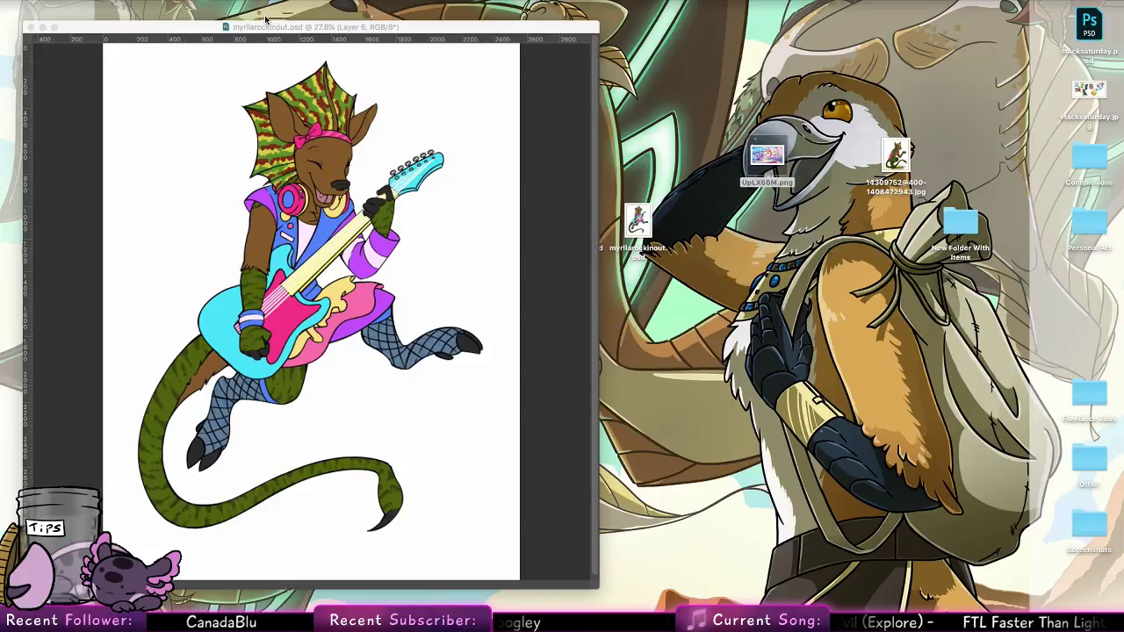
pyautogui.click(33, 33)
pyautogui.click(32, 28)
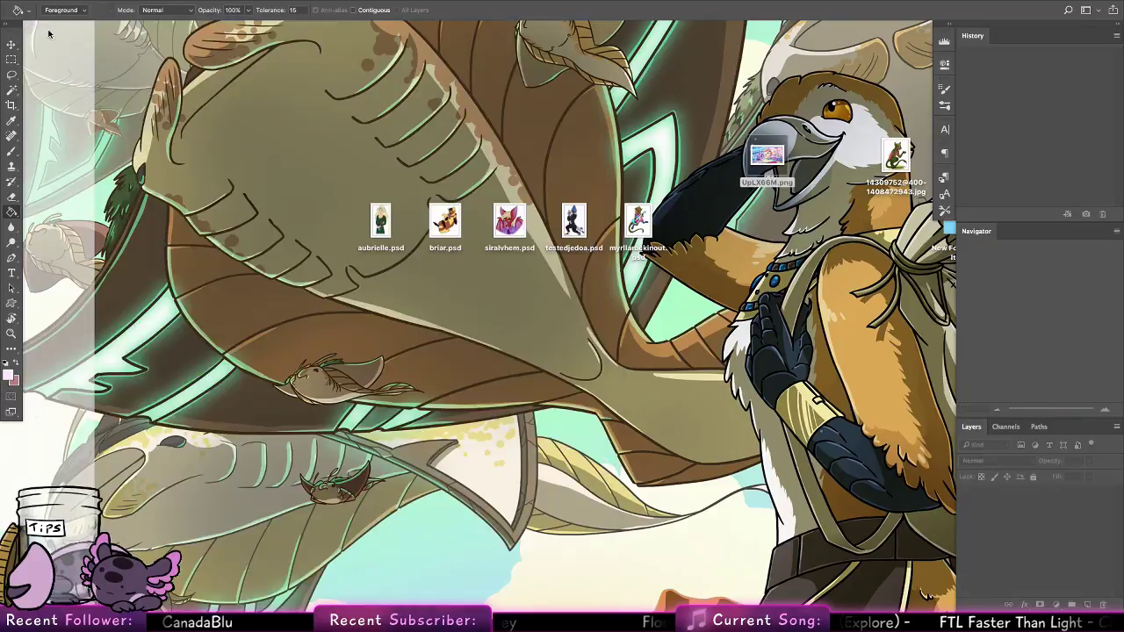
# Open siralvhem.psd from the desktop and enlarge its document window
pyautogui.click(575, 333)
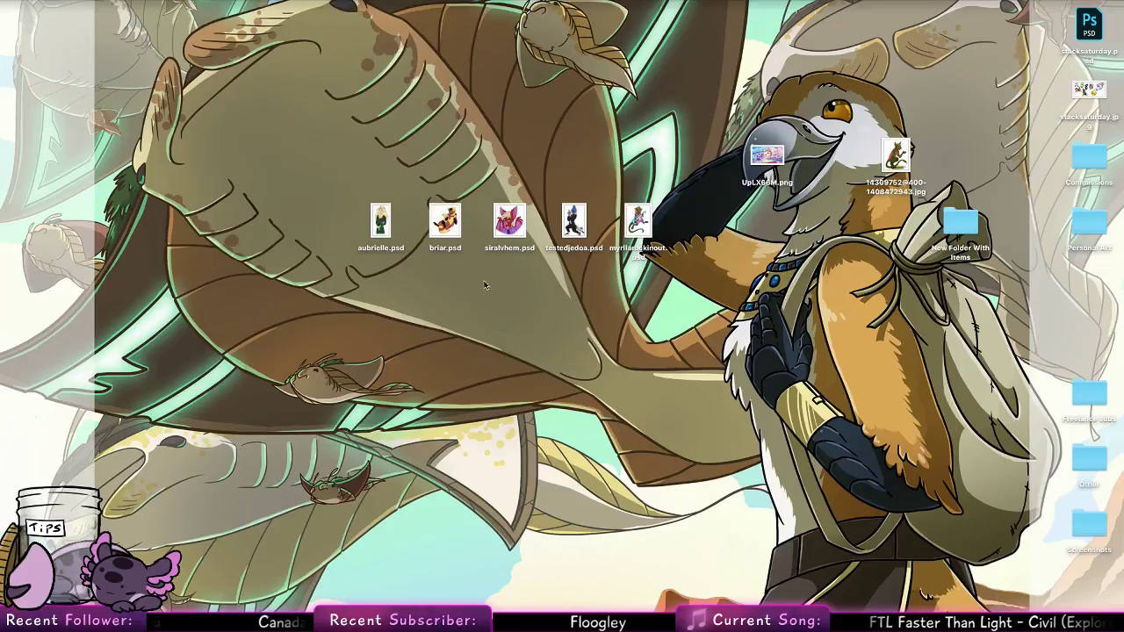
pyautogui.doubleClick(517, 221)
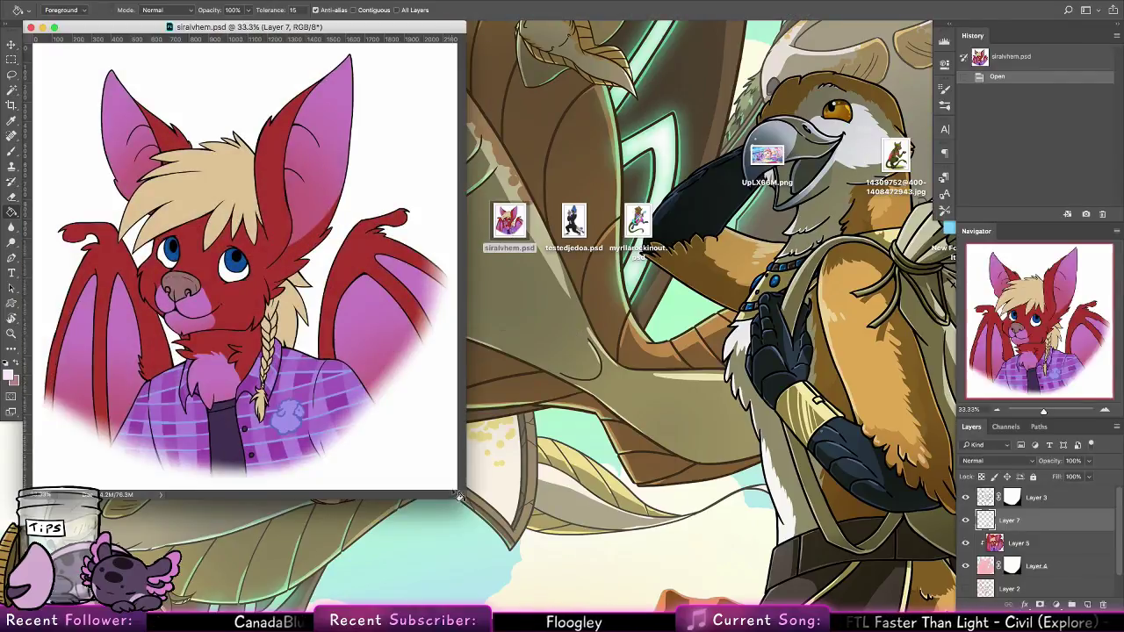
pyautogui.moveTo(459, 497); pyautogui.dragTo(677, 574)
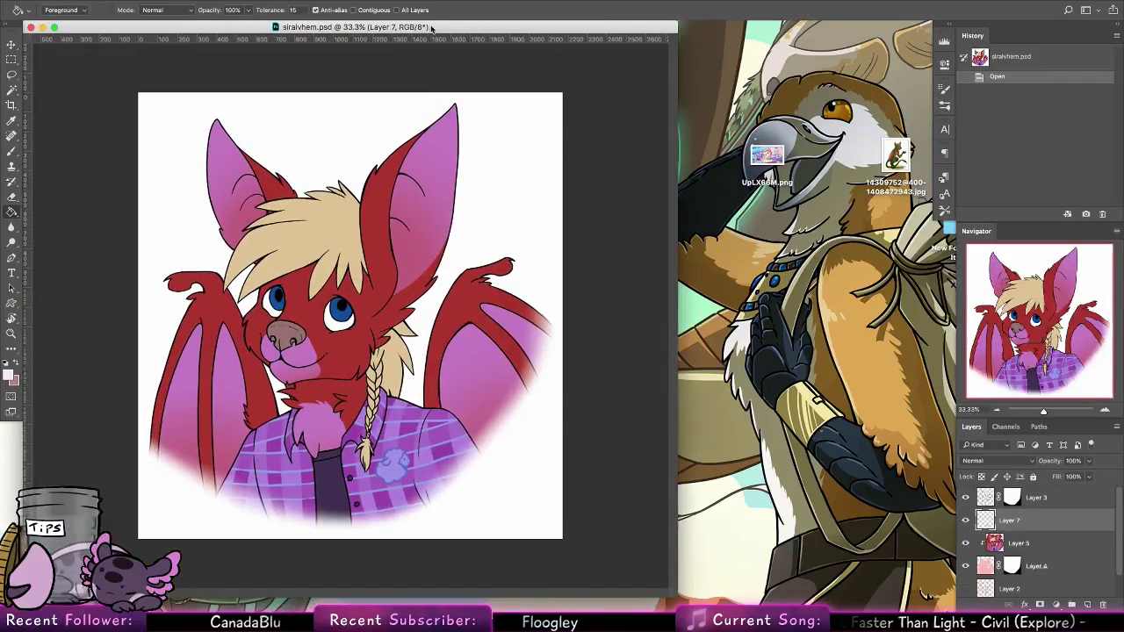
pyautogui.moveTo(431, 29); pyautogui.dragTo(464, 28)
# Clip Layer 7 to the artwork below it and merge it down into Layer 5
pyautogui.click(966, 521)
pyautogui.click(966, 522)
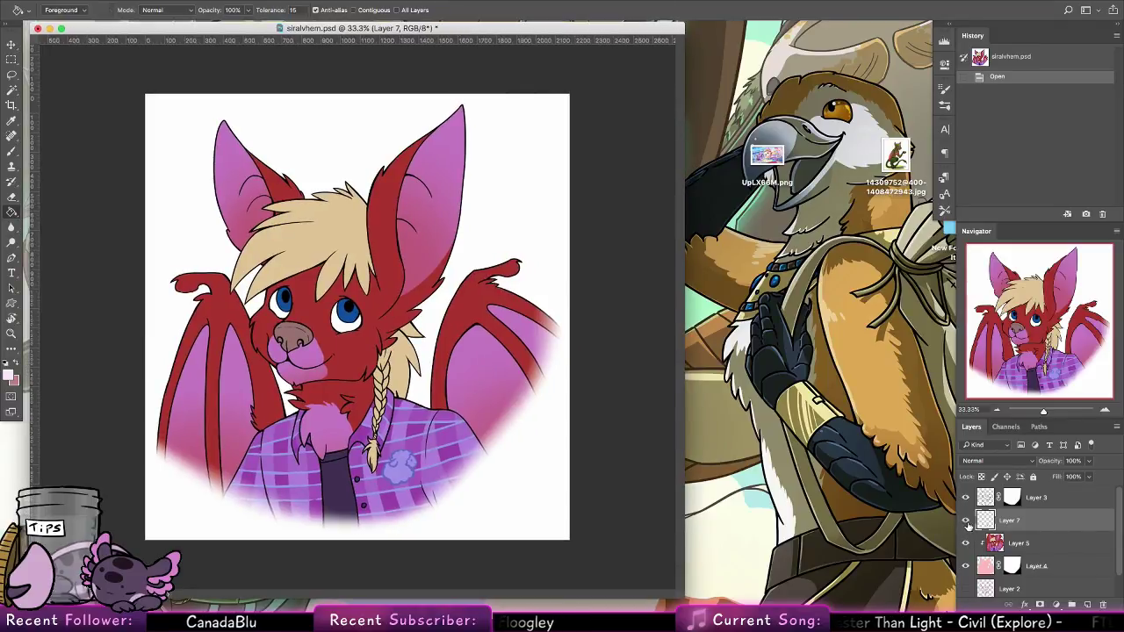
pyautogui.rightClick(978, 524)
pyautogui.click(916, 328)
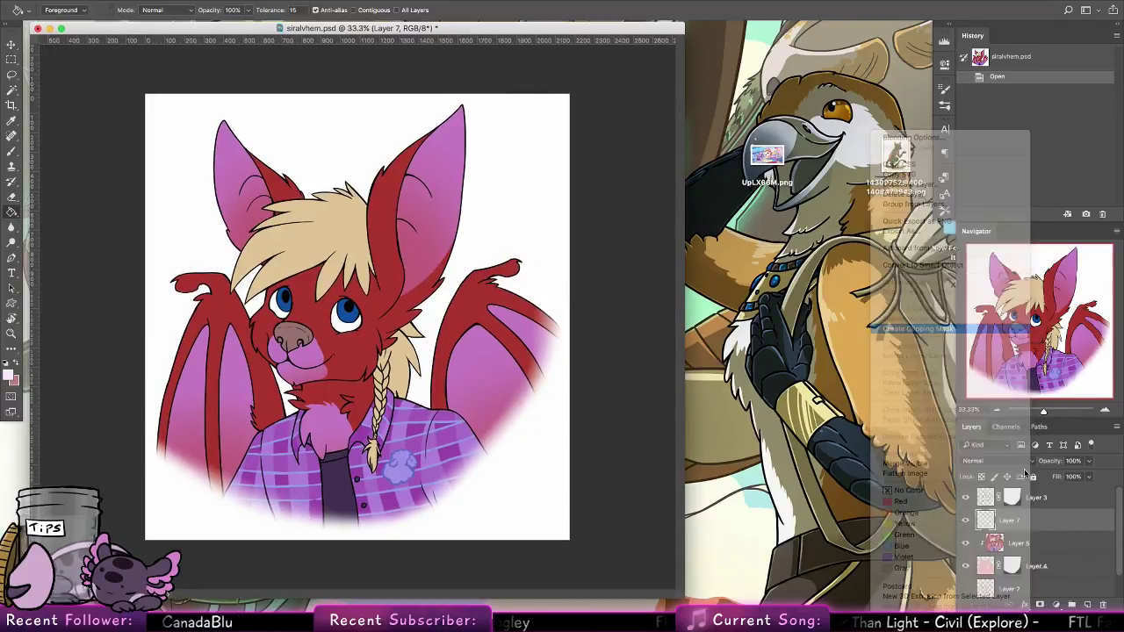
pyautogui.rightClick(1045, 519)
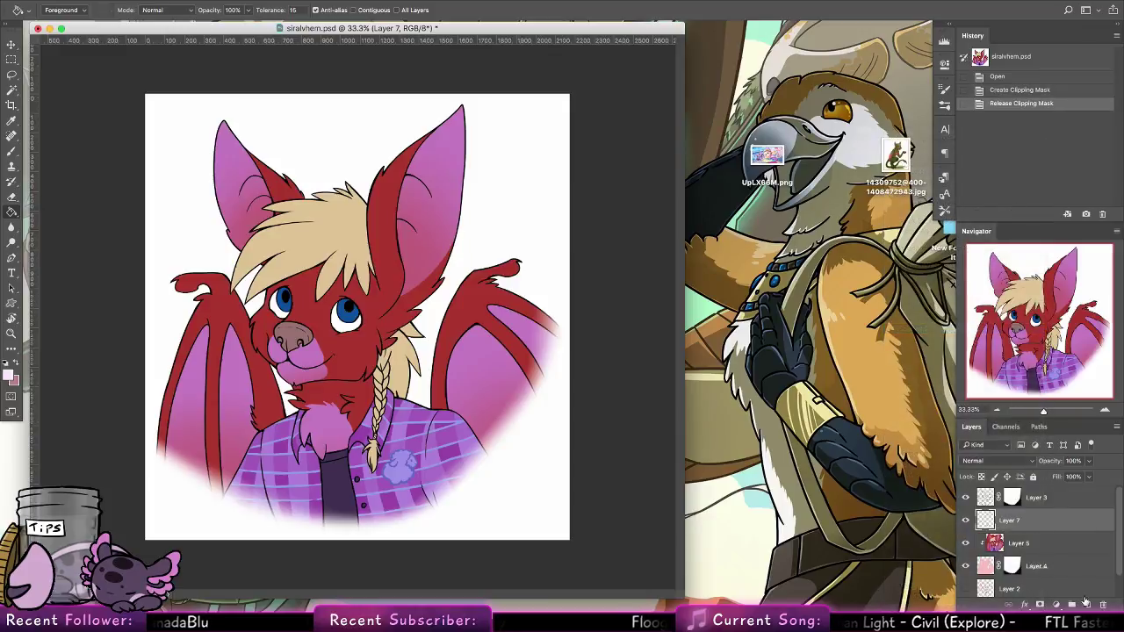
pyautogui.rightClick(1029, 522)
pyautogui.click(948, 327)
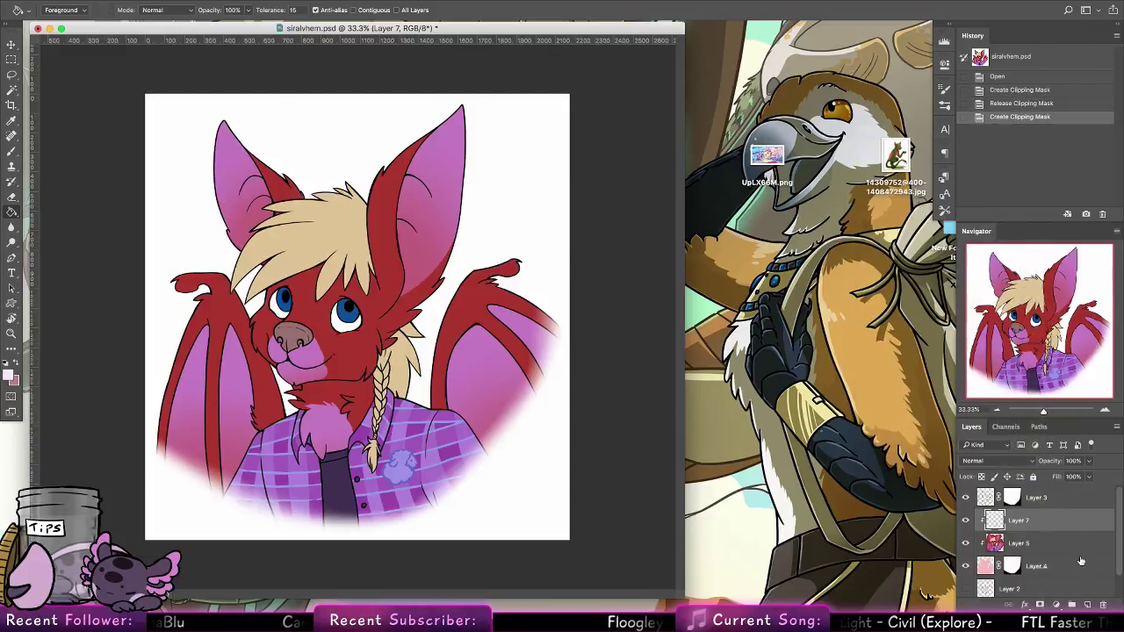
pyautogui.rightClick(1034, 525)
pyautogui.click(921, 453)
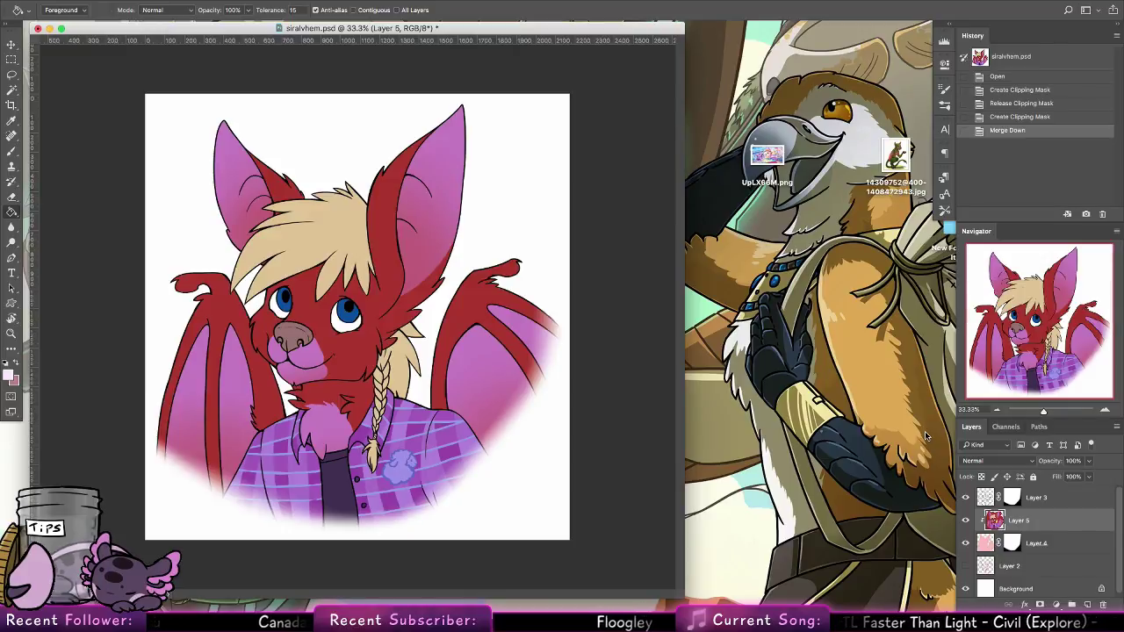
# Switch to the Gradient tool and set the foreground colour to a brighter version of the inner ear's pink
pyautogui.moveTo(11, 212); pyautogui.dragTo(53, 211)
pyautogui.click(5, 362)
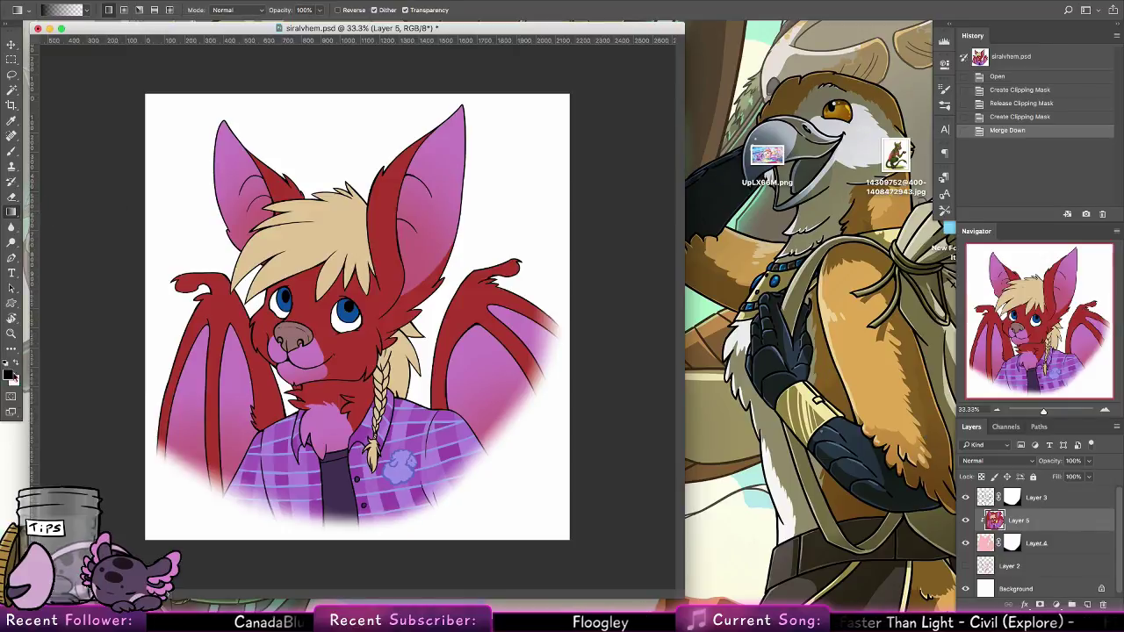
pyautogui.click(9, 376)
pyautogui.click(436, 195)
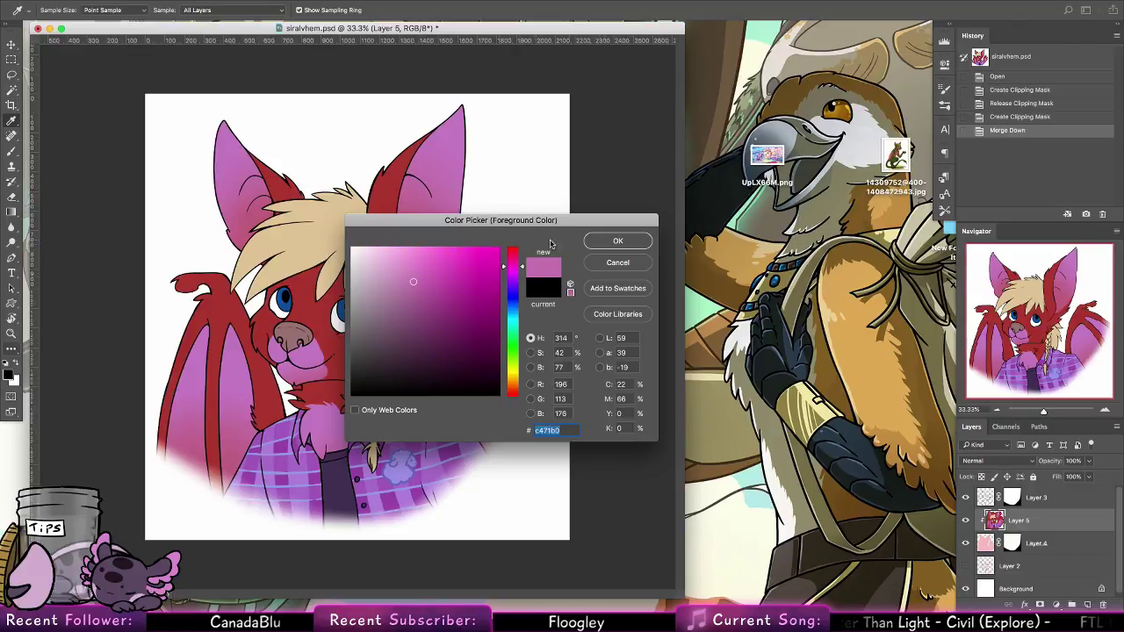
pyautogui.click(413, 251)
pyautogui.press('Return')
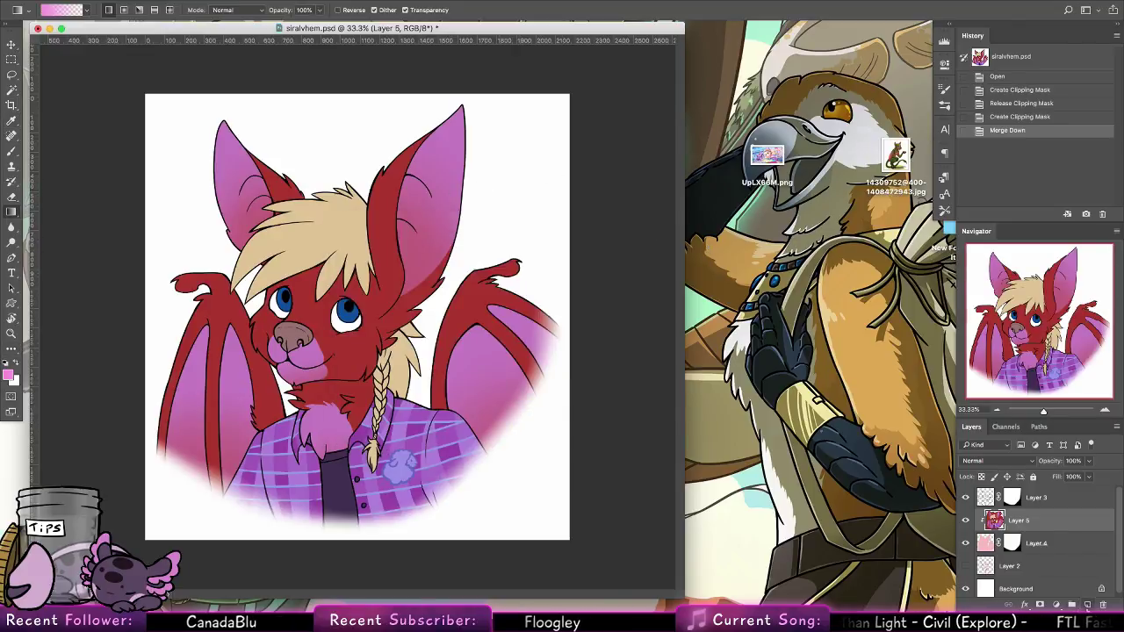
# Add a new layer above Layer 5 and clip it to the character's base
pyautogui.click(1087, 605)
pyautogui.rightClick(1031, 521)
pyautogui.click(912, 330)
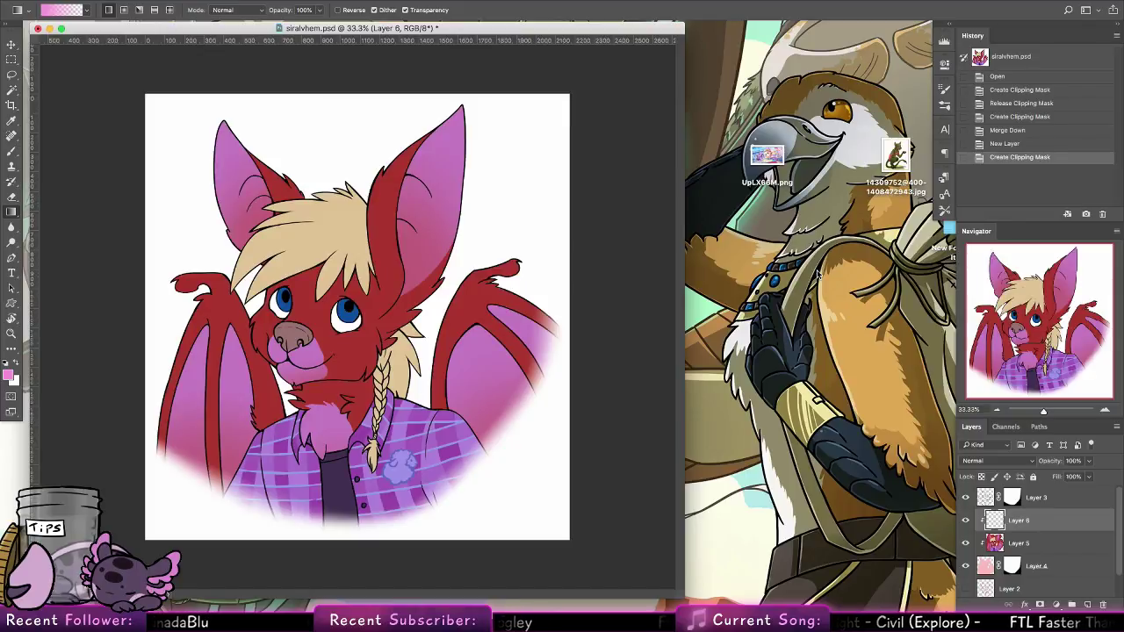
# Apply pink-to-transparent gradients on the clipped layer, rising from the shirt and running diagonally inward from the lower edge of the plain-side wing
pyautogui.moveTo(381, 326); pyautogui.dragTo(380, 325)
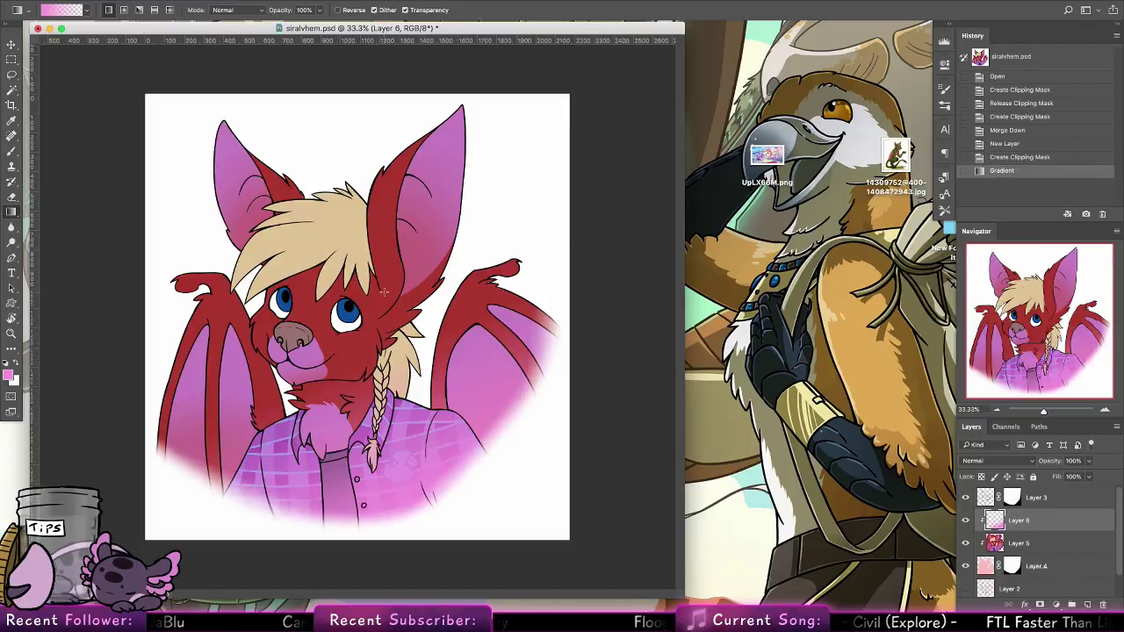
pyautogui.hotkey('ctrl', 'z')
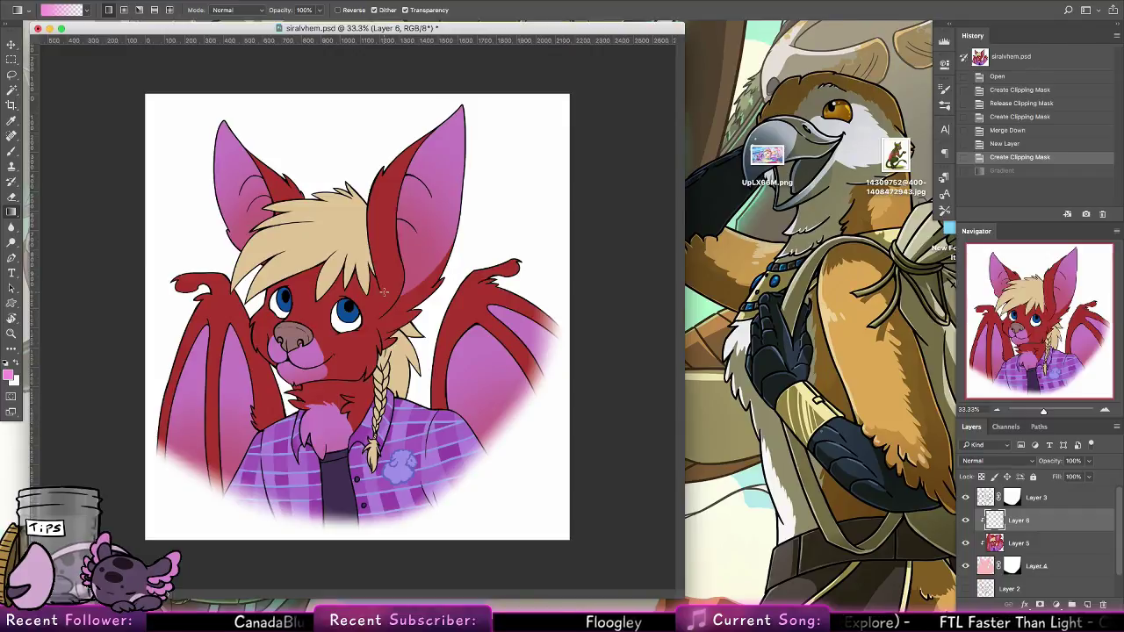
pyautogui.moveTo(390, 492); pyautogui.dragTo(409, 304)
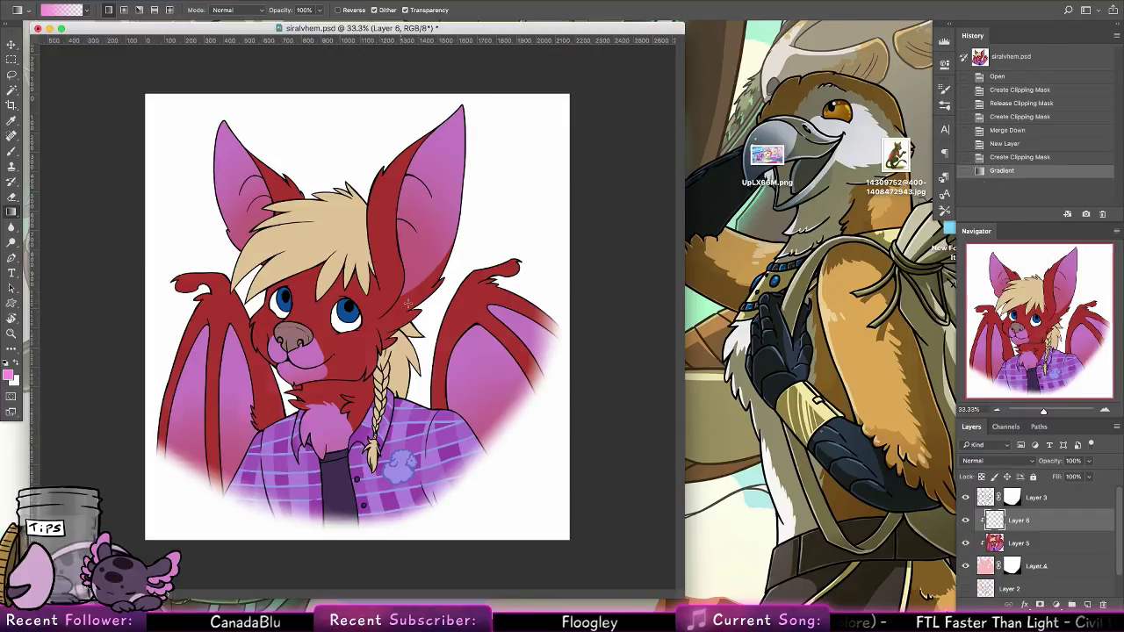
pyautogui.moveTo(504, 423); pyautogui.dragTo(408, 297)
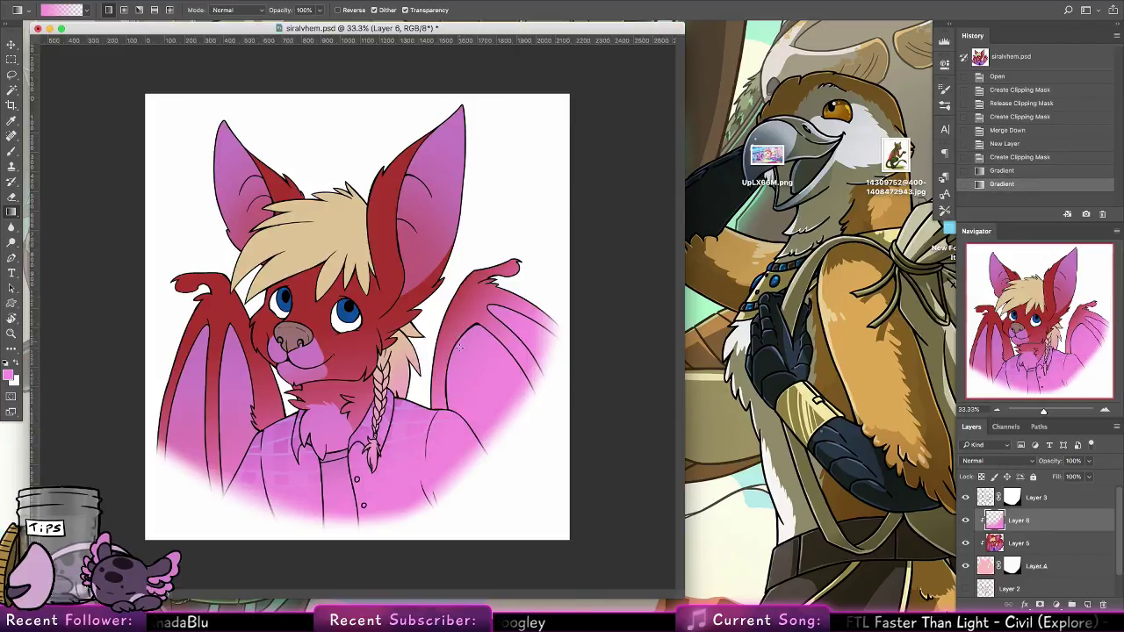
# Undo all the pink gradients applied on Layer 6
pyautogui.moveTo(393, 264); pyautogui.dragTo(392, 264)
pyautogui.press('super+alt+z')
pyautogui.press('super+alt+z')
pyautogui.press('super+alt+z')
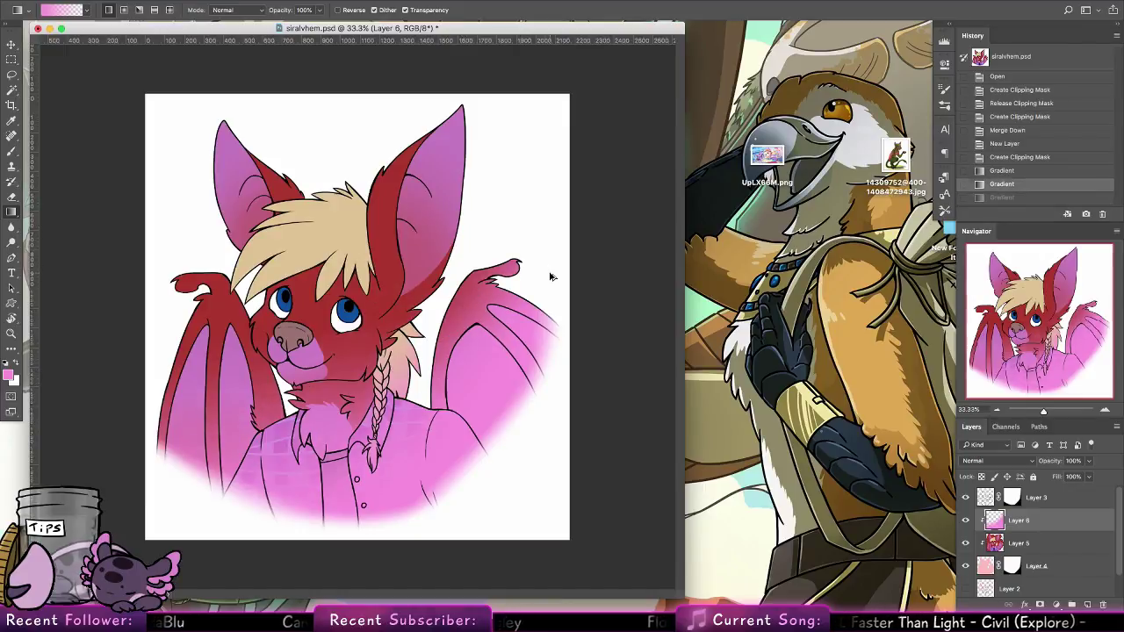
# Paint solid pink shadow shapes over the face, neck, fringe and inner side of the right ear on Layer 6 with a 300 px hard round brush
pyautogui.press('b')
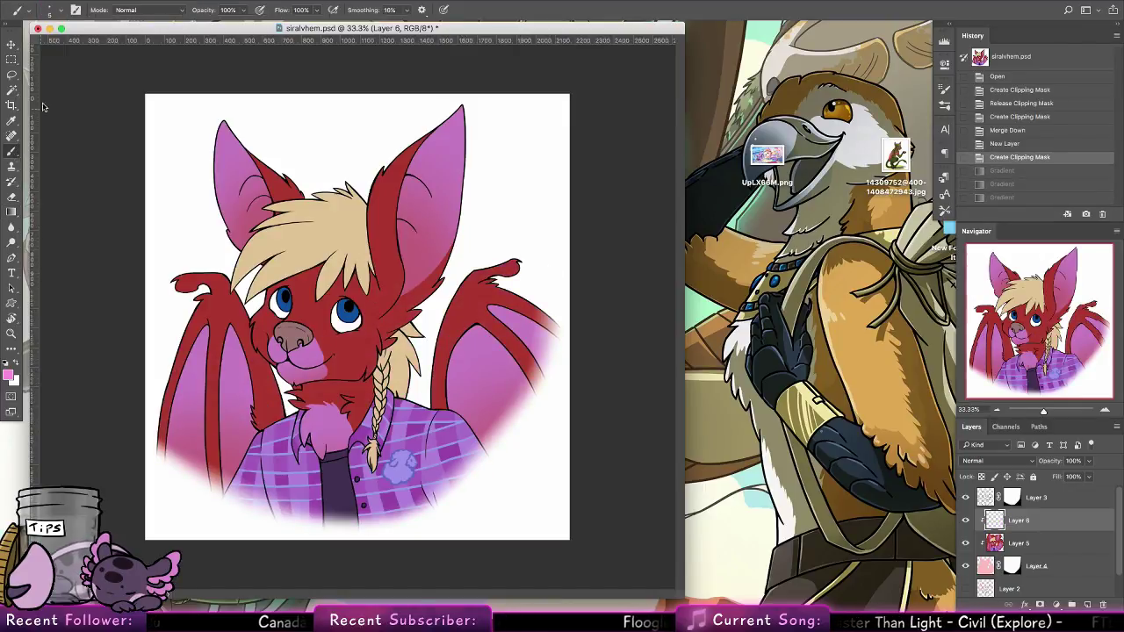
pyautogui.click(57, 11)
pyautogui.click(40, 177)
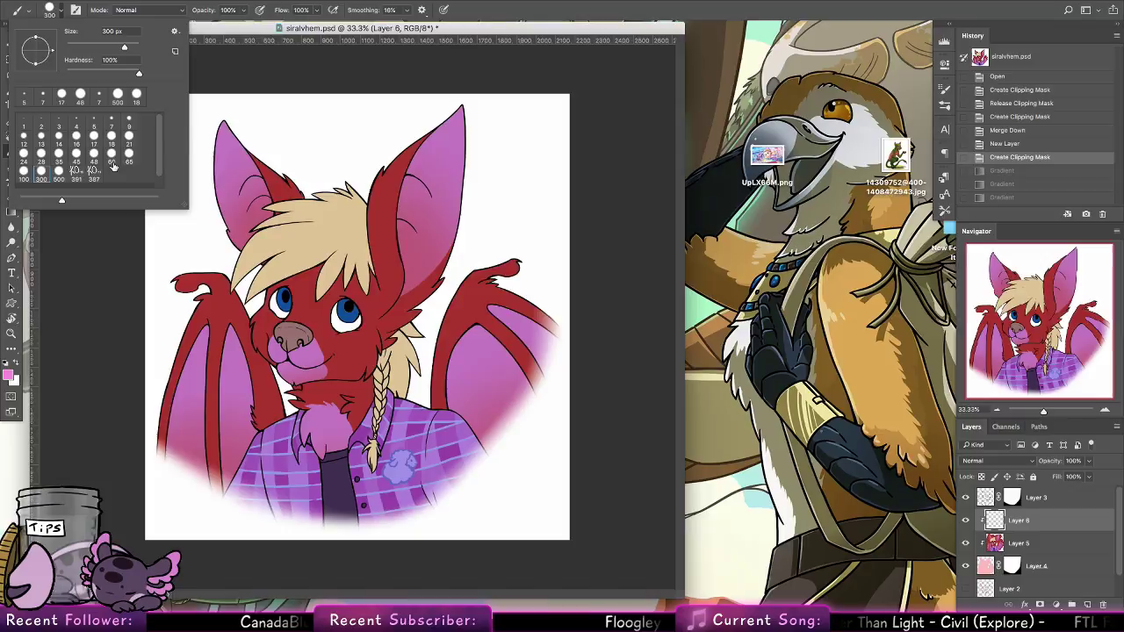
pyautogui.click(378, 377)
pyautogui.moveTo(378, 378)
pyautogui.mouseDown()
pyautogui.moveTo(368, 410)
pyautogui.moveTo(360, 406)
pyautogui.moveTo(351, 365)
pyautogui.moveTo(368, 342)
pyautogui.moveTo(360, 327)
pyautogui.mouseUp()
pyautogui.moveTo(264, 279)
pyautogui.mouseDown()
pyautogui.moveTo(361, 235)
pyautogui.moveTo(343, 295)
pyautogui.mouseUp()
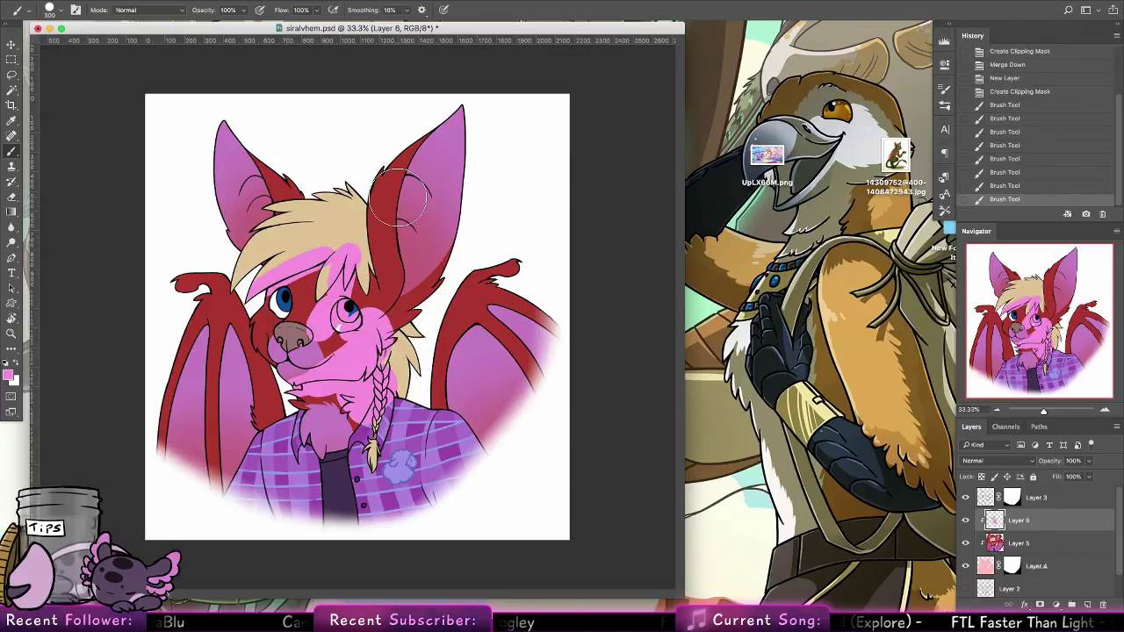
pyautogui.moveTo(349, 251)
pyautogui.mouseDown()
pyautogui.moveTo(363, 304)
pyautogui.moveTo(362, 195)
pyautogui.mouseUp()
pyautogui.moveTo(383, 154)
pyautogui.mouseDown()
pyautogui.moveTo(373, 280)
pyautogui.moveTo(387, 299)
pyautogui.moveTo(369, 267)
pyautogui.moveTo(379, 311)
pyautogui.moveTo(401, 321)
pyautogui.moveTo(343, 313)
pyautogui.mouseUp()
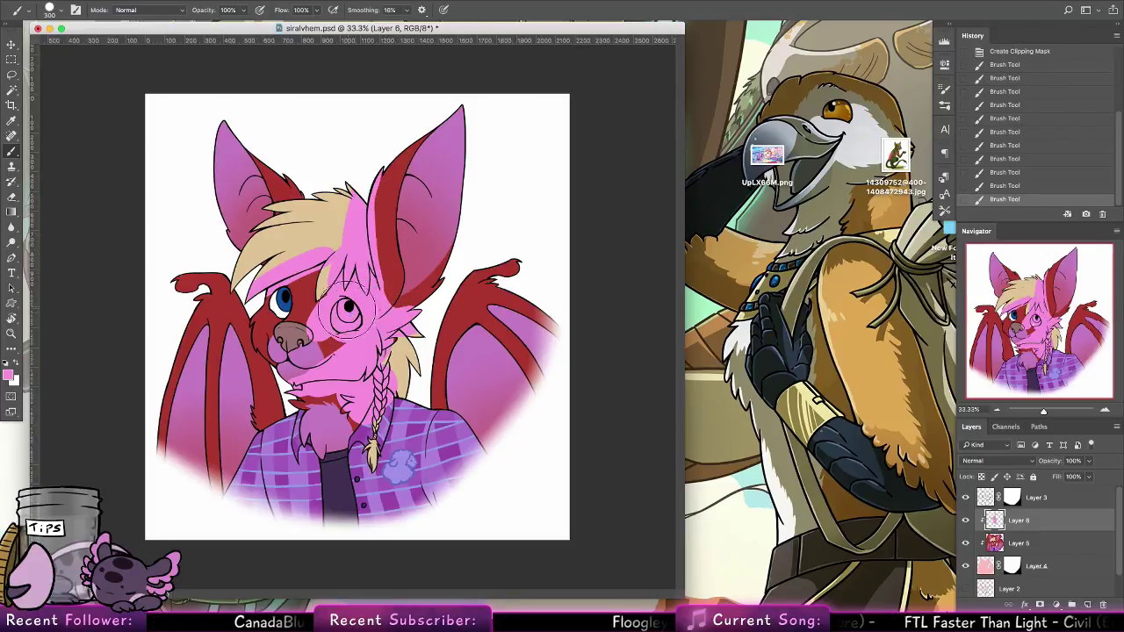
# Set Layer 6's blend mode to Multiply and extend the shadow across the shirt, right wing and right ear
pyautogui.click(1014, 465)
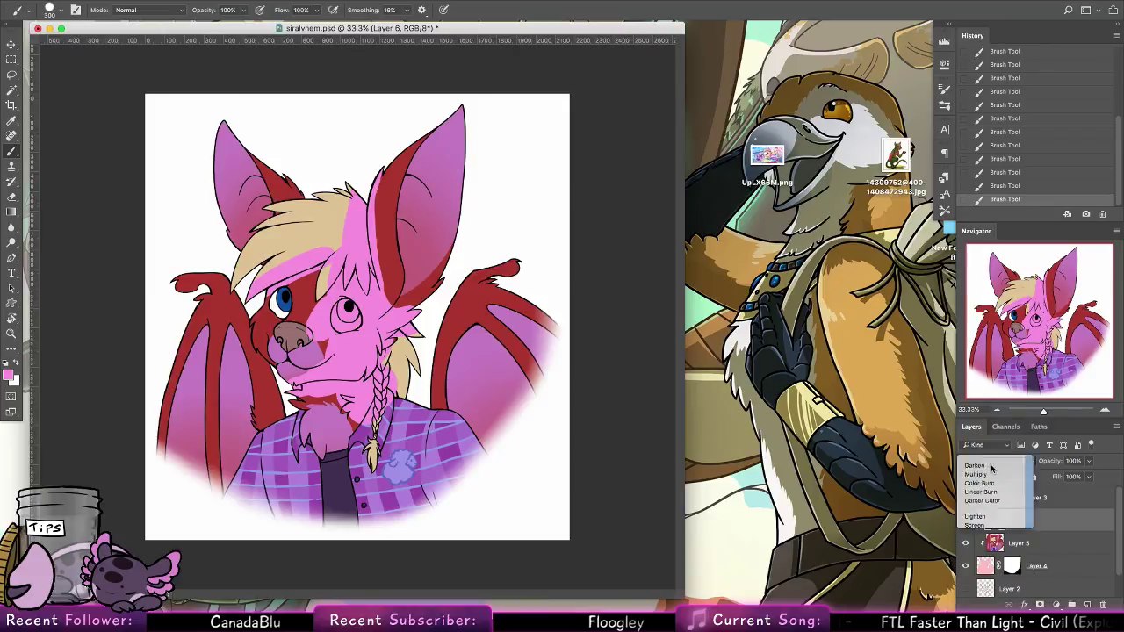
pyautogui.click(979, 497)
pyautogui.moveTo(396, 406)
pyautogui.mouseDown()
pyautogui.moveTo(311, 531)
pyautogui.moveTo(437, 396)
pyautogui.moveTo(372, 555)
pyautogui.moveTo(456, 512)
pyautogui.moveTo(418, 353)
pyautogui.moveTo(417, 434)
pyautogui.moveTo(450, 441)
pyautogui.moveTo(418, 285)
pyautogui.moveTo(535, 469)
pyautogui.mouseUp()
pyautogui.moveTo(384, 323)
pyautogui.mouseDown()
pyautogui.moveTo(410, 259)
pyautogui.moveTo(418, 163)
pyautogui.mouseUp()
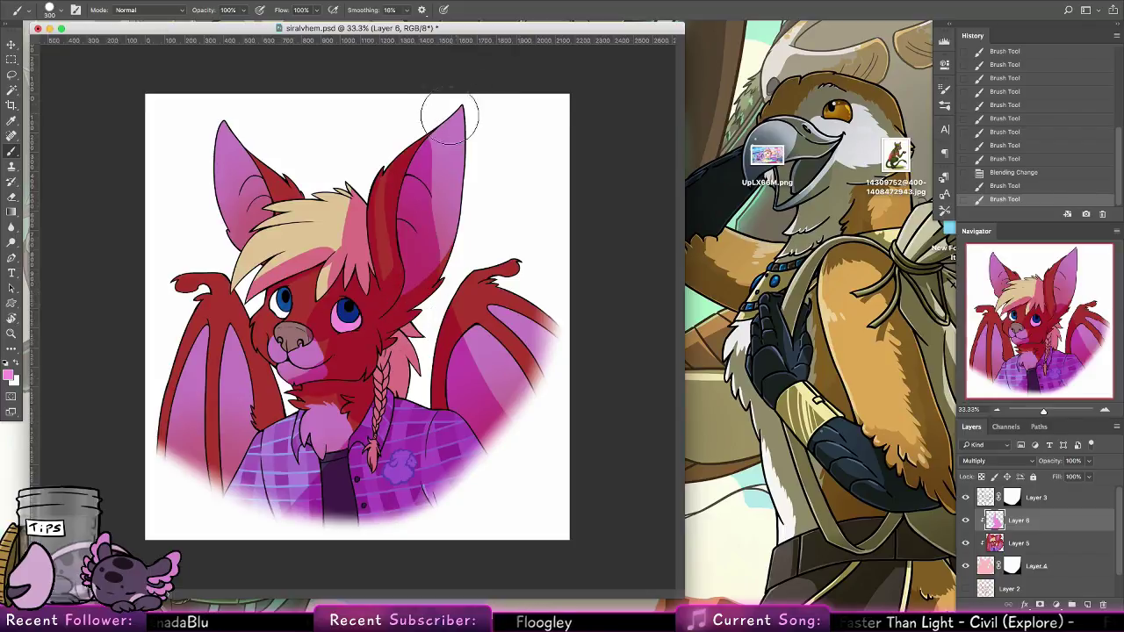
pyautogui.moveTo(494, 91)
pyautogui.mouseDown()
pyautogui.moveTo(463, 97)
pyautogui.moveTo(458, 125)
pyautogui.mouseUp()
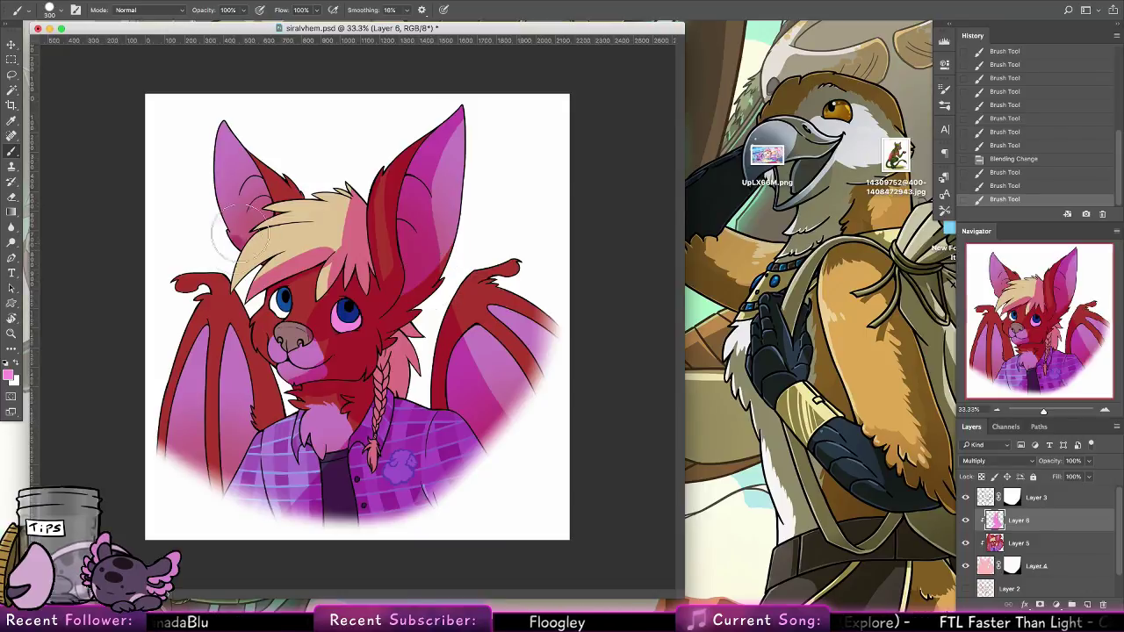
# Paint shadows on the left ear, the left wing membranes and the edge of the muzzle
pyautogui.moveTo(228, 233); pyautogui.dragTo(264, 185)
pyautogui.moveTo(247, 139); pyautogui.dragTo(259, 220)
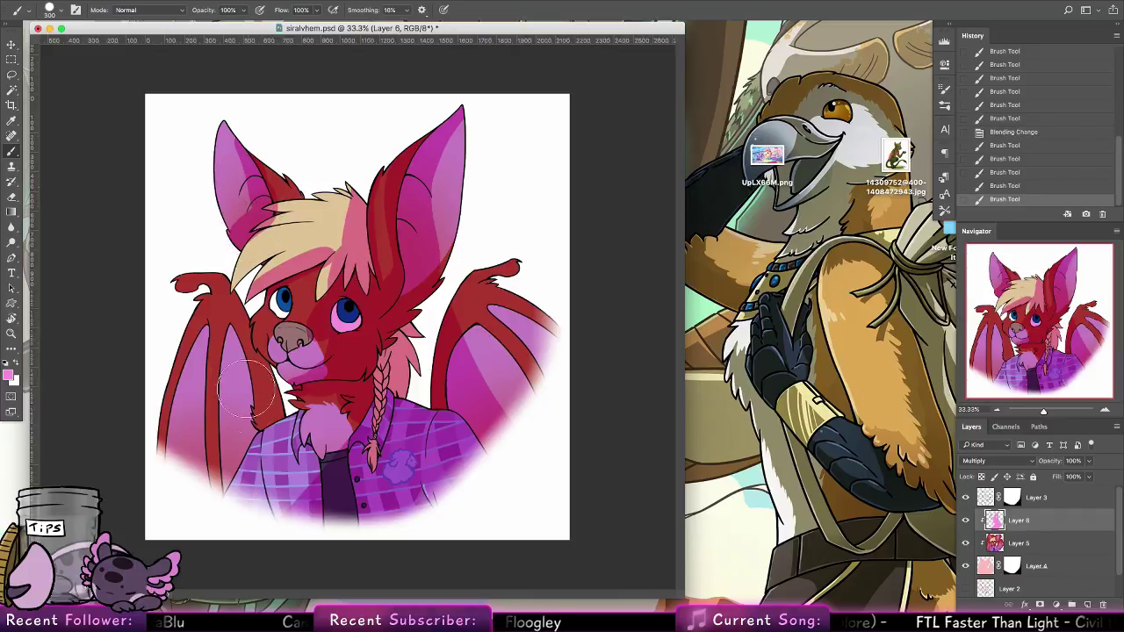
pyautogui.moveTo(255, 386)
pyautogui.mouseDown()
pyautogui.moveTo(208, 504)
pyautogui.moveTo(211, 426)
pyautogui.moveTo(219, 417)
pyautogui.moveTo(226, 484)
pyautogui.moveTo(235, 387)
pyautogui.moveTo(233, 519)
pyautogui.mouseUp()
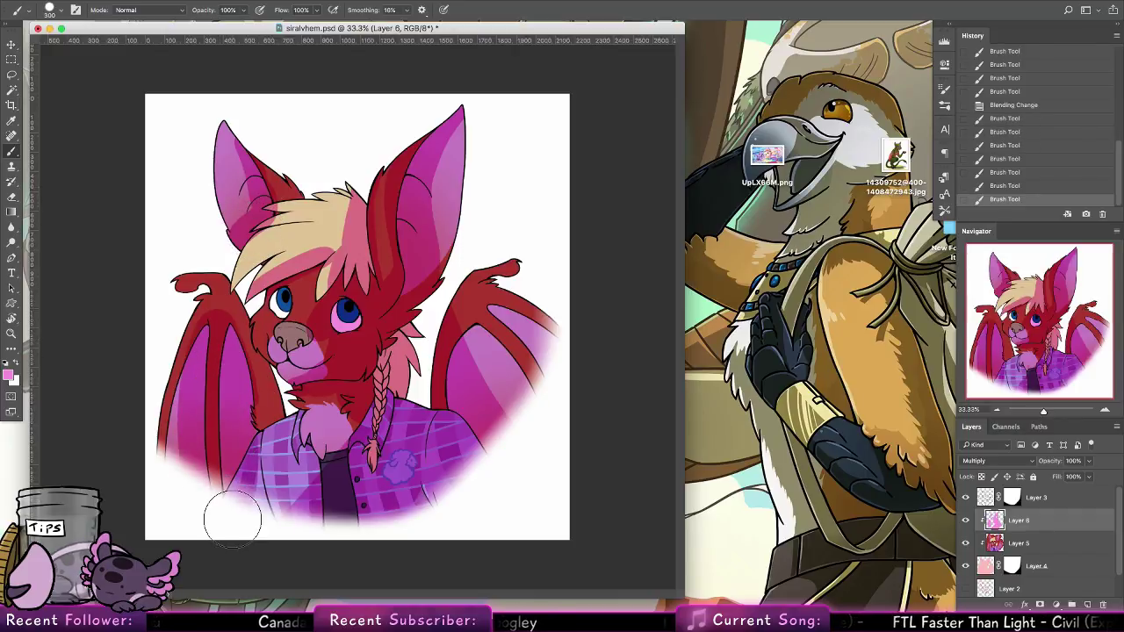
pyautogui.moveTo(235, 381); pyautogui.dragTo(242, 457)
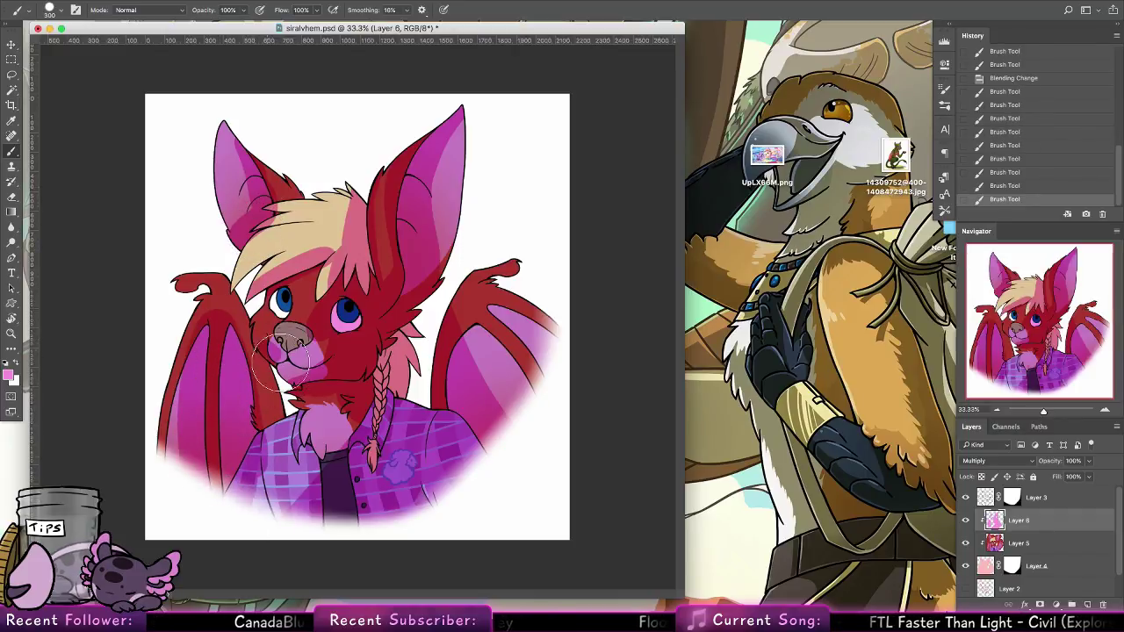
pyautogui.moveTo(262, 353)
pyautogui.mouseDown()
pyautogui.moveTo(285, 361)
pyautogui.moveTo(272, 356)
pyautogui.mouseUp()
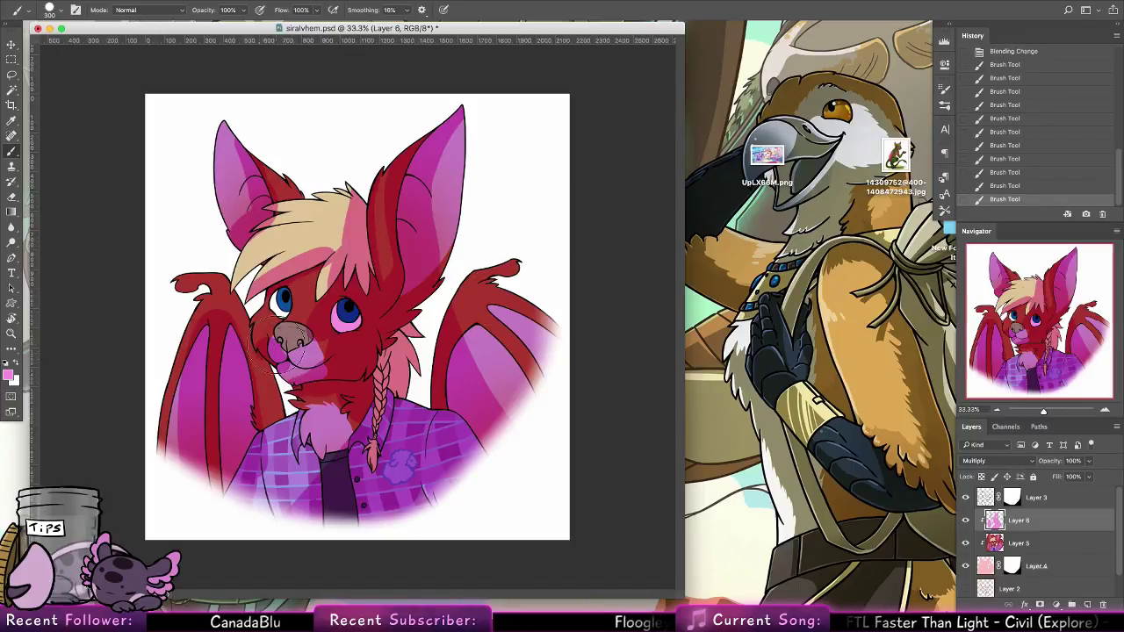
# Clean up the shadow along the muzzle's outer edge with a 100 px hard eraser
pyautogui.click(13, 196)
pyautogui.click(50, 11)
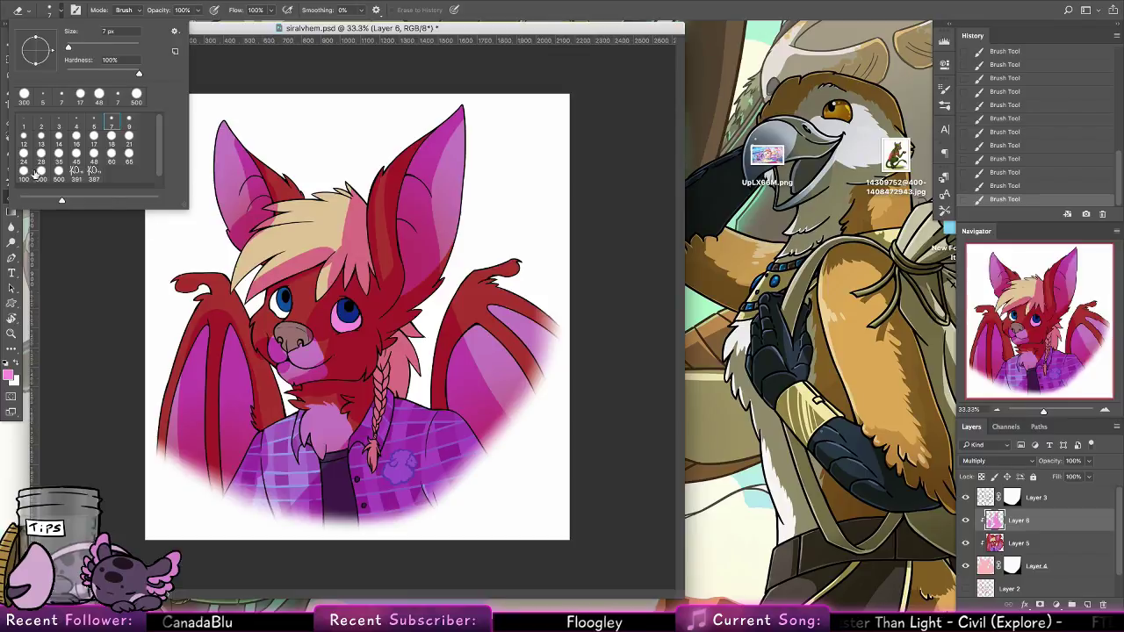
pyautogui.click(24, 171)
pyautogui.moveTo(251, 349); pyautogui.dragTo(275, 386)
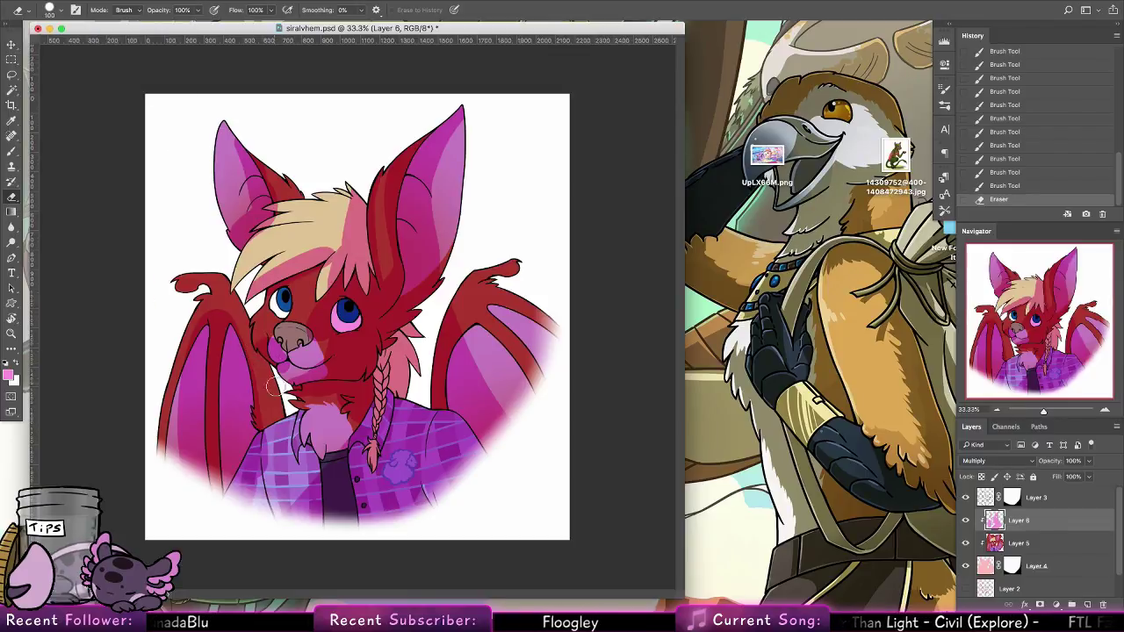
# Recolour the shadow layer with Hue/Saturation: hue -116, saturation +46, lightness +56
pyautogui.click(168, 2)
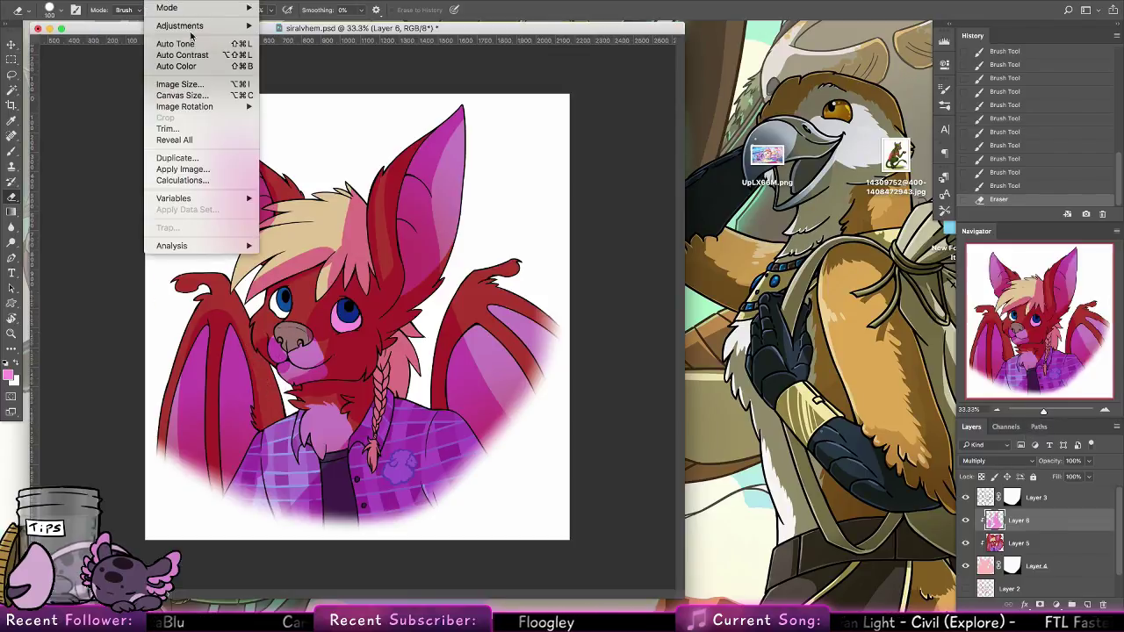
pyautogui.moveTo(189, 25)
pyautogui.click(303, 88)
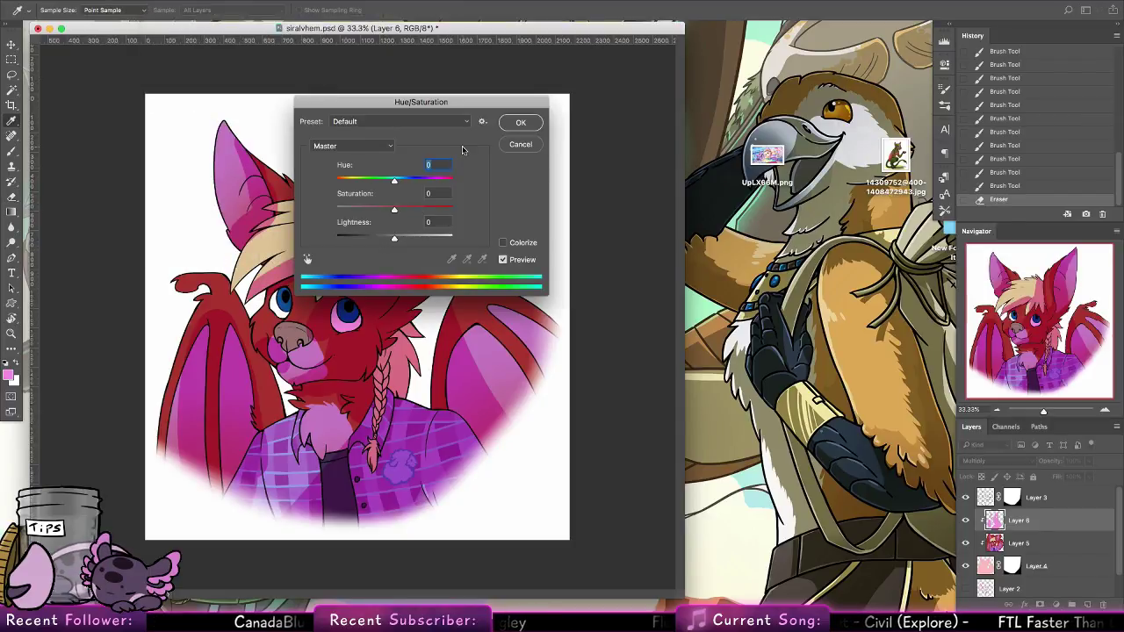
pyautogui.moveTo(407, 180); pyautogui.dragTo(421, 240)
pyautogui.moveTo(378, 210); pyautogui.dragTo(427, 242)
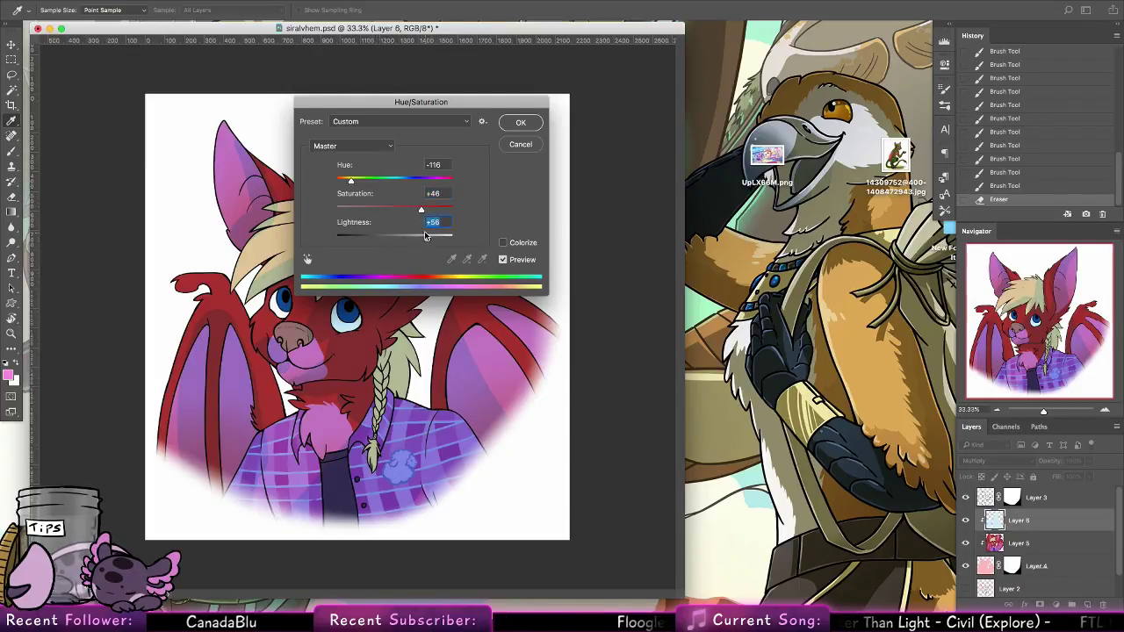
pyautogui.click(515, 125)
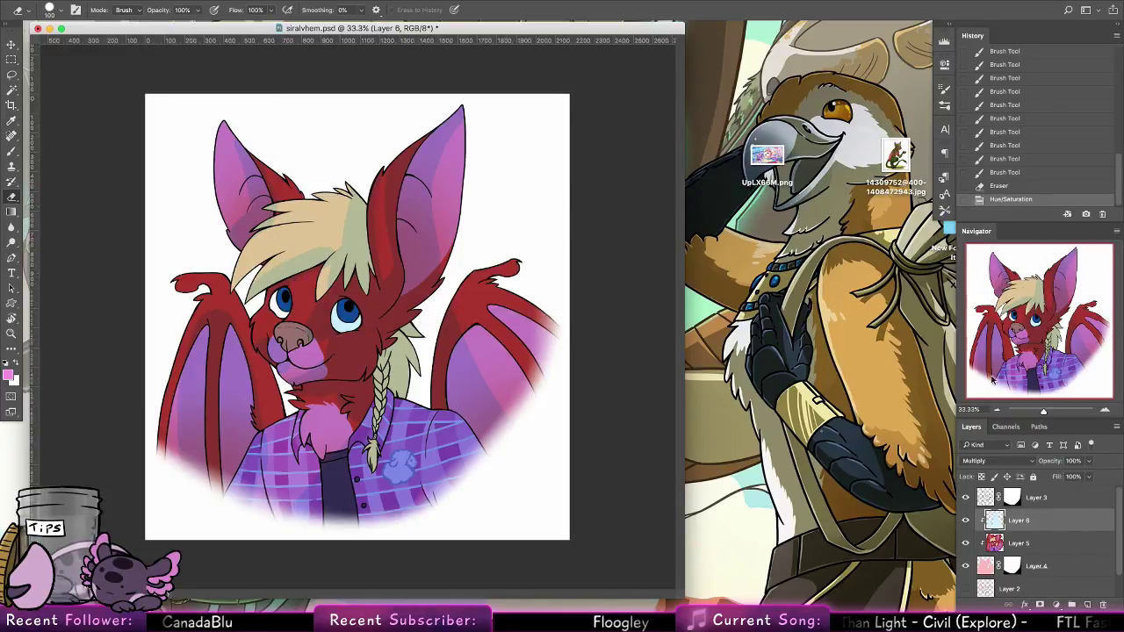
# Sample the shadow's pale blue as foreground colour with Layer 6 temporarily in Normal mode, and undo that blending change
pyautogui.click(996, 461)
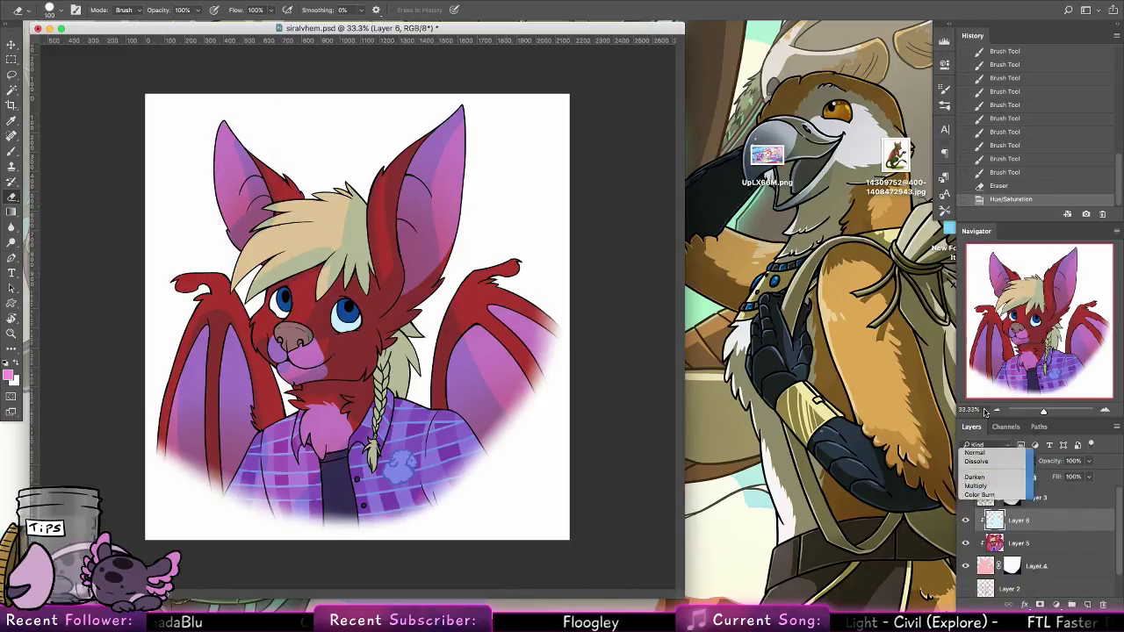
pyautogui.click(977, 453)
pyautogui.keyDown('alt'); pyautogui.click(351, 351); pyautogui.keyUp('alt')
pyautogui.click(653, 204)
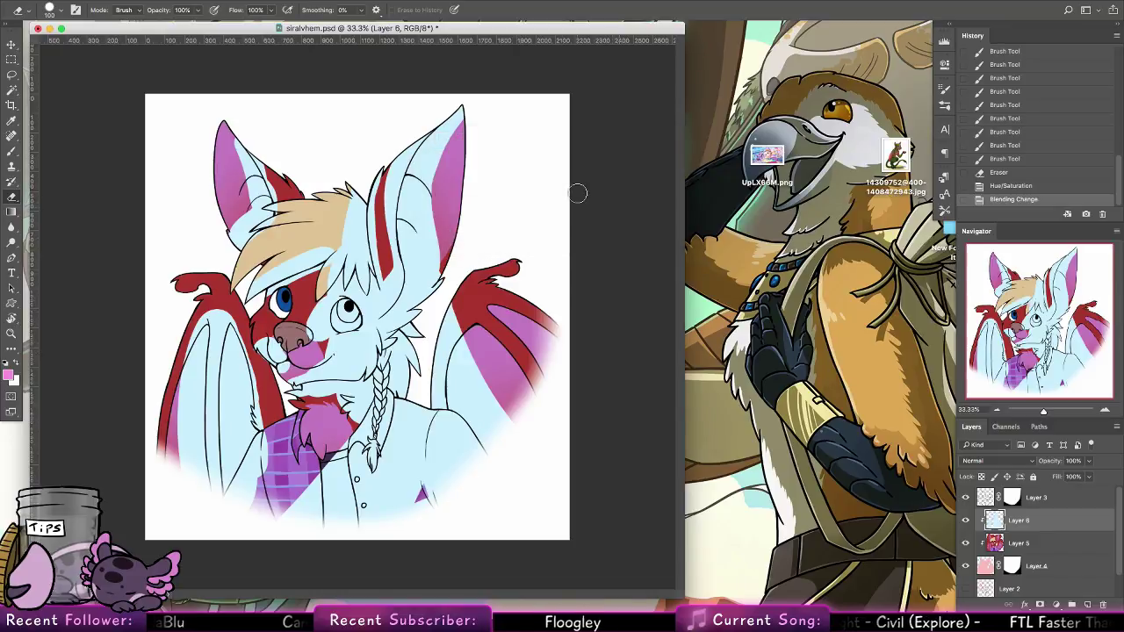
pyautogui.click(12, 154)
pyautogui.keyDown('alt'); pyautogui.click(245, 209); pyautogui.keyUp('alt')
pyautogui.click(11, 212)
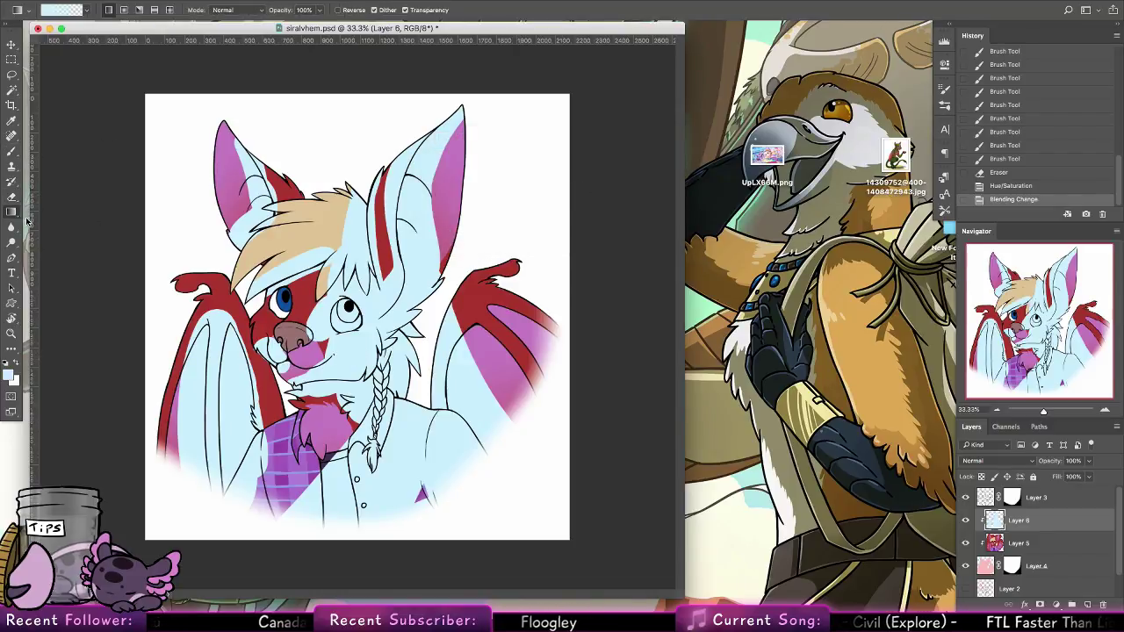
pyautogui.click(56, 224)
pyautogui.press('super+z')
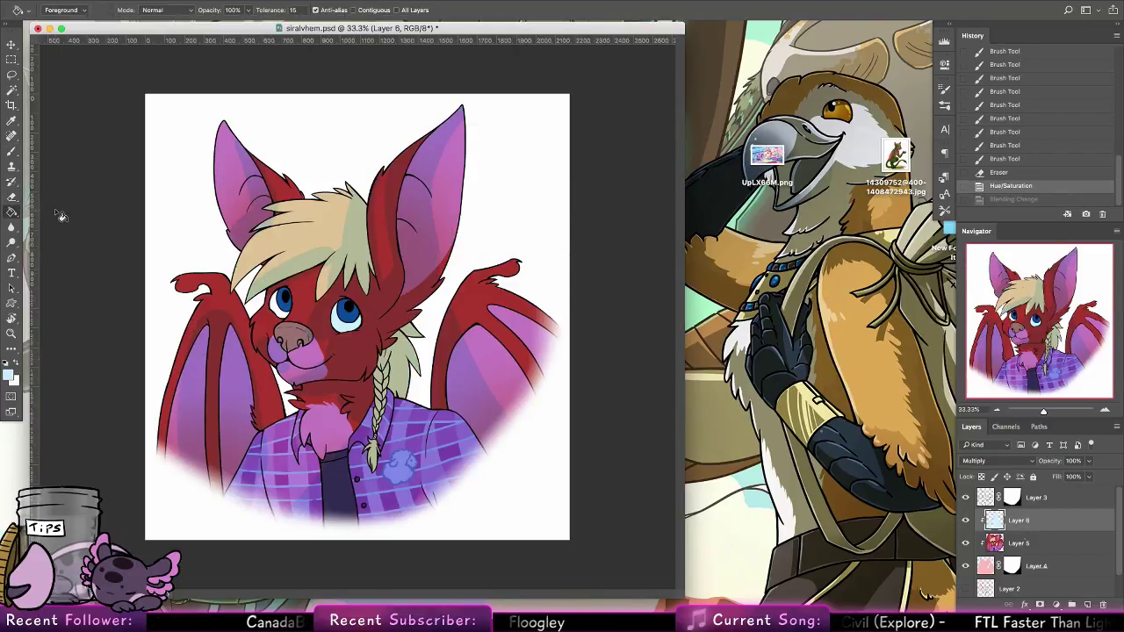
# Fill Layer 4's base with the pale blue, covering the leftover purple patch near the collar with Layer 5 hidden and transparent pixels locked
pyautogui.click(986, 576)
pyautogui.click(443, 426)
pyautogui.click(13, 151)
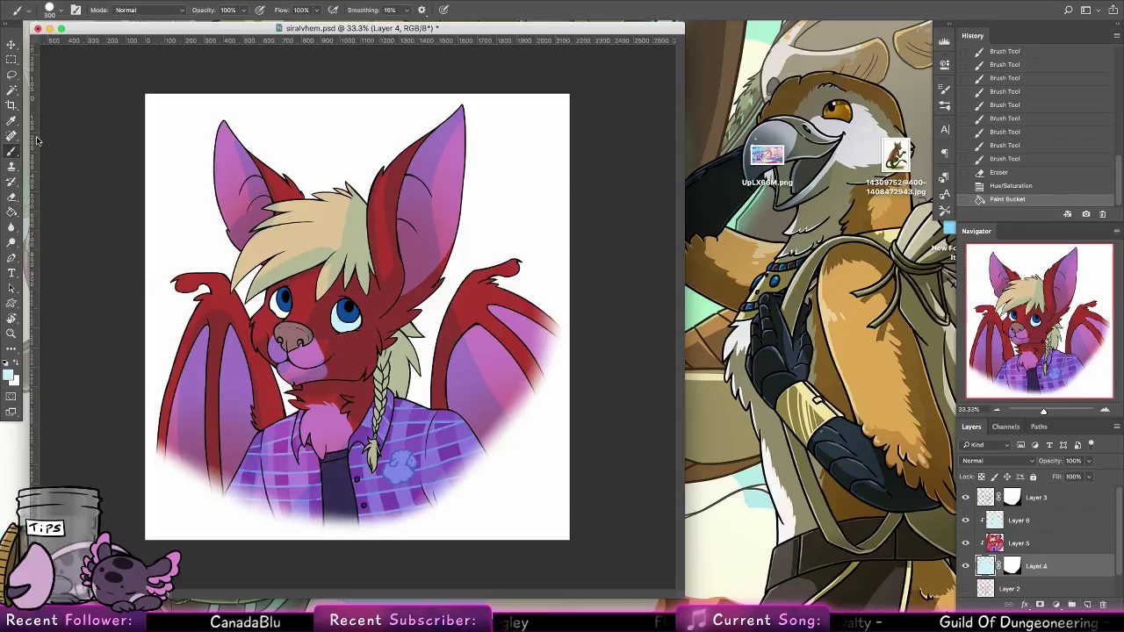
pyautogui.click(966, 544)
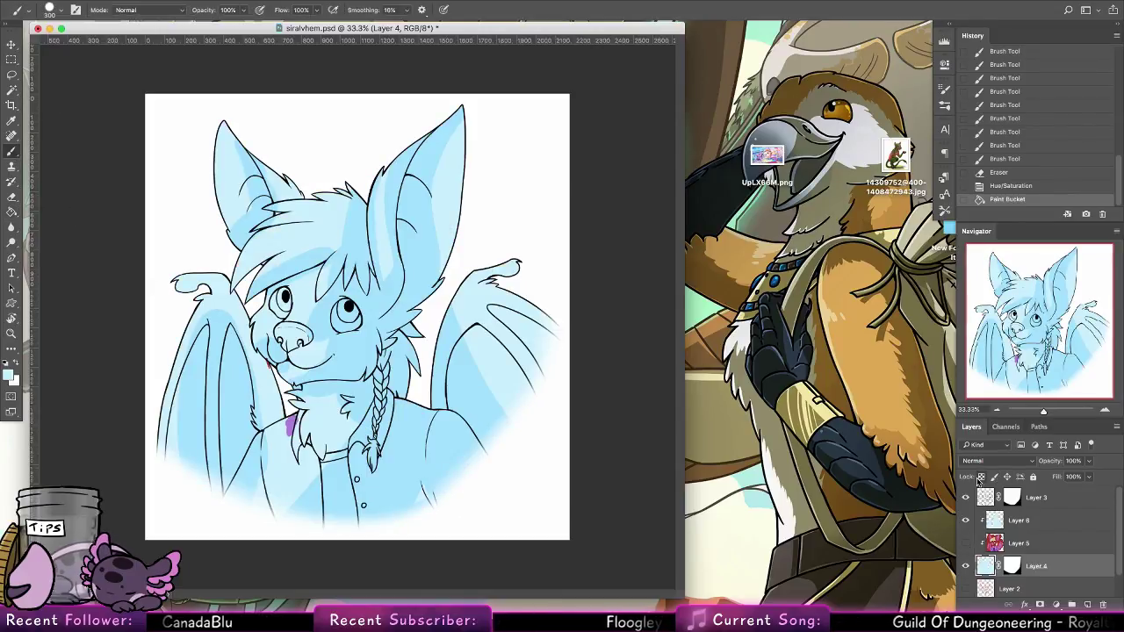
pyautogui.press('/')
pyautogui.moveTo(294, 434); pyautogui.dragTo(302, 448)
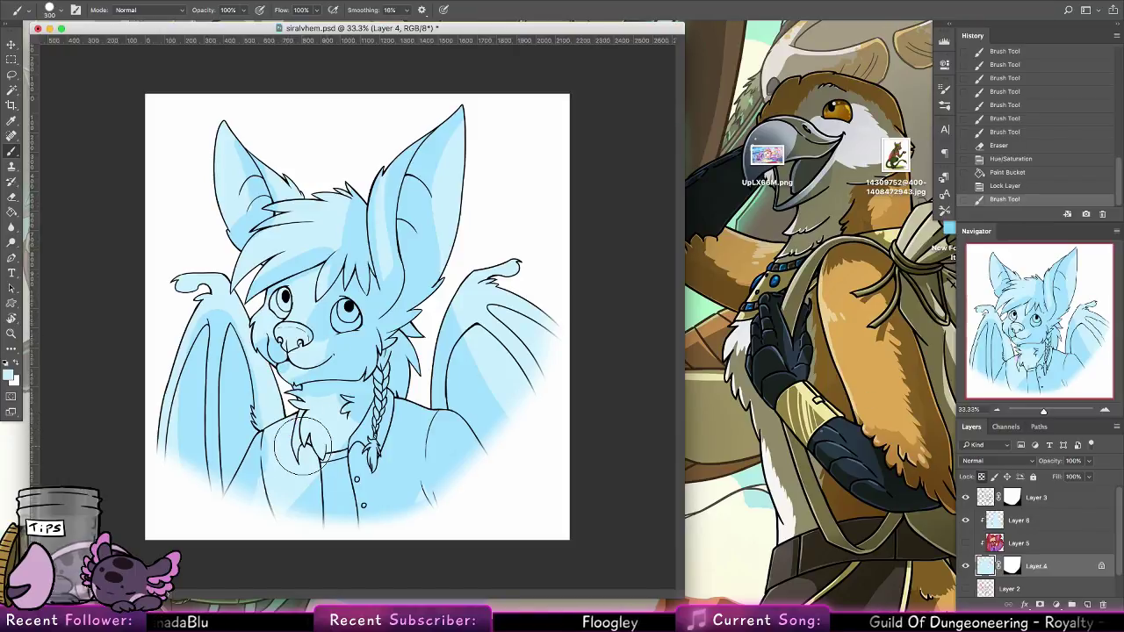
# Erase the shadow along the outer edge and base of the left ear on Layer 6 with the 100 px eraser
pyautogui.hotkey('alt', ']')
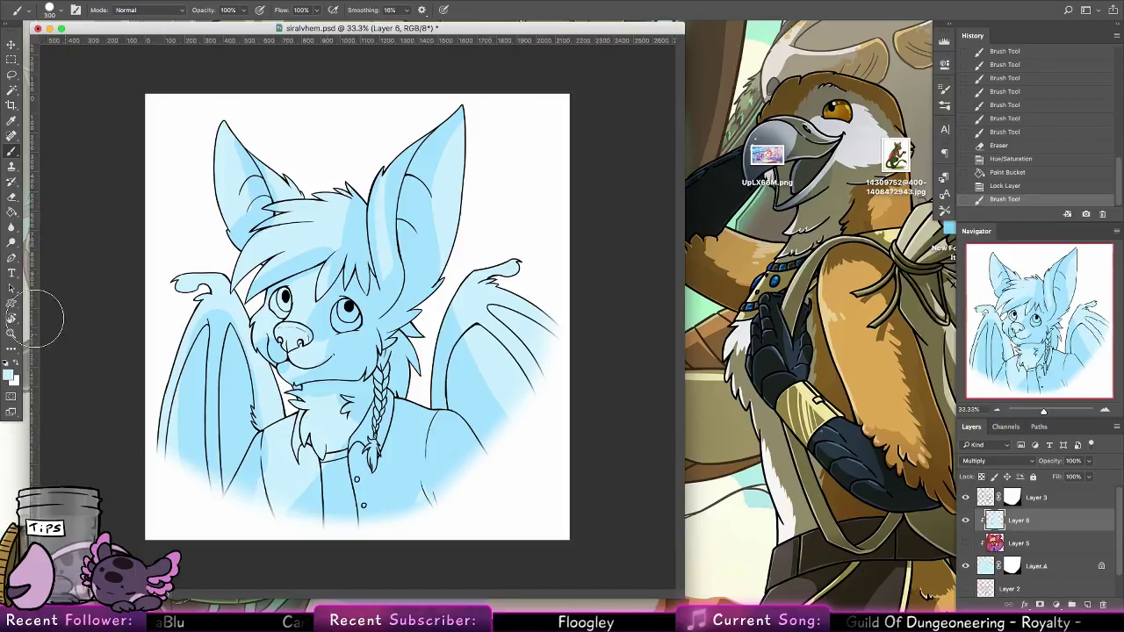
pyautogui.press('z')
pyautogui.moveTo(251, 178)
pyautogui.mouseDown()
pyautogui.moveTo(351, 227)
pyautogui.moveTo(383, 296)
pyautogui.mouseUp()
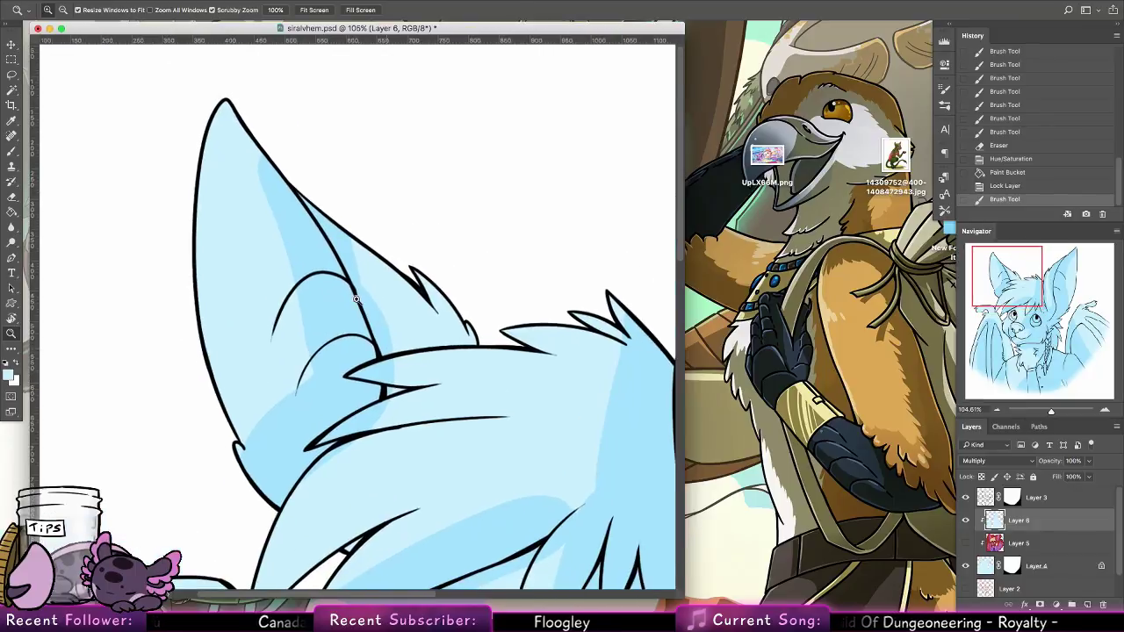
pyautogui.click(12, 197)
pyautogui.moveTo(228, 182); pyautogui.dragTo(276, 492)
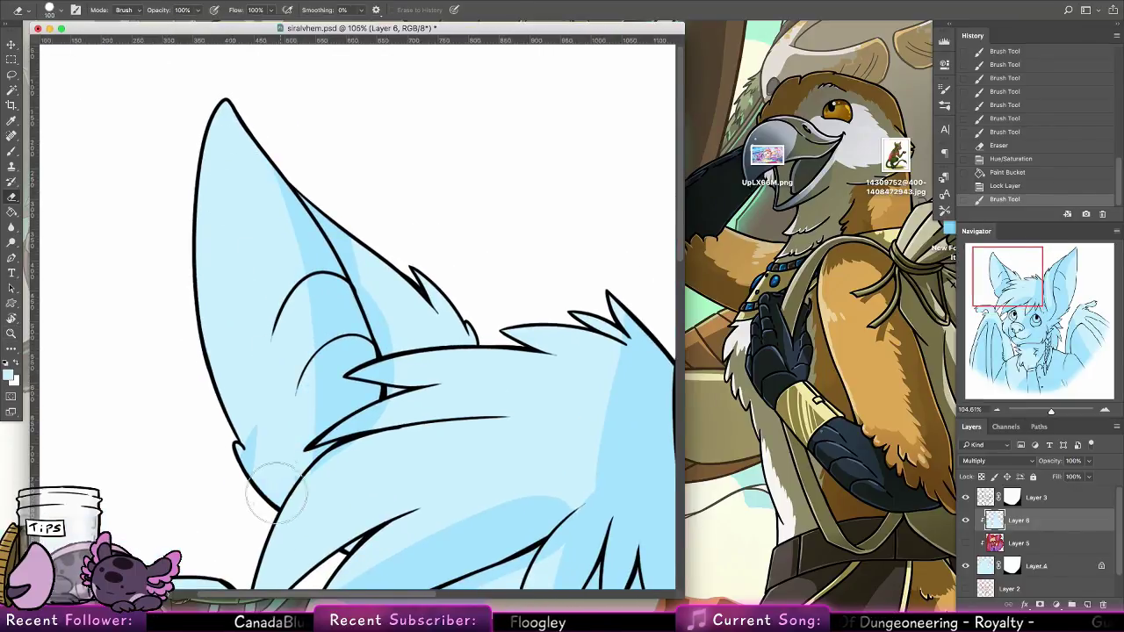
# Refine the shadow edges along the left ear's inner rim and the neighbouring hair tufts with an 18 px eraser
pyautogui.click(60, 10)
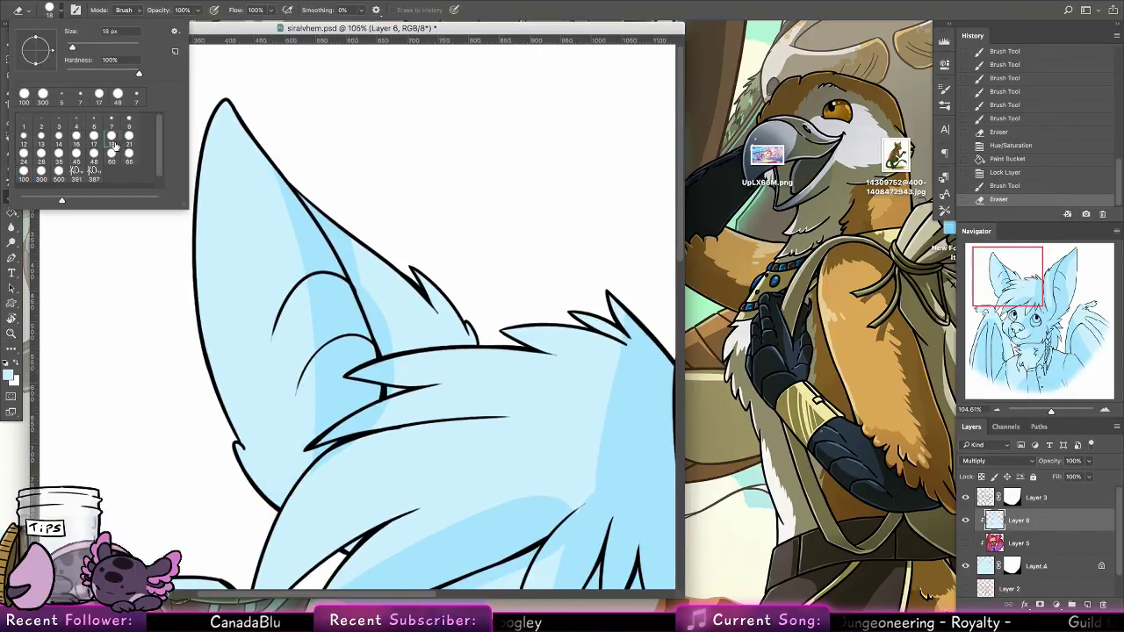
pyautogui.moveTo(299, 187)
pyautogui.mouseDown()
pyautogui.moveTo(346, 239)
pyautogui.moveTo(383, 324)
pyautogui.mouseUp()
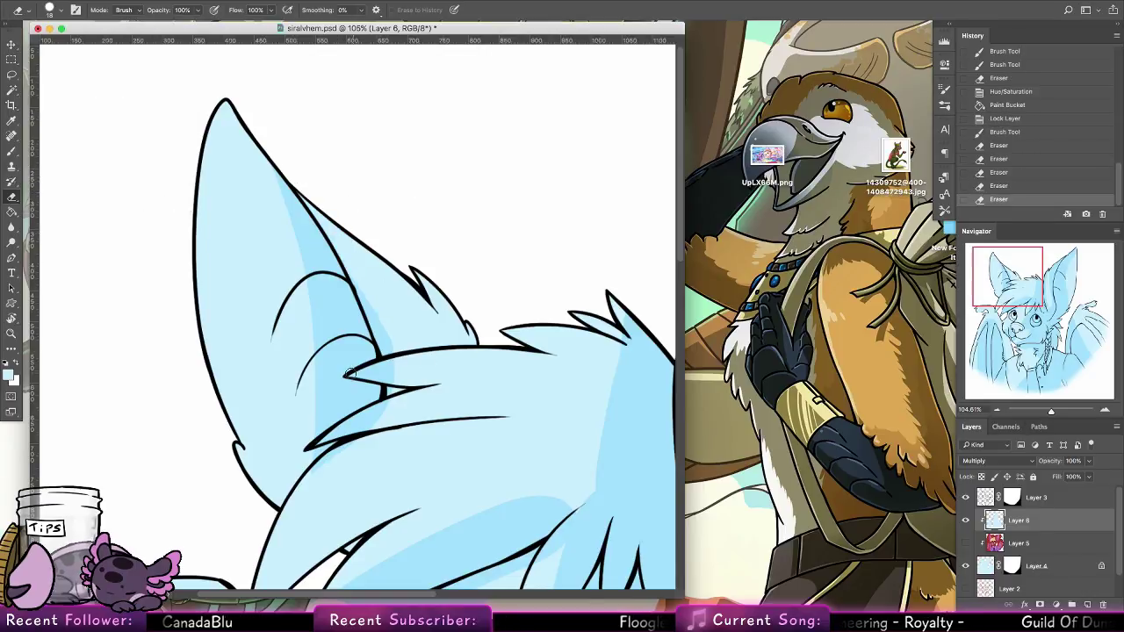
pyautogui.moveTo(350, 374)
pyautogui.mouseDown()
pyautogui.moveTo(386, 365)
pyautogui.moveTo(392, 378)
pyautogui.moveTo(394, 366)
pyautogui.mouseUp()
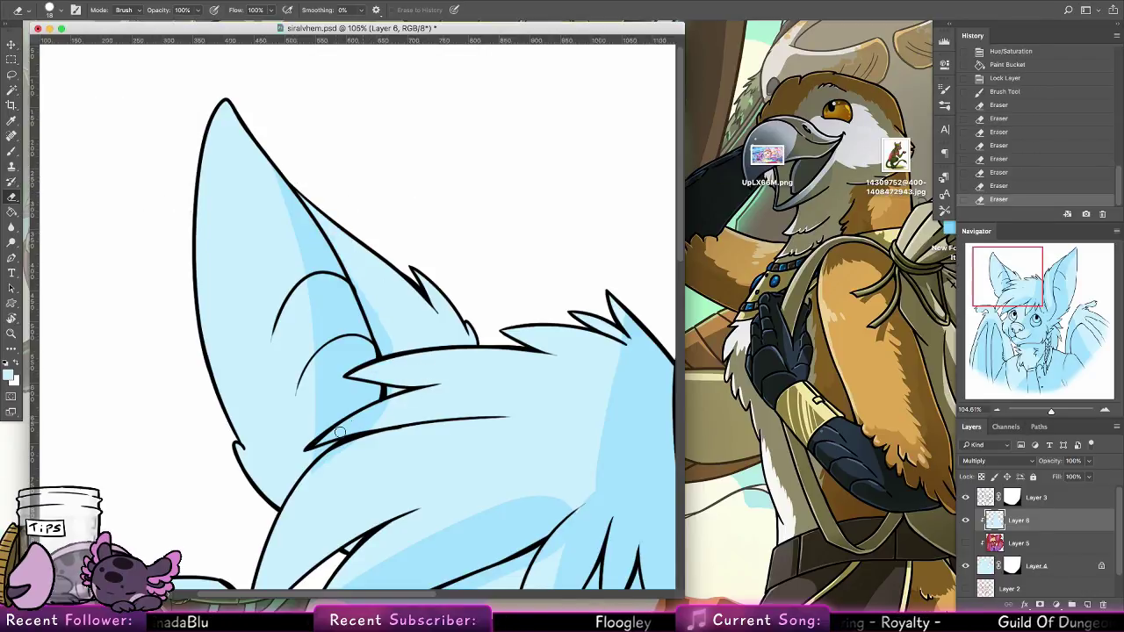
pyautogui.moveTo(340, 432); pyautogui.dragTo(386, 404)
pyautogui.moveTo(325, 443)
pyautogui.mouseDown()
pyautogui.moveTo(377, 422)
pyautogui.moveTo(411, 432)
pyautogui.moveTo(411, 415)
pyautogui.mouseUp()
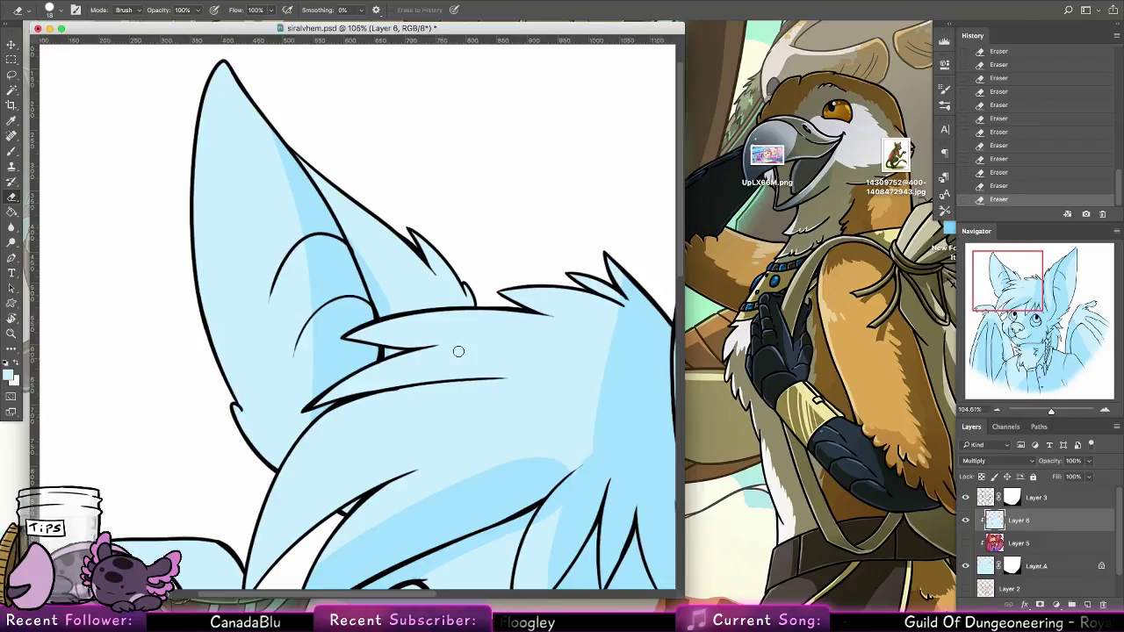
# Paint shadow under the hair tuft beside the left ear with a 13 px hard round brush
pyautogui.click(13, 151)
pyautogui.click(60, 11)
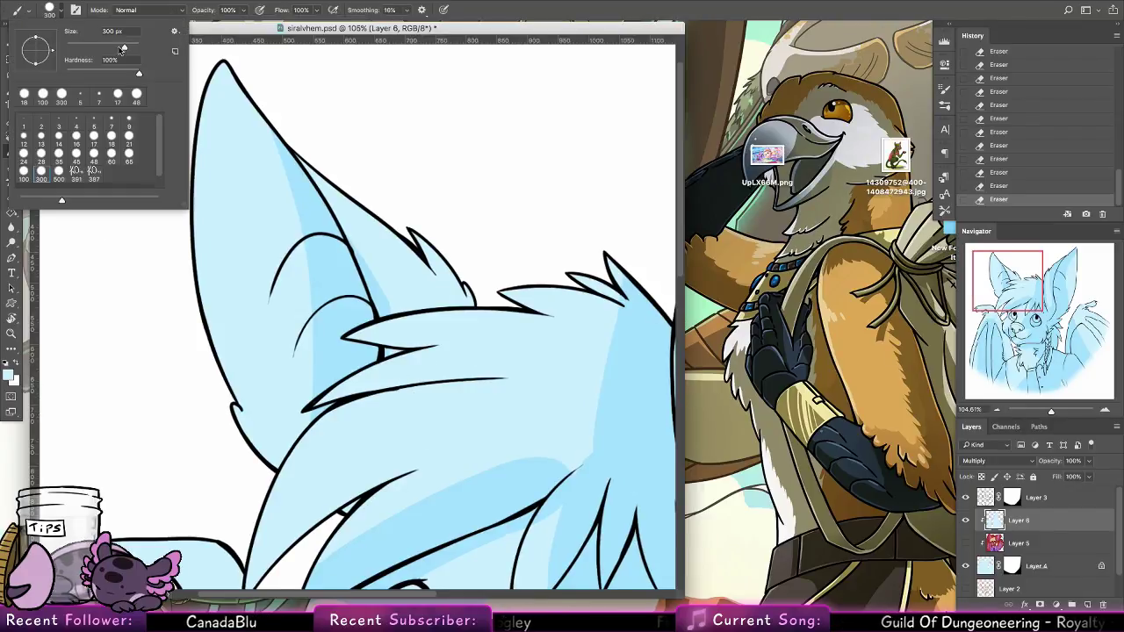
pyautogui.click(127, 123)
pyautogui.click(41, 139)
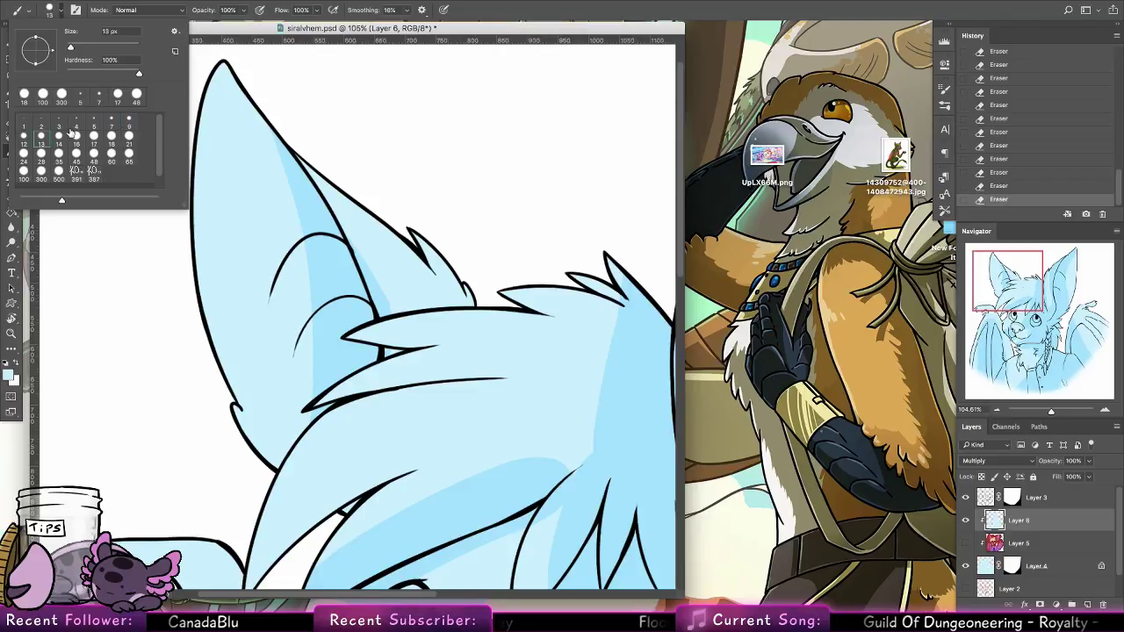
pyautogui.click(402, 331)
pyautogui.moveTo(432, 339)
pyautogui.mouseDown()
pyautogui.moveTo(373, 339)
pyautogui.moveTo(387, 354)
pyautogui.mouseUp()
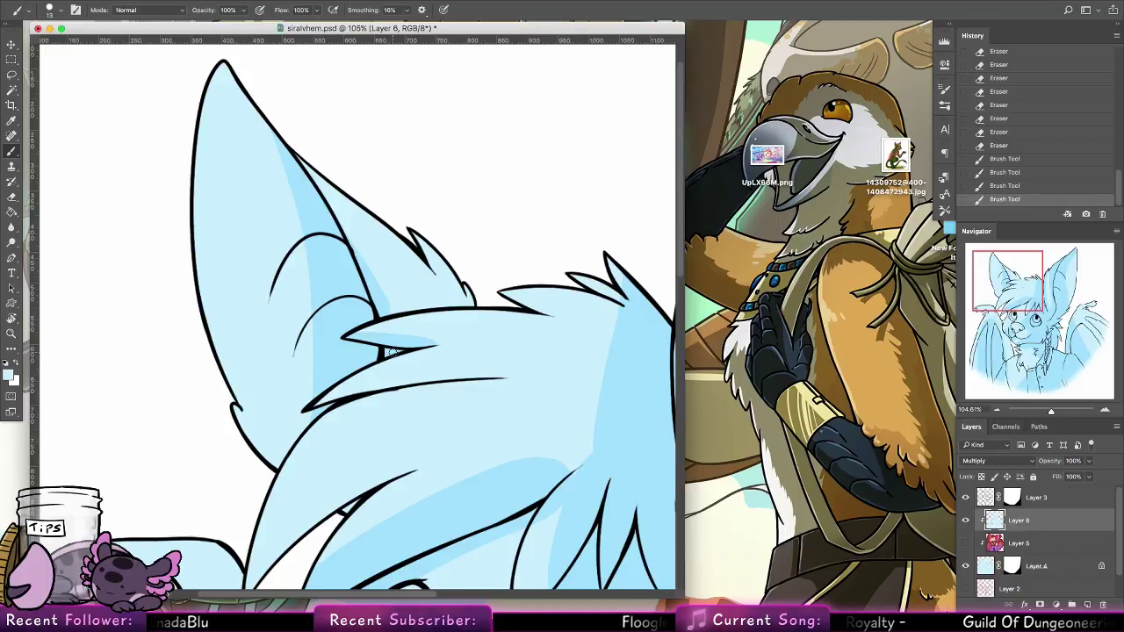
# Paint shadow on Layer 6 along the hair tufts beside the left ear and the upper sweeping fringe lock with the 13 px brush
pyautogui.moveTo(314, 405); pyautogui.dragTo(477, 371)
pyautogui.moveTo(354, 387)
pyautogui.mouseDown()
pyautogui.moveTo(504, 378)
pyautogui.moveTo(447, 371)
pyautogui.moveTo(515, 378)
pyautogui.moveTo(376, 387)
pyautogui.moveTo(456, 378)
pyautogui.mouseUp()
pyautogui.moveTo(375, 465); pyautogui.dragTo(394, 305)
pyautogui.moveTo(266, 438)
pyautogui.mouseDown()
pyautogui.moveTo(374, 325)
pyautogui.moveTo(481, 296)
pyautogui.moveTo(416, 290)
pyautogui.moveTo(513, 284)
pyautogui.mouseUp()
pyautogui.press('super+z')
pyautogui.moveTo(279, 413); pyautogui.dragTo(391, 327)
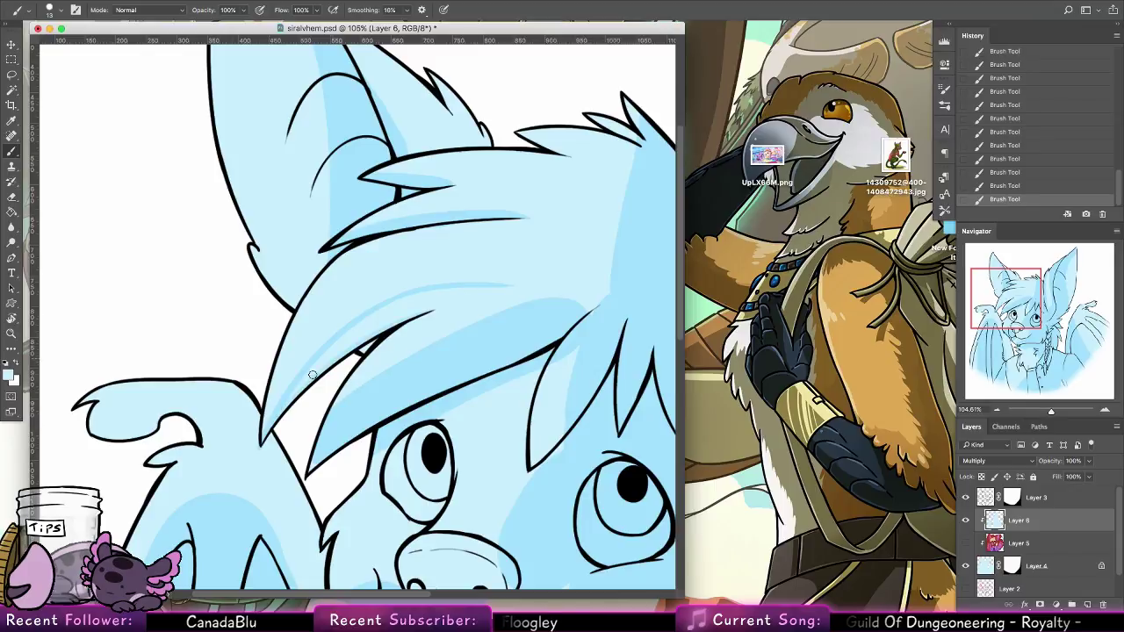
pyautogui.moveTo(334, 349); pyautogui.dragTo(498, 293)
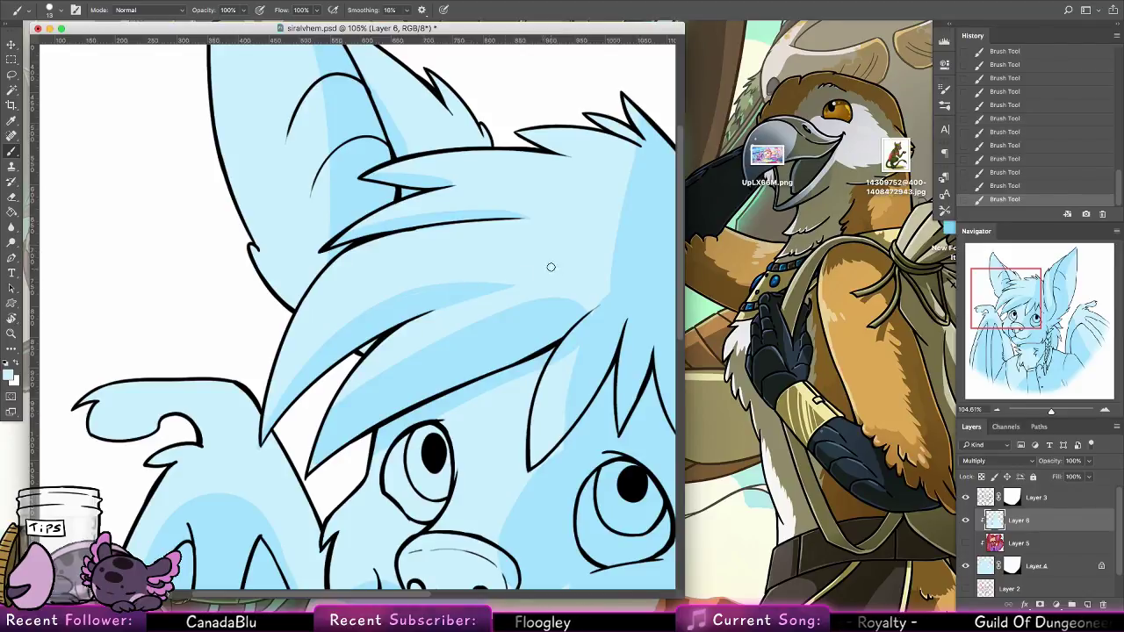
# Erase the shadow's upper edge along the lower sweeping fringe lock, from its tip to the forehead, with the 18 px eraser
pyautogui.press('e')
pyautogui.moveTo(307, 475); pyautogui.dragTo(475, 330)
pyautogui.moveTo(390, 369); pyautogui.dragTo(365, 391)
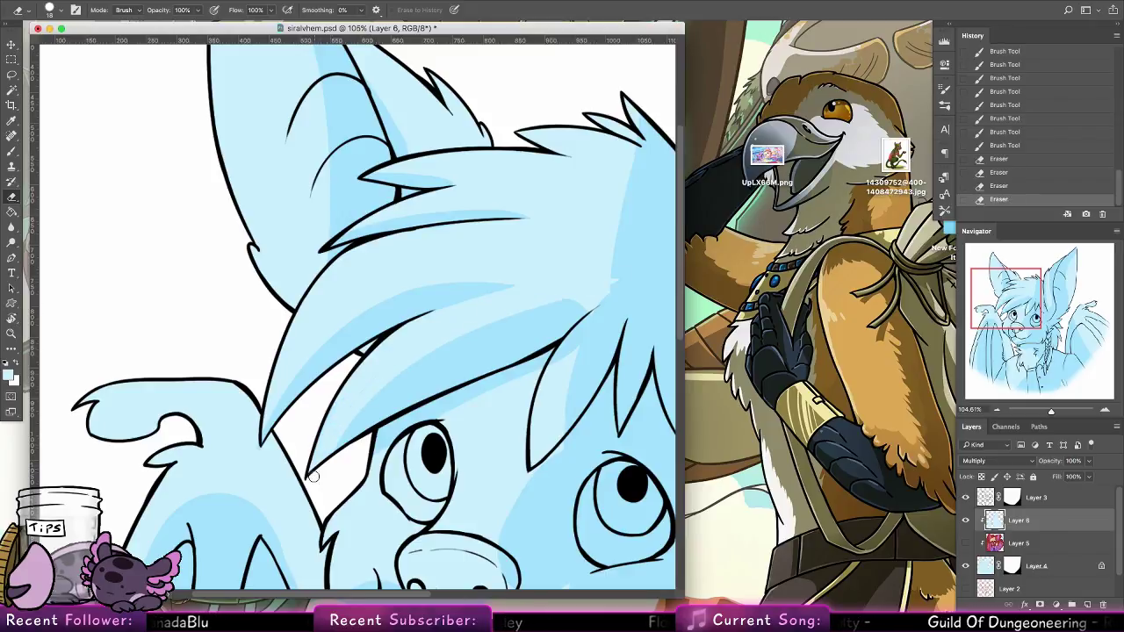
pyautogui.moveTo(339, 446); pyautogui.dragTo(443, 347)
pyautogui.moveTo(497, 322); pyautogui.dragTo(648, 299)
pyautogui.moveTo(357, 408); pyautogui.dragTo(659, 303)
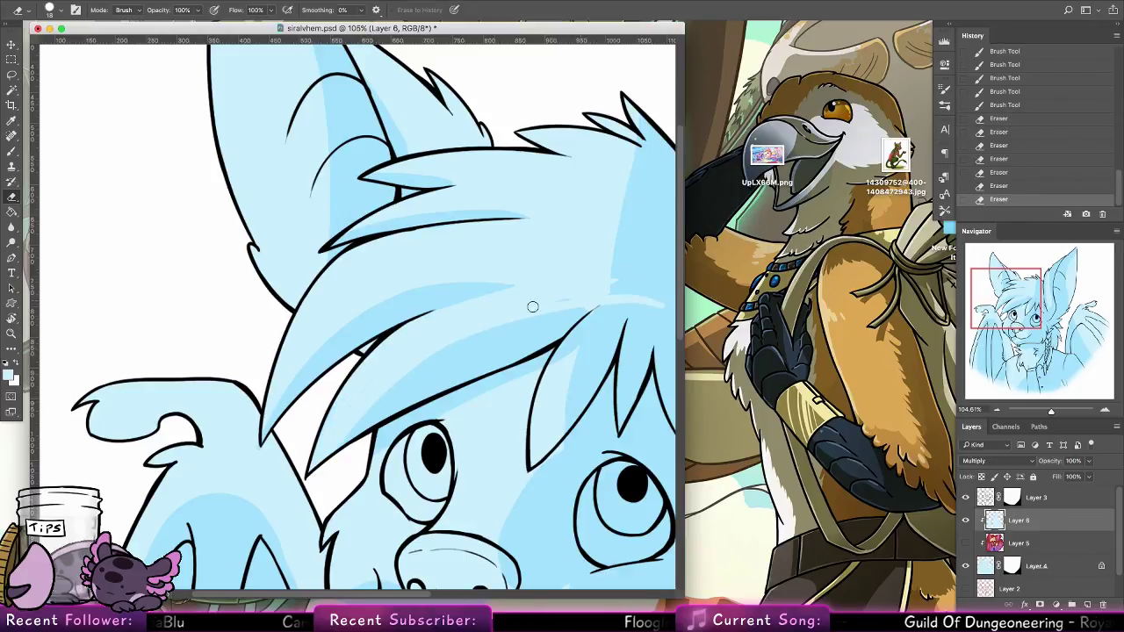
pyautogui.moveTo(407, 366); pyautogui.dragTo(644, 304)
pyautogui.moveTo(491, 327); pyautogui.dragTo(632, 304)
pyautogui.moveTo(549, 316); pyautogui.dragTo(645, 304)
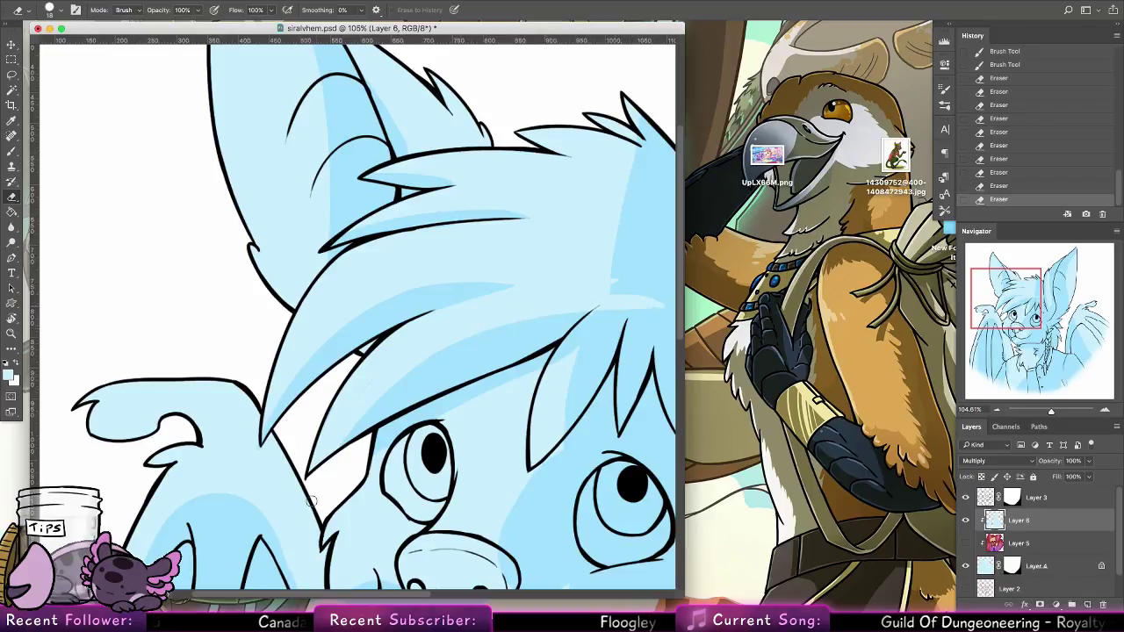
# Erase thin light streaks into the shadows of both sweeping fringe locks, undoing and redrawing the unwanted strokes
pyautogui.moveTo(342, 429); pyautogui.dragTo(437, 339)
pyautogui.moveTo(317, 480); pyautogui.dragTo(449, 363)
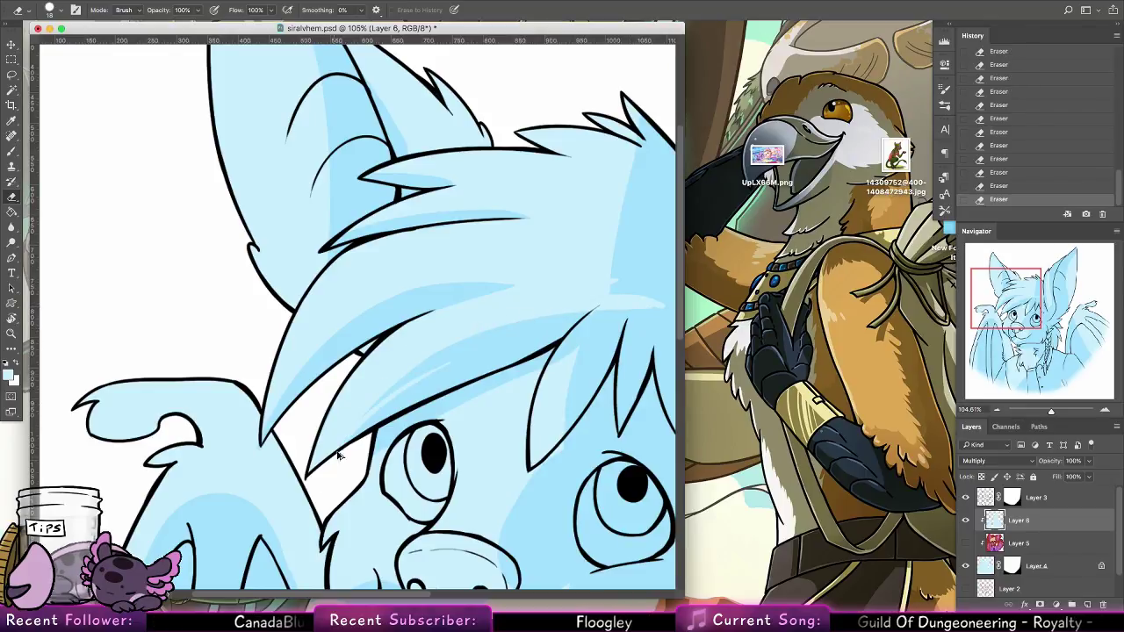
pyautogui.press('super+z')
pyautogui.moveTo(349, 436); pyautogui.dragTo(518, 322)
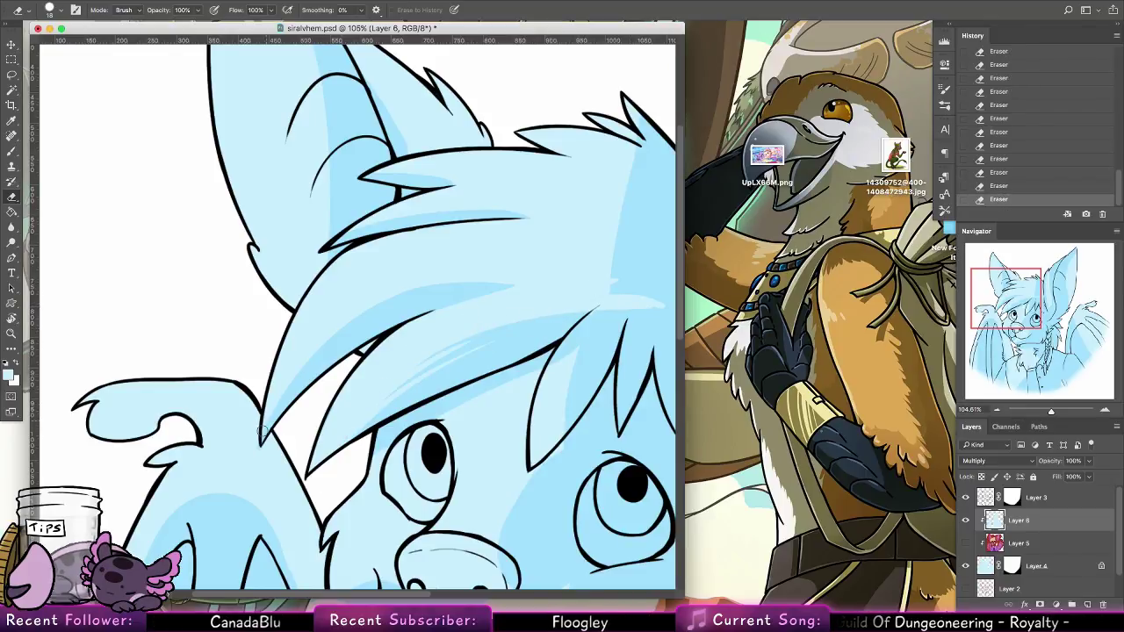
pyautogui.press('super+z')
pyautogui.moveTo(274, 420); pyautogui.dragTo(358, 329)
pyautogui.press('super+z')
pyautogui.moveTo(281, 411); pyautogui.dragTo(369, 319)
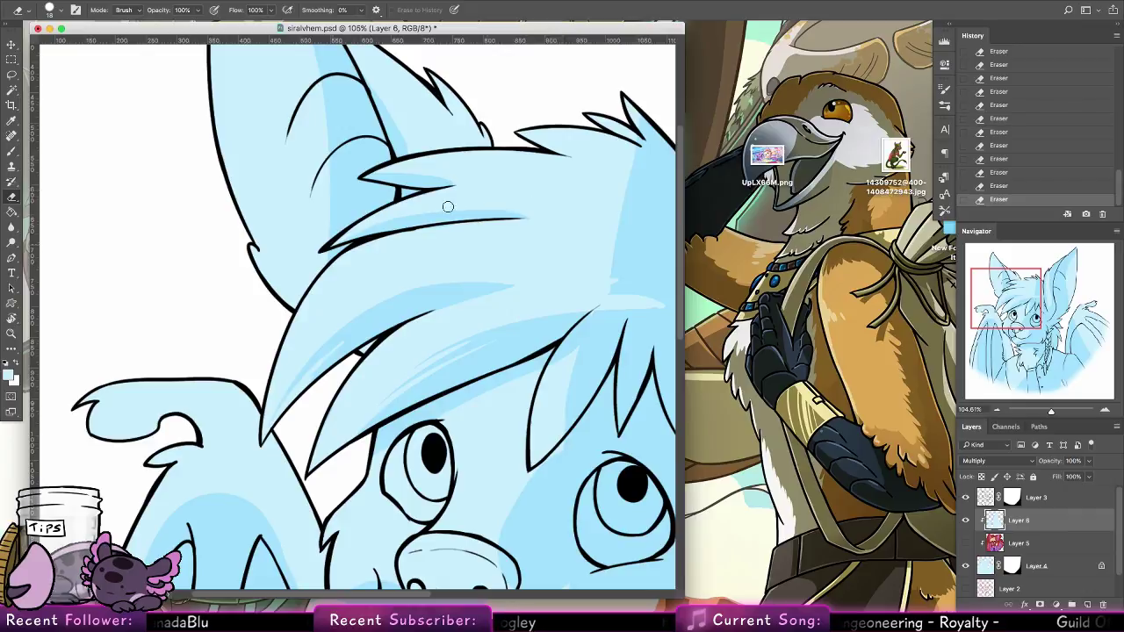
# Paint shadow inside the upper rim of the left eye and on the pointed fringe lock between the eyes with the 13 px brush
pyautogui.press('b')
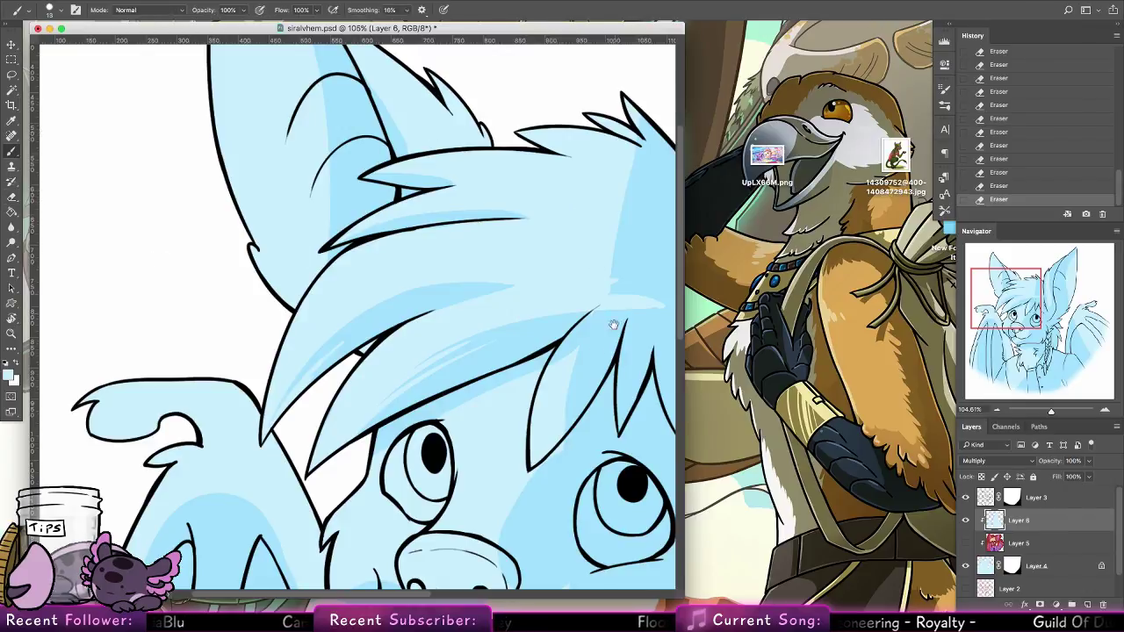
pyautogui.moveTo(614, 325); pyautogui.dragTo(522, 302)
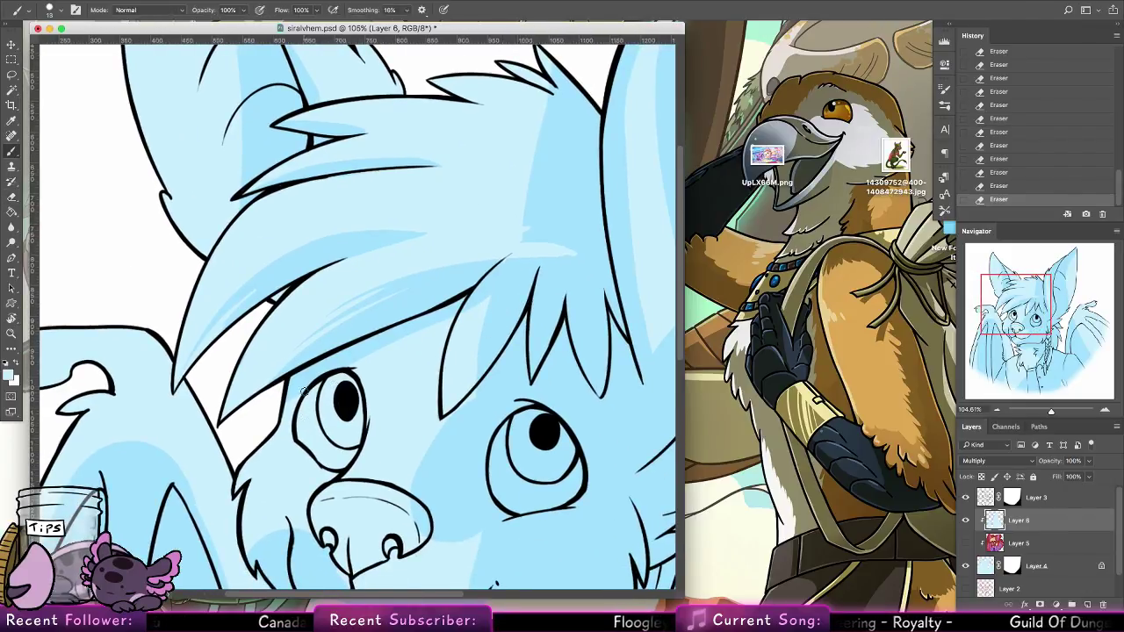
pyautogui.moveTo(305, 391)
pyautogui.mouseDown()
pyautogui.moveTo(317, 463)
pyautogui.moveTo(301, 433)
pyautogui.moveTo(307, 449)
pyautogui.moveTo(336, 469)
pyautogui.moveTo(312, 444)
pyautogui.moveTo(332, 468)
pyautogui.moveTo(348, 457)
pyautogui.moveTo(317, 455)
pyautogui.moveTo(330, 465)
pyautogui.moveTo(361, 385)
pyautogui.mouseUp()
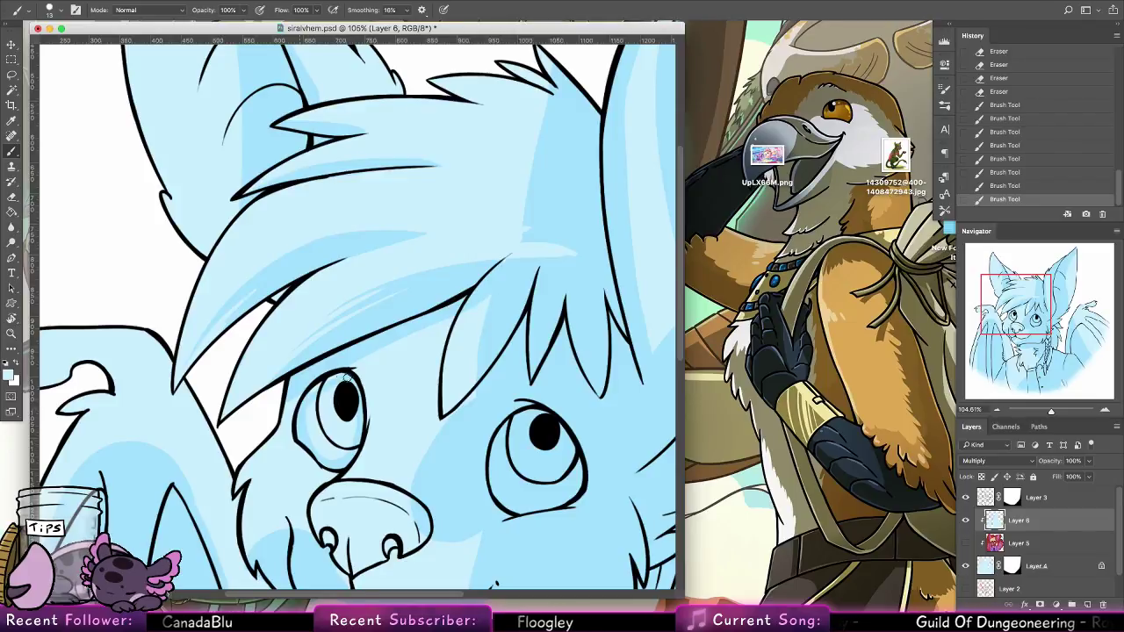
pyautogui.moveTo(344, 378); pyautogui.dragTo(303, 402)
pyautogui.moveTo(479, 313)
pyautogui.mouseDown()
pyautogui.moveTo(443, 415)
pyautogui.moveTo(476, 357)
pyautogui.mouseUp()
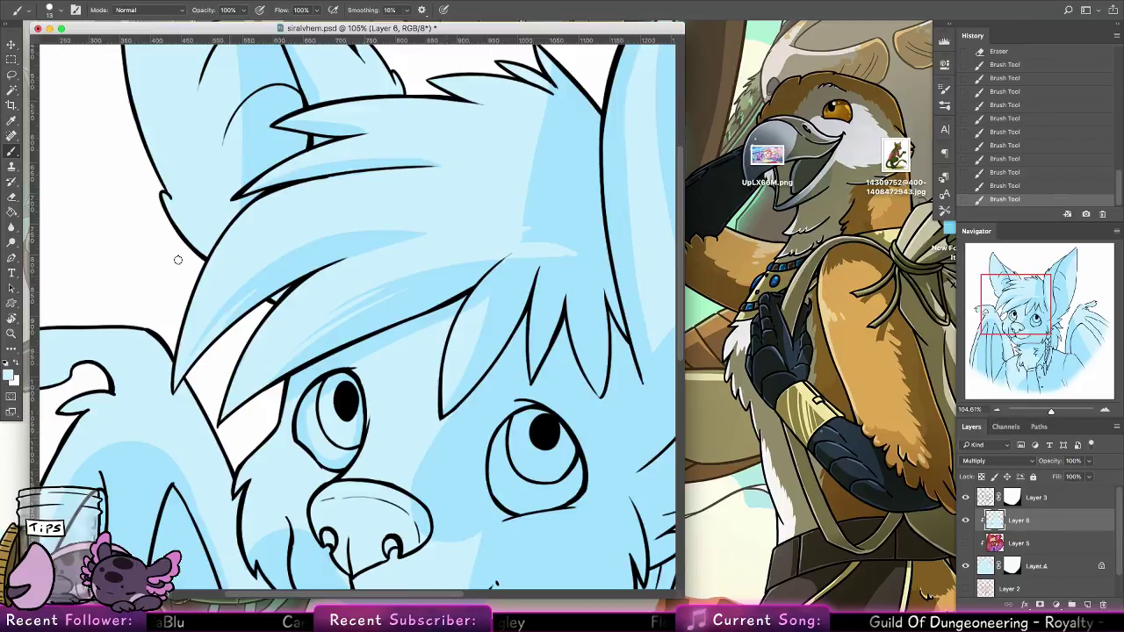
# Trim the shadow on the pointed fringe lock between the eyes from its tip upward with the 18 px eraser
pyautogui.press('e')
pyautogui.moveTo(472, 310)
pyautogui.mouseDown()
pyautogui.moveTo(493, 285)
pyautogui.moveTo(484, 306)
pyautogui.mouseUp()
pyautogui.press('super+z')
pyautogui.moveTo(447, 409); pyautogui.dragTo(474, 355)
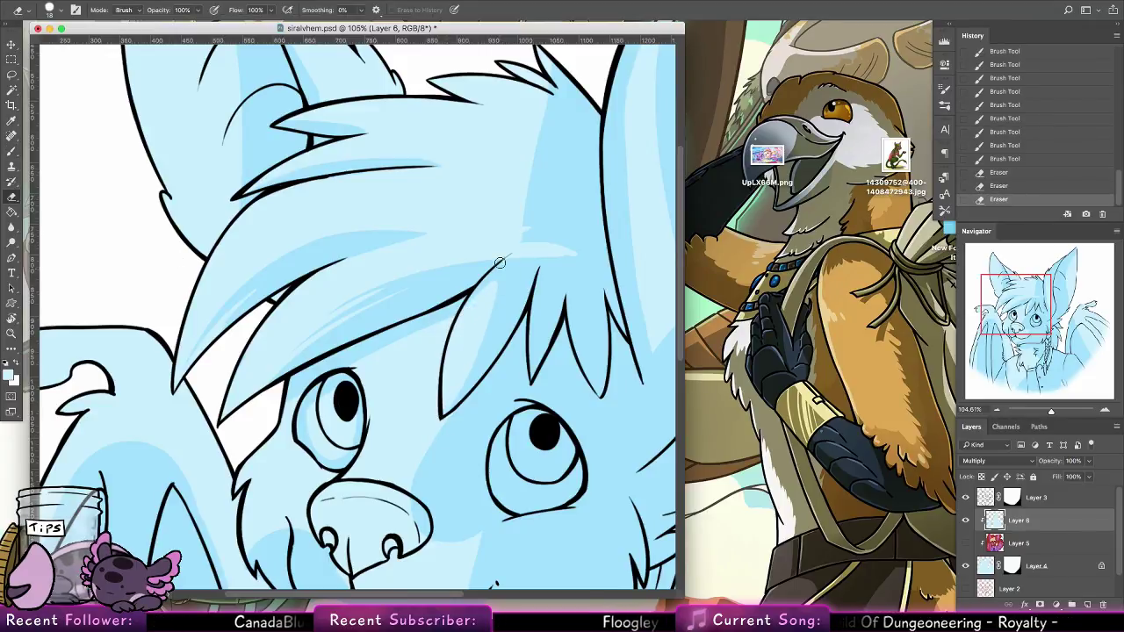
pyautogui.moveTo(453, 394); pyautogui.dragTo(457, 383)
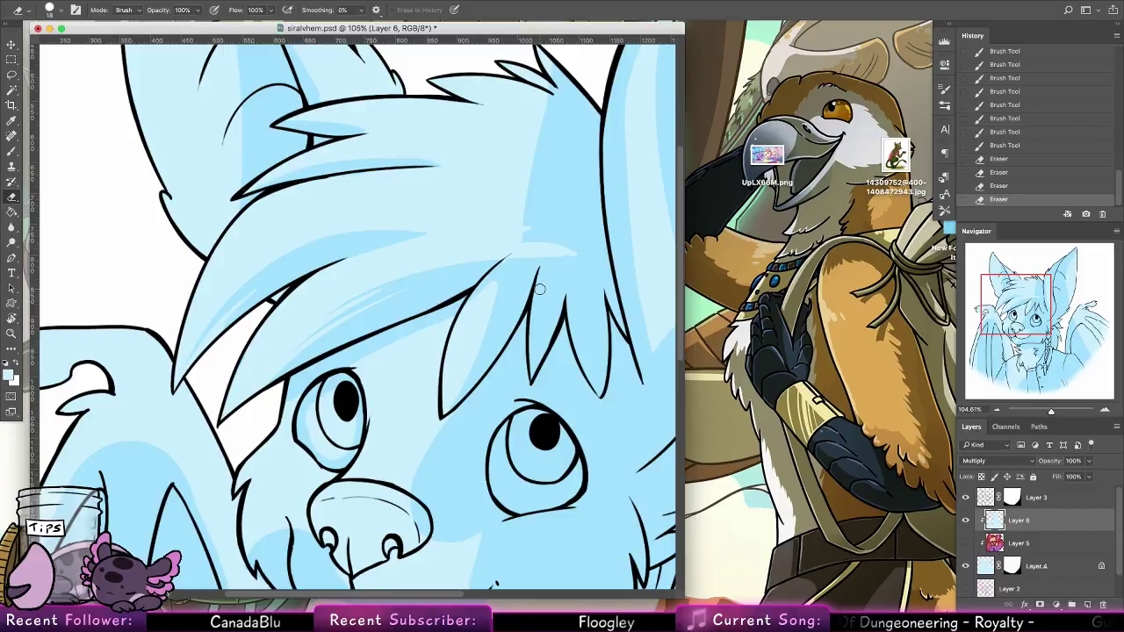
# Erase a thin light streak along the middle of the pointed fringe lock, undoing and retrying the strokes
pyautogui.scroll(-2, 518, 397)
pyautogui.hscroll(2, 518, 397)
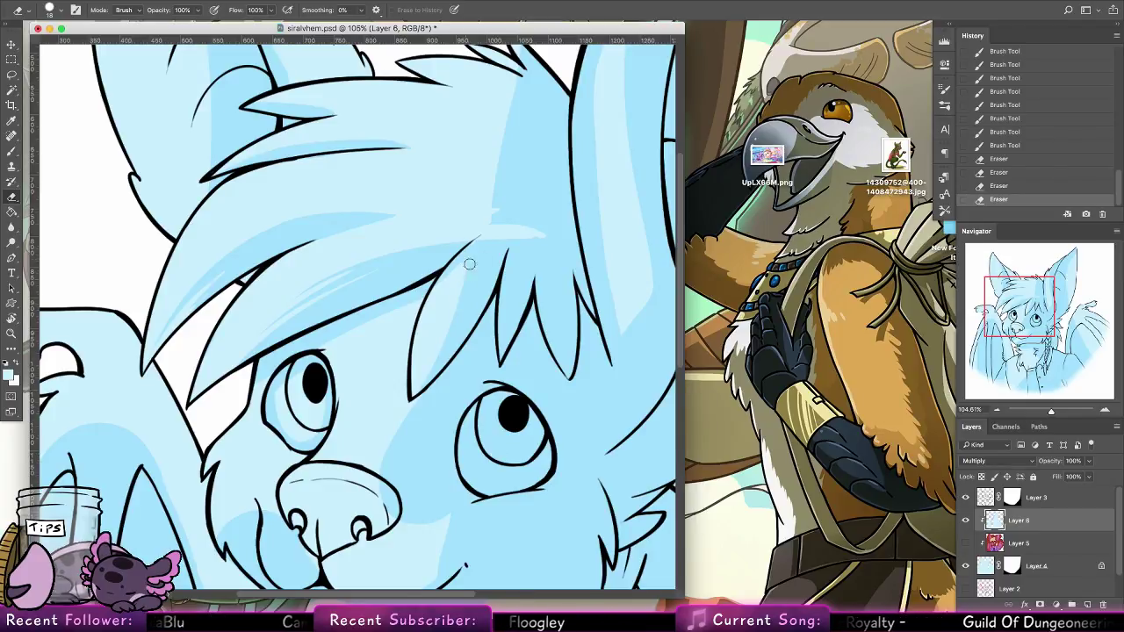
pyautogui.moveTo(474, 260); pyautogui.dragTo(416, 396)
pyautogui.hotkey('ctrl', 'z')
pyautogui.hotkey('ctrl', 'z')
pyautogui.hotkey('ctrl', 'z')
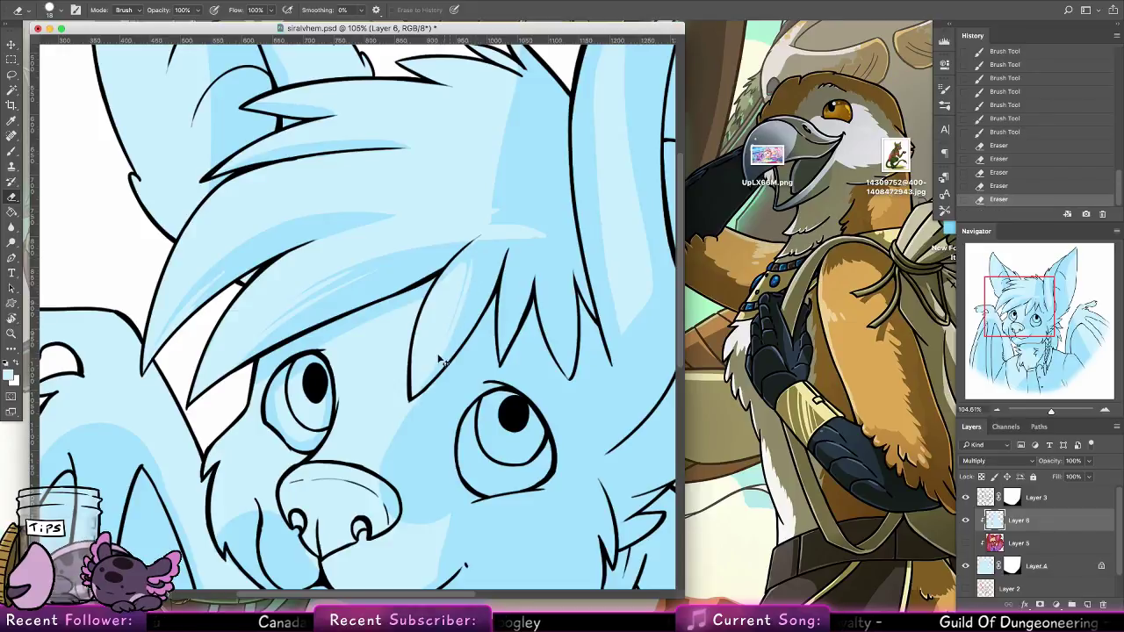
pyautogui.moveTo(466, 300); pyautogui.dragTo(470, 289)
pyautogui.hotkey('ctrl', 'z')
pyautogui.moveTo(430, 380); pyautogui.dragTo(469, 286)
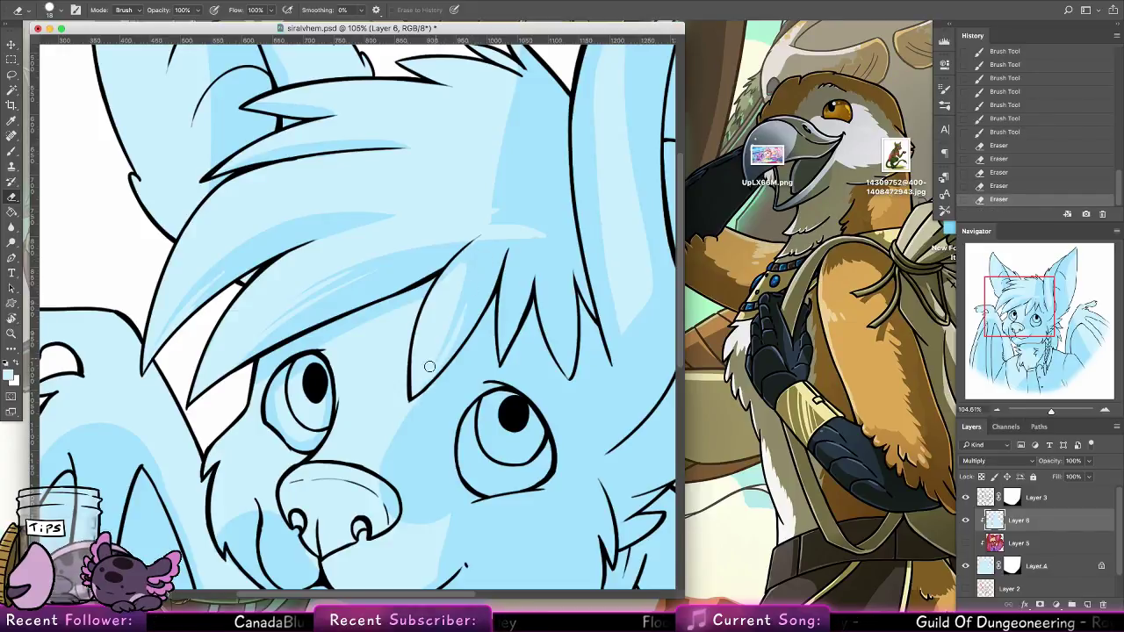
pyautogui.moveTo(429, 368); pyautogui.dragTo(463, 289)
pyautogui.hotkey('ctrl', 'z')
# Erase the shadow edge along the bridge between the eyes and touch up the muzzle shadow with the brush
pyautogui.moveTo(485, 400); pyautogui.dragTo(463, 268)
pyautogui.moveTo(350, 339); pyautogui.dragTo(401, 257)
pyautogui.moveTo(332, 353)
pyautogui.mouseDown()
pyautogui.moveTo(389, 274)
pyautogui.moveTo(369, 325)
pyautogui.mouseUp()
pyautogui.click(12, 151)
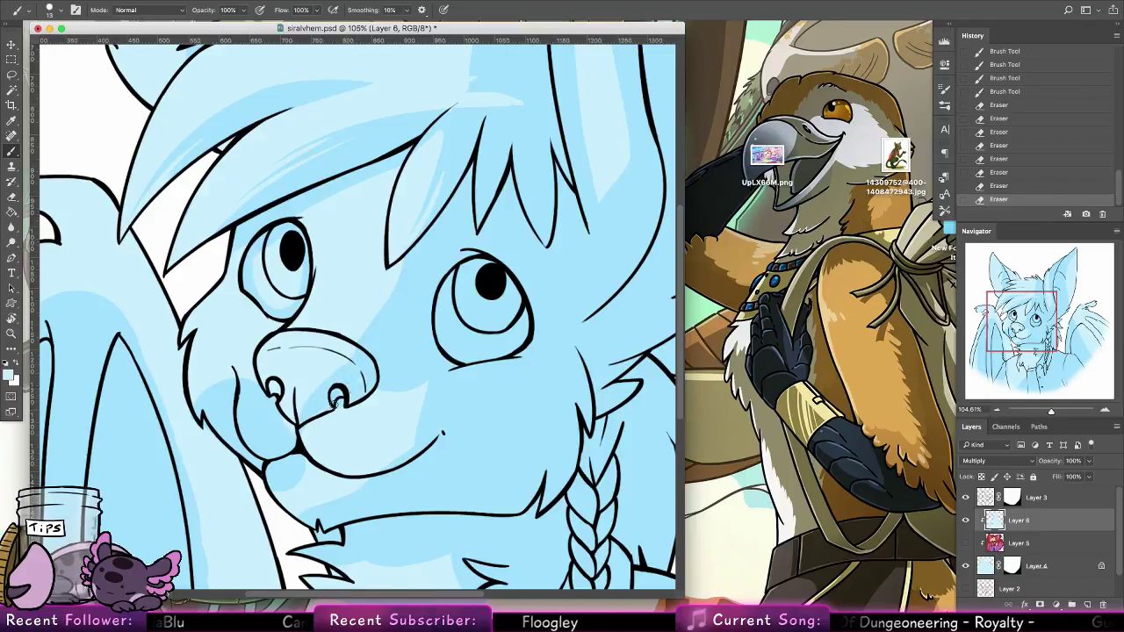
pyautogui.moveTo(322, 429); pyautogui.dragTo(314, 422)
pyautogui.moveTo(376, 405); pyautogui.dragTo(457, 376)
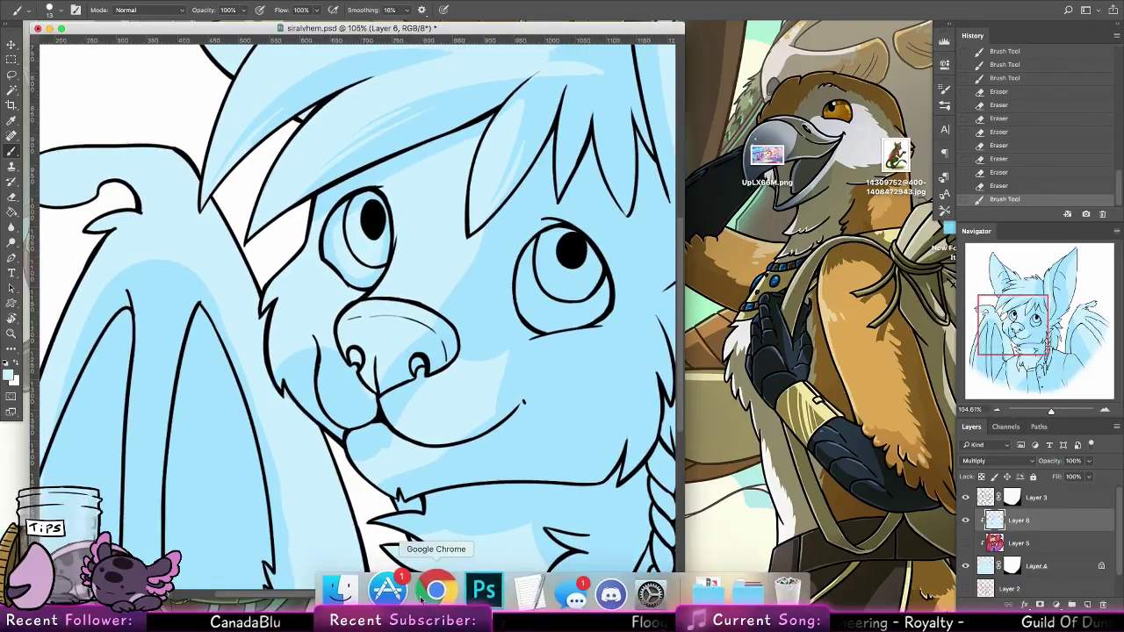
pyautogui.click(432, 600)
pyautogui.click(265, 14)
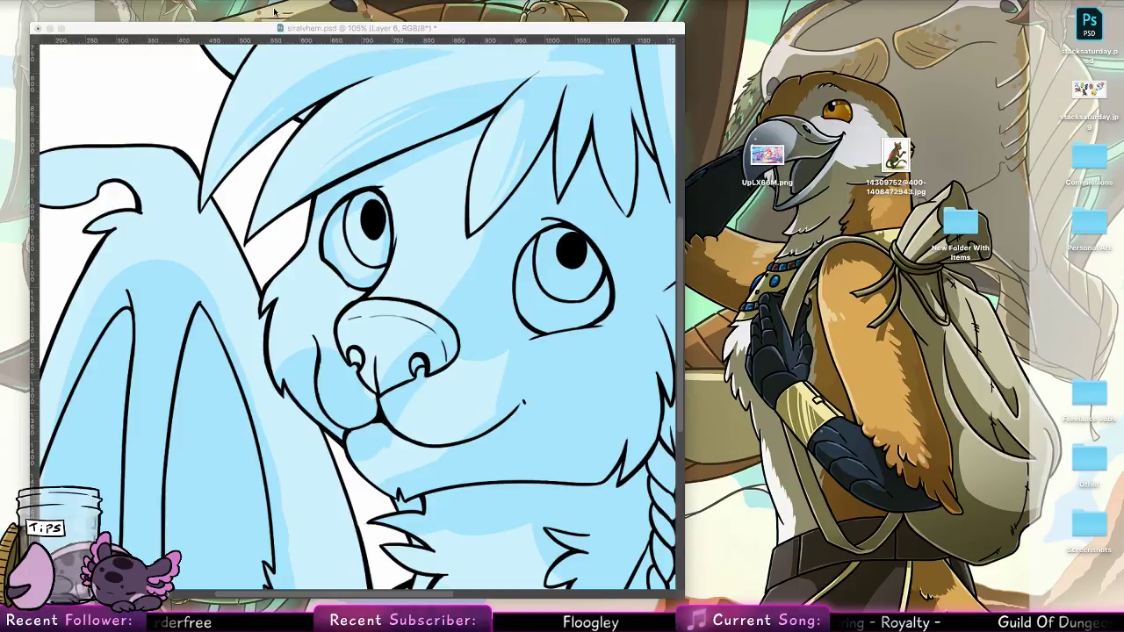
pyautogui.click(340, 335)
# Erase shadow from the left side of the muzzle and the chin with a 35 px eraser
pyautogui.press('e')
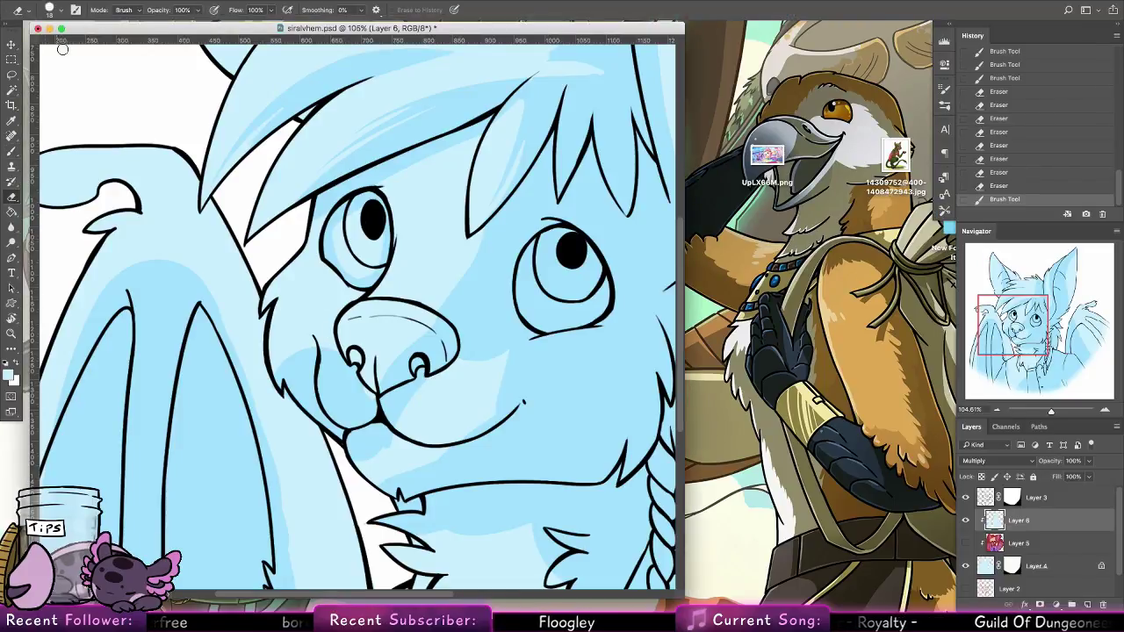
pyautogui.click(59, 11)
pyautogui.click(59, 156)
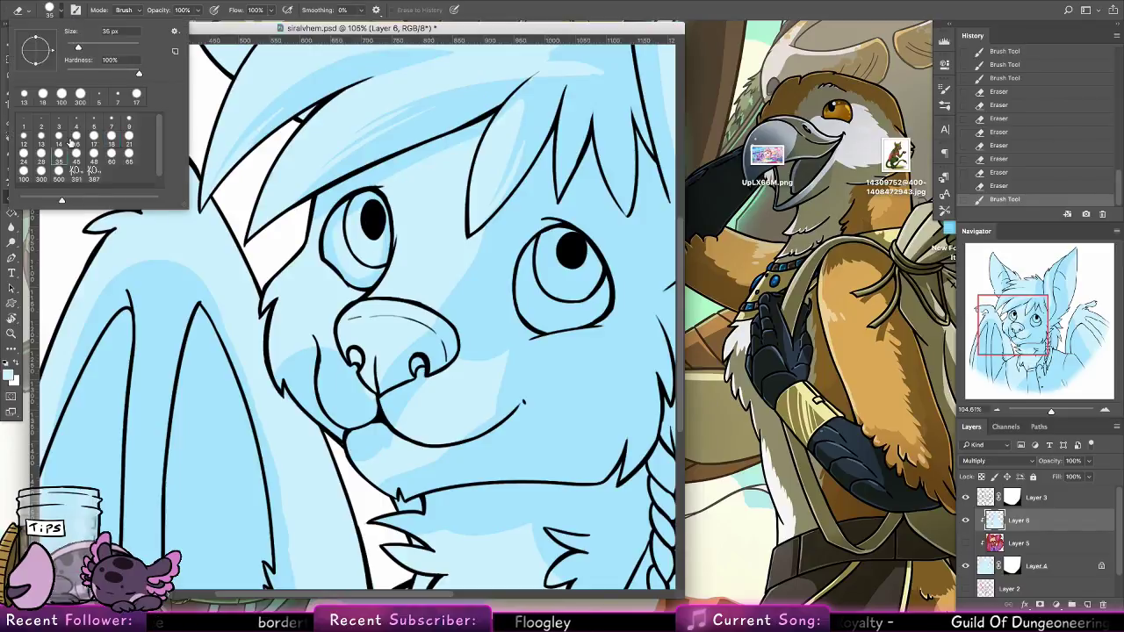
pyautogui.moveTo(330, 353)
pyautogui.mouseDown()
pyautogui.moveTo(331, 395)
pyautogui.moveTo(340, 349)
pyautogui.moveTo(331, 395)
pyautogui.moveTo(330, 370)
pyautogui.moveTo(285, 361)
pyautogui.moveTo(273, 377)
pyautogui.moveTo(278, 361)
pyautogui.moveTo(272, 382)
pyautogui.moveTo(295, 343)
pyautogui.moveTo(289, 409)
pyautogui.moveTo(327, 331)
pyautogui.moveTo(300, 405)
pyautogui.mouseUp()
pyautogui.moveTo(325, 443); pyautogui.dragTo(295, 380)
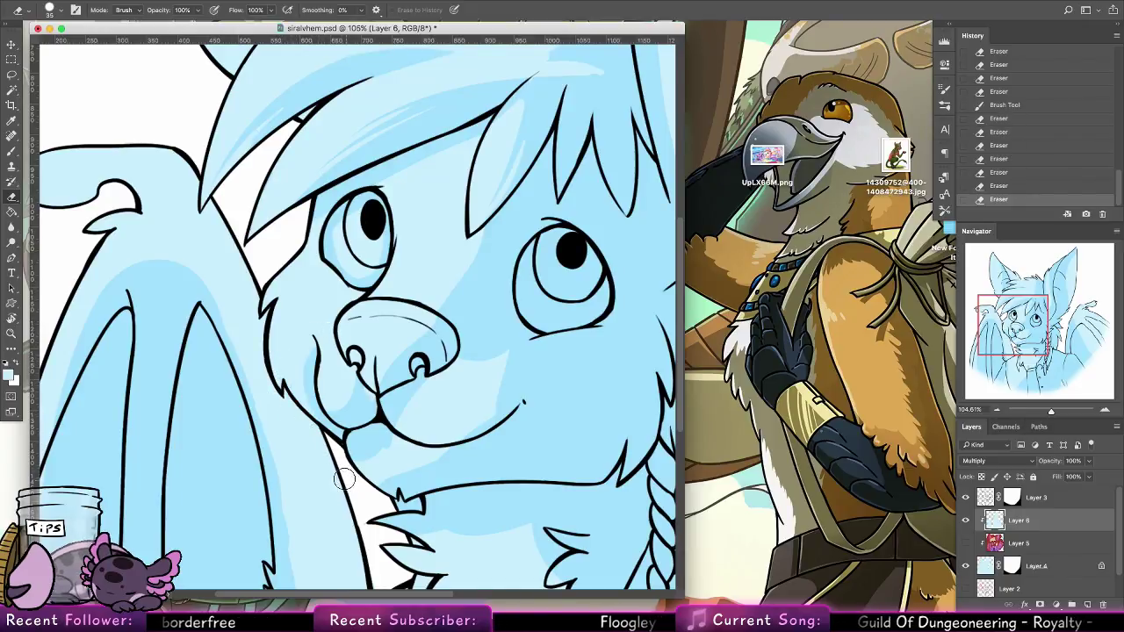
# Refine the shadow edges on the left cheek beside the muzzle and on the chin with a 17 px eraser
pyautogui.click(49, 10)
pyautogui.click(94, 134)
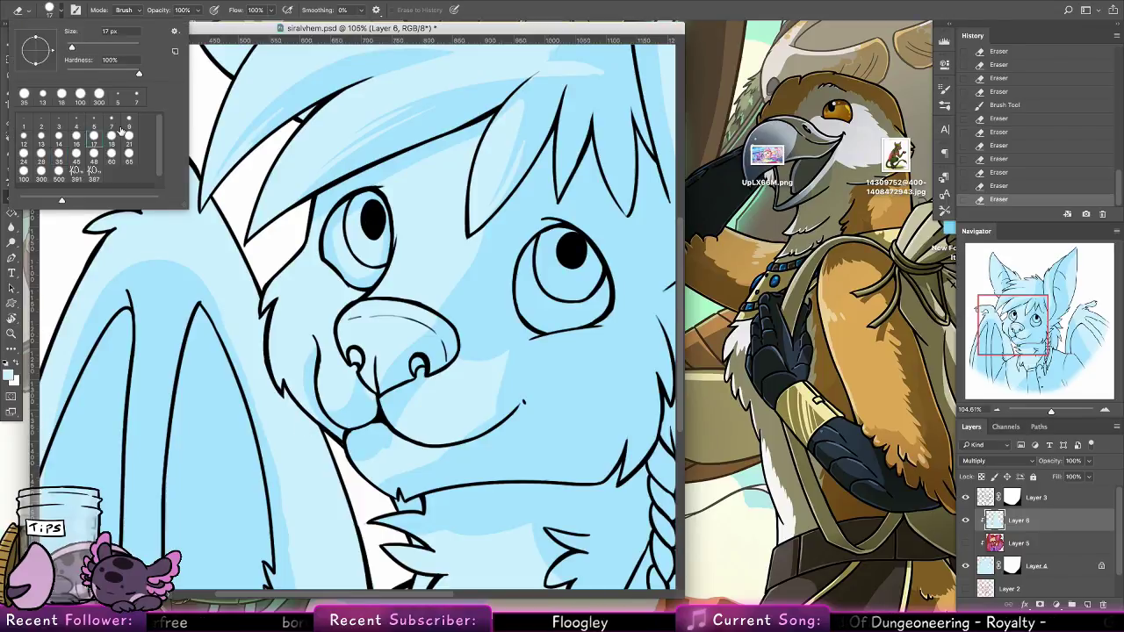
pyautogui.click(302, 372)
pyautogui.moveTo(303, 373); pyautogui.dragTo(310, 403)
pyautogui.moveTo(353, 454)
pyautogui.mouseDown()
pyautogui.moveTo(391, 441)
pyautogui.moveTo(351, 438)
pyautogui.moveTo(383, 453)
pyautogui.mouseUp()
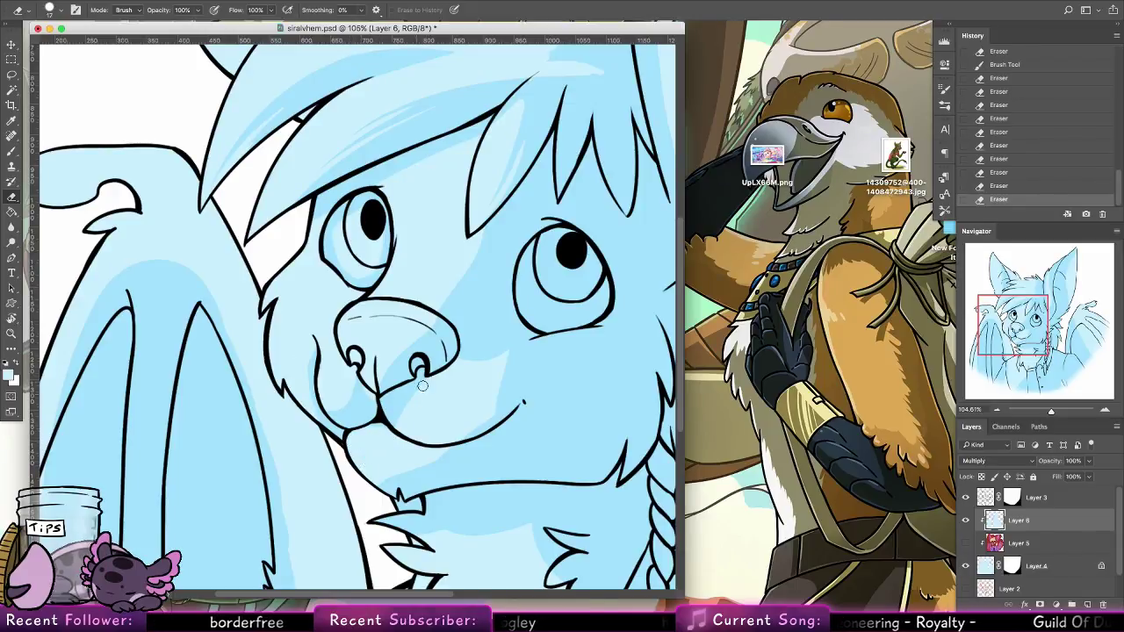
# Paint a small shadow under the mouth at the left of the chin with a 9 px brush
pyautogui.scroll(-5, 413, 378)
pyautogui.hscroll(4, 413, 377)
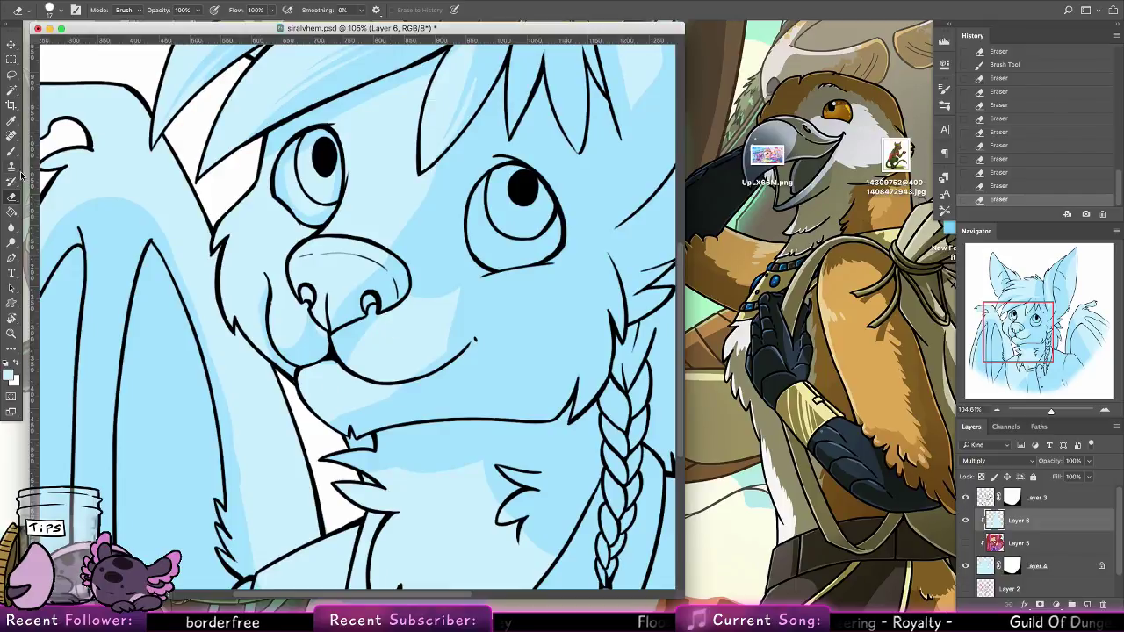
pyautogui.click(11, 151)
pyautogui.click(55, 10)
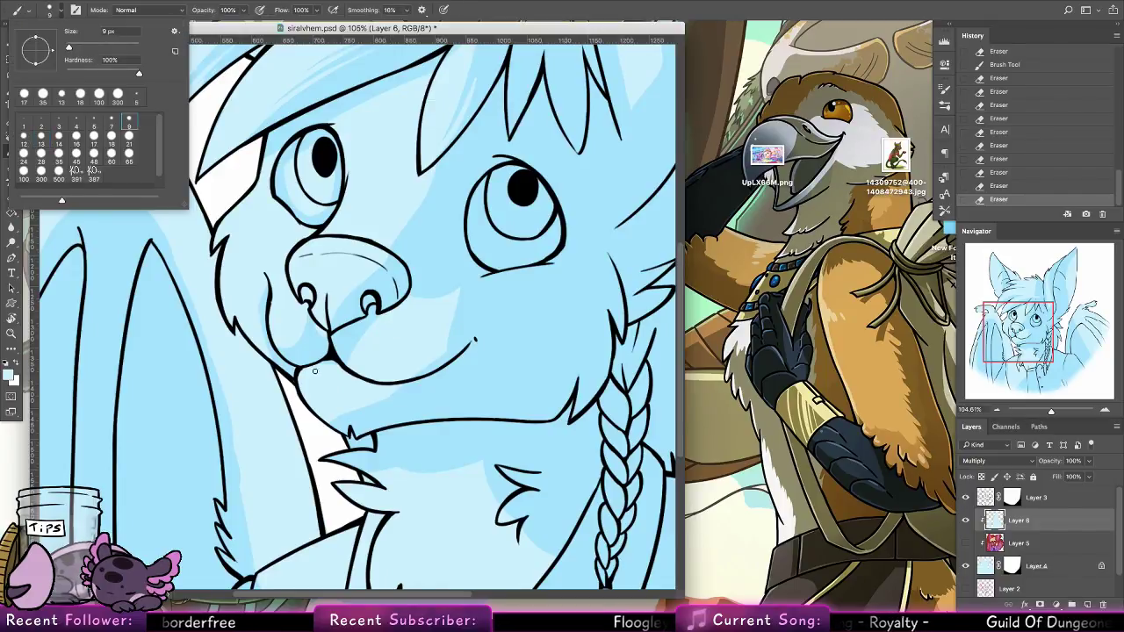
pyautogui.moveTo(315, 371)
pyautogui.mouseDown()
pyautogui.moveTo(353, 376)
pyautogui.moveTo(320, 367)
pyautogui.mouseUp()
# Clean up the shadow edges on the chin and the neck fur below it with the 17 px eraser
pyautogui.click(14, 197)
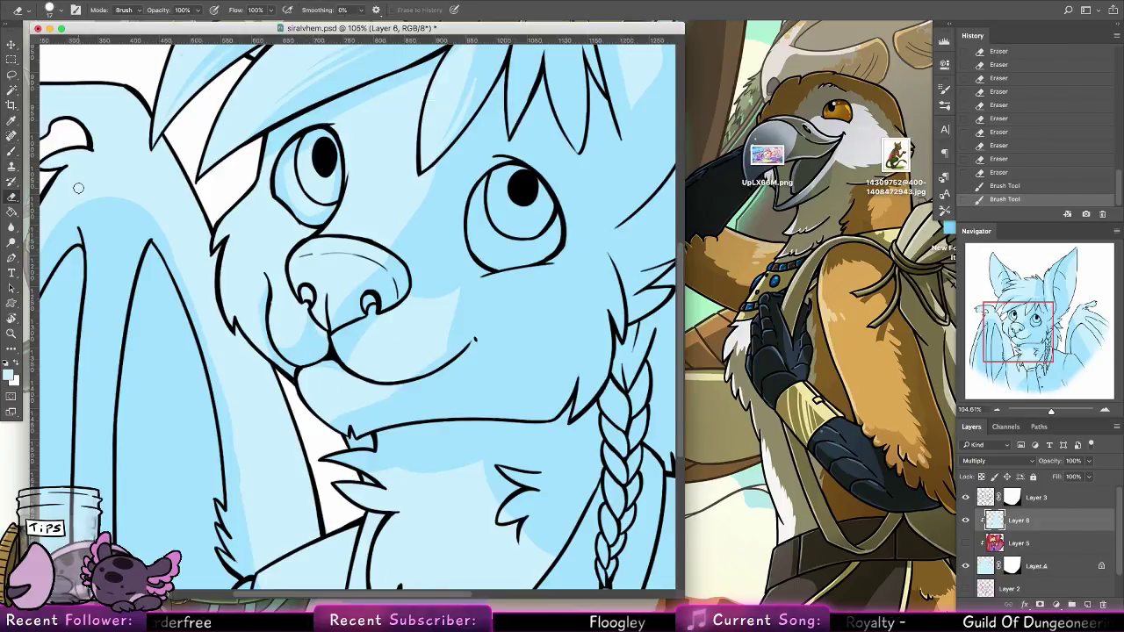
pyautogui.moveTo(403, 388)
pyautogui.mouseDown()
pyautogui.moveTo(331, 425)
pyautogui.moveTo(354, 414)
pyautogui.moveTo(363, 425)
pyautogui.mouseUp()
pyautogui.moveTo(486, 380)
pyautogui.mouseDown()
pyautogui.moveTo(506, 325)
pyautogui.moveTo(529, 303)
pyautogui.mouseUp()
pyautogui.moveTo(504, 350); pyautogui.dragTo(537, 295)
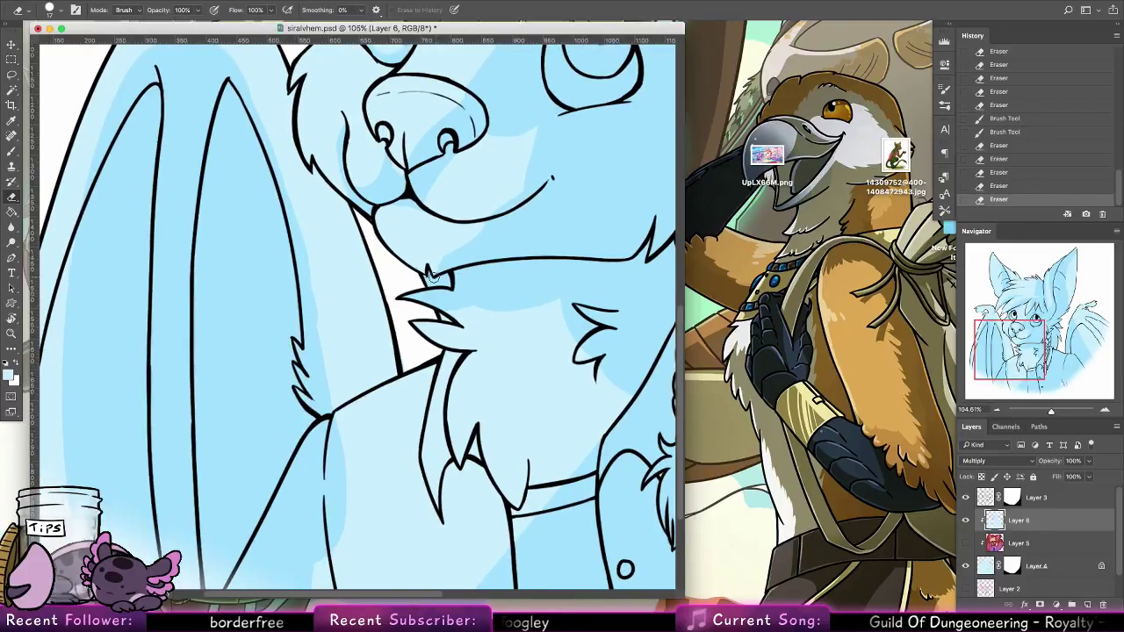
pyautogui.moveTo(431, 276)
pyautogui.mouseDown()
pyautogui.moveTo(443, 304)
pyautogui.moveTo(488, 306)
pyautogui.mouseUp()
pyautogui.moveTo(492, 409); pyautogui.dragTo(473, 575)
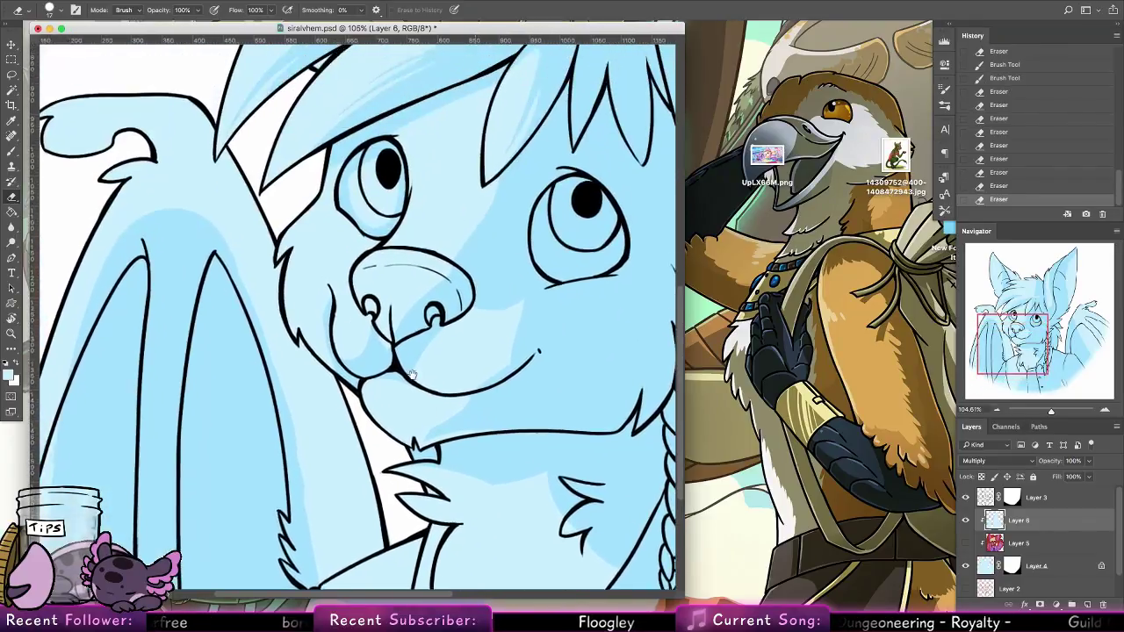
# Erase shadow from the left part of the right eye with a 35 px eraser
pyautogui.moveTo(463, 171)
pyautogui.mouseDown()
pyautogui.moveTo(467, 249)
pyautogui.moveTo(344, 337)
pyautogui.moveTo(274, 350)
pyautogui.mouseUp()
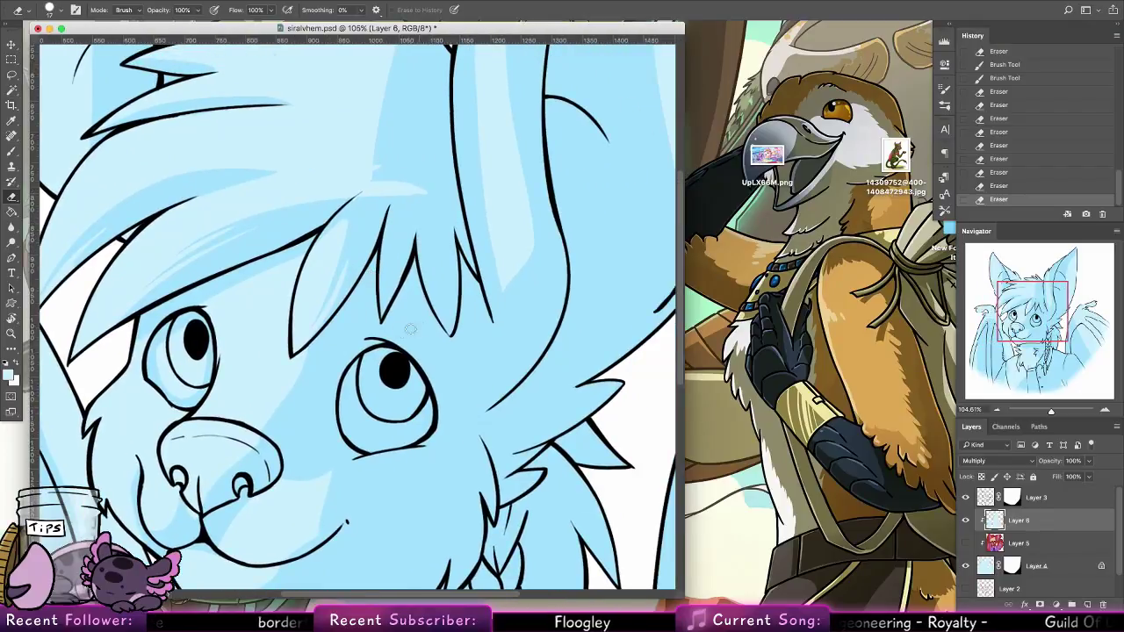
pyautogui.click(57, 10)
pyautogui.click(57, 154)
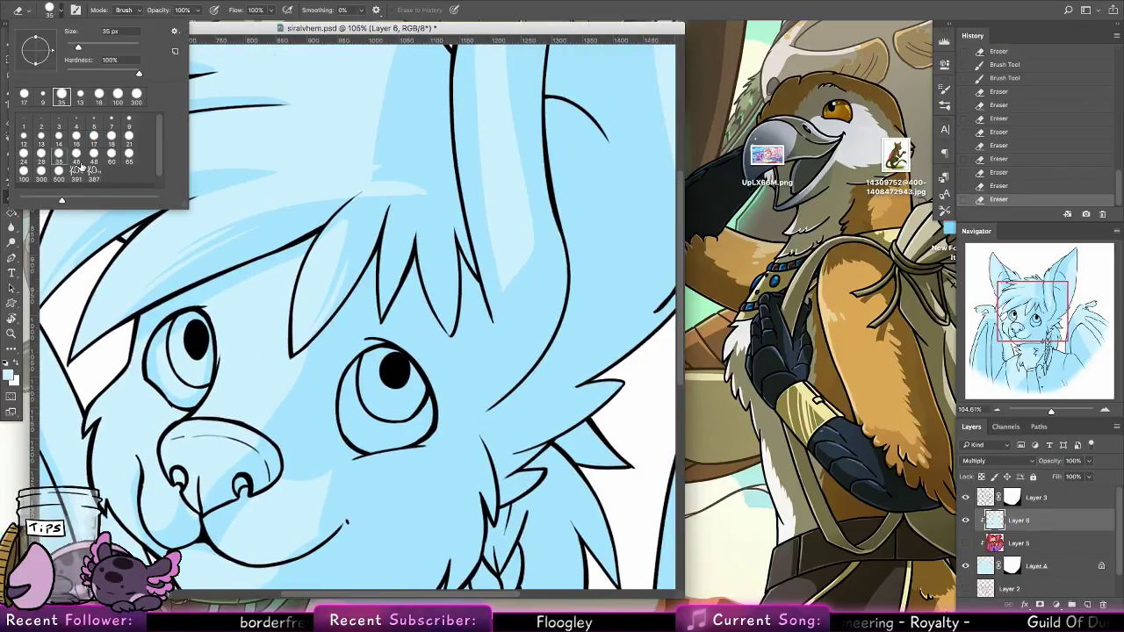
pyautogui.click(369, 374)
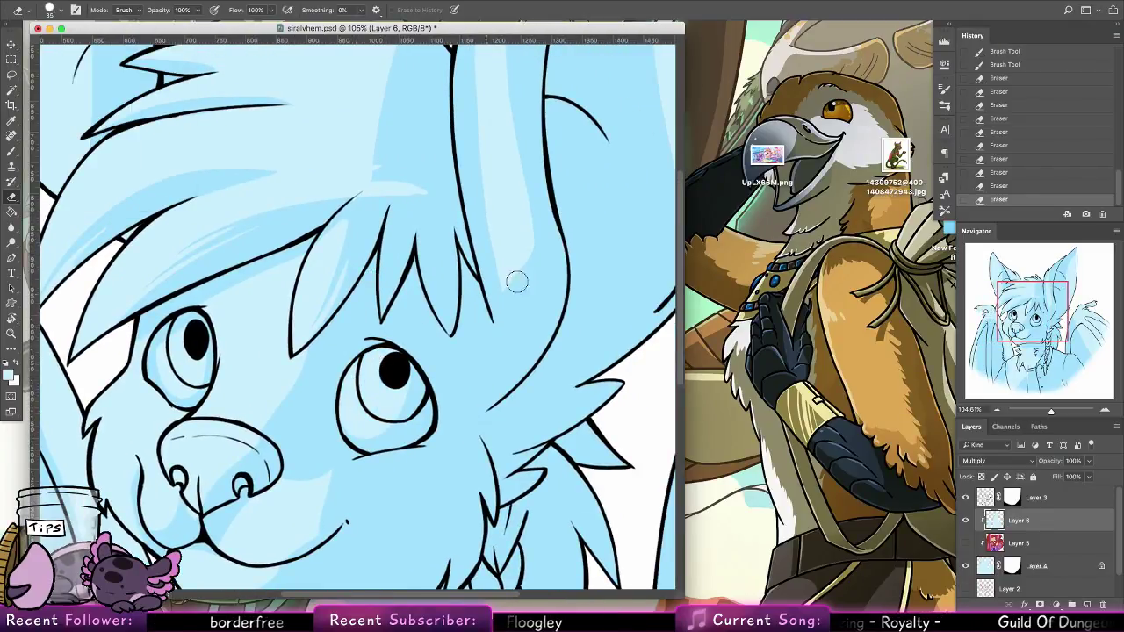
# Erase shadow below the right eye and refine the shadow edge on the cheek beside the muzzle with a 14 px eraser
pyautogui.scroll(-5, 509, 279)
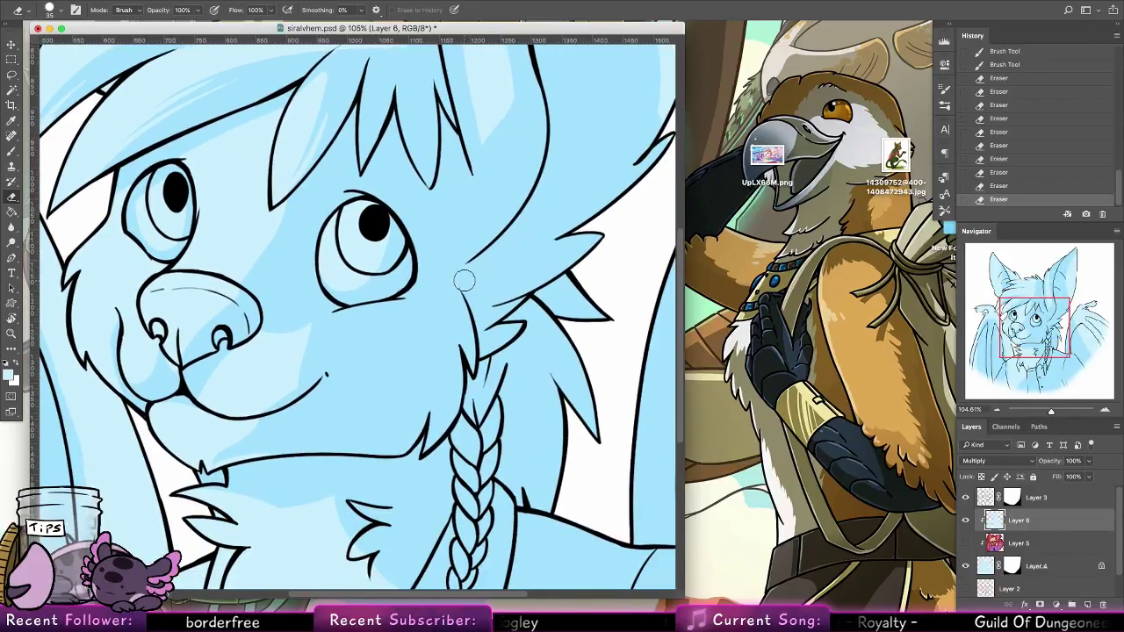
pyautogui.click(57, 11)
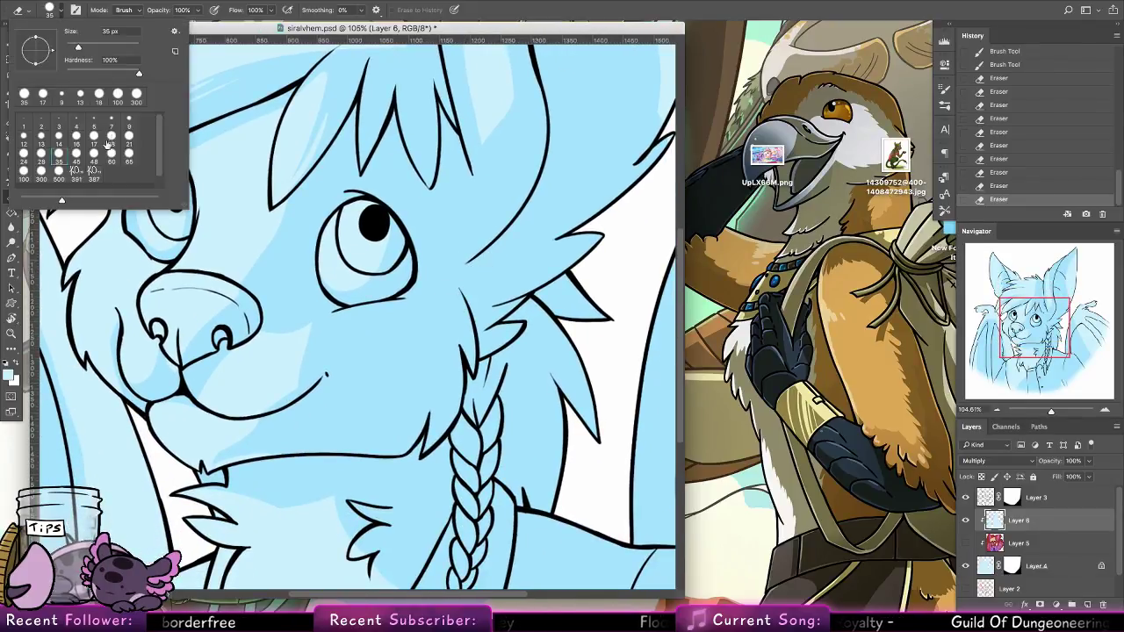
pyautogui.click(62, 134)
pyautogui.moveTo(368, 311); pyautogui.dragTo(412, 306)
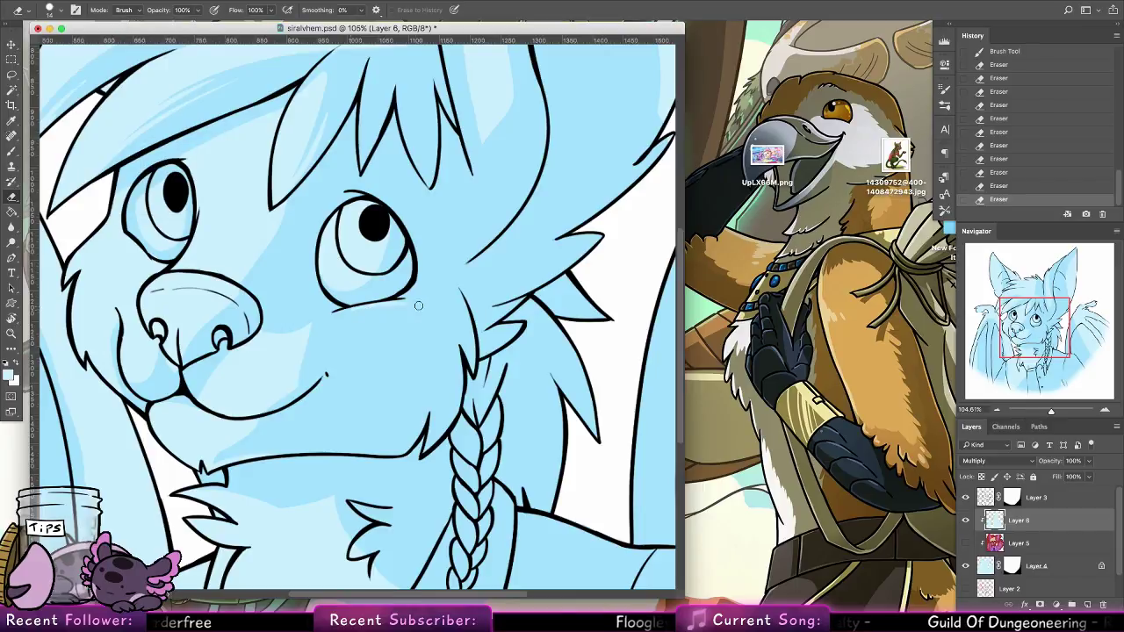
pyautogui.moveTo(269, 331)
pyautogui.mouseDown()
pyautogui.moveTo(321, 321)
pyautogui.moveTo(272, 331)
pyautogui.moveTo(336, 327)
pyautogui.moveTo(272, 333)
pyautogui.moveTo(334, 324)
pyautogui.moveTo(281, 328)
pyautogui.moveTo(342, 335)
pyautogui.moveTo(275, 332)
pyautogui.moveTo(334, 341)
pyautogui.moveTo(280, 339)
pyautogui.moveTo(325, 344)
pyautogui.moveTo(294, 341)
pyautogui.moveTo(312, 358)
pyautogui.moveTo(297, 379)
pyautogui.moveTo(305, 350)
pyautogui.moveTo(301, 376)
pyautogui.moveTo(300, 363)
pyautogui.moveTo(285, 386)
pyautogui.moveTo(305, 351)
pyautogui.moveTo(264, 402)
pyautogui.moveTo(302, 373)
pyautogui.moveTo(254, 411)
pyautogui.mouseUp()
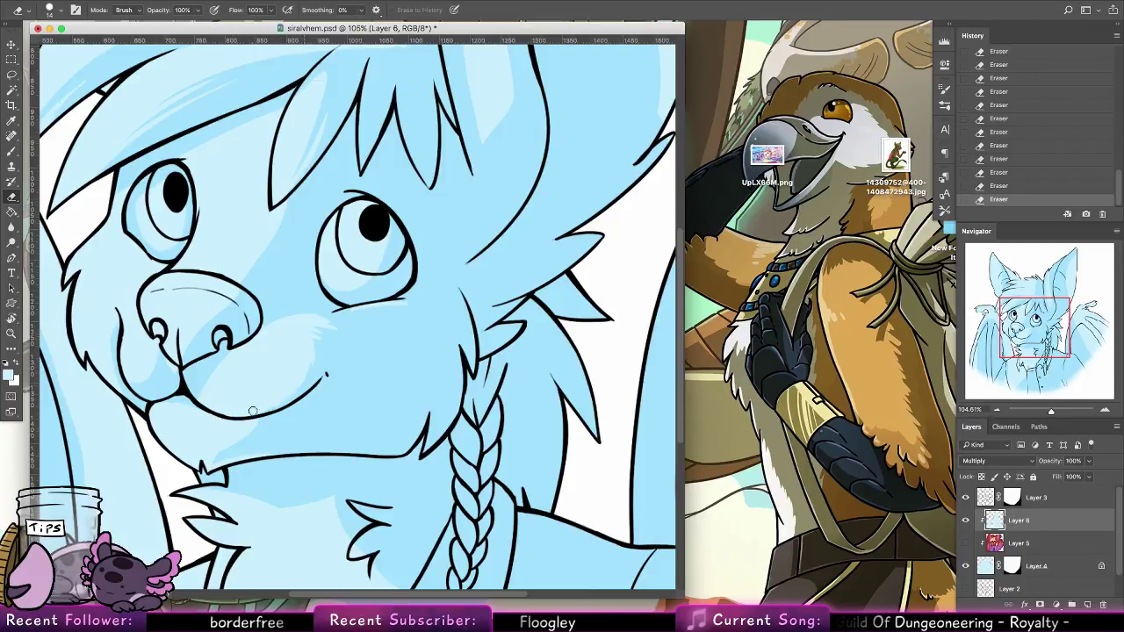
# Show the Layer 5 colours and refine the nose shadow on Layer 6 with a 9 px brush and the 14 px eraser
pyautogui.click(966, 543)
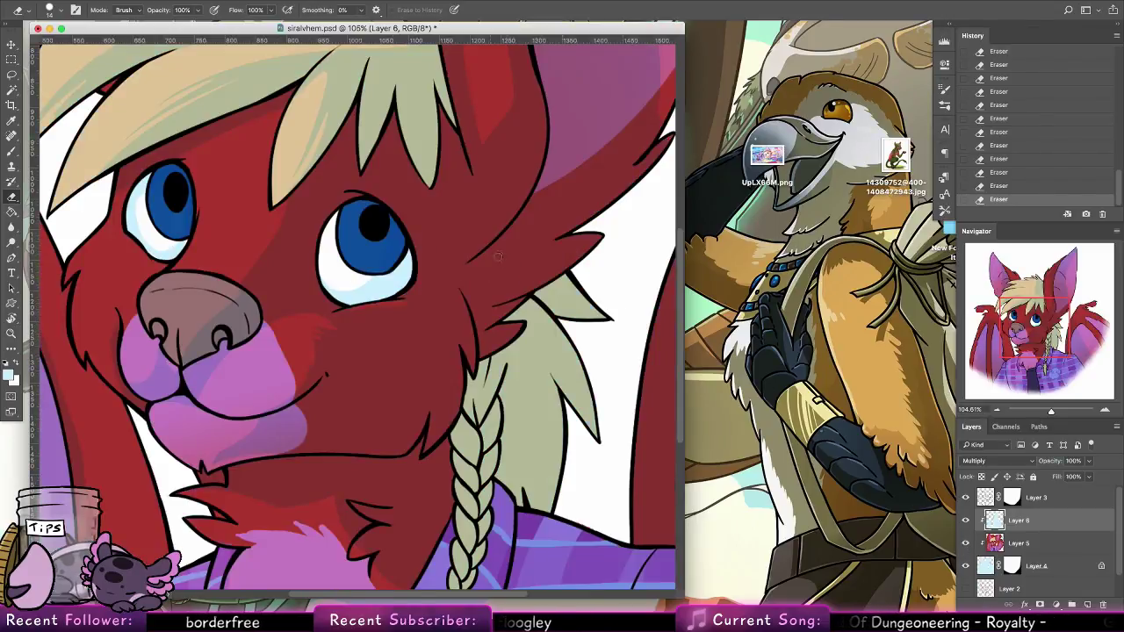
pyautogui.press('b')
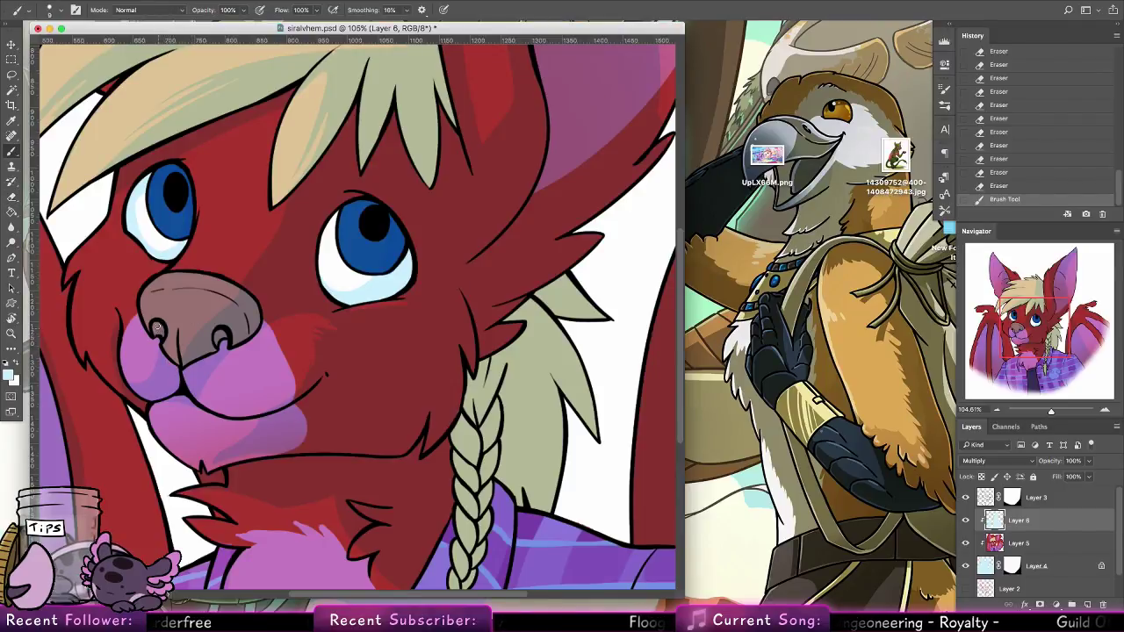
pyautogui.moveTo(156, 325); pyautogui.dragTo(177, 291)
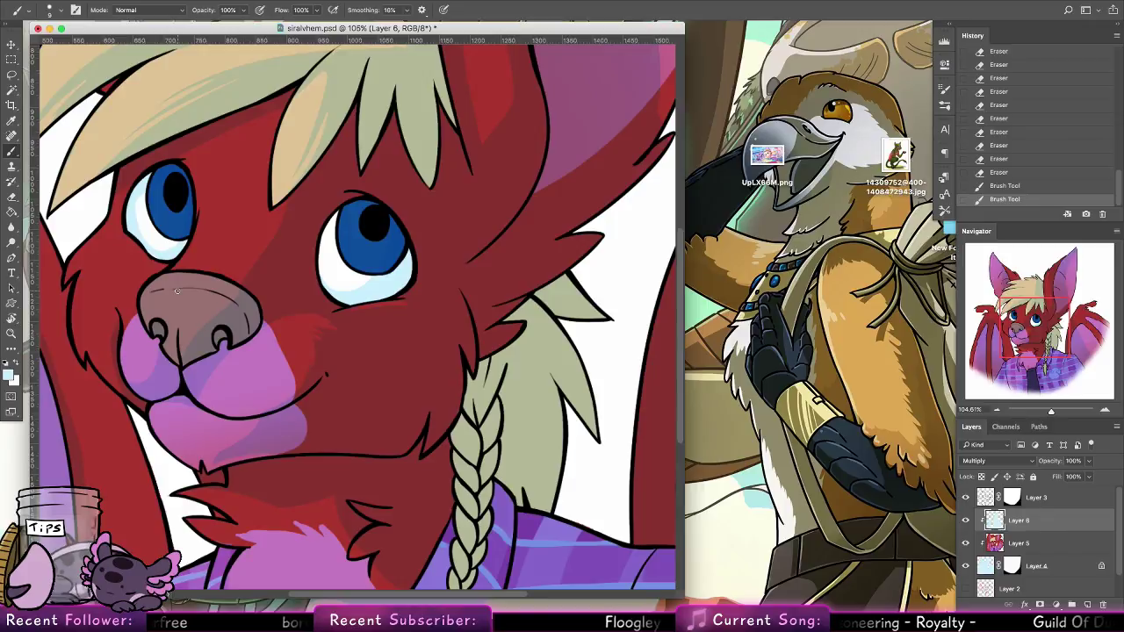
pyautogui.click(12, 198)
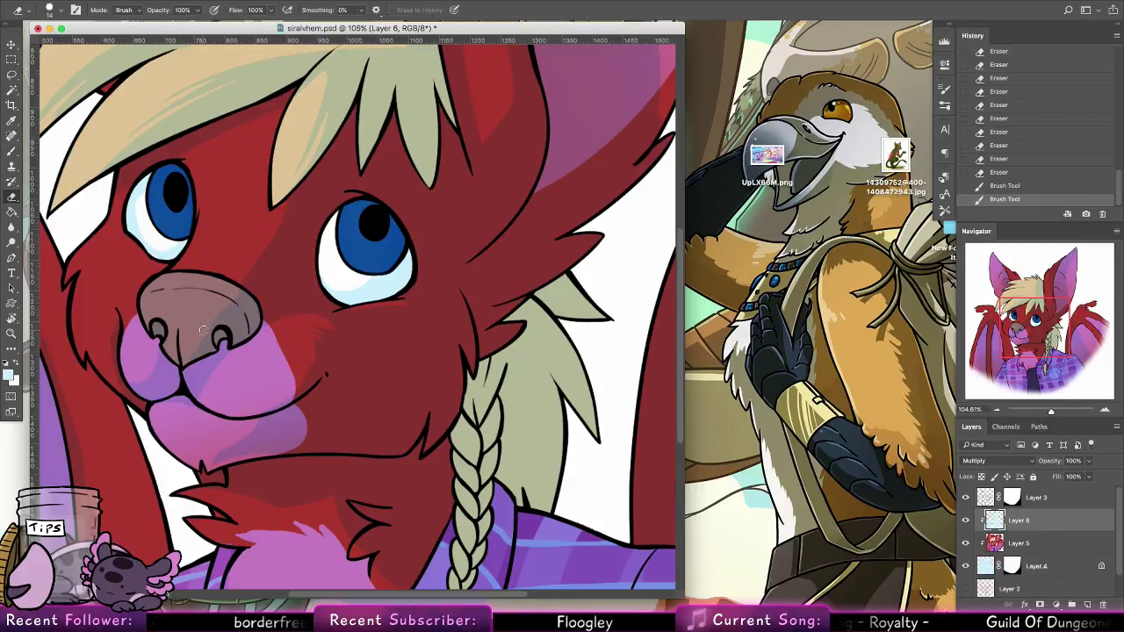
pyautogui.moveTo(187, 359); pyautogui.dragTo(239, 297)
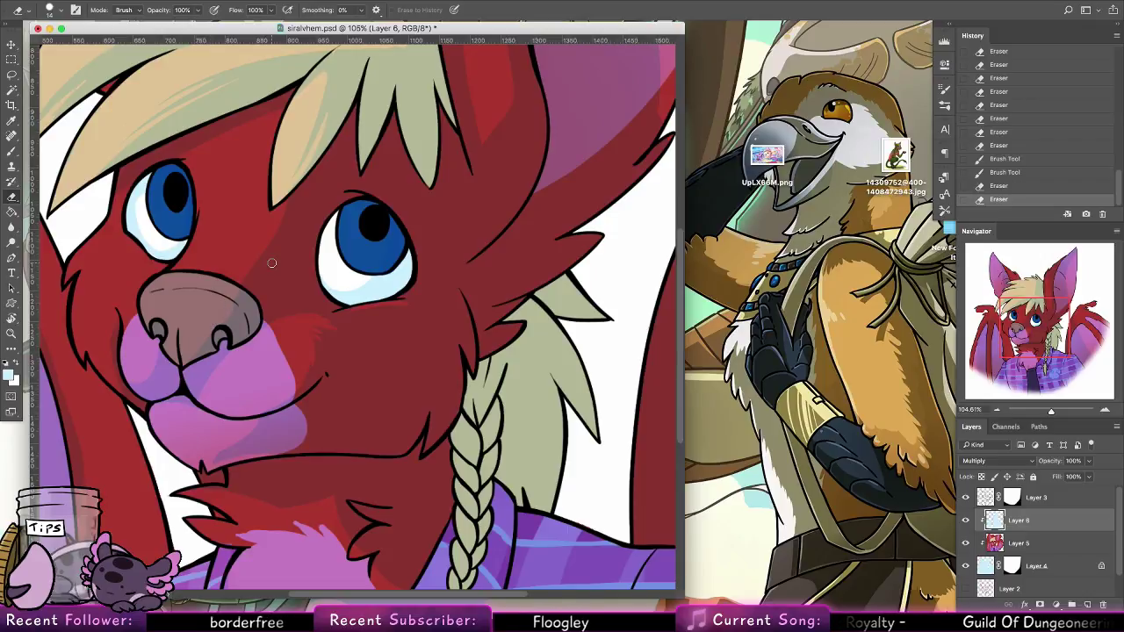
# Erase fine streaks of shadow beneath the right eye and around the fur tuft on the neck
pyautogui.moveTo(346, 312); pyautogui.dragTo(405, 314)
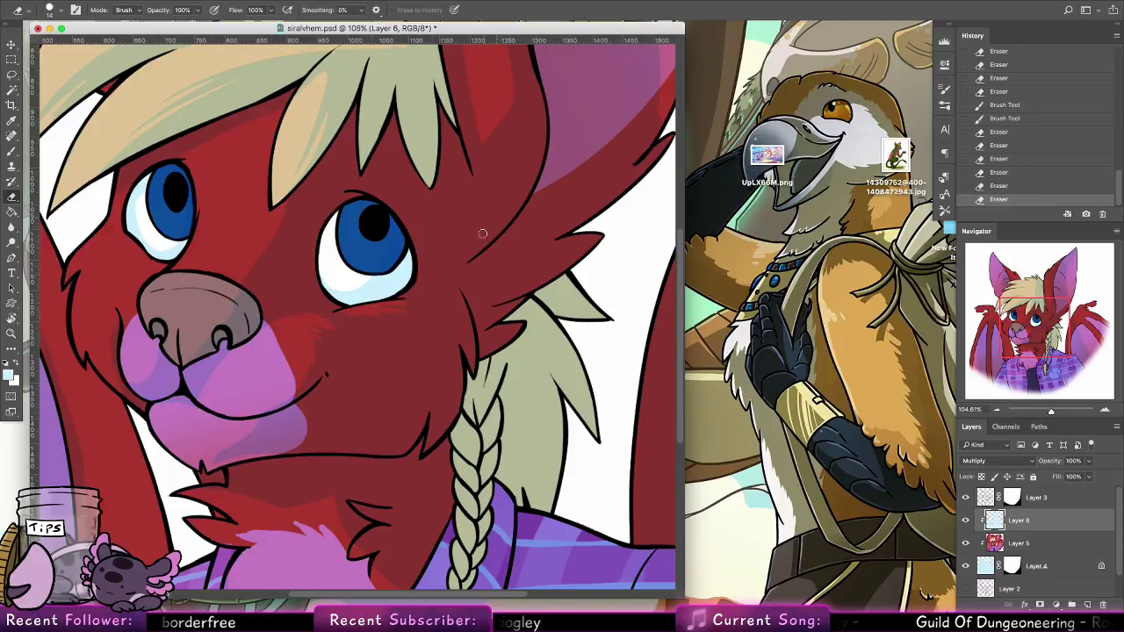
pyautogui.moveTo(428, 430)
pyautogui.mouseDown()
pyautogui.moveTo(540, 281)
pyautogui.moveTo(518, 301)
pyautogui.moveTo(560, 267)
pyautogui.mouseUp()
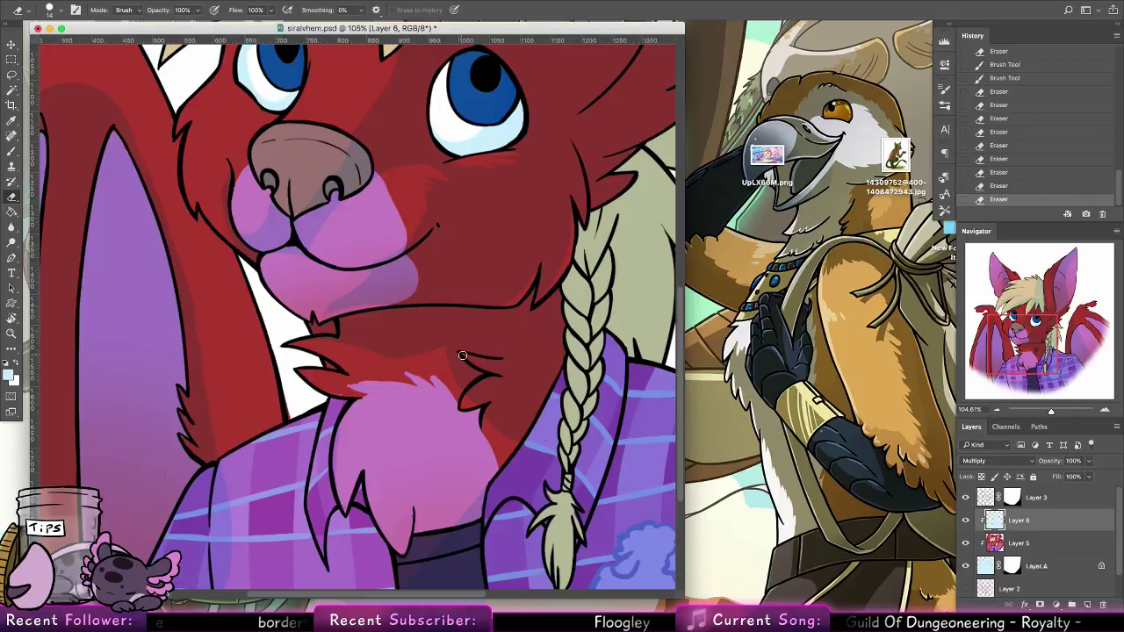
pyautogui.moveTo(463, 355)
pyautogui.mouseDown()
pyautogui.moveTo(503, 367)
pyautogui.moveTo(469, 362)
pyautogui.mouseUp()
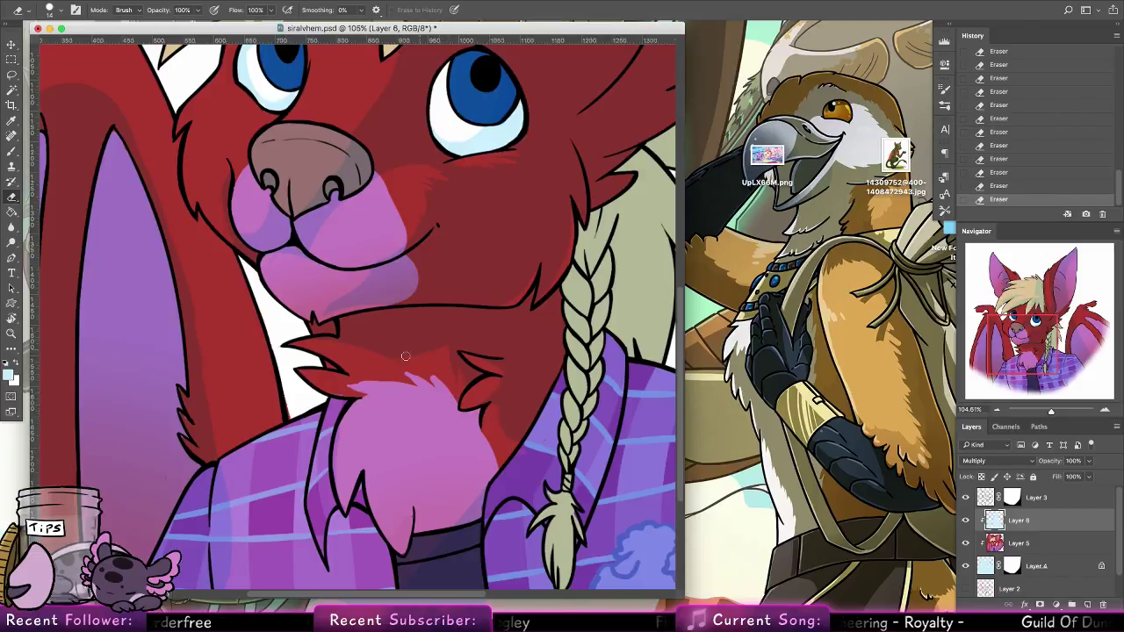
# Erase shadow on the shirt beside the undershirt and along the left sleeve seam, and touch up the seam with the brush
pyautogui.moveTo(465, 472); pyautogui.dragTo(487, 373)
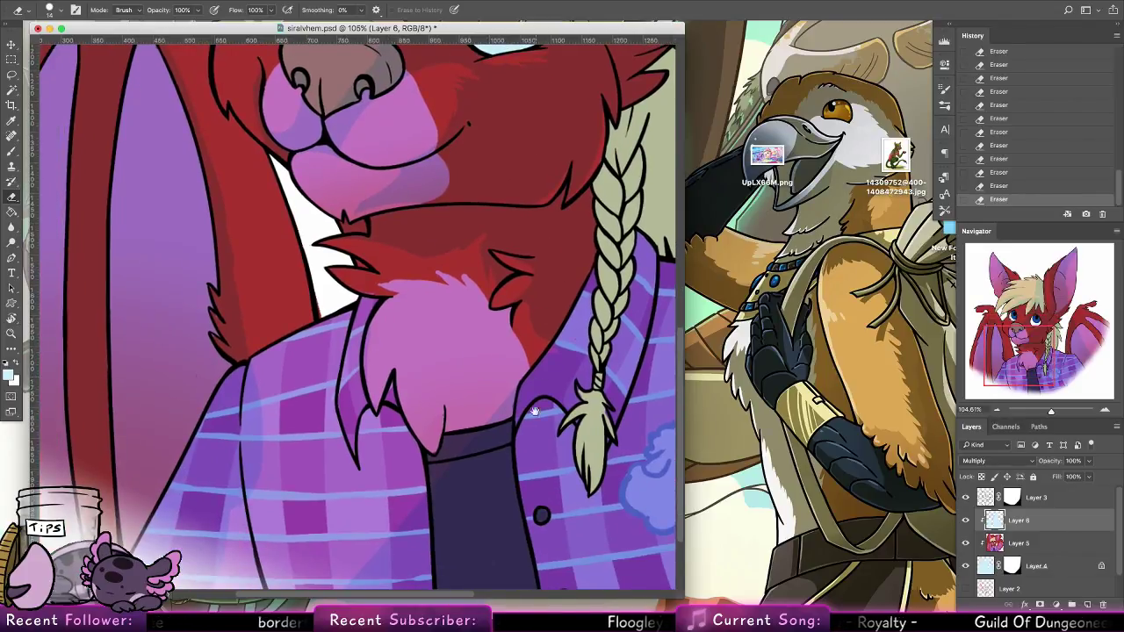
pyautogui.moveTo(535, 411); pyautogui.dragTo(531, 311)
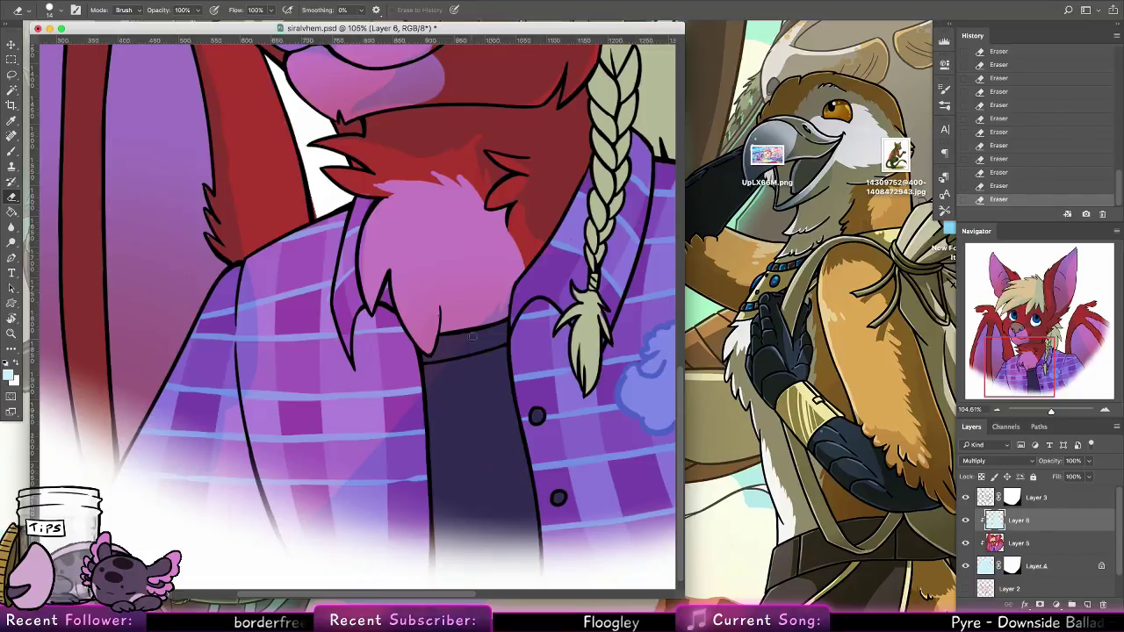
pyautogui.moveTo(422, 388); pyautogui.dragTo(423, 455)
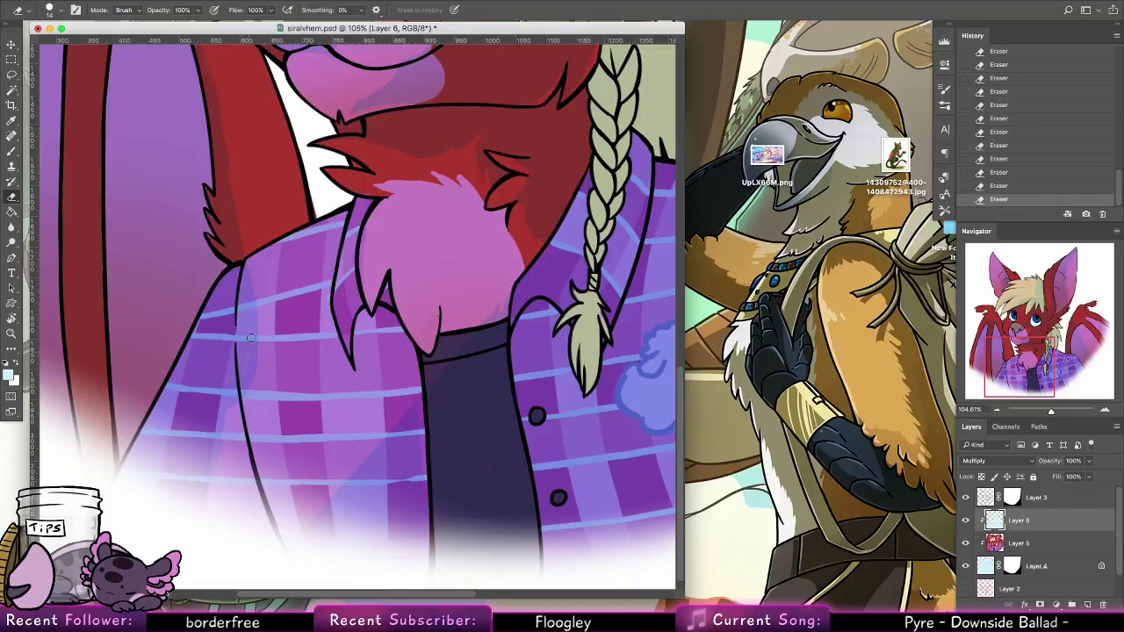
pyautogui.moveTo(247, 313)
pyautogui.mouseDown()
pyautogui.moveTo(242, 374)
pyautogui.moveTo(247, 271)
pyautogui.mouseUp()
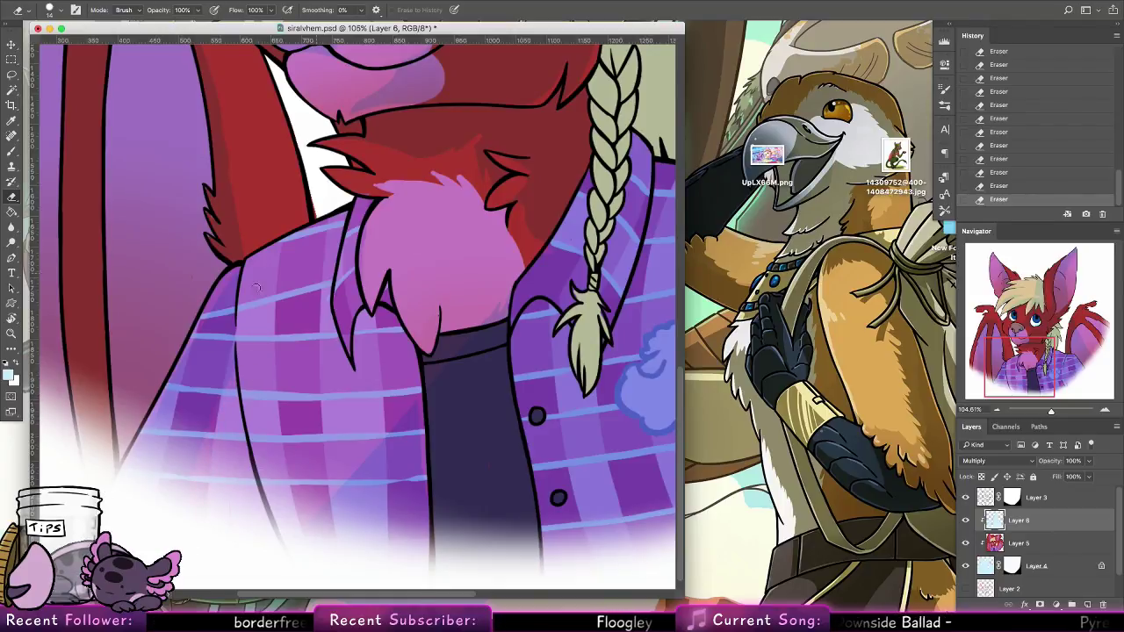
pyautogui.press('b')
pyautogui.moveTo(252, 457)
pyautogui.mouseDown()
pyautogui.moveTo(261, 518)
pyautogui.moveTo(249, 459)
pyautogui.mouseUp()
# Touch up the shadow along the shirt's opening with the brush and erase shadow from the collar beside the braid
pyautogui.moveTo(477, 366); pyautogui.dragTo(318, 351)
pyautogui.moveTo(496, 392); pyautogui.dragTo(408, 376)
pyautogui.hscroll(2, 444, 325)
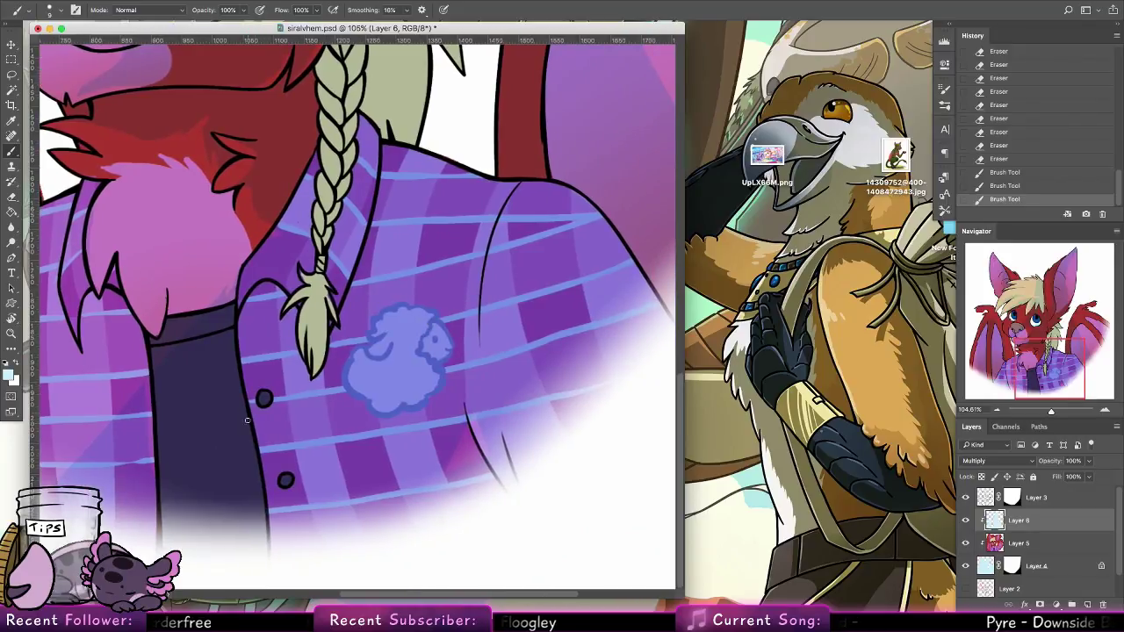
pyautogui.scroll(5, 468, 301)
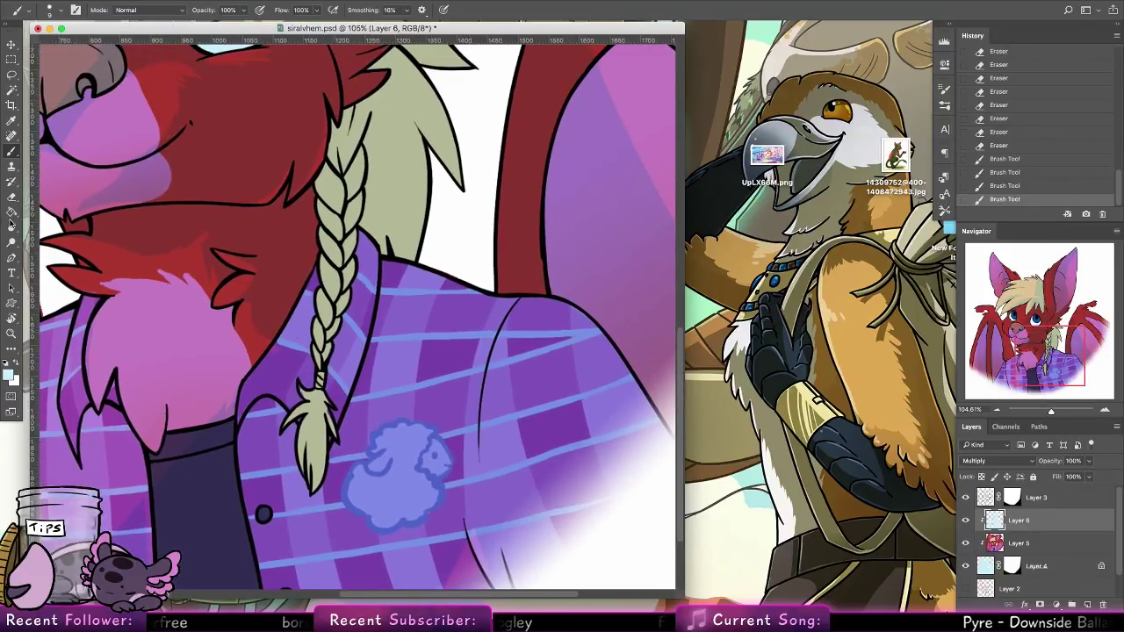
pyautogui.press('e')
pyautogui.click(239, 418)
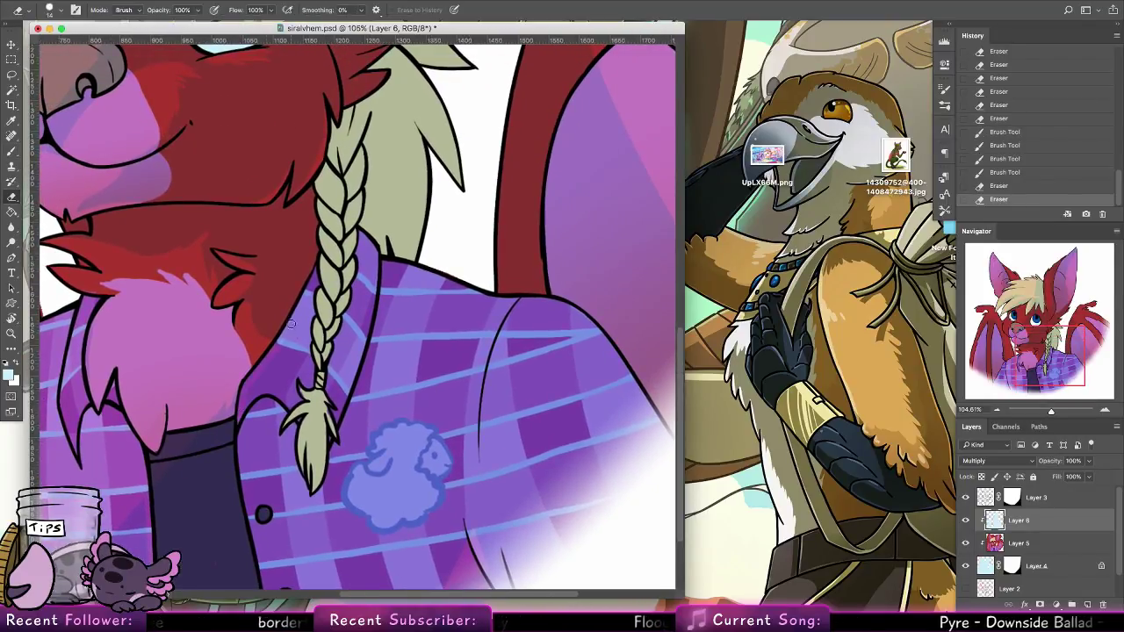
pyautogui.moveTo(290, 324)
pyautogui.mouseDown()
pyautogui.moveTo(306, 297)
pyautogui.moveTo(238, 423)
pyautogui.moveTo(313, 277)
pyautogui.mouseUp()
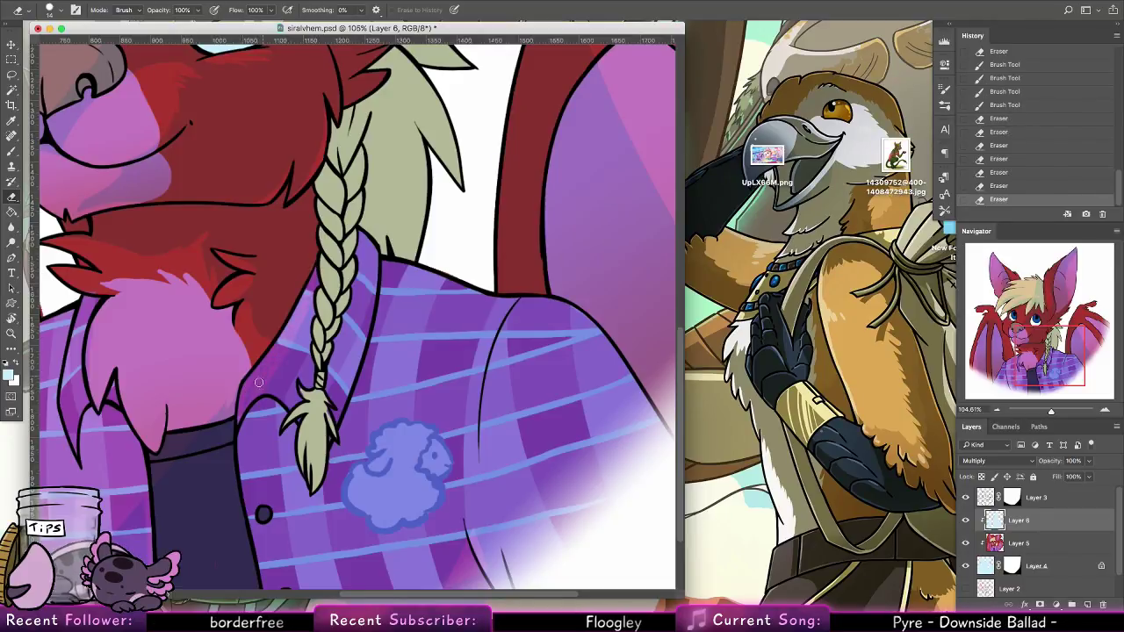
pyautogui.moveTo(260, 381); pyautogui.dragTo(257, 371)
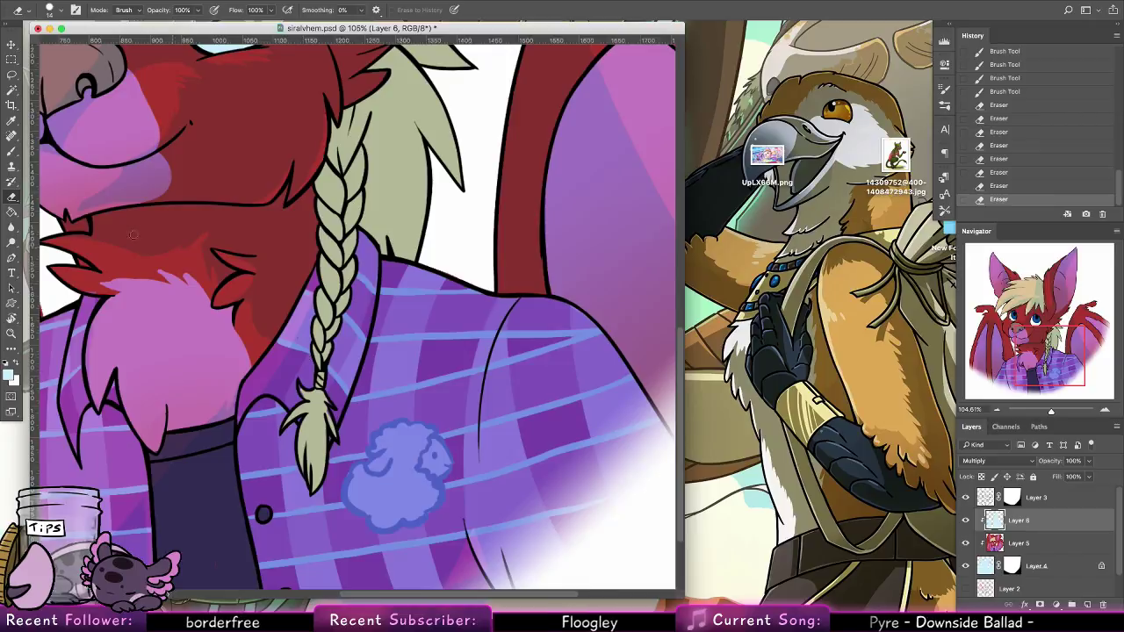
# Sample the blonde hair colour and touch up the base colour of the braid's tail on Layer 5
pyautogui.press('b')
pyautogui.moveTo(213, 272); pyautogui.dragTo(264, 430)
pyautogui.keyDown('alt'); pyautogui.click(367, 195); pyautogui.keyUp('alt')
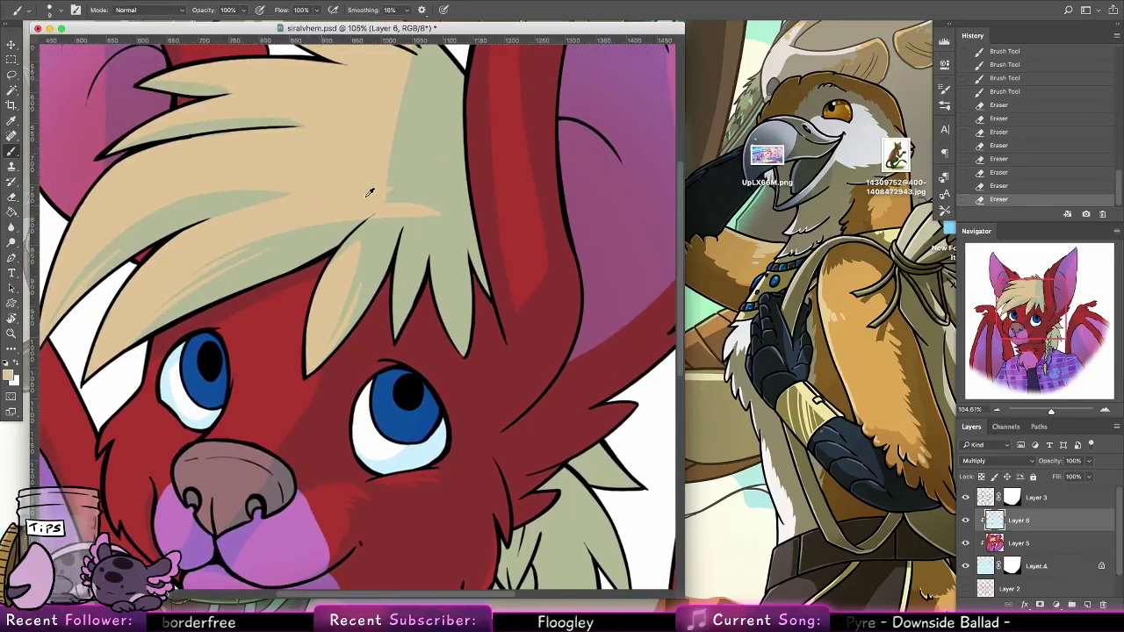
pyautogui.click(1034, 536)
pyautogui.moveTo(512, 447); pyautogui.dragTo(496, 330)
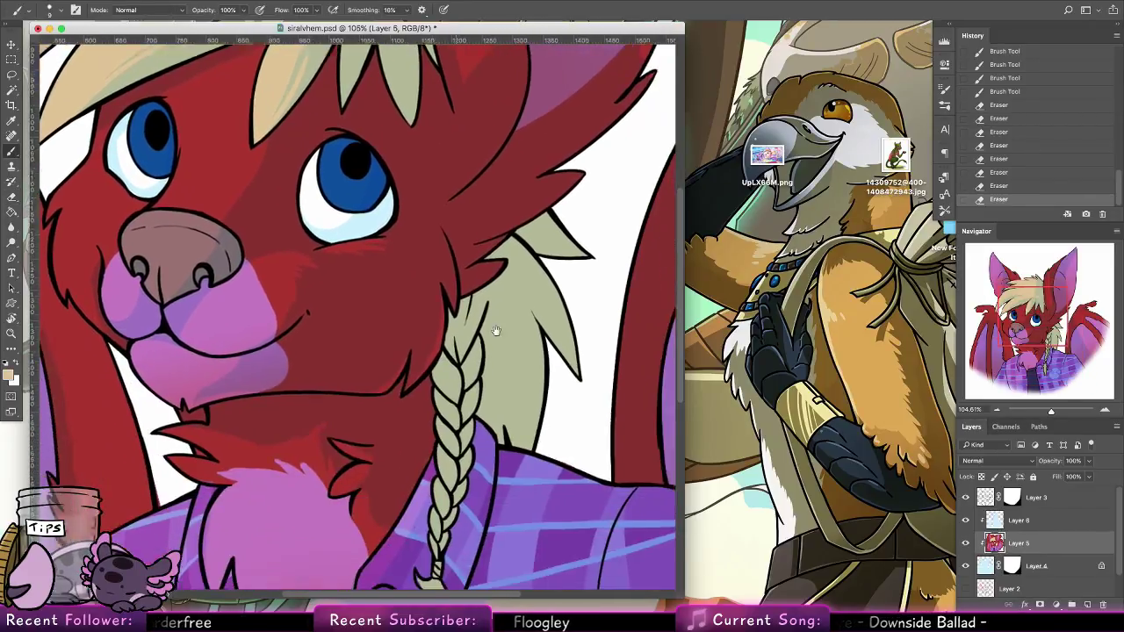
pyautogui.scroll(-5, 497, 330)
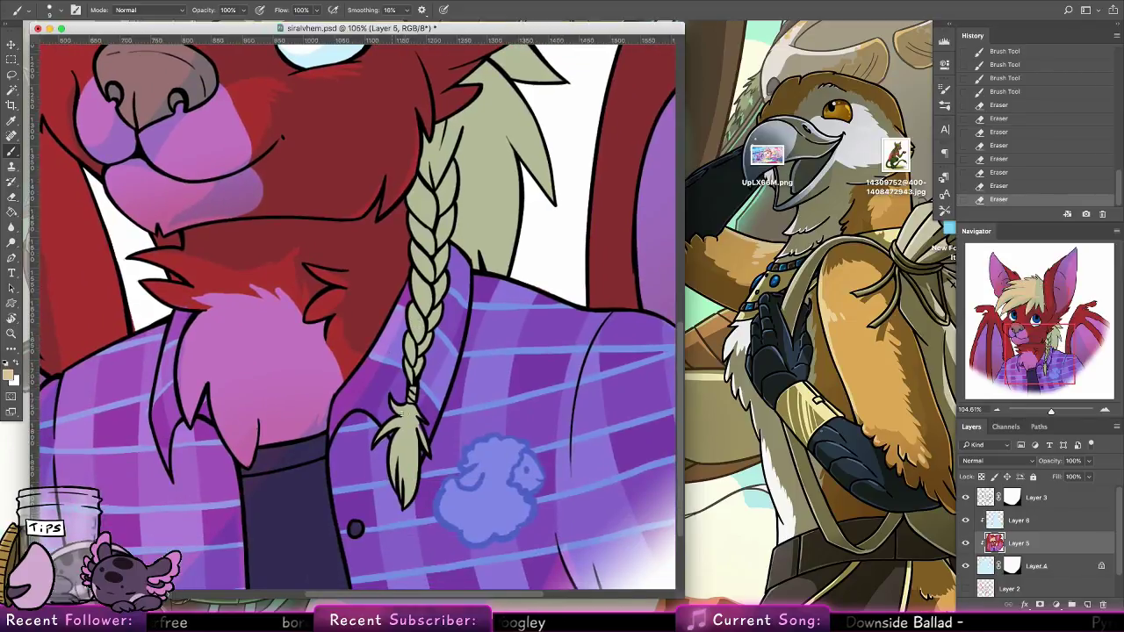
pyautogui.moveTo(402, 414); pyautogui.dragTo(418, 444)
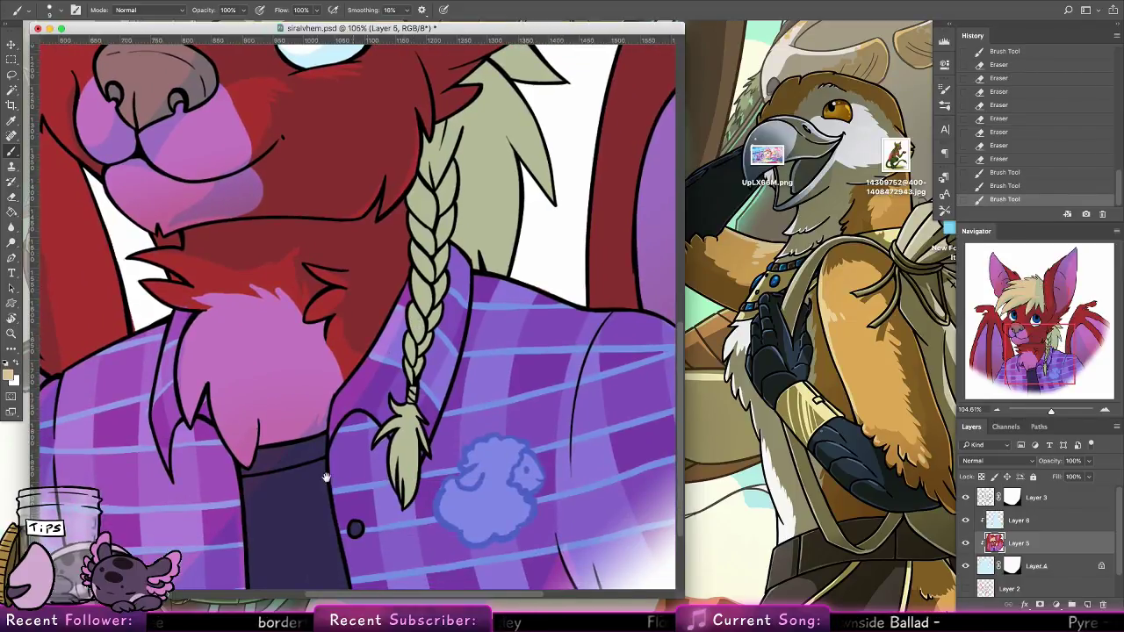
# Sample the pink chest fur colour and touch up the fur's base colour on Layer 5
pyautogui.moveTo(326, 476)
pyautogui.mouseDown()
pyautogui.moveTo(539, 321)
pyautogui.moveTo(432, 443)
pyautogui.mouseUp()
pyautogui.keyDown('alt'); pyautogui.click(404, 369); pyautogui.keyUp('alt')
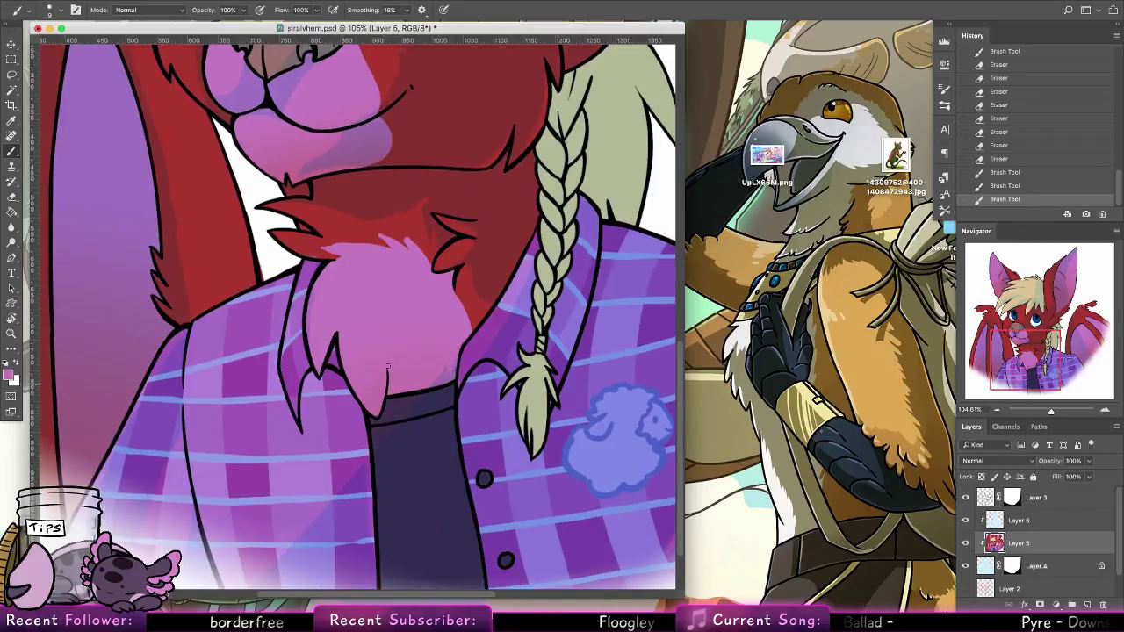
pyautogui.click(465, 280)
# Sample the pale blue shadow colour with Layer 5 temporarily hidden, reselect Layer 6 and set the brush to 14 px
pyautogui.moveTo(581, 305); pyautogui.dragTo(456, 531)
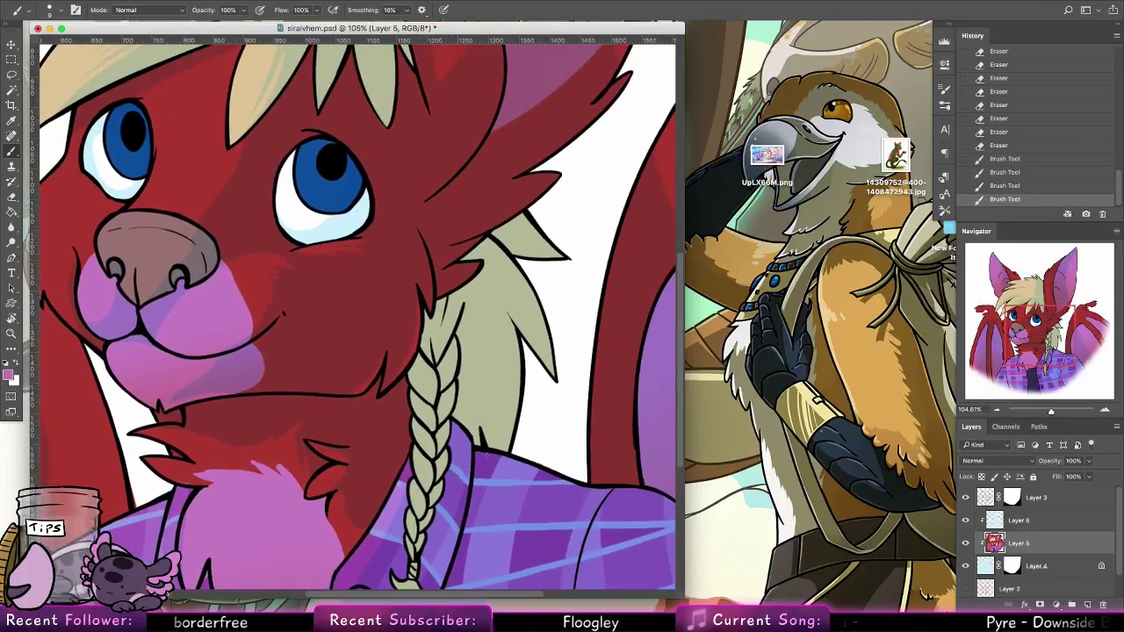
pyautogui.click(966, 542)
pyautogui.click(965, 543)
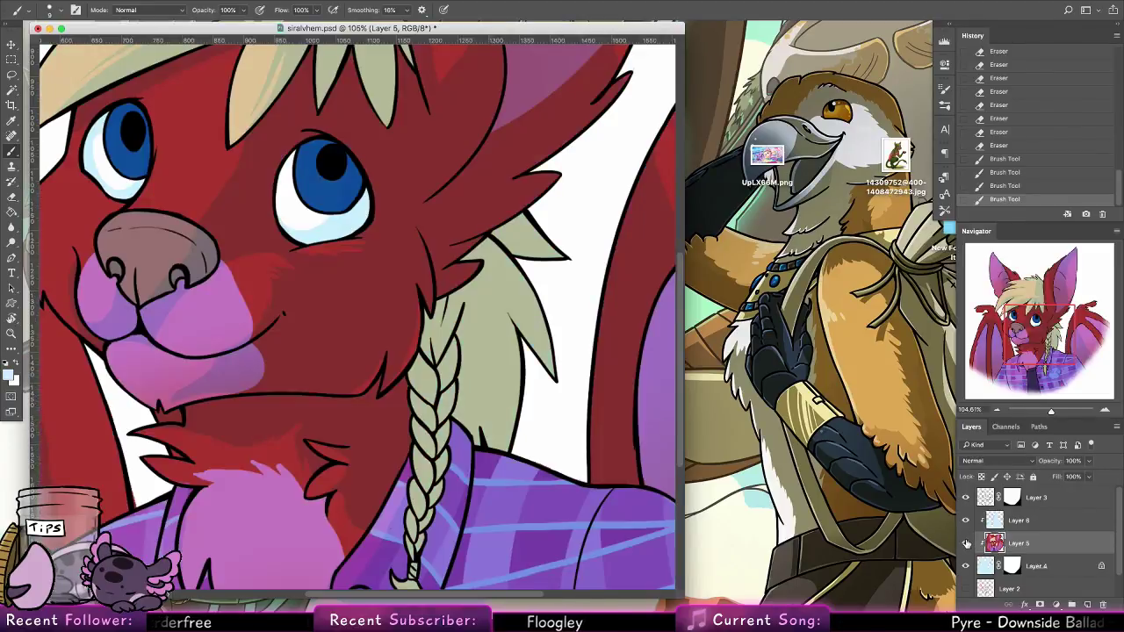
pyautogui.click(1001, 525)
pyautogui.click(56, 10)
pyautogui.click(59, 138)
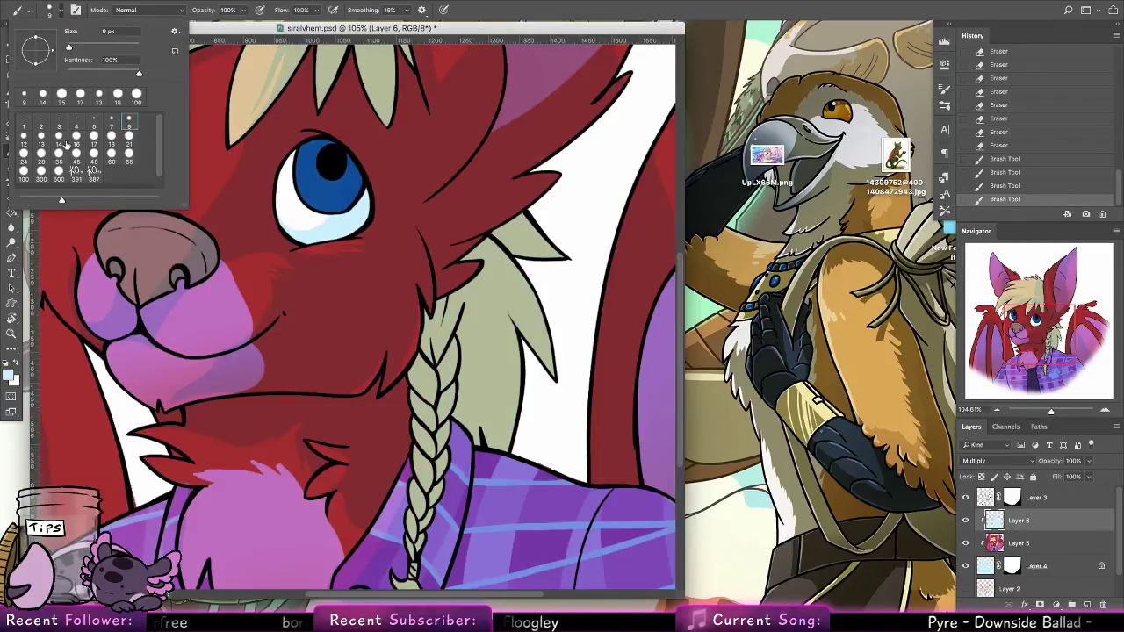
pyautogui.moveTo(490, 414); pyautogui.dragTo(464, 285)
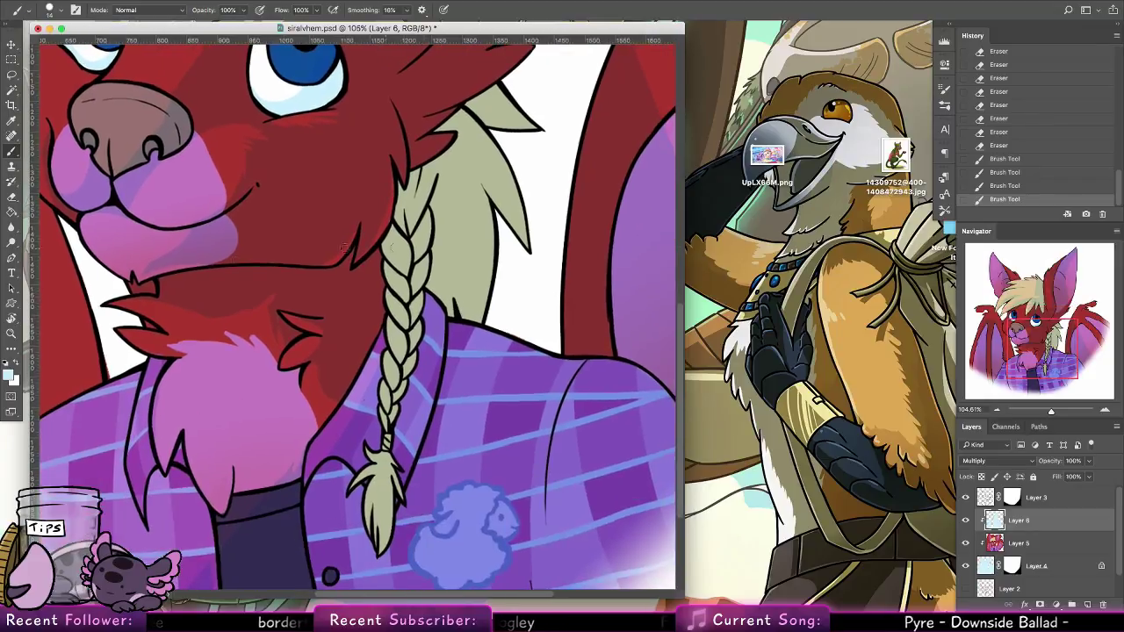
# Erase shadow from the braid's tail with the 14 px eraser to leave lit hair strands
pyautogui.press('e')
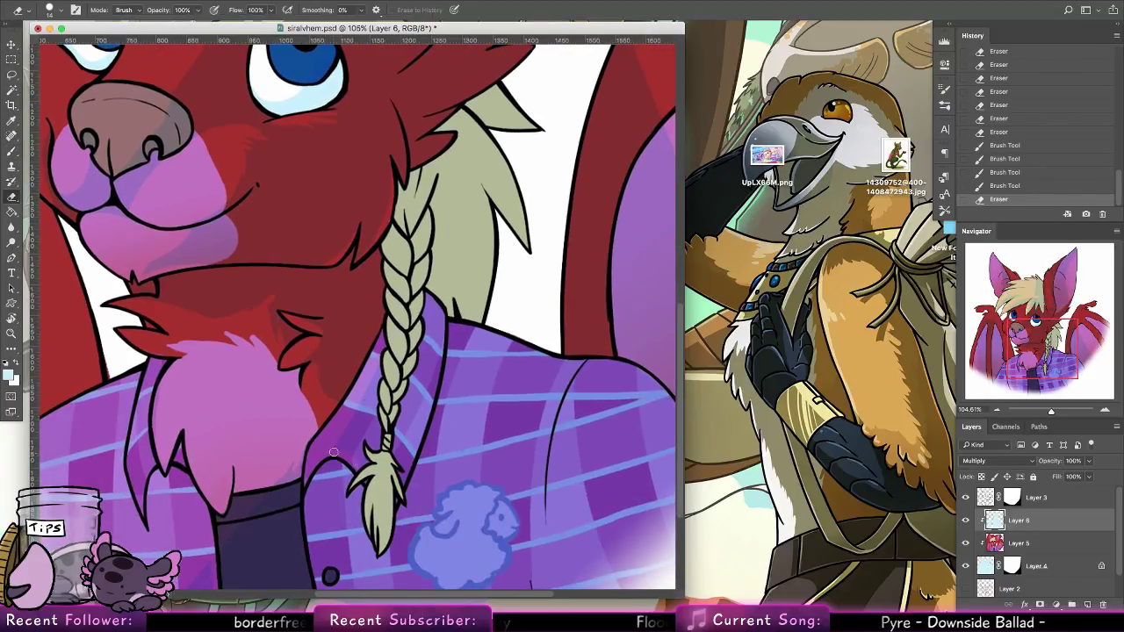
pyautogui.scroll(-4, 405, 420)
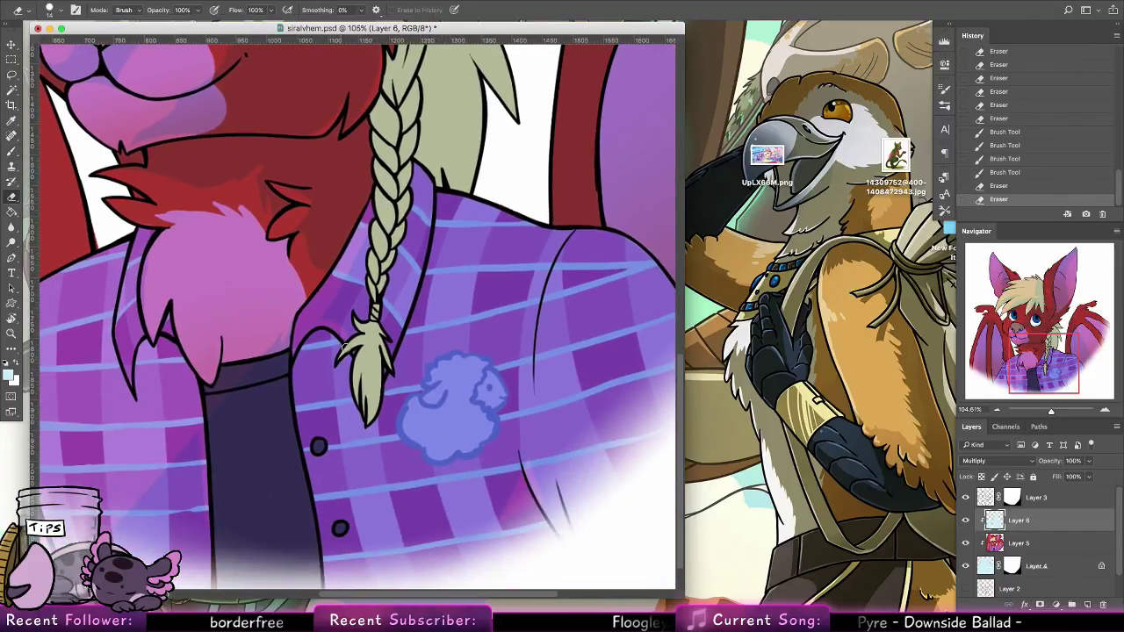
pyautogui.moveTo(355, 316)
pyautogui.mouseDown()
pyautogui.moveTo(370, 328)
pyautogui.moveTo(365, 401)
pyautogui.mouseUp()
pyautogui.moveTo(370, 349); pyautogui.dragTo(373, 358)
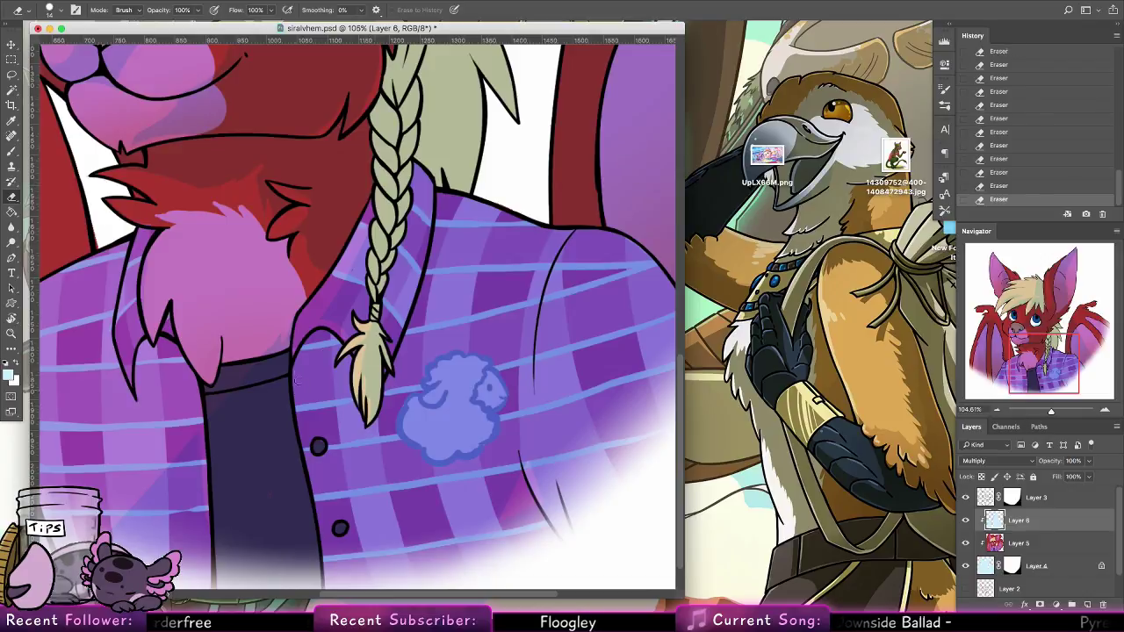
# Erase a narrow strip of shadow along the shirt's opening edge beside the undershirt, undoing and redrawing the stroke
pyautogui.moveTo(296, 349); pyautogui.dragTo(310, 482)
pyautogui.press('super+z')
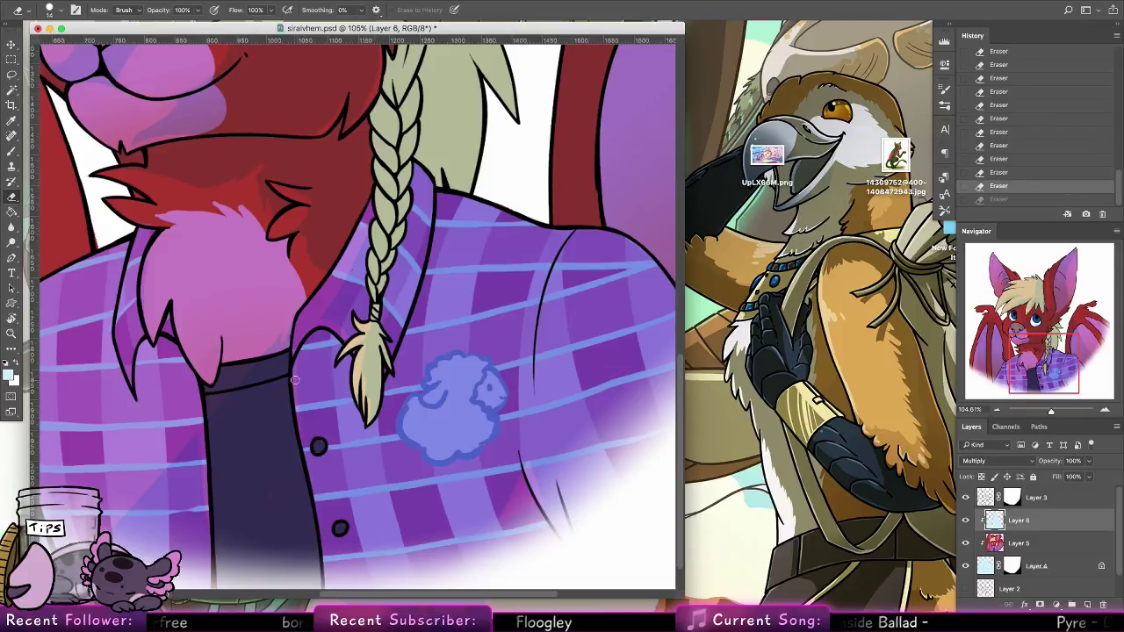
pyautogui.moveTo(299, 355); pyautogui.dragTo(310, 498)
# Sample the dark navy undershirt colour, touch up the undershirt's base colour on Layer 5 with the brush, and reselect Layer 6
pyautogui.press('x')
pyautogui.keyDown('alt'); pyautogui.click(230, 383); pyautogui.keyUp('alt')
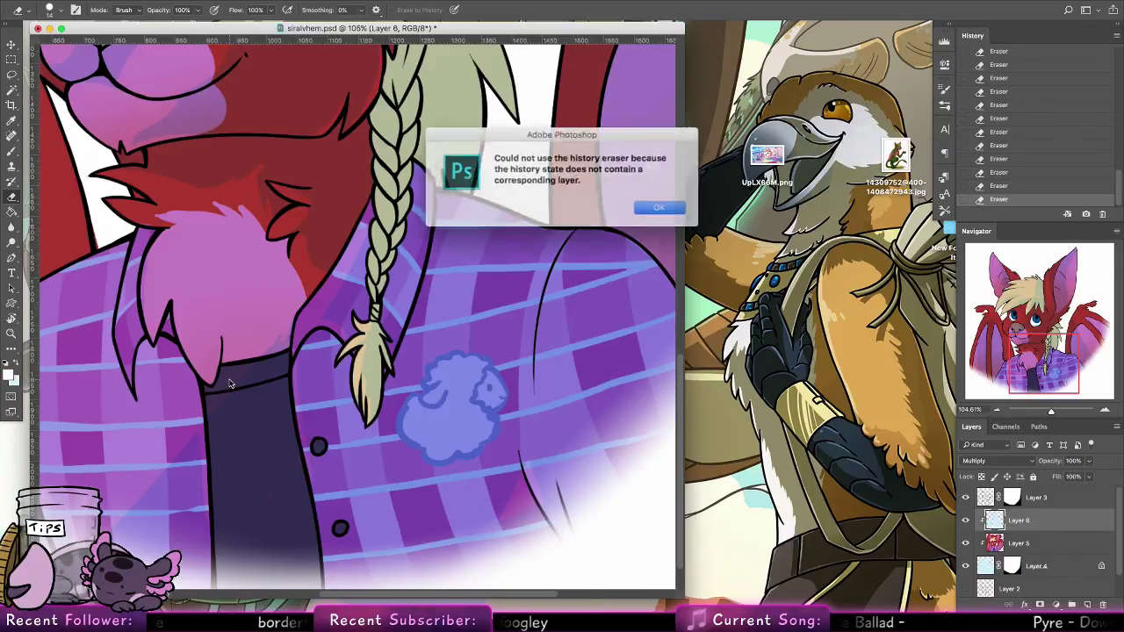
pyautogui.click(632, 207)
pyautogui.click(12, 152)
pyautogui.keyDown('alt'); pyautogui.click(236, 377); pyautogui.keyUp('alt')
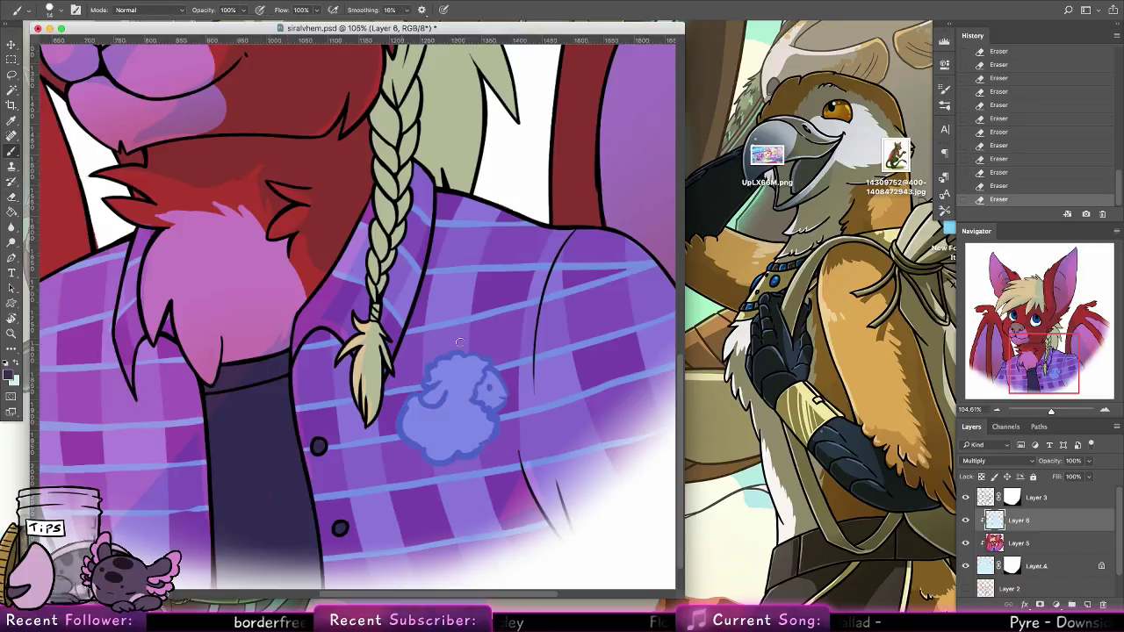
pyautogui.click(1040, 545)
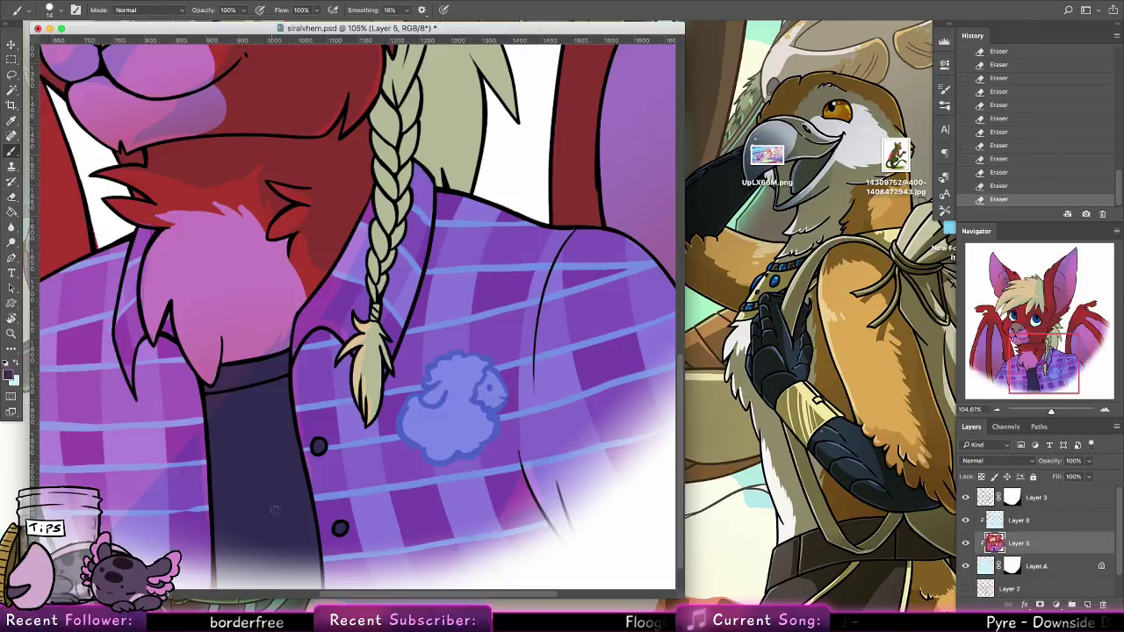
pyautogui.moveTo(233, 537); pyautogui.dragTo(260, 524)
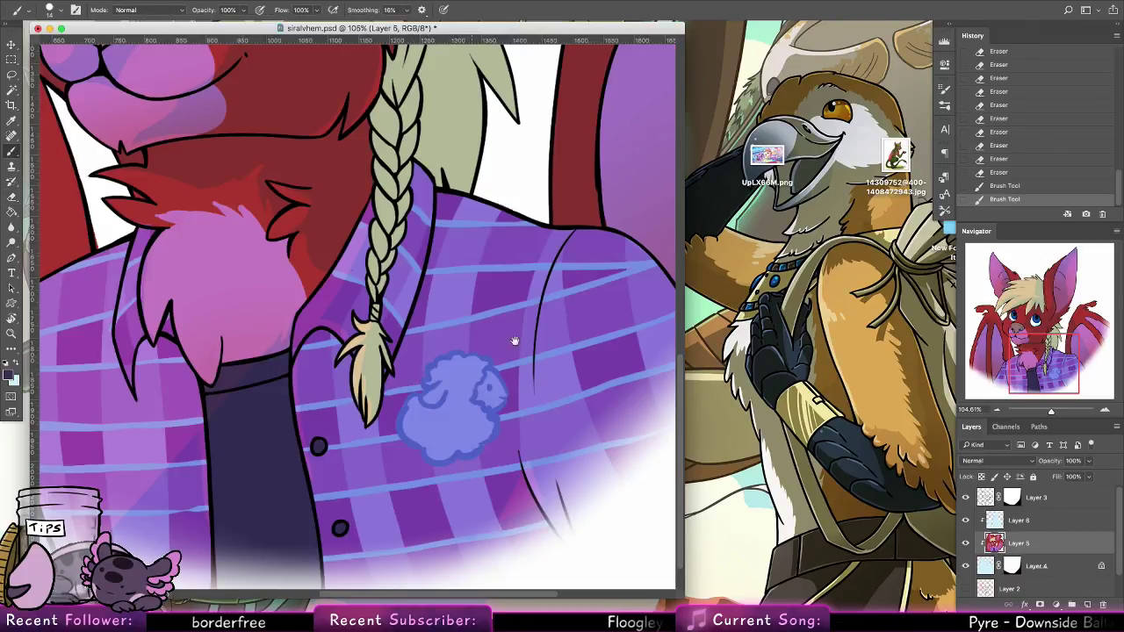
pyautogui.click(1064, 527)
# Paint the hair tie above the braid's tail in a grey-brown on Layer 5, and reselect Layer 6
pyautogui.scroll(5, 494, 369)
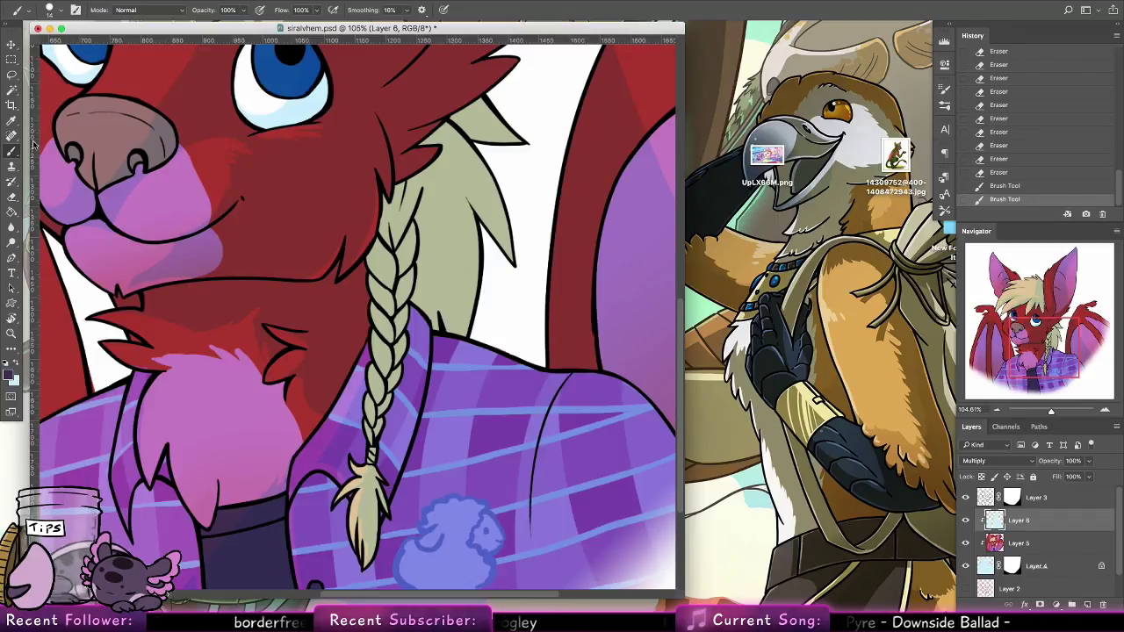
pyautogui.click(1010, 542)
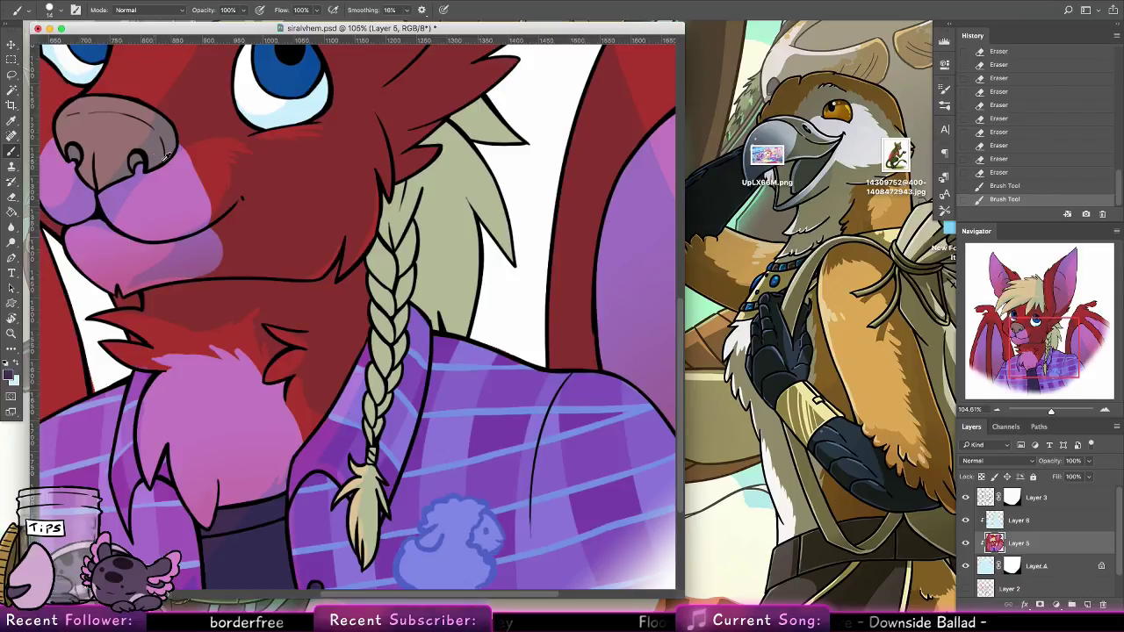
pyautogui.moveTo(429, 215); pyautogui.dragTo(429, 172)
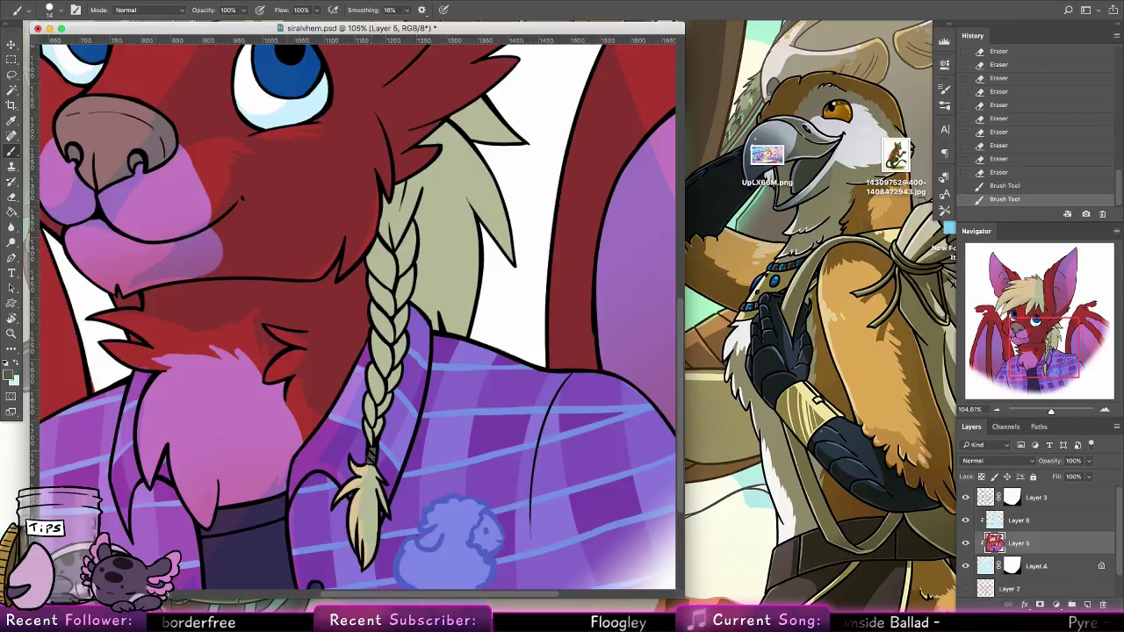
pyautogui.moveTo(371, 455); pyautogui.dragTo(376, 443)
pyautogui.click(1061, 525)
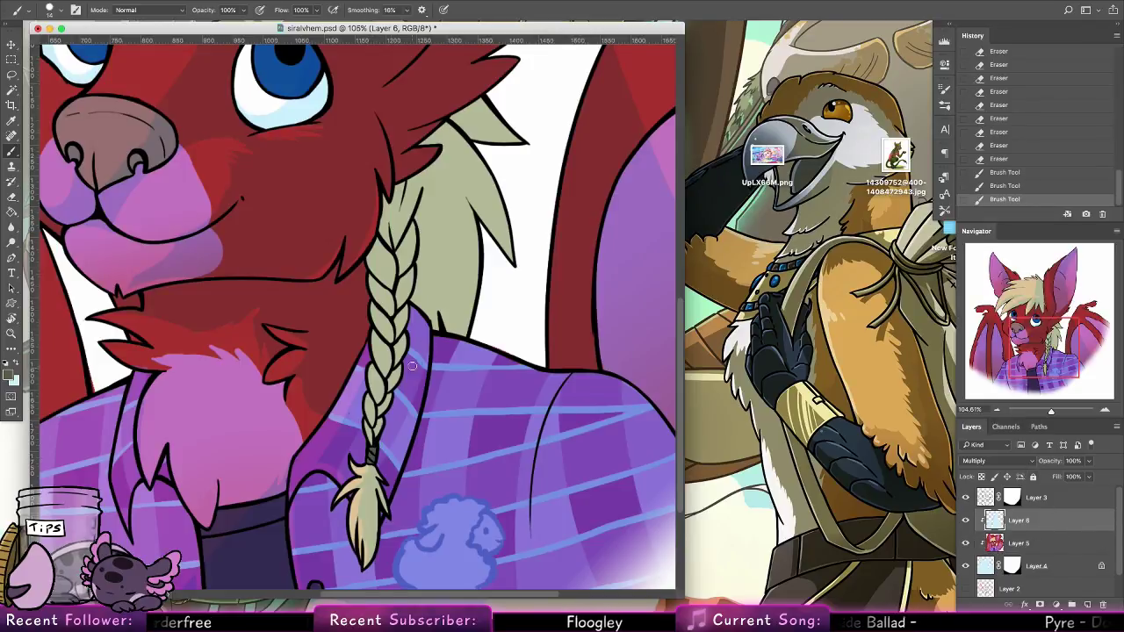
# Erase shadow from the braid's plaits on Layer 6 to leave lit edges on the individual strands
pyautogui.keyDown('alt'); pyautogui.click(430, 346); pyautogui.keyUp('alt')
pyautogui.click(13, 195)
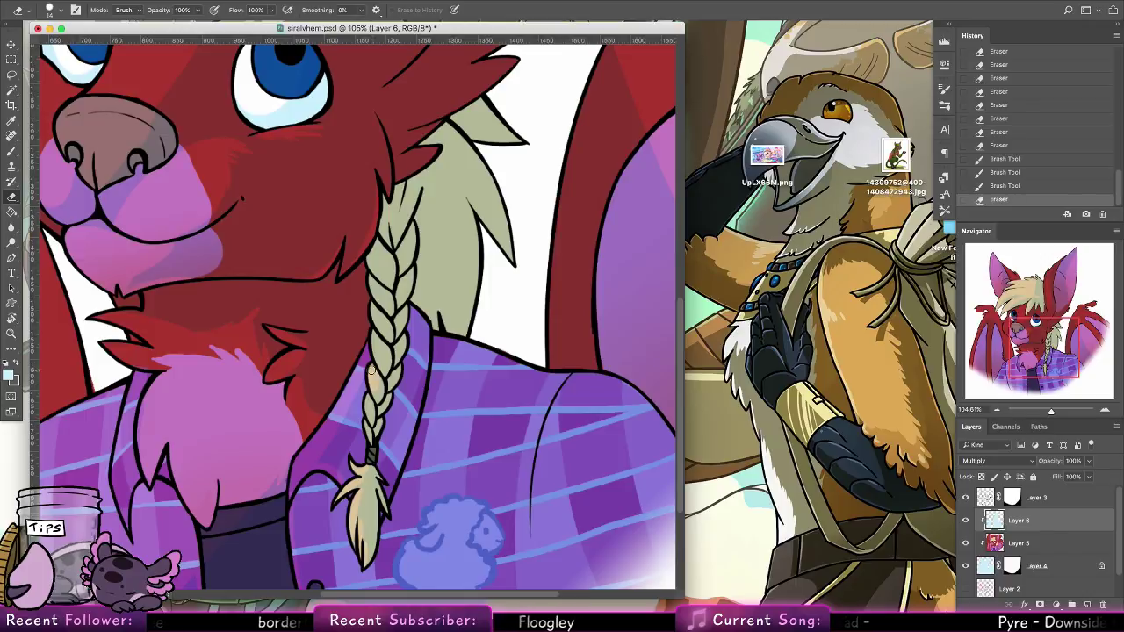
pyautogui.moveTo(373, 375)
pyautogui.mouseDown()
pyautogui.moveTo(370, 432)
pyautogui.moveTo(376, 410)
pyautogui.mouseUp()
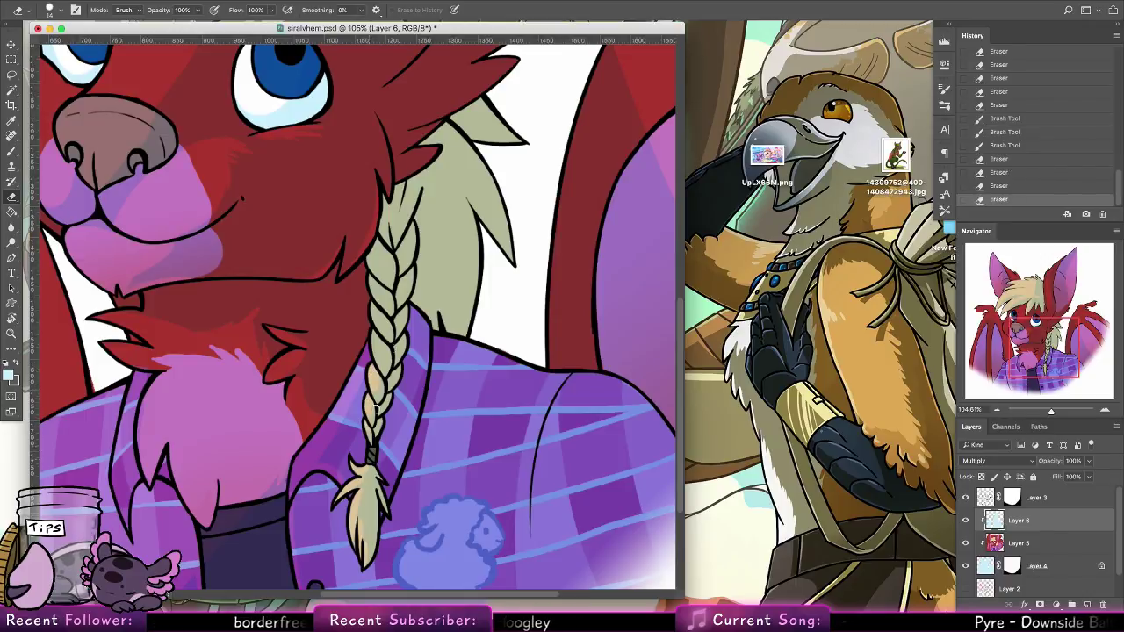
pyautogui.moveTo(375, 336)
pyautogui.mouseDown()
pyautogui.moveTo(374, 257)
pyautogui.moveTo(401, 287)
pyautogui.moveTo(400, 250)
pyautogui.mouseUp()
pyautogui.moveTo(401, 297)
pyautogui.mouseDown()
pyautogui.moveTo(399, 284)
pyautogui.moveTo(396, 316)
pyautogui.mouseUp()
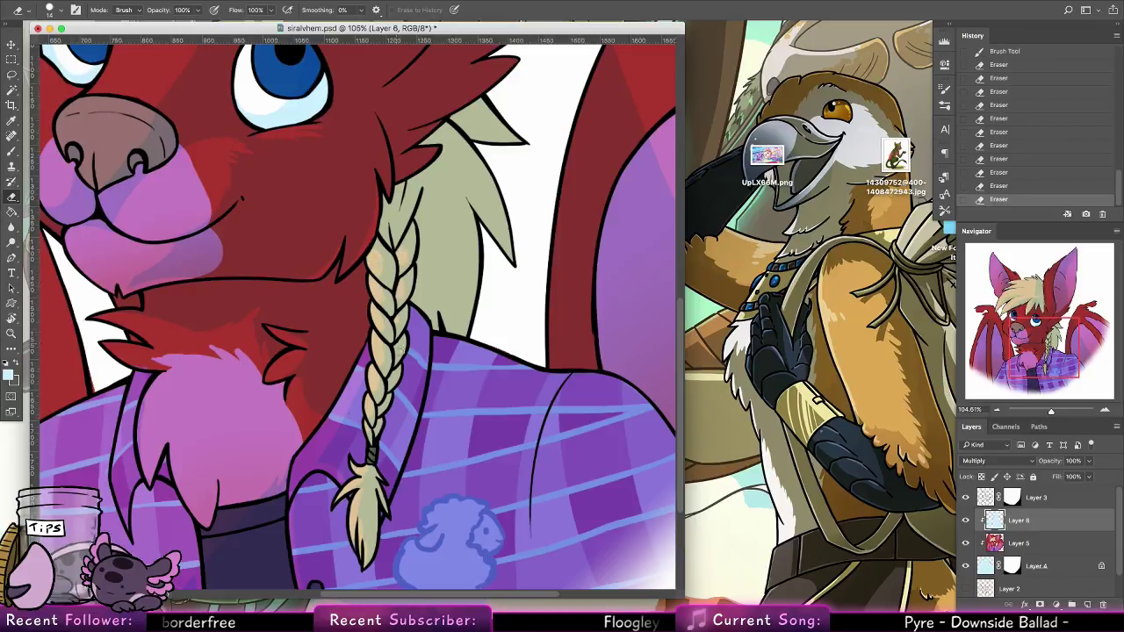
# Erase thin streaks of shadow along the loose hair locks behind the braid, comparing the strokes by undoing and redoing them
pyautogui.moveTo(462, 267)
pyautogui.mouseDown()
pyautogui.moveTo(431, 301)
pyautogui.moveTo(434, 406)
pyautogui.moveTo(427, 375)
pyautogui.mouseUp()
pyautogui.moveTo(488, 359)
pyautogui.mouseDown()
pyautogui.moveTo(451, 336)
pyautogui.moveTo(449, 417)
pyautogui.mouseUp()
pyautogui.moveTo(394, 293); pyautogui.dragTo(398, 308)
pyautogui.moveTo(413, 346); pyautogui.dragTo(437, 426)
pyautogui.moveTo(403, 322); pyautogui.dragTo(439, 434)
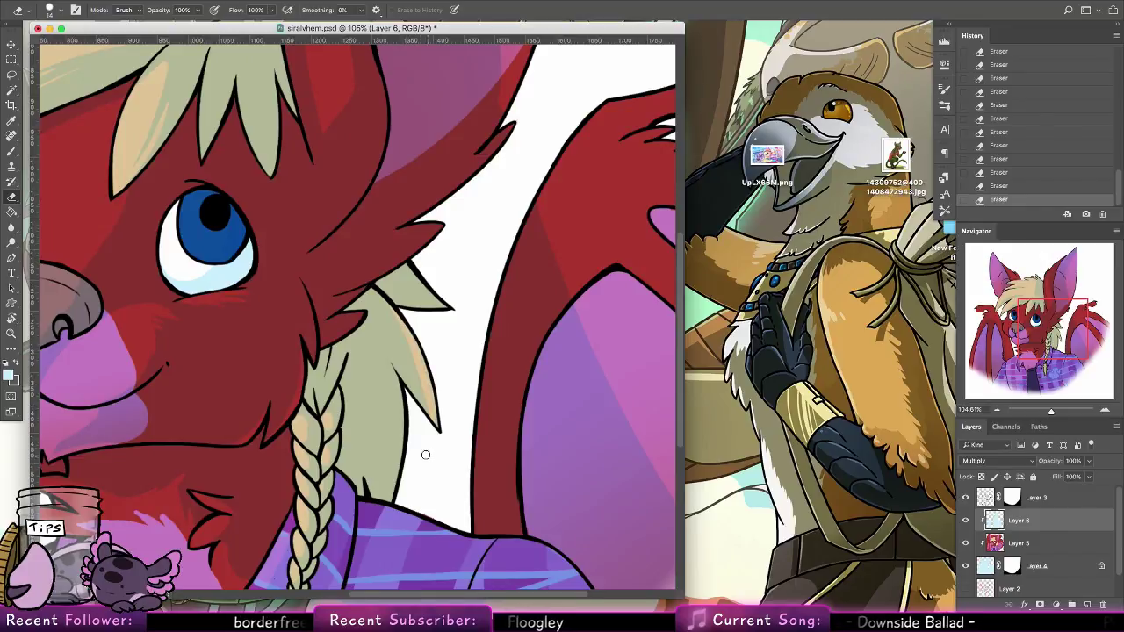
pyautogui.moveTo(388, 502); pyautogui.dragTo(400, 453)
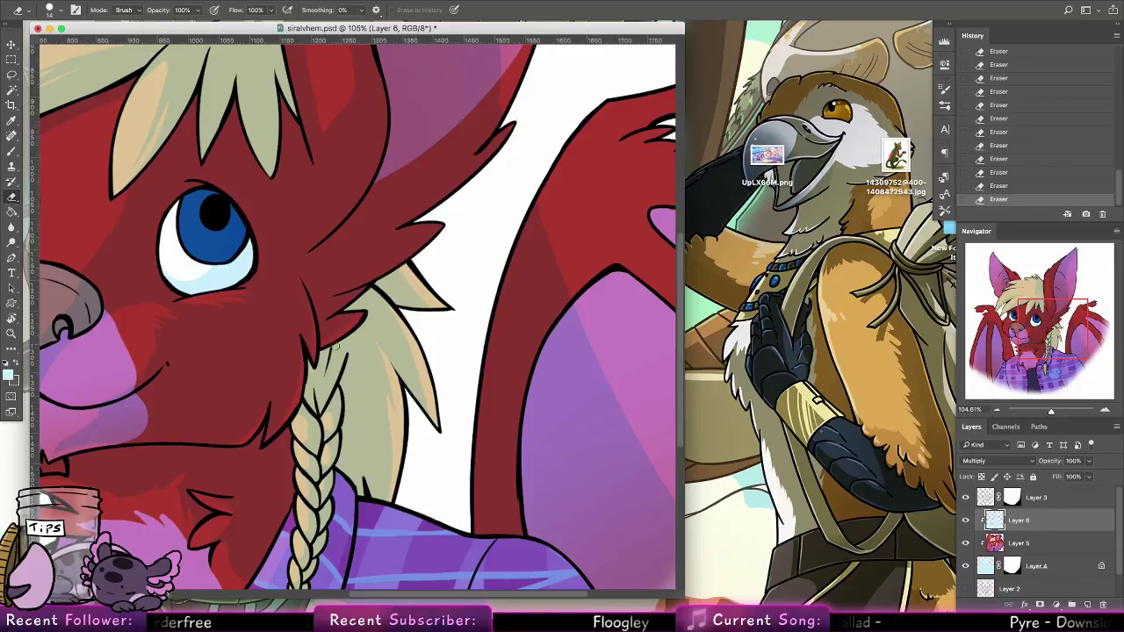
pyautogui.hotkey('ctrl', 'alt', 'z')
pyautogui.hotkey('ctrl', 'alt', 'z')
pyautogui.hotkey('ctrl', 'shift', 'z')
pyautogui.hotkey('ctrl', 'shift', 'z')
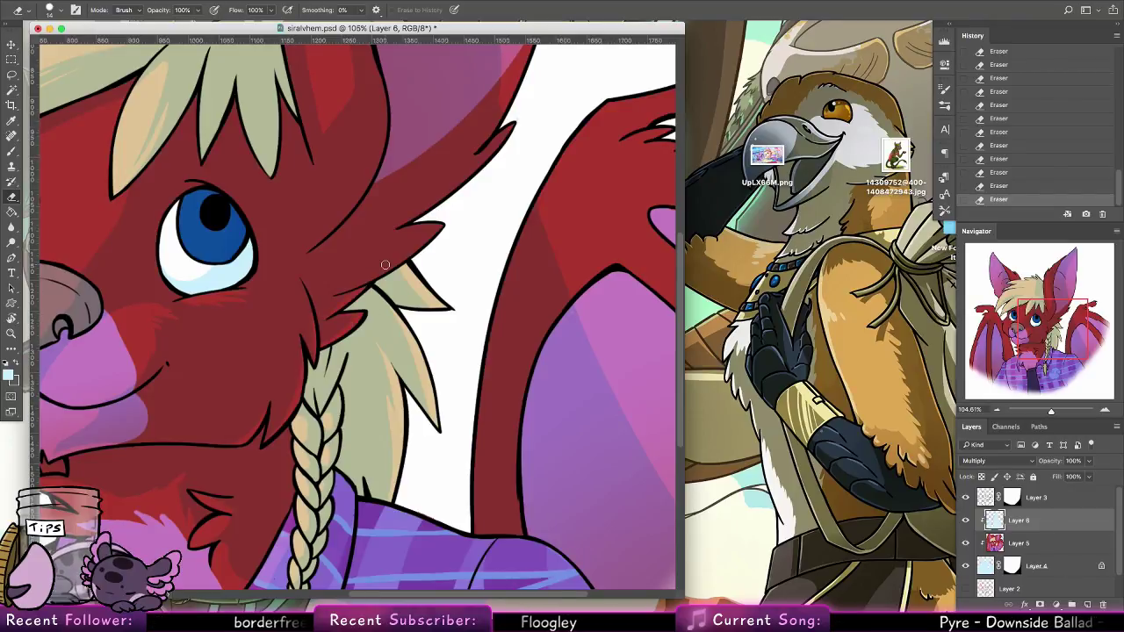
# Erase shadow along the cheek fur tufts below the ear on the braid's side and refine the edge with the brush
pyautogui.scroll(5, 384, 264)
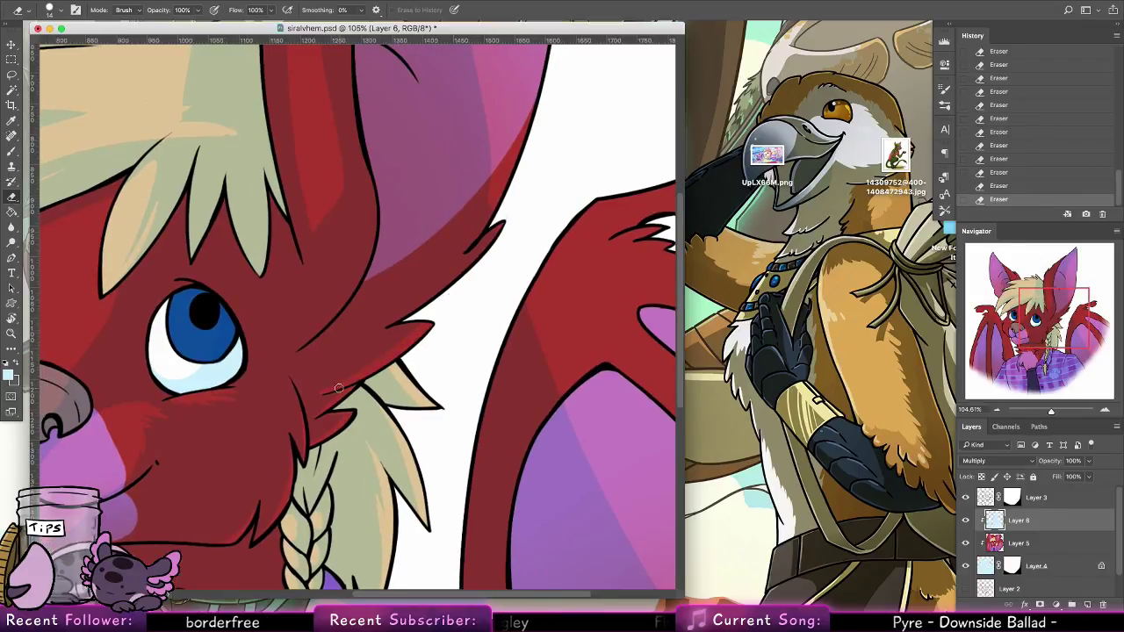
pyautogui.moveTo(474, 302); pyautogui.dragTo(364, 389)
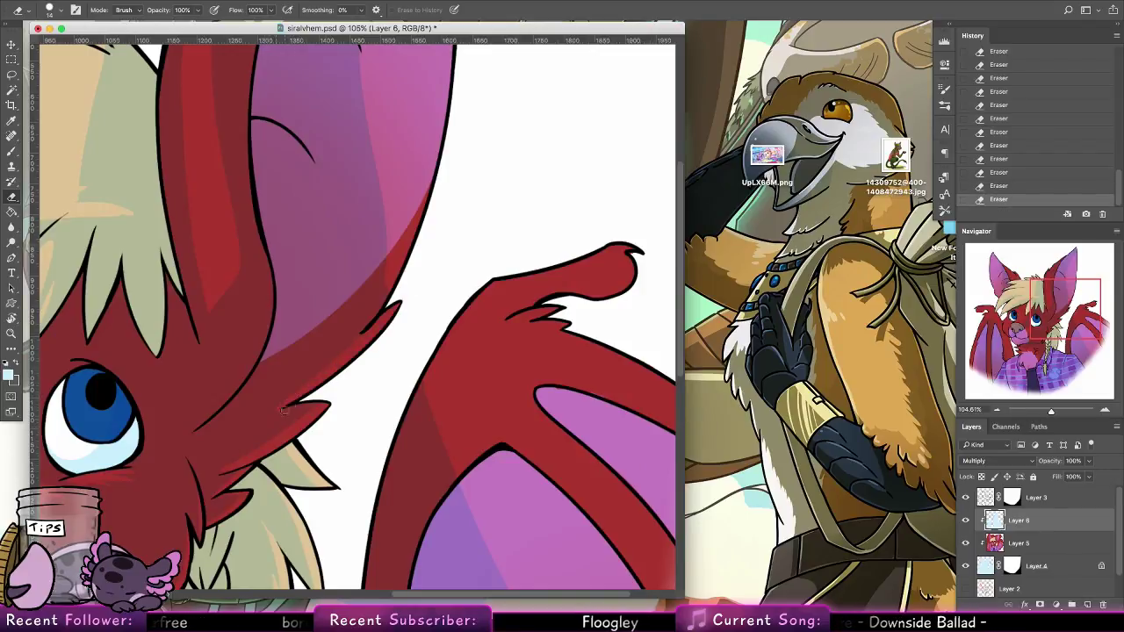
pyautogui.press('b')
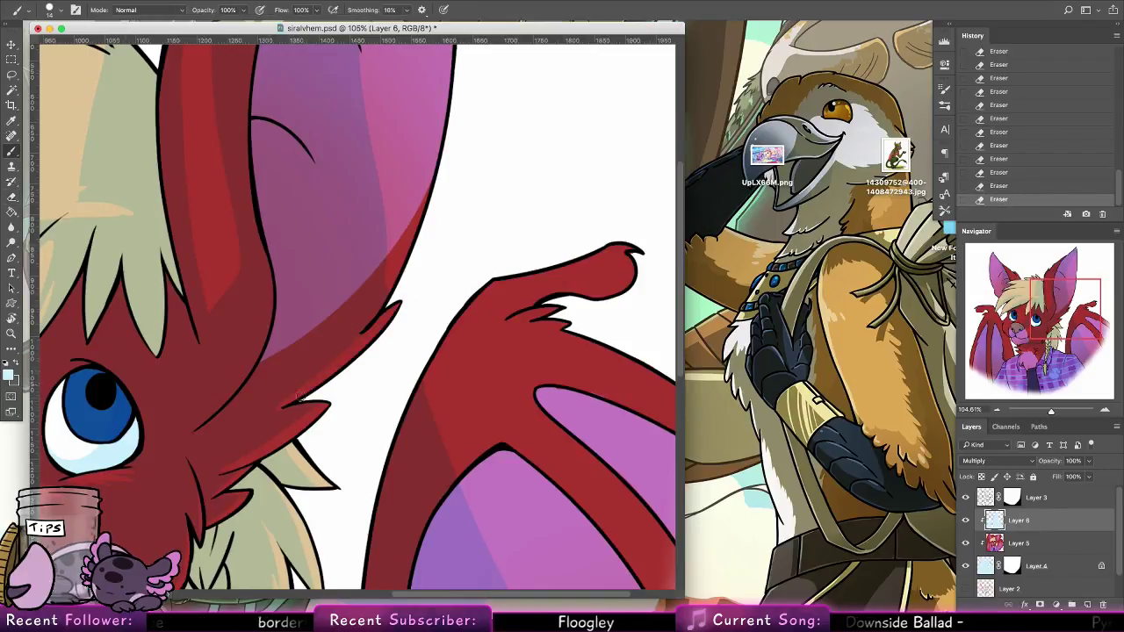
pyautogui.moveTo(401, 285)
pyautogui.mouseDown()
pyautogui.moveTo(363, 325)
pyautogui.moveTo(383, 304)
pyautogui.mouseUp()
# Erase a narrow strip of shadow along the outer edge and tip of the ear on the braid's side
pyautogui.click(11, 197)
pyautogui.moveTo(402, 252); pyautogui.dragTo(418, 463)
pyautogui.moveTo(421, 268)
pyautogui.mouseDown()
pyautogui.moveTo(444, 409)
pyautogui.moveTo(439, 380)
pyautogui.moveTo(494, 116)
pyautogui.mouseUp()
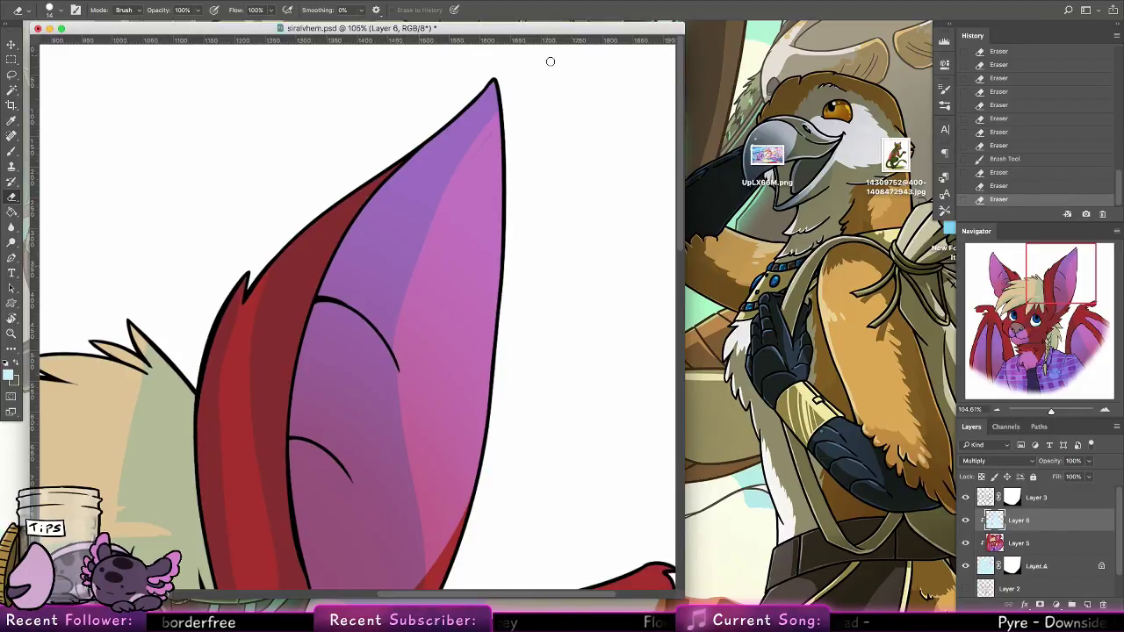
pyautogui.moveTo(497, 77); pyautogui.dragTo(498, 246)
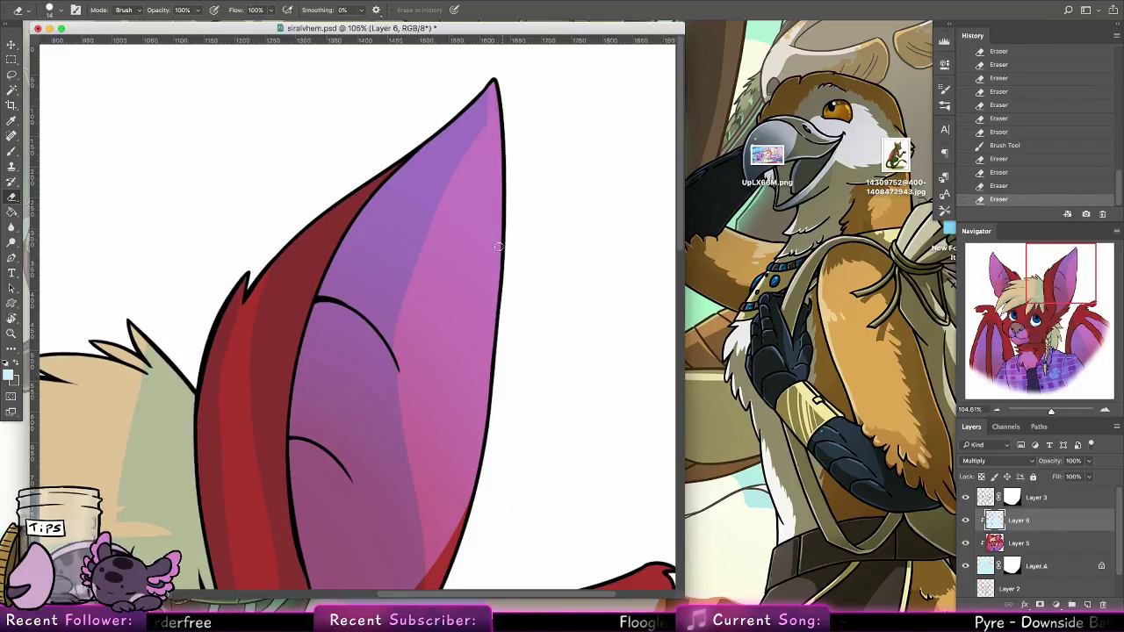
# Erase shading along the outer red edge of the character's right ear on Layer 6
pyautogui.moveTo(247, 272); pyautogui.dragTo(218, 479)
pyautogui.moveTo(245, 274)
pyautogui.mouseDown()
pyautogui.moveTo(226, 333)
pyautogui.moveTo(219, 493)
pyautogui.moveTo(229, 485)
pyautogui.mouseUp()
# Rotate the canvas view to -75° and erase light strands into the hair shadow beside the crown tufts
pyautogui.moveTo(320, 437); pyautogui.dragTo(607, 263)
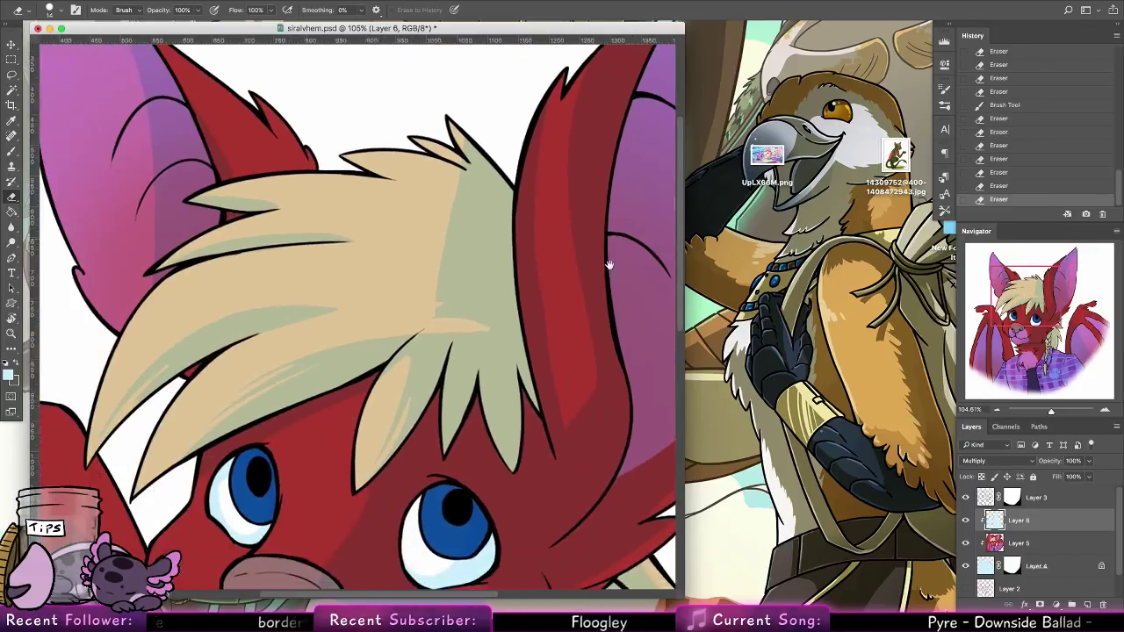
pyautogui.moveTo(571, 358); pyautogui.dragTo(429, 371)
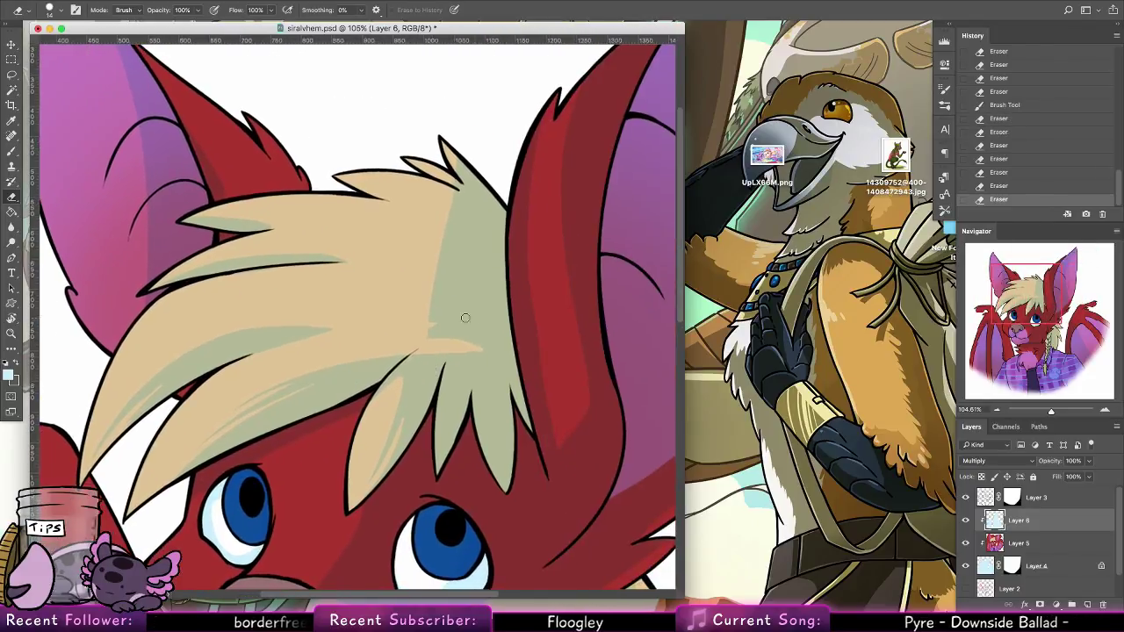
pyautogui.press('r')
pyautogui.moveTo(99, 425)
pyautogui.mouseDown()
pyautogui.moveTo(118, 469)
pyautogui.moveTo(148, 215)
pyautogui.mouseUp()
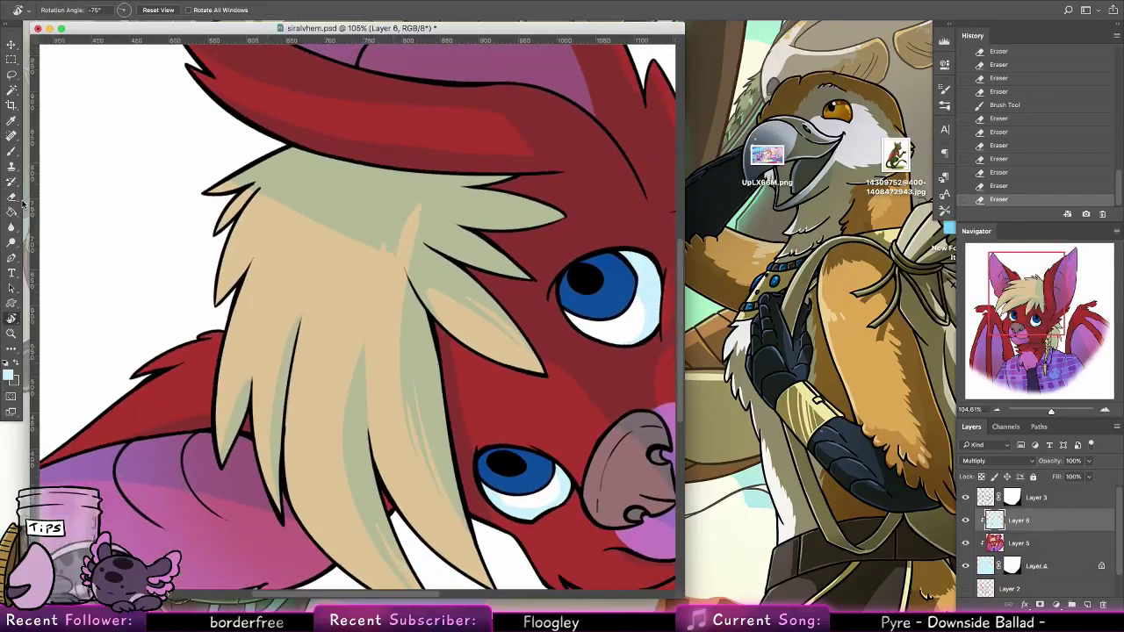
pyautogui.press('e')
pyautogui.moveTo(247, 194); pyautogui.dragTo(227, 187)
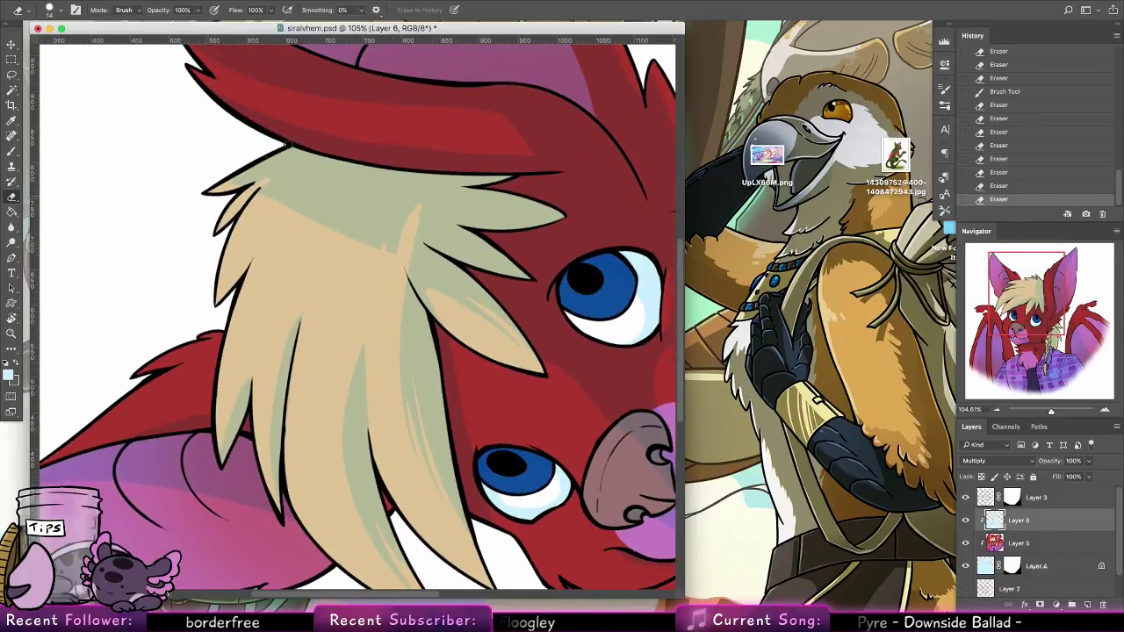
pyautogui.click(288, 143)
pyautogui.moveTo(290, 145)
pyautogui.mouseDown()
pyautogui.moveTo(235, 178)
pyautogui.moveTo(264, 159)
pyautogui.moveTo(253, 209)
pyautogui.mouseUp()
pyautogui.press('alt+super+z')
pyautogui.press('alt+super+z')
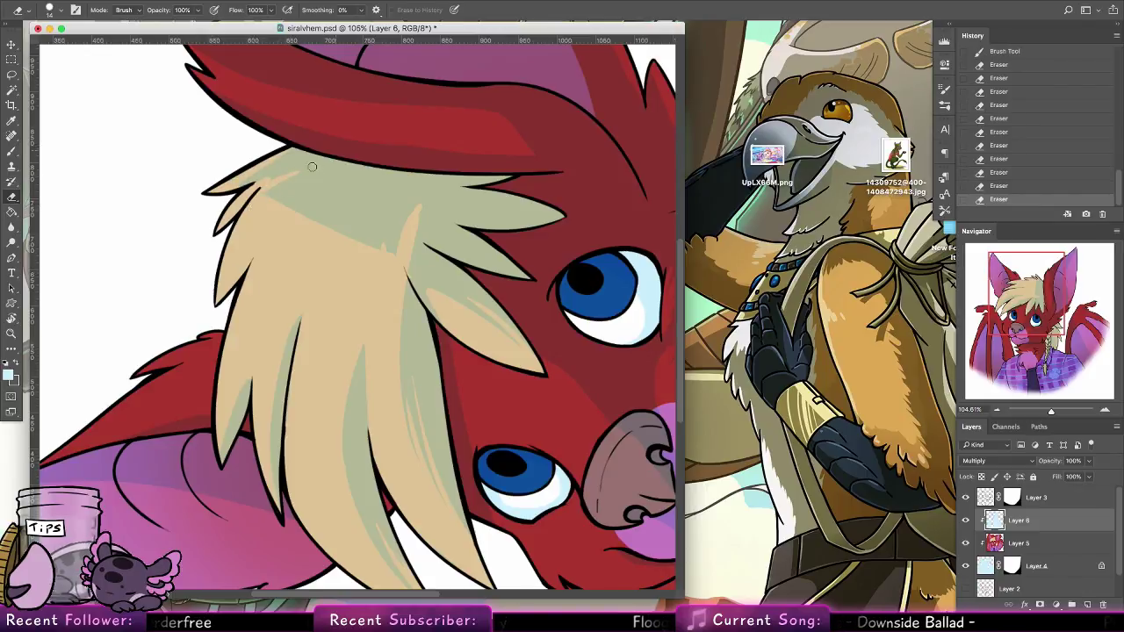
pyautogui.moveTo(294, 176); pyautogui.dragTo(283, 186)
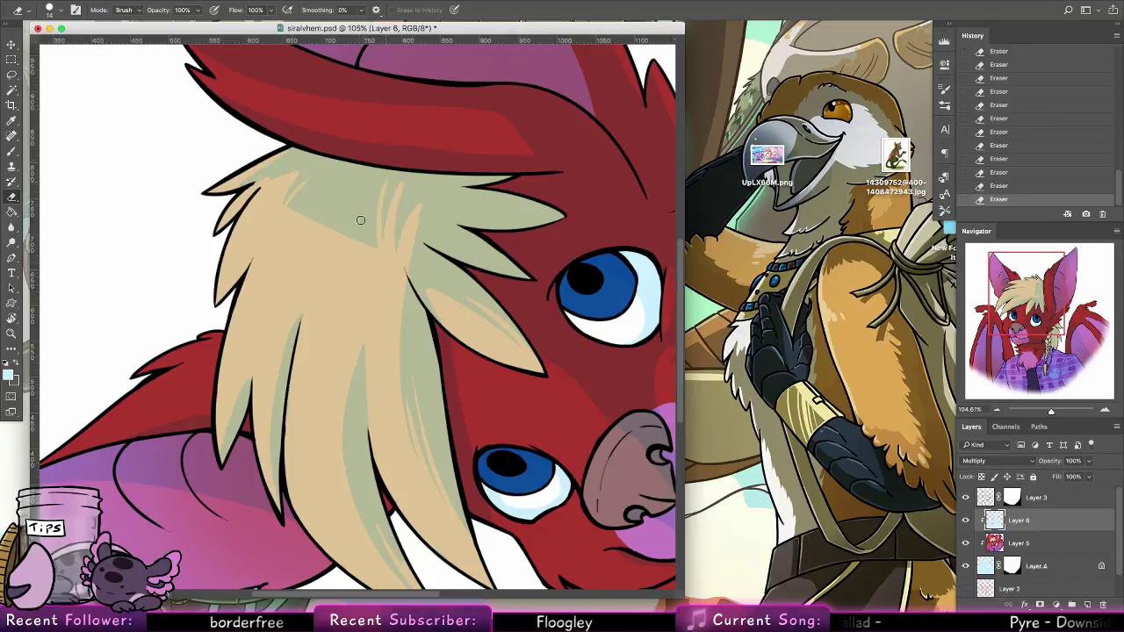
# Erase a row of thin, tapered strands into the edge of the large shadow across the top of the hair
pyautogui.moveTo(306, 186); pyautogui.dragTo(296, 201)
pyautogui.press('super+z')
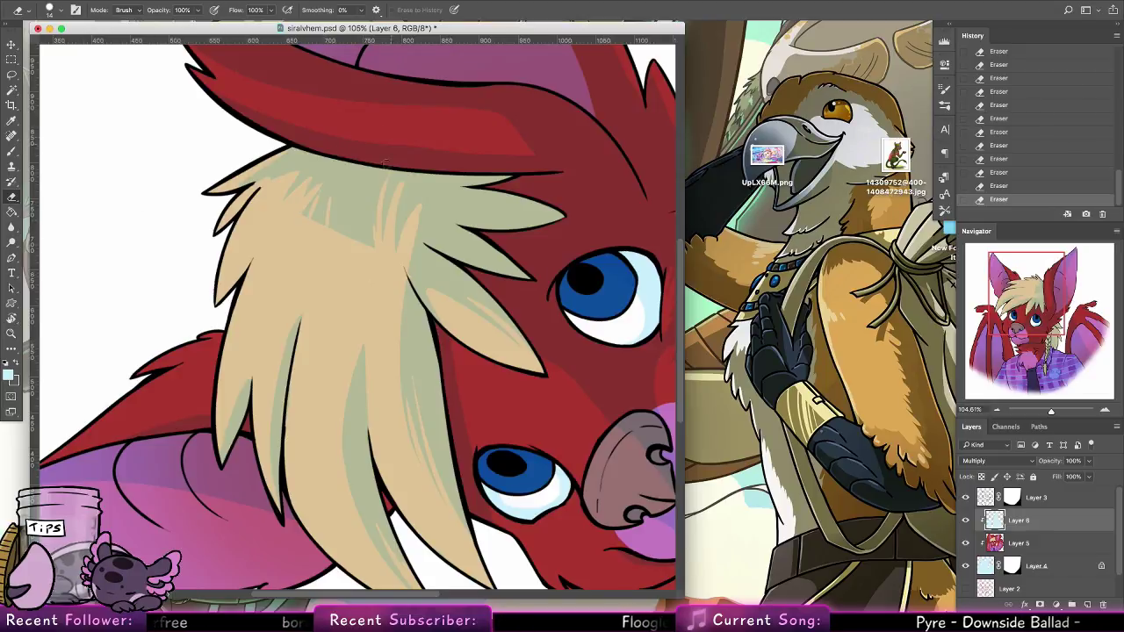
pyautogui.moveTo(368, 248); pyautogui.dragTo(359, 197)
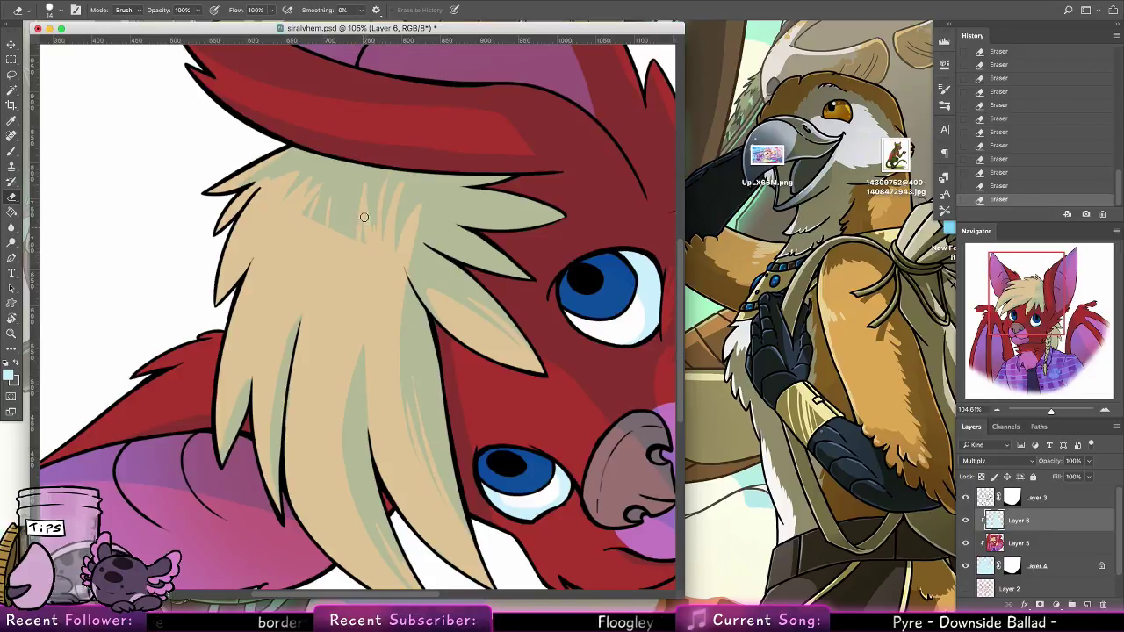
pyautogui.moveTo(353, 239)
pyautogui.mouseDown()
pyautogui.moveTo(347, 183)
pyautogui.moveTo(339, 198)
pyautogui.mouseUp()
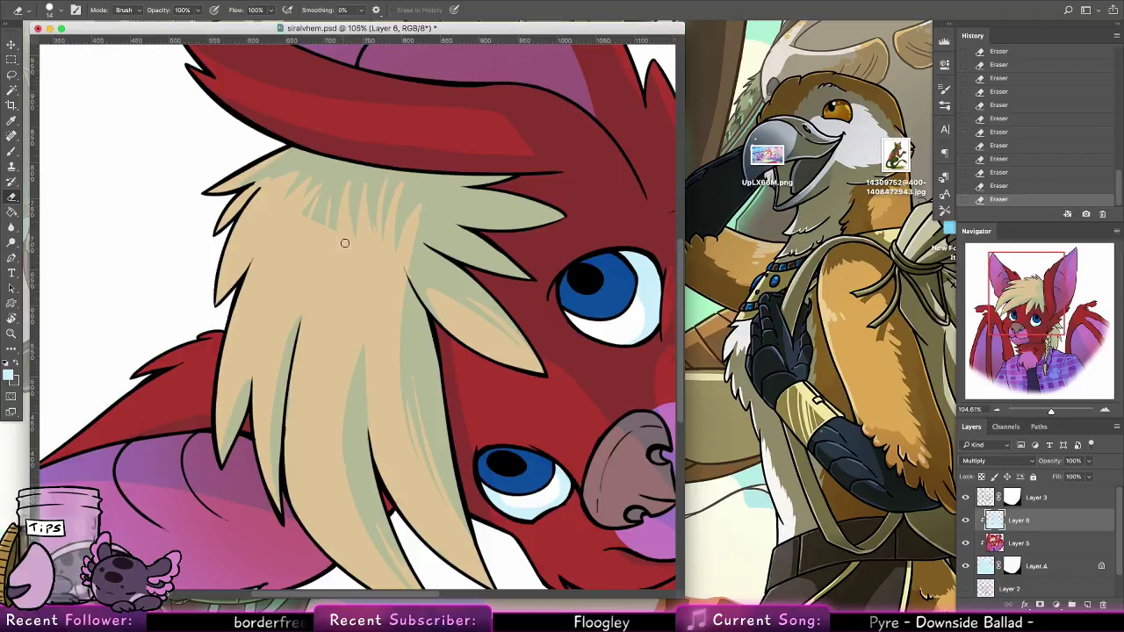
pyautogui.moveTo(345, 242); pyautogui.dragTo(333, 184)
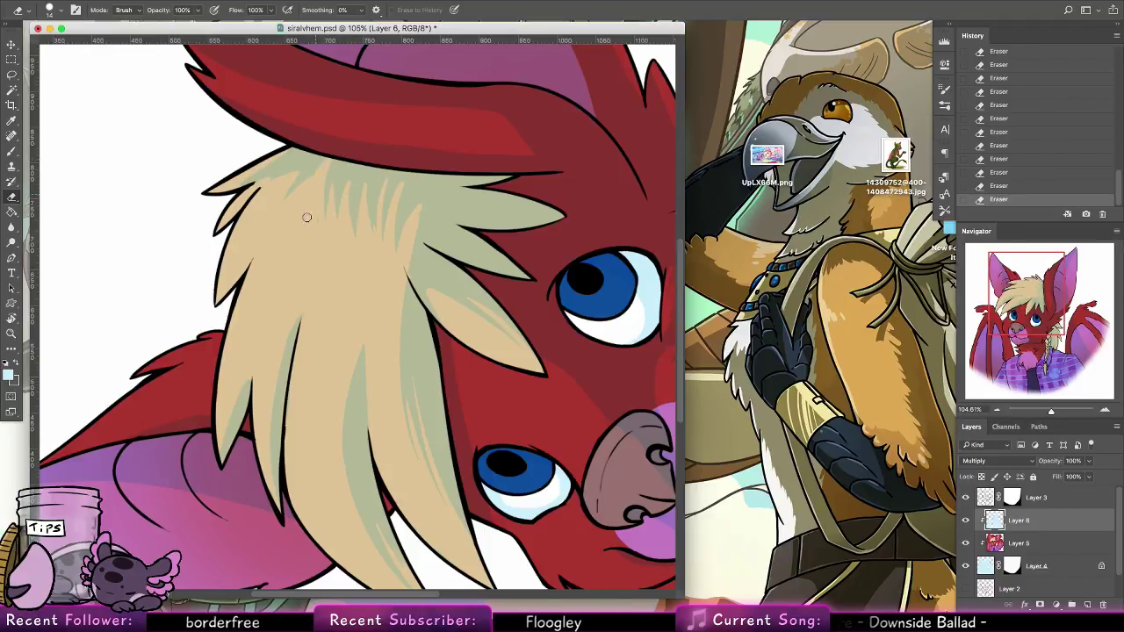
# Brush thin shadow strands back between the erased ones to break up the hair's shadow edge
pyautogui.press('b')
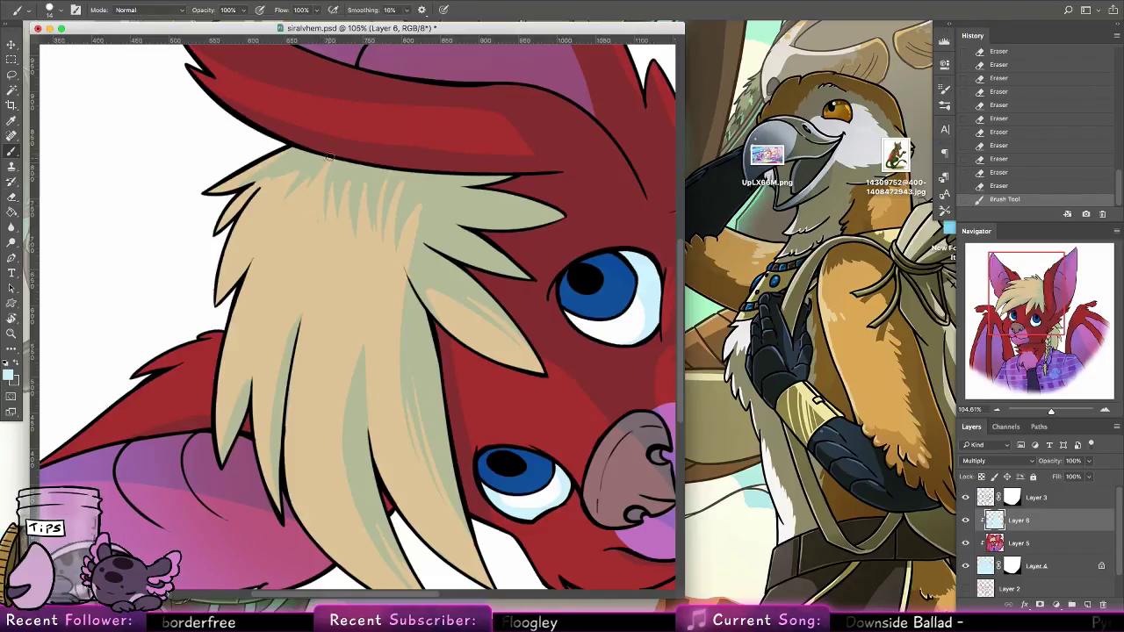
pyautogui.press('super+z')
pyautogui.moveTo(325, 175)
pyautogui.mouseDown()
pyautogui.moveTo(321, 229)
pyautogui.moveTo(337, 211)
pyautogui.mouseUp()
pyautogui.moveTo(333, 186)
pyautogui.mouseDown()
pyautogui.moveTo(332, 228)
pyautogui.moveTo(353, 214)
pyautogui.mouseUp()
pyautogui.moveTo(310, 177); pyautogui.dragTo(311, 165)
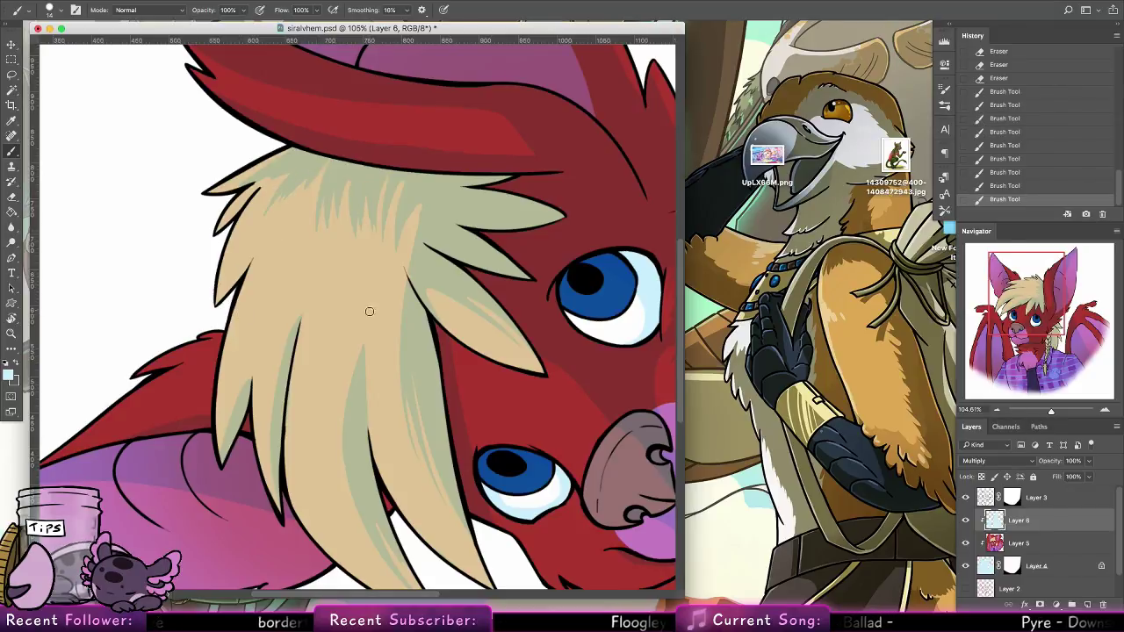
pyautogui.press('super+z')
pyautogui.moveTo(361, 187); pyautogui.dragTo(355, 294)
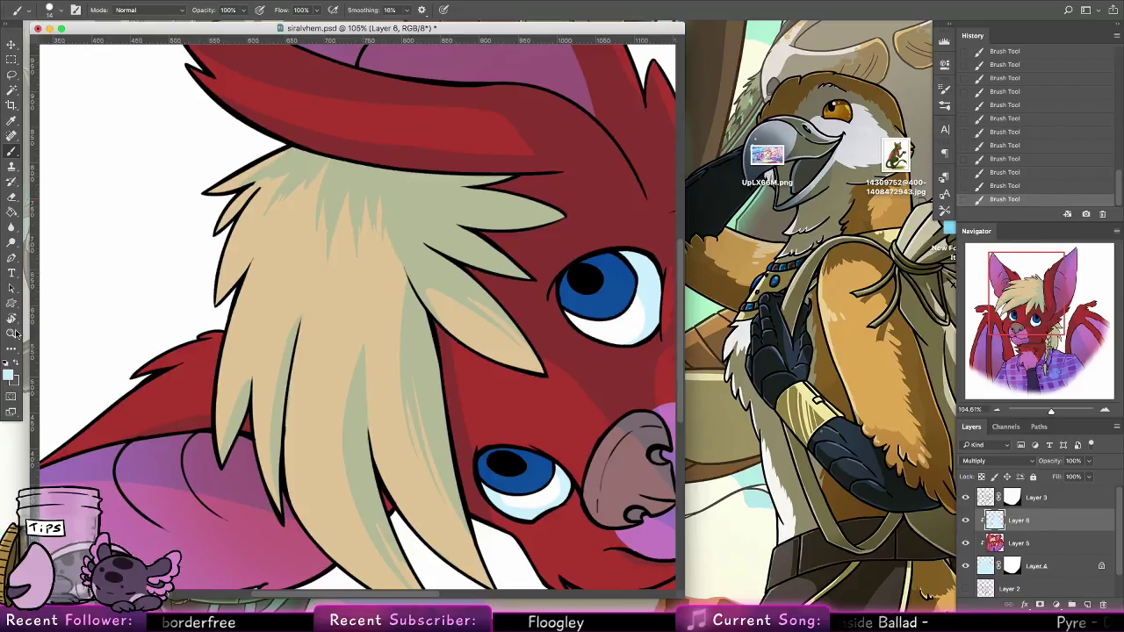
# Reset the canvas rotation and erase light strands into the shadow on the short fringe locks beside the right ear
pyautogui.doubleClick(11, 320)
pyautogui.click(13, 197)
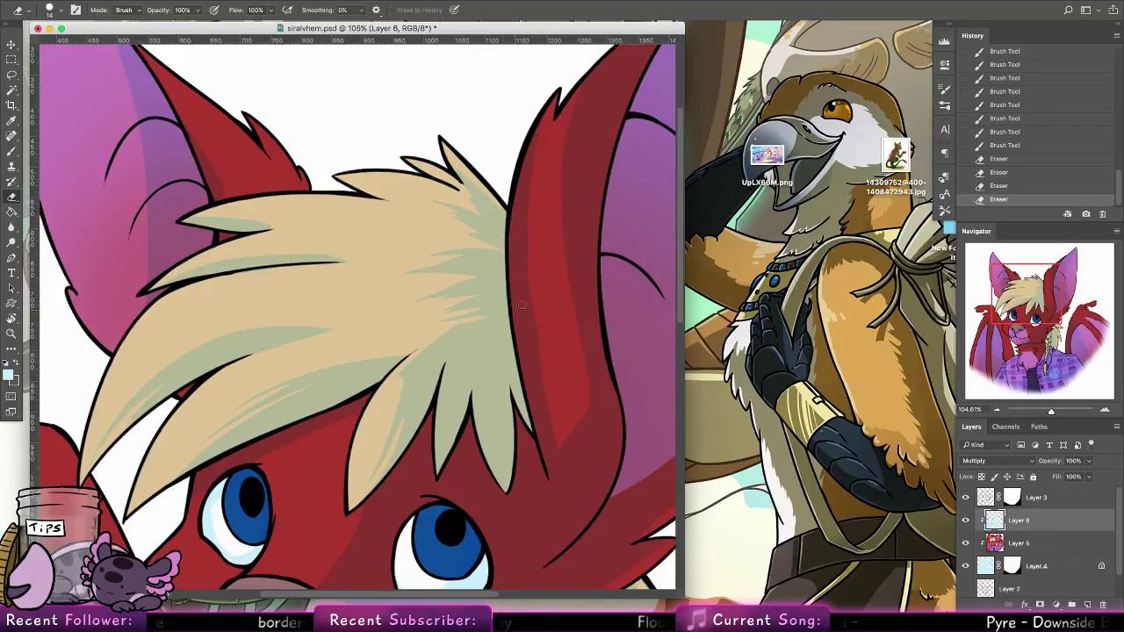
pyautogui.moveTo(502, 335); pyautogui.dragTo(444, 274)
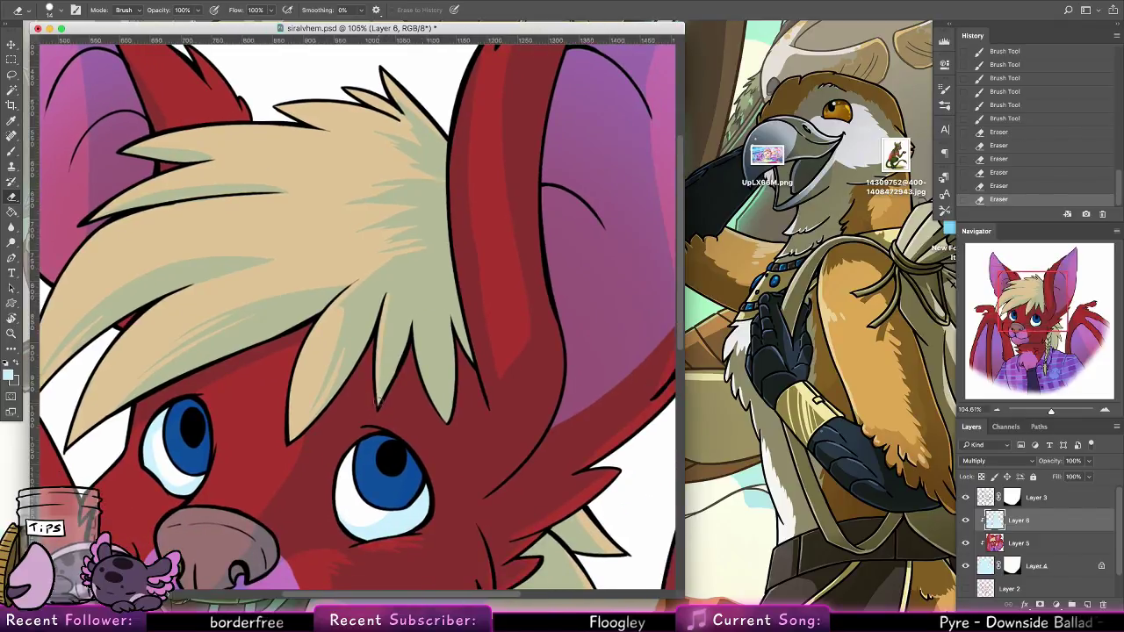
pyautogui.moveTo(419, 341); pyautogui.dragTo(447, 421)
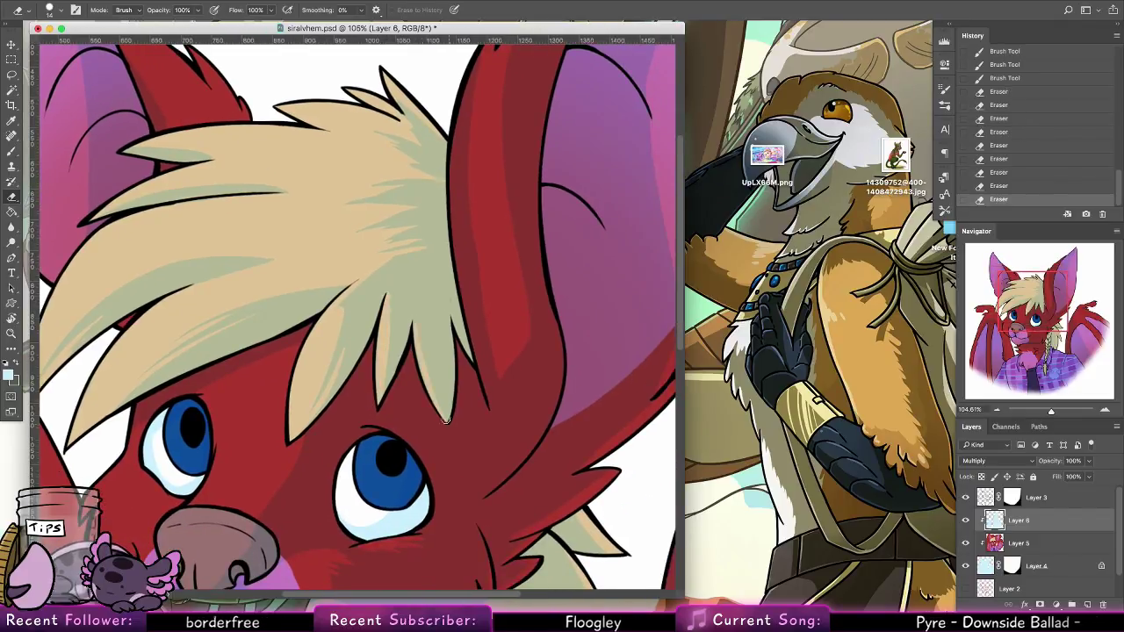
# Erase thin fur strokes into the shadow on the red part of the right ear, undoing the unwanted ones
pyautogui.moveTo(418, 331)
pyautogui.mouseDown()
pyautogui.moveTo(445, 423)
pyautogui.moveTo(352, 422)
pyautogui.moveTo(299, 449)
pyautogui.mouseUp()
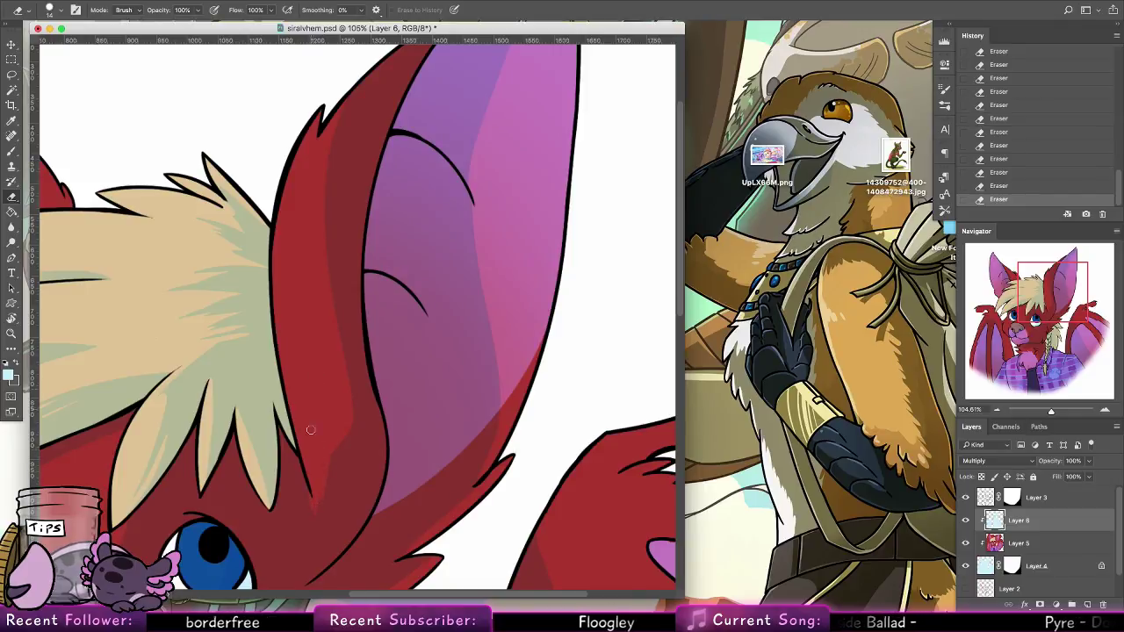
pyautogui.press('alt+super+z')
pyautogui.press('alt+super+z')
pyautogui.moveTo(324, 505); pyautogui.dragTo(316, 514)
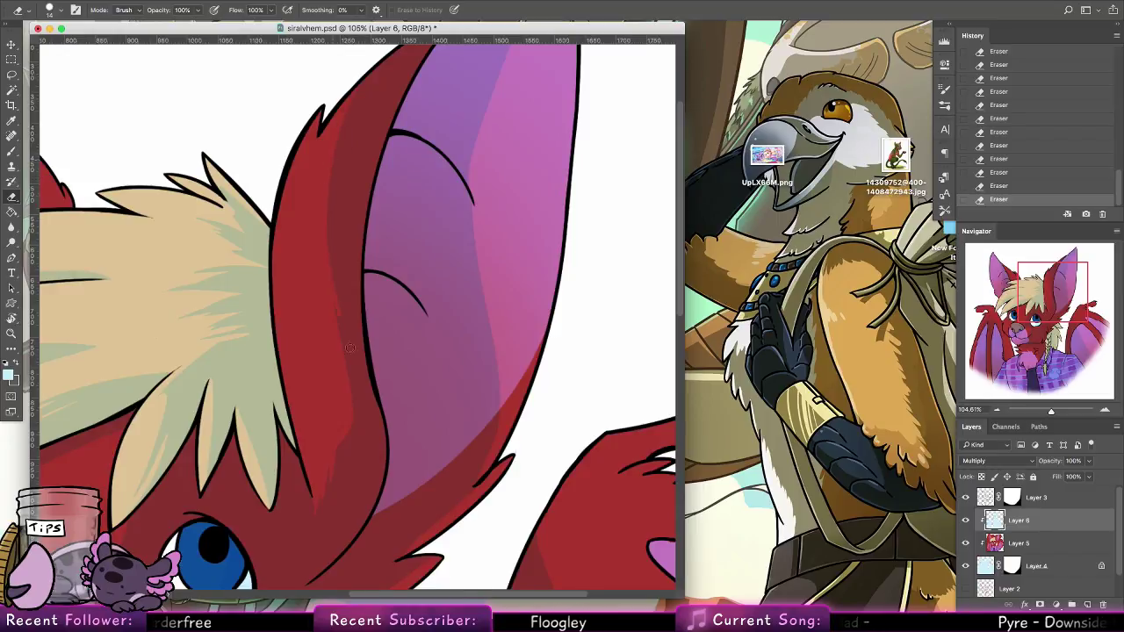
pyautogui.press('super+z')
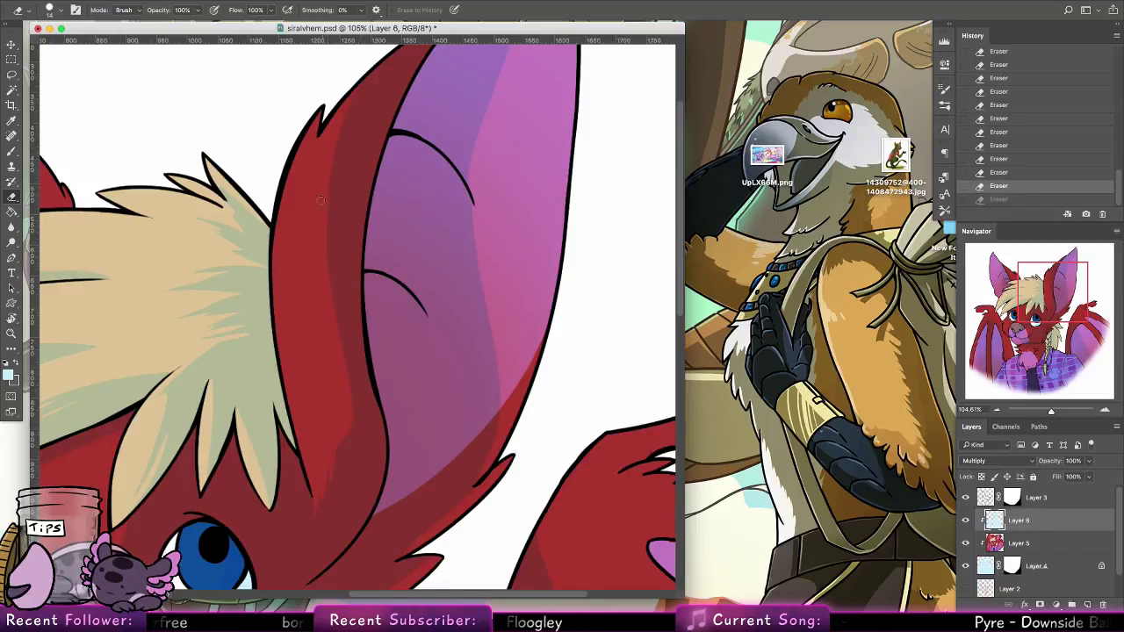
pyautogui.press('super+z')
pyautogui.press('super+z')
pyautogui.moveTo(354, 430); pyautogui.dragTo(343, 468)
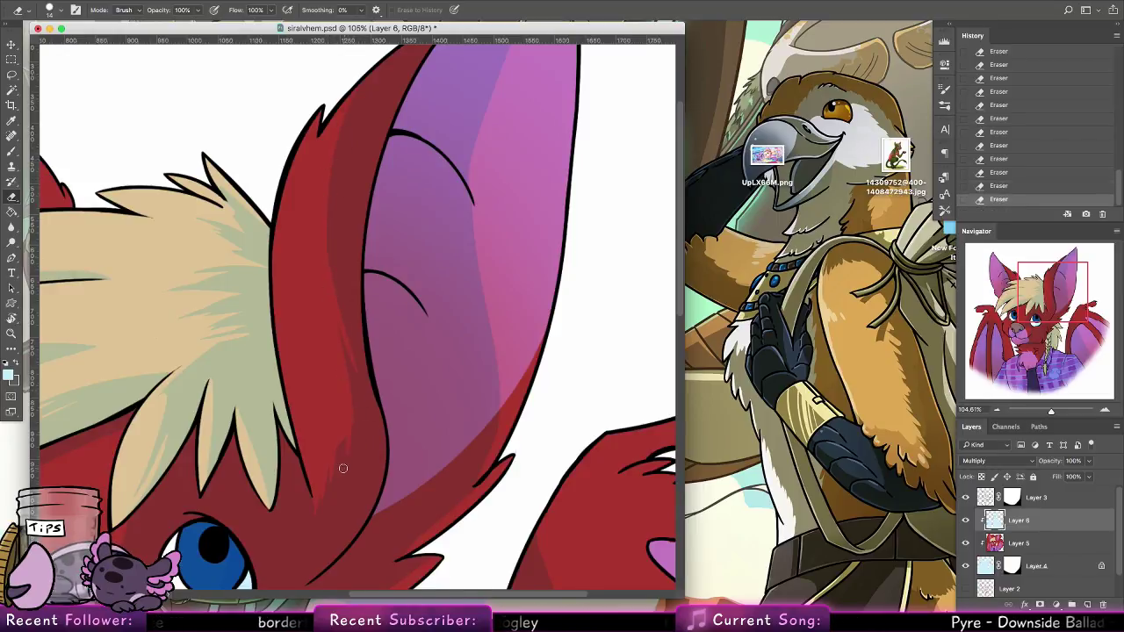
# Erase a thin highlight along the upper red edge near the right ear's tip
pyautogui.moveTo(565, 302); pyautogui.dragTo(439, 509)
pyautogui.press('super+z')
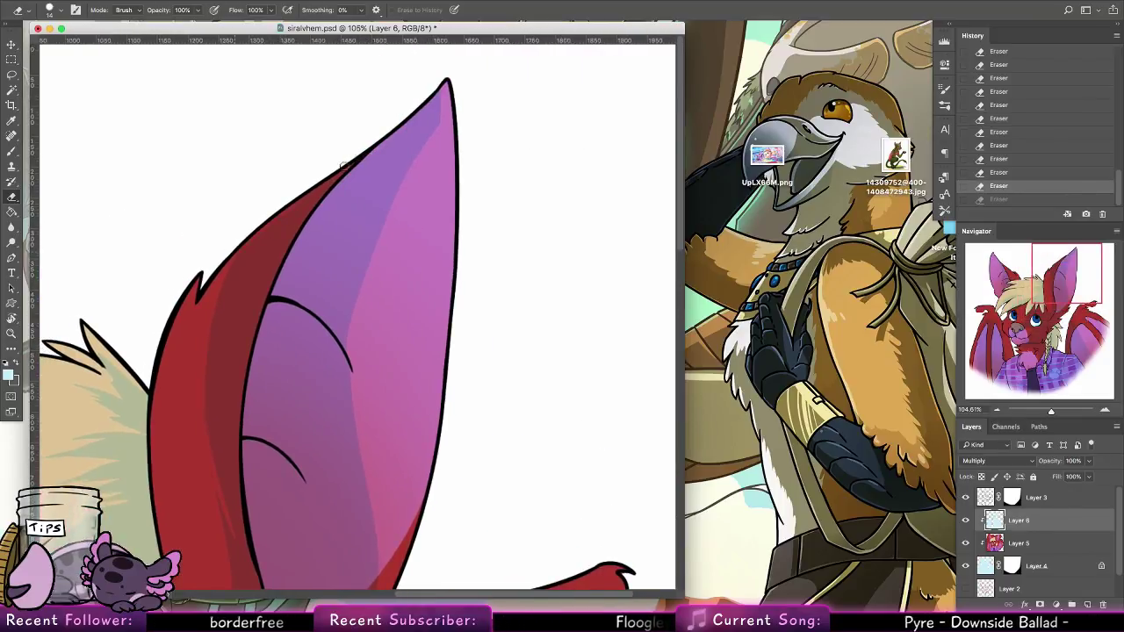
pyautogui.press('super+z')
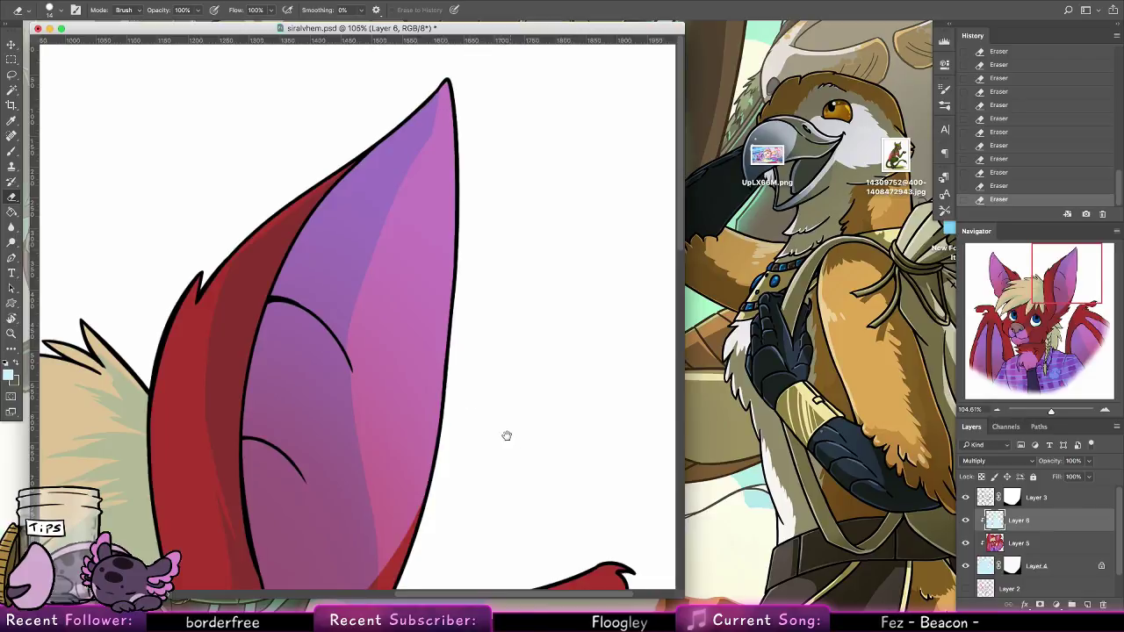
# Erase fur-like strokes into the shadow edge on the red upper arm of the right wing
pyautogui.moveTo(507, 436); pyautogui.dragTo(494, 271)
pyautogui.moveTo(483, 394); pyautogui.dragTo(491, 318)
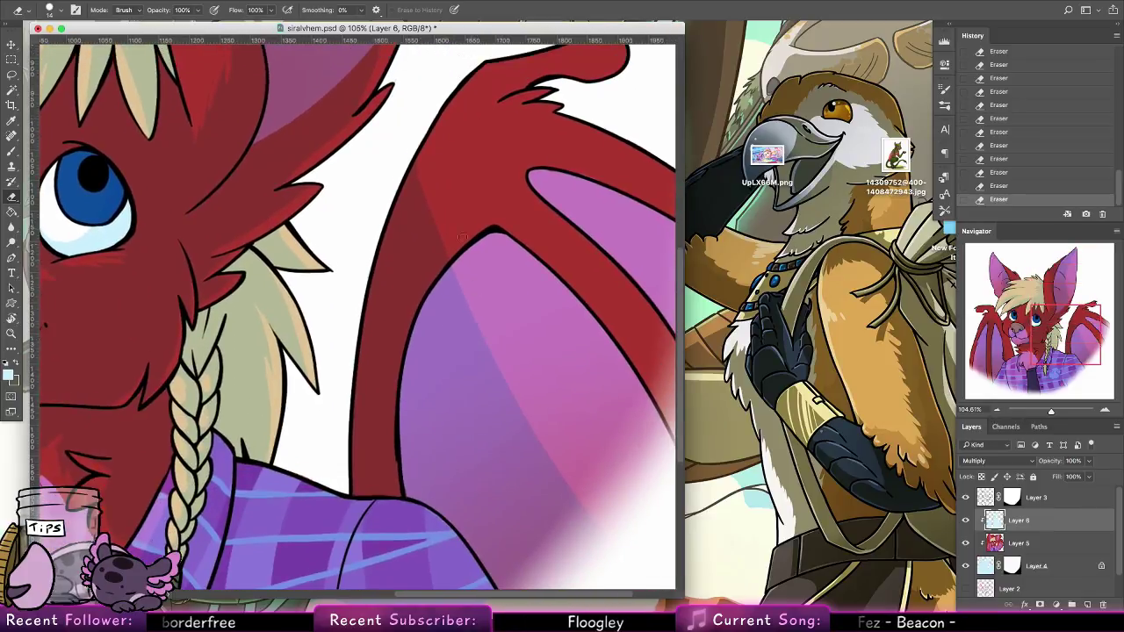
pyautogui.moveTo(420, 167); pyautogui.dragTo(390, 237)
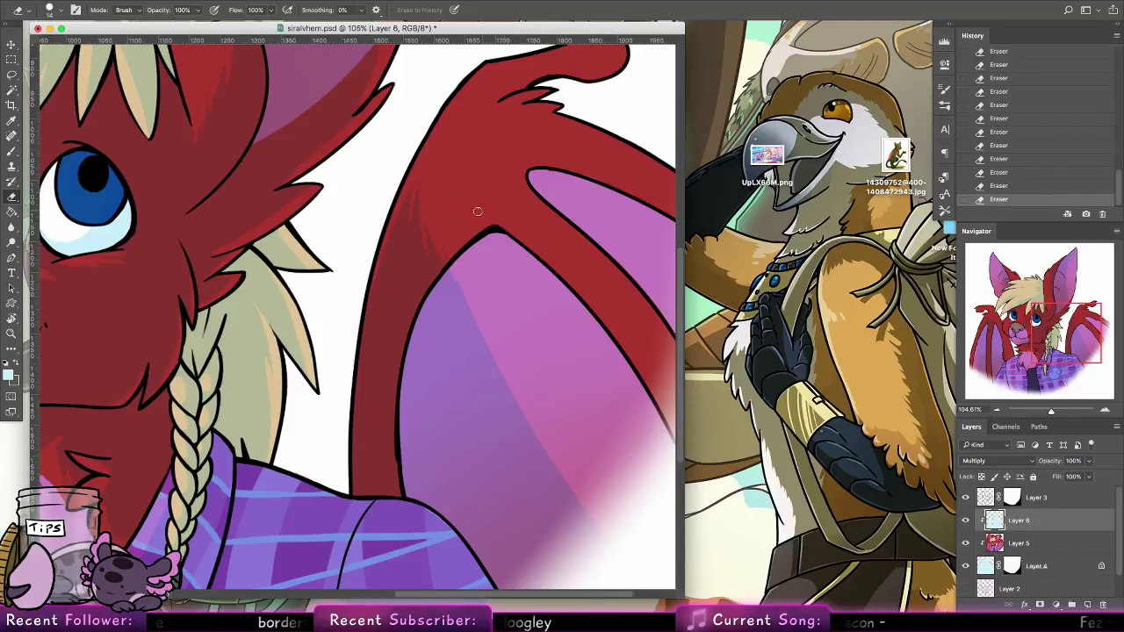
# Paint shadow over the top of the right wing's large purple membrane with the Brush tool
pyautogui.click(11, 152)
pyautogui.moveTo(543, 269); pyautogui.dragTo(475, 321)
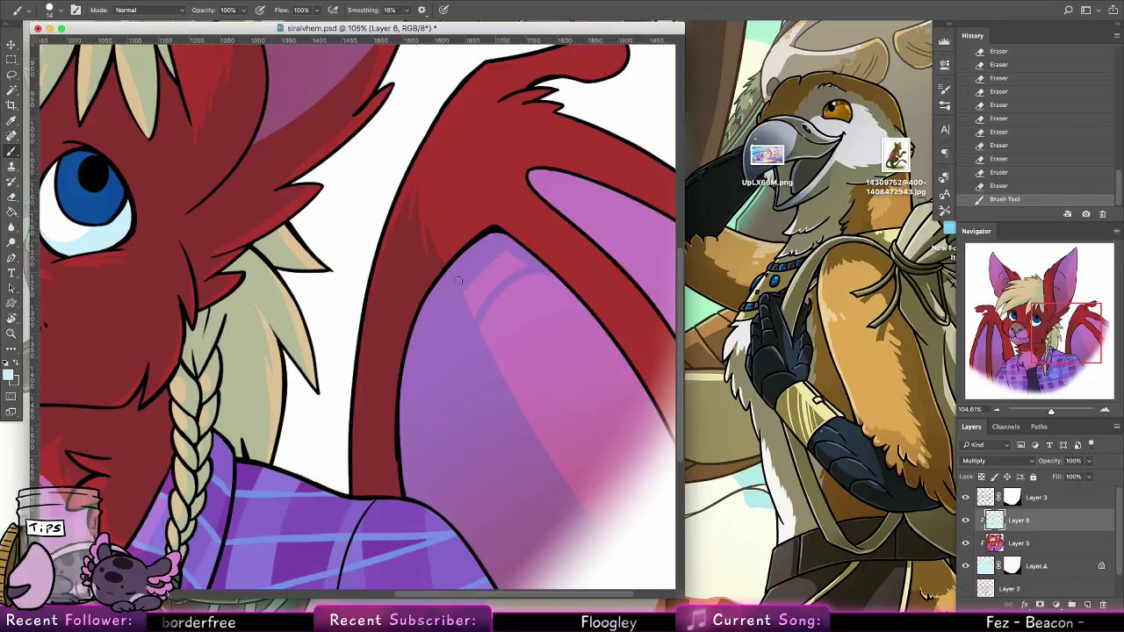
pyautogui.moveTo(494, 281)
pyautogui.mouseDown()
pyautogui.moveTo(516, 263)
pyautogui.moveTo(506, 255)
pyautogui.mouseUp()
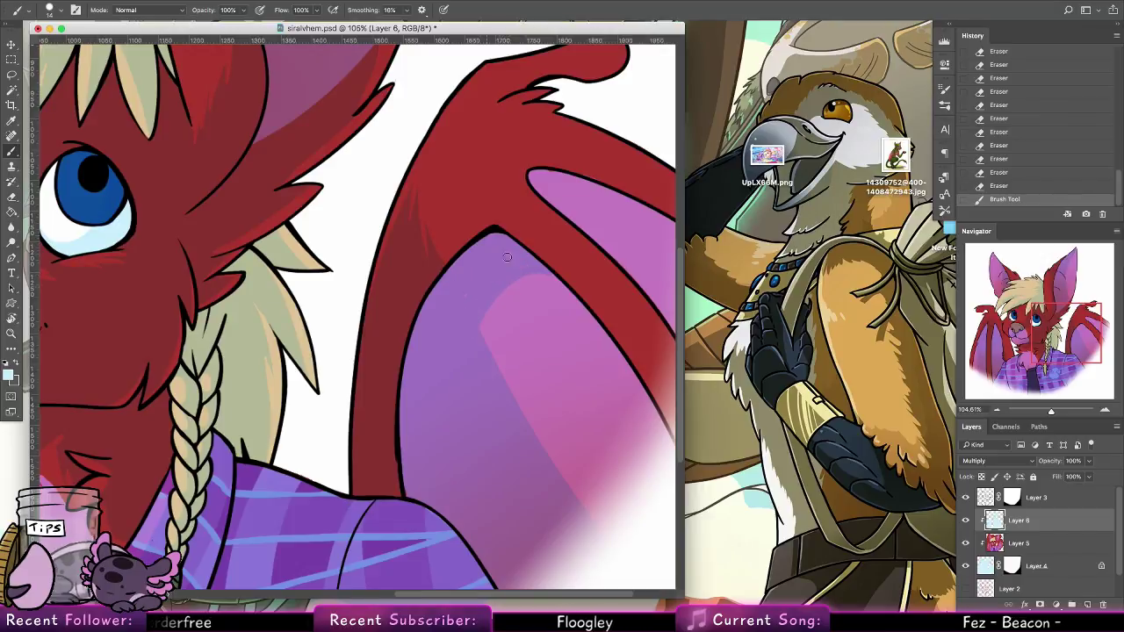
# Paint curved shadow strokes across the upper end of the large membrane's lit area, undoing the unwanted stroke
pyautogui.moveTo(575, 508); pyautogui.dragTo(467, 426)
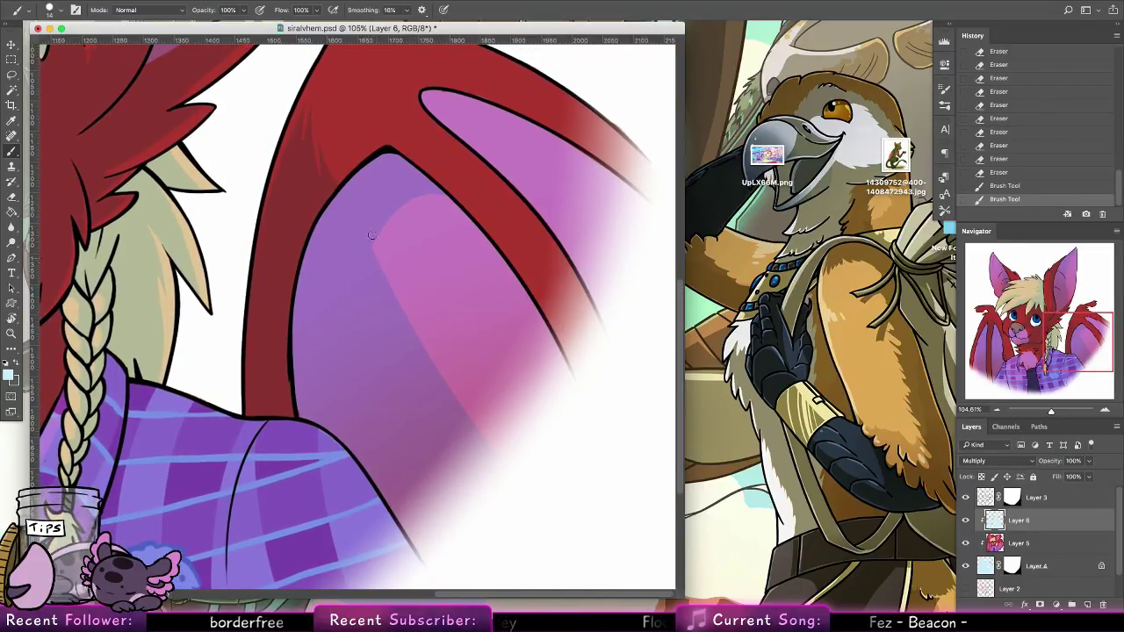
pyautogui.moveTo(374, 244)
pyautogui.mouseDown()
pyautogui.moveTo(421, 206)
pyautogui.moveTo(489, 261)
pyautogui.mouseUp()
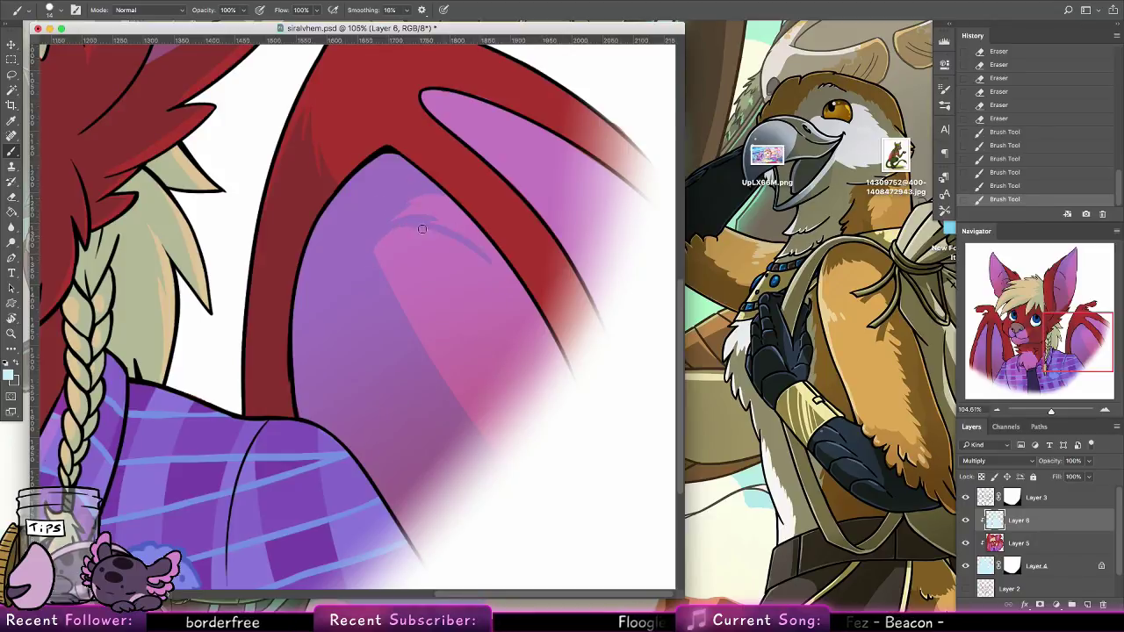
pyautogui.press('super+z')
pyautogui.moveTo(379, 240); pyautogui.dragTo(512, 273)
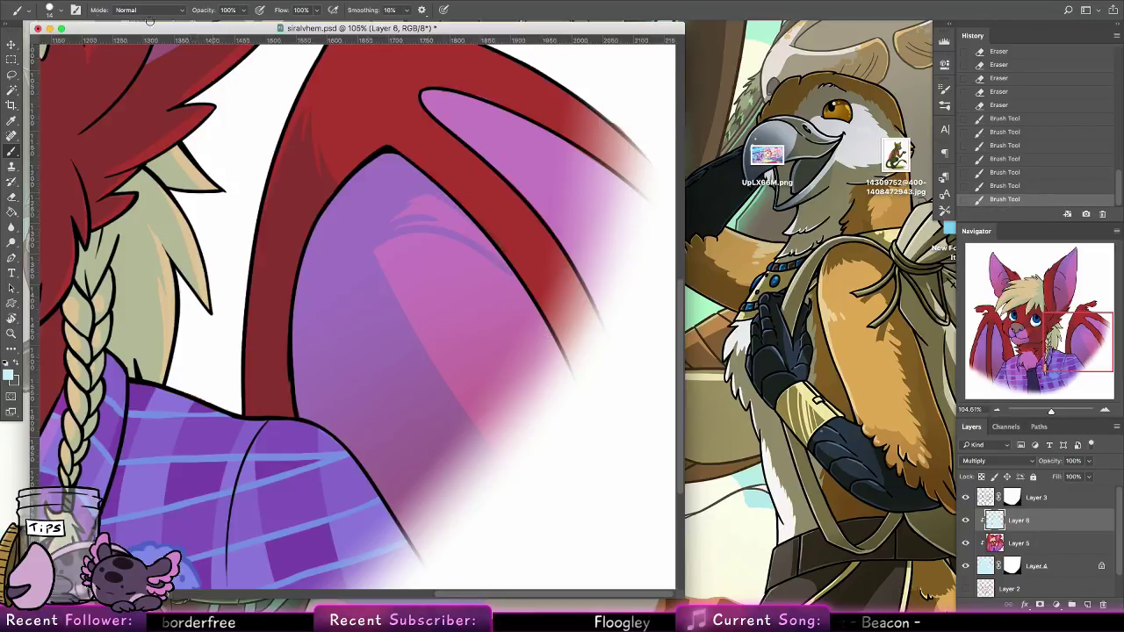
# Enlarge the brush to 45 and shade the wing finger beside the large membrane and the gaps at the membrane's top
pyautogui.click(60, 11)
pyautogui.click(77, 155)
pyautogui.click(349, 201)
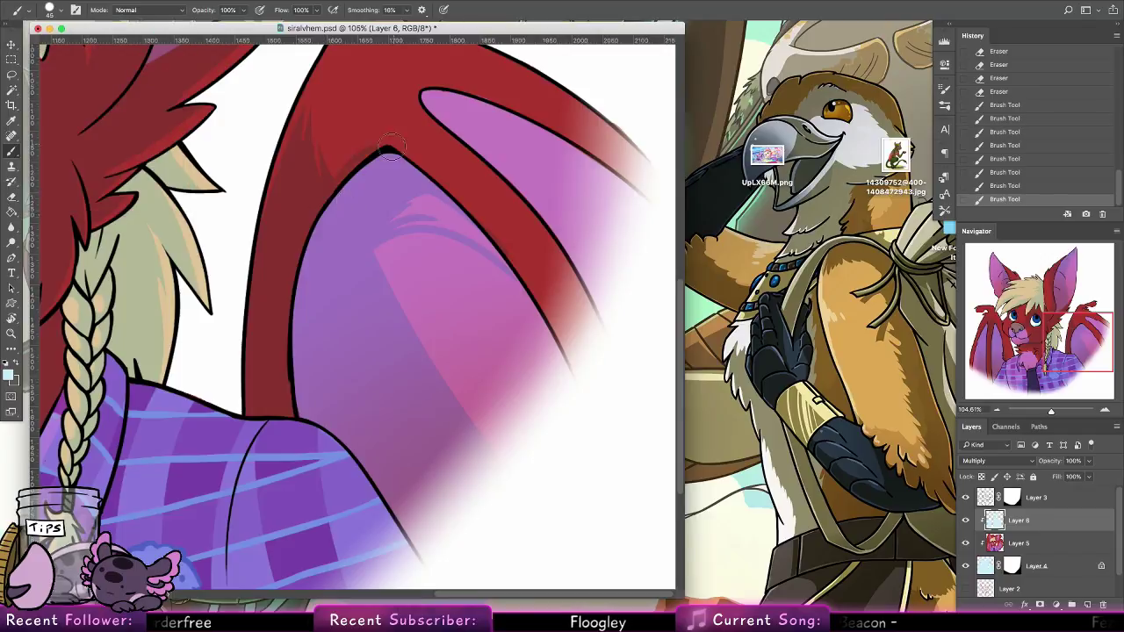
pyautogui.moveTo(411, 152); pyautogui.dragTo(559, 380)
pyautogui.moveTo(427, 207)
pyautogui.mouseDown()
pyautogui.moveTo(526, 297)
pyautogui.moveTo(485, 258)
pyautogui.mouseUp()
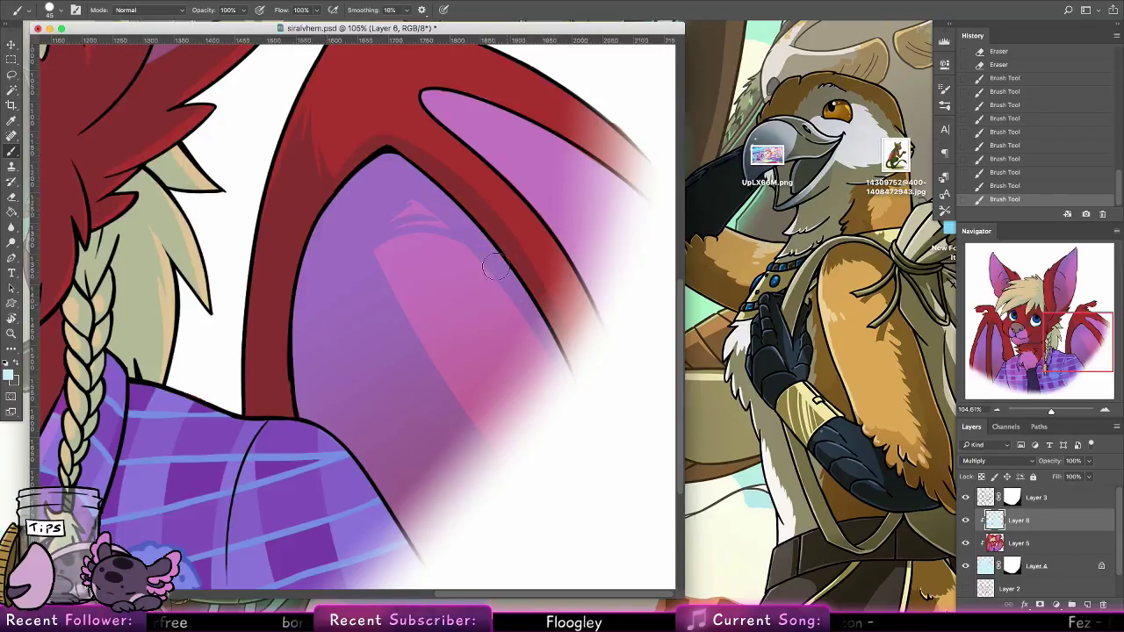
pyautogui.moveTo(395, 217); pyautogui.dragTo(437, 216)
# Shade the underside of the upper wing finger, the middle finger and the small purple membrane between them
pyautogui.scroll(5, 442, 375)
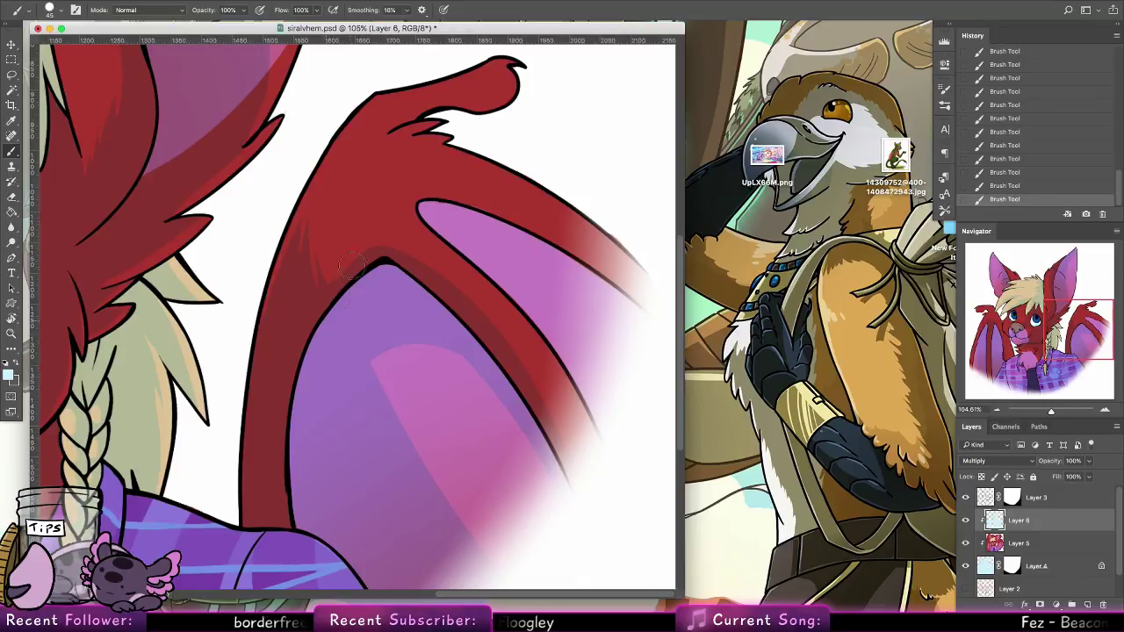
pyautogui.moveTo(346, 266); pyautogui.dragTo(588, 291)
pyautogui.moveTo(425, 198); pyautogui.dragTo(569, 239)
pyautogui.moveTo(453, 225); pyautogui.dragTo(486, 240)
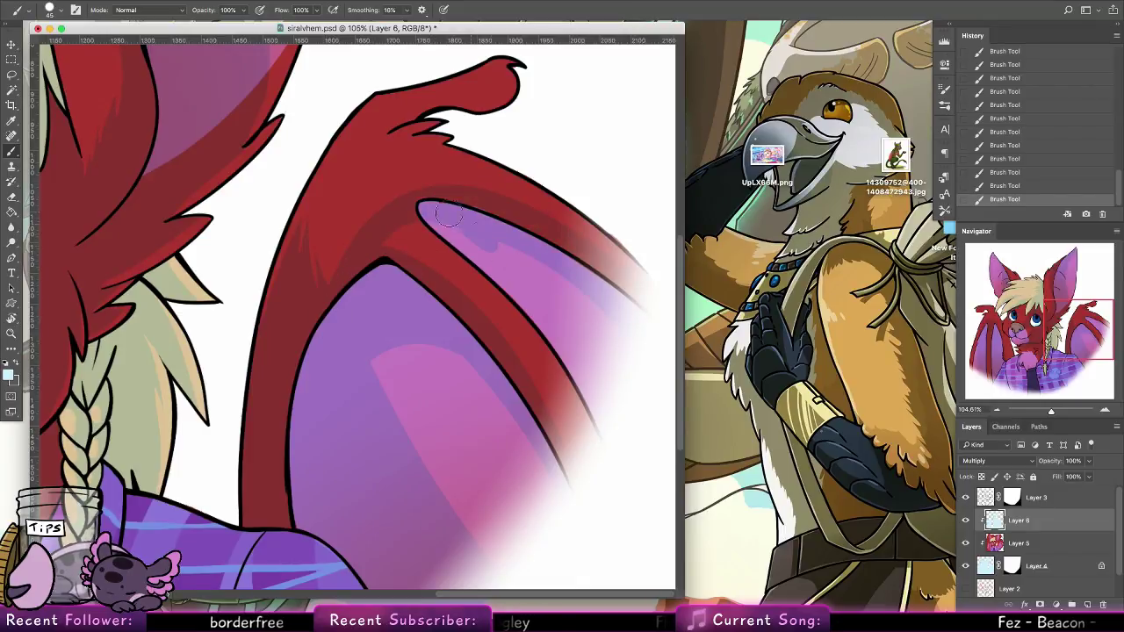
pyautogui.moveTo(395, 236)
pyautogui.mouseDown()
pyautogui.moveTo(577, 453)
pyautogui.moveTo(472, 271)
pyautogui.moveTo(541, 357)
pyautogui.mouseUp()
pyautogui.moveTo(436, 234); pyautogui.dragTo(575, 322)
# Paint shadow along the upper edge of the large membrane's pink lit patch to narrow it
pyautogui.moveTo(518, 443); pyautogui.dragTo(399, 356)
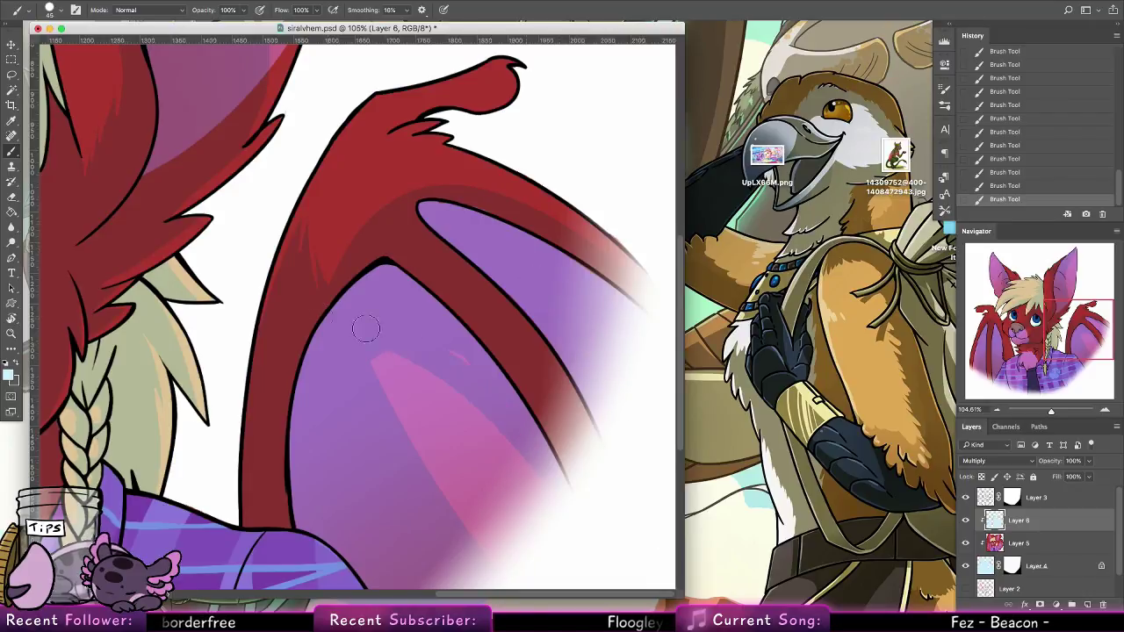
pyautogui.moveTo(496, 434); pyautogui.dragTo(391, 360)
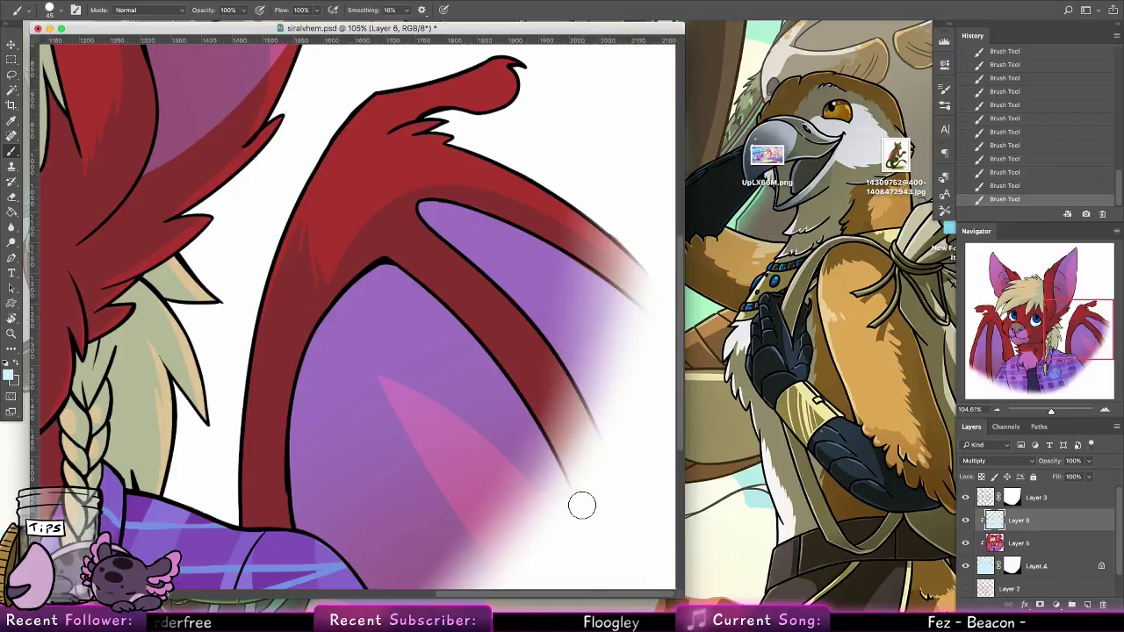
# Erase thin strips of shadow along the middle and upper fingers of the right-hand wing to restore lit edges
pyautogui.click(11, 197)
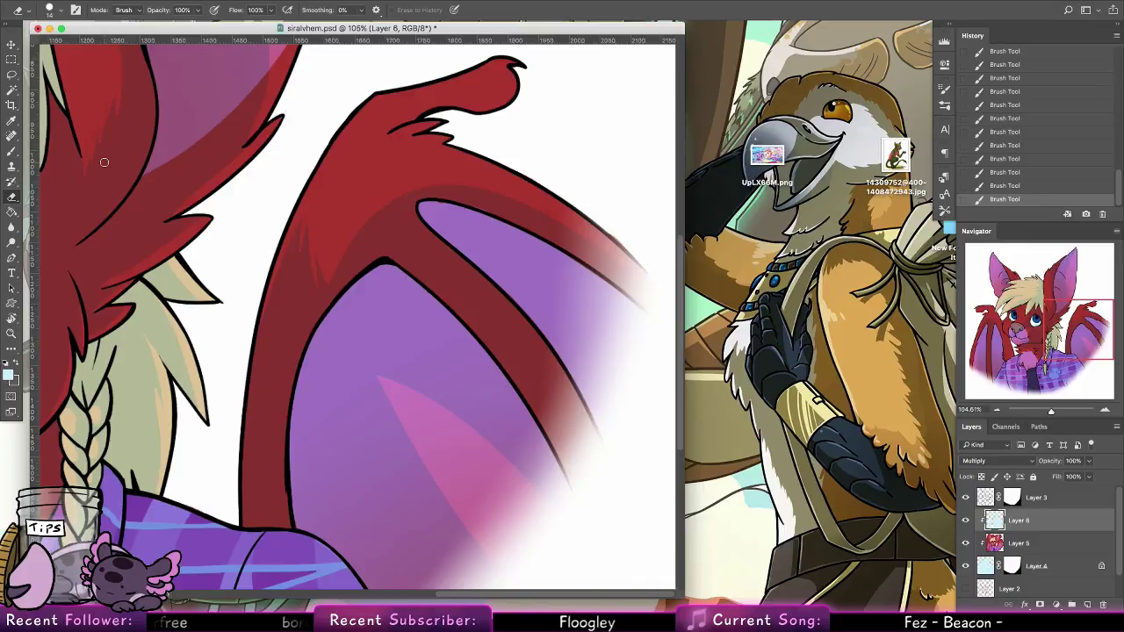
pyautogui.moveTo(517, 314); pyautogui.dragTo(584, 410)
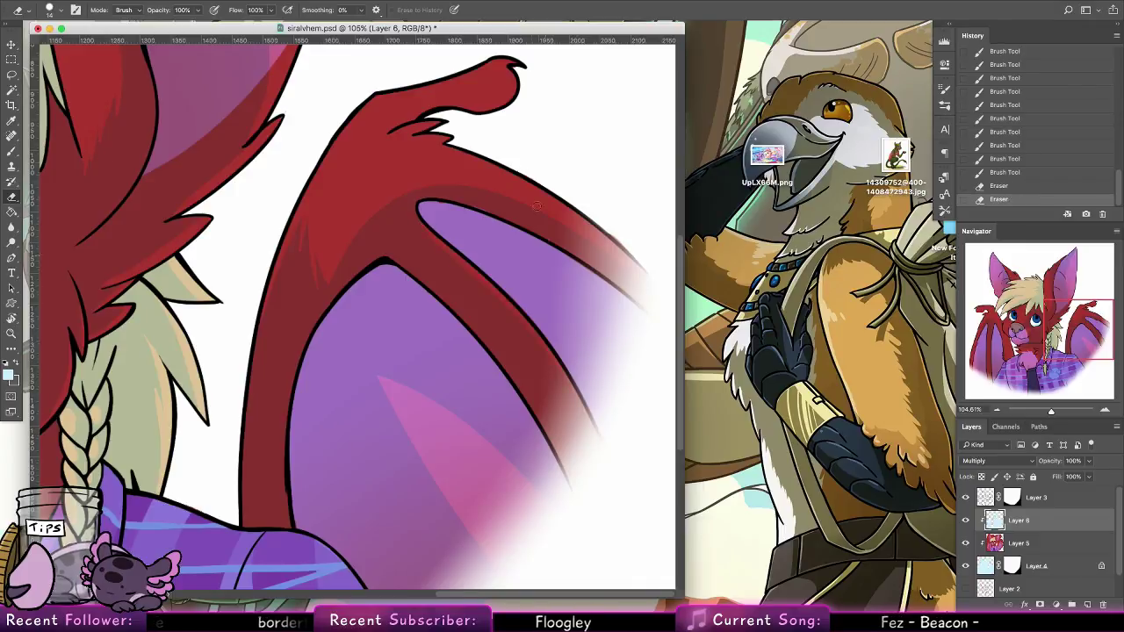
pyautogui.moveTo(565, 189)
pyautogui.mouseDown()
pyautogui.moveTo(594, 214)
pyautogui.moveTo(730, 174)
pyautogui.mouseUp()
pyautogui.click(11, 319)
pyautogui.click(11, 334)
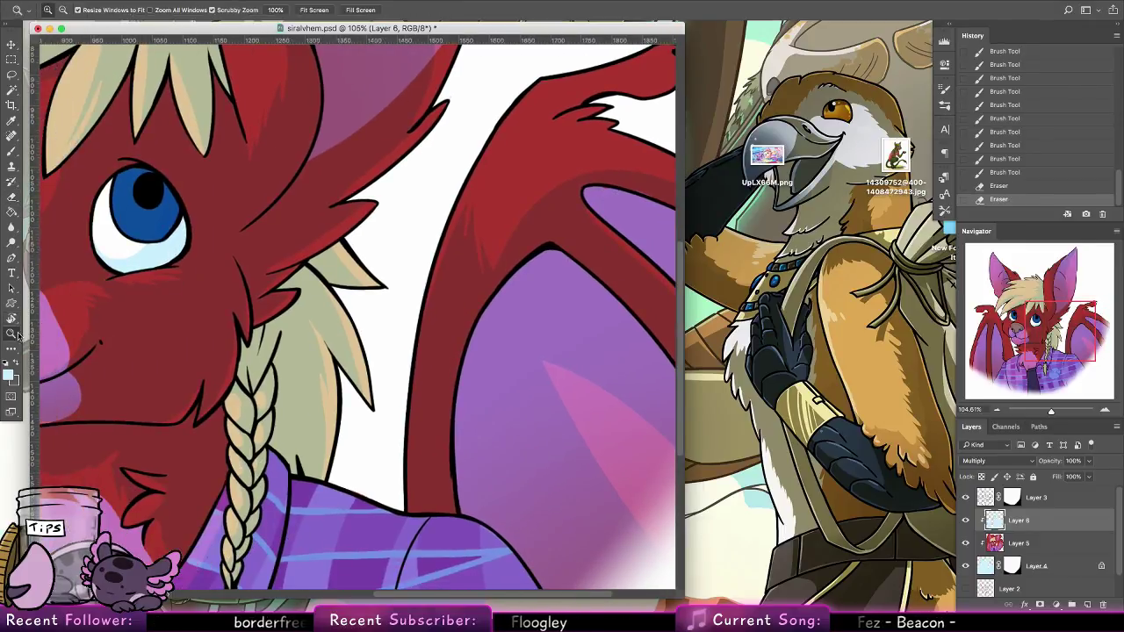
pyautogui.moveTo(599, 283); pyautogui.dragTo(546, 246)
pyautogui.moveTo(500, 300); pyautogui.dragTo(519, 297)
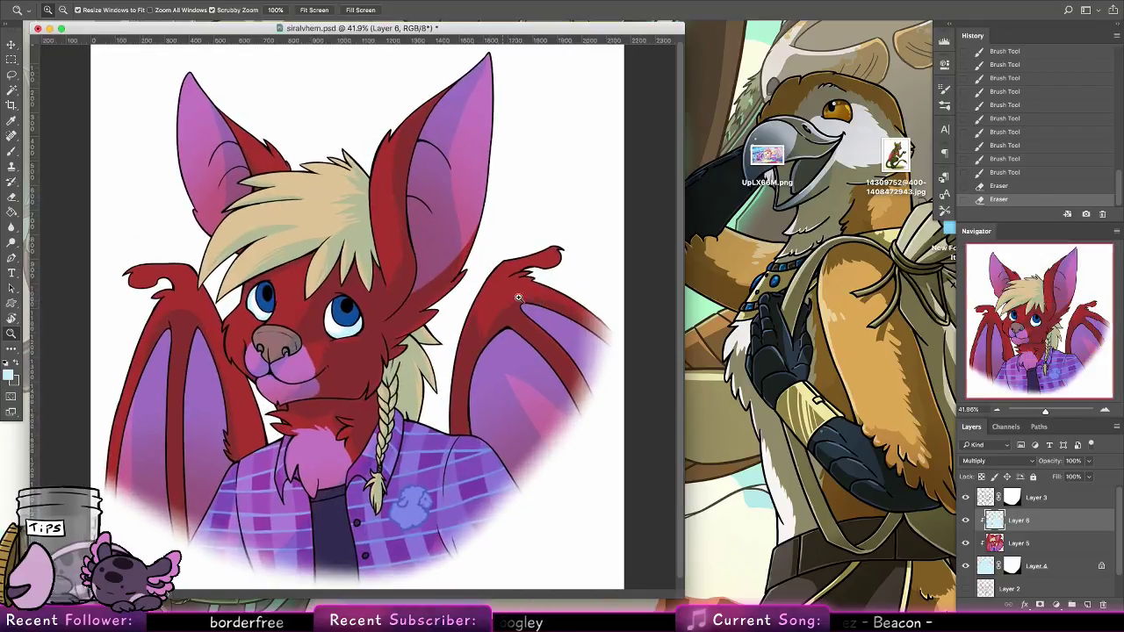
pyautogui.click(167, 1)
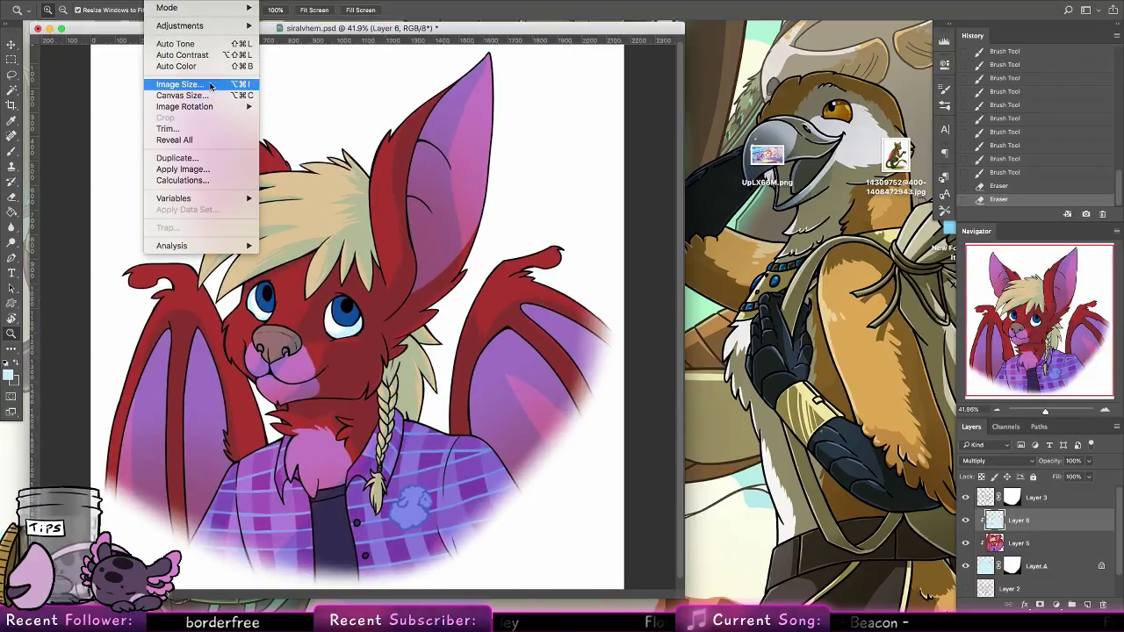
pyautogui.click(180, 83)
pyautogui.click(474, 445)
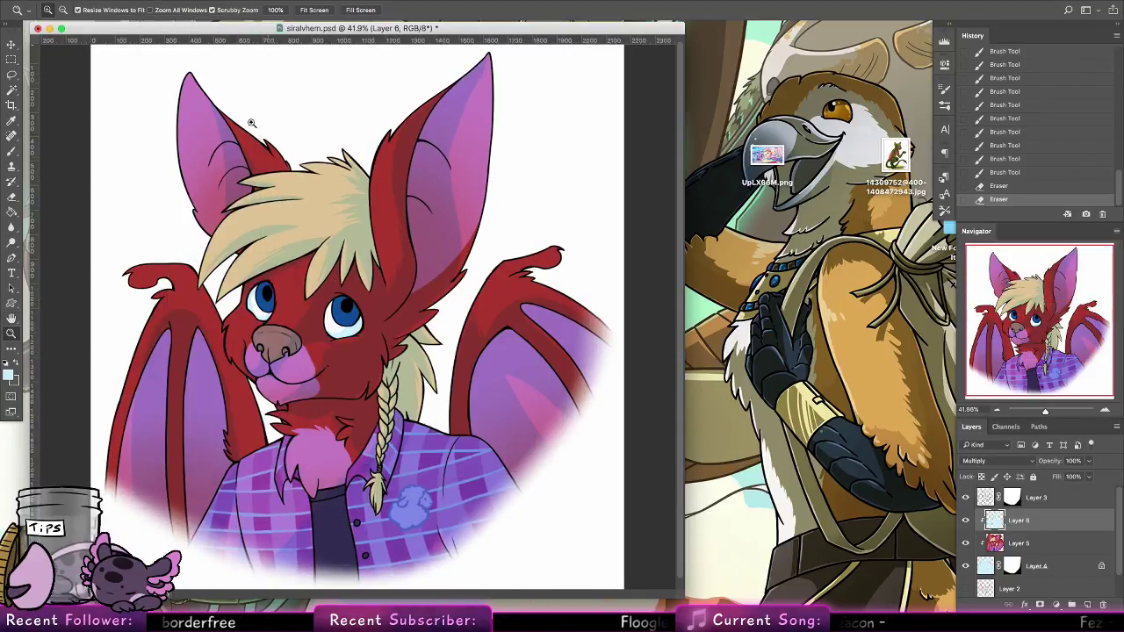
# Apply a Hue/Saturation adjustment to the Layer 6 shadows, raising Saturation and setting Lightness to -14
pyautogui.click(166, 3)
pyautogui.moveTo(202, 26)
pyautogui.click(300, 89)
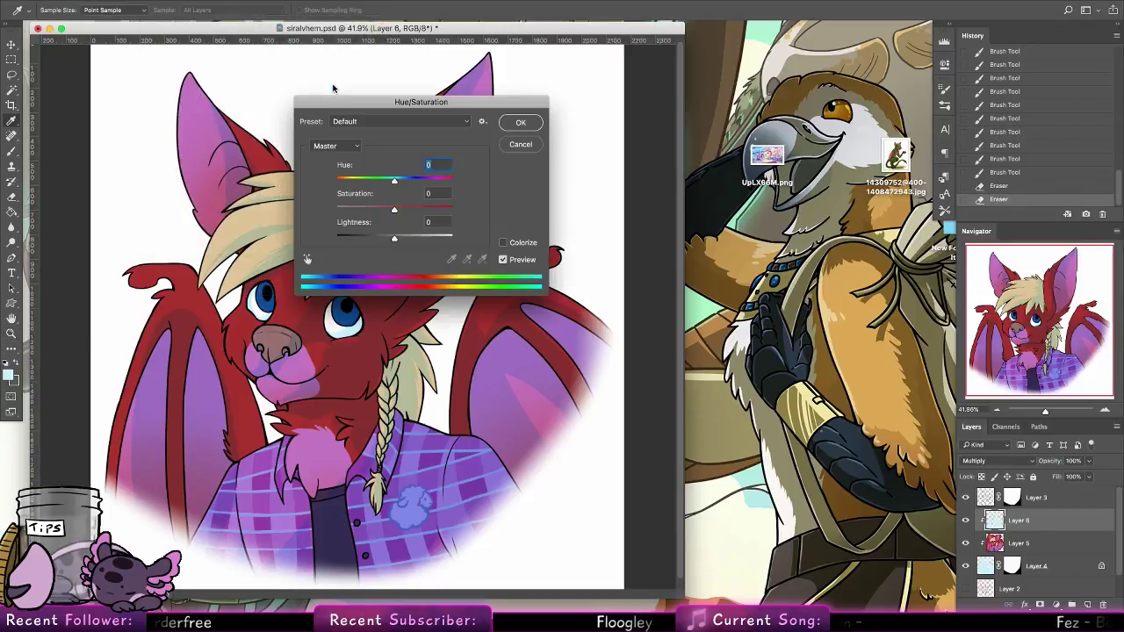
pyautogui.moveTo(390, 241); pyautogui.dragTo(421, 211)
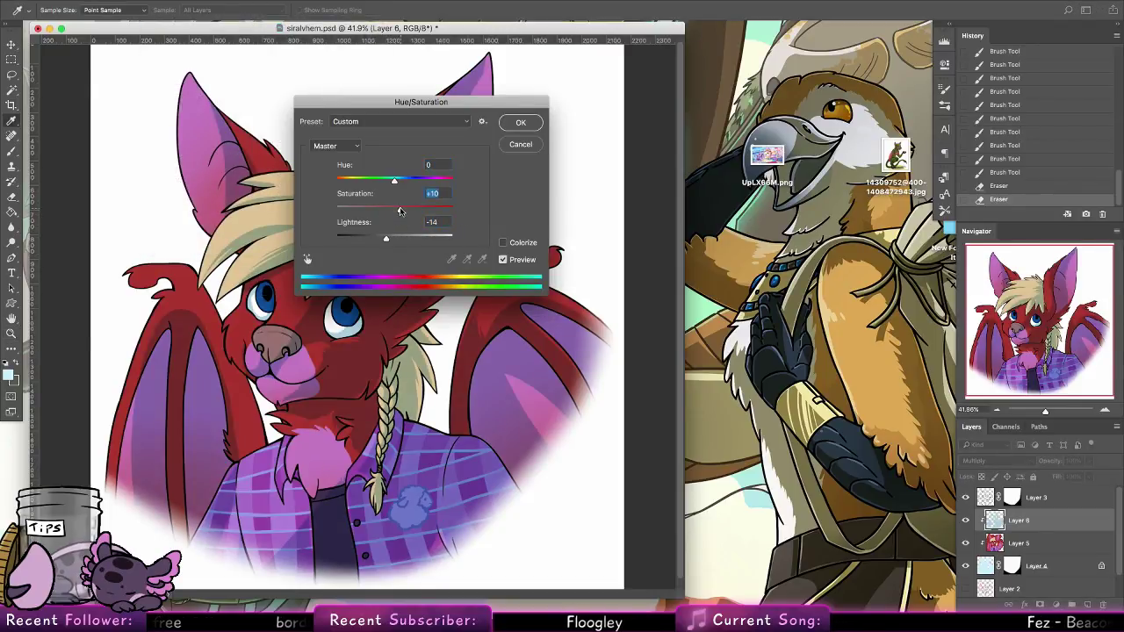
pyautogui.click(519, 123)
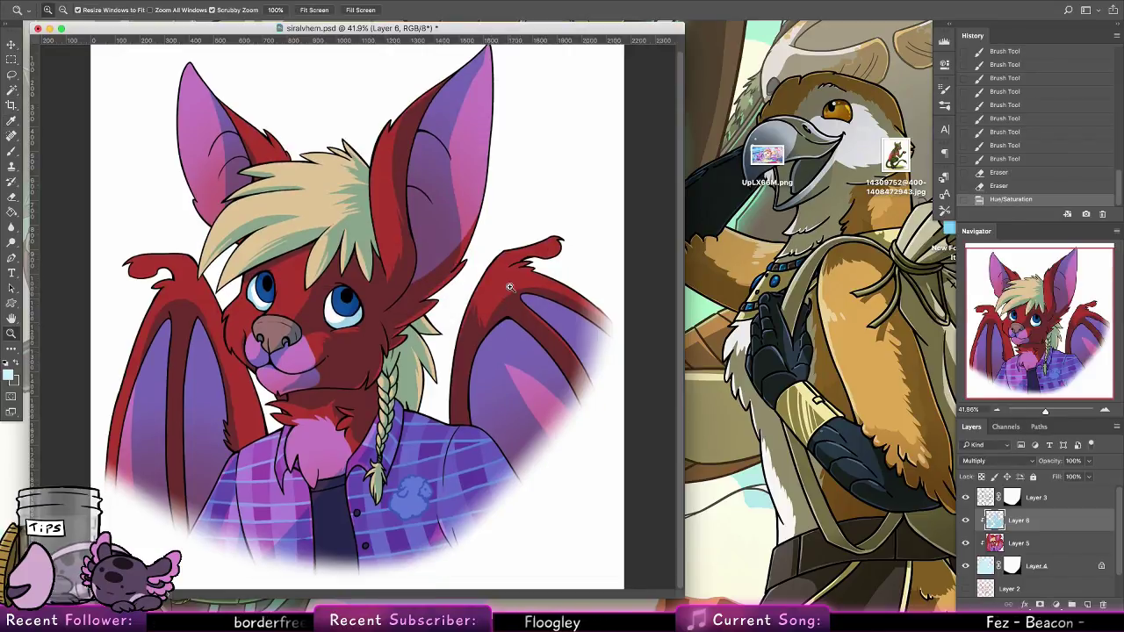
# Add a mask to Layer 6 and soften the muzzle shadow with short black-to-transparent radial gradients, undoing the unwanted ones
pyautogui.click(1039, 604)
pyautogui.click(12, 212)
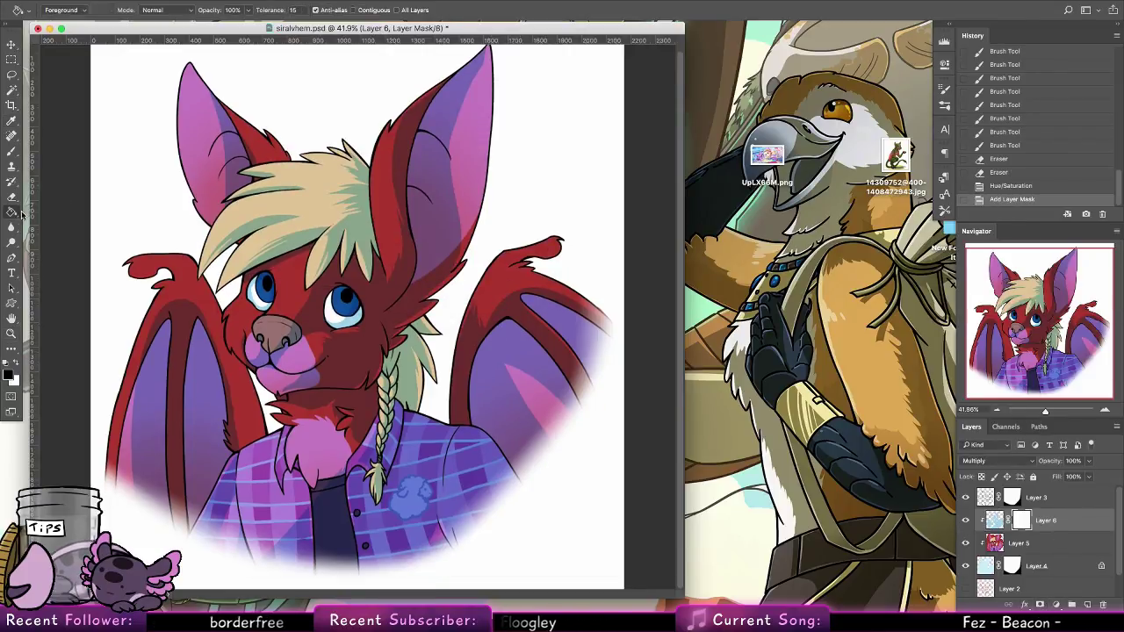
pyautogui.rightClick(19, 214)
pyautogui.click(54, 212)
pyautogui.moveTo(288, 303); pyautogui.dragTo(284, 342)
pyautogui.hotkey('ctrl', 'alt', 'z')
pyautogui.hotkey('ctrl', 'alt', 'z')
pyautogui.moveTo(283, 321); pyautogui.dragTo(286, 334)
pyautogui.moveTo(287, 315); pyautogui.dragTo(290, 323)
pyautogui.moveTo(290, 307); pyautogui.dragTo(292, 340)
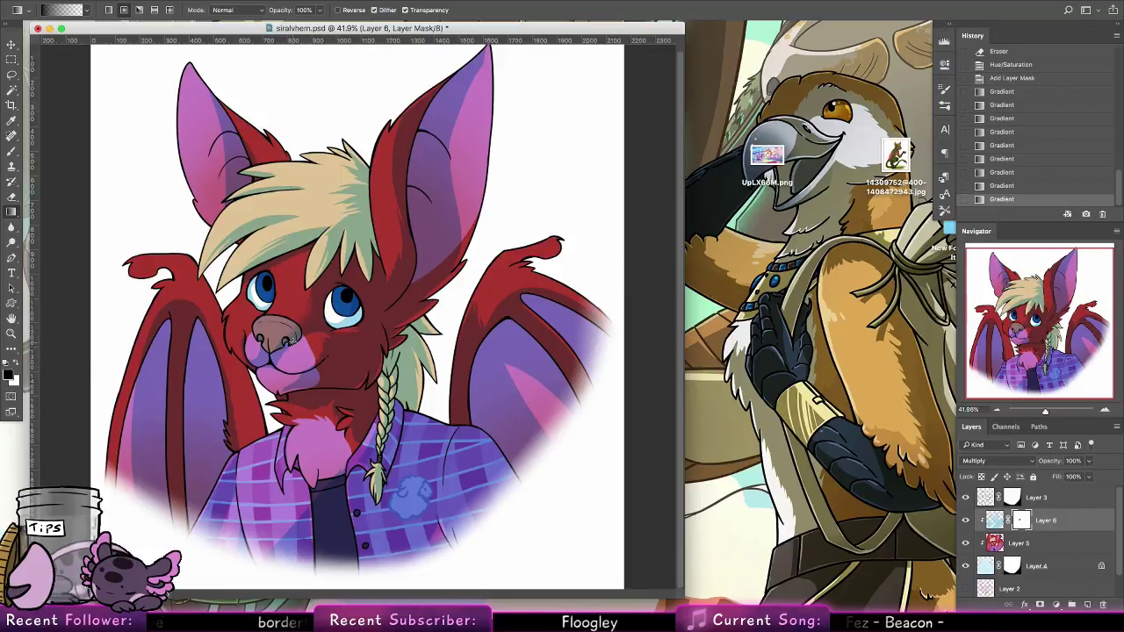
pyautogui.moveTo(292, 341); pyautogui.dragTo(296, 345)
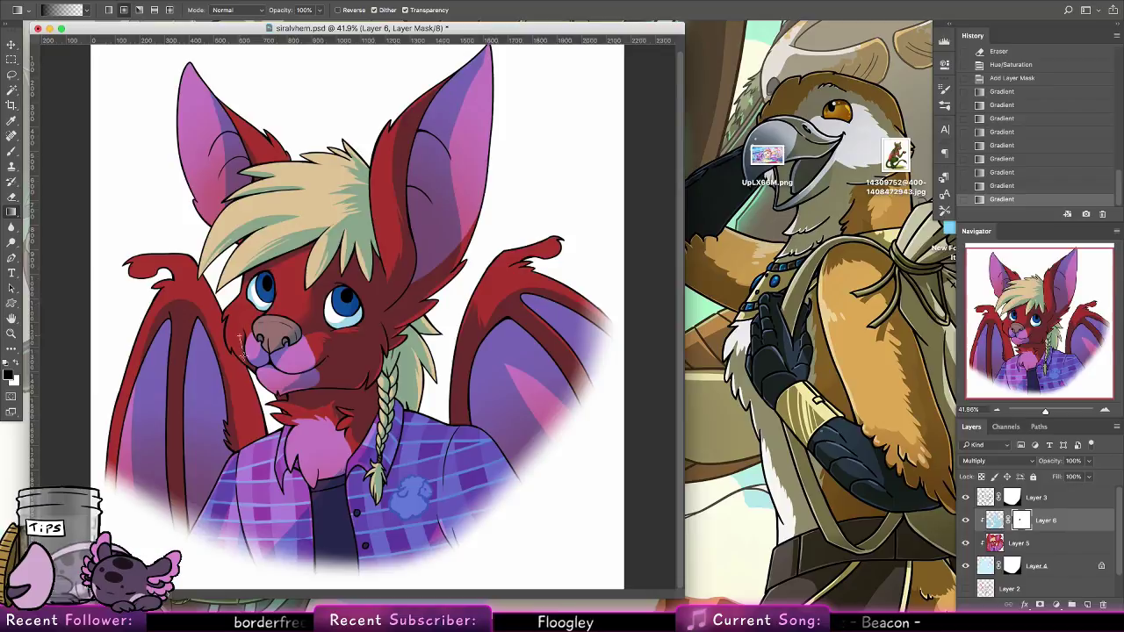
# Fade the shadows on the left-hand cheek and the left-hand wing membrane with radial gradients on the mask
pyautogui.moveTo(234, 311); pyautogui.dragTo(245, 334)
pyautogui.moveTo(144, 324); pyautogui.dragTo(155, 310)
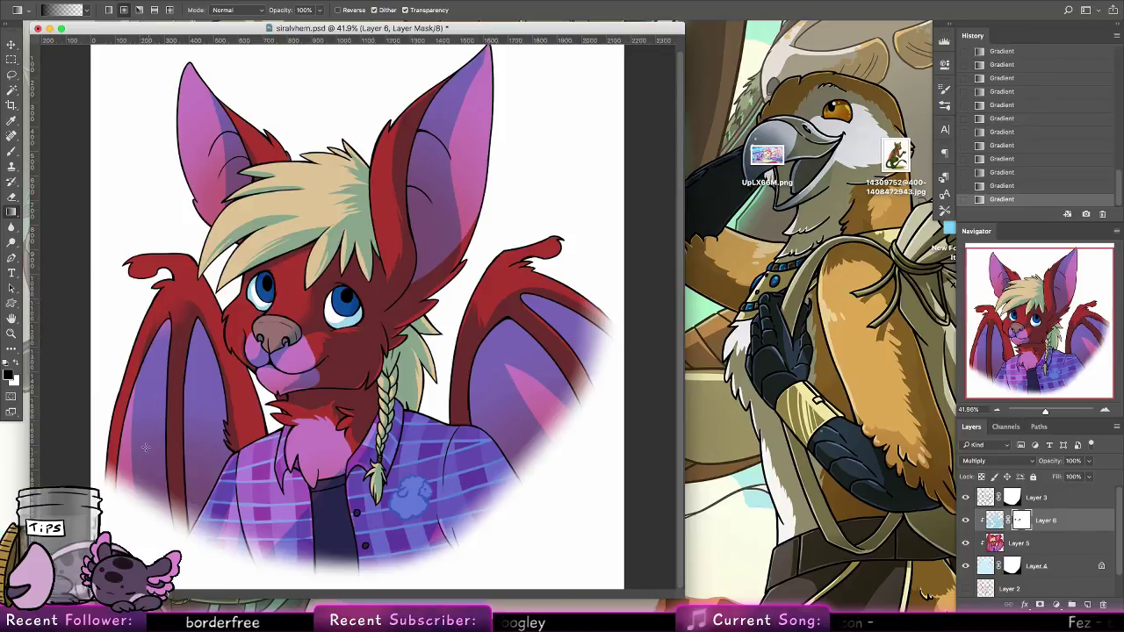
pyautogui.moveTo(145, 447); pyautogui.dragTo(173, 261)
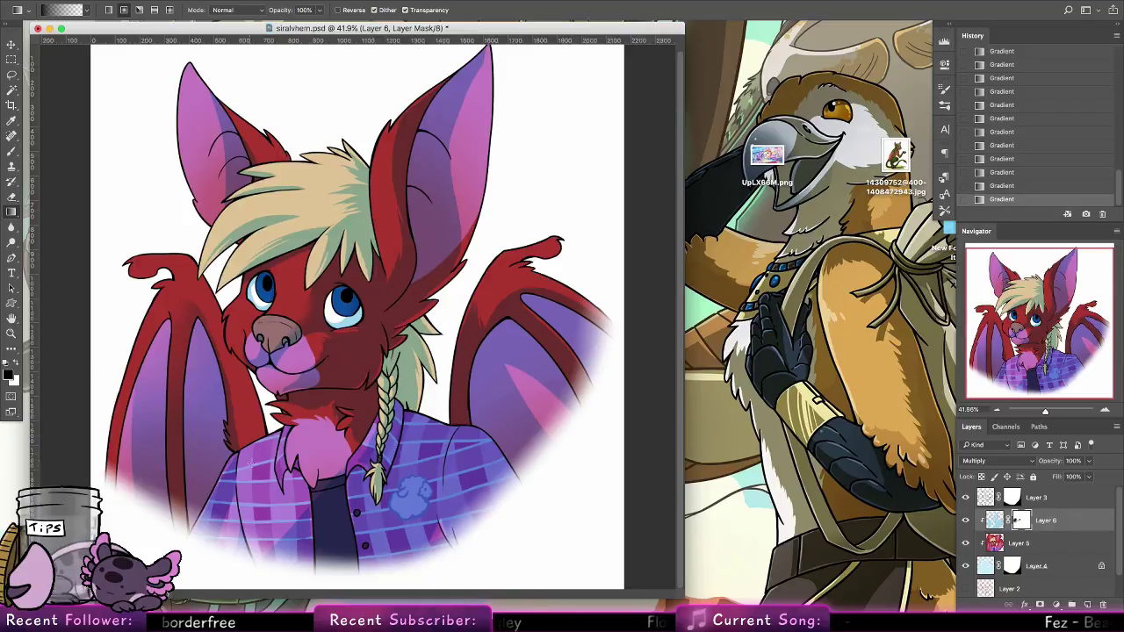
# Lasso the shirt's left-hand sleeve, fade its shadow with a gradient on the mask, and clear the selection
pyautogui.click(12, 75)
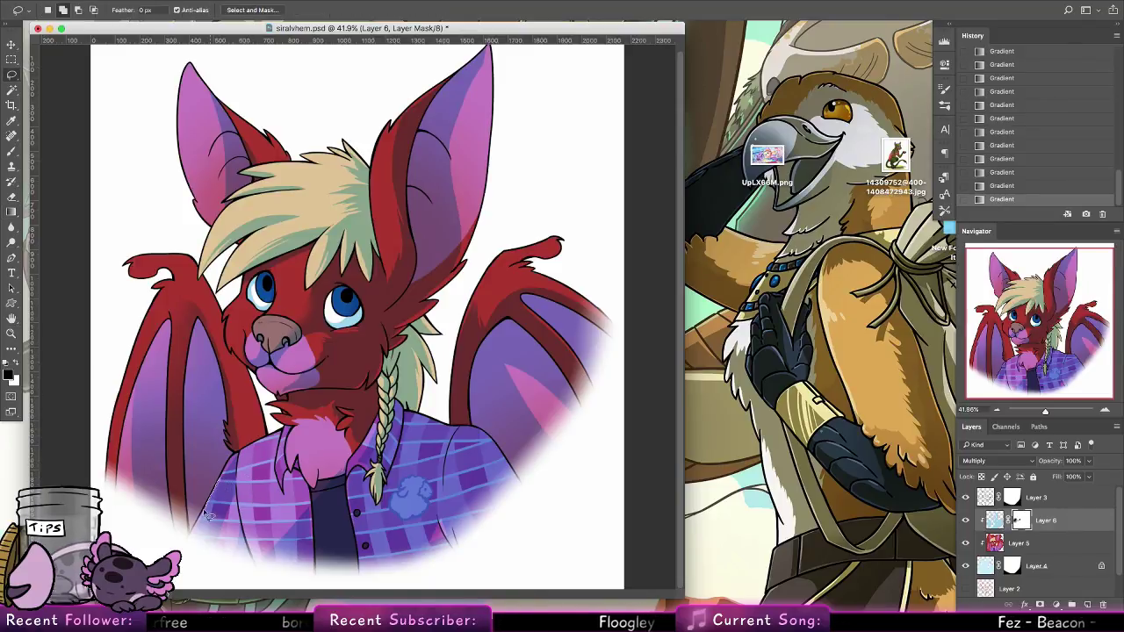
pyautogui.moveTo(217, 480)
pyautogui.mouseDown()
pyautogui.moveTo(230, 569)
pyautogui.moveTo(256, 435)
pyautogui.moveTo(232, 449)
pyautogui.mouseUp()
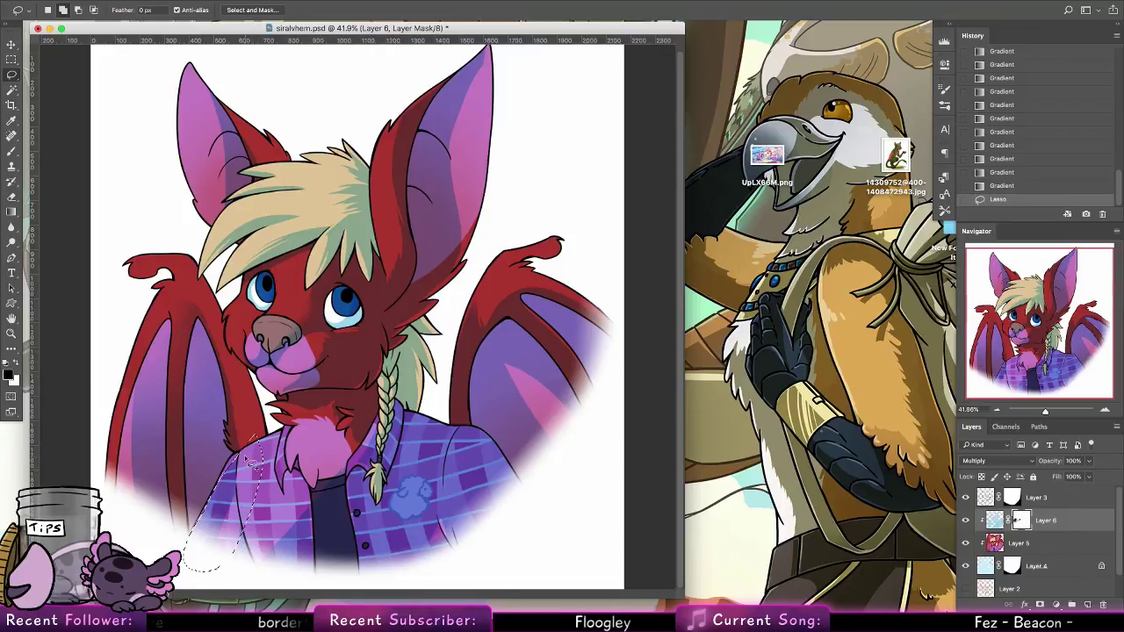
pyautogui.press('g')
pyautogui.moveTo(203, 552)
pyautogui.mouseDown()
pyautogui.moveTo(239, 518)
pyautogui.moveTo(249, 530)
pyautogui.moveTo(281, 521)
pyautogui.mouseUp()
pyautogui.press('super+d')
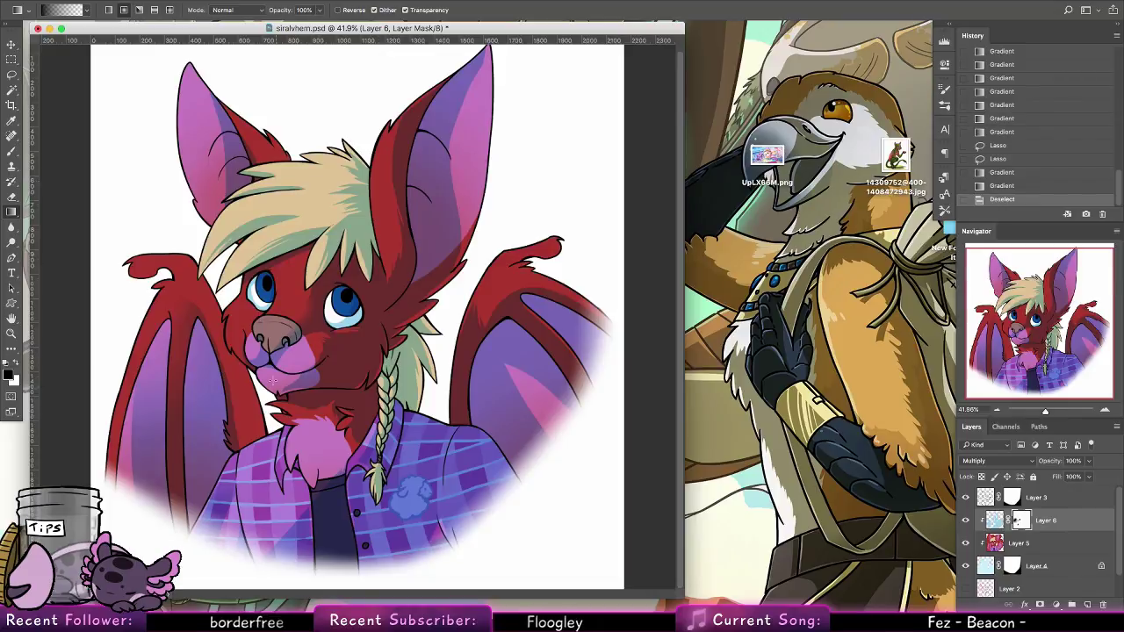
# Fade the shadows around the chin, the right-hand eye and cheek with mask gradients, undoing the unwanted attempts
pyautogui.moveTo(274, 388)
pyautogui.mouseDown()
pyautogui.moveTo(288, 372)
pyautogui.moveTo(295, 411)
pyautogui.mouseUp()
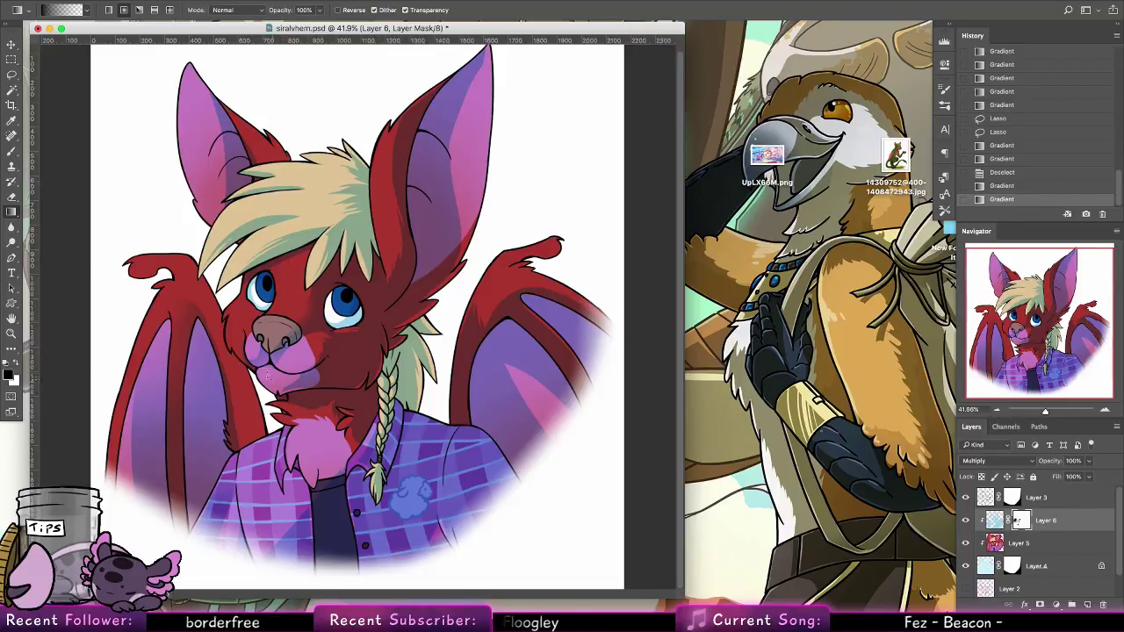
pyautogui.moveTo(342, 268); pyautogui.dragTo(355, 283)
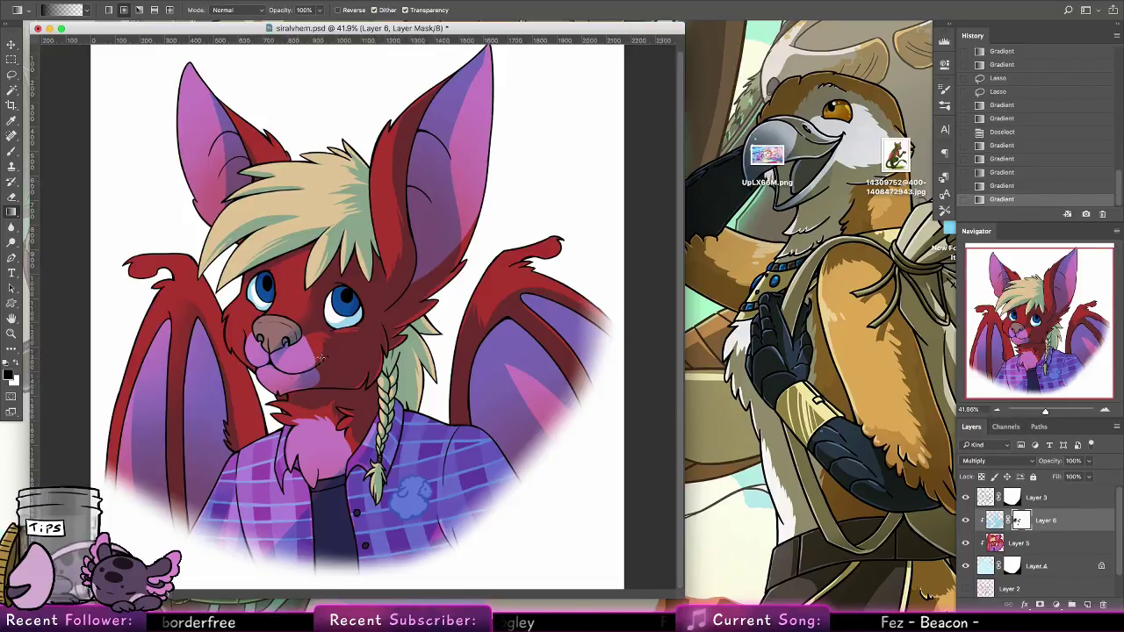
pyautogui.moveTo(344, 327); pyautogui.dragTo(355, 342)
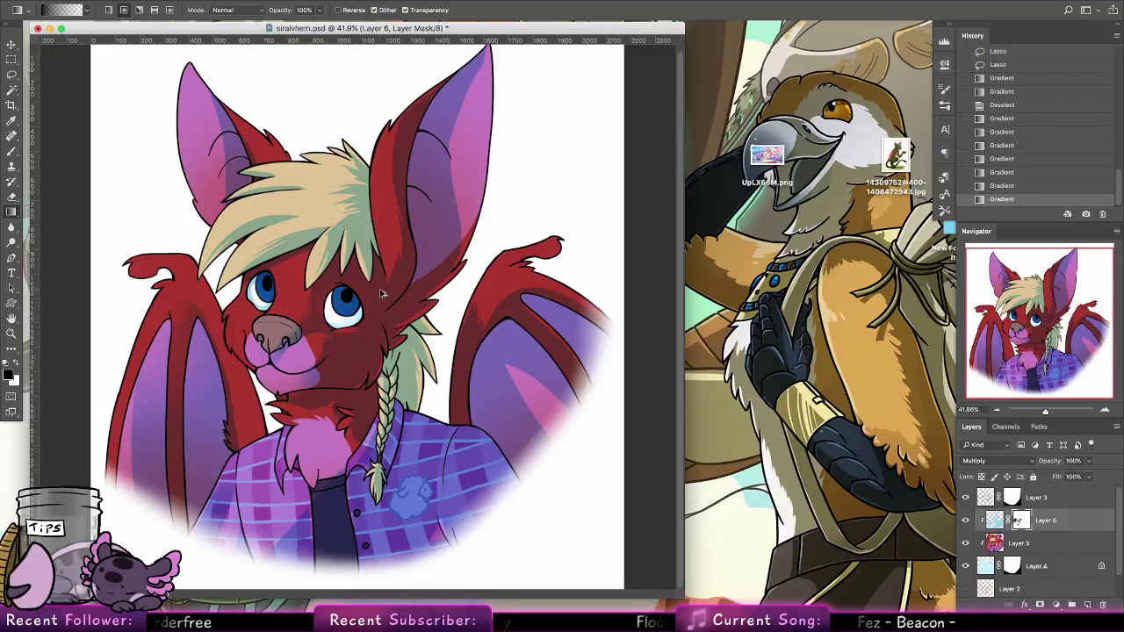
pyautogui.press('alt+super+z')
pyautogui.press('alt+super+z')
pyautogui.moveTo(441, 360); pyautogui.dragTo(431, 336)
pyautogui.press('alt+super+z')
pyautogui.press('alt+super+z')
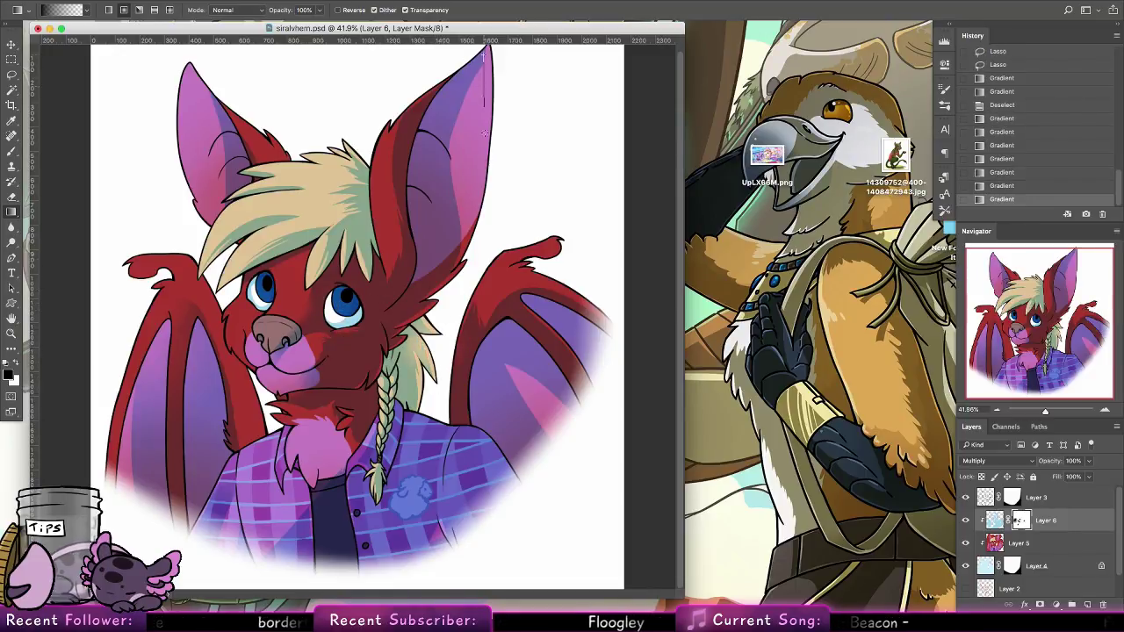
# Fade the shadows on both ears and the upper hair with radial gradients on the mask
pyautogui.moveTo(463, 81); pyautogui.dragTo(469, 107)
pyautogui.moveTo(463, 84); pyautogui.dragTo(470, 111)
pyautogui.moveTo(211, 80); pyautogui.dragTo(220, 107)
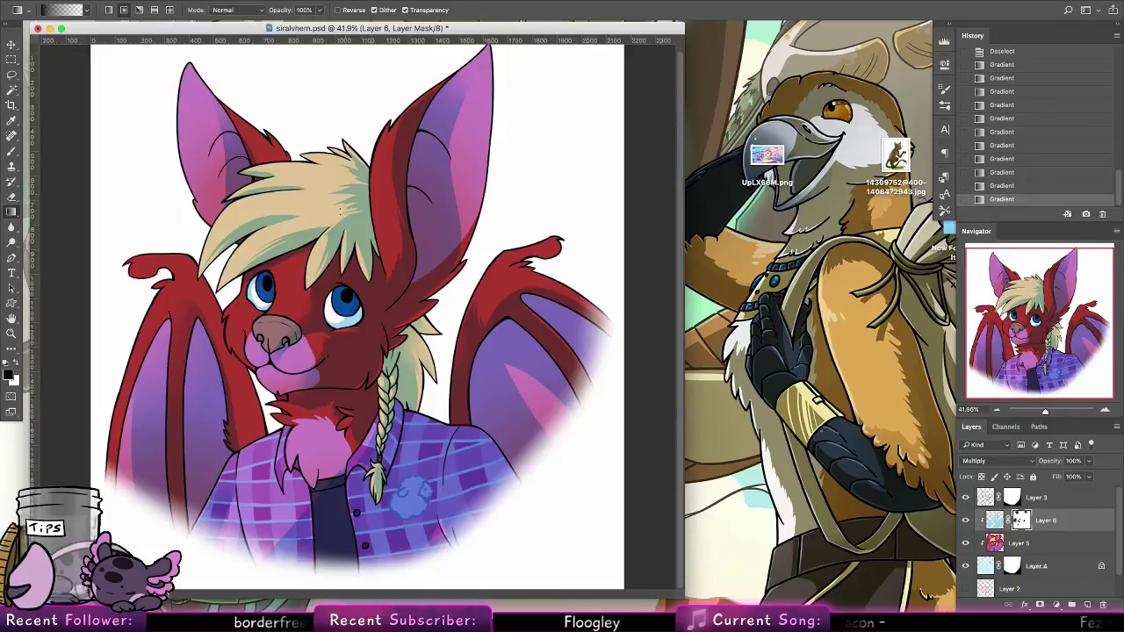
pyautogui.moveTo(354, 167); pyautogui.dragTo(349, 197)
# Brush away shadow beside the mouth on the mask and blur the resulting edge on the cheek
pyautogui.press('b')
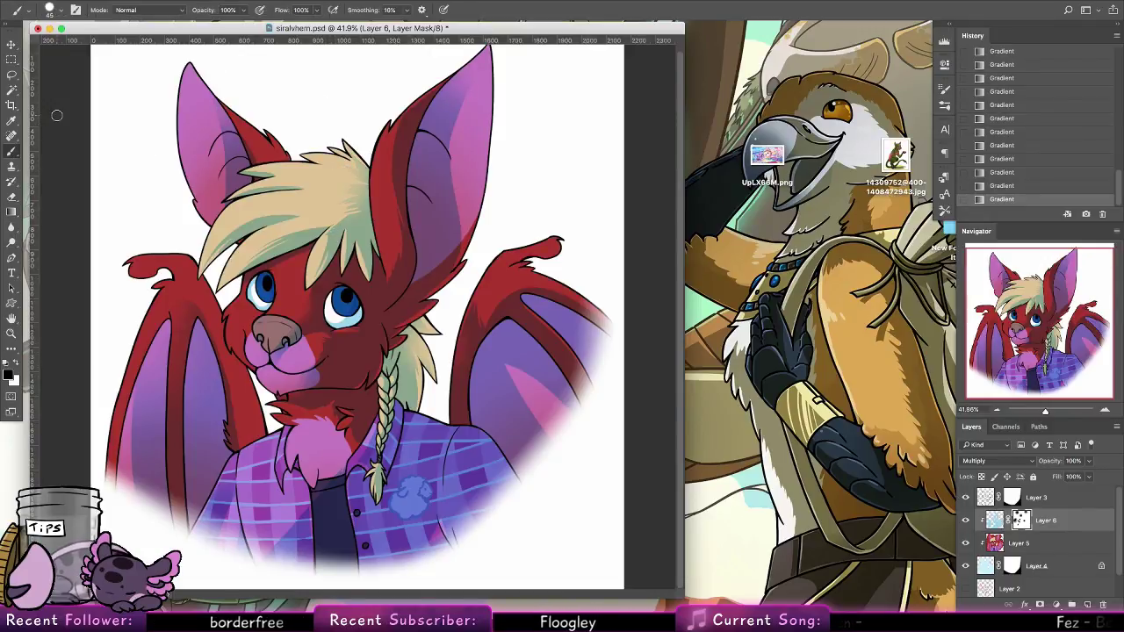
pyautogui.moveTo(314, 371); pyautogui.dragTo(311, 380)
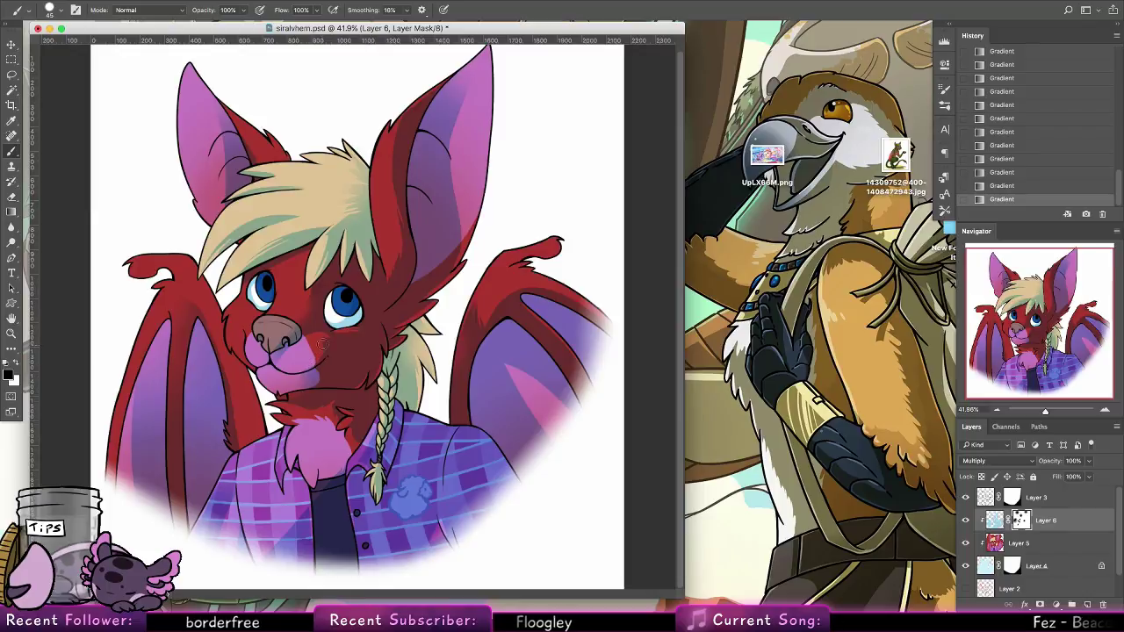
pyautogui.click(18, 226)
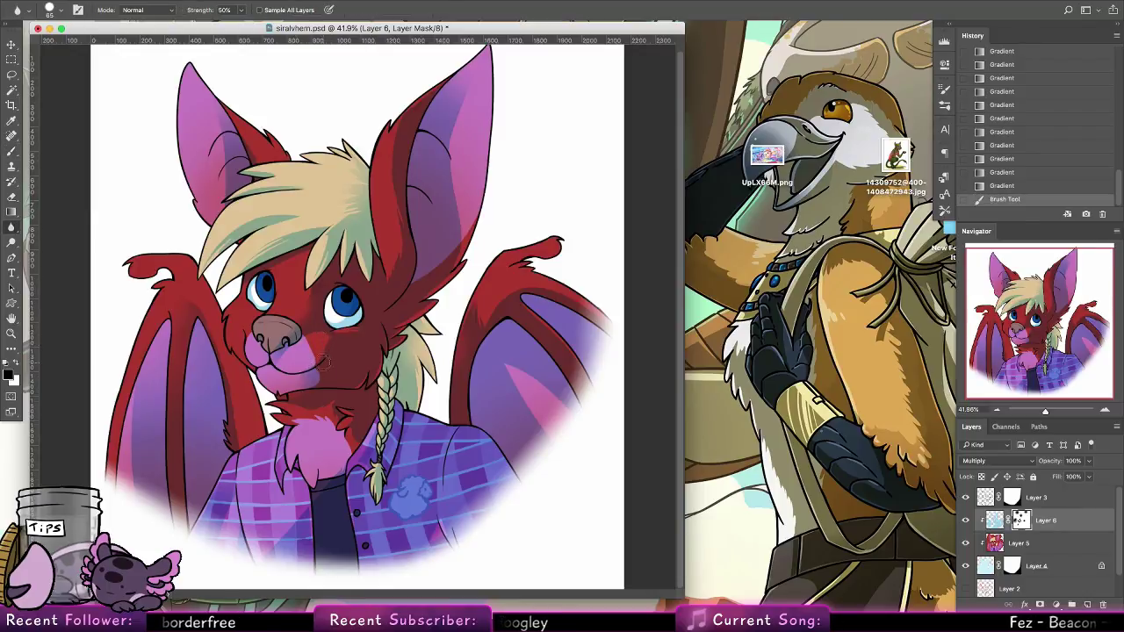
pyautogui.moveTo(331, 351); pyautogui.dragTo(325, 343)
# Brush the mask over the lower shirt front and blur the mask near the chest fur
pyautogui.click(12, 151)
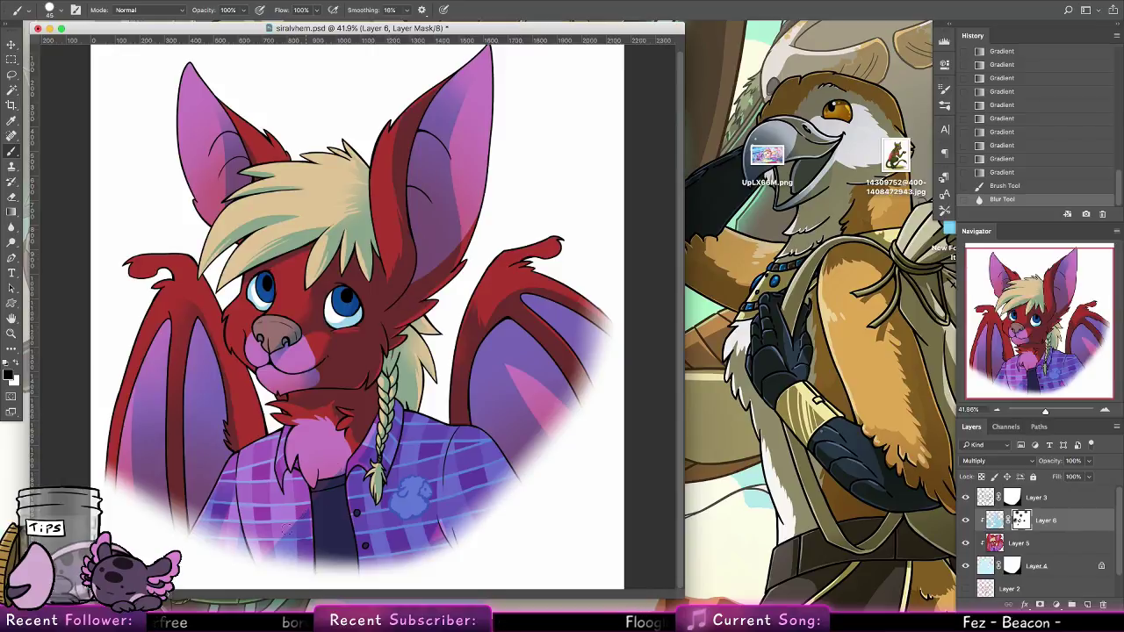
pyautogui.moveTo(258, 571); pyautogui.dragTo(245, 562)
pyautogui.click(11, 212)
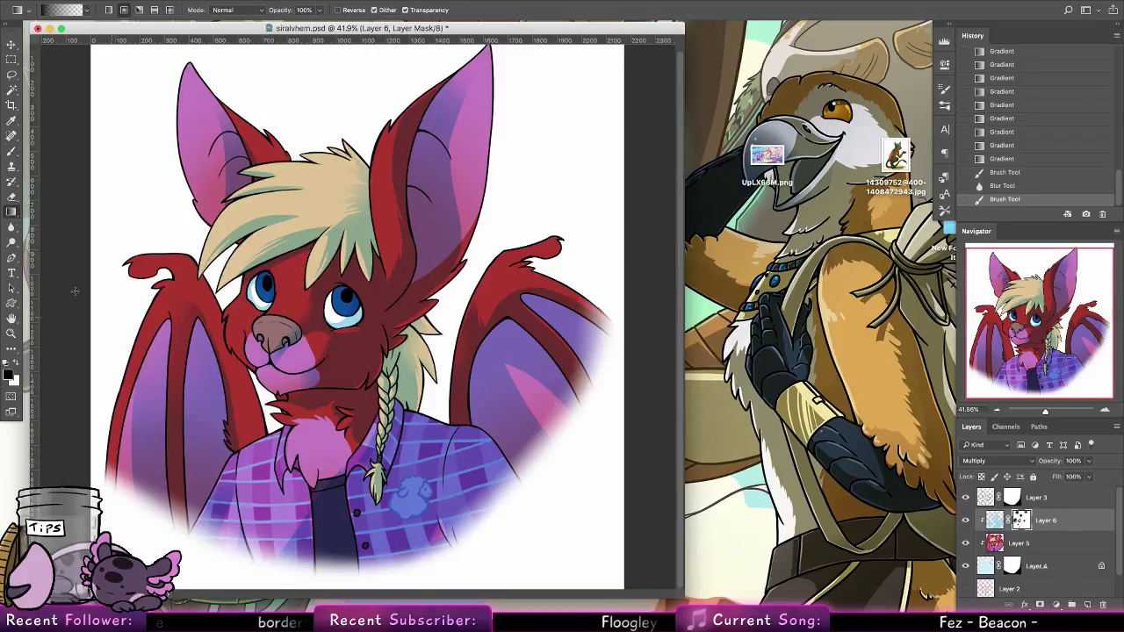
pyautogui.press('r')
pyautogui.click(347, 430)
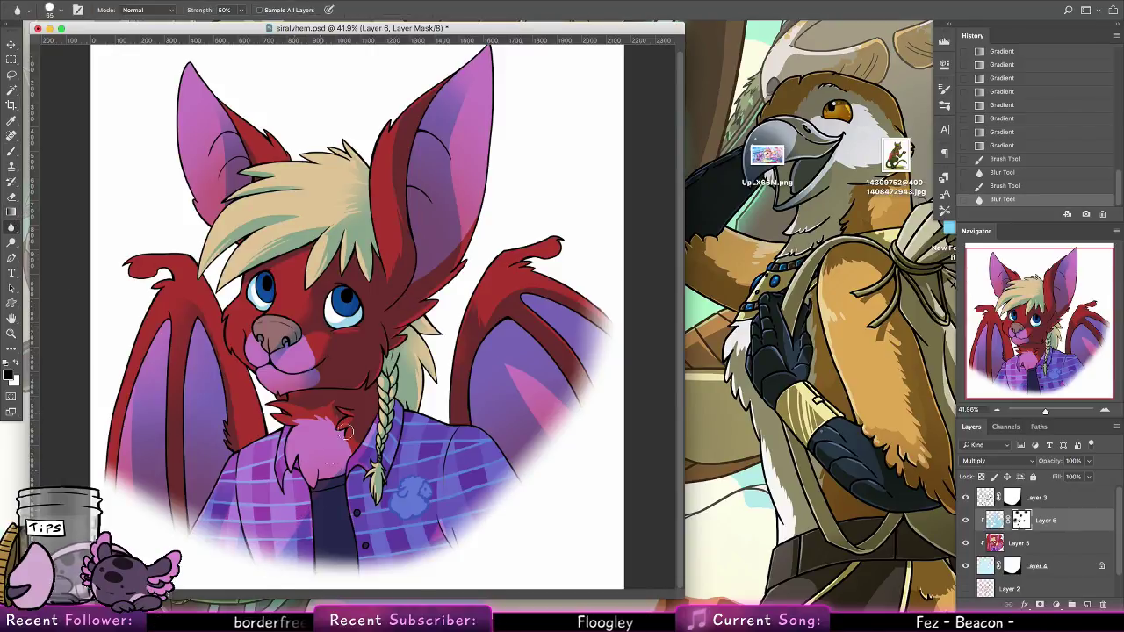
# Fade the shadows across the shirt front and right-hand shoulder with mask gradients, undoing the last gradient
pyautogui.press('g')
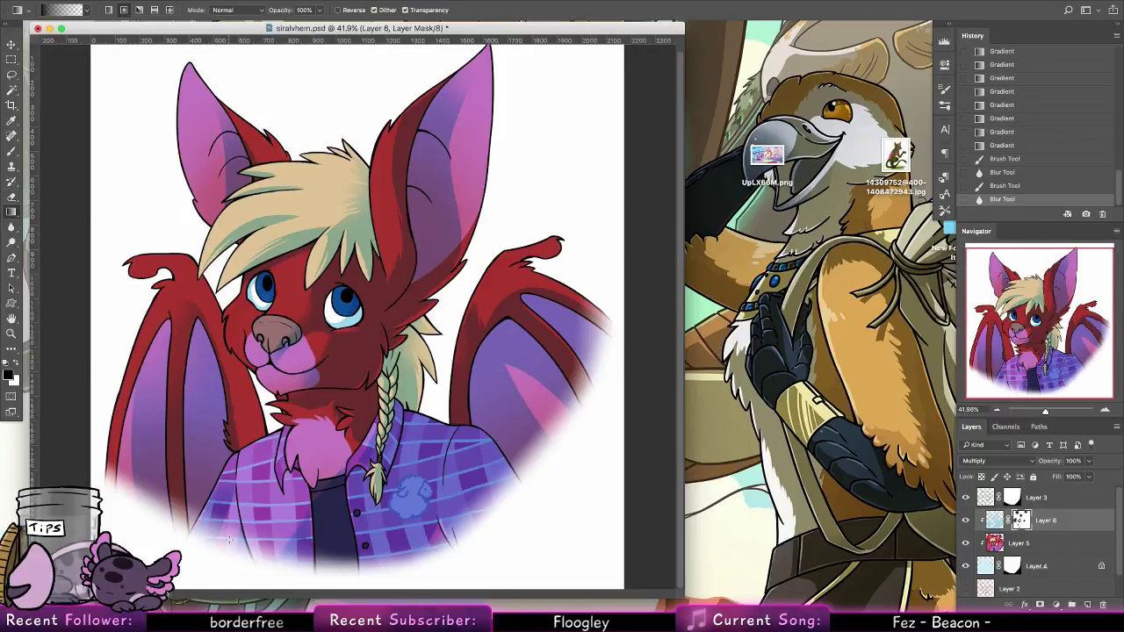
pyautogui.moveTo(228, 539)
pyautogui.mouseDown()
pyautogui.moveTo(242, 496)
pyautogui.moveTo(344, 411)
pyautogui.mouseUp()
pyautogui.moveTo(436, 404); pyautogui.dragTo(452, 455)
pyautogui.moveTo(436, 410); pyautogui.dragTo(453, 461)
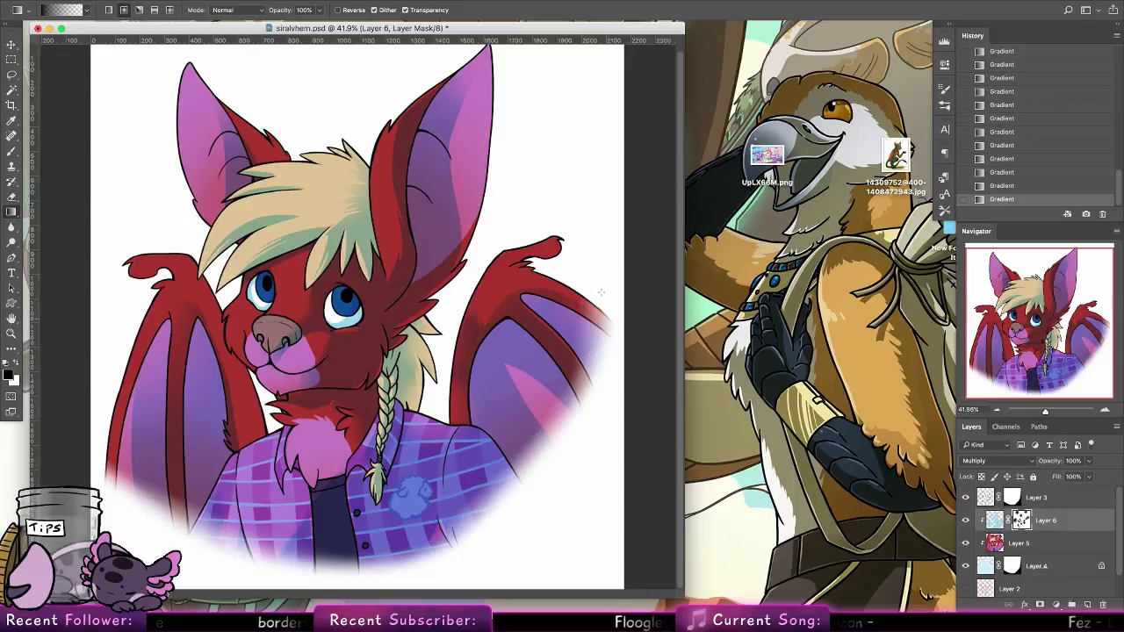
pyautogui.scroll(1, 595, 397)
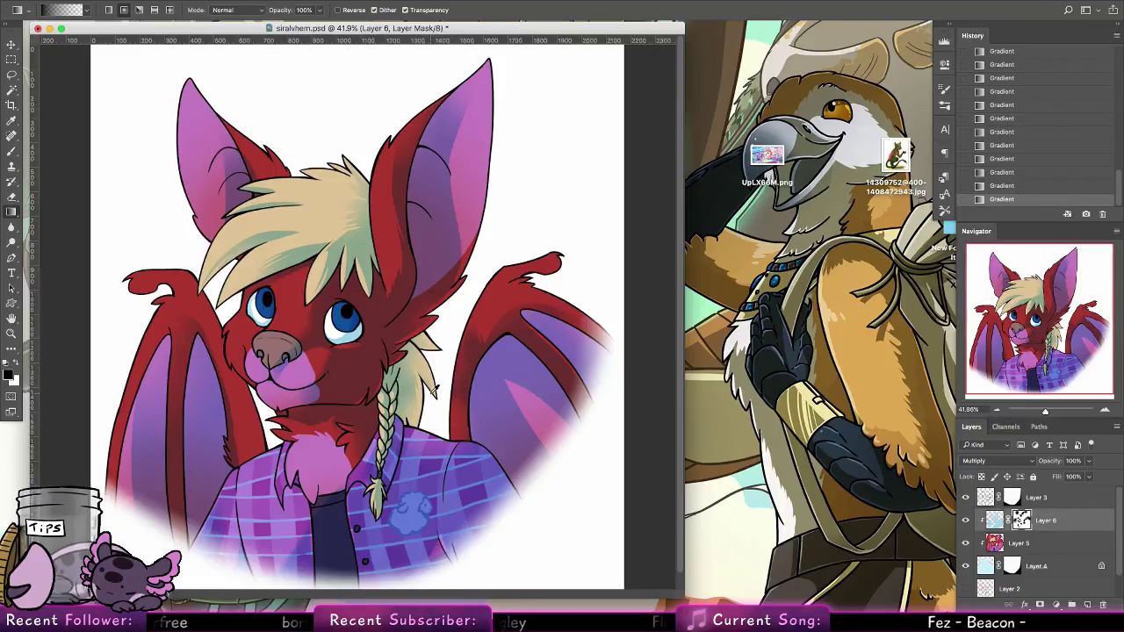
pyautogui.hotkey('ctrl', 'z')
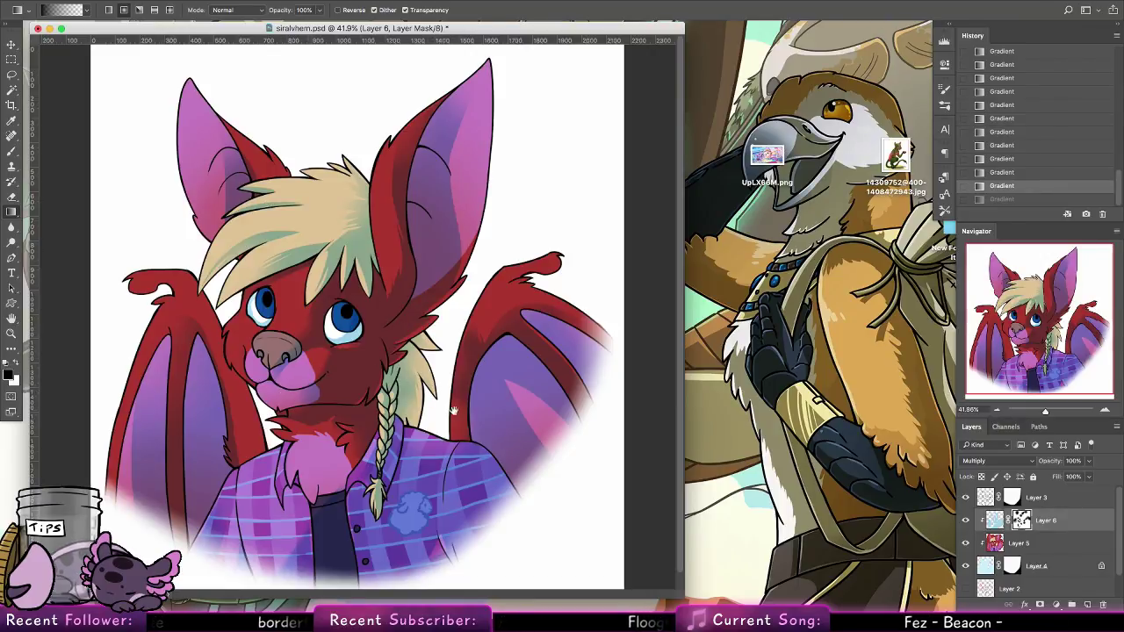
# Replace a gradient on the left-hand wing's inner arm with brushed mask strokes and blur them, undoing unwanted attempts
pyautogui.moveTo(456, 408); pyautogui.dragTo(438, 295)
pyautogui.moveTo(232, 412); pyautogui.dragTo(243, 406)
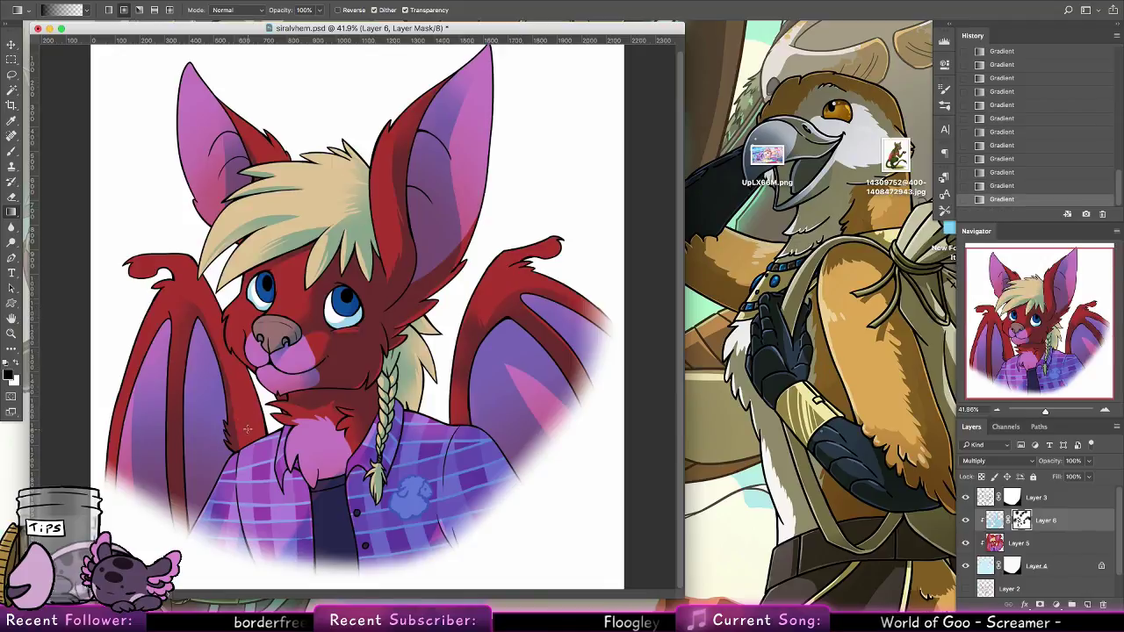
pyautogui.hotkey('ctrl', 'z')
pyautogui.click(13, 151)
pyautogui.moveTo(223, 341)
pyautogui.mouseDown()
pyautogui.moveTo(239, 439)
pyautogui.moveTo(230, 403)
pyautogui.moveTo(254, 397)
pyautogui.mouseUp()
pyautogui.hotkey('ctrl', 'z')
pyautogui.press('r')
pyautogui.press('z')
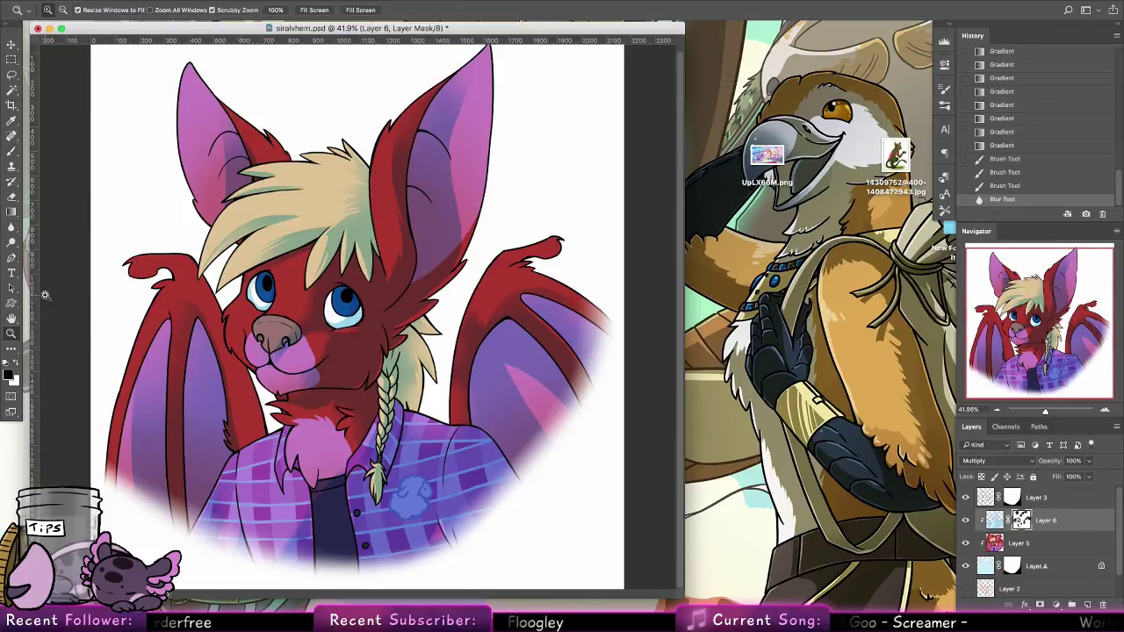
pyautogui.moveTo(466, 322); pyautogui.dragTo(443, 327)
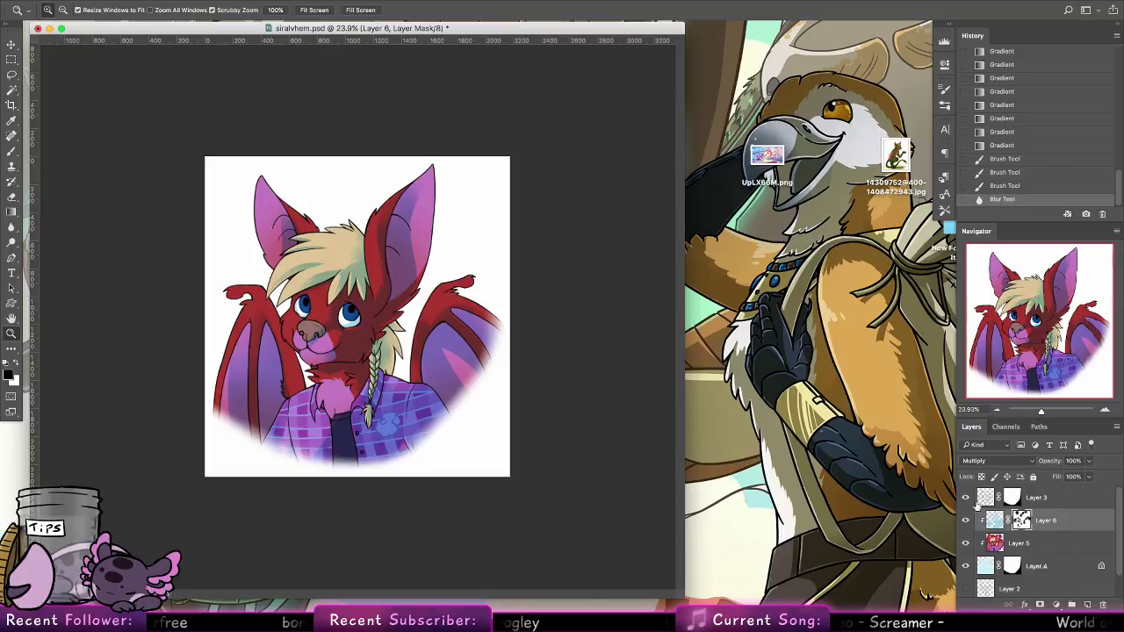
# Lock the transparent pixels of the line art on Layer 3 and set the foreground color to dark navy 181736
pyautogui.click(978, 501)
pyautogui.click(982, 477)
pyautogui.click(11, 165)
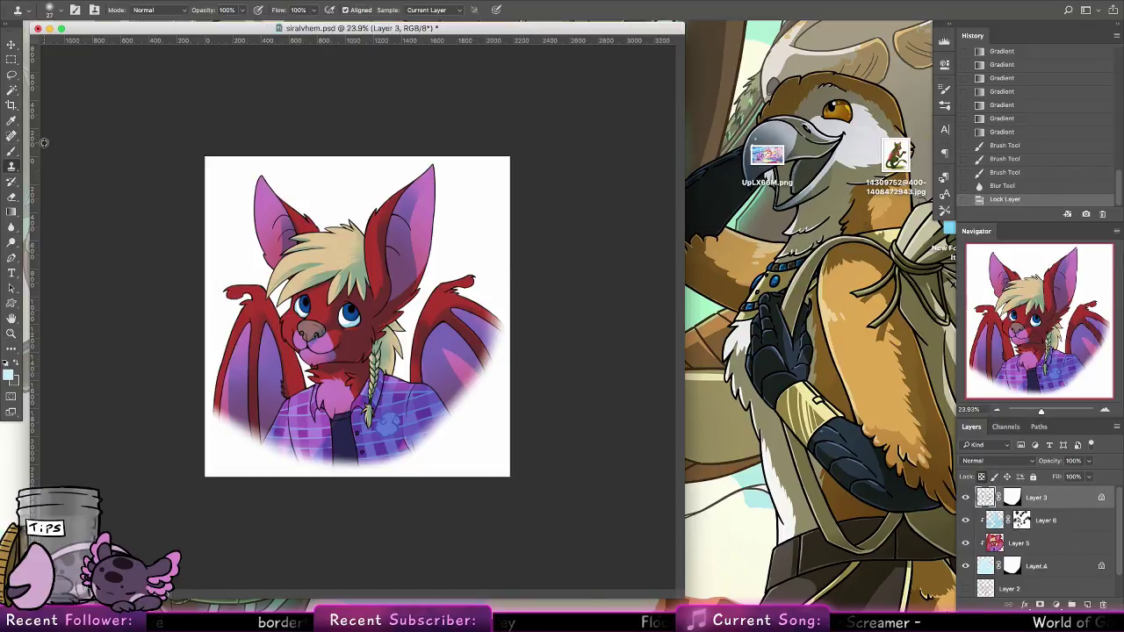
pyautogui.press('b')
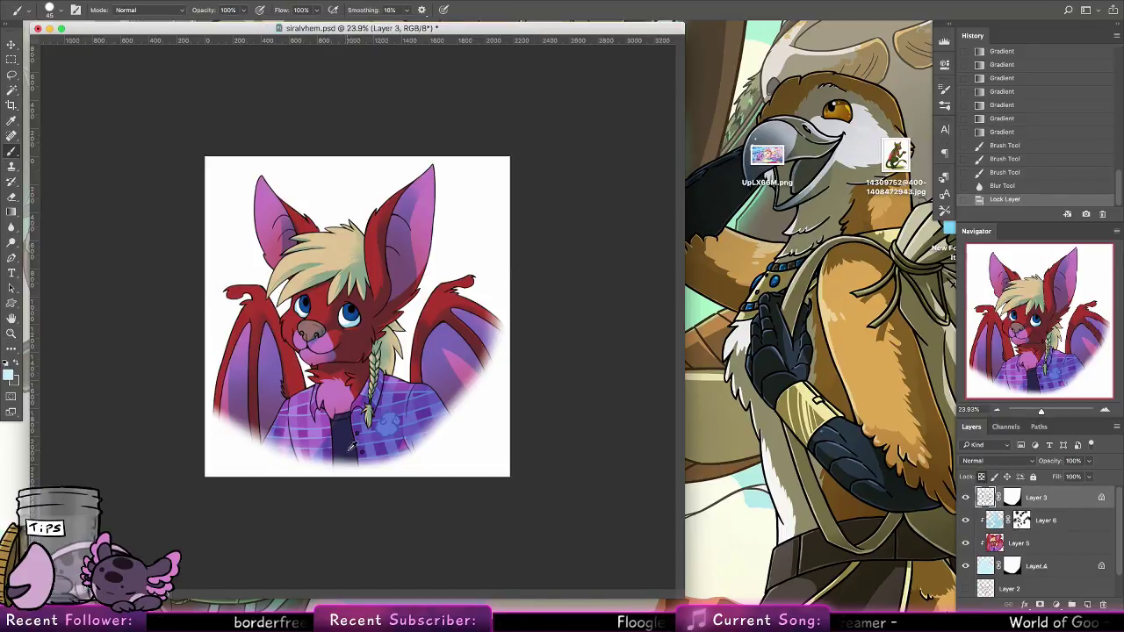
pyautogui.click(8, 375)
pyautogui.click(436, 362)
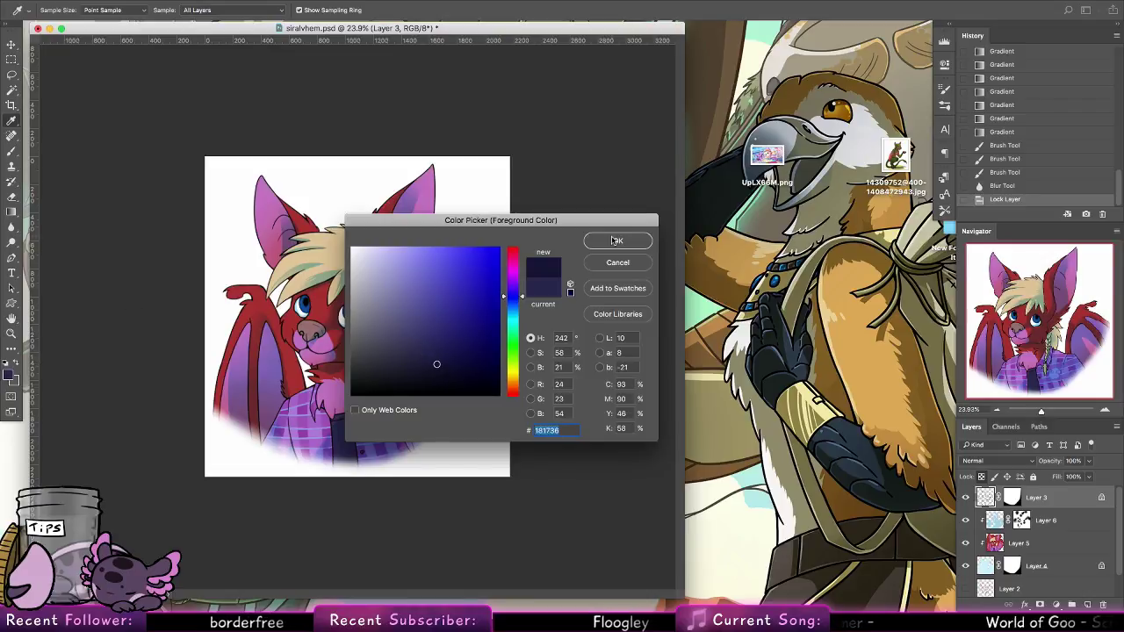
pyautogui.click(617, 241)
# Recolor the character's line art in the dark navy with a 500 px brush, undoing a stray attempt
pyautogui.click(52, 15)
pyautogui.click(110, 230)
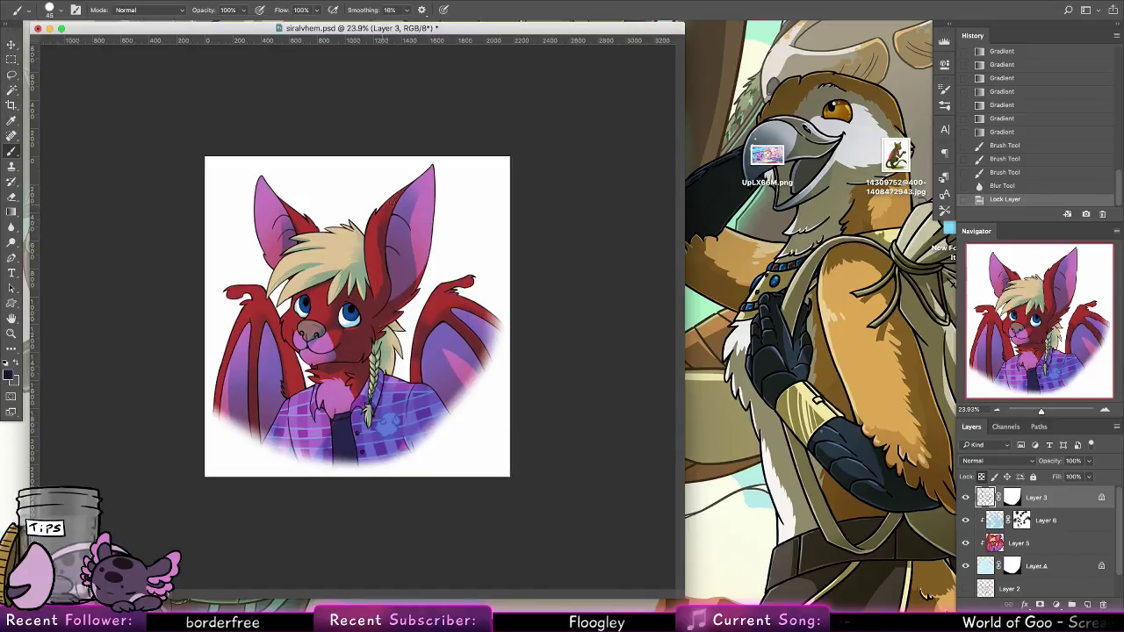
pyautogui.press('super+z')
pyautogui.click(53, 11)
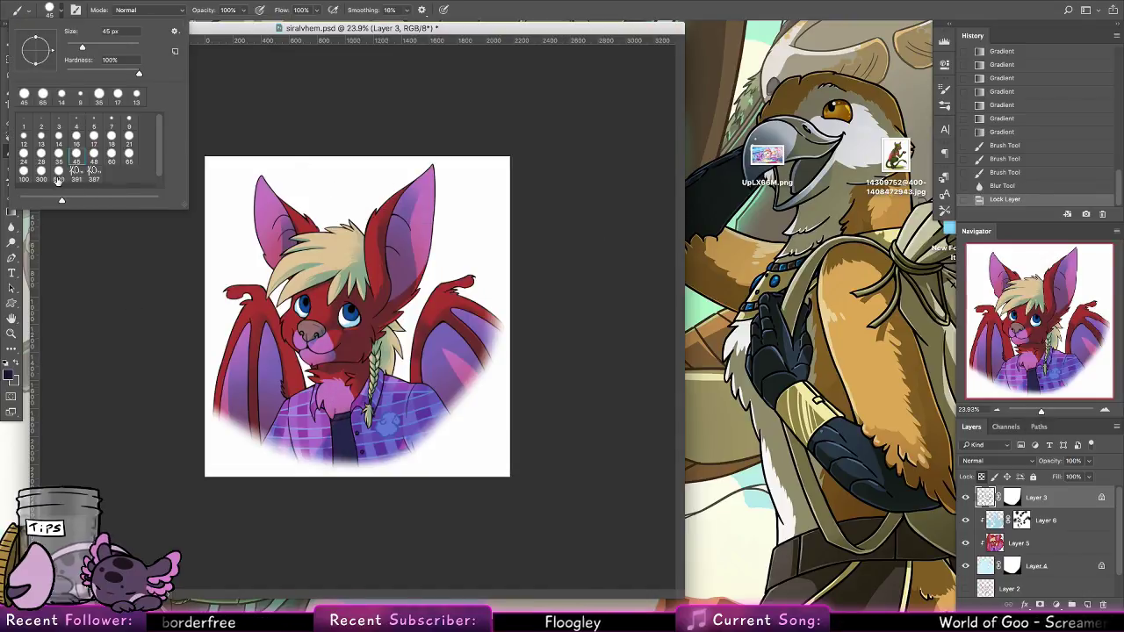
pyautogui.click(59, 173)
pyautogui.moveTo(232, 205)
pyautogui.mouseDown()
pyautogui.moveTo(381, 234)
pyautogui.moveTo(307, 195)
pyautogui.moveTo(247, 236)
pyautogui.moveTo(326, 477)
pyautogui.mouseUp()
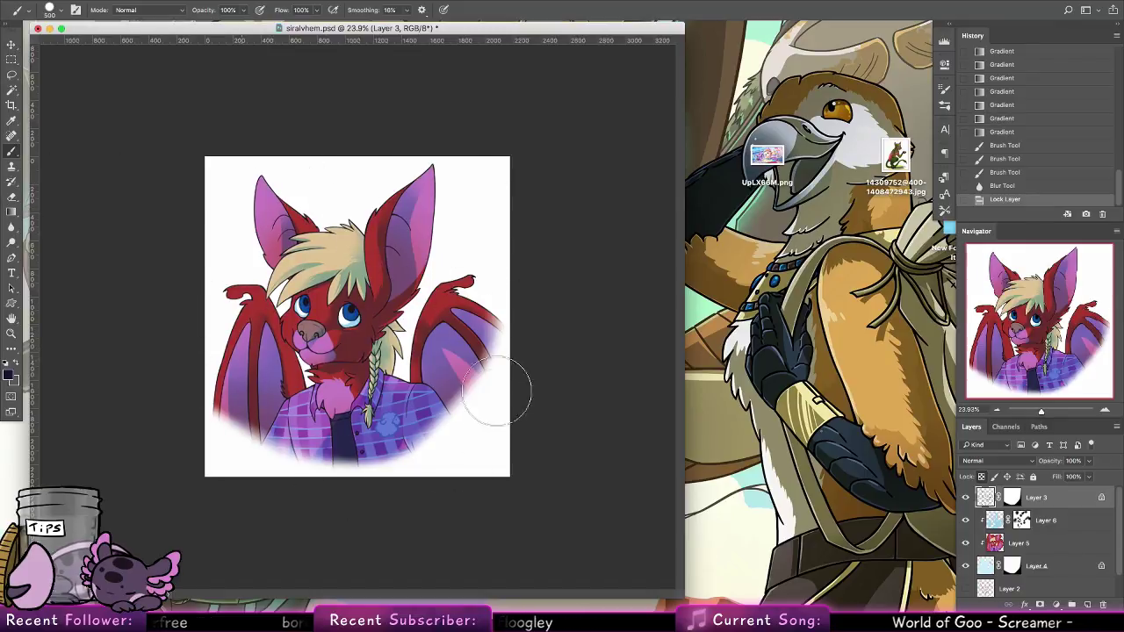
pyautogui.click(528, 255)
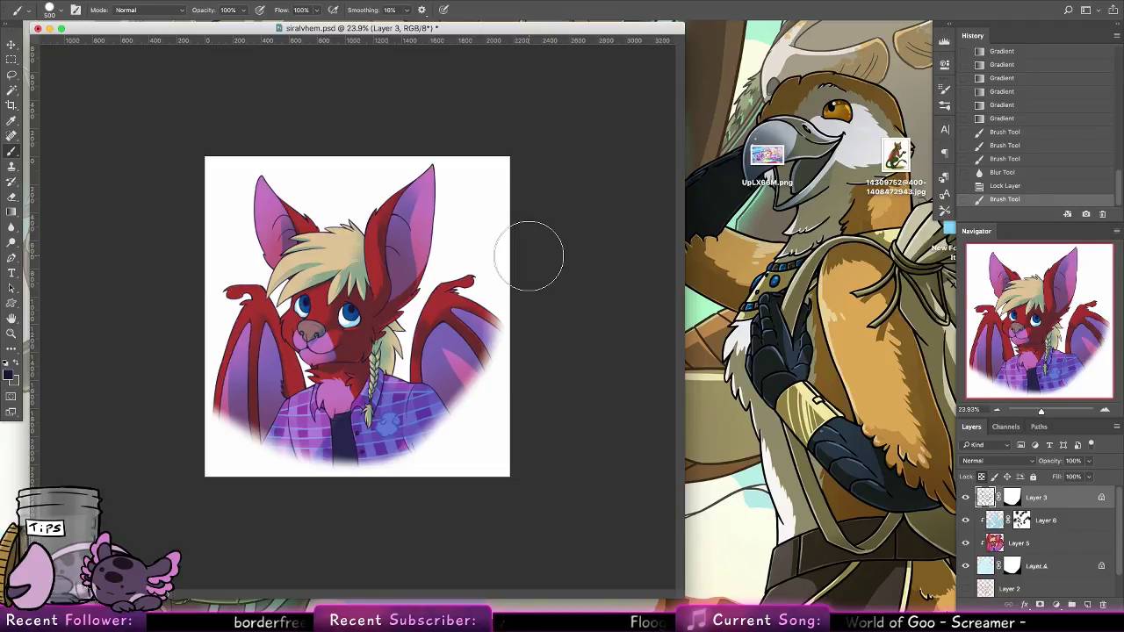
# Add a new layer above the line art layer and ready an 18 px hard brush
pyautogui.press('z')
pyautogui.click(332, 294)
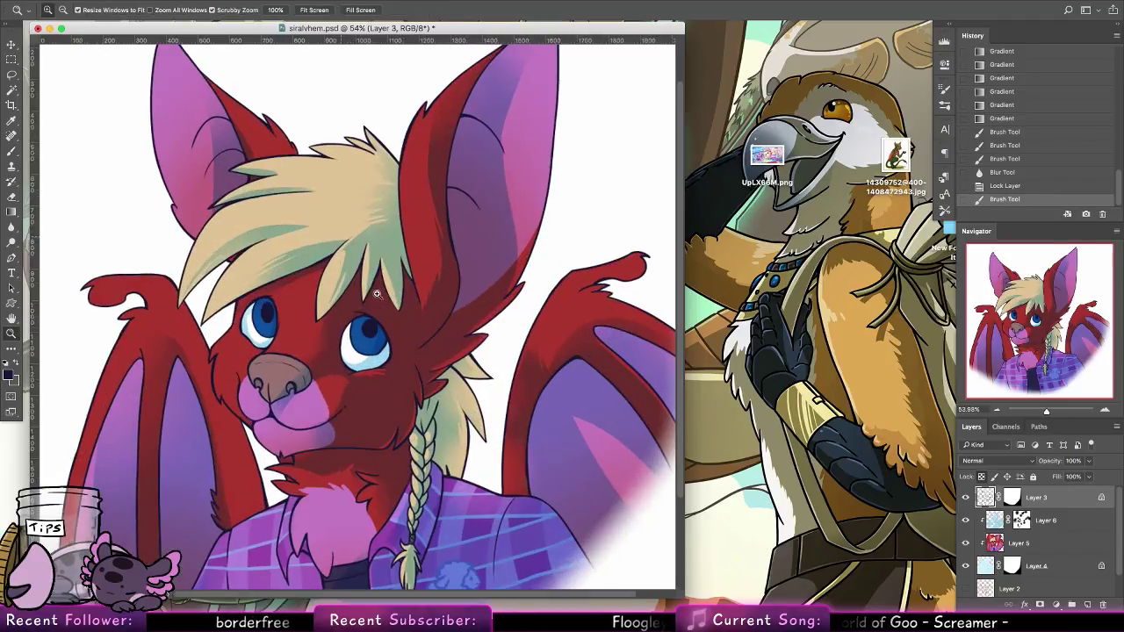
pyautogui.click(16, 154)
pyautogui.click(51, 12)
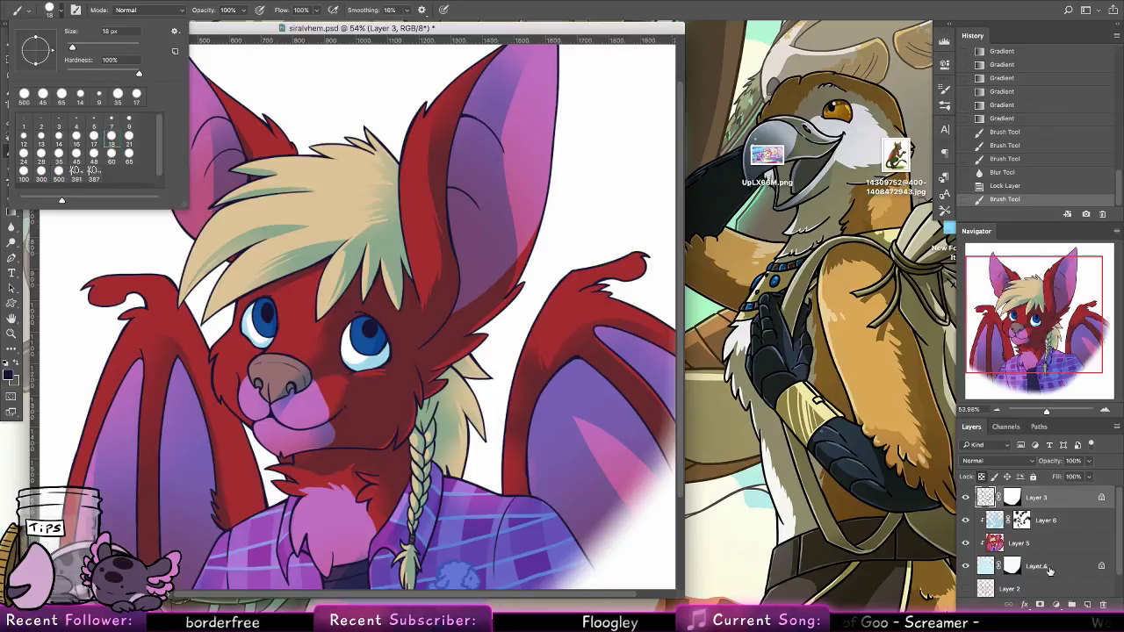
pyautogui.click(1087, 605)
pyautogui.click(1087, 605)
pyautogui.rightClick(1030, 497)
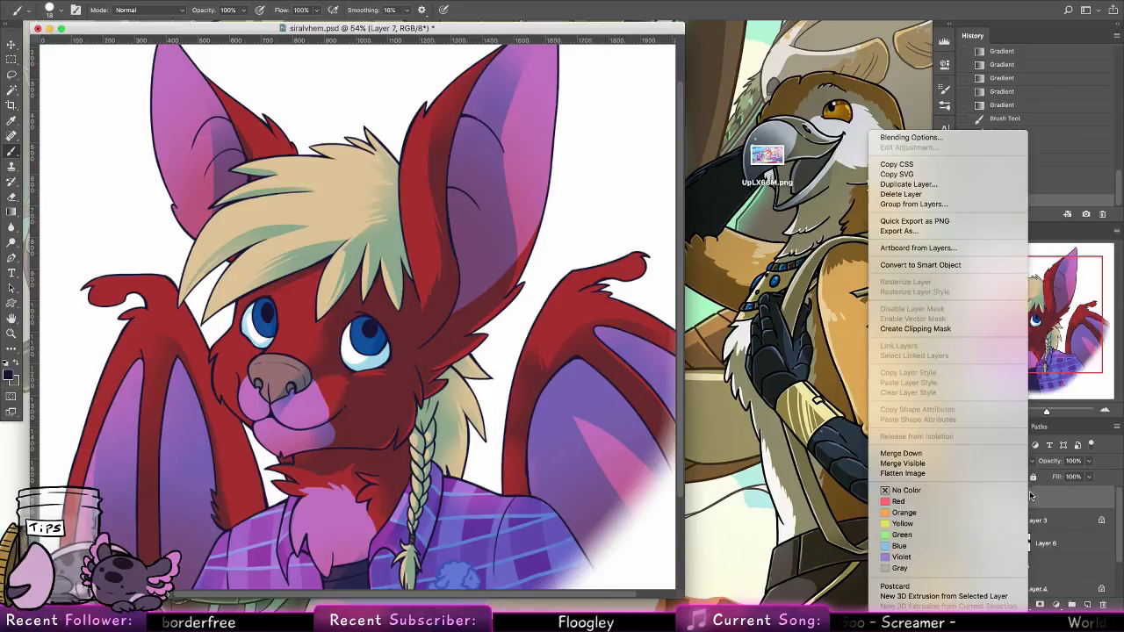
pyautogui.click(914, 329)
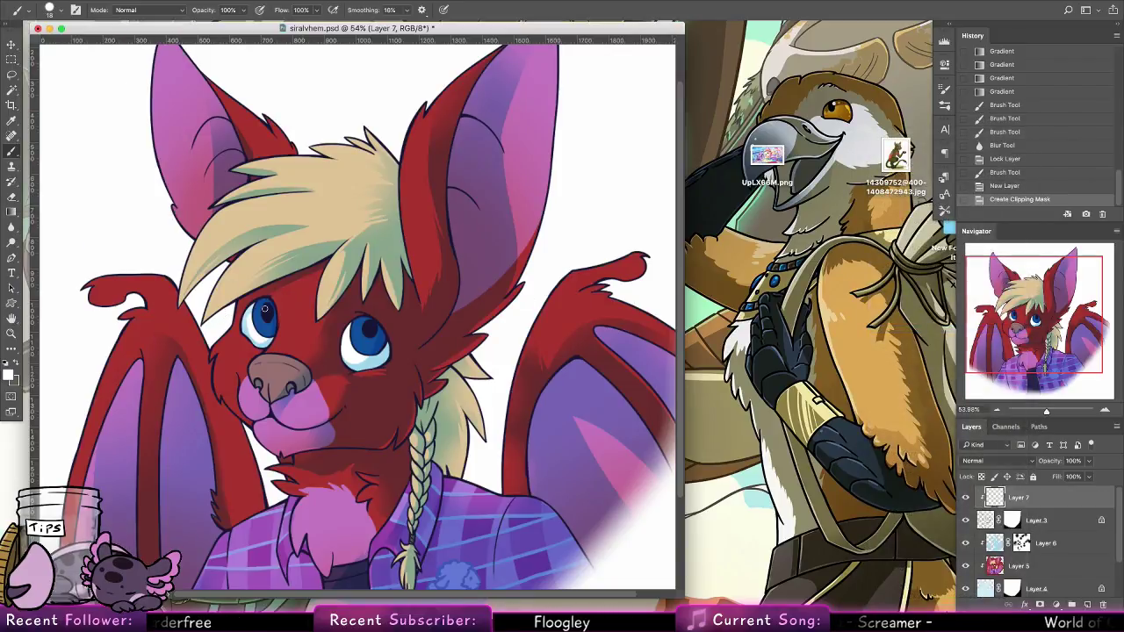
pyautogui.rightClick(1030, 497)
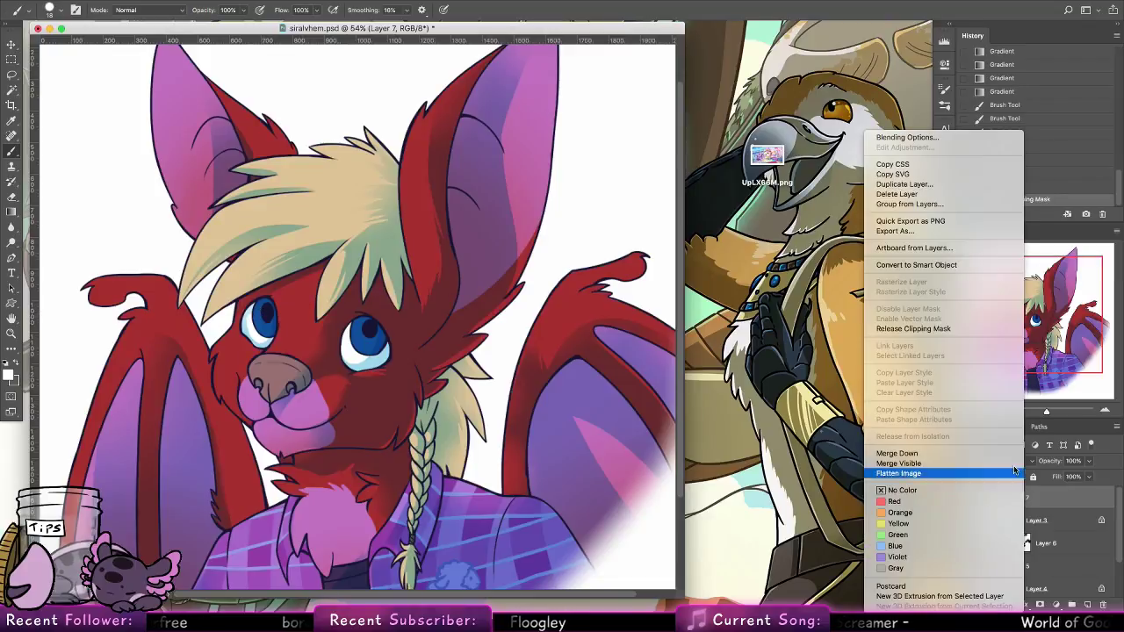
pyautogui.click(913, 329)
# Paint small white catchlights on the pupils of both eyes, redoing the first attempt
pyautogui.click(360, 328)
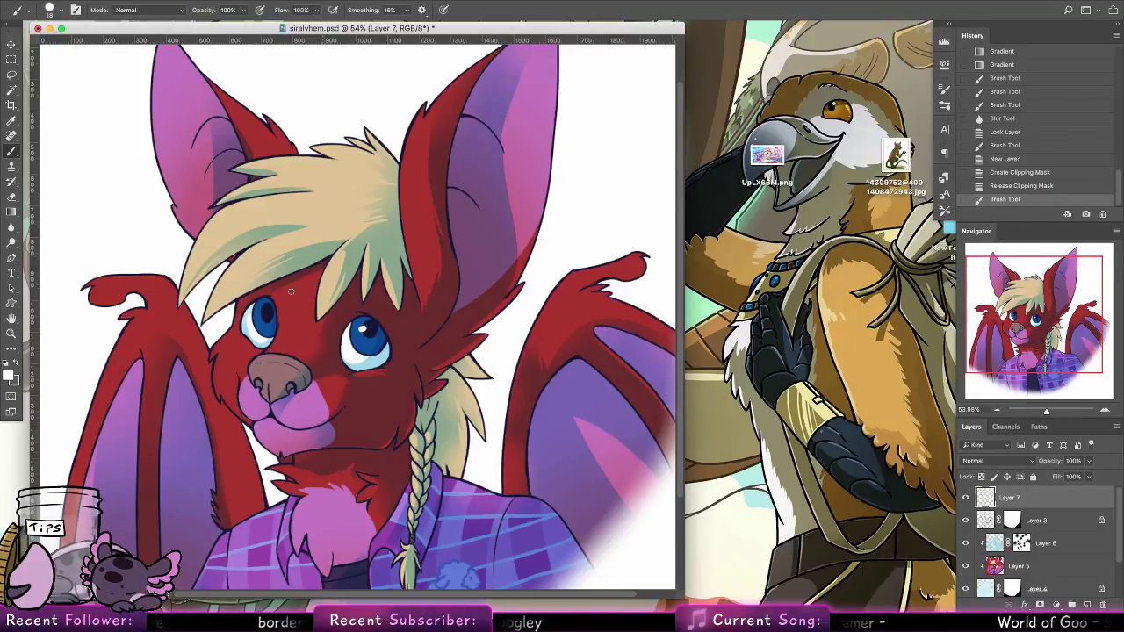
pyautogui.hotkey('ctrl', 'z')
pyautogui.click(268, 315)
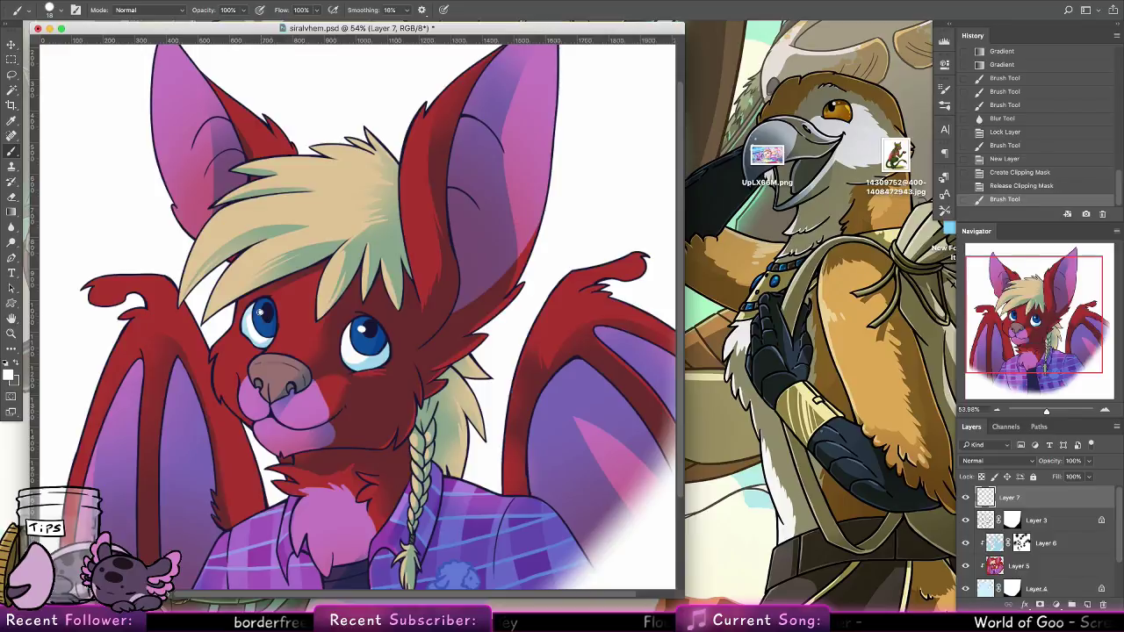
pyautogui.moveTo(260, 313); pyautogui.dragTo(279, 295)
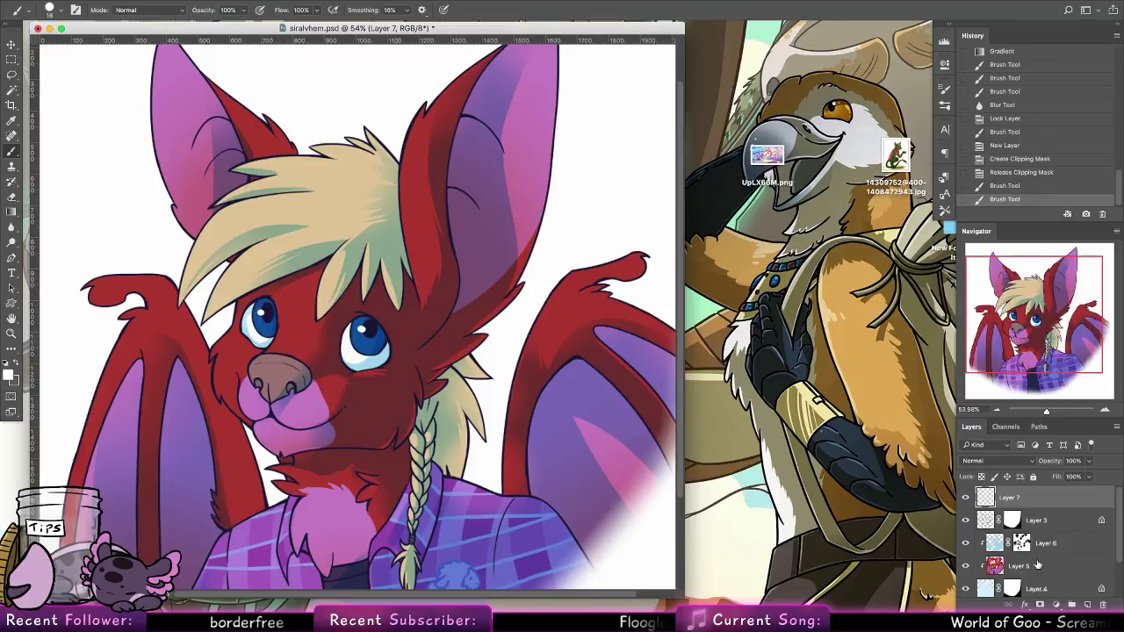
# Add a new layer between the line art and Layer 6 and clip it to the colors below
pyautogui.click(1053, 521)
pyautogui.click(1058, 544)
pyautogui.click(1087, 604)
pyautogui.rightClick(1042, 543)
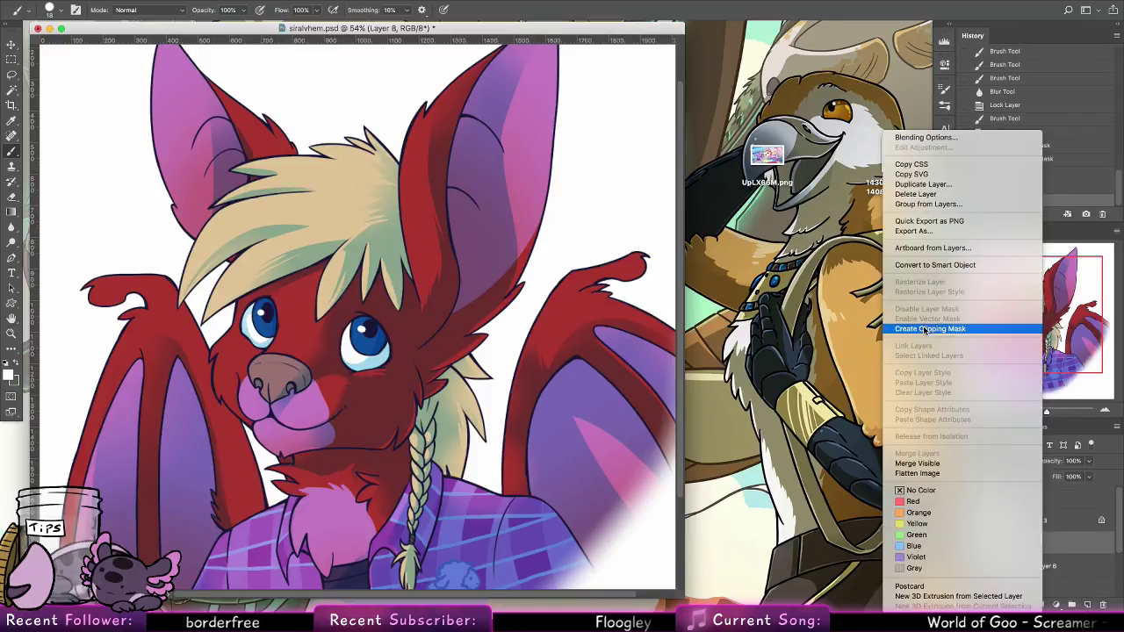
pyautogui.click(924, 329)
# Paint thin white highlights along the upper edges of the hair fringe strands and a streak across the fringe, redoing one stroke
pyautogui.moveTo(207, 308)
pyautogui.mouseDown()
pyautogui.moveTo(230, 270)
pyautogui.moveTo(209, 224)
pyautogui.moveTo(235, 206)
pyautogui.mouseUp()
pyautogui.moveTo(194, 251); pyautogui.dragTo(212, 220)
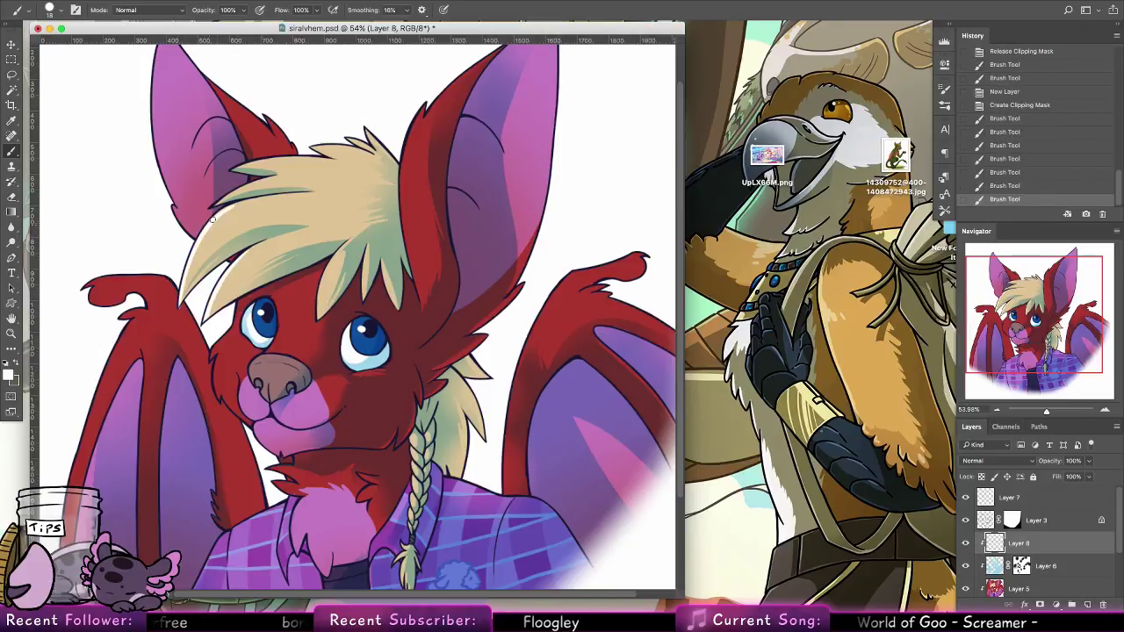
pyautogui.moveTo(265, 195); pyautogui.dragTo(271, 188)
pyautogui.moveTo(191, 265); pyautogui.dragTo(223, 225)
pyautogui.press('super+z')
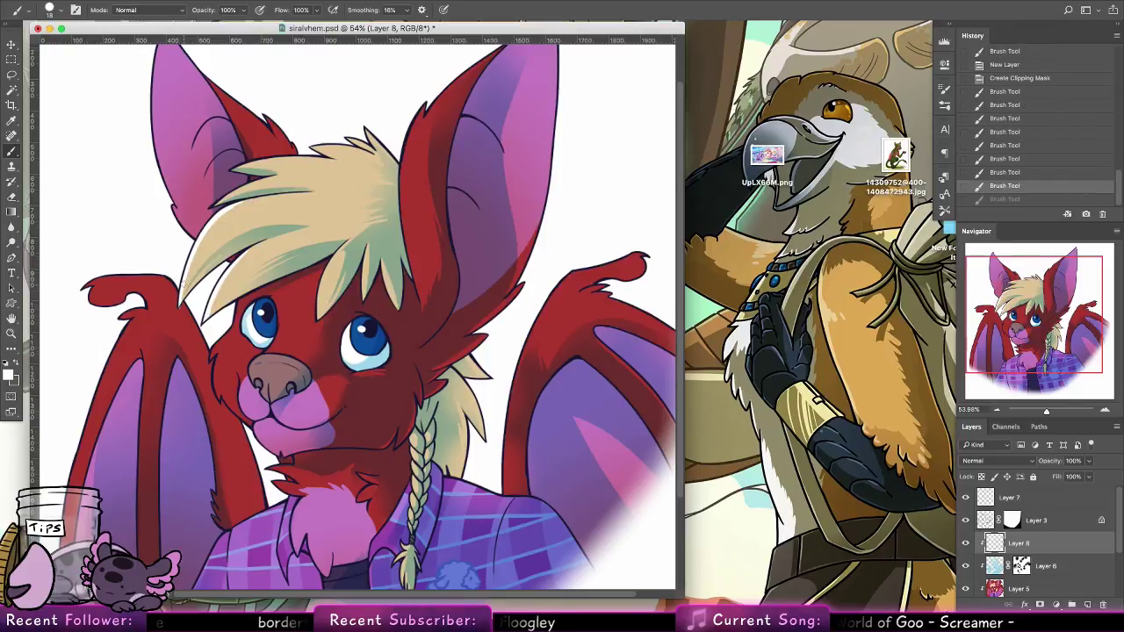
pyautogui.moveTo(192, 270); pyautogui.dragTo(207, 230)
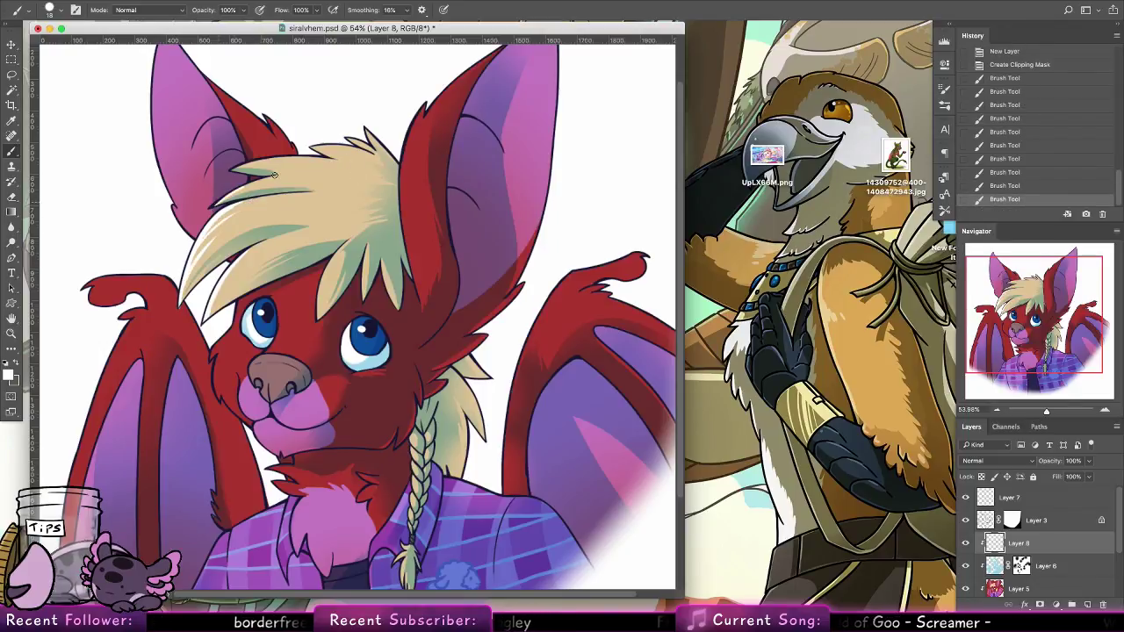
pyautogui.moveTo(235, 169); pyautogui.dragTo(304, 158)
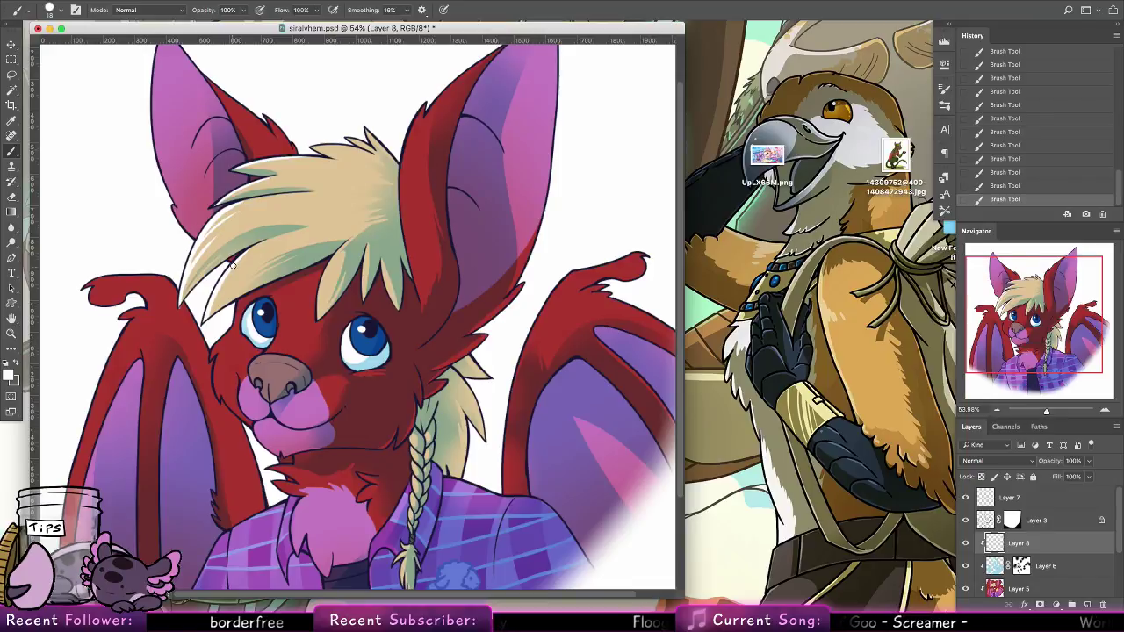
pyautogui.moveTo(249, 210)
pyautogui.mouseDown()
pyautogui.moveTo(316, 193)
pyautogui.moveTo(258, 241)
pyautogui.mouseUp()
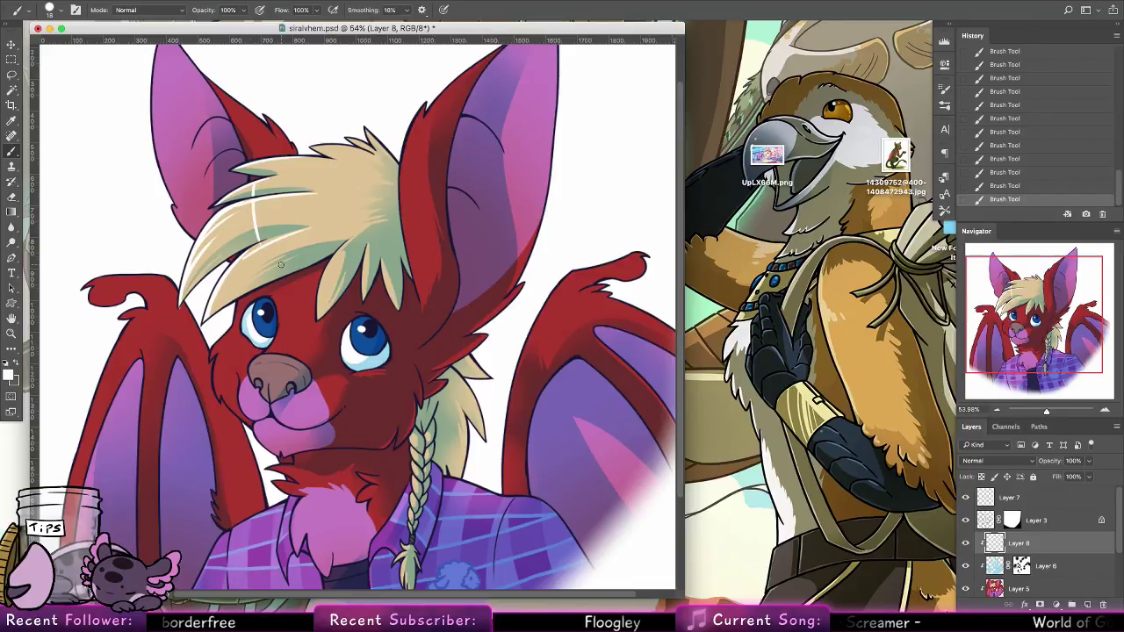
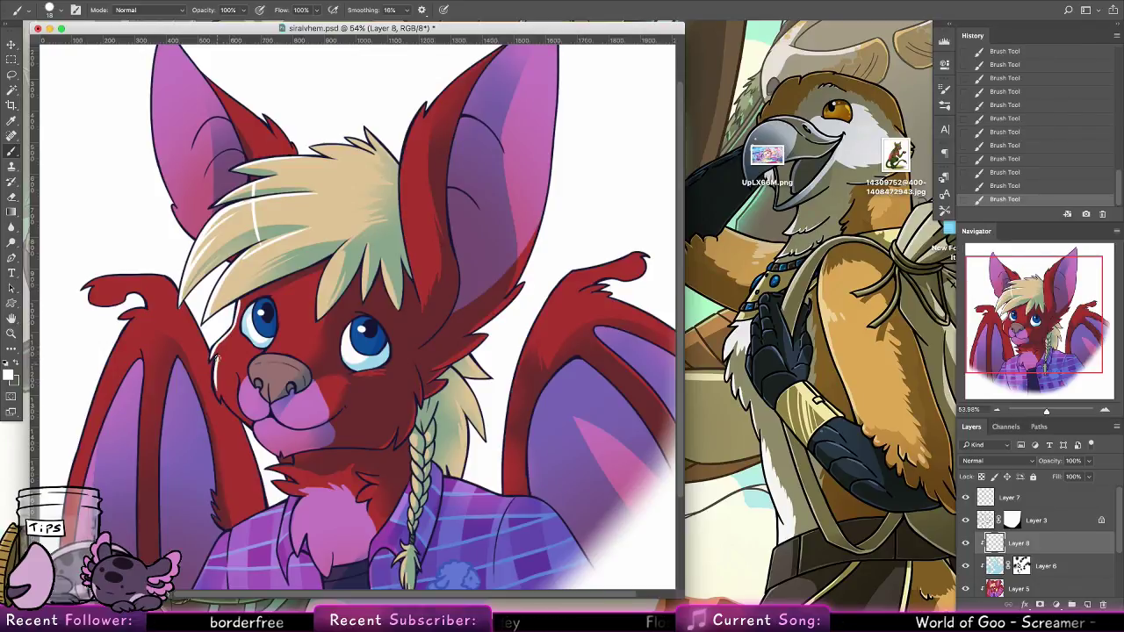
# Erase excess highlight at the left-hand cheek and paint white rim highlights along the cheek, nose and muzzle
pyautogui.click(10, 198)
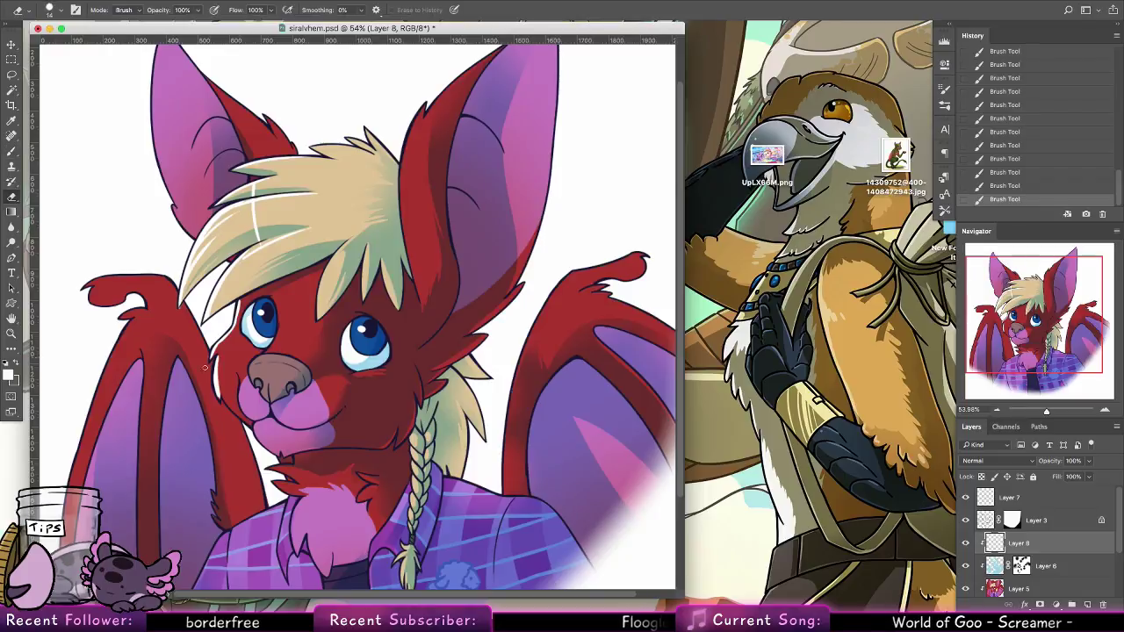
pyautogui.click(11, 151)
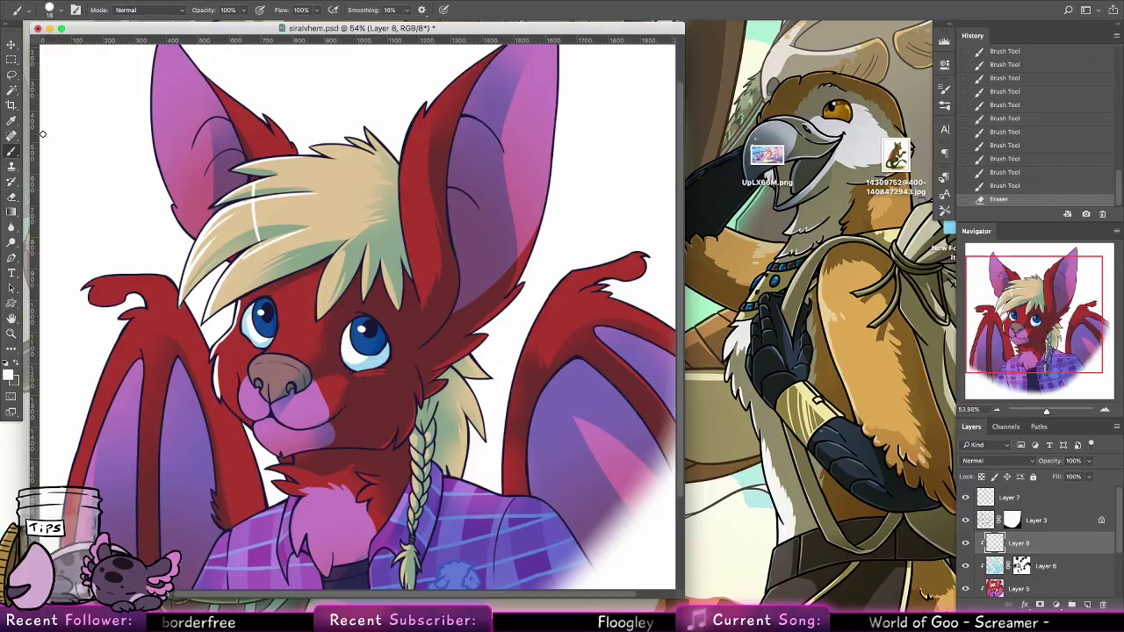
pyautogui.moveTo(219, 403)
pyautogui.mouseDown()
pyautogui.moveTo(218, 390)
pyautogui.moveTo(221, 400)
pyautogui.moveTo(255, 360)
pyautogui.moveTo(299, 356)
pyautogui.moveTo(271, 361)
pyautogui.moveTo(289, 366)
pyautogui.moveTo(275, 335)
pyautogui.moveTo(267, 353)
pyautogui.moveTo(277, 328)
pyautogui.mouseUp()
pyautogui.press('super+z')
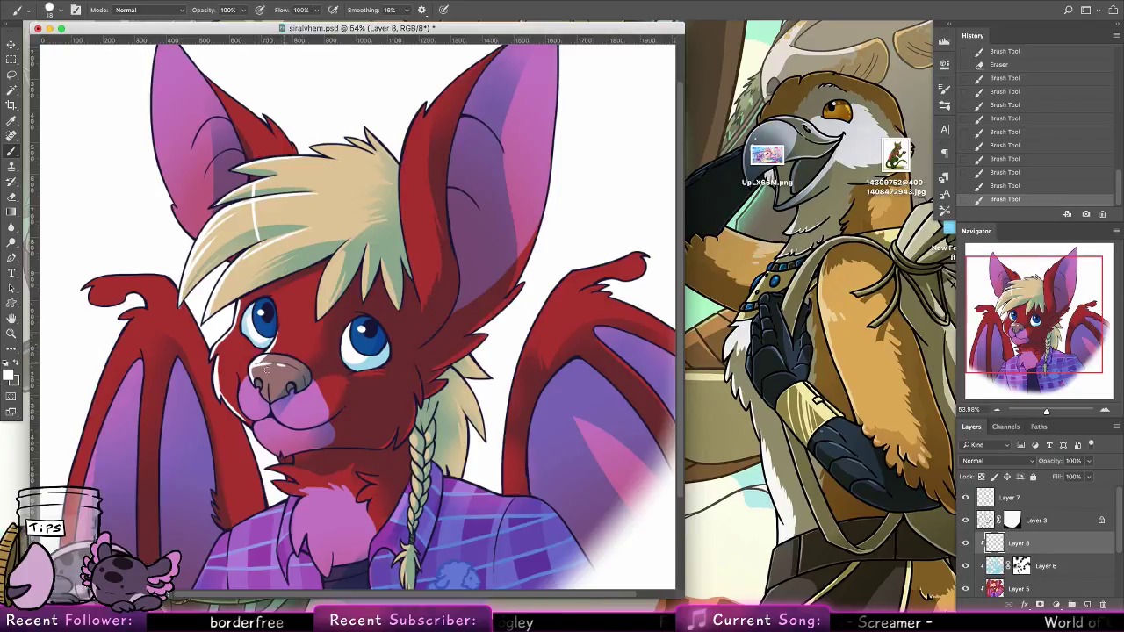
pyautogui.moveTo(239, 397)
pyautogui.mouseDown()
pyautogui.moveTo(258, 421)
pyautogui.moveTo(242, 406)
pyautogui.mouseUp()
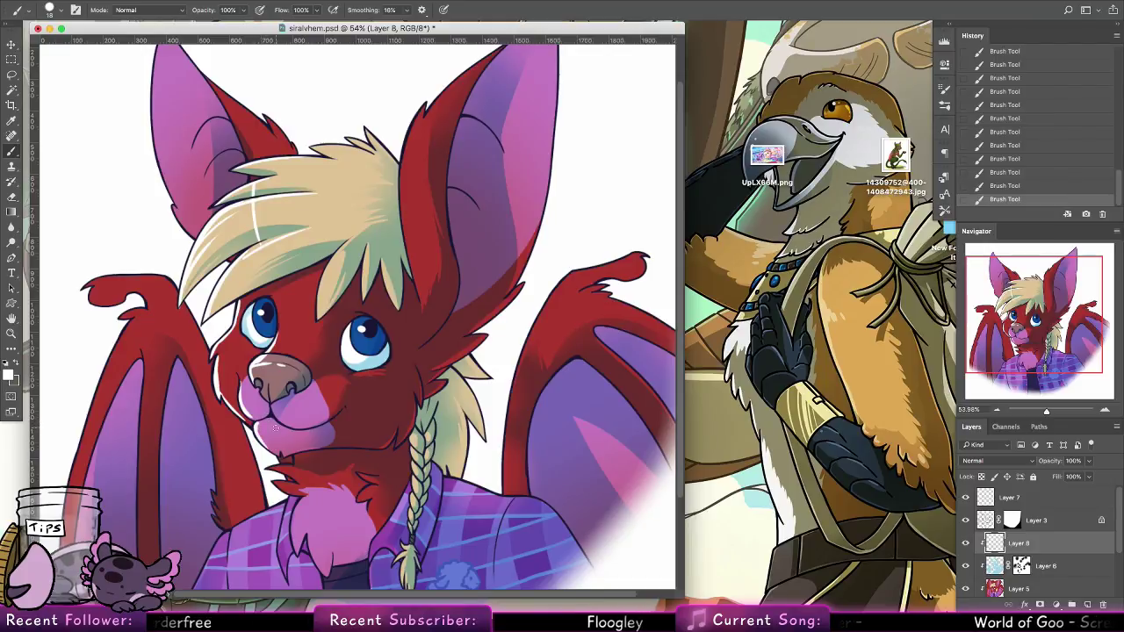
# Paint white rim highlights on top of the hair and along the right-hand ear's outer red edge, redoing unwanted strokes
pyautogui.moveTo(474, 196)
pyautogui.mouseDown()
pyautogui.moveTo(464, 253)
pyautogui.moveTo(453, 256)
pyautogui.mouseUp()
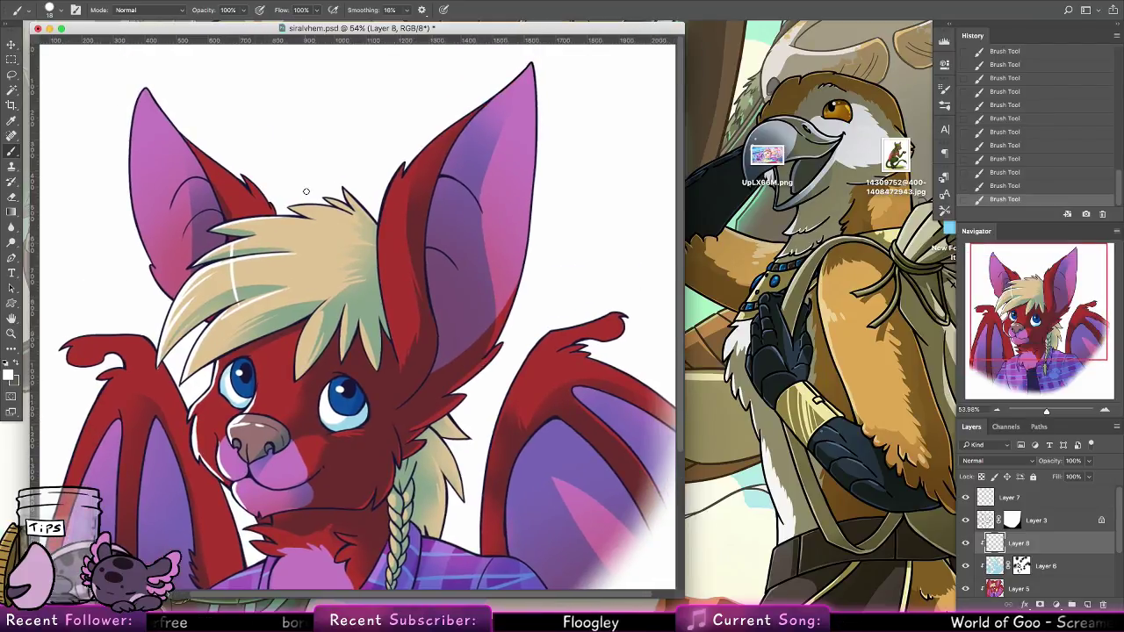
pyautogui.moveTo(292, 206); pyautogui.dragTo(314, 207)
pyautogui.moveTo(402, 166)
pyautogui.mouseDown()
pyautogui.moveTo(380, 221)
pyautogui.moveTo(381, 274)
pyautogui.mouseUp()
pyautogui.moveTo(380, 210); pyautogui.dragTo(387, 311)
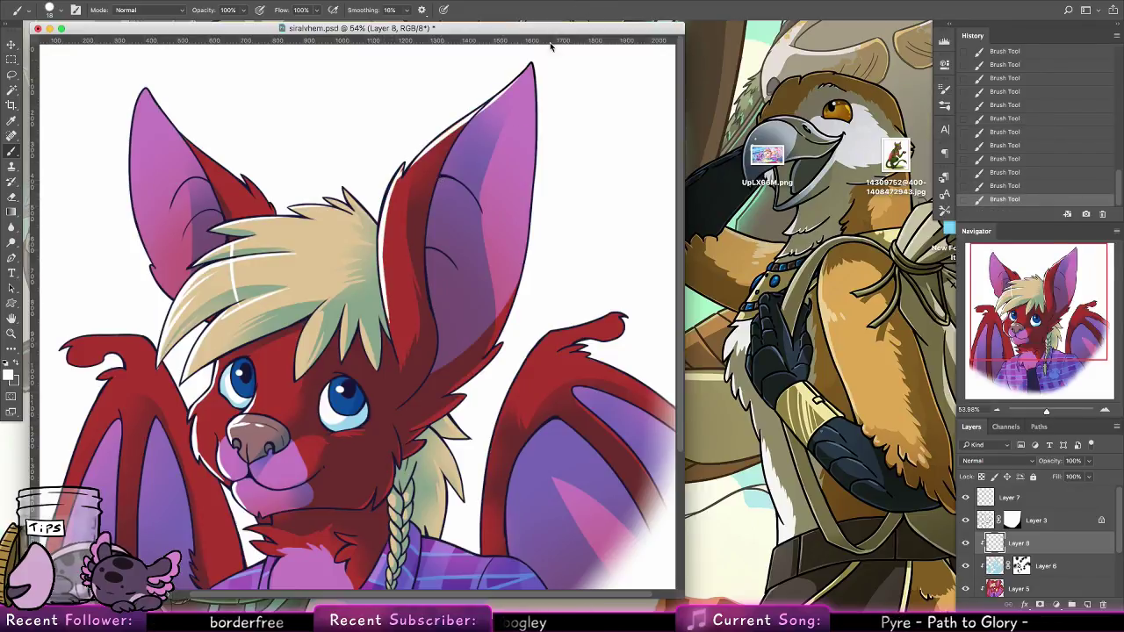
pyautogui.hotkey('ctrl', 'z')
pyautogui.moveTo(404, 167); pyautogui.dragTo(515, 72)
pyautogui.press('super+z')
pyautogui.moveTo(403, 168); pyautogui.dragTo(485, 107)
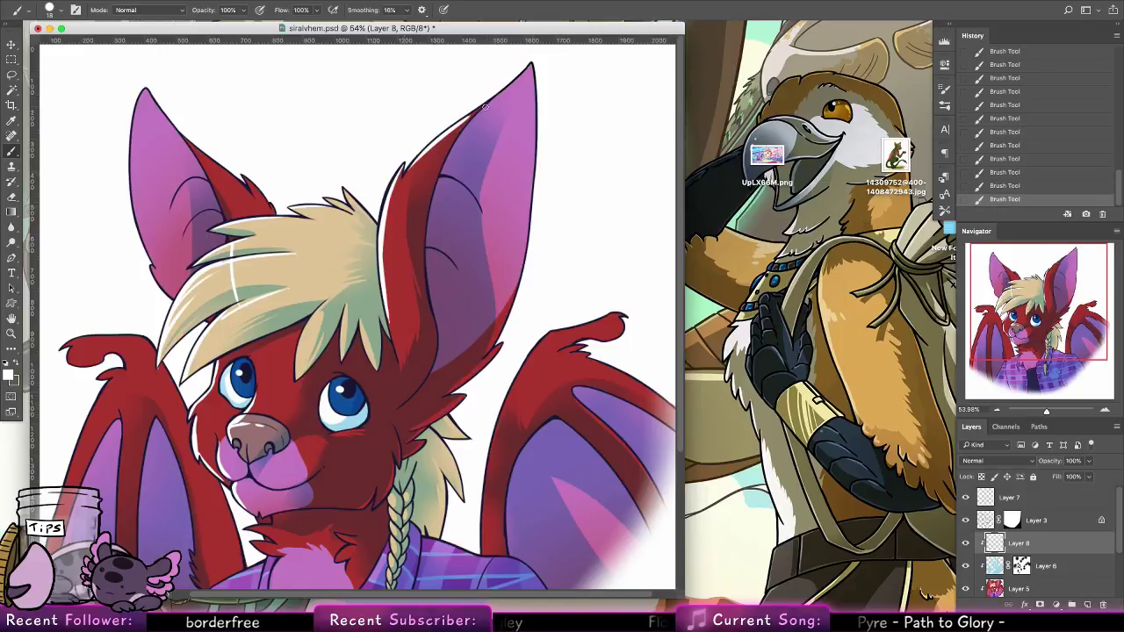
# Paint white rim highlights on the right-hand ear's far edge and along both sides of the left-hand ear
pyautogui.moveTo(529, 62); pyautogui.dragTo(527, 225)
pyautogui.moveTo(147, 88); pyautogui.dragTo(130, 222)
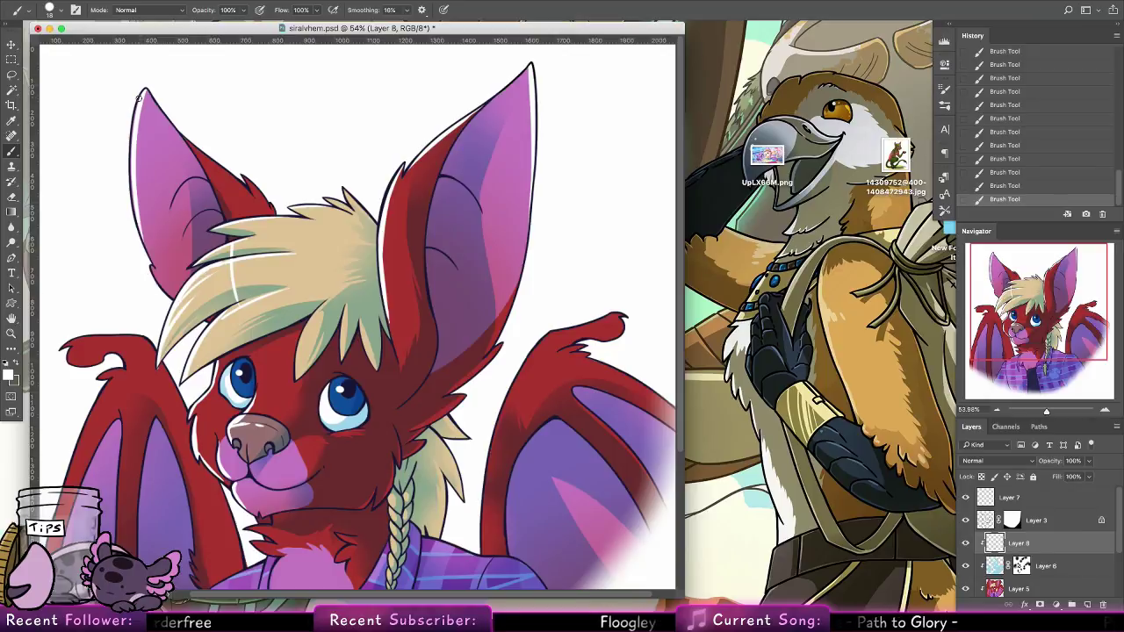
pyautogui.moveTo(143, 95); pyautogui.dragTo(131, 221)
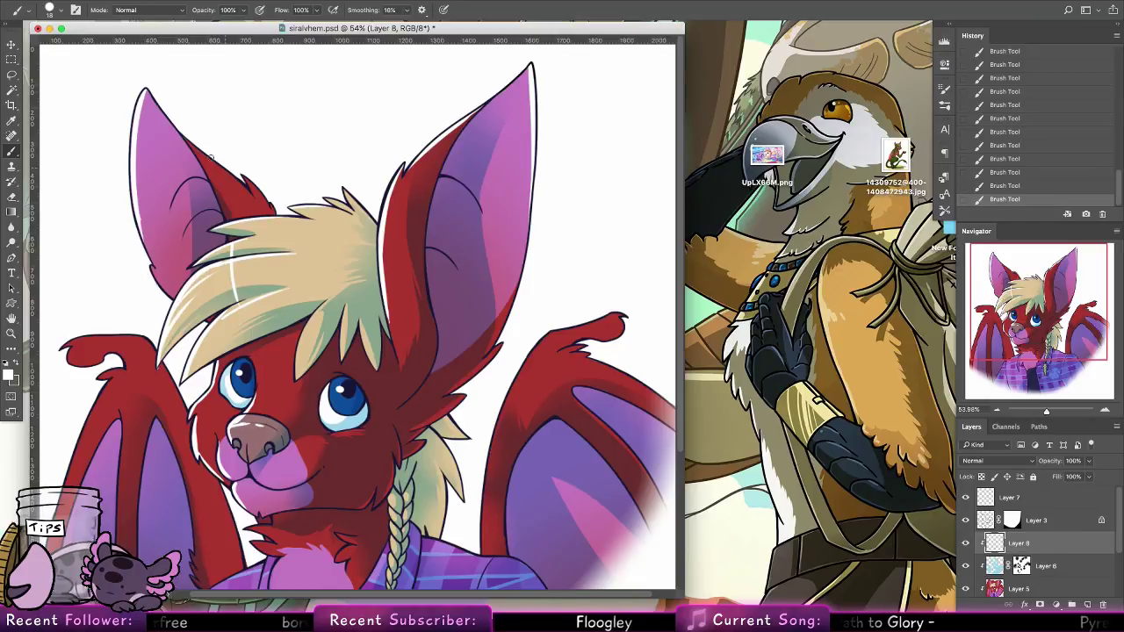
pyautogui.moveTo(185, 135)
pyautogui.mouseDown()
pyautogui.moveTo(278, 217)
pyautogui.moveTo(254, 184)
pyautogui.moveTo(272, 209)
pyautogui.mouseUp()
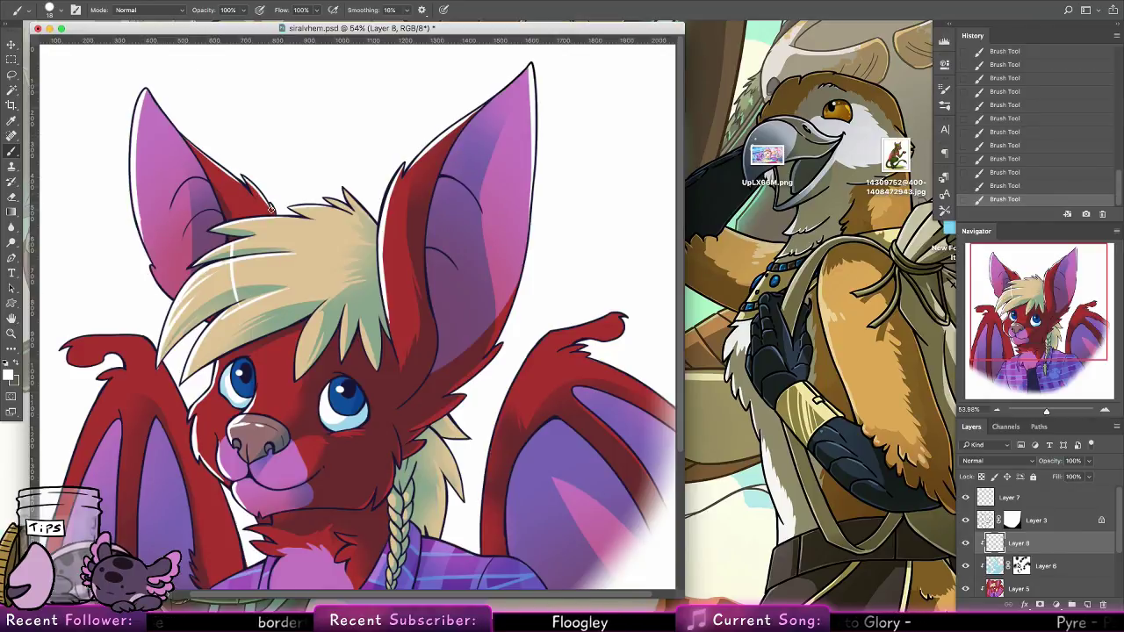
# Paint a white rim highlight along the left-hand wing's top claw and outer edge, undoing unwanted strokes
pyautogui.moveTo(305, 364); pyautogui.dragTo(482, 234)
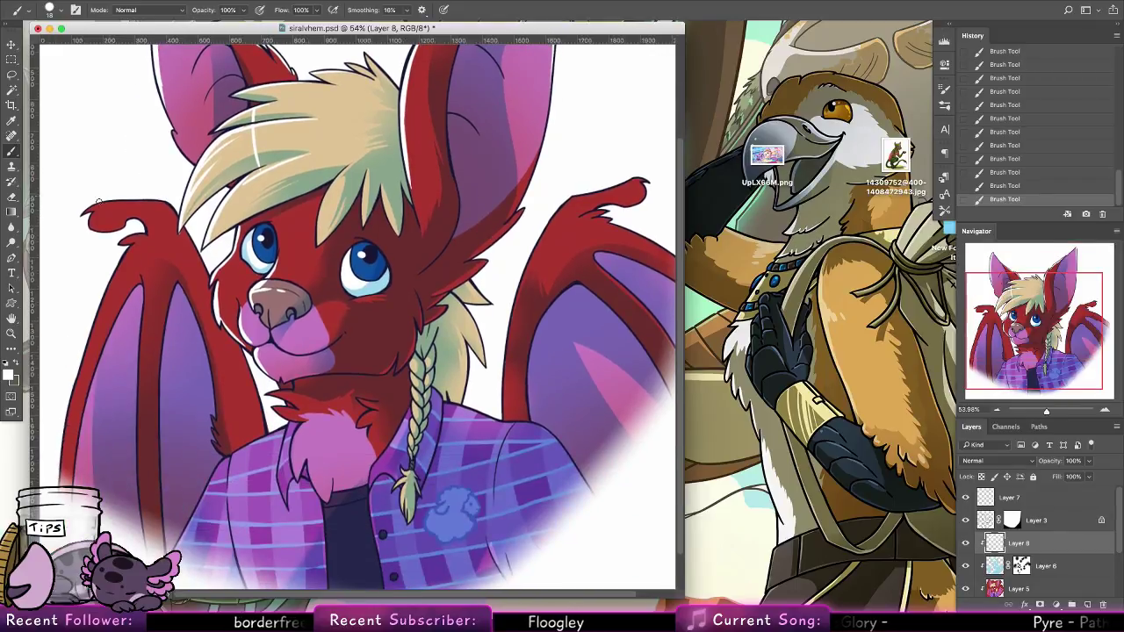
pyautogui.moveTo(87, 214)
pyautogui.mouseDown()
pyautogui.moveTo(112, 202)
pyautogui.moveTo(121, 243)
pyautogui.moveTo(74, 424)
pyautogui.mouseUp()
pyautogui.hotkey('ctrl', 'z')
pyautogui.hotkey('ctrl', 'z')
pyautogui.moveTo(87, 346); pyautogui.dragTo(62, 473)
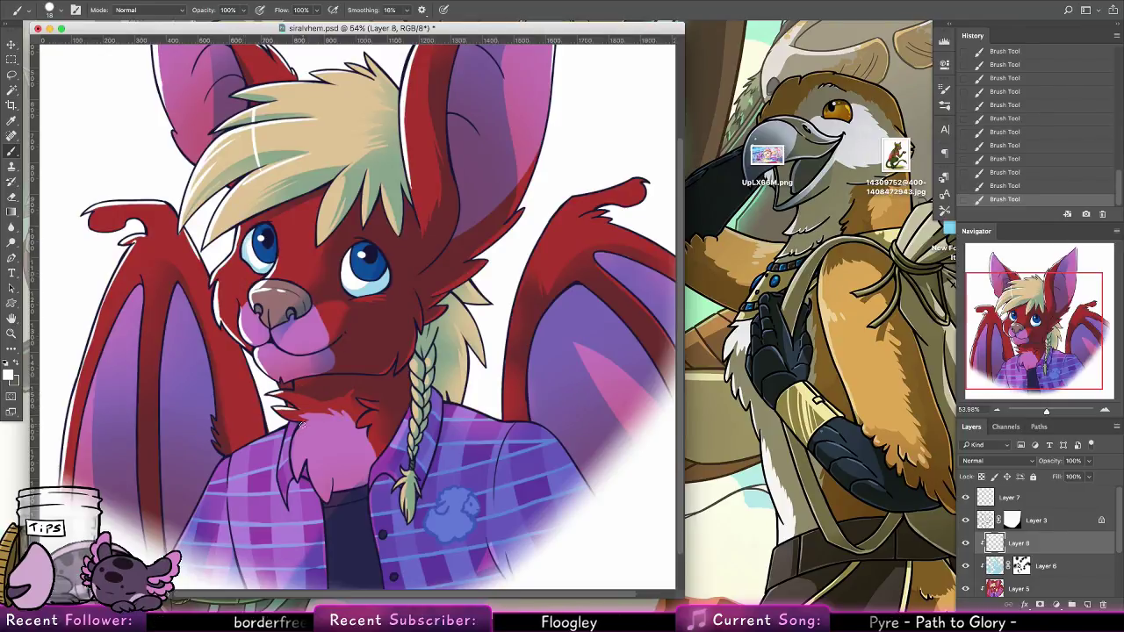
# Step back two strokes and paint white highlights along the left-hand edges of the neck and chest fur tufts
pyautogui.press('alt+super+z')
pyautogui.press('alt+super+z')
pyautogui.moveTo(303, 423); pyautogui.dragTo(294, 452)
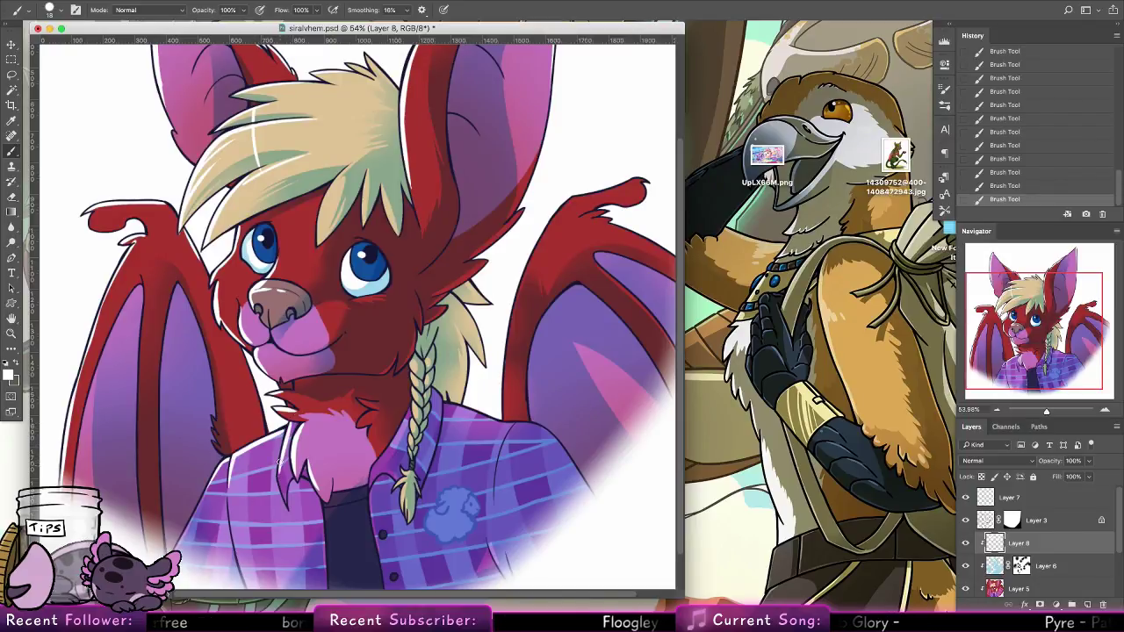
# Paint white highlights around the shirt collar, braid tip and right-hand wing claw, undoing unwanted strokes
pyautogui.moveTo(370, 492); pyautogui.dragTo(394, 436)
pyautogui.press('super+z')
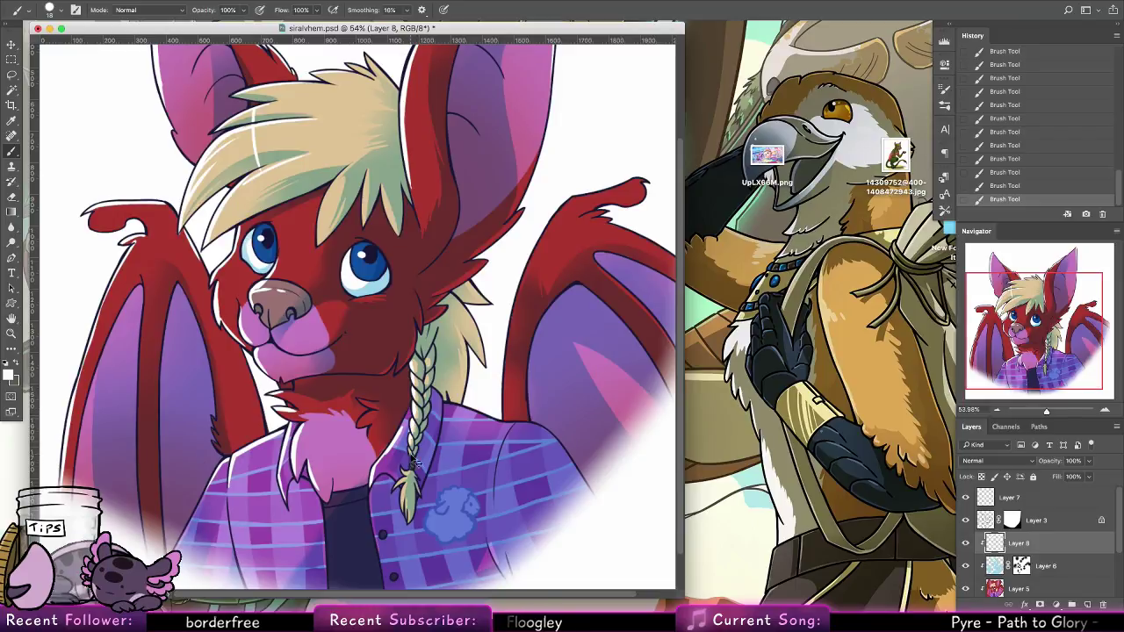
pyautogui.press('super+z')
pyautogui.moveTo(411, 471); pyautogui.dragTo(410, 487)
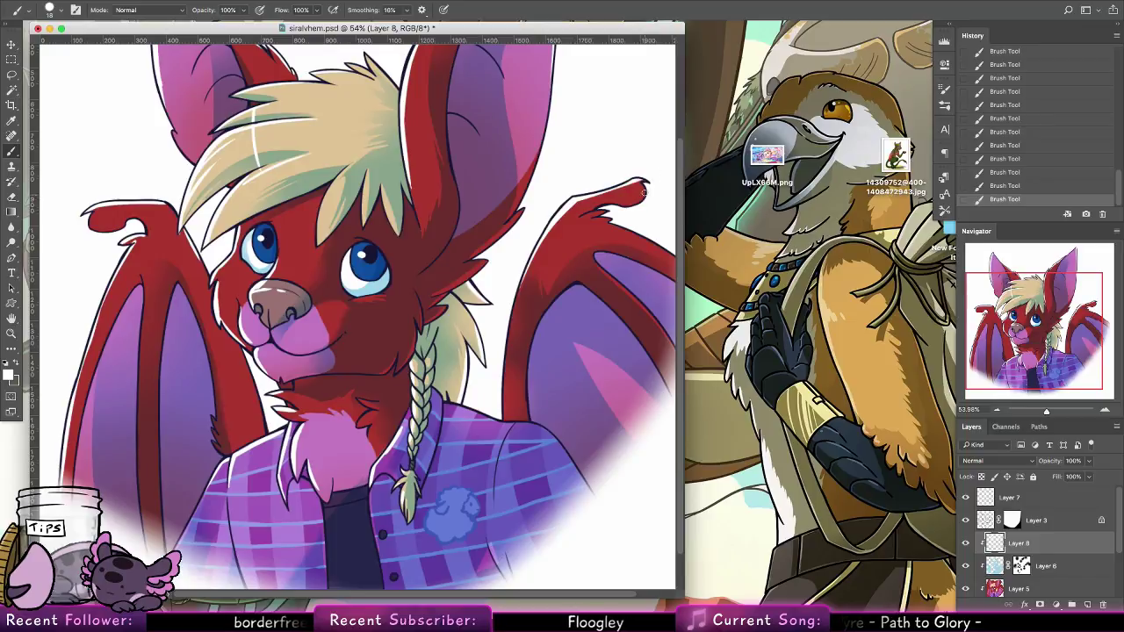
pyautogui.hscroll(3, 638, 249)
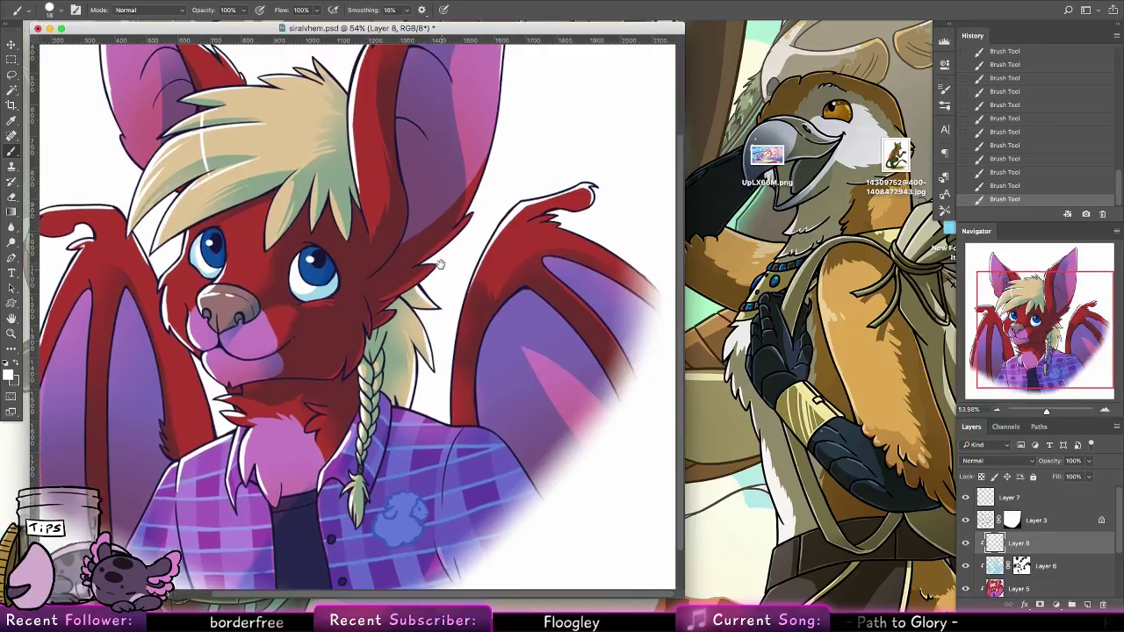
pyautogui.press('super+z')
pyautogui.press('super+shift+z')
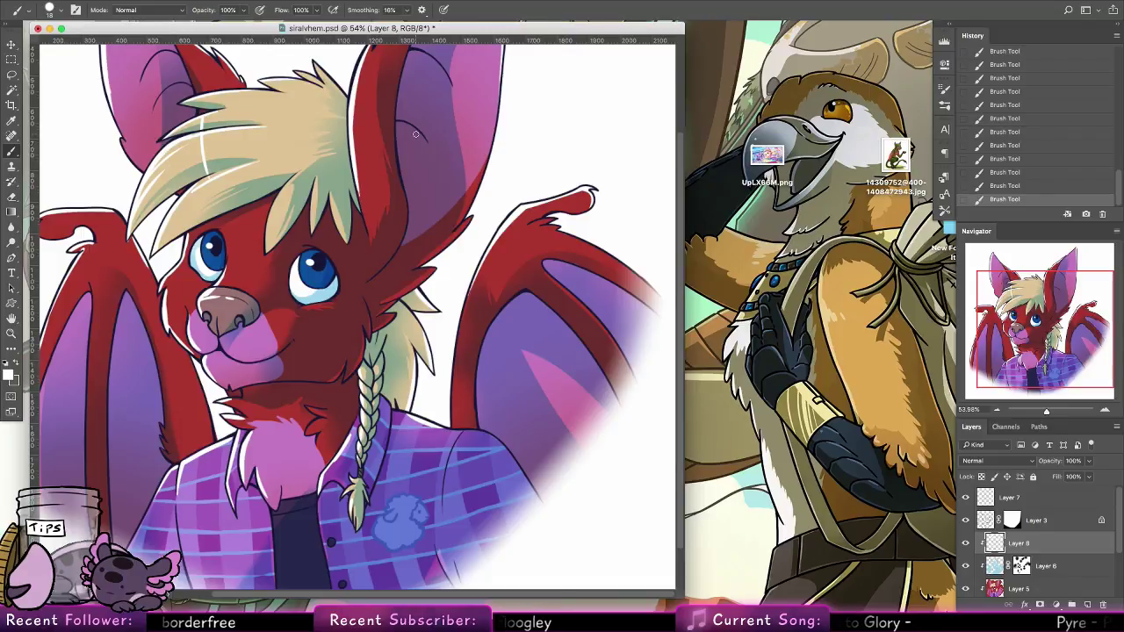
pyautogui.moveTo(405, 273)
pyautogui.mouseDown()
pyautogui.moveTo(456, 300)
pyautogui.moveTo(463, 236)
pyautogui.mouseUp()
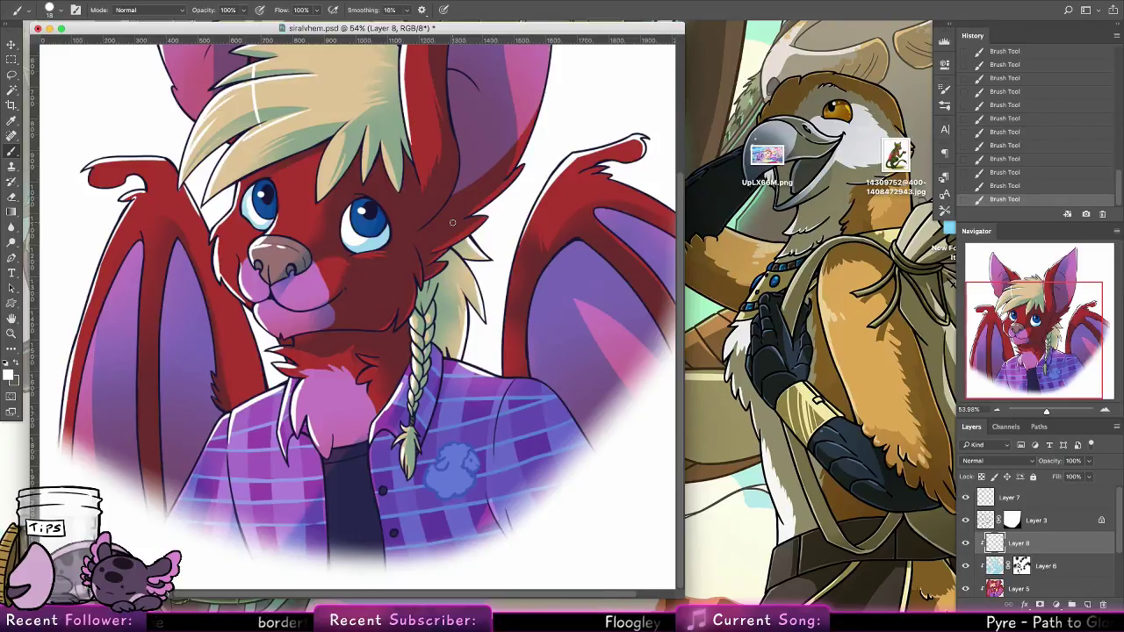
# Set the blend mode of the white rim highlight layer, Layer 8, to Overlay
pyautogui.click(12, 333)
pyautogui.moveTo(520, 334); pyautogui.dragTo(377, 342)
pyautogui.click(11, 212)
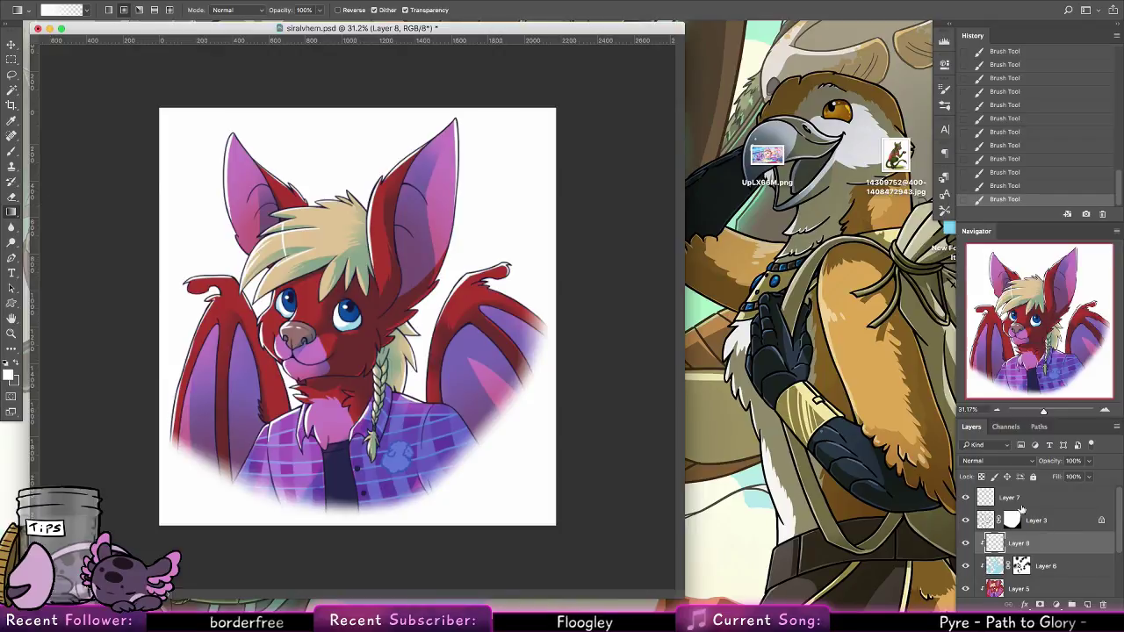
pyautogui.click(981, 461)
pyautogui.click(975, 586)
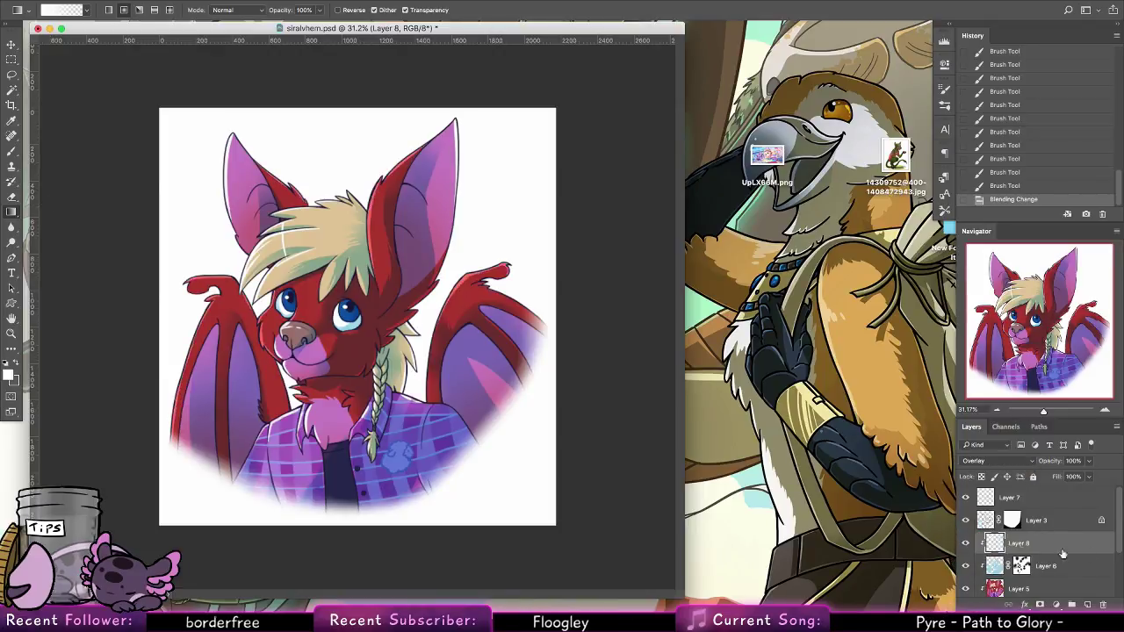
# Add a new layer above the rim highlight layer and clip it to the layers beneath
pyautogui.click(1071, 605)
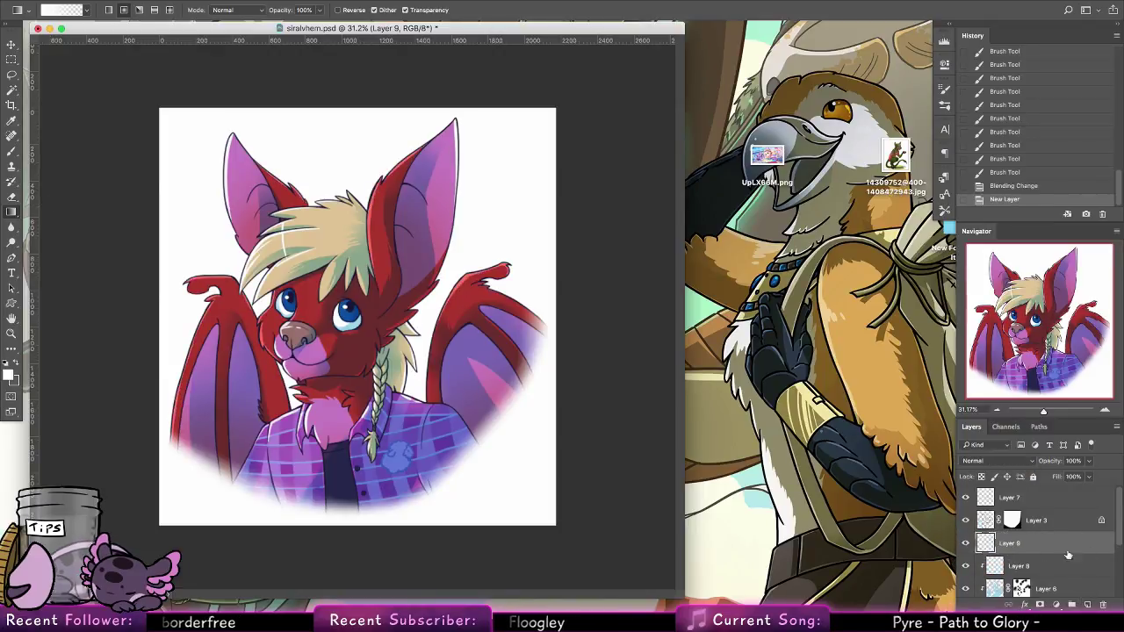
pyautogui.rightClick(1054, 545)
pyautogui.click(975, 502)
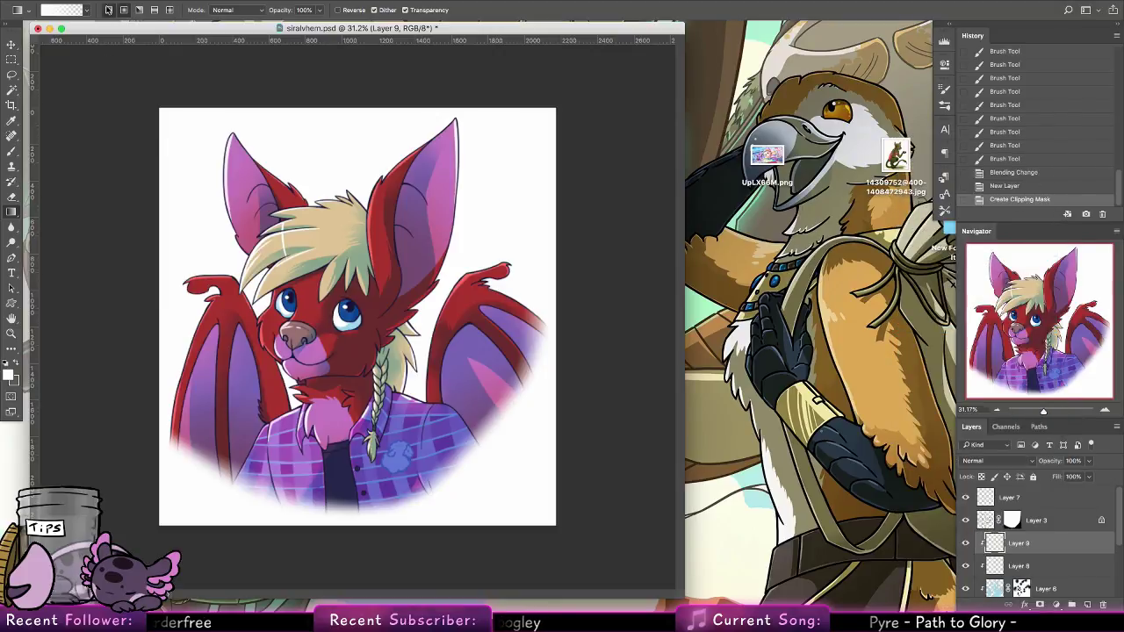
# Try white gradients across the ears on the new clipped layer and undo them
pyautogui.moveTo(152, 146); pyautogui.dragTo(452, 338)
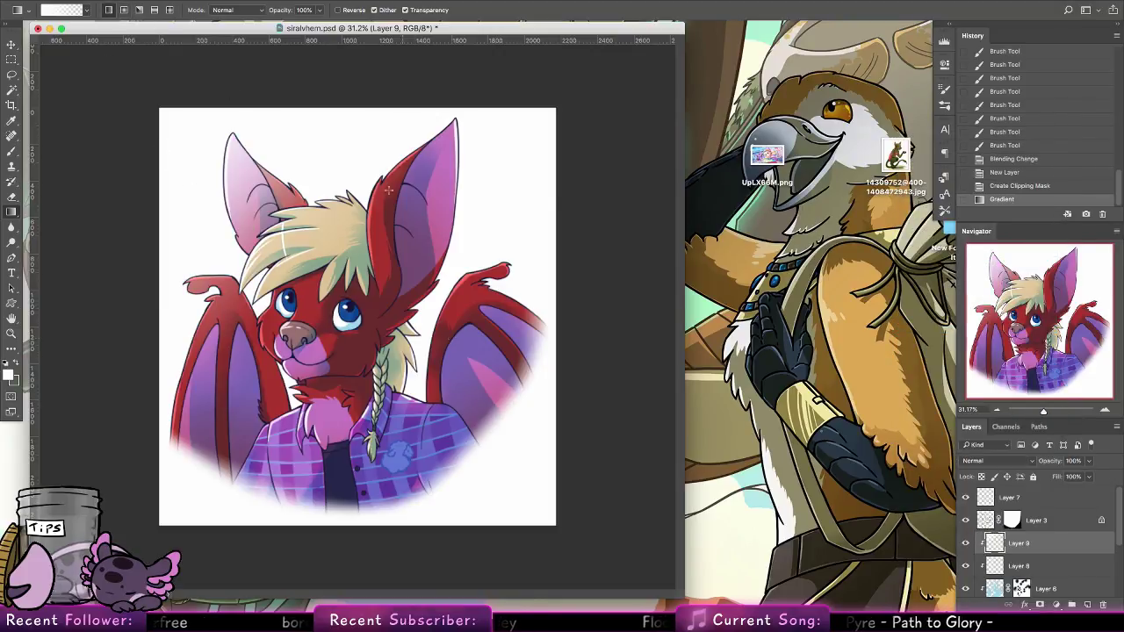
pyautogui.moveTo(443, 121); pyautogui.dragTo(414, 197)
pyautogui.press('super+z')
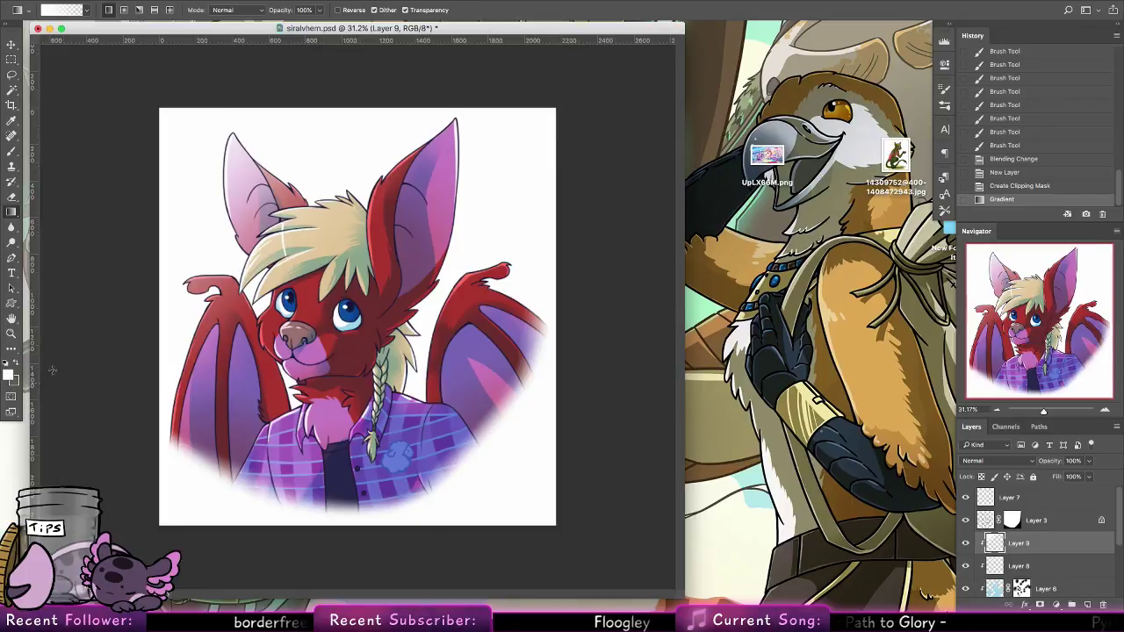
pyautogui.hotkey('ctrl', 'z')
# Lay pale yellow (#faff7e) gradients over the left-hand ear, hair and left-hand wing, and set their layer to Overlay
pyautogui.click(9, 375)
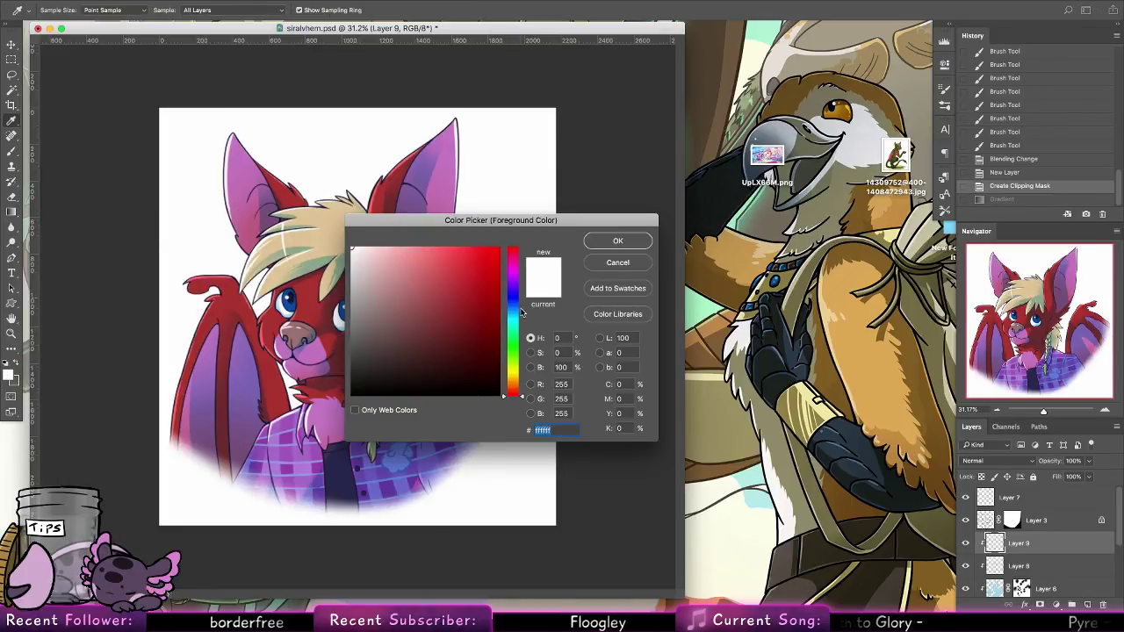
pyautogui.click(520, 315)
pyautogui.click(428, 248)
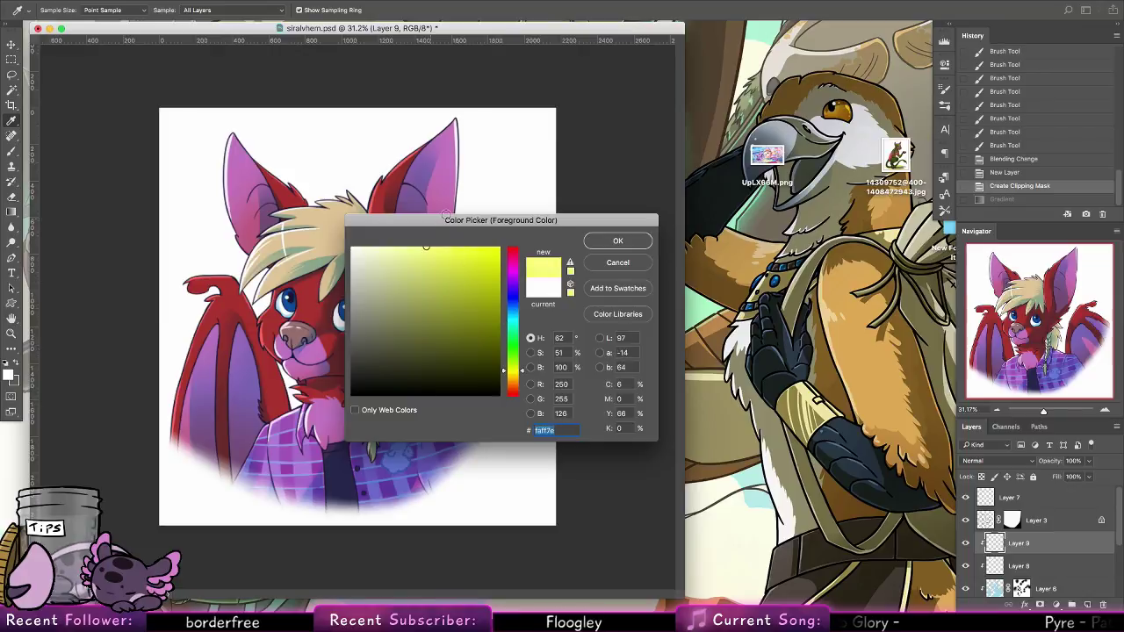
pyautogui.click(613, 243)
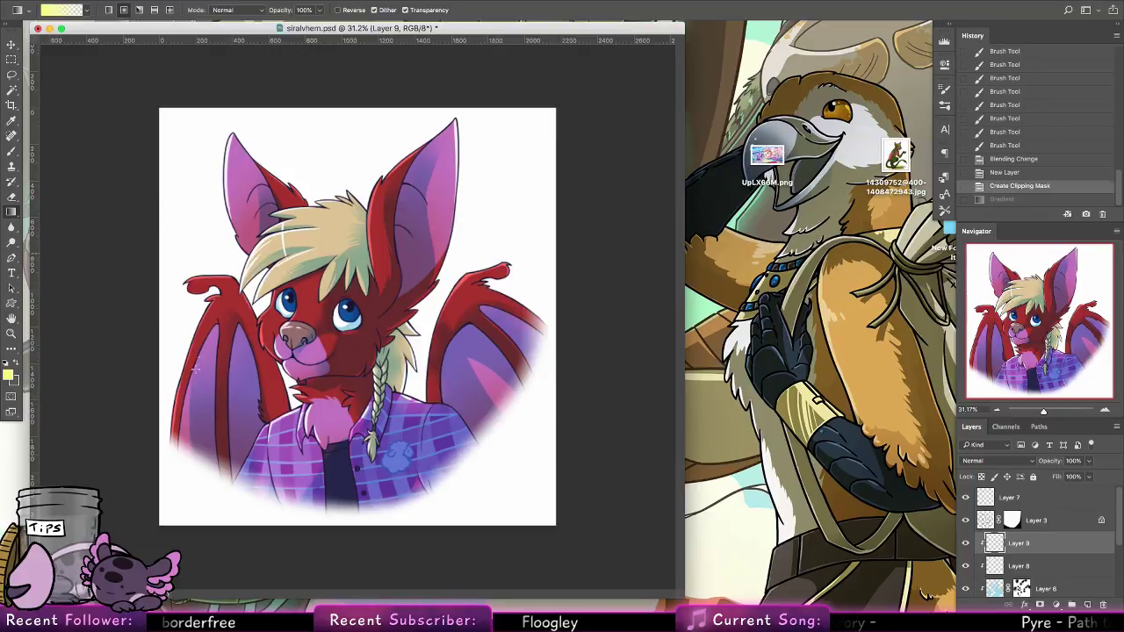
pyautogui.moveTo(195, 369); pyautogui.dragTo(195, 373)
pyautogui.moveTo(187, 254); pyautogui.dragTo(197, 372)
pyautogui.moveTo(336, 142); pyautogui.dragTo(350, 299)
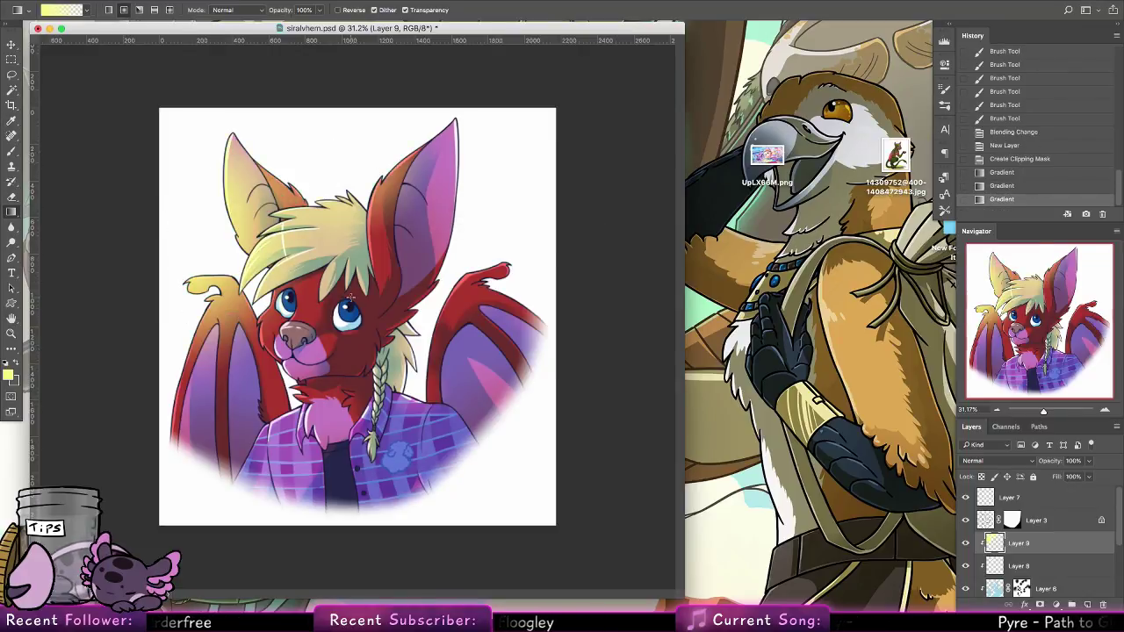
pyautogui.click(1005, 461)
pyautogui.click(991, 476)
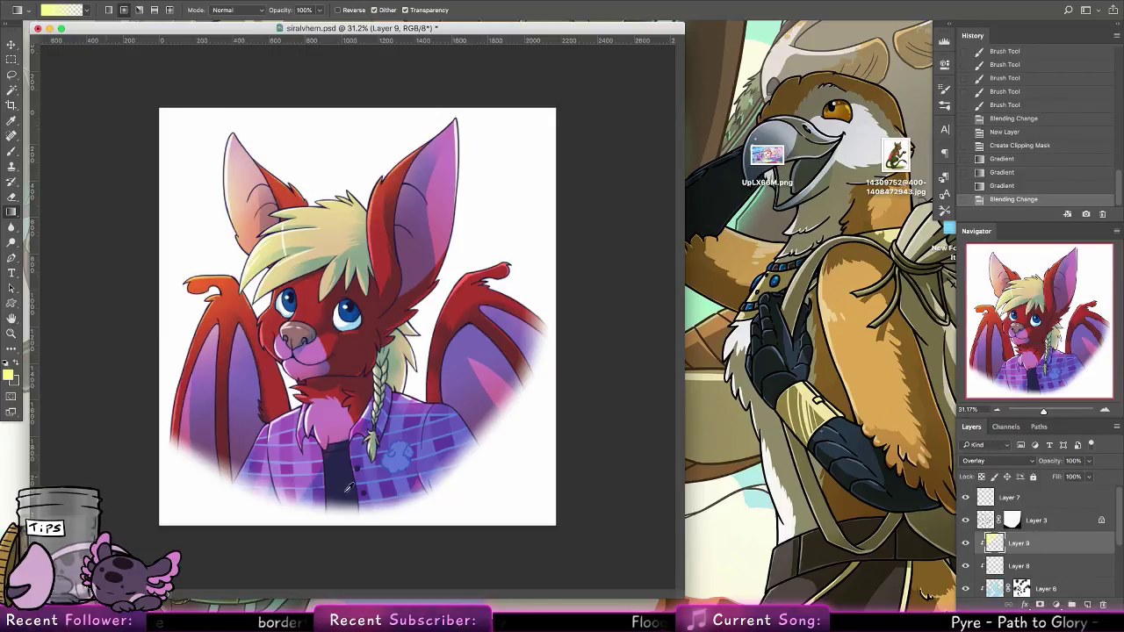
# Add a clipped layer above Layer 8 and draw purple (#634aaf) gradients upward over the shirt and the lower right-hand wing
pyautogui.click(1063, 567)
pyautogui.click(1087, 605)
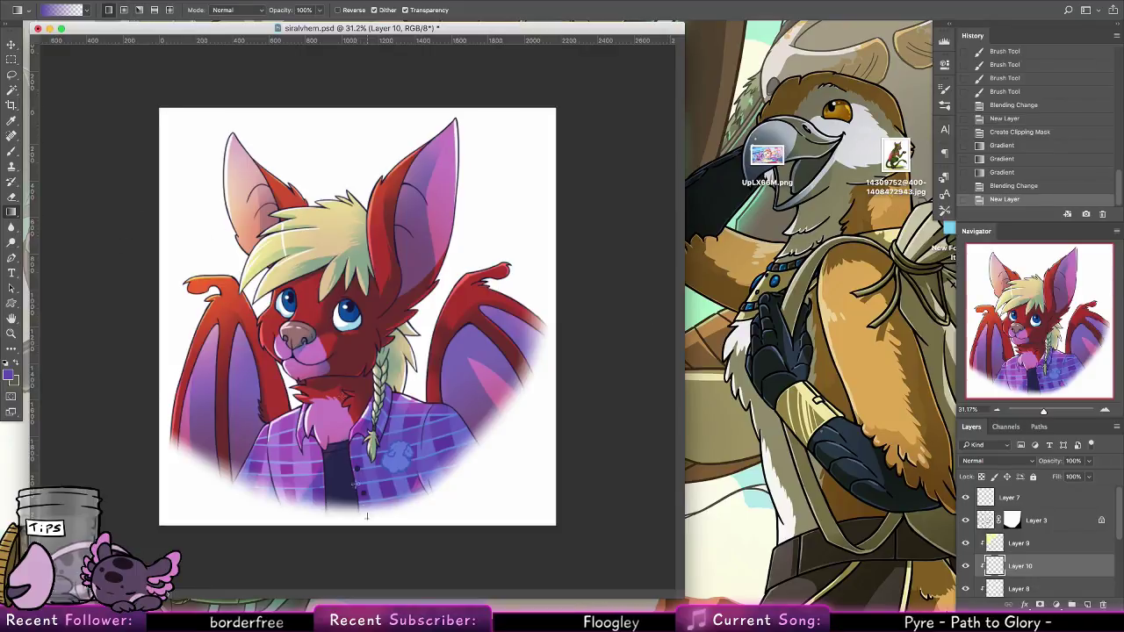
pyautogui.moveTo(367, 517); pyautogui.dragTo(358, 409)
pyautogui.moveTo(476, 457); pyautogui.dragTo(469, 411)
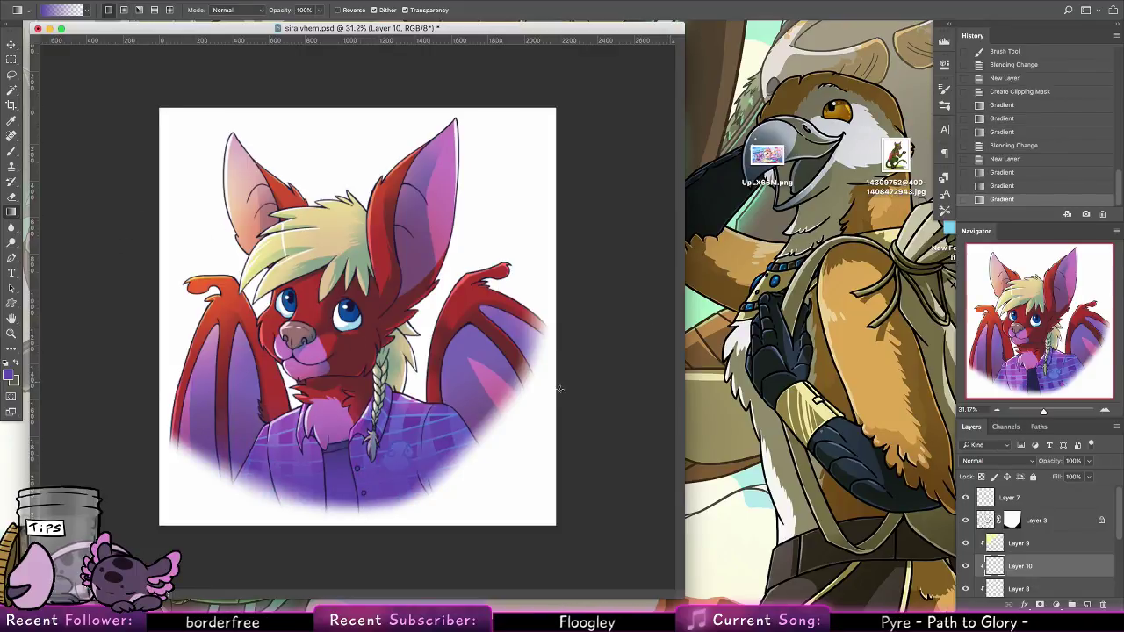
# Set the purple gradient layer to Multiply at 51% opacity and save the file
pyautogui.click(996, 460)
pyautogui.click(993, 499)
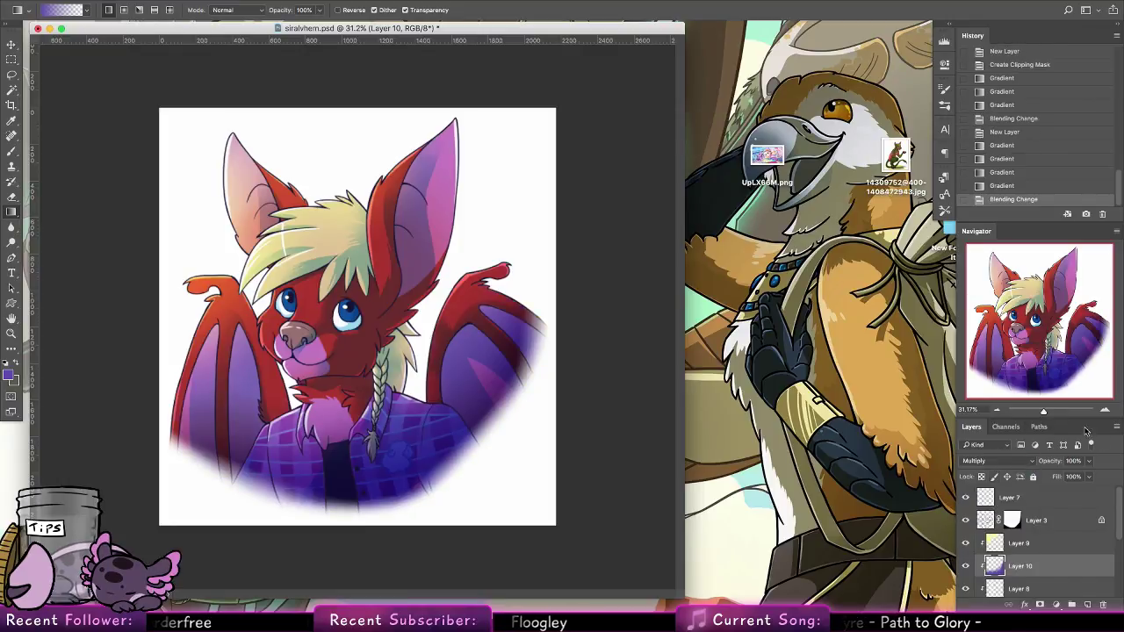
pyautogui.click(1089, 461)
pyautogui.moveTo(1092, 476); pyautogui.dragTo(1063, 476)
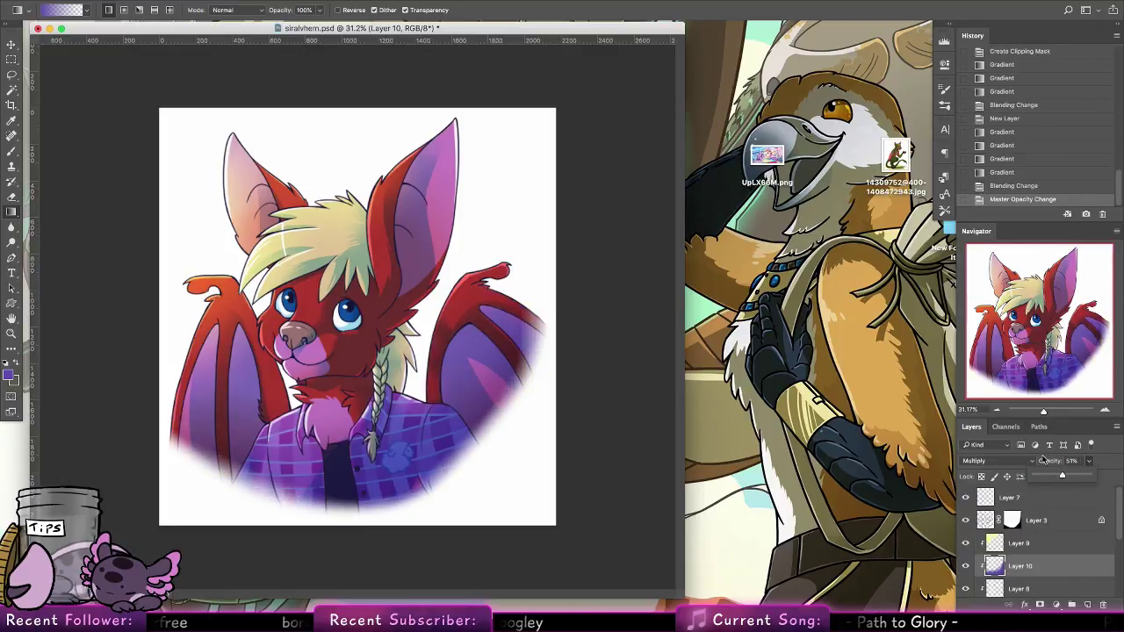
pyautogui.hotkey('ctrl', 's')
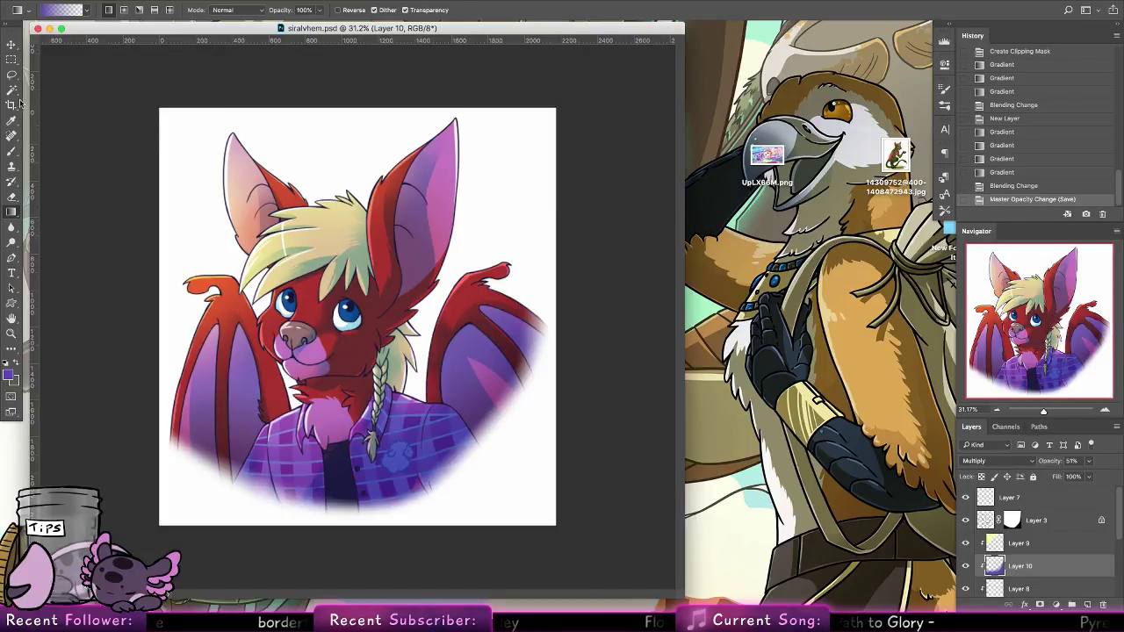
# Crop a thin strip off the upper edge of the canvas
pyautogui.click(12, 104)
pyautogui.moveTo(159, 118)
pyautogui.mouseDown()
pyautogui.moveTo(555, 326)
pyautogui.moveTo(555, 525)
pyautogui.mouseUp()
pyautogui.moveTo(359, 128); pyautogui.dragTo(362, 122)
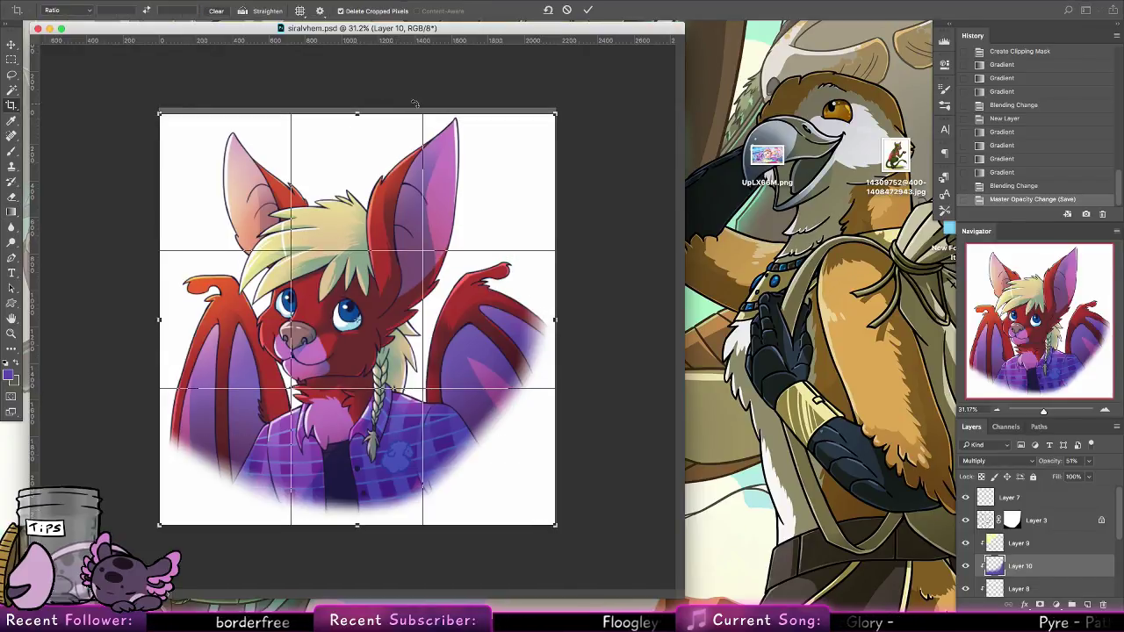
pyautogui.click(589, 11)
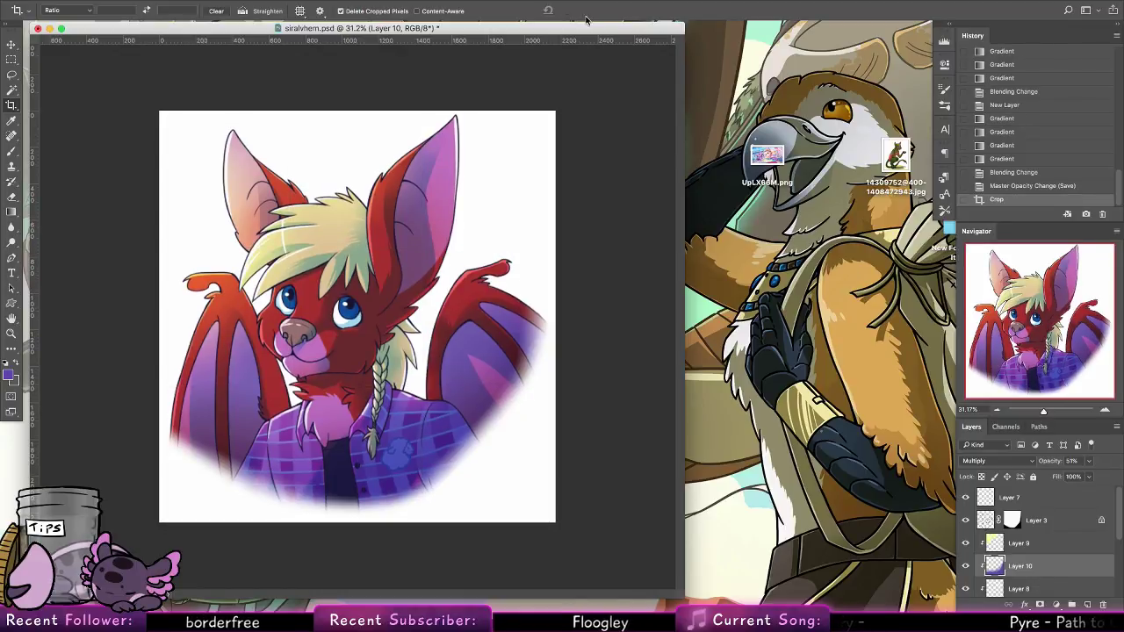
pyautogui.click(8, 375)
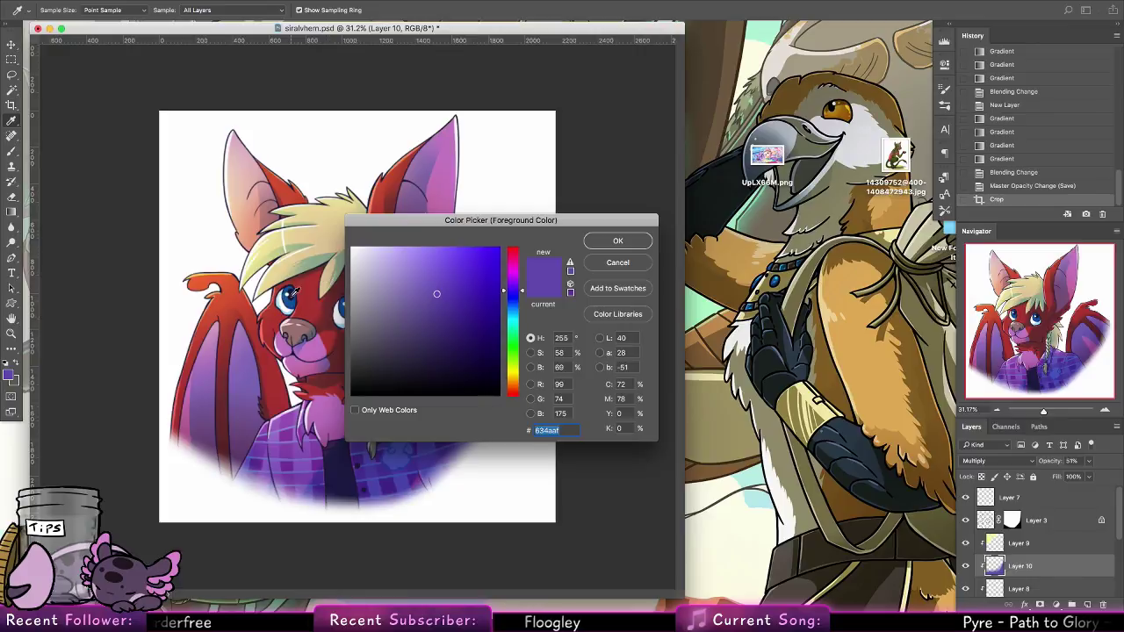
pyautogui.moveTo(562, 221); pyautogui.dragTo(719, 209)
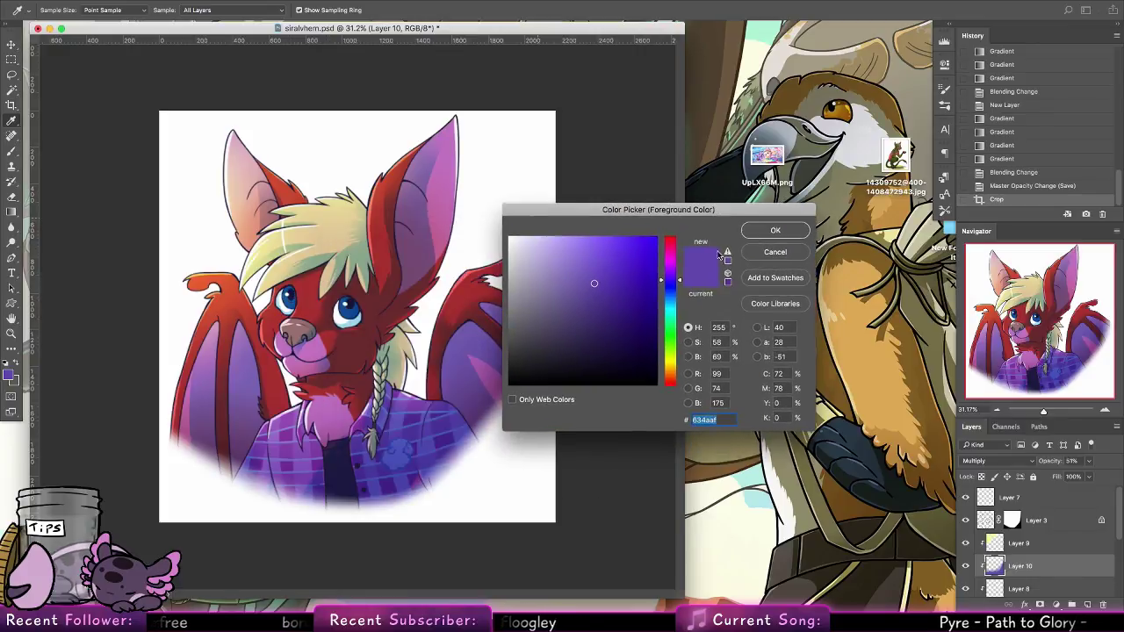
pyautogui.press('Return')
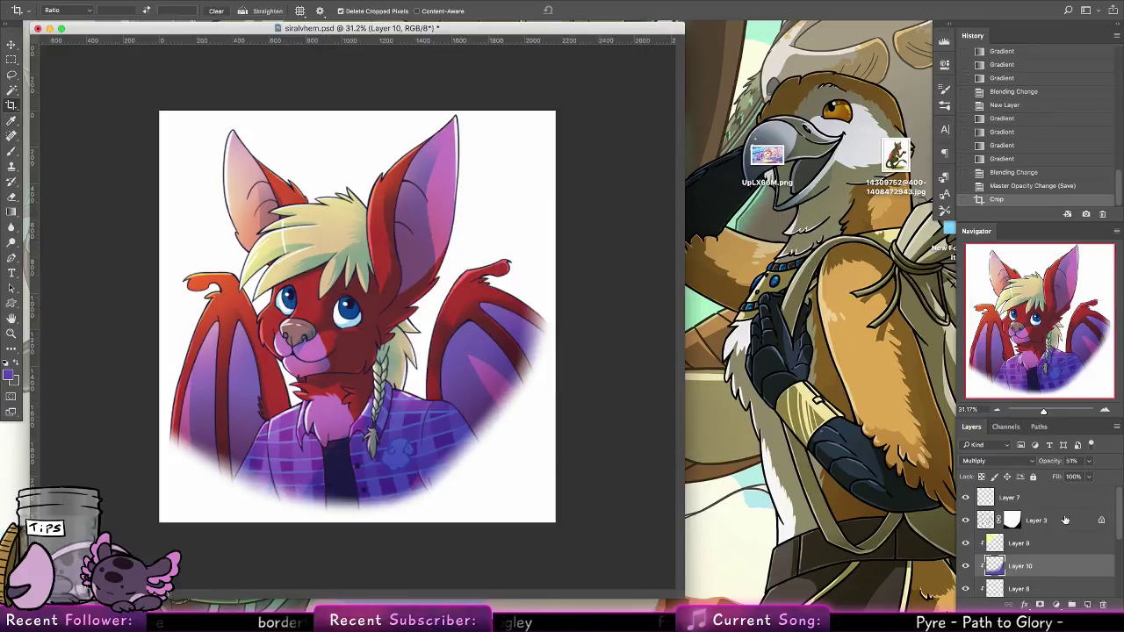
# Group all character layers from Layer 7 down to Layer 4 into one group
pyautogui.moveTo(1119, 530)
pyautogui.mouseDown()
pyautogui.moveTo(1120, 565)
pyautogui.moveTo(1120, 534)
pyautogui.mouseUp()
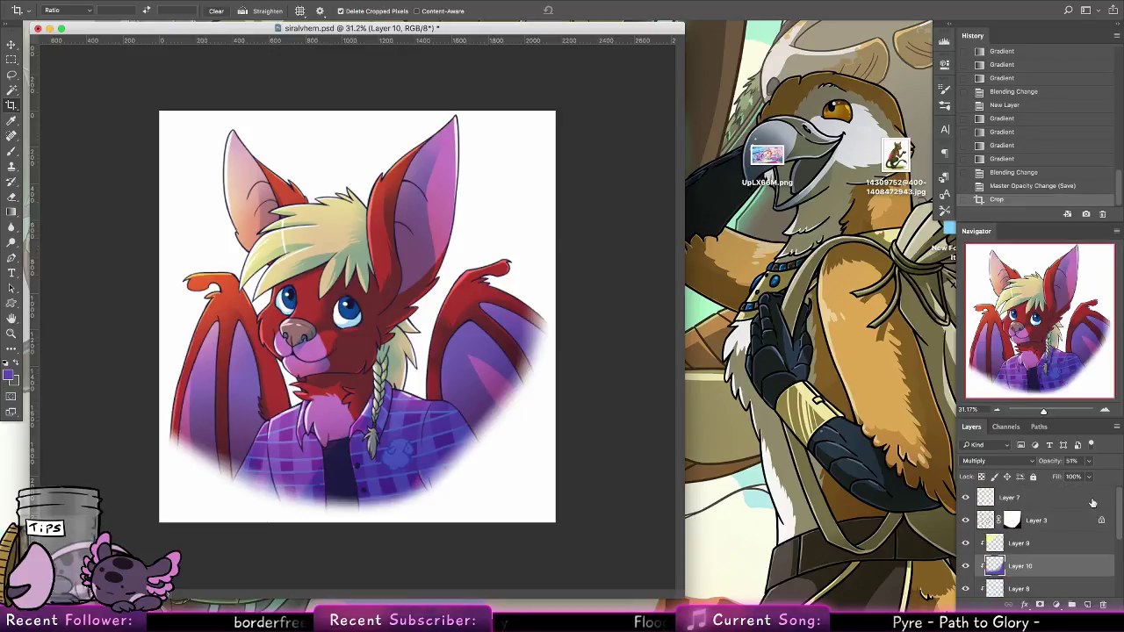
pyautogui.hotkey('alt', '.')
pyautogui.scroll(-5, 1121, 534)
pyautogui.keyDown('shift'); pyautogui.click(1054, 550); pyautogui.keyUp('shift')
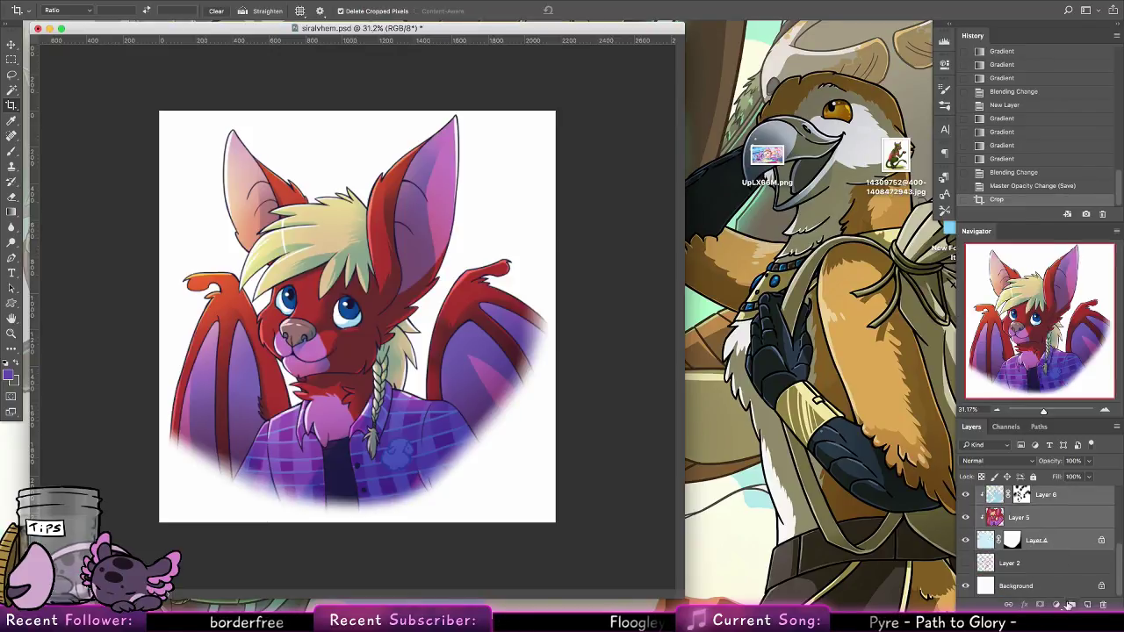
pyautogui.hotkey('ctrl', 'g')
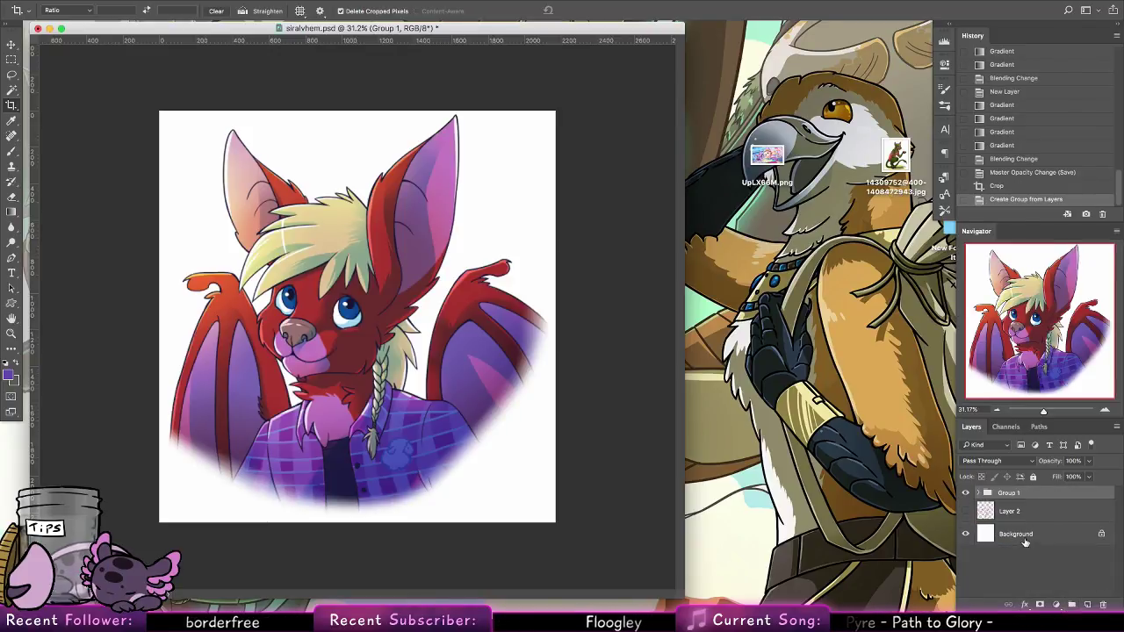
# Fill the Background layer with the tan color sampled from the character's hair using the Paint Bucket
pyautogui.press('g')
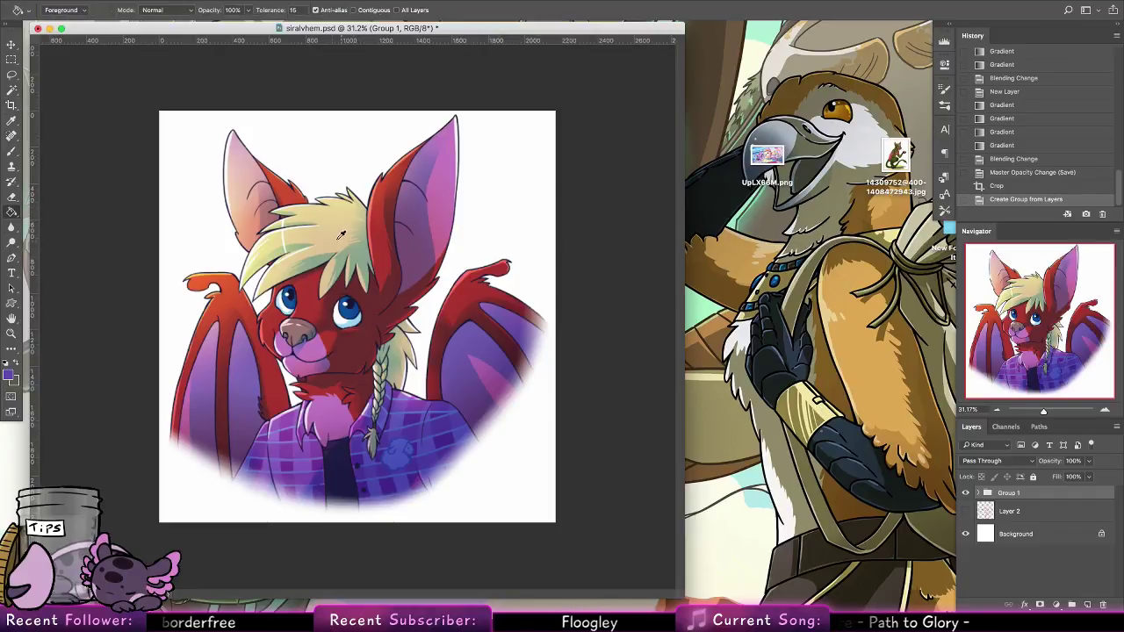
pyautogui.click(481, 265)
pyautogui.click(648, 204)
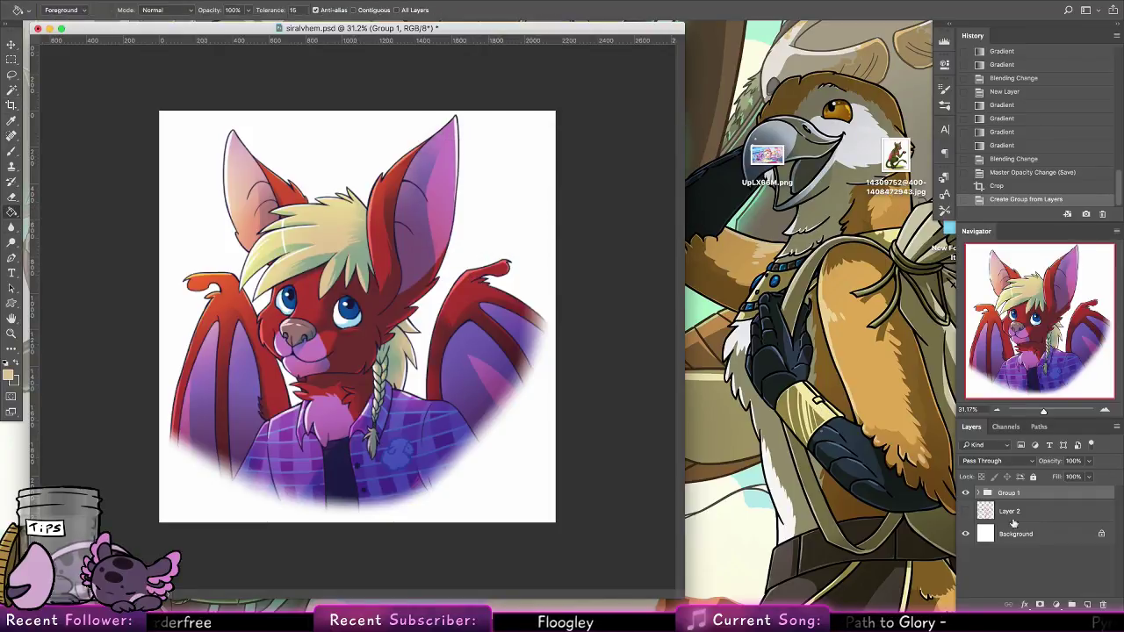
pyautogui.click(1016, 534)
pyautogui.click(532, 264)
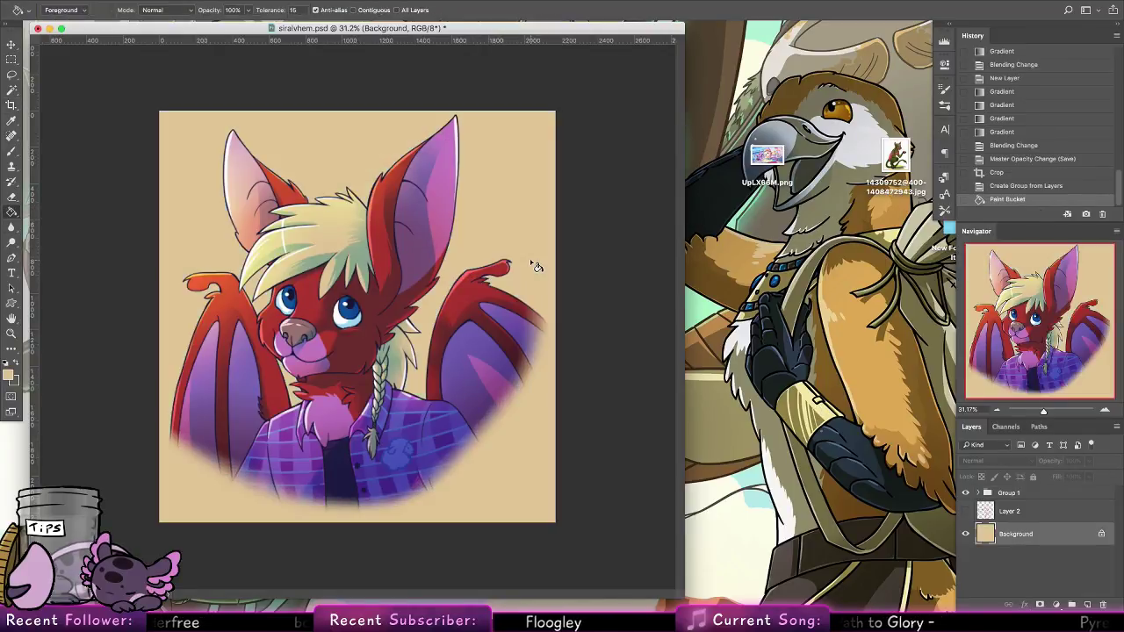
# Recolor the Background layer deep purple with Hue/Saturation, using hue -121, saturation +68 and lightness -60
pyautogui.click(138, 3)
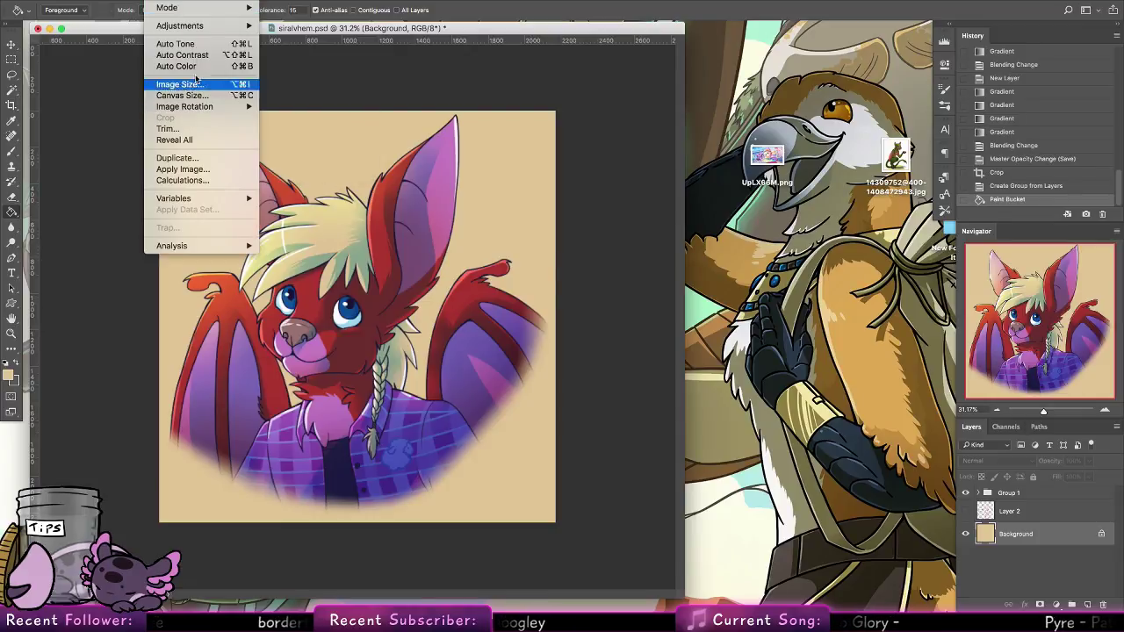
pyautogui.moveTo(202, 25)
pyautogui.click(320, 86)
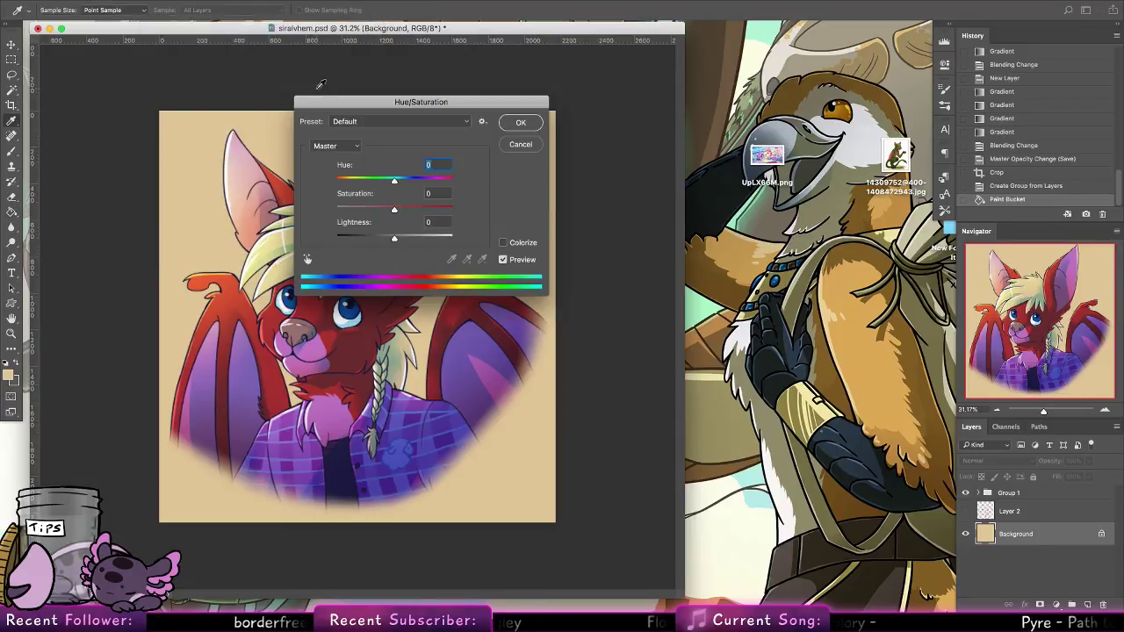
pyautogui.moveTo(472, 103); pyautogui.dragTo(656, 123)
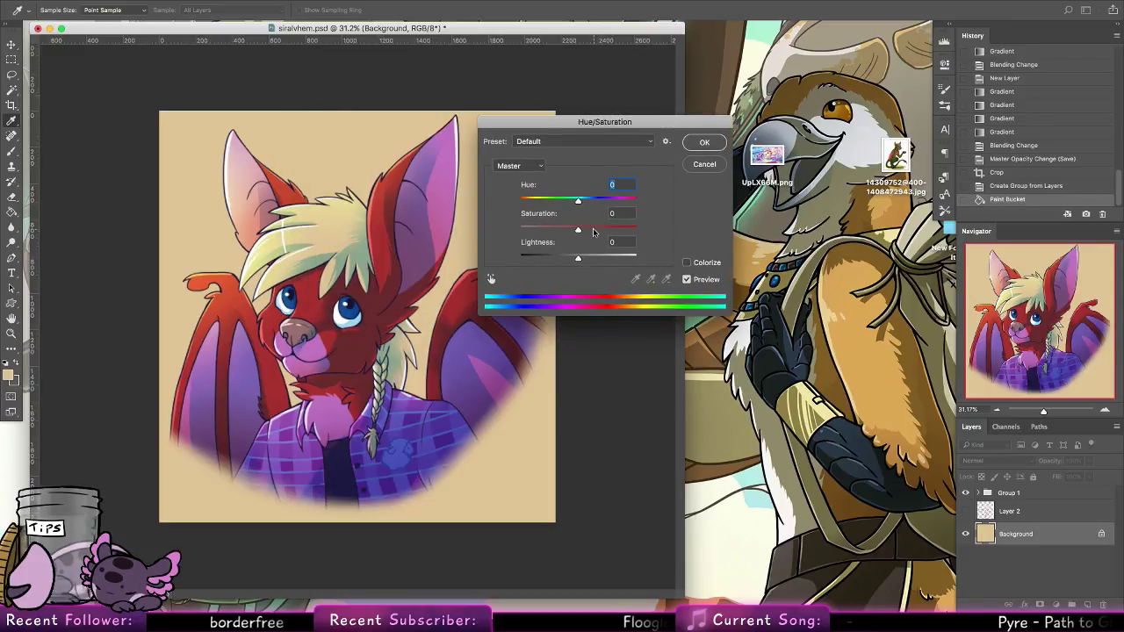
pyautogui.click(593, 231)
pyautogui.moveTo(597, 261); pyautogui.dragTo(614, 206)
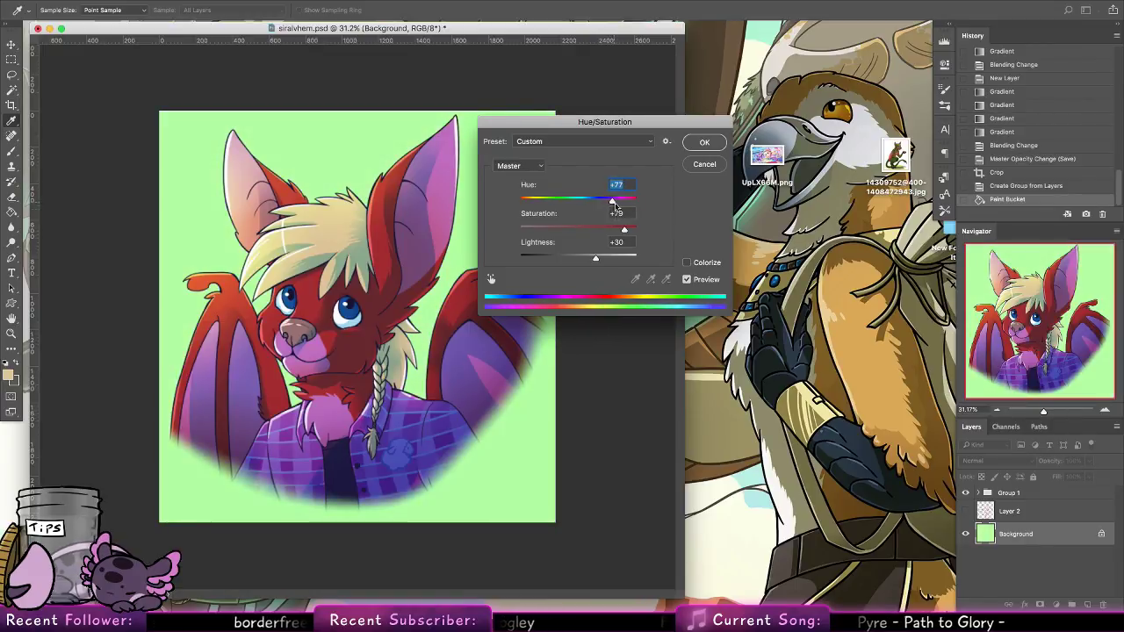
pyautogui.moveTo(595, 258); pyautogui.dragTo(575, 260)
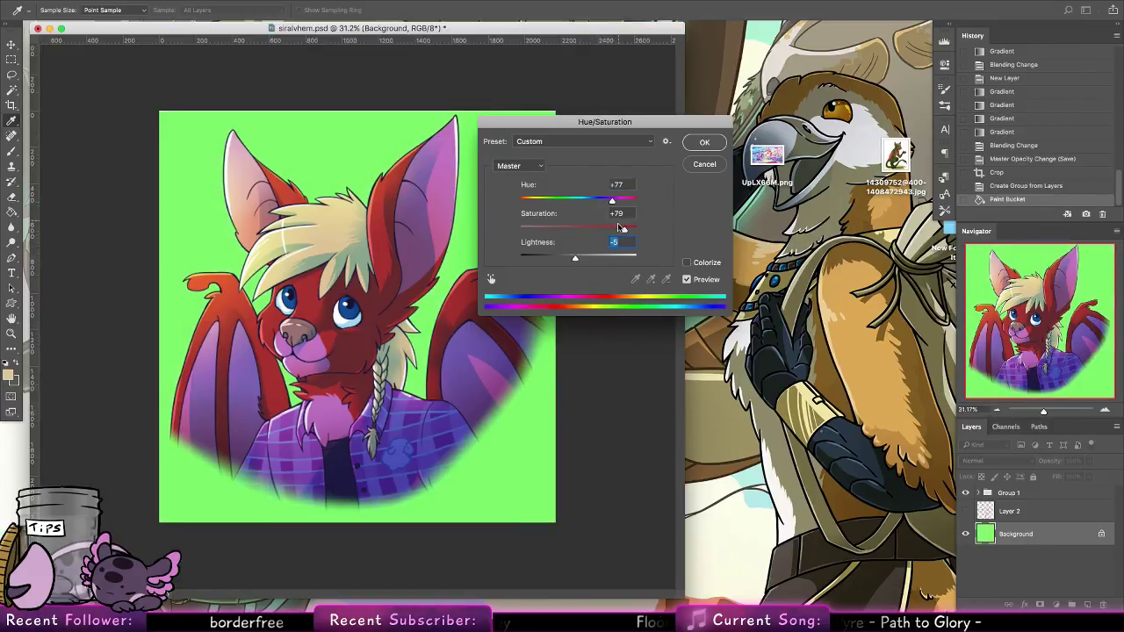
pyautogui.hotkey('shift', 'Up')
pyautogui.hotkey('shift', 'Up')
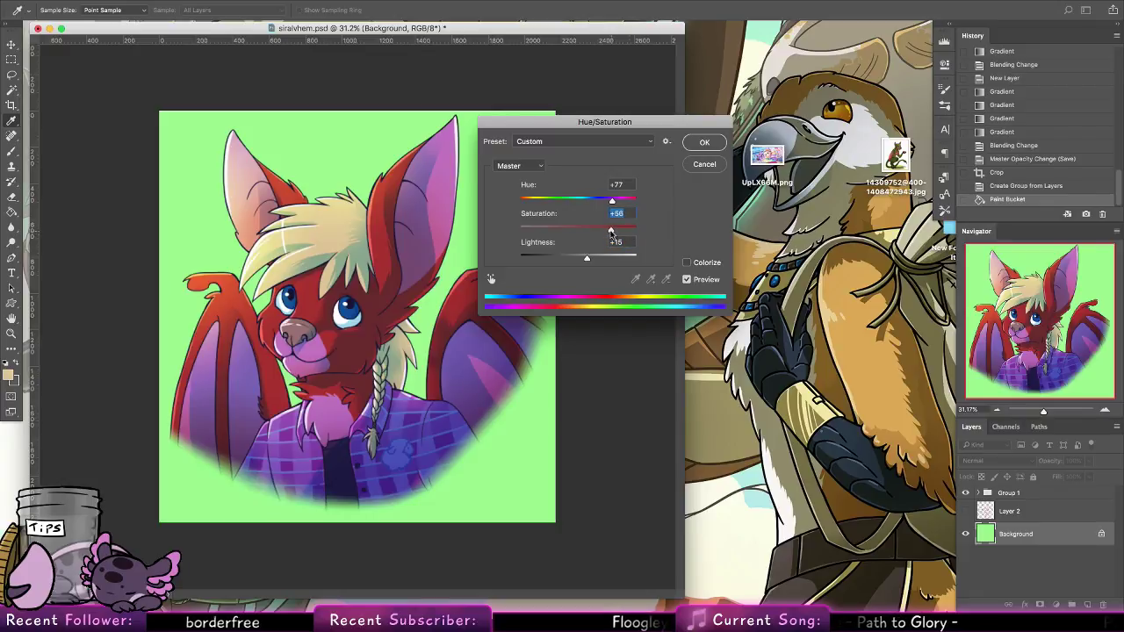
pyautogui.moveTo(613, 203); pyautogui.dragTo(521, 204)
pyautogui.moveTo(586, 257); pyautogui.dragTo(551, 260)
pyautogui.moveTo(522, 201); pyautogui.dragTo(530, 201)
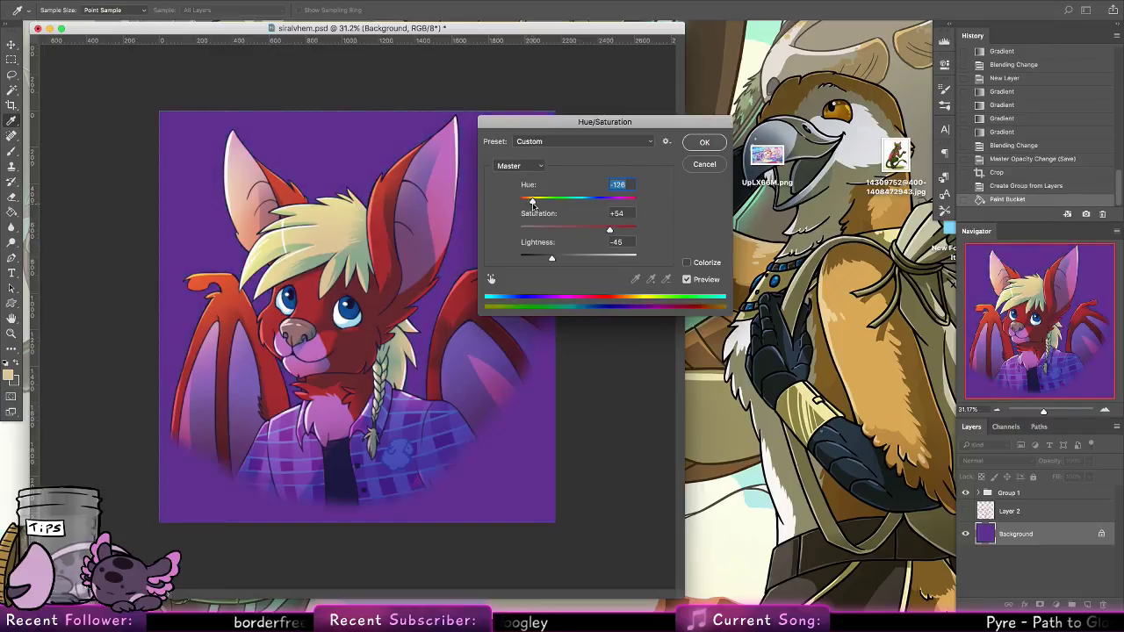
pyautogui.click(545, 261)
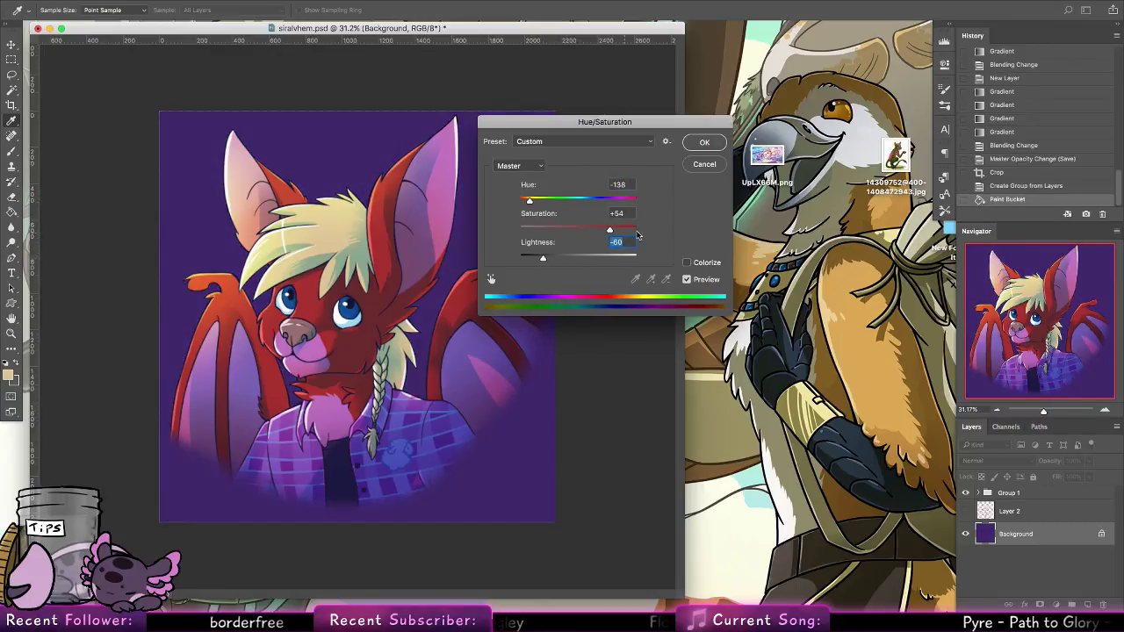
pyautogui.click(638, 233)
pyautogui.moveTo(623, 232); pyautogui.dragTo(618, 230)
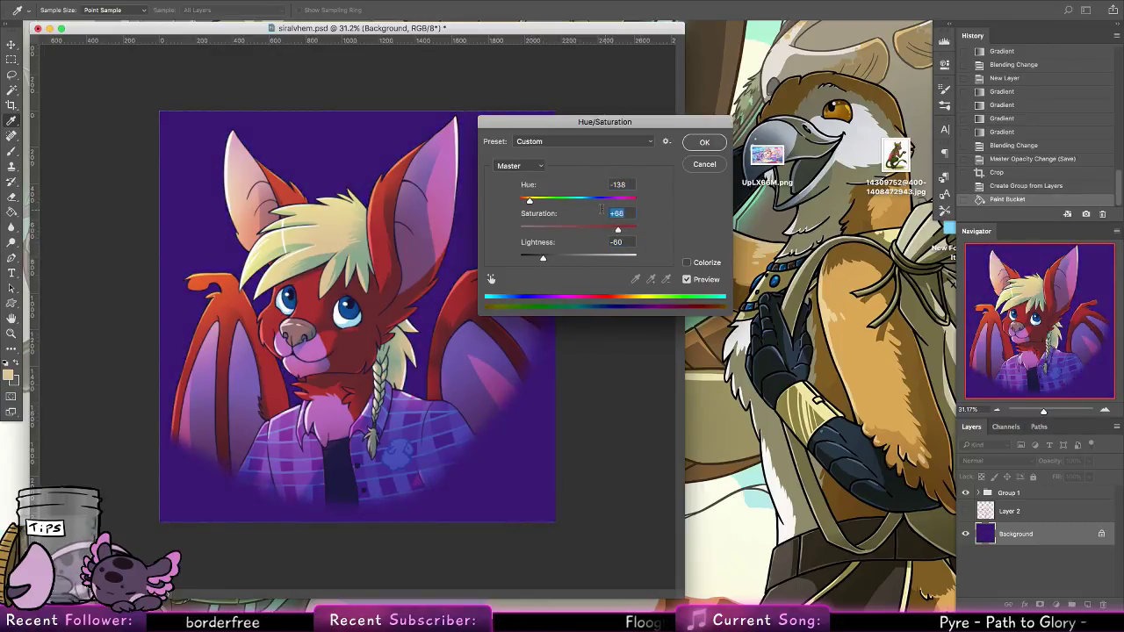
pyautogui.moveTo(528, 201); pyautogui.dragTo(533, 201)
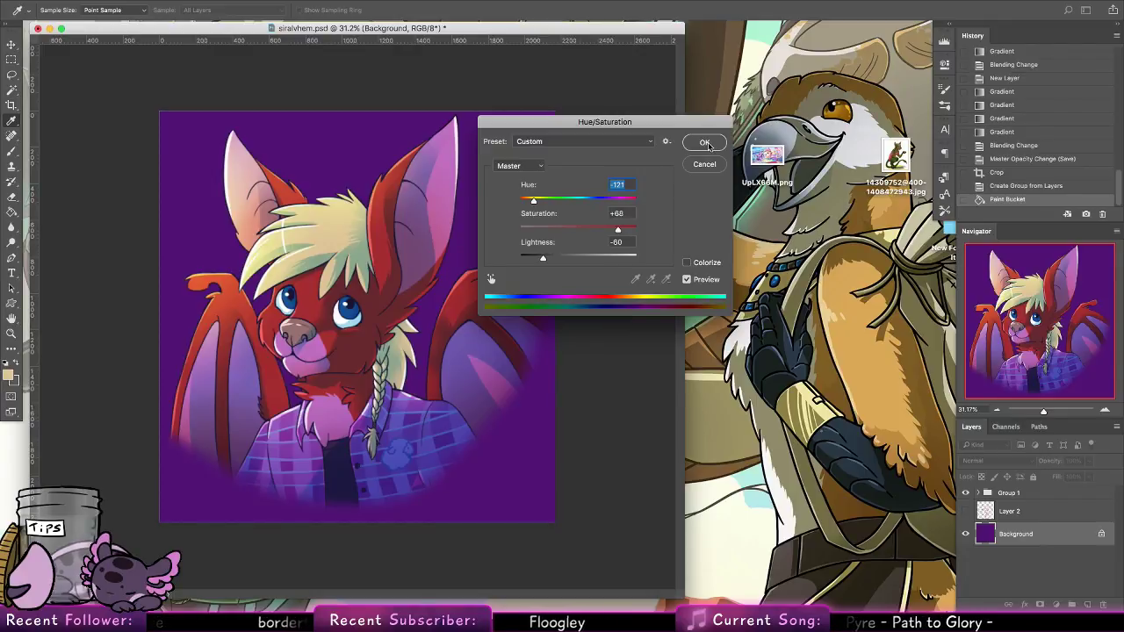
pyautogui.click(706, 143)
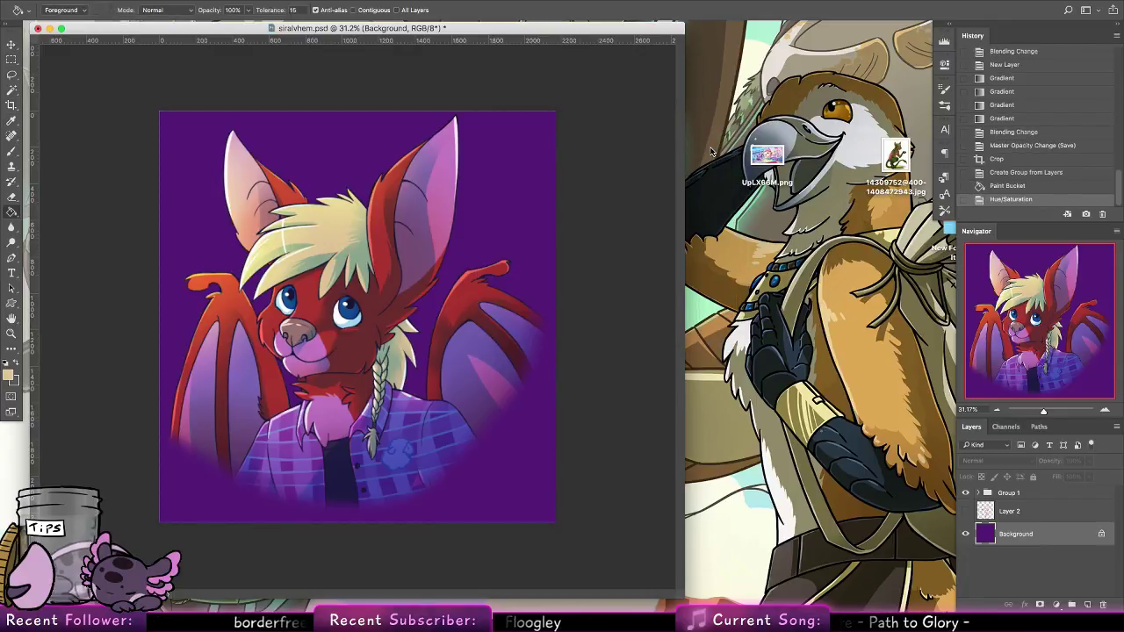
# Draw a large elliptical selection around the character that nearly fills the canvas
pyautogui.click(13, 60)
pyautogui.click(48, 72)
pyautogui.moveTo(143, 96); pyautogui.dragTo(539, 518)
pyautogui.press('super+z')
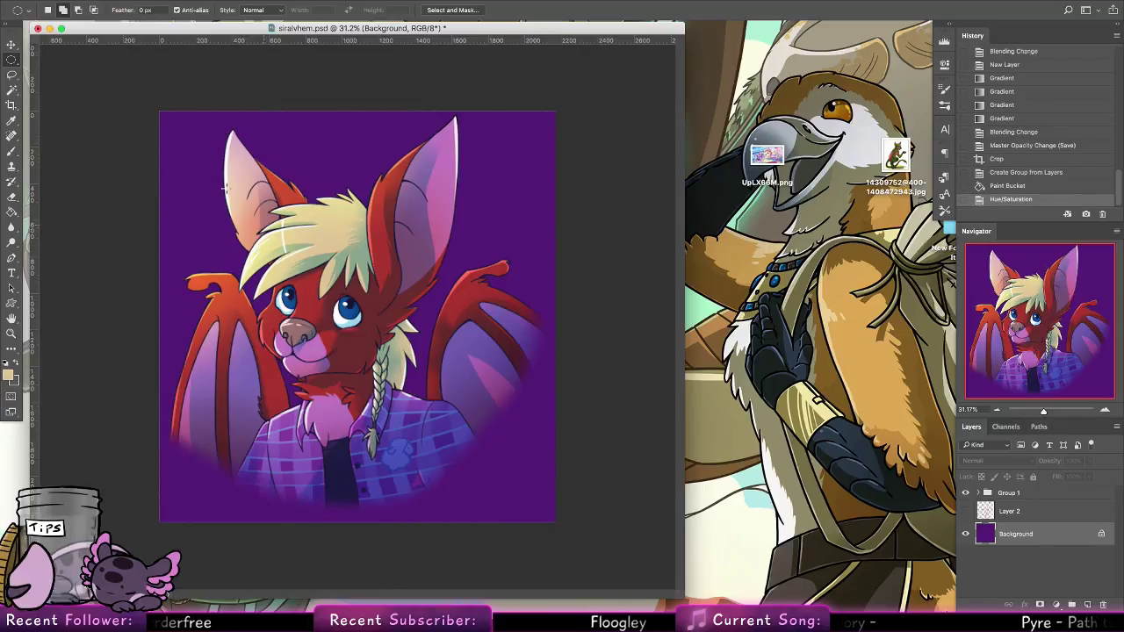
pyautogui.moveTo(171, 119); pyautogui.dragTo(534, 499)
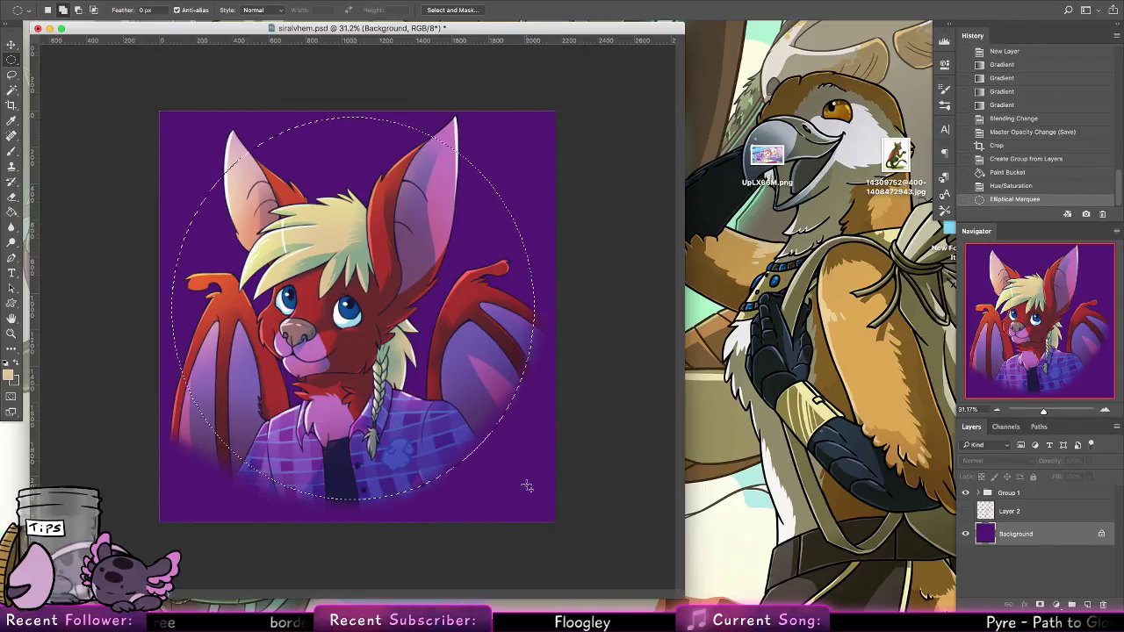
# Invert the selection, fill the Background area outside the ellipse with white at 100% opacity, and deselect
pyautogui.click(258, 1)
pyautogui.click(265, 41)
pyautogui.hotkey('shift', 'BackSpace')
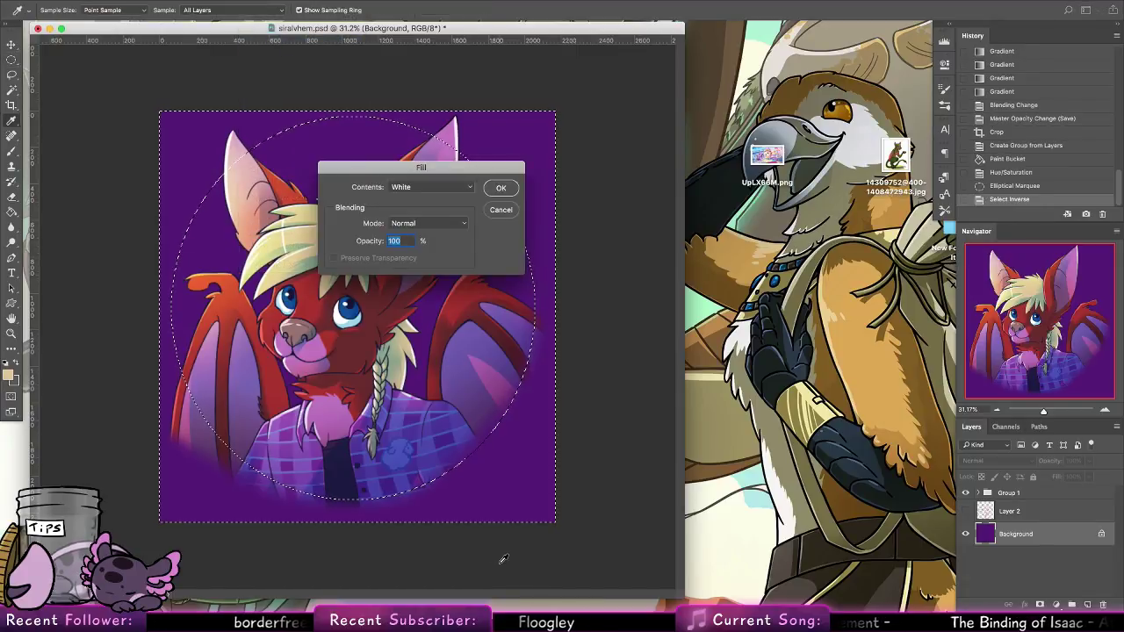
pyautogui.click(500, 187)
pyautogui.hotkey('ctrl', 'd')
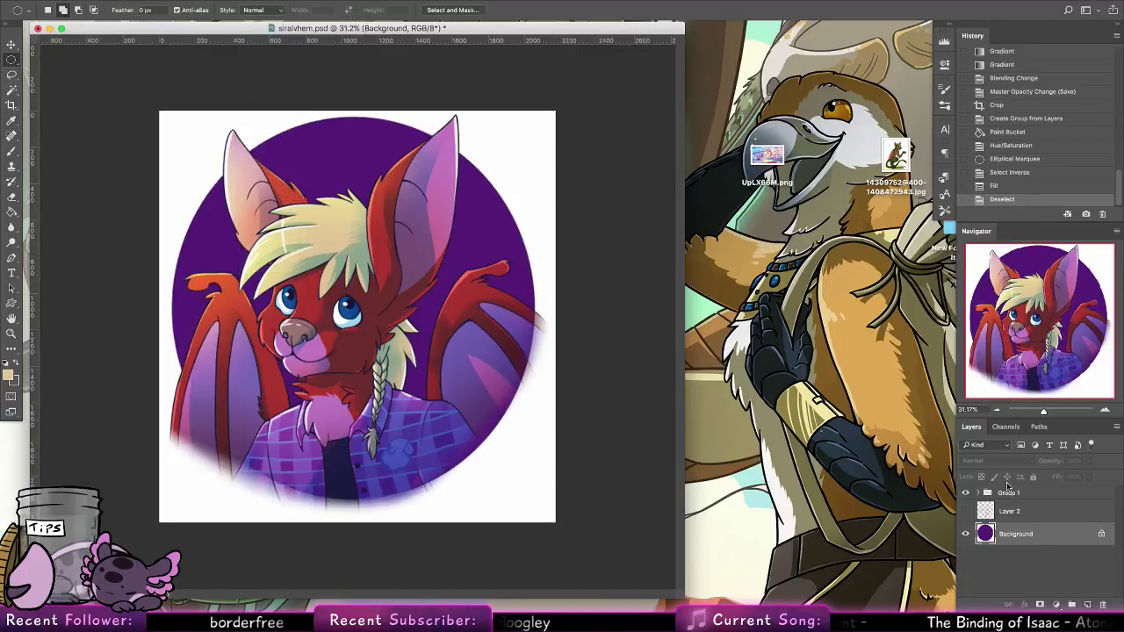
# Expand Group 1 and display the layer mask of Layer 4 on its own
pyautogui.click(981, 495)
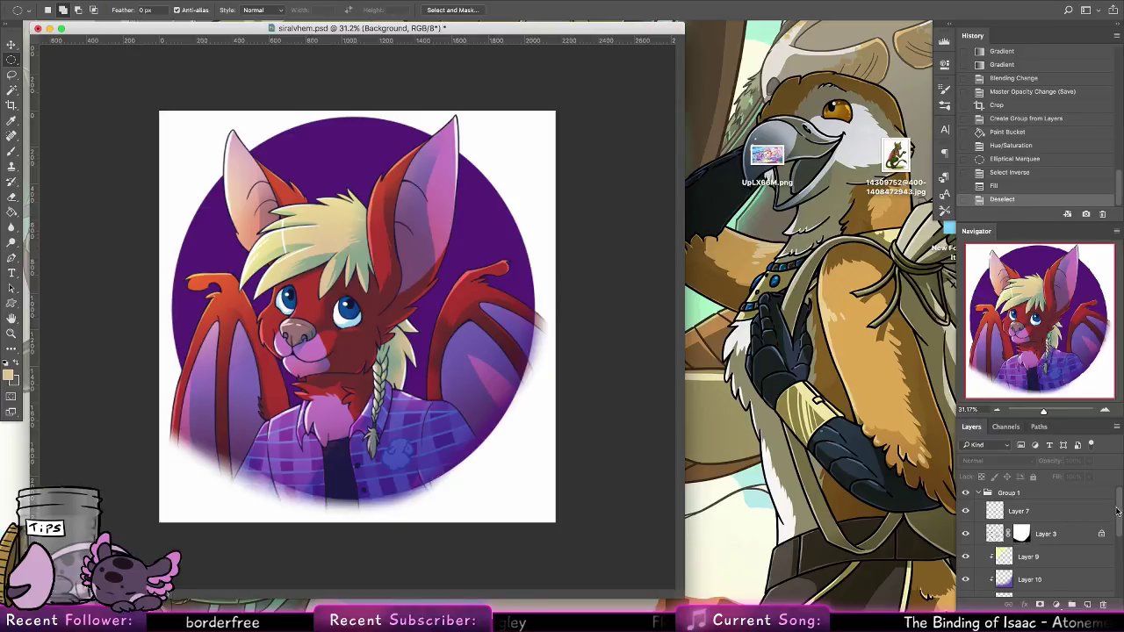
pyautogui.scroll(-2, 1118, 524)
pyautogui.moveTo(1118, 525); pyautogui.dragTo(1118, 574)
pyautogui.moveTo(1021, 540); pyautogui.dragTo(1021, 566)
pyautogui.keyDown('alt'); pyautogui.click(1021, 540); pyautogui.keyUp('alt')
pyautogui.click(12, 75)
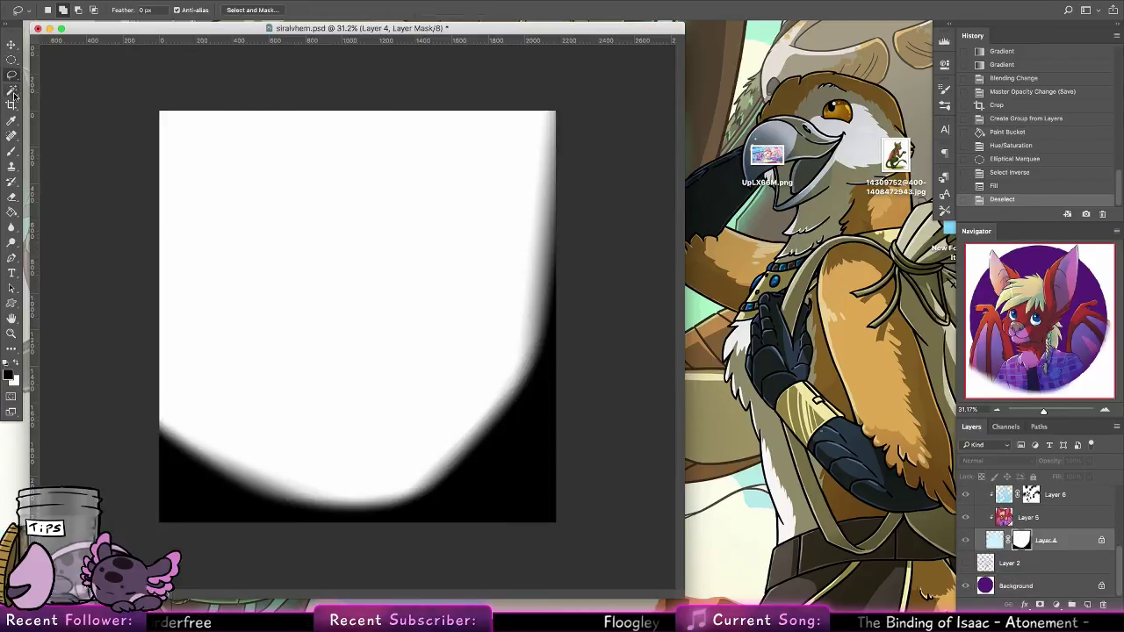
pyautogui.click(12, 89)
# Undo the deselection to restore the selection outside the ellipse, and make the Background layer active
pyautogui.hotkey('ctrl', 'z')
pyautogui.hotkey('ctrl', 'z')
pyautogui.hotkey('ctrl', 'z')
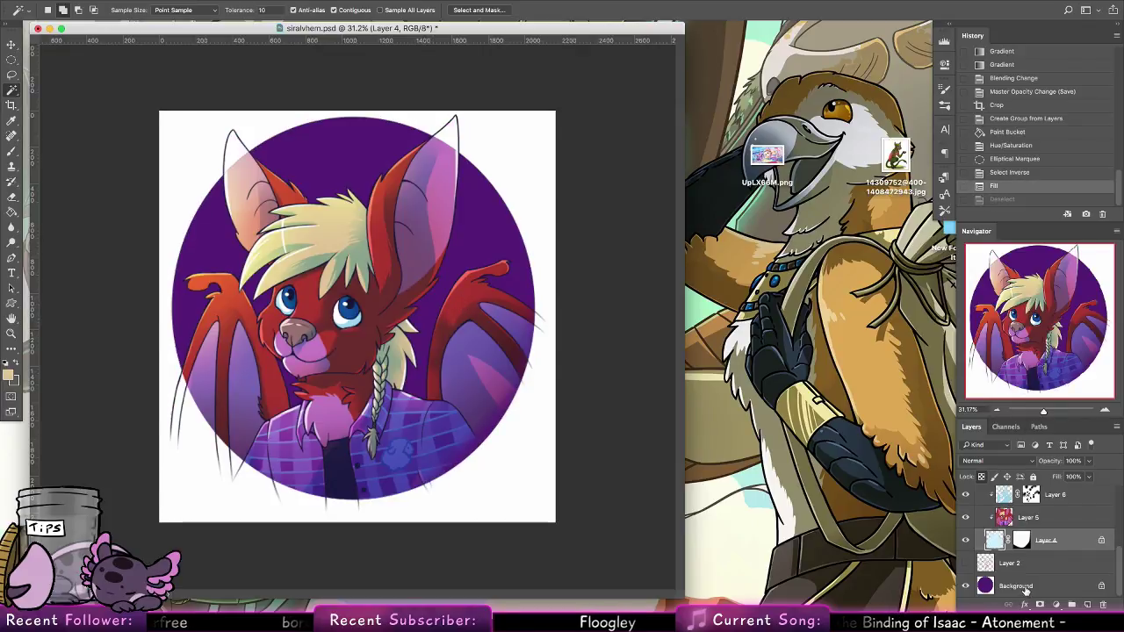
pyautogui.click(1027, 587)
# Try to cut the white surround from the Background layer and paste it onto a new layer
pyautogui.hotkey('ctrl', 'x')
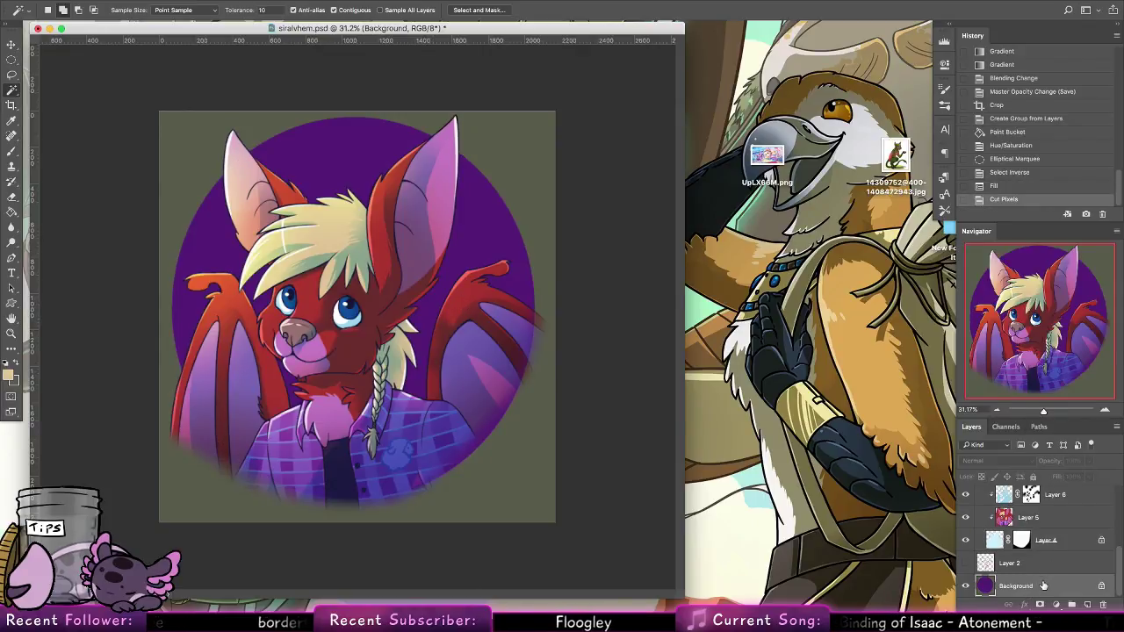
pyautogui.hotkey('ctrl', 'v')
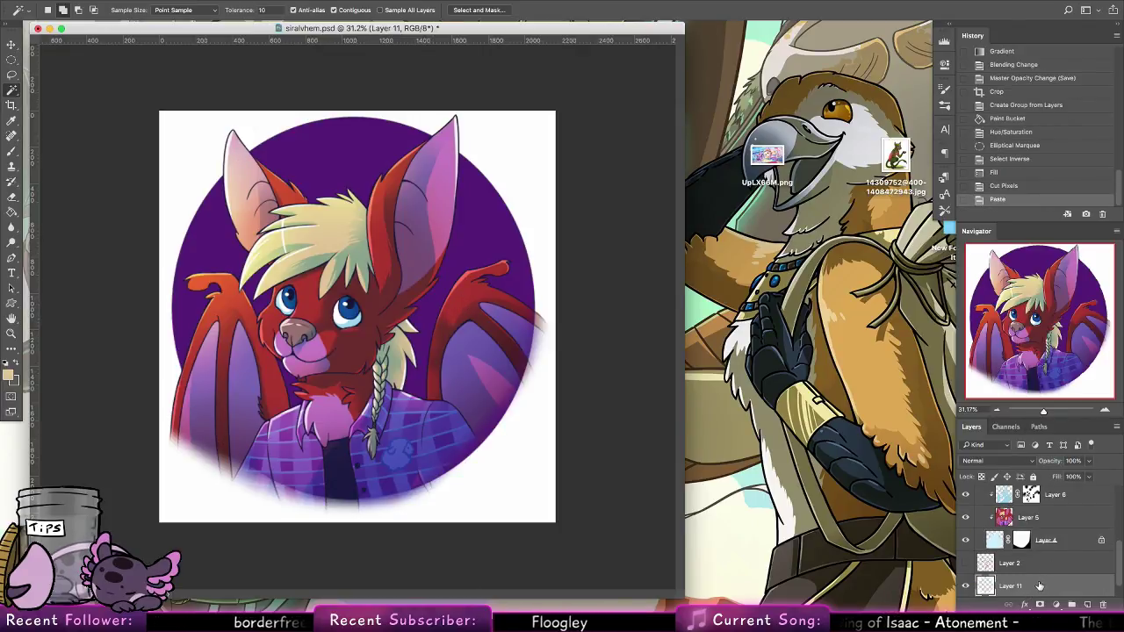
pyautogui.moveTo(1118, 559); pyautogui.dragTo(1119, 597)
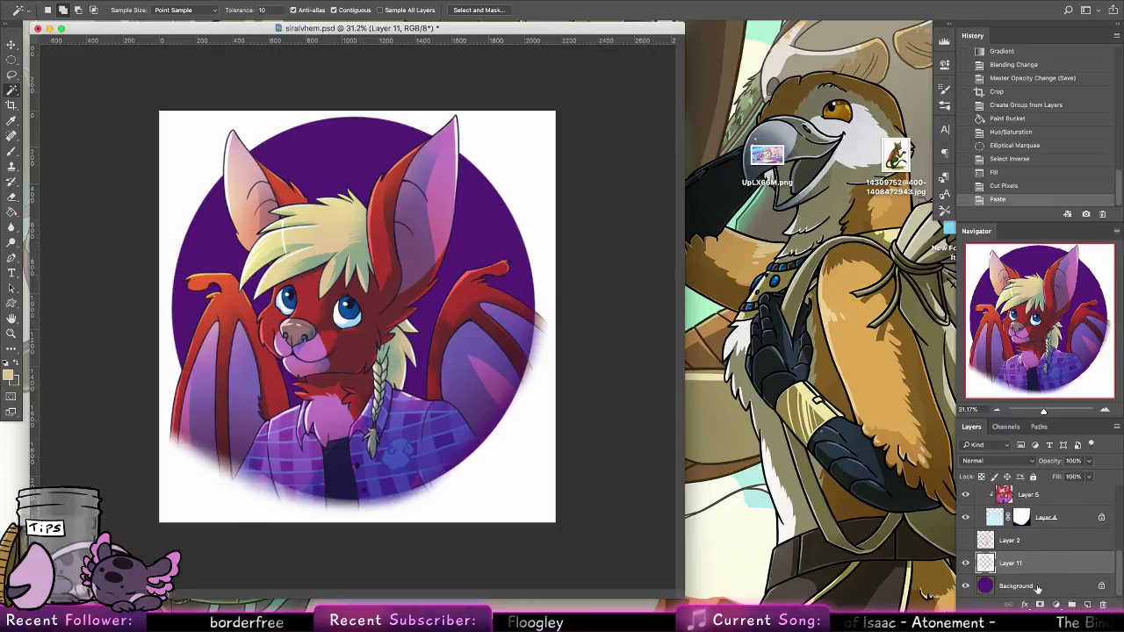
pyautogui.hotkey('ctrl', 'alt', 'z')
pyautogui.hotkey('ctrl', 'alt', 'z')
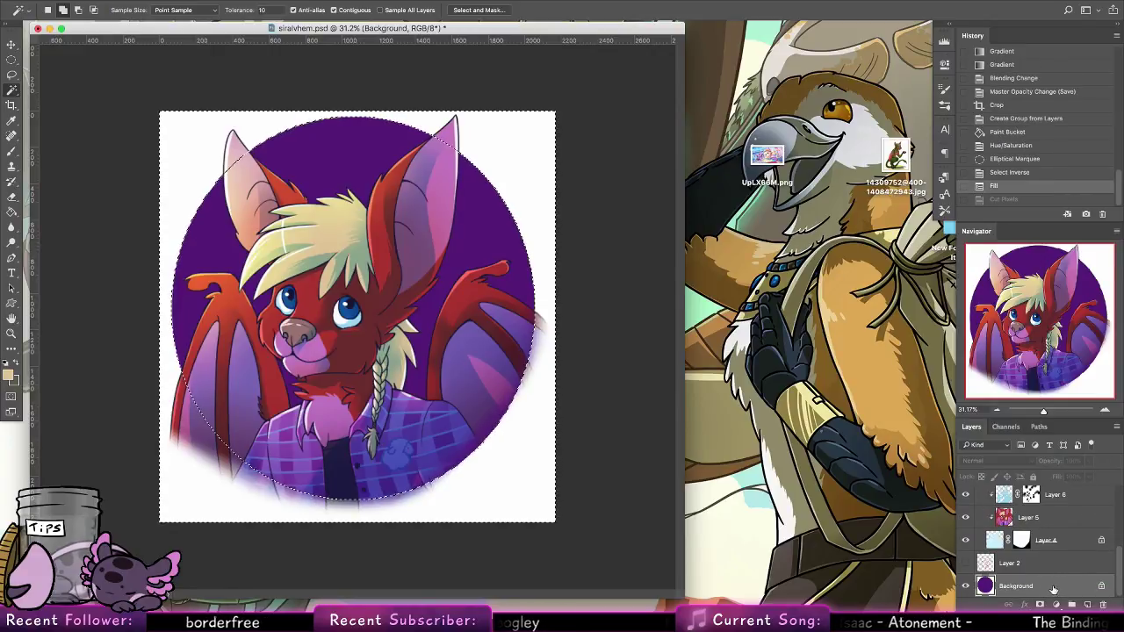
# Invert the selection, cut the purple ellipse out of the Background layer and paste it onto its own layer
pyautogui.click(251, 1)
pyautogui.click(284, 44)
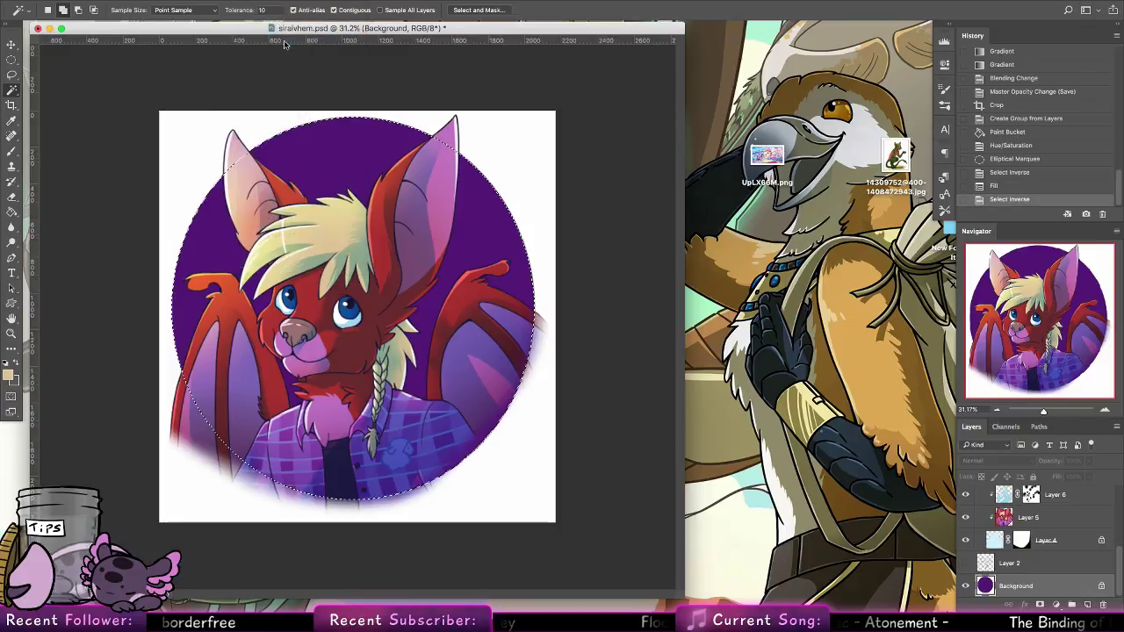
pyautogui.hotkey('ctrl', 'x')
pyautogui.hotkey('ctrl', 'z')
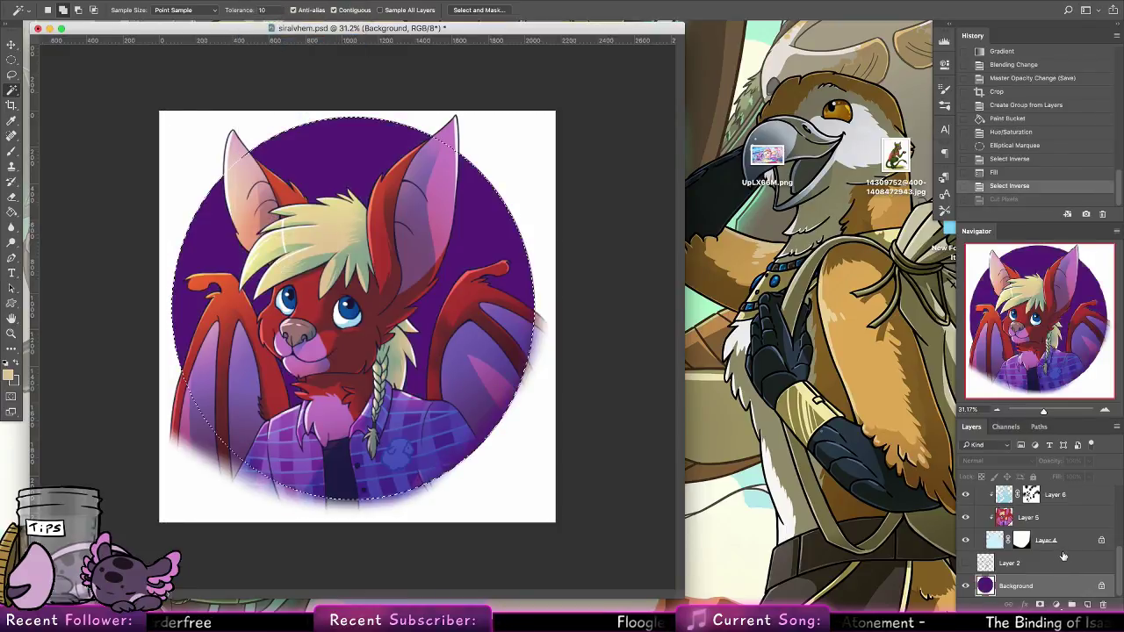
pyautogui.hotkey('ctrl', 'z')
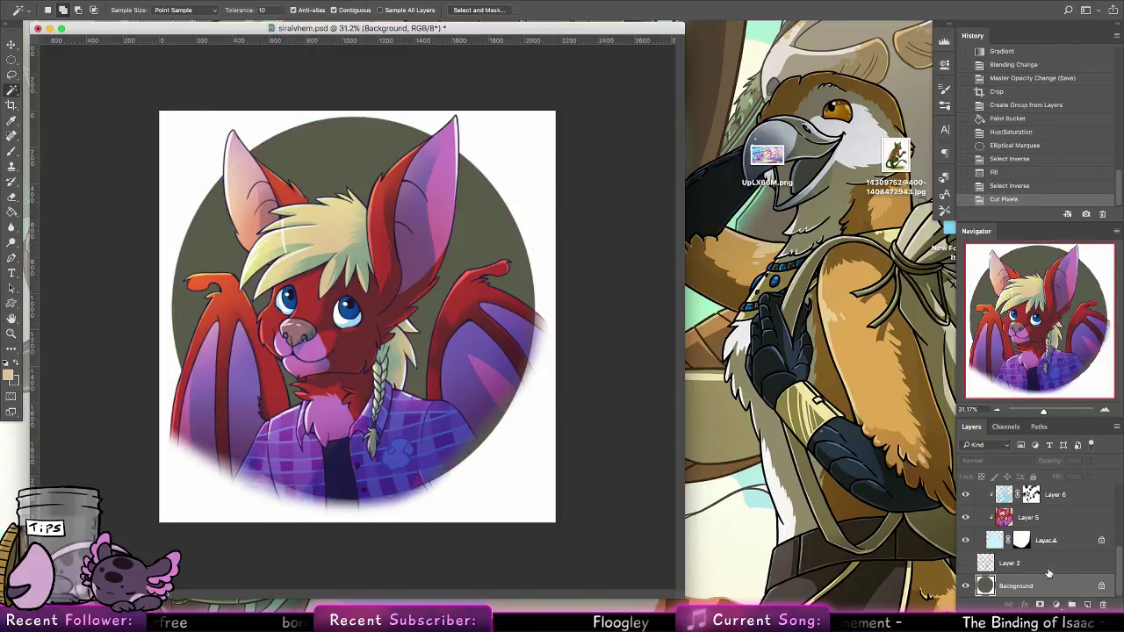
pyautogui.hotkey('ctrl', 'v')
# Move the pasted purple ellipse to line up with the hole it left in the Background layer
pyautogui.click(11, 45)
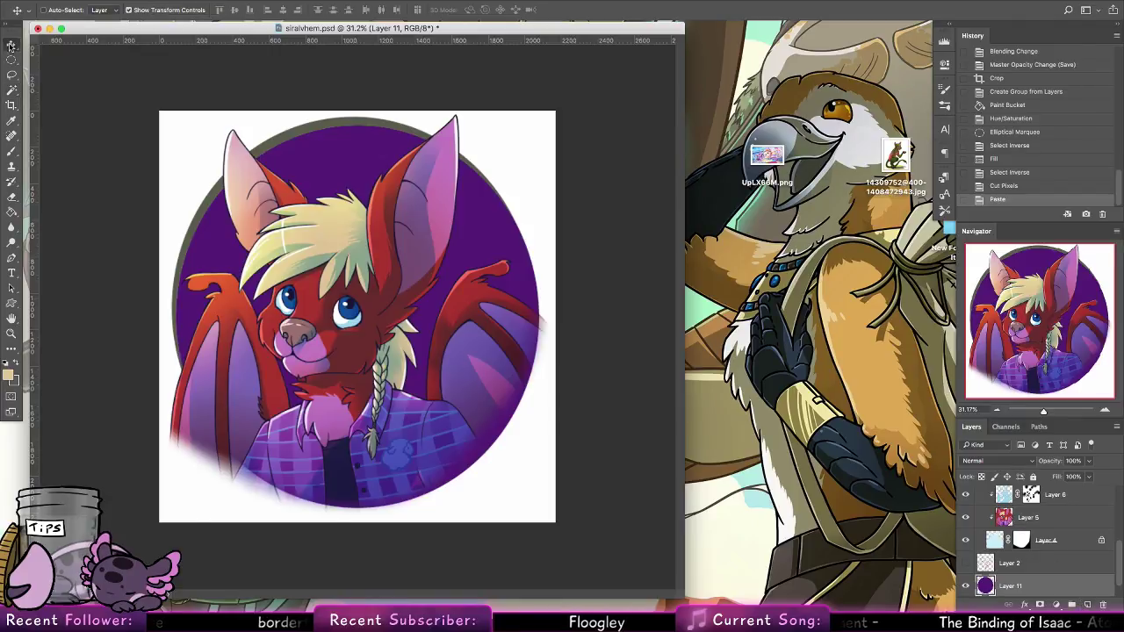
pyautogui.moveTo(418, 357); pyautogui.dragTo(414, 348)
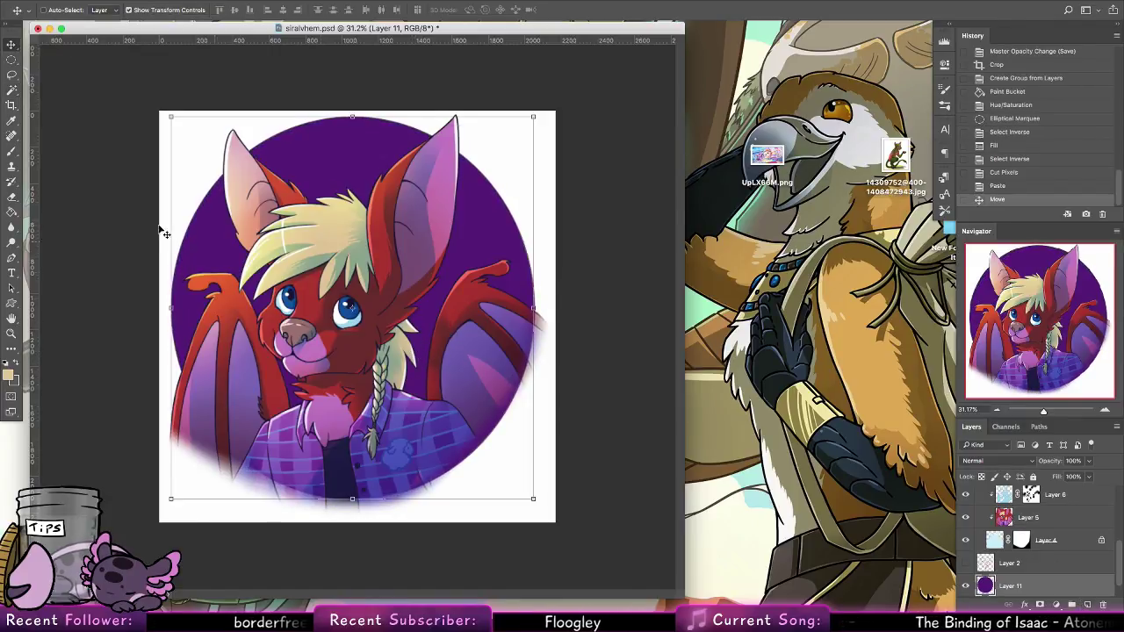
pyautogui.moveTo(501, 359); pyautogui.dragTo(503, 360)
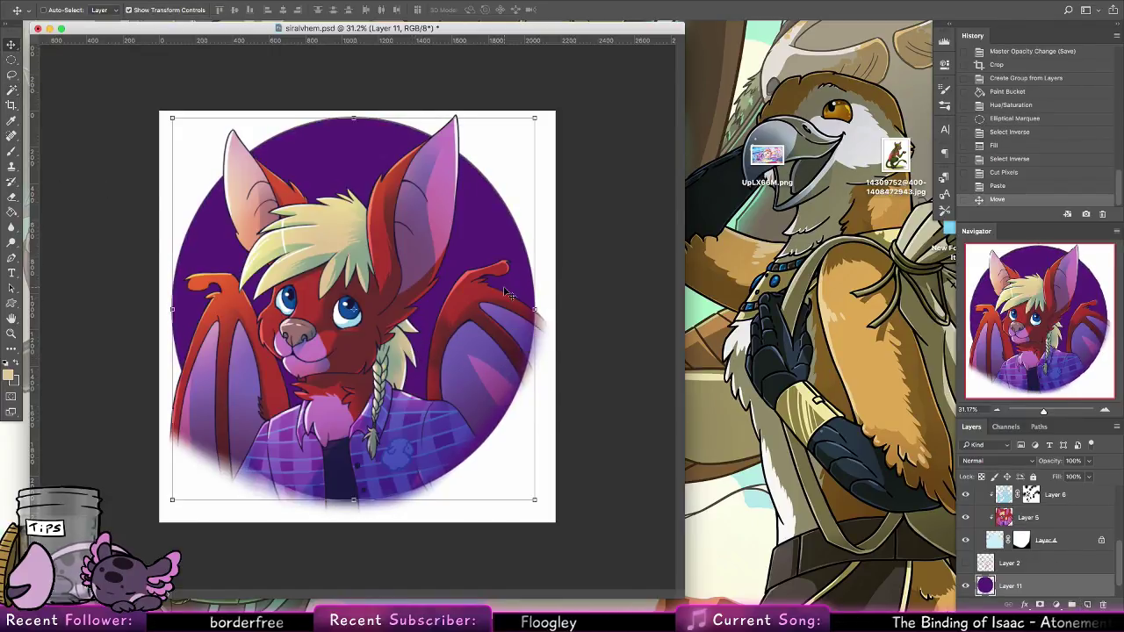
# Lock the transparent pixels of Layer 11 and paint over the ellipse with its sampled purple using a 500 px brush
pyautogui.press('b')
pyautogui.keyDown('alt'); pyautogui.click(366, 165); pyautogui.keyUp('alt')
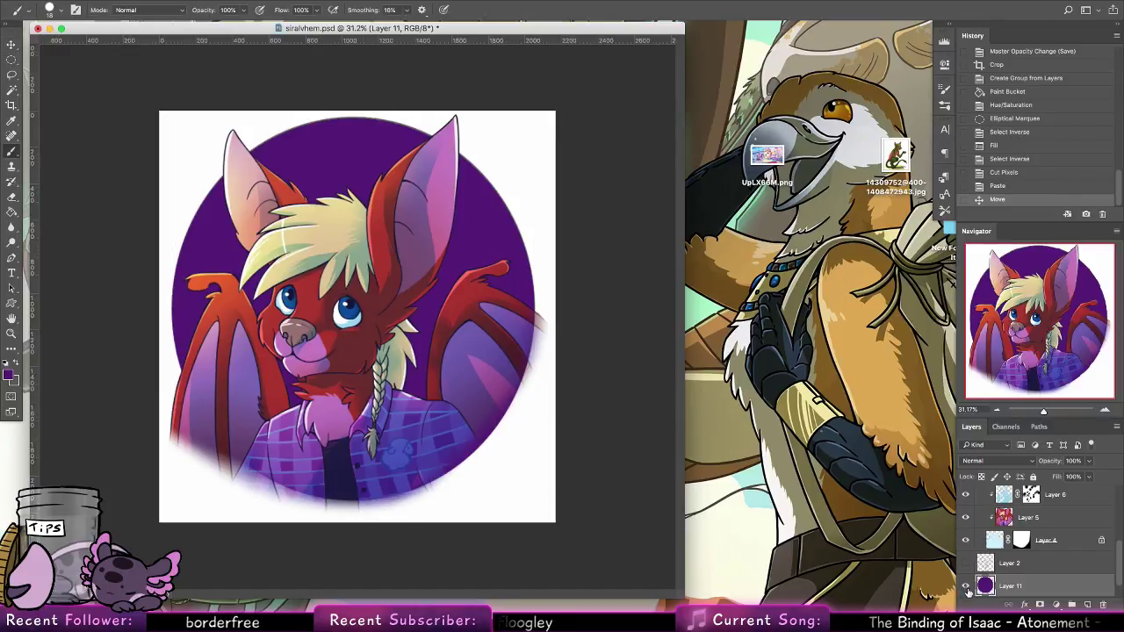
pyautogui.click(965, 585)
pyautogui.click(966, 586)
pyautogui.moveTo(988, 586); pyautogui.dragTo(1005, 575)
pyautogui.press('/')
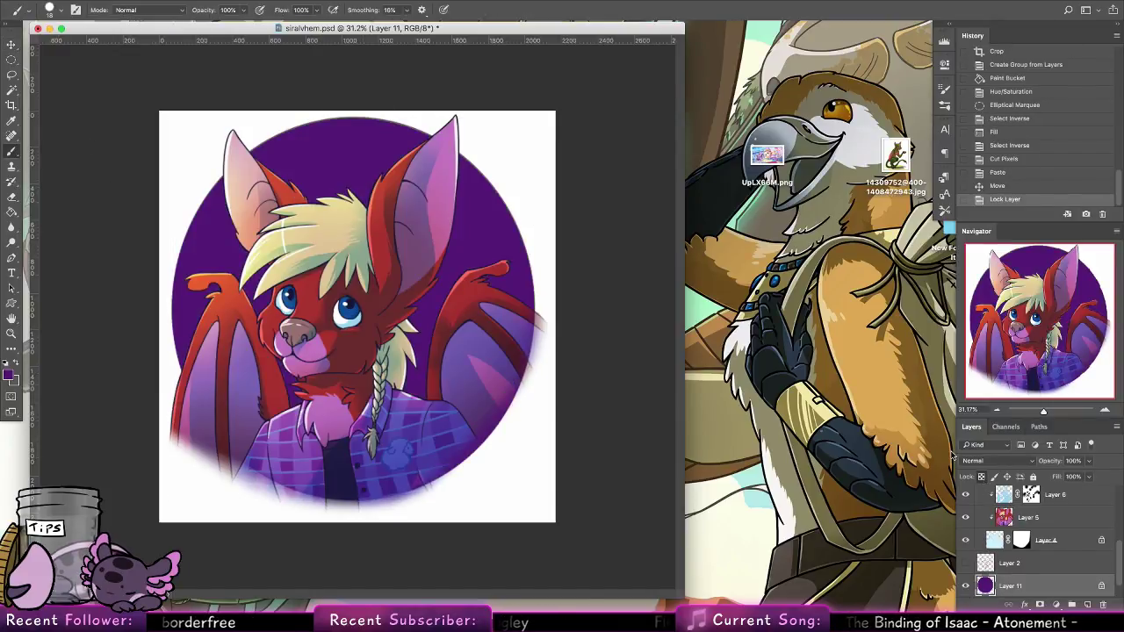
pyautogui.click(58, 12)
pyautogui.doubleClick(60, 180)
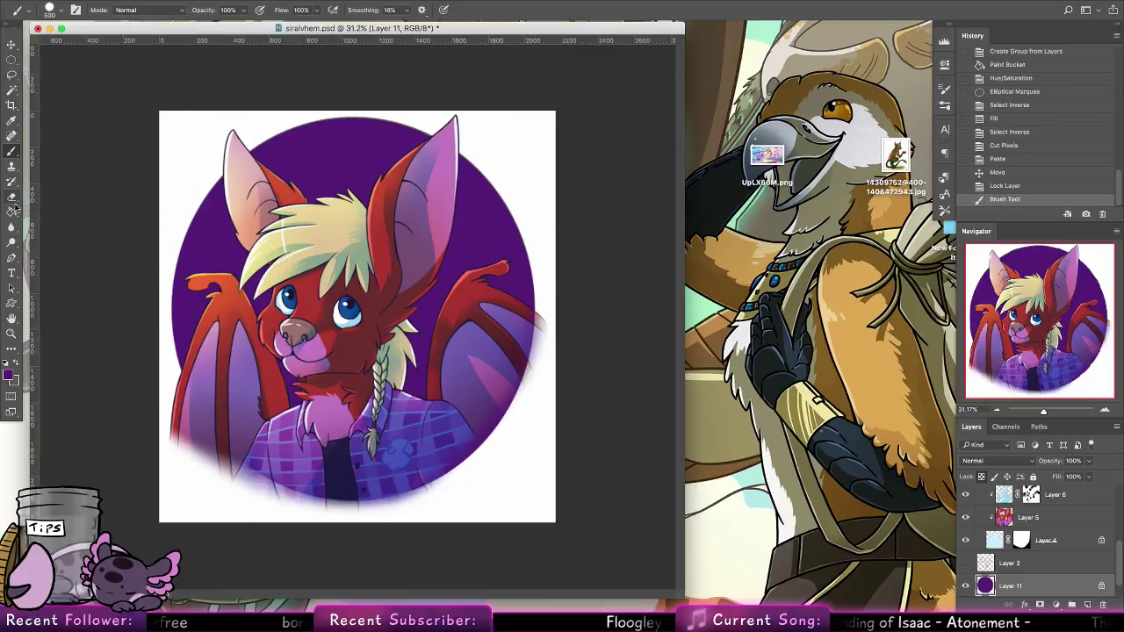
# Fill the Background layer with white using the Paint Bucket and check it by toggling its visibility
pyautogui.press('g')
pyautogui.scroll(-2, 1027, 592)
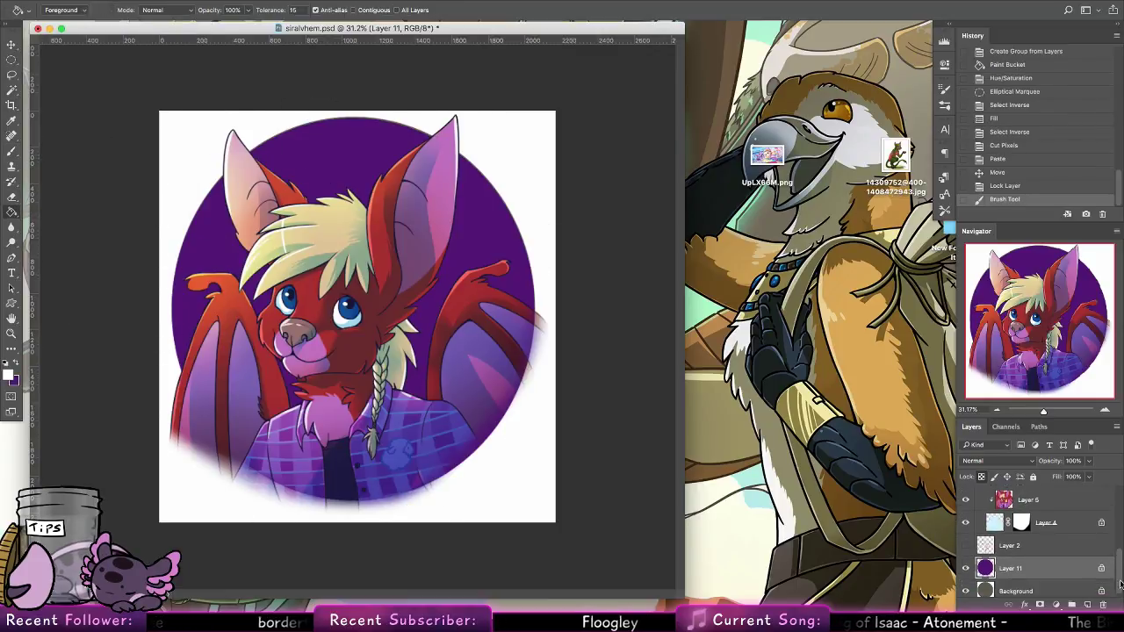
pyautogui.click(1043, 581)
pyautogui.click(498, 428)
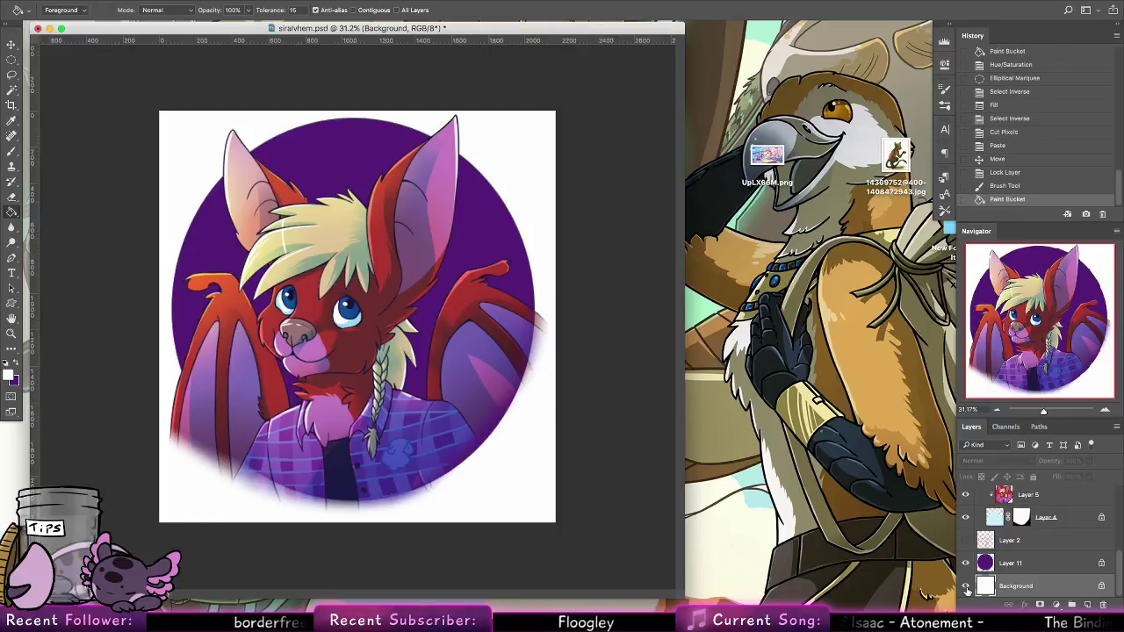
pyautogui.click(966, 587)
pyautogui.click(966, 586)
# Copy Layer 4's layer mask onto the purple ellipse layer, Layer 11, and save the file
pyautogui.moveTo(1015, 519); pyautogui.dragTo(1010, 560)
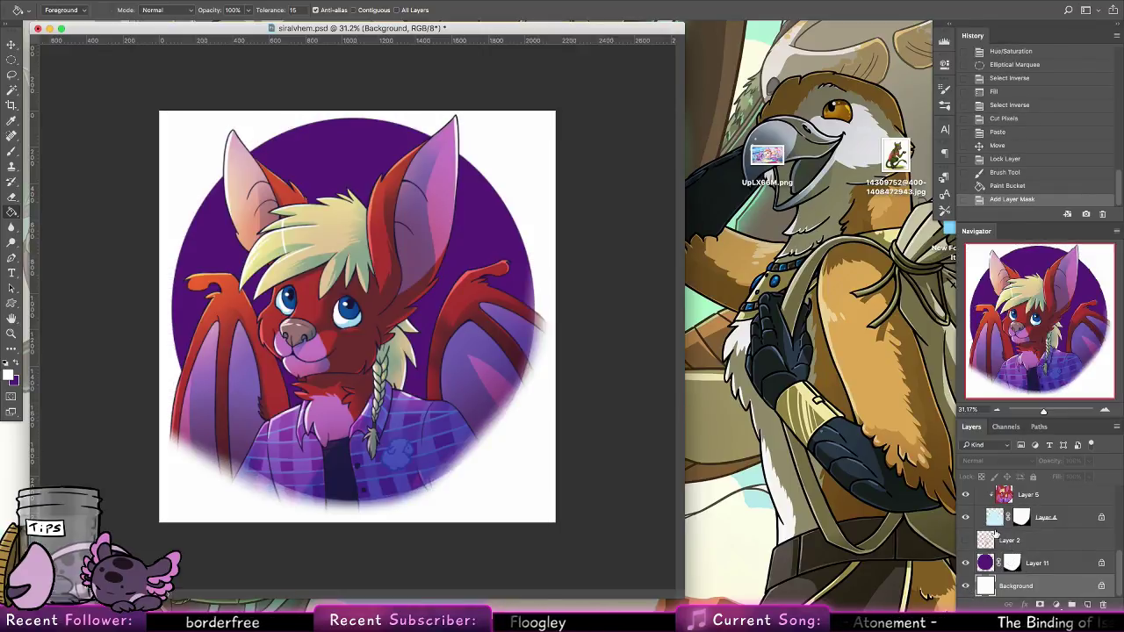
pyautogui.hotkey('ctrl', 's')
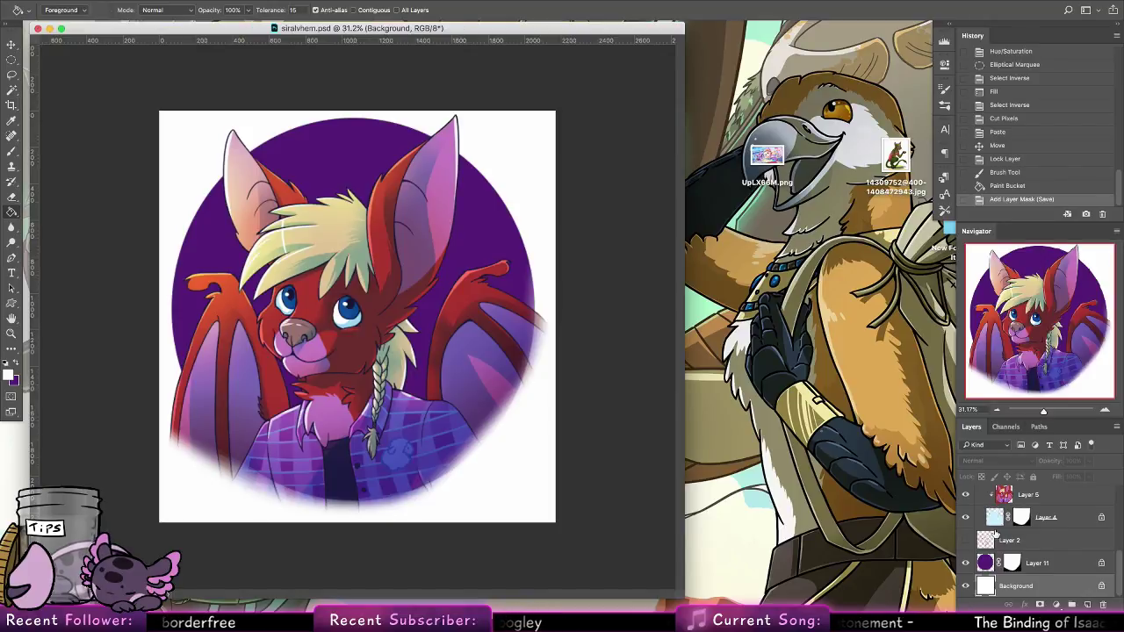
pyautogui.click(18, 110)
pyautogui.moveTo(555, 521)
pyautogui.mouseDown()
pyautogui.moveTo(551, 512)
pyautogui.moveTo(567, 537)
pyautogui.moveTo(554, 531)
pyautogui.mouseUp()
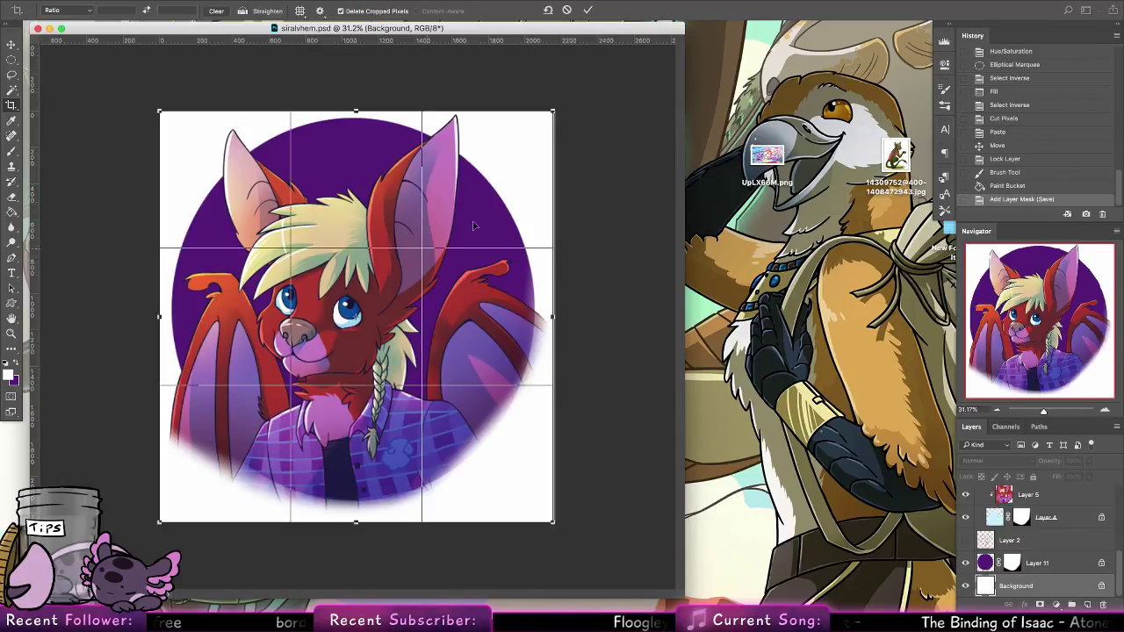
pyautogui.click(566, 9)
# Extend the faded edges on Layer 3's mask with short Gradient strokes around the wings and the bottom of the figure
pyautogui.click(12, 211)
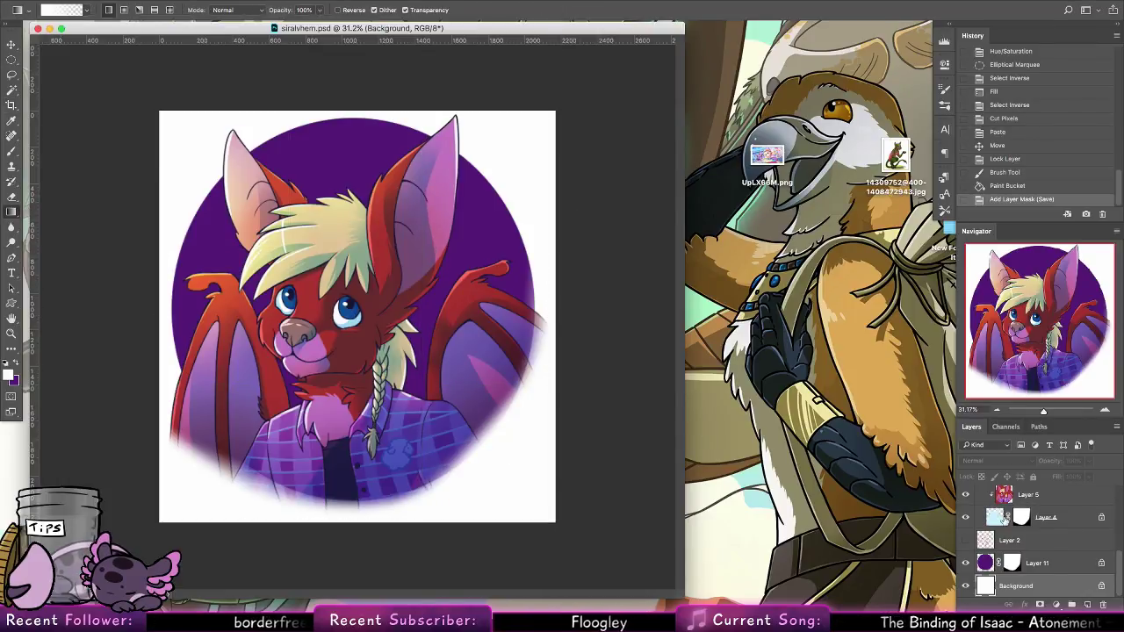
pyautogui.click(1004, 519)
pyautogui.scroll(1, 1117, 543)
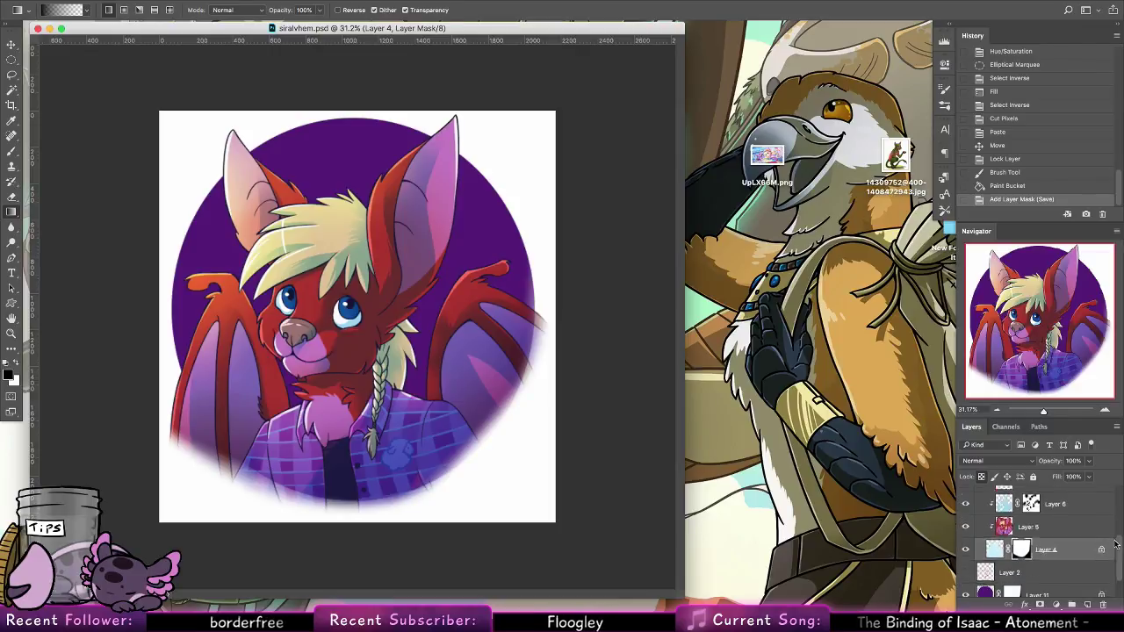
pyautogui.moveTo(1117, 543); pyautogui.dragTo(1114, 501)
pyautogui.click(1023, 533)
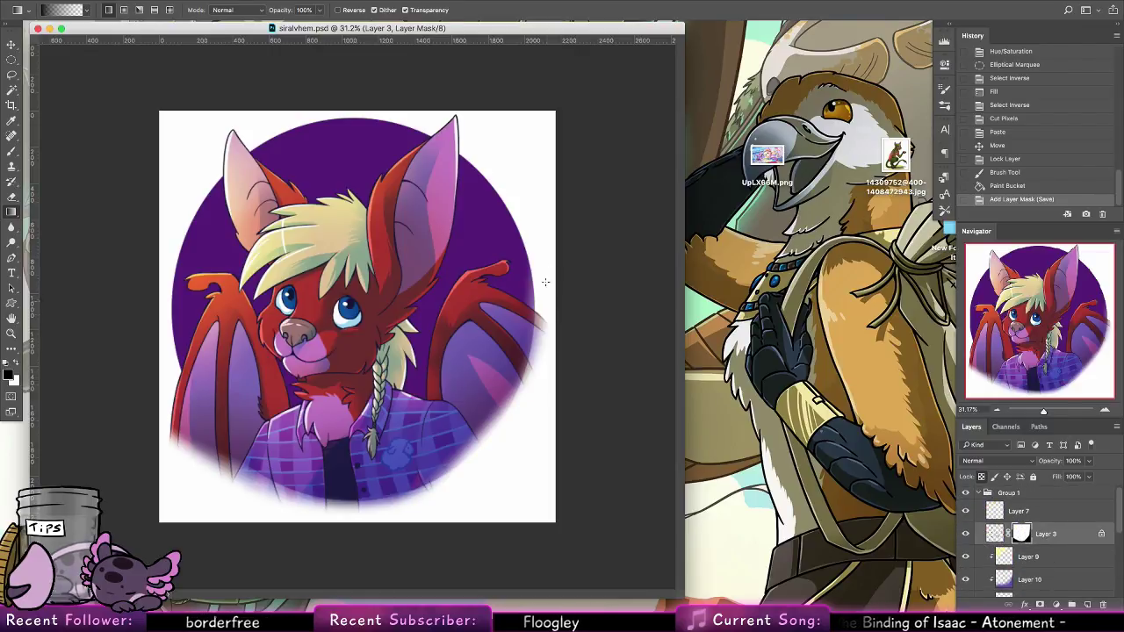
pyautogui.moveTo(532, 248); pyautogui.dragTo(525, 347)
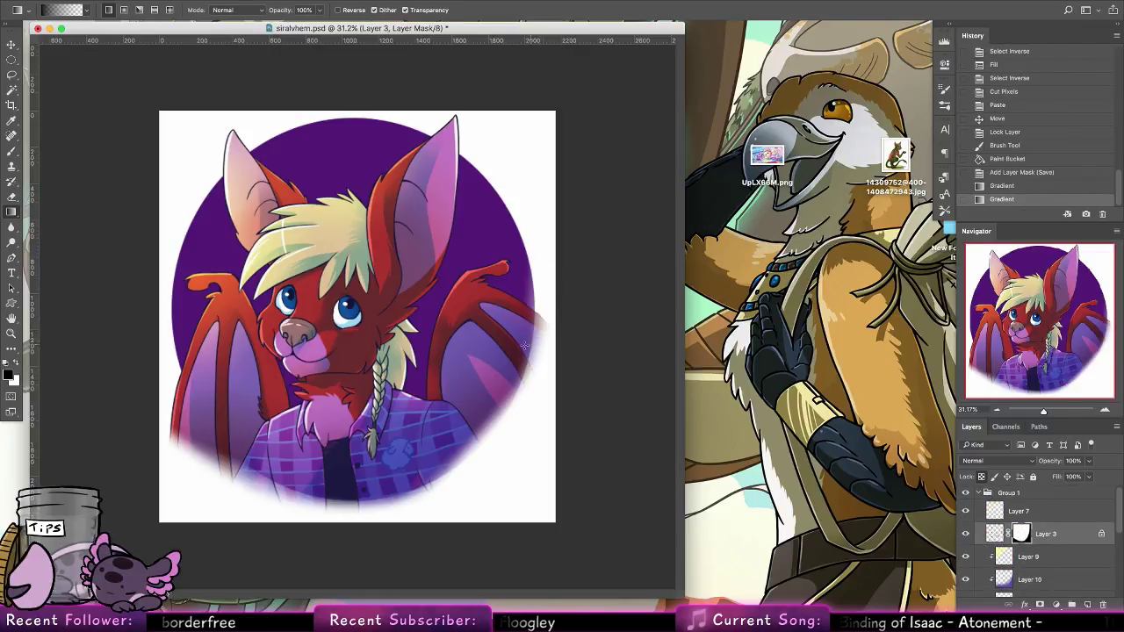
pyautogui.moveTo(364, 517); pyautogui.dragTo(322, 483)
pyautogui.moveTo(162, 451); pyautogui.dragTo(192, 429)
pyautogui.moveTo(162, 444); pyautogui.dragTo(193, 397)
pyautogui.press('super+z')
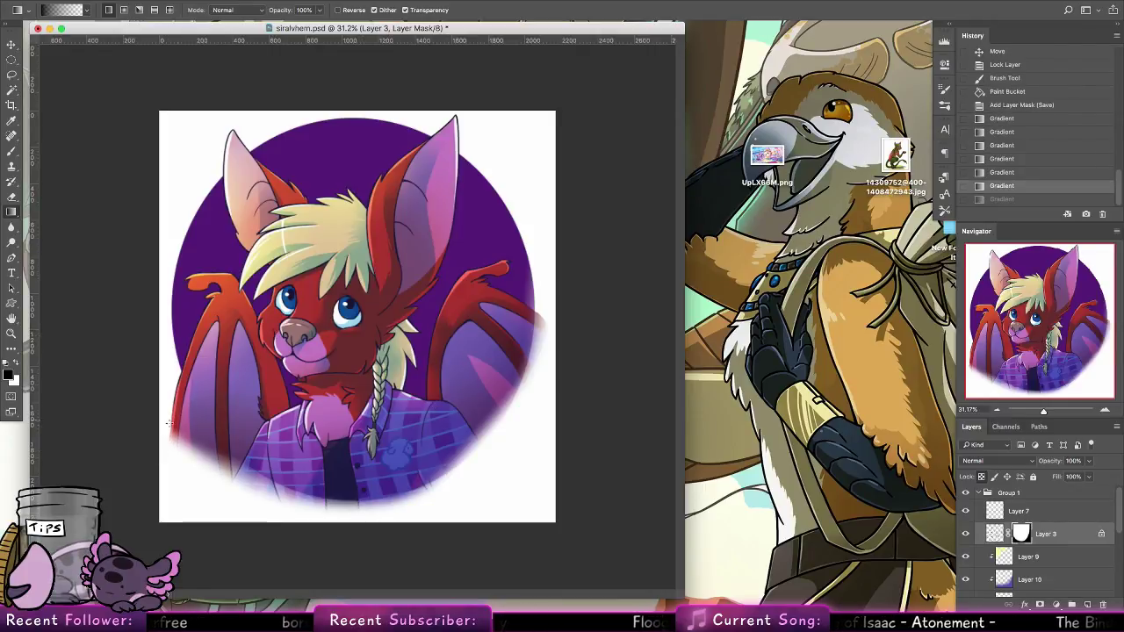
pyautogui.press('super+z')
# Replace Layer 4's mask with a copy of Layer 3's mask and save the file
pyautogui.moveTo(1120, 527); pyautogui.dragTo(1119, 542)
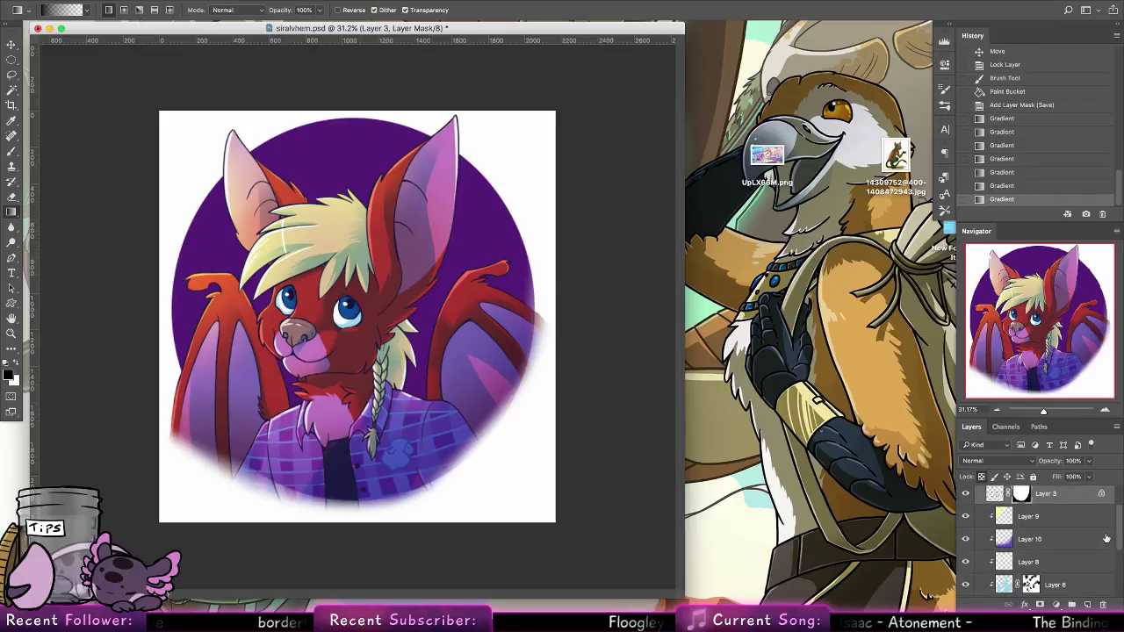
pyautogui.moveTo(1022, 497); pyautogui.dragTo(1023, 586)
pyautogui.click(655, 204)
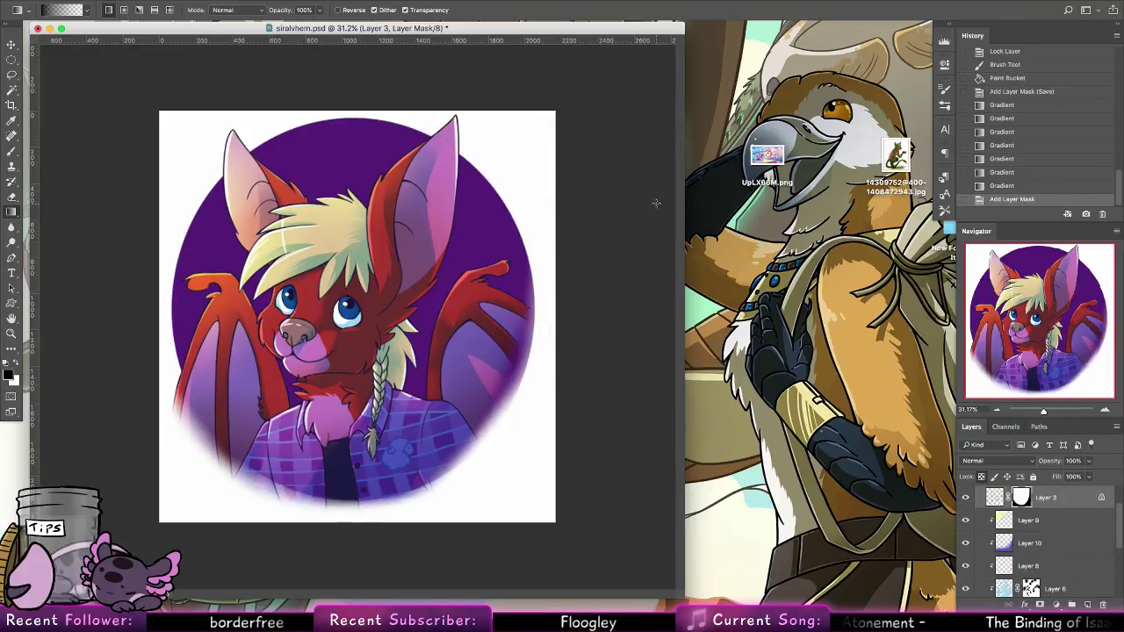
pyautogui.scroll(-3, 1111, 543)
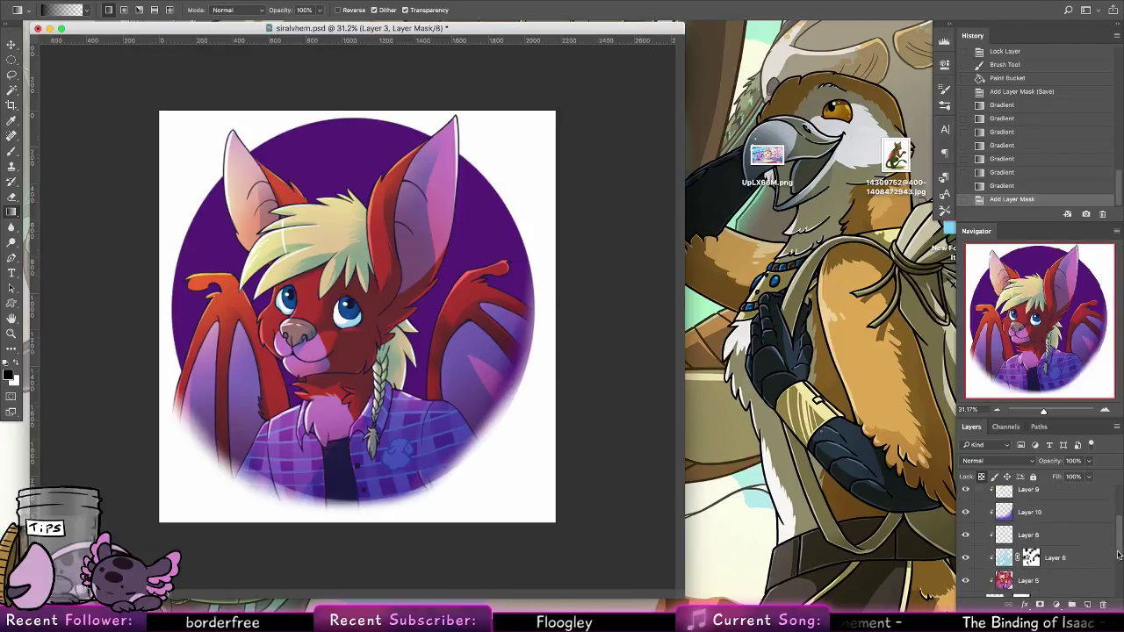
pyautogui.hotkey('ctrl', 's')
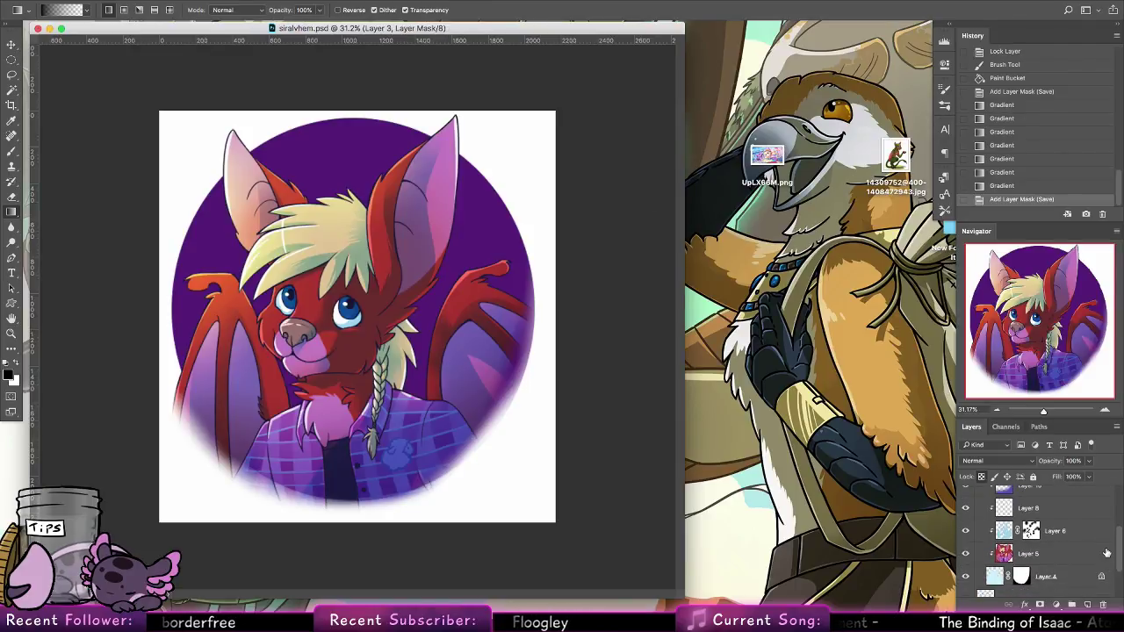
# Crop the canvas to trim its right side and extend it slightly beyond the top and left edges
pyautogui.click(11, 106)
pyautogui.moveTo(160, 111); pyautogui.dragTo(549, 516)
pyautogui.moveTo(367, 125); pyautogui.dragTo(362, 118)
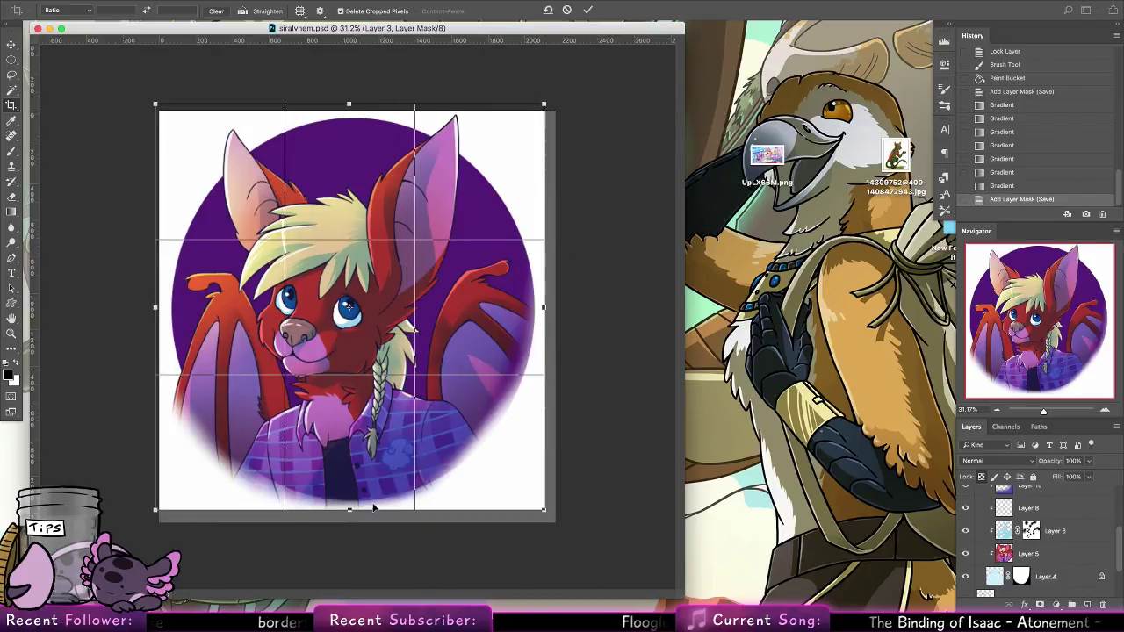
pyautogui.moveTo(373, 507); pyautogui.dragTo(374, 521)
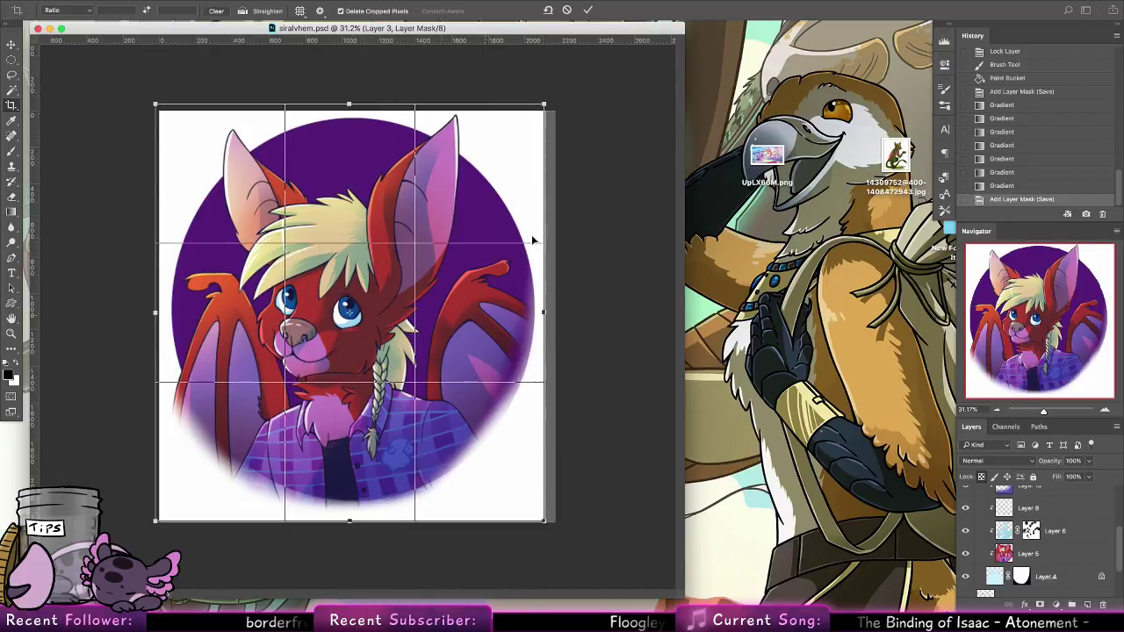
pyautogui.click(586, 10)
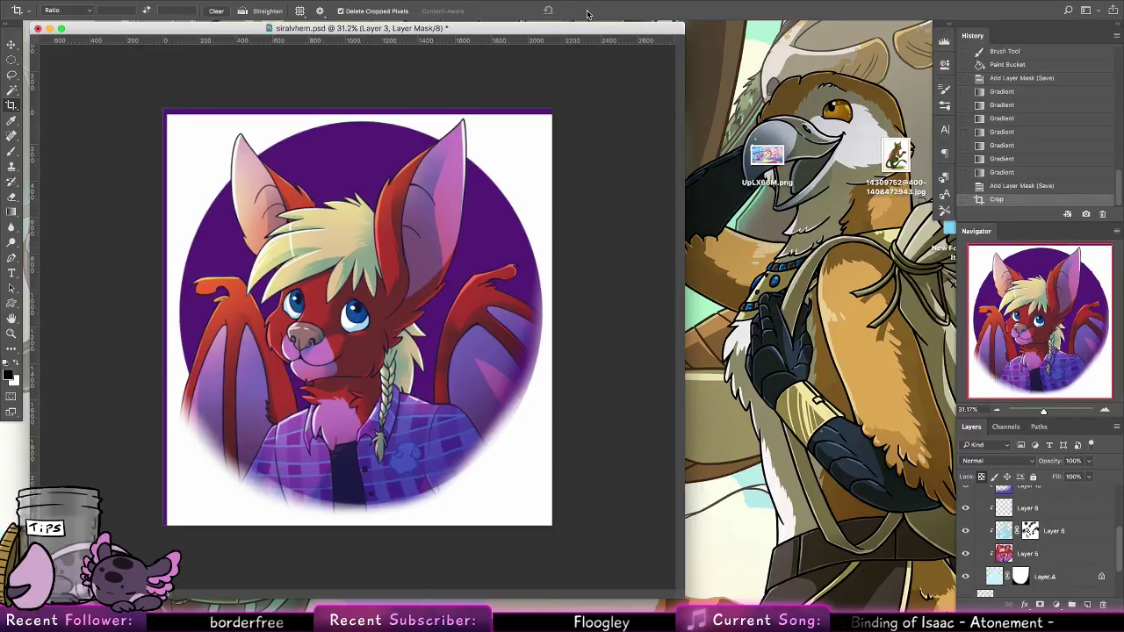
# Fill the purple strips along the Background layer's top and left edges with white using the Paint Bucket
pyautogui.scroll(-3, 1119, 567)
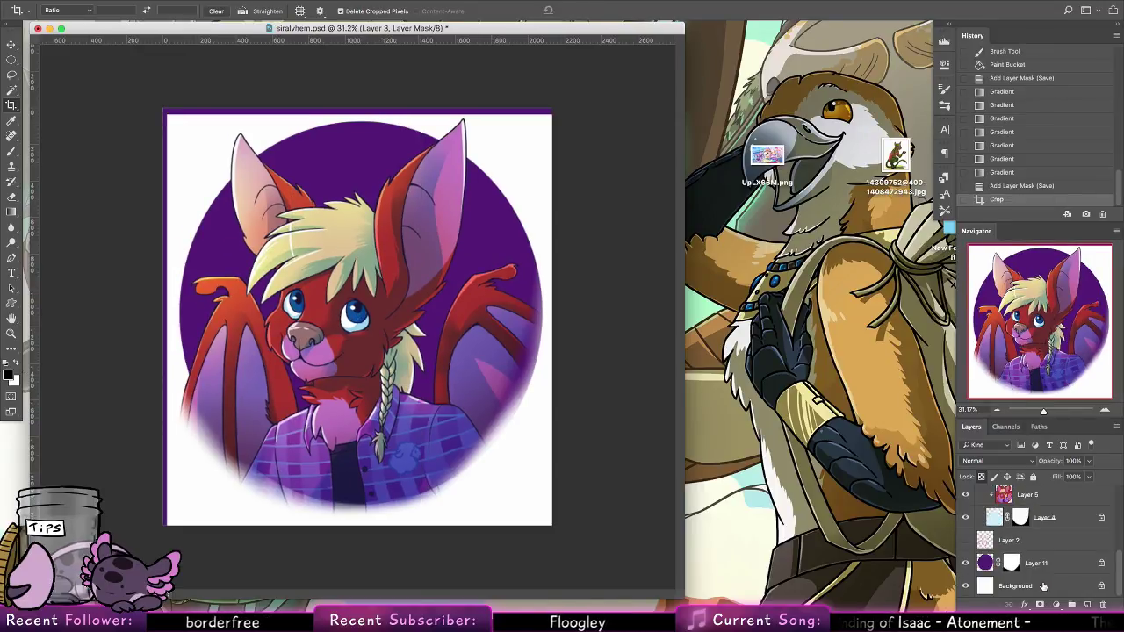
pyautogui.click(1043, 577)
pyautogui.click(11, 211)
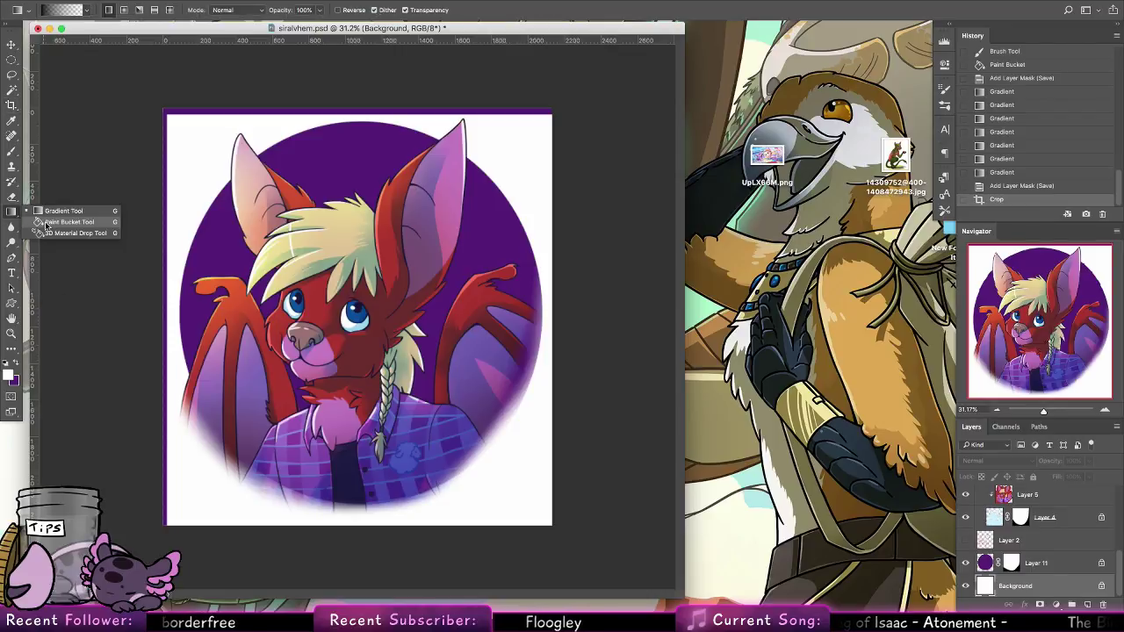
pyautogui.click(63, 226)
pyautogui.click(166, 262)
pyautogui.click(166, 286)
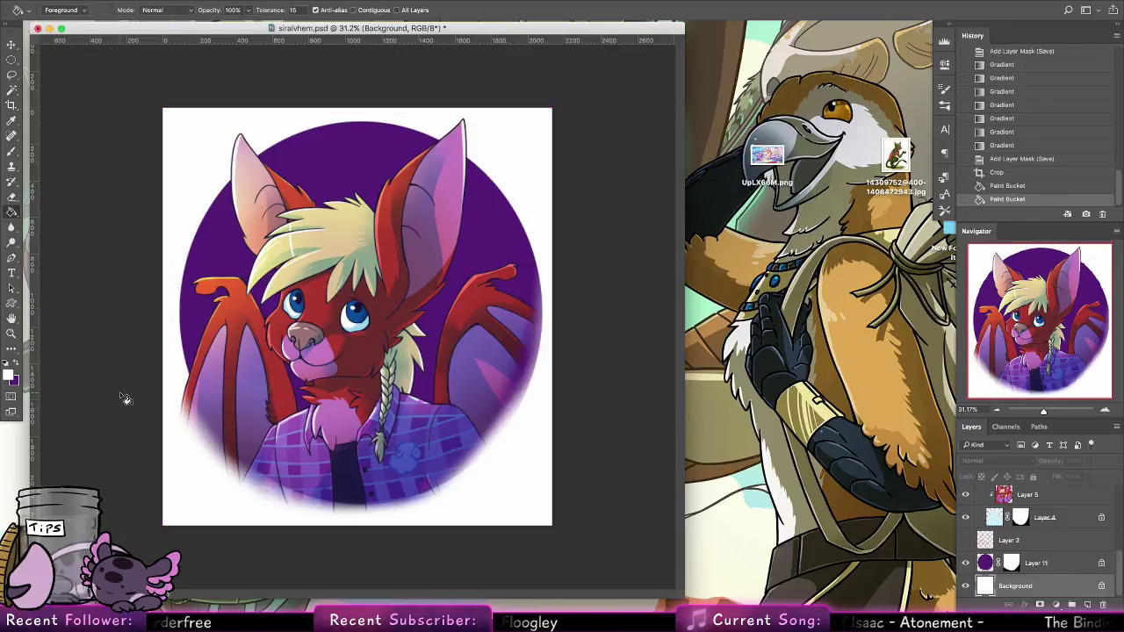
# Crop a narrow strip off the canvas's left side to balance the margins around the ellipse, and save the file
pyautogui.click(12, 104)
pyautogui.moveTo(178, 107); pyautogui.dragTo(542, 531)
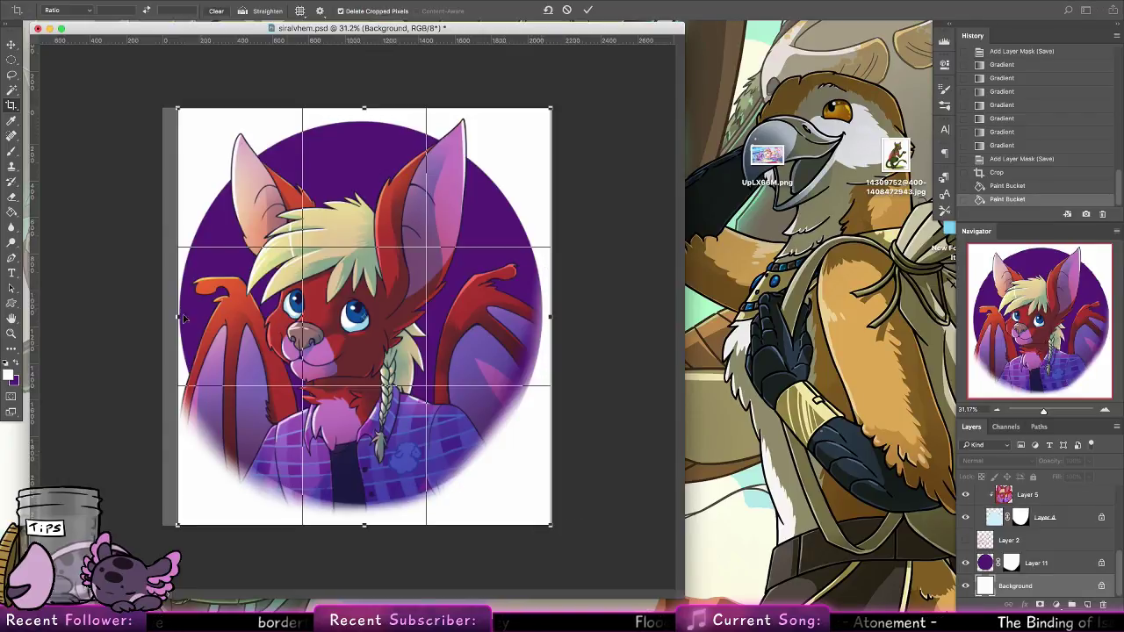
pyautogui.moveTo(182, 317); pyautogui.dragTo(179, 317)
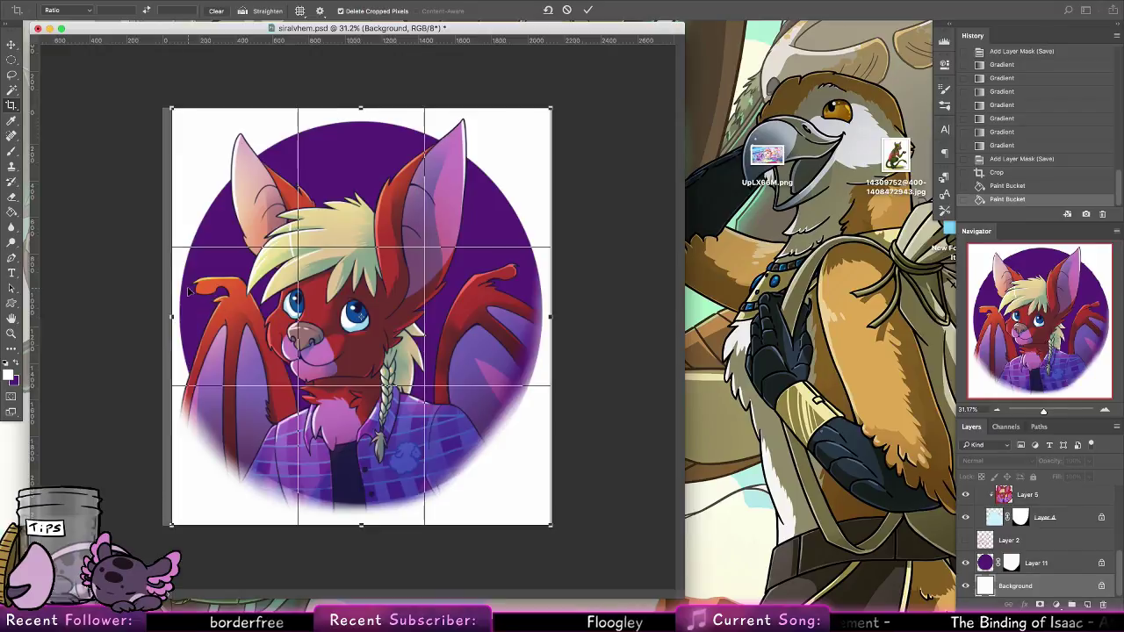
pyautogui.click(587, 10)
pyautogui.press('super+s')
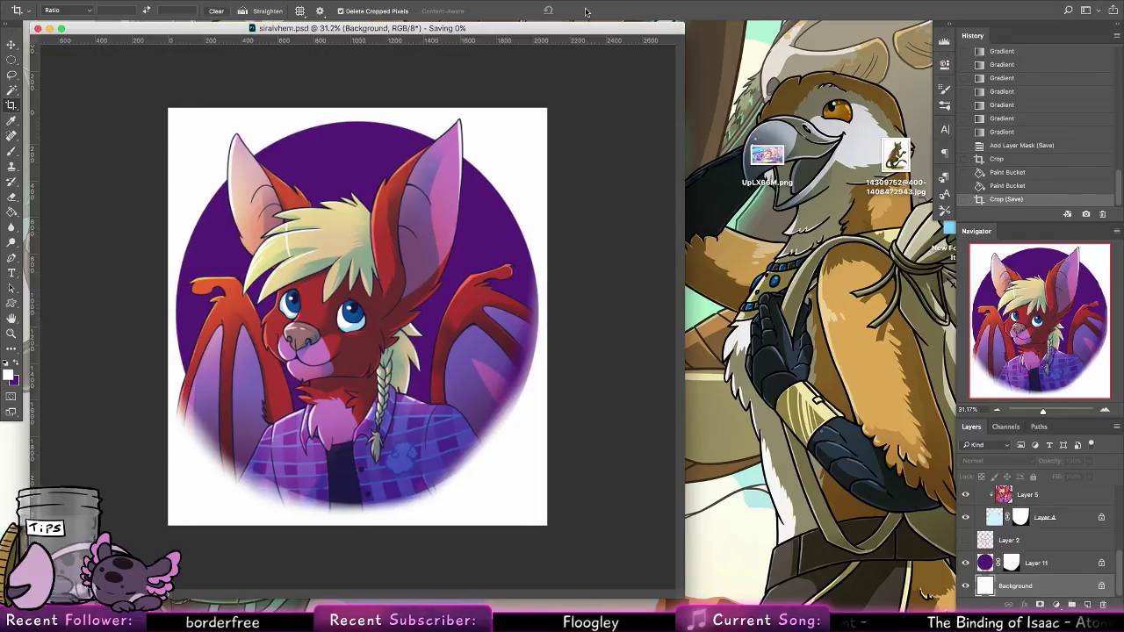
# Choose the 387 px signature brush preset, reduce it to 111 px and sample the blue from the plaid shirt
pyautogui.click(12, 151)
pyautogui.click(51, 10)
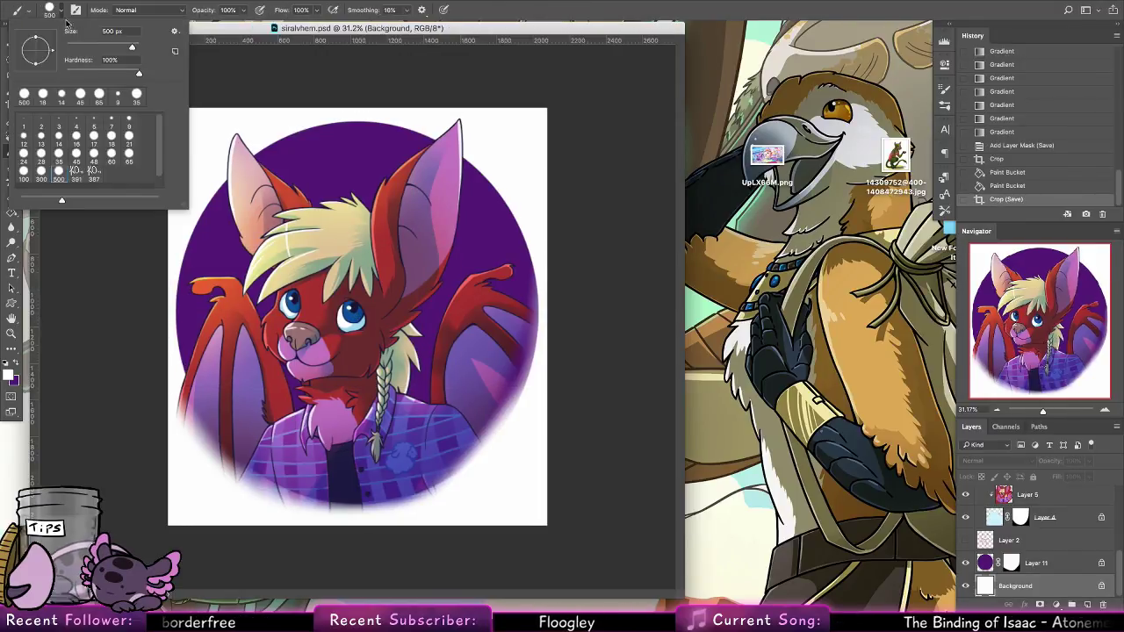
pyautogui.click(98, 179)
pyautogui.moveTo(127, 47); pyautogui.dragTo(104, 48)
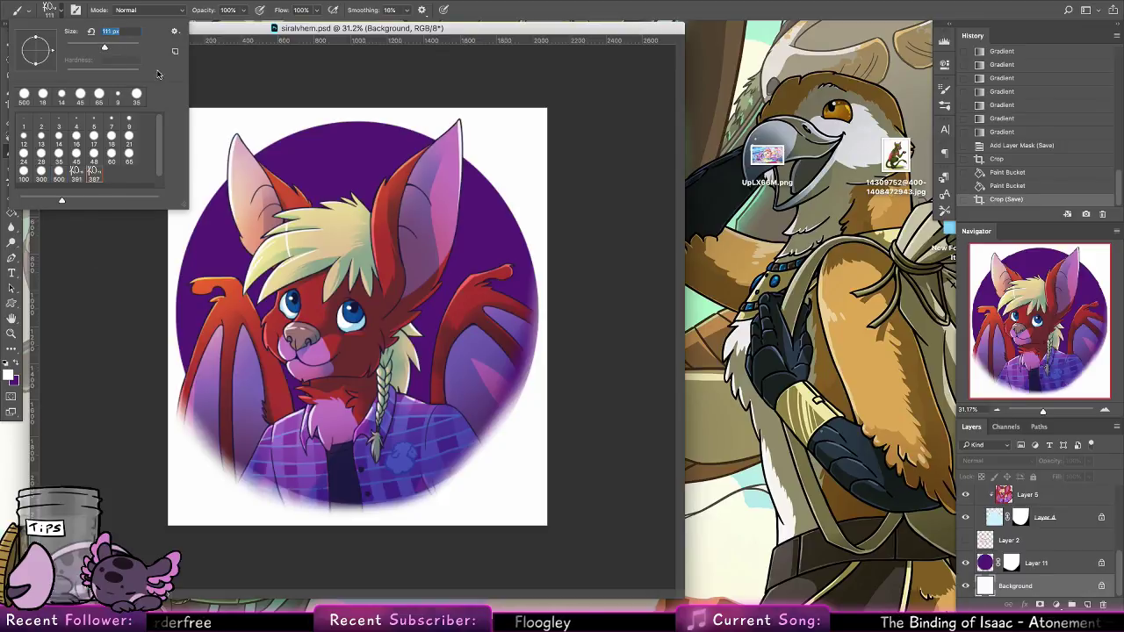
pyautogui.keyDown('alt'); pyautogui.click(455, 417); pyautogui.keyUp('alt')
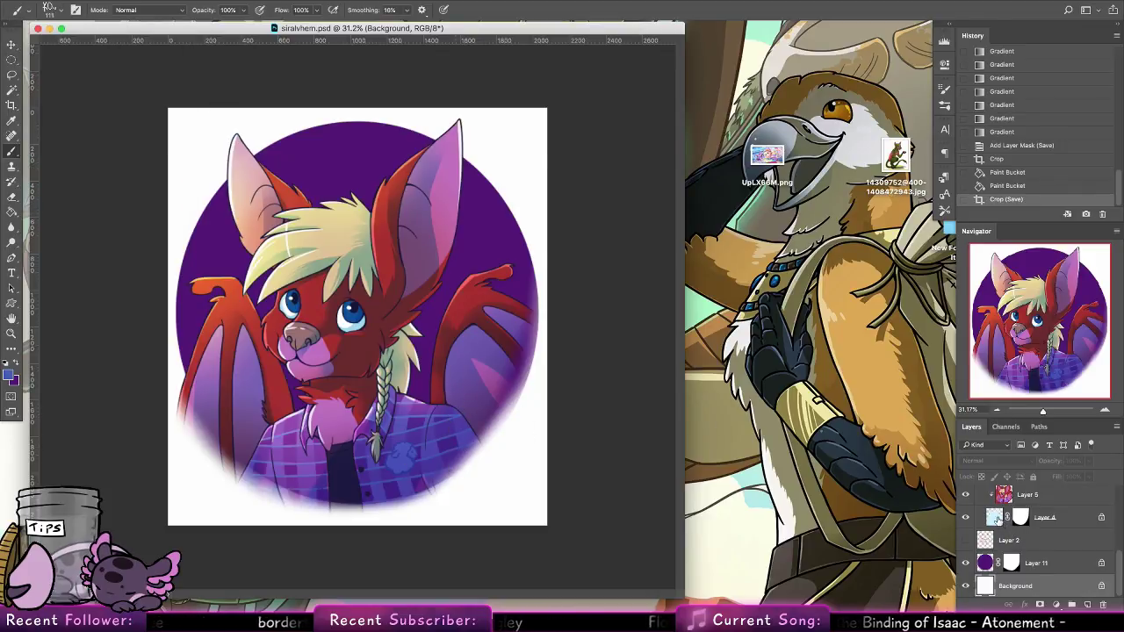
# Create a new layer inside Group 1 beneath Layer 4 and stamp the signature at the shirt's lower right edge
pyautogui.click(997, 518)
pyautogui.click(1049, 537)
pyautogui.click(1087, 605)
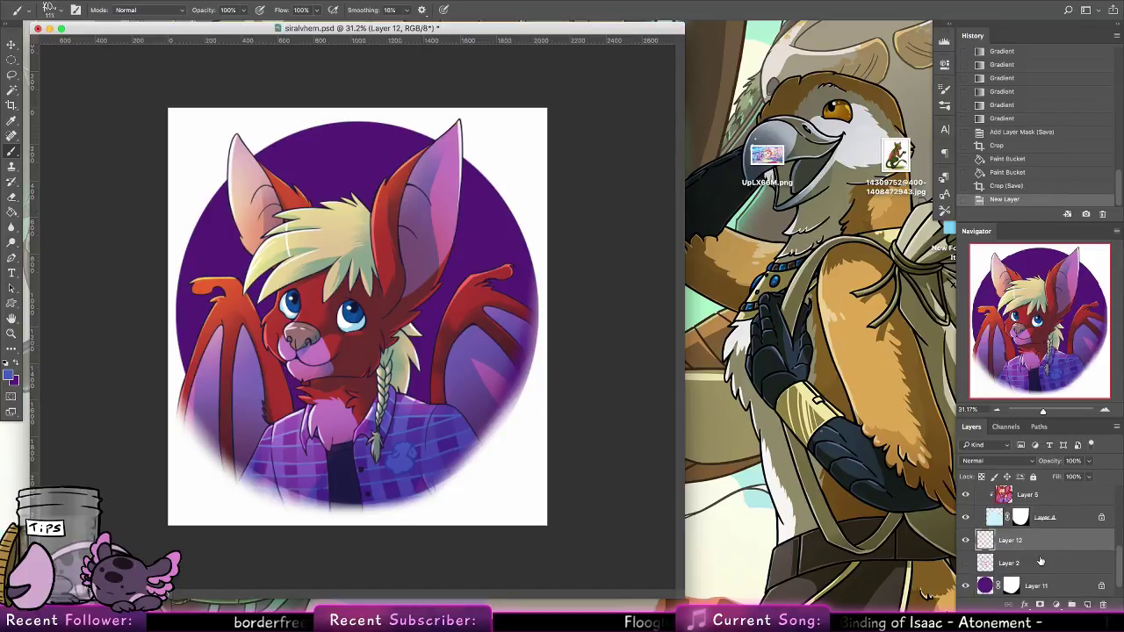
pyautogui.moveTo(1039, 542); pyautogui.dragTo(1031, 527)
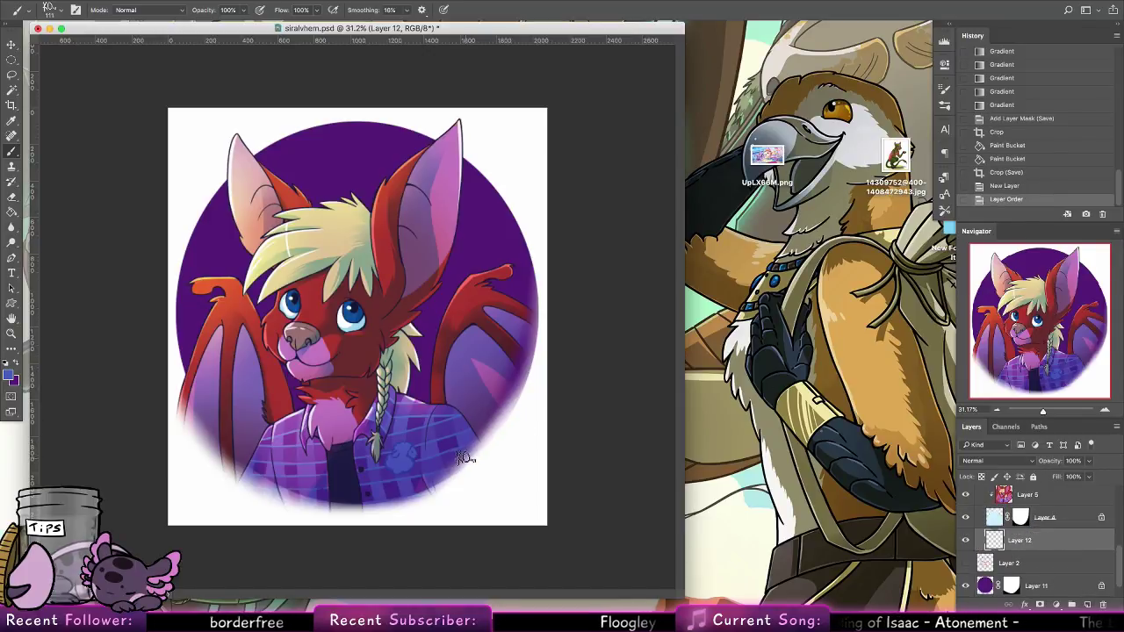
pyautogui.moveTo(463, 457); pyautogui.dragTo(475, 459)
# Change the year in the signature to '18 by painting over its last digit with a 7 px brush
pyautogui.click(11, 334)
pyautogui.moveTo(383, 409); pyautogui.dragTo(600, 497)
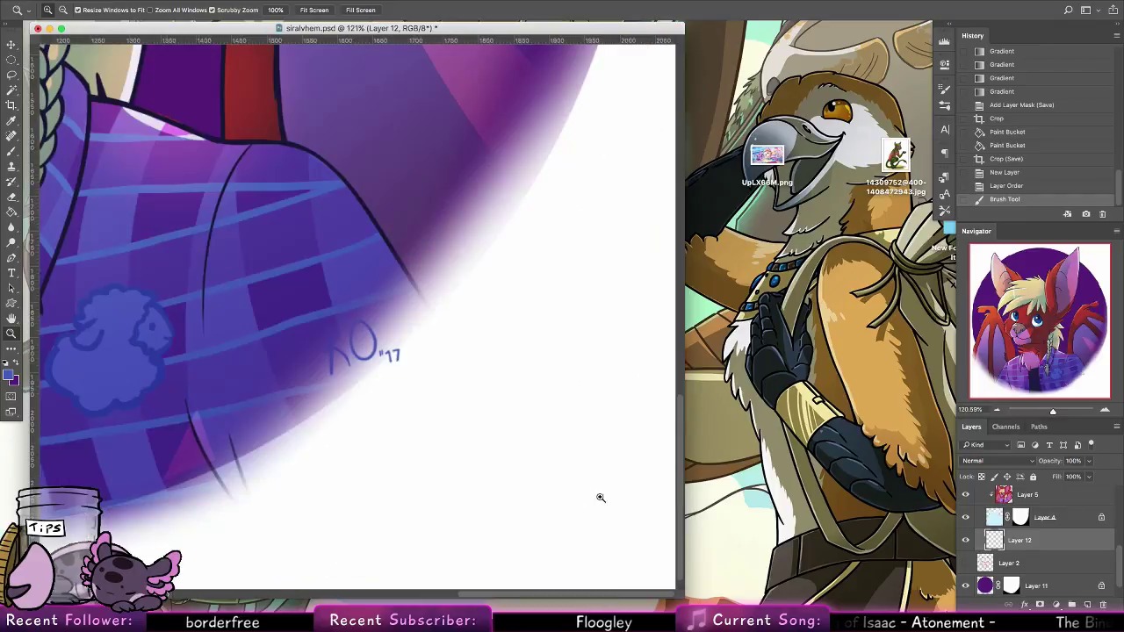
pyautogui.click(12, 151)
pyautogui.click(53, 9)
pyautogui.click(111, 119)
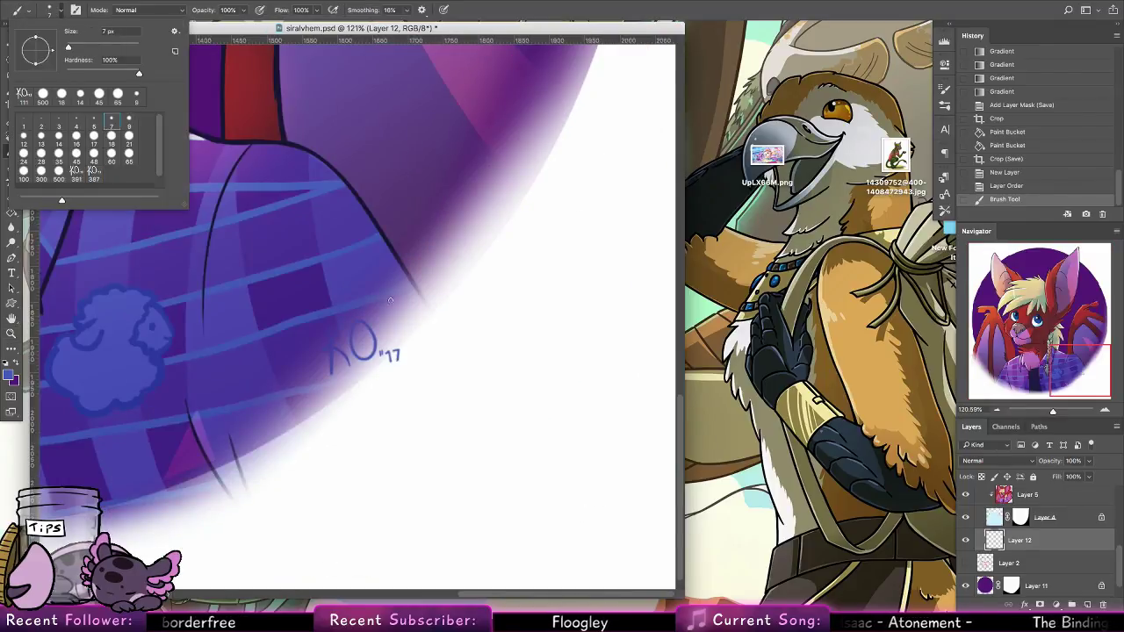
pyautogui.click(392, 354)
pyautogui.moveTo(392, 355); pyautogui.dragTo(402, 345)
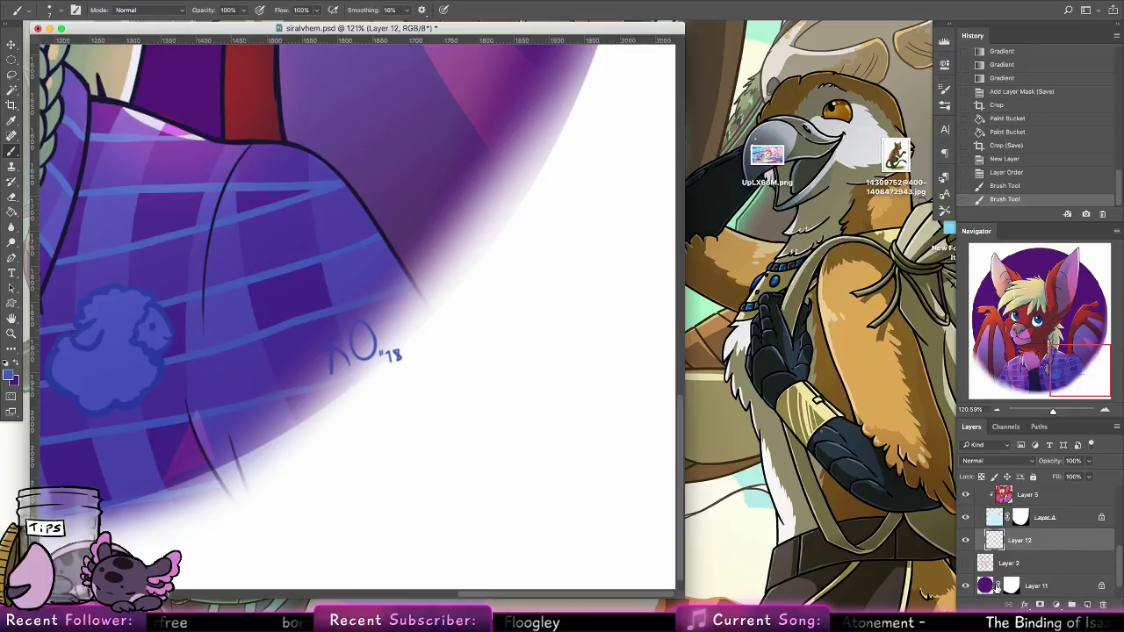
# Move Layer 11 into Group 1 beneath the signature layer and collapse the group
pyautogui.moveTo(998, 587); pyautogui.dragTo(1015, 553)
pyautogui.moveTo(1118, 571); pyautogui.dragTo(1060, 478)
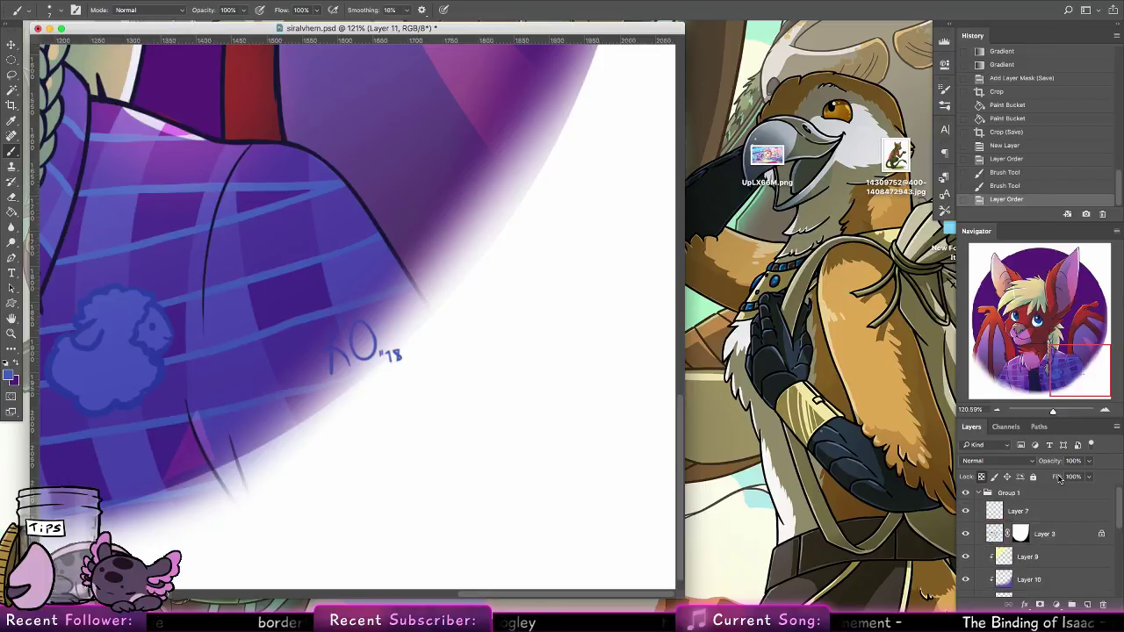
pyautogui.click(982, 494)
pyautogui.click(906, 524)
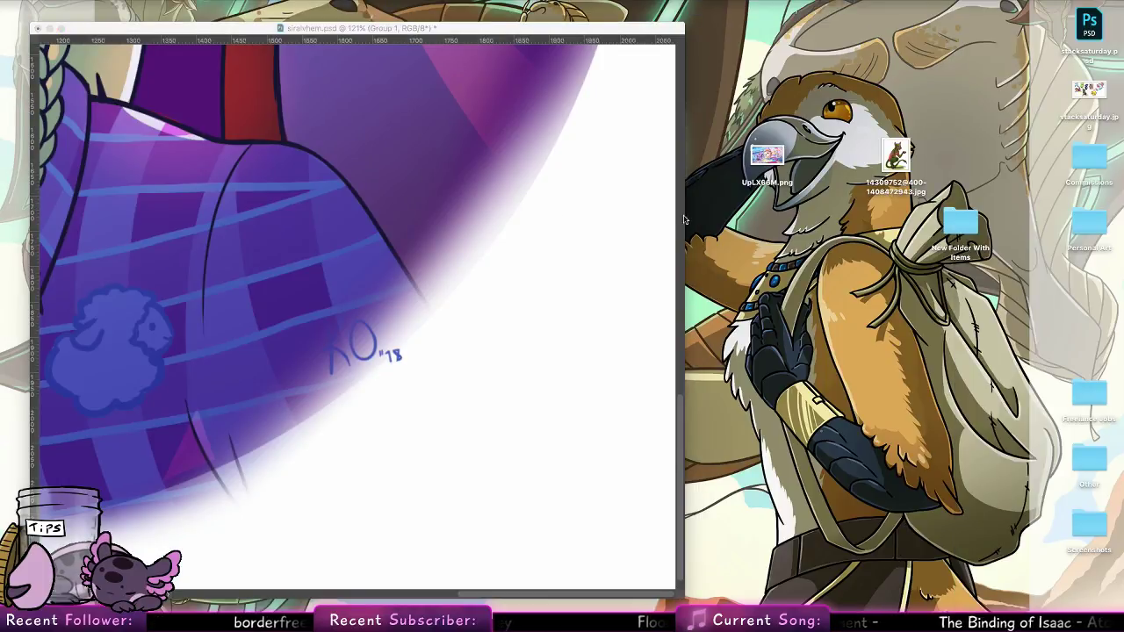
pyautogui.click(83, 83)
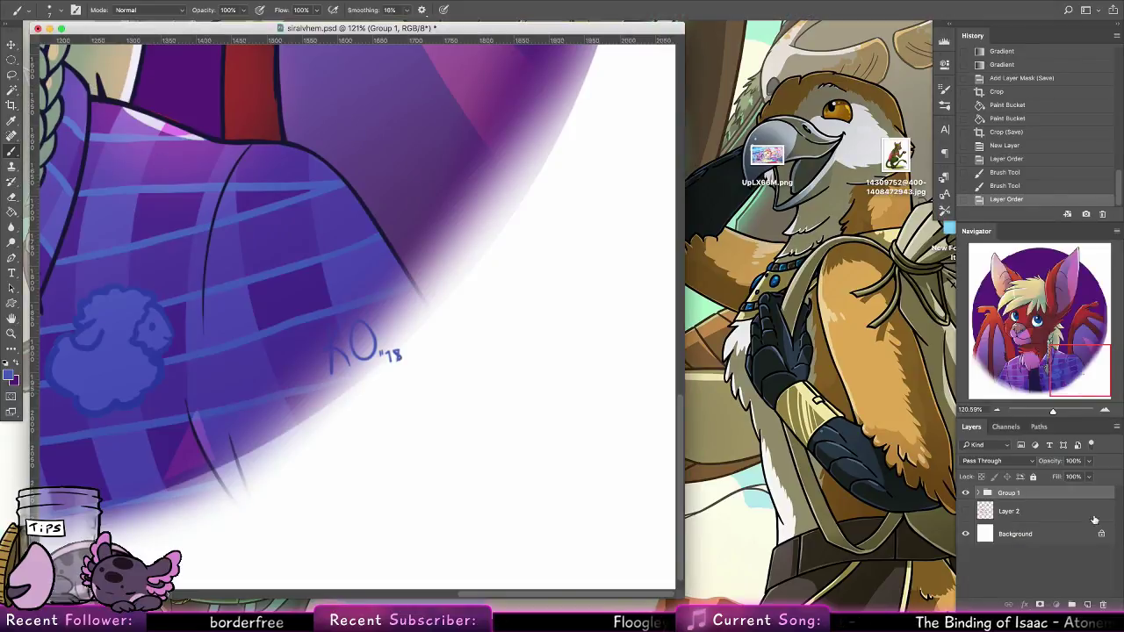
# Expand Group 1 and move the signature on Layer 12 down and left to the shirt's faded bottom edge
pyautogui.click(977, 495)
pyautogui.scroll(-2, 1054, 570)
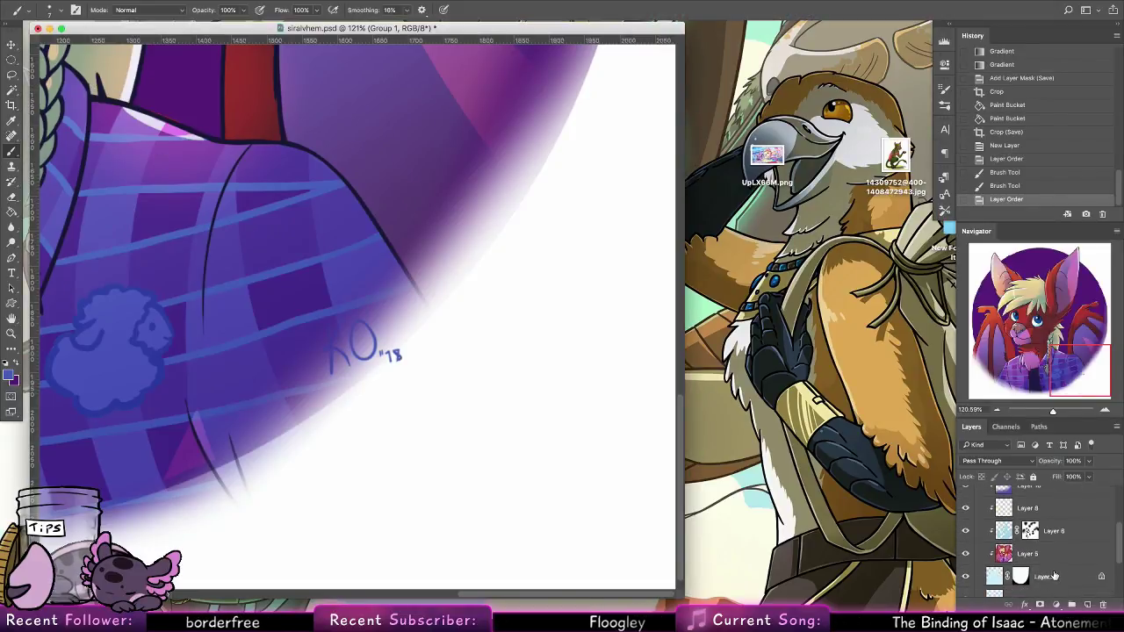
pyautogui.moveTo(1118, 549); pyautogui.dragTo(1118, 559)
pyautogui.click(1044, 572)
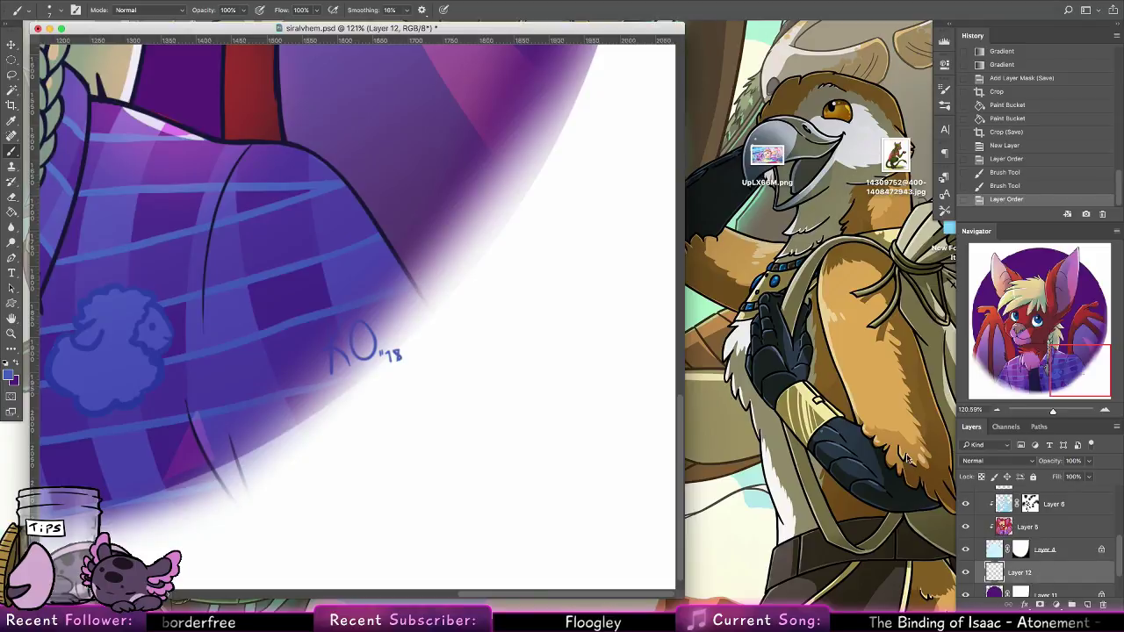
pyautogui.click(12, 43)
pyautogui.moveTo(389, 354)
pyautogui.mouseDown()
pyautogui.moveTo(361, 388)
pyautogui.moveTo(360, 427)
pyautogui.moveTo(304, 455)
pyautogui.mouseUp()
pyautogui.press('z')
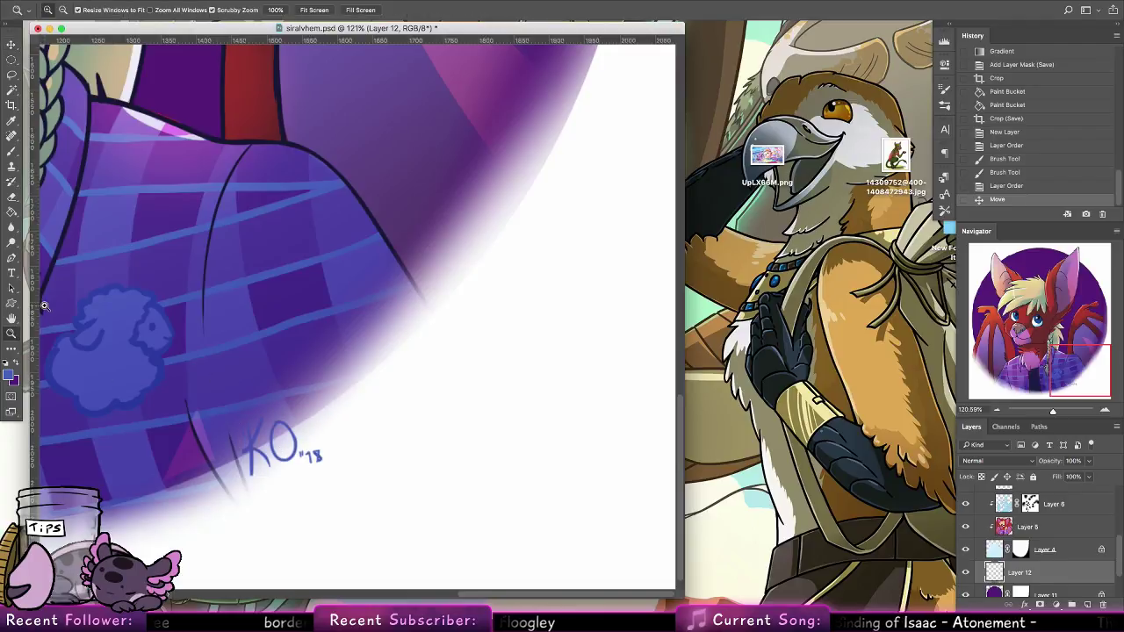
# Switch to Finder, open the Personal Art folder from the desktop and move its window beside the artwork
pyautogui.click(890, 404)
pyautogui.doubleClick(1093, 228)
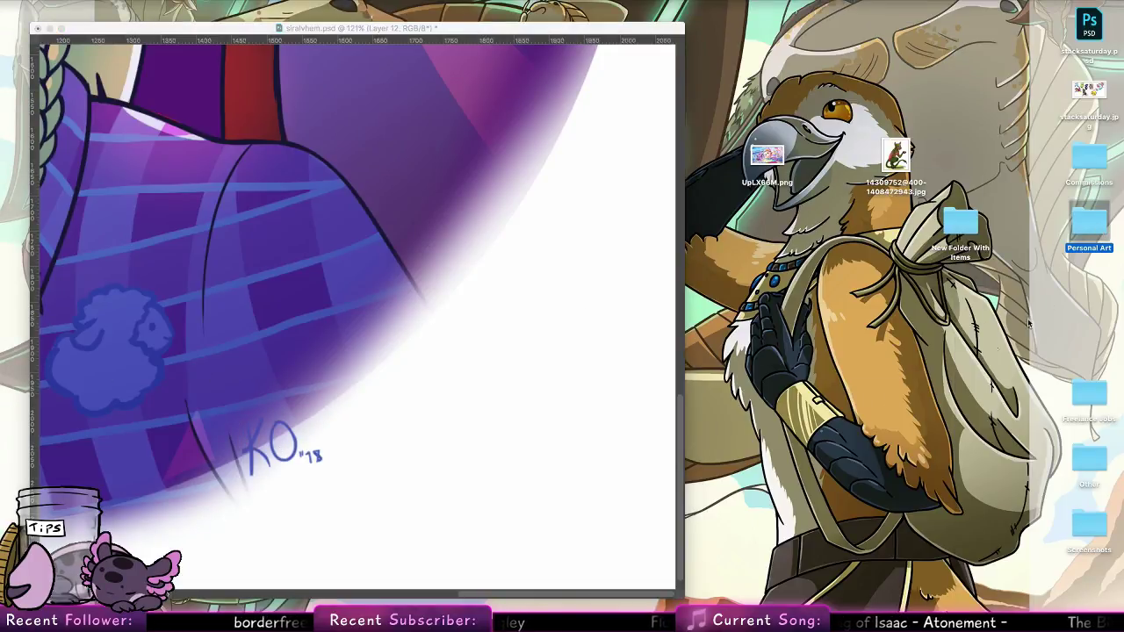
pyautogui.moveTo(317, 40); pyautogui.dragTo(887, 43)
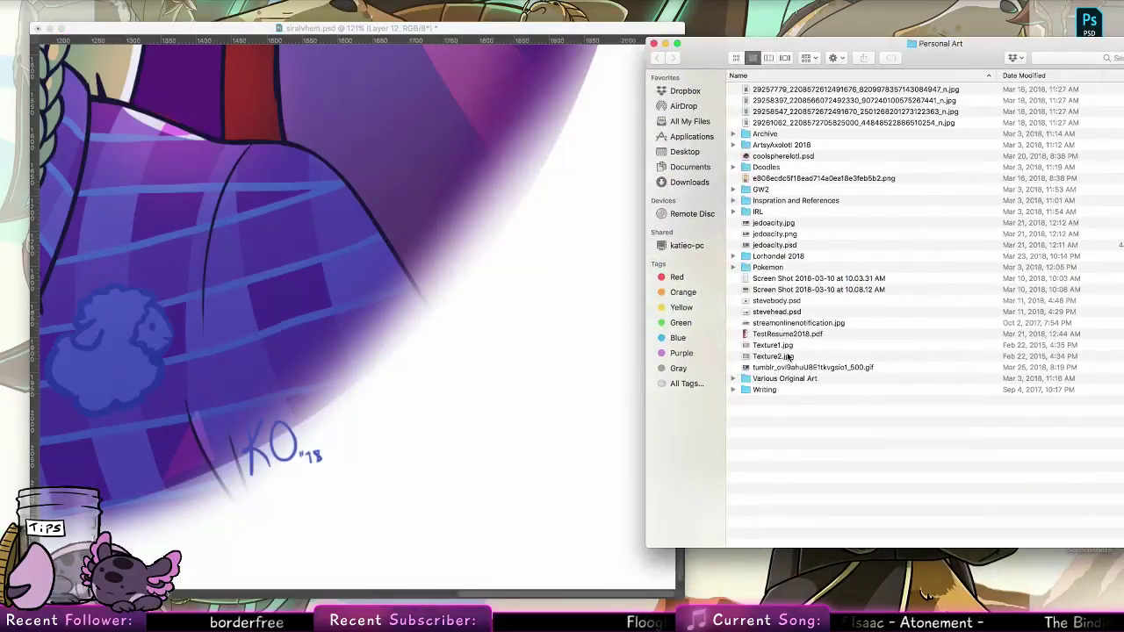
# Collapse Group 1 and bring Texture1.jpg and Texture2.jpg from the Finder's Personal Art folder into the bat artwork
pyautogui.moveTo(788, 347); pyautogui.dragTo(787, 360)
pyautogui.click(52, 347)
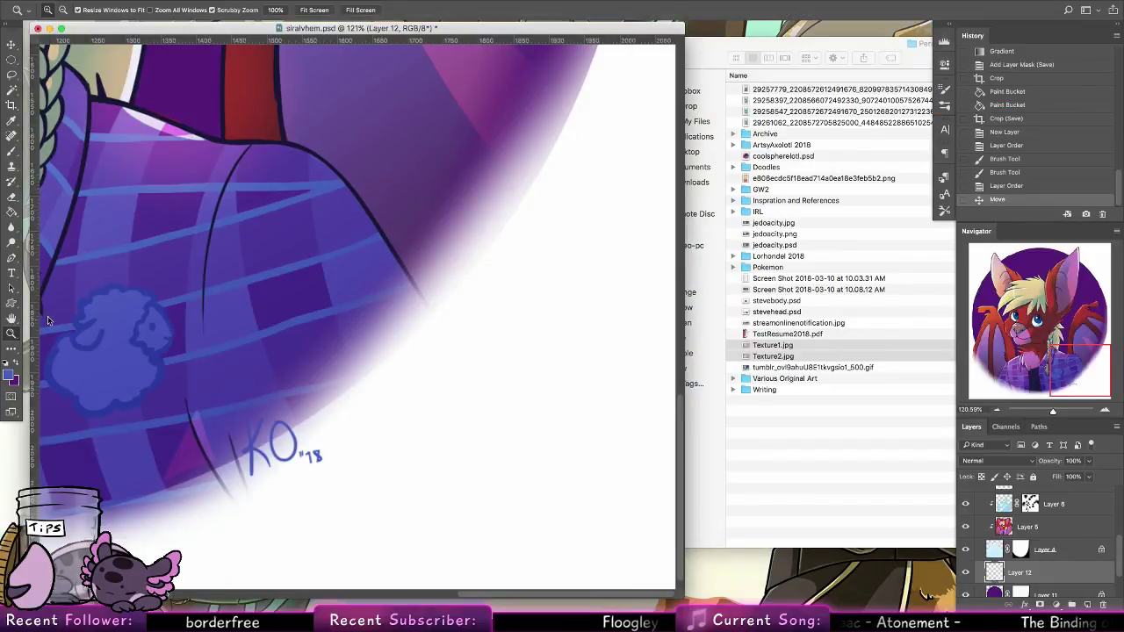
pyautogui.press('super+0')
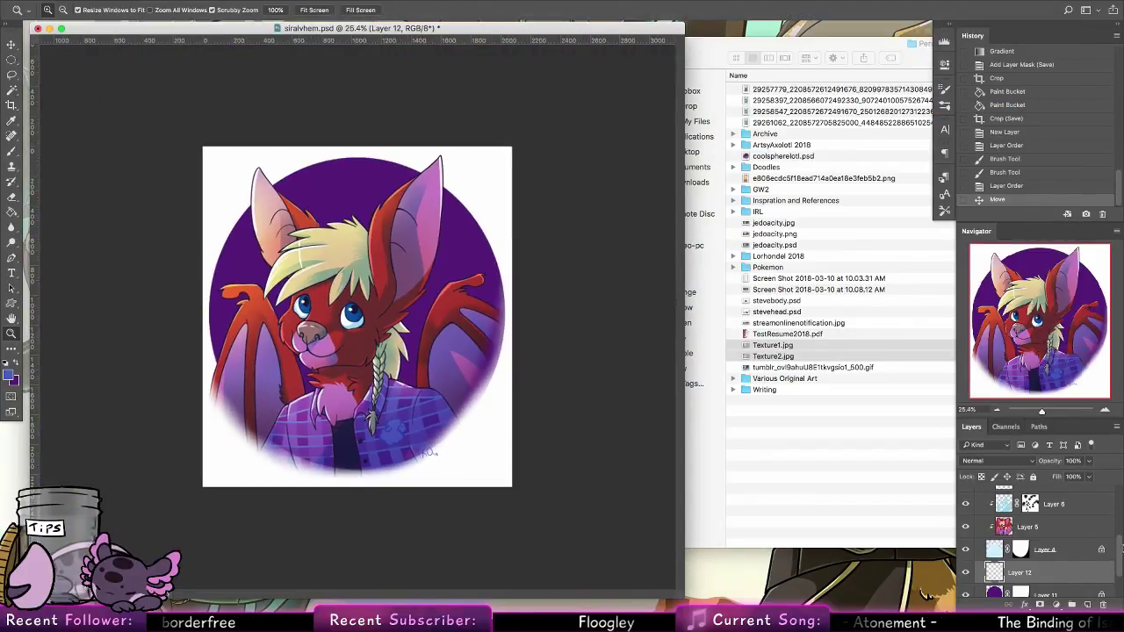
pyautogui.moveTo(1118, 546); pyautogui.dragTo(1119, 493)
pyautogui.click(978, 494)
pyautogui.click(818, 355)
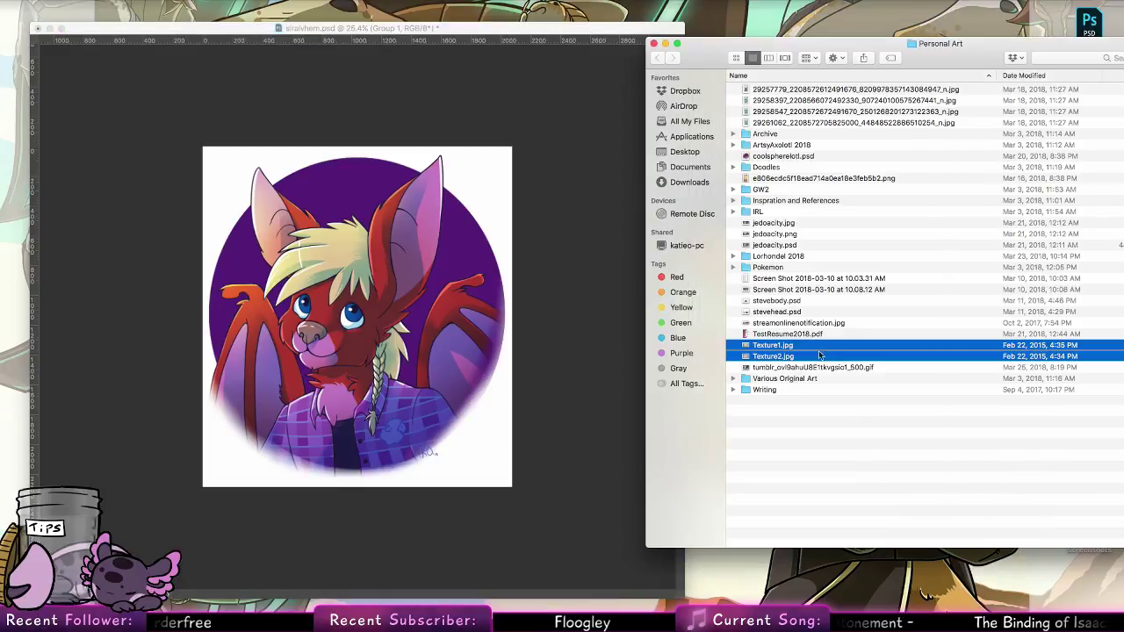
pyautogui.moveTo(786, 356); pyautogui.dragTo(423, 282)
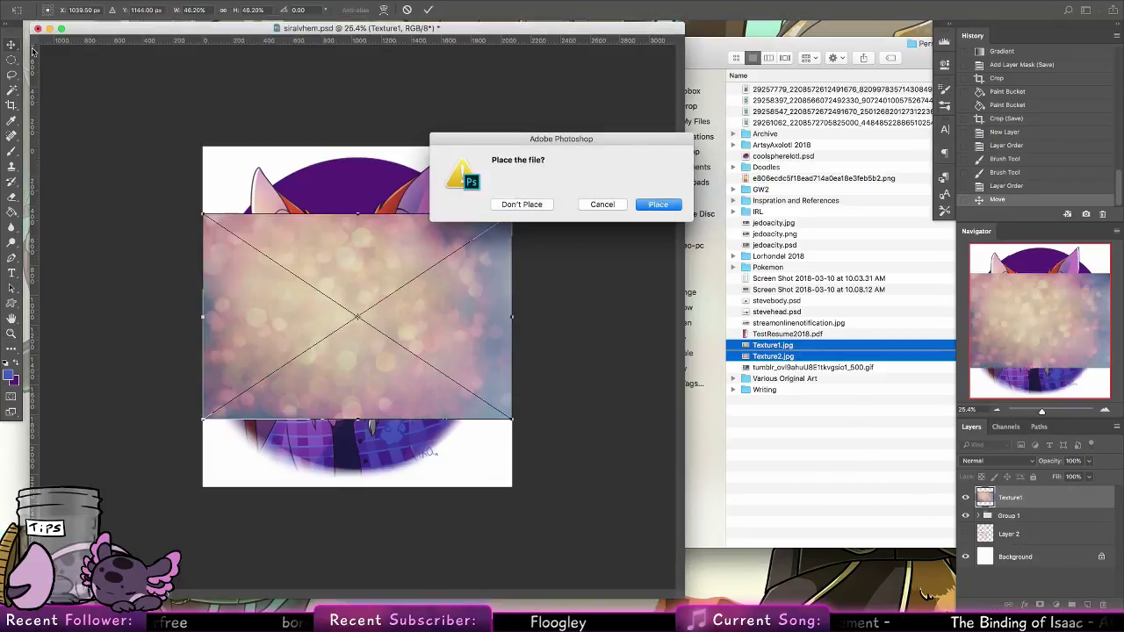
# Rotate the Texture1 image 90 degrees, enlarge it to cover the whole canvas and place it
pyautogui.click(602, 204)
pyautogui.moveTo(524, 224); pyautogui.dragTo(380, 396)
pyautogui.moveTo(397, 433); pyautogui.dragTo(533, 549)
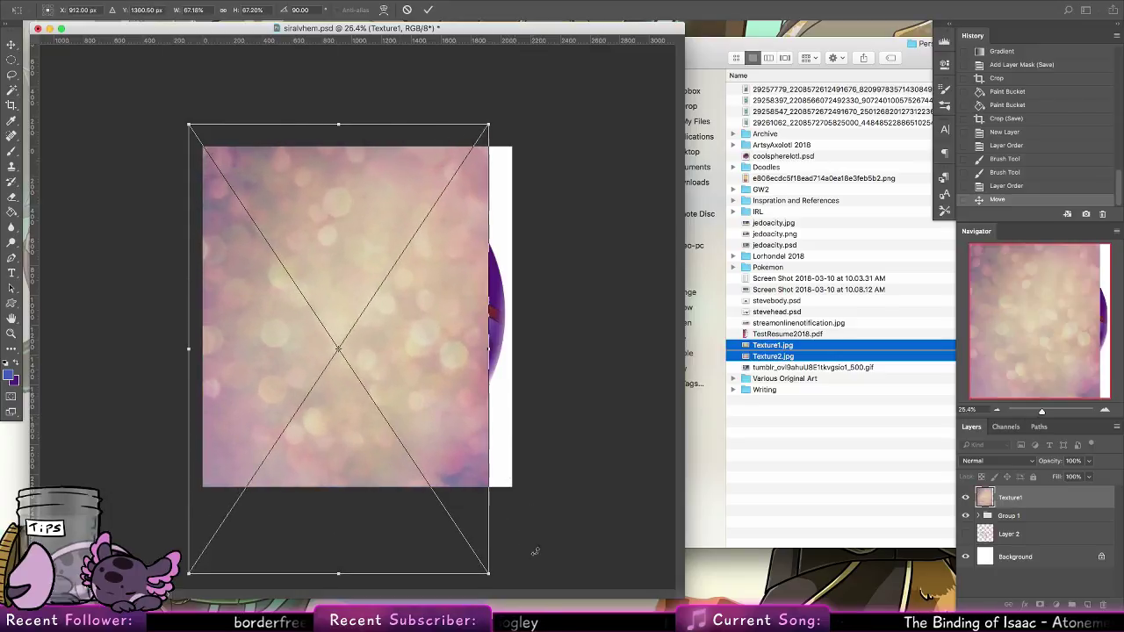
pyautogui.moveTo(460, 399); pyautogui.dragTo(466, 350)
pyautogui.moveTo(495, 525); pyautogui.dragTo(517, 558)
pyautogui.click(428, 10)
# Rotate, reposition and enlarge the Texture2 image to cover the whole canvas, and place it
pyautogui.moveTo(522, 198); pyautogui.dragTo(444, 421)
pyautogui.moveTo(461, 398); pyautogui.dragTo(389, 351)
pyautogui.moveTo(392, 414); pyautogui.dragTo(532, 567)
pyautogui.click(427, 9)
# Clip both the Texture1 and Texture2 layers to Group 1
pyautogui.keyDown('shift'); pyautogui.click(1041, 524); pyautogui.keyUp('shift')
pyautogui.rightClick(1048, 523)
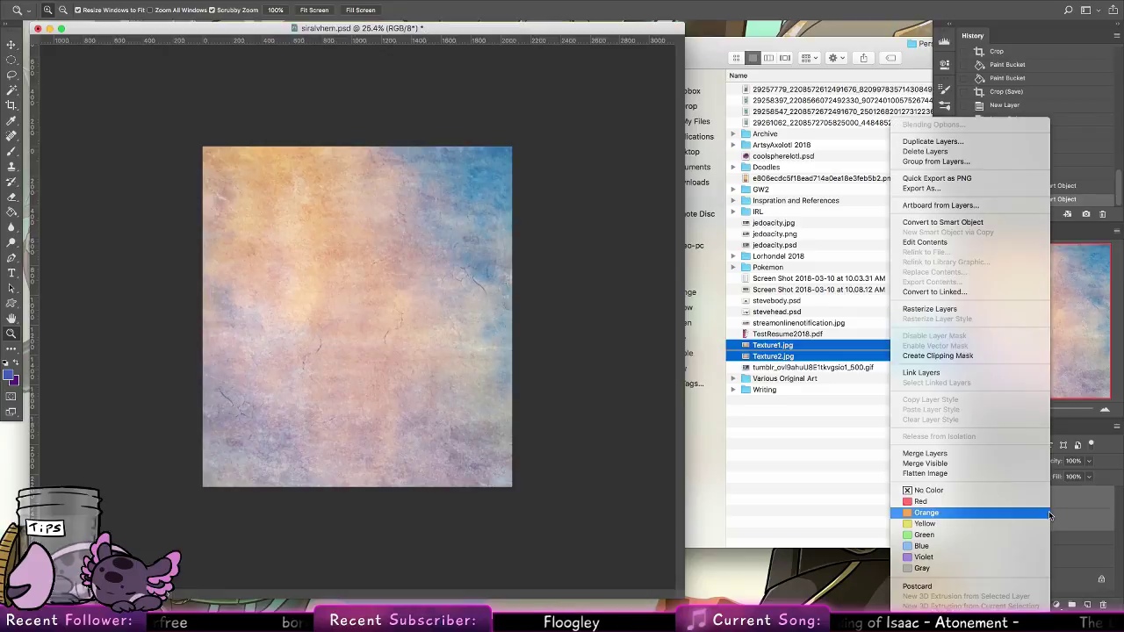
pyautogui.click(937, 355)
# Lower the opacity of both texture layers to about 33% and set their blending mode to Overlay
pyautogui.click(1089, 461)
pyautogui.moveTo(1094, 476); pyautogui.dragTo(1051, 480)
pyautogui.click(1010, 461)
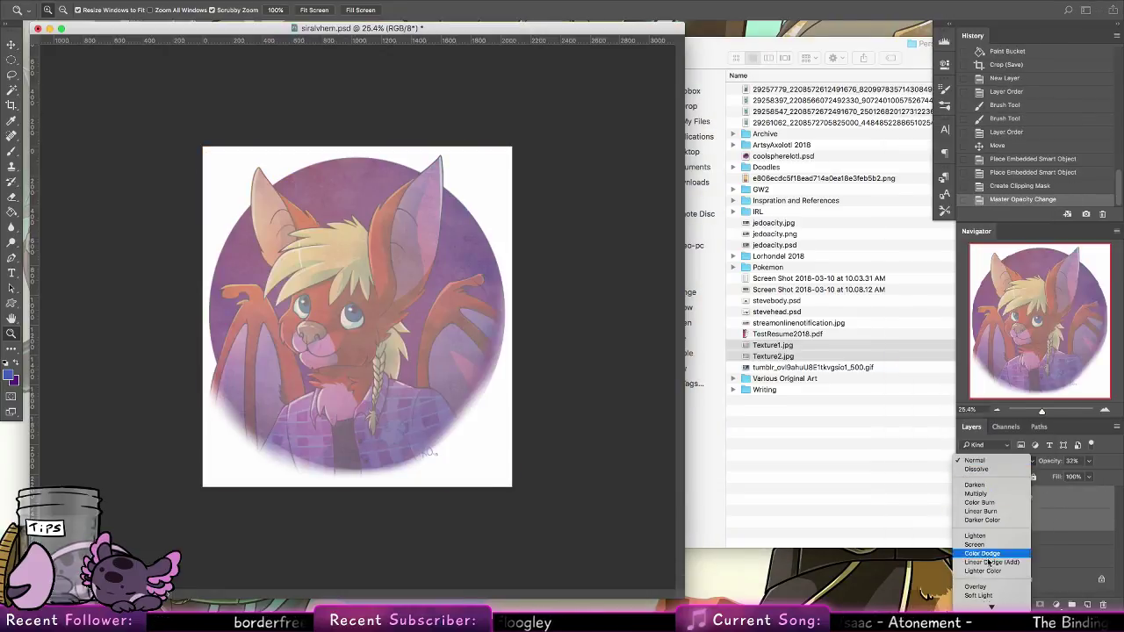
pyautogui.click(975, 584)
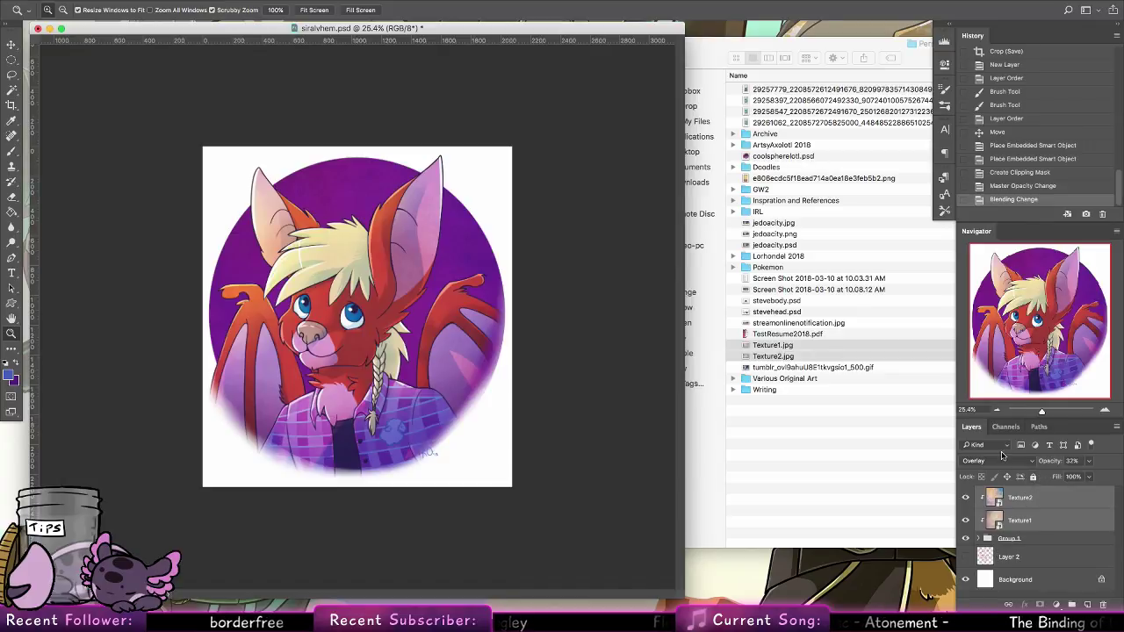
# Save and close siralvhem.psd, and close the Personal Art folder window
pyautogui.press('super+s')
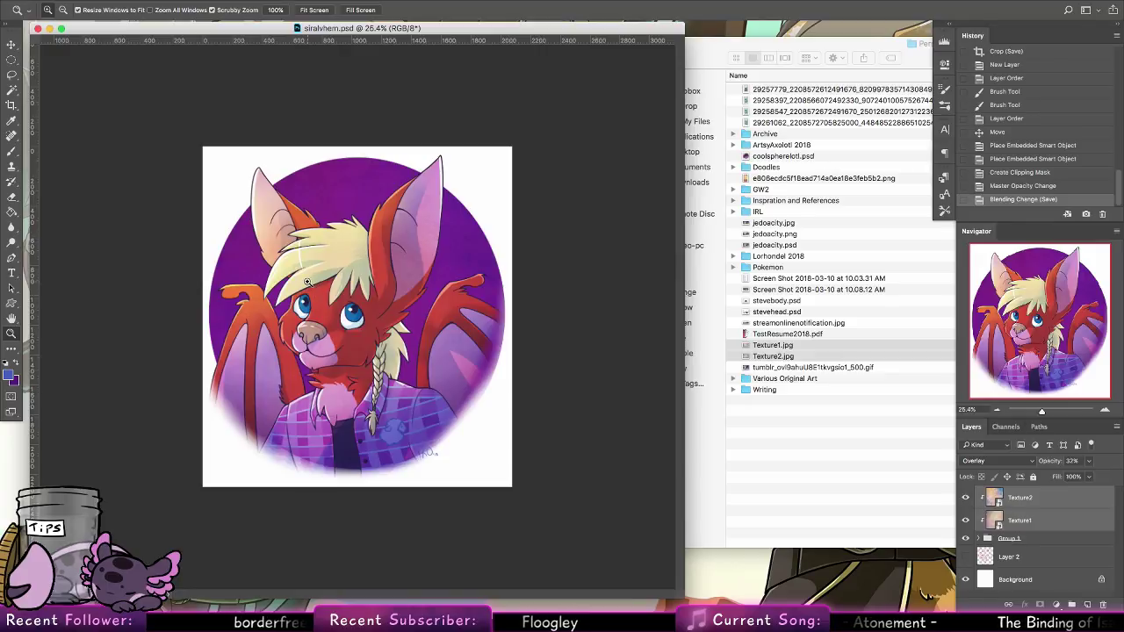
pyautogui.click(38, 29)
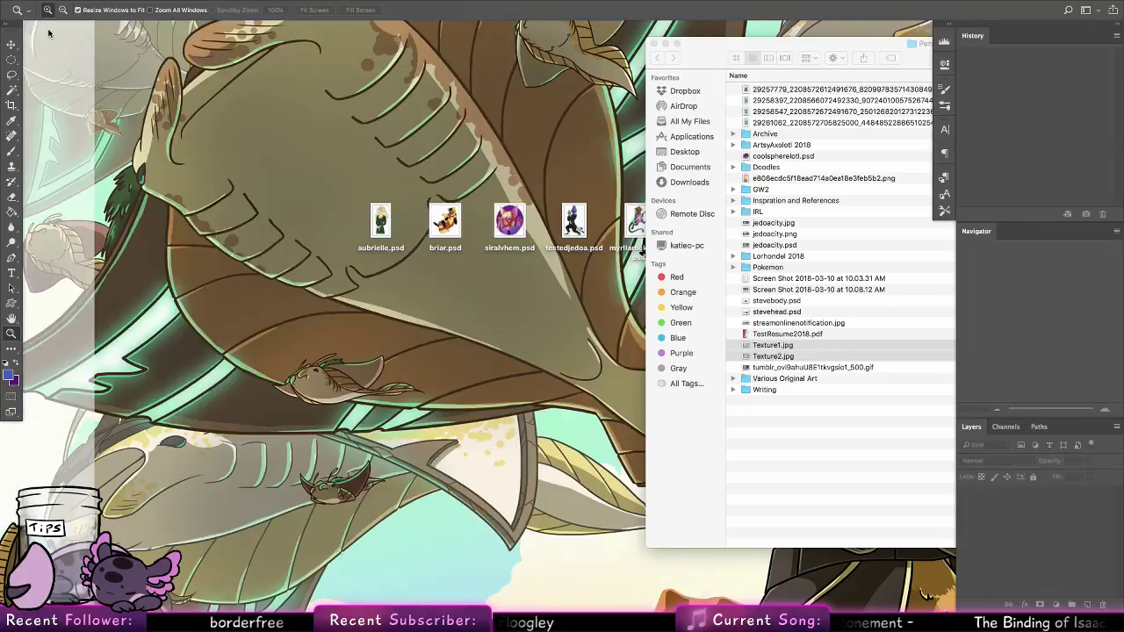
pyautogui.click(653, 46)
pyautogui.click(611, 284)
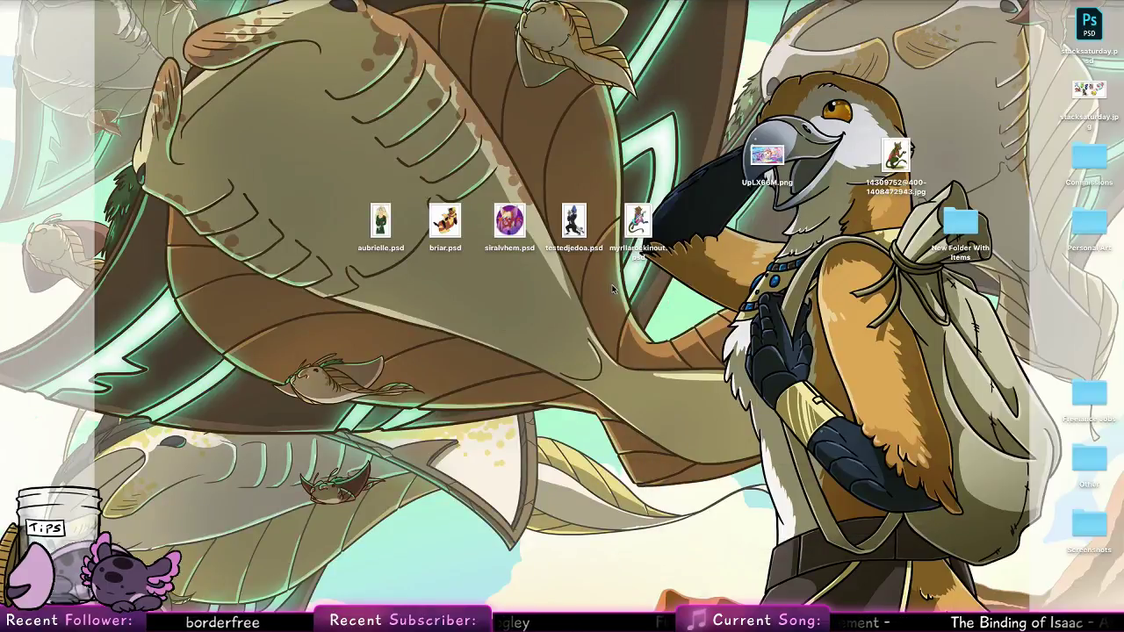
# Open briar.psd from the desktop and enlarge its document window
pyautogui.doubleClick(446, 223)
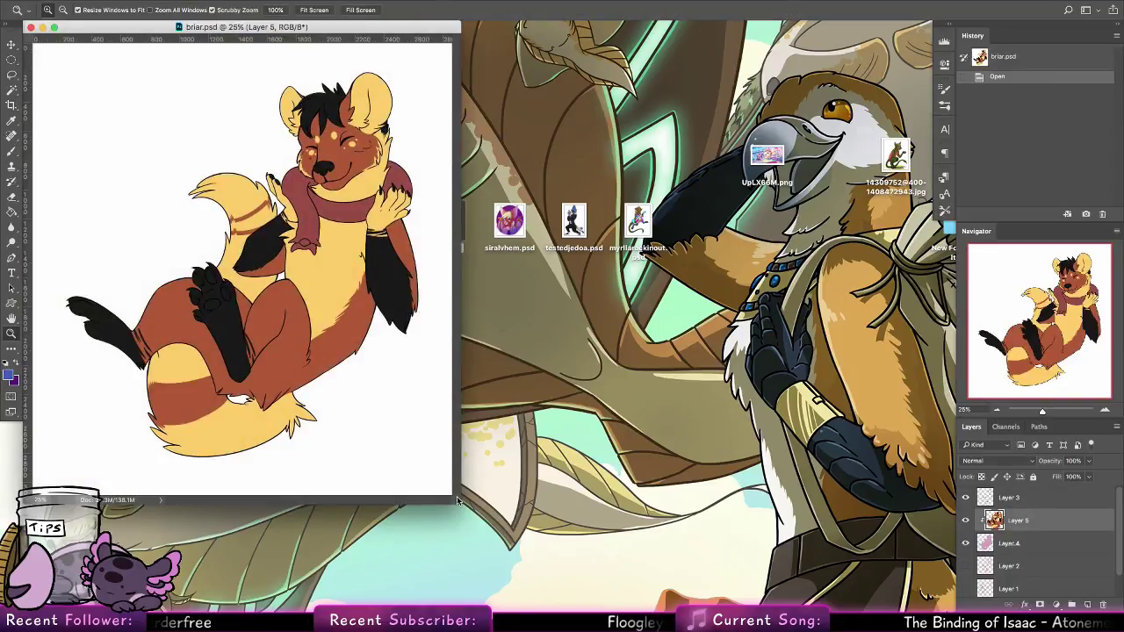
pyautogui.moveTo(459, 501); pyautogui.dragTo(578, 601)
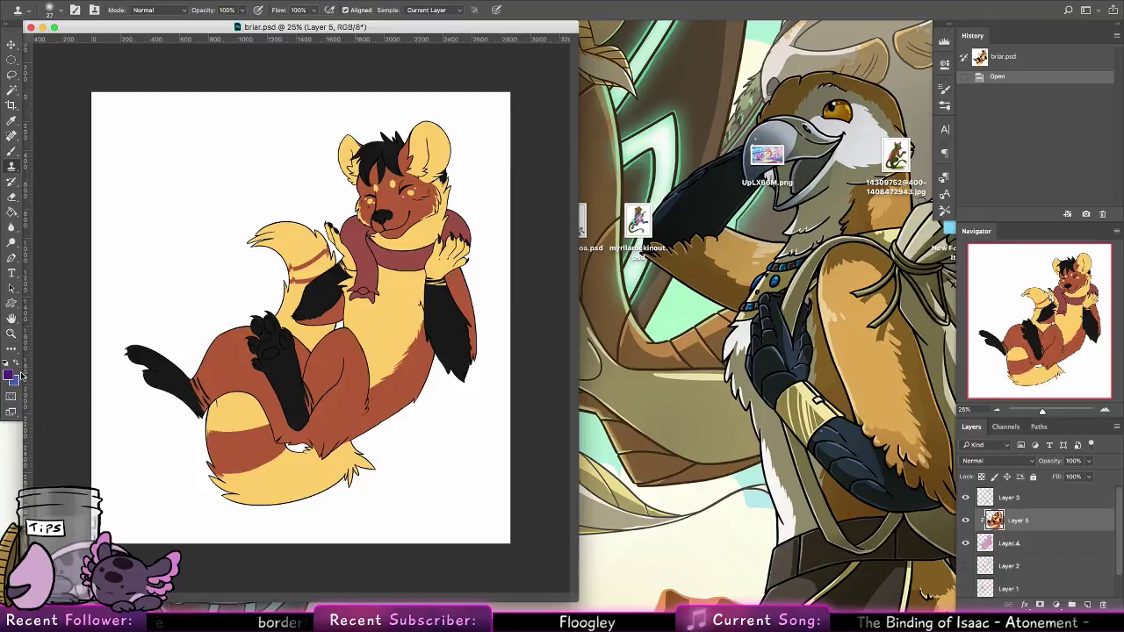
pyautogui.click(9, 376)
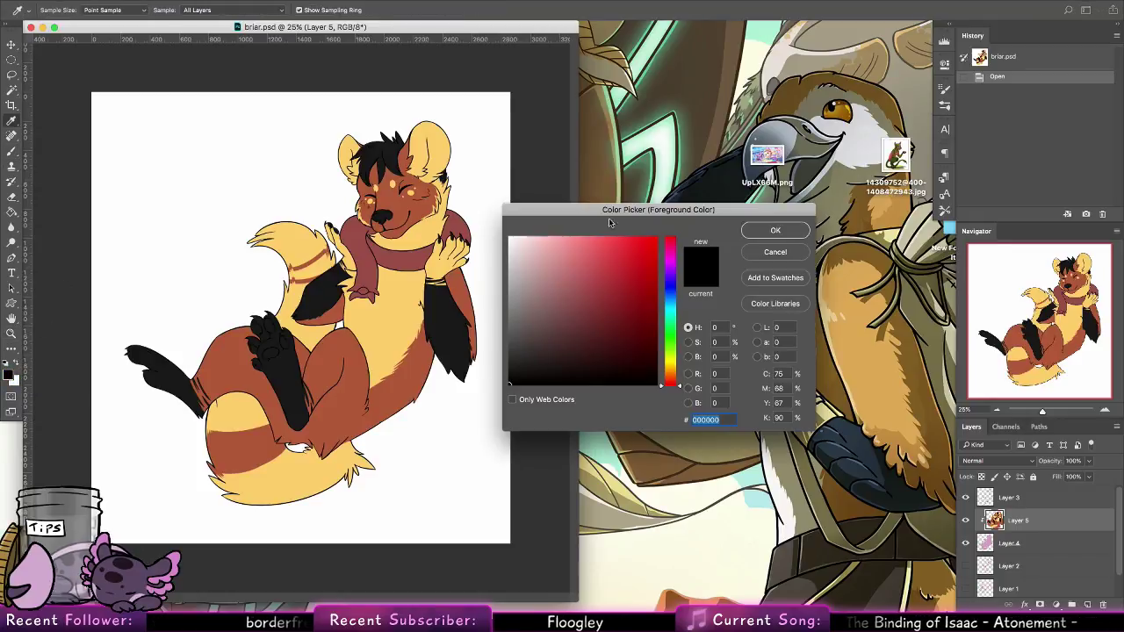
pyautogui.click(775, 252)
# Add a new layer above Layer 5 and make it a clipping mask
pyautogui.click(1087, 605)
pyautogui.rightClick(1041, 520)
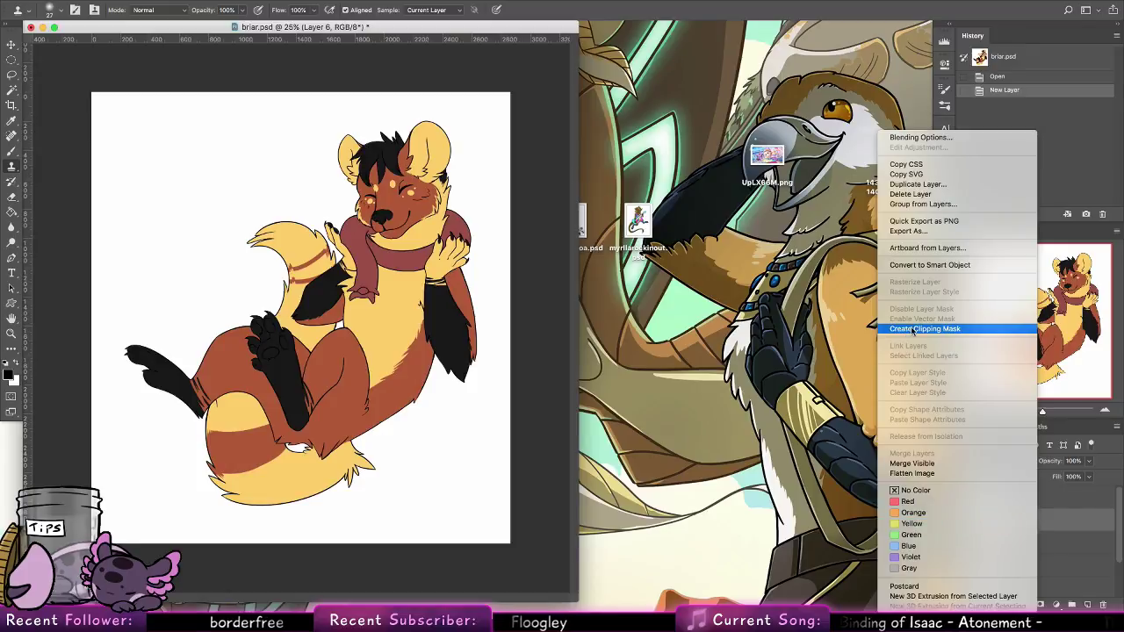
pyautogui.click(948, 328)
# Choose a pinkish red foreground colour and the 300 px hard round brush
pyautogui.click(9, 376)
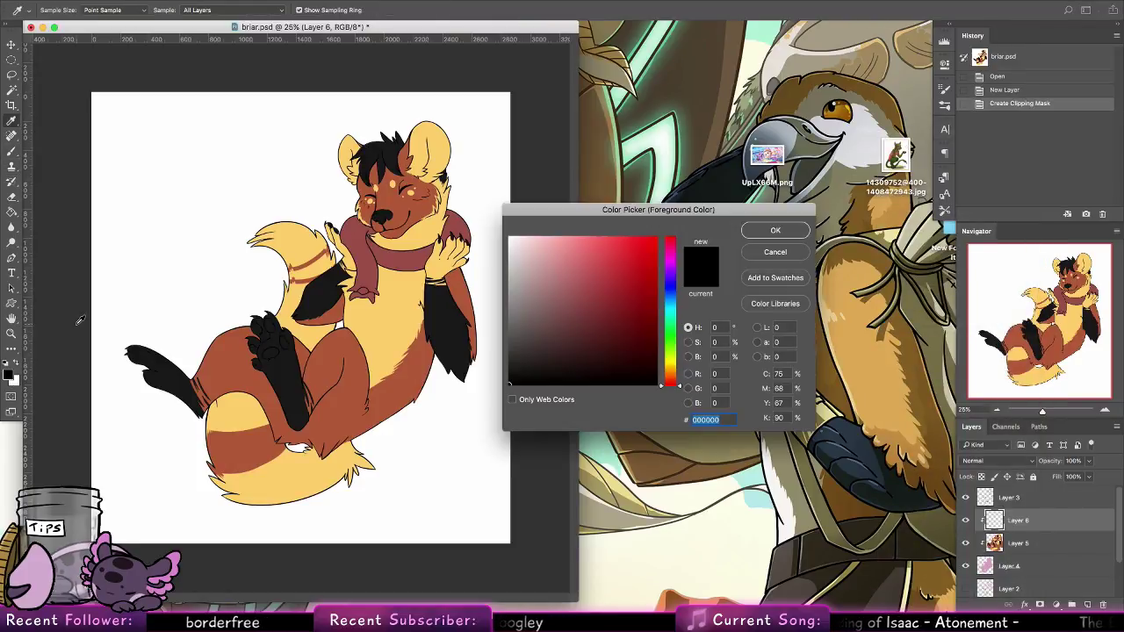
pyautogui.click(587, 244)
pyautogui.click(775, 230)
pyautogui.click(49, 10)
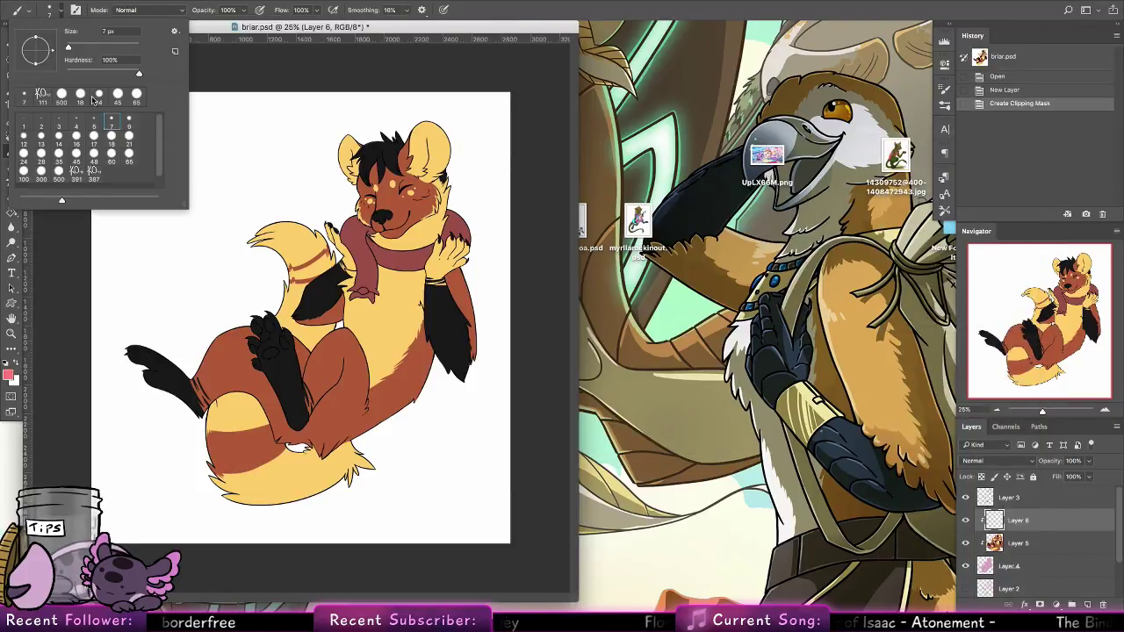
pyautogui.click(43, 175)
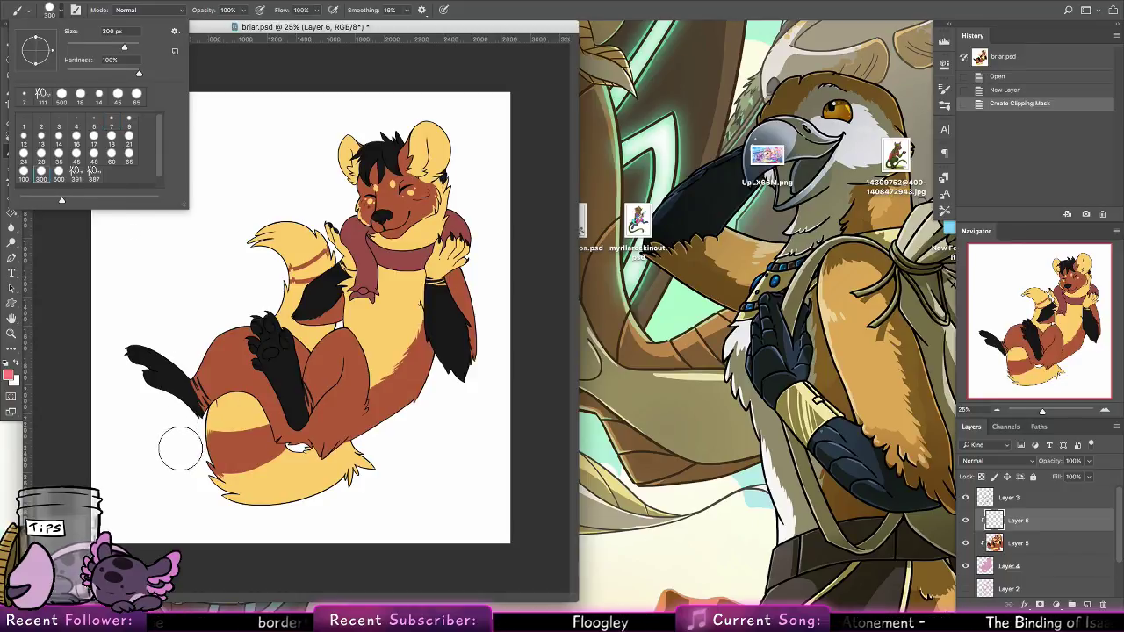
# Paint flat pink shadow shapes on Layer 6 over the character's tail, legs, back, arms, scarf and one side of the head
pyautogui.click(143, 396)
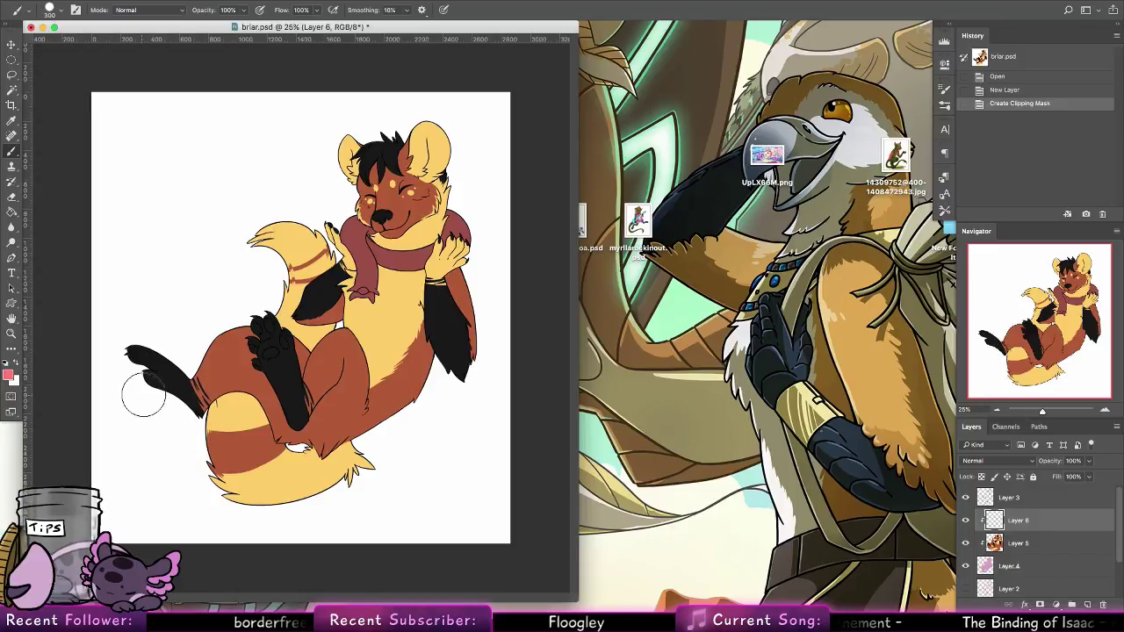
pyautogui.moveTo(143, 395)
pyautogui.mouseDown()
pyautogui.moveTo(206, 414)
pyautogui.moveTo(219, 439)
pyautogui.moveTo(279, 443)
pyautogui.mouseUp()
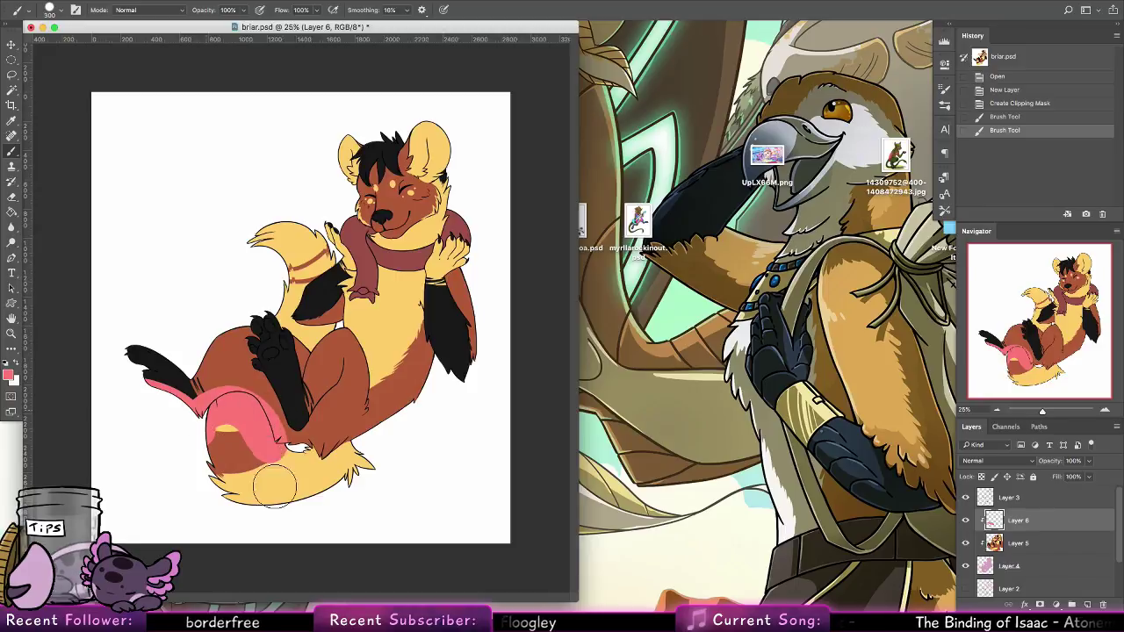
pyautogui.moveTo(274, 486); pyautogui.dragTo(277, 489)
pyautogui.moveTo(200, 410)
pyautogui.mouseDown()
pyautogui.moveTo(239, 386)
pyautogui.moveTo(255, 411)
pyautogui.moveTo(211, 408)
pyautogui.moveTo(295, 469)
pyautogui.moveTo(290, 426)
pyautogui.moveTo(224, 414)
pyautogui.moveTo(242, 522)
pyautogui.moveTo(224, 475)
pyautogui.moveTo(248, 435)
pyautogui.moveTo(355, 492)
pyautogui.moveTo(299, 466)
pyautogui.mouseUp()
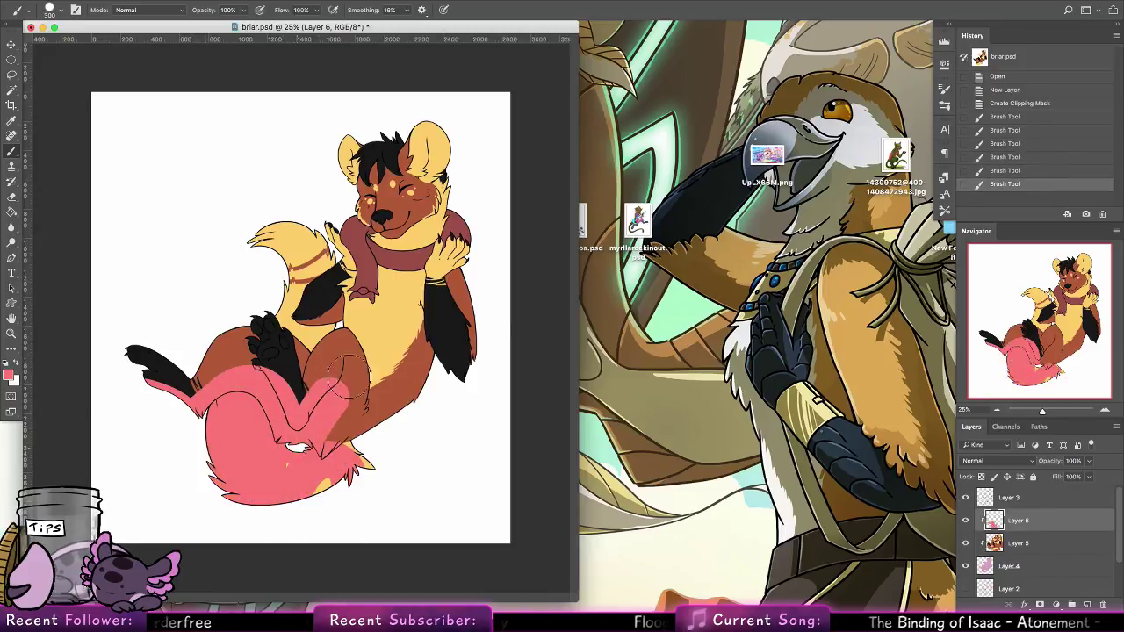
pyautogui.moveTo(349, 376); pyautogui.dragTo(332, 432)
pyautogui.moveTo(313, 514); pyautogui.dragTo(327, 497)
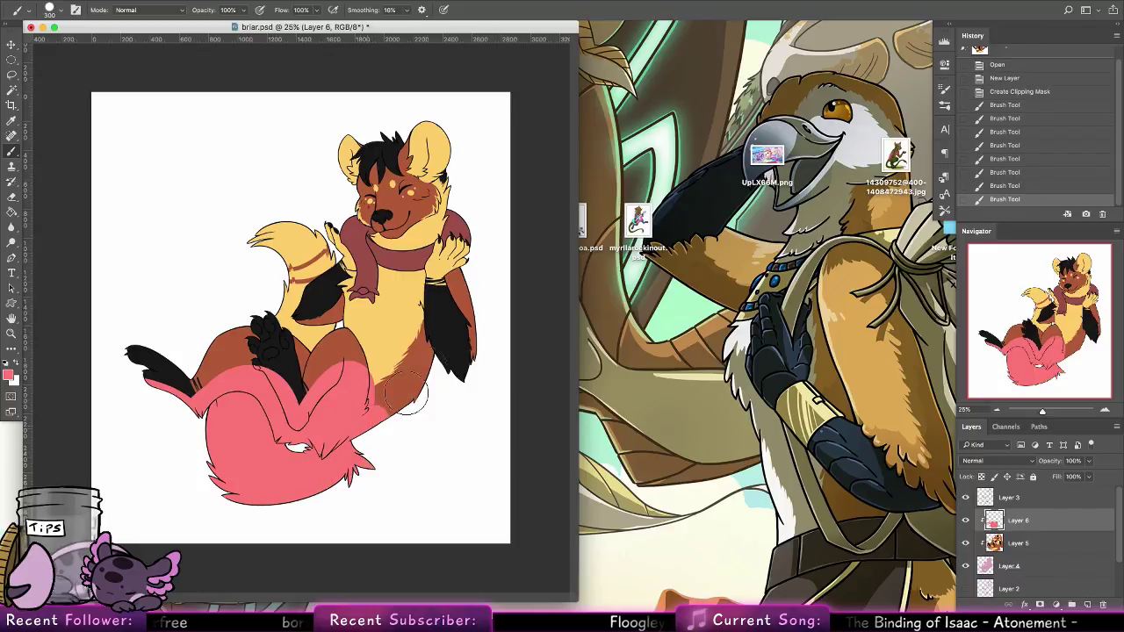
pyautogui.moveTo(405, 395)
pyautogui.mouseDown()
pyautogui.moveTo(432, 384)
pyautogui.moveTo(469, 327)
pyautogui.moveTo(454, 316)
pyautogui.moveTo(458, 184)
pyautogui.moveTo(390, 428)
pyautogui.moveTo(445, 215)
pyautogui.moveTo(418, 258)
pyautogui.moveTo(445, 195)
pyautogui.moveTo(446, 123)
pyautogui.moveTo(439, 224)
pyautogui.mouseUp()
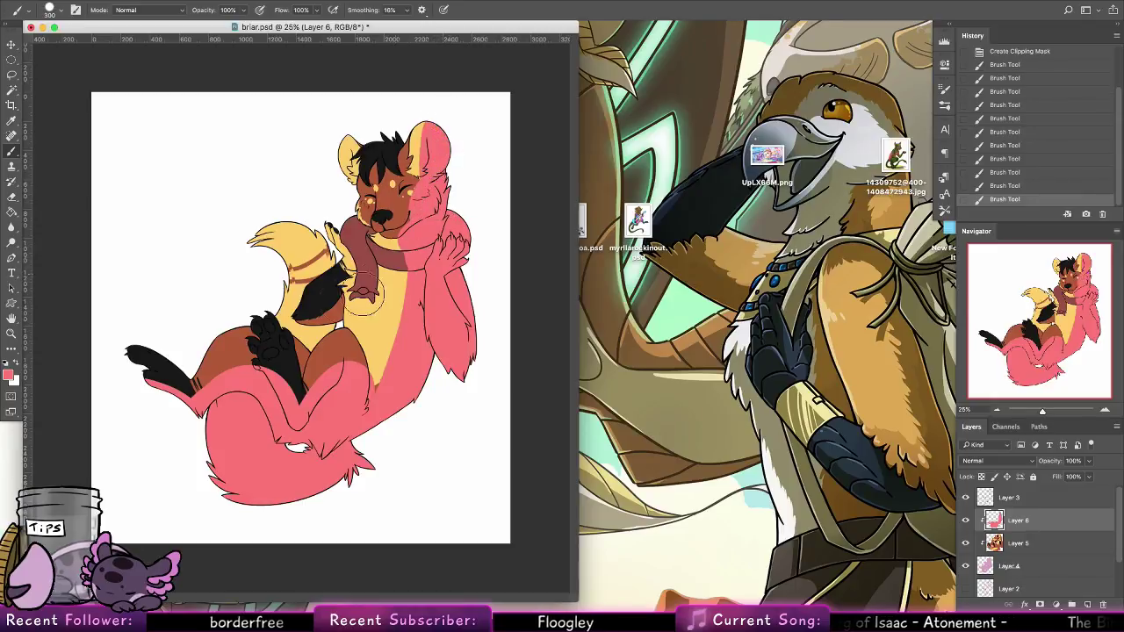
pyautogui.moveTo(363, 299)
pyautogui.mouseDown()
pyautogui.moveTo(306, 351)
pyautogui.moveTo(326, 329)
pyautogui.moveTo(306, 346)
pyautogui.moveTo(328, 259)
pyautogui.moveTo(271, 288)
pyautogui.moveTo(274, 253)
pyautogui.moveTo(316, 259)
pyautogui.moveTo(372, 294)
pyautogui.moveTo(365, 246)
pyautogui.moveTo(404, 250)
pyautogui.mouseUp()
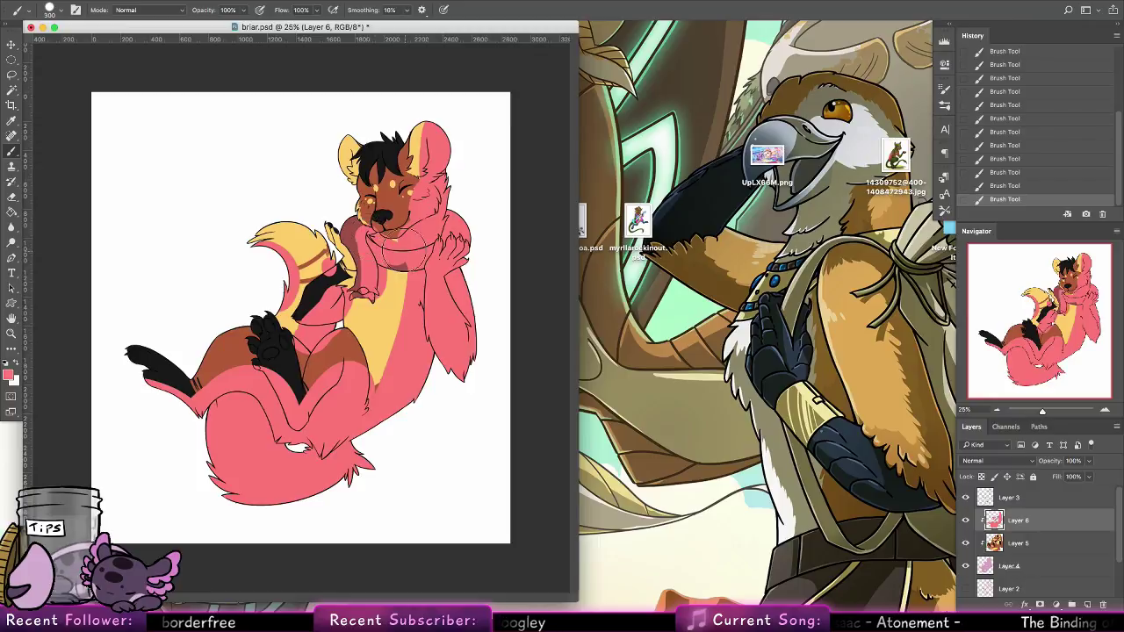
# Set the blending mode of the pink shadow layer to Multiply
pyautogui.click(984, 461)
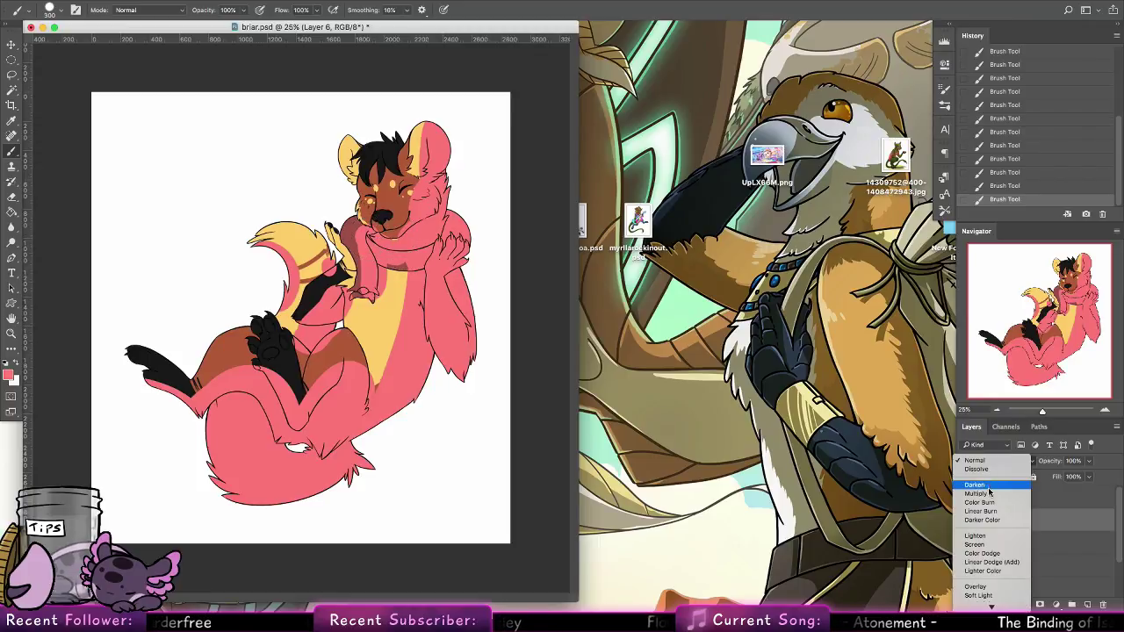
pyautogui.click(1001, 496)
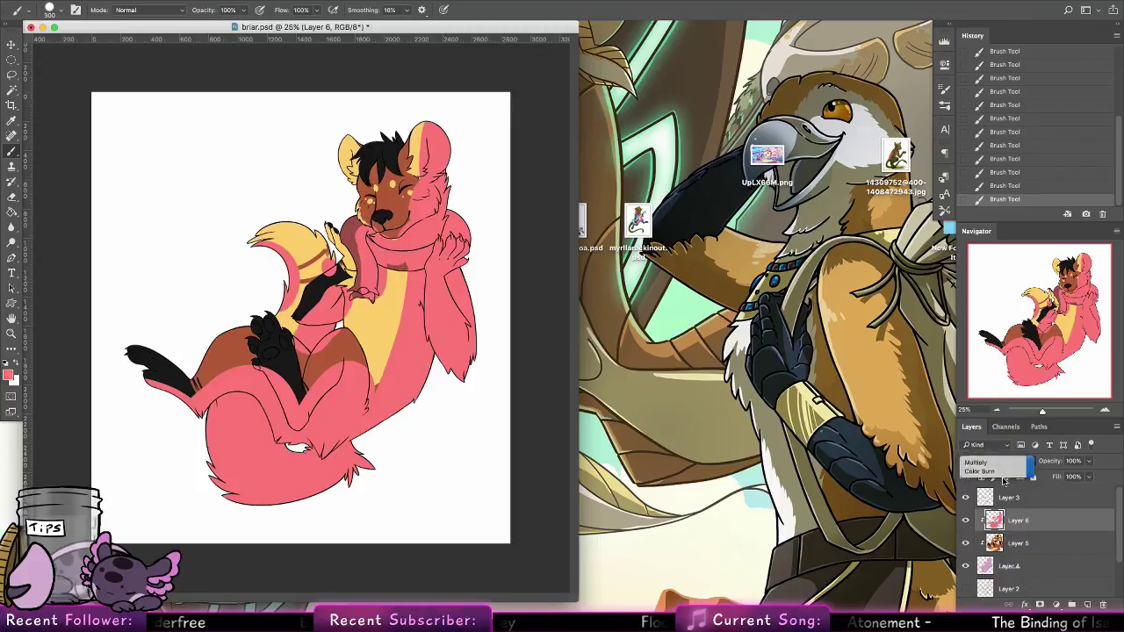
pyautogui.click(155, 4)
pyautogui.moveTo(188, 24)
pyautogui.click(299, 74)
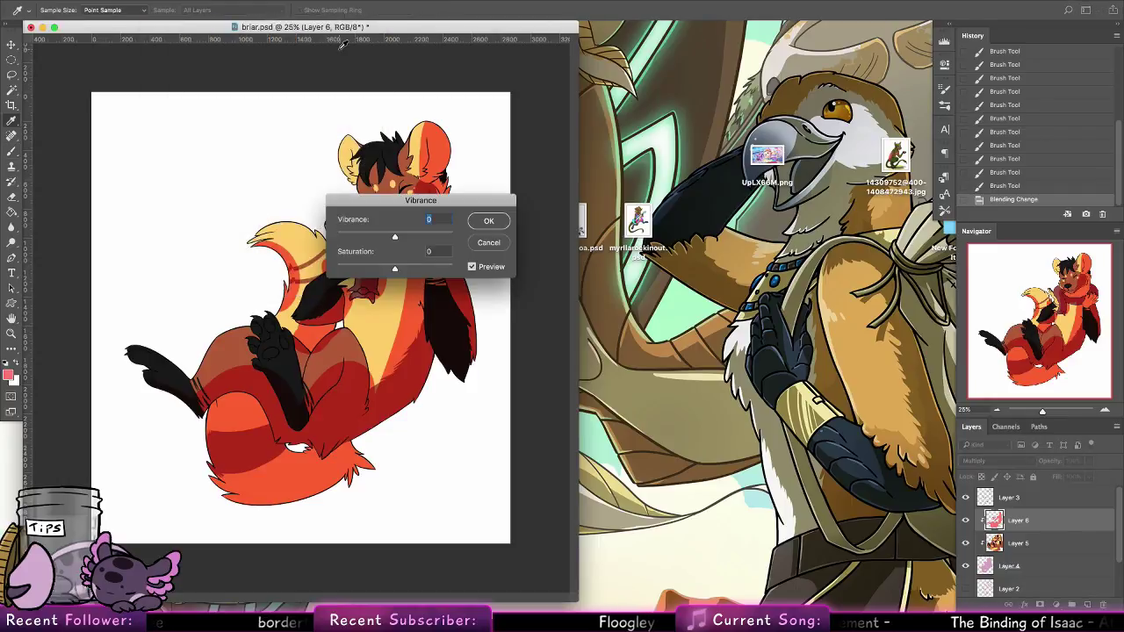
pyautogui.press('Escape')
# Shift the hue of the shadow layer to -106 with Hue/Saturation for a purple shadow
pyautogui.click(155, 4)
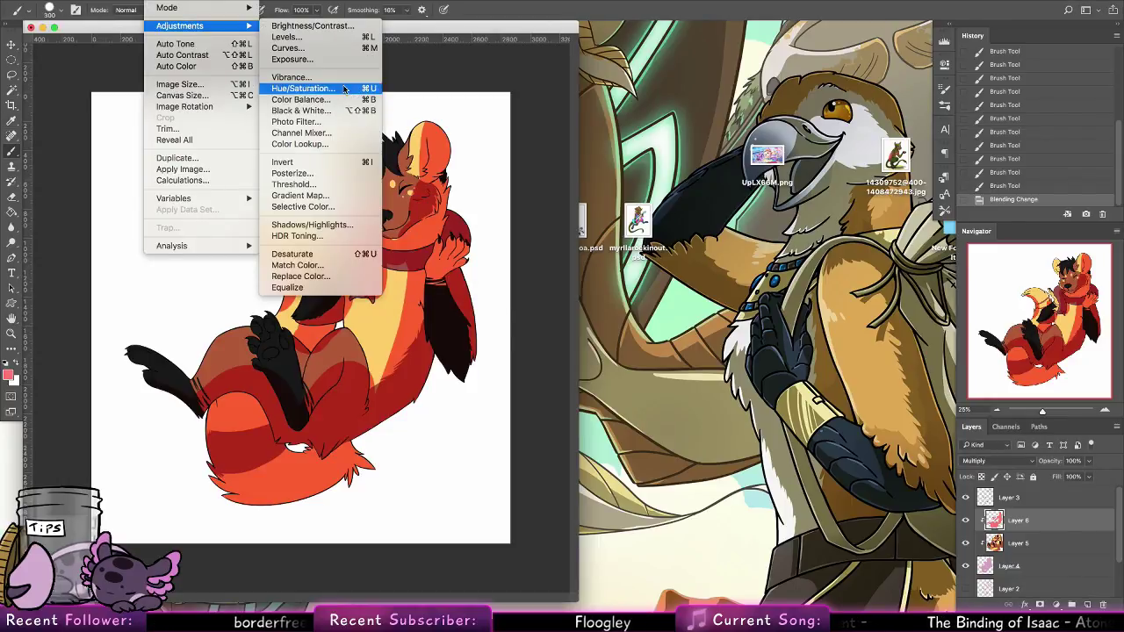
pyautogui.click(344, 89)
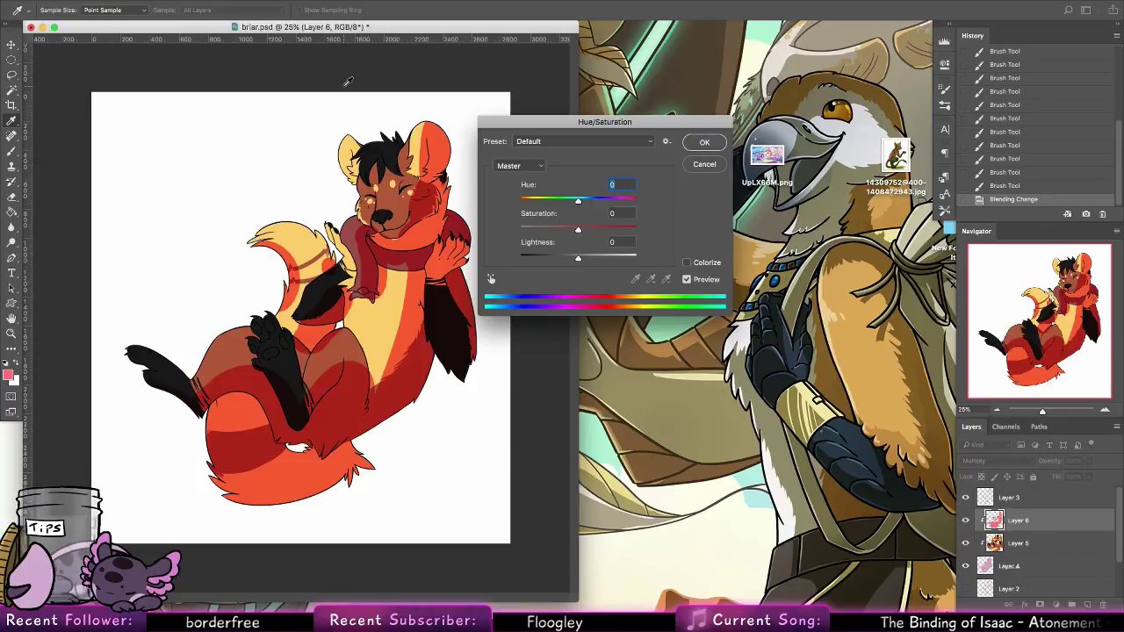
pyautogui.moveTo(578, 201); pyautogui.dragTo(645, 201)
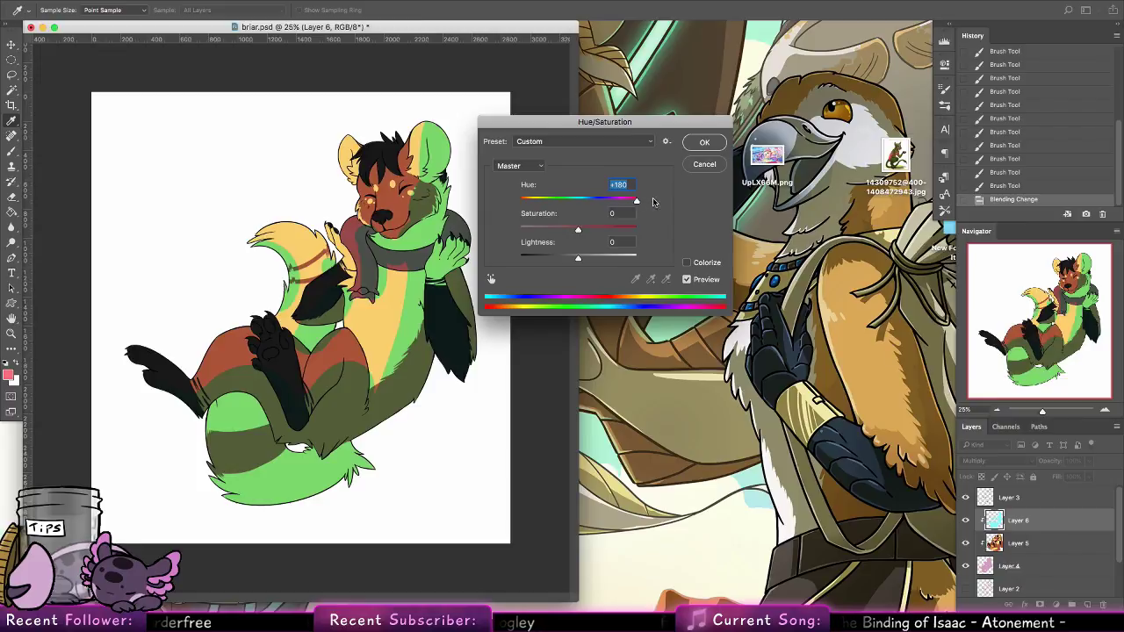
pyautogui.moveTo(525, 204); pyautogui.dragTo(538, 203)
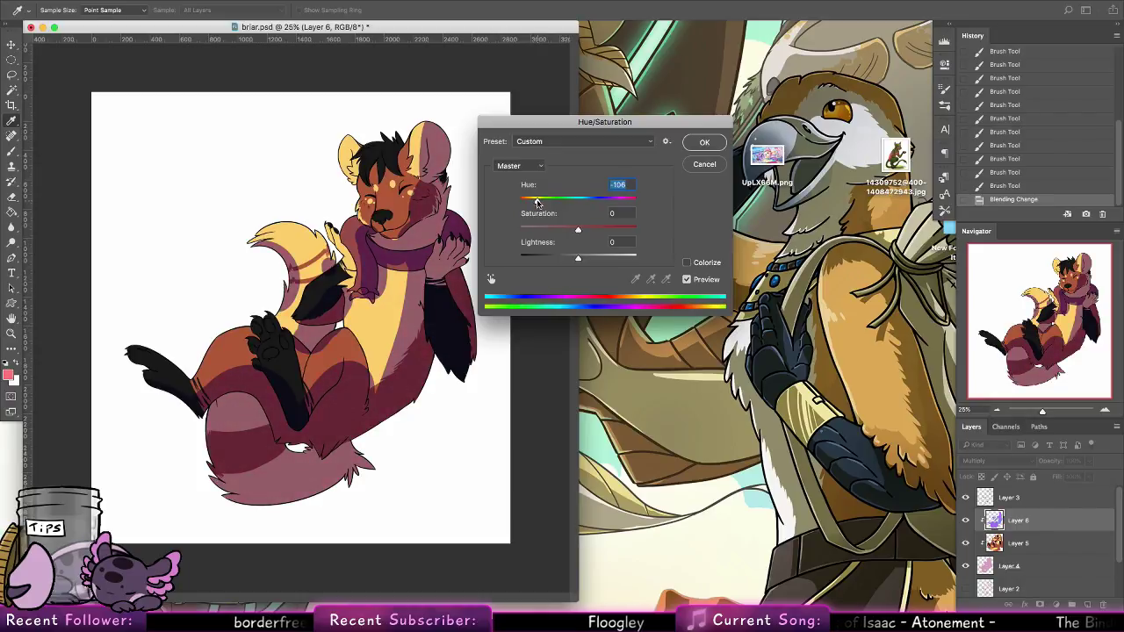
pyautogui.click(703, 143)
# Switch Layer 6 to Normal blending to sample its purple as the foreground colour, and undo the blending change
pyautogui.click(980, 462)
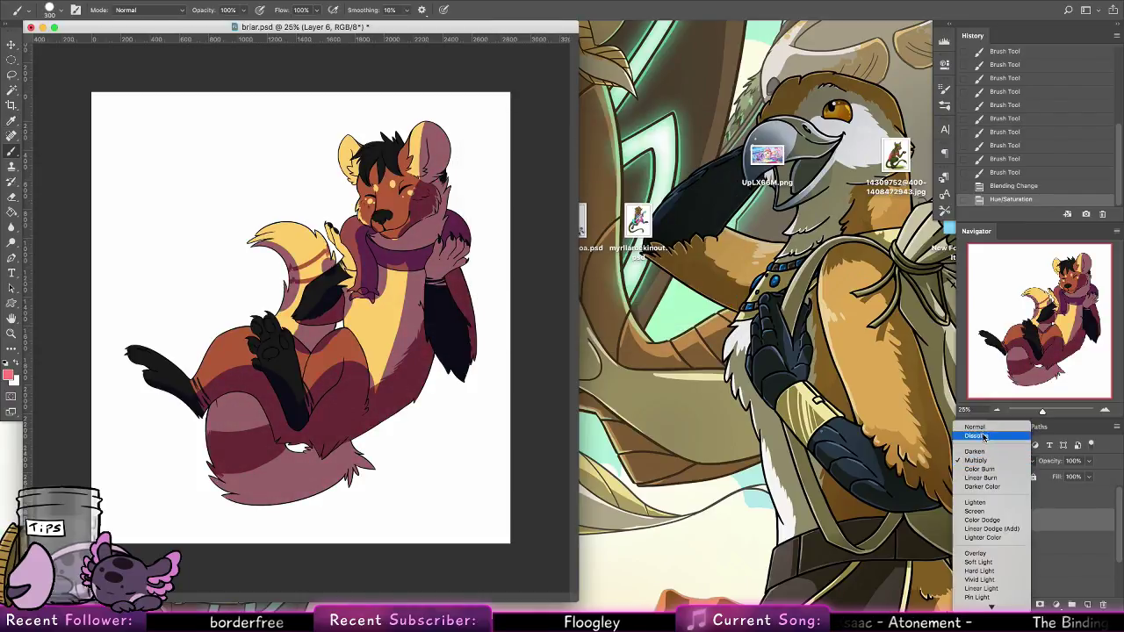
pyautogui.click(975, 429)
pyautogui.hotkey('ctrl', 'z')
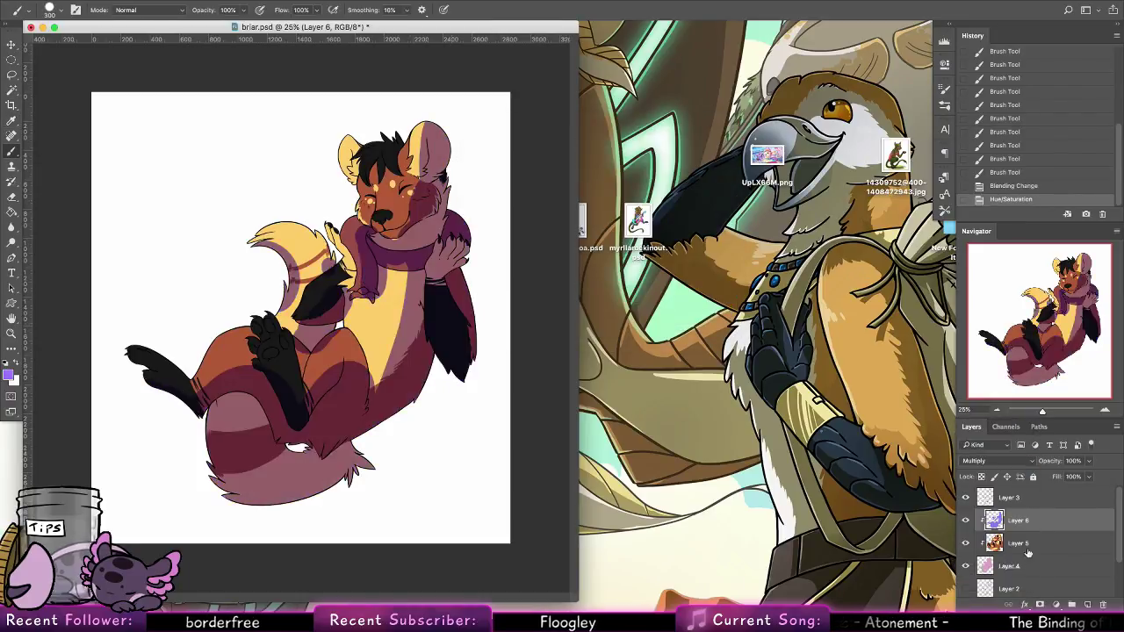
# Select Layer 4, the base shape beneath the clipped layers, and fill it with the purple using the Paint Bucket
pyautogui.hotkey('alt', '[')
pyautogui.hotkey('alt', '[')
pyautogui.press('g')
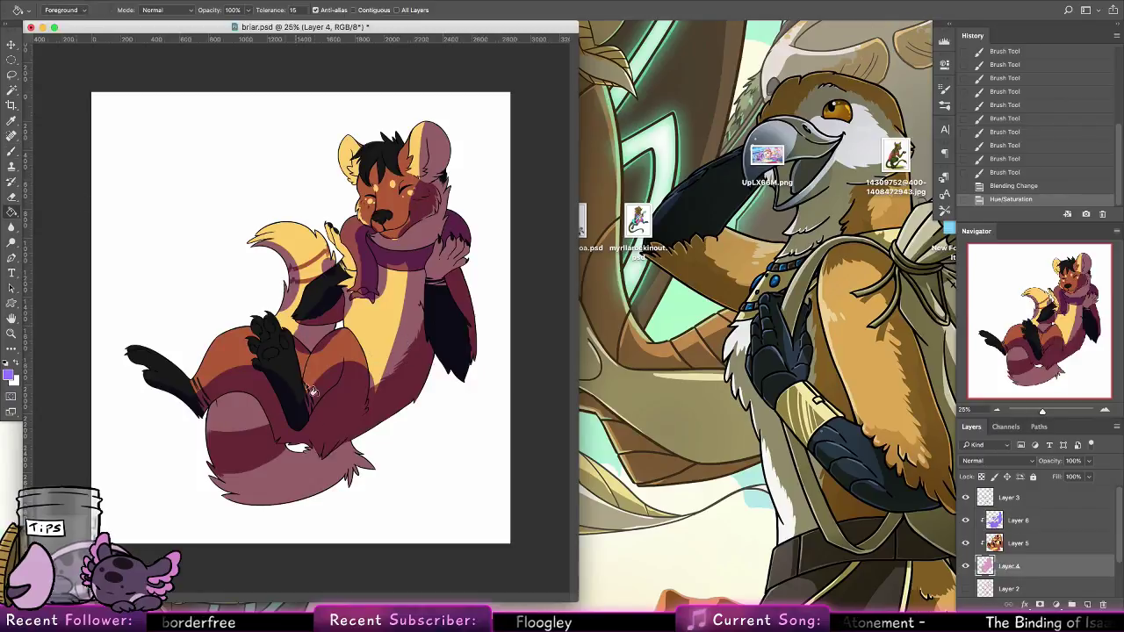
pyautogui.click(339, 417)
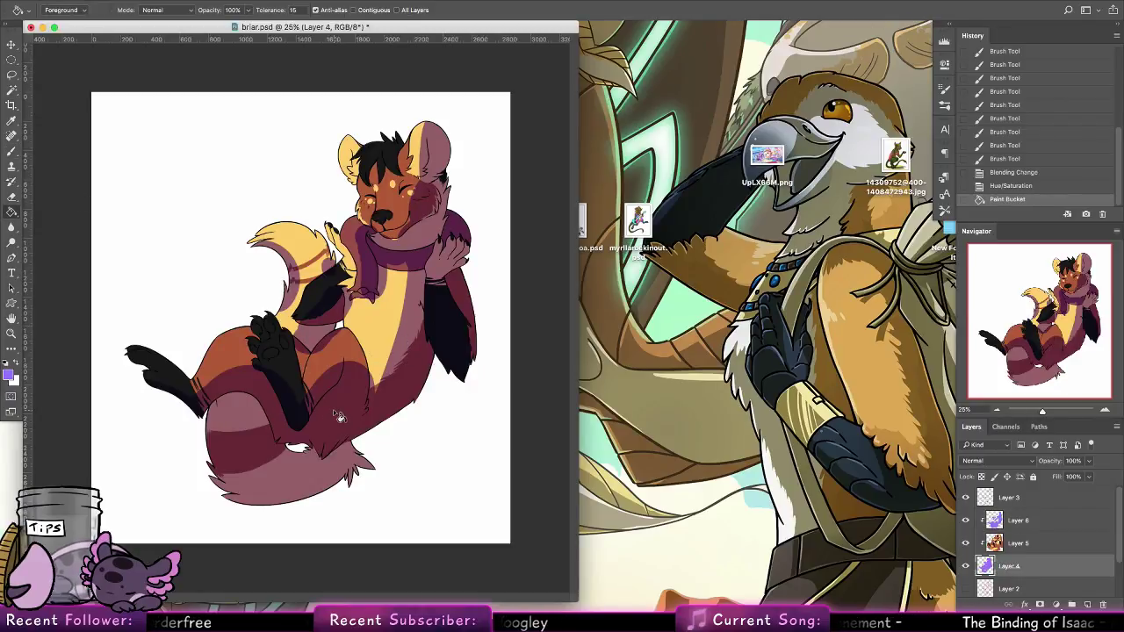
# Hide the colour layer (Layer 5), select the shadow Layer 6, and set the Brush to 45 px for the head
pyautogui.click(20, 154)
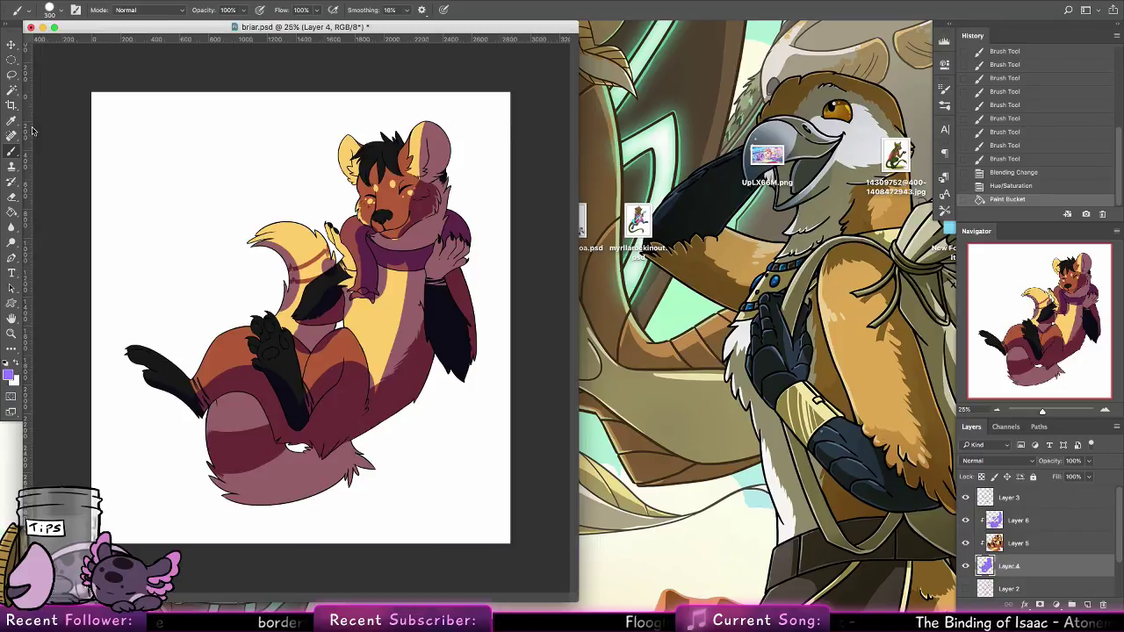
pyautogui.click(966, 543)
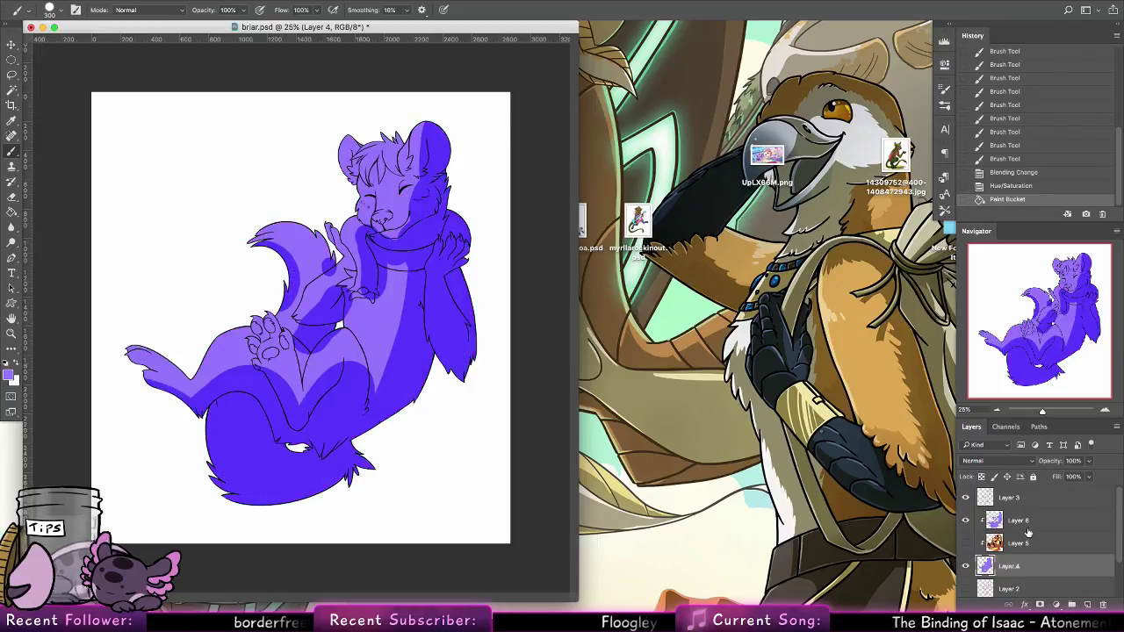
pyautogui.click(1023, 525)
pyautogui.click(16, 331)
pyautogui.moveTo(403, 153)
pyautogui.mouseDown()
pyautogui.moveTo(459, 195)
pyautogui.moveTo(513, 197)
pyautogui.mouseUp()
pyautogui.click(13, 152)
pyautogui.click(58, 11)
pyautogui.click(80, 159)
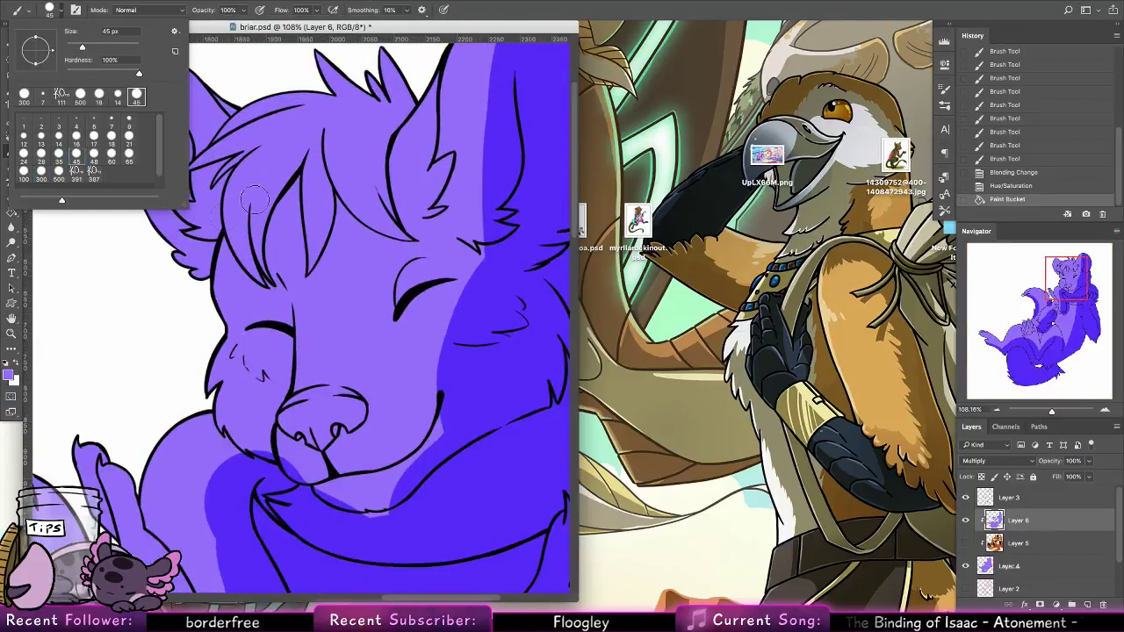
# Brush shadows onto the base of the smaller ear and along the fringe strands on Layer 6
pyautogui.moveTo(158, 257); pyautogui.dragTo(209, 230)
pyautogui.moveTo(295, 341); pyautogui.dragTo(313, 508)
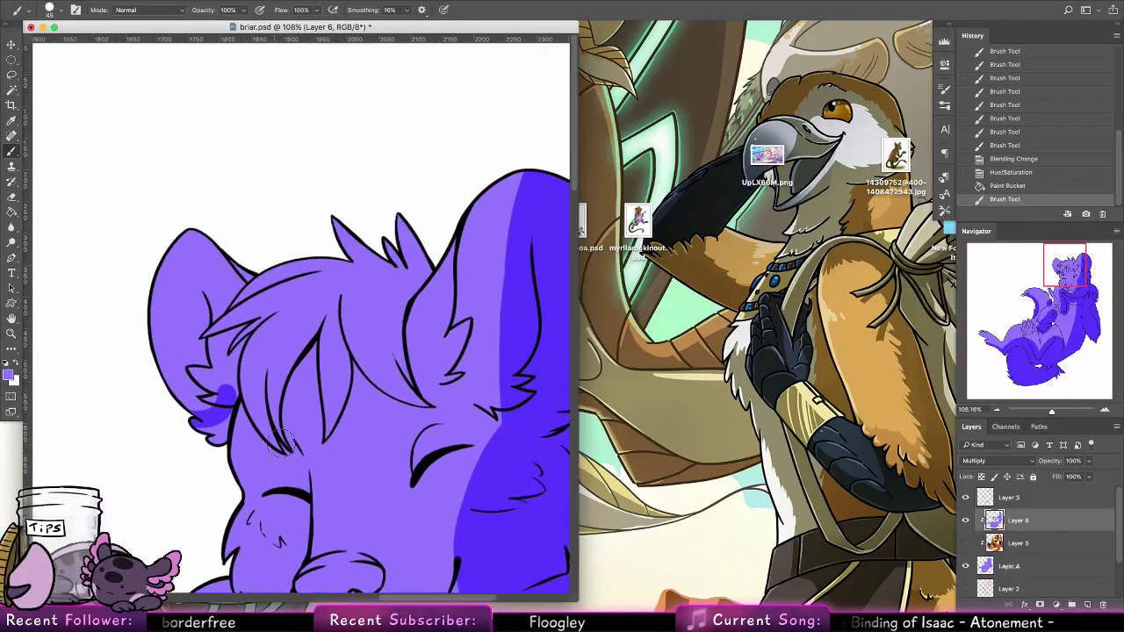
pyautogui.moveTo(293, 448); pyautogui.dragTo(318, 324)
pyautogui.moveTo(225, 382)
pyautogui.mouseDown()
pyautogui.moveTo(219, 419)
pyautogui.moveTo(227, 369)
pyautogui.moveTo(217, 407)
pyautogui.moveTo(196, 235)
pyautogui.moveTo(216, 451)
pyautogui.mouseUp()
pyautogui.moveTo(233, 402); pyautogui.dragTo(245, 373)
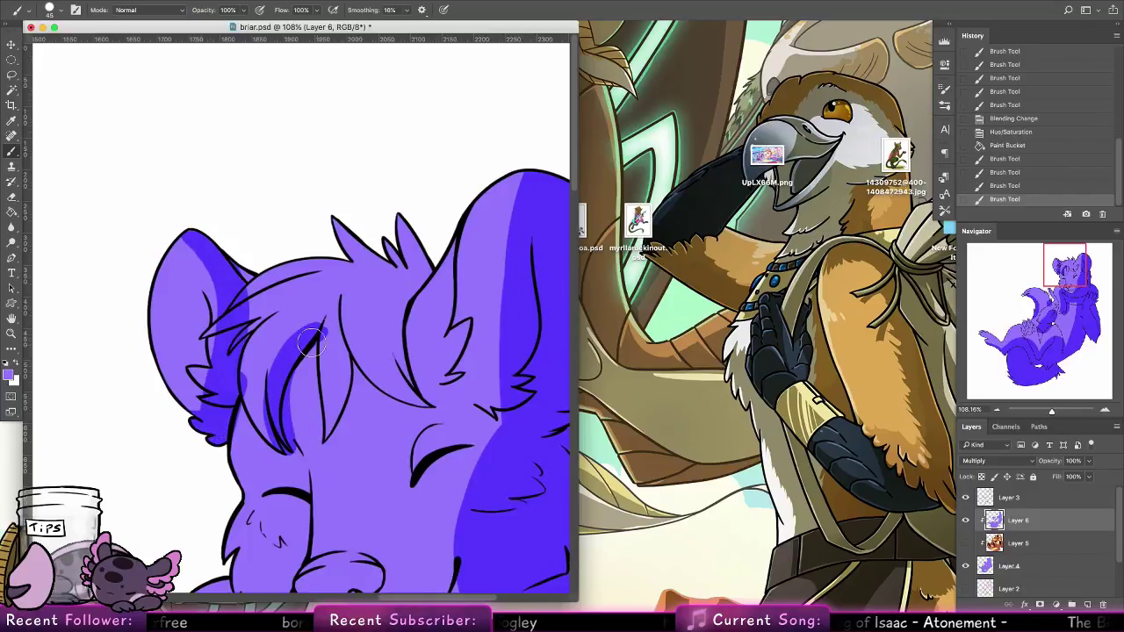
pyautogui.moveTo(312, 341); pyautogui.dragTo(289, 435)
pyautogui.moveTo(362, 370); pyautogui.dragTo(452, 405)
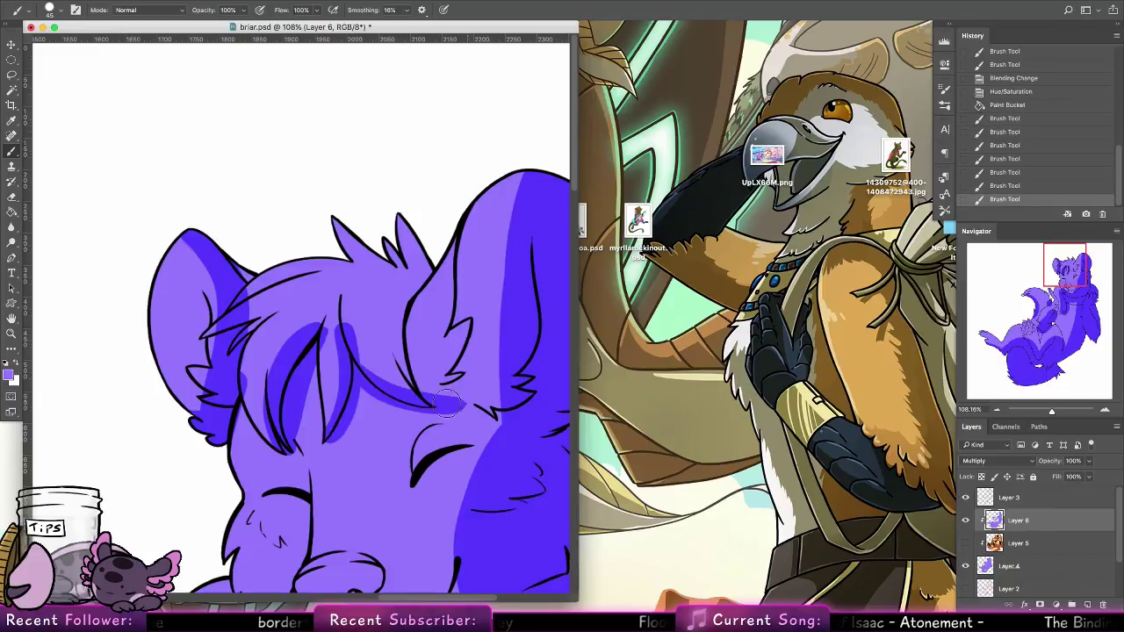
# Paint shadow over the crown beside the larger ear and fill most of that ear with shadow
pyautogui.moveTo(423, 279)
pyautogui.mouseDown()
pyautogui.moveTo(427, 382)
pyautogui.moveTo(418, 232)
pyautogui.moveTo(324, 193)
pyautogui.moveTo(382, 321)
pyautogui.mouseUp()
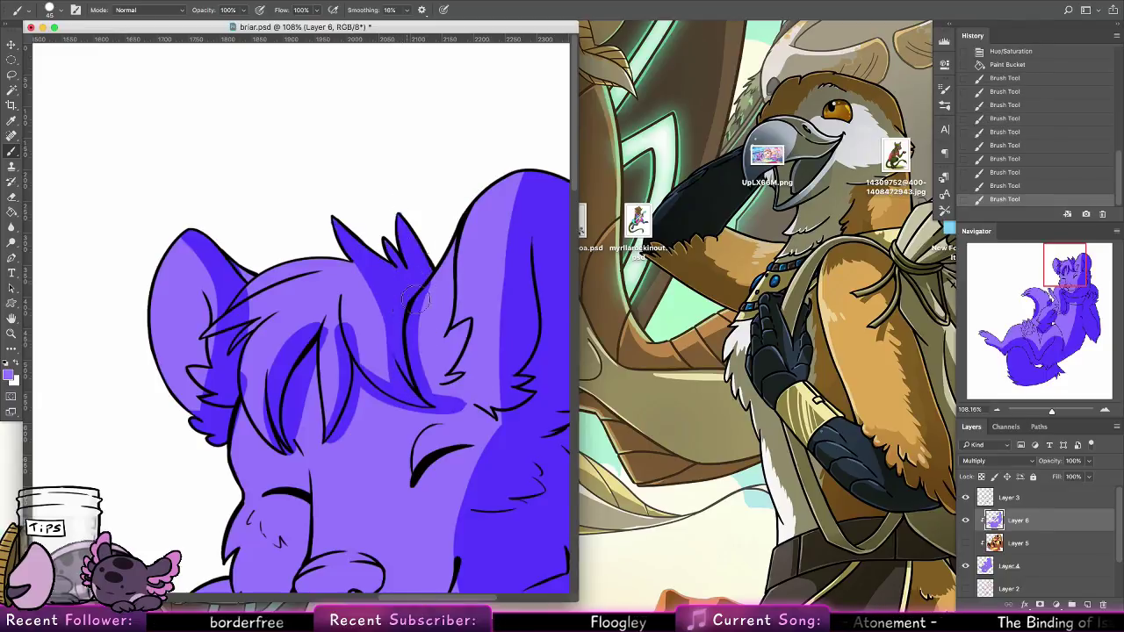
pyautogui.moveTo(439, 270); pyautogui.dragTo(425, 359)
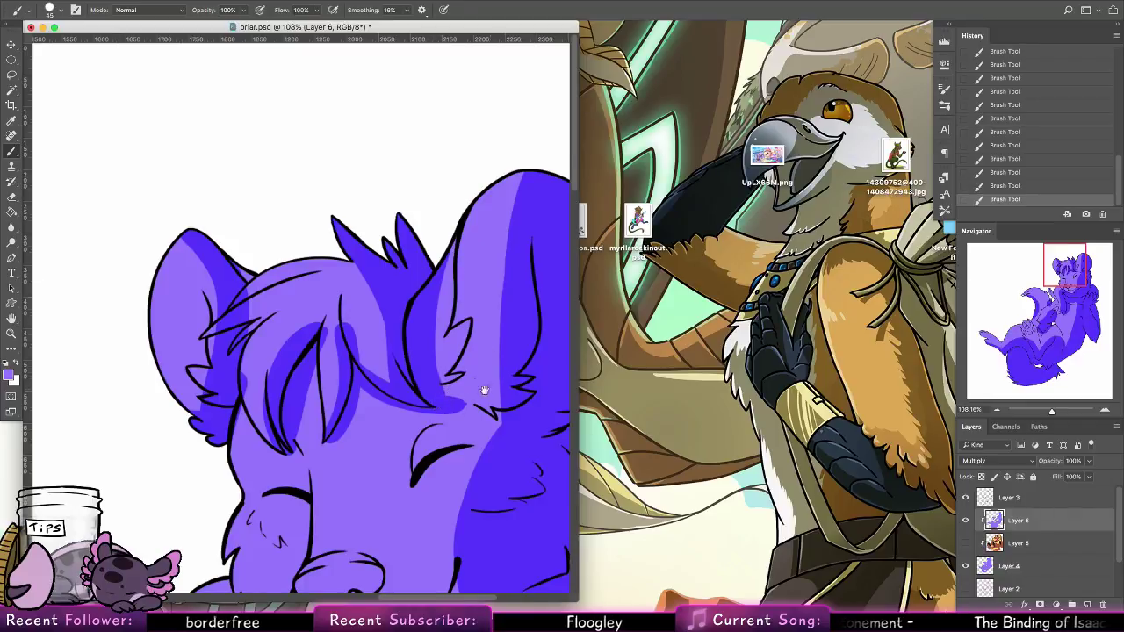
pyautogui.moveTo(483, 390)
pyautogui.mouseDown()
pyautogui.moveTo(415, 350)
pyautogui.moveTo(399, 365)
pyautogui.moveTo(351, 371)
pyautogui.moveTo(377, 321)
pyautogui.moveTo(382, 169)
pyautogui.moveTo(371, 367)
pyautogui.moveTo(373, 319)
pyautogui.moveTo(401, 378)
pyautogui.moveTo(402, 153)
pyautogui.moveTo(429, 386)
pyautogui.moveTo(407, 184)
pyautogui.moveTo(395, 229)
pyautogui.moveTo(416, 189)
pyautogui.mouseUp()
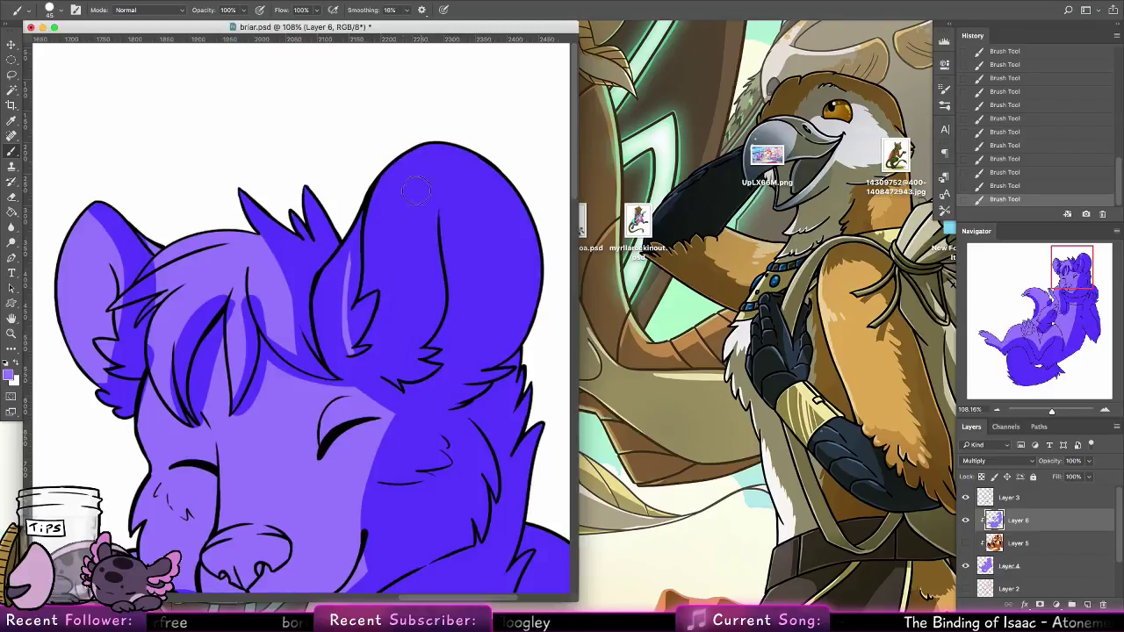
# Shade the side of the muzzle, nose, cheek and chin, leaving a light patch around the near closed eye
pyautogui.moveTo(418, 424); pyautogui.dragTo(398, 257)
pyautogui.moveTo(296, 312); pyautogui.dragTo(286, 237)
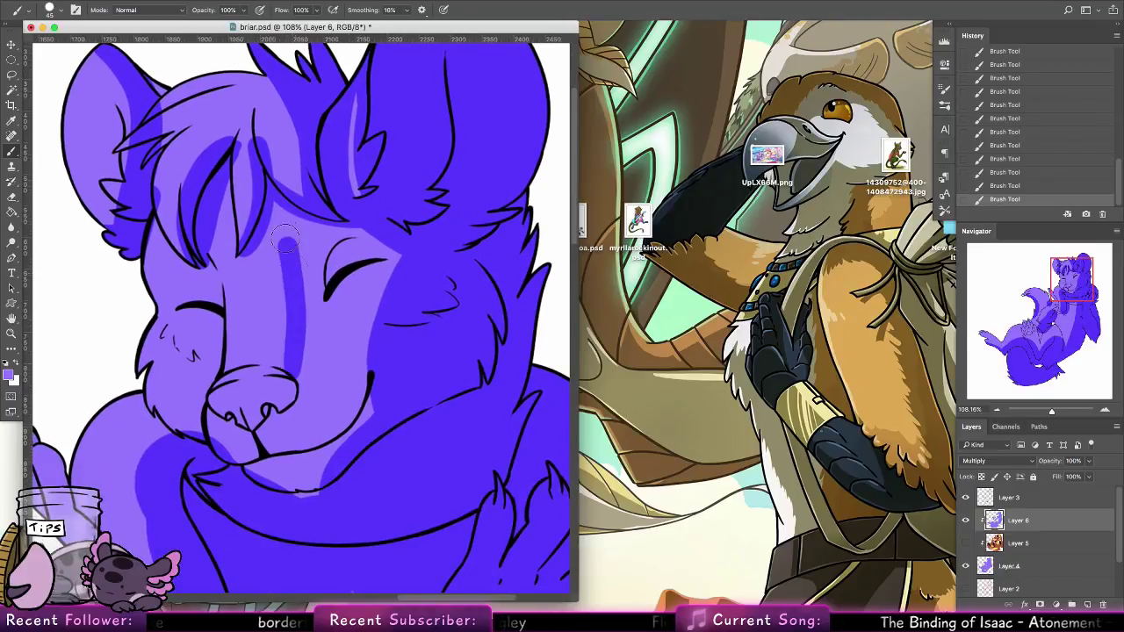
pyautogui.moveTo(302, 360); pyautogui.dragTo(332, 233)
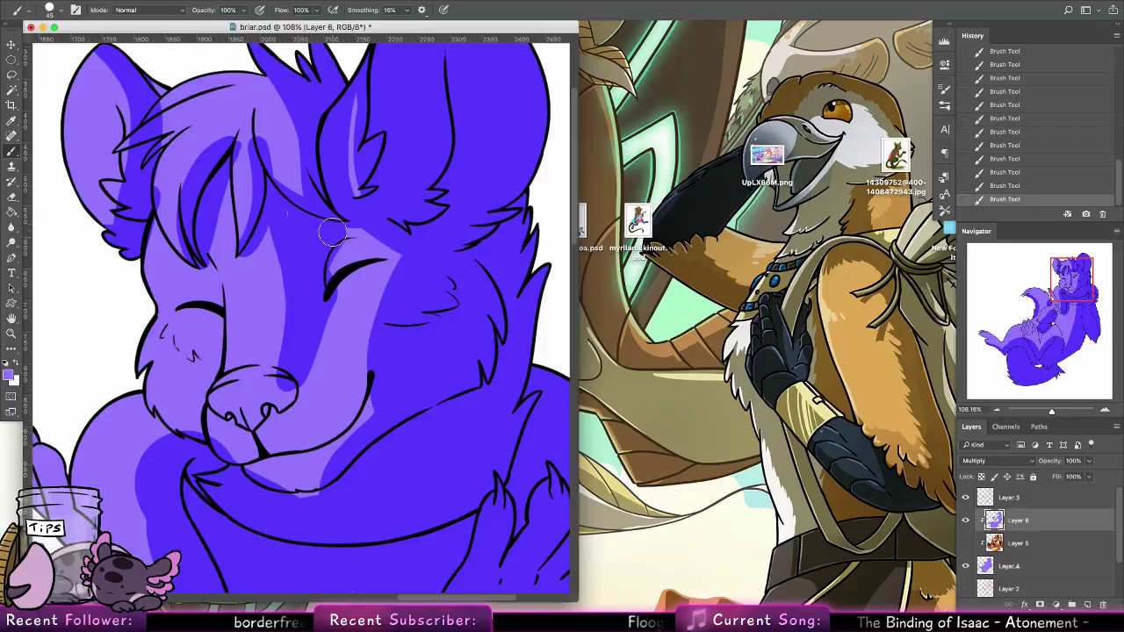
pyautogui.moveTo(286, 387); pyautogui.dragTo(279, 407)
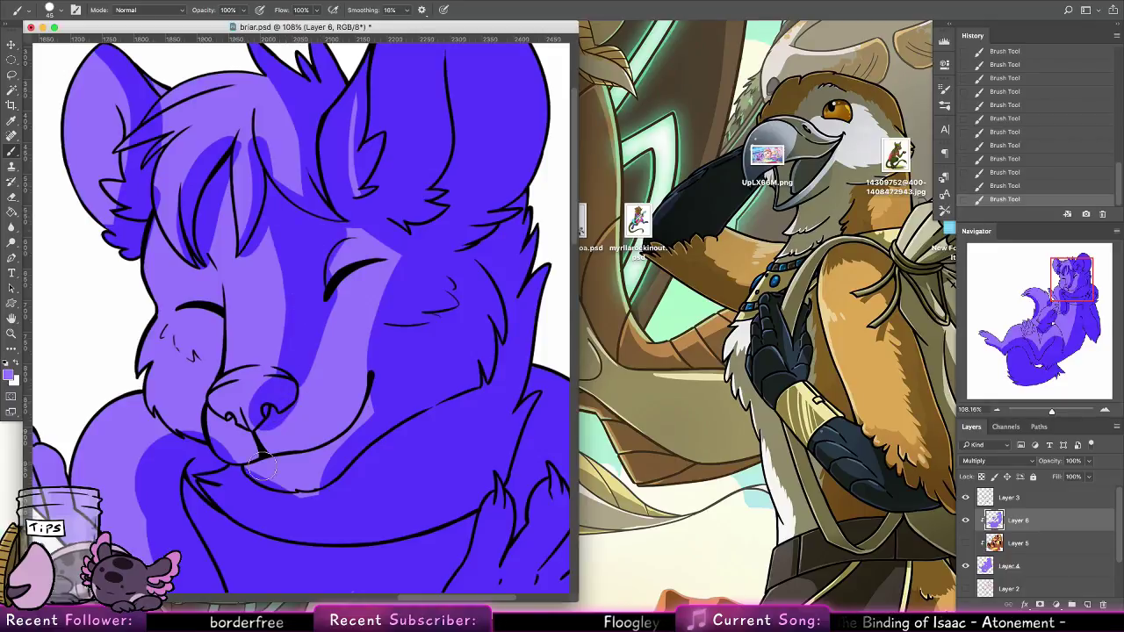
pyautogui.moveTo(262, 466)
pyautogui.mouseDown()
pyautogui.moveTo(331, 468)
pyautogui.moveTo(284, 488)
pyautogui.moveTo(386, 384)
pyautogui.moveTo(297, 514)
pyautogui.moveTo(395, 322)
pyautogui.moveTo(315, 452)
pyautogui.moveTo(371, 328)
pyautogui.moveTo(301, 457)
pyautogui.moveTo(408, 275)
pyautogui.moveTo(296, 483)
pyautogui.moveTo(325, 339)
pyautogui.mouseUp()
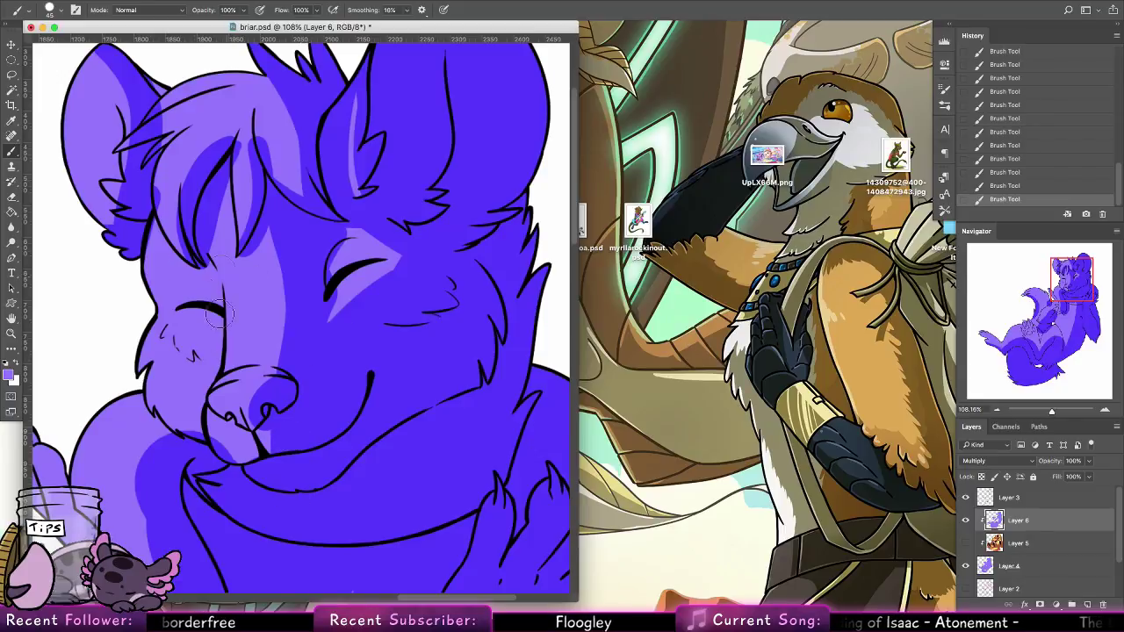
# Feather the edge of the light patch around the near eye with an 18 px Eraser, undoing a stray stroke
pyautogui.click(12, 211)
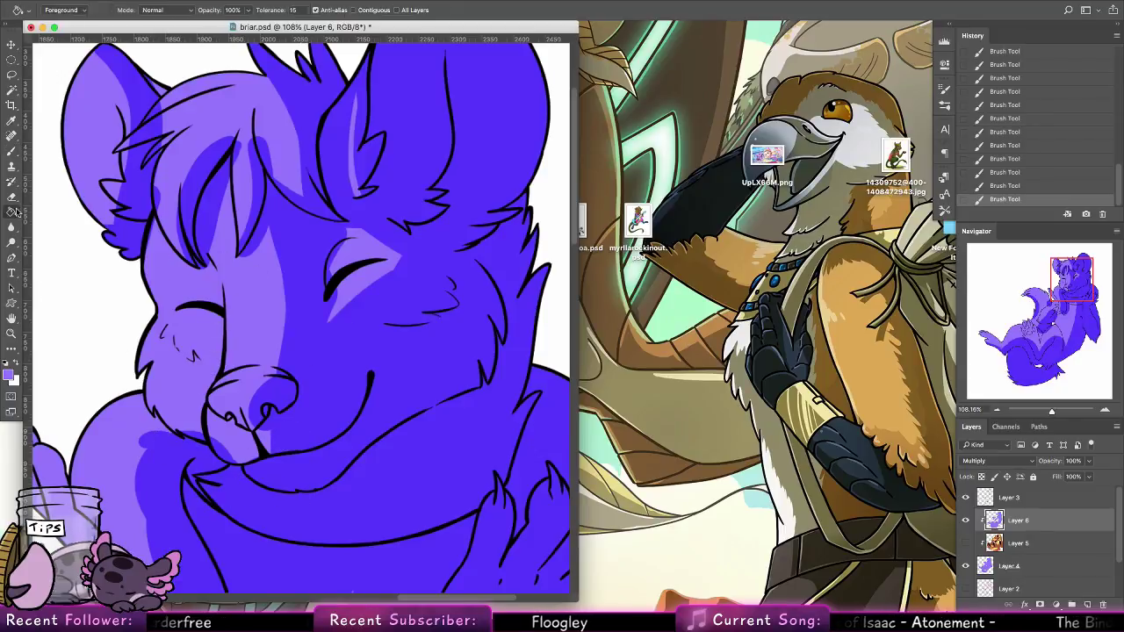
pyautogui.click(13, 195)
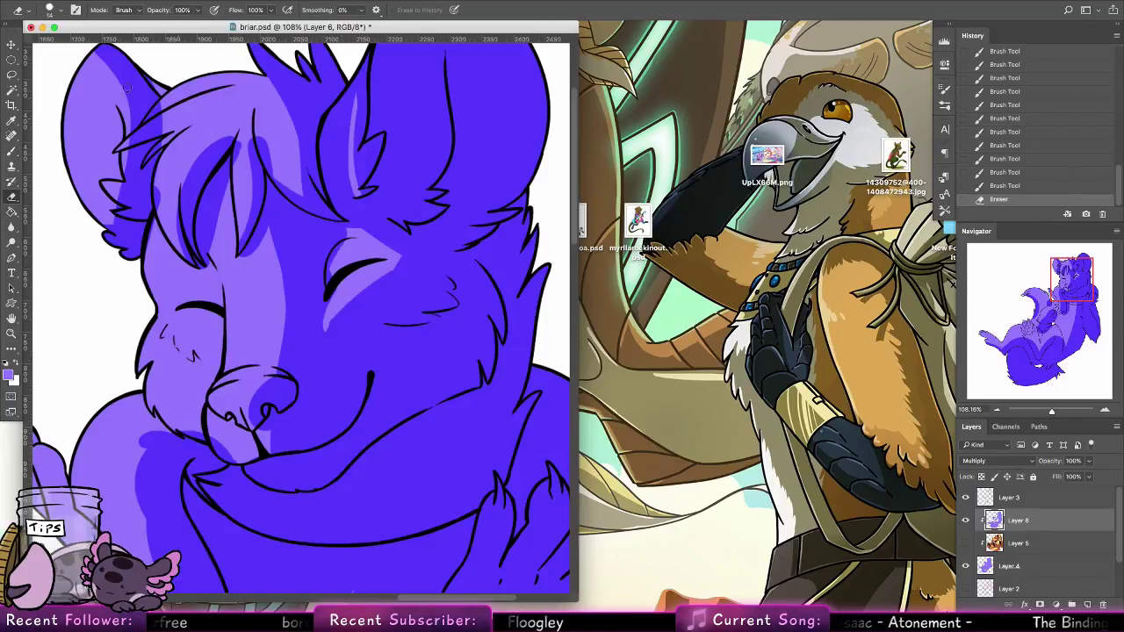
pyautogui.click(60, 11)
pyautogui.moveTo(327, 305)
pyautogui.mouseDown()
pyautogui.moveTo(327, 322)
pyautogui.moveTo(330, 299)
pyautogui.mouseUp()
pyautogui.press('super+z')
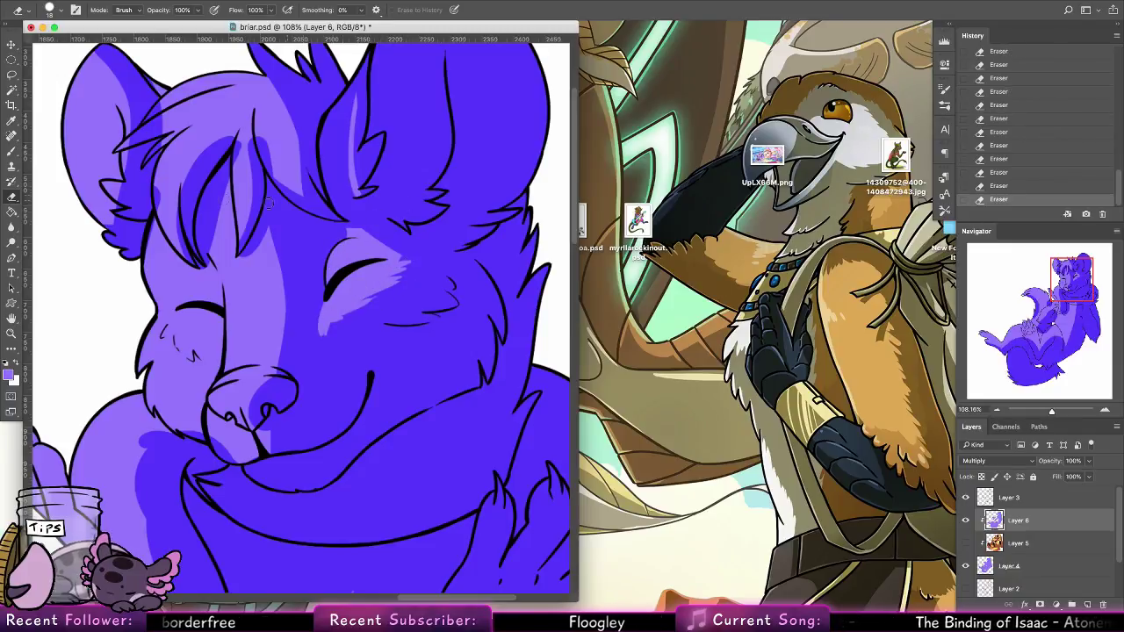
# Paint shadow over the light patch below the near eye, and erase a rounded highlight with furry edges there
pyautogui.click(13, 149)
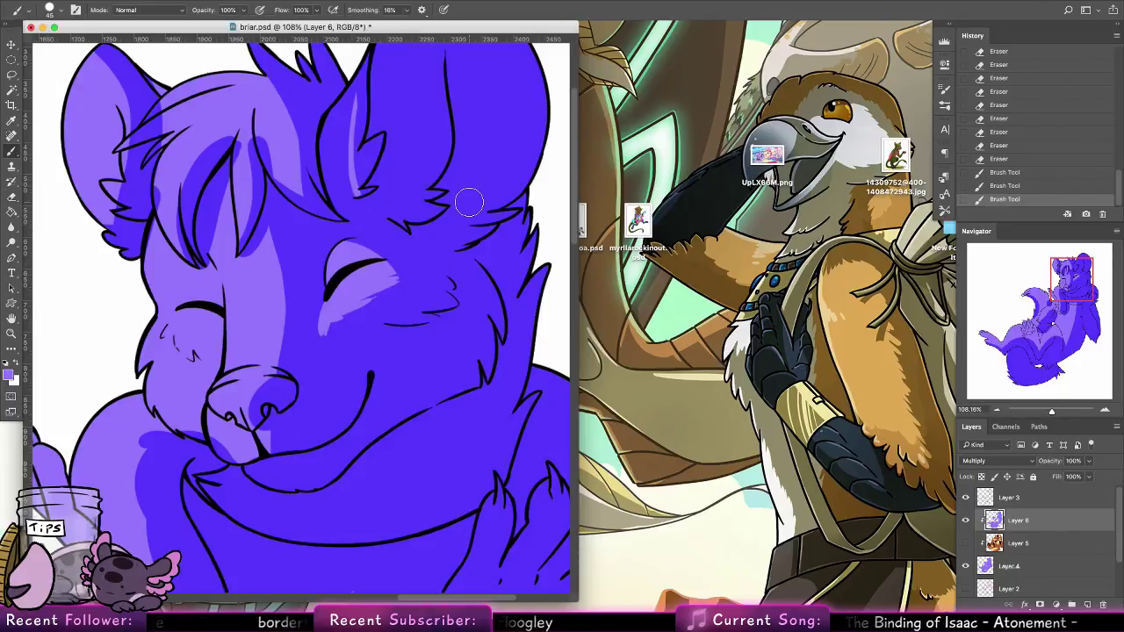
pyautogui.moveTo(381, 291)
pyautogui.mouseDown()
pyautogui.moveTo(317, 331)
pyautogui.moveTo(391, 268)
pyautogui.mouseUp()
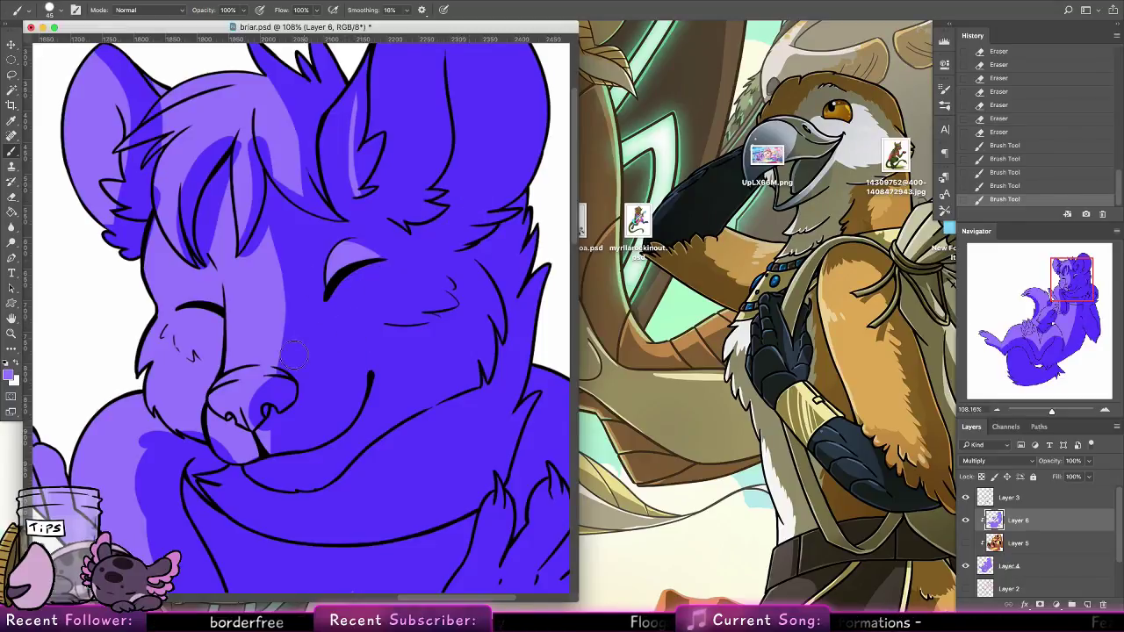
pyautogui.click(12, 198)
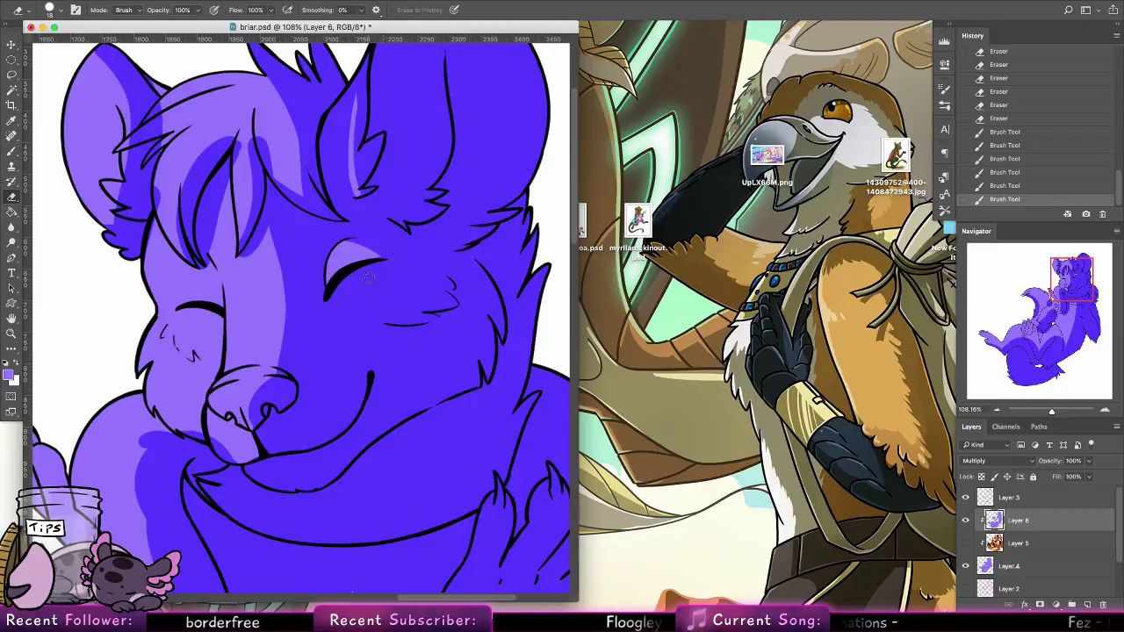
pyautogui.moveTo(338, 281); pyautogui.dragTo(389, 274)
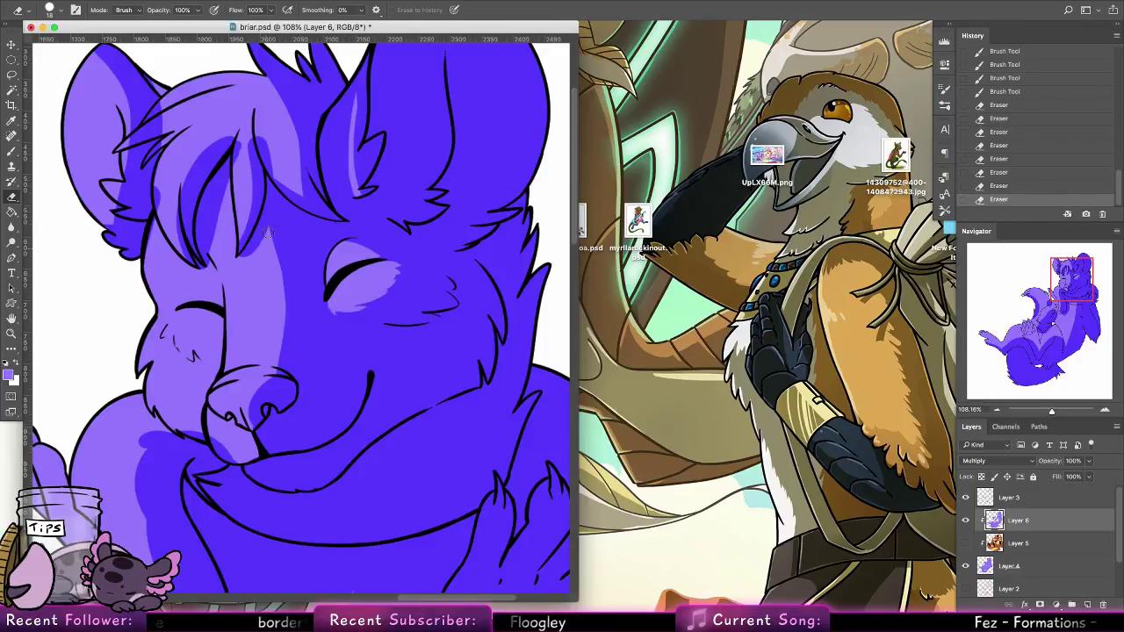
pyautogui.press('super+z')
pyautogui.press('super+shift+z')
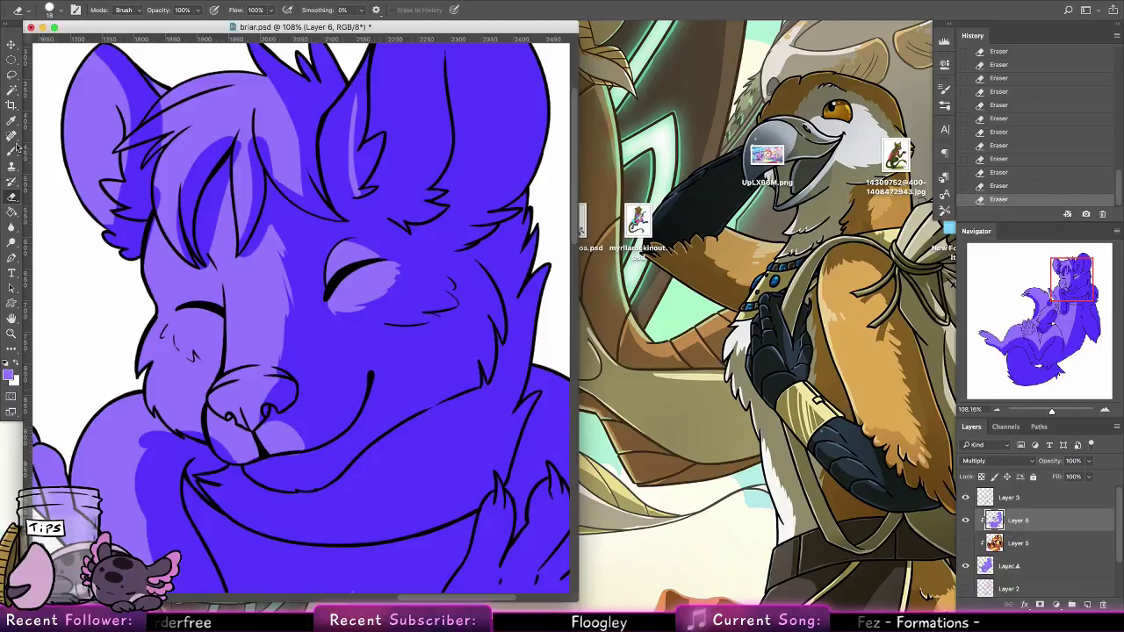
# Clean up the muzzle shading with the Brush and erase rounded highlights on the nose and beside the mouth
pyautogui.press('b')
pyautogui.moveTo(296, 469); pyautogui.dragTo(302, 432)
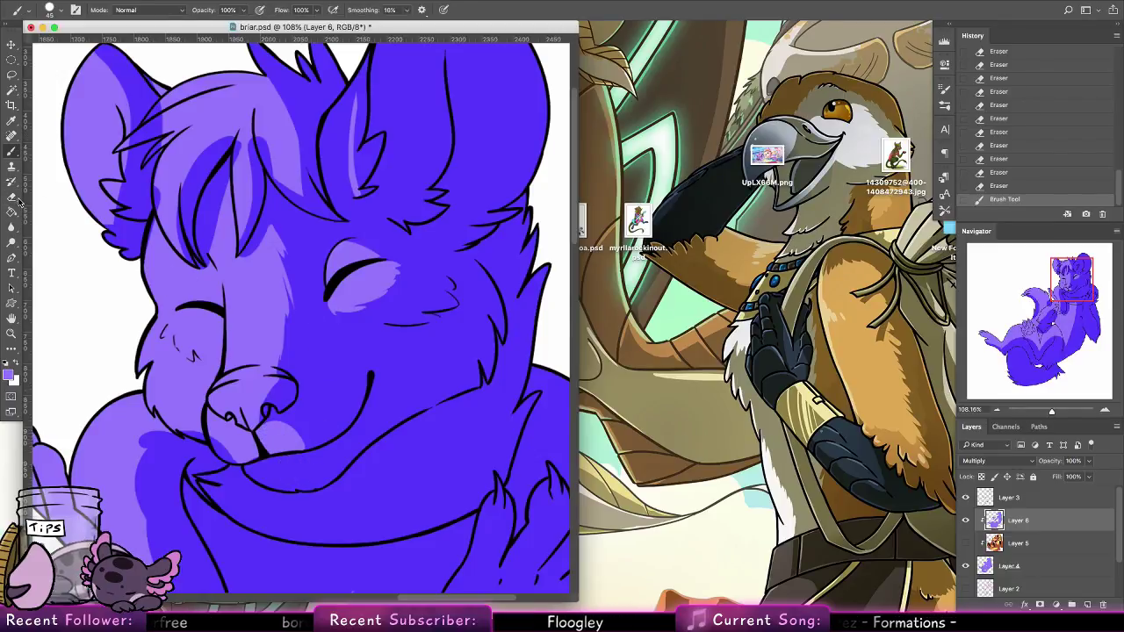
pyautogui.press('e')
pyautogui.moveTo(233, 458); pyautogui.dragTo(255, 462)
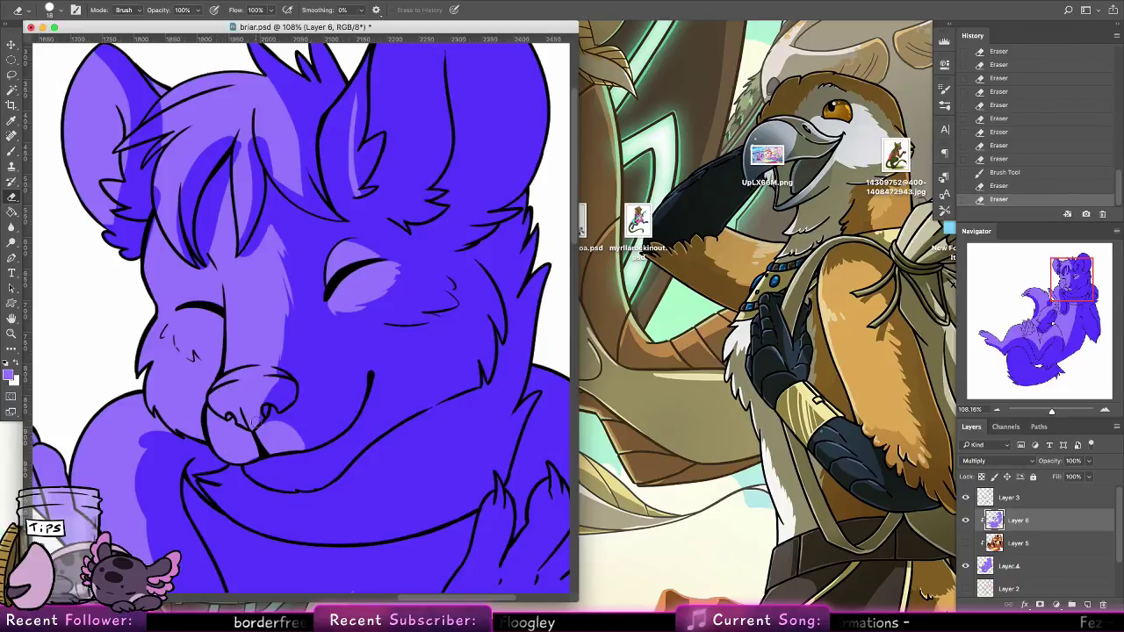
pyautogui.moveTo(274, 383)
pyautogui.mouseDown()
pyautogui.moveTo(278, 419)
pyautogui.moveTo(272, 406)
pyautogui.moveTo(295, 385)
pyautogui.moveTo(276, 429)
pyautogui.moveTo(265, 428)
pyautogui.moveTo(303, 434)
pyautogui.mouseUp()
pyautogui.moveTo(289, 422); pyautogui.dragTo(307, 443)
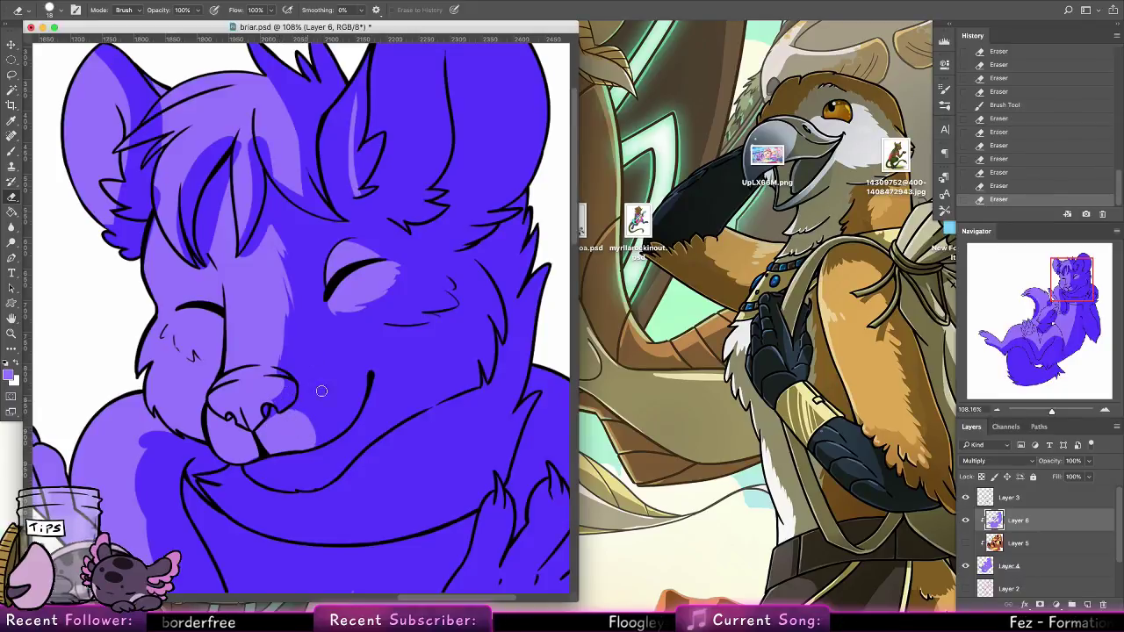
# Erase a highlight out of the shadow on the chin below the mouth
pyautogui.moveTo(409, 412); pyautogui.dragTo(435, 318)
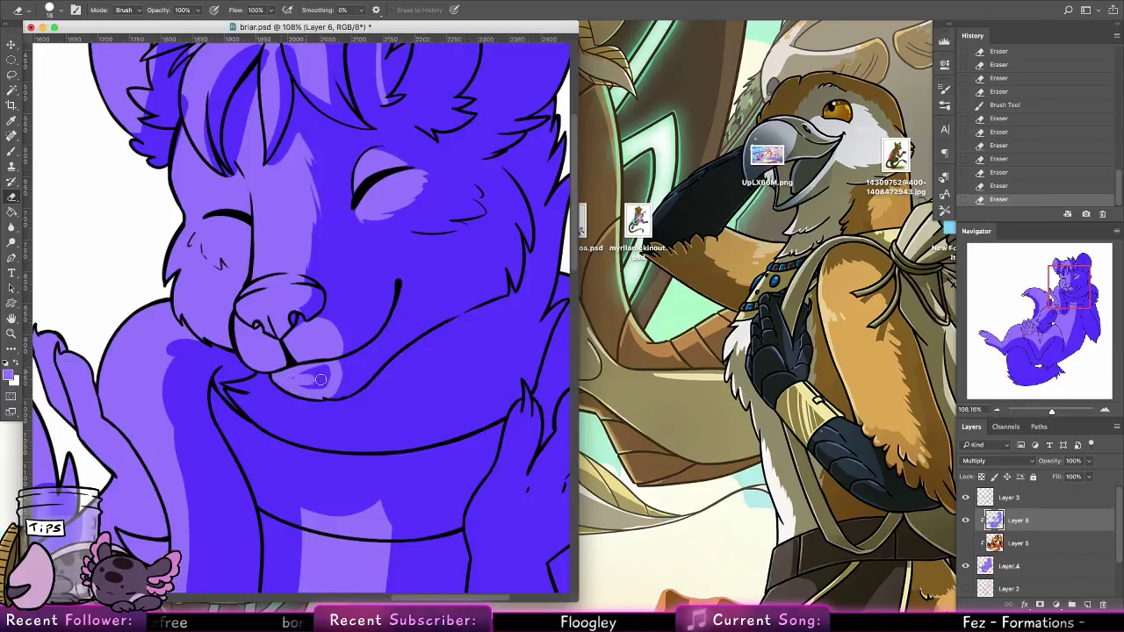
pyautogui.moveTo(319, 384); pyautogui.dragTo(307, 377)
# Erase streaky fur highlights out of the shadow along the inner edge of the larger ear
pyautogui.moveTo(483, 286); pyautogui.dragTo(401, 430)
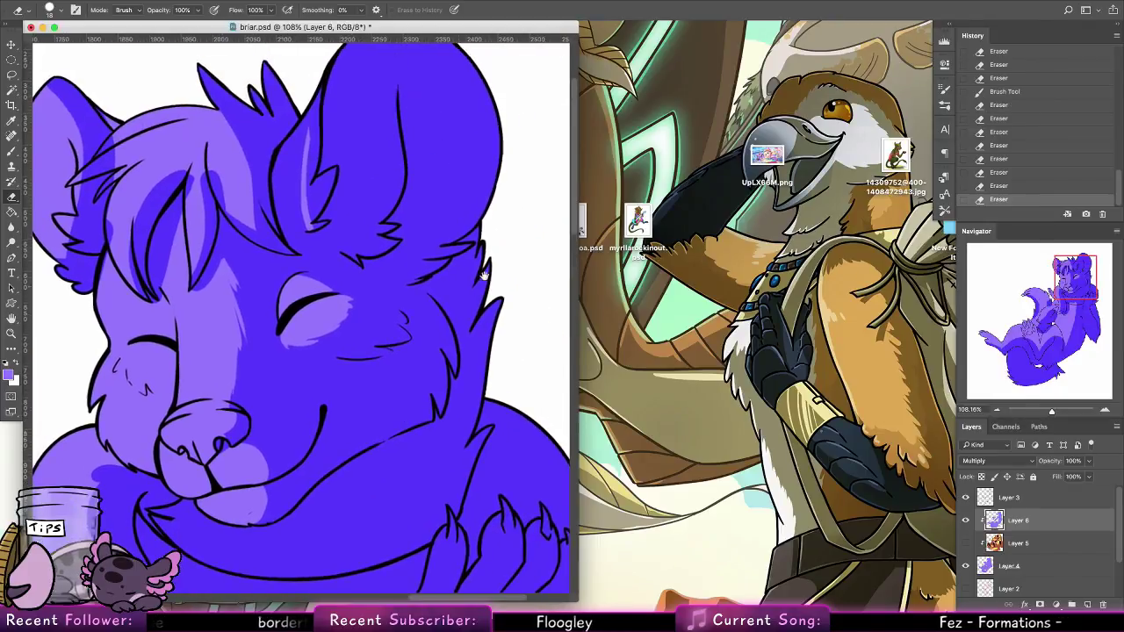
pyautogui.moveTo(453, 330); pyautogui.dragTo(461, 464)
pyautogui.moveTo(310, 358)
pyautogui.mouseDown()
pyautogui.moveTo(334, 325)
pyautogui.moveTo(328, 335)
pyautogui.mouseUp()
pyautogui.moveTo(309, 277)
pyautogui.mouseDown()
pyautogui.moveTo(303, 339)
pyautogui.moveTo(306, 275)
pyautogui.moveTo(291, 336)
pyautogui.moveTo(301, 337)
pyautogui.mouseUp()
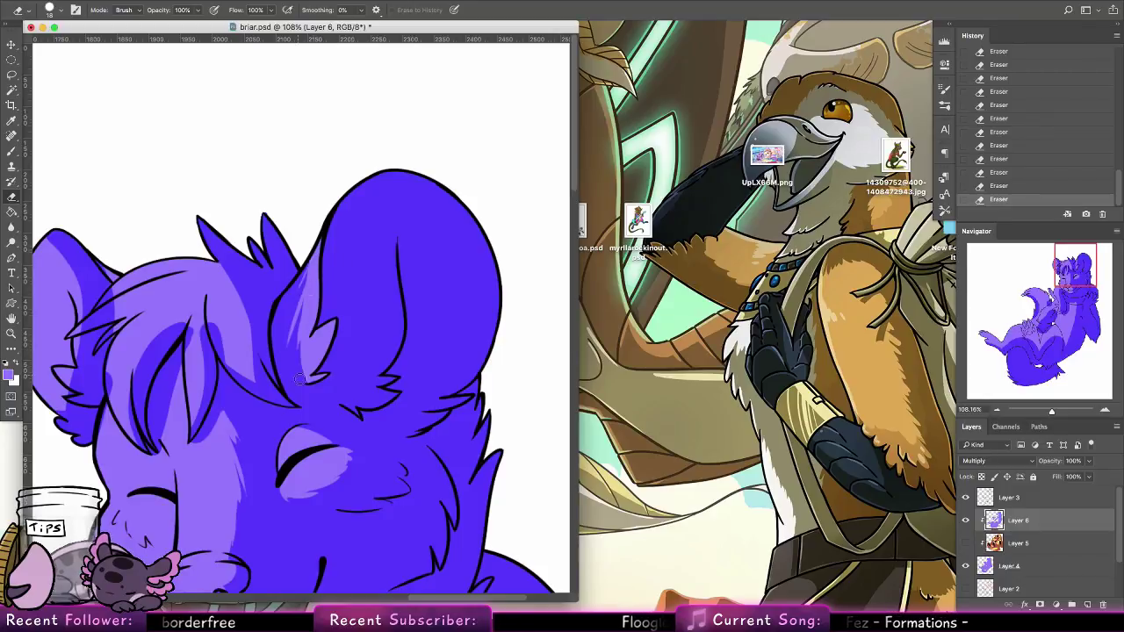
pyautogui.moveTo(341, 279); pyautogui.dragTo(402, 275)
# Preview myrllarockinout.psd and the neighbouring artwork files on the desktop, including siralvhem.psd and briar.psd, to compare their colouring
pyautogui.click(638, 221)
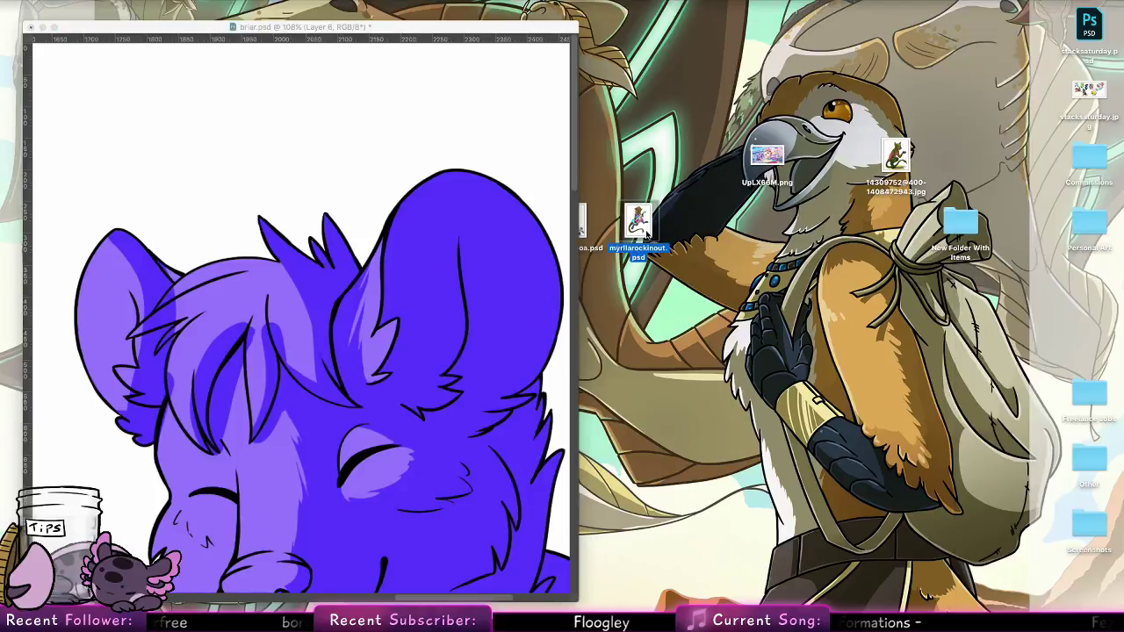
pyautogui.press('space')
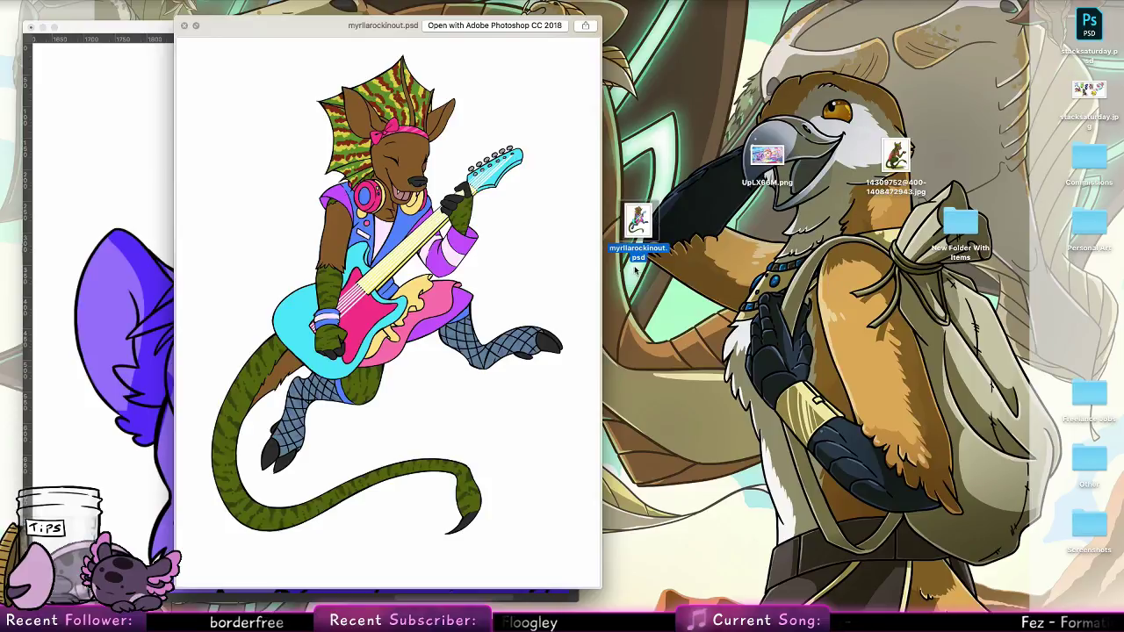
pyautogui.press('space')
pyautogui.click(584, 230)
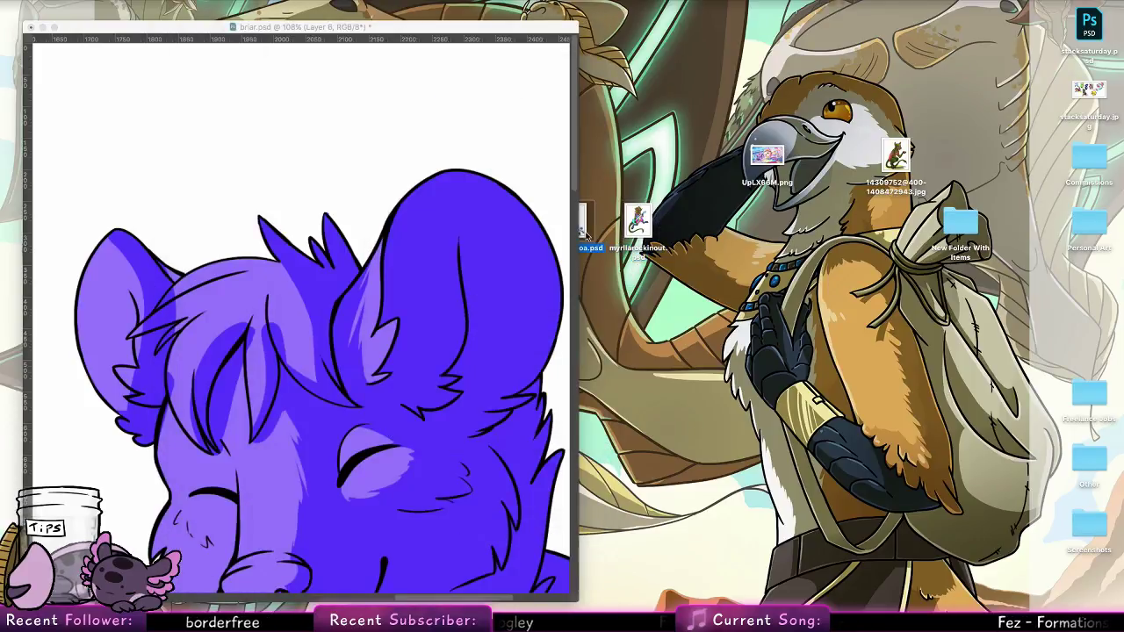
pyautogui.press('space')
pyautogui.press('Left')
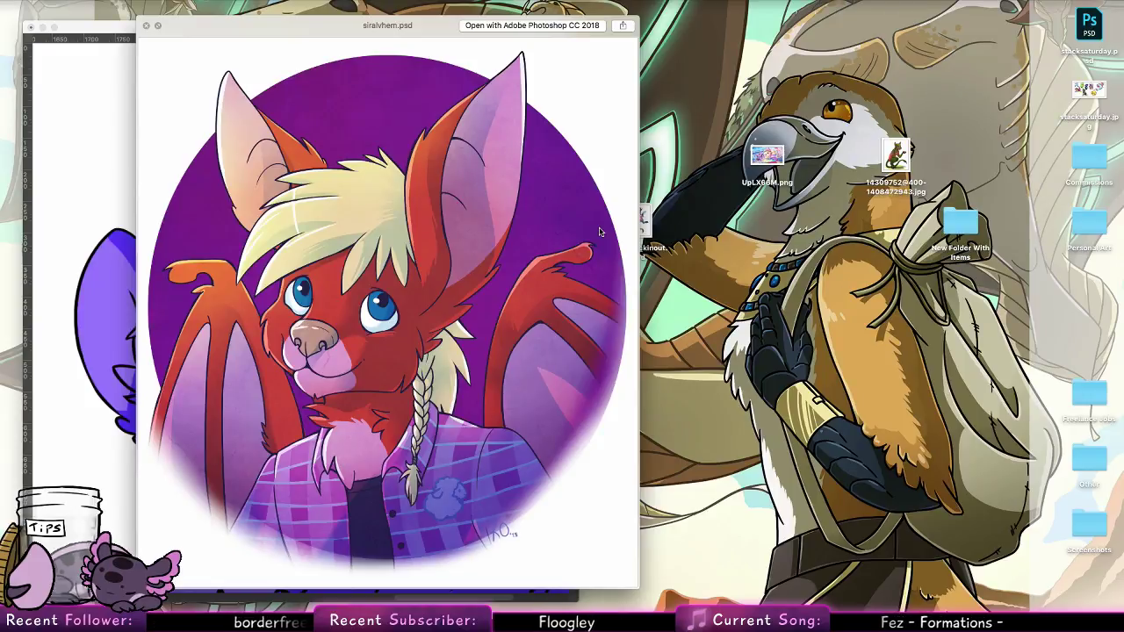
pyautogui.press('Right')
pyautogui.press('Right')
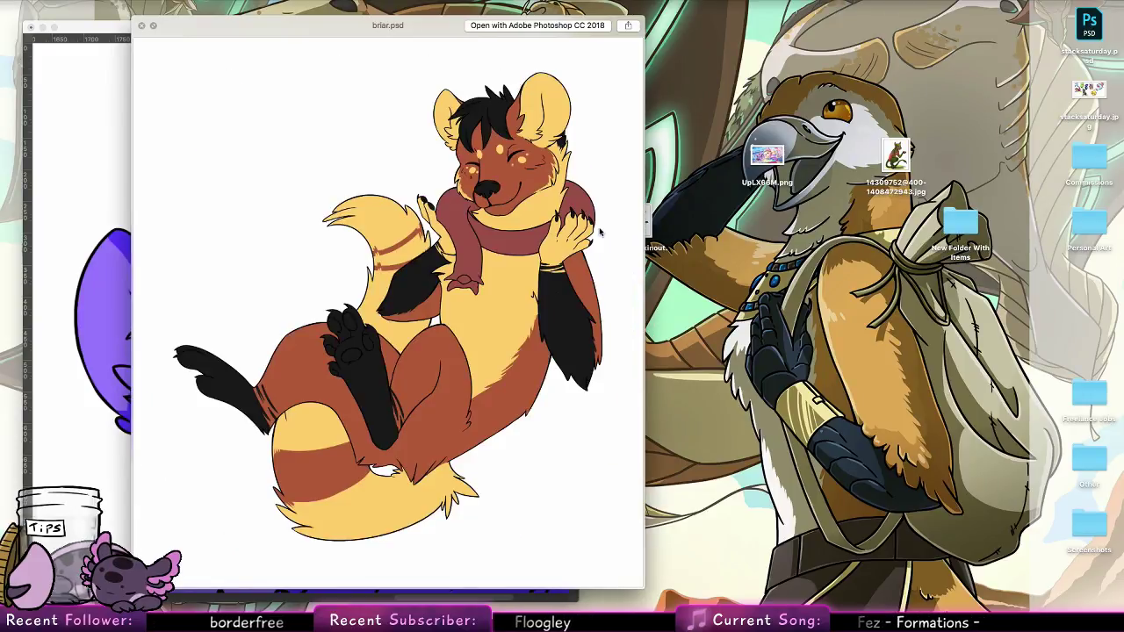
pyautogui.press('space')
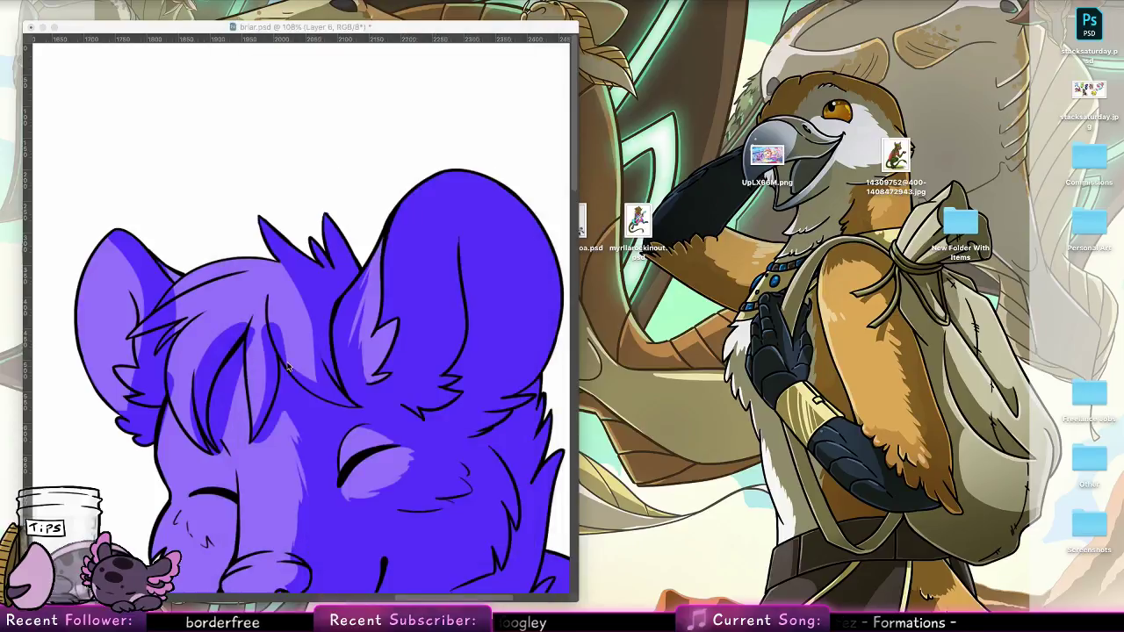
# Return to briar.psd and refine the forehead fringe by erasing fine highlights out of its shadow with the Eraser at 9 px
pyautogui.click(272, 316)
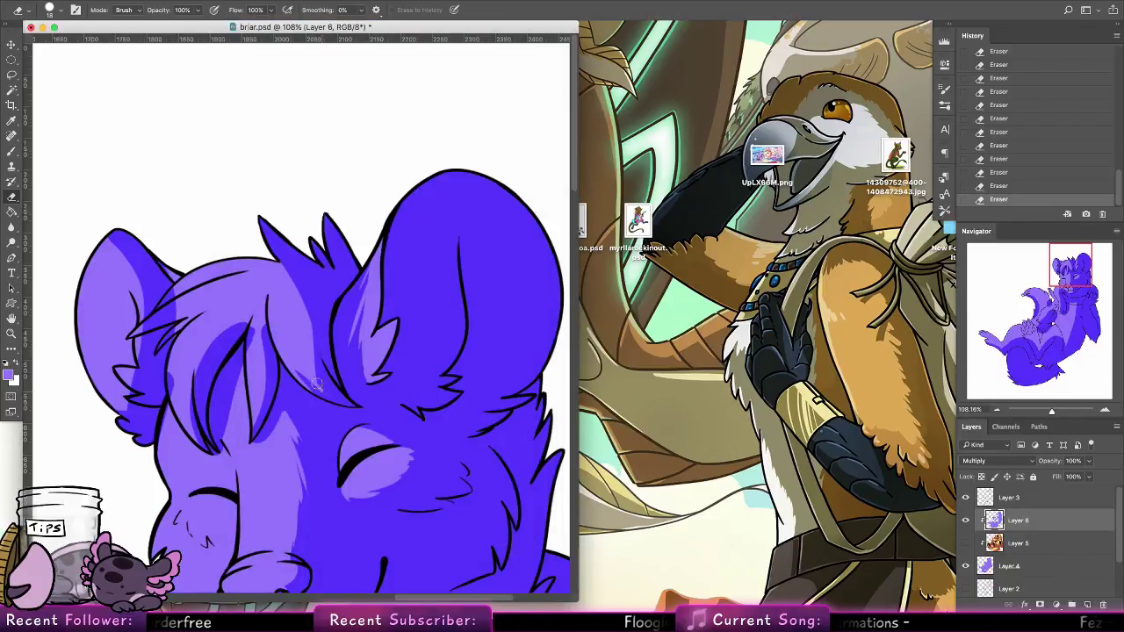
pyautogui.press('super+z')
pyautogui.press('super+z')
pyautogui.press('super+z')
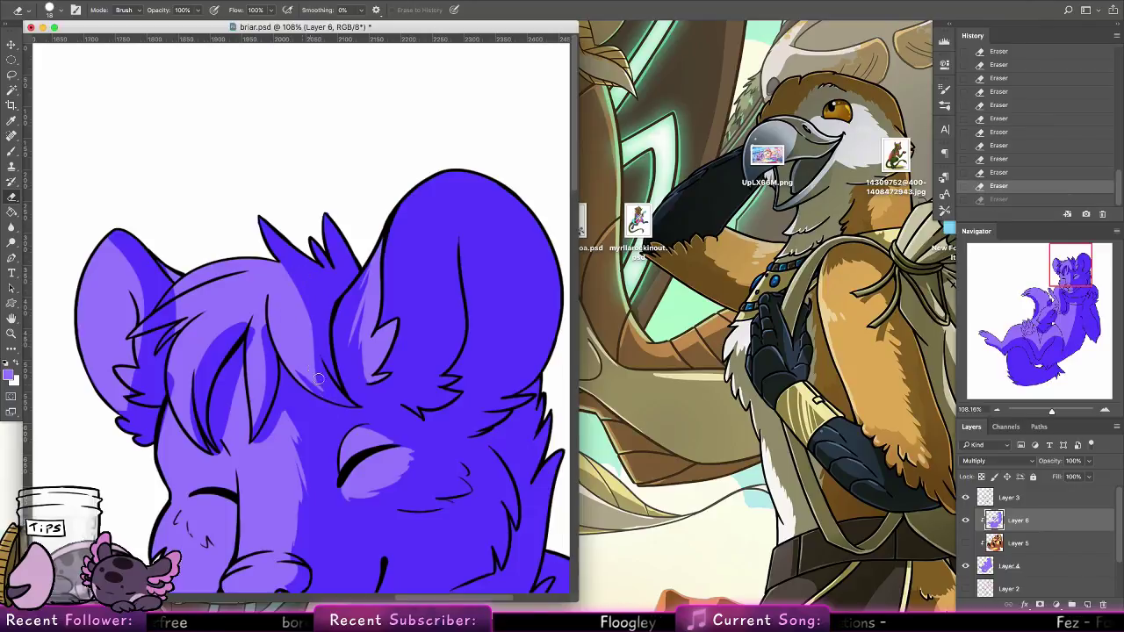
pyautogui.hotkey('ctrl', 'shift', 'z')
pyautogui.hotkey('ctrl', 'z')
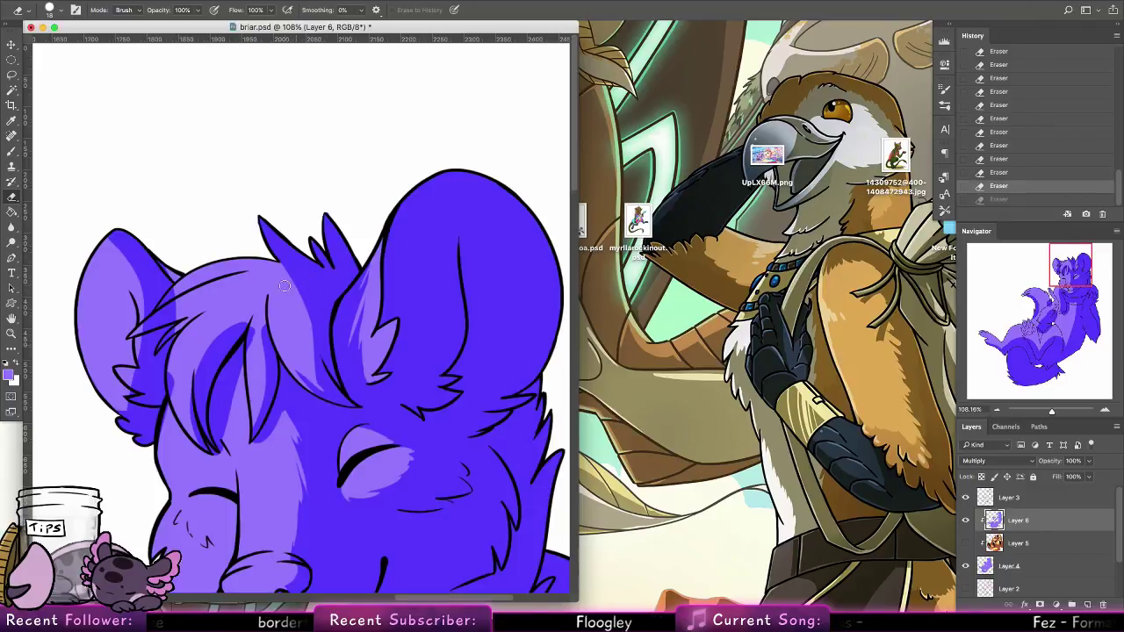
pyautogui.click(54, 9)
pyautogui.click(130, 121)
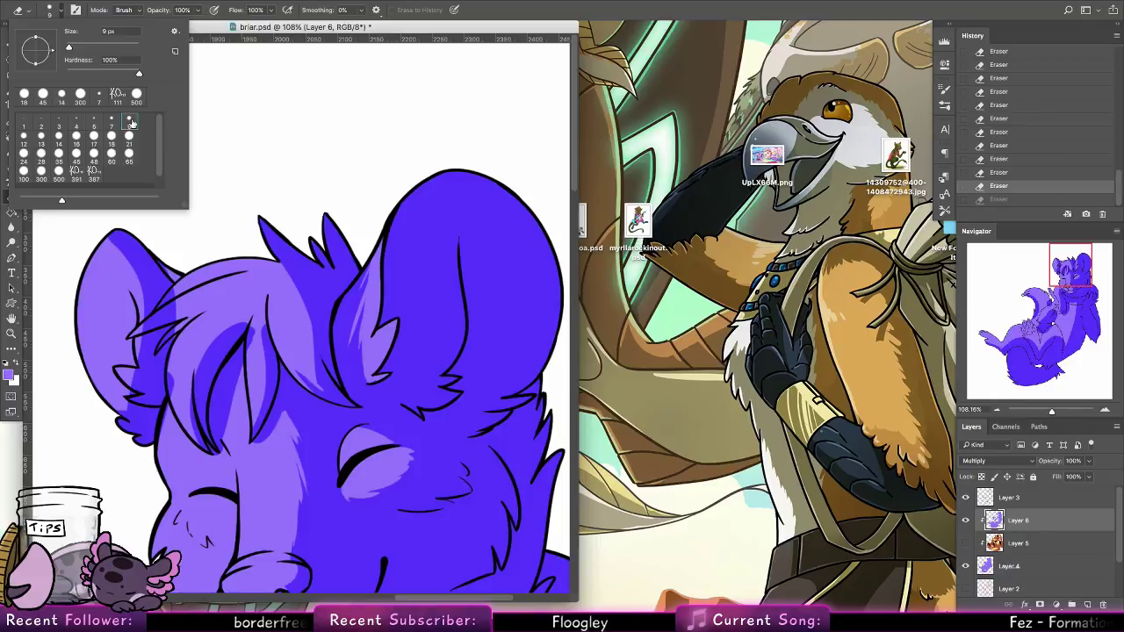
pyautogui.click(310, 340)
pyautogui.hotkey('ctrl', 'shift', 'z')
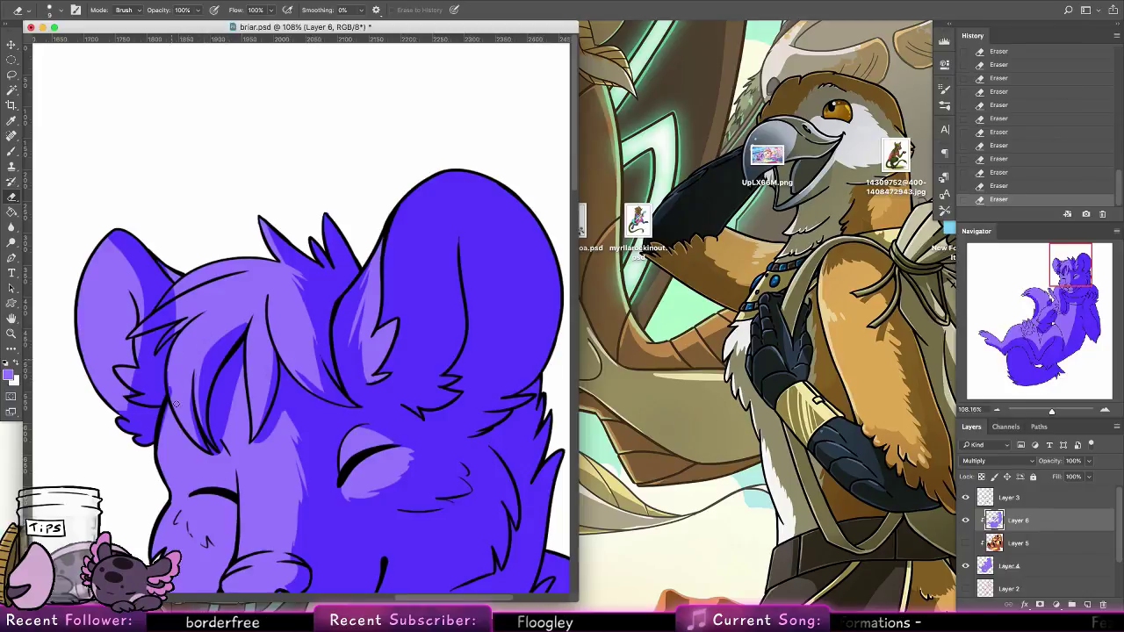
# Paint small shadow strokes on the hair strands beside the smaller ear with the Brush at 9 px
pyautogui.moveTo(289, 385); pyautogui.dragTo(433, 379)
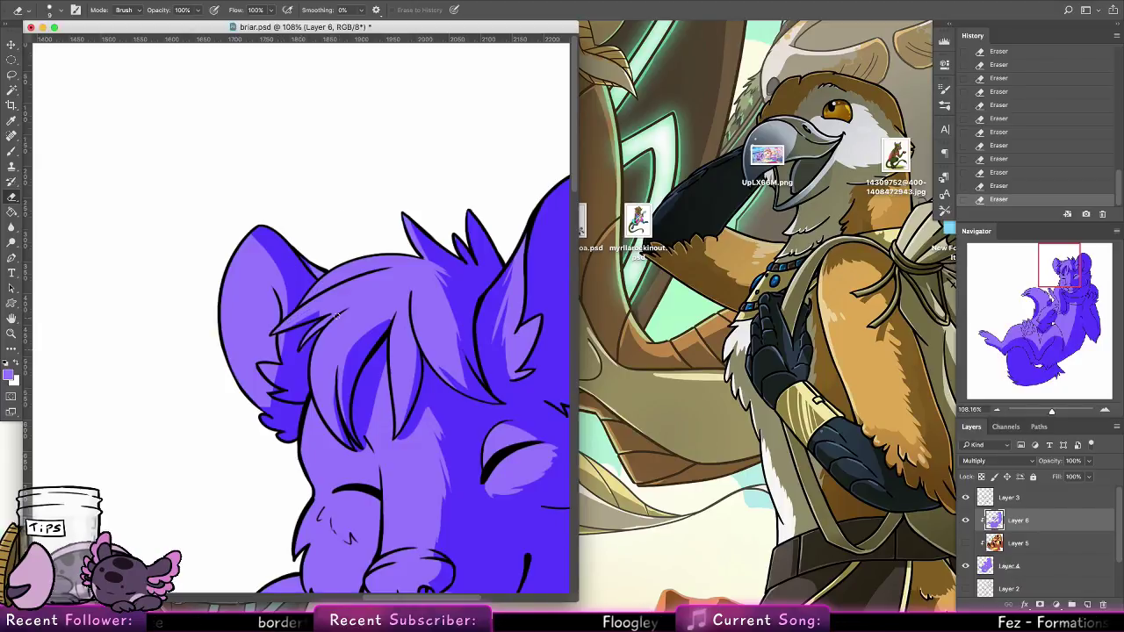
pyautogui.click(11, 151)
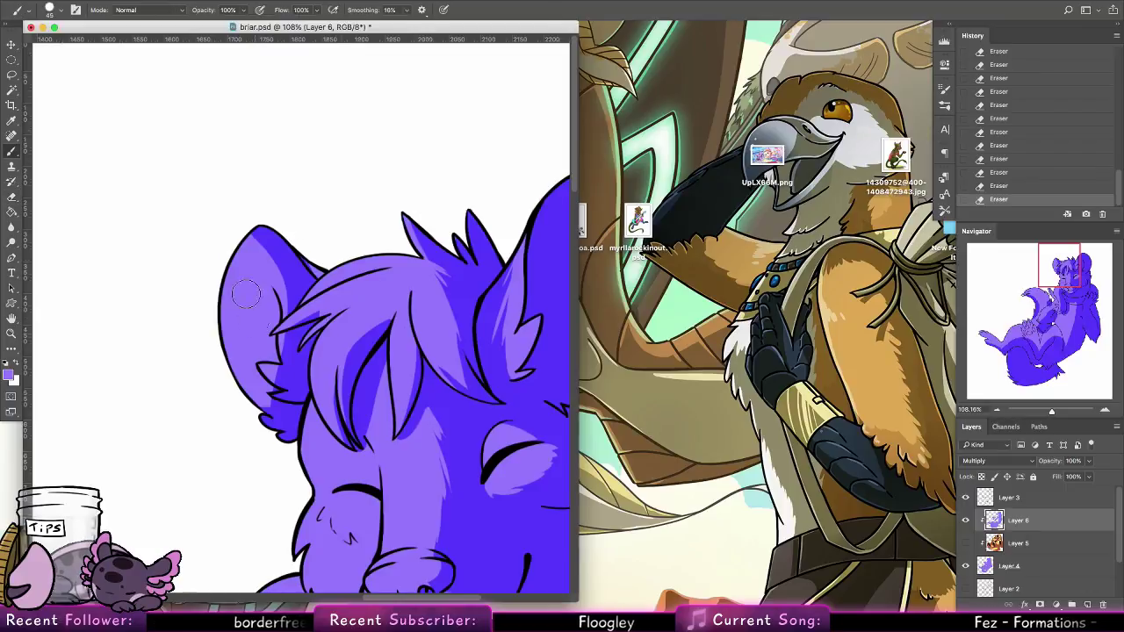
pyautogui.click(61, 10)
pyautogui.click(131, 119)
pyautogui.moveTo(286, 328)
pyautogui.mouseDown()
pyautogui.moveTo(343, 308)
pyautogui.moveTo(326, 312)
pyautogui.mouseUp()
pyautogui.click(341, 308)
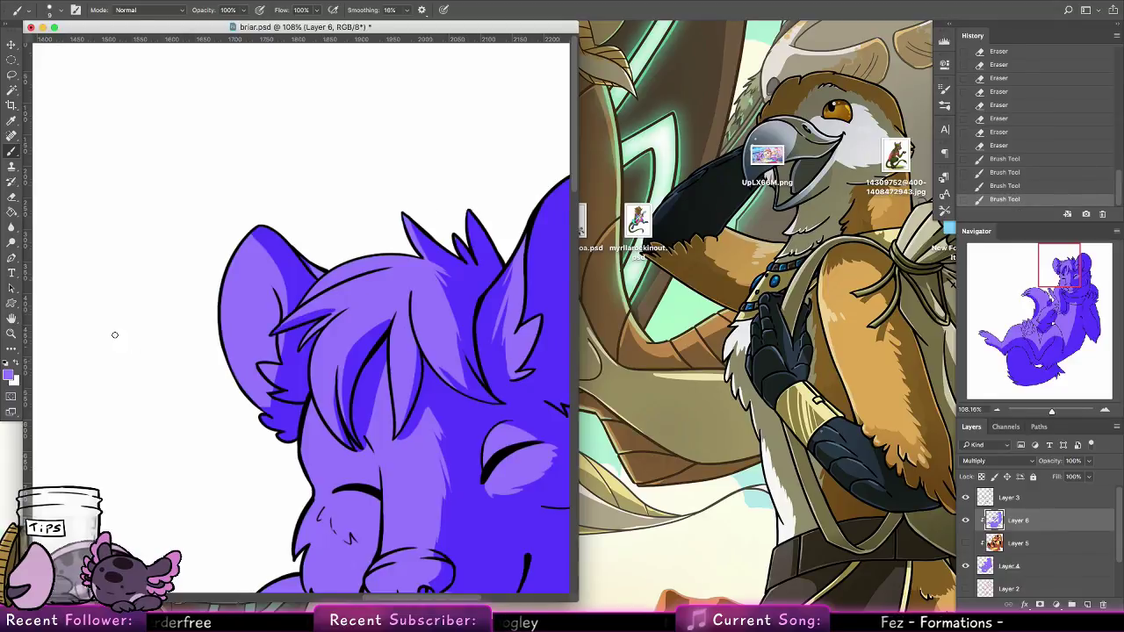
# Erase fine fur highlights out of the shadow on the smaller ear's inner tufts, lower edge and neighbouring hair
pyautogui.press('e')
pyautogui.moveTo(279, 378); pyautogui.dragTo(283, 377)
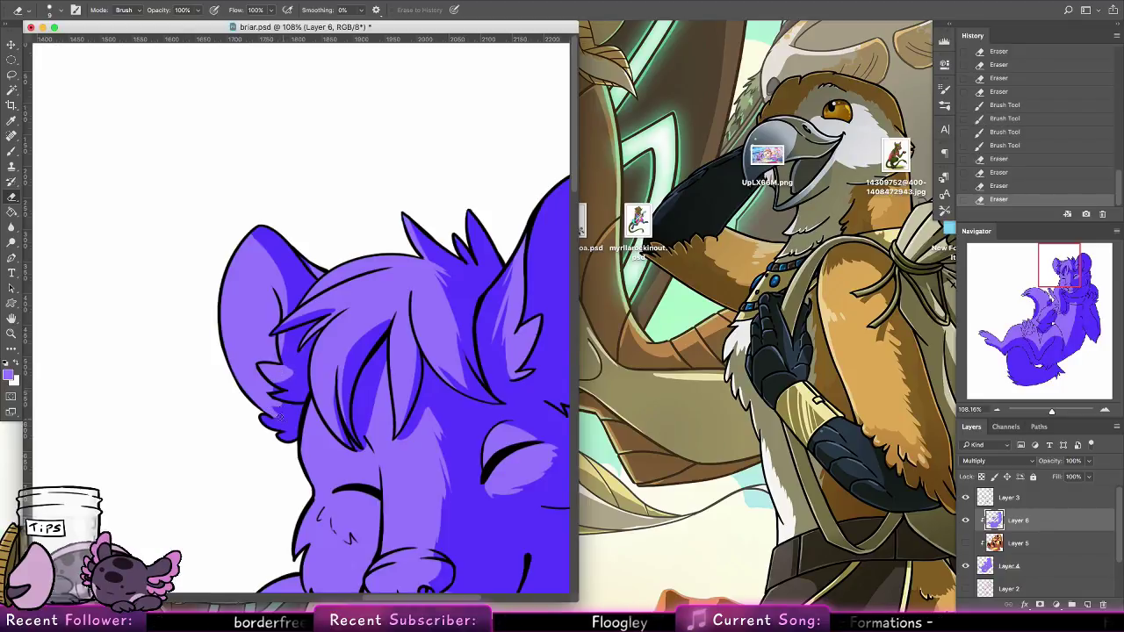
pyautogui.press('super+z')
pyautogui.moveTo(266, 404); pyautogui.dragTo(270, 421)
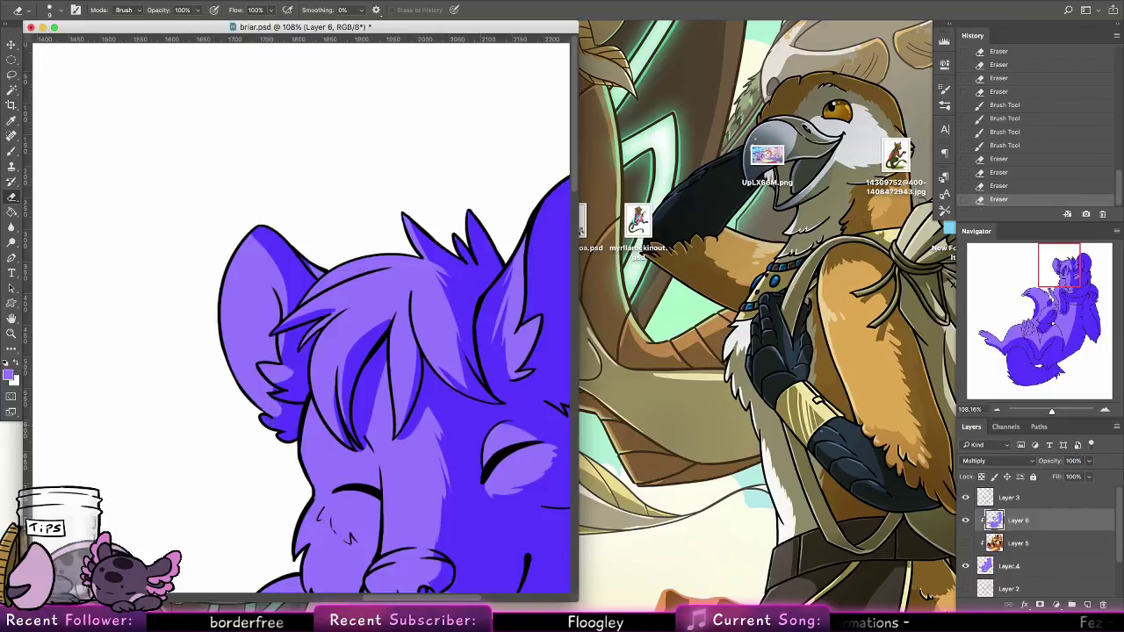
pyautogui.moveTo(309, 299); pyautogui.dragTo(324, 302)
pyautogui.moveTo(266, 231); pyautogui.dragTo(299, 285)
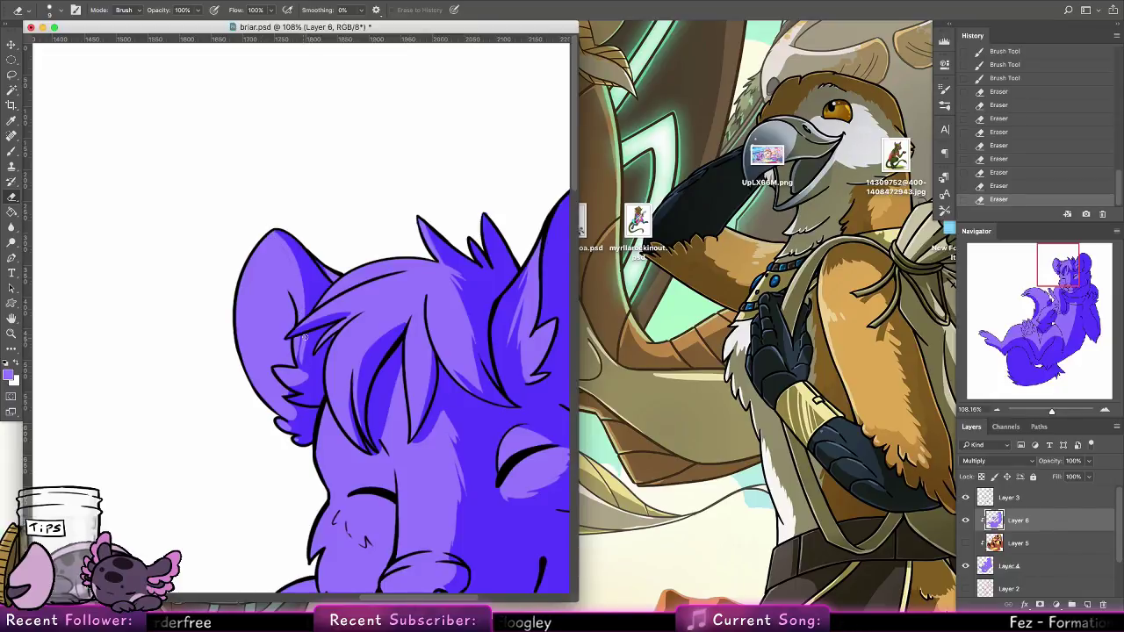
pyautogui.press('super+z')
pyautogui.moveTo(305, 339)
pyautogui.mouseDown()
pyautogui.moveTo(309, 378)
pyautogui.moveTo(300, 373)
pyautogui.mouseUp()
pyautogui.hotkey('ctrl', 'z')
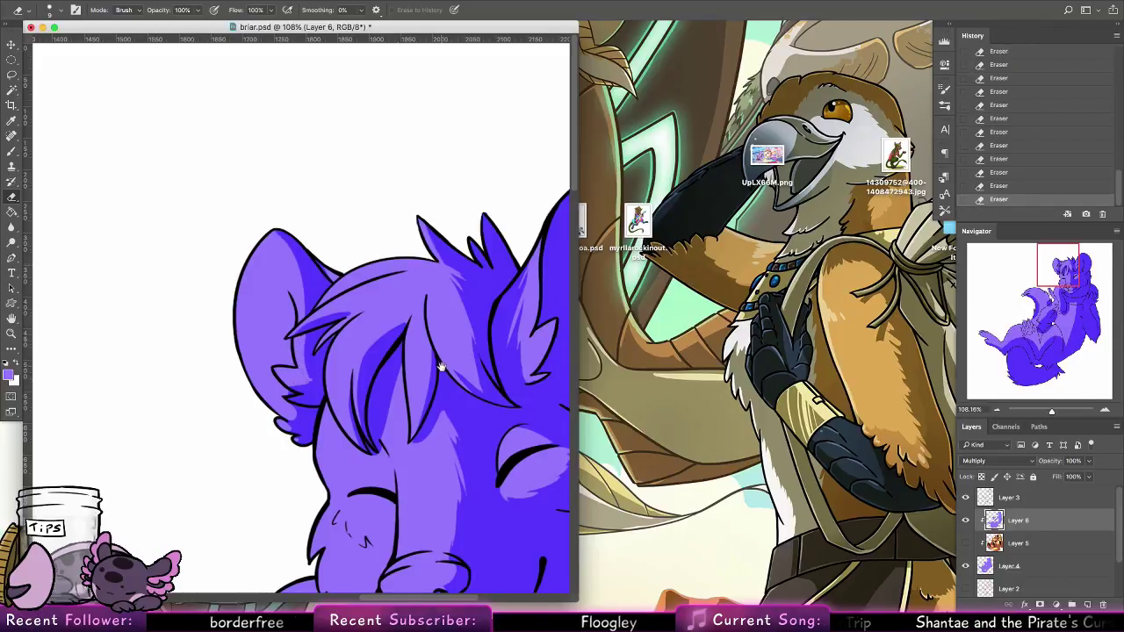
# Erase thin streaked highlights out of the shadow between the fringe strands above the eyes
pyautogui.moveTo(440, 367)
pyautogui.mouseDown()
pyautogui.moveTo(346, 293)
pyautogui.moveTo(347, 262)
pyautogui.mouseUp()
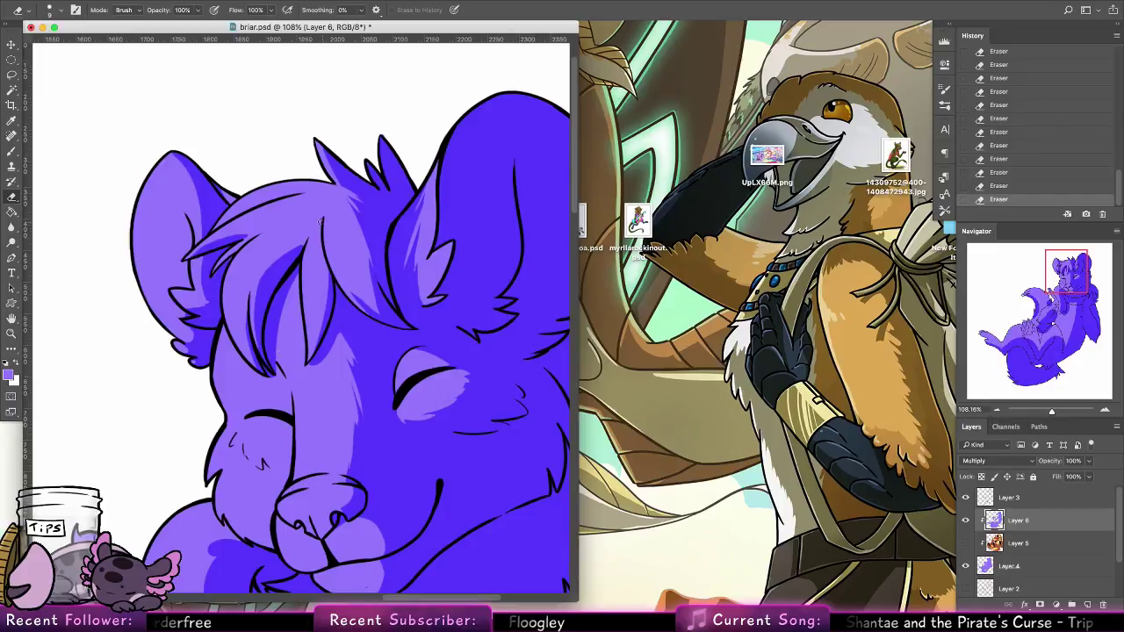
pyautogui.press('super+z')
pyautogui.moveTo(270, 267); pyautogui.dragTo(253, 340)
pyautogui.press('super+z')
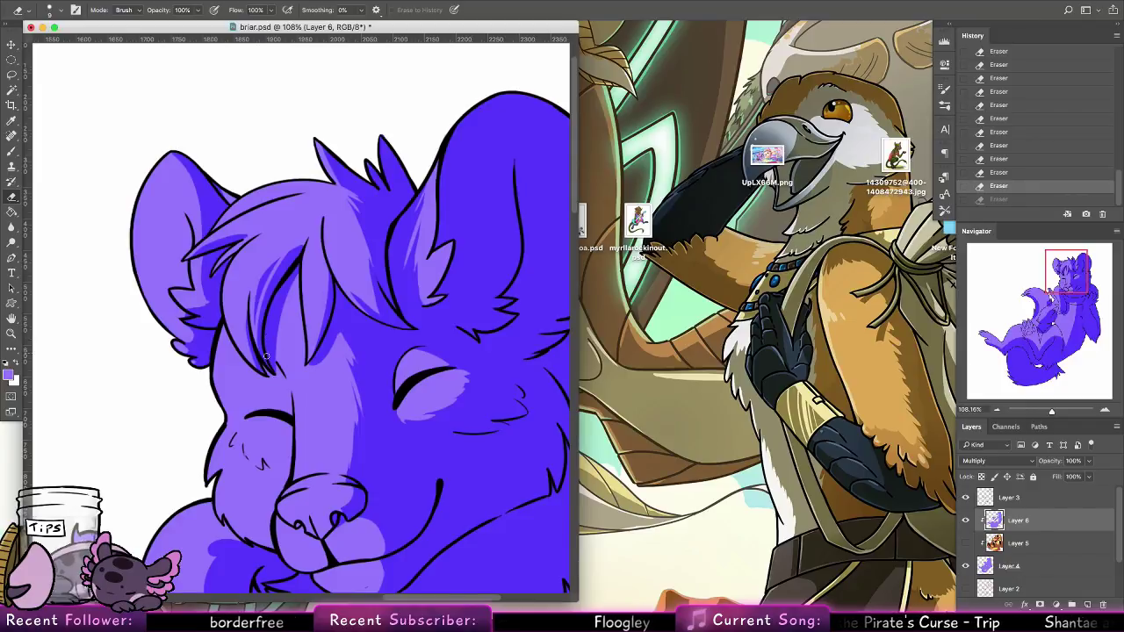
pyautogui.moveTo(266, 356); pyautogui.dragTo(272, 367)
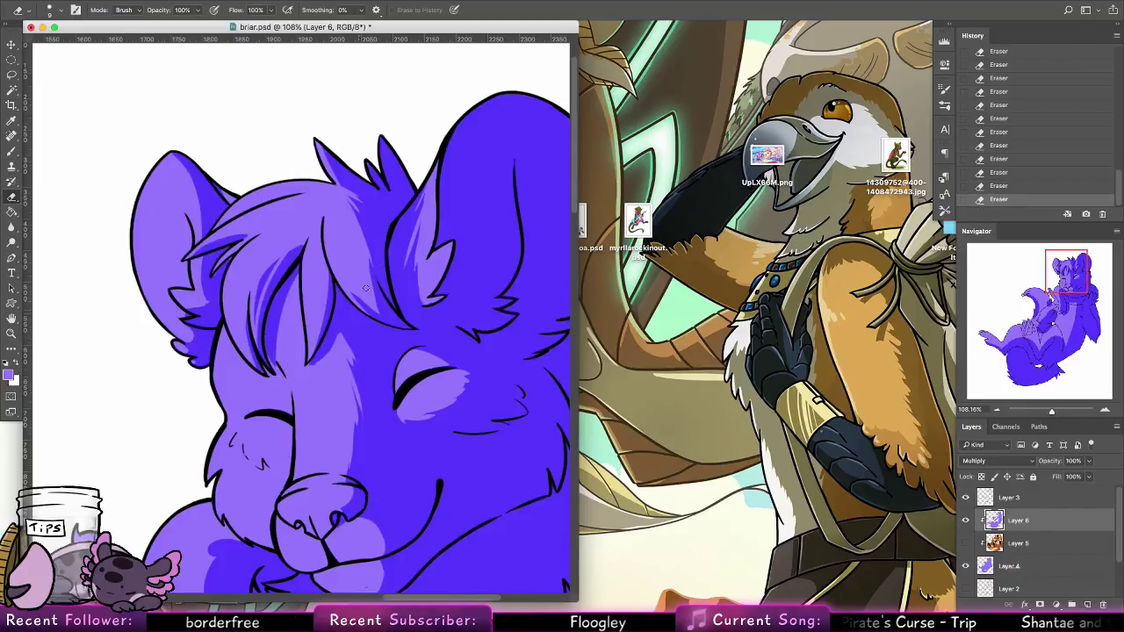
# Erase small highlights along the pointed hair tufts on top of the head beside the larger ear
pyautogui.moveTo(453, 322)
pyautogui.mouseDown()
pyautogui.moveTo(364, 399)
pyautogui.moveTo(259, 396)
pyautogui.mouseUp()
pyautogui.press('alt+super+z')
pyautogui.press('alt+super+z')
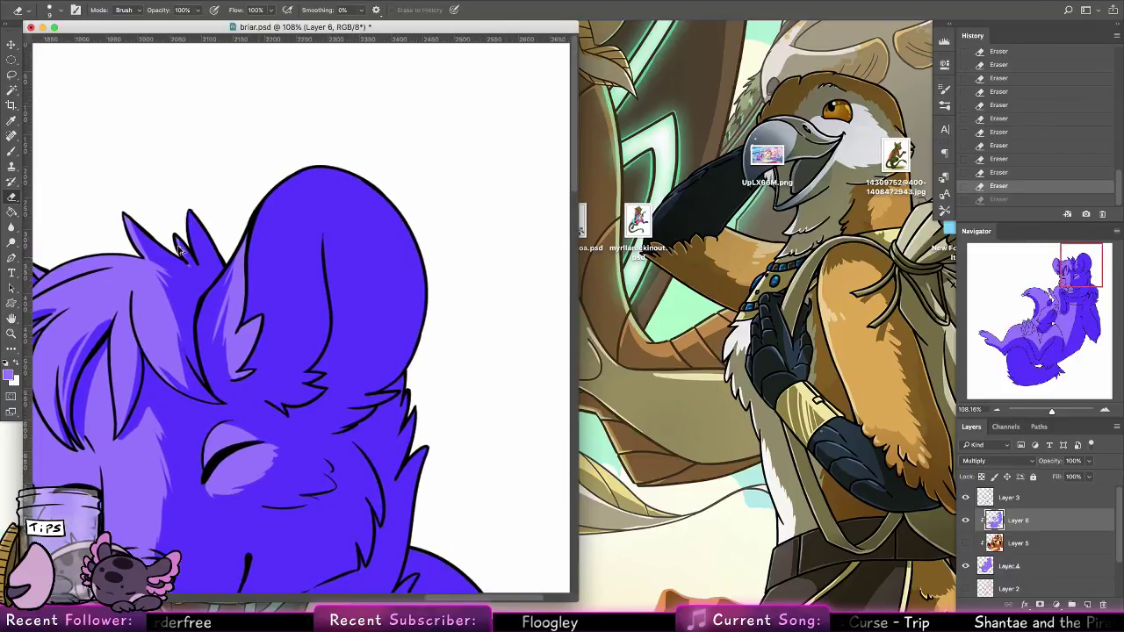
pyautogui.moveTo(180, 255); pyautogui.dragTo(186, 248)
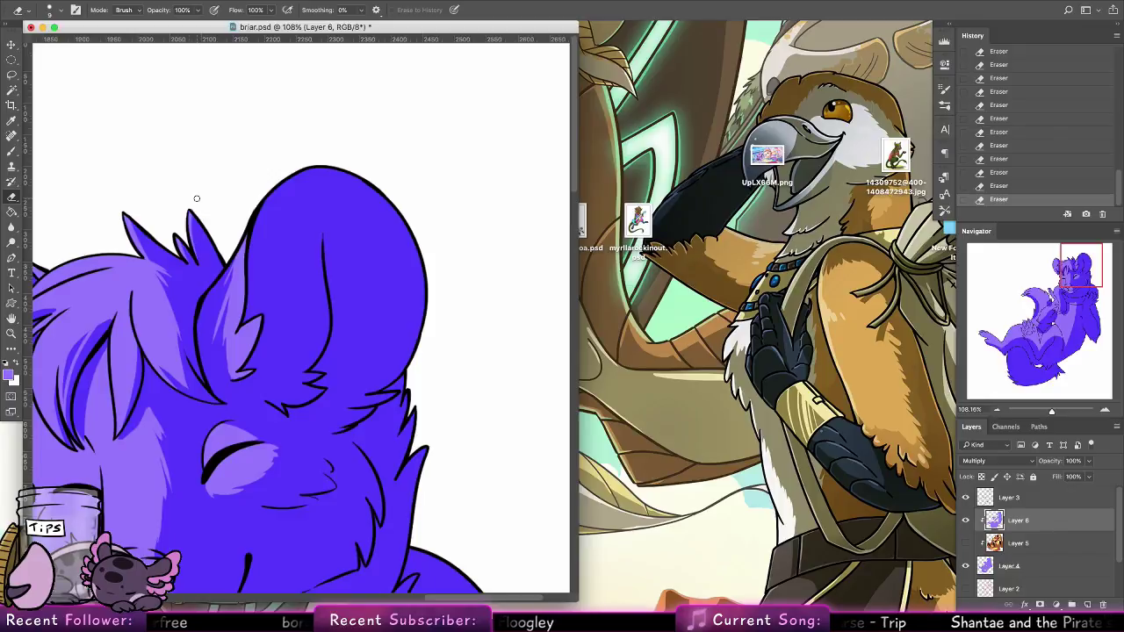
# Erase a rim highlight along the larger ear's outer edge and its base fur with the Eraser at 16 px
pyautogui.click(61, 9)
pyautogui.click(77, 139)
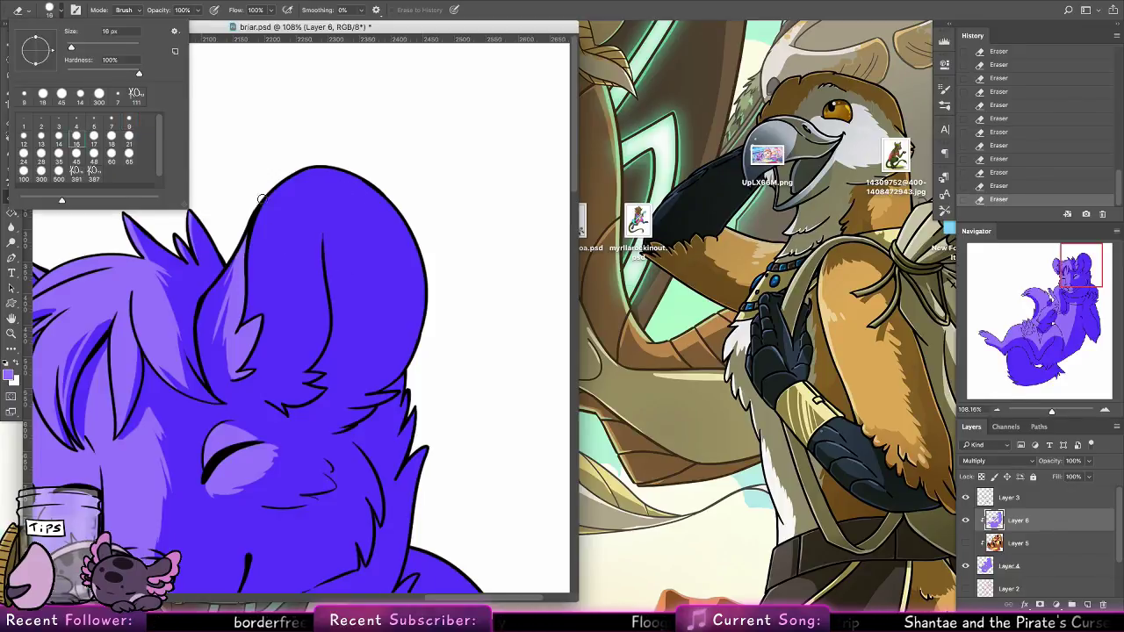
pyautogui.moveTo(262, 199)
pyautogui.mouseDown()
pyautogui.moveTo(360, 181)
pyautogui.moveTo(406, 359)
pyautogui.mouseUp()
pyautogui.hotkey('ctrl', 'z')
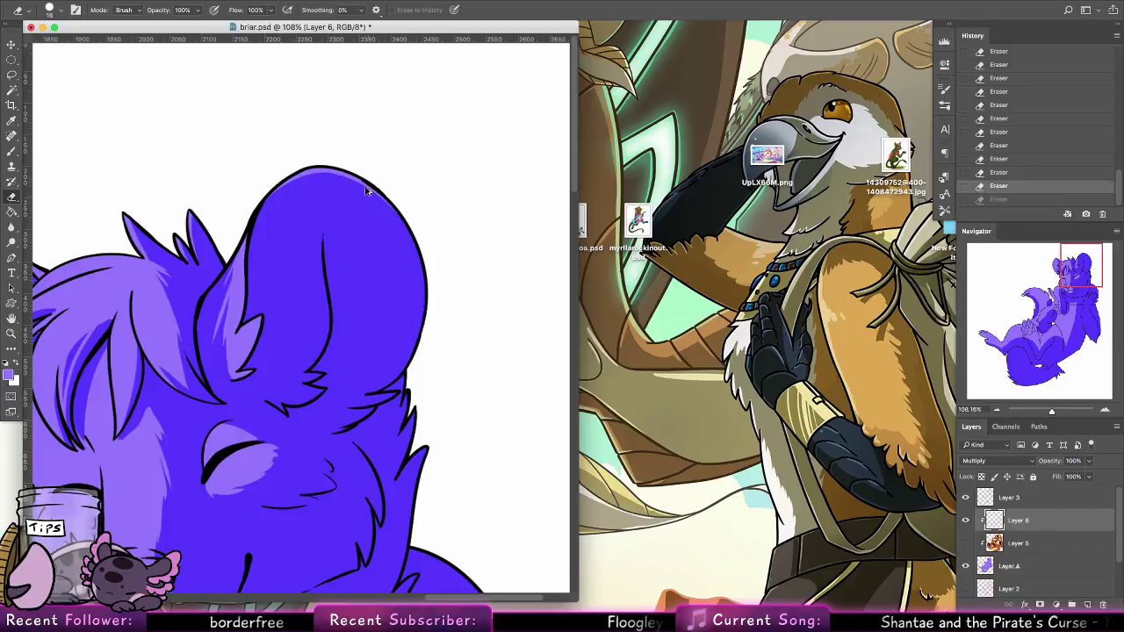
pyautogui.moveTo(368, 190); pyautogui.dragTo(411, 367)
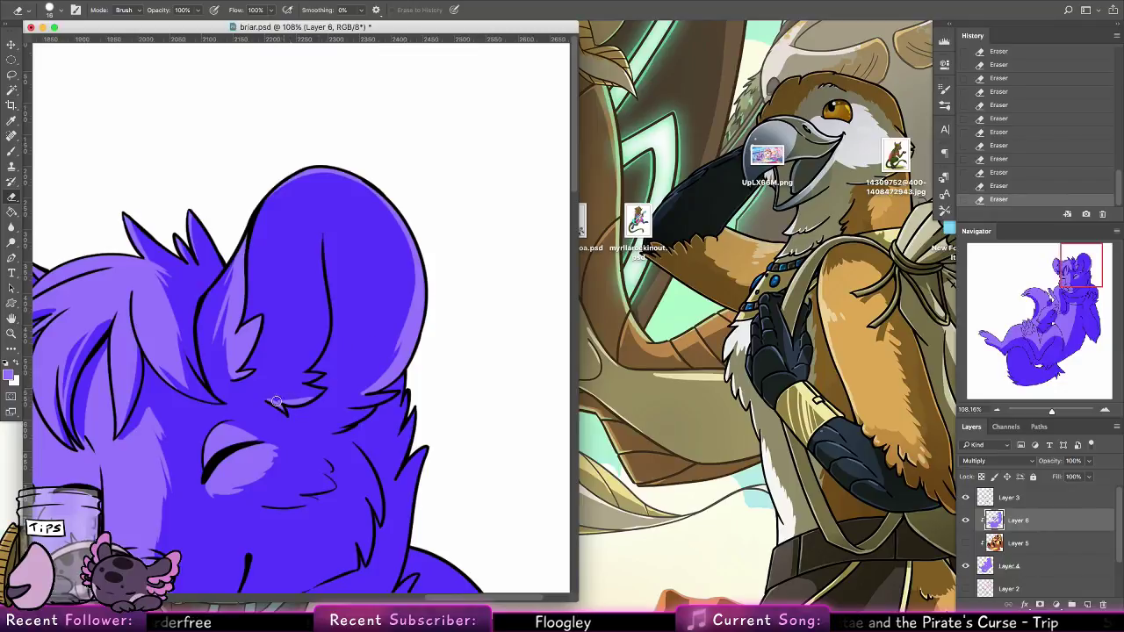
pyautogui.scroll(-3, 390, 349)
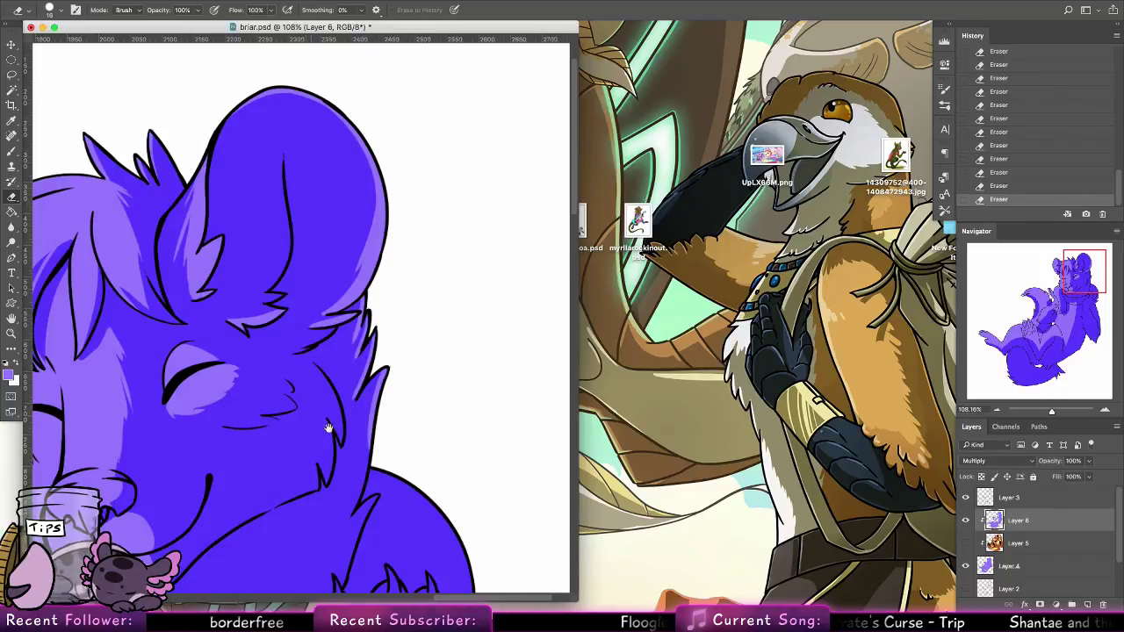
# Erase a thin rim highlight along the jawline and cheek fur with the Eraser at 9 px
pyautogui.moveTo(328, 428)
pyautogui.mouseDown()
pyautogui.moveTo(465, 286)
pyautogui.moveTo(494, 221)
pyautogui.mouseUp()
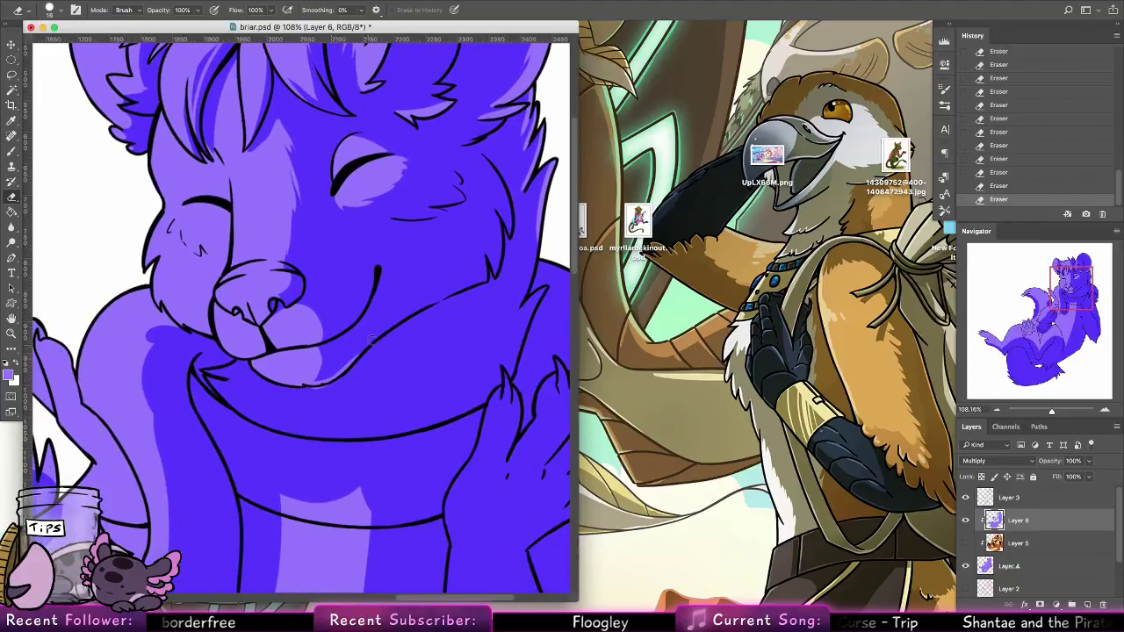
pyautogui.click(59, 10)
pyautogui.click(130, 123)
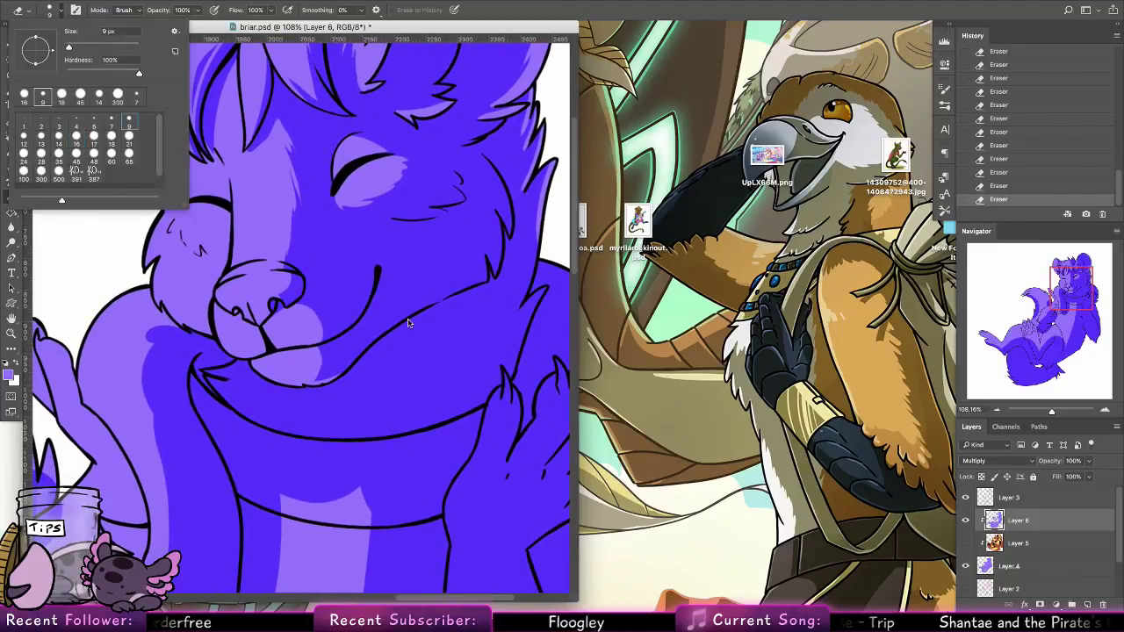
pyautogui.moveTo(316, 383); pyautogui.dragTo(389, 328)
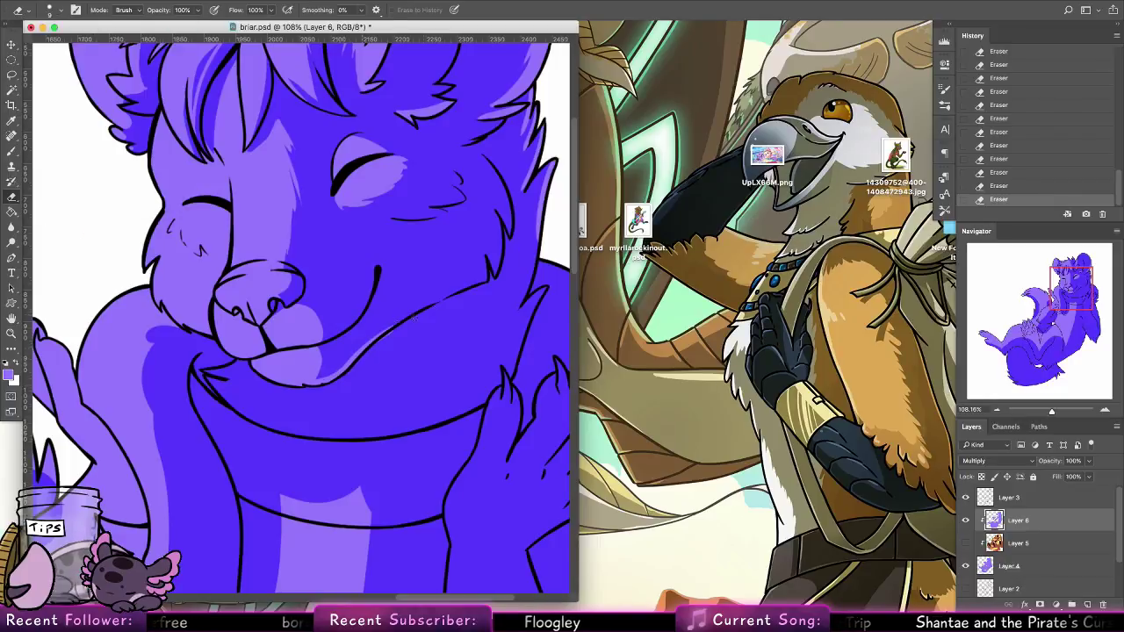
pyautogui.press('super+alt+z')
pyautogui.press('super+alt+z')
pyautogui.moveTo(344, 366); pyautogui.dragTo(389, 328)
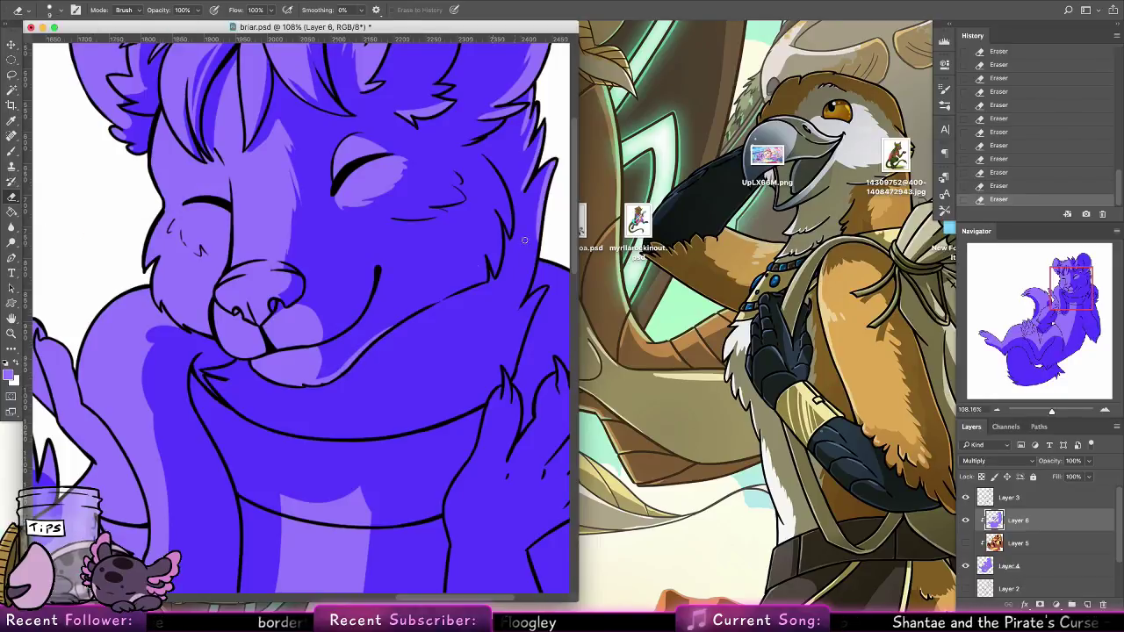
pyautogui.moveTo(490, 270); pyautogui.dragTo(472, 285)
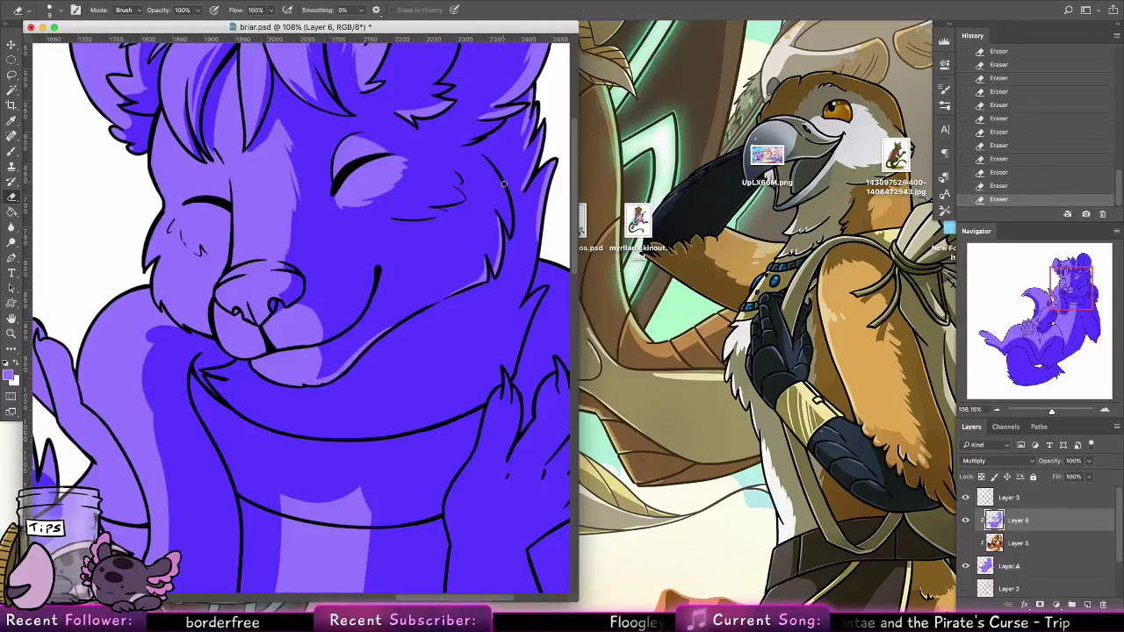
pyautogui.moveTo(504, 184); pyautogui.dragTo(509, 232)
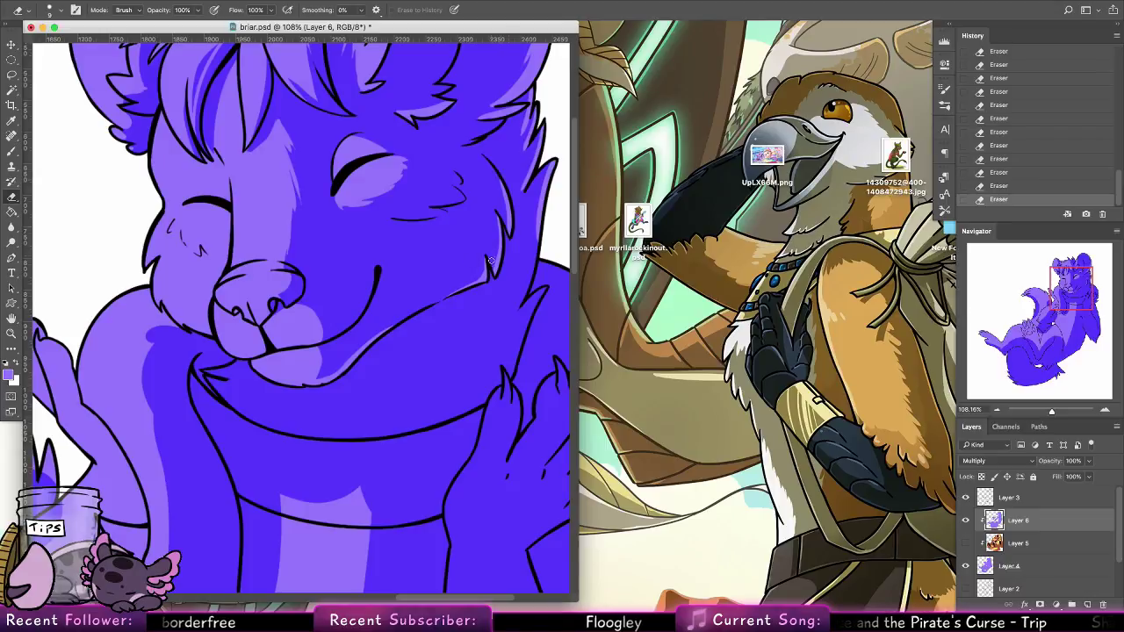
# Trim and smooth the edge of the shadow running down the shoulder and arm with the Eraser at 35 px
pyautogui.scroll(-5, 214, 351)
pyautogui.hscroll(-5, 214, 352)
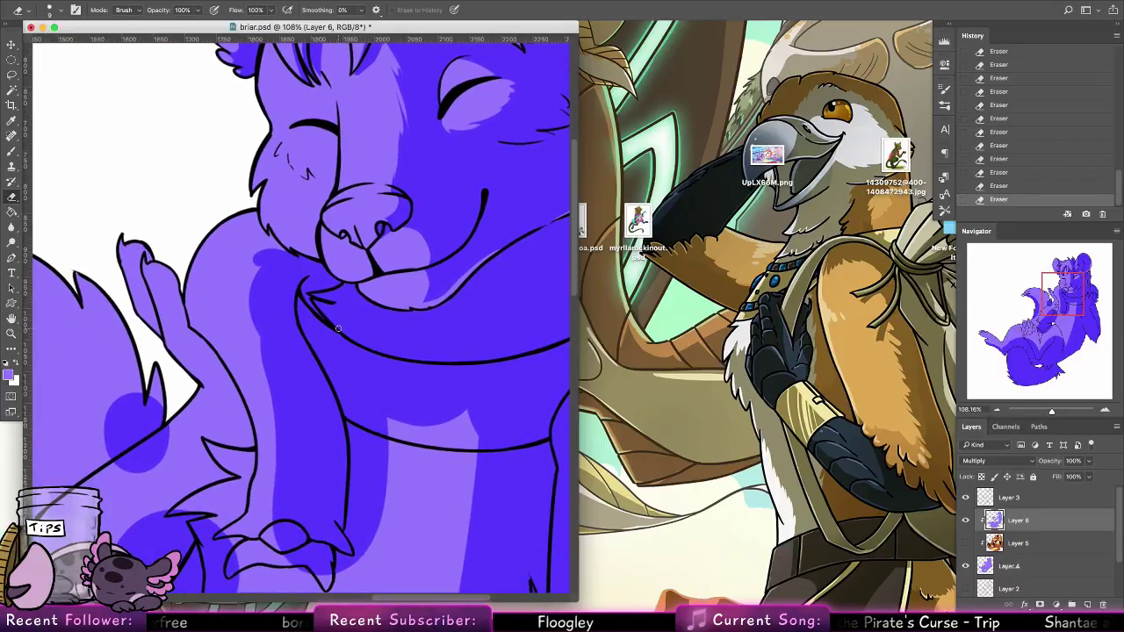
pyautogui.click(58, 11)
pyautogui.click(59, 156)
pyautogui.moveTo(278, 248); pyautogui.dragTo(246, 315)
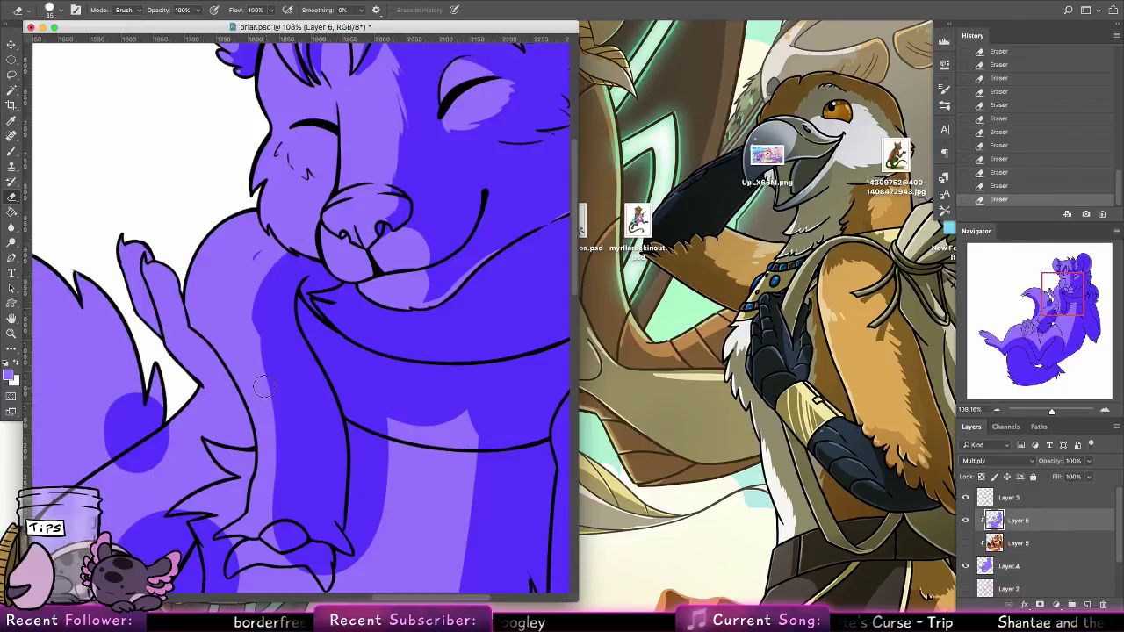
pyautogui.moveTo(264, 275); pyautogui.dragTo(268, 244)
pyautogui.moveTo(273, 314); pyautogui.dragTo(271, 518)
pyautogui.moveTo(270, 266); pyautogui.dragTo(273, 404)
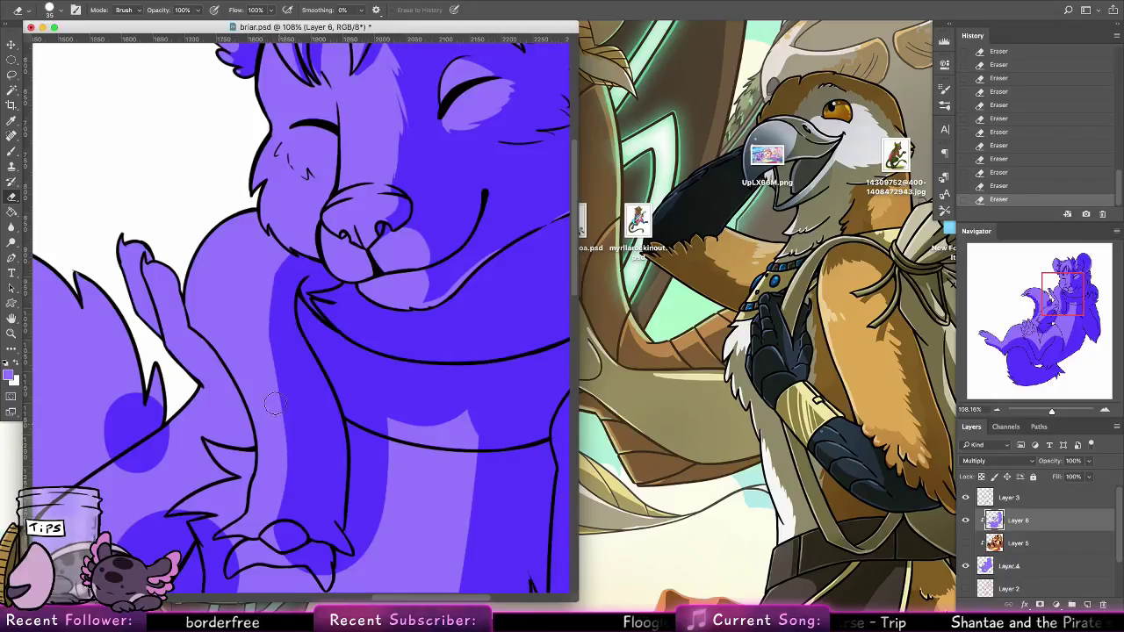
pyautogui.press('super+z')
pyautogui.moveTo(274, 281); pyautogui.dragTo(269, 385)
# Trim the shadow edge on the furry limb beside the tail and cut back the round shadow spot behind it
pyautogui.moveTo(393, 424); pyautogui.dragTo(419, 275)
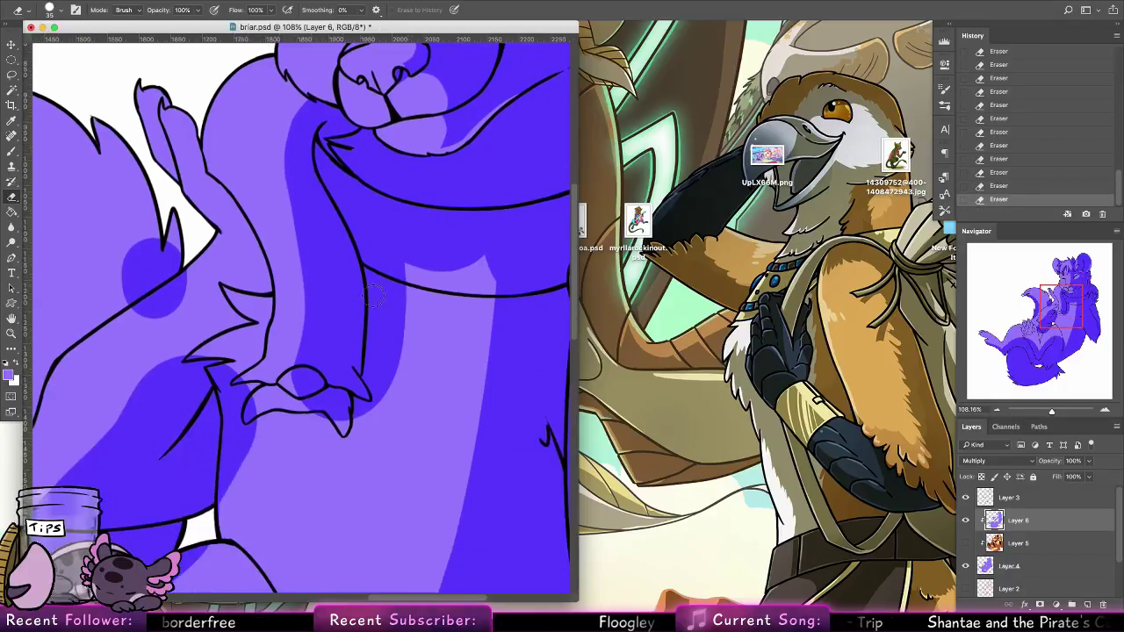
pyautogui.moveTo(261, 396)
pyautogui.mouseDown()
pyautogui.moveTo(227, 503)
pyautogui.moveTo(236, 432)
pyautogui.moveTo(230, 523)
pyautogui.moveTo(243, 381)
pyautogui.moveTo(231, 457)
pyautogui.moveTo(230, 393)
pyautogui.moveTo(230, 415)
pyautogui.moveTo(218, 375)
pyautogui.moveTo(409, 275)
pyautogui.mouseUp()
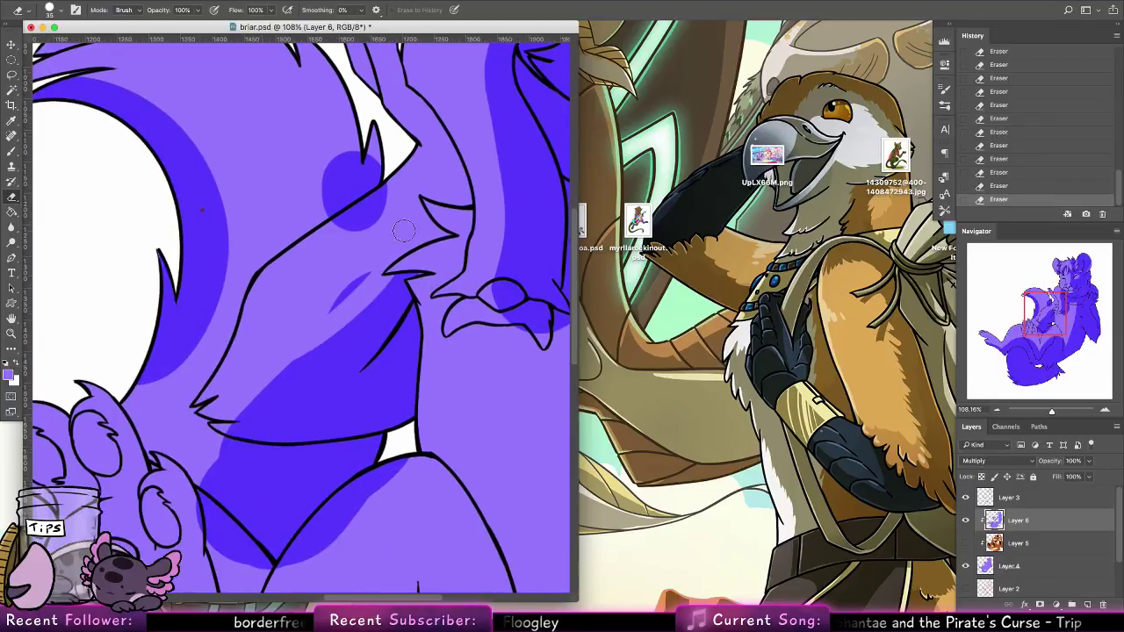
pyautogui.moveTo(374, 226); pyautogui.dragTo(348, 215)
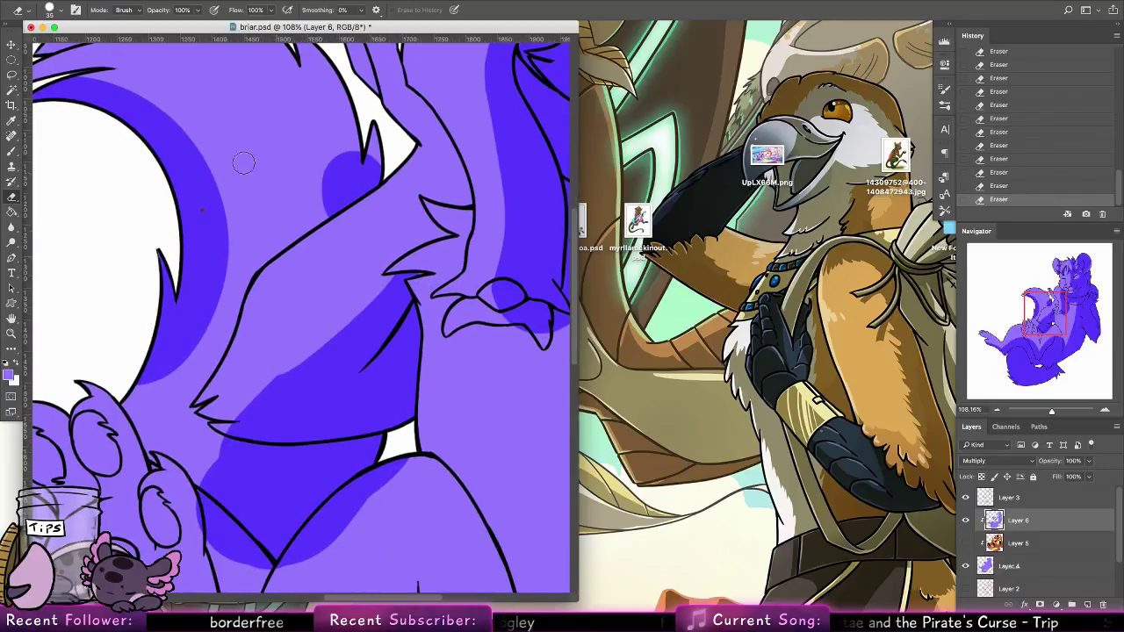
# Erase streaky fur highlights along the shadow edge of the limb beside the tail with the Eraser at 17 px
pyautogui.click(50, 11)
pyautogui.moveTo(391, 283); pyautogui.dragTo(357, 334)
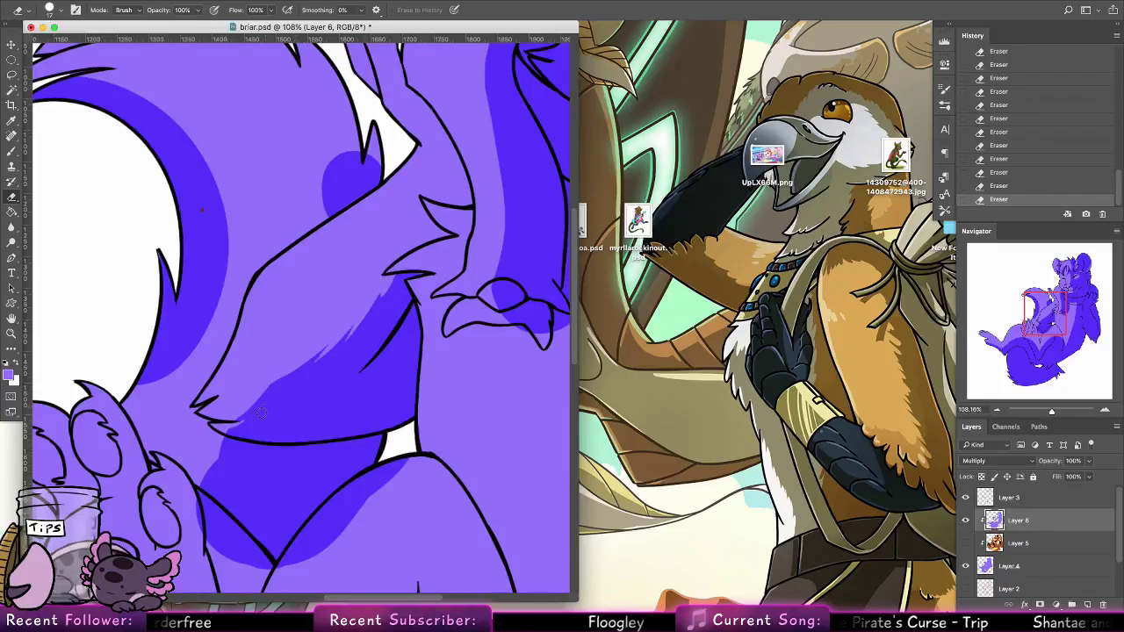
pyautogui.moveTo(239, 433); pyautogui.dragTo(220, 427)
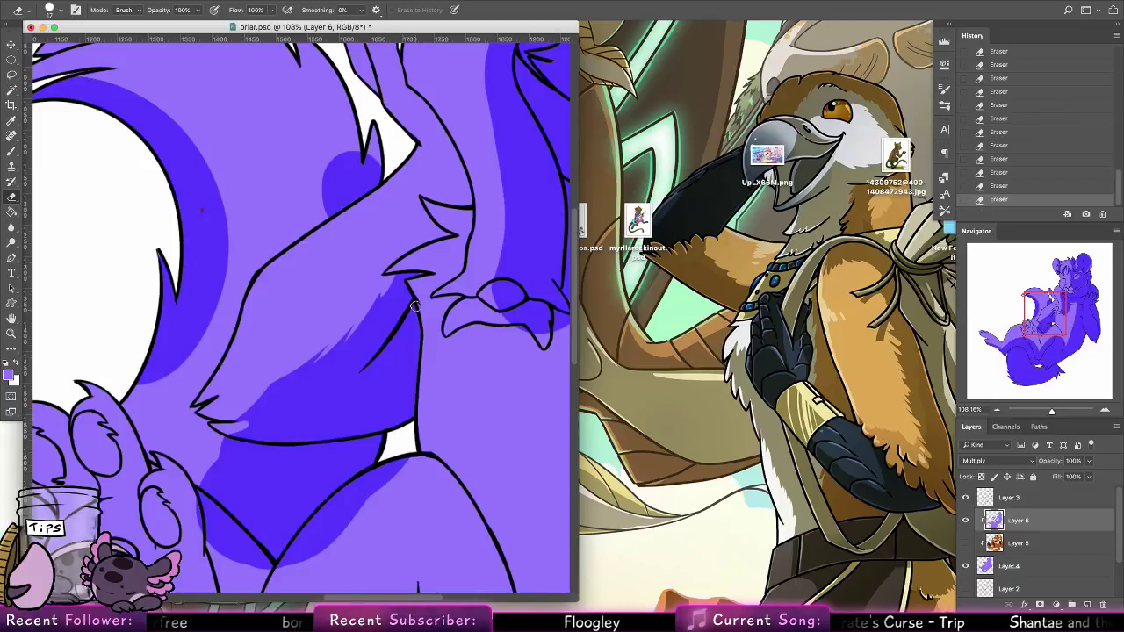
pyautogui.press('super+z')
pyautogui.moveTo(387, 422); pyautogui.dragTo(445, 291)
pyautogui.moveTo(308, 302); pyautogui.dragTo(285, 298)
pyautogui.press('super+z')
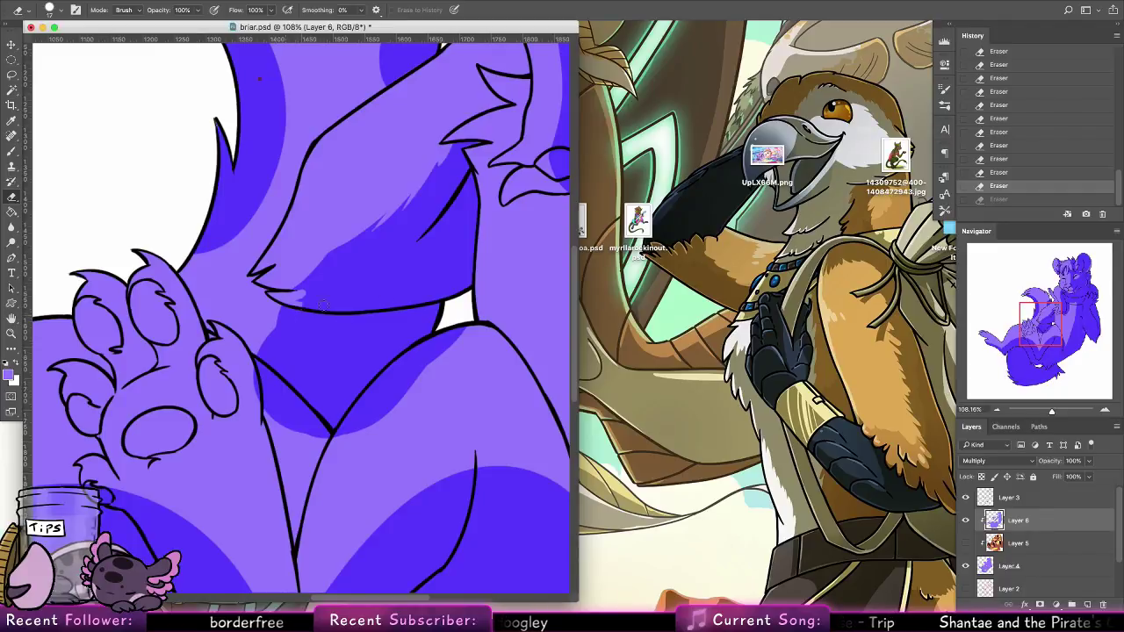
pyautogui.press('super+z')
pyautogui.press('super+z')
pyautogui.press('super+z')
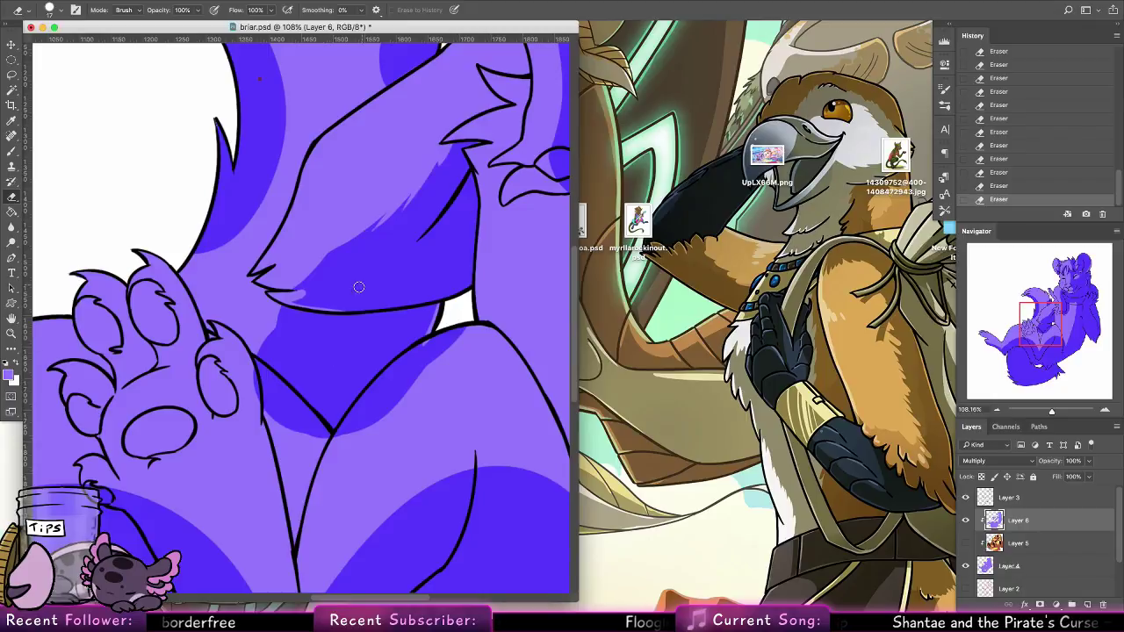
# Erase slanted fur highlights through the shadow at the tail base, just below the furry limb, with the Eraser at 17 px
pyautogui.moveTo(331, 315); pyautogui.dragTo(291, 384)
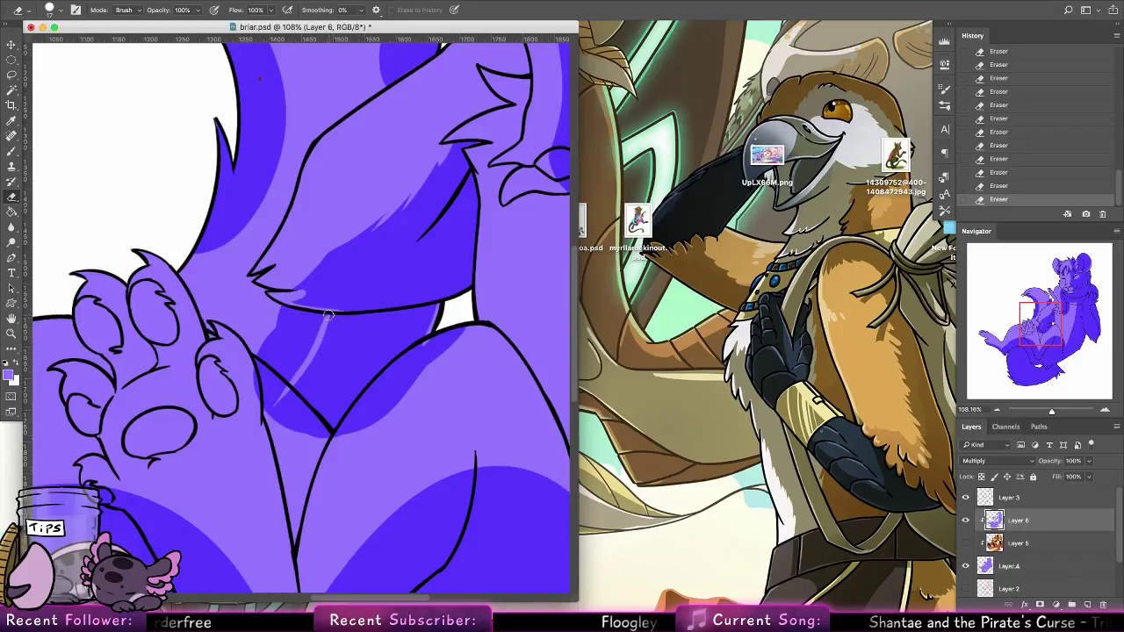
pyautogui.moveTo(330, 317); pyautogui.dragTo(274, 404)
pyautogui.moveTo(274, 404)
pyautogui.mouseDown()
pyautogui.moveTo(345, 334)
pyautogui.moveTo(295, 385)
pyautogui.mouseUp()
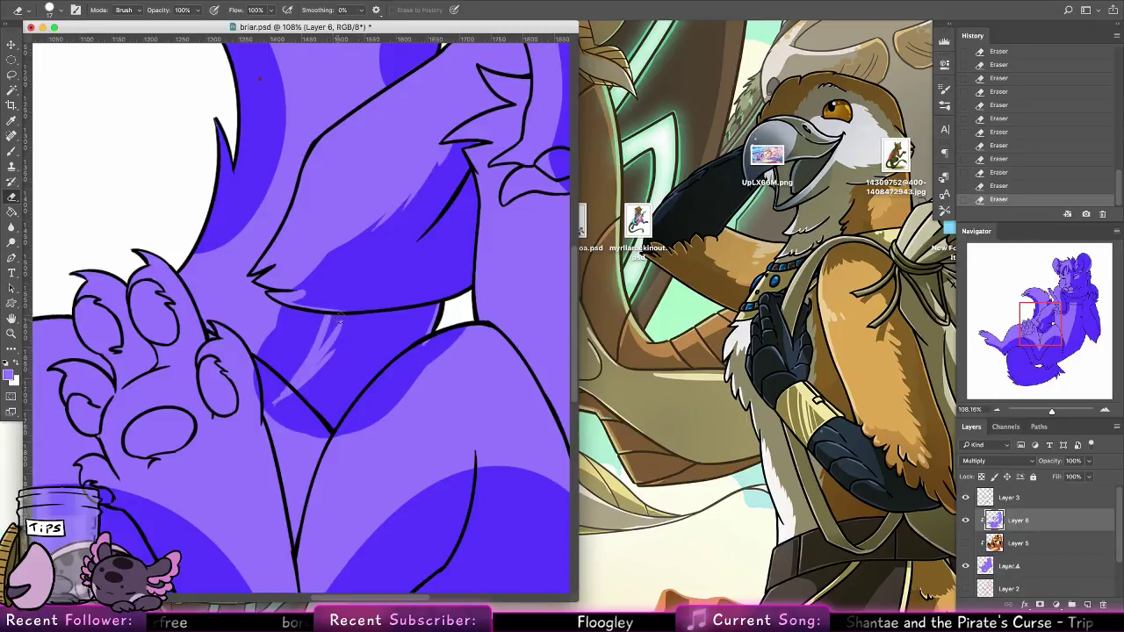
pyautogui.moveTo(332, 318); pyautogui.dragTo(315, 354)
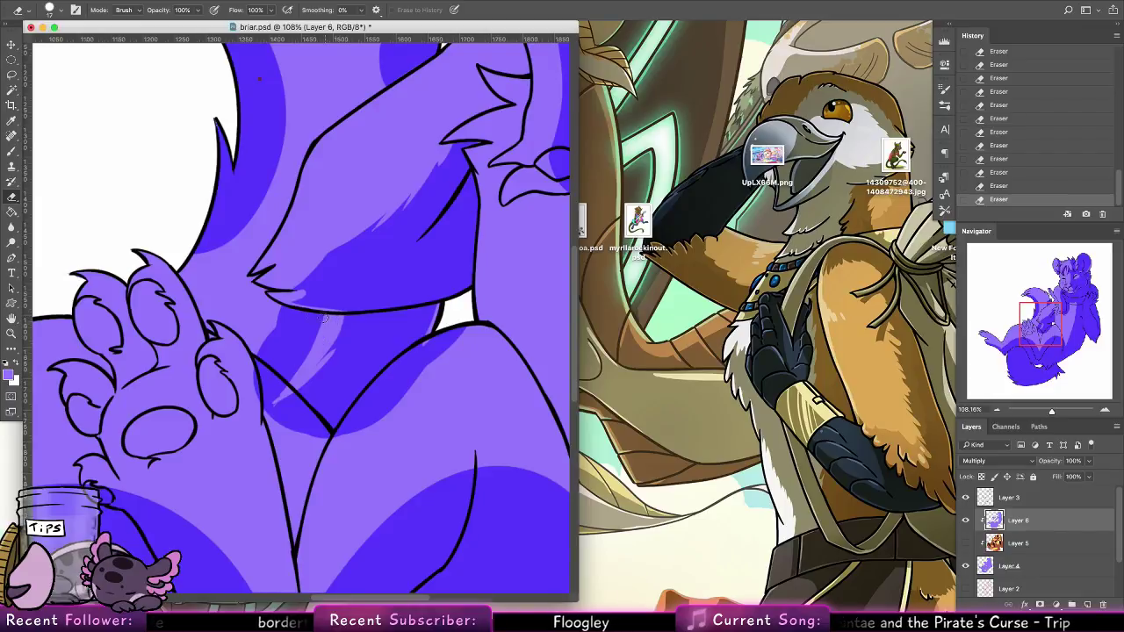
pyautogui.moveTo(325, 317)
pyautogui.mouseDown()
pyautogui.moveTo(271, 307)
pyautogui.moveTo(321, 316)
pyautogui.moveTo(270, 397)
pyautogui.moveTo(311, 324)
pyautogui.moveTo(305, 355)
pyautogui.moveTo(265, 379)
pyautogui.mouseUp()
pyautogui.moveTo(288, 320)
pyautogui.mouseDown()
pyautogui.moveTo(260, 365)
pyautogui.moveTo(283, 316)
pyautogui.mouseUp()
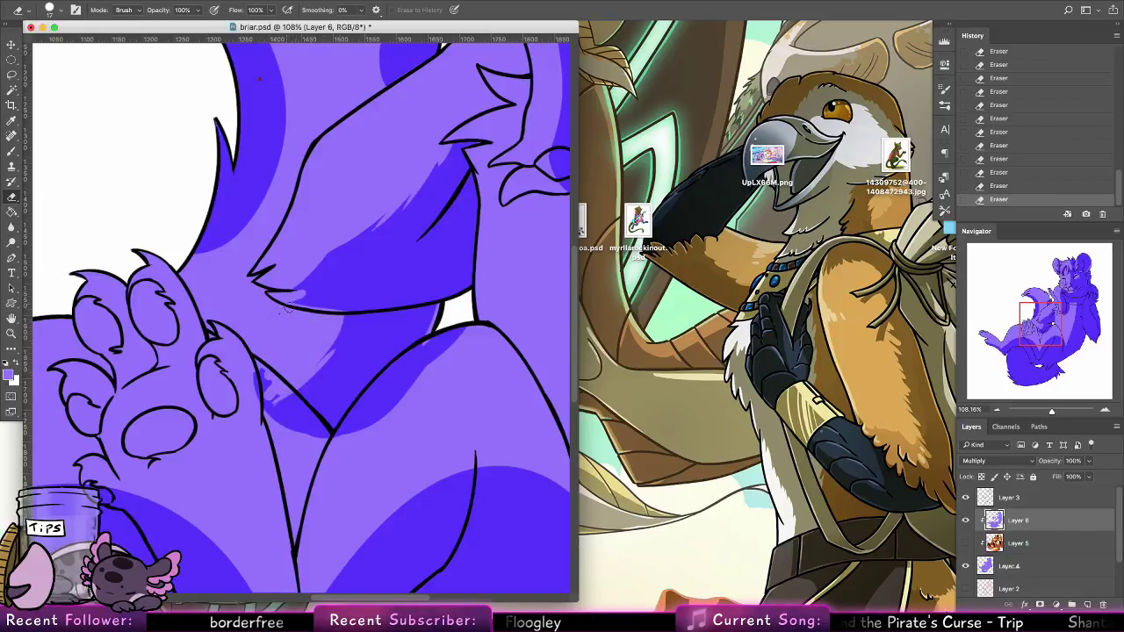
pyautogui.moveTo(341, 369); pyautogui.dragTo(302, 390)
pyautogui.press('super+z')
# Trim the curved shadow on the upper tail at its lower end and near the tail tip with the Eraser
pyautogui.moveTo(432, 309)
pyautogui.mouseDown()
pyautogui.moveTo(412, 457)
pyautogui.moveTo(448, 307)
pyautogui.mouseUp()
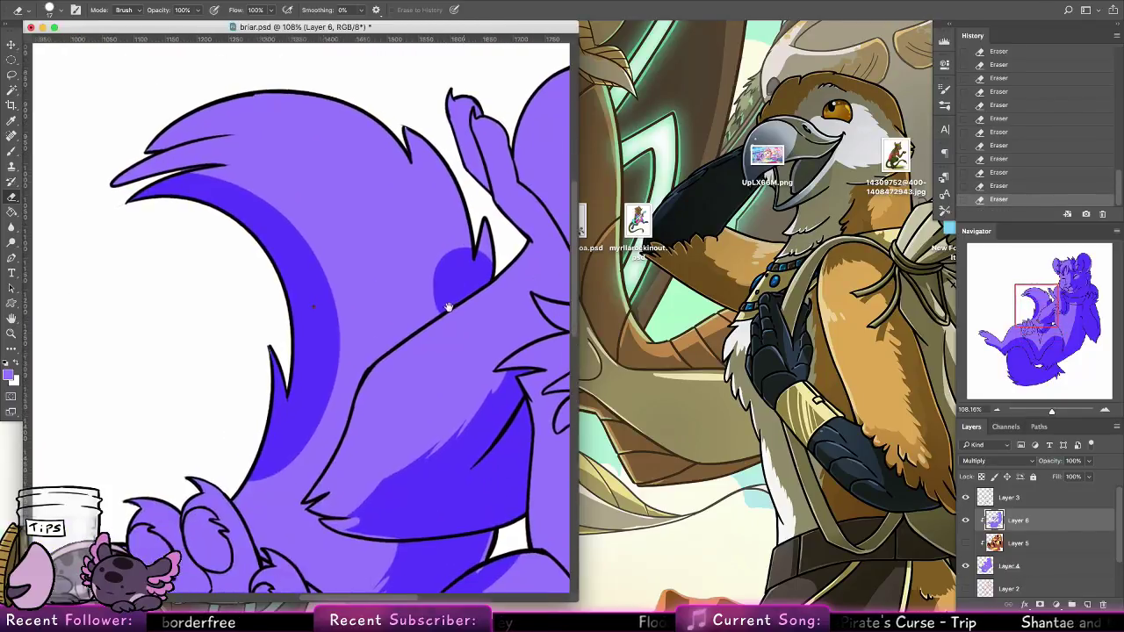
pyautogui.moveTo(260, 470)
pyautogui.mouseDown()
pyautogui.moveTo(279, 339)
pyautogui.moveTo(281, 404)
pyautogui.moveTo(254, 476)
pyautogui.moveTo(352, 269)
pyautogui.mouseUp()
pyautogui.press('super+z')
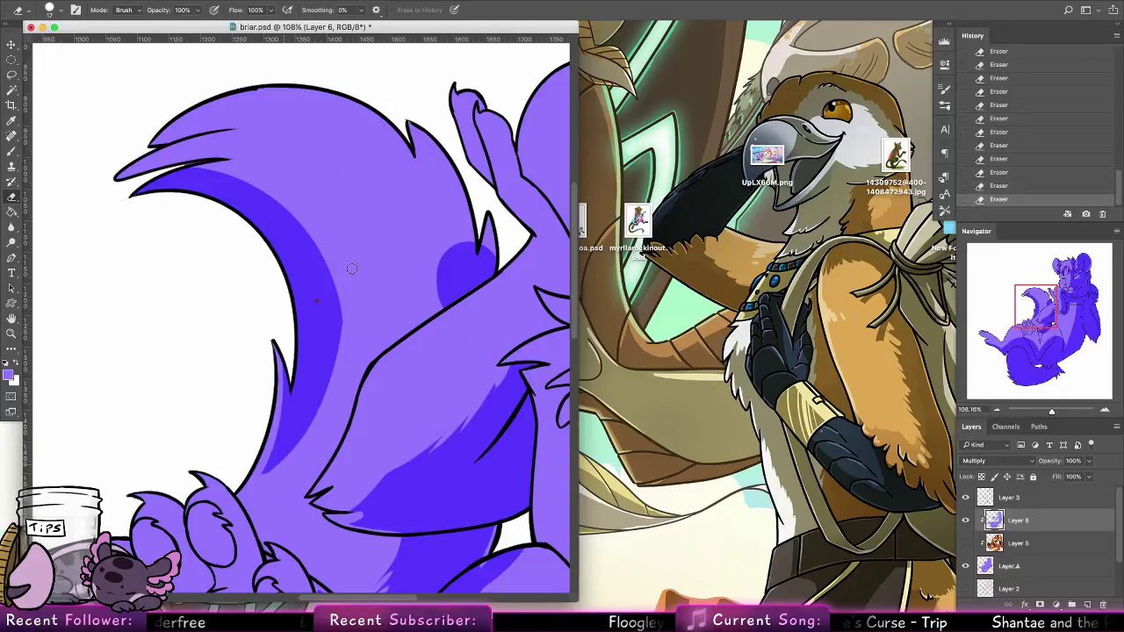
pyautogui.click(11, 318)
pyautogui.moveTo(109, 307); pyautogui.dragTo(22, 316)
pyautogui.press('r')
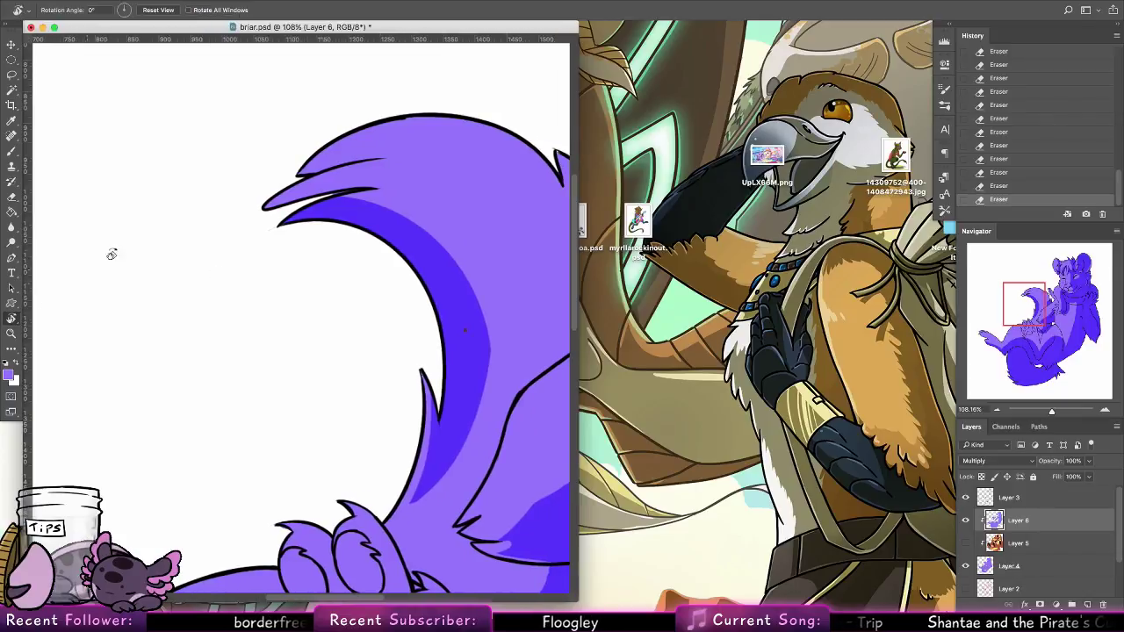
pyautogui.moveTo(111, 251); pyautogui.dragTo(182, 527)
pyautogui.click(13, 195)
pyautogui.moveTo(264, 246)
pyautogui.mouseDown()
pyautogui.moveTo(220, 325)
pyautogui.moveTo(168, 362)
pyautogui.mouseUp()
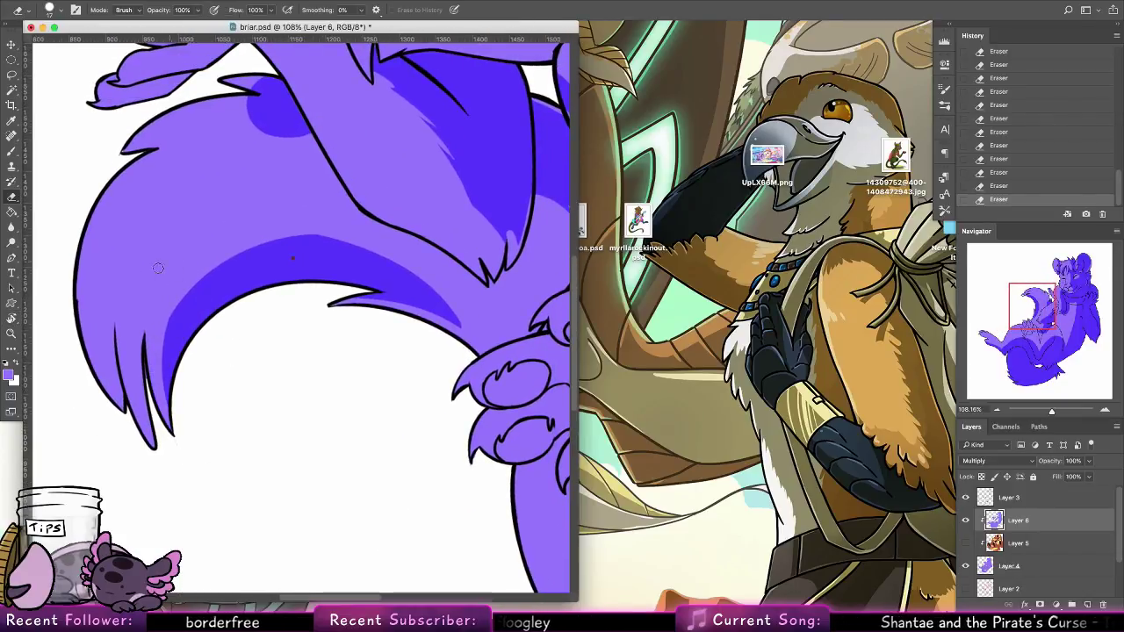
# Paint thin shadow strokes into the pointed fur tufts at the upper tail's tip with the Brush at 9 px
pyautogui.press('b')
pyautogui.moveTo(138, 430); pyautogui.dragTo(151, 305)
pyautogui.press('super+z')
pyautogui.moveTo(141, 383); pyautogui.dragTo(140, 363)
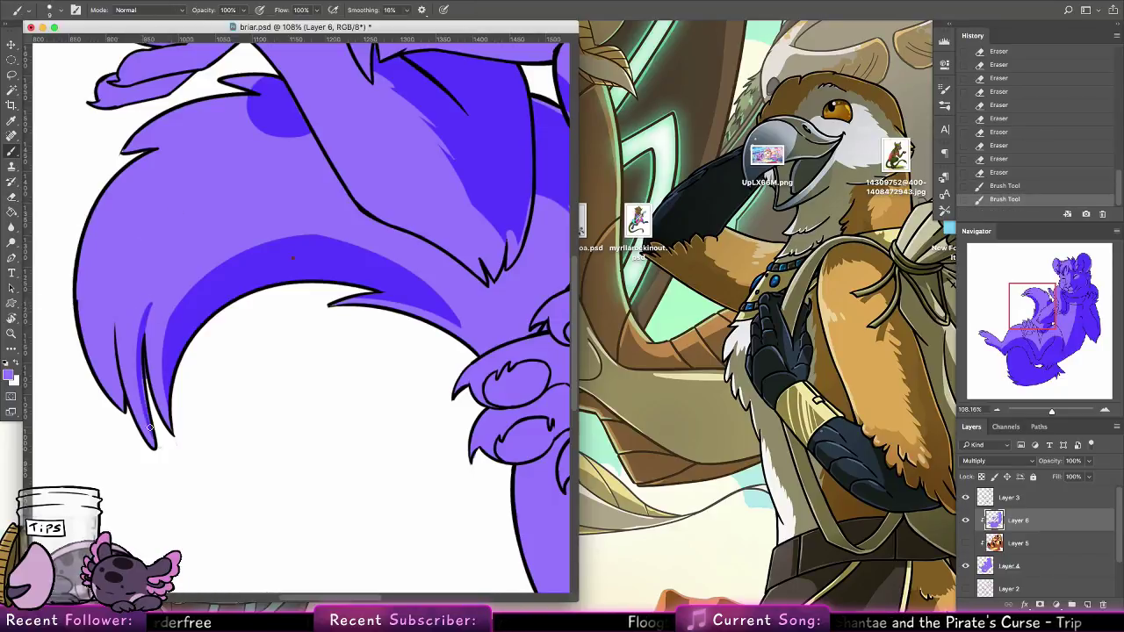
pyautogui.moveTo(123, 413); pyautogui.dragTo(119, 310)
pyautogui.press('super+z')
pyautogui.moveTo(123, 409)
pyautogui.mouseDown()
pyautogui.moveTo(120, 298)
pyautogui.moveTo(124, 404)
pyautogui.moveTo(112, 347)
pyautogui.mouseUp()
# Erase fine fur streaks along the outer edge of the upper tail's shadow near the tip and the bend
pyautogui.click(11, 198)
pyautogui.moveTo(167, 386); pyautogui.dragTo(180, 294)
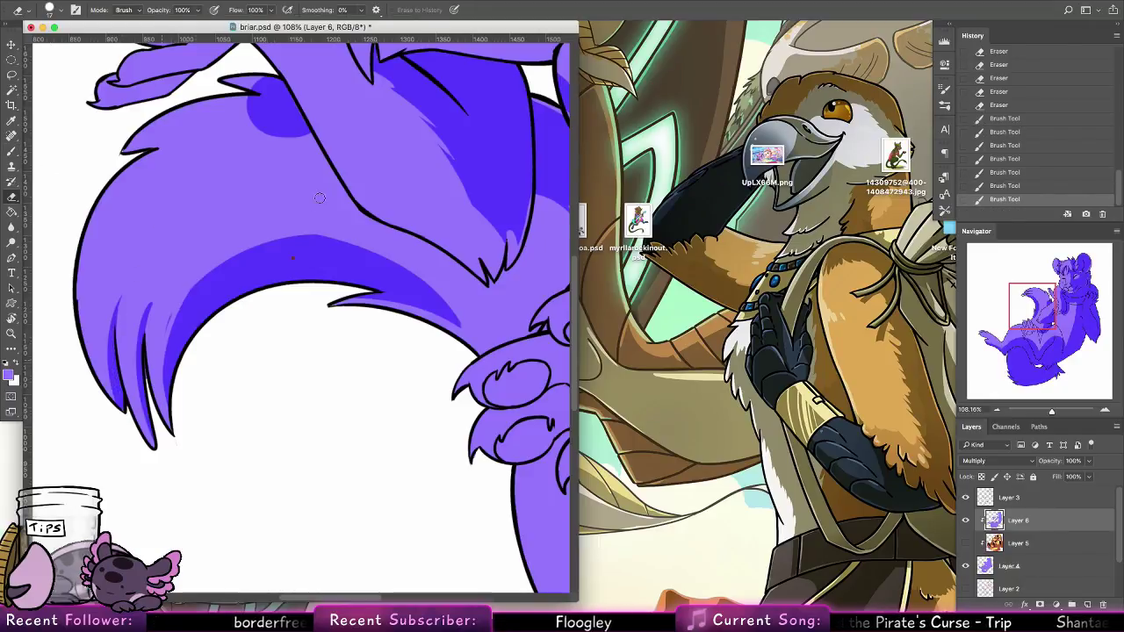
pyautogui.moveTo(169, 348)
pyautogui.mouseDown()
pyautogui.moveTo(241, 232)
pyautogui.moveTo(158, 365)
pyautogui.mouseUp()
pyautogui.moveTo(325, 235); pyautogui.dragTo(237, 263)
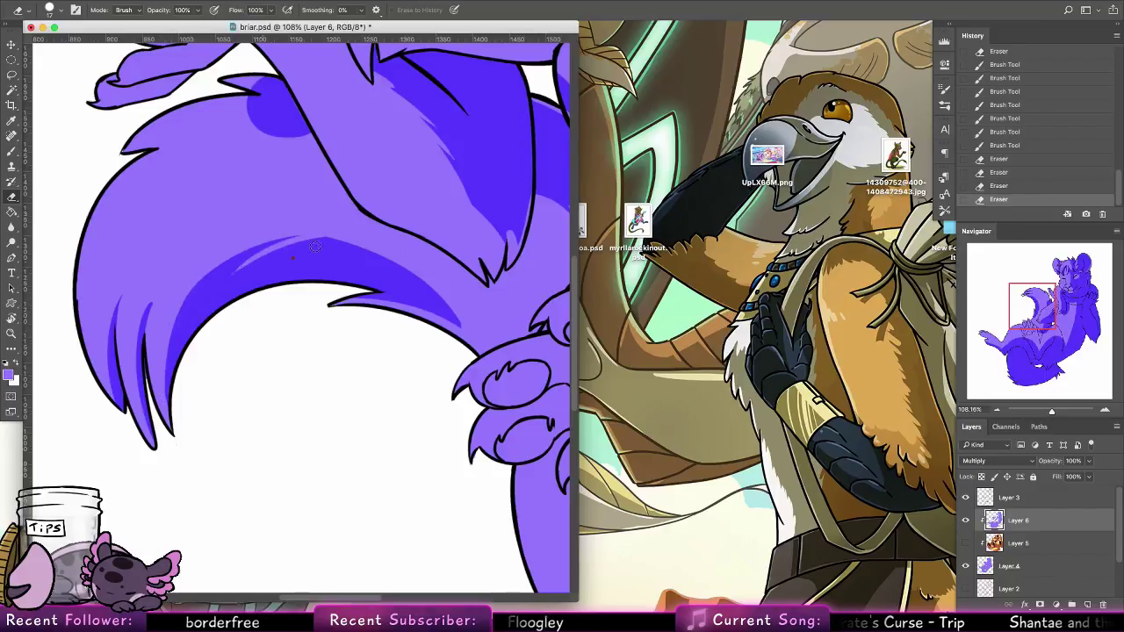
# Trim and smooth the outer edge of the upper tail's shadow around the middle of its curve
pyautogui.click(12, 319)
pyautogui.moveTo(90, 227)
pyautogui.mouseDown()
pyautogui.moveTo(158, 465)
pyautogui.moveTo(211, 505)
pyautogui.mouseUp()
pyautogui.click(12, 197)
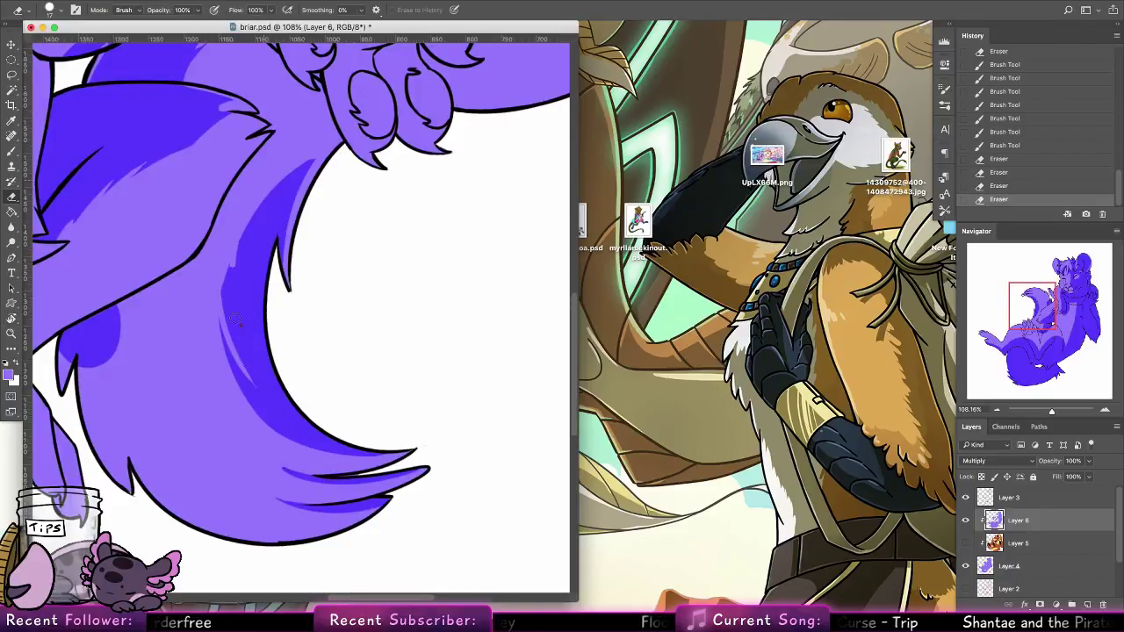
pyautogui.press('super+z')
pyautogui.moveTo(239, 354); pyautogui.dragTo(235, 216)
pyautogui.press('alt+super+z')
pyautogui.press('alt+super+z')
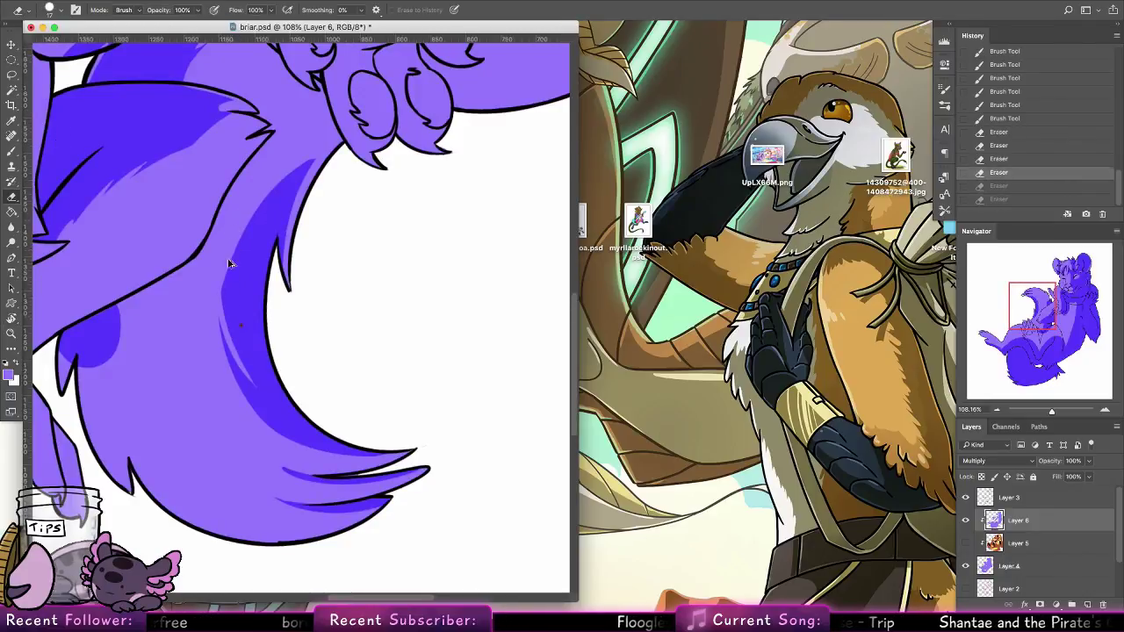
pyautogui.moveTo(232, 264)
pyautogui.mouseDown()
pyautogui.moveTo(226, 318)
pyautogui.moveTo(223, 266)
pyautogui.moveTo(234, 356)
pyautogui.moveTo(230, 253)
pyautogui.moveTo(243, 374)
pyautogui.mouseUp()
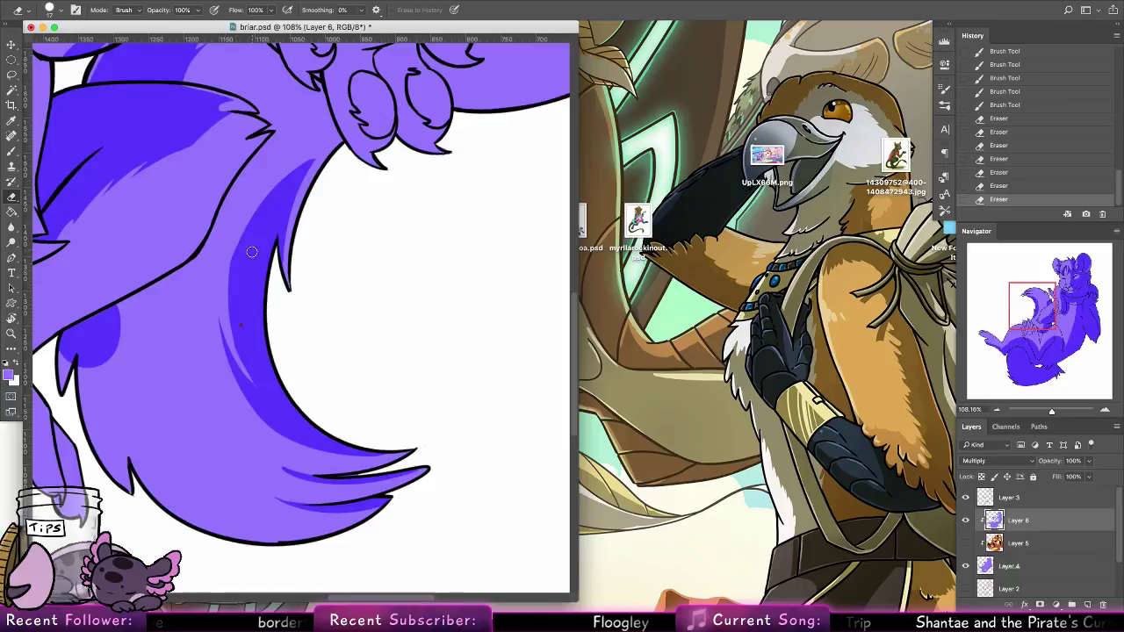
# Erase long fur streaks into the upper tail's shadow near its base and remove the round shadow spot beside the limb
pyautogui.moveTo(254, 246)
pyautogui.mouseDown()
pyautogui.moveTo(285, 163)
pyautogui.moveTo(250, 364)
pyautogui.moveTo(257, 216)
pyautogui.moveTo(308, 152)
pyautogui.moveTo(254, 270)
pyautogui.moveTo(282, 180)
pyautogui.moveTo(245, 265)
pyautogui.moveTo(267, 193)
pyautogui.mouseUp()
pyautogui.moveTo(313, 158); pyautogui.dragTo(287, 201)
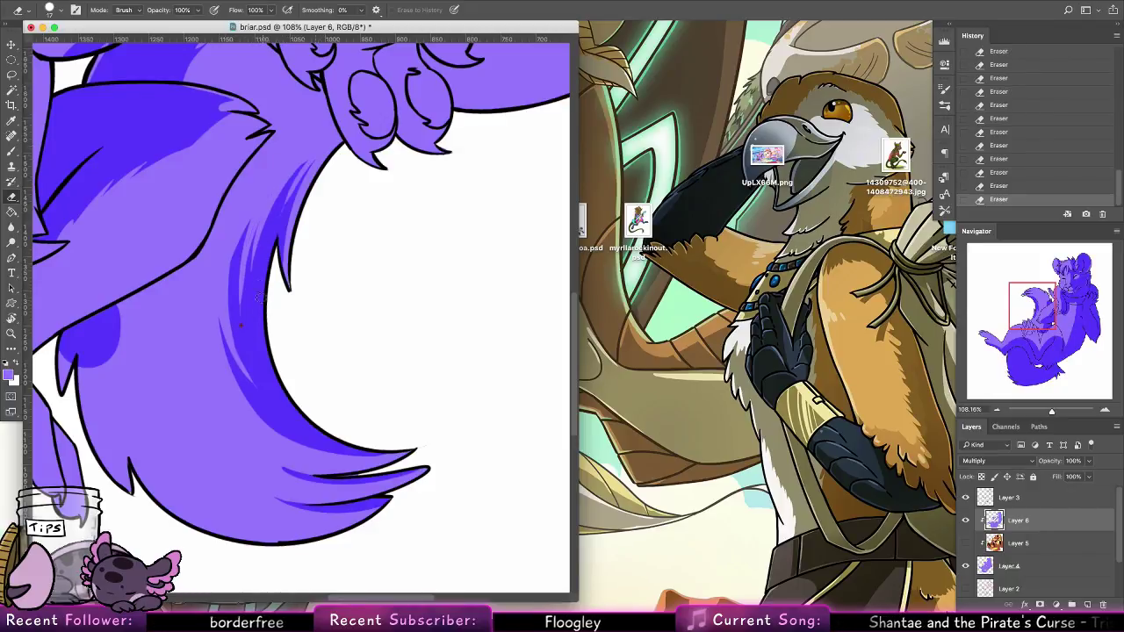
pyautogui.moveTo(113, 368)
pyautogui.mouseDown()
pyautogui.moveTo(113, 333)
pyautogui.moveTo(70, 347)
pyautogui.moveTo(70, 331)
pyautogui.moveTo(66, 351)
pyautogui.mouseUp()
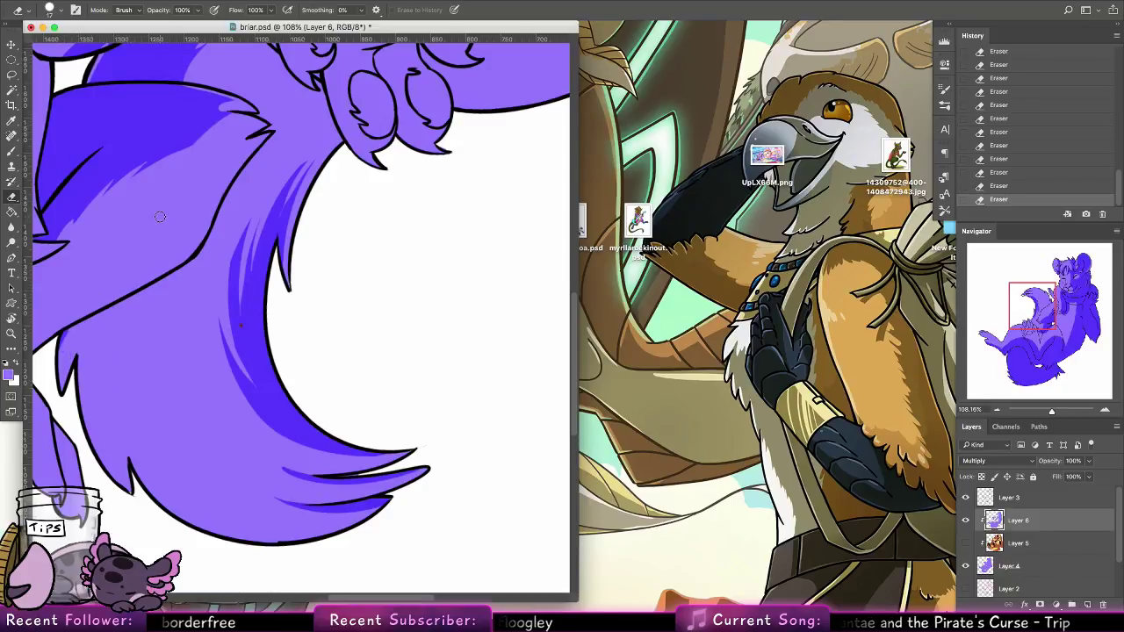
pyautogui.moveTo(340, 280); pyautogui.dragTo(304, 329)
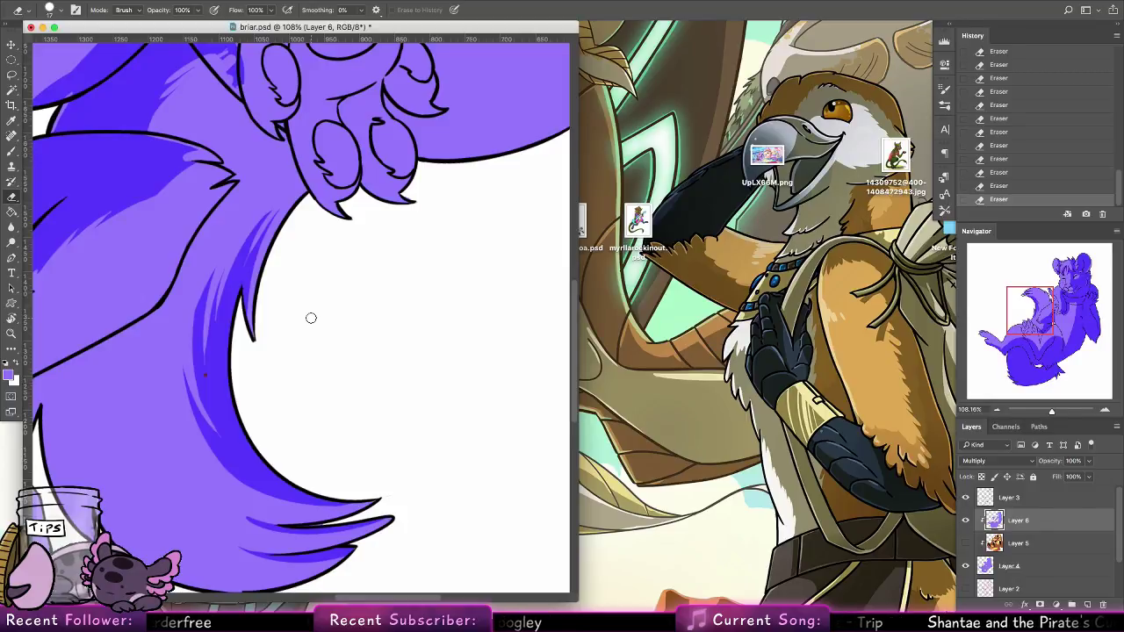
# Erase fur streaks along the outstretched leg's shadow edge and outline a highlight on the large curled tail at 17 px
pyautogui.doubleClick(12, 319)
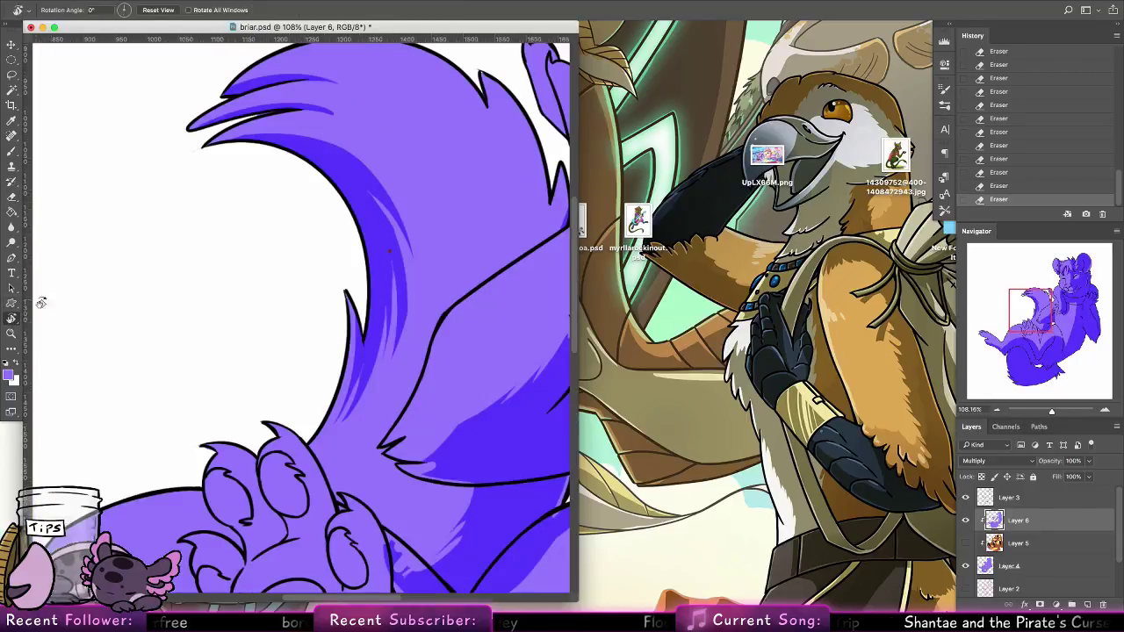
pyautogui.press('e')
pyautogui.moveTo(379, 420); pyautogui.dragTo(358, 386)
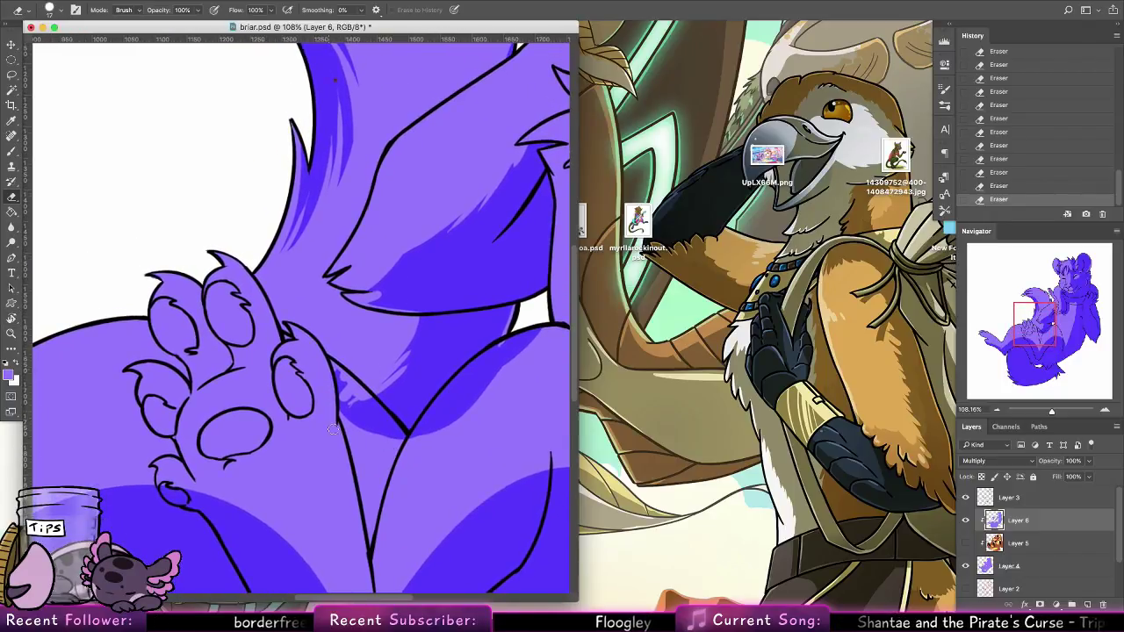
pyautogui.press('z')
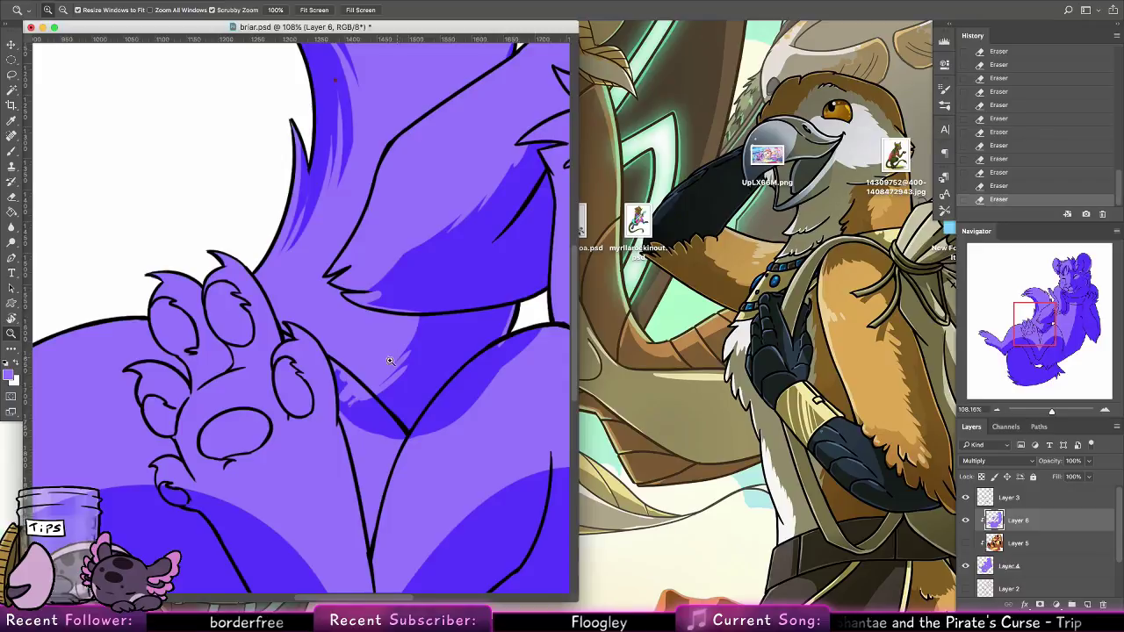
pyautogui.moveTo(391, 361); pyautogui.dragTo(352, 316)
pyautogui.moveTo(269, 437); pyautogui.dragTo(313, 348)
pyautogui.press('e')
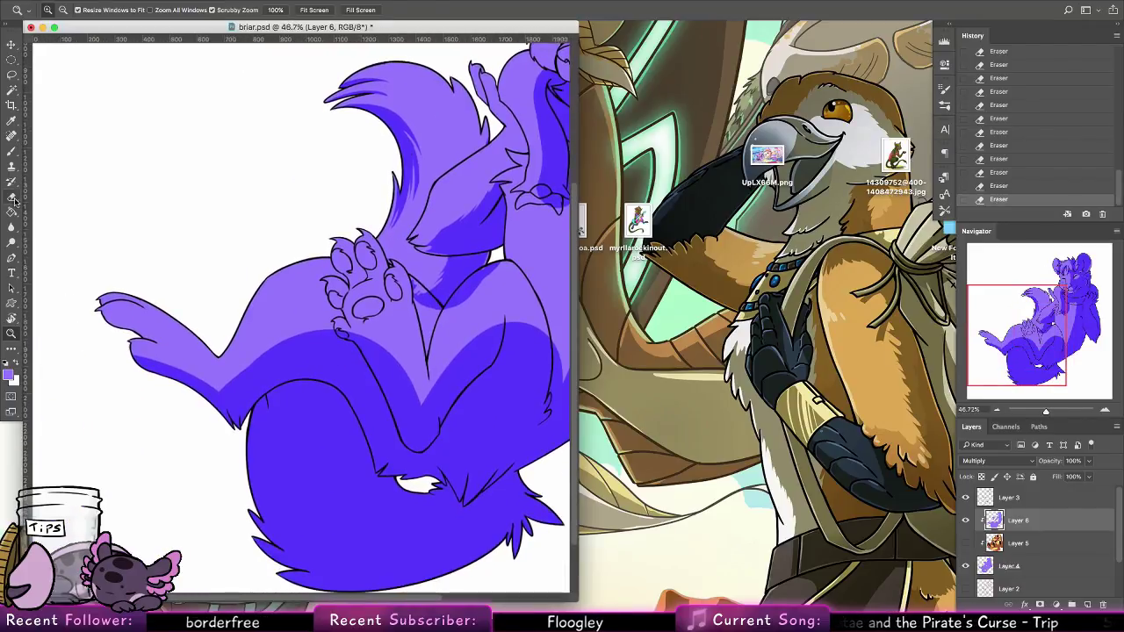
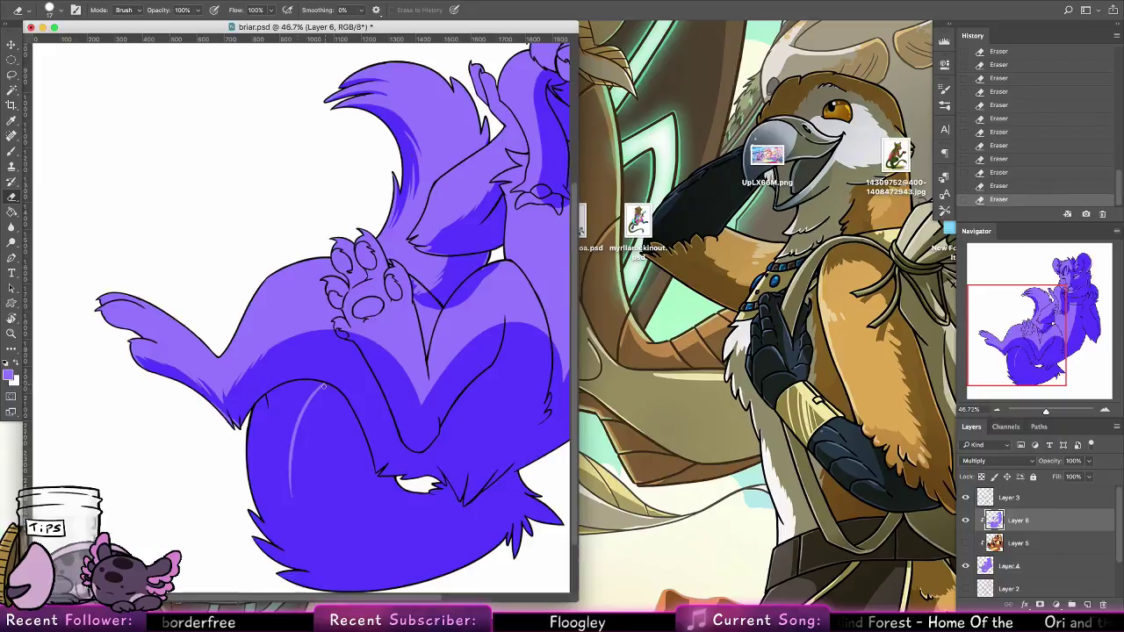
pyautogui.press('super+z')
pyautogui.moveTo(321, 449); pyautogui.dragTo(310, 530)
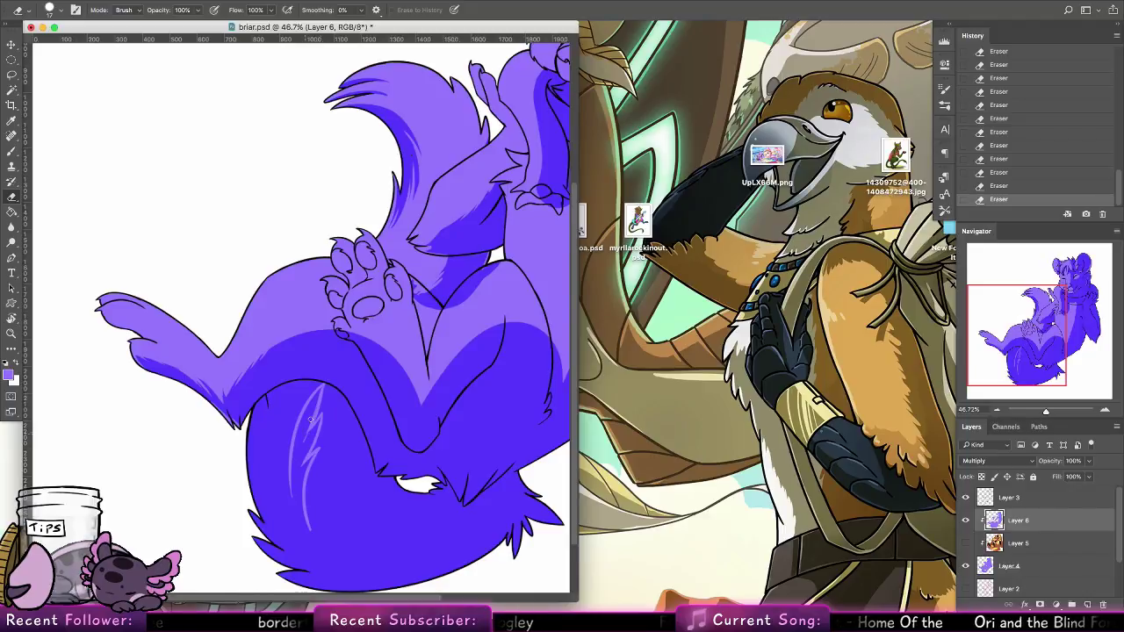
# Clear the shadow from the outer side of the large curled tail down to its fur tufts with the Eraser at 35 px
pyautogui.click(59, 12)
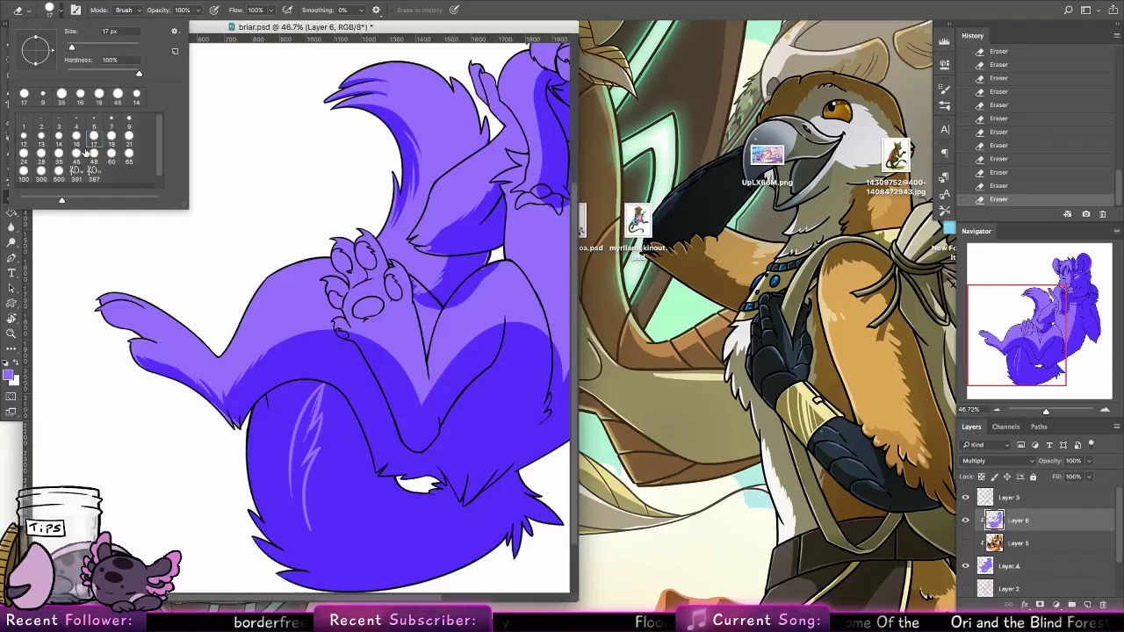
pyautogui.click(58, 153)
pyautogui.moveTo(252, 430)
pyautogui.mouseDown()
pyautogui.moveTo(298, 381)
pyautogui.moveTo(258, 402)
pyautogui.moveTo(315, 384)
pyautogui.moveTo(281, 434)
pyautogui.moveTo(303, 387)
pyautogui.moveTo(256, 439)
pyautogui.moveTo(268, 541)
pyautogui.mouseUp()
pyautogui.moveTo(331, 490); pyautogui.dragTo(291, 419)
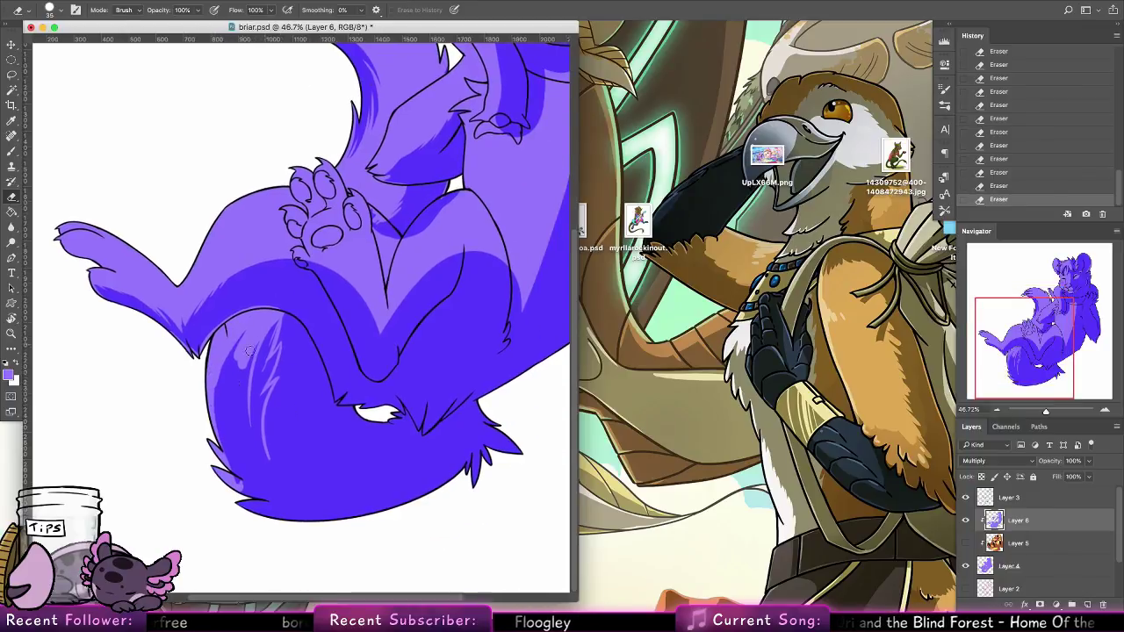
pyautogui.moveTo(224, 473)
pyautogui.mouseDown()
pyautogui.moveTo(257, 489)
pyautogui.moveTo(232, 487)
pyautogui.moveTo(288, 474)
pyautogui.moveTo(270, 473)
pyautogui.moveTo(282, 485)
pyautogui.moveTo(252, 464)
pyautogui.moveTo(284, 486)
pyautogui.moveTo(269, 481)
pyautogui.moveTo(245, 450)
pyautogui.moveTo(277, 476)
pyautogui.moveTo(252, 401)
pyautogui.moveTo(273, 474)
pyautogui.moveTo(262, 401)
pyautogui.moveTo(266, 460)
pyautogui.moveTo(273, 382)
pyautogui.moveTo(261, 425)
pyautogui.moveTo(278, 353)
pyautogui.moveTo(261, 392)
pyautogui.moveTo(281, 345)
pyautogui.moveTo(255, 397)
pyautogui.moveTo(279, 347)
pyautogui.moveTo(255, 389)
pyautogui.moveTo(276, 318)
pyautogui.moveTo(259, 380)
pyautogui.moveTo(275, 321)
pyautogui.moveTo(241, 402)
pyautogui.moveTo(237, 370)
pyautogui.moveTo(213, 408)
pyautogui.moveTo(216, 375)
pyautogui.moveTo(225, 430)
pyautogui.moveTo(254, 408)
pyautogui.moveTo(274, 353)
pyautogui.moveTo(254, 425)
pyautogui.moveTo(265, 467)
pyautogui.moveTo(252, 462)
pyautogui.moveTo(265, 485)
pyautogui.moveTo(241, 438)
pyautogui.mouseUp()
pyautogui.press('super+z')
pyautogui.press('super+alt+z')
pyautogui.press('super+alt+z')
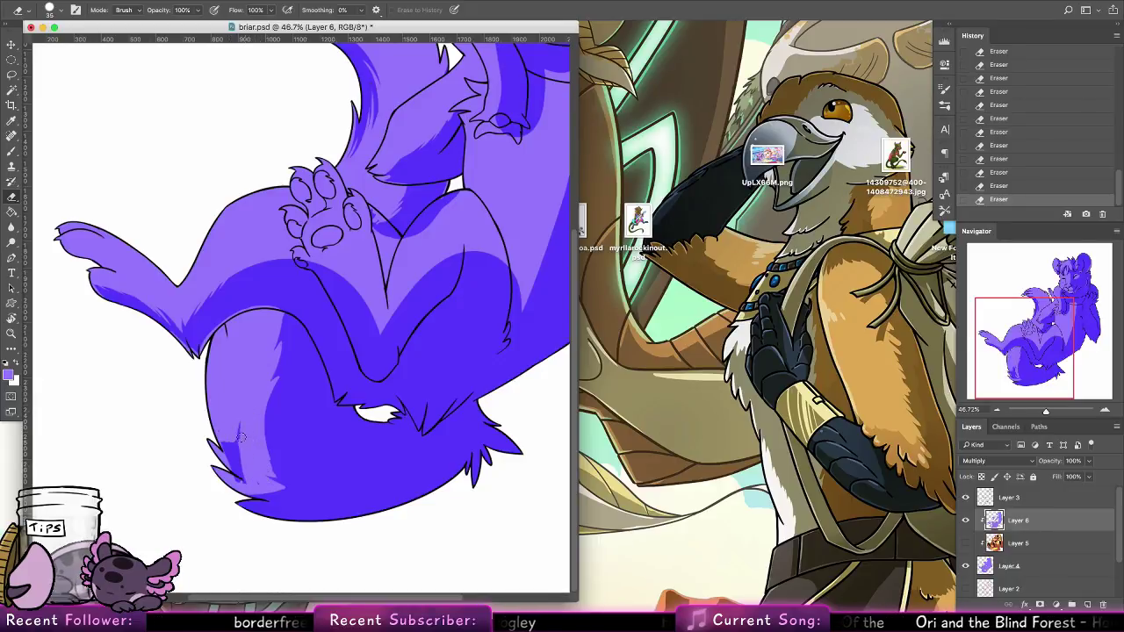
pyautogui.moveTo(247, 477)
pyautogui.mouseDown()
pyautogui.moveTo(222, 427)
pyautogui.moveTo(238, 486)
pyautogui.mouseUp()
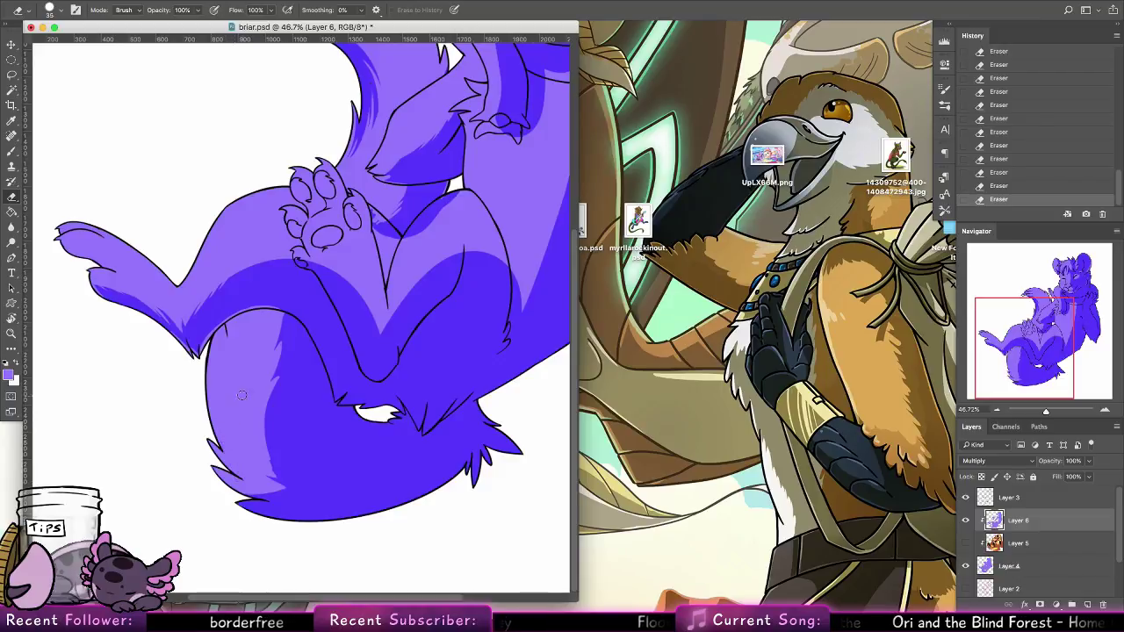
# Refine the feathered fur edge of the large tail's highlight with the Eraser at 17 px
pyautogui.rightClick(101, 70)
pyautogui.click(94, 136)
pyautogui.click(270, 436)
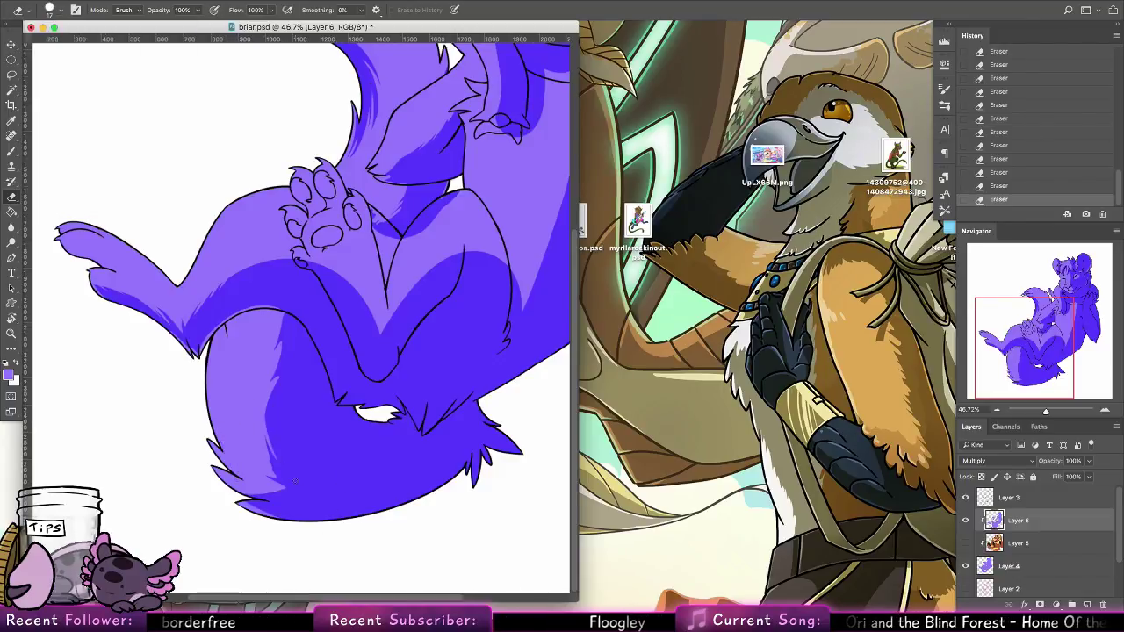
pyautogui.moveTo(273, 468)
pyautogui.mouseDown()
pyautogui.moveTo(295, 483)
pyautogui.moveTo(285, 487)
pyautogui.mouseUp()
pyautogui.press('super+z')
pyautogui.press('super+z')
pyautogui.press('super+z')
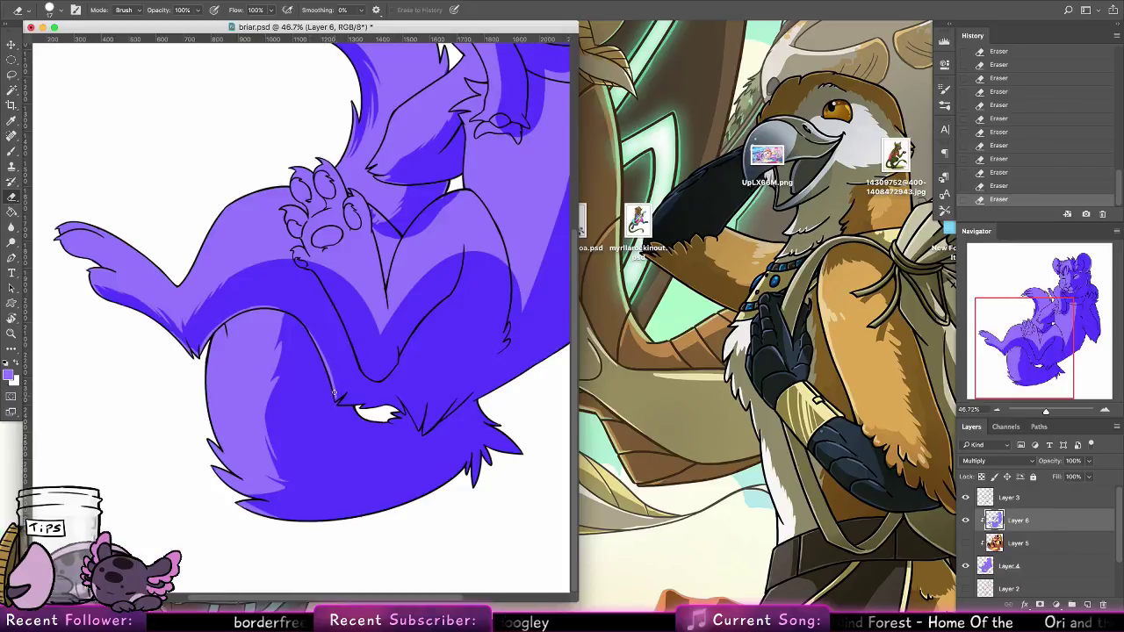
# Erase a thin rim highlight where the thigh meets the large tail and lighten the lowest tail tuft
pyautogui.press('super+z')
pyautogui.moveTo(318, 339); pyautogui.dragTo(338, 391)
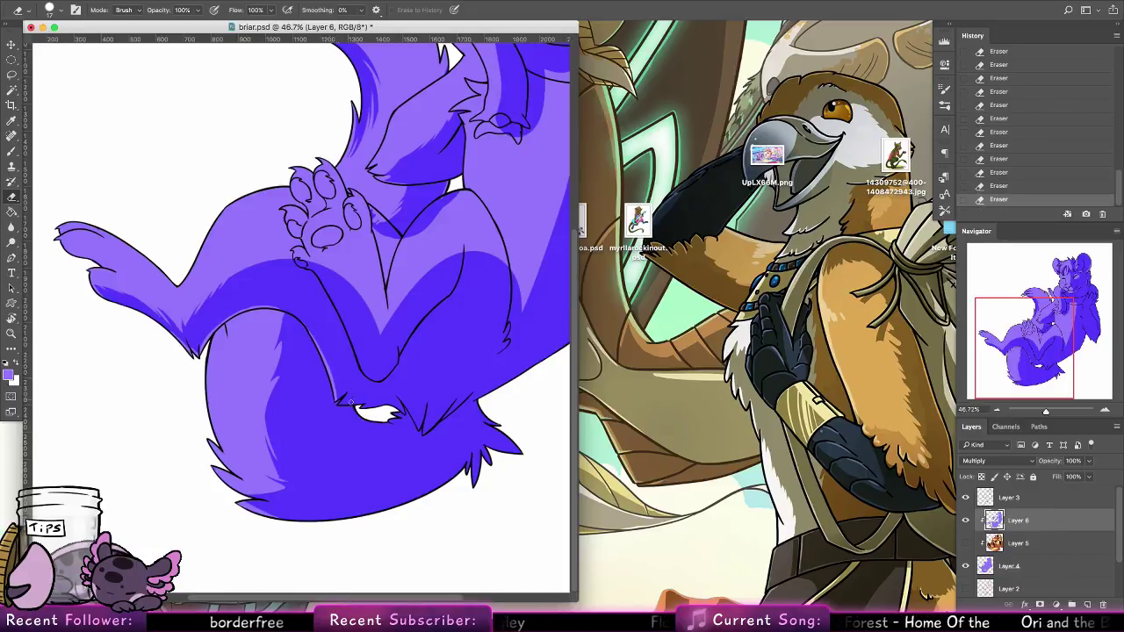
pyautogui.press('super+z')
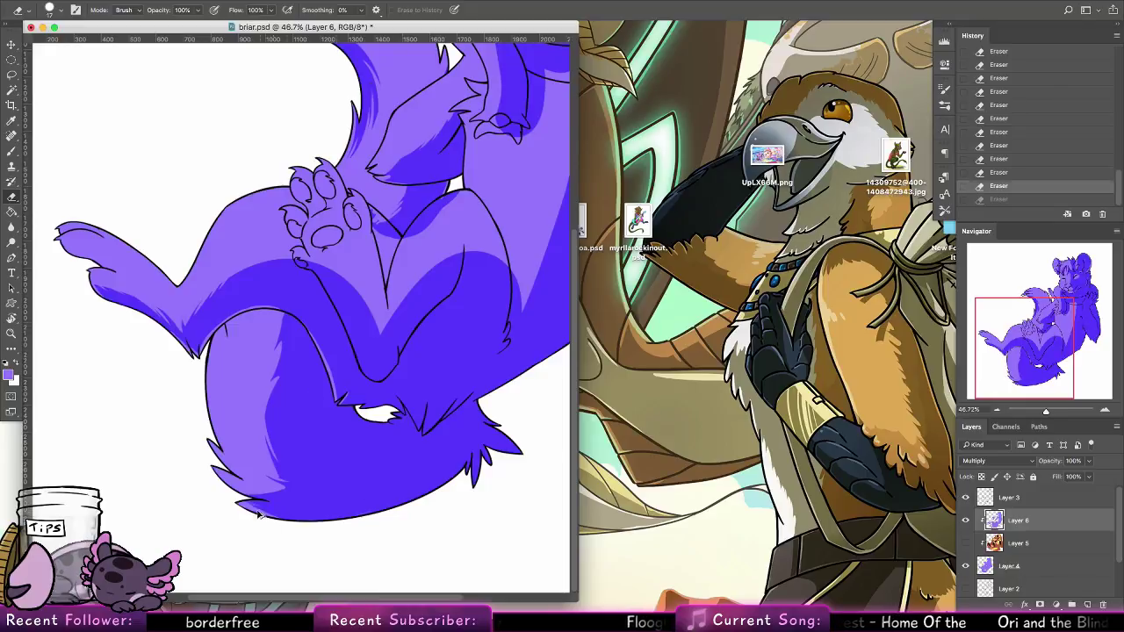
pyautogui.moveTo(245, 502); pyautogui.dragTo(271, 519)
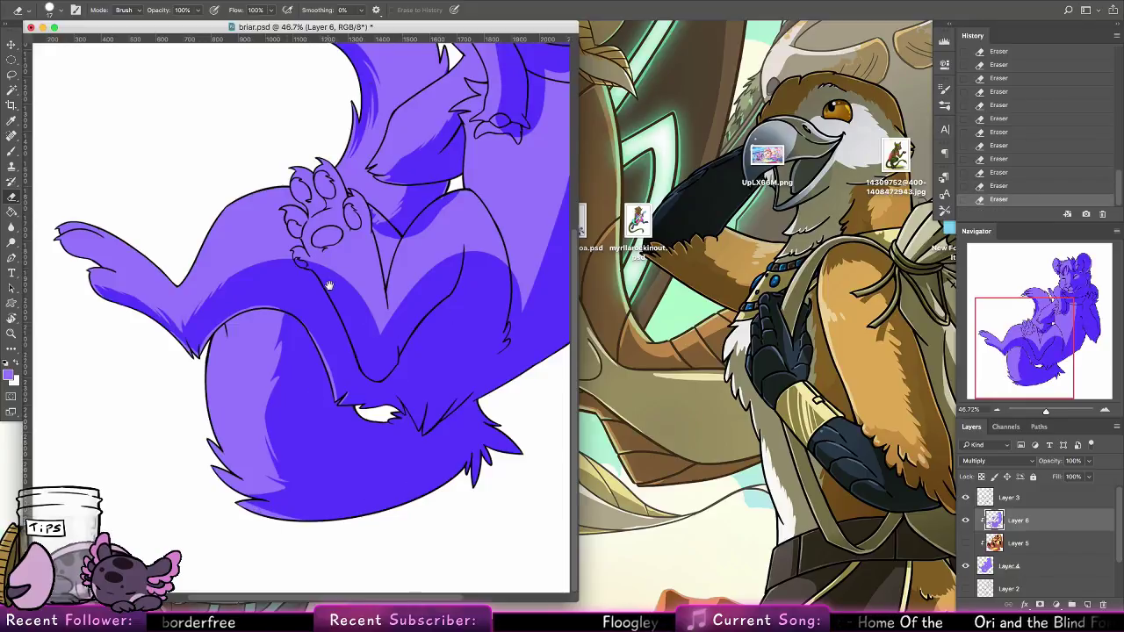
# Erase the shadow from the raised lower leg beneath the paw with the Eraser at 35 px
pyautogui.scroll(5, 348, 286)
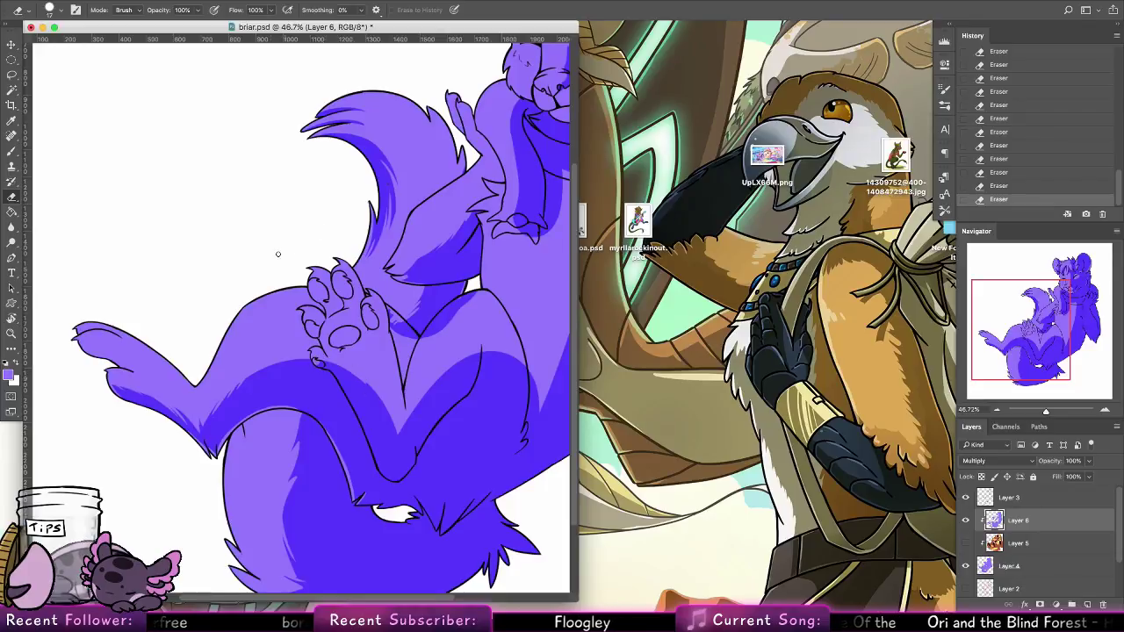
pyautogui.click(60, 10)
pyautogui.click(59, 154)
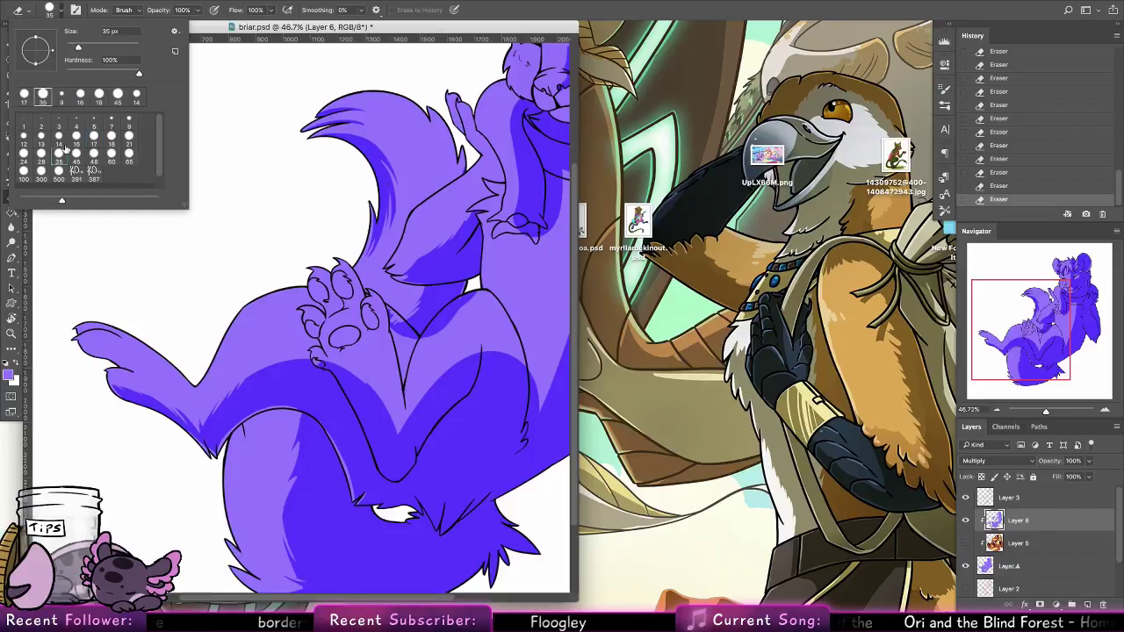
pyautogui.moveTo(340, 362); pyautogui.dragTo(359, 423)
pyautogui.moveTo(346, 385)
pyautogui.mouseDown()
pyautogui.moveTo(384, 470)
pyautogui.moveTo(388, 445)
pyautogui.moveTo(391, 475)
pyautogui.moveTo(389, 392)
pyautogui.moveTo(393, 468)
pyautogui.moveTo(375, 379)
pyautogui.mouseUp()
pyautogui.moveTo(388, 422)
pyautogui.mouseDown()
pyautogui.moveTo(390, 466)
pyautogui.moveTo(349, 383)
pyautogui.mouseUp()
# Paint shadow along the raised leg's edge next to the thigh and between the paw's toes with the Brush at 28 px
pyautogui.press('b')
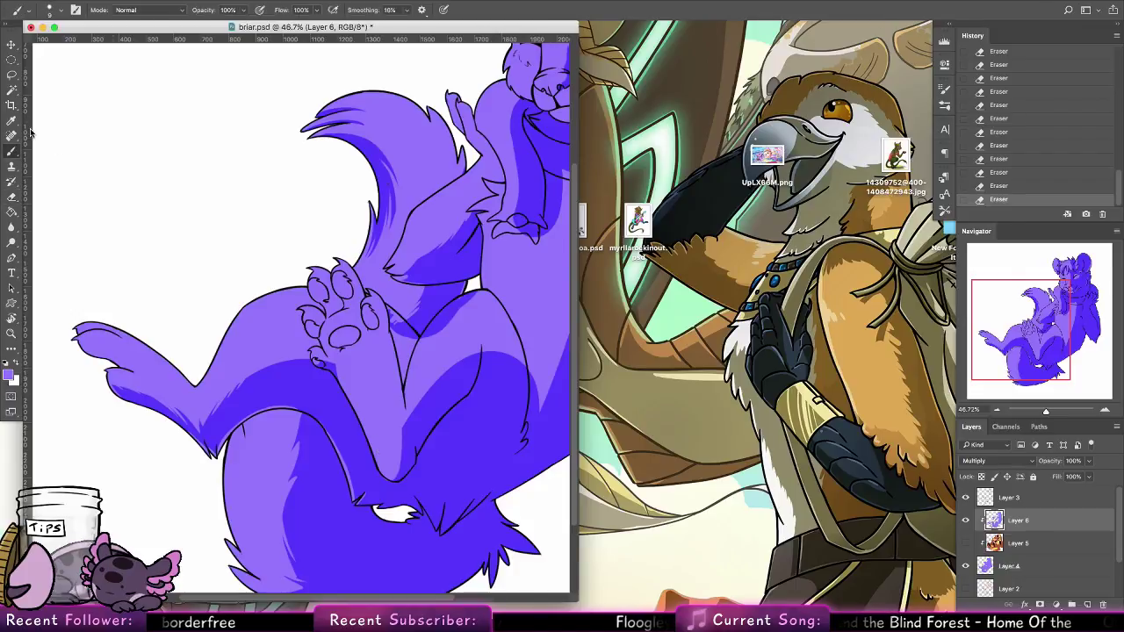
pyautogui.click(60, 10)
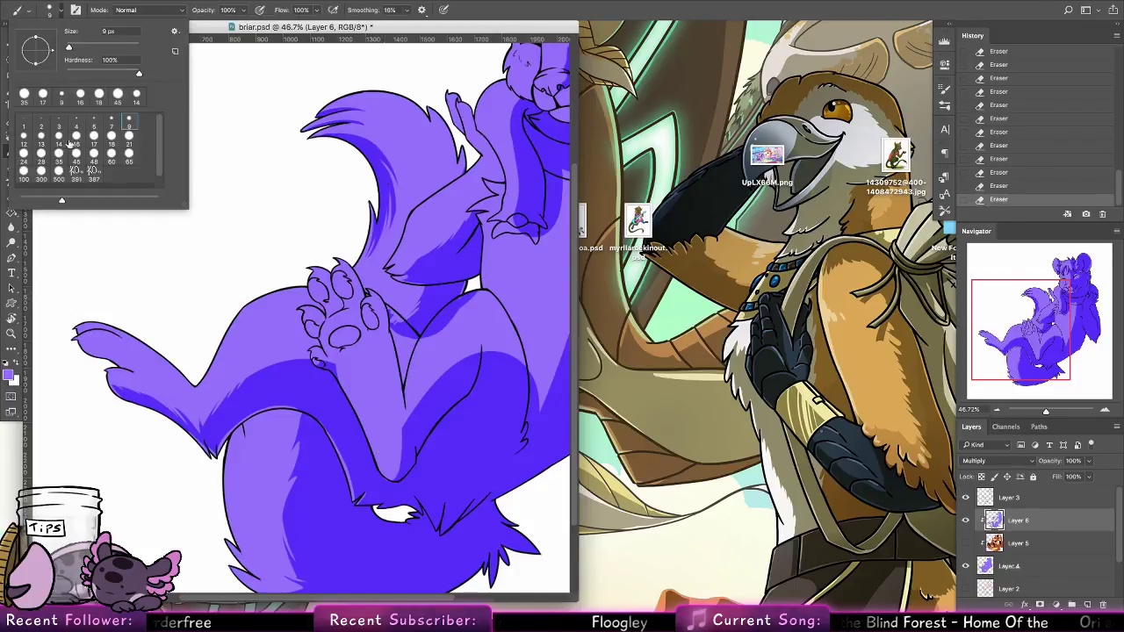
pyautogui.click(42, 154)
pyautogui.moveTo(375, 297); pyautogui.dragTo(400, 403)
pyautogui.press('super+z')
pyautogui.moveTo(390, 350); pyautogui.dragTo(404, 417)
pyautogui.moveTo(385, 332); pyautogui.dragTo(395, 405)
pyautogui.moveTo(391, 364)
pyautogui.mouseDown()
pyautogui.moveTo(396, 464)
pyautogui.moveTo(397, 392)
pyautogui.moveTo(405, 425)
pyautogui.mouseUp()
pyautogui.moveTo(432, 383); pyautogui.dragTo(408, 415)
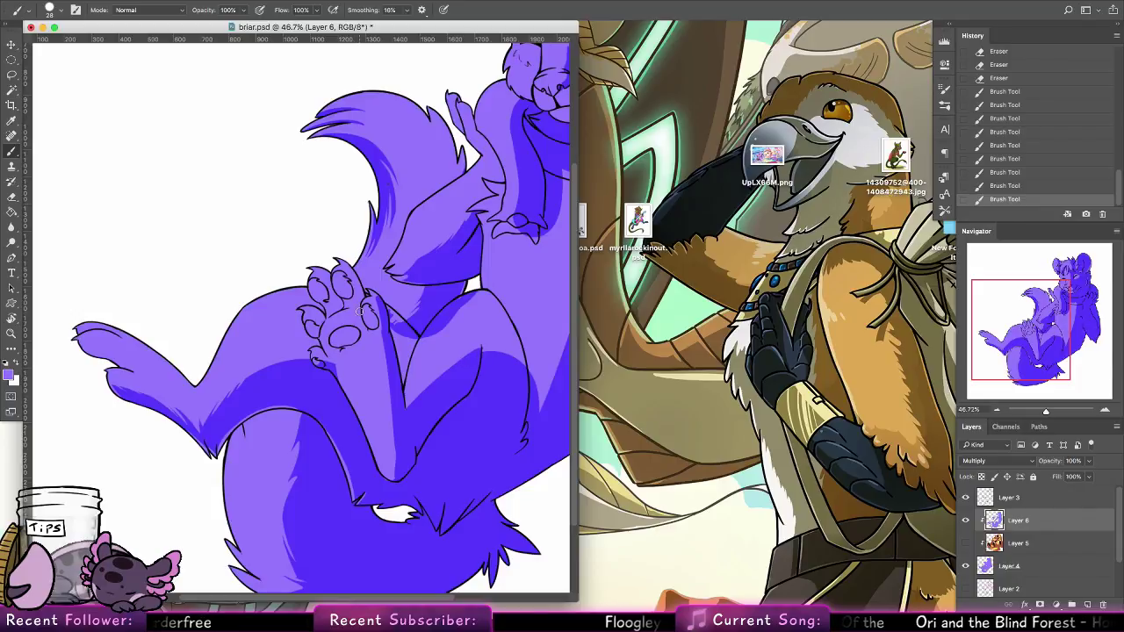
pyautogui.moveTo(361, 312)
pyautogui.mouseDown()
pyautogui.moveTo(354, 278)
pyautogui.moveTo(362, 296)
pyautogui.moveTo(332, 293)
pyautogui.moveTo(337, 317)
pyautogui.mouseUp()
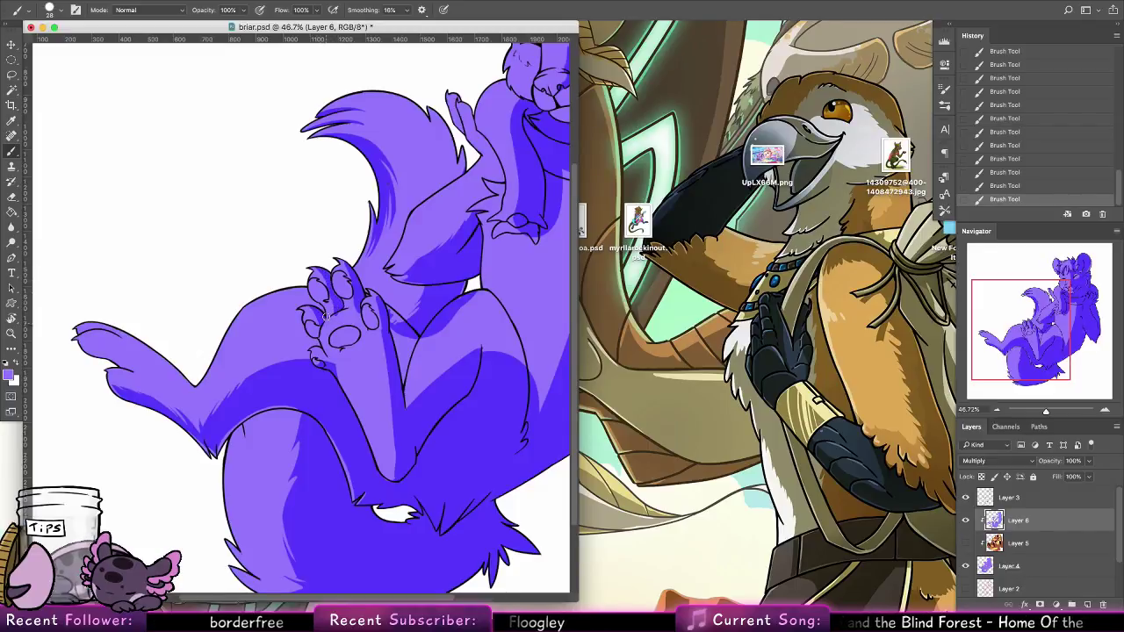
# Erase the shading over the raised foot's toes and sole and along the neighbouring leg edges on Layer 6
pyautogui.press('e')
pyautogui.moveTo(316, 321)
pyautogui.mouseDown()
pyautogui.moveTo(326, 305)
pyautogui.moveTo(316, 251)
pyautogui.moveTo(355, 330)
pyautogui.mouseUp()
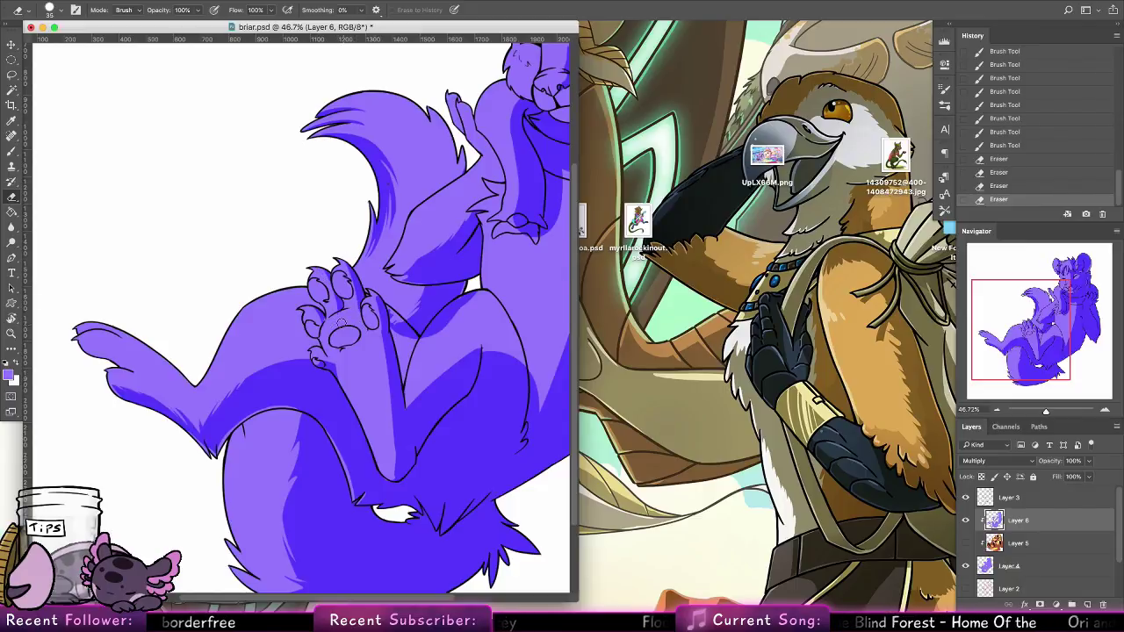
pyautogui.moveTo(373, 295); pyautogui.dragTo(391, 369)
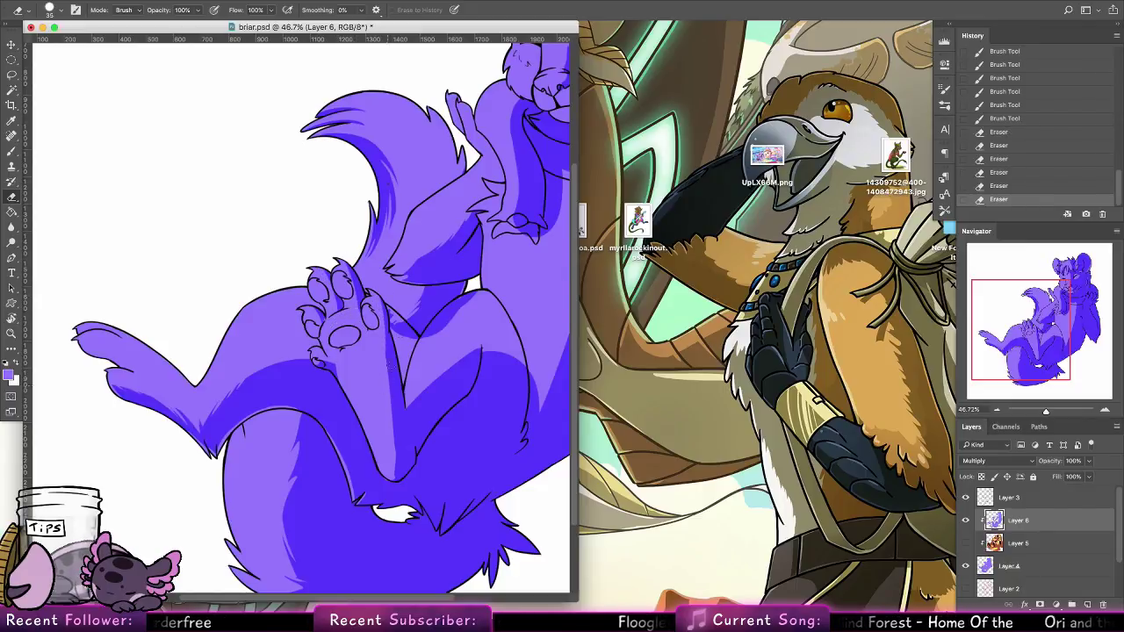
pyautogui.moveTo(389, 304)
pyautogui.mouseDown()
pyautogui.moveTo(395, 332)
pyautogui.moveTo(414, 337)
pyautogui.mouseUp()
pyautogui.moveTo(470, 296); pyautogui.dragTo(423, 342)
# Set the eraser to 13 px and cut fur strands into the shadow edge on the bent knee's thigh
pyautogui.click(60, 10)
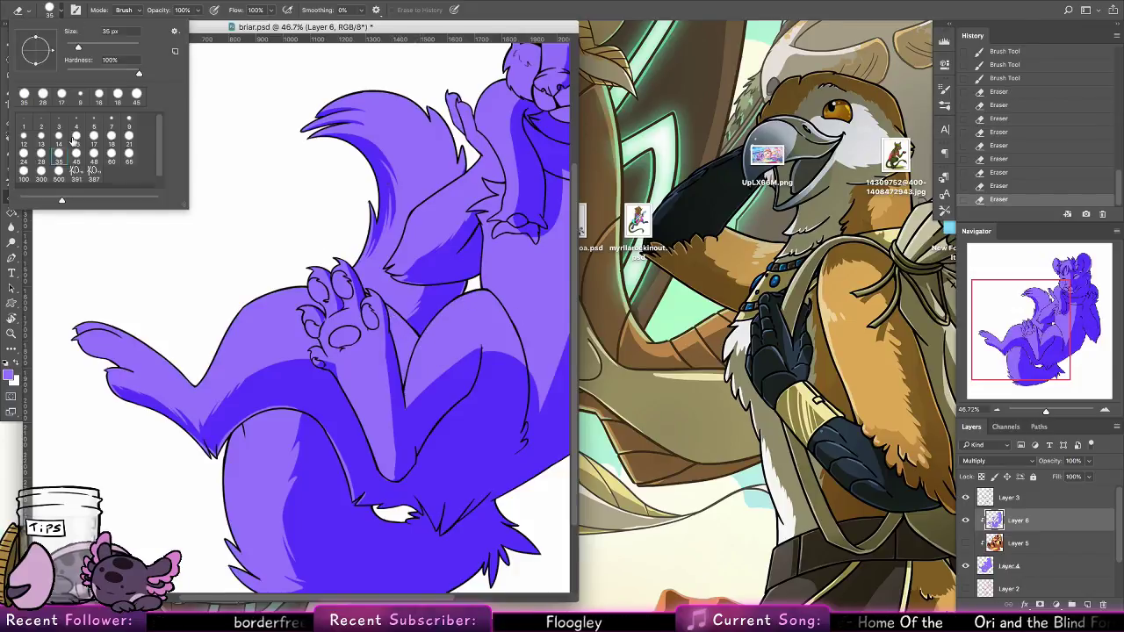
pyautogui.click(42, 137)
pyautogui.click(482, 343)
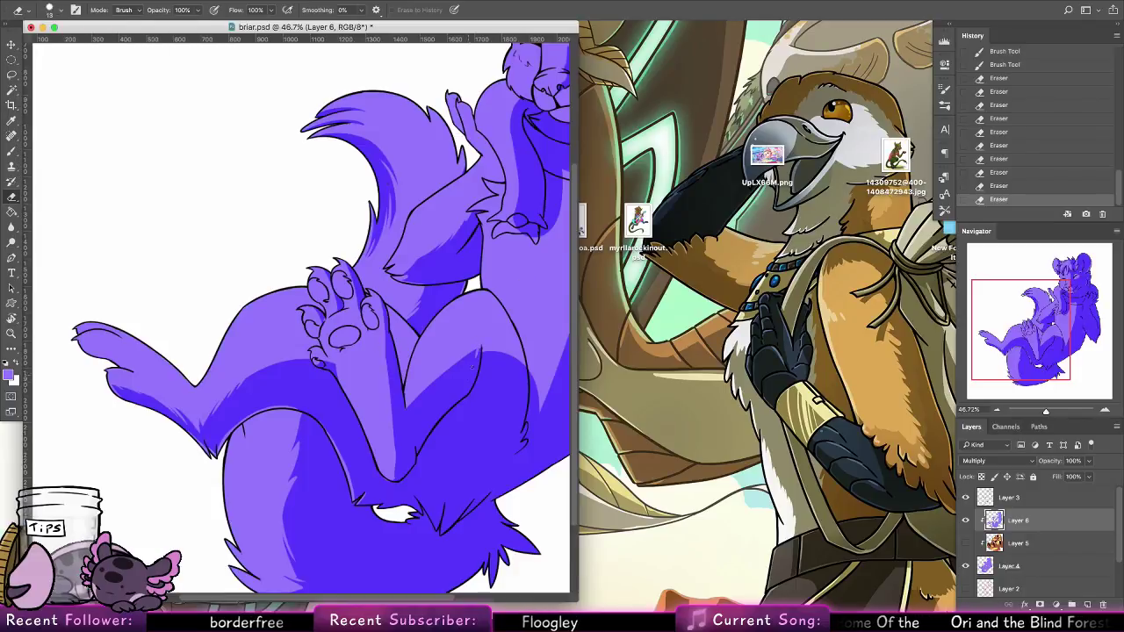
pyautogui.press('super+z')
pyautogui.moveTo(467, 358); pyautogui.dragTo(479, 346)
pyautogui.moveTo(438, 382); pyautogui.dragTo(476, 348)
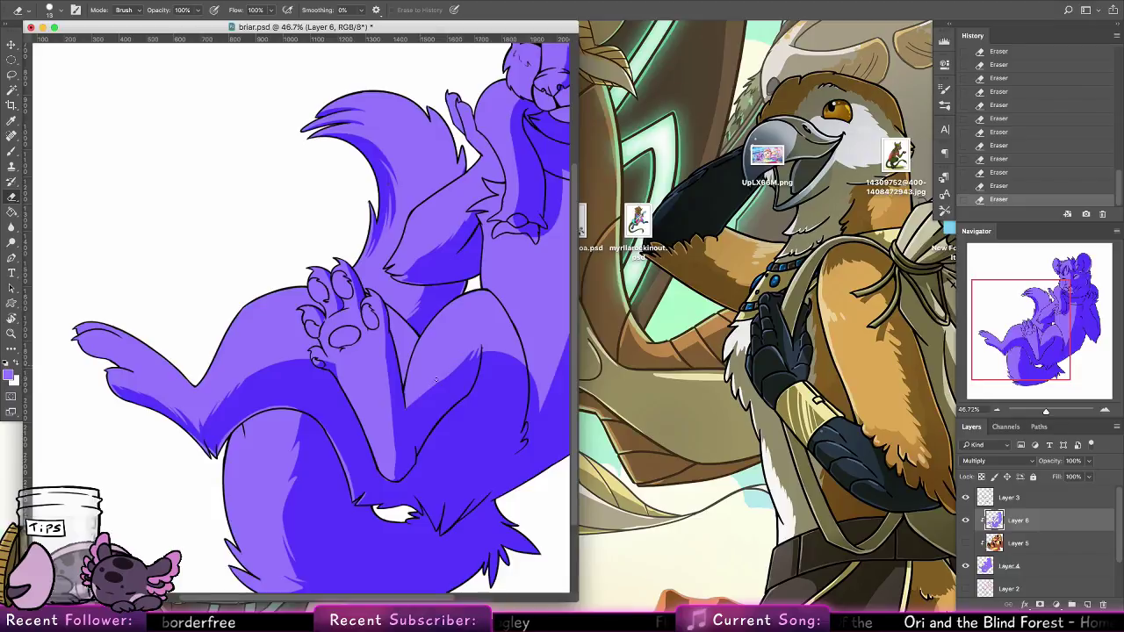
# Paint a cast shadow on the belly beside the bent knee and reshape the belly's shadow edge
pyautogui.moveTo(517, 332)
pyautogui.mouseDown()
pyautogui.moveTo(418, 355)
pyautogui.moveTo(389, 339)
pyautogui.moveTo(391, 322)
pyautogui.moveTo(405, 344)
pyautogui.moveTo(390, 315)
pyautogui.moveTo(431, 367)
pyautogui.moveTo(391, 321)
pyautogui.moveTo(398, 341)
pyautogui.moveTo(412, 326)
pyautogui.moveTo(389, 309)
pyautogui.moveTo(432, 366)
pyautogui.moveTo(401, 286)
pyautogui.mouseUp()
pyautogui.press('b')
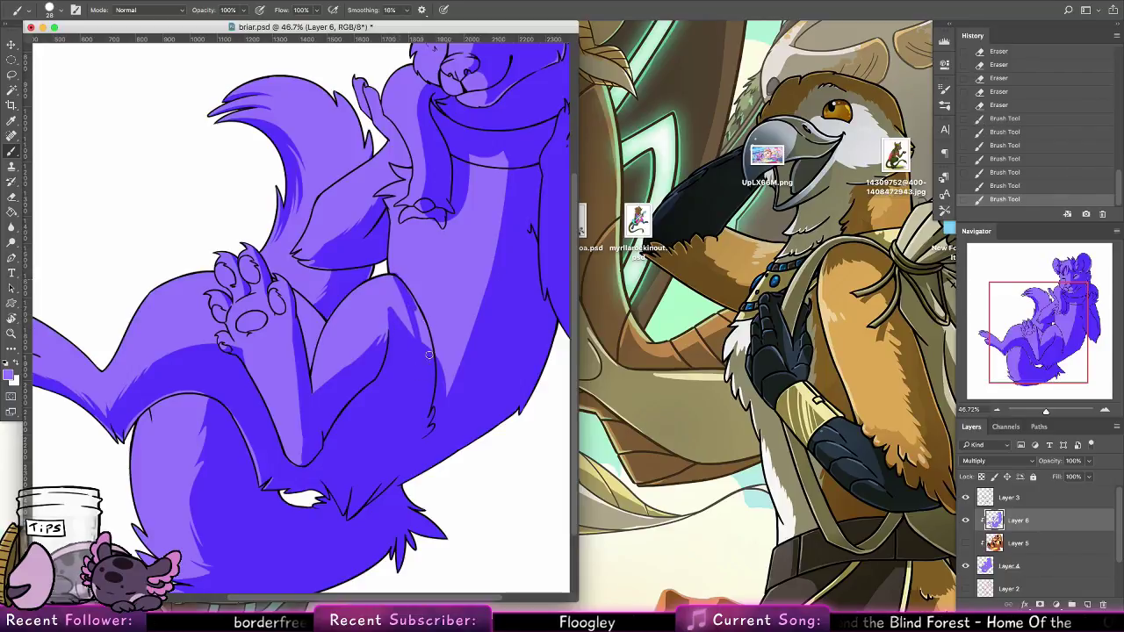
pyautogui.moveTo(425, 346)
pyautogui.mouseDown()
pyautogui.moveTo(417, 311)
pyautogui.moveTo(427, 317)
pyautogui.mouseUp()
pyautogui.moveTo(448, 360); pyautogui.dragTo(409, 288)
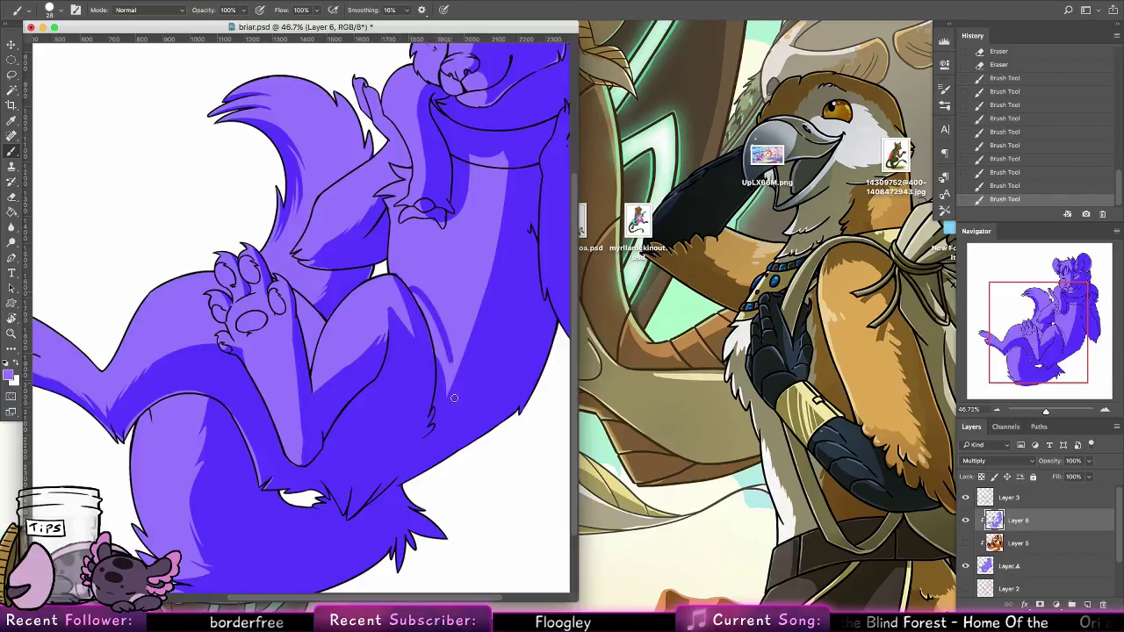
pyautogui.moveTo(450, 378); pyautogui.dragTo(409, 294)
pyautogui.moveTo(444, 344)
pyautogui.mouseDown()
pyautogui.moveTo(451, 383)
pyautogui.moveTo(497, 235)
pyautogui.moveTo(480, 306)
pyautogui.mouseUp()
pyautogui.moveTo(469, 339); pyautogui.dragTo(451, 374)
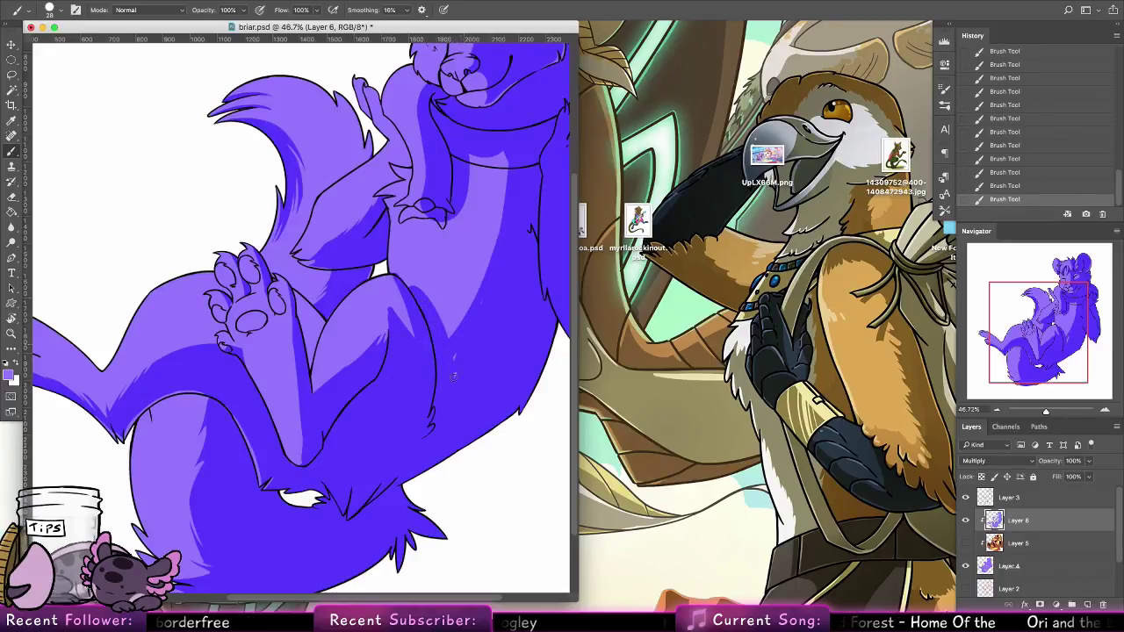
# Erase fine fur strands into the shadow on the bent knee and the belly shadow next to it
pyautogui.click(11, 195)
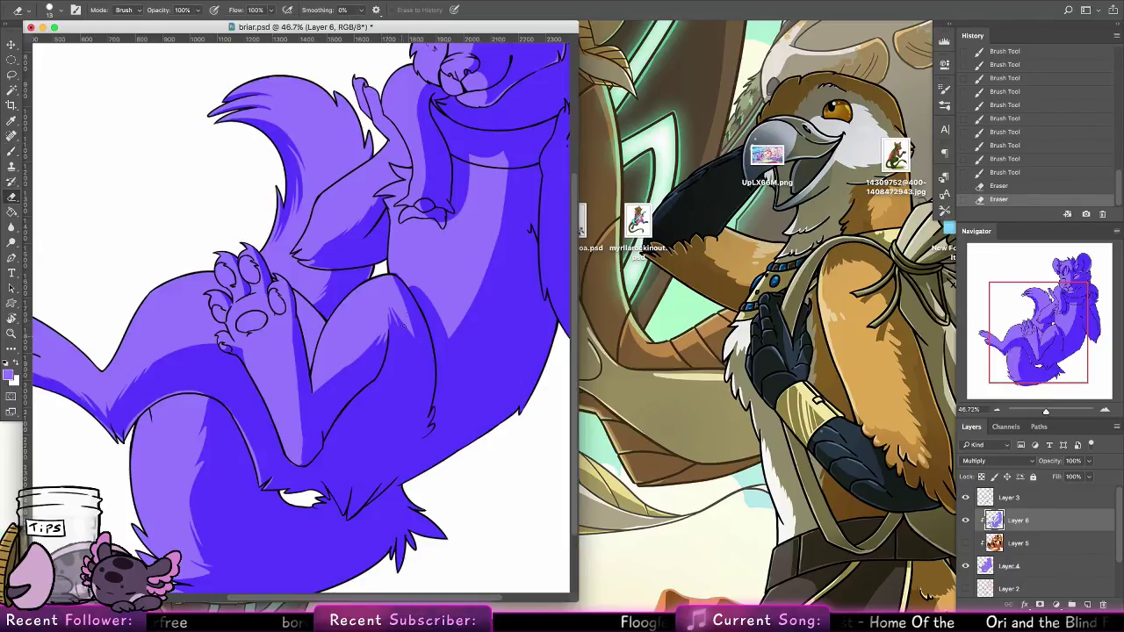
pyautogui.moveTo(409, 327)
pyautogui.mouseDown()
pyautogui.moveTo(393, 275)
pyautogui.moveTo(402, 294)
pyautogui.mouseUp()
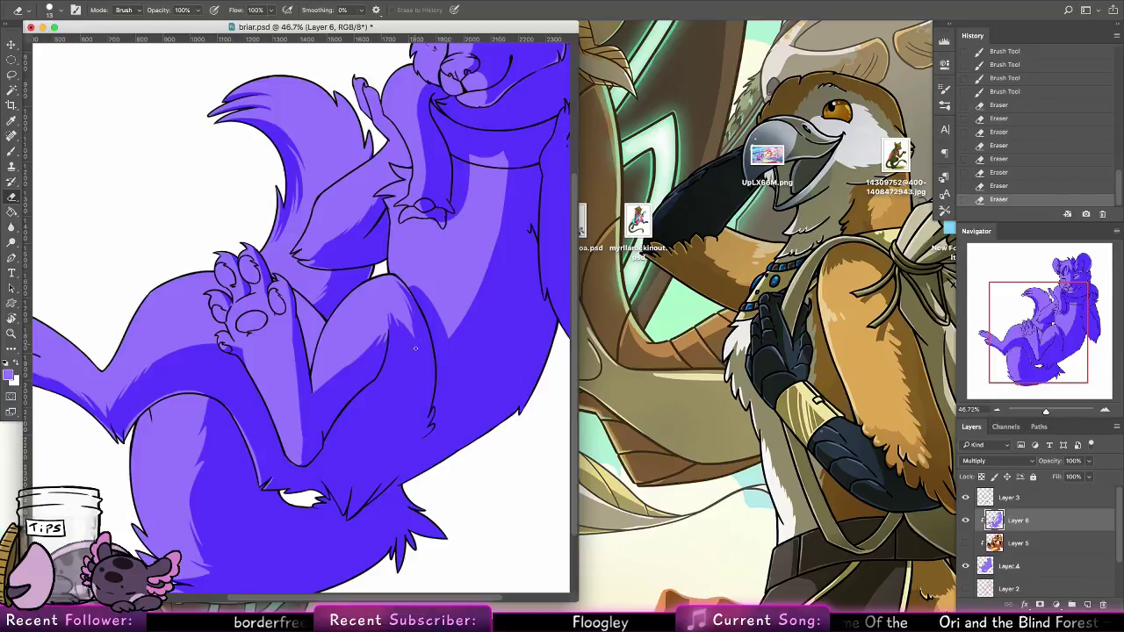
pyautogui.moveTo(413, 338); pyautogui.dragTo(416, 325)
pyautogui.moveTo(412, 286); pyautogui.dragTo(436, 311)
# Set the eraser to 18 px and rework the belly's shadow edge into fur strands
pyautogui.click(57, 17)
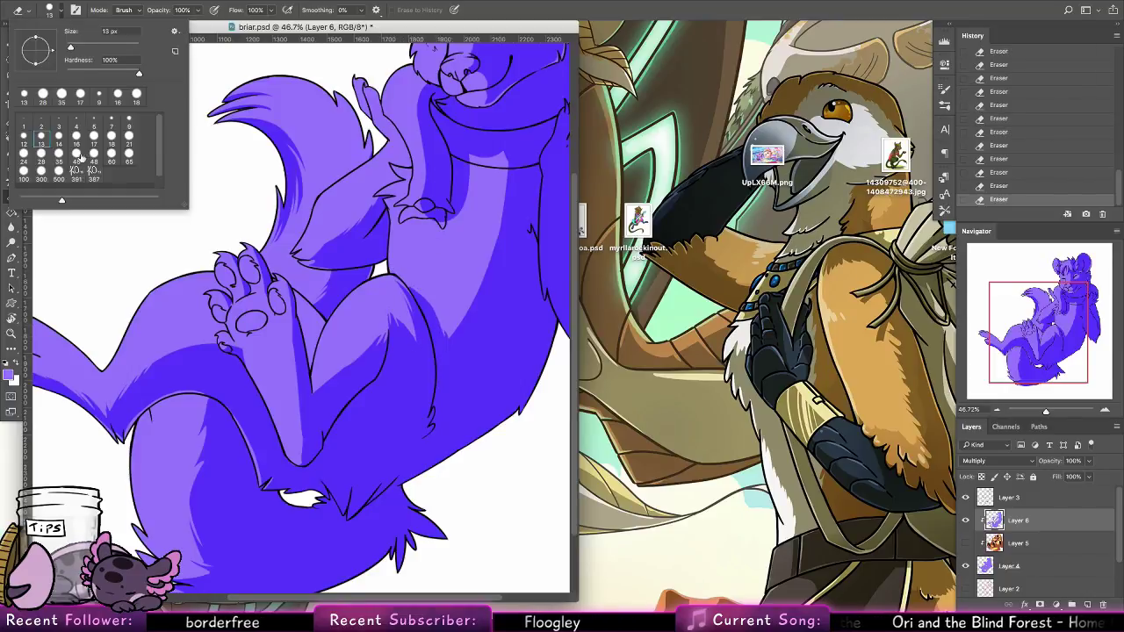
pyautogui.click(111, 138)
pyautogui.click(509, 187)
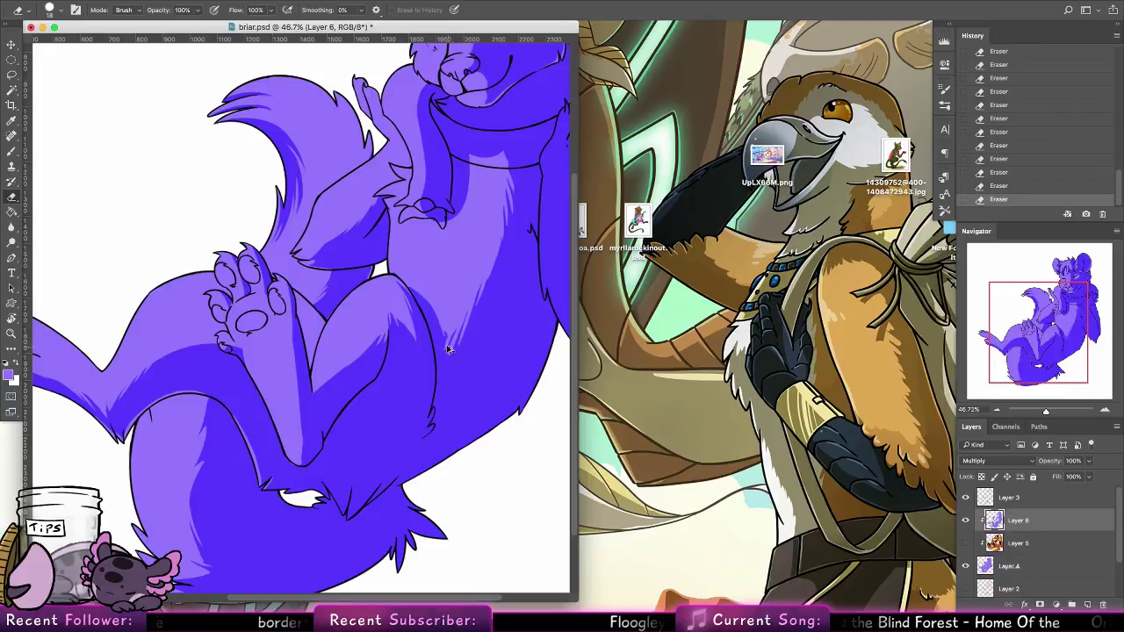
pyautogui.press('alt+super+z')
pyautogui.press('alt+super+z')
pyautogui.moveTo(444, 319); pyautogui.dragTo(449, 349)
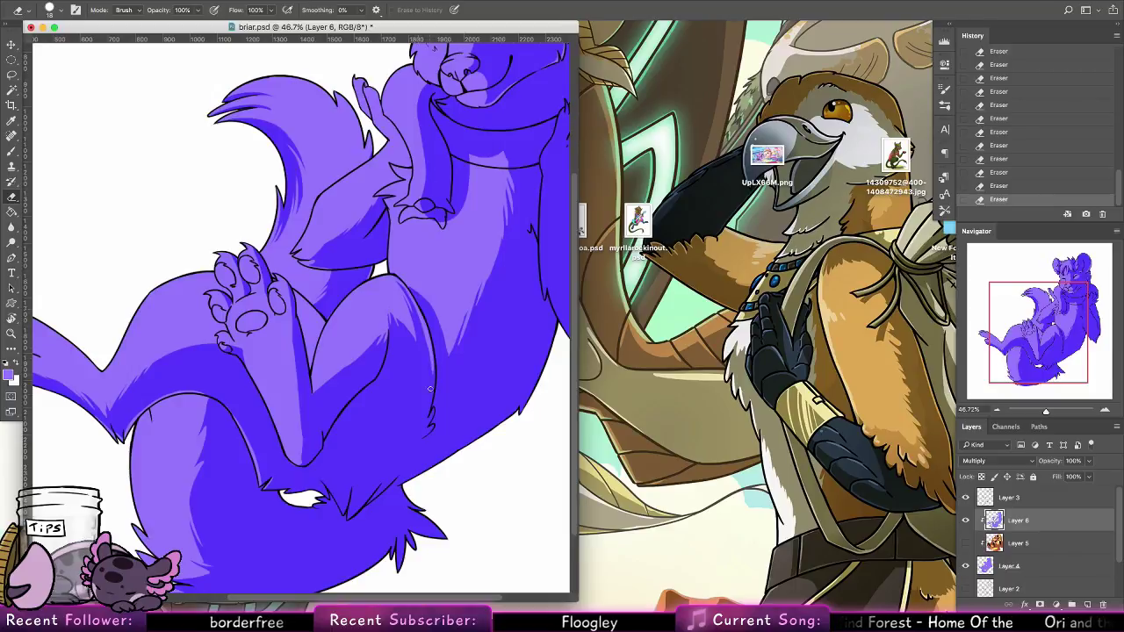
# Erase thin rim highlights along the bent thigh's outline and the lower edge of the back
pyautogui.press('alt+super+z')
pyautogui.moveTo(434, 363); pyautogui.dragTo(432, 406)
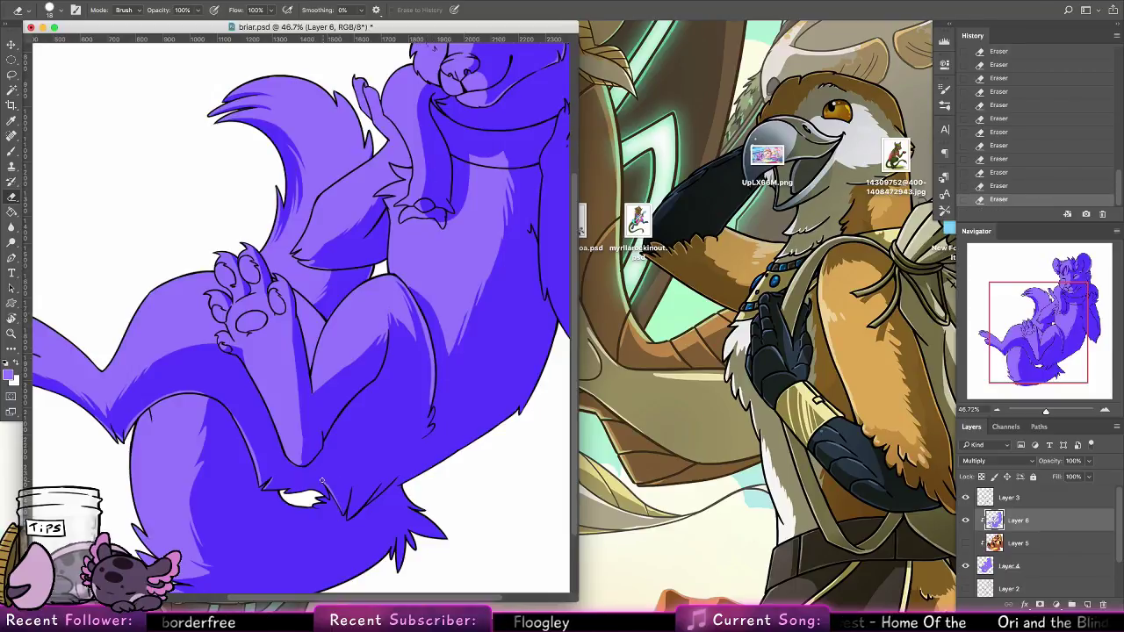
pyautogui.scroll(-3, 342, 497)
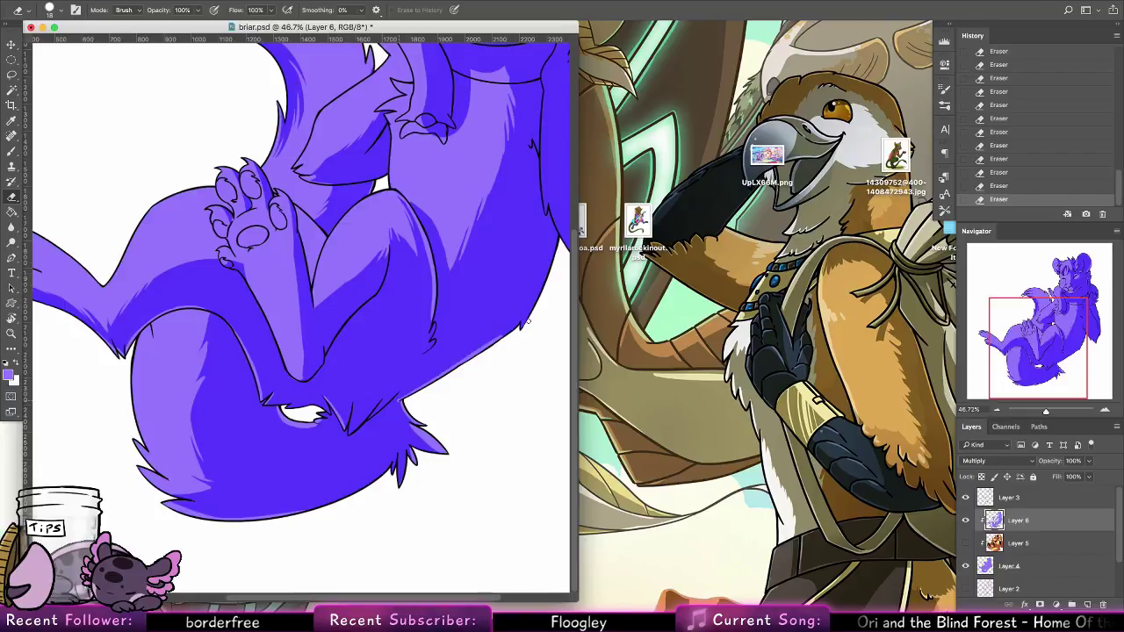
pyautogui.moveTo(559, 235)
pyautogui.mouseDown()
pyautogui.moveTo(530, 308)
pyautogui.moveTo(266, 411)
pyautogui.mouseUp()
pyautogui.moveTo(265, 303); pyautogui.dragTo(262, 372)
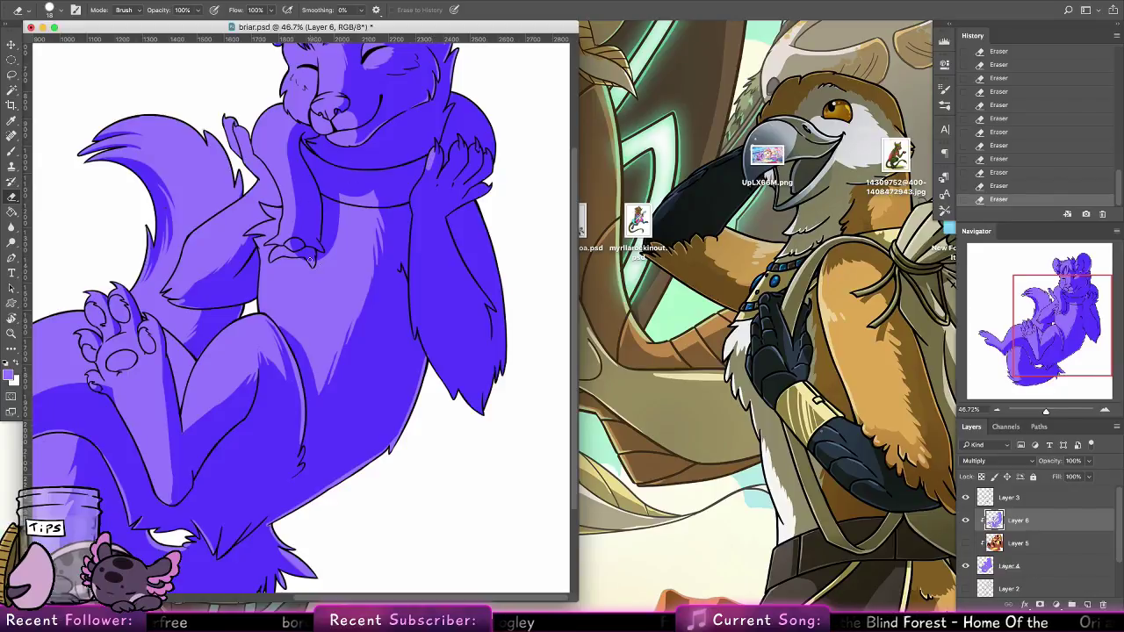
# Paint shadow on the hanging end of the scarf, including its paw-shaped tip
pyautogui.moveTo(402, 251); pyautogui.dragTo(415, 369)
pyautogui.press('b')
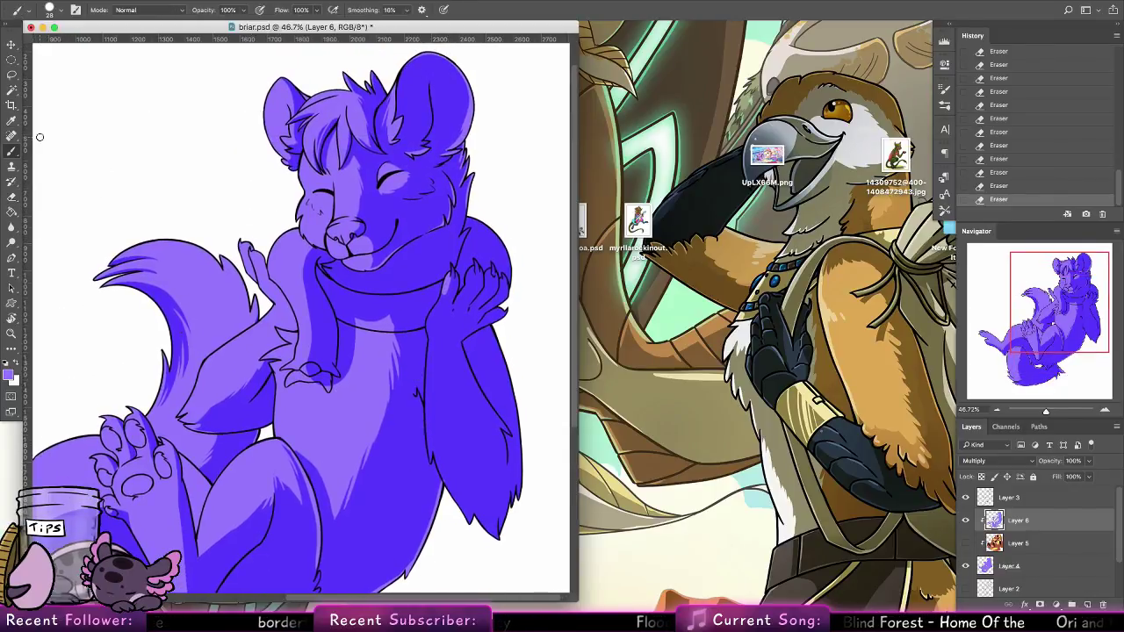
pyautogui.moveTo(301, 257)
pyautogui.mouseDown()
pyautogui.moveTo(304, 322)
pyautogui.moveTo(306, 267)
pyautogui.moveTo(303, 295)
pyautogui.mouseUp()
pyautogui.moveTo(288, 386)
pyautogui.mouseDown()
pyautogui.moveTo(318, 365)
pyautogui.moveTo(329, 386)
pyautogui.moveTo(324, 374)
pyautogui.moveTo(321, 389)
pyautogui.moveTo(300, 389)
pyautogui.moveTo(313, 362)
pyautogui.mouseUp()
# Erase a long highlight into the neck band's shadow with a 35 px eraser, rotating the canvas for the stroke and restoring it
pyautogui.click(11, 197)
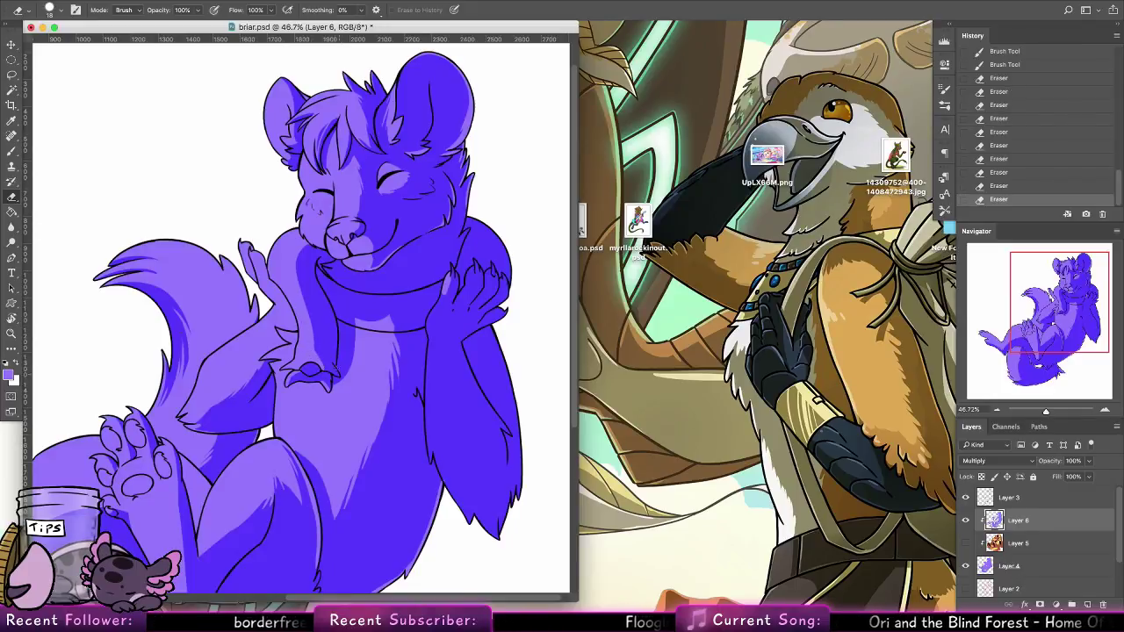
pyautogui.moveTo(351, 327); pyautogui.dragTo(387, 317)
pyautogui.click(13, 319)
pyautogui.moveTo(206, 196)
pyautogui.mouseDown()
pyautogui.moveTo(362, 175)
pyautogui.moveTo(400, 197)
pyautogui.mouseUp()
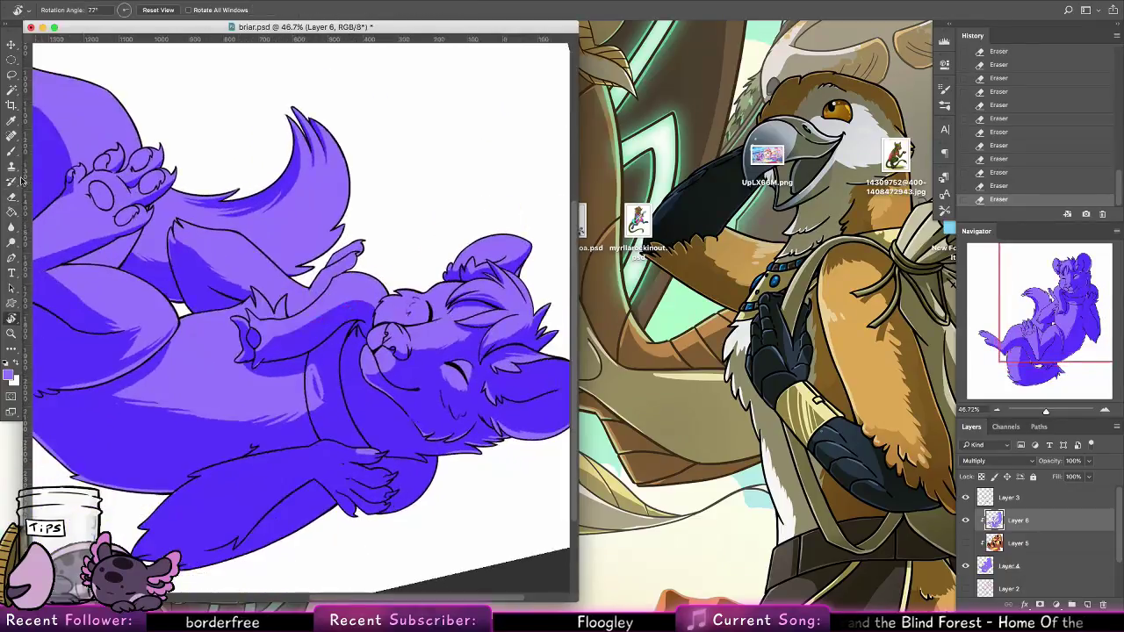
pyautogui.click(11, 197)
pyautogui.click(52, 10)
pyautogui.click(58, 155)
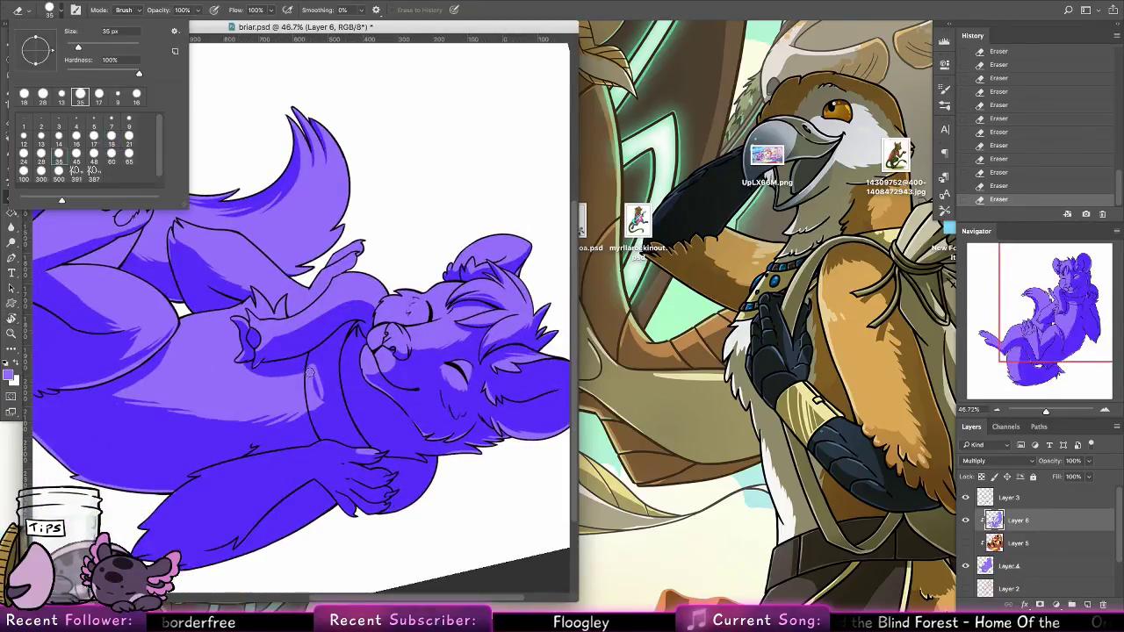
pyautogui.moveTo(310, 373); pyautogui.dragTo(312, 364)
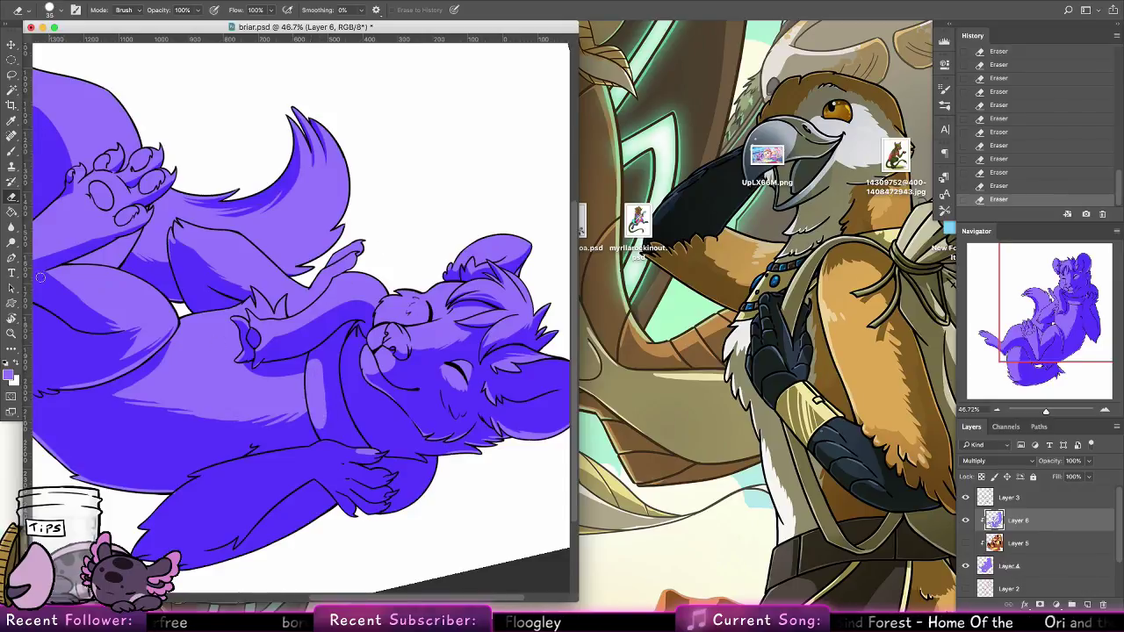
pyautogui.doubleClick(12, 317)
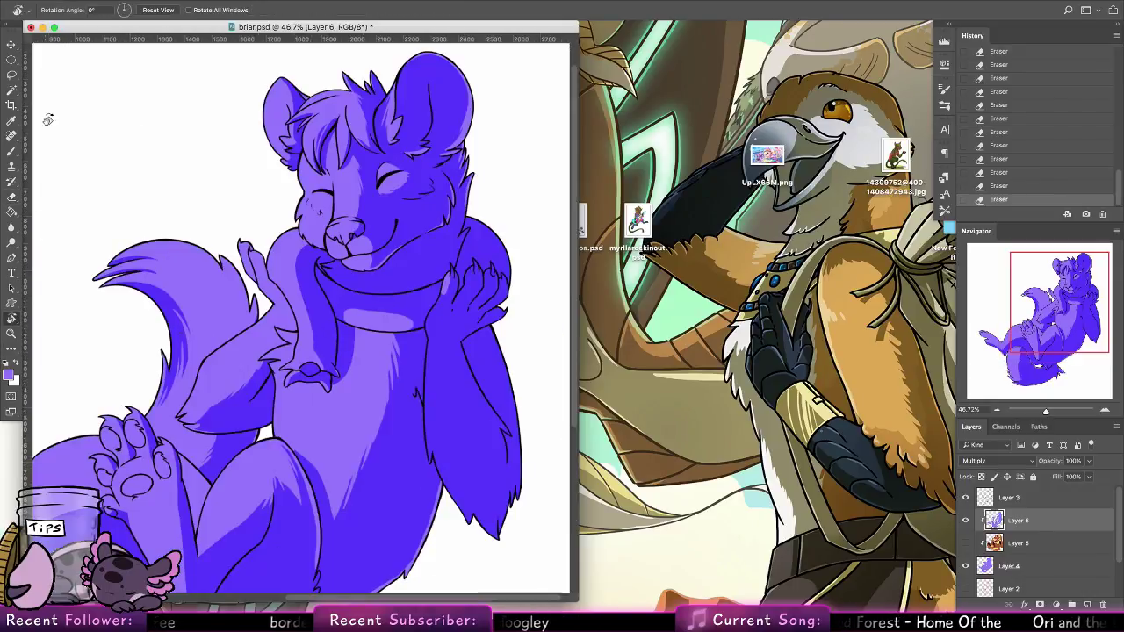
# Set the eraser to 18 px and erase a highlight along the outer edge of the raised hand, wrist and forearm
pyautogui.click(12, 197)
pyautogui.click(55, 9)
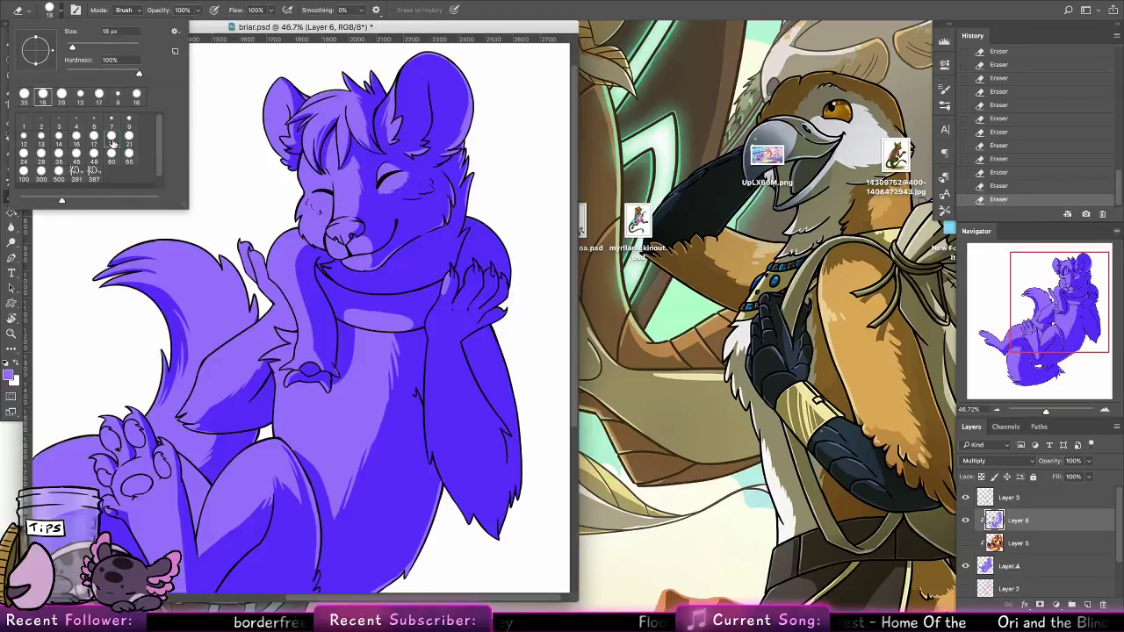
pyautogui.moveTo(379, 368); pyautogui.dragTo(364, 352)
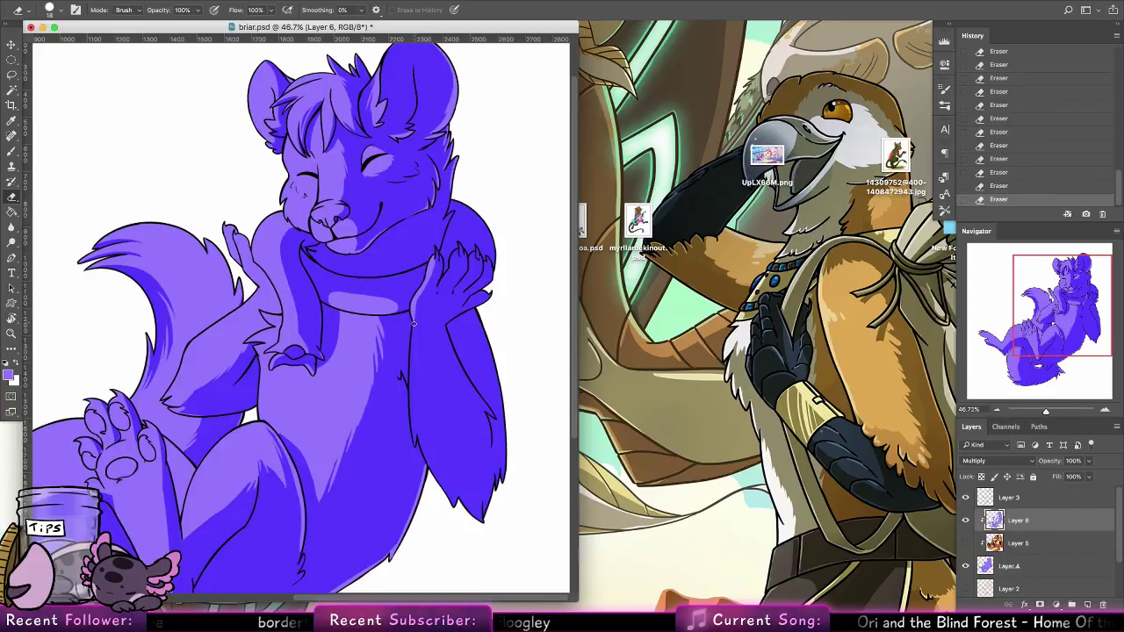
pyautogui.moveTo(445, 386); pyautogui.dragTo(434, 336)
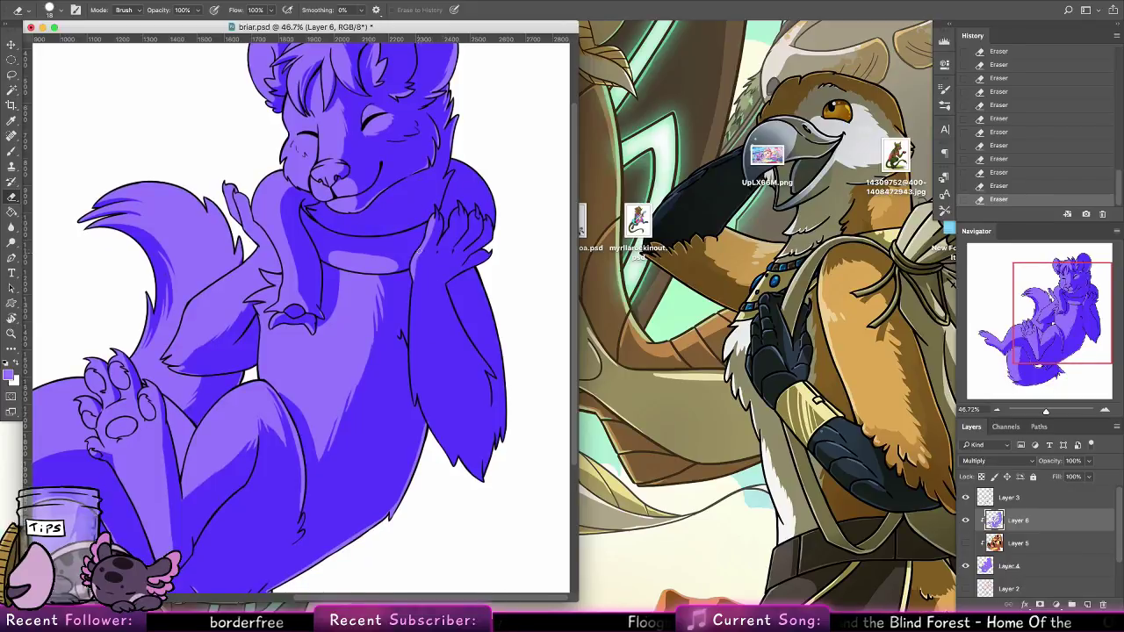
pyautogui.moveTo(417, 267); pyautogui.dragTo(412, 331)
pyautogui.moveTo(414, 288); pyautogui.dragTo(411, 375)
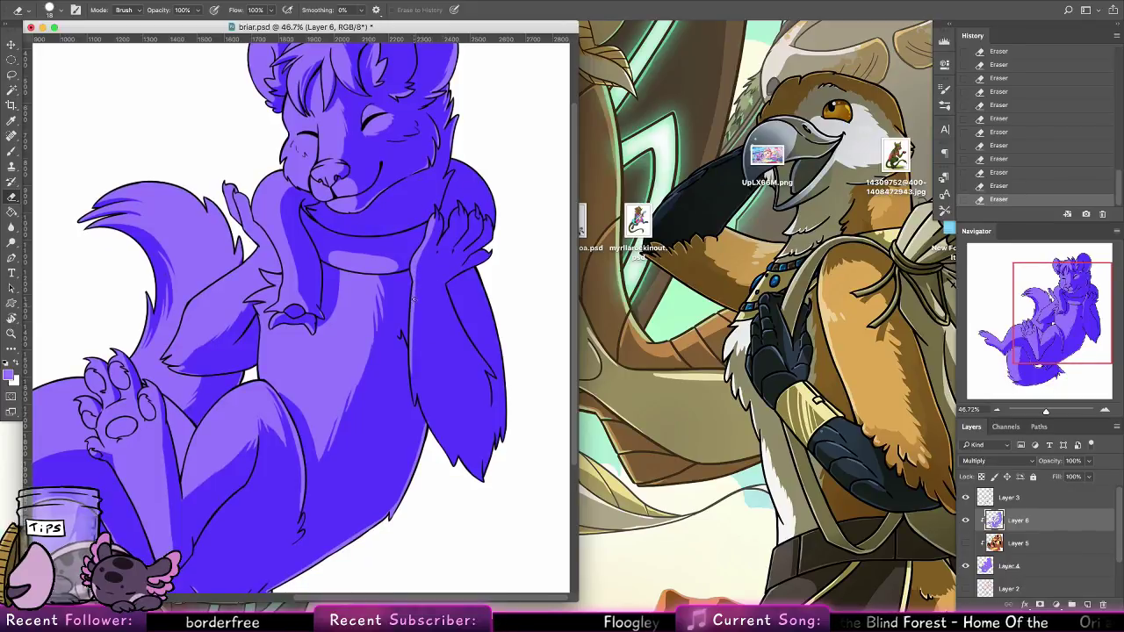
pyautogui.moveTo(411, 313); pyautogui.dragTo(416, 409)
# Widen the forearm highlight with long tapering fur strokes down to the elbow
pyautogui.moveTo(416, 277); pyautogui.dragTo(425, 370)
pyautogui.moveTo(417, 328); pyautogui.dragTo(431, 411)
pyautogui.moveTo(415, 350); pyautogui.dragTo(432, 418)
pyautogui.moveTo(417, 369); pyautogui.dragTo(439, 436)
pyautogui.moveTo(416, 365); pyautogui.dragTo(440, 443)
pyautogui.moveTo(417, 381); pyautogui.dragTo(433, 432)
pyautogui.moveTo(419, 384); pyautogui.dragTo(434, 431)
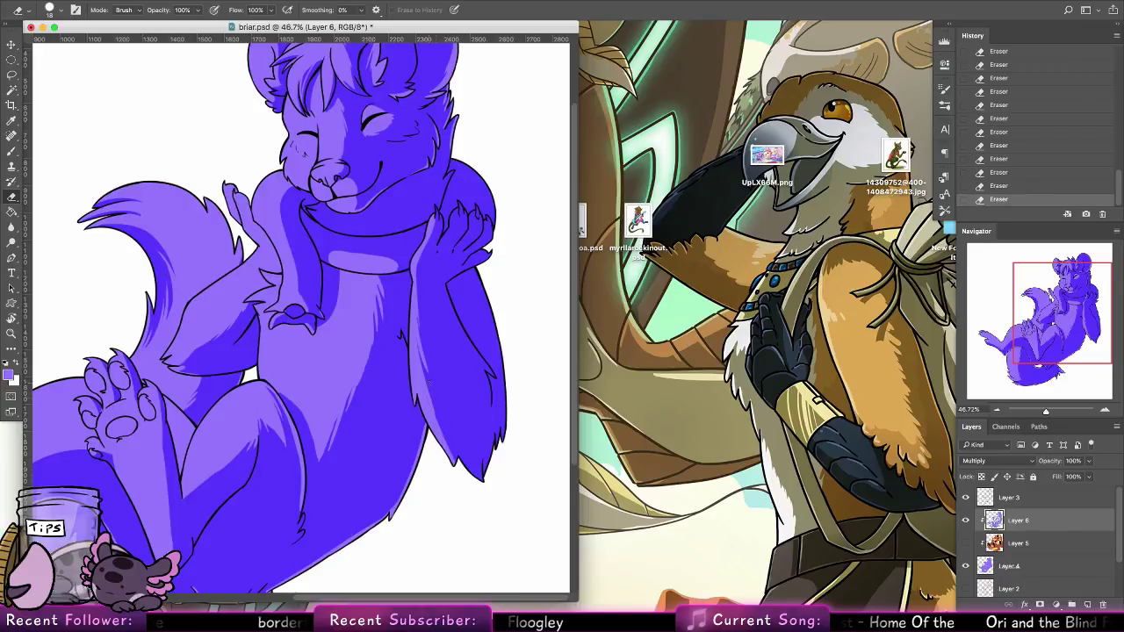
pyautogui.moveTo(428, 382); pyautogui.dragTo(455, 461)
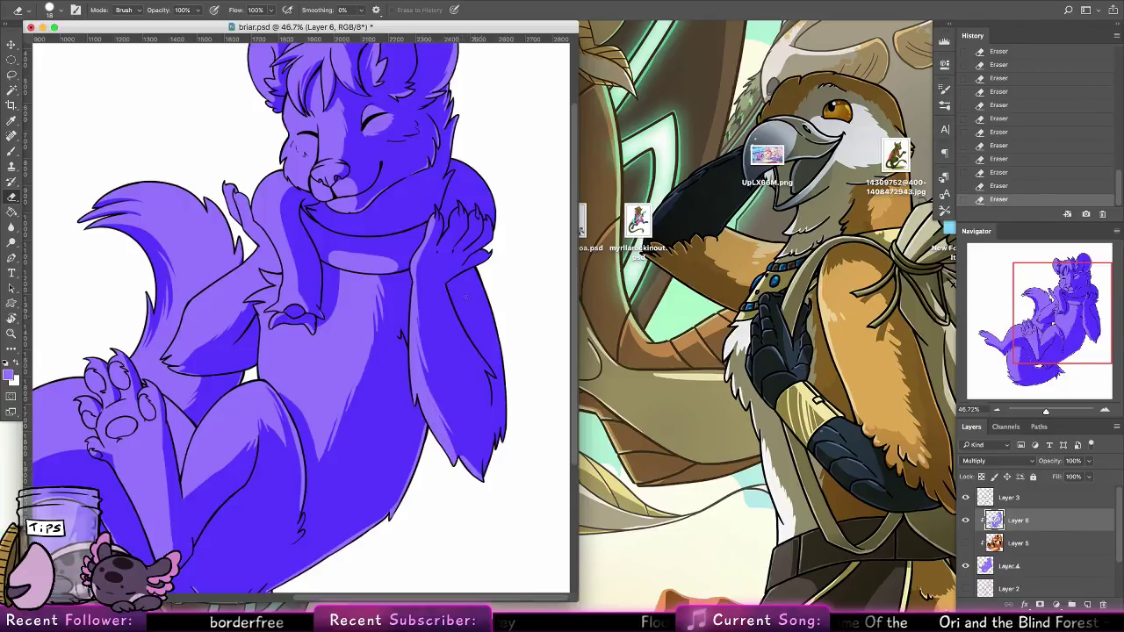
# Undo the last eraser stroke and erase thin highlights along the upper arm's inner line and outer edge
pyautogui.press('super+z')
pyautogui.moveTo(450, 285); pyautogui.dragTo(469, 343)
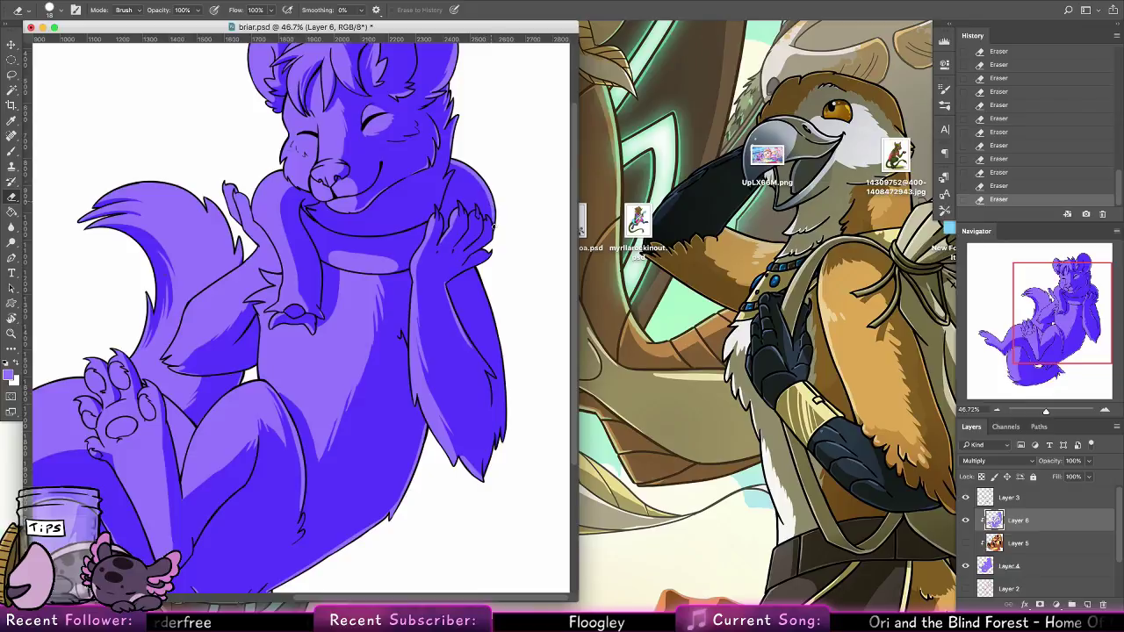
pyautogui.moveTo(476, 267); pyautogui.dragTo(503, 427)
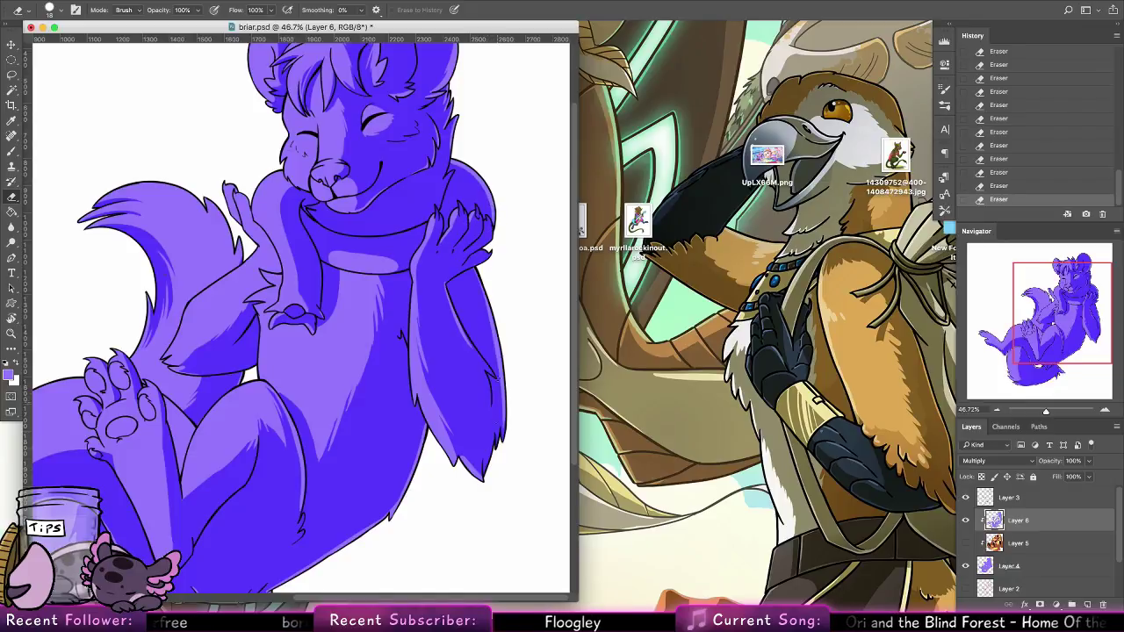
pyautogui.press('super+z')
pyautogui.moveTo(475, 271); pyautogui.dragTo(499, 411)
pyautogui.moveTo(475, 271); pyautogui.dragTo(504, 413)
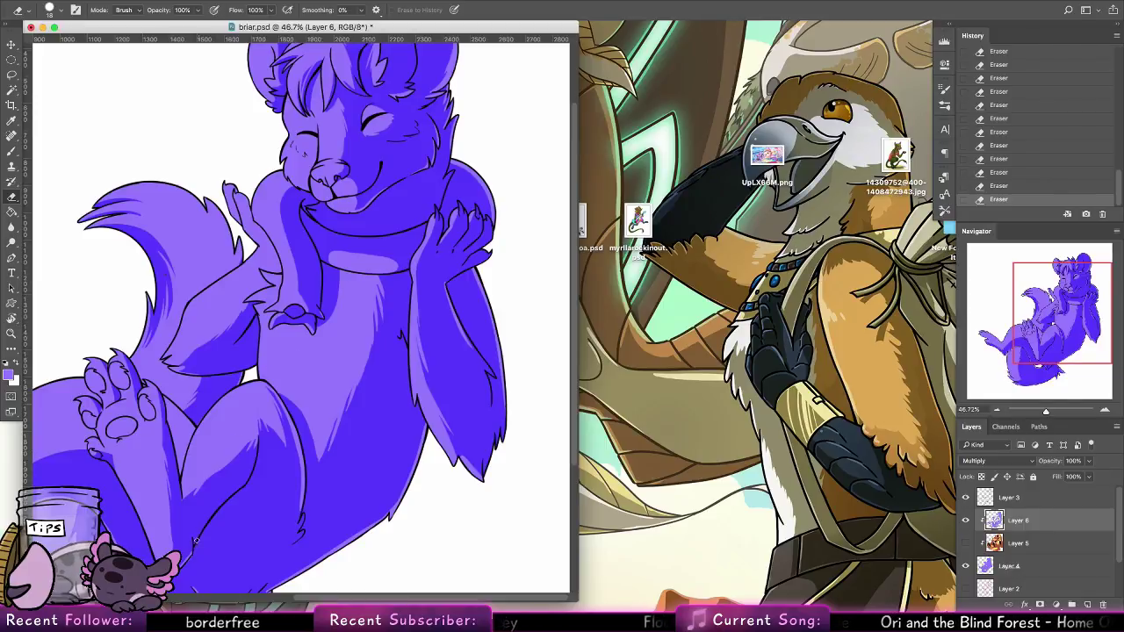
# Paint additional shadow along the underside of the bent leg beside the heel
pyautogui.moveTo(333, 423); pyautogui.dragTo(422, 304)
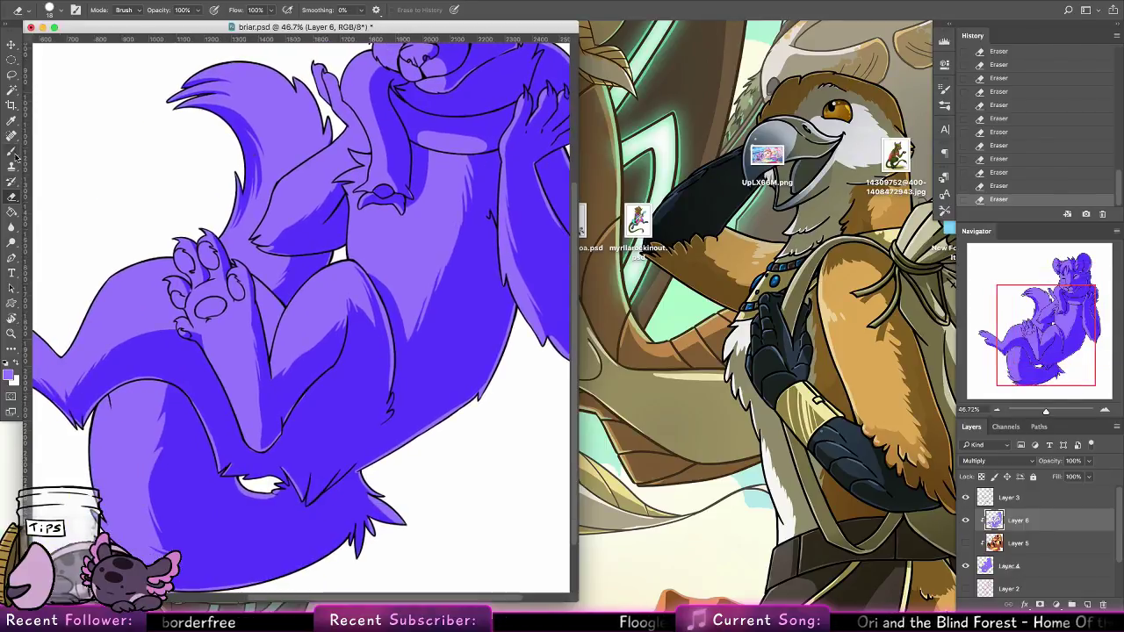
pyautogui.click(12, 152)
pyautogui.moveTo(251, 458)
pyautogui.mouseDown()
pyautogui.moveTo(298, 423)
pyautogui.moveTo(338, 362)
pyautogui.mouseUp()
# Show the colours on Layer 5 and add a new layer above Layer 6 as a clipping mask
pyautogui.click(11, 333)
pyautogui.moveTo(479, 280)
pyautogui.mouseDown()
pyautogui.moveTo(459, 295)
pyautogui.moveTo(546, 265)
pyautogui.mouseUp()
pyautogui.click(966, 520)
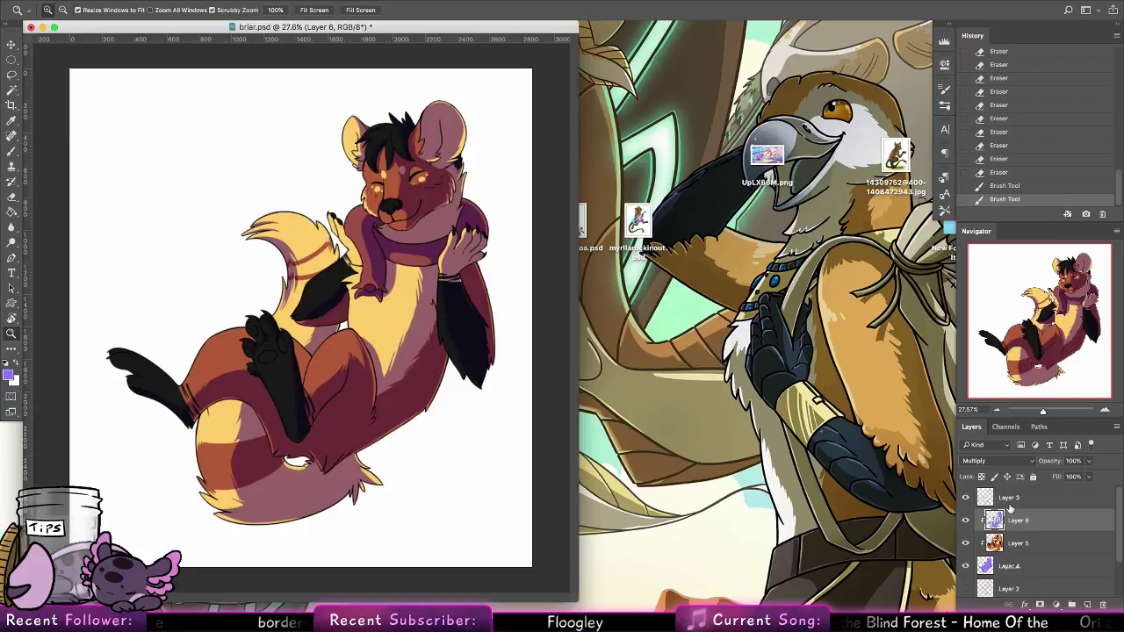
pyautogui.click(1088, 604)
pyautogui.rightClick(1029, 521)
pyautogui.click(919, 329)
# Make white the foreground colour and brush a rim highlight along the outer edge of the yellow ear on Layer 7
pyautogui.press('x')
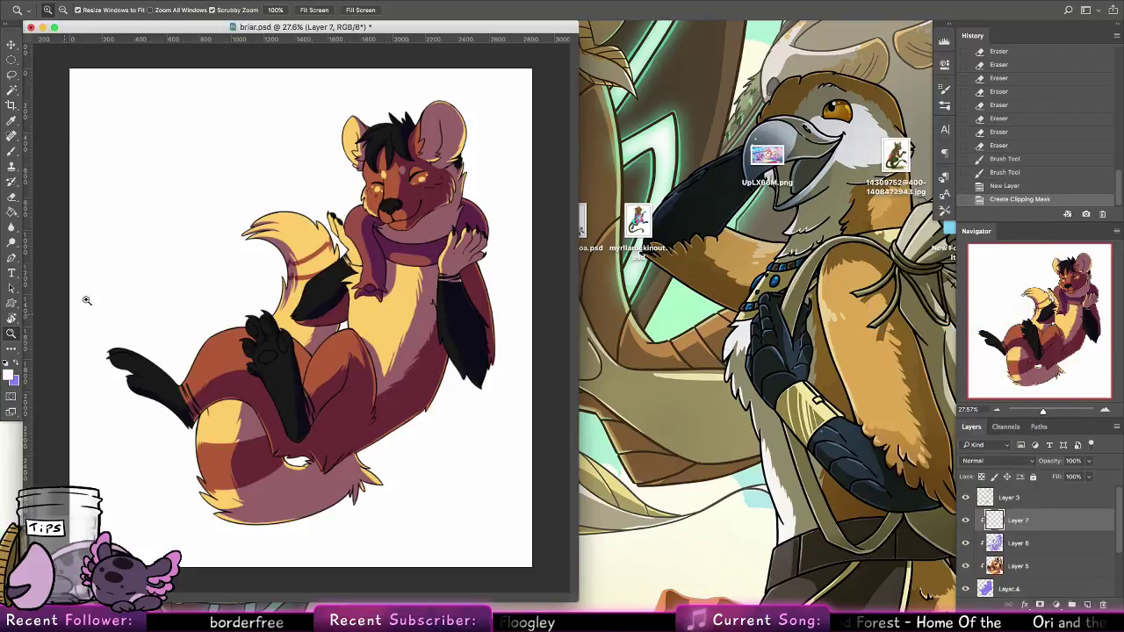
pyautogui.click(15, 153)
pyautogui.click(11, 334)
pyautogui.moveTo(400, 143)
pyautogui.mouseDown()
pyautogui.moveTo(428, 180)
pyautogui.moveTo(461, 188)
pyautogui.mouseUp()
pyautogui.moveTo(387, 211)
pyautogui.mouseDown()
pyautogui.moveTo(432, 341)
pyautogui.moveTo(386, 356)
pyautogui.mouseUp()
pyautogui.click(13, 151)
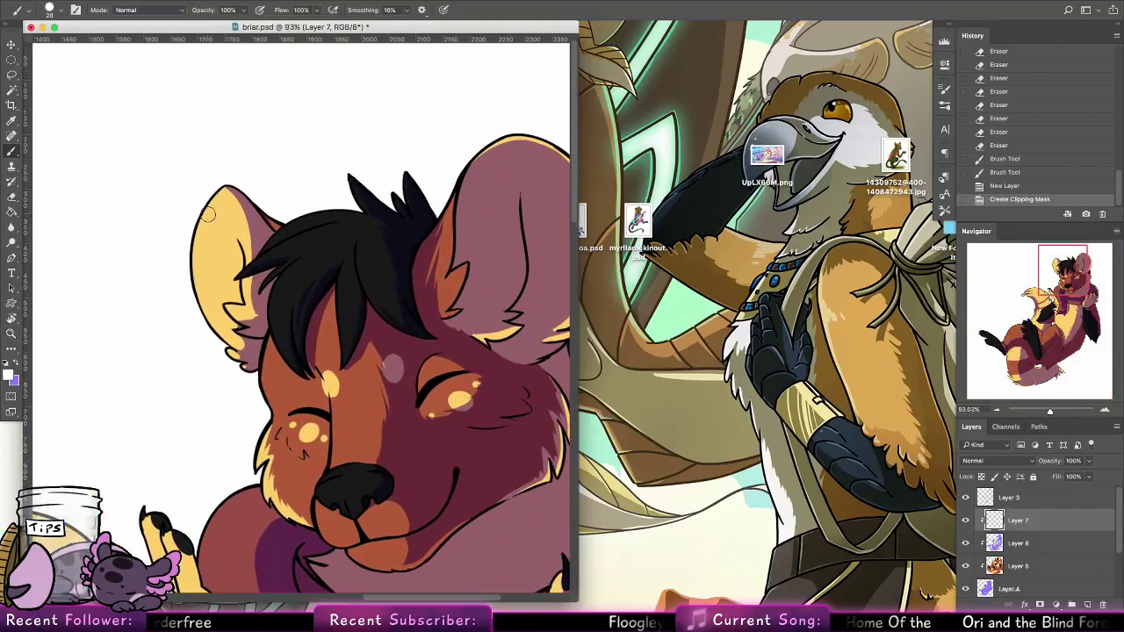
pyautogui.moveTo(211, 194); pyautogui.dragTo(231, 334)
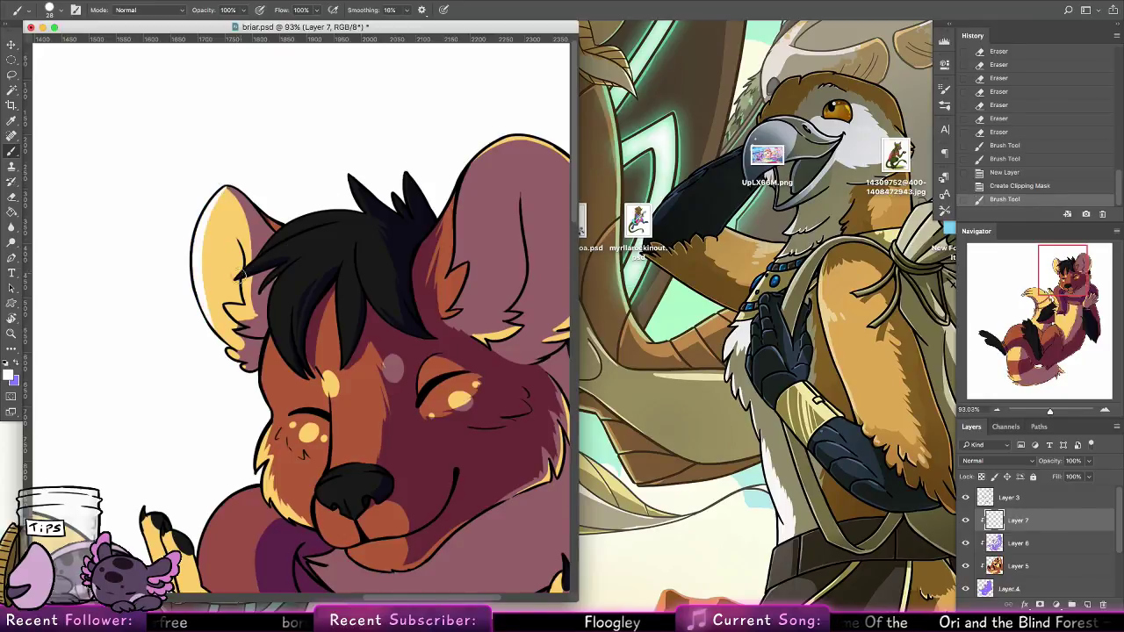
# Paint tapered white highlights along the outer tufts of the black hair with a 17 px brush and trim them with the eraser
pyautogui.moveTo(239, 278); pyautogui.dragTo(312, 230)
pyautogui.press('super+z')
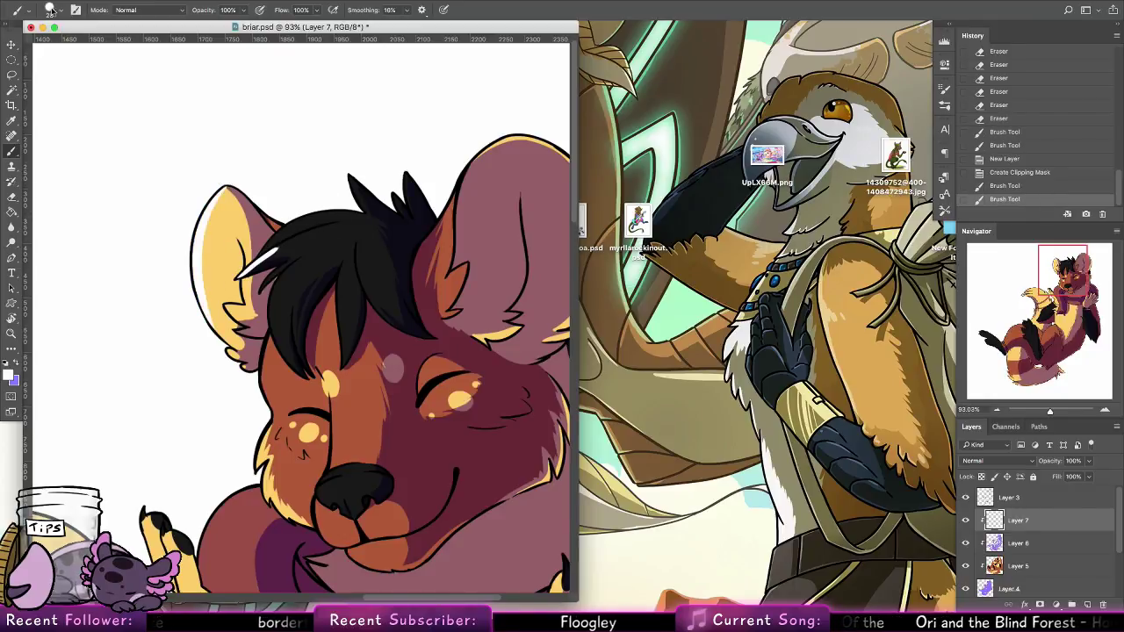
pyautogui.click(59, 10)
pyautogui.click(94, 141)
pyautogui.moveTo(236, 279); pyautogui.dragTo(328, 230)
pyautogui.moveTo(266, 252)
pyautogui.mouseDown()
pyautogui.moveTo(307, 218)
pyautogui.moveTo(382, 214)
pyautogui.mouseUp()
pyautogui.moveTo(294, 267)
pyautogui.mouseDown()
pyautogui.moveTo(275, 330)
pyautogui.moveTo(290, 361)
pyautogui.mouseUp()
pyautogui.moveTo(273, 323); pyautogui.dragTo(288, 359)
pyautogui.press('e')
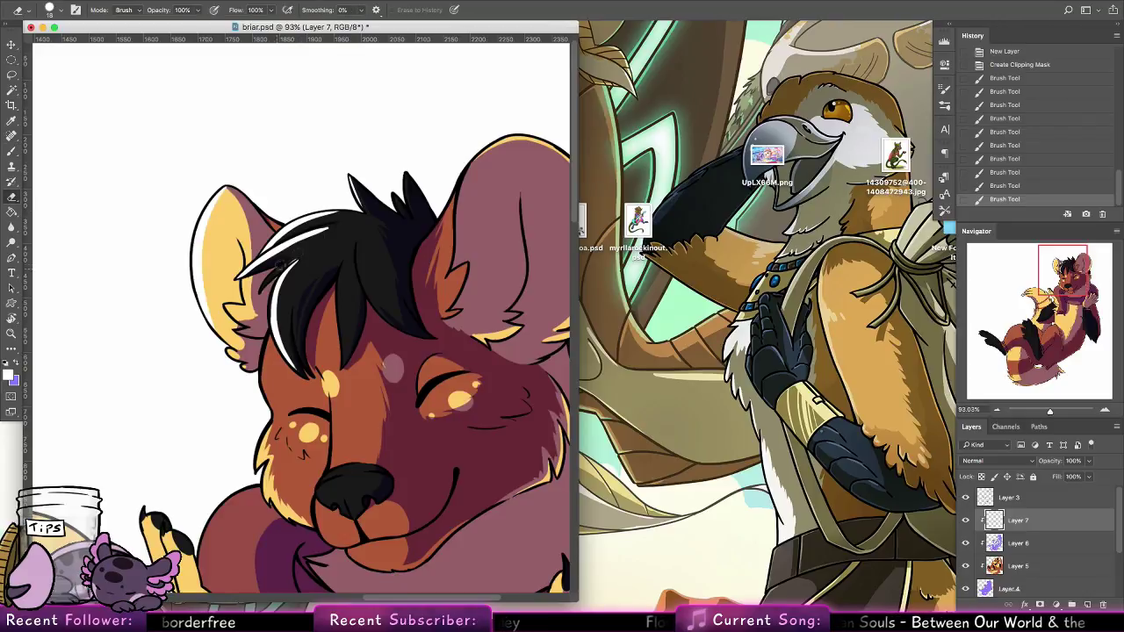
pyautogui.moveTo(279, 263); pyautogui.dragTo(297, 258)
pyautogui.click(12, 151)
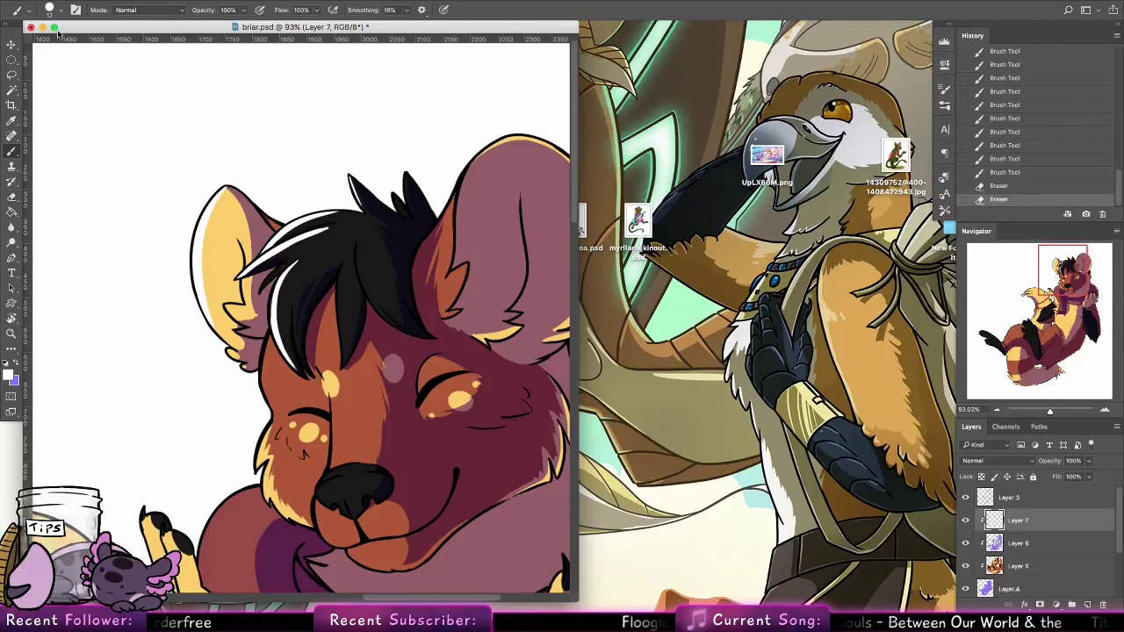
# Add thin white highlight lines to the inner strands of the fringe with a 7 px brush
pyautogui.click(59, 11)
pyautogui.click(117, 127)
pyautogui.click(264, 283)
pyautogui.moveTo(263, 283)
pyautogui.mouseDown()
pyautogui.moveTo(279, 269)
pyautogui.moveTo(305, 324)
pyautogui.mouseUp()
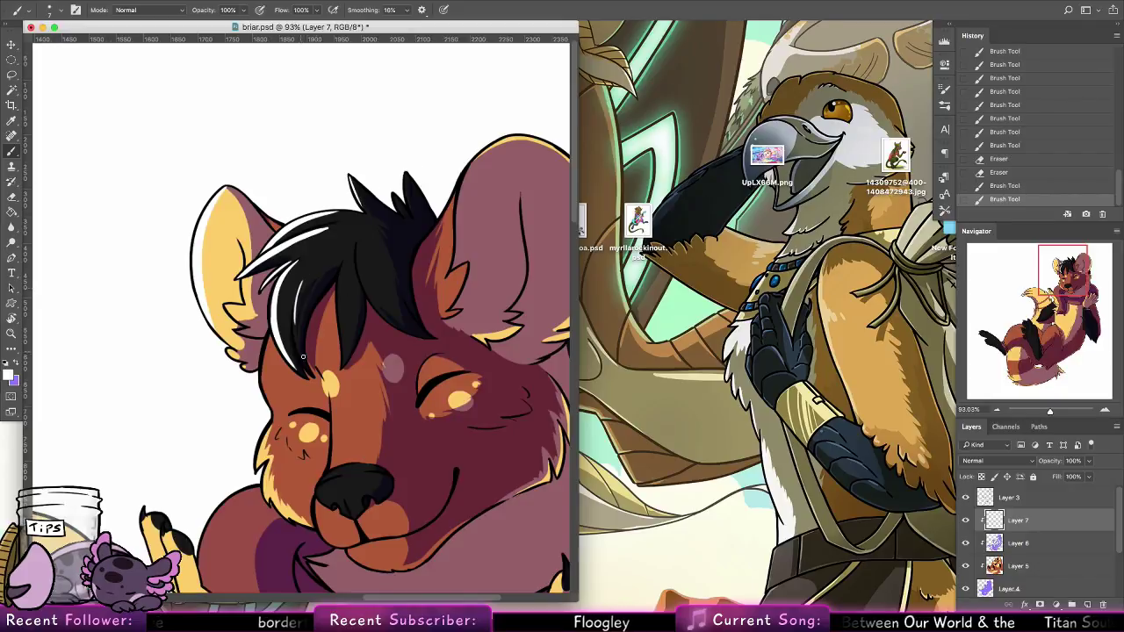
pyautogui.moveTo(341, 275); pyautogui.dragTo(337, 327)
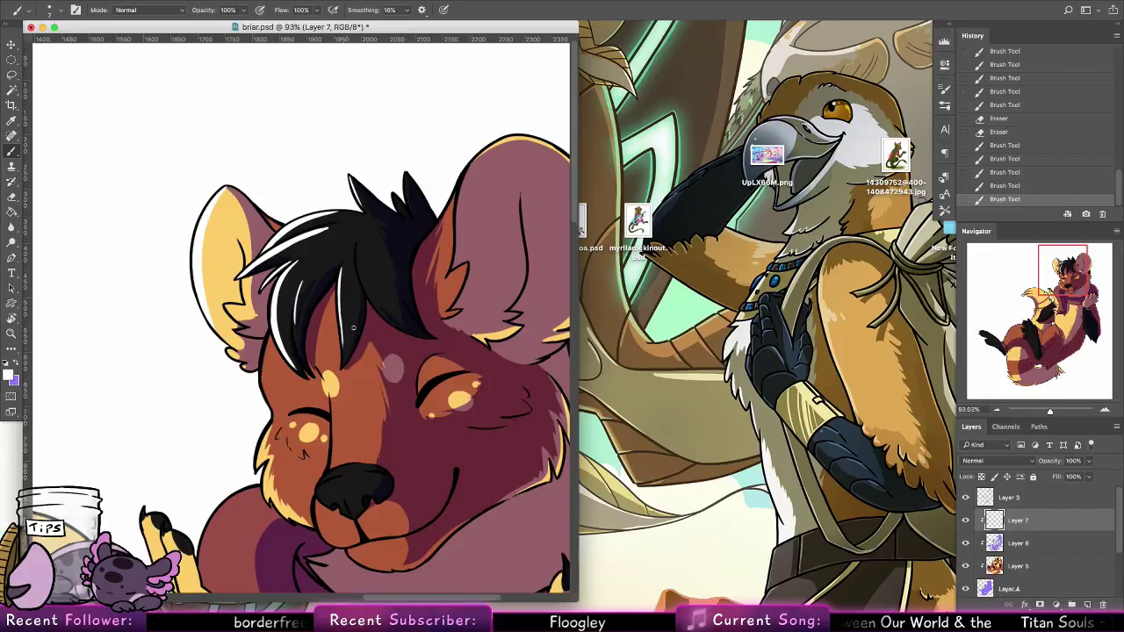
pyautogui.moveTo(357, 244)
pyautogui.mouseDown()
pyautogui.moveTo(369, 298)
pyautogui.moveTo(384, 304)
pyautogui.mouseUp()
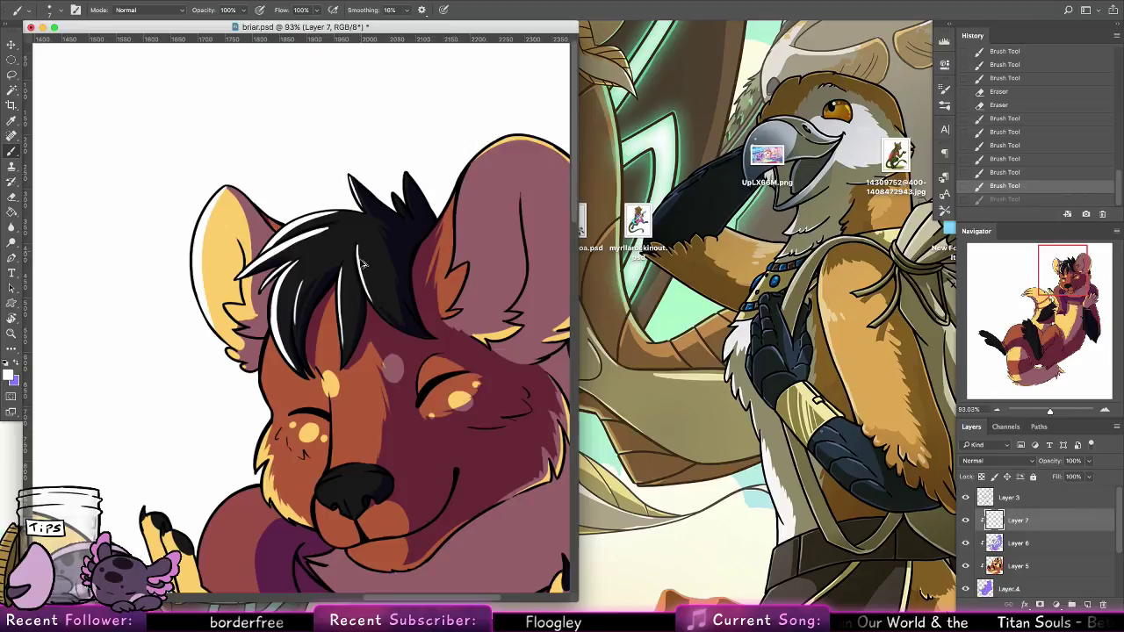
pyautogui.moveTo(362, 265); pyautogui.dragTo(390, 309)
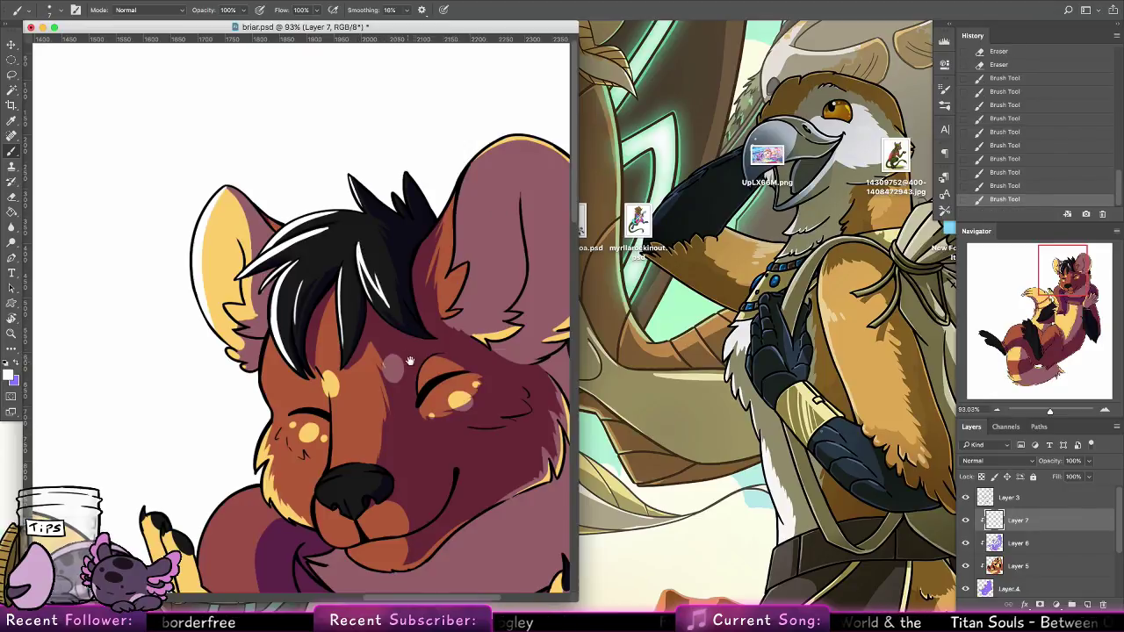
# Paint a thin white rim highlight down the outer edge of the face and the cheek fur
pyautogui.moveTo(409, 360); pyautogui.dragTo(450, 332)
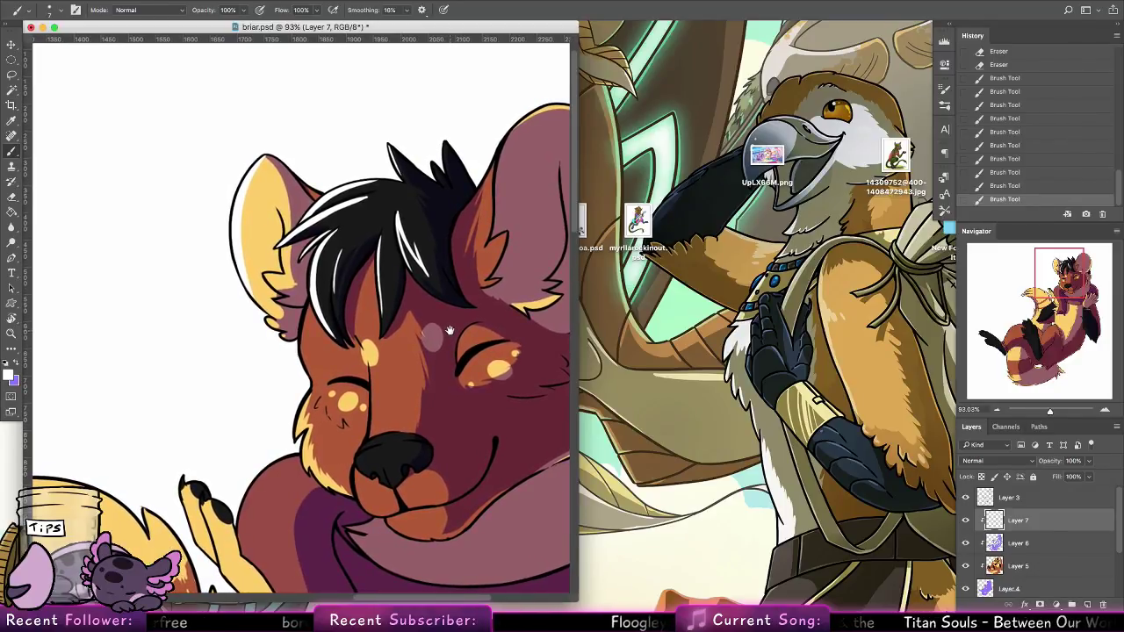
pyautogui.moveTo(307, 305); pyautogui.dragTo(307, 375)
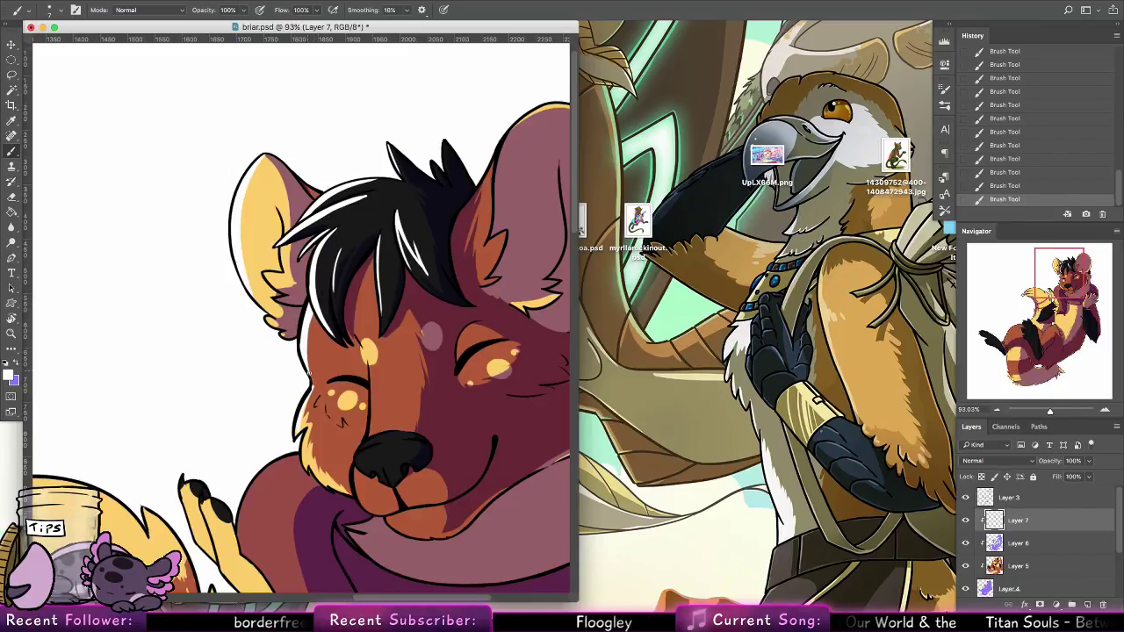
pyautogui.scroll(-5, 299, 393)
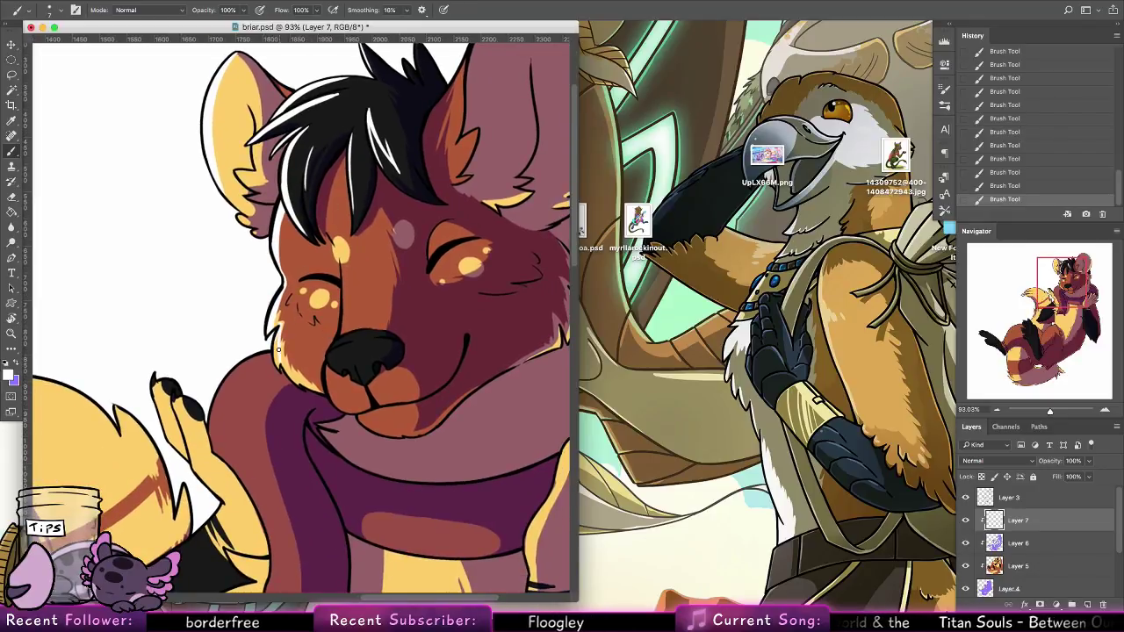
pyautogui.moveTo(254, 385); pyautogui.dragTo(306, 286)
# Highlight the outer curve of the draped red limb beside the cheek in white, thickening it with a 16 px brush
pyautogui.moveTo(287, 370)
pyautogui.mouseDown()
pyautogui.moveTo(294, 305)
pyautogui.moveTo(333, 269)
pyautogui.mouseUp()
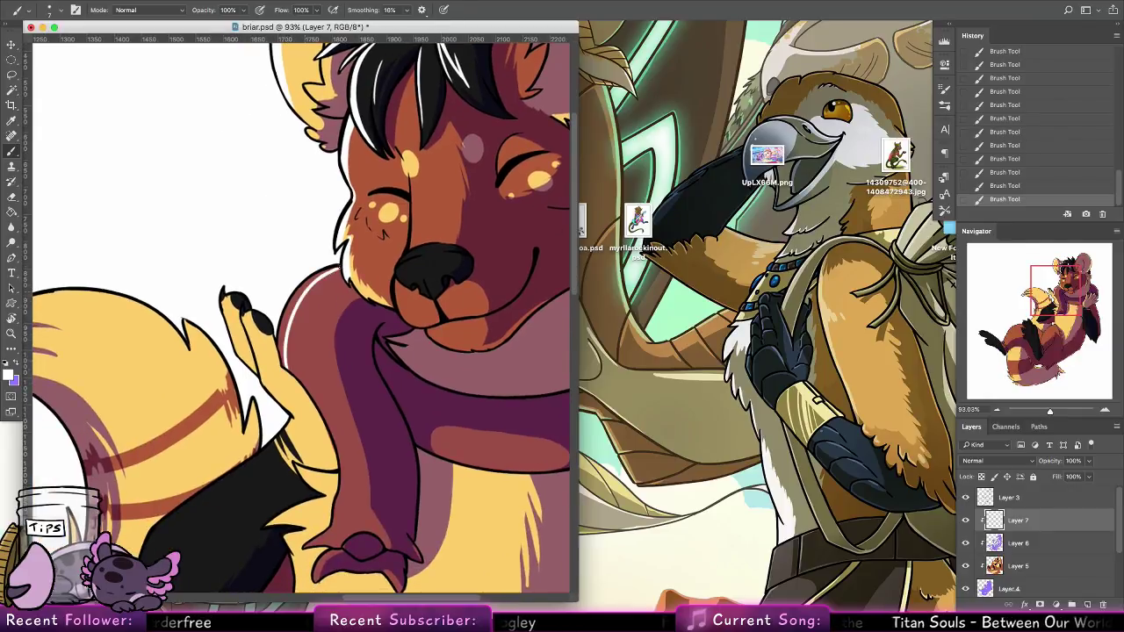
pyautogui.click(58, 10)
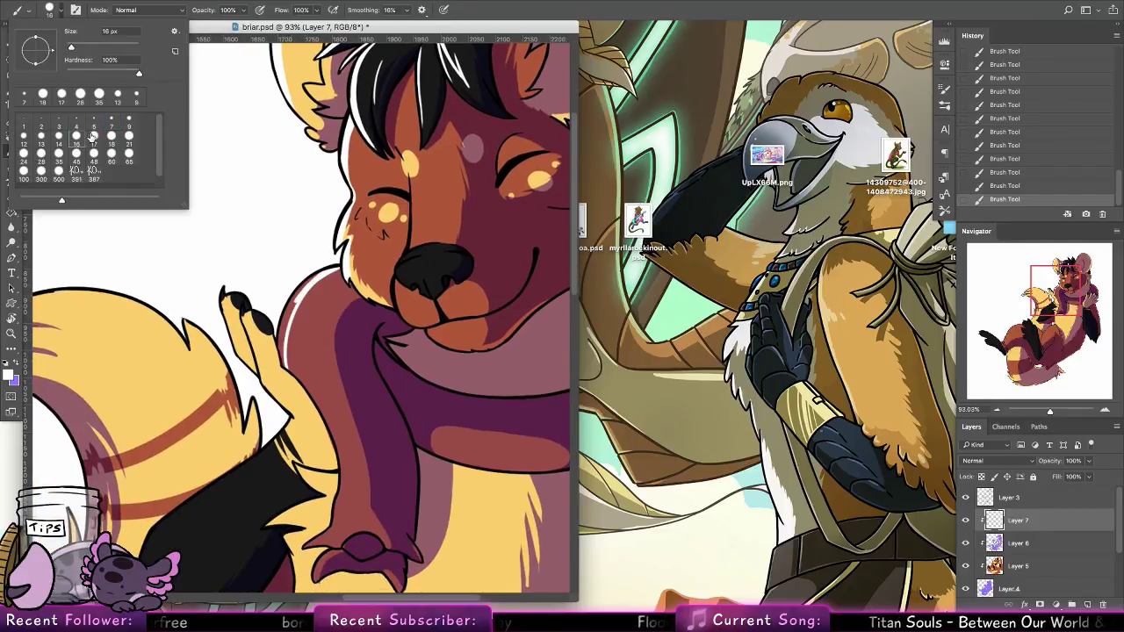
pyautogui.moveTo(284, 364)
pyautogui.mouseDown()
pyautogui.moveTo(326, 266)
pyautogui.moveTo(281, 332)
pyautogui.moveTo(331, 263)
pyautogui.mouseUp()
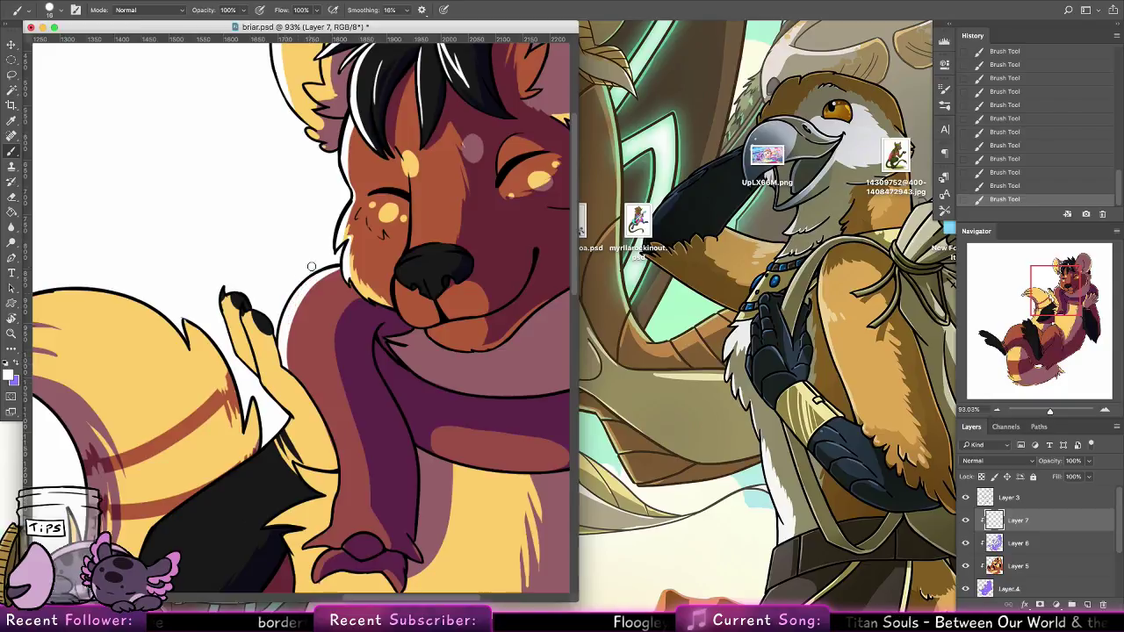
# Paint white highlights on the yellow elbow fur tufts and down the draped limb's outer edge to its claws
pyautogui.scroll(-5, 317, 290)
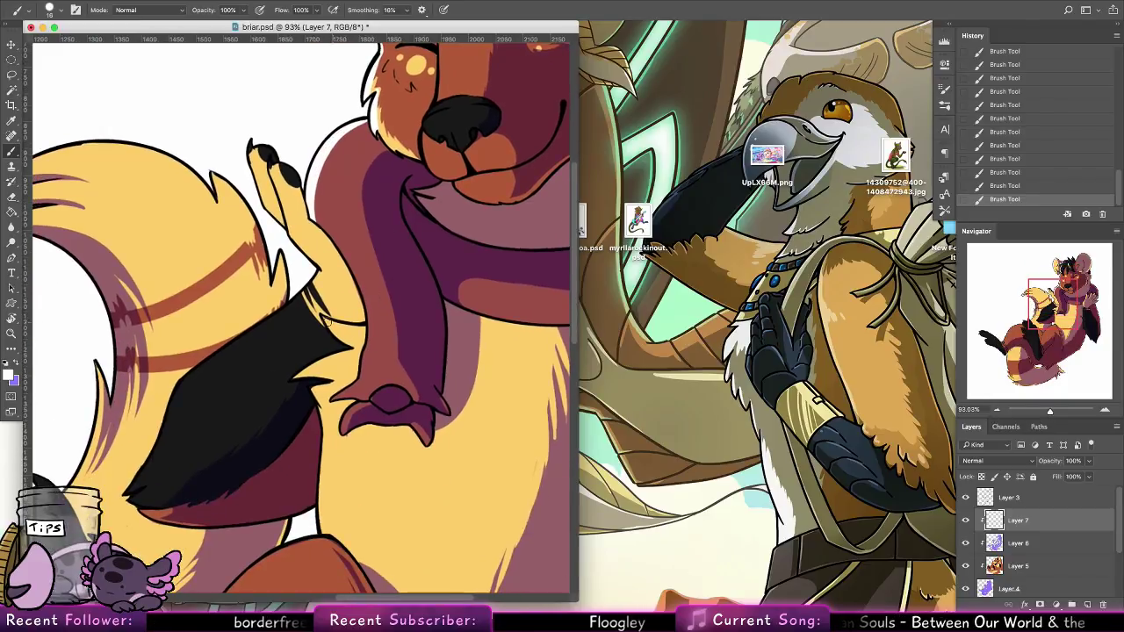
pyautogui.moveTo(300, 375); pyautogui.dragTo(344, 355)
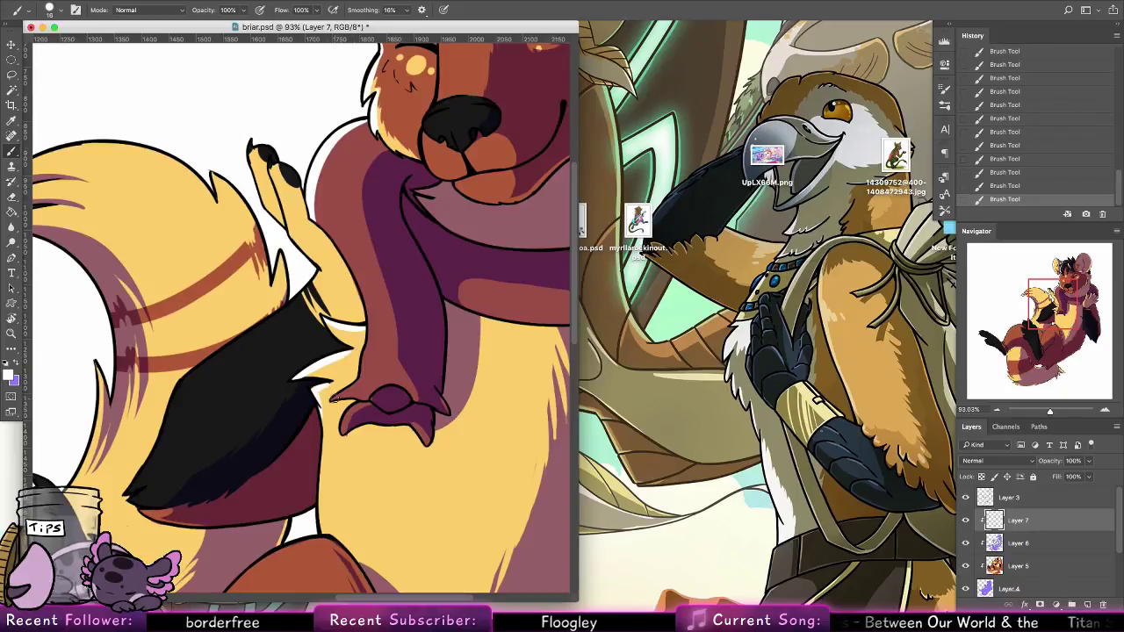
pyautogui.moveTo(335, 401)
pyautogui.mouseDown()
pyautogui.moveTo(362, 379)
pyautogui.moveTo(368, 312)
pyautogui.mouseUp()
pyautogui.moveTo(353, 267)
pyautogui.mouseDown()
pyautogui.moveTo(369, 325)
pyautogui.moveTo(366, 295)
pyautogui.mouseUp()
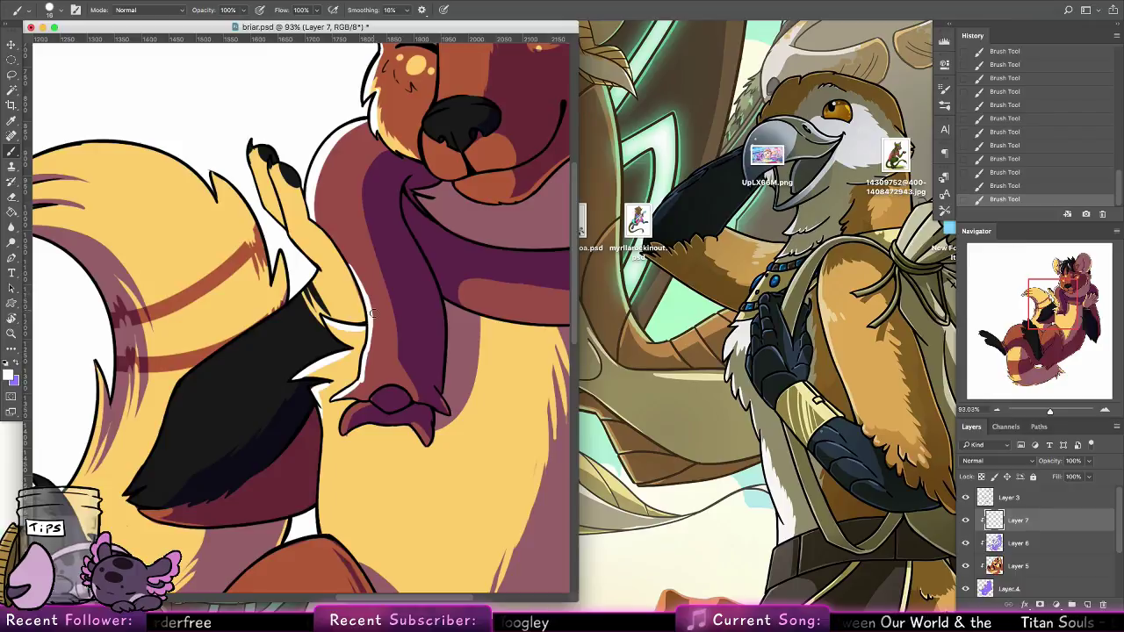
pyautogui.moveTo(369, 351)
pyautogui.mouseDown()
pyautogui.moveTo(376, 301)
pyautogui.moveTo(366, 361)
pyautogui.moveTo(413, 337)
pyautogui.moveTo(418, 321)
pyautogui.mouseUp()
pyautogui.press('super+z')
pyautogui.moveTo(359, 401); pyautogui.dragTo(373, 369)
# Paint a white rim highlight with tapering fur strokes along the upper edge of the black forearm
pyautogui.moveTo(144, 461); pyautogui.dragTo(189, 369)
pyautogui.press('super+z')
pyautogui.moveTo(151, 446); pyautogui.dragTo(186, 361)
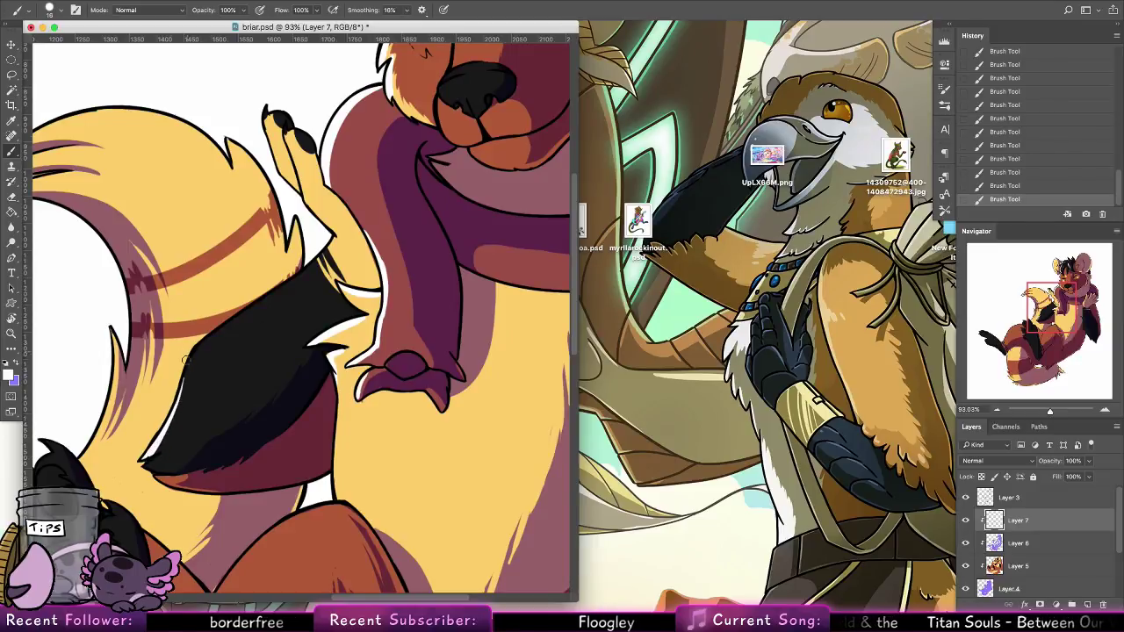
pyautogui.moveTo(172, 411)
pyautogui.mouseDown()
pyautogui.moveTo(215, 332)
pyautogui.moveTo(200, 352)
pyautogui.moveTo(338, 235)
pyautogui.moveTo(285, 292)
pyautogui.mouseUp()
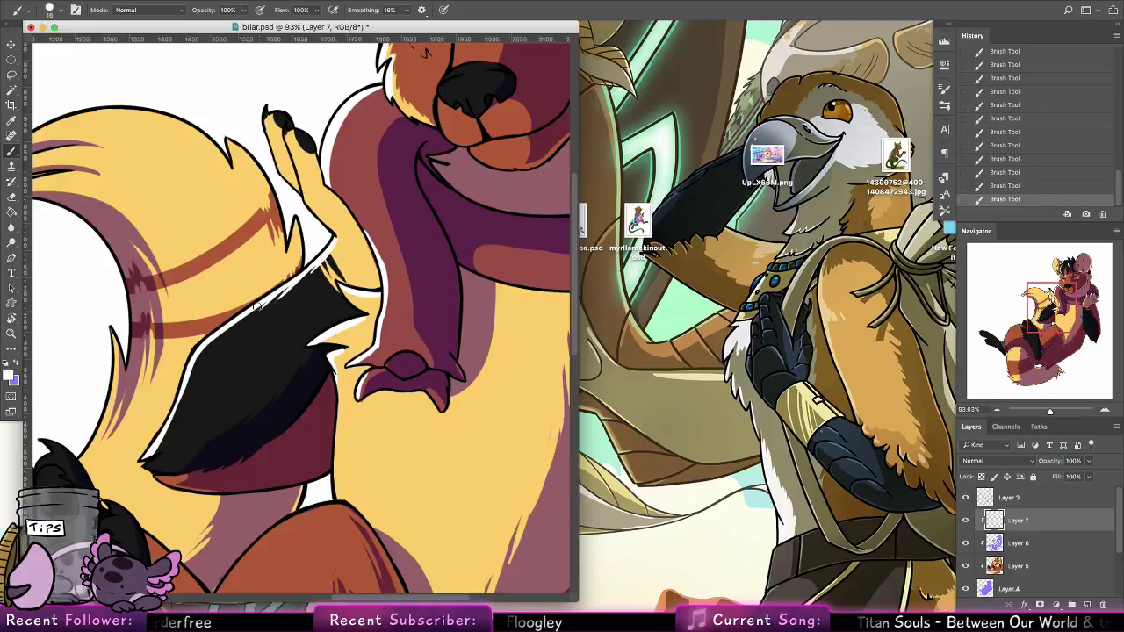
pyautogui.moveTo(223, 343)
pyautogui.mouseDown()
pyautogui.moveTo(262, 304)
pyautogui.moveTo(196, 367)
pyautogui.moveTo(169, 419)
pyautogui.mouseUp()
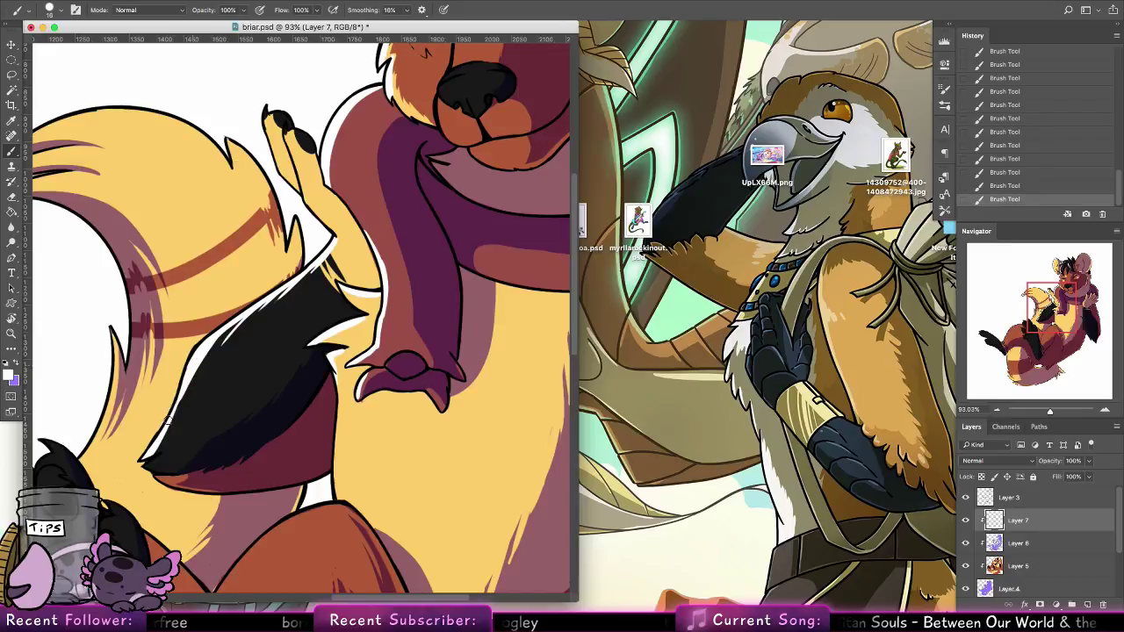
pyautogui.moveTo(202, 360); pyautogui.dragTo(169, 424)
# Paint white rim highlights along the tail's pointed tip, its upper curve and the fur tufts beside the raised hand
pyautogui.moveTo(264, 312); pyautogui.dragTo(422, 299)
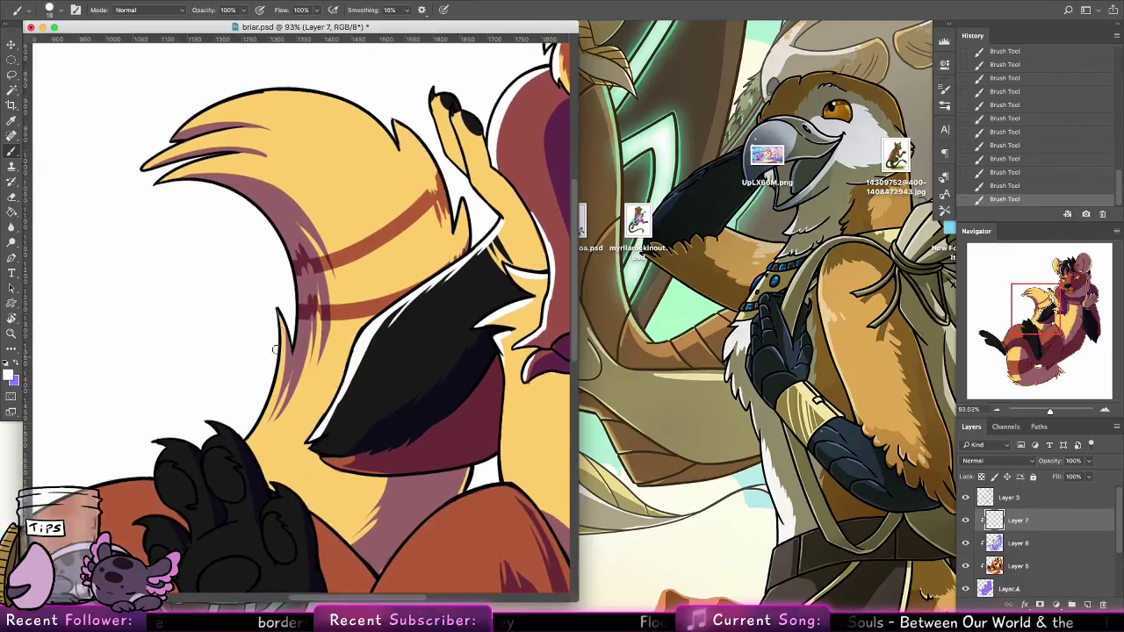
pyautogui.moveTo(138, 172); pyautogui.dragTo(263, 129)
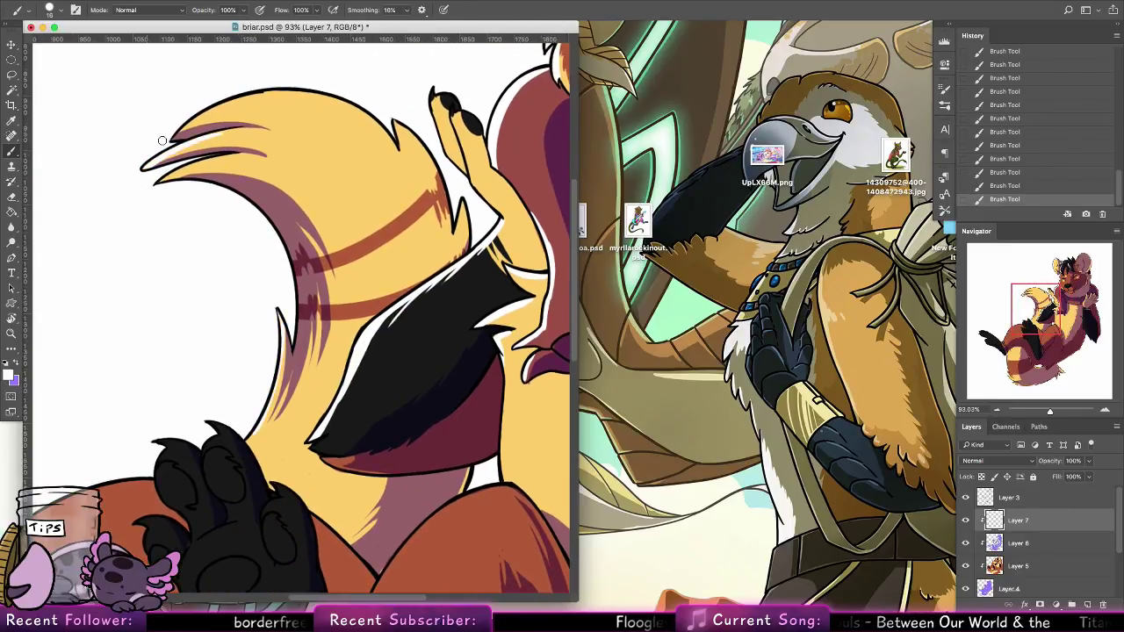
pyautogui.moveTo(177, 136); pyautogui.dragTo(302, 93)
pyautogui.moveTo(233, 102); pyautogui.dragTo(372, 118)
pyautogui.moveTo(277, 95)
pyautogui.mouseDown()
pyautogui.moveTo(360, 108)
pyautogui.moveTo(351, 105)
pyautogui.mouseUp()
pyautogui.moveTo(165, 179); pyautogui.dragTo(225, 160)
pyautogui.moveTo(395, 122)
pyautogui.mouseDown()
pyautogui.moveTo(438, 165)
pyautogui.moveTo(449, 212)
pyautogui.mouseUp()
pyautogui.press('super+z')
pyautogui.moveTo(418, 141); pyautogui.dragTo(450, 214)
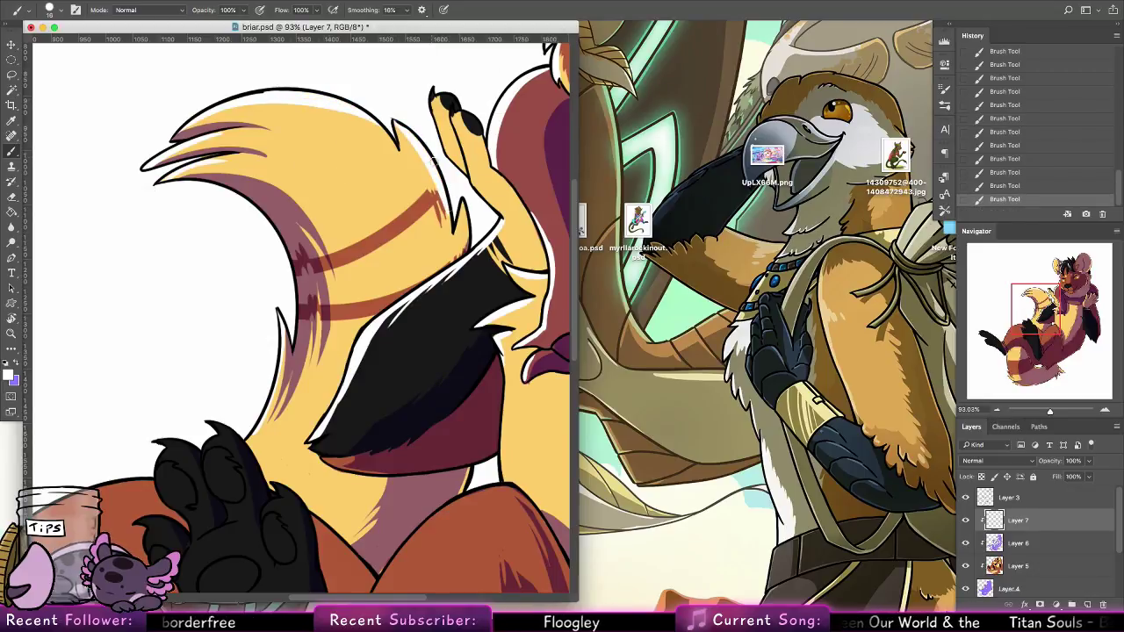
# Paint white highlights along the extended black foot's outer edge and on each of its toes
pyautogui.moveTo(335, 420)
pyautogui.mouseDown()
pyautogui.moveTo(473, 276)
pyautogui.moveTo(339, 401)
pyautogui.moveTo(460, 447)
pyautogui.mouseUp()
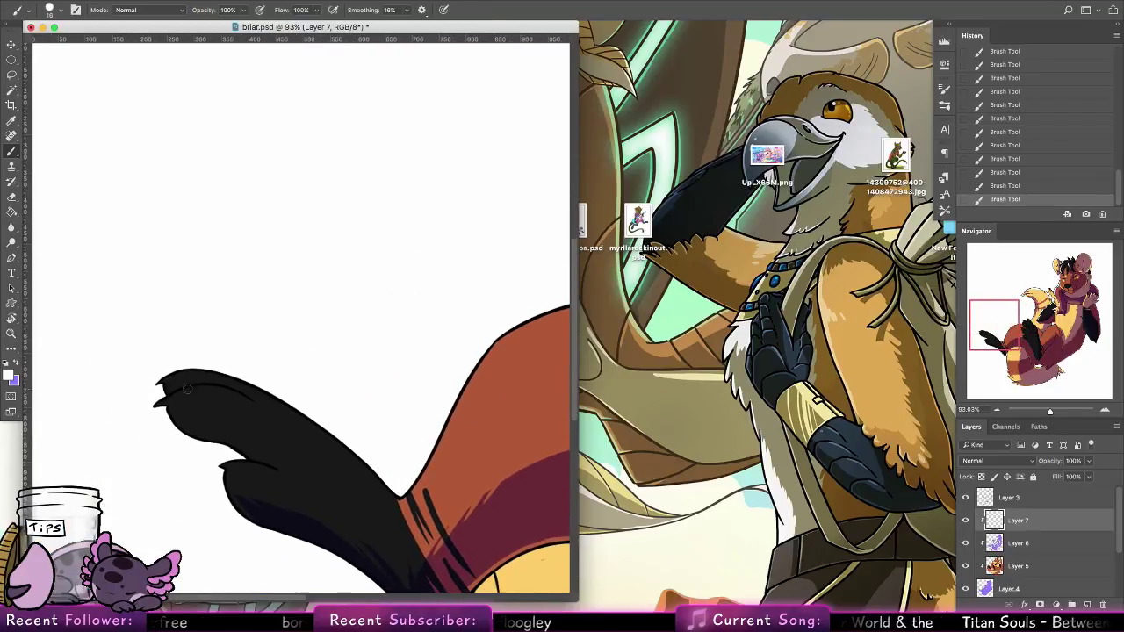
pyautogui.hotkey('ctrl', 'z')
pyautogui.press('r')
pyautogui.moveTo(186, 389)
pyautogui.mouseDown()
pyautogui.moveTo(96, 392)
pyautogui.moveTo(46, 209)
pyautogui.mouseUp()
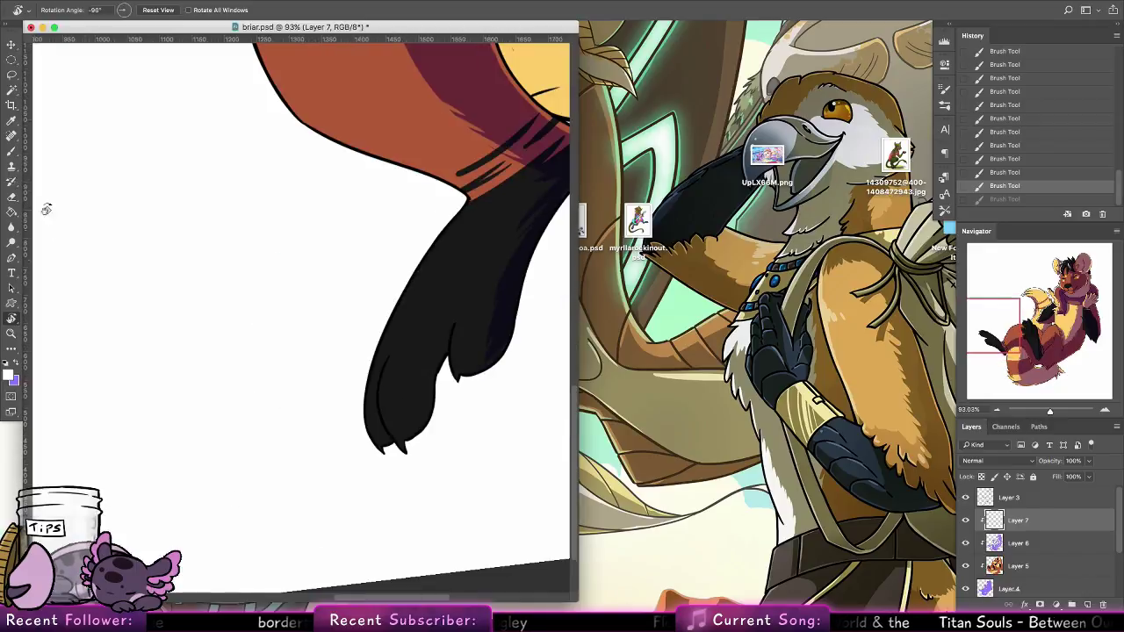
pyautogui.press('b')
pyautogui.moveTo(465, 202); pyautogui.dragTo(364, 360)
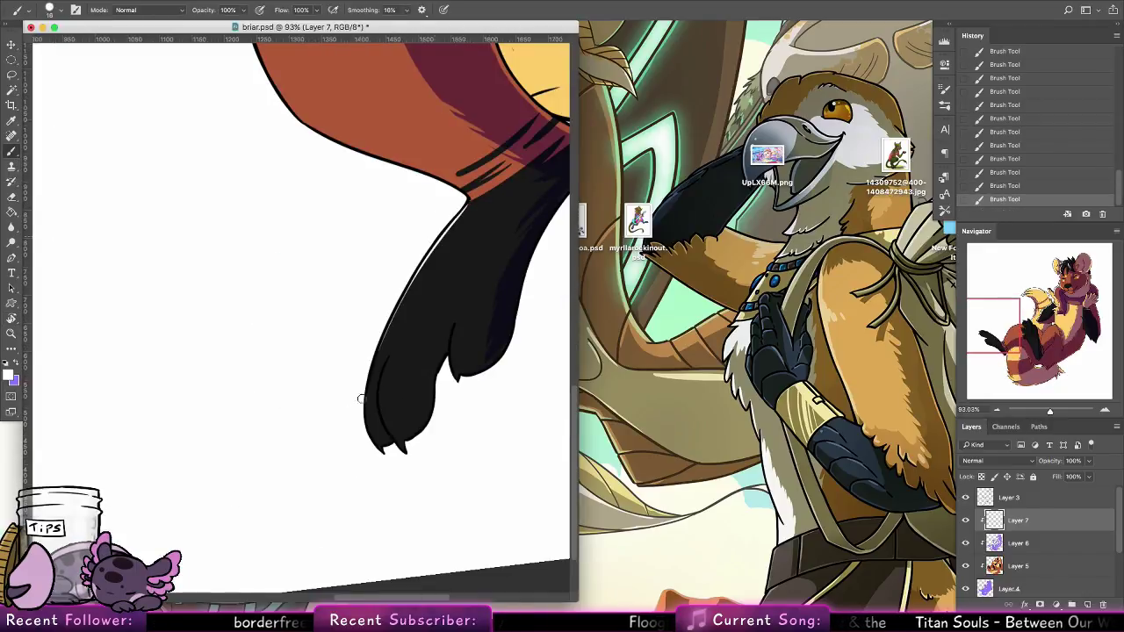
pyautogui.hotkey('ctrl', 'z')
pyautogui.hotkey('ctrl', 'z')
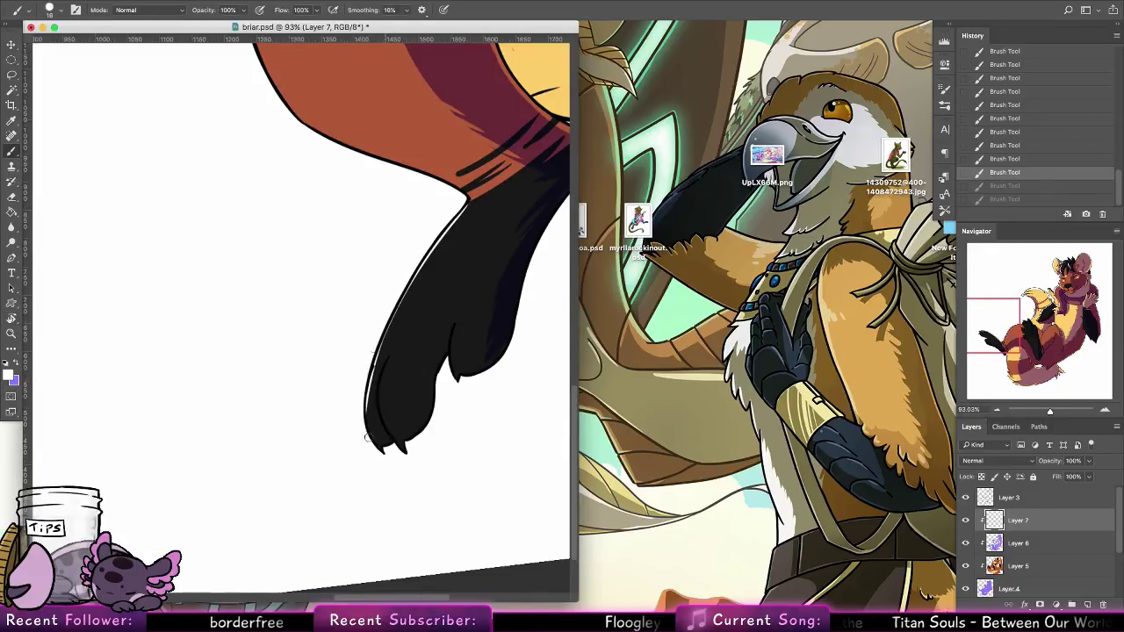
pyautogui.moveTo(369, 437); pyautogui.dragTo(384, 454)
pyautogui.moveTo(394, 348)
pyautogui.mouseDown()
pyautogui.moveTo(384, 404)
pyautogui.moveTo(404, 450)
pyautogui.mouseUp()
pyautogui.moveTo(461, 316); pyautogui.dragTo(455, 376)
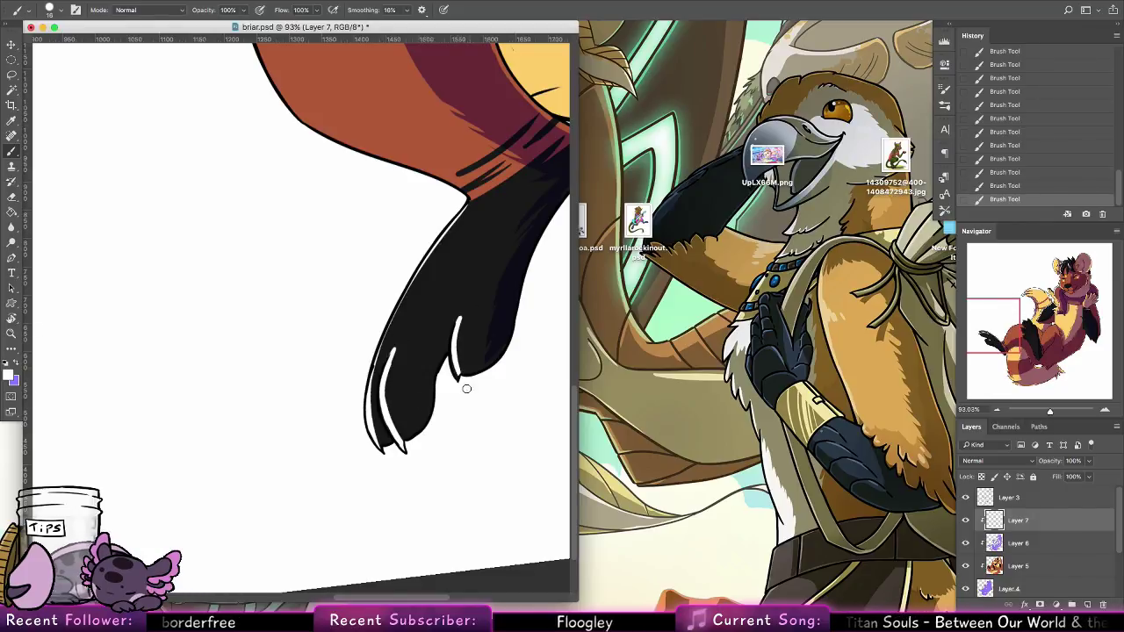
# Paint a white rim highlight along the outer edge of the orange thigh from the paw down to the ankle
pyautogui.moveTo(506, 290)
pyautogui.mouseDown()
pyautogui.moveTo(427, 278)
pyautogui.moveTo(335, 386)
pyautogui.mouseUp()
pyautogui.moveTo(456, 302); pyautogui.dragTo(370, 464)
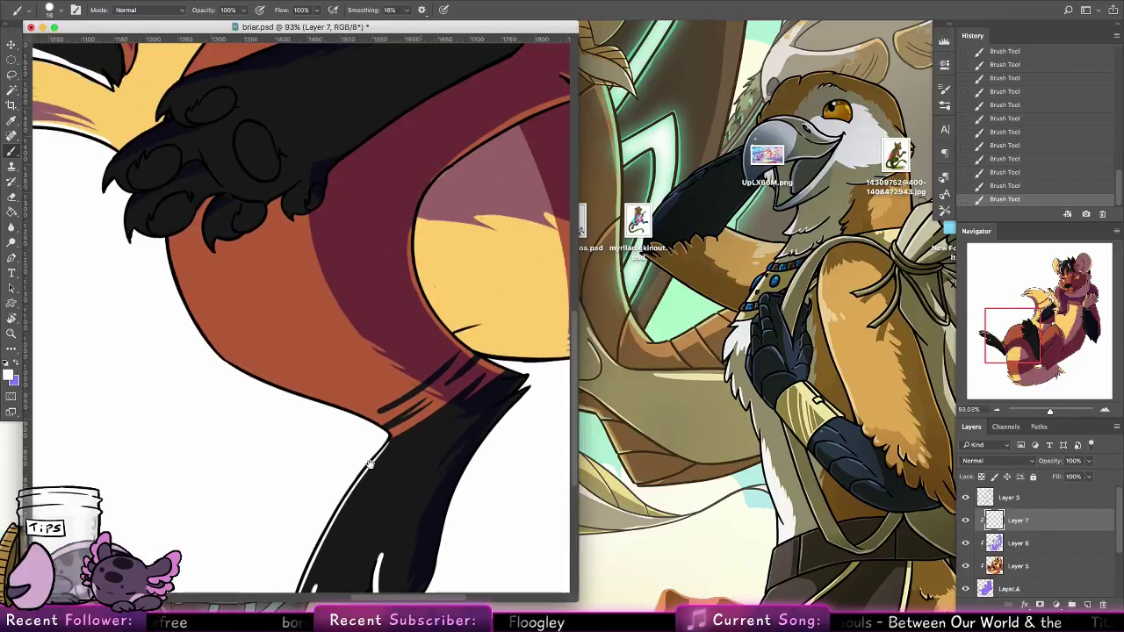
pyautogui.moveTo(169, 241); pyautogui.dragTo(220, 349)
pyautogui.press('super+z')
pyautogui.moveTo(170, 240); pyautogui.dragTo(250, 376)
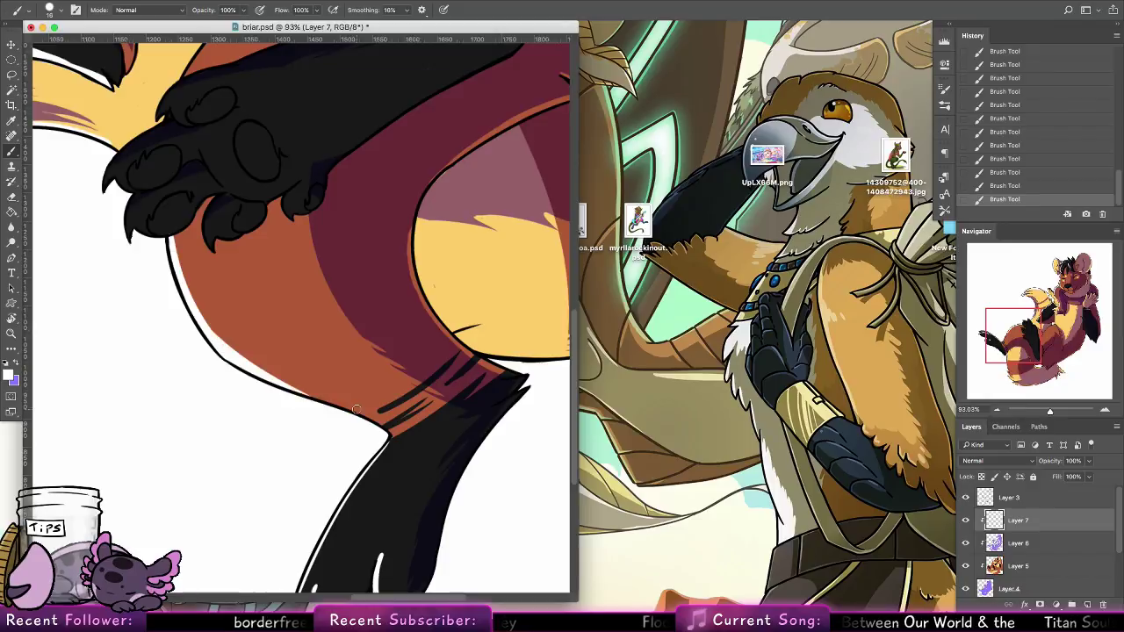
# Paint white highlights on the claws and pad edges of the first three toes of the raised black foot
pyautogui.scroll(5, 222, 347)
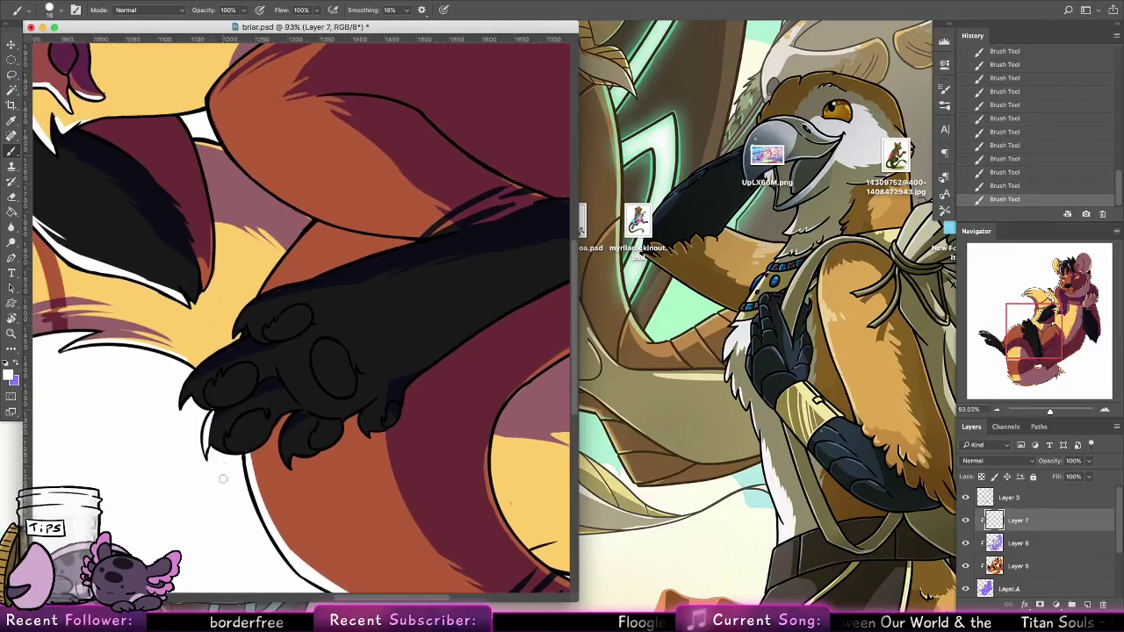
pyautogui.press('alt+super+z')
pyautogui.moveTo(216, 412); pyautogui.dragTo(207, 442)
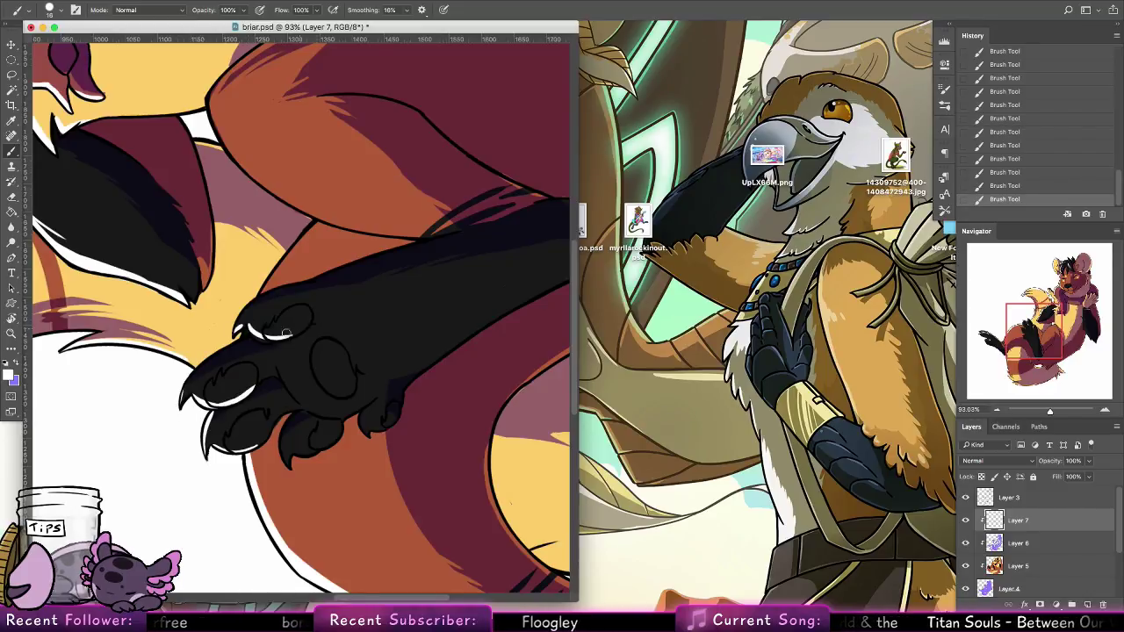
pyautogui.press('super+z')
pyautogui.moveTo(251, 328)
pyautogui.mouseDown()
pyautogui.moveTo(280, 338)
pyautogui.moveTo(309, 323)
pyautogui.mouseUp()
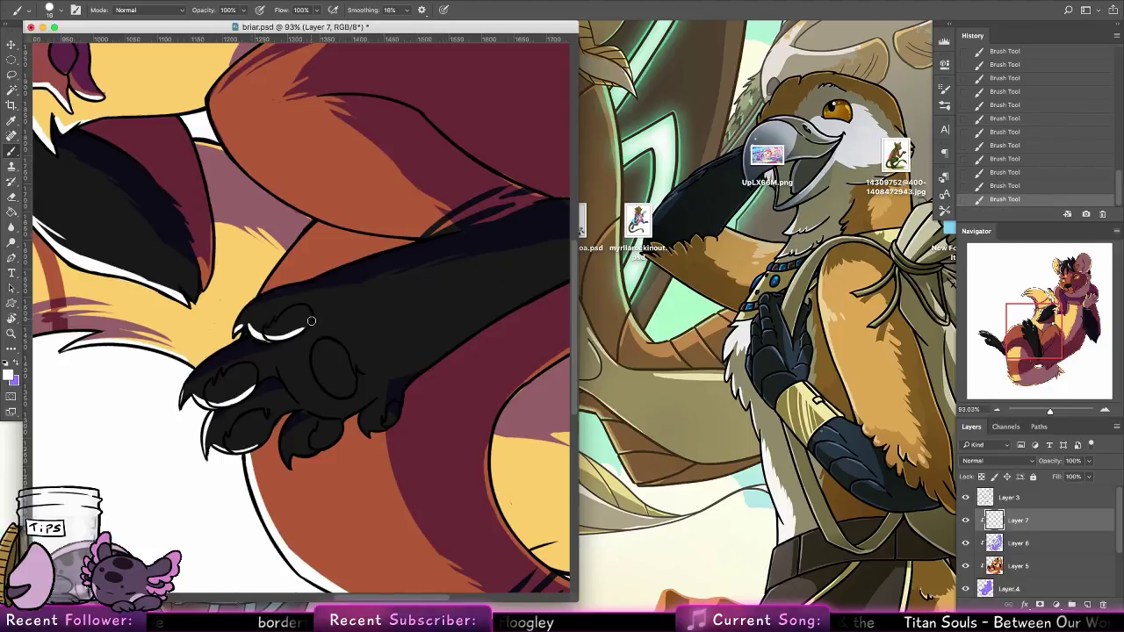
# Clean up the toe highlights with the Eraser, then paint white highlights on the two remaining toes and the central pad's edge
pyautogui.press('e')
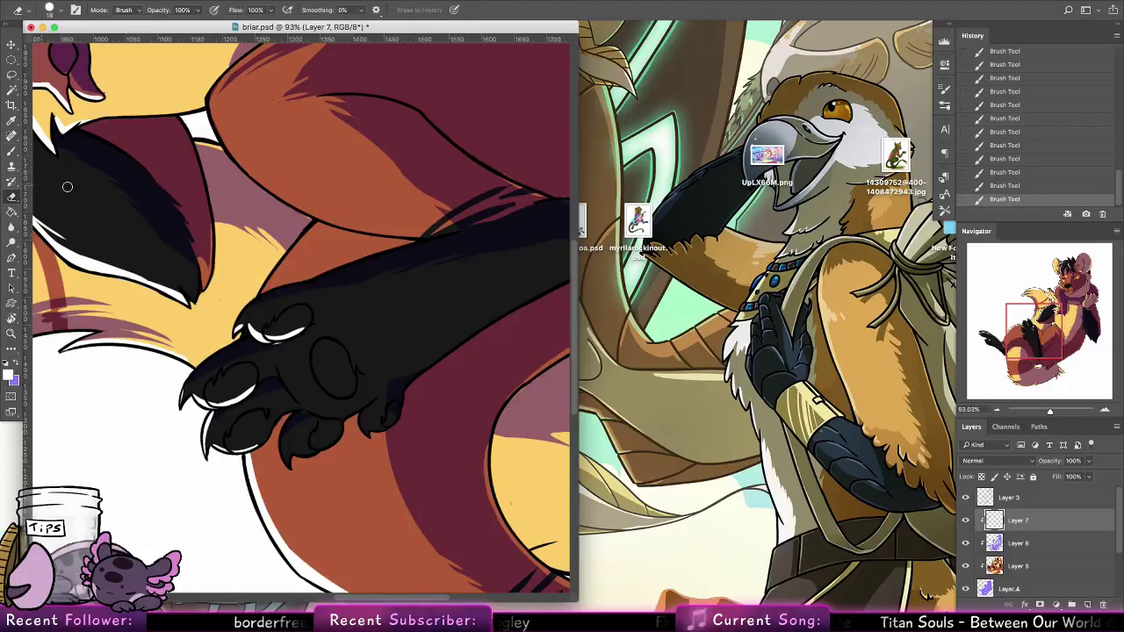
pyautogui.click(12, 152)
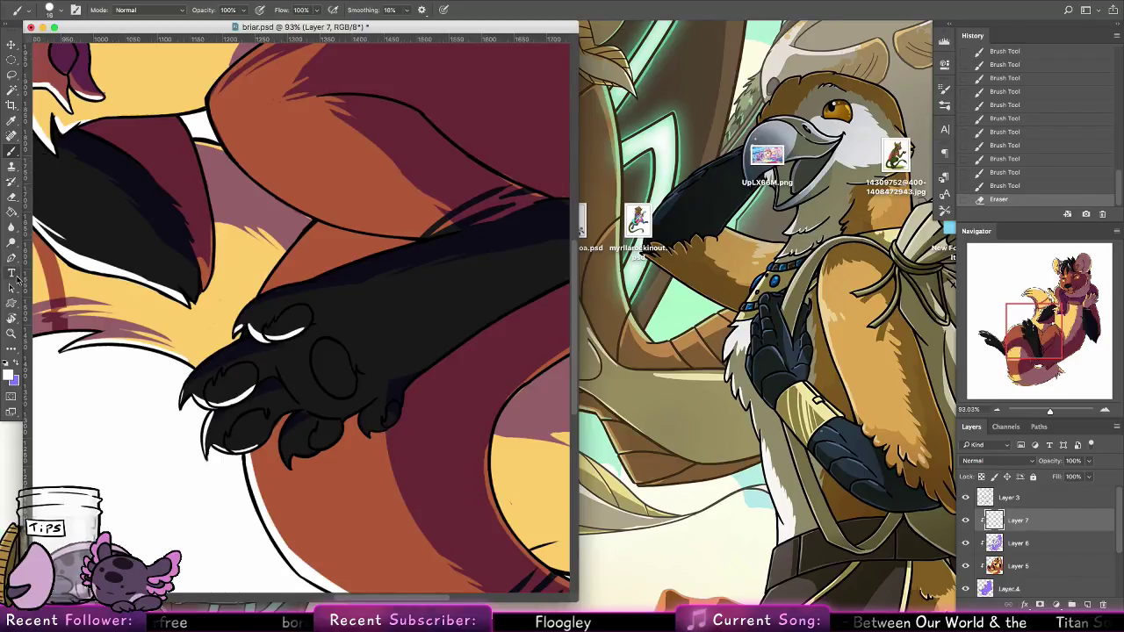
pyautogui.doubleClick(12, 318)
pyautogui.click(13, 152)
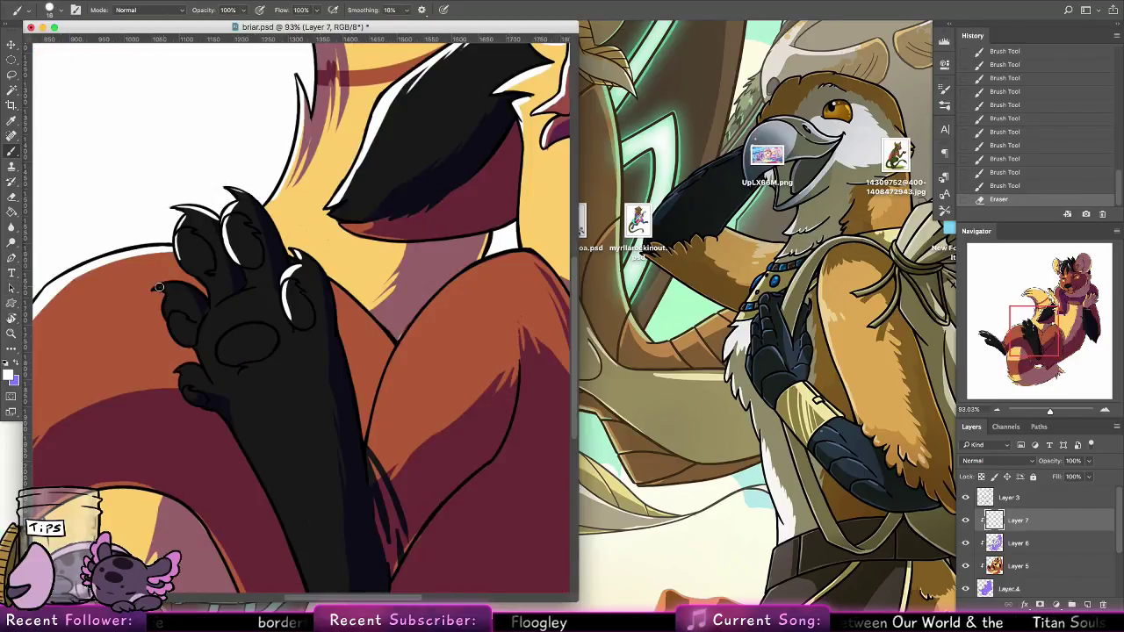
pyautogui.moveTo(159, 287); pyautogui.dragTo(165, 292)
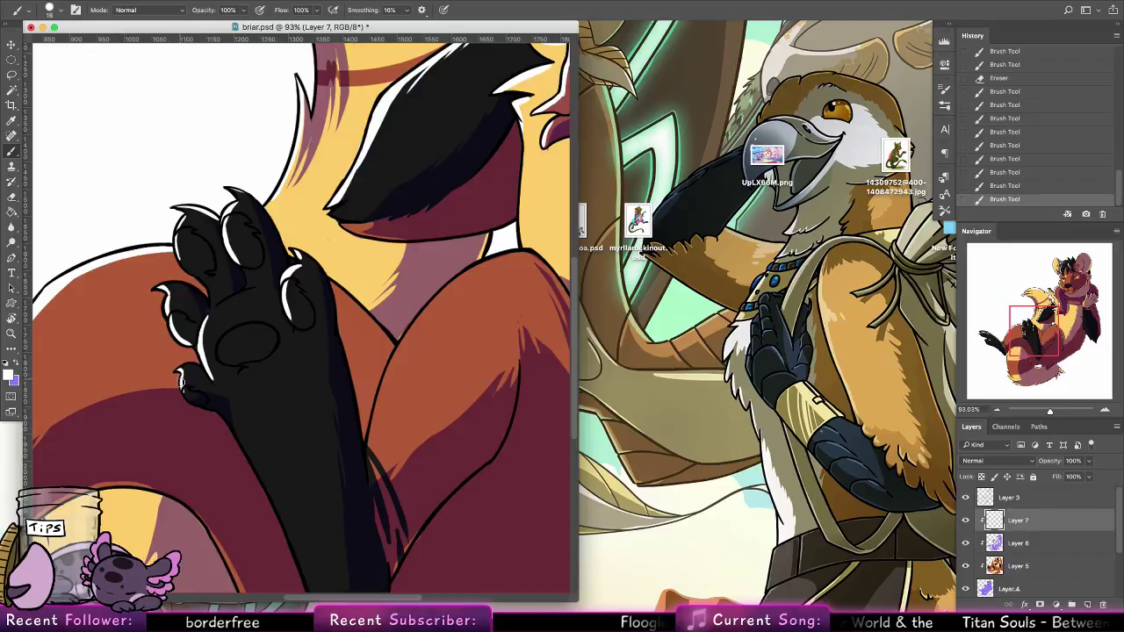
pyautogui.moveTo(232, 338)
pyautogui.mouseDown()
pyautogui.moveTo(219, 367)
pyautogui.moveTo(269, 322)
pyautogui.mouseUp()
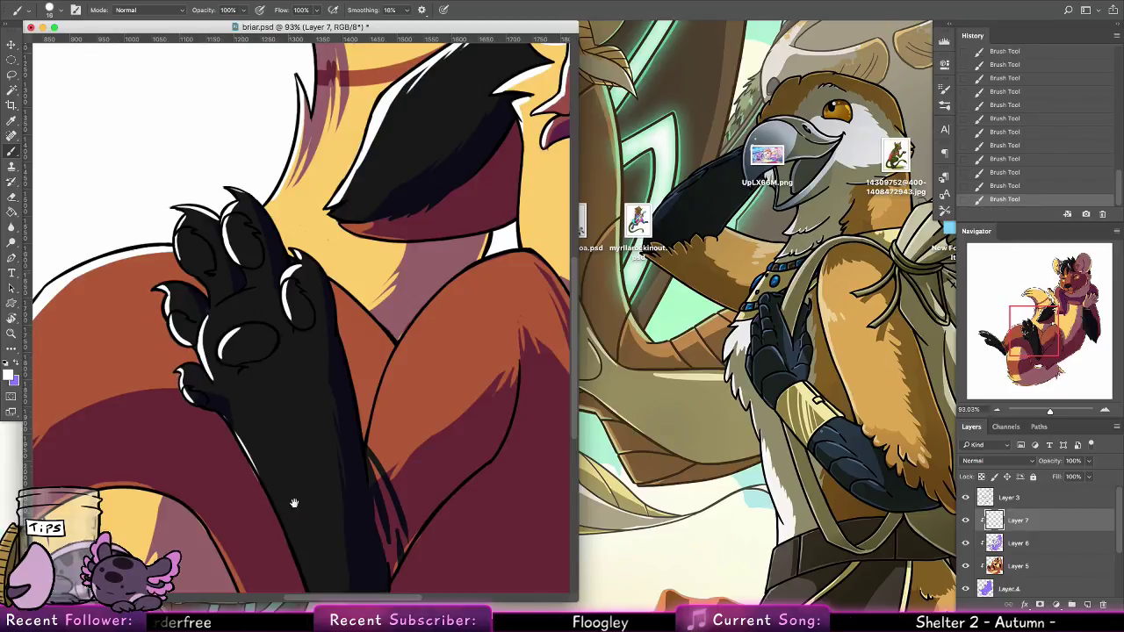
# Paint a white rim highlight along the outer edge of the raised black foot down to its heel
pyautogui.moveTo(294, 503)
pyautogui.mouseDown()
pyautogui.moveTo(237, 326)
pyautogui.moveTo(249, 341)
pyautogui.mouseUp()
pyautogui.moveTo(180, 250)
pyautogui.mouseDown()
pyautogui.moveTo(229, 332)
pyautogui.moveTo(289, 459)
pyautogui.mouseUp()
pyautogui.moveTo(264, 422); pyautogui.dragTo(295, 463)
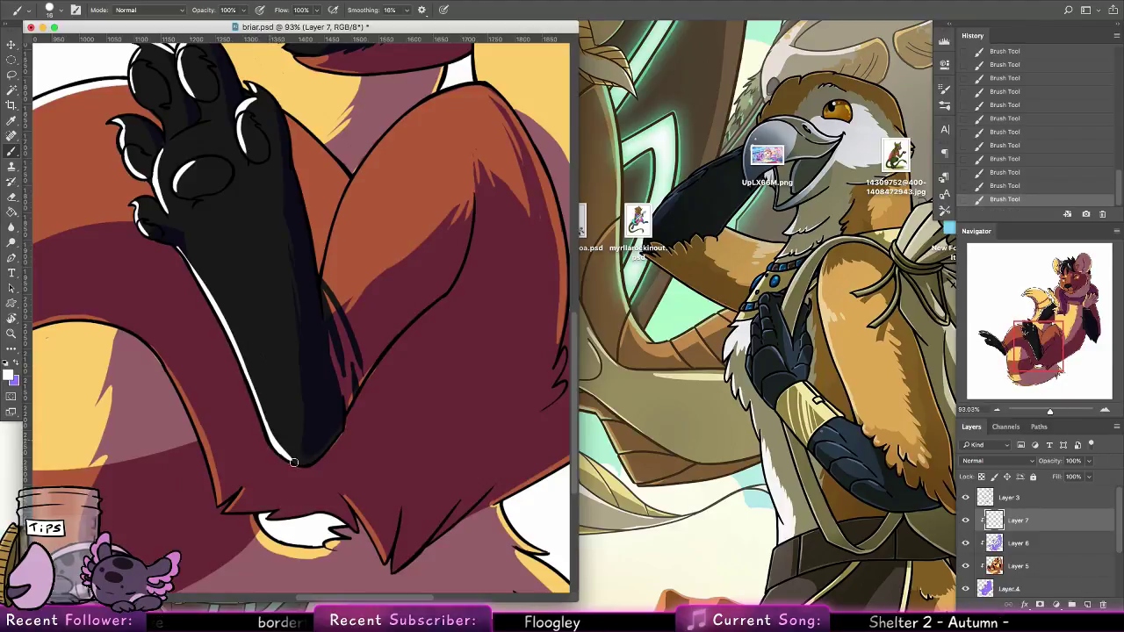
# Paint a white rim highlight along the striped tail's outer curve and down over its fur spikes
pyautogui.hscroll(-10, 248, 417)
pyautogui.scroll(-5, 247, 416)
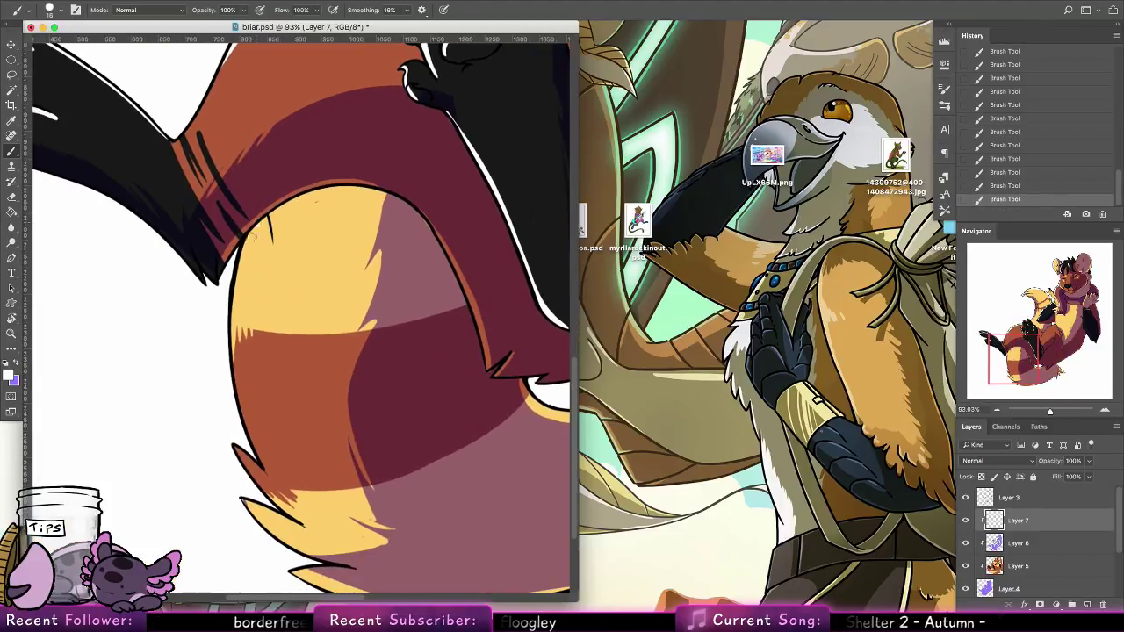
pyautogui.moveTo(253, 235); pyautogui.dragTo(251, 420)
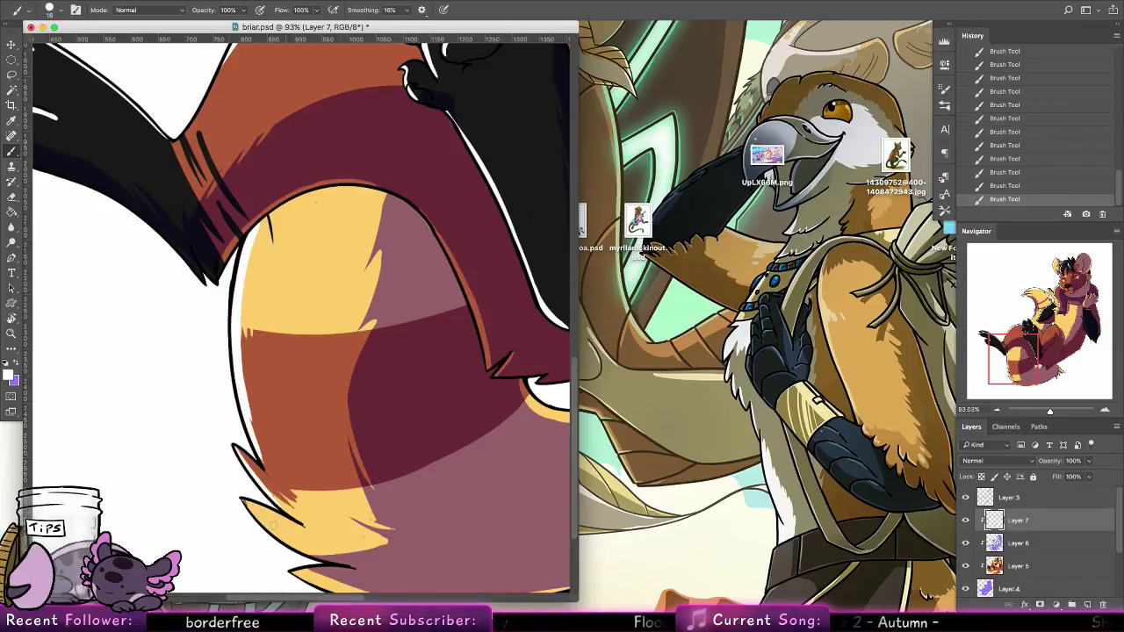
pyautogui.scroll(-5, 282, 527)
pyautogui.hscroll(5, 282, 528)
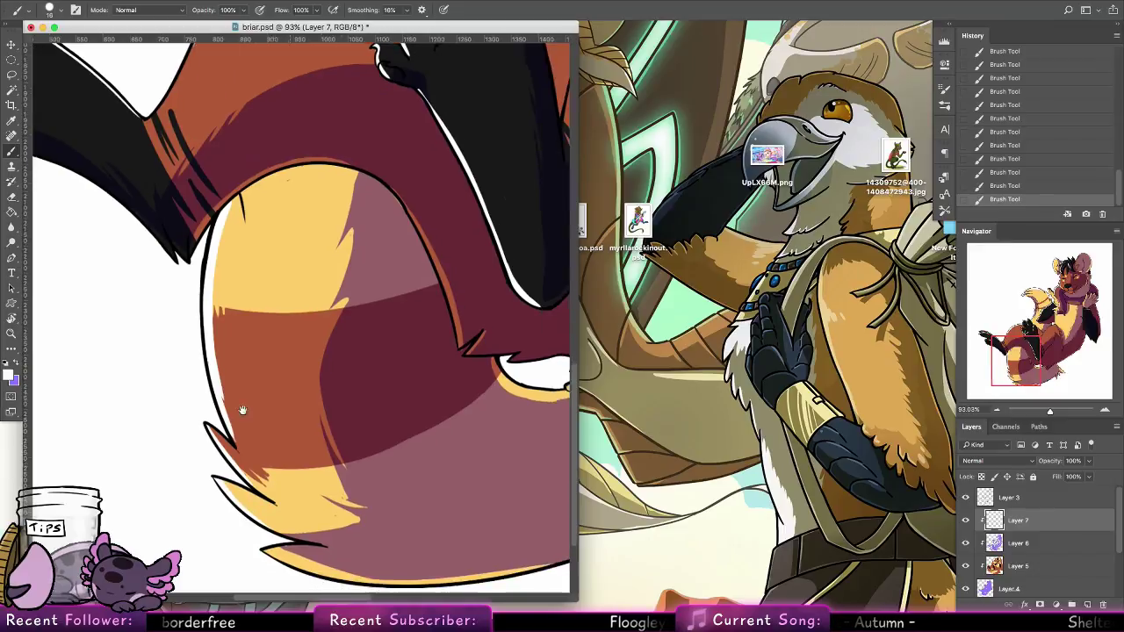
pyautogui.hscroll(10, 274, 468)
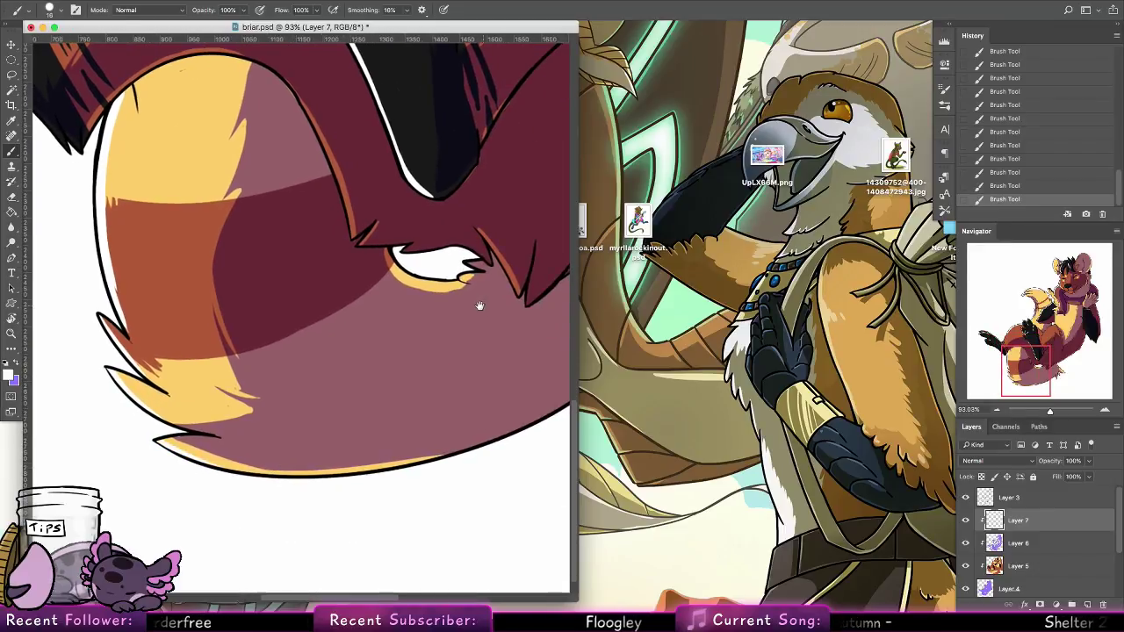
# Paint white rim highlights along the bent orange leg's upper edge to the knee and along the yellow belly's edge above it
pyautogui.scroll(10, 394, 274)
pyautogui.hscroll(-4, 395, 274)
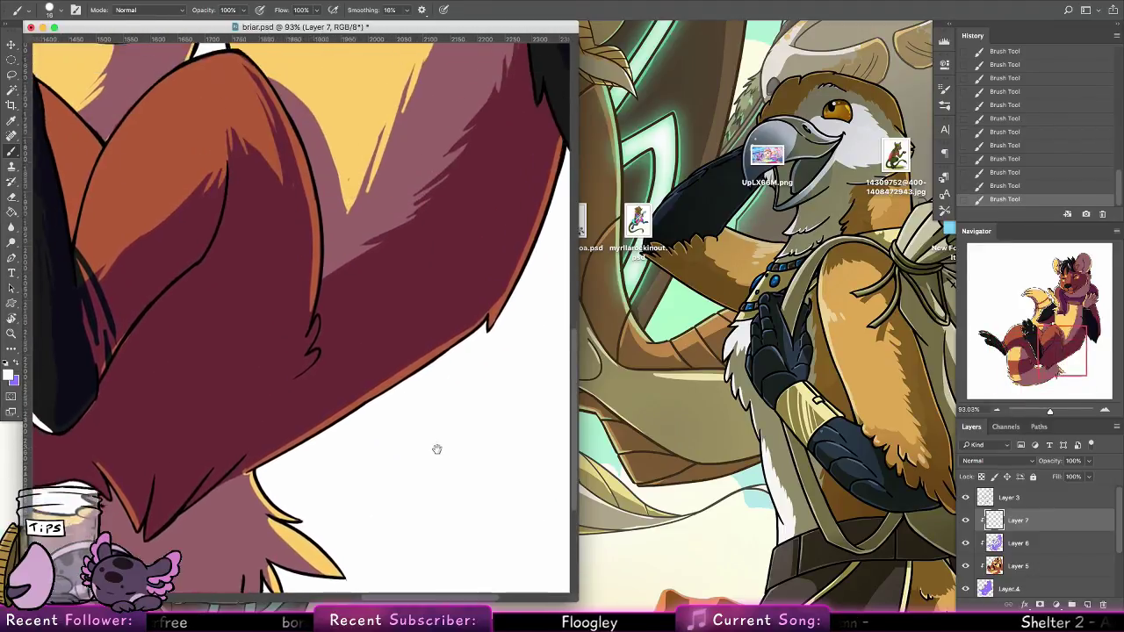
pyautogui.moveTo(203, 483); pyautogui.dragTo(249, 356)
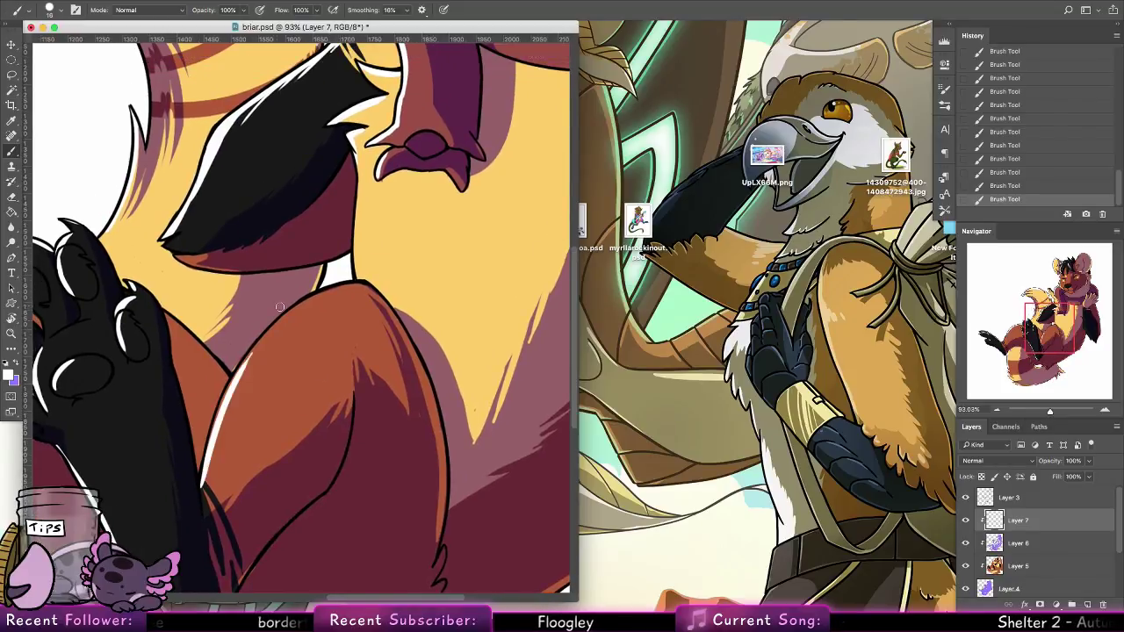
pyautogui.moveTo(209, 450)
pyautogui.mouseDown()
pyautogui.moveTo(246, 360)
pyautogui.moveTo(282, 320)
pyautogui.mouseUp()
pyautogui.moveTo(236, 374); pyautogui.dragTo(351, 282)
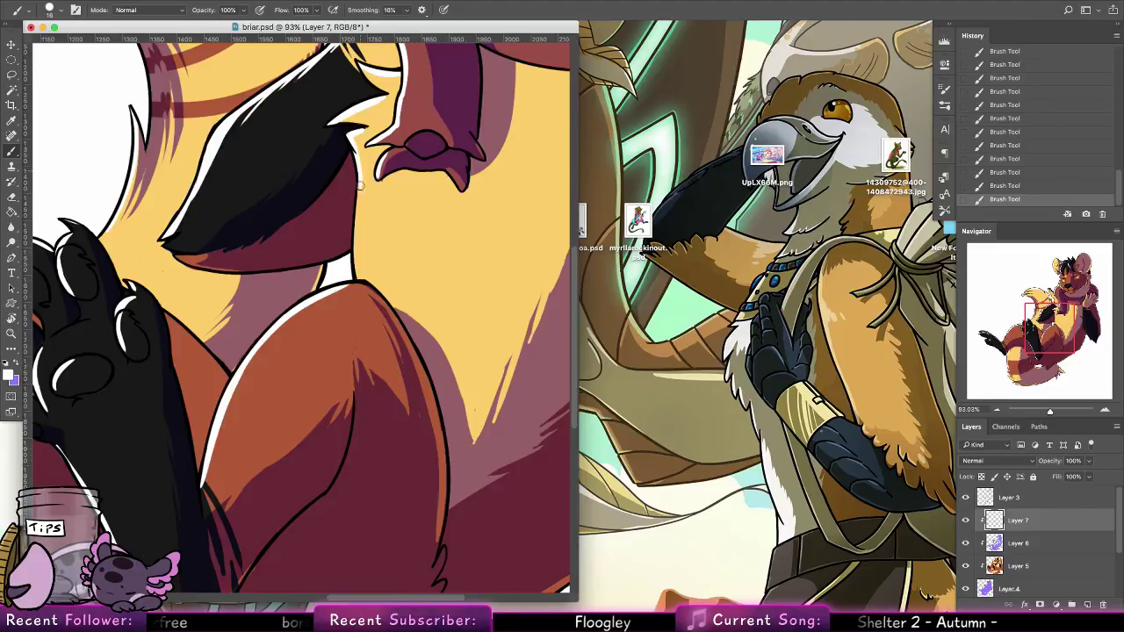
pyautogui.moveTo(360, 184); pyautogui.dragTo(355, 263)
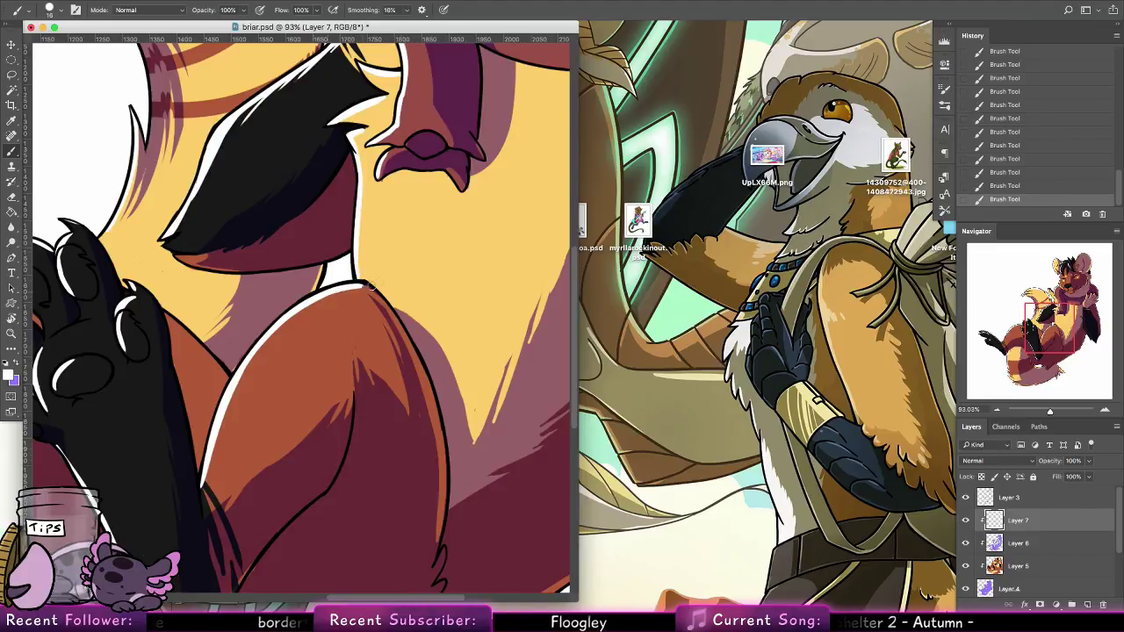
# Paint a white rim highlight along the dark forearm's belly-side edge from the wrist down to the first fur tip, redoing unsatisfactory strokes
pyautogui.hscroll(10, 477, 343)
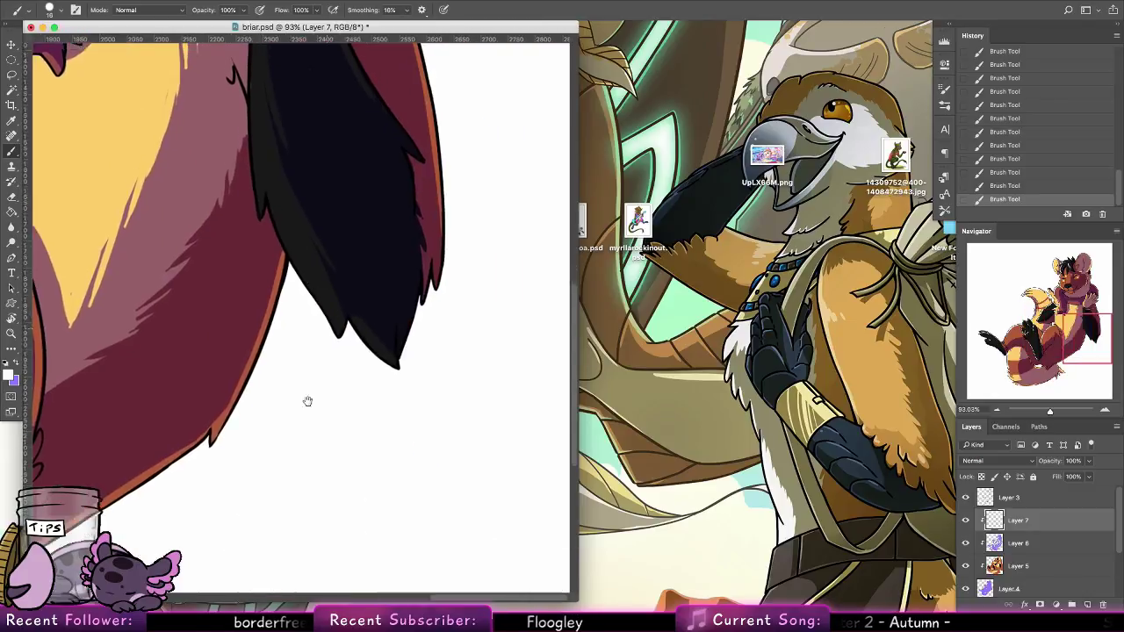
pyautogui.press('super+z')
pyautogui.moveTo(261, 139); pyautogui.dragTo(257, 180)
pyautogui.moveTo(255, 223); pyautogui.dragTo(252, 376)
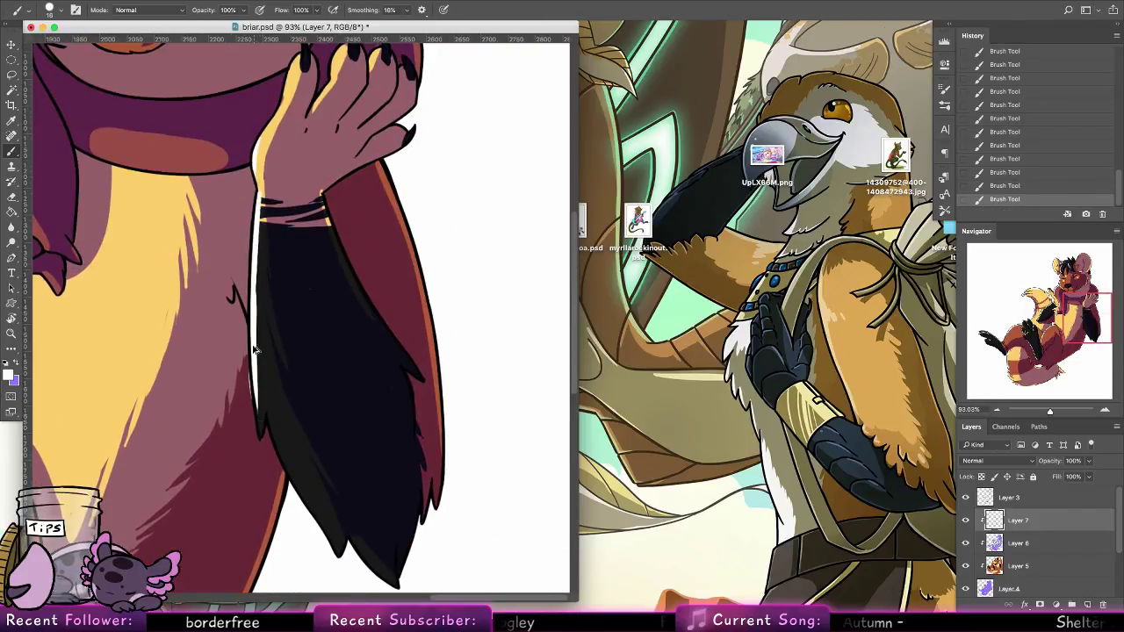
pyautogui.press('super+z')
pyautogui.press('super+z')
pyautogui.moveTo(259, 186); pyautogui.dragTo(253, 334)
pyautogui.press('super+z')
pyautogui.moveTo(256, 200); pyautogui.dragTo(256, 415)
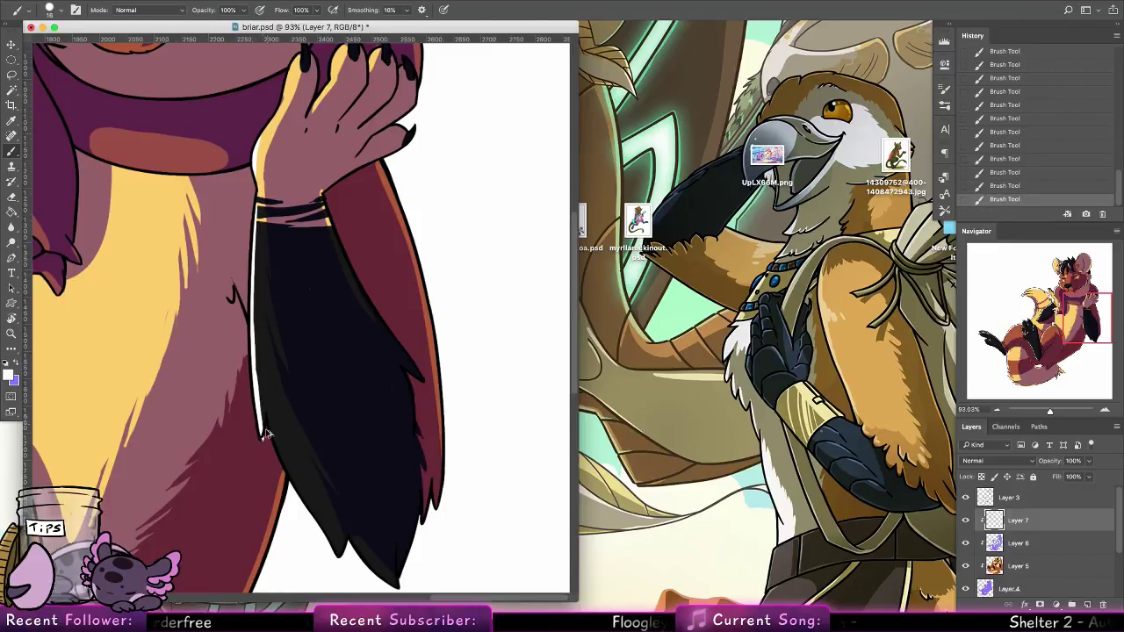
pyautogui.press('super+z')
pyautogui.press('super+shift+z')
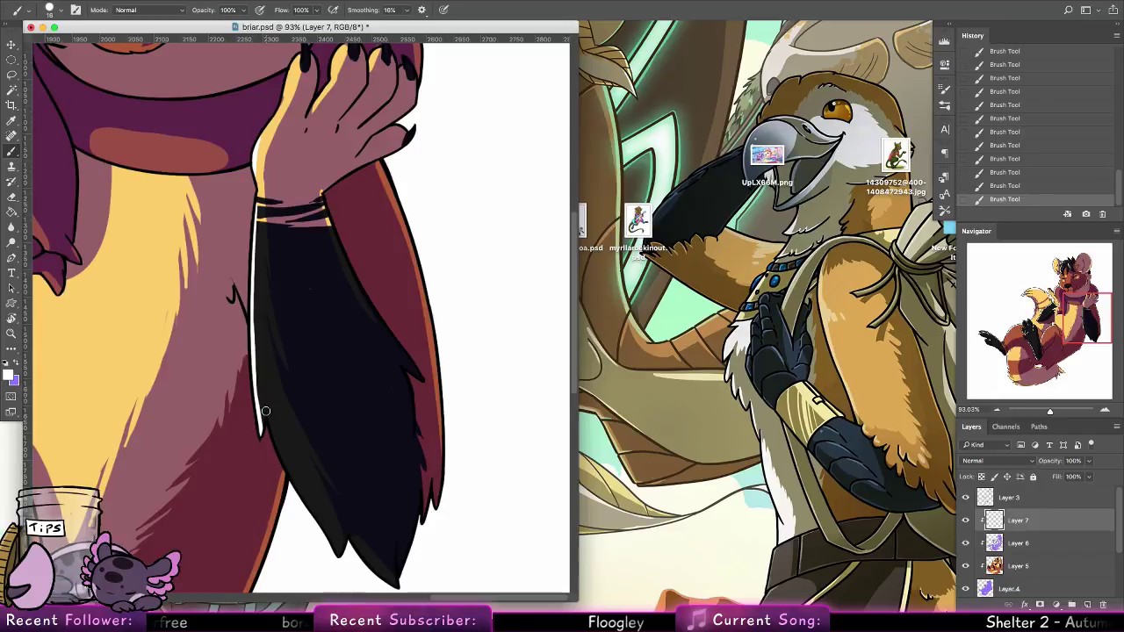
# Paint white highlights along the lower fur edge and pointed elbow tips of the dark forearm
pyautogui.moveTo(265, 410); pyautogui.dragTo(340, 555)
pyautogui.press('super+z')
pyautogui.press('super+shift+z')
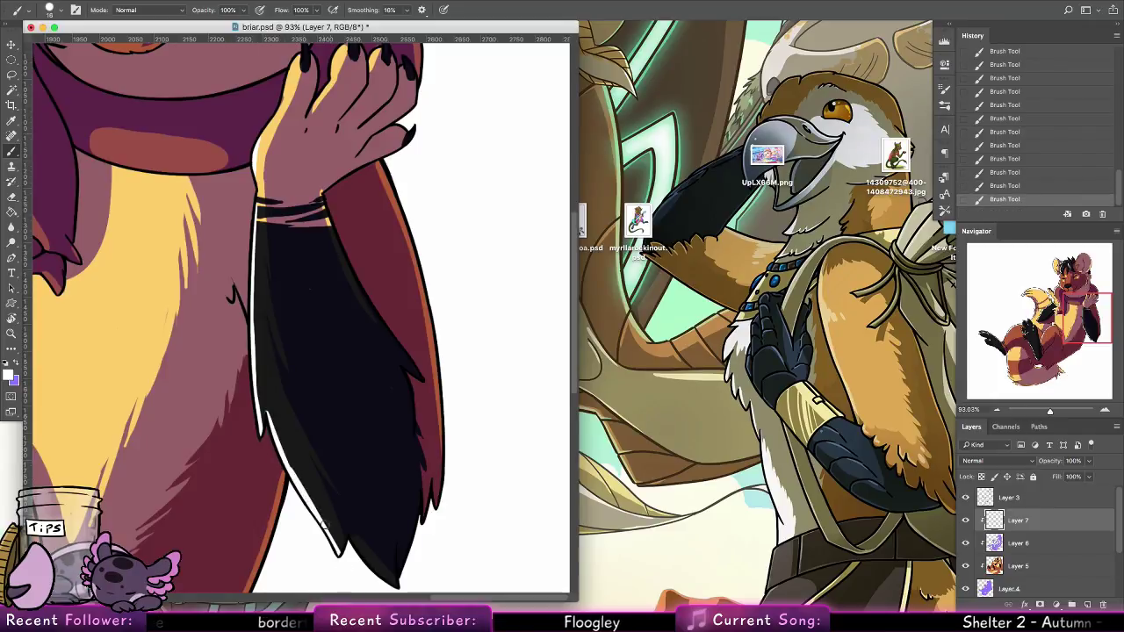
pyautogui.press('super+z')
pyautogui.press('super+shift+z')
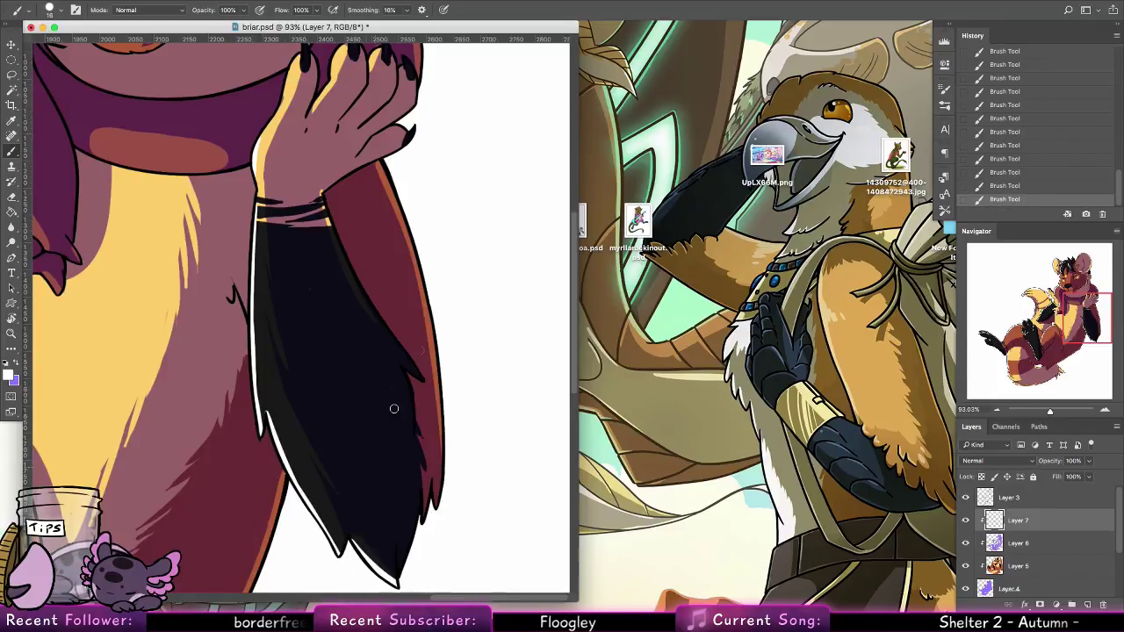
# Paint a white highlight down the bridge of the muzzle from the brow spot to the nose
pyautogui.scroll(10, 394, 408)
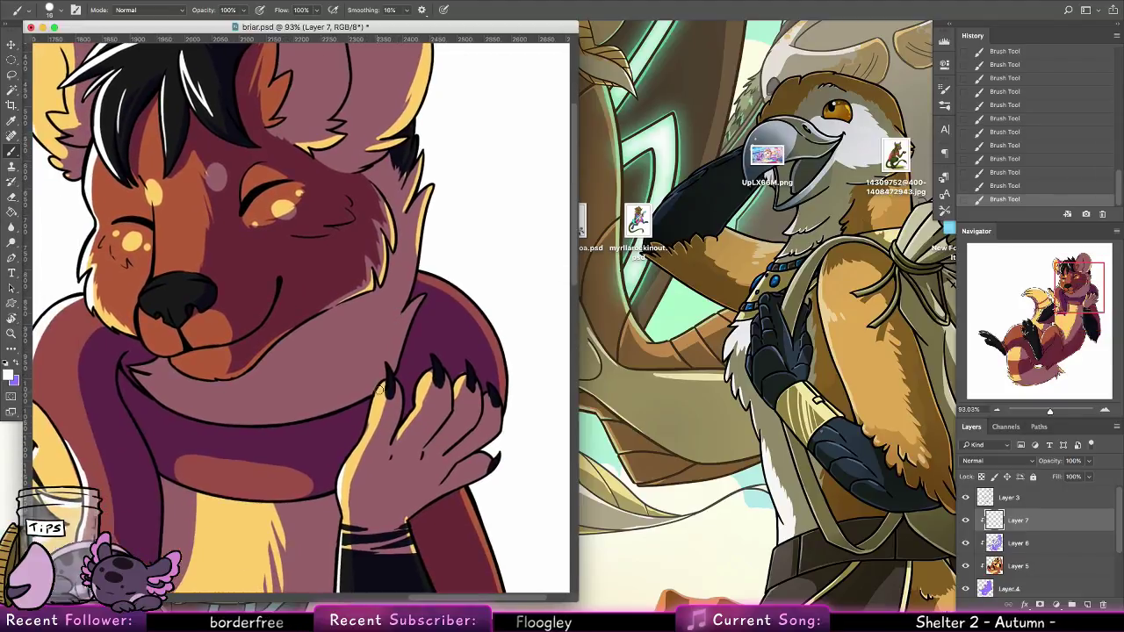
pyautogui.scroll(5, 380, 389)
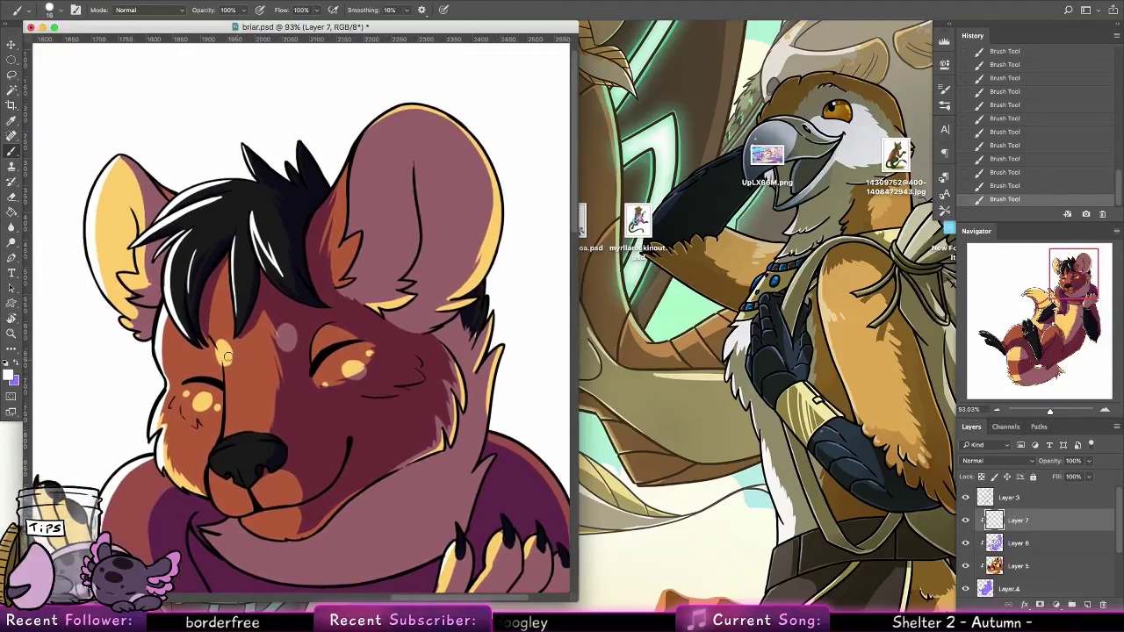
pyautogui.moveTo(213, 334); pyautogui.dragTo(227, 379)
pyautogui.press('super+z')
pyautogui.moveTo(212, 335); pyautogui.dragTo(230, 435)
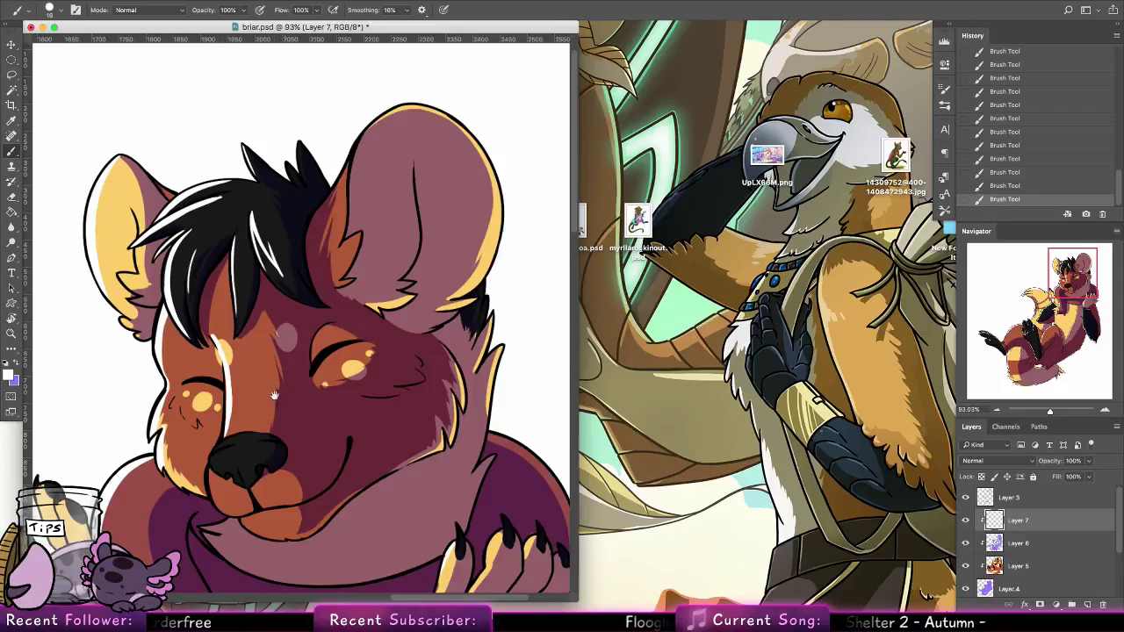
# Paint white highlights on the black nose, the muzzle's front edge and the lower lip
pyautogui.moveTo(274, 395); pyautogui.dragTo(371, 316)
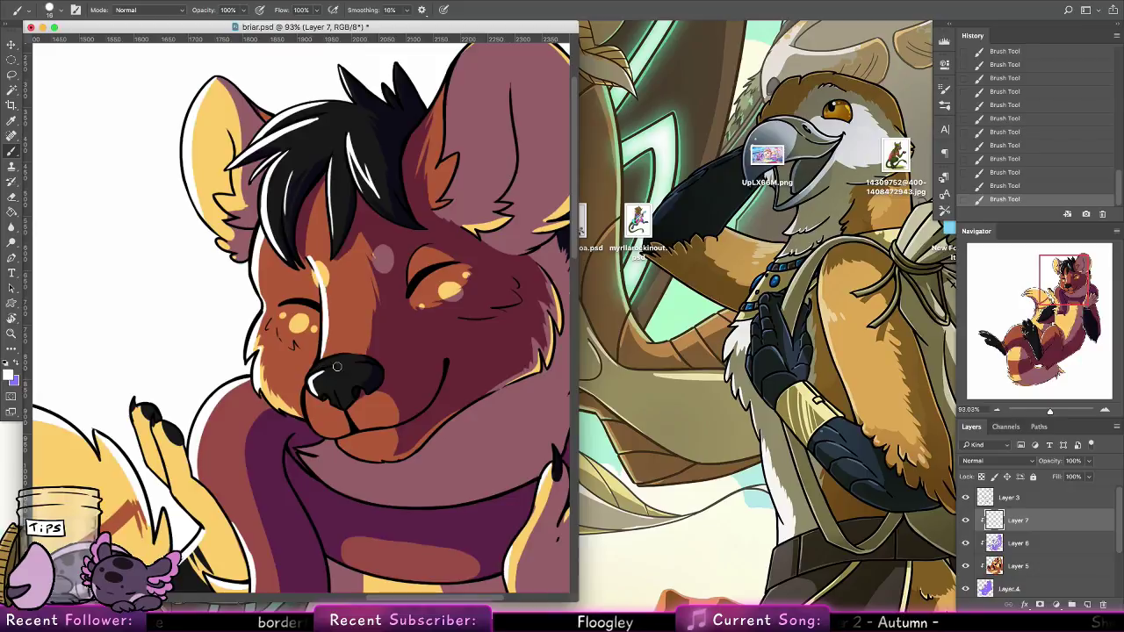
pyautogui.moveTo(327, 374); pyautogui.dragTo(350, 364)
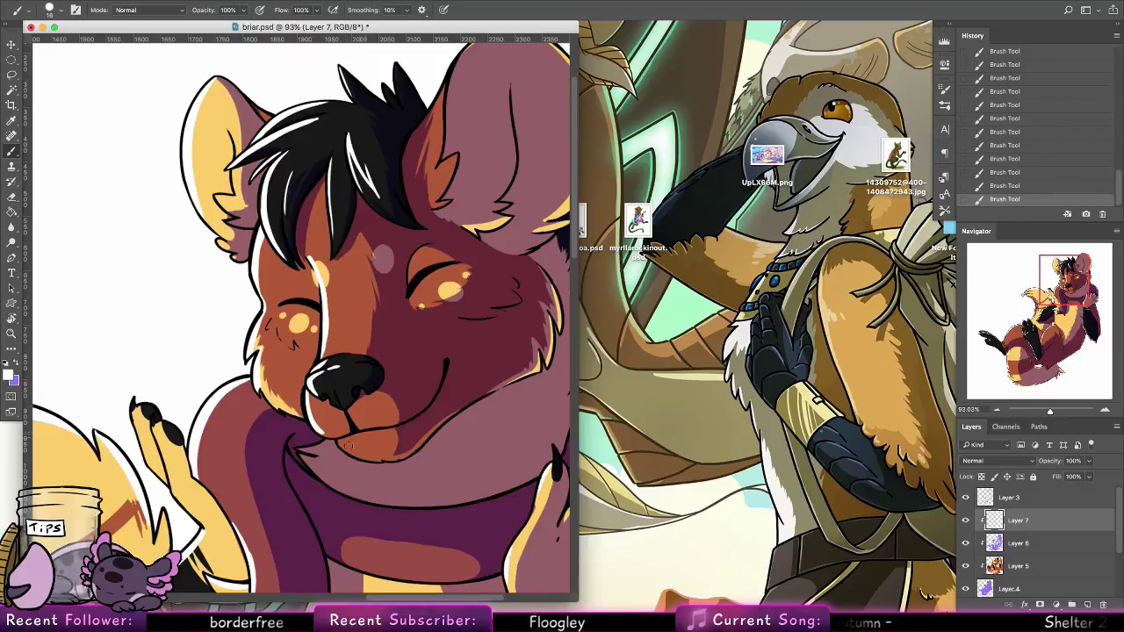
pyautogui.press('super+z')
pyautogui.moveTo(341, 441); pyautogui.dragTo(376, 460)
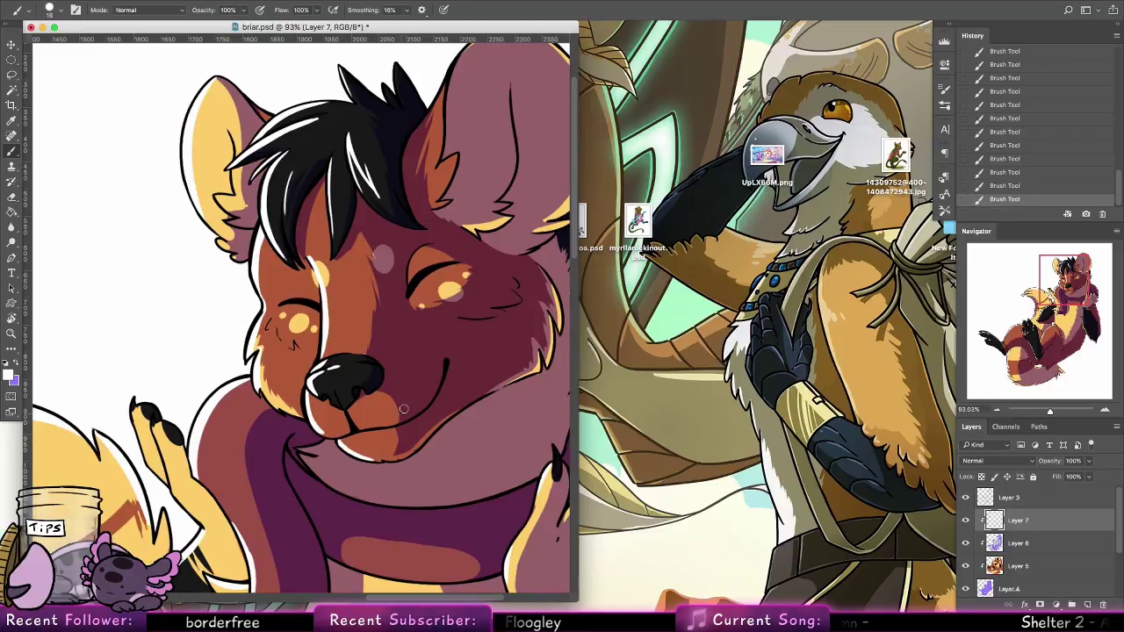
# Paint a white highlight around the cheek beneath the closed eye and erase the excess along the face's edge
pyautogui.hotkey('ctrl', 'z')
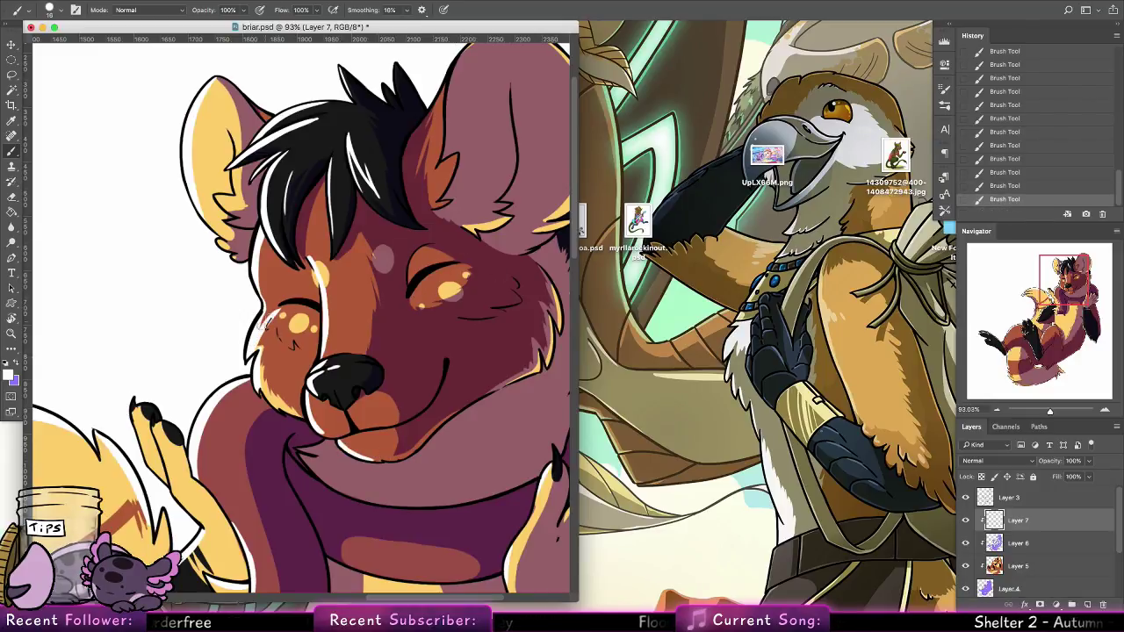
pyautogui.hotkey('ctrl', 'shift', 'z')
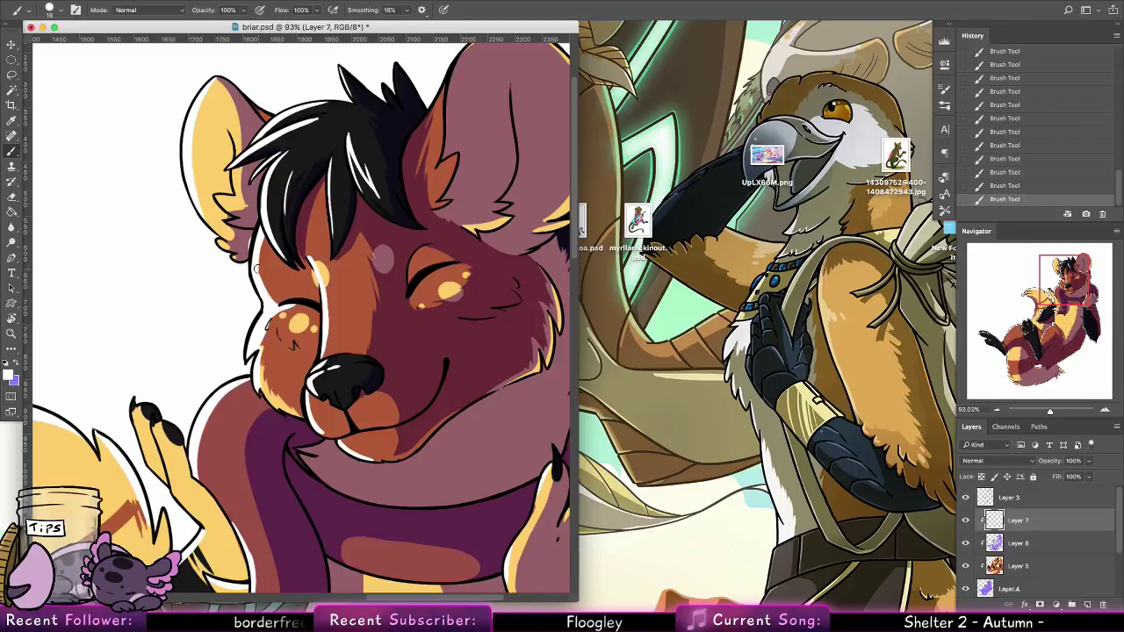
pyautogui.click(12, 197)
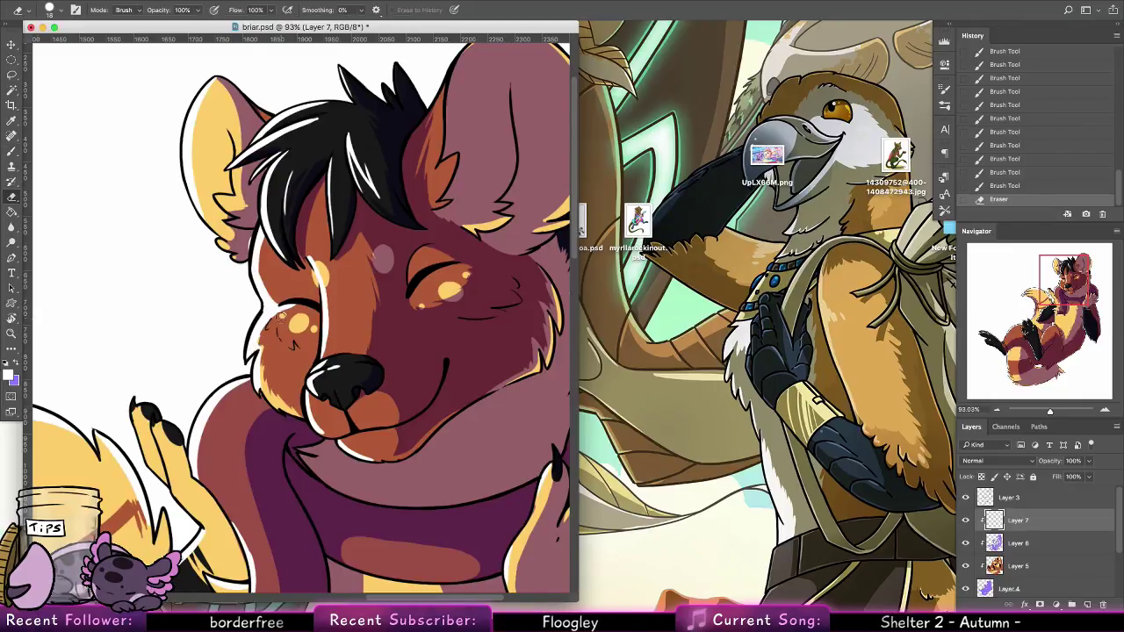
pyautogui.moveTo(272, 235); pyautogui.dragTo(287, 258)
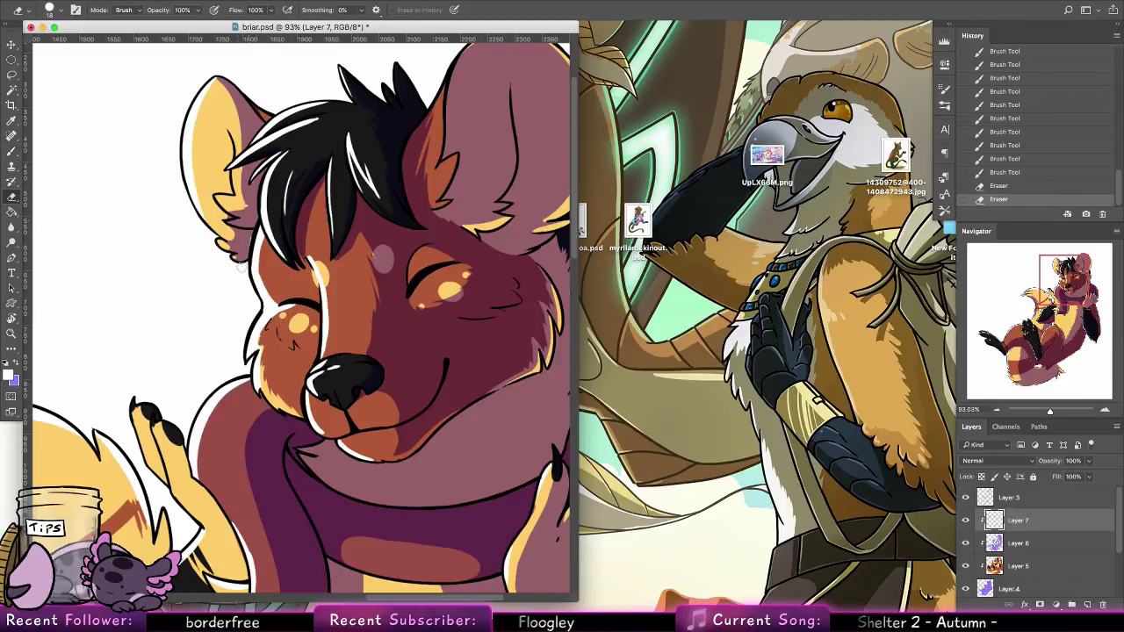
# Switch back to the Brush and paint a white highlight where the large ear meets the hair tufts
pyautogui.click(12, 151)
pyautogui.moveTo(429, 107); pyautogui.dragTo(417, 131)
pyautogui.press('super+z')
pyautogui.moveTo(501, 345); pyautogui.dragTo(297, 357)
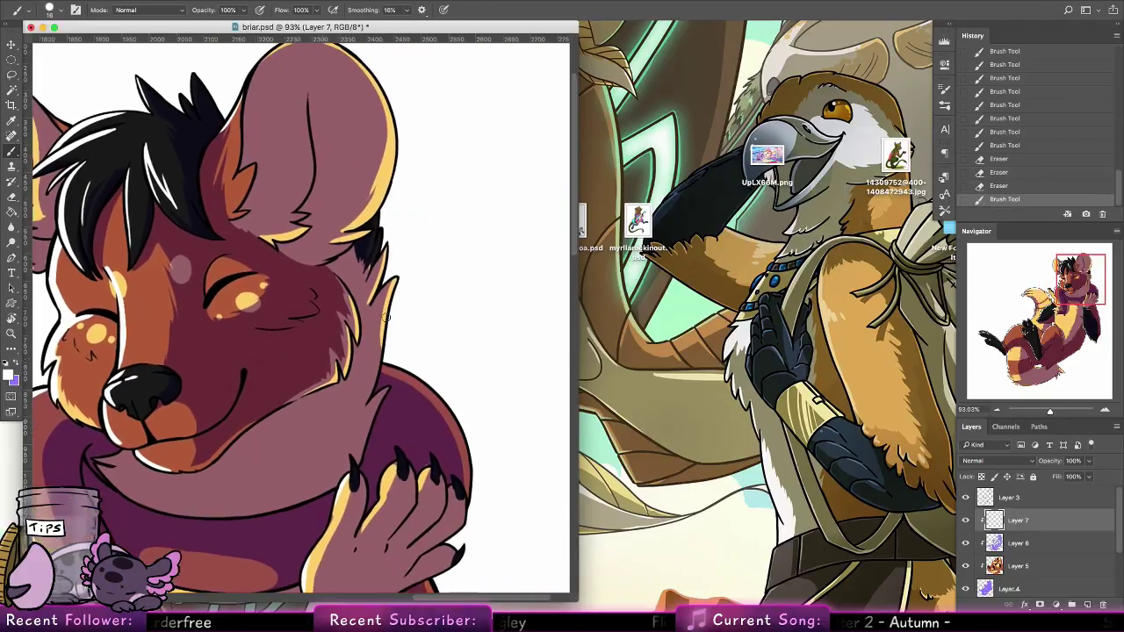
pyautogui.scroll(-10, 454, 448)
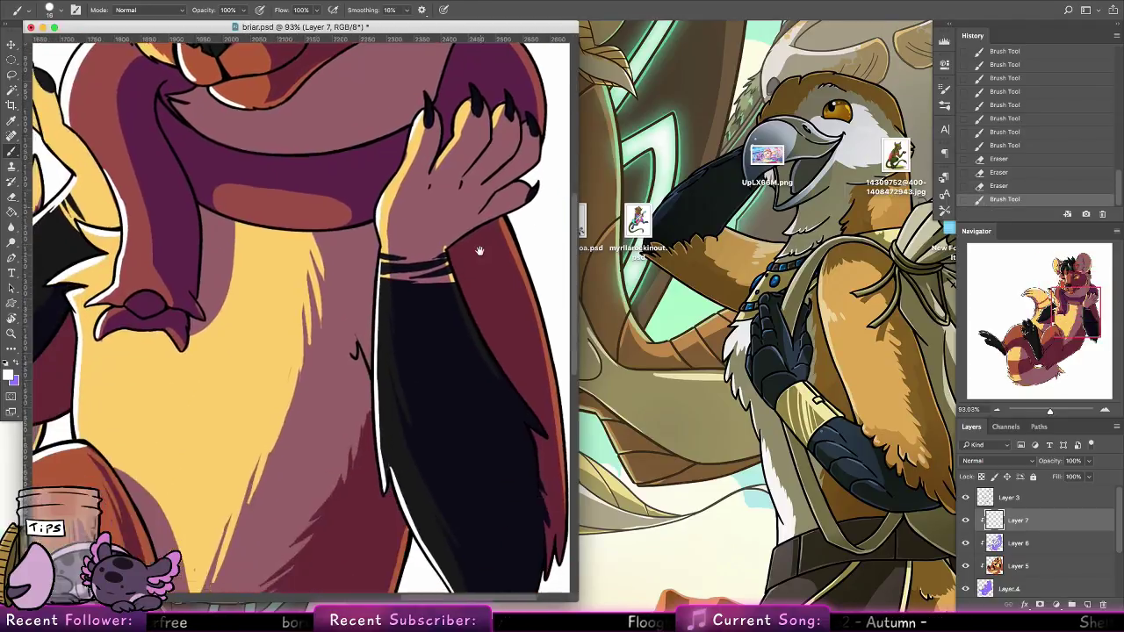
# Save the document with the whole character in view and set Layer 7's blend mode to Overlay
pyautogui.scroll(-8, 451, 397)
pyautogui.press('z')
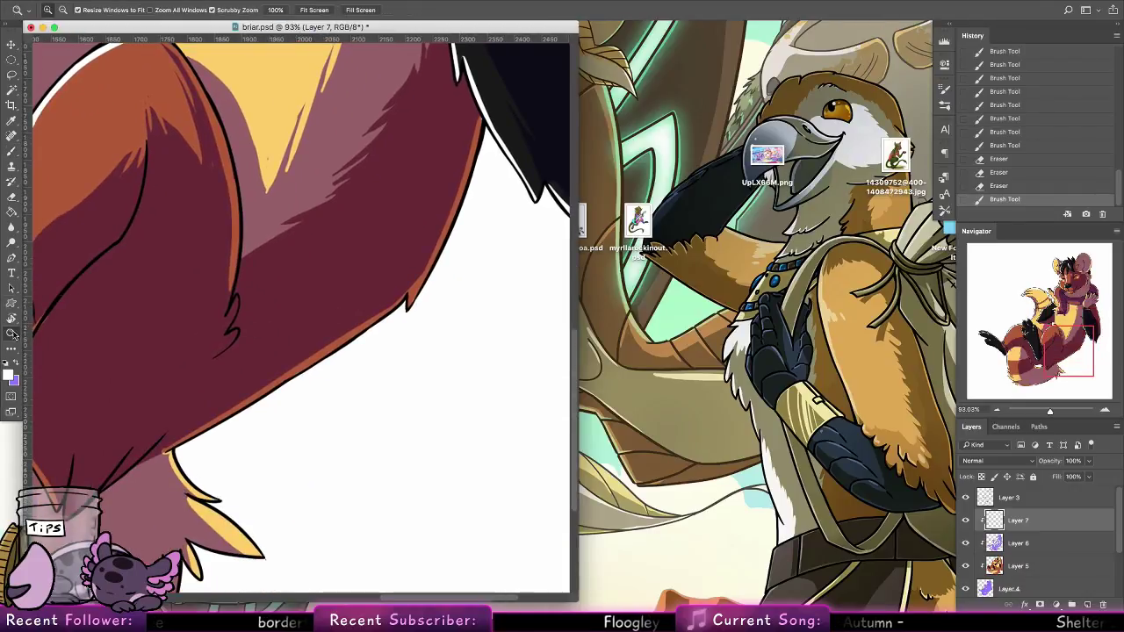
pyautogui.moveTo(294, 415); pyautogui.dragTo(238, 380)
pyautogui.hotkey('ctrl', 's')
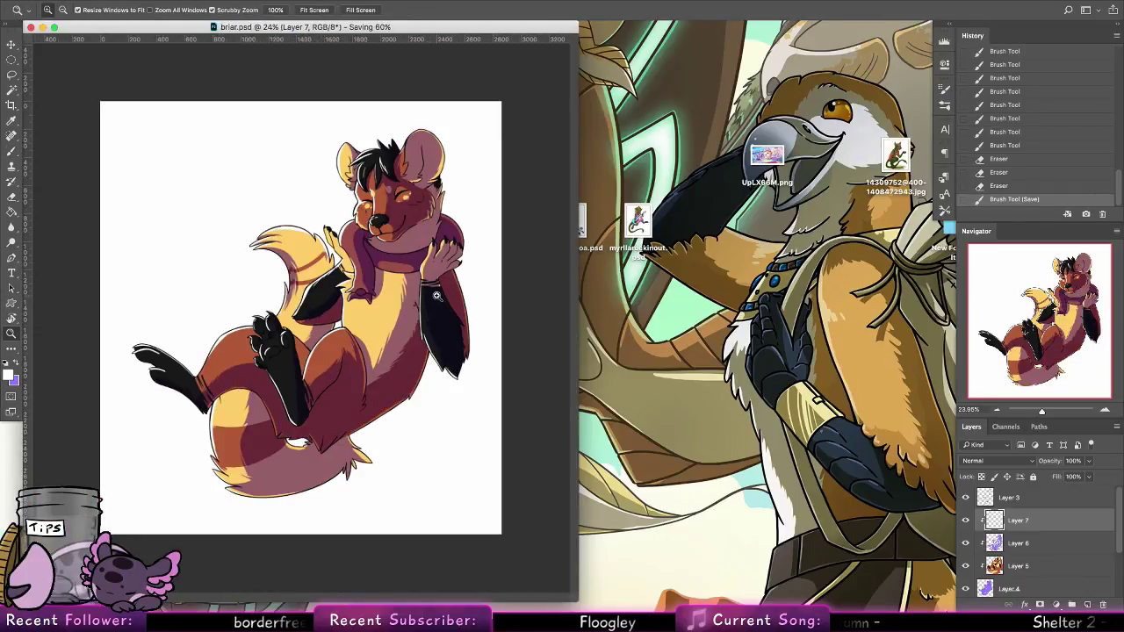
pyautogui.click(992, 461)
pyautogui.click(976, 586)
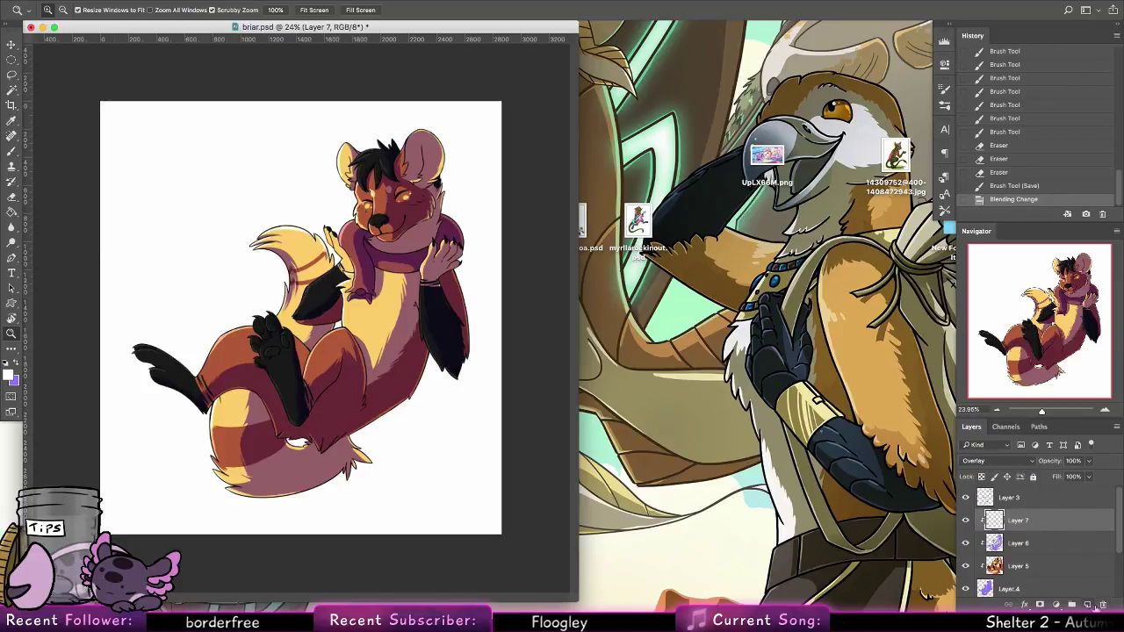
# Add a new layer above Layer 7 and lay soft white radial gradients over the character's lit side, across the head, tail and raised foot
pyautogui.hotkey('ctrl', 'shift', 'alt', 'n')
pyautogui.moveTo(12, 213); pyautogui.dragTo(66, 211)
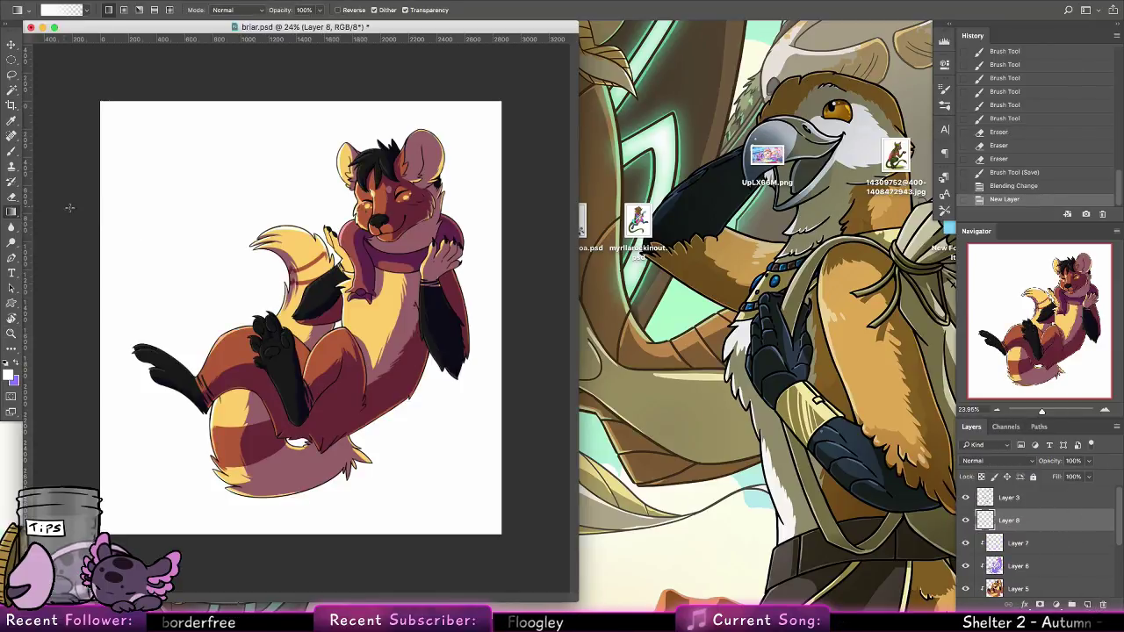
pyautogui.moveTo(200, 248); pyautogui.dragTo(211, 299)
pyautogui.moveTo(314, 156); pyautogui.dragTo(371, 183)
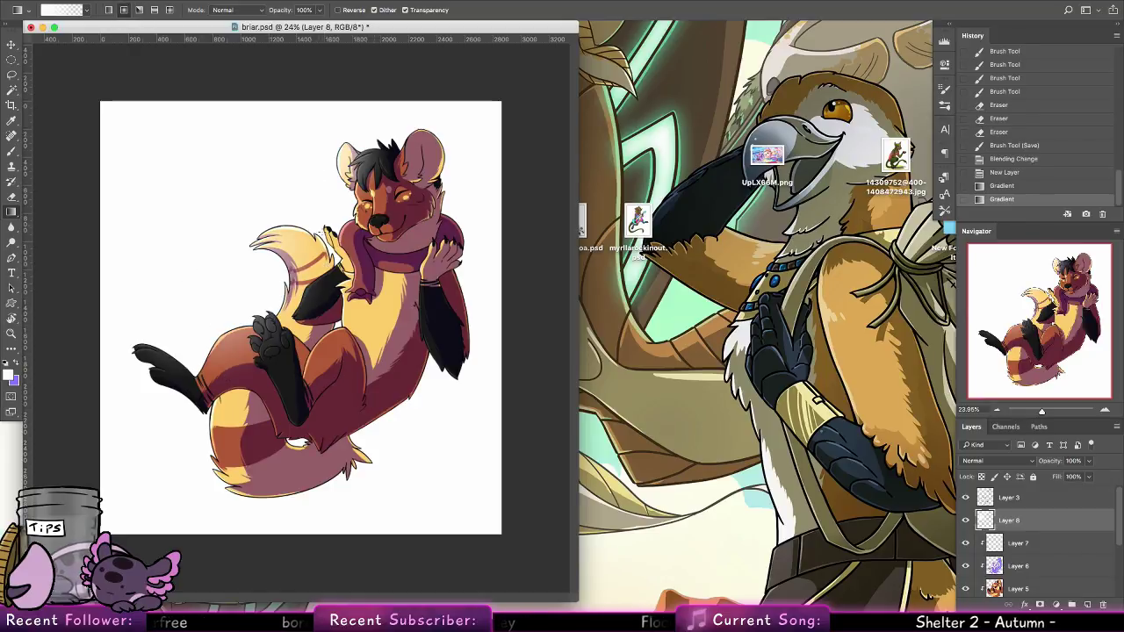
pyautogui.moveTo(188, 216); pyautogui.dragTo(278, 244)
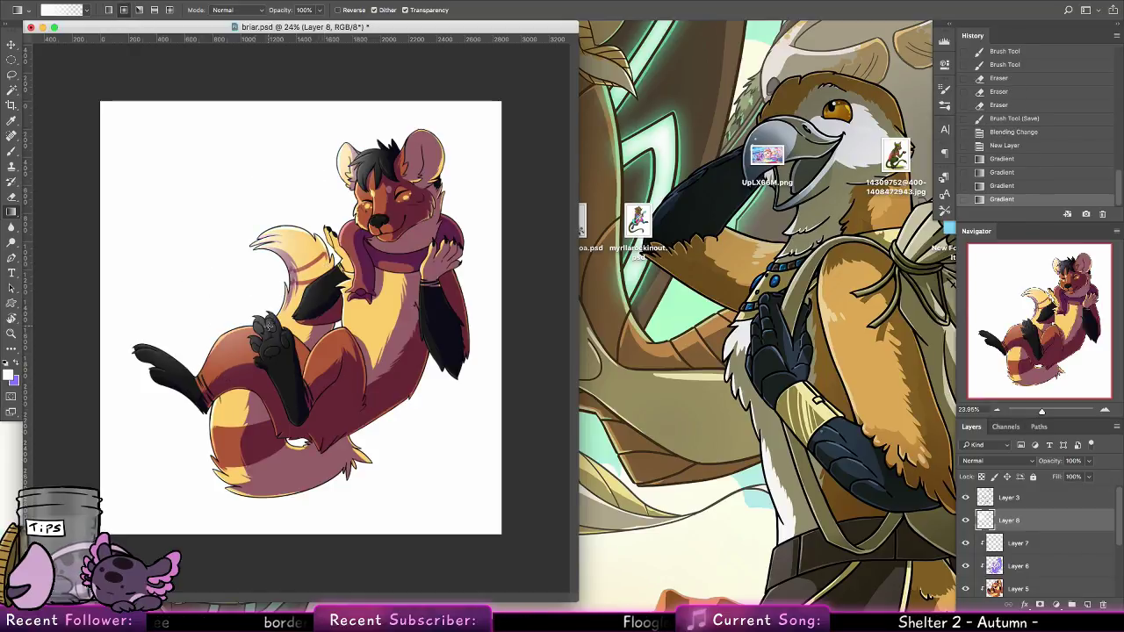
# Set Layer 8's blend mode to Overlay and turn it into a clipping mask over the character
pyautogui.click(1088, 461)
pyautogui.click(997, 461)
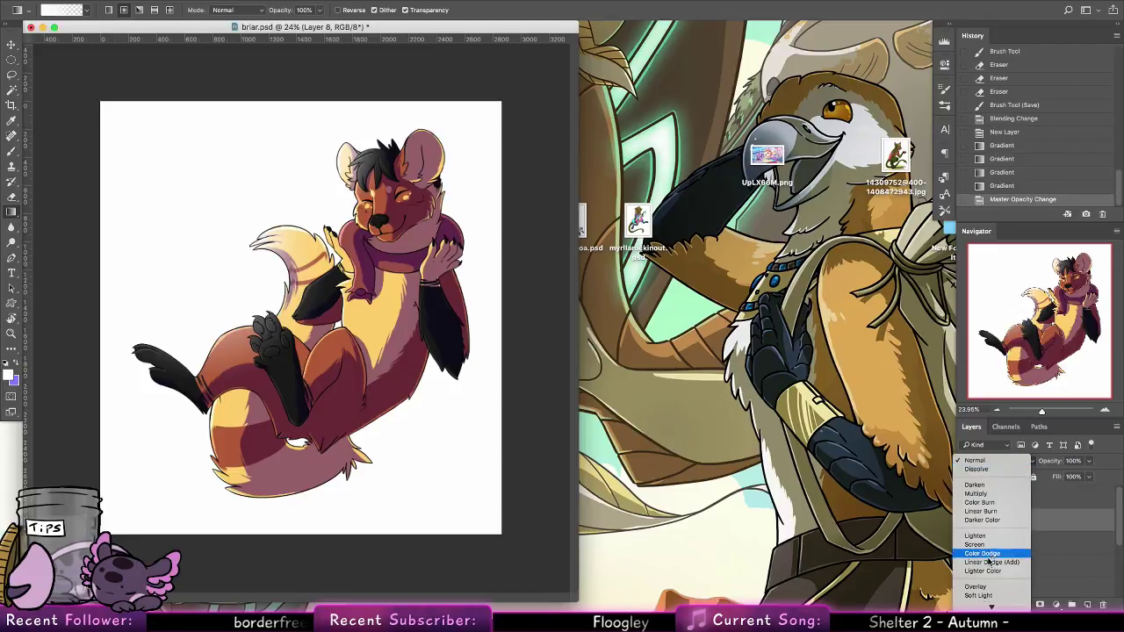
pyautogui.click(992, 555)
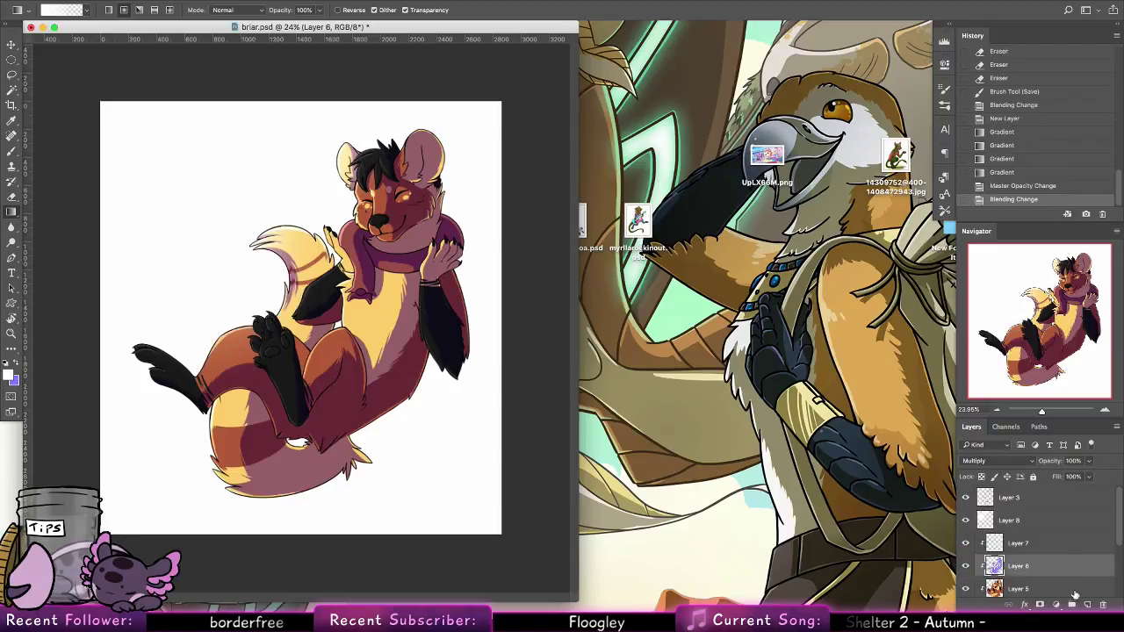
pyautogui.rightClick(1054, 520)
pyautogui.click(931, 328)
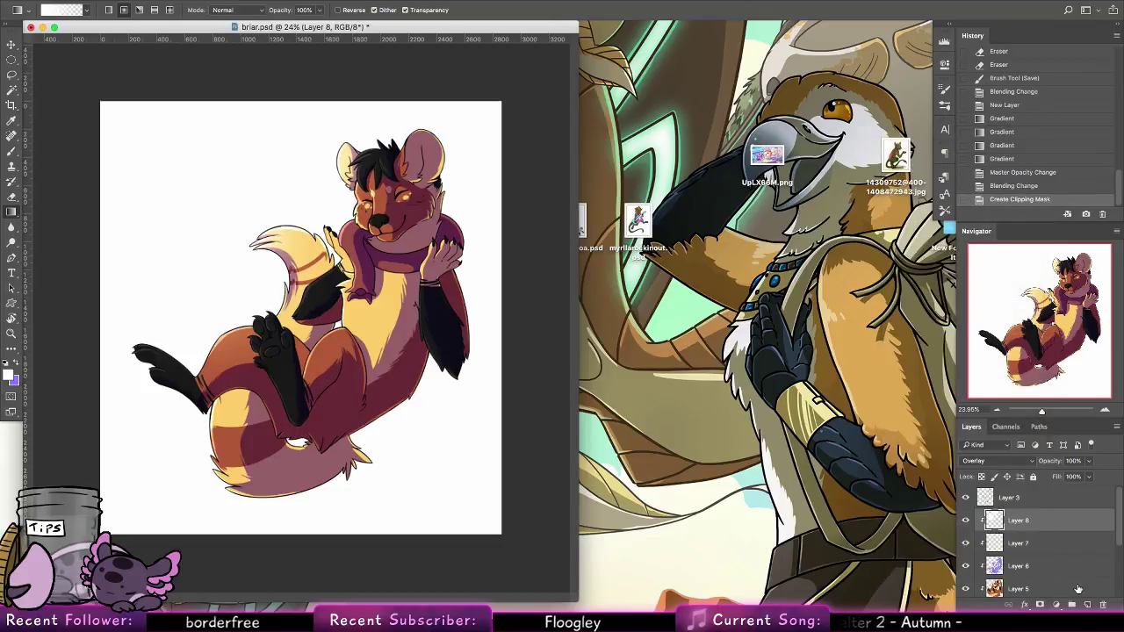
# Add a clipped layer directly above Layer 6 and draw fading purple linear gradients inward from the tail, hanging elbow and lower back
pyautogui.click(1076, 573)
pyautogui.click(1087, 604)
pyautogui.press('x')
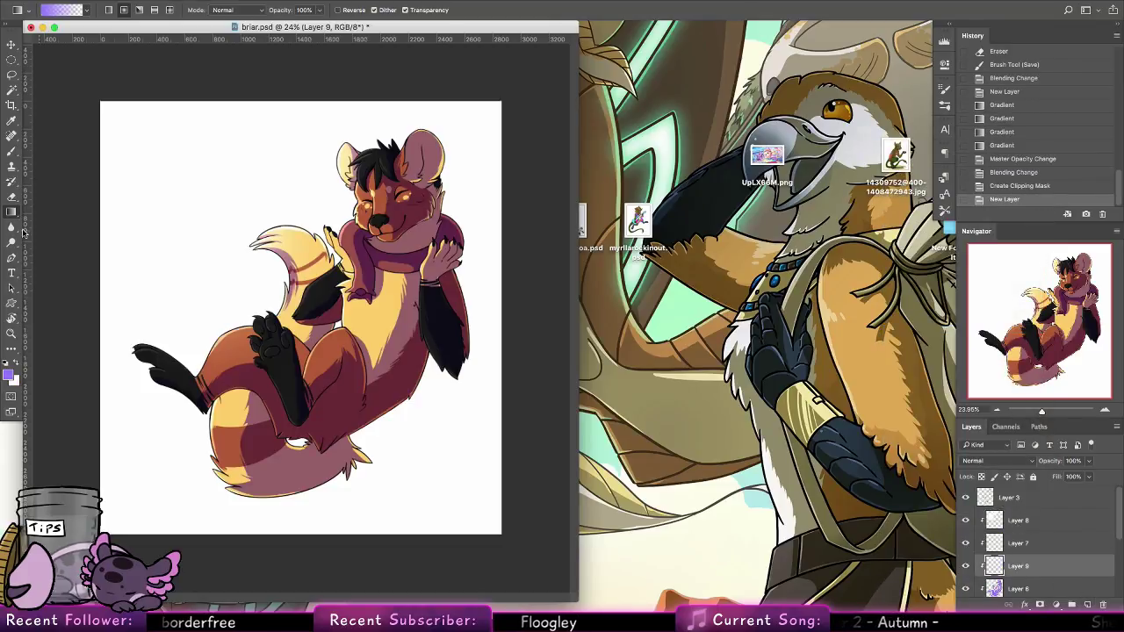
pyautogui.moveTo(258, 397); pyautogui.dragTo(281, 492)
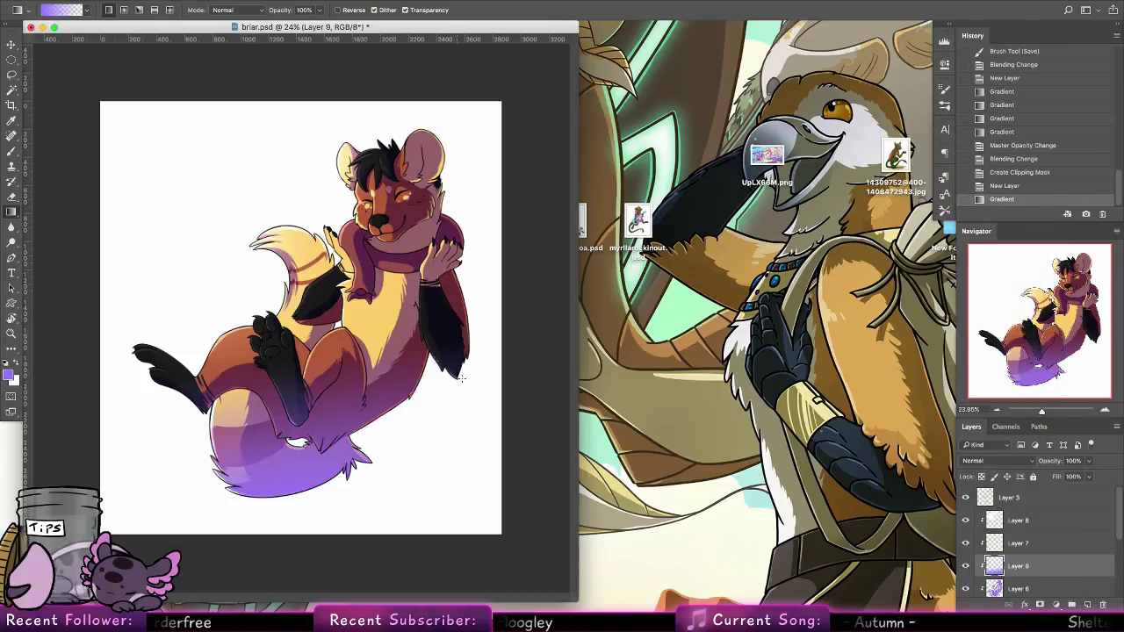
pyautogui.moveTo(461, 379); pyautogui.dragTo(402, 291)
pyautogui.moveTo(396, 432); pyautogui.dragTo(369, 341)
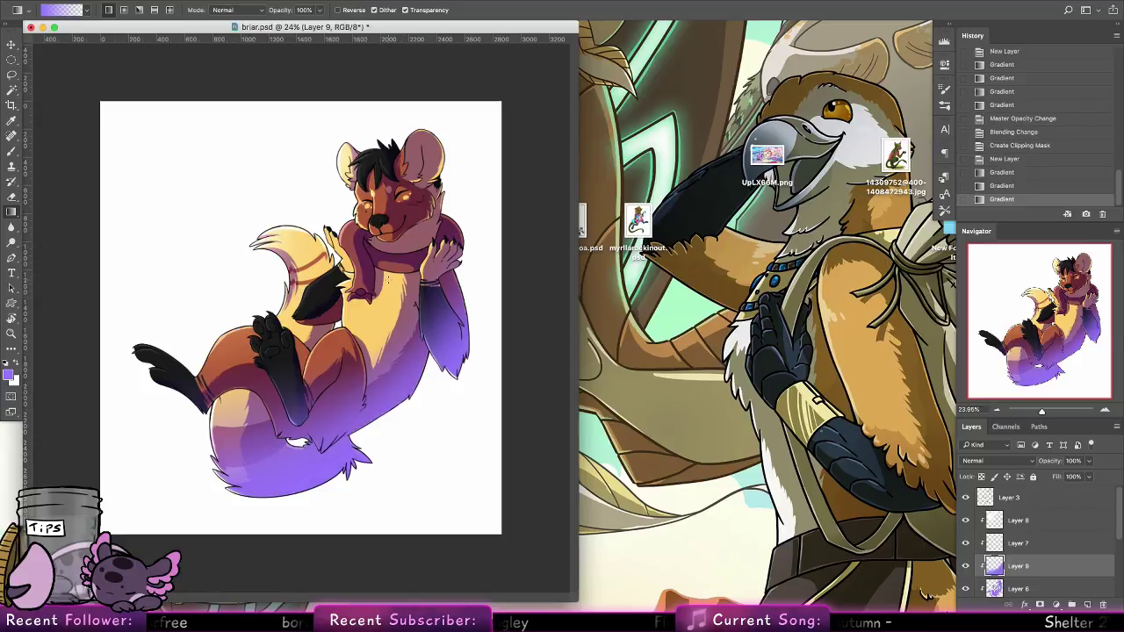
# Try Screen on Layer 9, switch its blend mode to Color Burn and lower its opacity to about 52%
pyautogui.click(1010, 461)
pyautogui.click(974, 545)
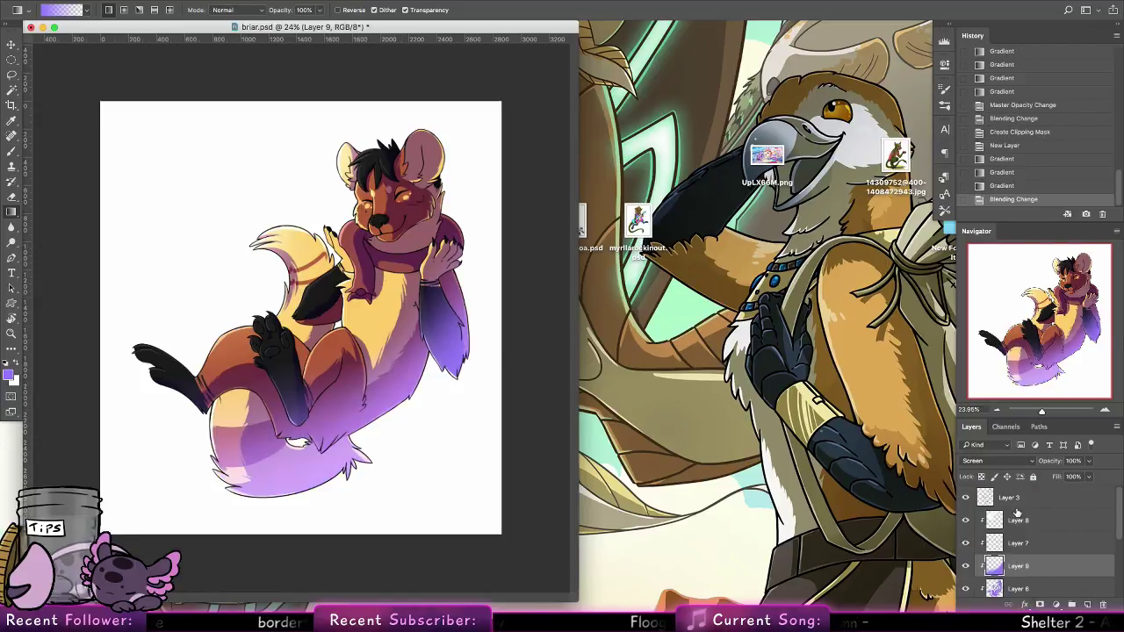
pyautogui.click(1034, 462)
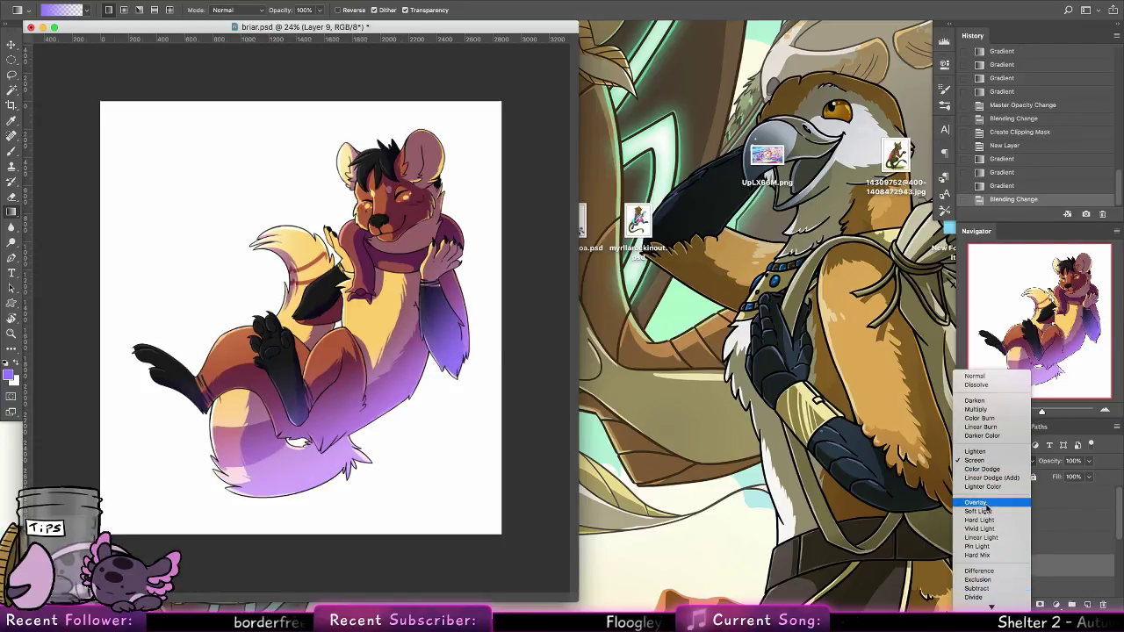
pyautogui.click(979, 418)
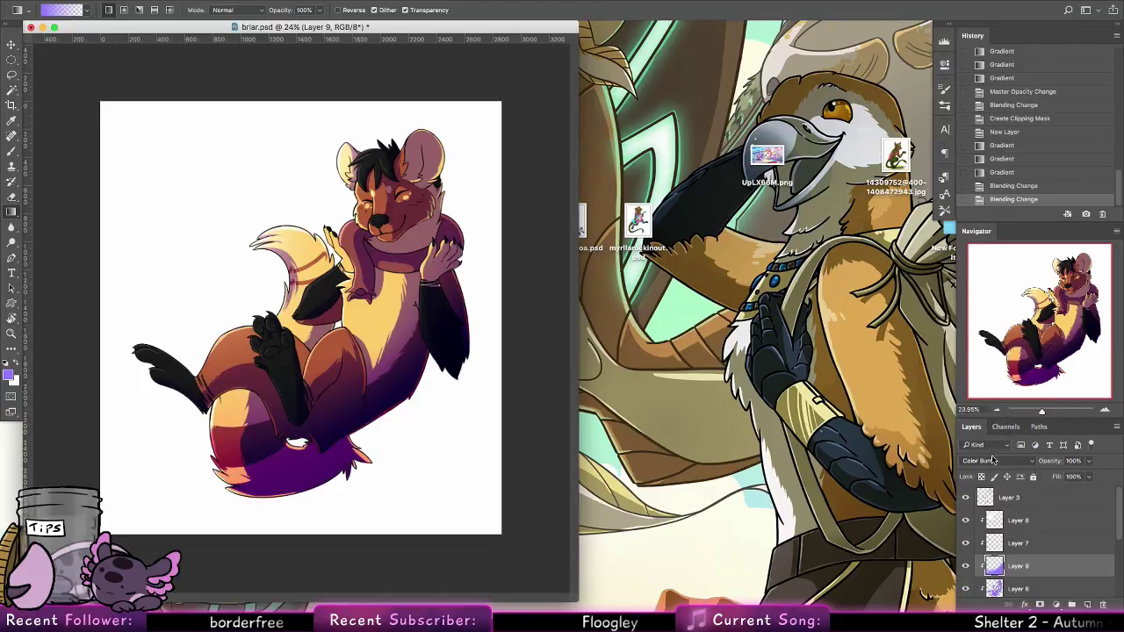
pyautogui.click(1089, 461)
pyautogui.moveTo(1093, 476); pyautogui.dragTo(1063, 477)
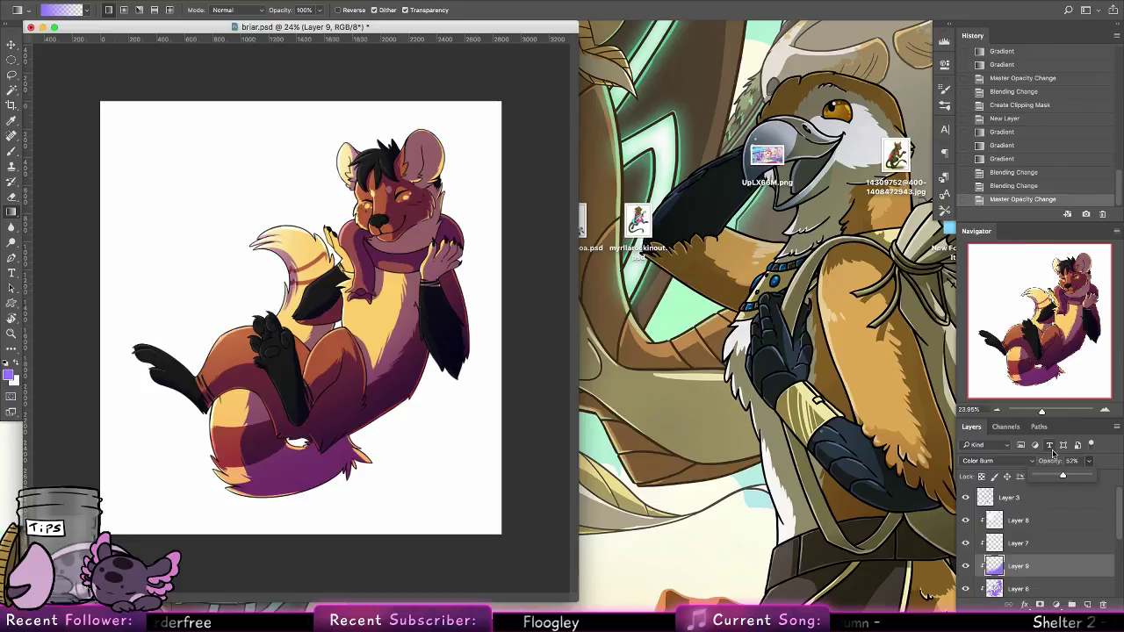
# Switch to the Brush, sample dark tones around the leg and tail, and reduce Layer 9's opacity to 28%
pyautogui.click(11, 153)
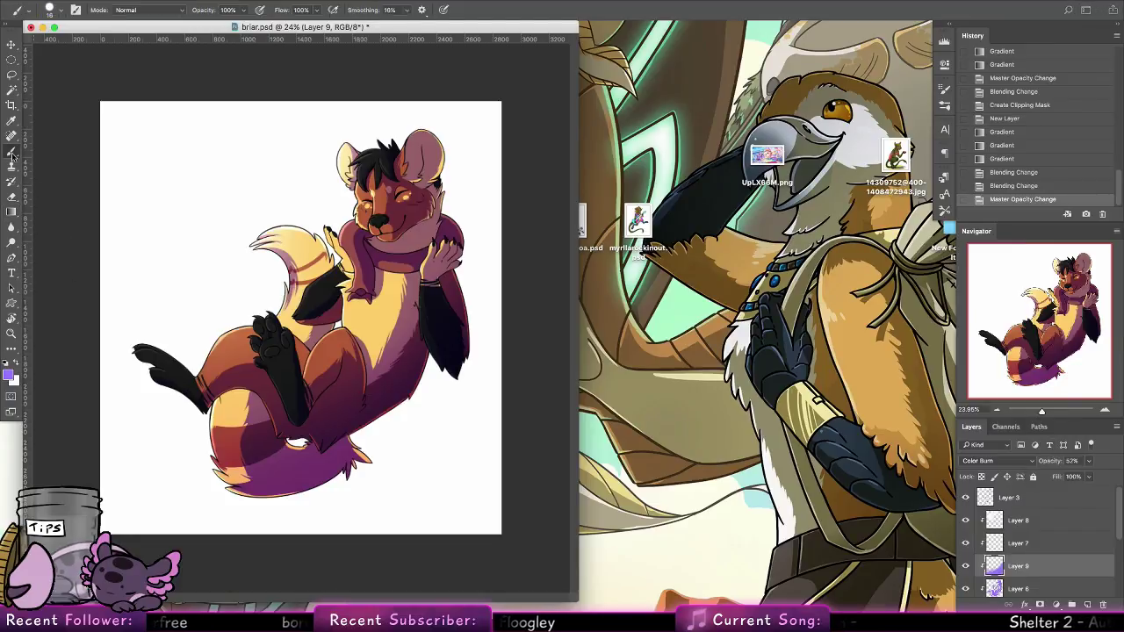
pyautogui.keyDown('alt'); pyautogui.click(309, 406); pyautogui.keyUp('alt')
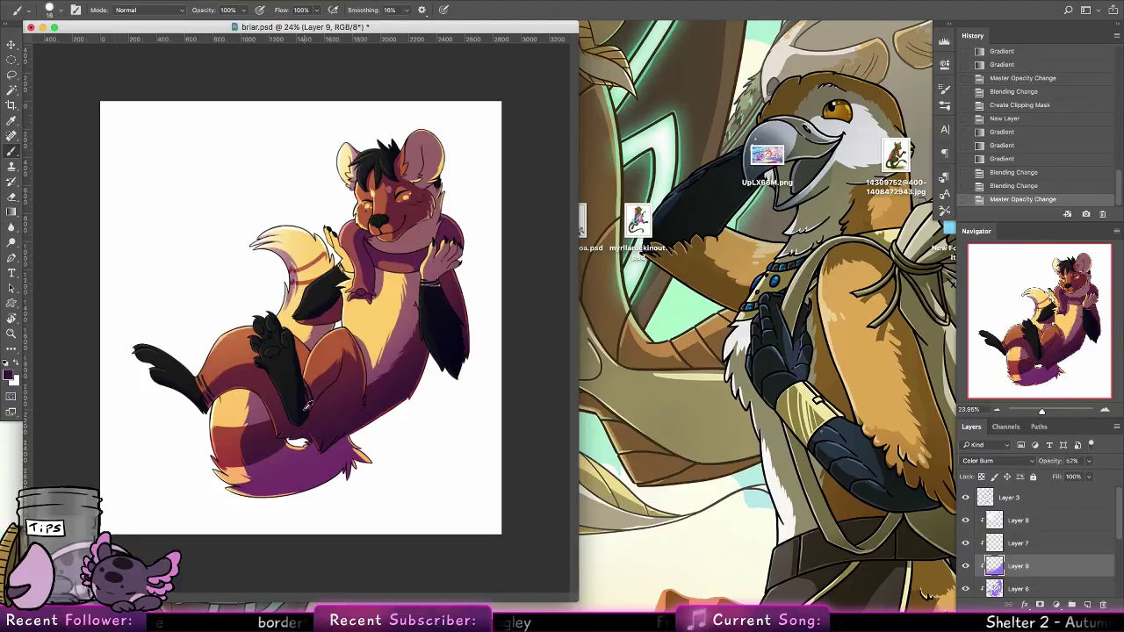
pyautogui.keyDown('alt'); pyautogui.click(304, 410); pyautogui.keyUp('alt')
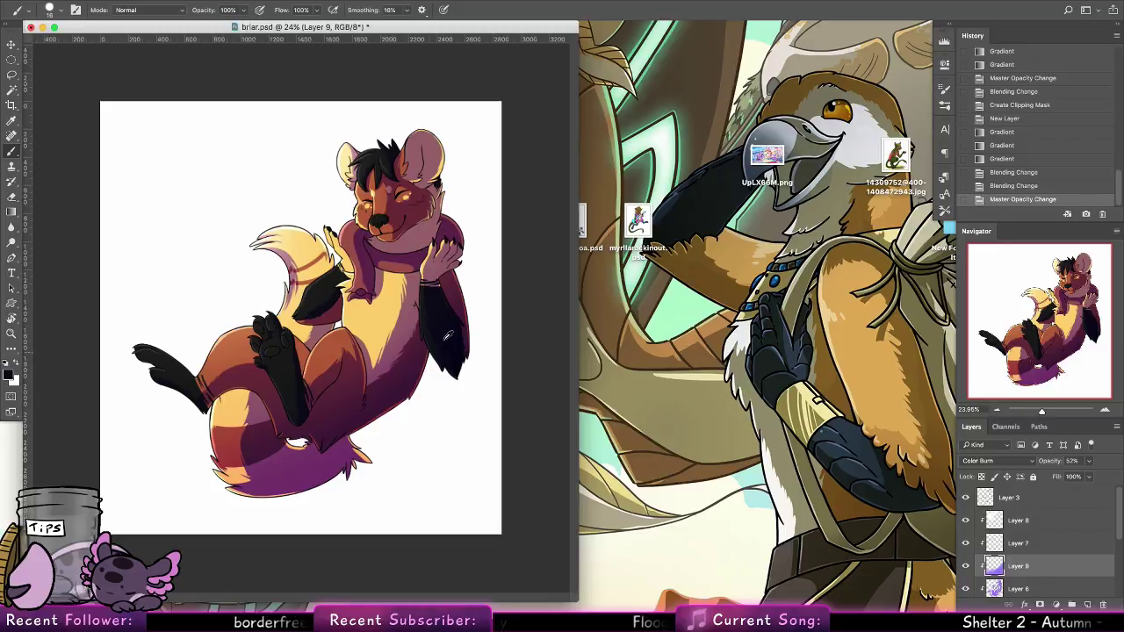
pyautogui.keyDown('alt'); pyautogui.click(332, 442); pyautogui.keyUp('alt')
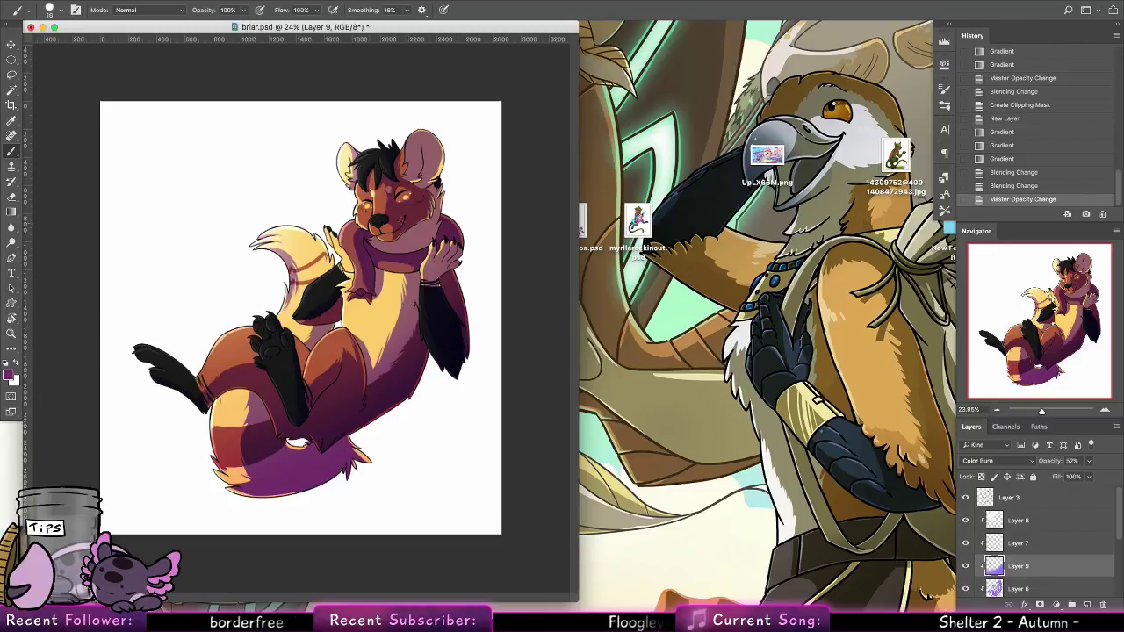
pyautogui.click(1089, 461)
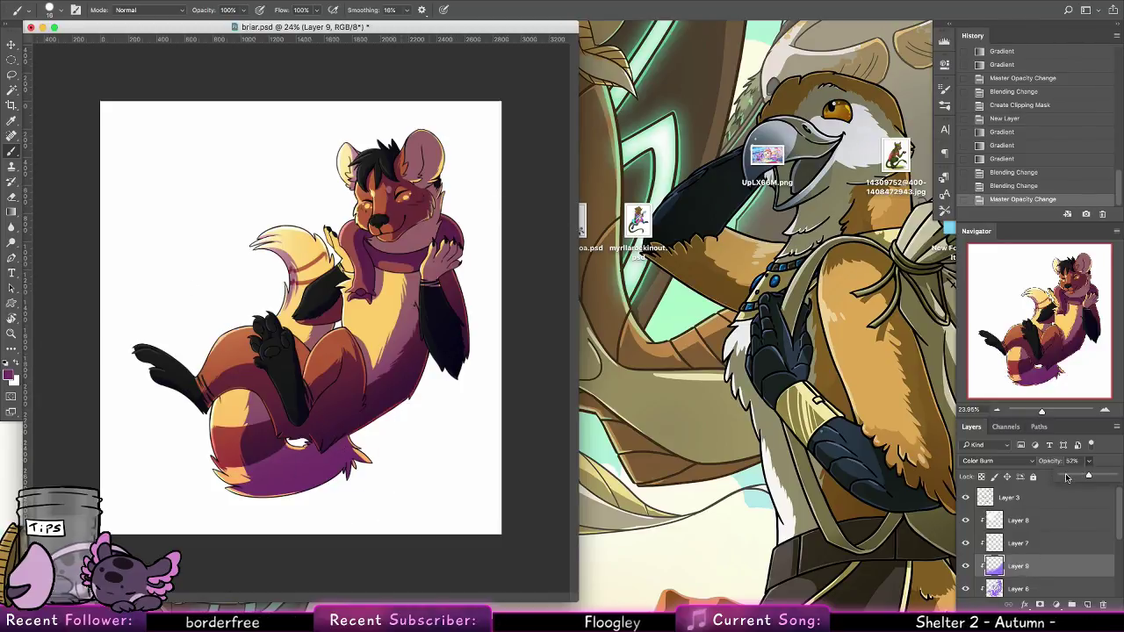
pyautogui.moveTo(1089, 476); pyautogui.dragTo(1078, 478)
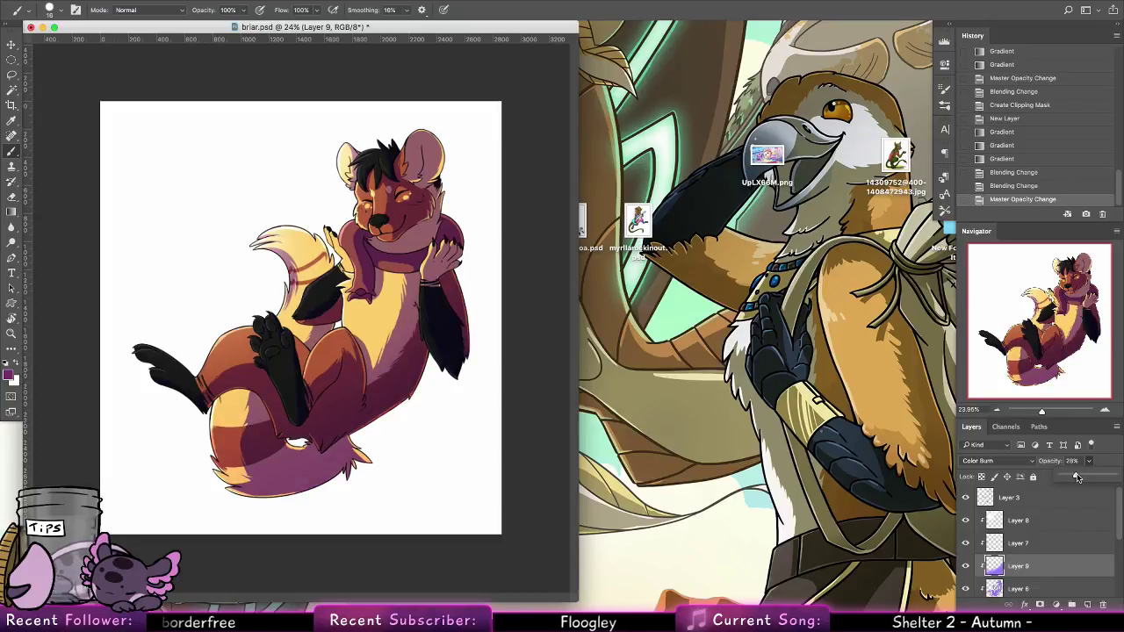
# Lock Layer 3's transparent pixels and recolor its line art with a near-black sampled from the leg, using a 500 px brush
pyautogui.keyDown('alt'); pyautogui.click(304, 410); pyautogui.keyUp('alt')
pyautogui.click(1001, 497)
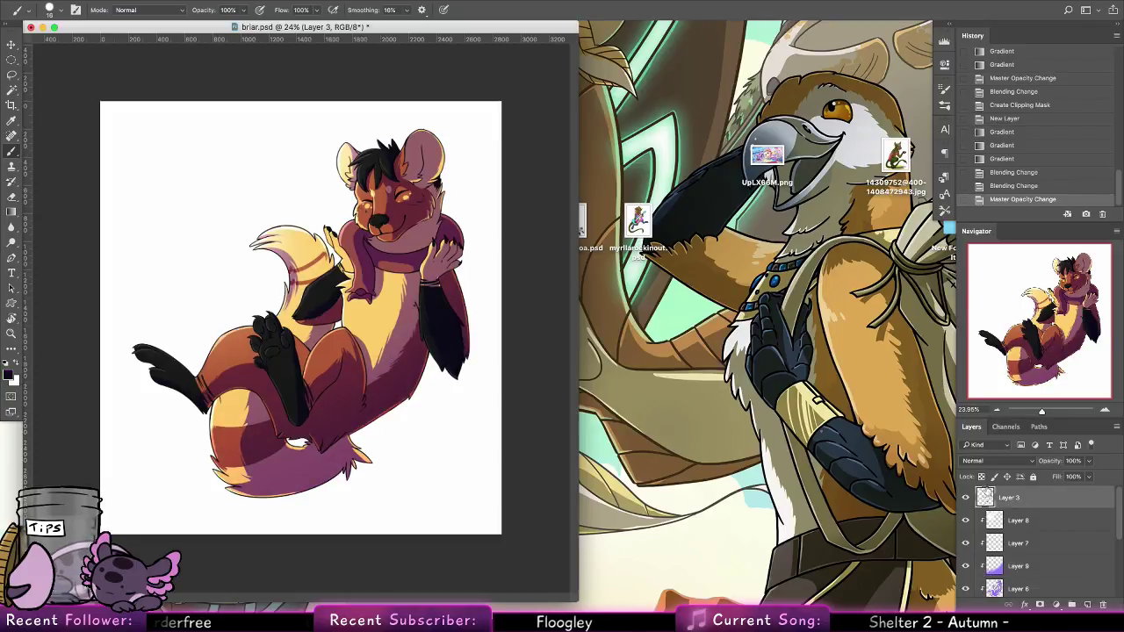
pyautogui.click(982, 475)
pyautogui.click(56, 11)
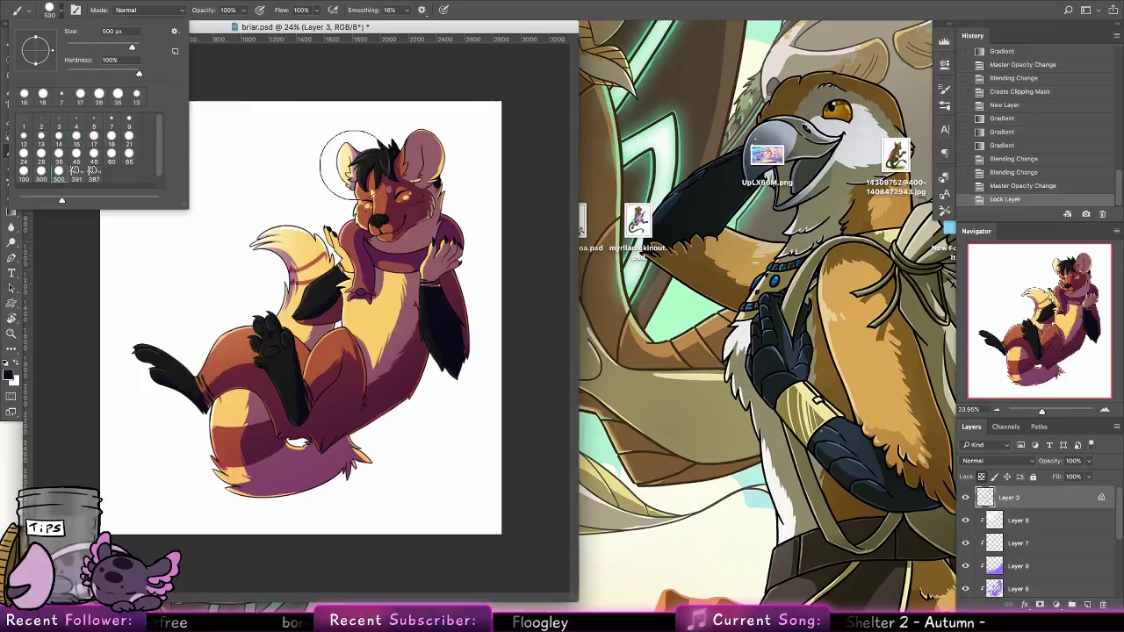
pyautogui.doubleClick(61, 180)
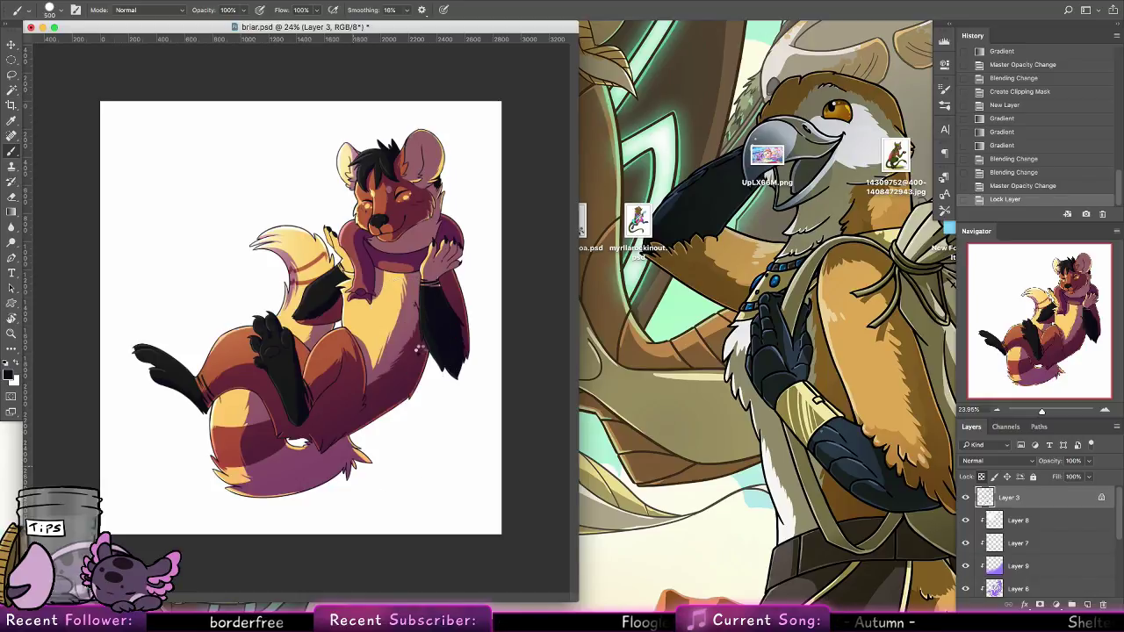
pyautogui.click(420, 348)
pyautogui.click(421, 349)
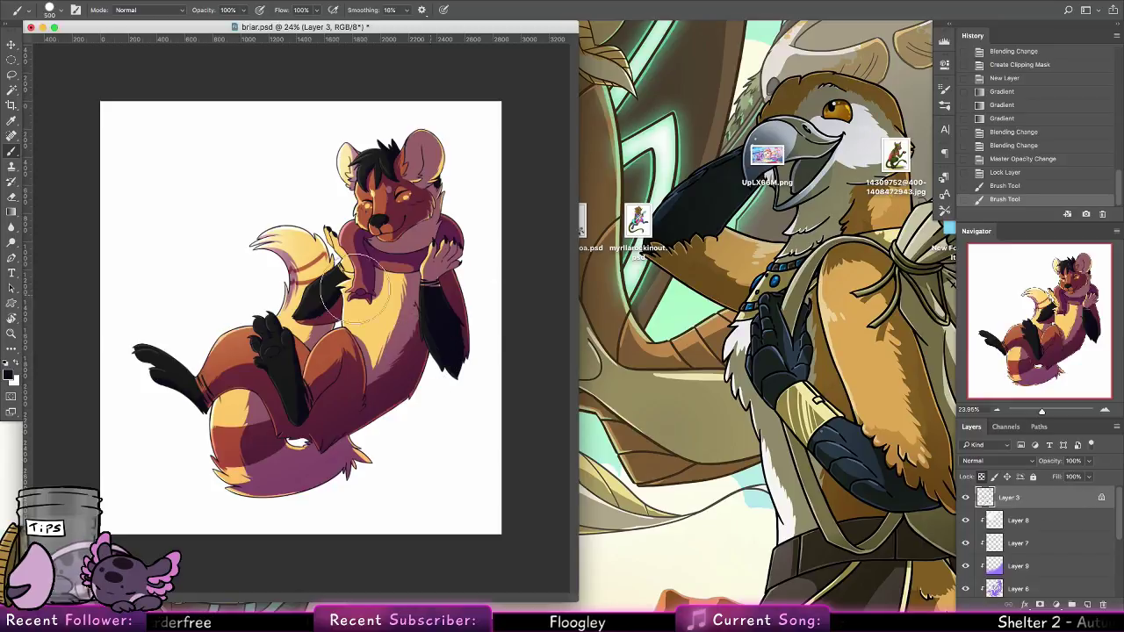
# Set the foreground color to light blue 6fa9ff and try an elliptical selection in the blank area beside the character
pyautogui.click(13, 372)
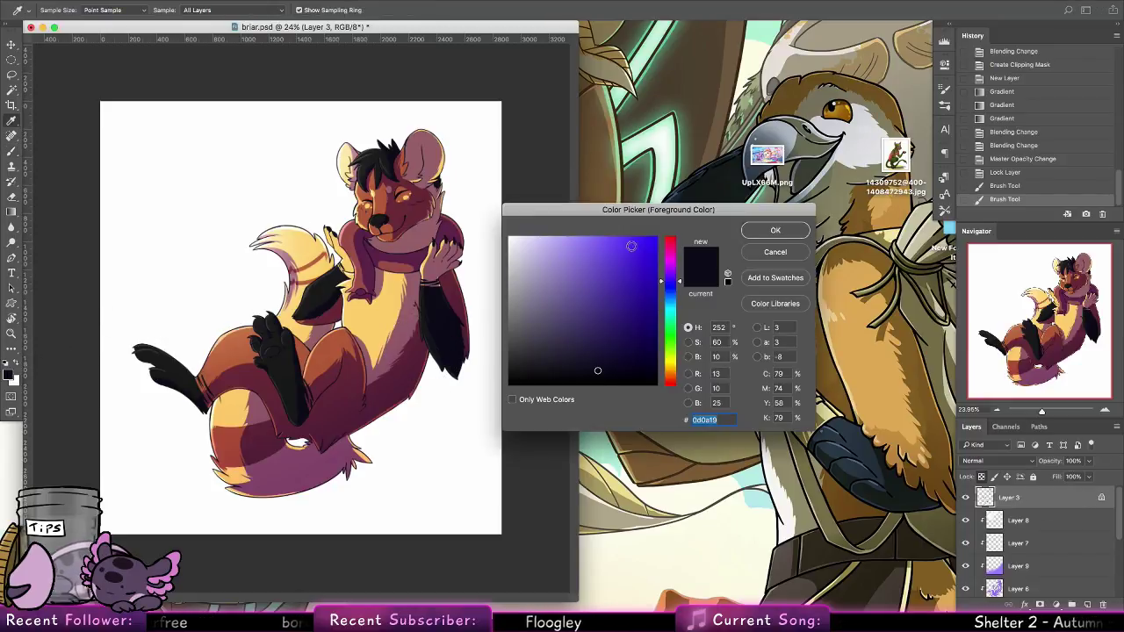
pyautogui.click(670, 296)
pyautogui.moveTo(602, 259); pyautogui.dragTo(604, 245)
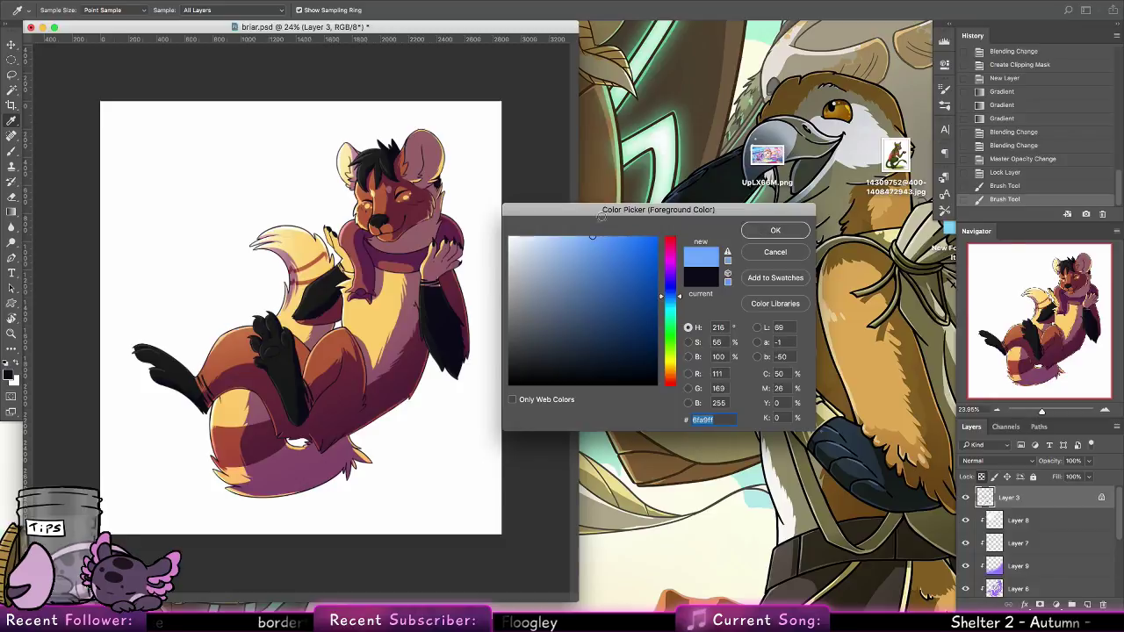
pyautogui.press('Return')
pyautogui.click(12, 60)
pyautogui.moveTo(143, 129); pyautogui.dragTo(259, 244)
pyautogui.press('Escape')
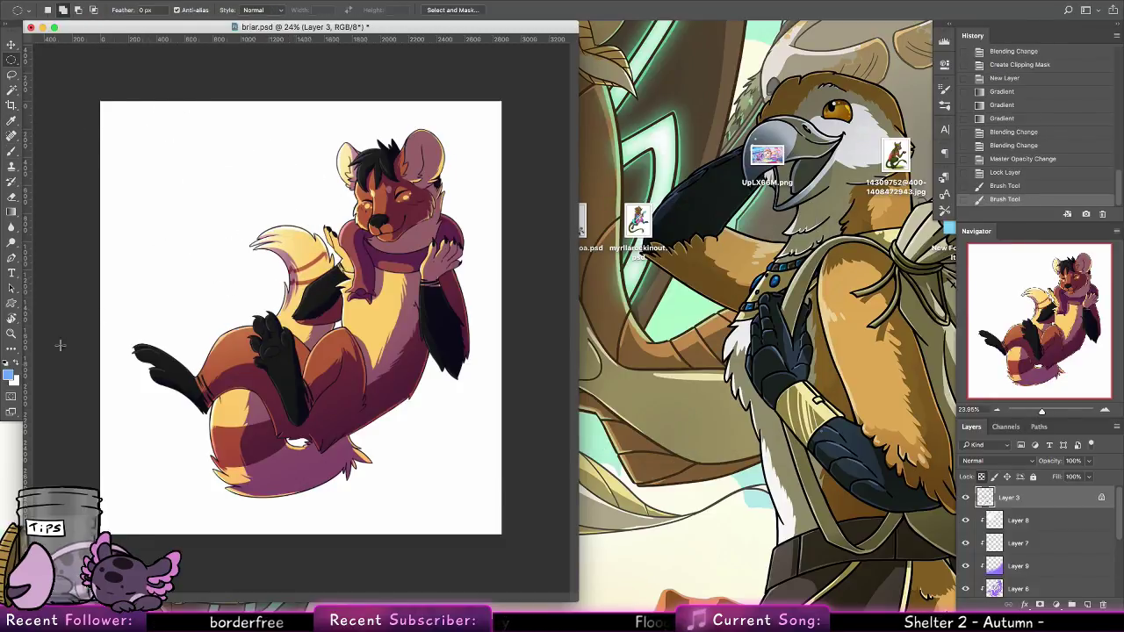
# Set the foreground color to a bright, fully saturated yellow-green
pyautogui.click(8, 374)
pyautogui.click(670, 345)
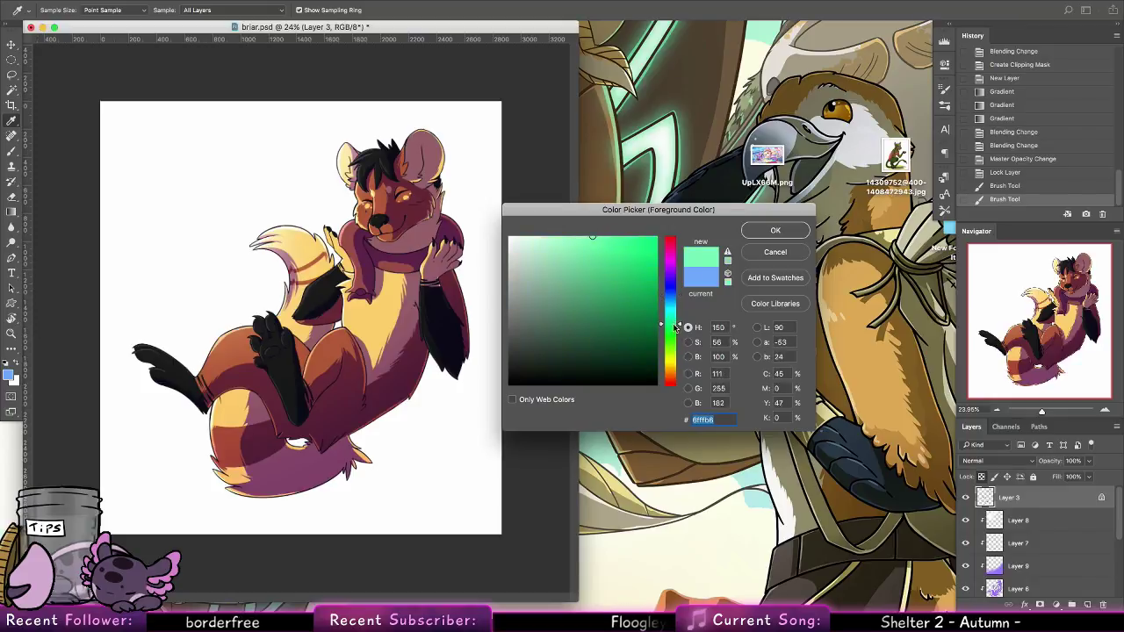
pyautogui.moveTo(615, 282)
pyautogui.mouseDown()
pyautogui.moveTo(637, 311)
pyautogui.moveTo(657, 296)
pyautogui.mouseUp()
pyautogui.moveTo(675, 348); pyautogui.dragTo(676, 351)
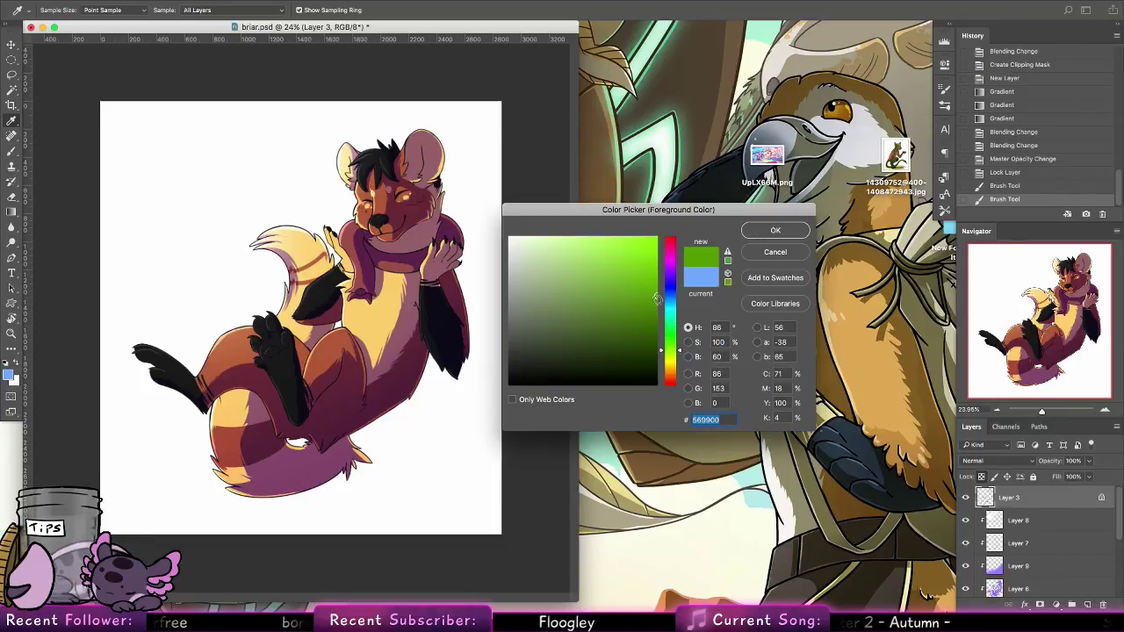
pyautogui.moveTo(657, 299); pyautogui.dragTo(656, 280)
pyautogui.click(776, 230)
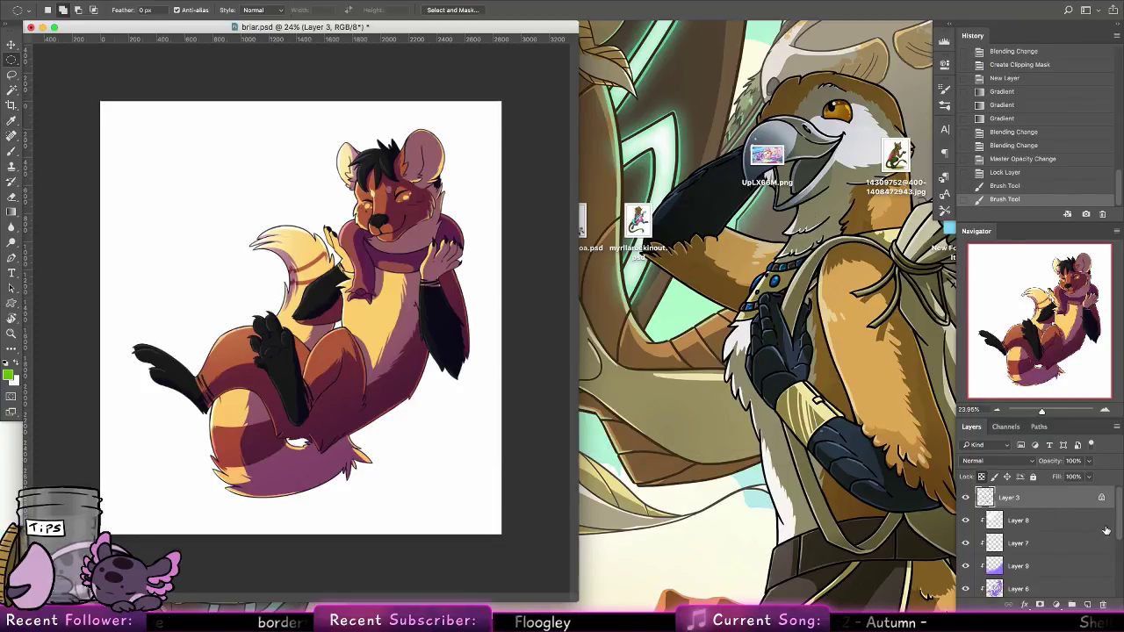
# Add a new layer between Layer 4 and Layer 2, behind the character, for the background
pyautogui.scroll(-5, 1102, 532)
pyautogui.click(1045, 547)
pyautogui.click(1087, 603)
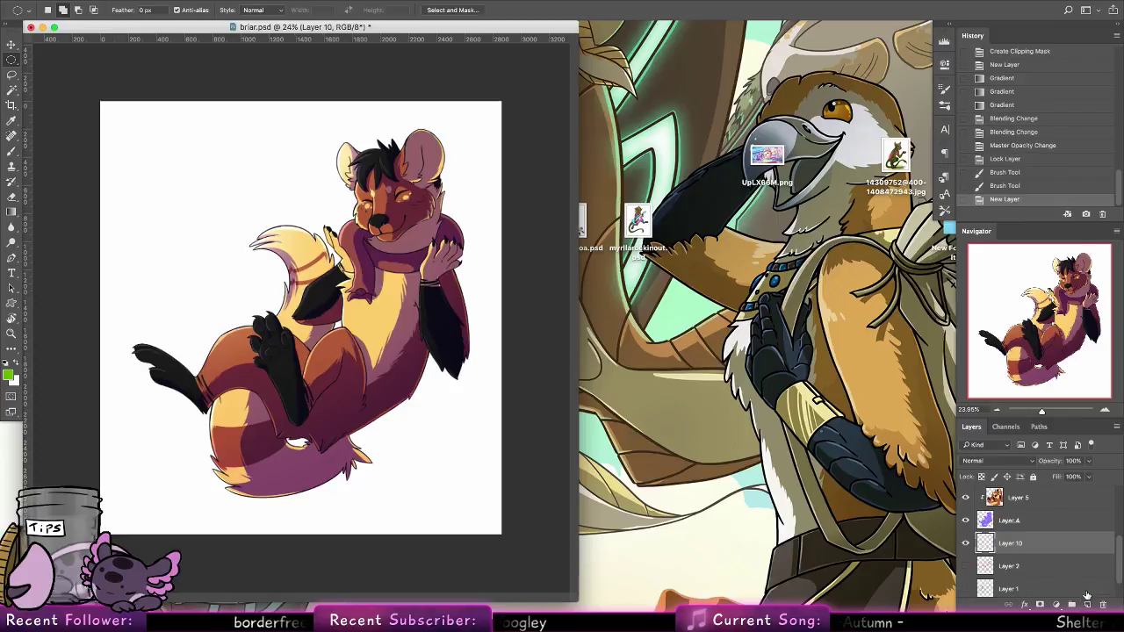
# Try large green brush marks behind the character on Layer 10, undo them and return to the Elliptical Marquee tool
pyautogui.press('b')
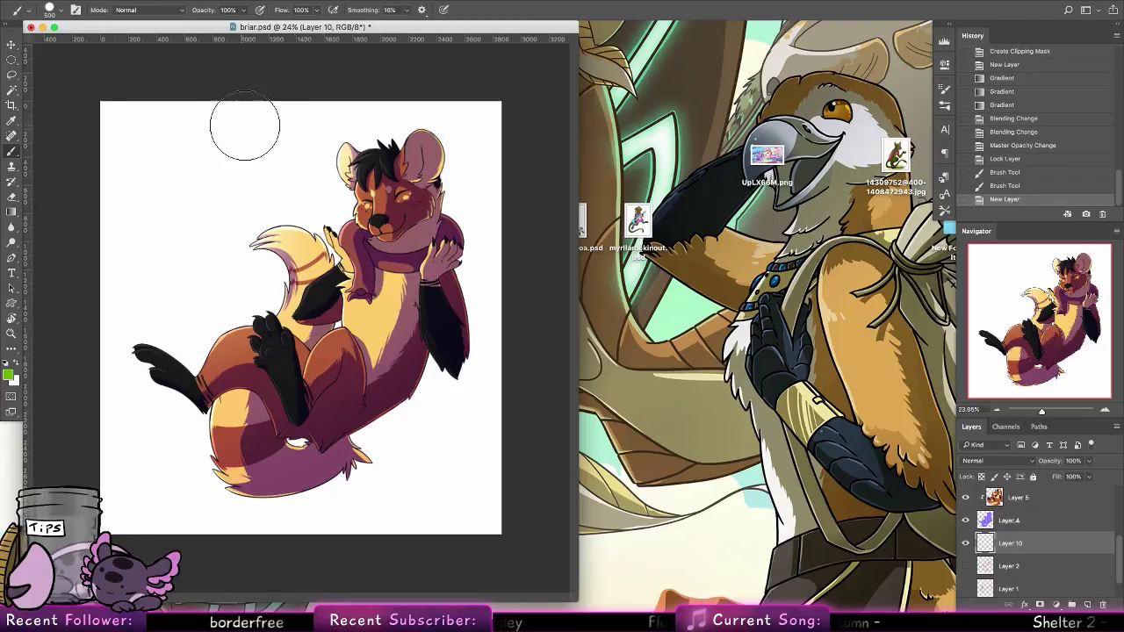
pyautogui.click(221, 161)
pyautogui.click(153, 210)
pyautogui.moveTo(218, 148)
pyautogui.mouseDown()
pyautogui.moveTo(144, 213)
pyautogui.moveTo(263, 155)
pyautogui.moveTo(228, 256)
pyautogui.mouseUp()
pyautogui.press('super+alt+z')
pyautogui.press('super+alt+z')
pyautogui.press('super+alt+z')
pyautogui.press('super+alt+z')
pyautogui.press('m')
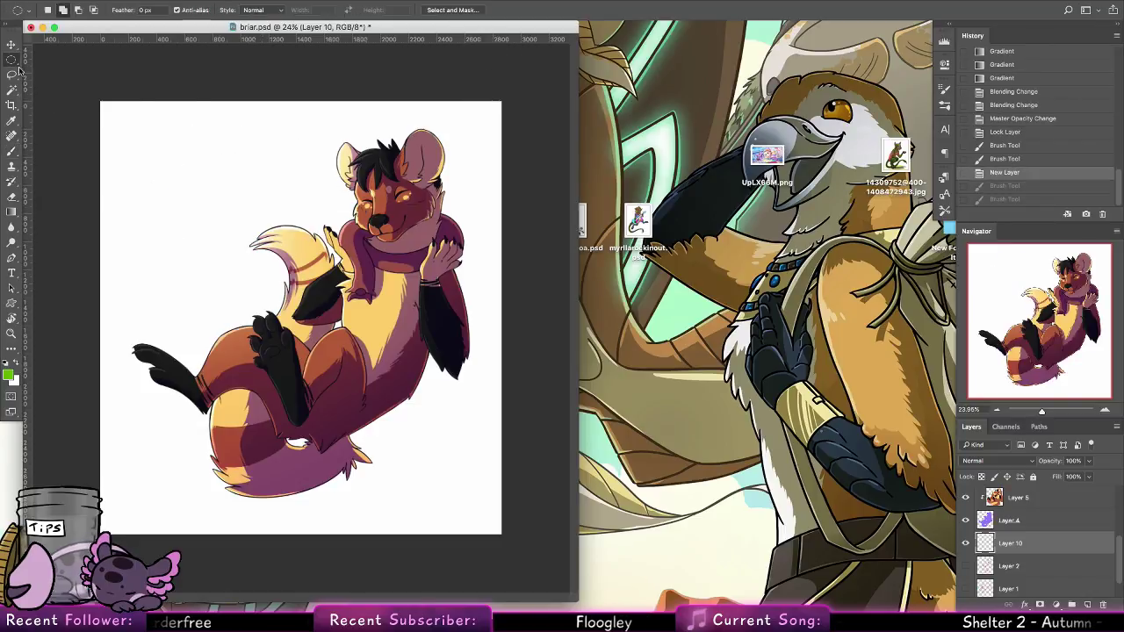
# Build a combined selection on Layer 10 from about a dozen large and small circles scattered around and behind the character
pyautogui.moveTo(151, 137); pyautogui.dragTo(243, 231)
pyautogui.moveTo(246, 166); pyautogui.dragTo(280, 204)
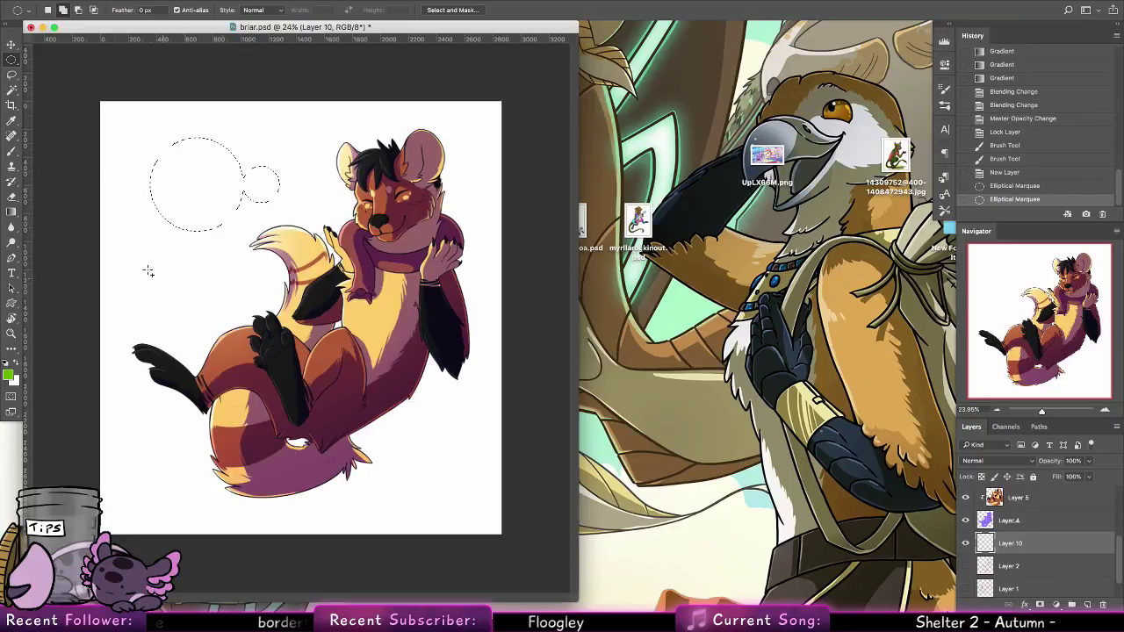
pyautogui.moveTo(145, 268); pyautogui.dragTo(335, 451)
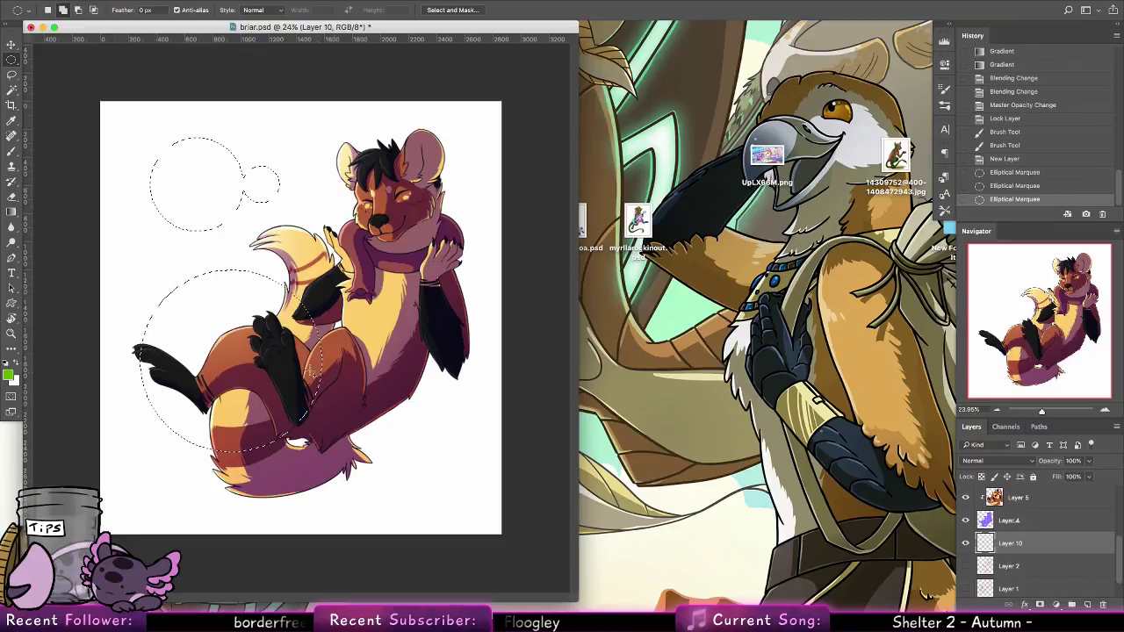
pyautogui.moveTo(301, 367); pyautogui.dragTo(402, 463)
pyautogui.moveTo(321, 194); pyautogui.dragTo(443, 306)
pyautogui.moveTo(302, 134); pyautogui.dragTo(397, 215)
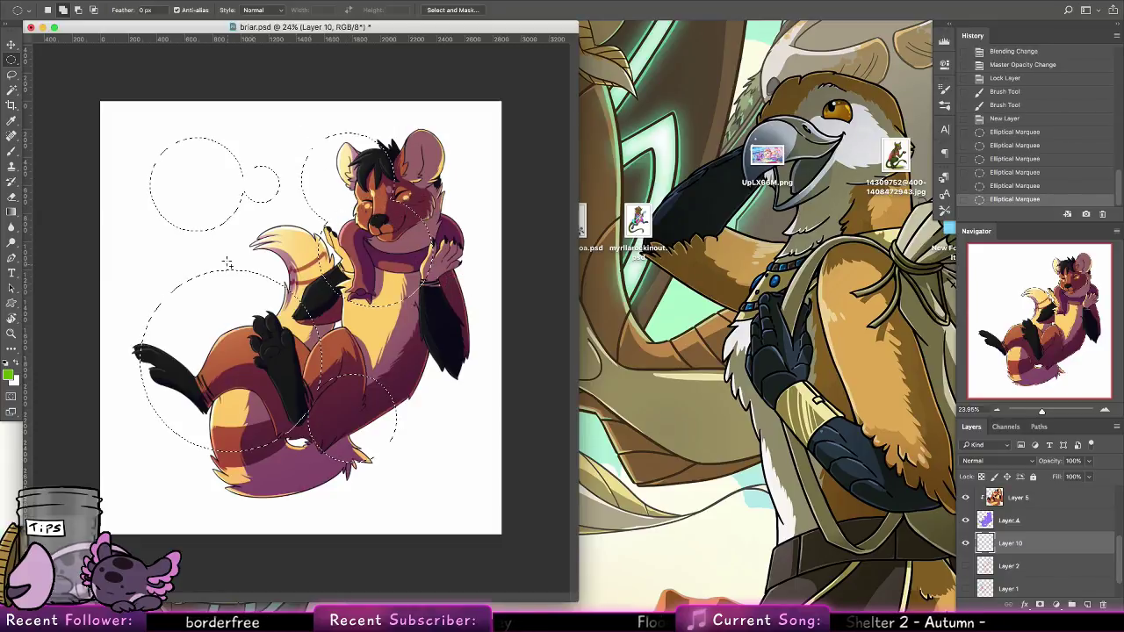
pyautogui.moveTo(222, 251); pyautogui.dragTo(327, 338)
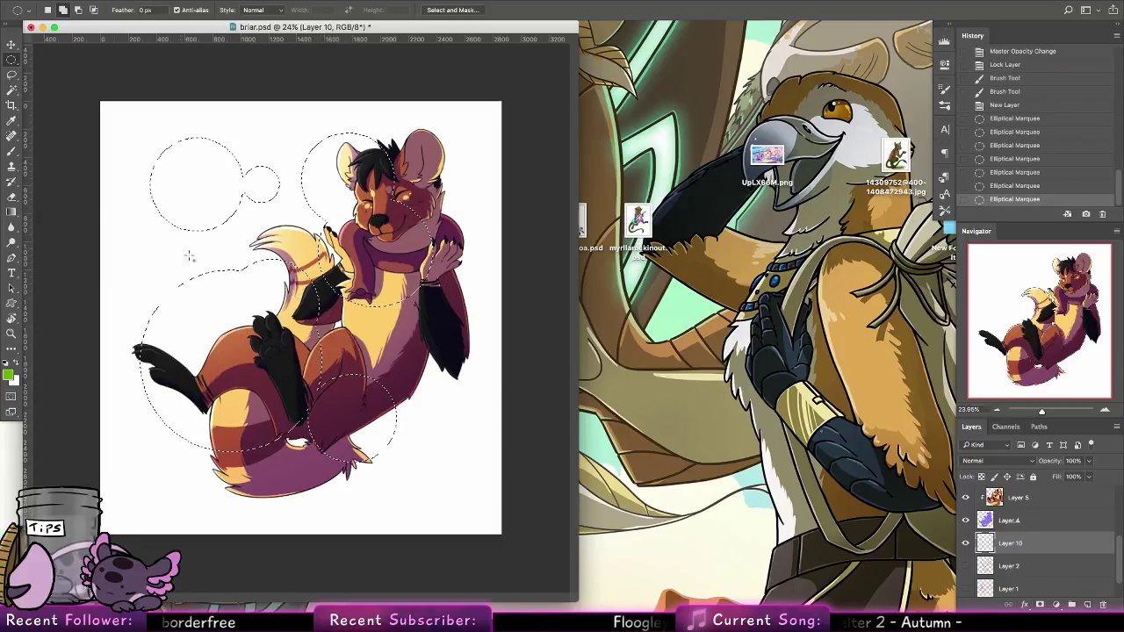
pyautogui.moveTo(185, 252); pyautogui.dragTo(249, 274)
pyautogui.moveTo(412, 411); pyautogui.dragTo(482, 439)
pyautogui.moveTo(346, 464); pyautogui.dragTo(390, 511)
pyautogui.moveTo(171, 470); pyautogui.dragTo(202, 502)
pyautogui.moveTo(417, 156); pyautogui.dragTo(478, 212)
# Try a green gradient in the selected circles that fades toward the top, deselect, and undo both to restore the selection
pyautogui.moveTo(12, 212)
pyautogui.mouseDown()
pyautogui.moveTo(69, 222)
pyautogui.moveTo(50, 214)
pyautogui.mouseUp()
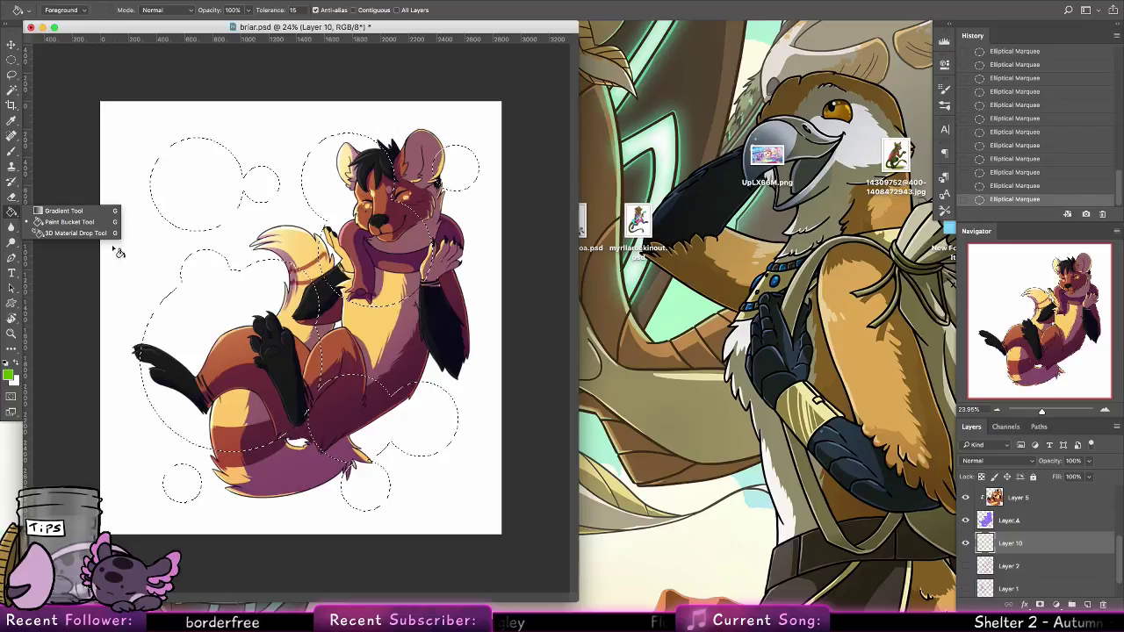
pyautogui.click(63, 211)
pyautogui.moveTo(301, 218); pyautogui.dragTo(301, 219)
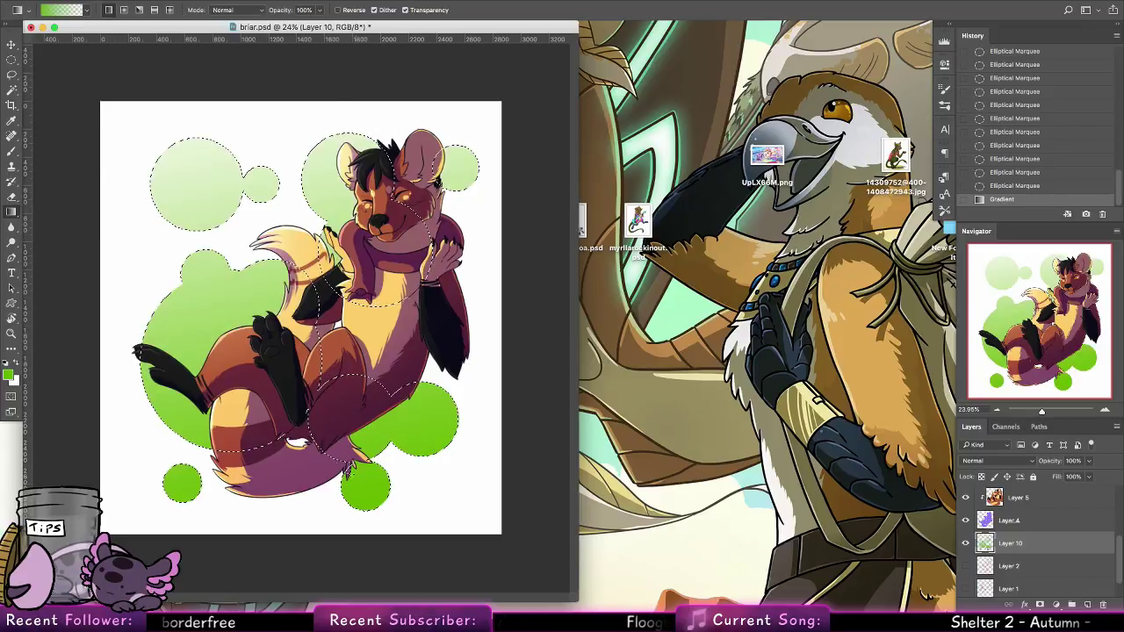
pyautogui.hotkey('ctrl', 'd')
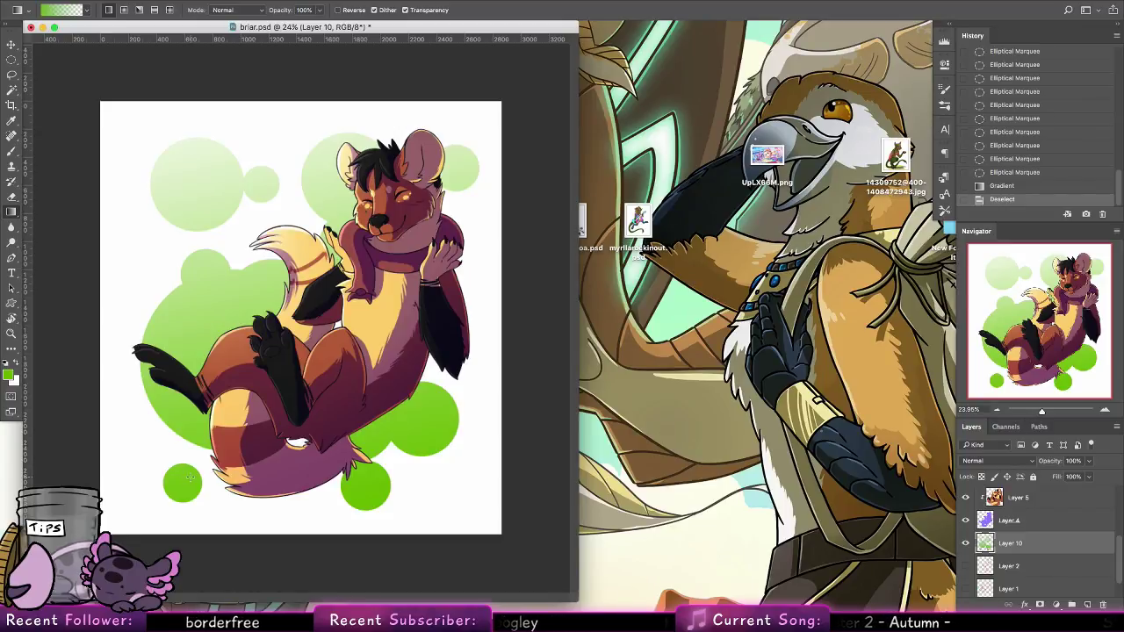
pyautogui.hotkey('ctrl', 'alt', 'z')
pyautogui.hotkey('ctrl', 'alt', 'z')
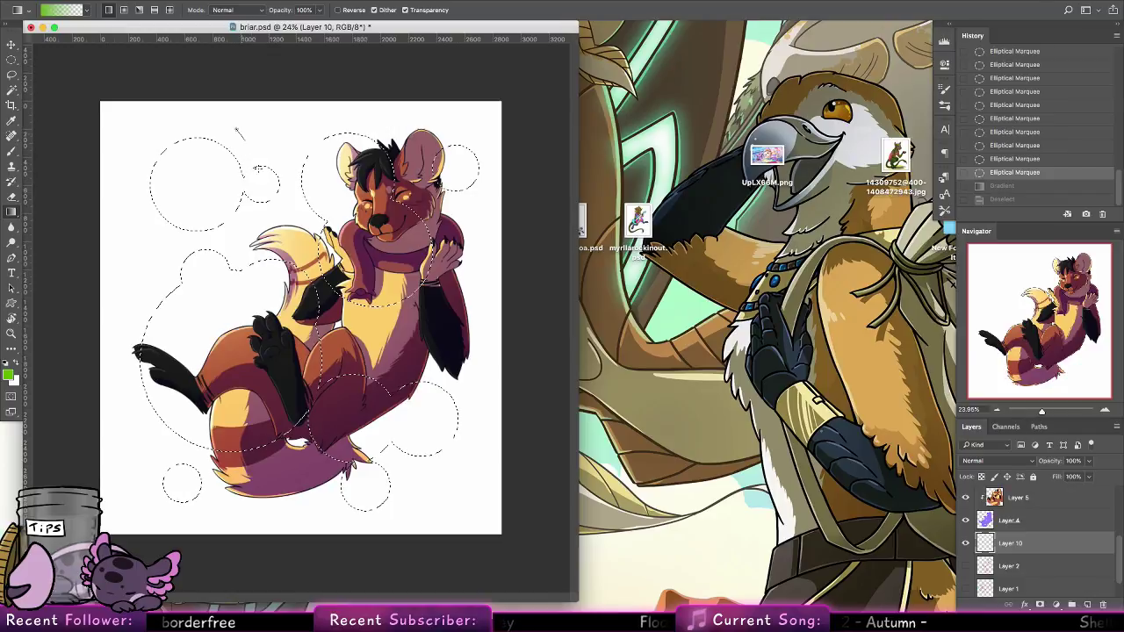
# Fill the selected circles on Layer 10 with a gradient from green at the top to pale at the bottom, and deselect
pyautogui.moveTo(237, 132); pyautogui.dragTo(468, 529)
pyautogui.moveTo(306, 138); pyautogui.dragTo(443, 570)
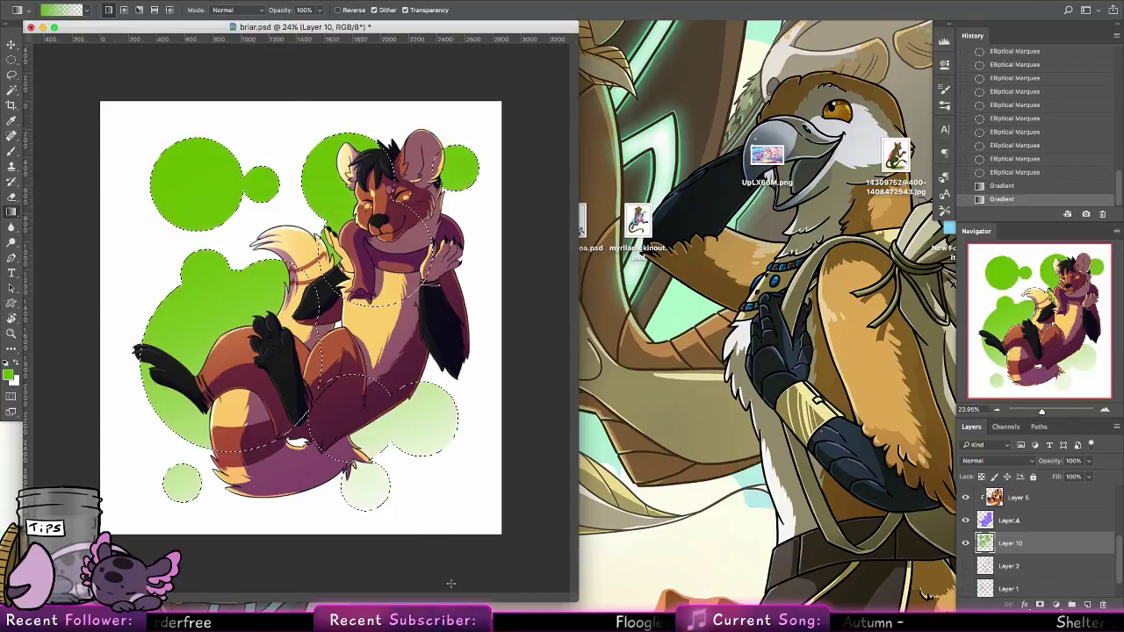
pyautogui.hotkey('ctrl', 'd')
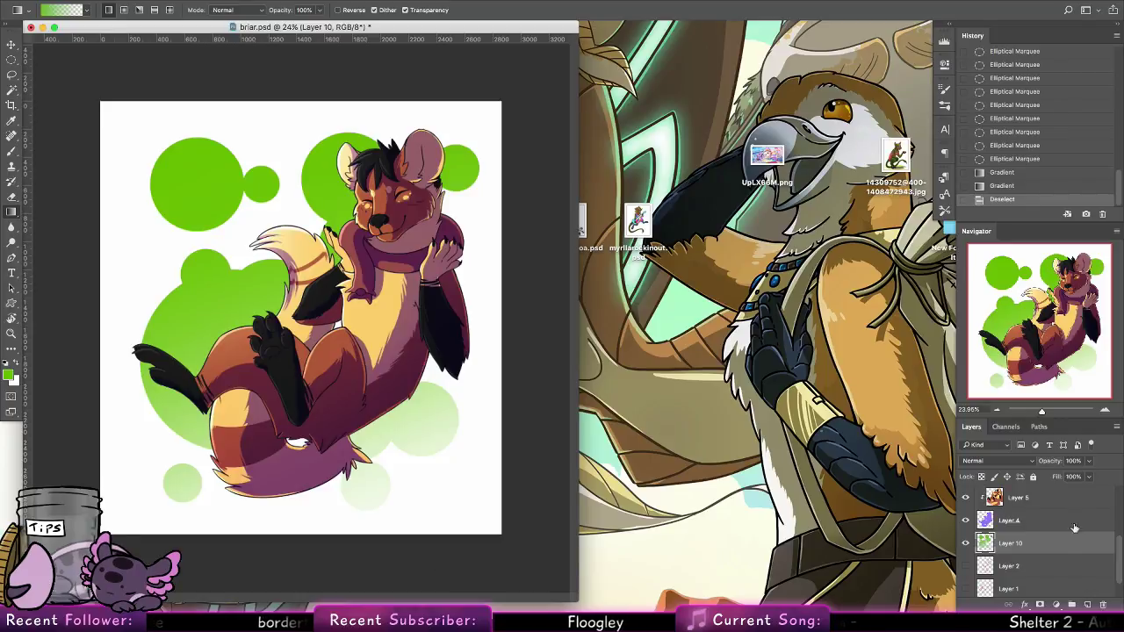
# Group all character layers together with Layer 10, from Layer 10 up to the topmost layer
pyautogui.moveTo(1118, 554); pyautogui.dragTo(1117, 499)
pyautogui.keyDown('shift'); pyautogui.click(1059, 498); pyautogui.keyUp('shift')
pyautogui.press('super+g')
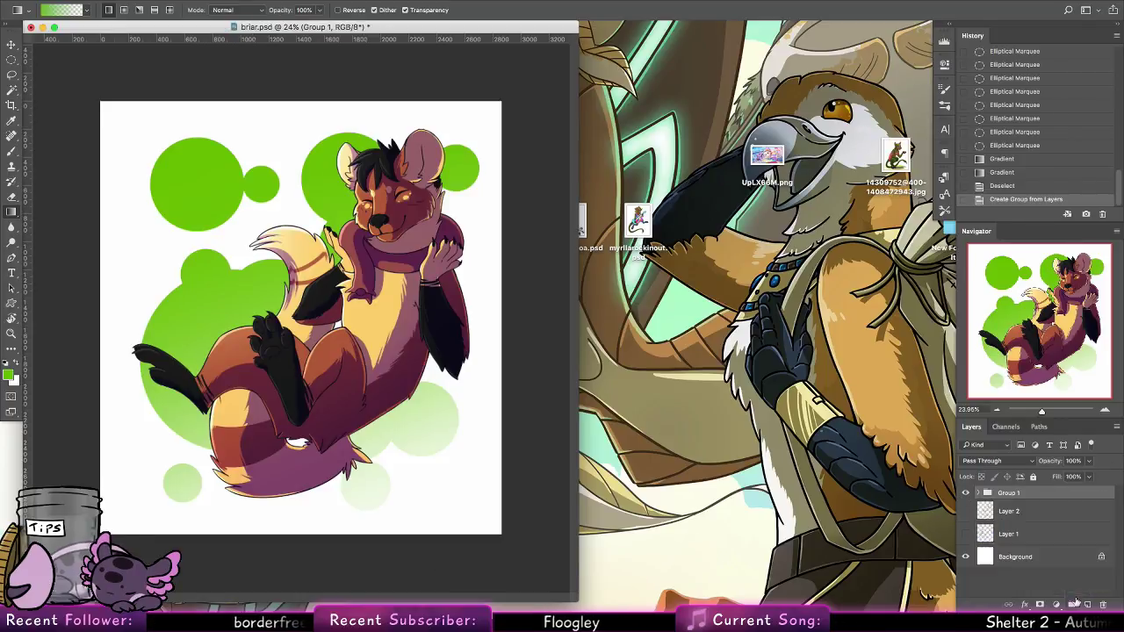
# Open the Personal Art folder on the desktop and place Texture1.jpg and Texture2.jpg into briar.psd
pyautogui.click(826, 399)
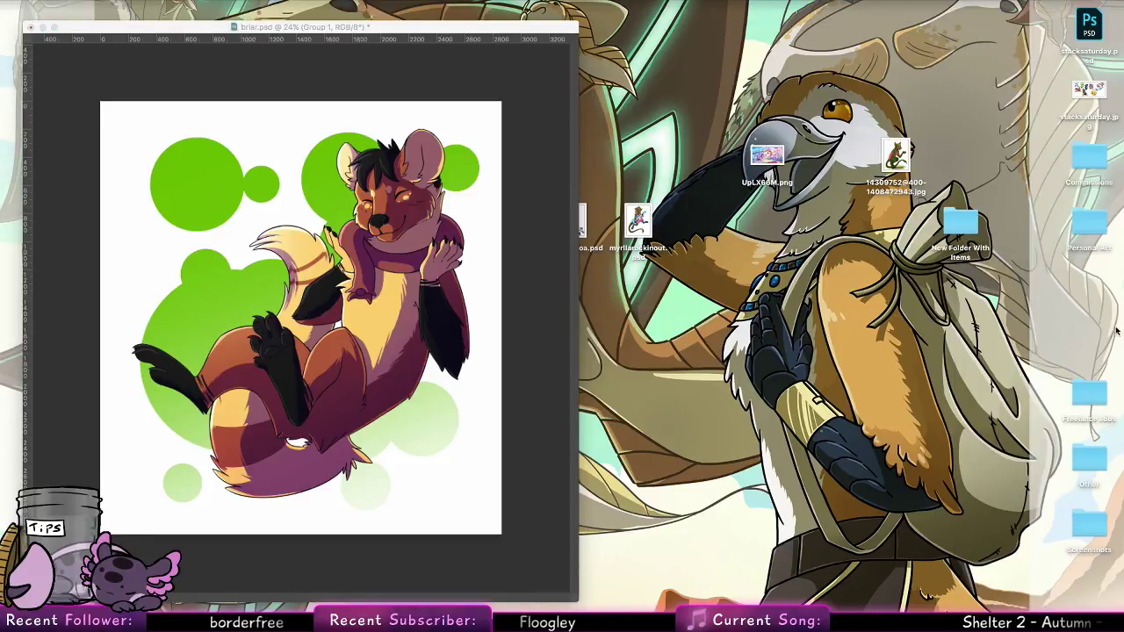
pyautogui.doubleClick(1088, 226)
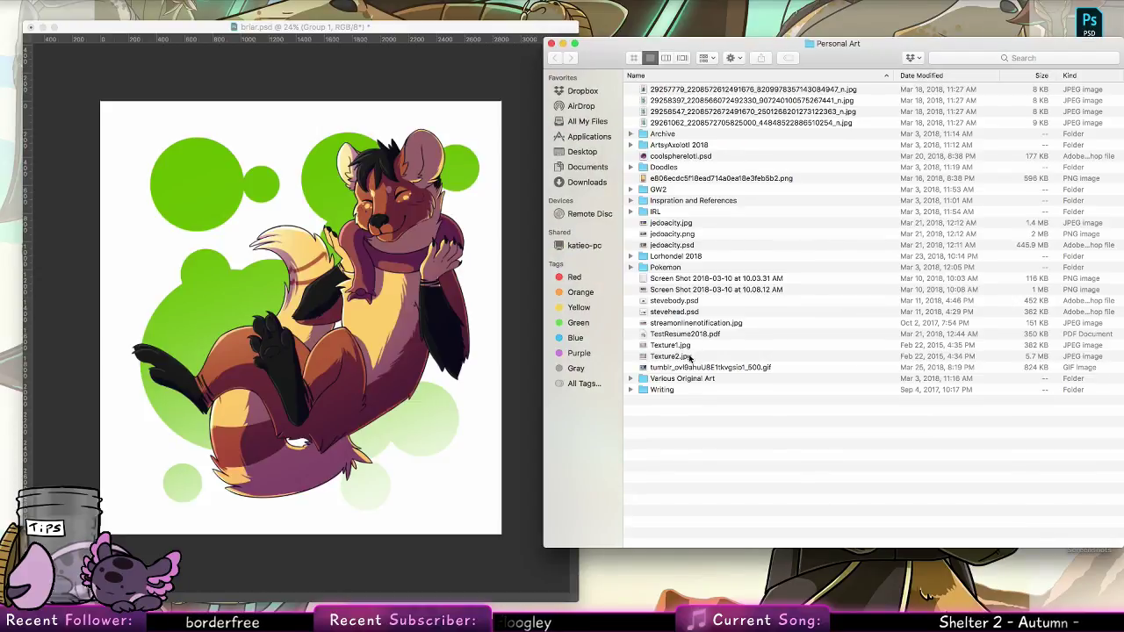
pyautogui.click(690, 357)
pyautogui.keyDown('shift'); pyautogui.click(672, 345); pyautogui.keyUp('shift')
pyautogui.moveTo(671, 345); pyautogui.dragTo(487, 329)
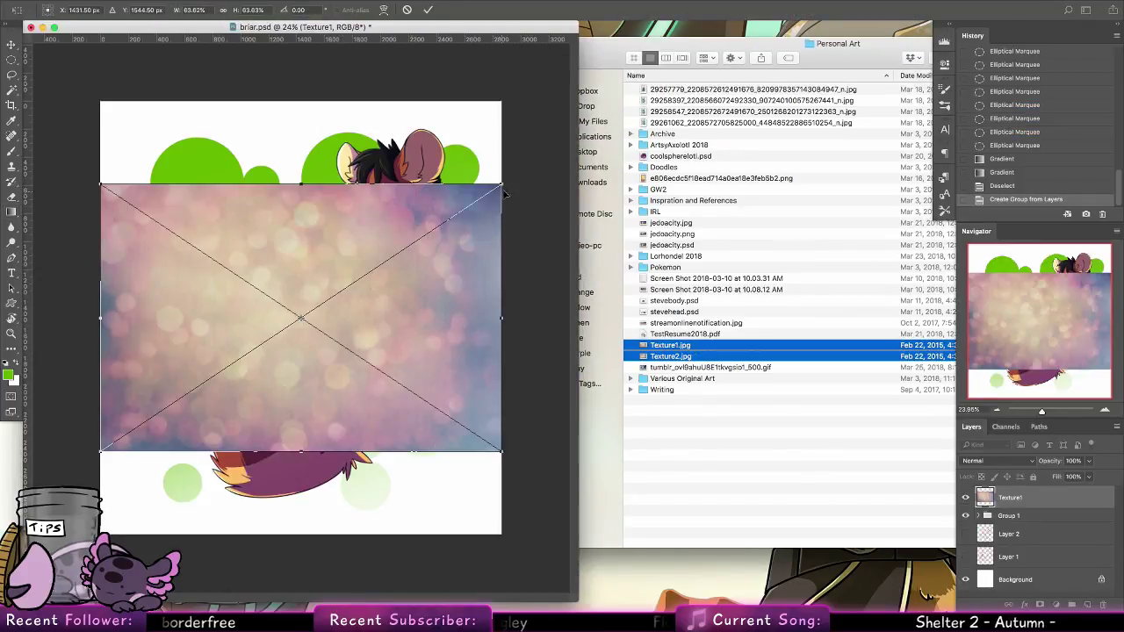
# Rotate the Texture1 image to portrait orientation, enlarge it to cover the whole canvas, and commit the placement
pyautogui.moveTo(505, 192); pyautogui.dragTo(378, 482)
pyautogui.moveTo(376, 392); pyautogui.dragTo(304, 324)
pyautogui.moveTo(355, 447); pyautogui.dragTo(501, 564)
pyautogui.click(428, 10)
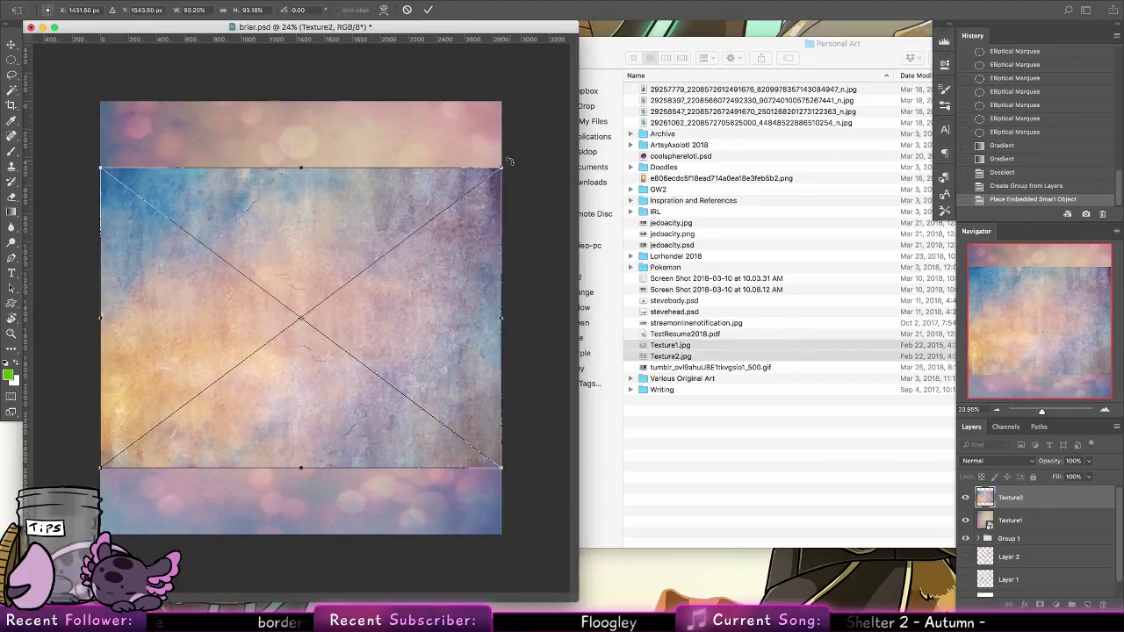
# Rotate the Texture2 image 90 degrees, enlarge it past the canvas edges, and commit the placement
pyautogui.moveTo(509, 162); pyautogui.dragTo(413, 491)
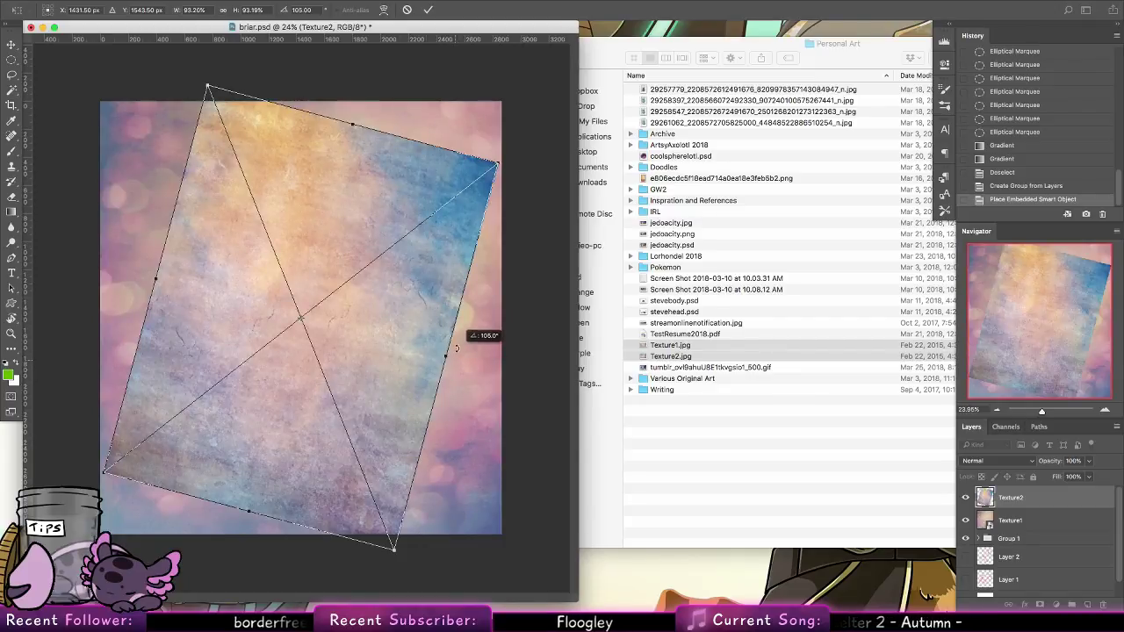
pyautogui.moveTo(419, 387); pyautogui.dragTo(352, 330)
pyautogui.moveTo(349, 488); pyautogui.dragTo(540, 591)
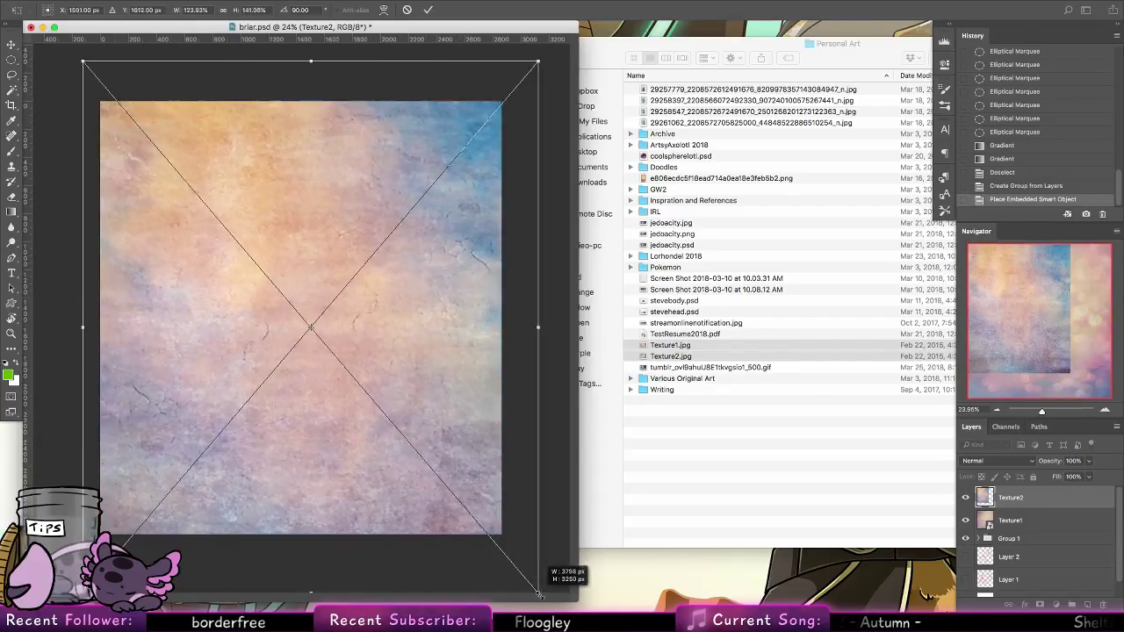
pyautogui.click(428, 11)
# Clip the Texture1 and Texture2 layers to Group 1 and set their blending mode to Overlay
pyautogui.rightClick(1047, 514)
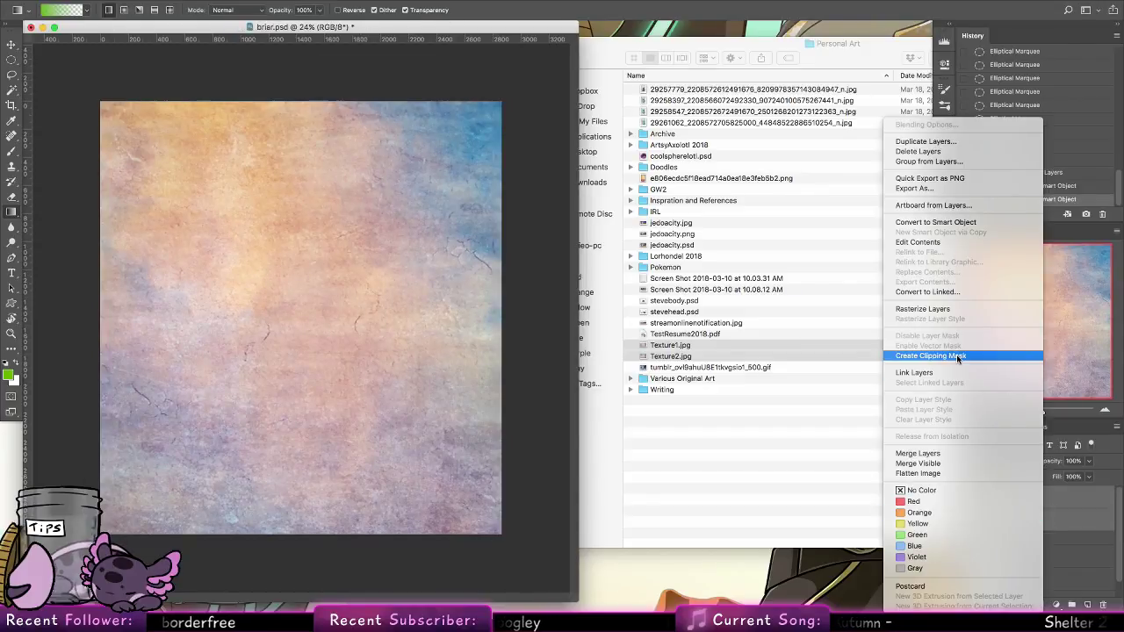
pyautogui.click(1010, 357)
pyautogui.click(1001, 461)
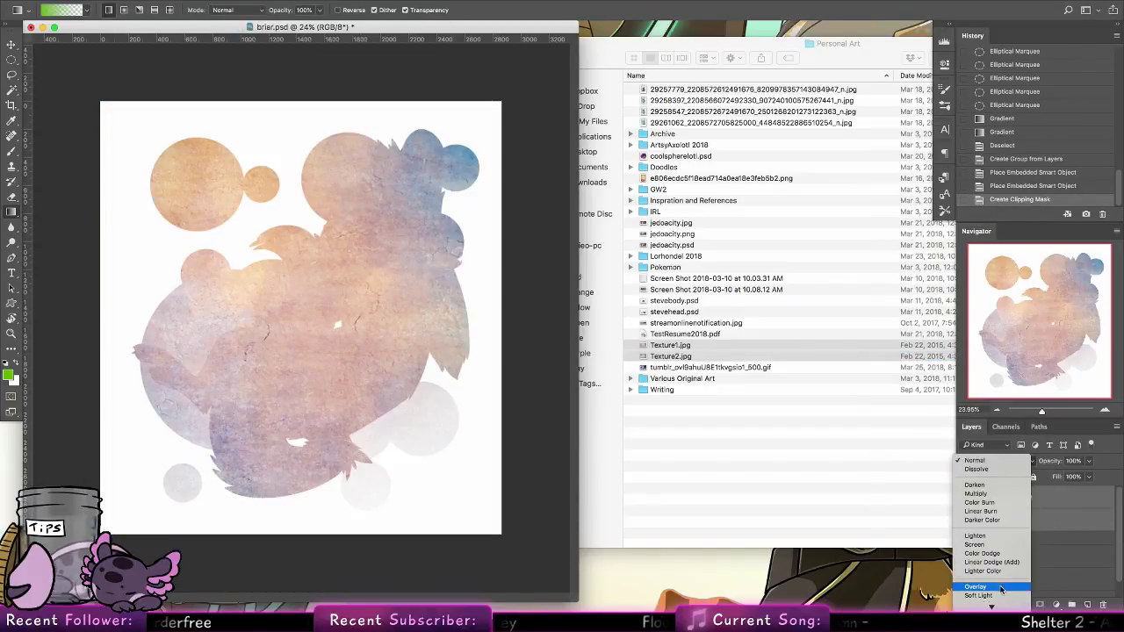
pyautogui.click(988, 548)
# Set the opacity of the Texture1 and Texture2 layers to 38%
pyautogui.click(1089, 461)
pyautogui.click(1047, 478)
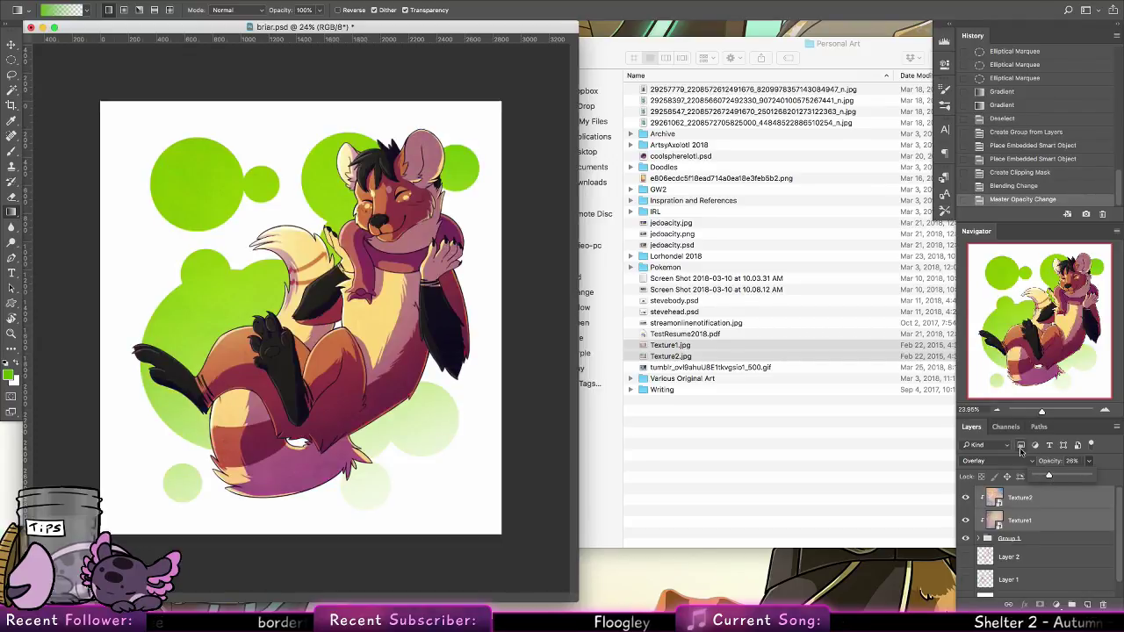
pyautogui.click(1020, 450)
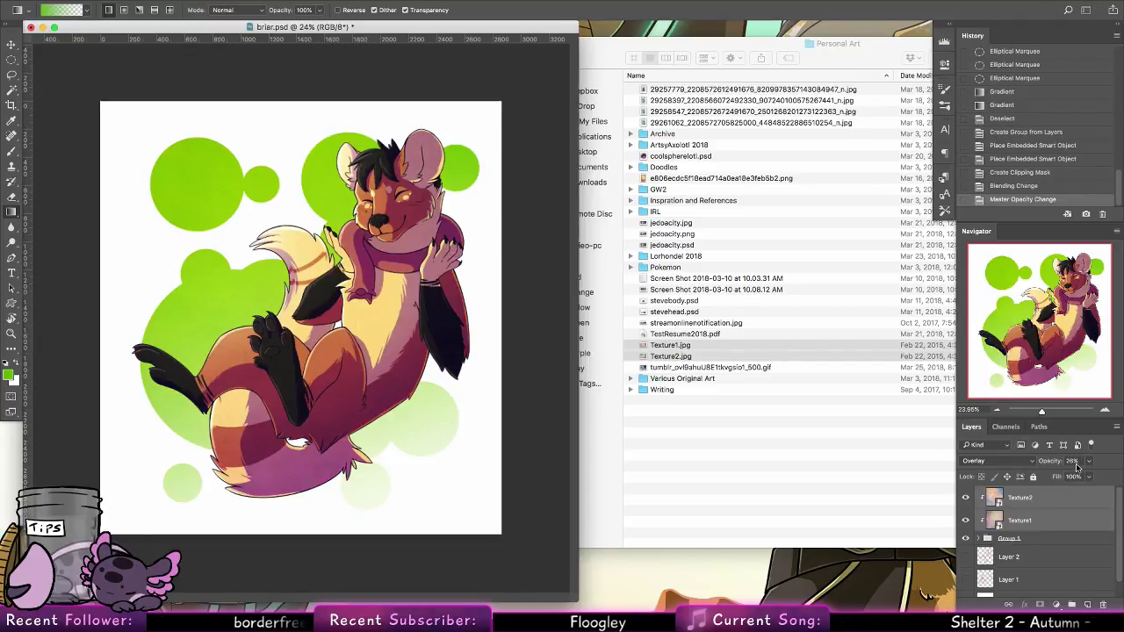
pyautogui.moveTo(1075, 464); pyautogui.dragTo(1090, 469)
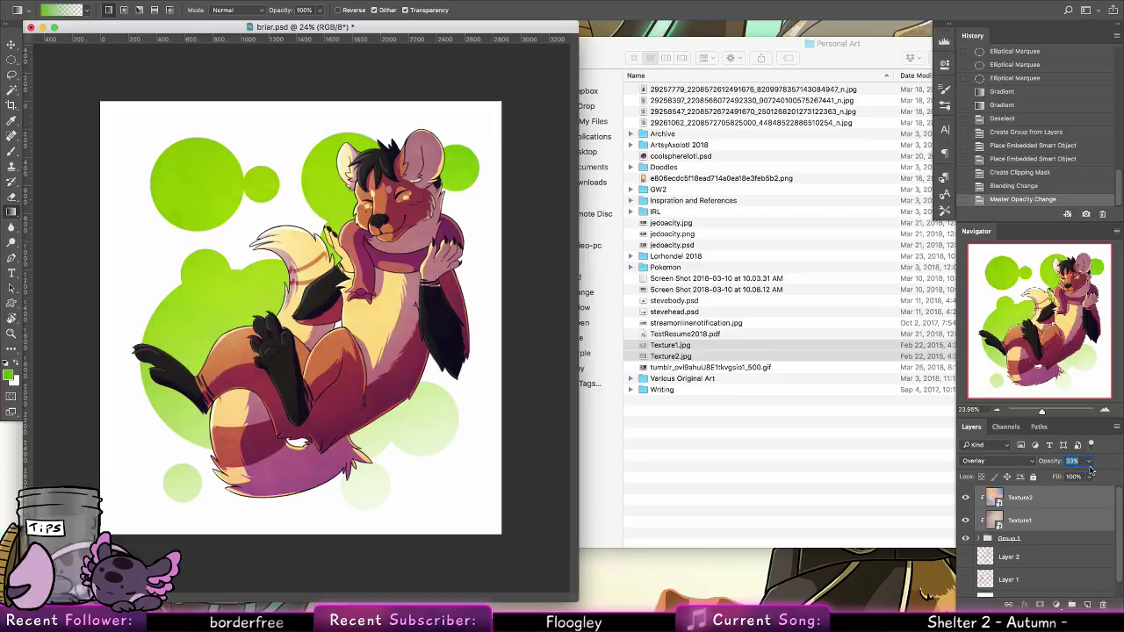
pyautogui.press('Up')
pyautogui.press('Up')
pyautogui.press('Up')
pyautogui.press('Up')
pyautogui.press('Up')
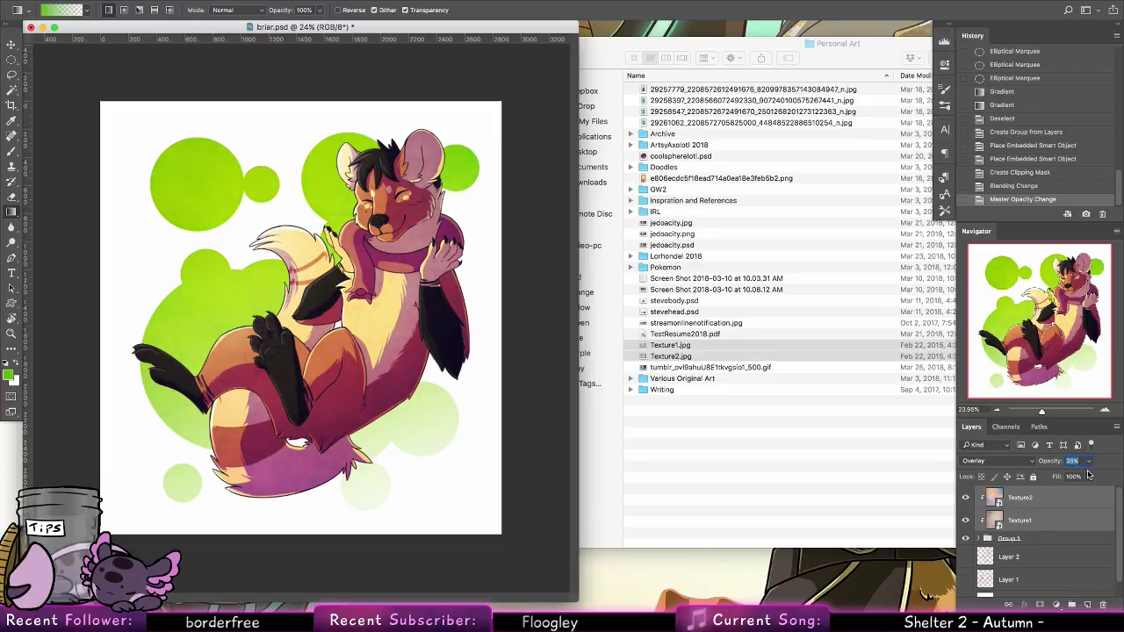
# Expand Group 1 and add a new layer directly above Layer 10
pyautogui.click(979, 539)
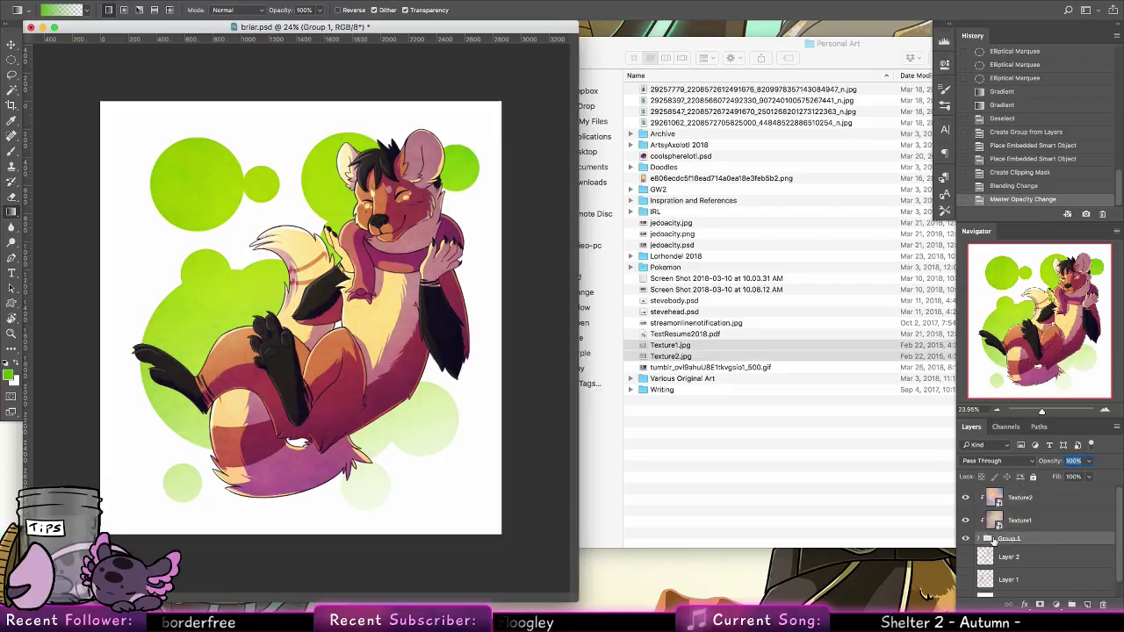
pyautogui.click(979, 540)
pyautogui.scroll(-3, 1107, 571)
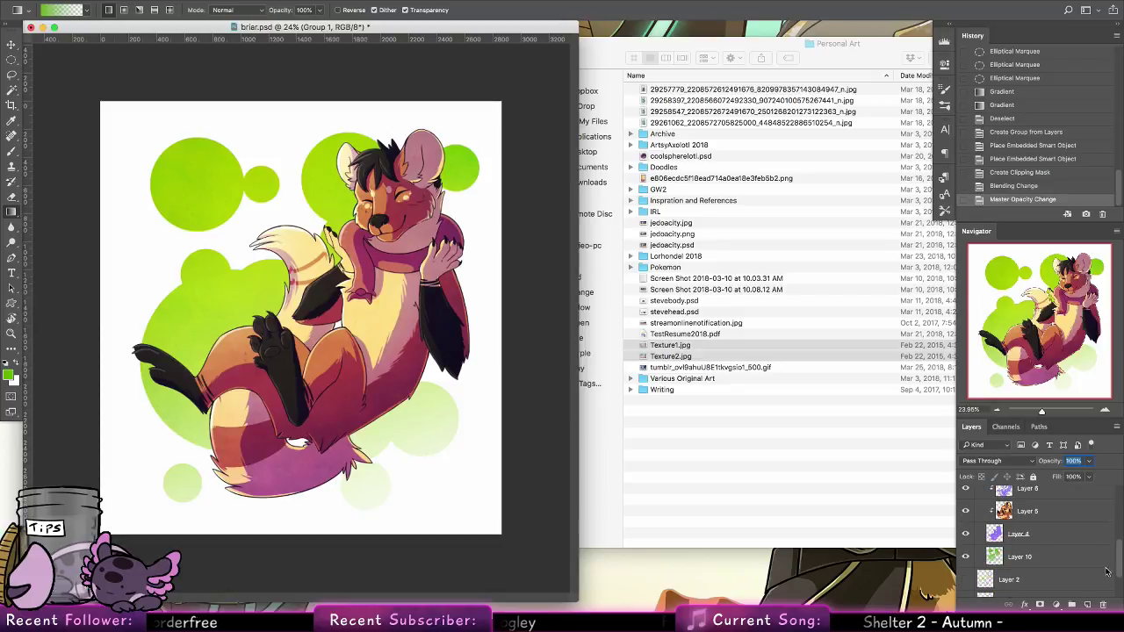
pyautogui.click(1047, 557)
pyautogui.click(1087, 605)
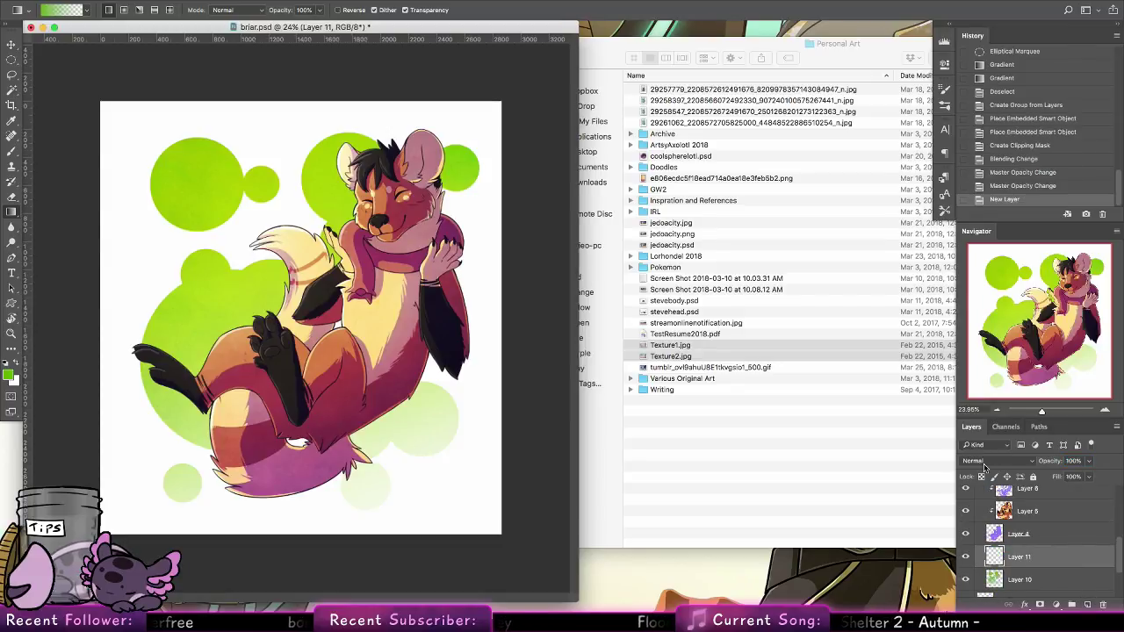
# Stamp the artist's signature beside the tail with the signature brush at 124 px on Layer 11
pyautogui.click(12, 152)
pyautogui.click(53, 9)
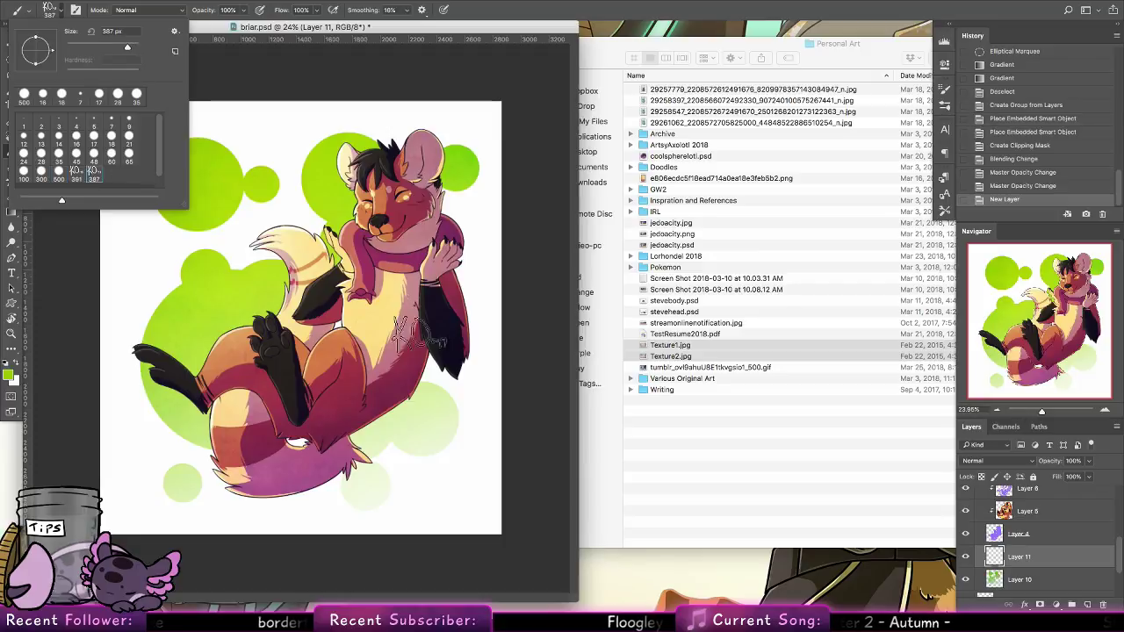
pyautogui.moveTo(127, 47); pyautogui.dragTo(106, 48)
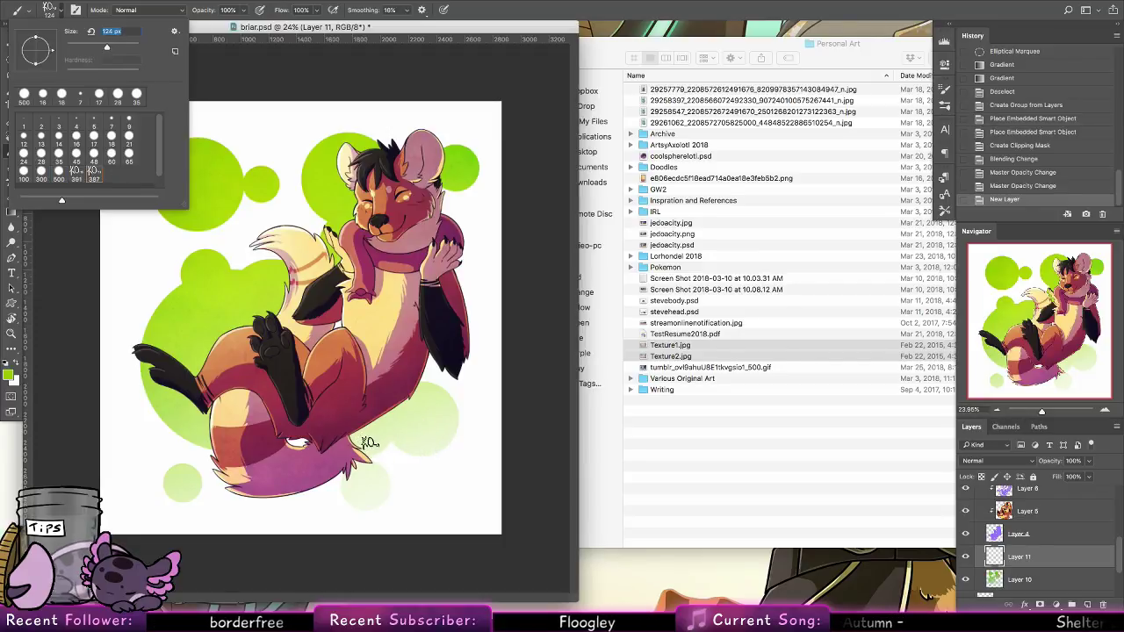
pyautogui.click(369, 443)
# Retouch the signature's year to read '18 using the 7 px hard round brush
pyautogui.click(12, 334)
pyautogui.moveTo(381, 460); pyautogui.dragTo(482, 469)
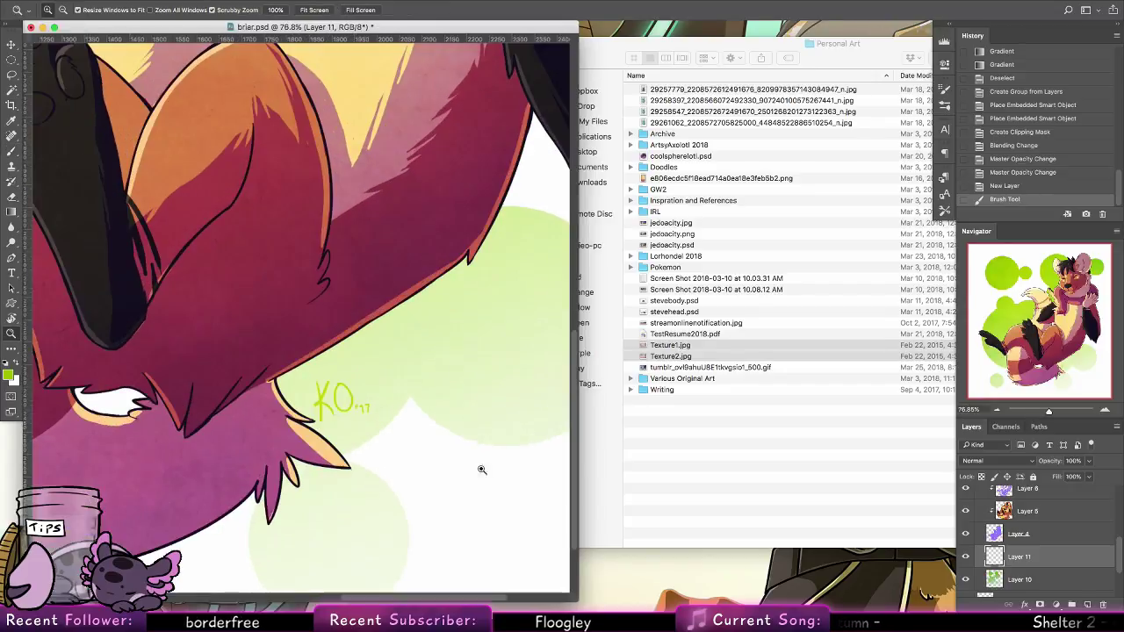
pyautogui.click(12, 152)
pyautogui.click(53, 10)
pyautogui.click(98, 95)
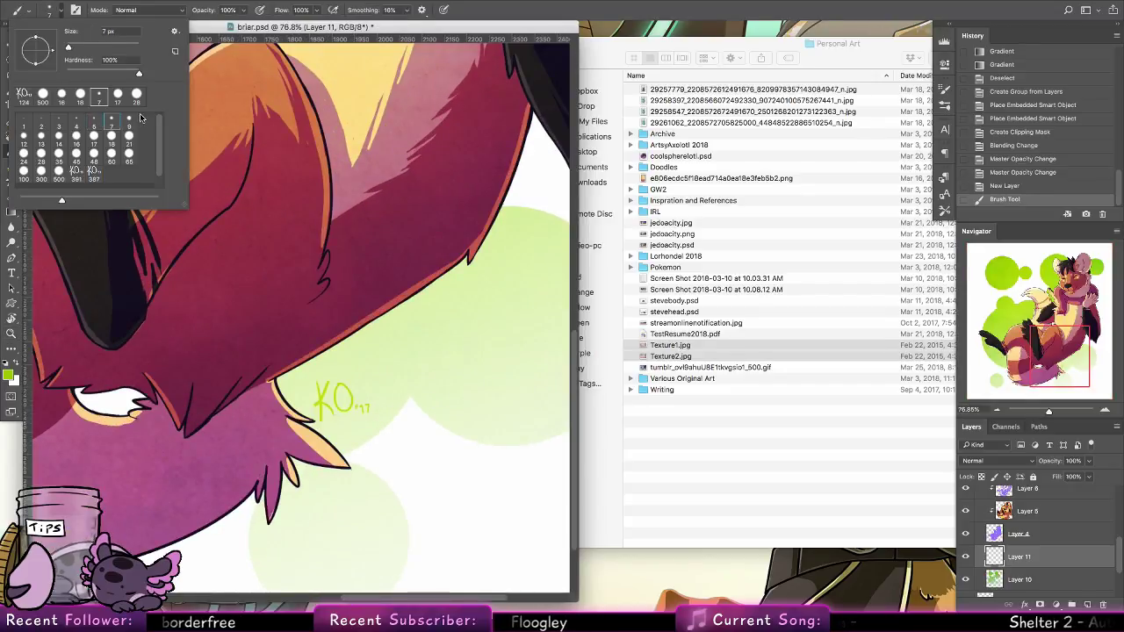
pyautogui.click(365, 406)
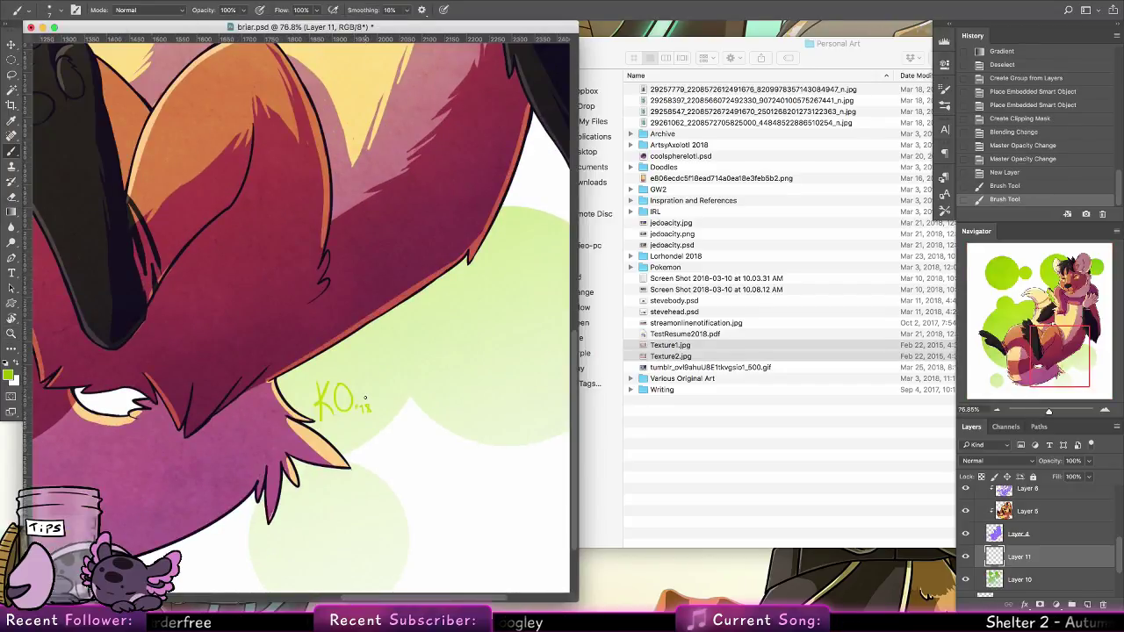
# Save the signed and textured illustration
pyautogui.press('z')
pyautogui.press('super+s')
pyautogui.moveTo(478, 353); pyautogui.dragTo(377, 362)
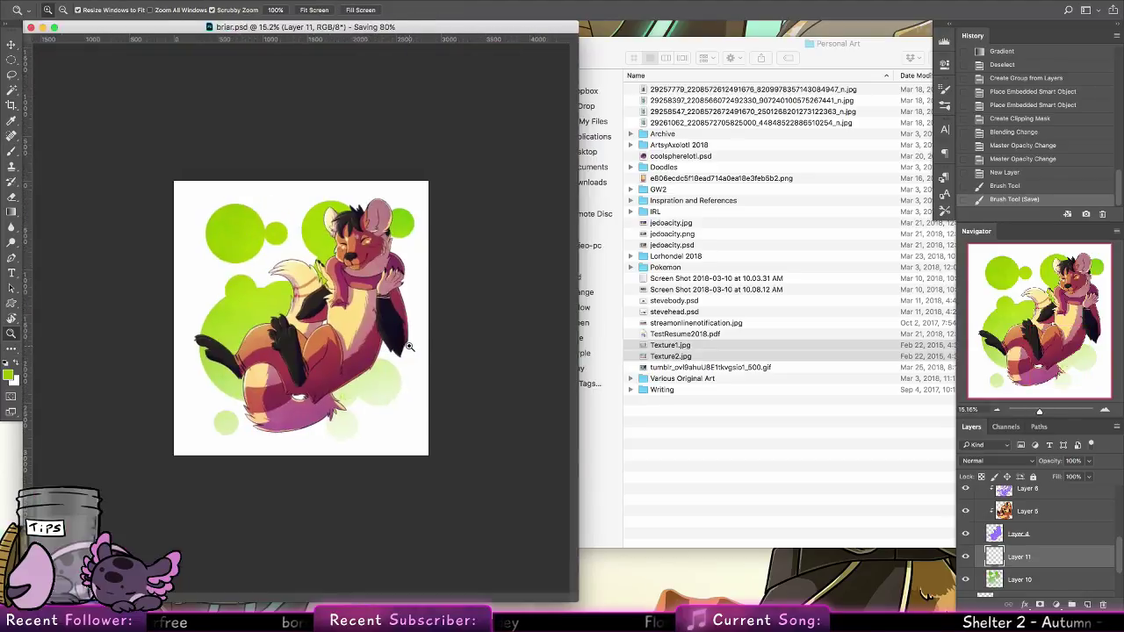
pyautogui.moveTo(474, 285); pyautogui.dragTo(510, 246)
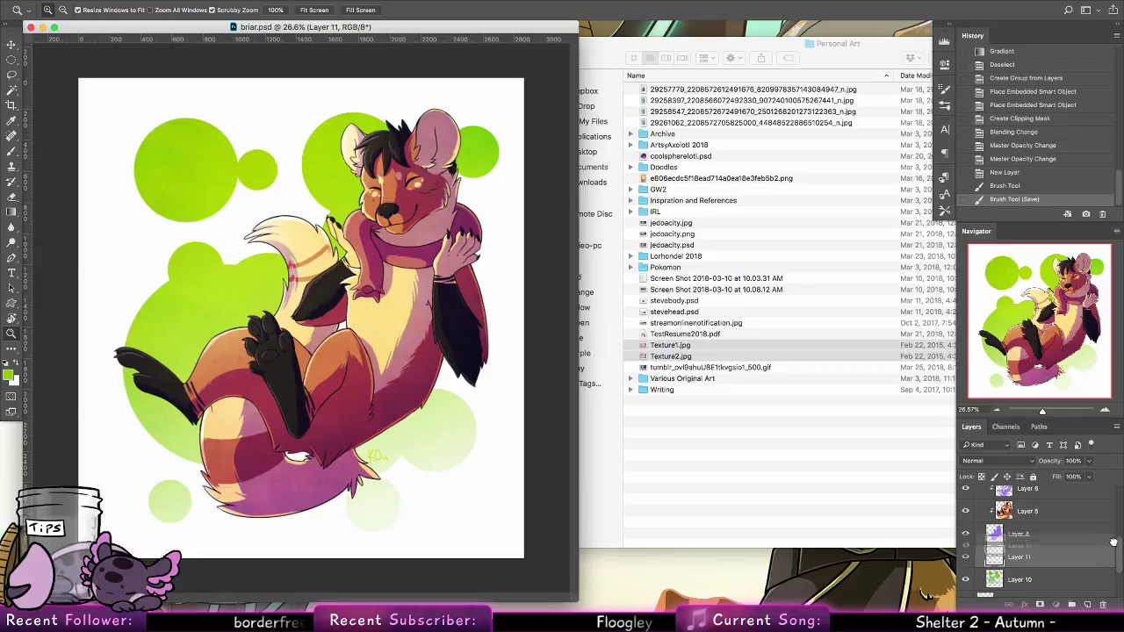
# Collapse Group 1 in the layer stack and select it
pyautogui.scroll(3, 1118, 501)
pyautogui.click(1010, 515)
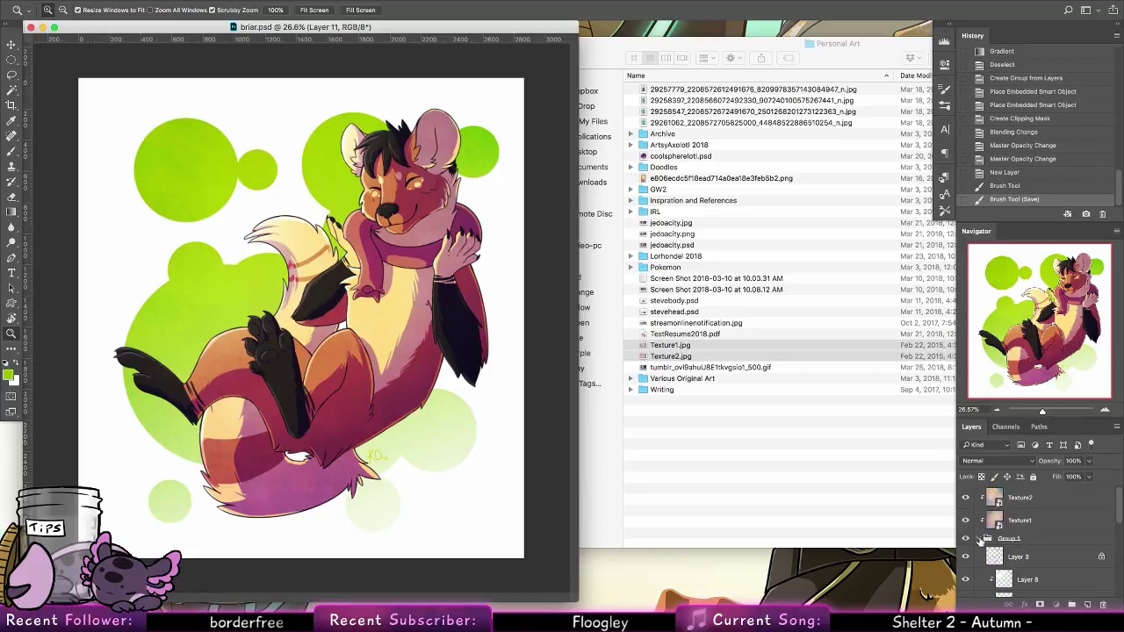
pyautogui.click(988, 516)
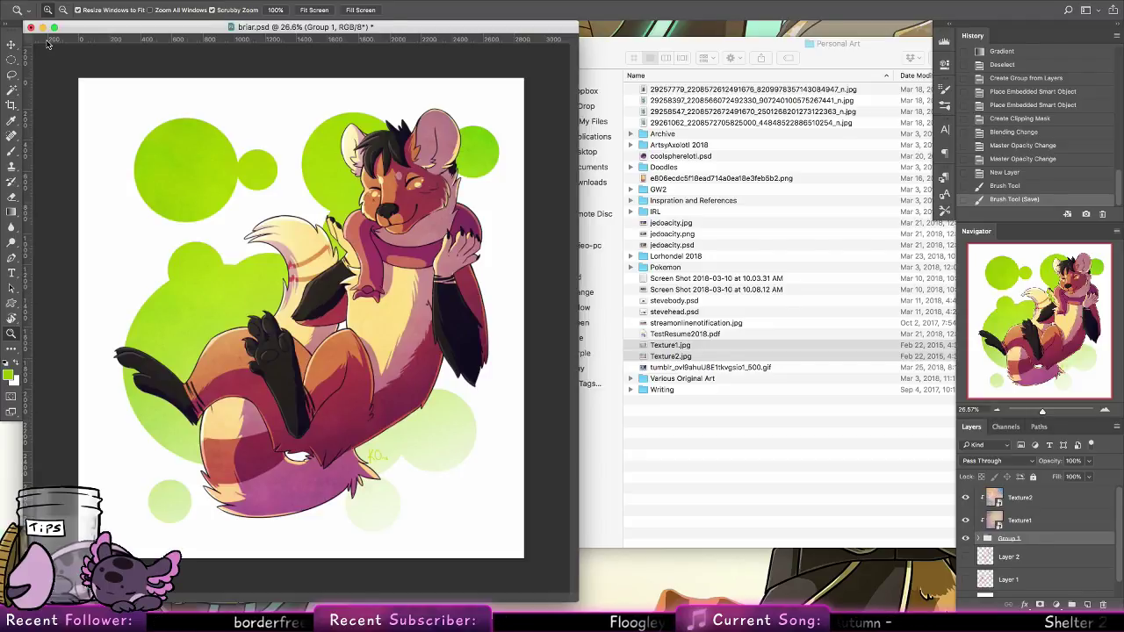
# Save briar.psd, close its document and clear the Personal Art folder window from view
pyautogui.press('super+s')
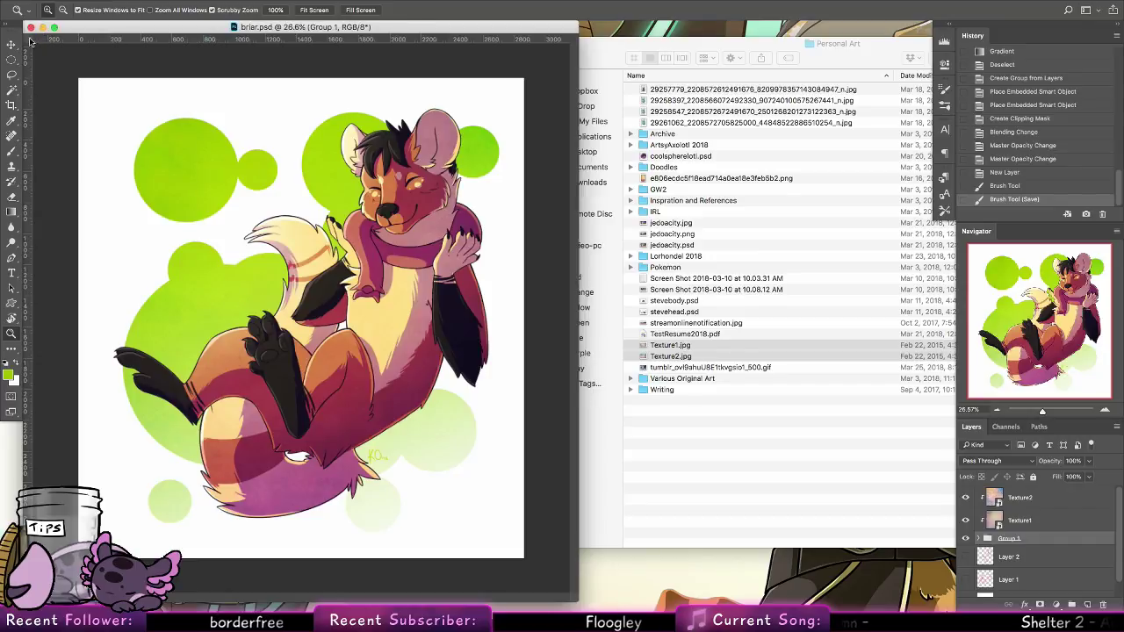
pyautogui.click(30, 27)
pyautogui.click(551, 43)
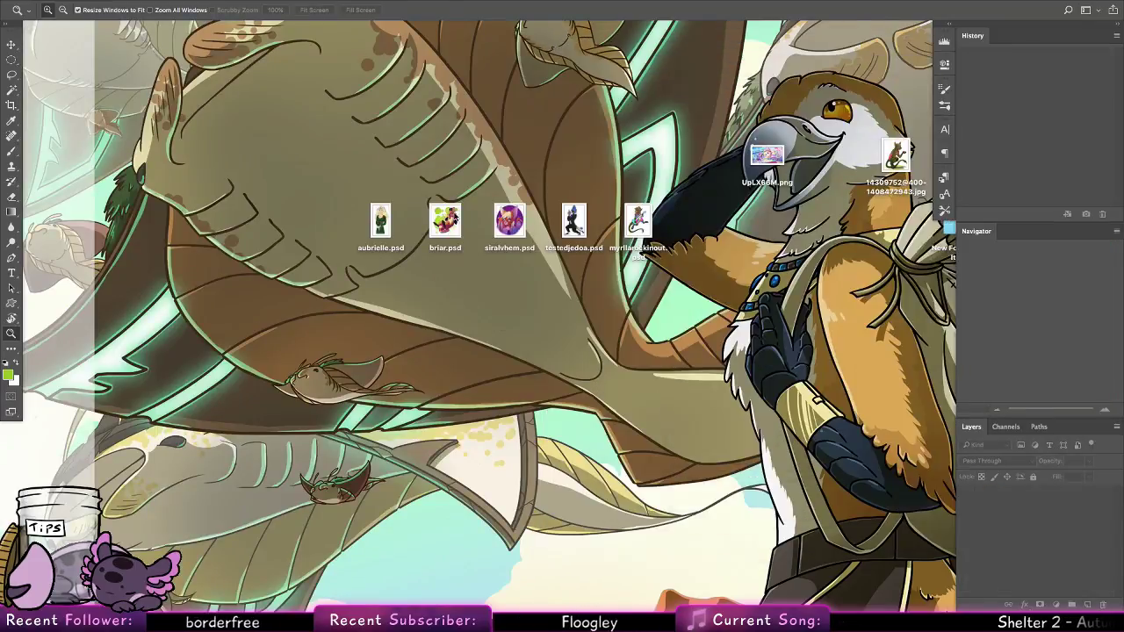
# Preview briar.psd and siralvhem.psd on the desktop without opening them
pyautogui.click(445, 219)
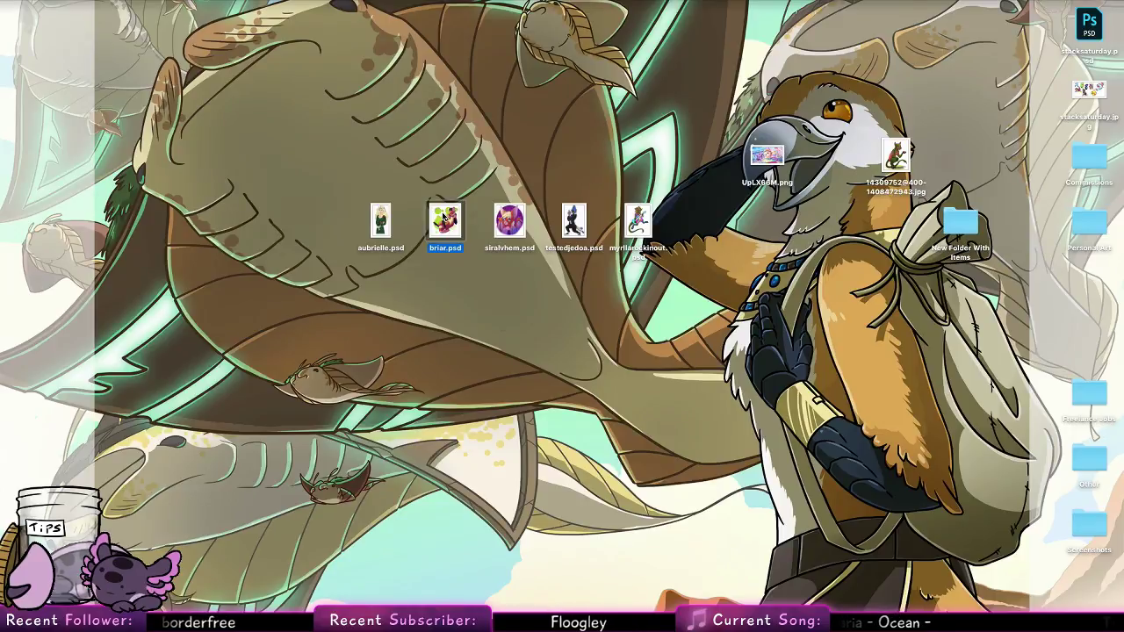
pyautogui.press('space')
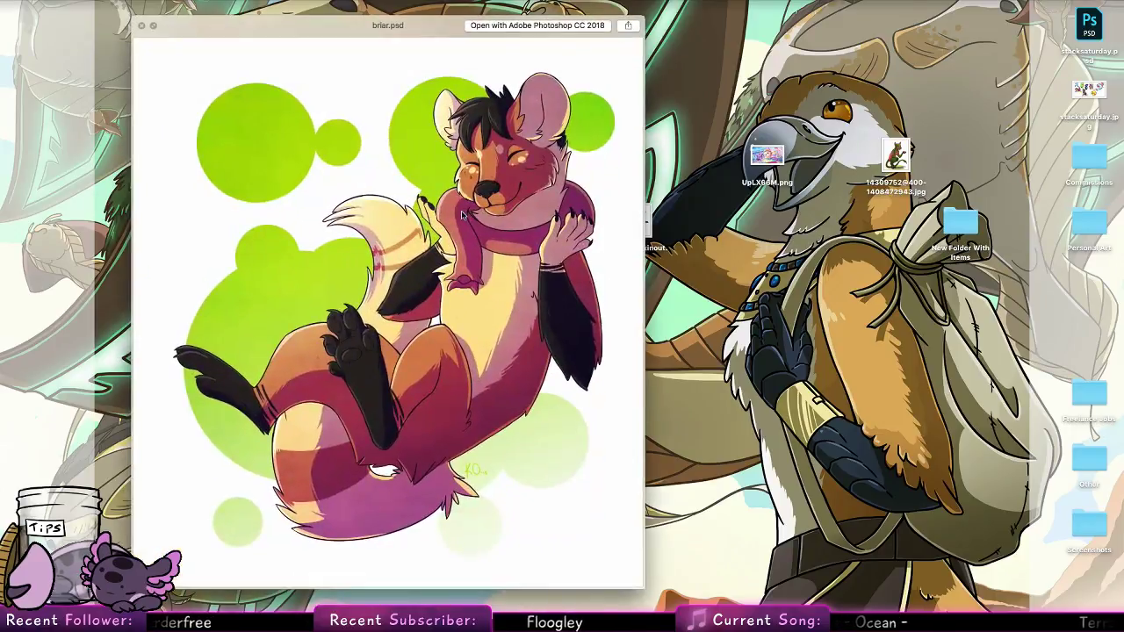
pyautogui.press('Right')
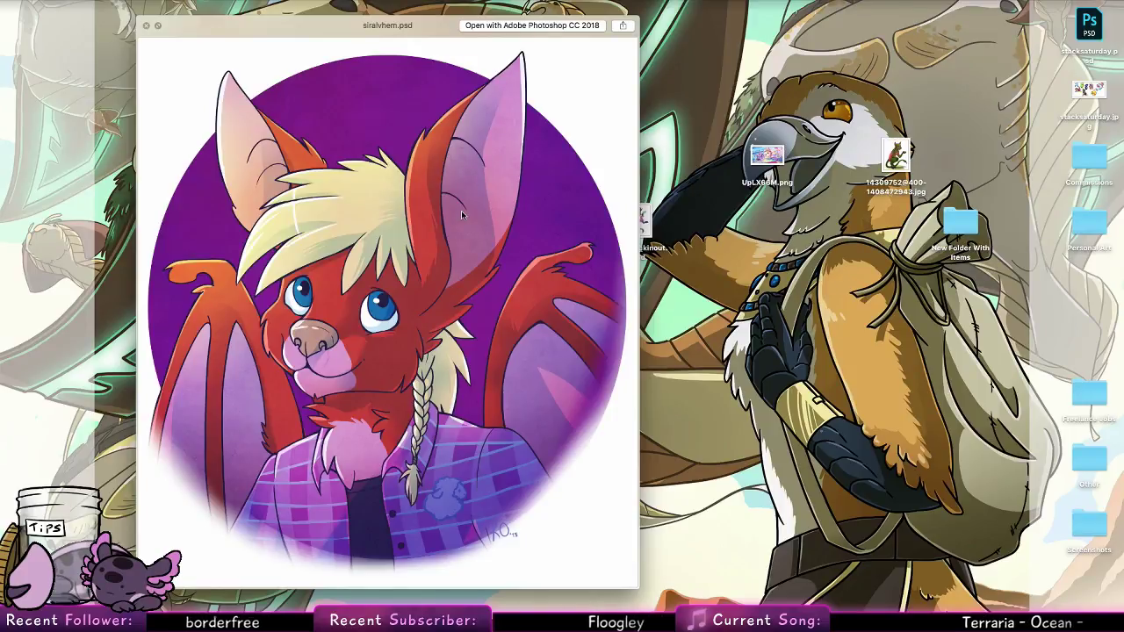
pyautogui.press('space')
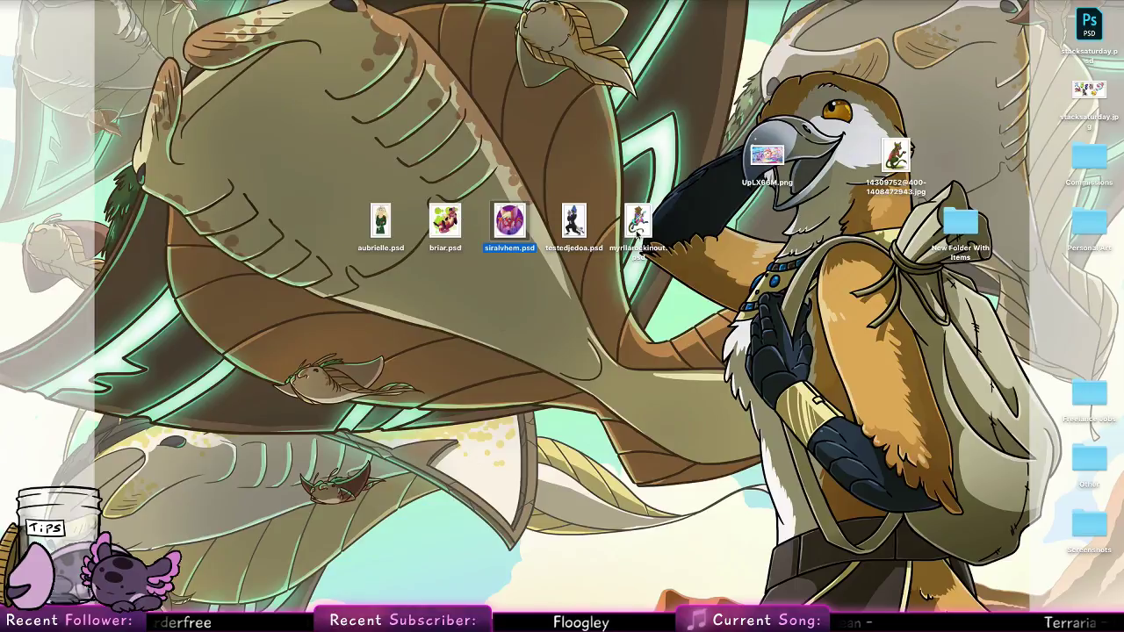
# Open myrllarockinout.psd from the desktop in Photoshop and enlarge its document window around the canvas
pyautogui.click(637, 234)
pyautogui.click(488, 376)
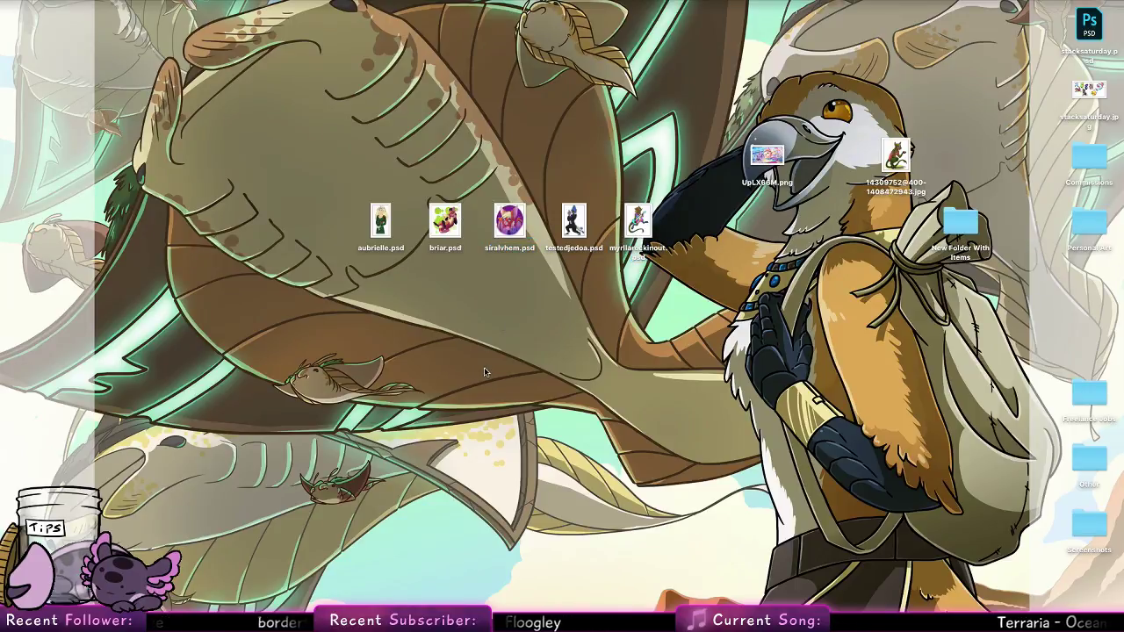
pyautogui.doubleClick(656, 235)
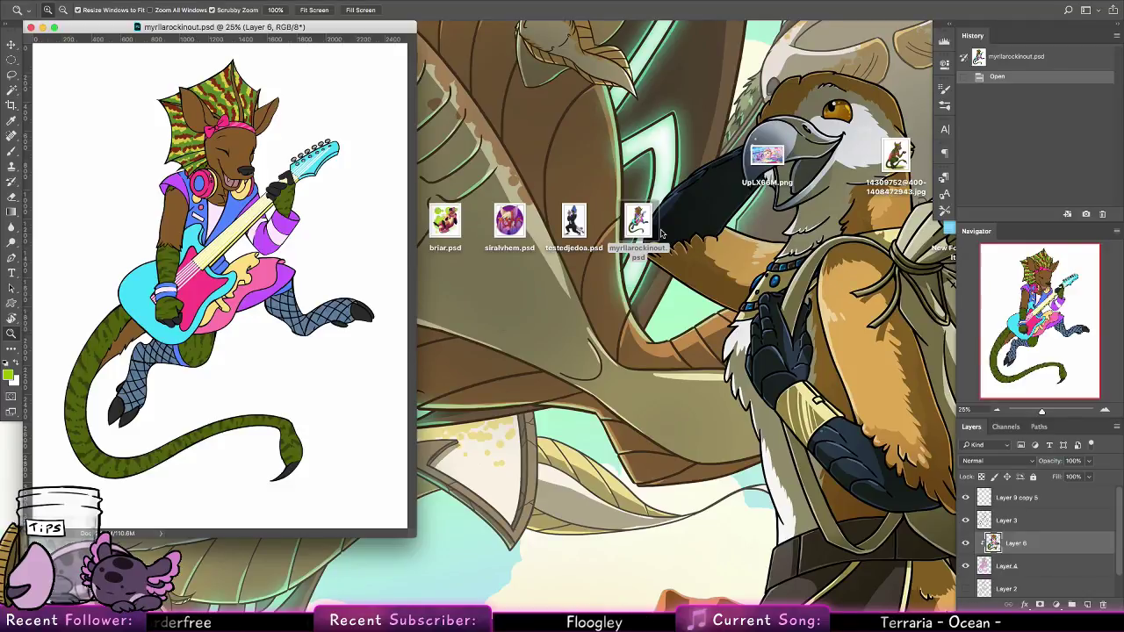
pyautogui.moveTo(414, 533); pyautogui.dragTo(623, 606)
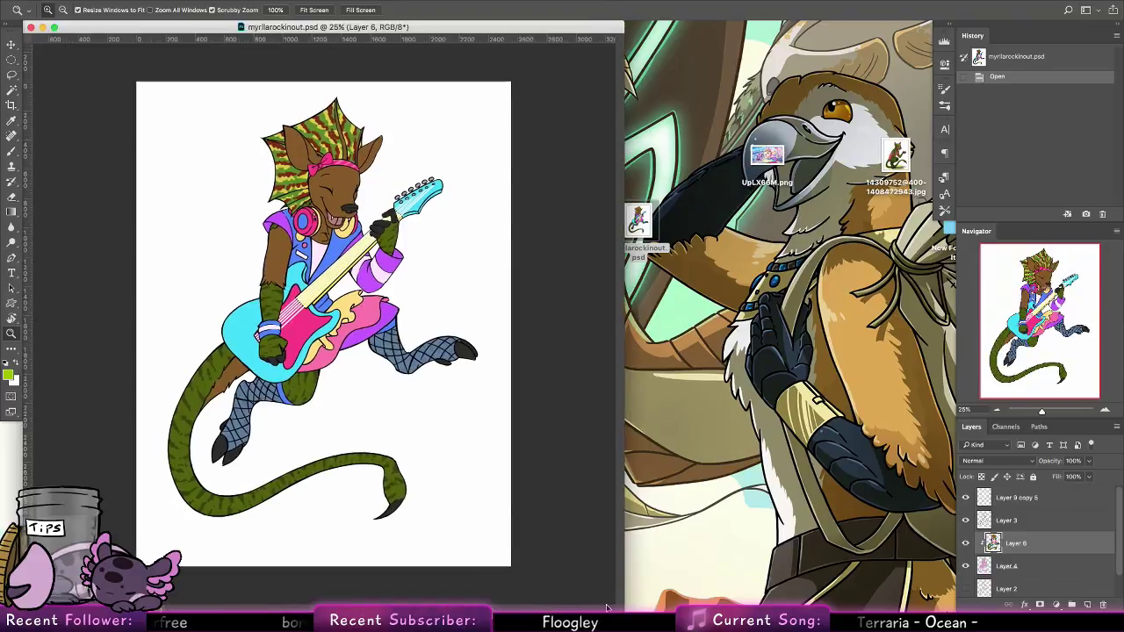
# Set the foreground colour to the pink sampled from the character's skirt
pyautogui.press('i')
pyautogui.click(9, 376)
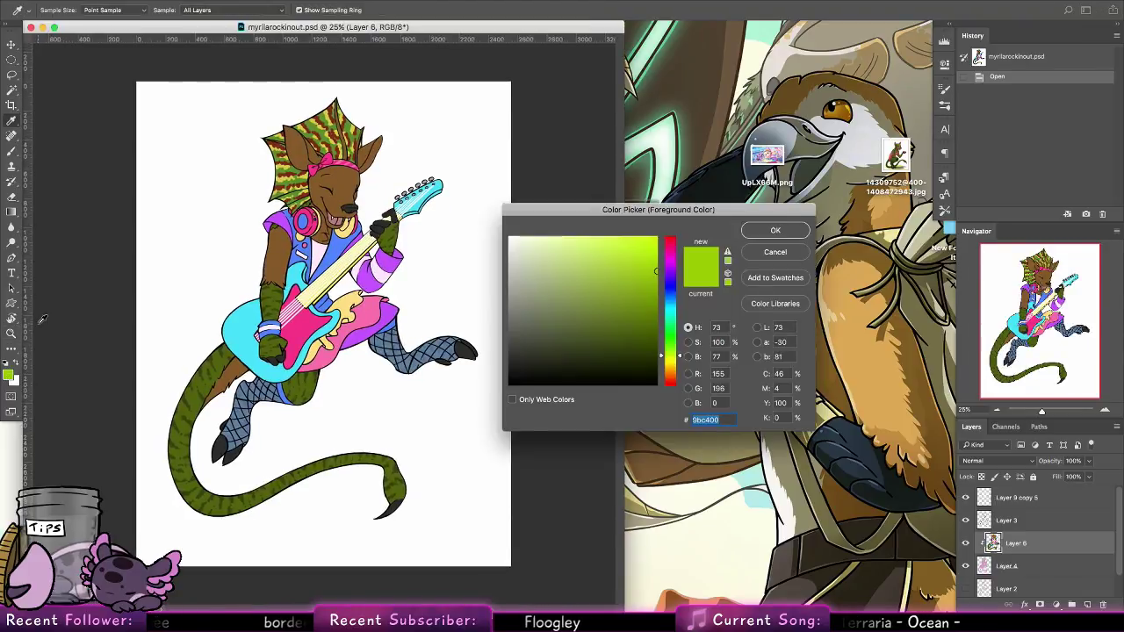
pyautogui.click(369, 315)
pyautogui.click(776, 230)
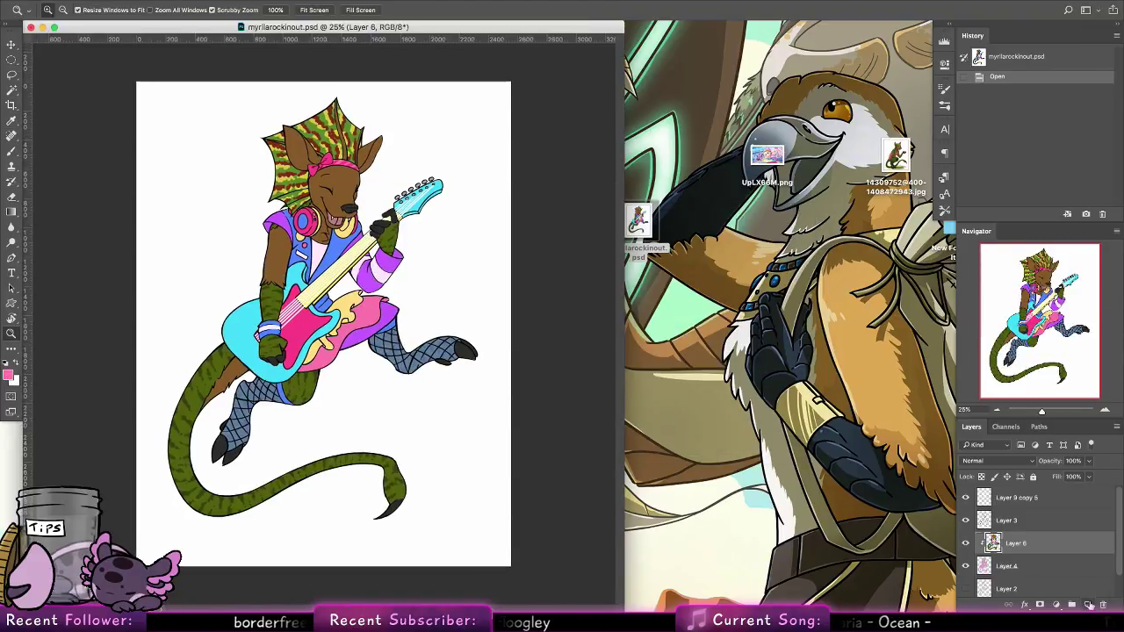
# Add a new layer directly above Layer 6 and make it a clipping mask
pyautogui.click(1087, 605)
pyautogui.rightClick(1057, 541)
pyautogui.click(900, 331)
# Paint pink over the rear crest, ear, cheek and upper arm with the 100 px hard round brush, then set the layer to Multiply
pyautogui.press('b')
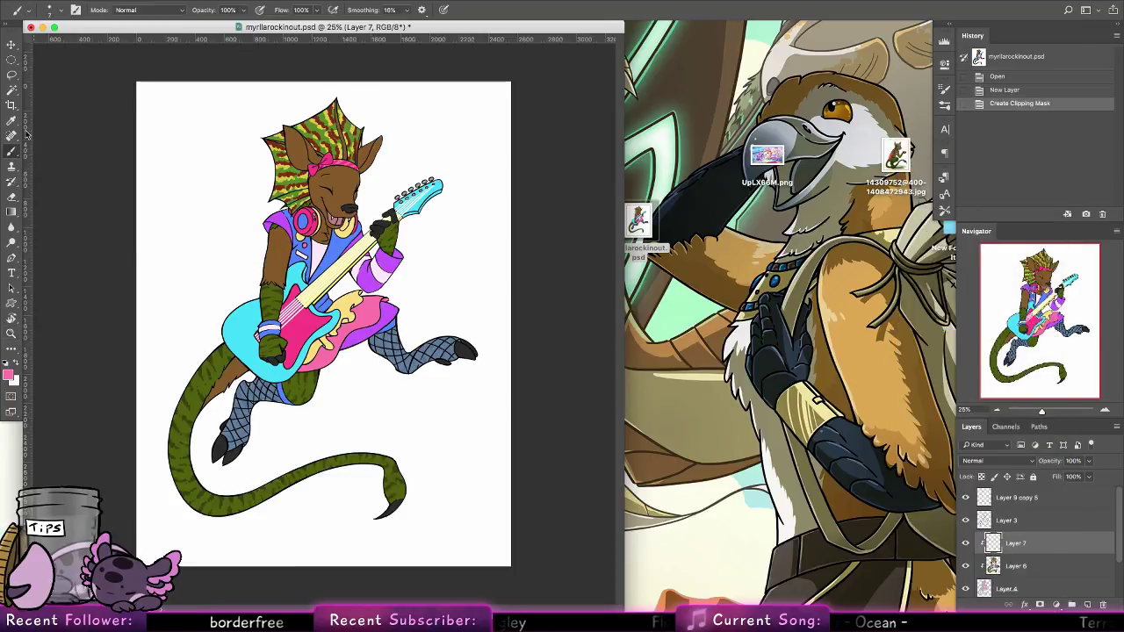
pyautogui.click(53, 11)
pyautogui.click(24, 173)
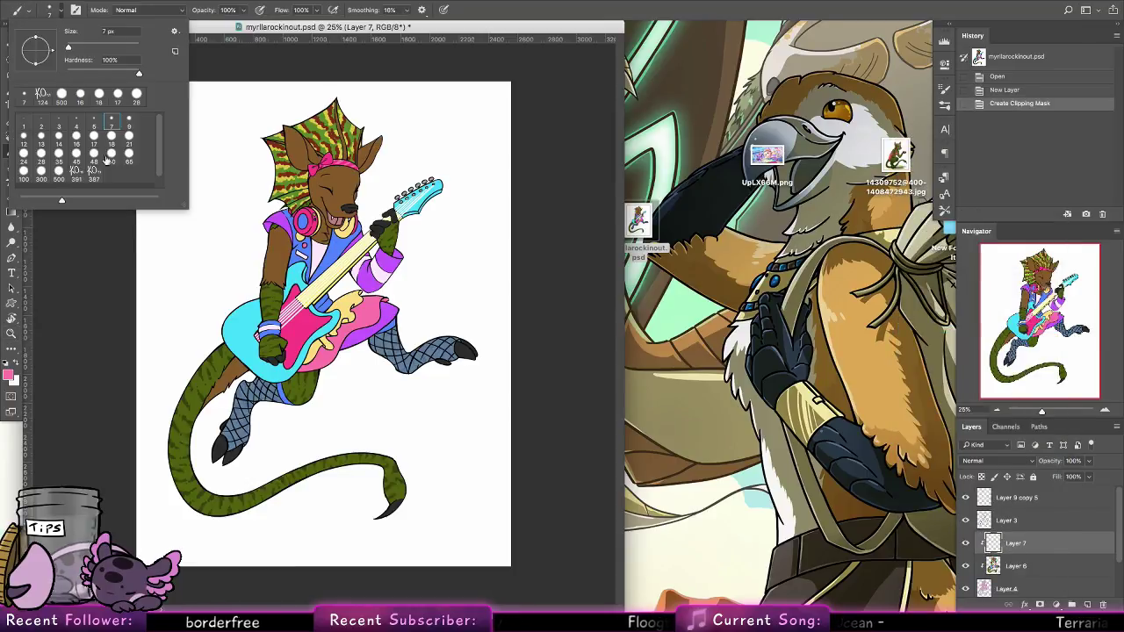
pyautogui.click(252, 147)
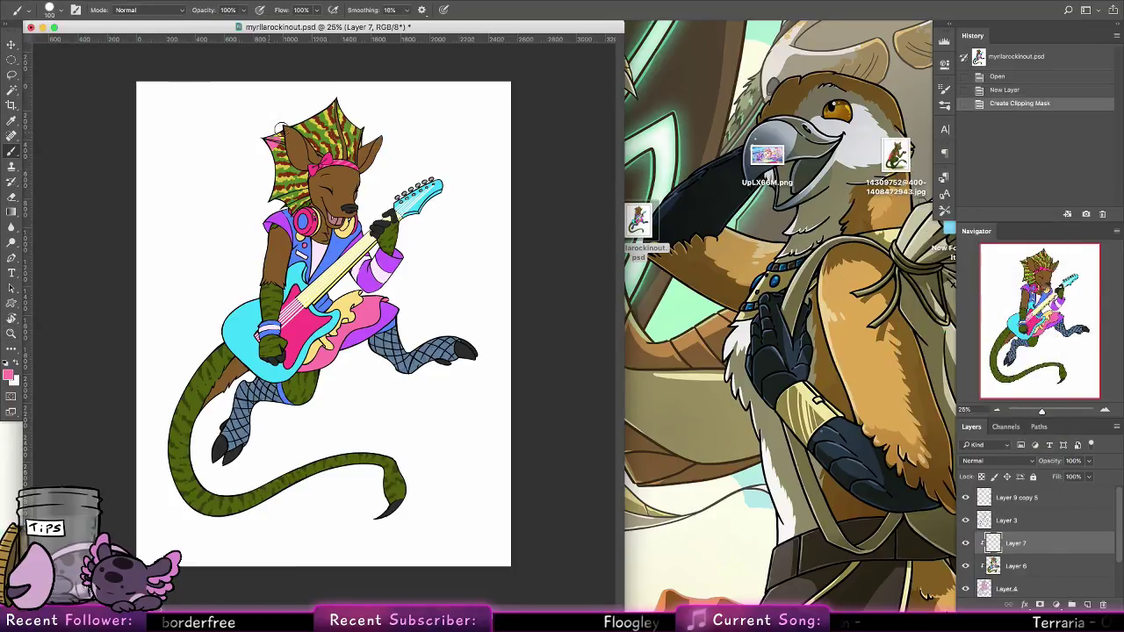
pyautogui.moveTo(279, 139)
pyautogui.mouseDown()
pyautogui.moveTo(286, 130)
pyautogui.moveTo(309, 142)
pyautogui.moveTo(279, 159)
pyautogui.moveTo(287, 179)
pyautogui.moveTo(276, 190)
pyautogui.moveTo(262, 185)
pyautogui.moveTo(303, 218)
pyautogui.moveTo(301, 181)
pyautogui.moveTo(323, 233)
pyautogui.moveTo(256, 260)
pyautogui.mouseUp()
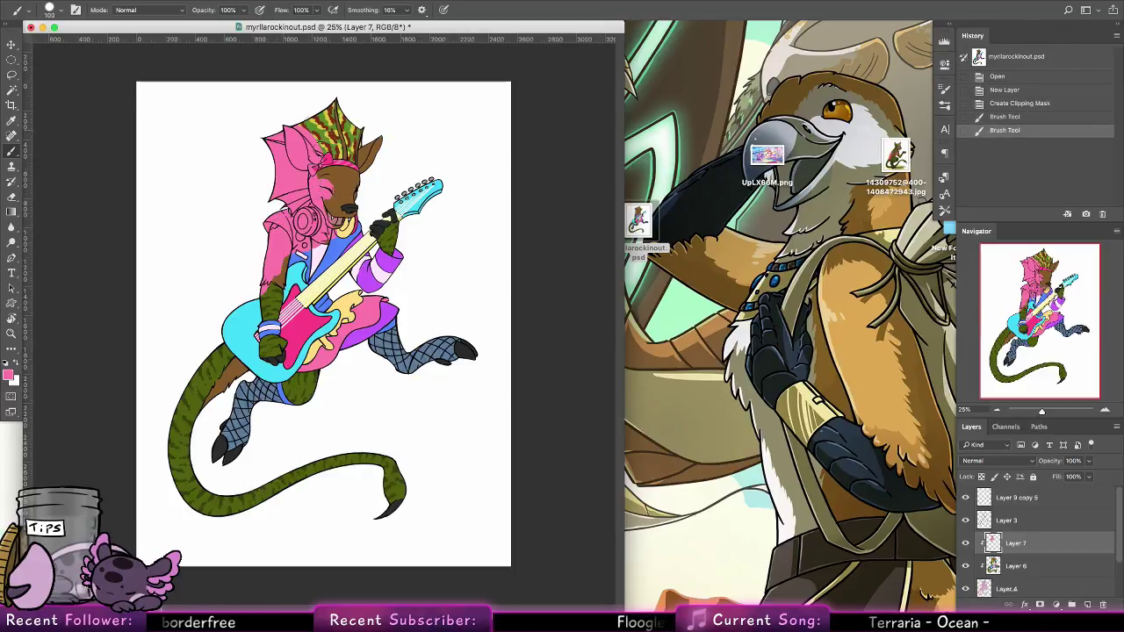
pyautogui.click(999, 460)
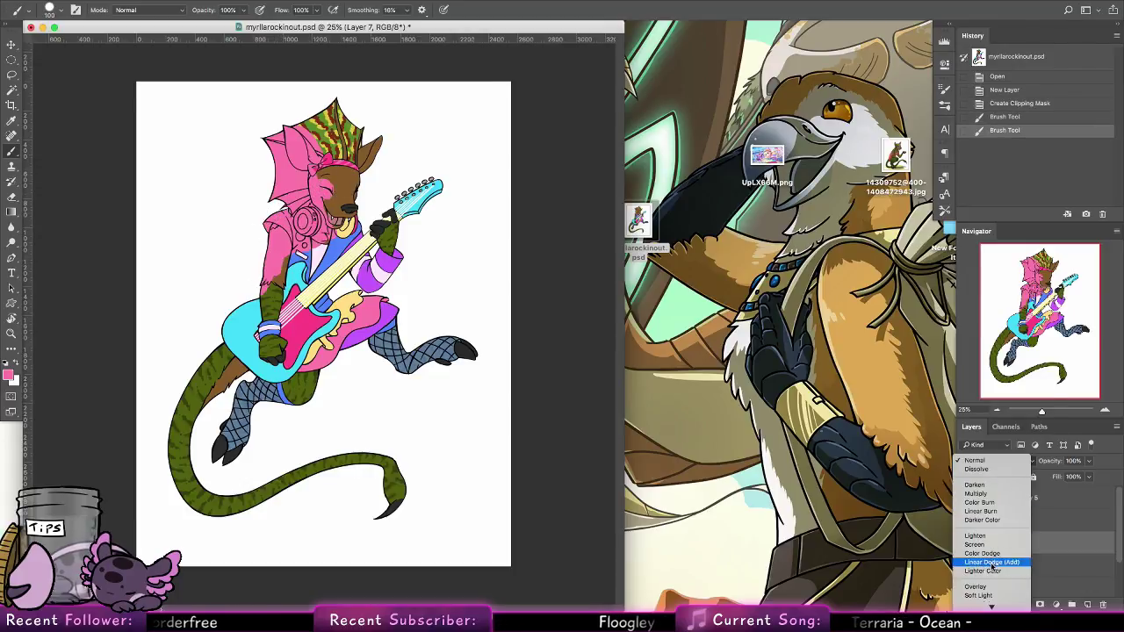
pyautogui.click(976, 493)
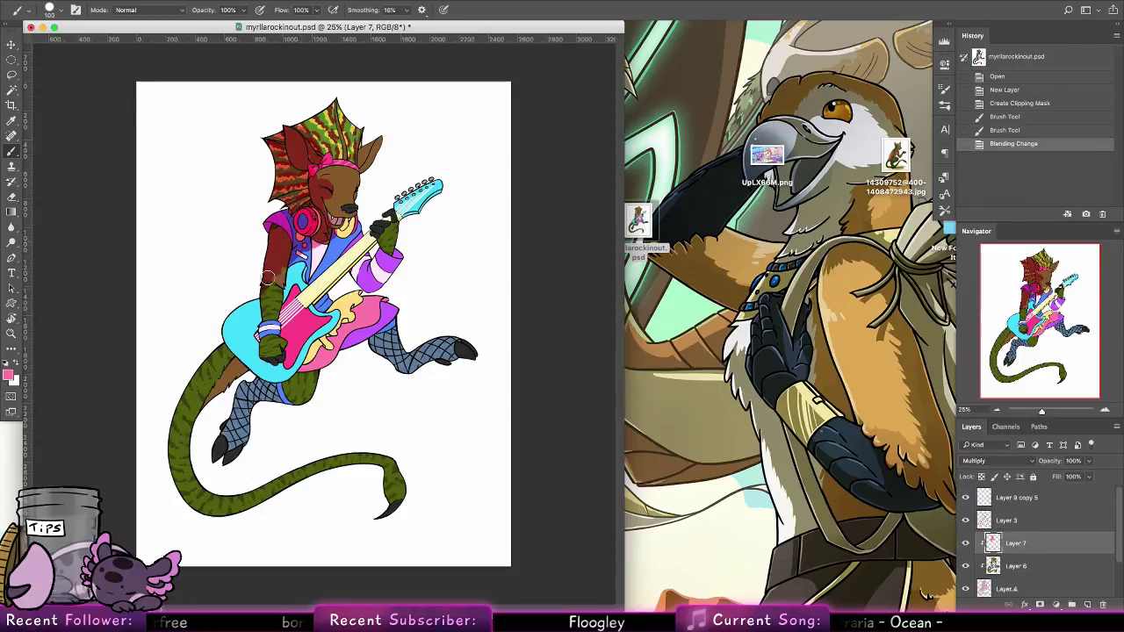
# Brush pink Multiply shadows onto the guitar body, strumming hand, tail base, raised hand and skirt
pyautogui.moveTo(254, 294)
pyautogui.mouseDown()
pyautogui.moveTo(216, 406)
pyautogui.moveTo(235, 362)
pyautogui.moveTo(294, 391)
pyautogui.moveTo(318, 344)
pyautogui.mouseUp()
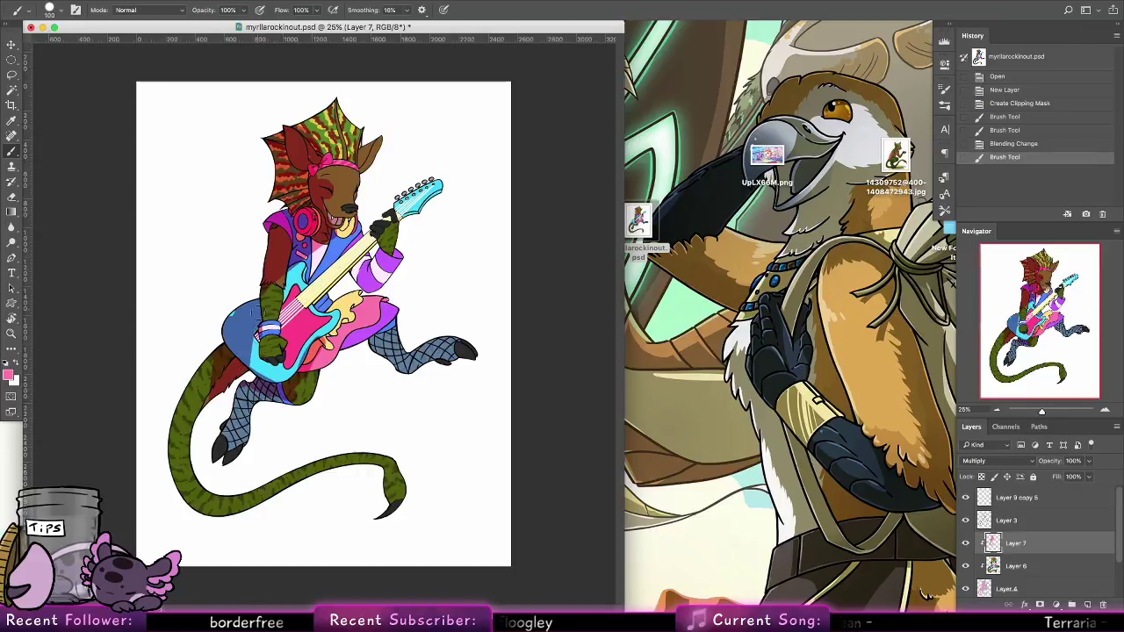
pyautogui.moveTo(257, 281); pyautogui.dragTo(264, 332)
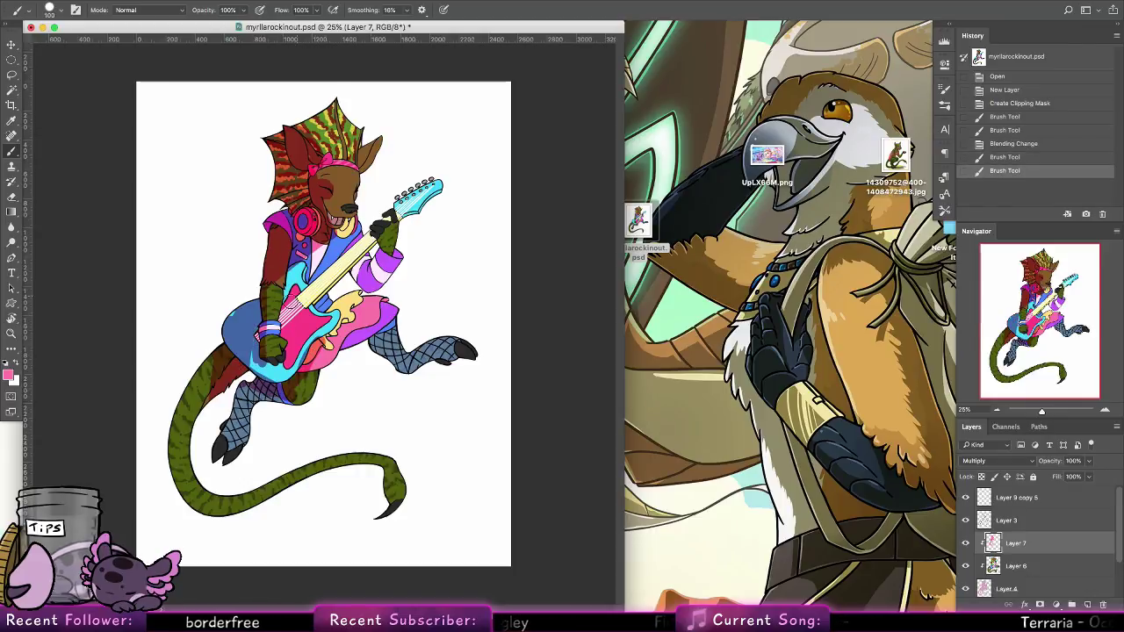
pyautogui.moveTo(384, 231)
pyautogui.mouseDown()
pyautogui.moveTo(358, 268)
pyautogui.moveTo(383, 235)
pyautogui.mouseUp()
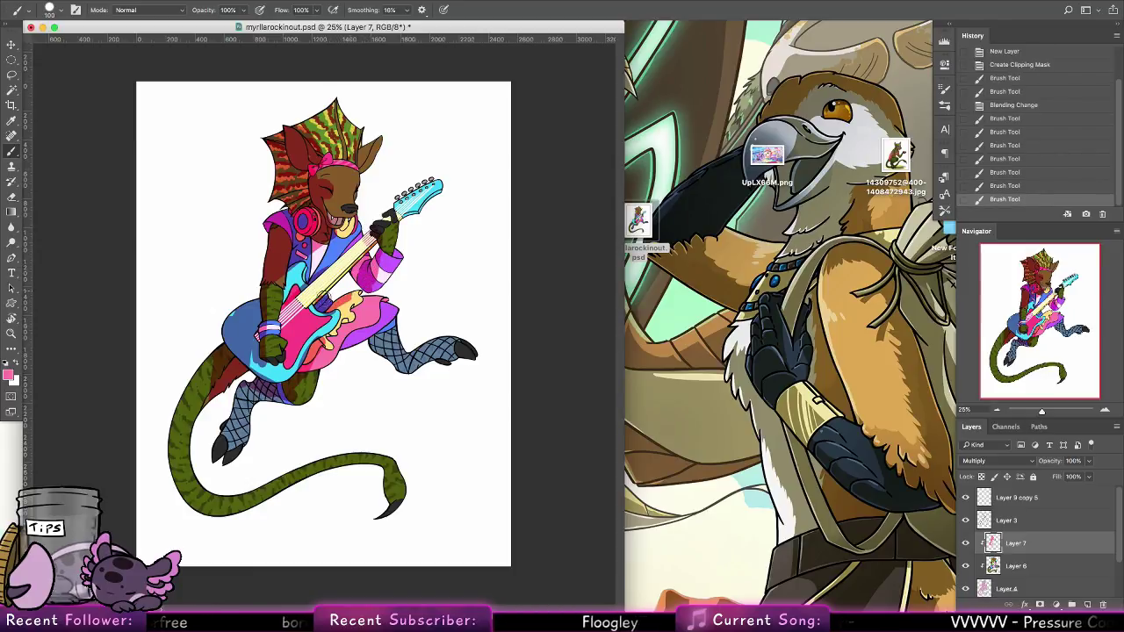
pyautogui.moveTo(354, 297); pyautogui.dragTo(331, 353)
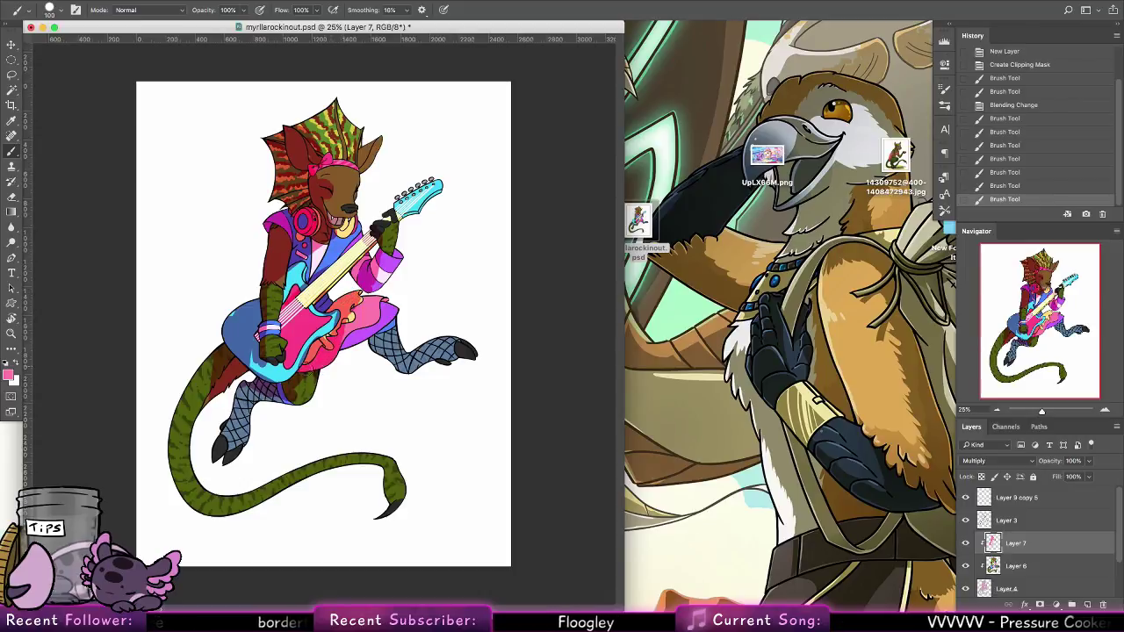
# Brush pink Multiply shadows along both fishnet legs and the full length of the curled tail
pyautogui.moveTo(395, 312)
pyautogui.mouseDown()
pyautogui.moveTo(363, 342)
pyautogui.moveTo(405, 373)
pyautogui.moveTo(451, 358)
pyautogui.mouseUp()
pyautogui.moveTo(248, 391); pyautogui.dragTo(218, 455)
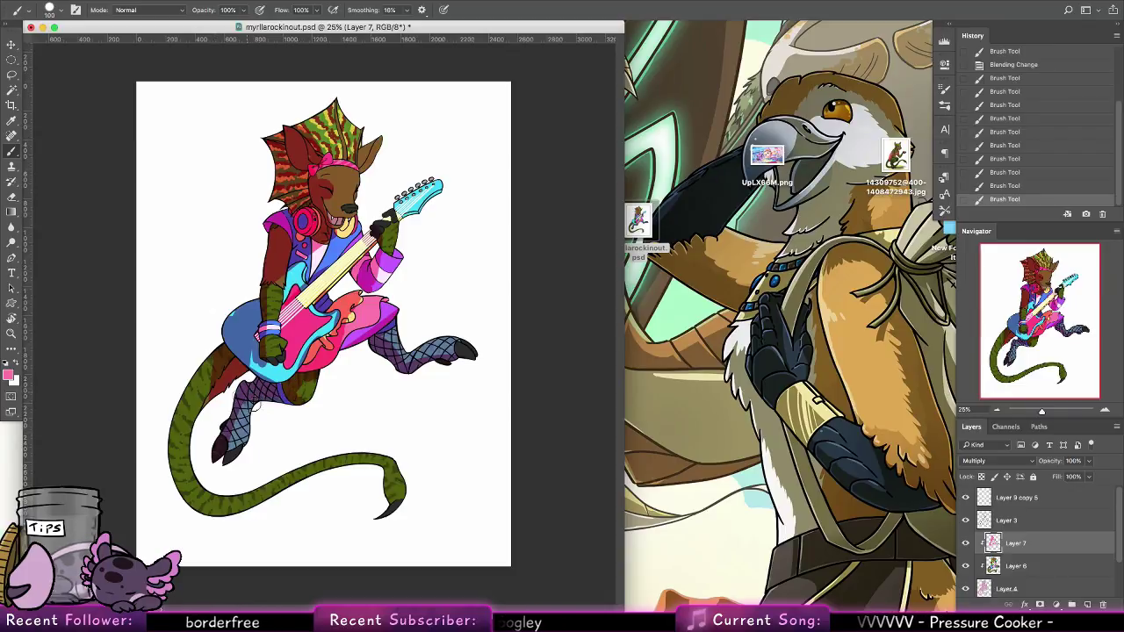
pyautogui.moveTo(205, 352)
pyautogui.mouseDown()
pyautogui.moveTo(201, 478)
pyautogui.moveTo(185, 381)
pyautogui.moveTo(204, 483)
pyautogui.moveTo(166, 441)
pyautogui.moveTo(256, 466)
pyautogui.moveTo(212, 478)
pyautogui.moveTo(170, 429)
pyautogui.moveTo(223, 481)
pyautogui.moveTo(177, 462)
pyautogui.moveTo(252, 465)
pyautogui.moveTo(276, 397)
pyautogui.moveTo(200, 502)
pyautogui.moveTo(214, 521)
pyautogui.moveTo(314, 490)
pyautogui.moveTo(207, 514)
pyautogui.moveTo(318, 478)
pyautogui.mouseUp()
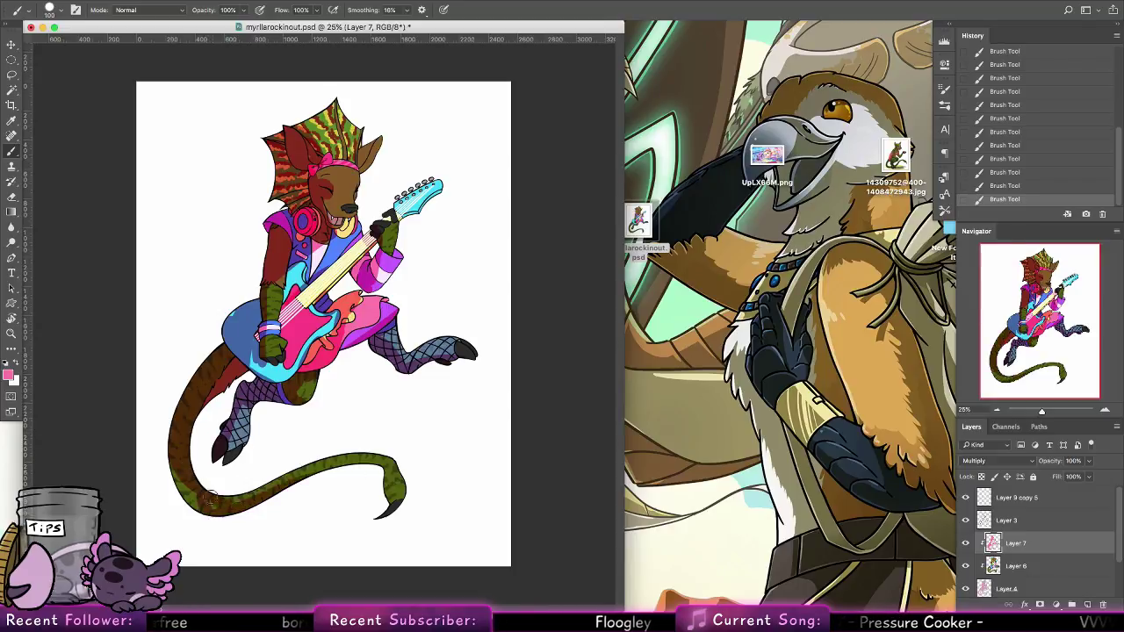
pyautogui.moveTo(208, 515); pyautogui.dragTo(164, 463)
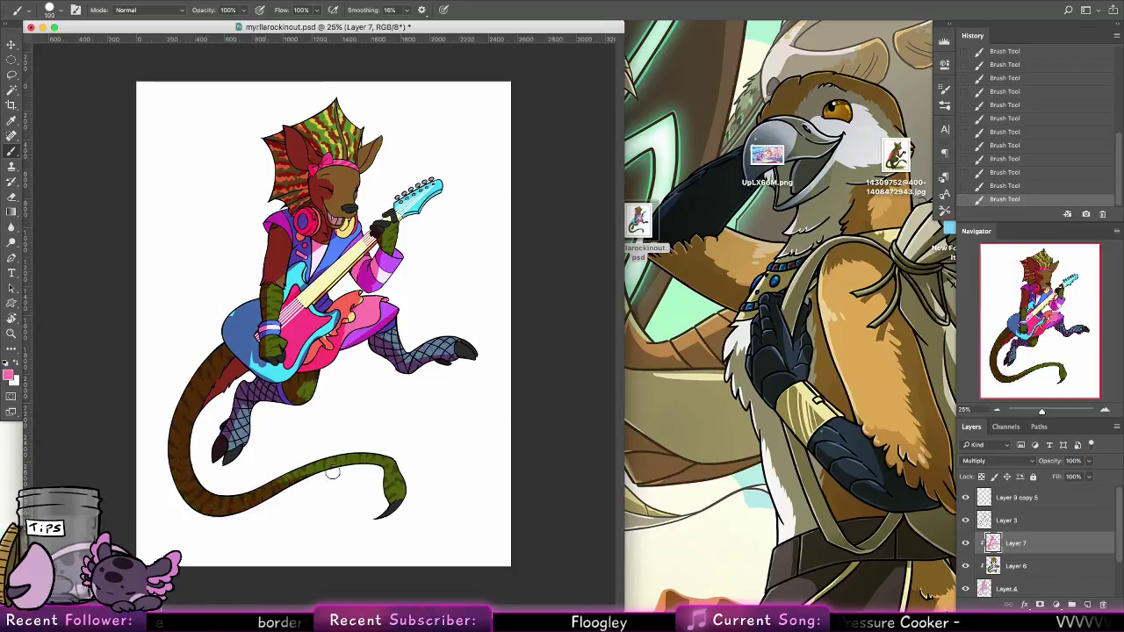
pyautogui.moveTo(388, 474); pyautogui.dragTo(395, 517)
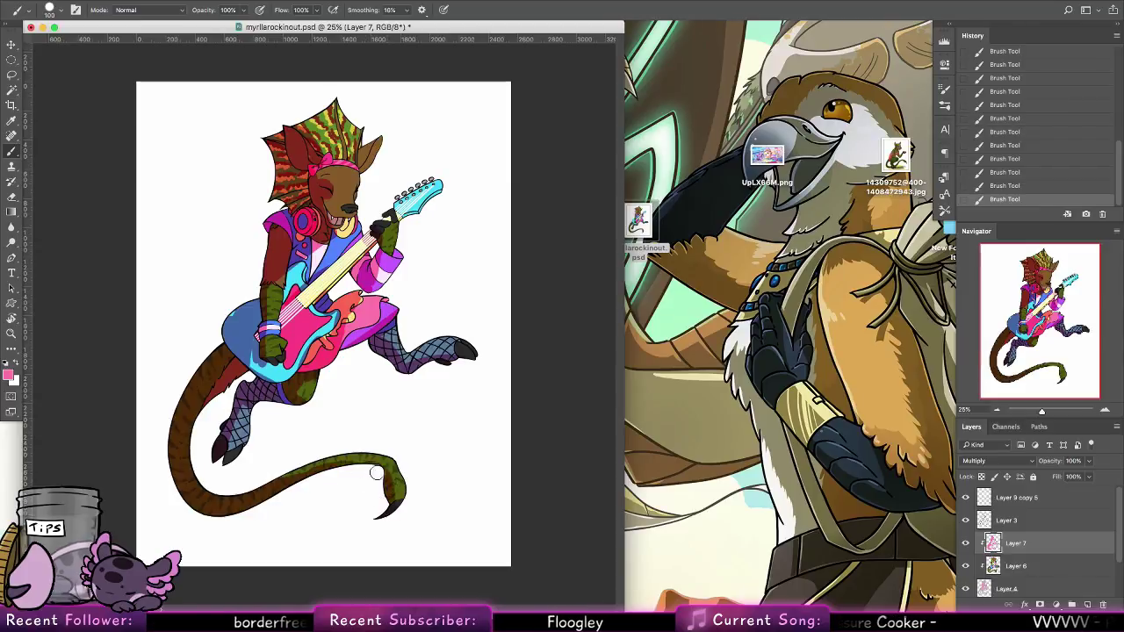
pyautogui.click(157, 1)
pyautogui.click(343, 87)
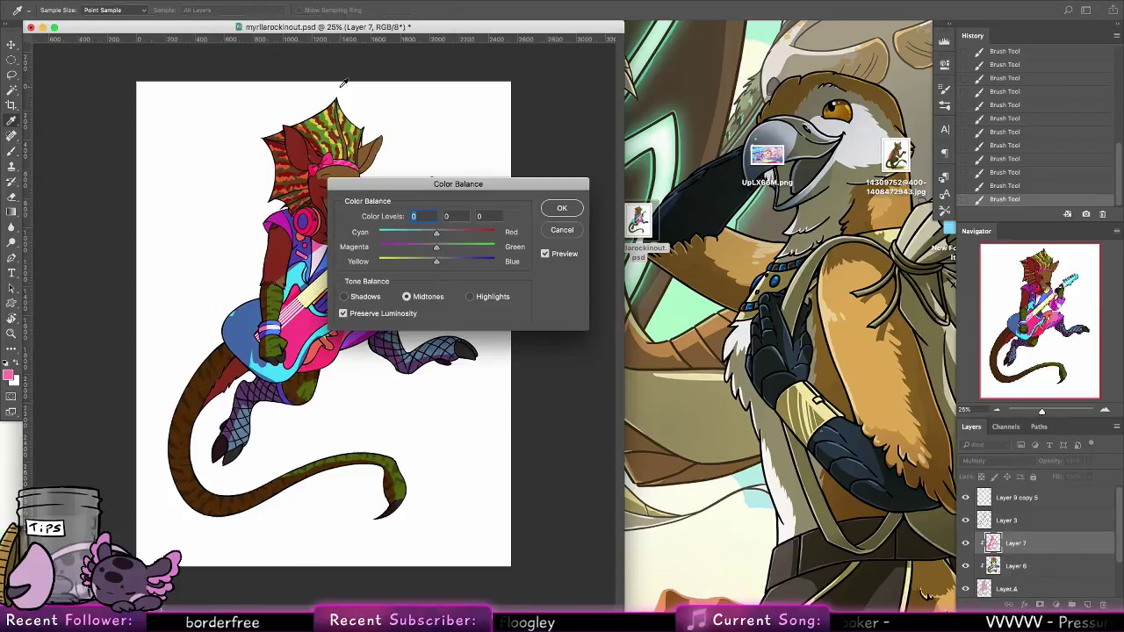
pyautogui.click(551, 211)
# Recolour the shadow layer with a Hue/Saturation adjustment of Hue -72, Saturation +100 and Lightness +14
pyautogui.click(157, 2)
pyautogui.moveTo(180, 26)
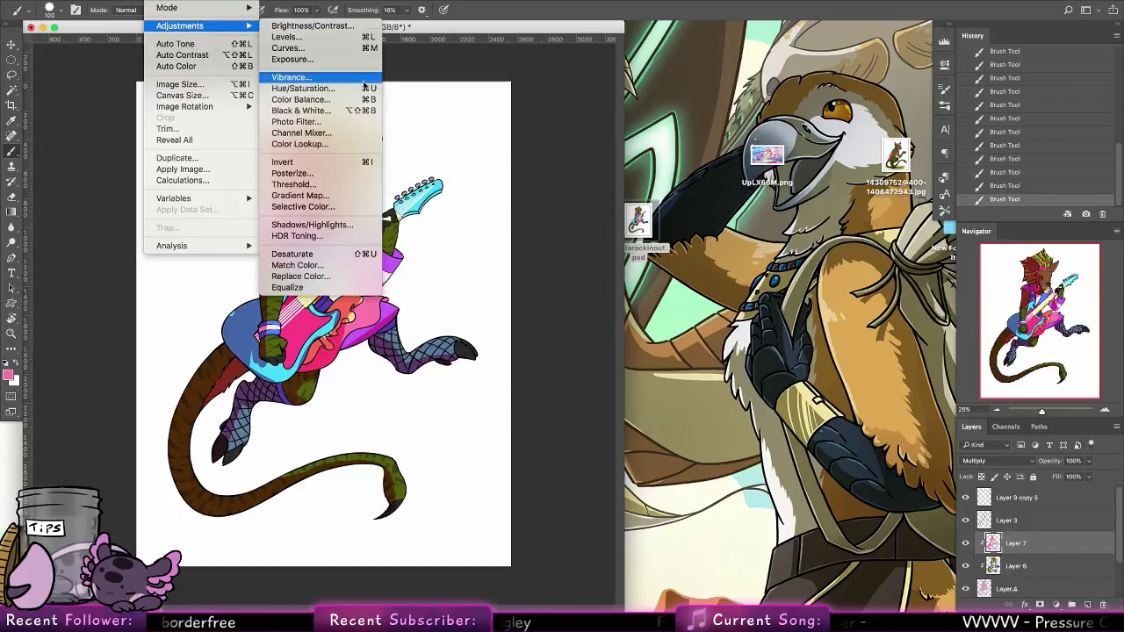
pyautogui.click(351, 88)
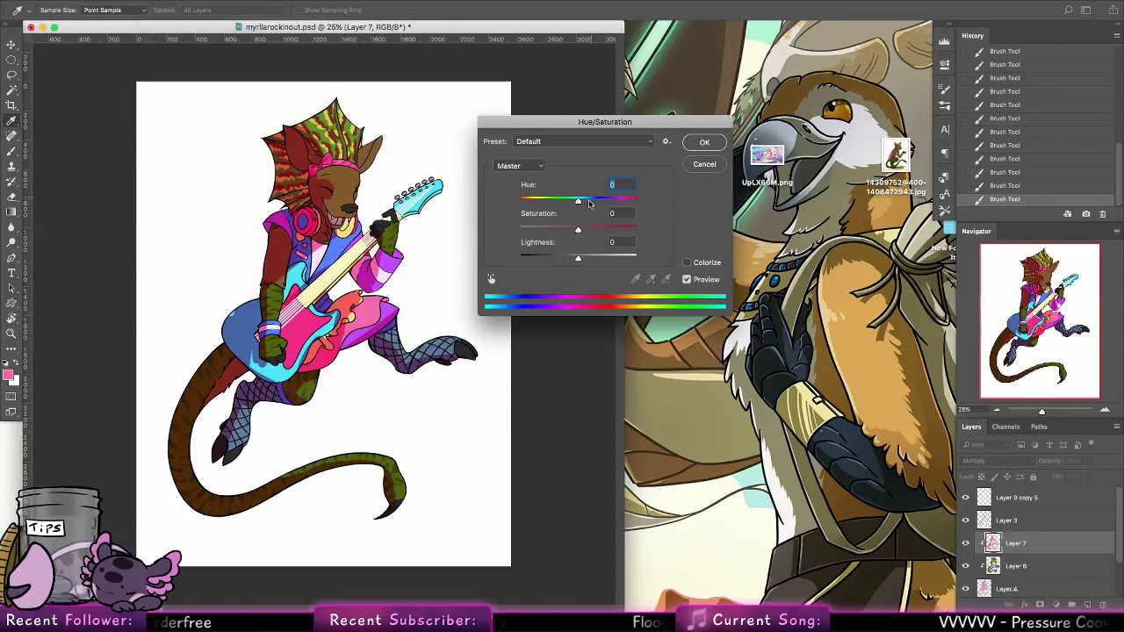
pyautogui.moveTo(579, 201); pyautogui.dragTo(548, 200)
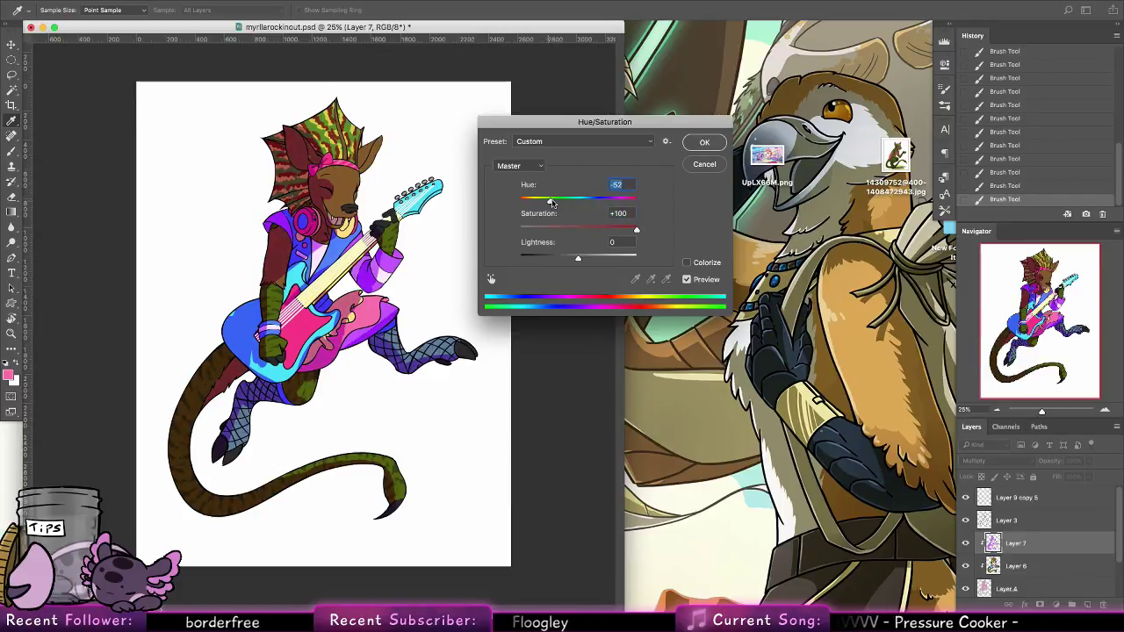
pyautogui.moveTo(547, 200)
pyautogui.mouseDown()
pyautogui.moveTo(521, 208)
pyautogui.moveTo(542, 205)
pyautogui.mouseUp()
pyautogui.moveTo(578, 256); pyautogui.dragTo(598, 255)
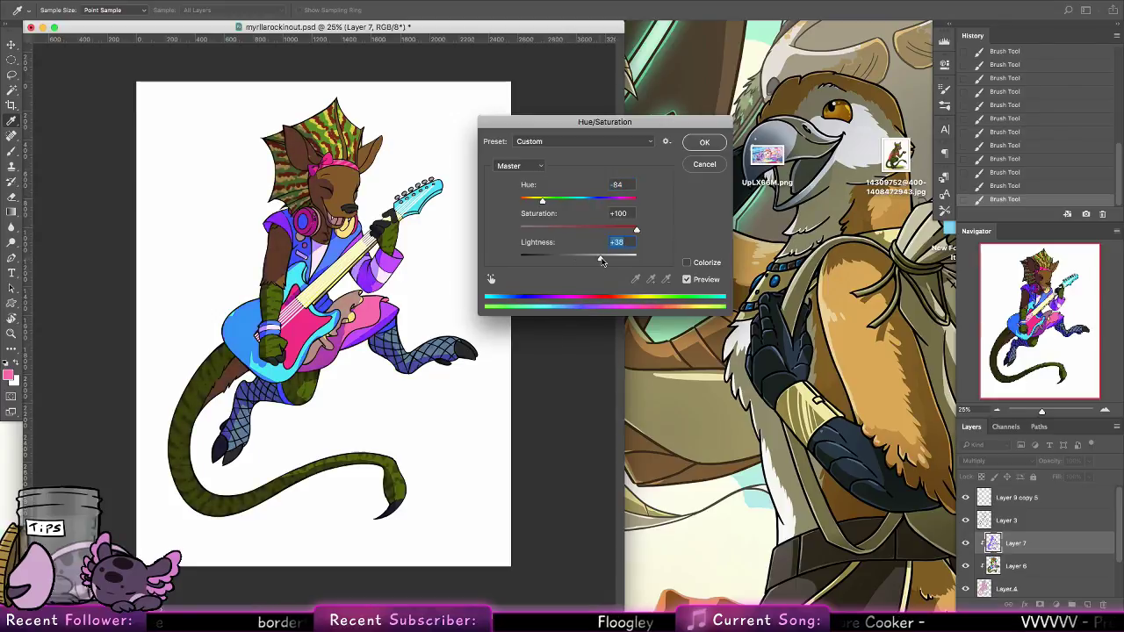
pyautogui.moveTo(542, 201); pyautogui.dragTo(546, 202)
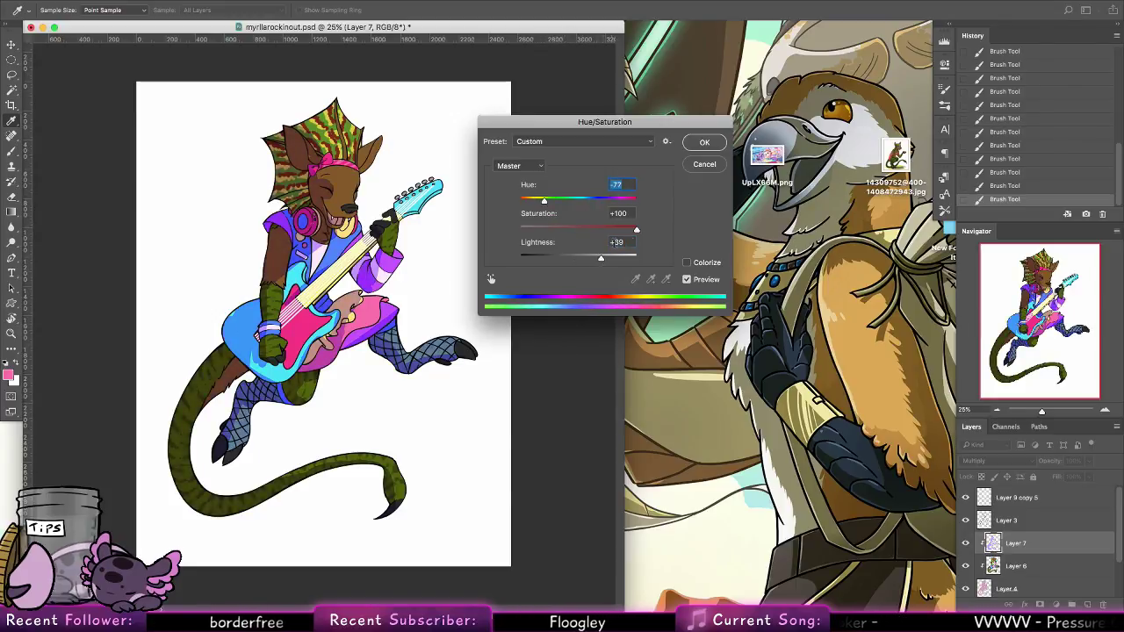
pyautogui.moveTo(601, 256); pyautogui.dragTo(587, 258)
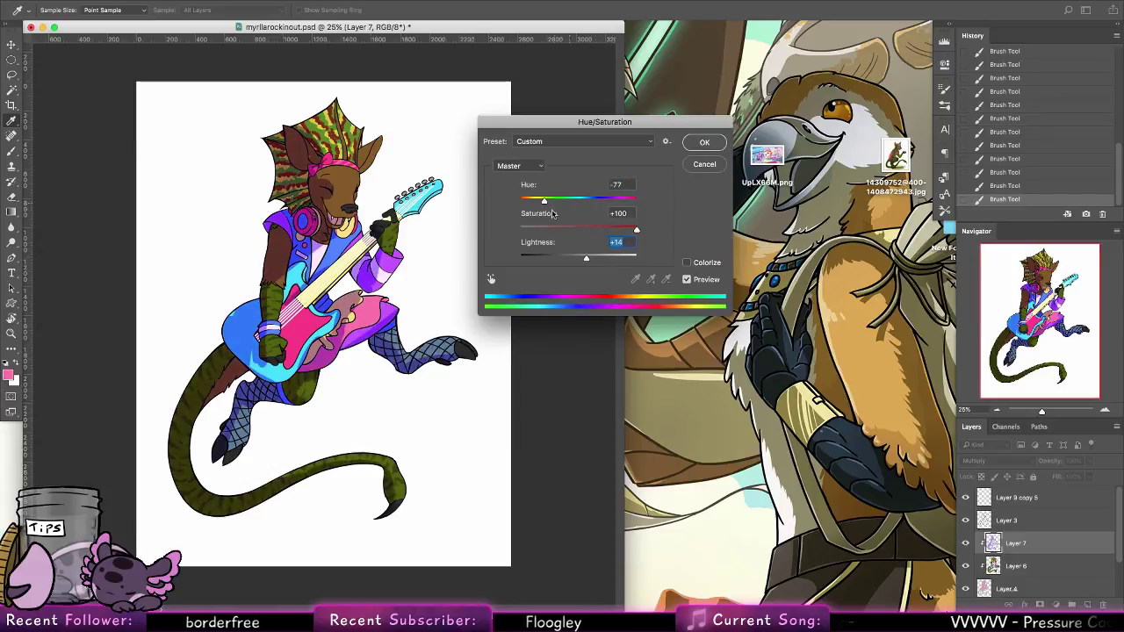
pyautogui.moveTo(544, 201)
pyautogui.mouseDown()
pyautogui.moveTo(566, 202)
pyautogui.moveTo(546, 202)
pyautogui.mouseUp()
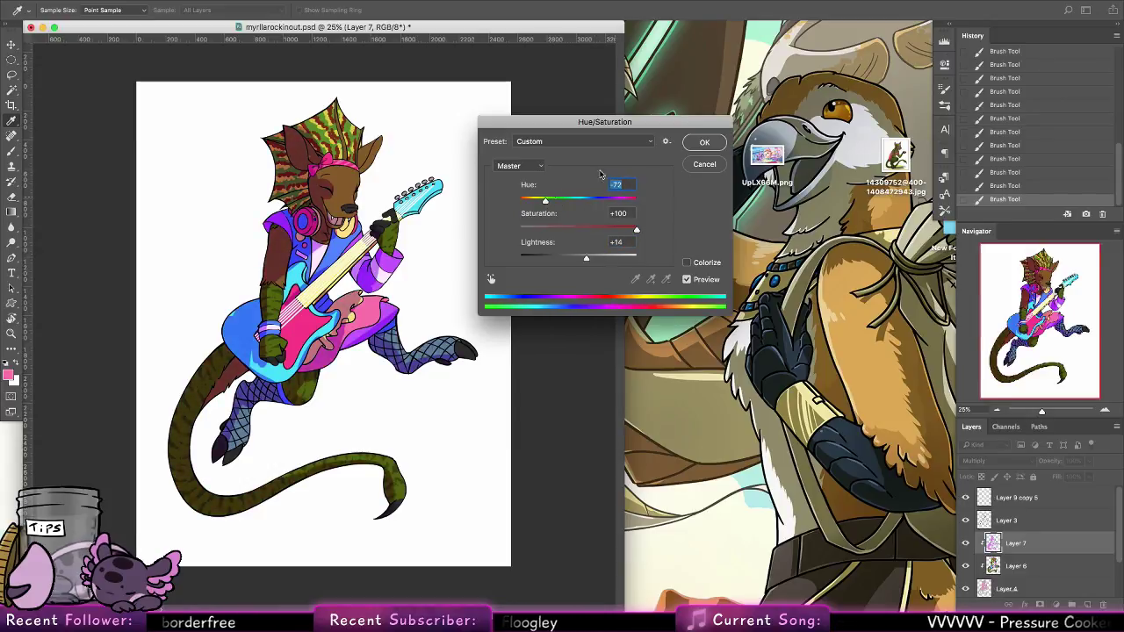
pyautogui.click(700, 143)
# Add a new layer above the shadow layer and make it a clipping mask
pyautogui.hotkey('ctrl', 'shift', 'alt', 'n')
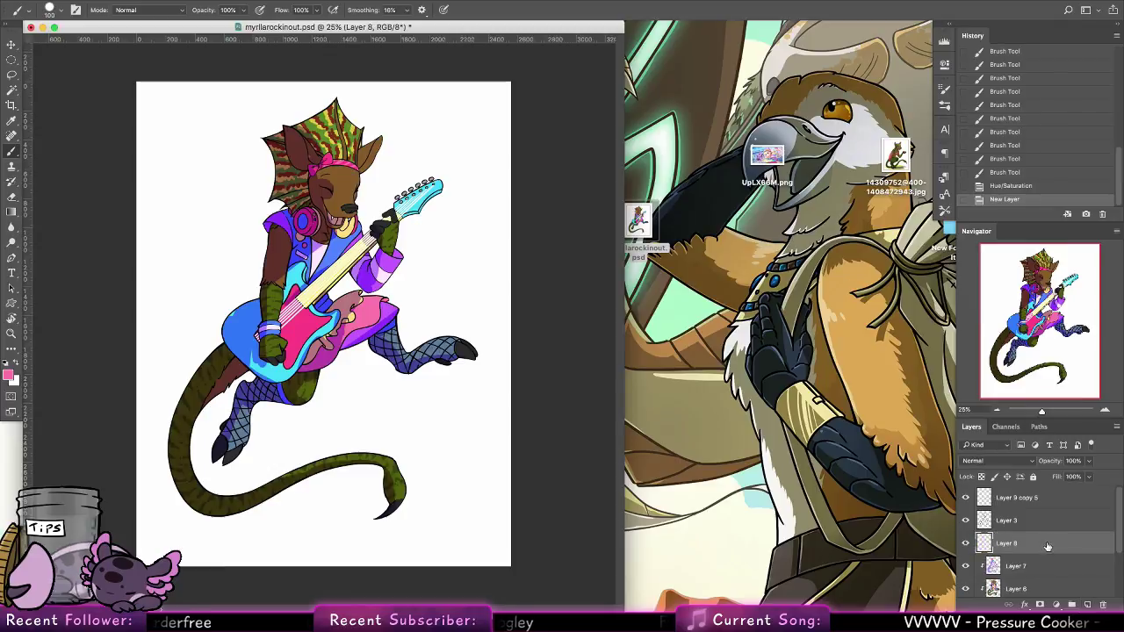
pyautogui.rightClick(1047, 546)
pyautogui.click(966, 330)
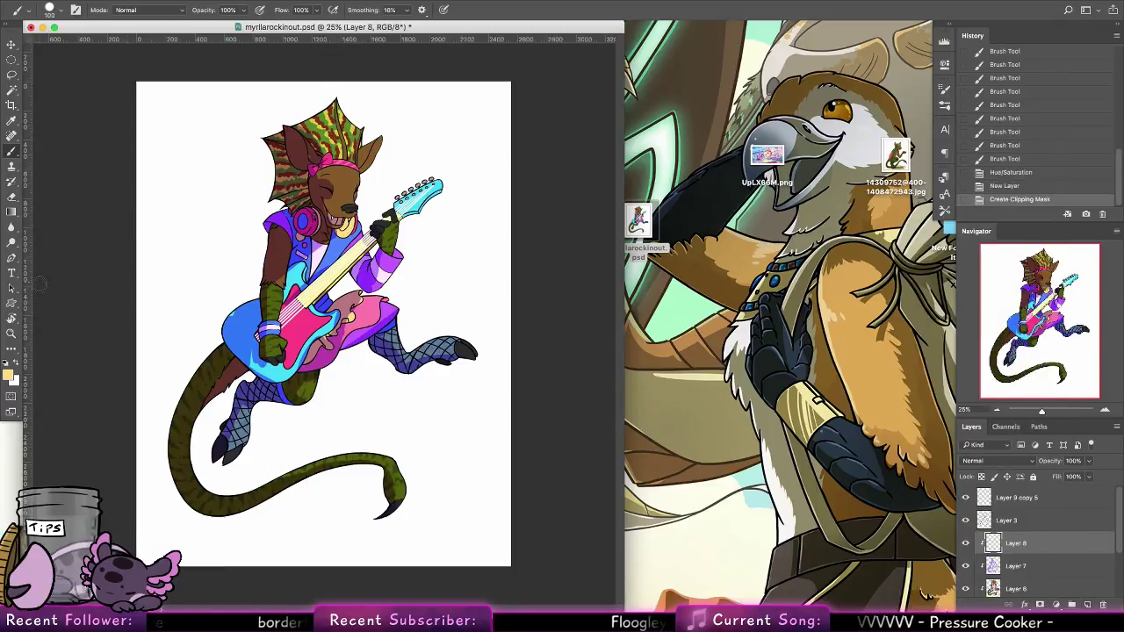
# Apply yellow radial gradients on the new clipped layer over the frill, shoulder, bare arm and guitar body
pyautogui.click(12, 211)
pyautogui.click(125, 10)
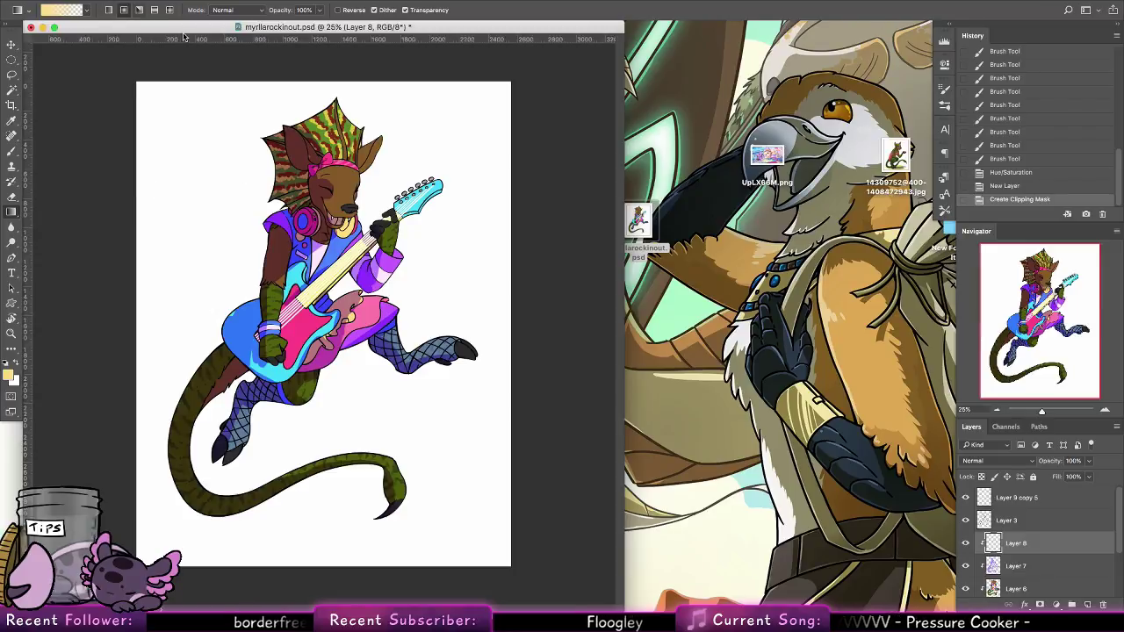
pyautogui.moveTo(232, 303); pyautogui.dragTo(234, 314)
pyautogui.moveTo(228, 220); pyautogui.dragTo(231, 303)
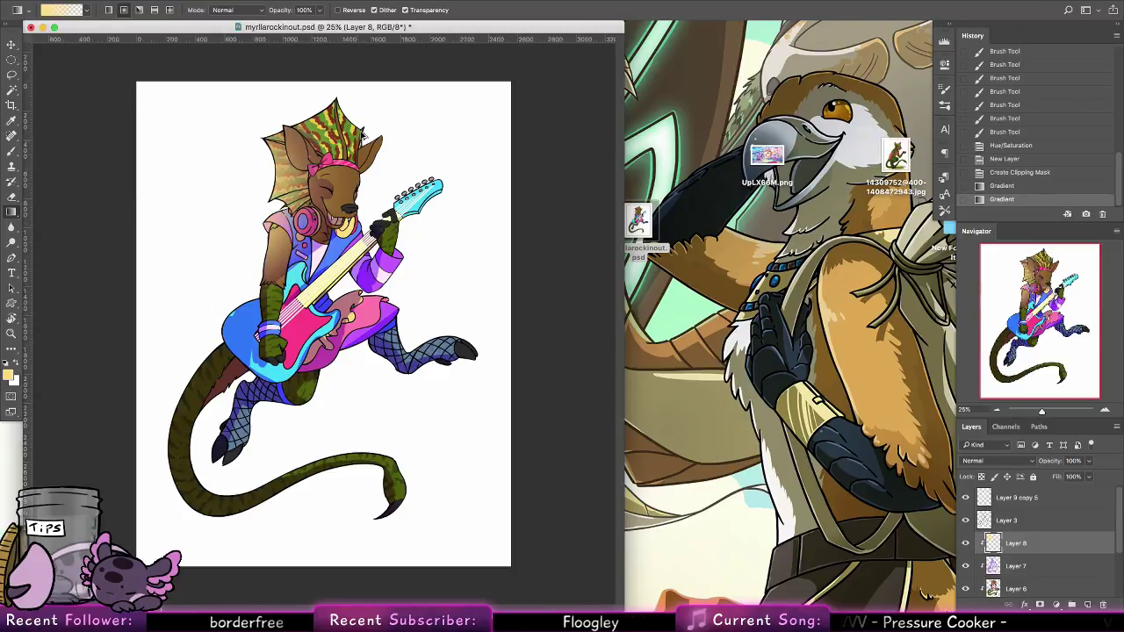
pyautogui.press('super+alt+z')
pyautogui.press('super+alt+z')
pyautogui.hotkey('ctrl', 'shift', 'z')
pyautogui.hotkey('ctrl', 'shift', 'z')
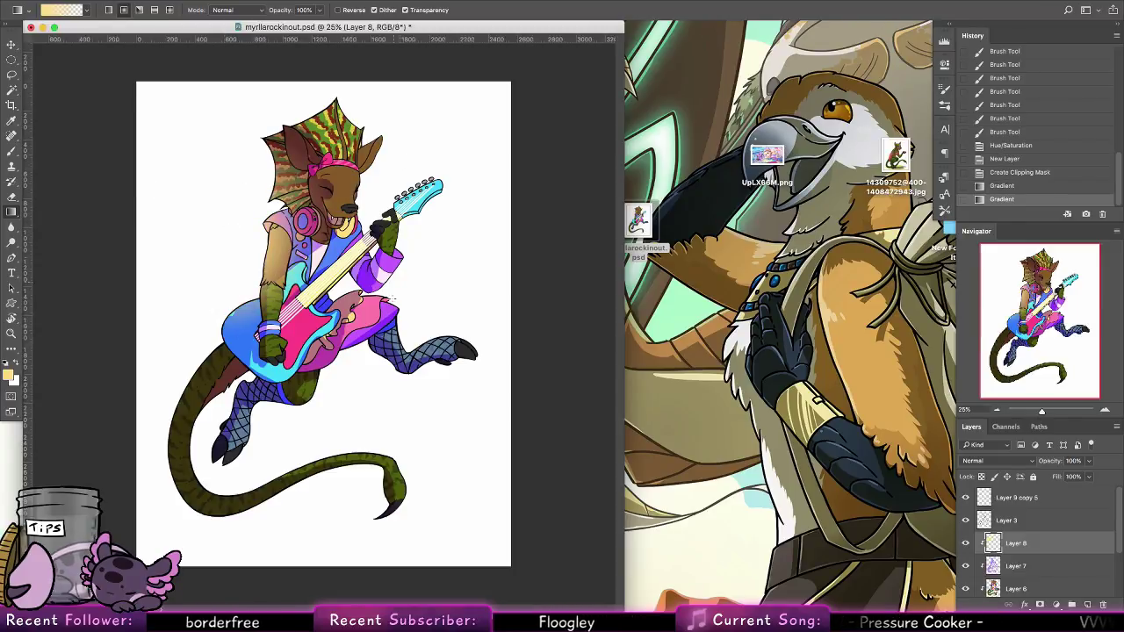
# Sample the guitar's pink and apply pink radial gradients over the far ear and the back edge of the frill
pyautogui.keyDown('alt'); pyautogui.click(301, 324); pyautogui.keyUp('alt')
pyautogui.moveTo(387, 164); pyautogui.dragTo(373, 154)
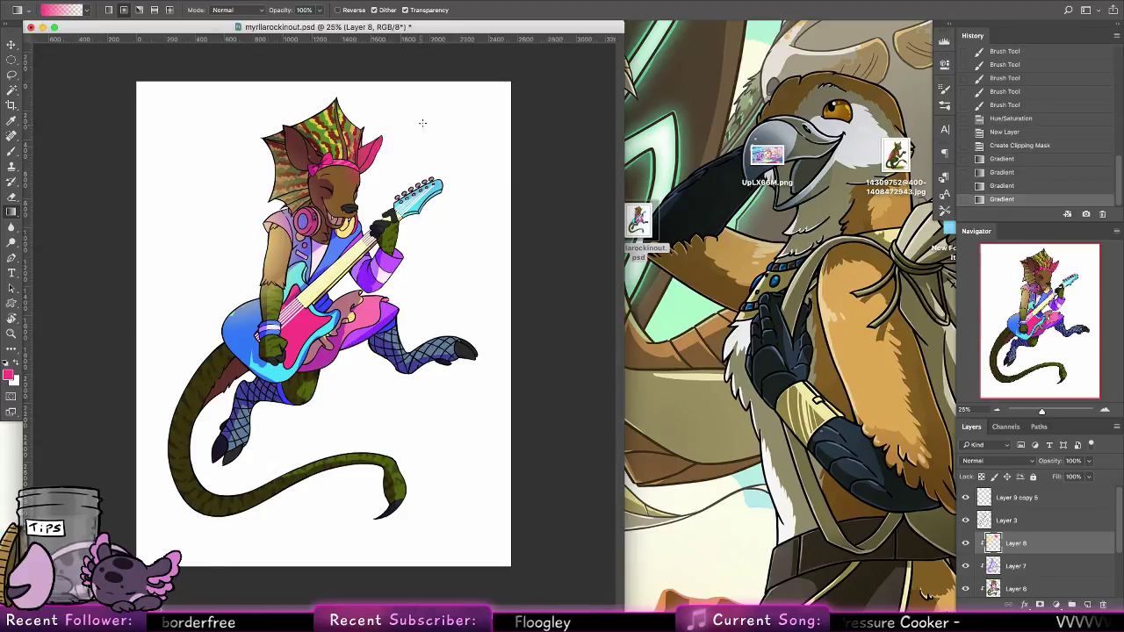
pyautogui.moveTo(422, 120); pyautogui.dragTo(376, 154)
pyautogui.hotkey('ctrl', 'shift', 'z')
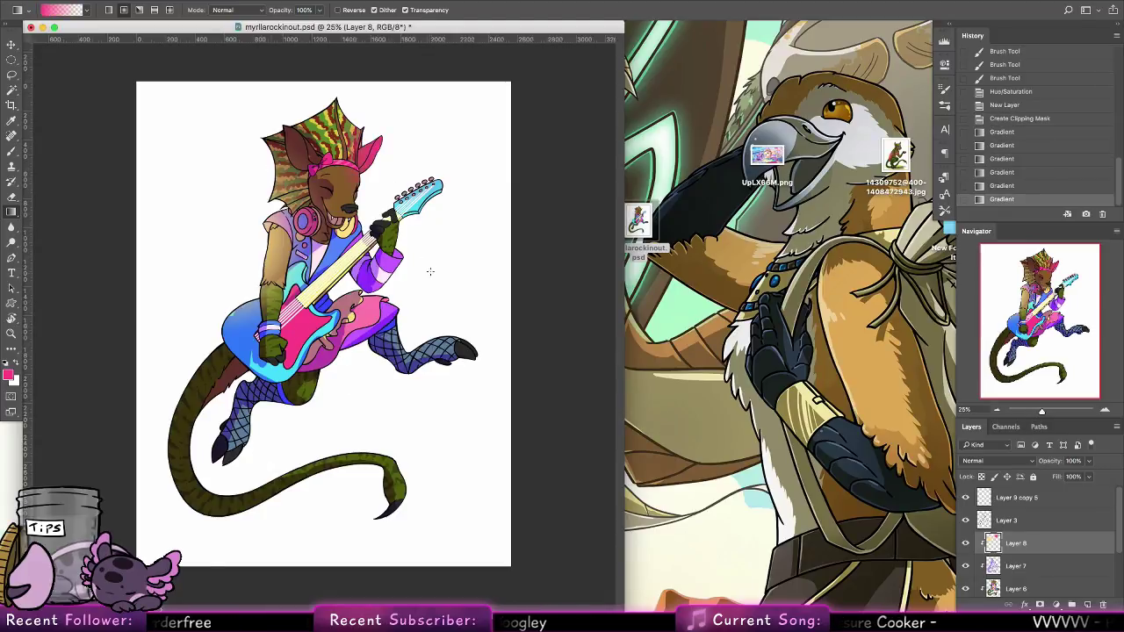
pyautogui.hotkey('ctrl', 'shift', 'z')
pyautogui.hotkey('ctrl', 'shift', 'z')
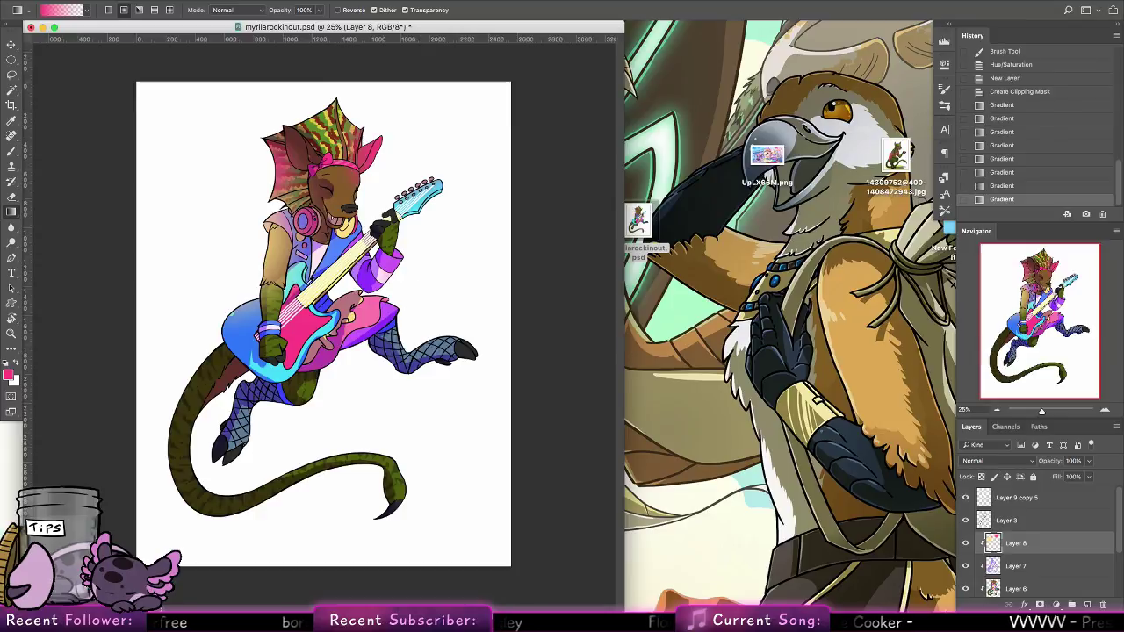
# Add teal radial gradients over the tail base, the tail tip and the thigh beneath the guitar
pyautogui.moveTo(215, 492); pyautogui.dragTo(216, 496)
pyautogui.press('super+z')
pyautogui.moveTo(214, 346); pyautogui.dragTo(215, 386)
pyautogui.moveTo(316, 375)
pyautogui.mouseDown()
pyautogui.moveTo(347, 393)
pyautogui.moveTo(350, 441)
pyautogui.moveTo(334, 454)
pyautogui.mouseUp()
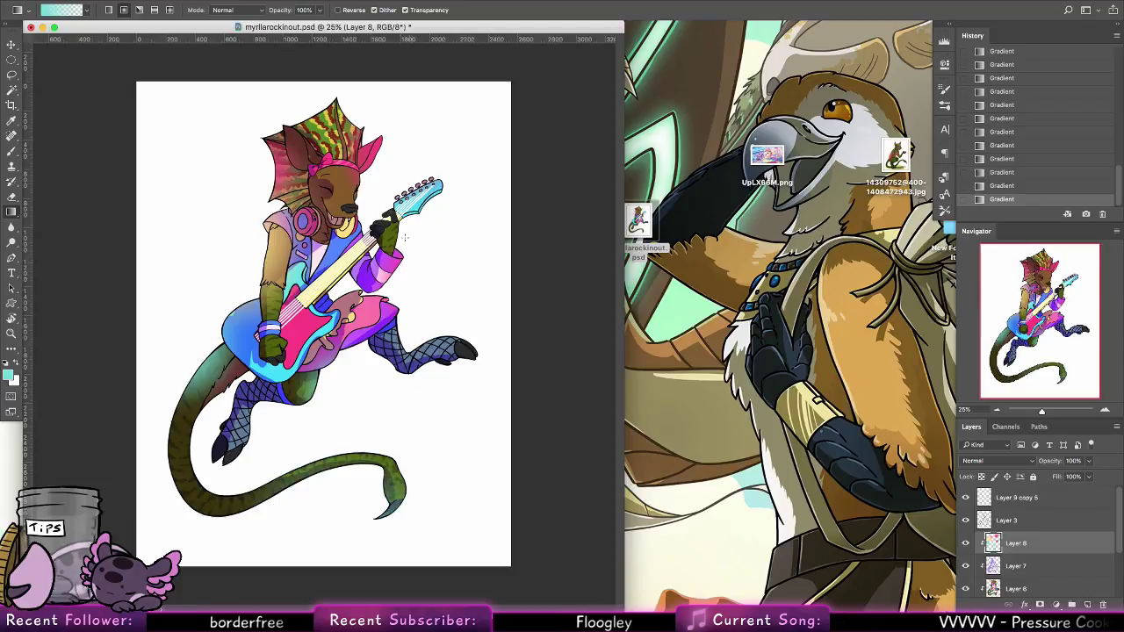
# Sample the guitar's pink again and add radial gradients over both hooves, the lower leg and the middle of the tail
pyautogui.keyDown('alt'); pyautogui.click(305, 322); pyautogui.keyUp('alt')
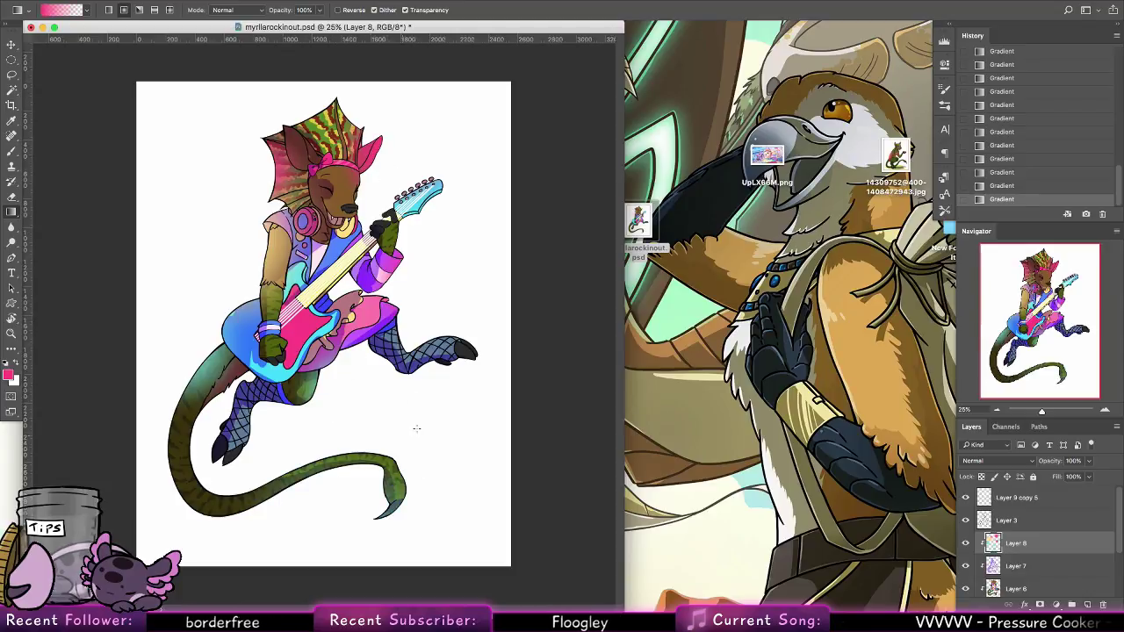
pyautogui.moveTo(478, 348); pyautogui.dragTo(483, 429)
pyautogui.press('super+z')
pyautogui.moveTo(489, 281); pyautogui.dragTo(492, 377)
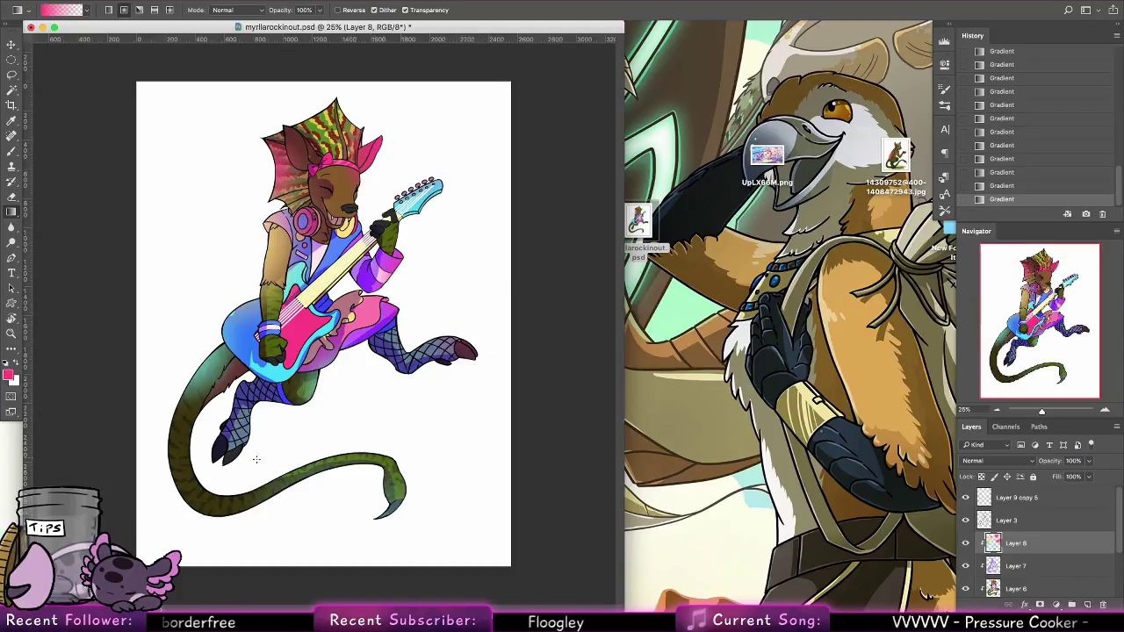
pyautogui.moveTo(254, 460); pyautogui.dragTo(280, 307)
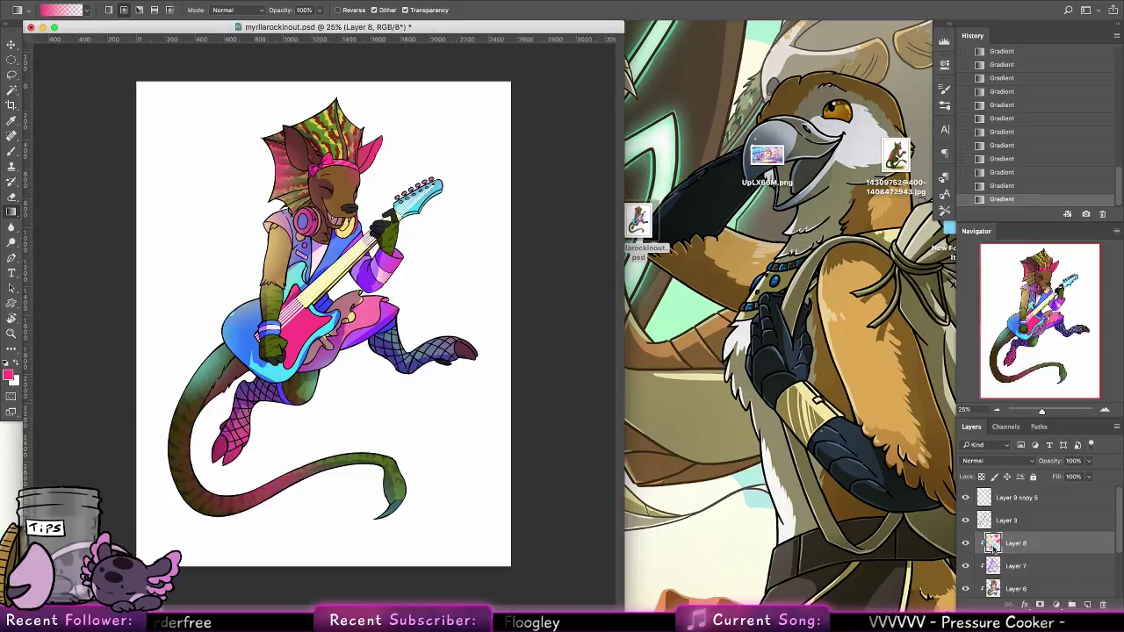
pyautogui.click(996, 460)
pyautogui.click(987, 586)
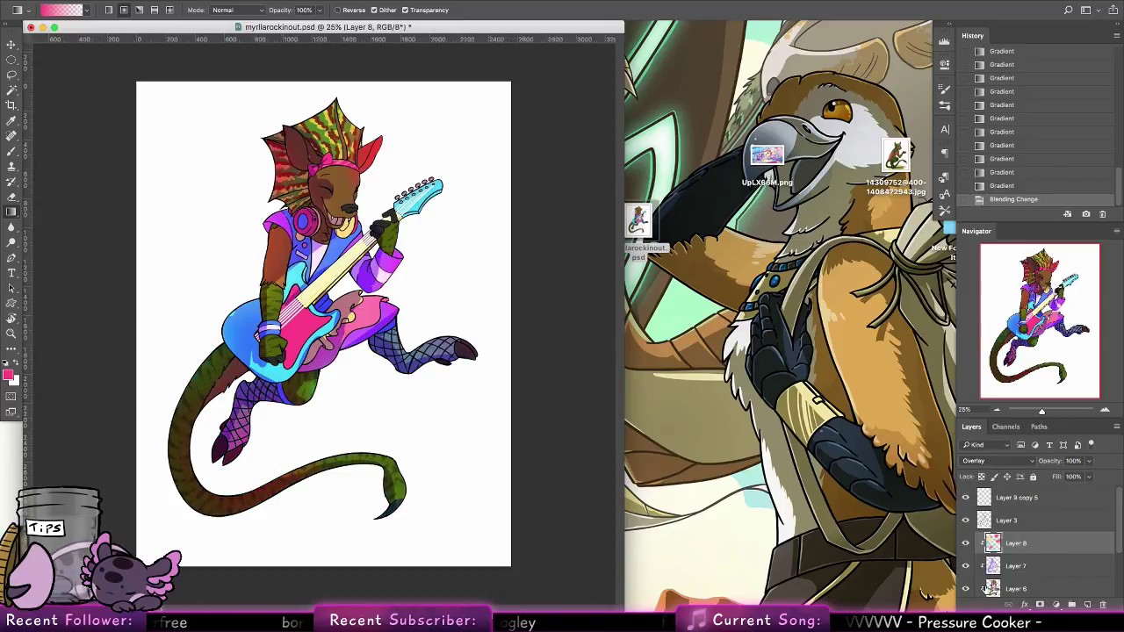
pyautogui.click(1001, 460)
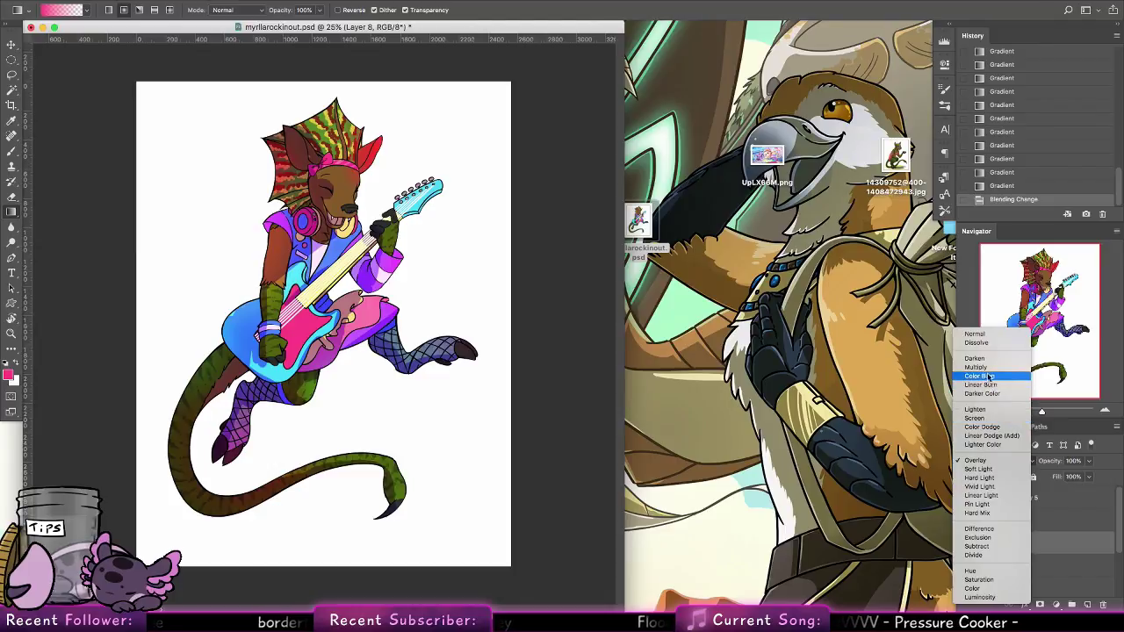
pyautogui.click(999, 373)
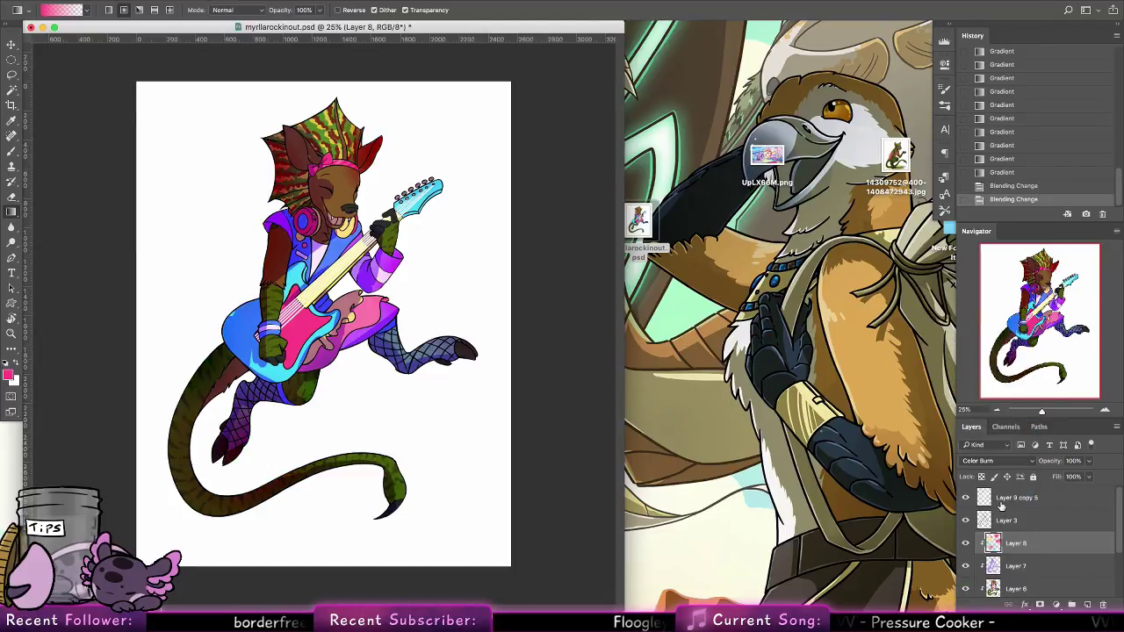
pyautogui.press('super+alt+z')
pyautogui.press('super+alt+z')
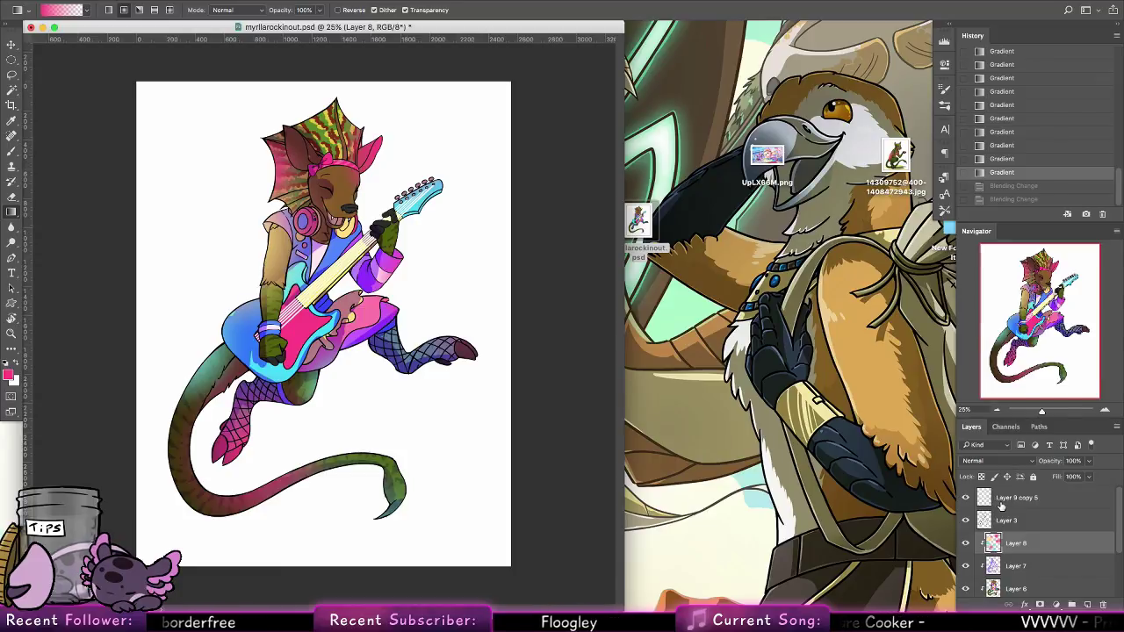
# Compare the artwork with Layer 7 hidden and shown, and add a new clipping-mask layer above Layer 8
pyautogui.click(967, 567)
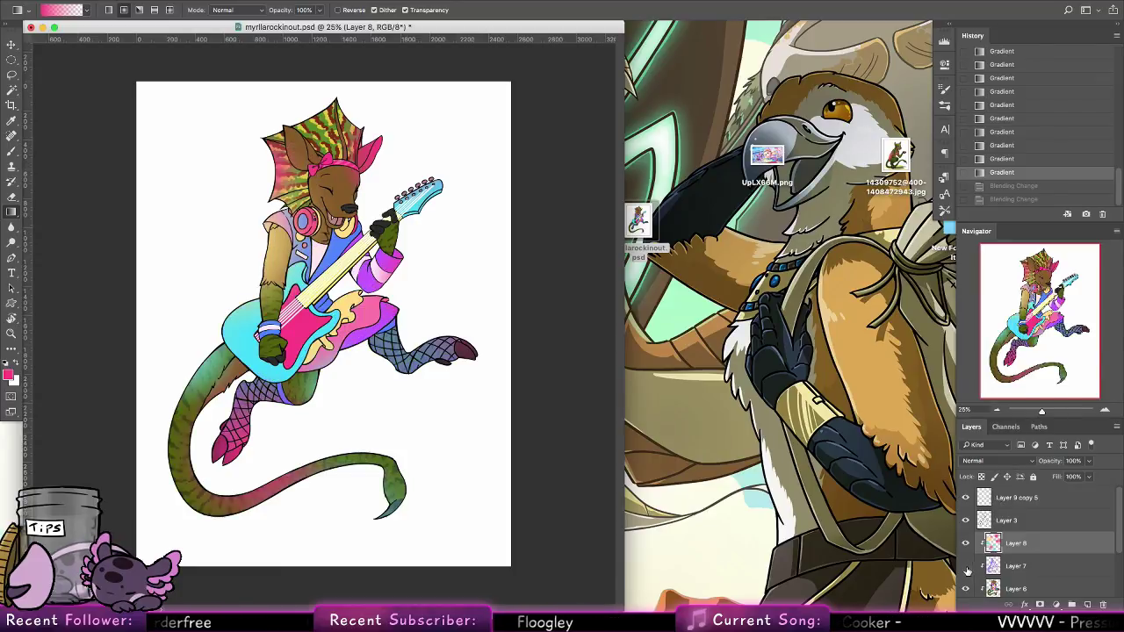
pyautogui.click(967, 568)
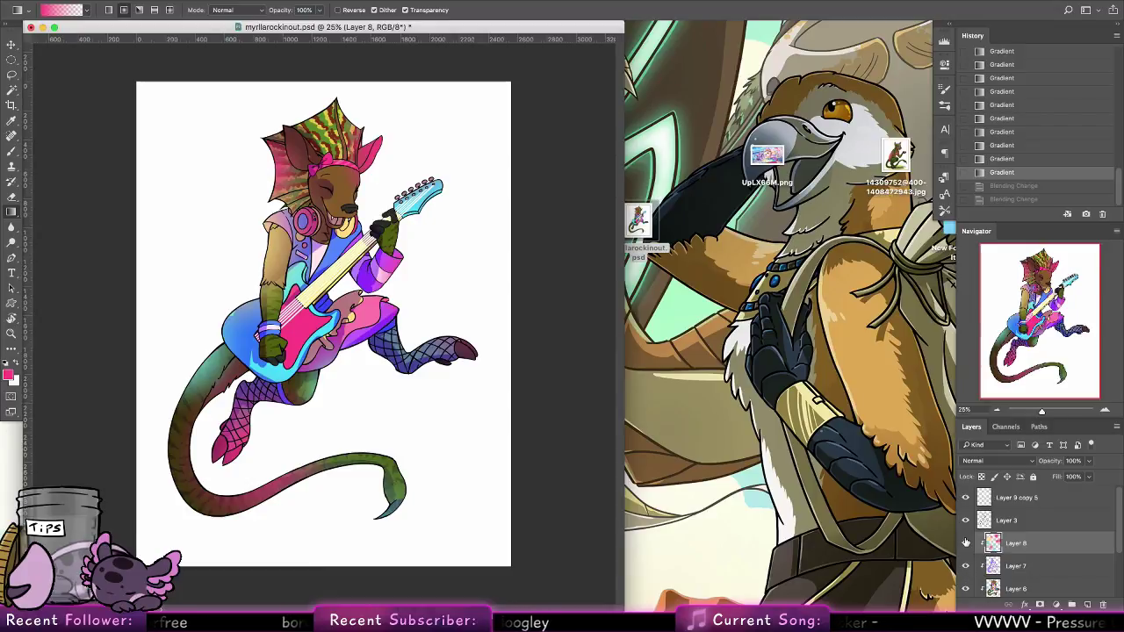
pyautogui.click(1088, 605)
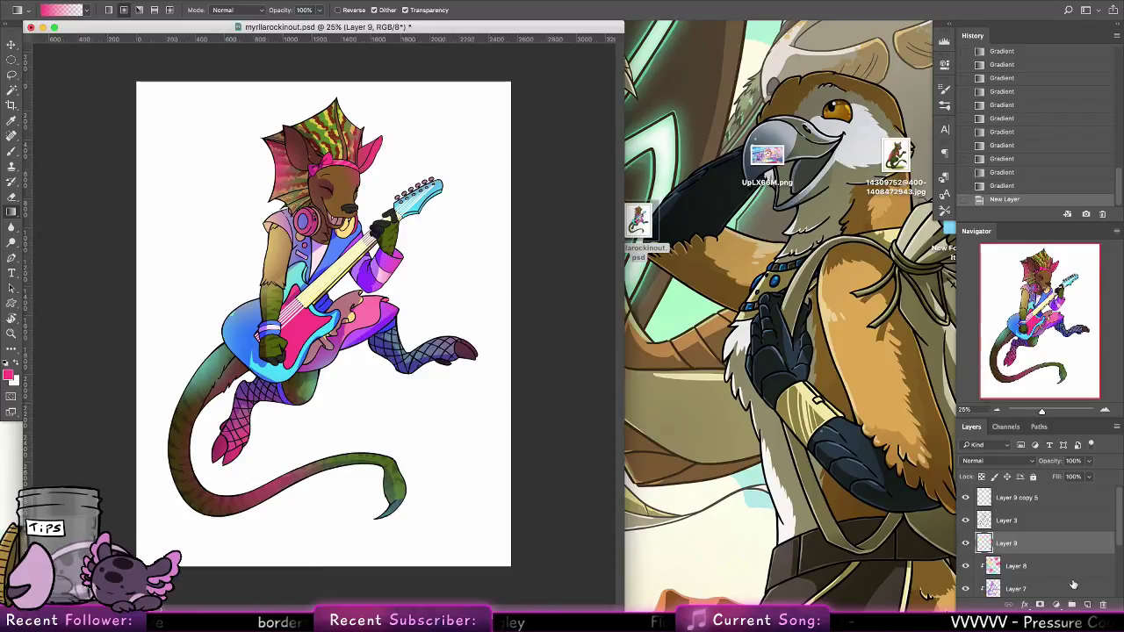
pyautogui.rightClick(1040, 543)
pyautogui.click(966, 330)
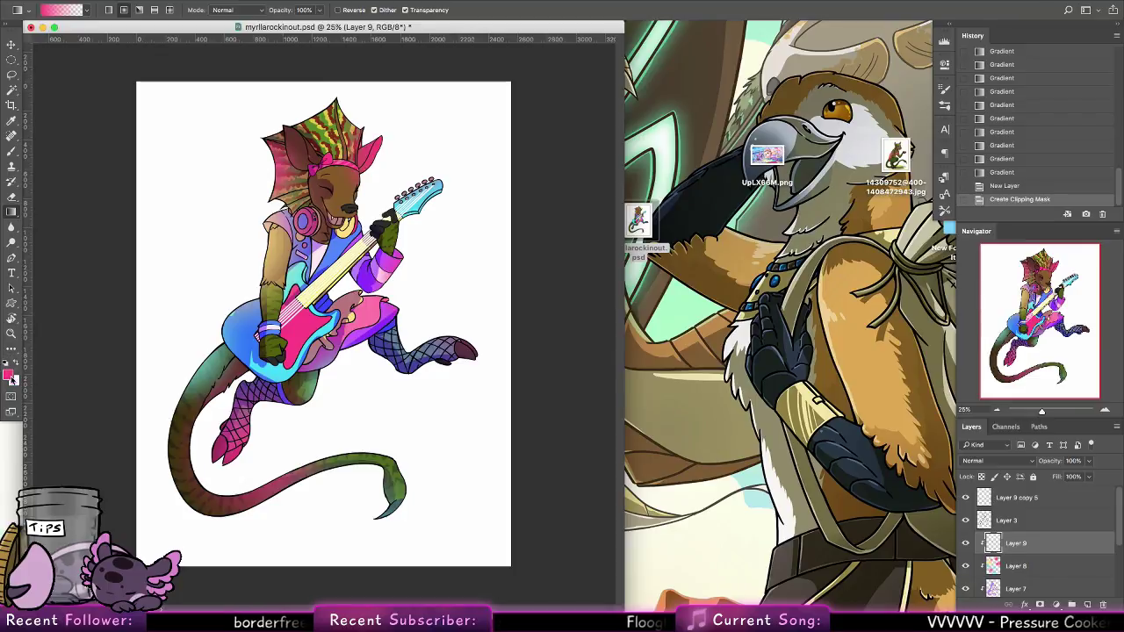
pyautogui.moveTo(422, 95); pyautogui.dragTo(343, 215)
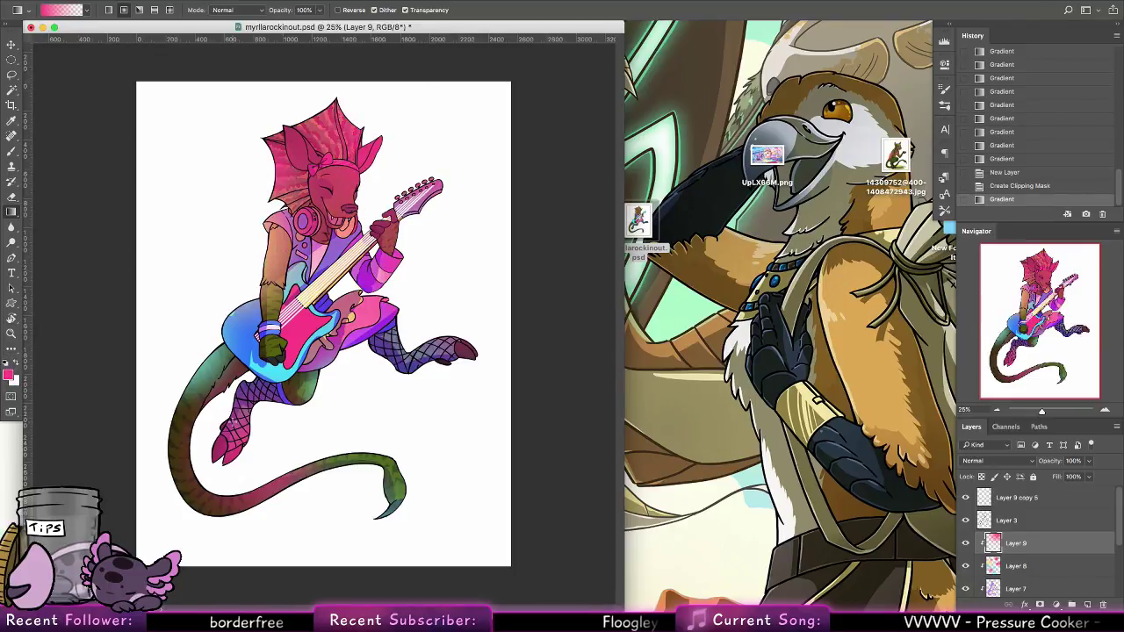
pyautogui.click(997, 461)
pyautogui.click(1001, 571)
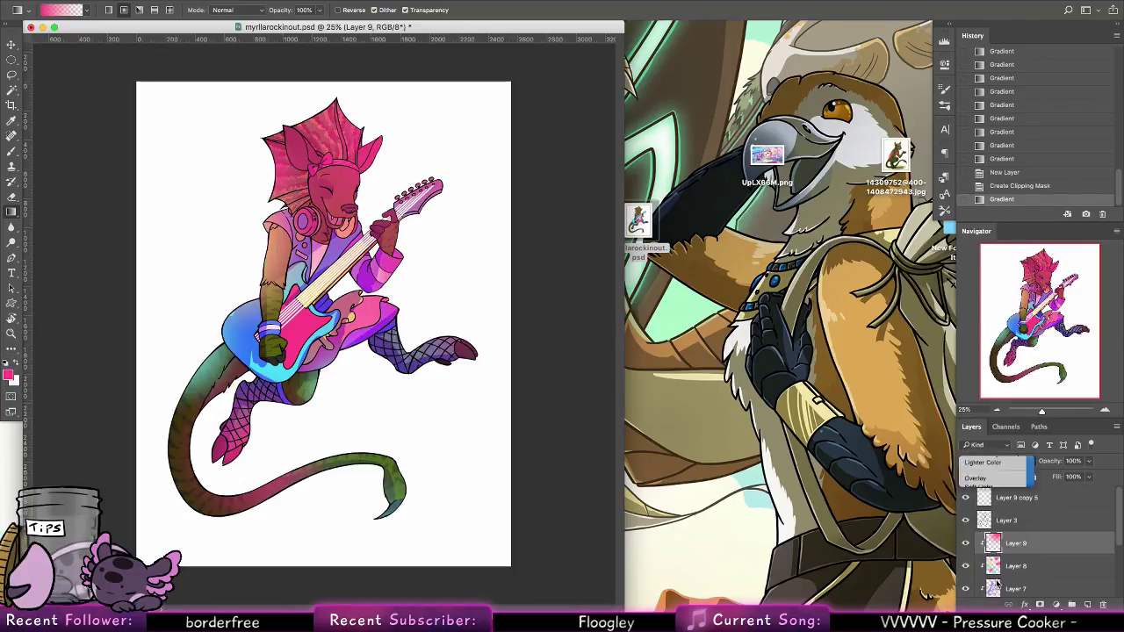
pyautogui.click(165, 2)
pyautogui.moveTo(237, 26)
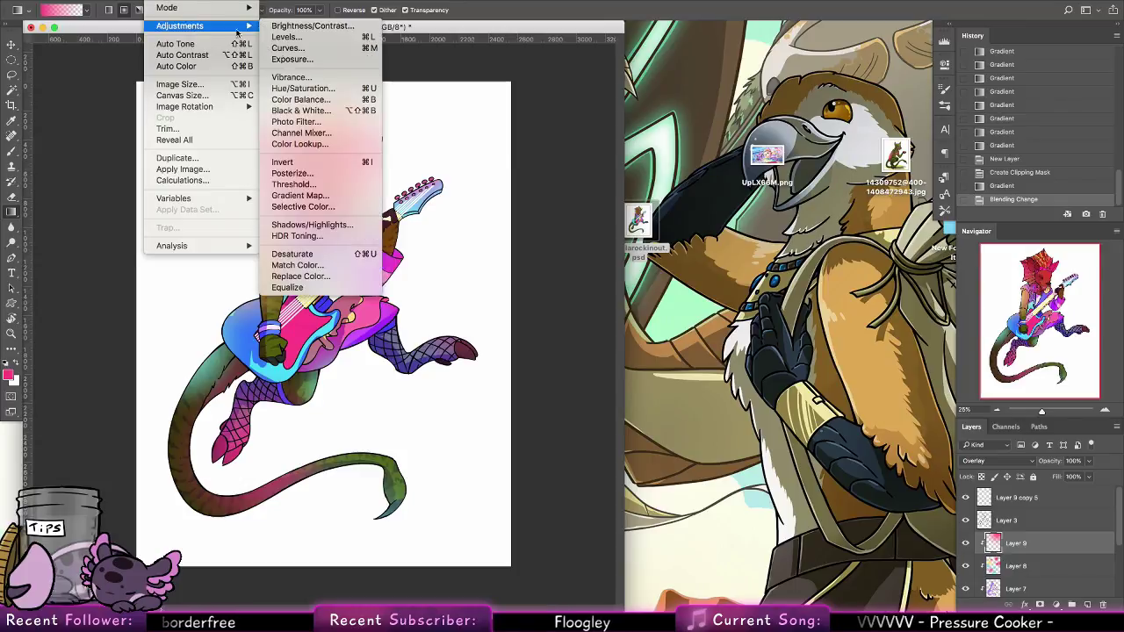
pyautogui.click(325, 87)
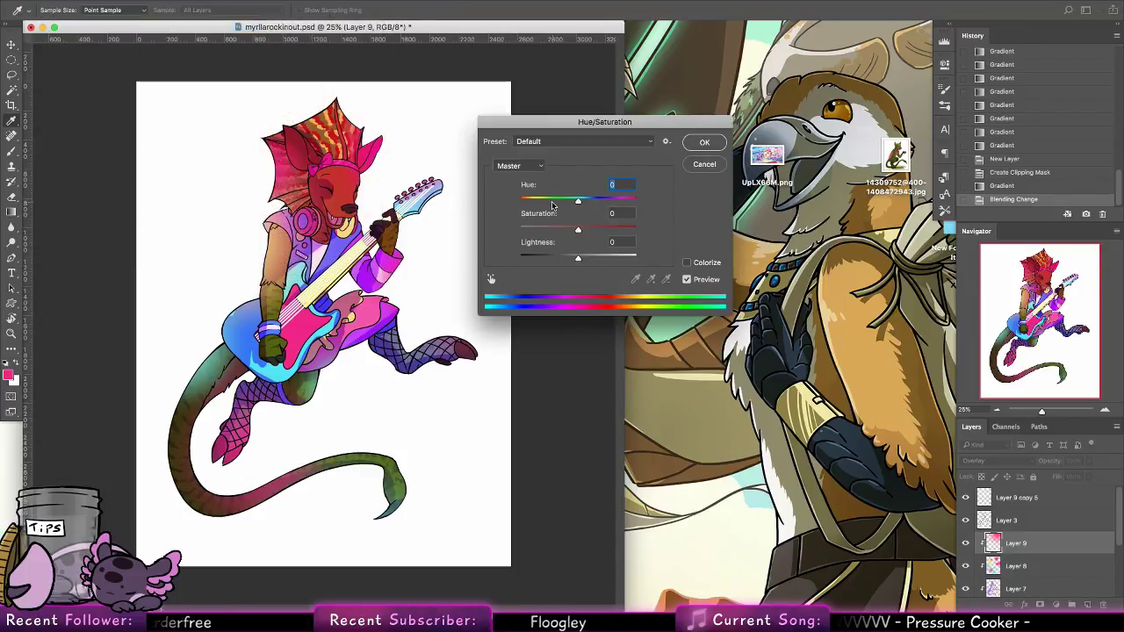
pyautogui.moveTo(578, 201); pyautogui.dragTo(578, 261)
pyautogui.moveTo(614, 202); pyautogui.dragTo(570, 201)
pyautogui.press('Return')
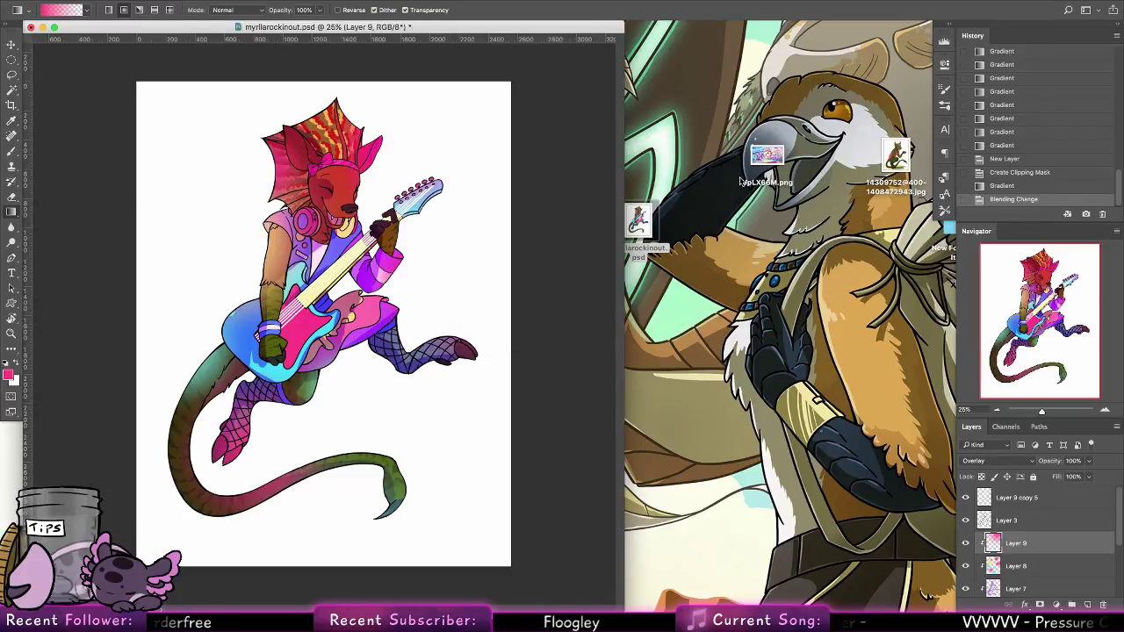
pyautogui.press('super+alt+z')
pyautogui.press('super+alt+z')
# Set the foreground colour to light yellow #f6ff67 and apply radial gradients over the guitar's headstock and the far ear, without tinting the tail
pyautogui.click(8, 375)
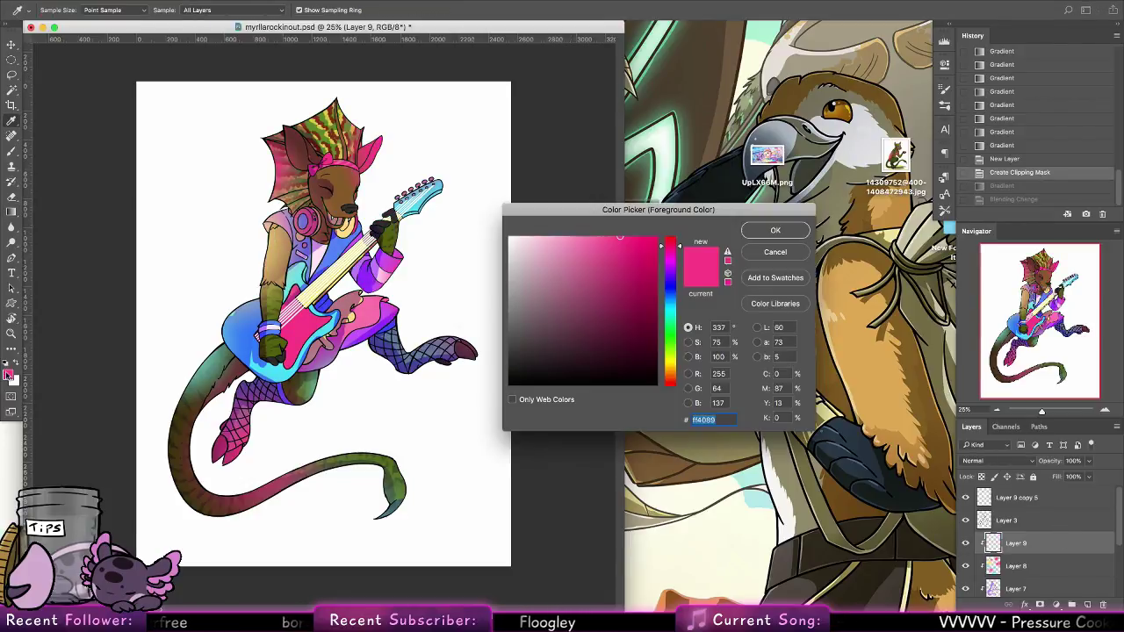
pyautogui.click(670, 358)
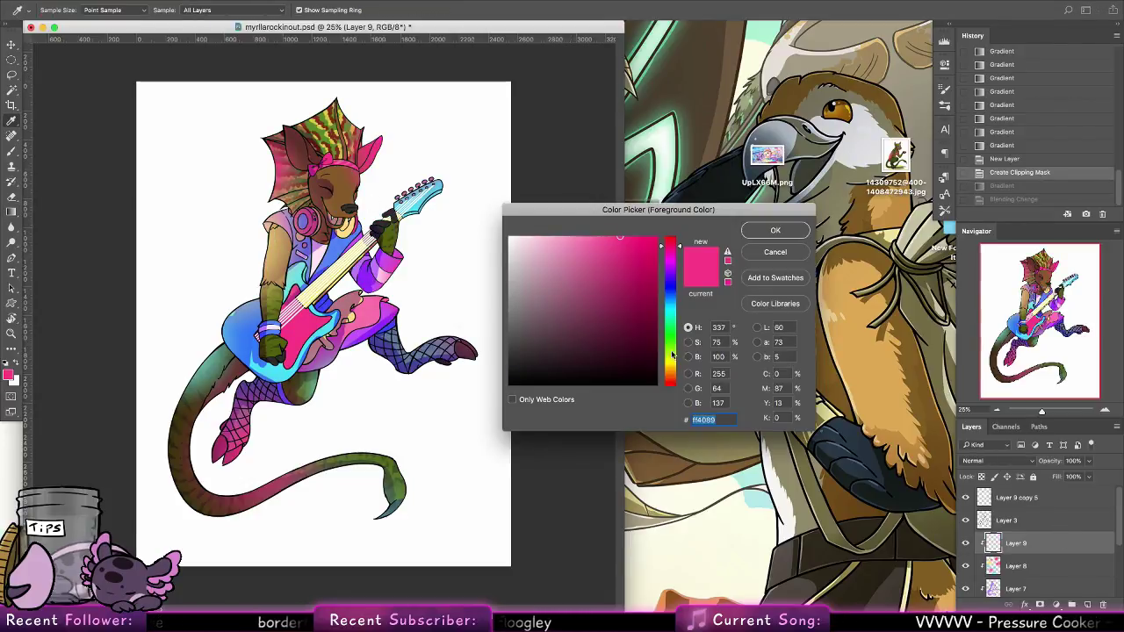
pyautogui.click(785, 233)
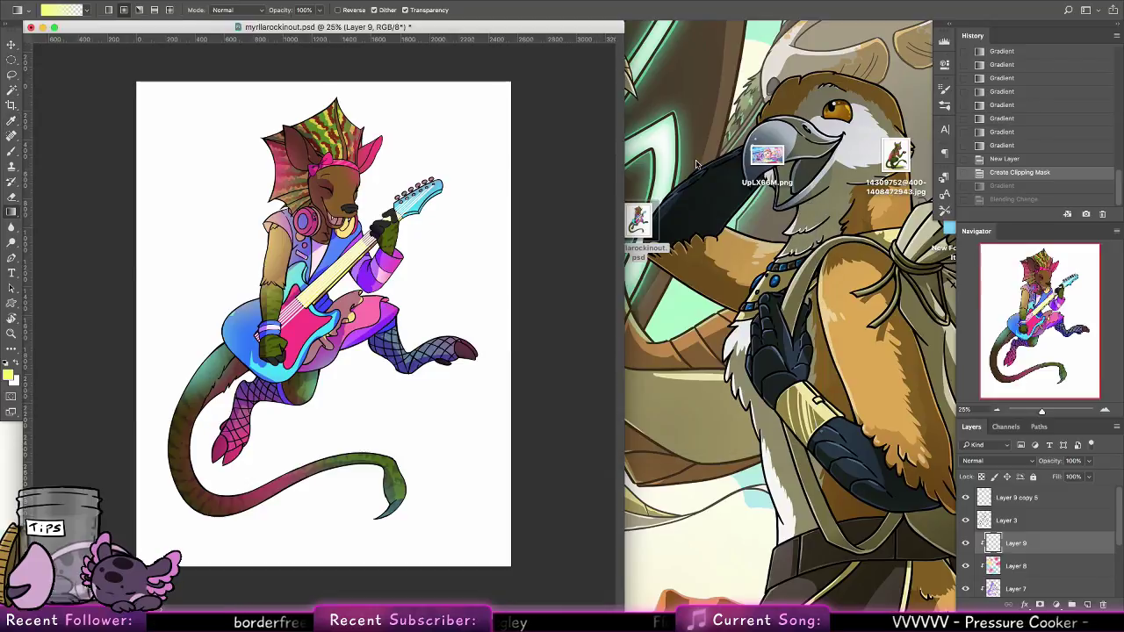
pyautogui.moveTo(441, 220); pyautogui.dragTo(453, 292)
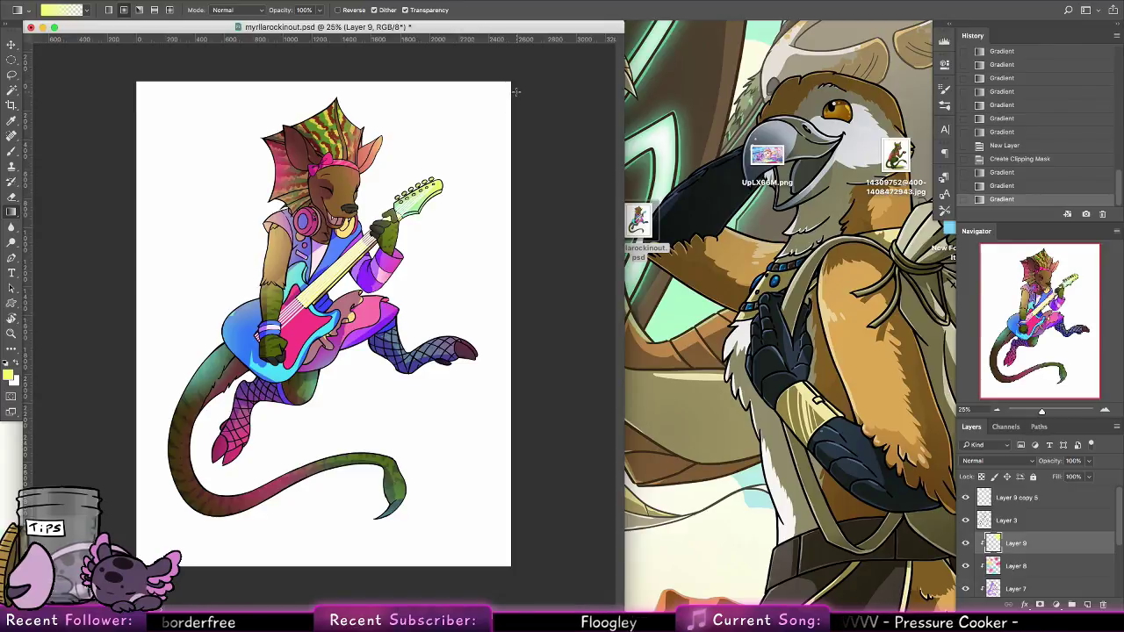
pyautogui.moveTo(159, 536); pyautogui.dragTo(122, 424)
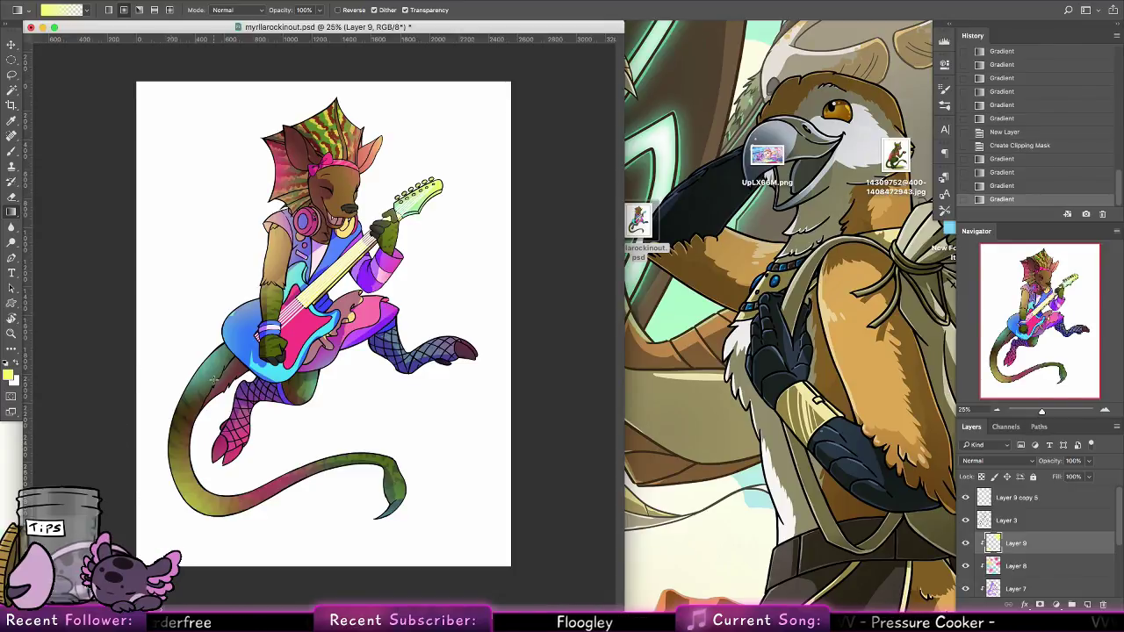
pyautogui.hotkey('ctrl', 'z')
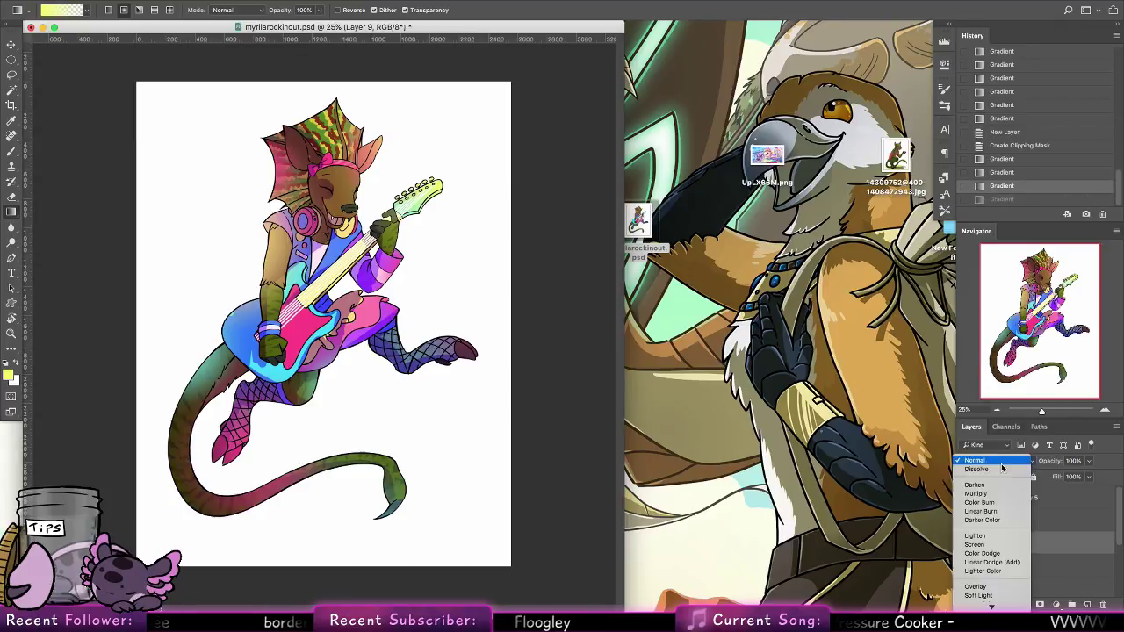
# Set Layer 9's blend mode to Overlay and add yellow radial gradients over the guitar body and strumming arm
pyautogui.click(1004, 587)
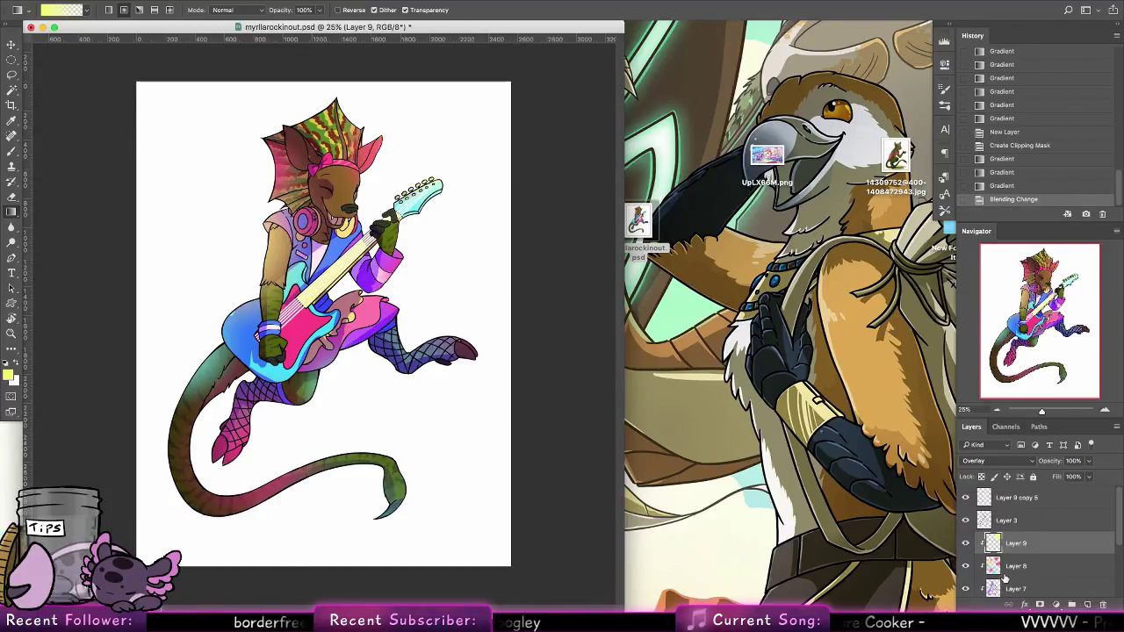
pyautogui.moveTo(211, 378); pyautogui.dragTo(212, 381)
pyautogui.moveTo(204, 294); pyautogui.dragTo(227, 369)
pyautogui.moveTo(208, 302); pyautogui.dragTo(231, 370)
# Set the foreground colour to a bright magenta and add a new clipped layer between Layer 8 and Layer 9
pyautogui.click(11, 375)
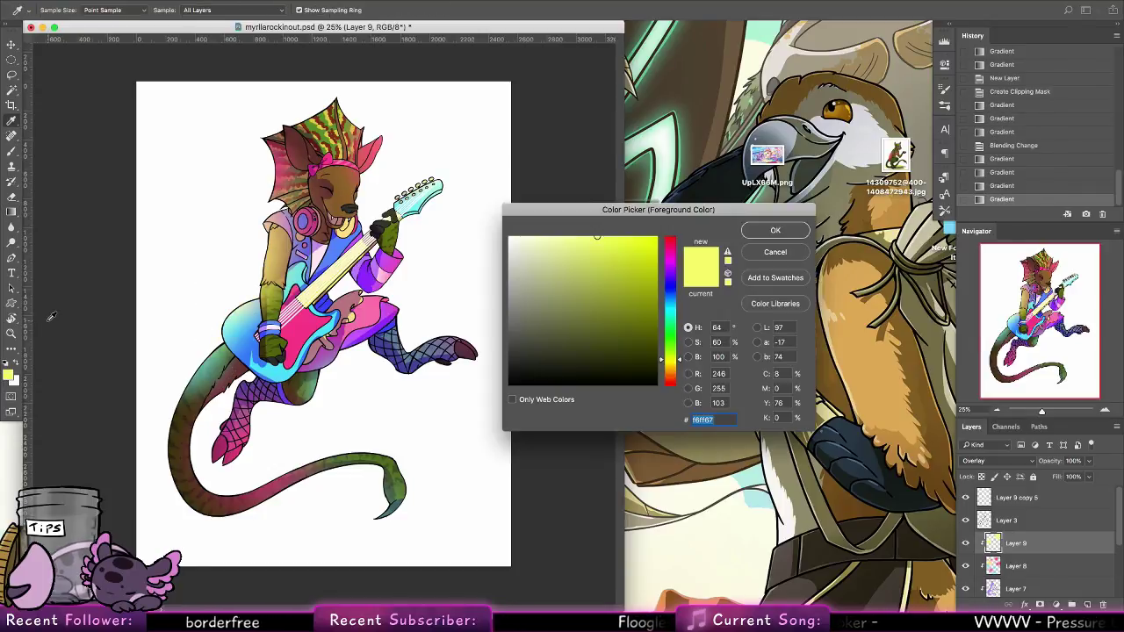
pyautogui.moveTo(673, 290); pyautogui.dragTo(672, 264)
pyautogui.click(656, 237)
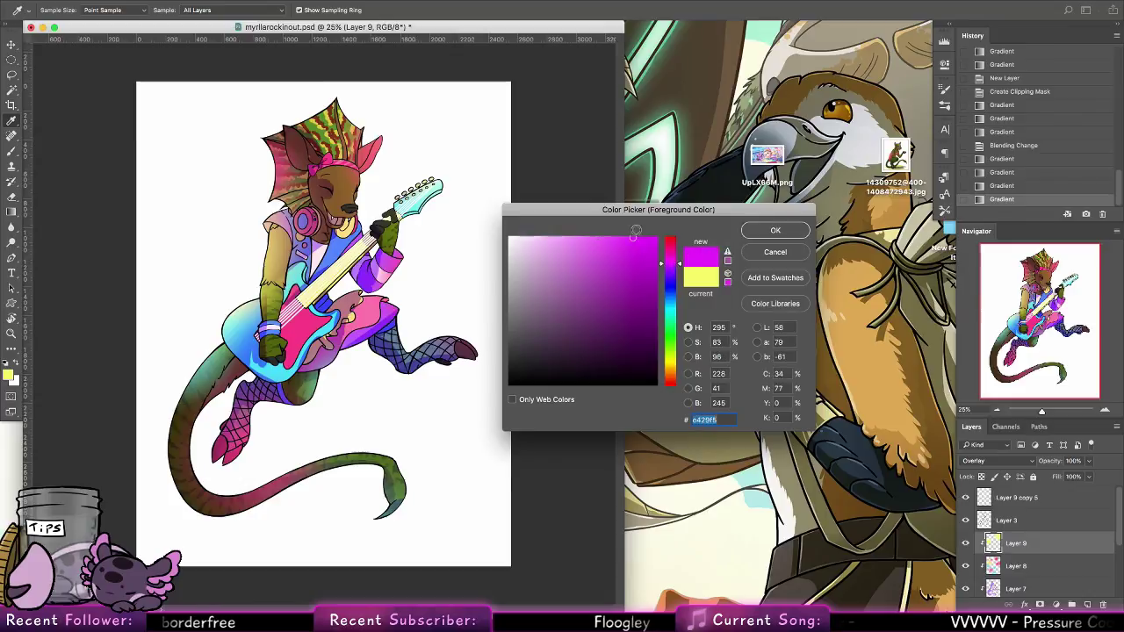
pyautogui.click(783, 231)
pyautogui.click(1057, 571)
pyautogui.click(1087, 605)
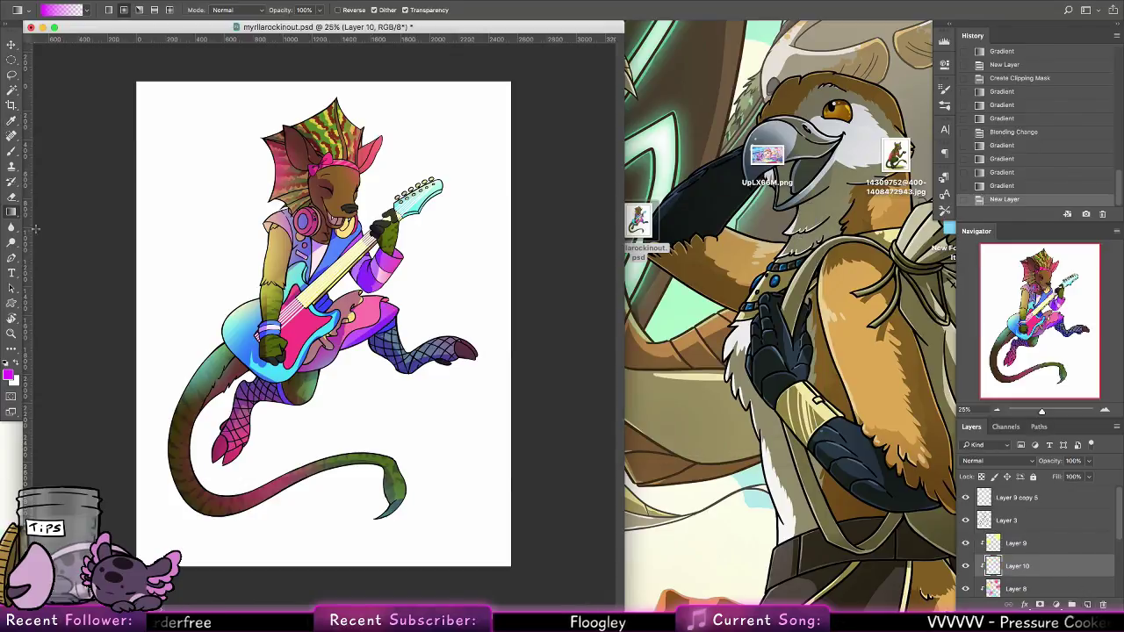
# Apply linear magenta-to-transparent gradients on Layer 10, running from the lower part of the character up towards the head and headstock
pyautogui.click(109, 9)
pyautogui.moveTo(261, 497); pyautogui.dragTo(302, 189)
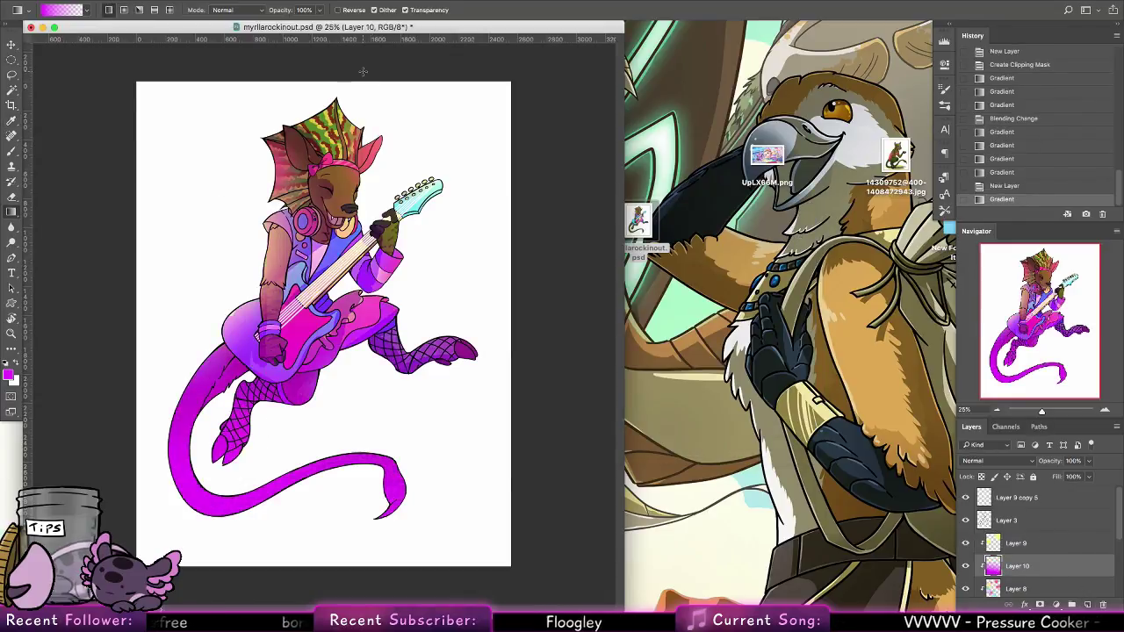
pyautogui.moveTo(181, 429); pyautogui.dragTo(456, 168)
# Set Layer 10's blend mode to Color Burn and its opacity to 30%
pyautogui.click(994, 461)
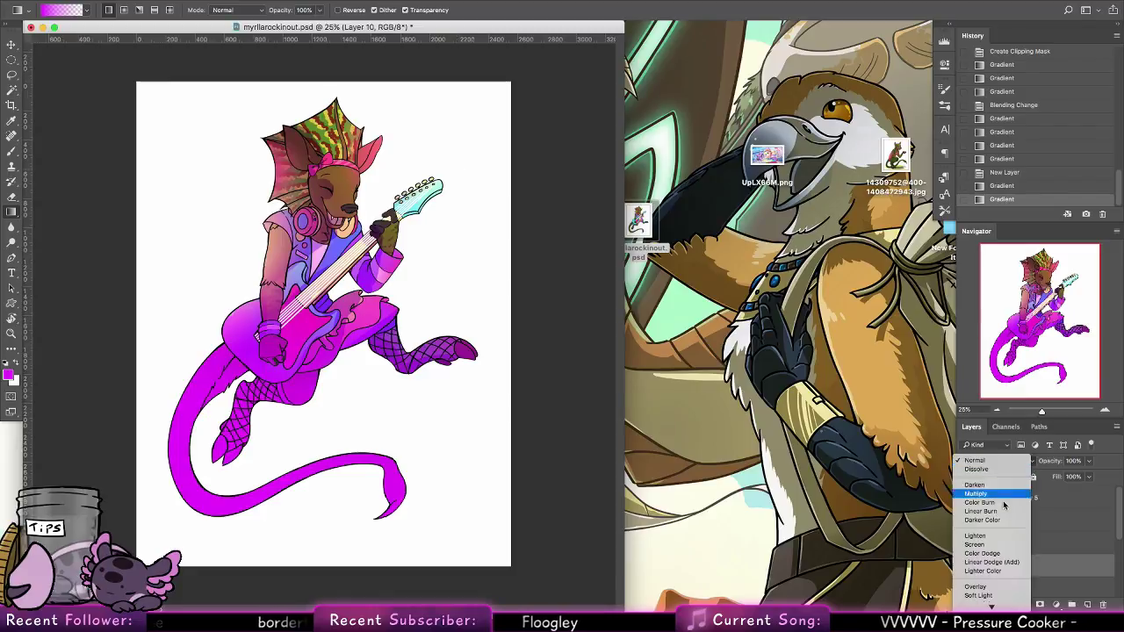
pyautogui.click(1017, 494)
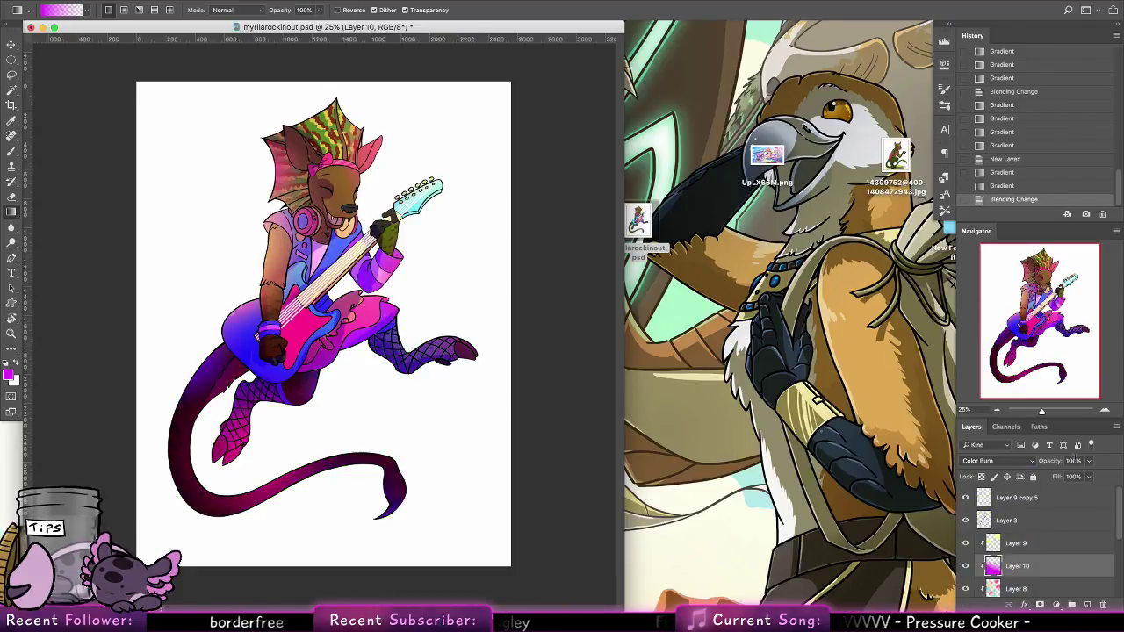
pyautogui.click(1089, 461)
pyautogui.moveTo(1093, 476); pyautogui.dragTo(1053, 475)
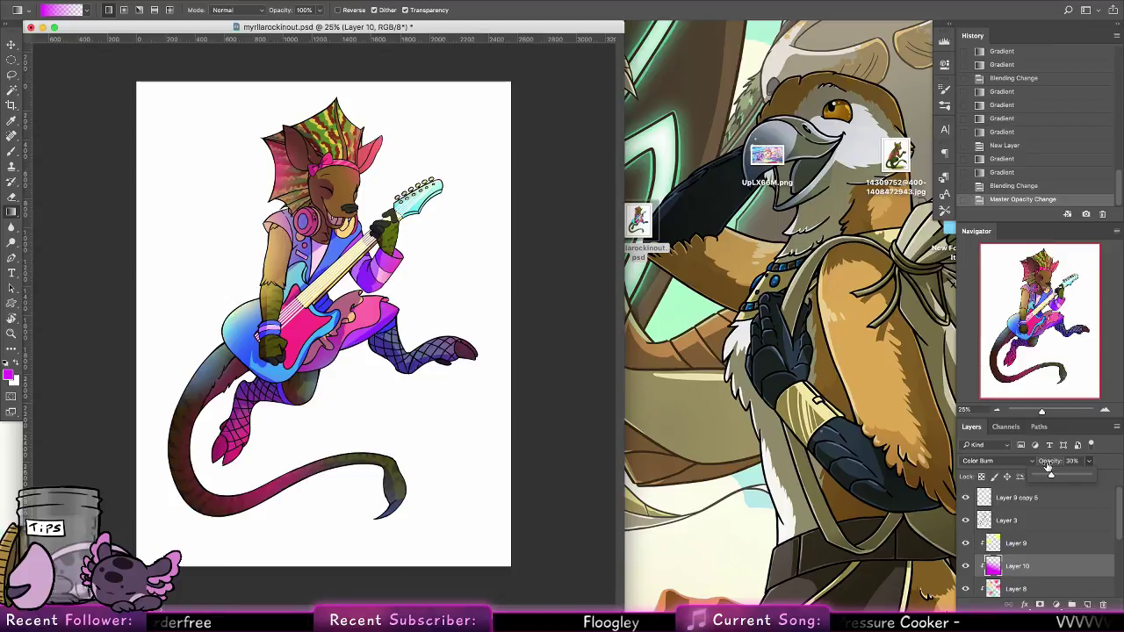
# Try the Hard Light, Exclusion and Luminosity blend modes on Layer 9
pyautogui.click(1016, 542)
pyautogui.click(1008, 463)
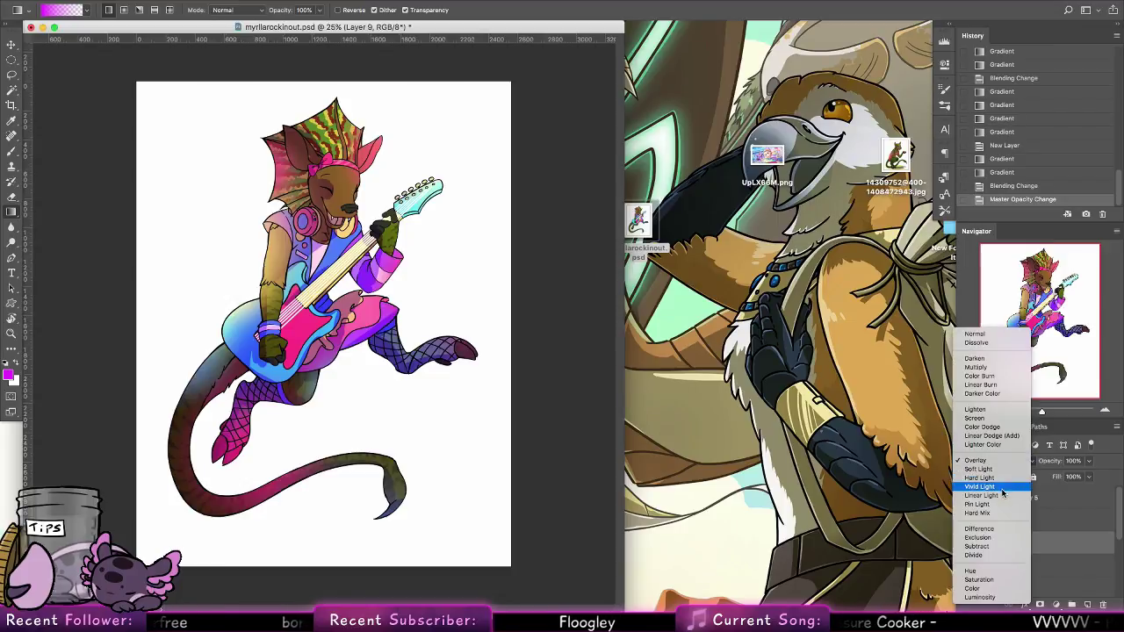
pyautogui.click(1001, 477)
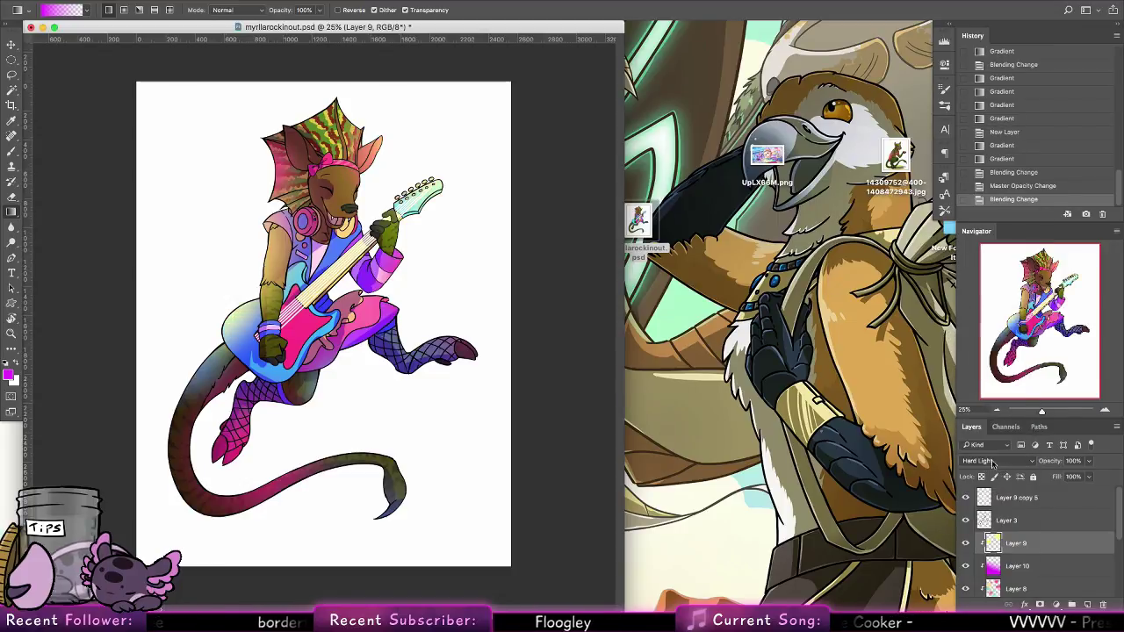
pyautogui.click(993, 463)
pyautogui.click(990, 499)
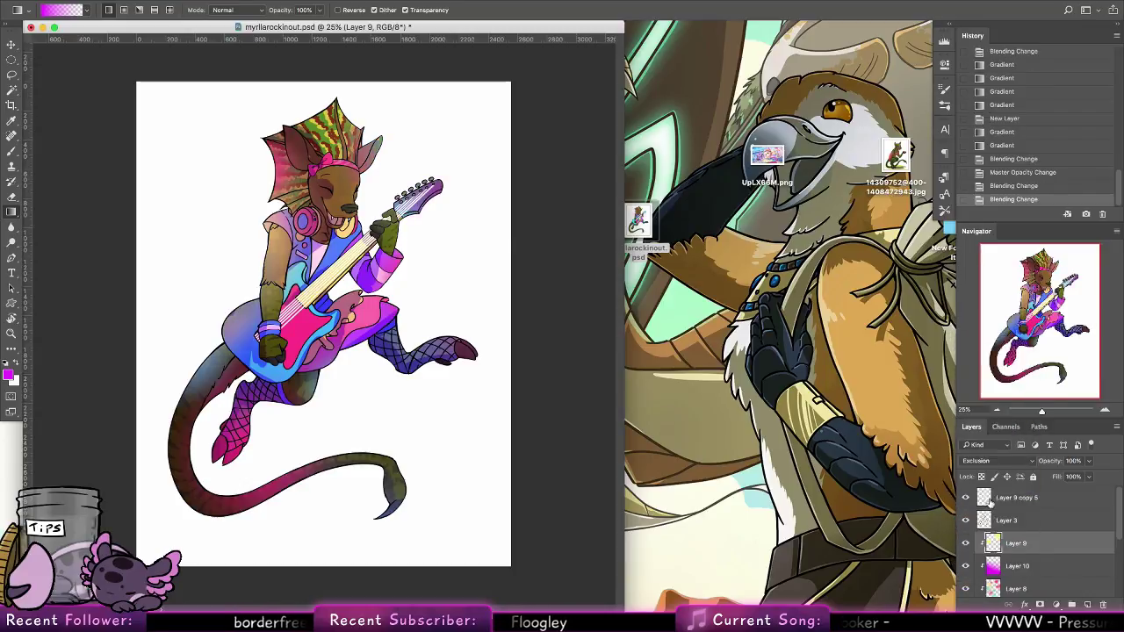
pyautogui.click(993, 464)
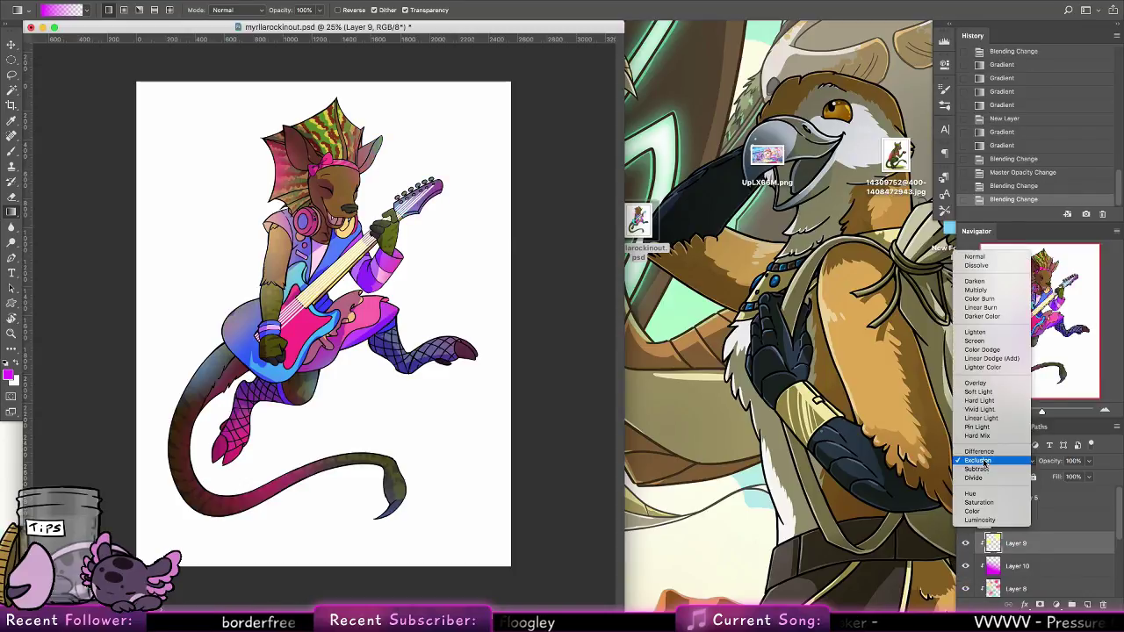
pyautogui.click(984, 521)
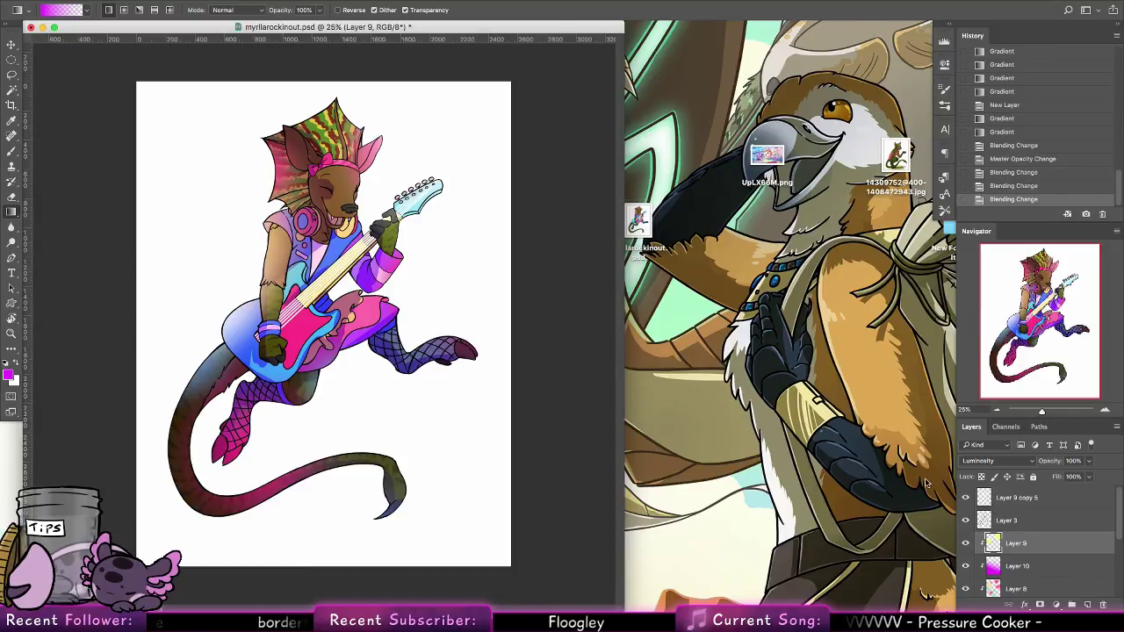
# Try Color Dodge and Linear Dodge (Add) on Layer 9, and set its blend mode to Lighter Color
pyautogui.click(683, 311)
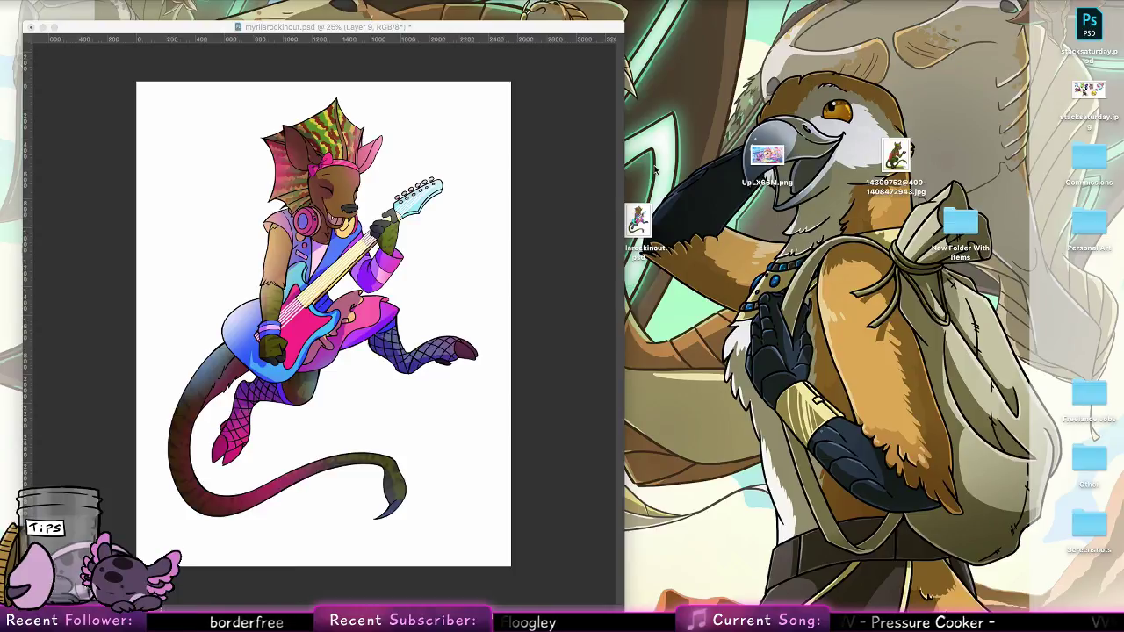
pyautogui.click(466, 316)
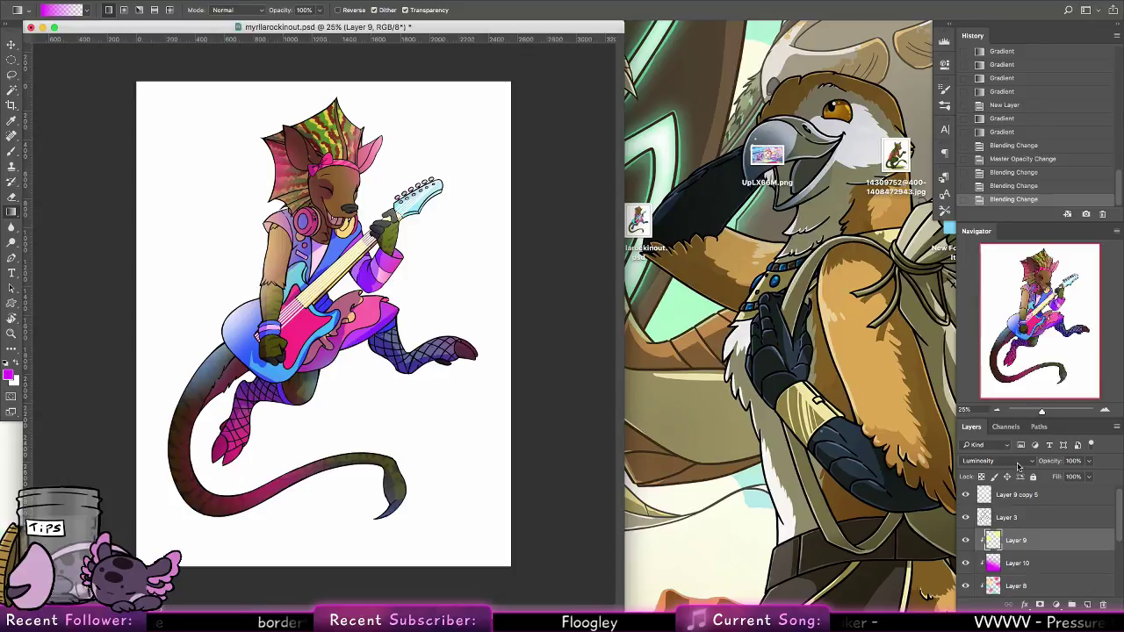
pyautogui.click(994, 460)
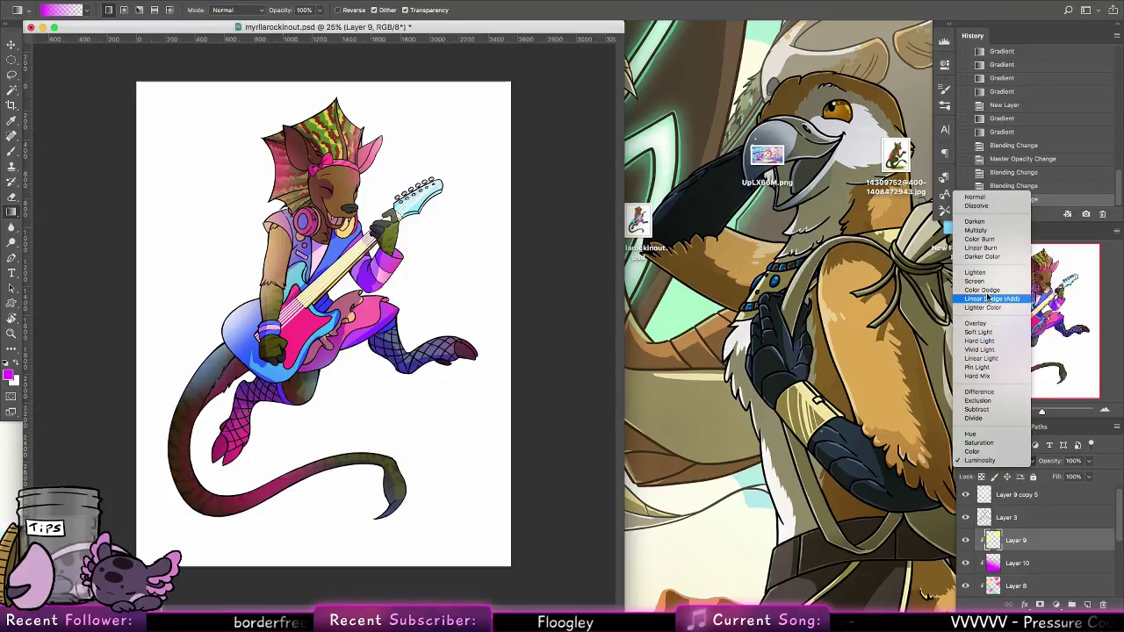
pyautogui.click(994, 292)
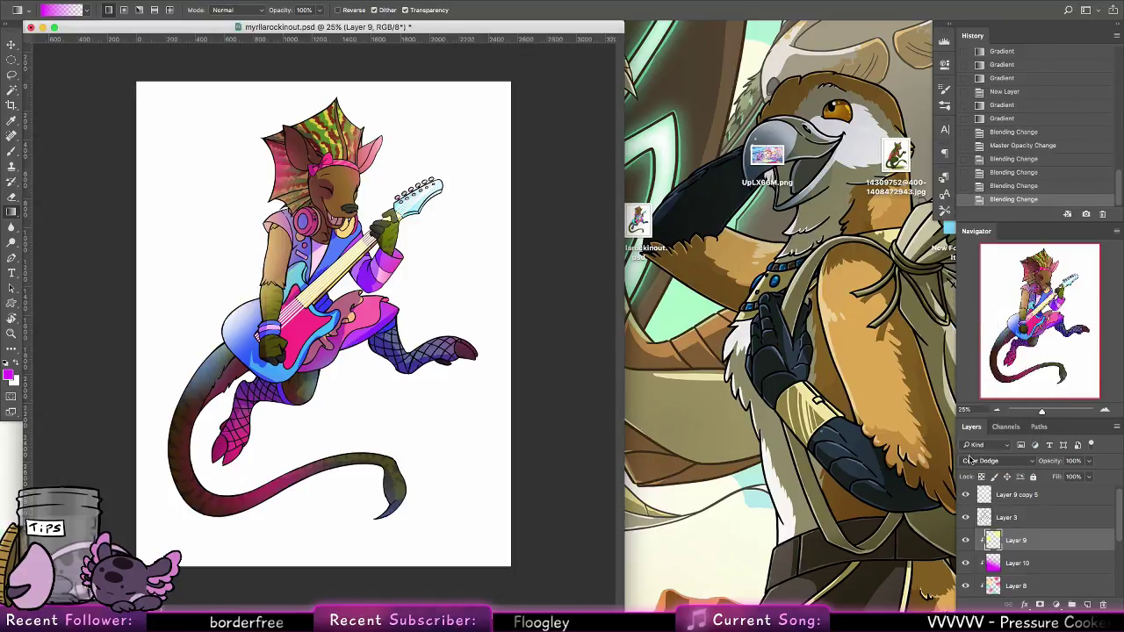
pyautogui.click(970, 460)
pyautogui.click(993, 472)
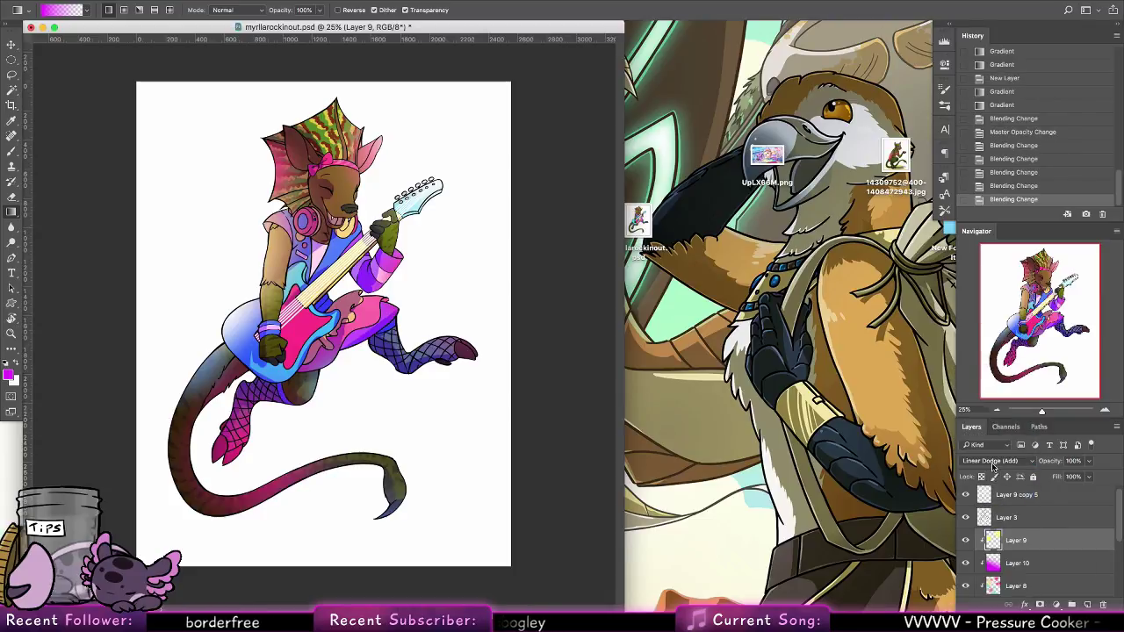
pyautogui.click(994, 461)
pyautogui.click(987, 473)
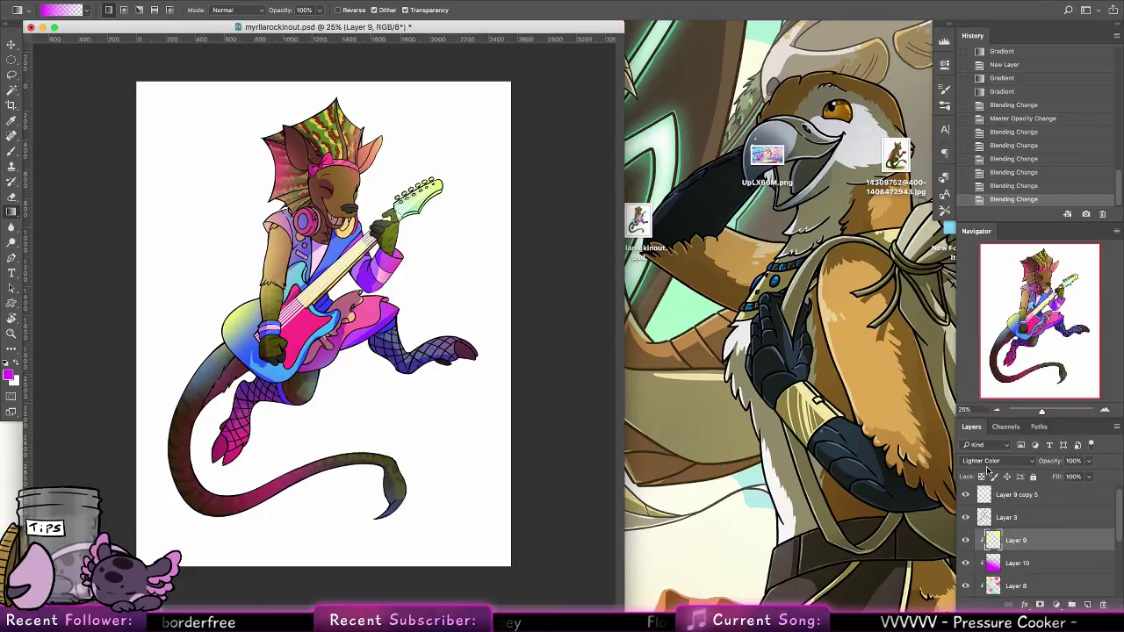
# Lower Layer 10's opacity to 17% and compare the artwork with Layers 9 and 10 hidden and shown
pyautogui.click(1033, 565)
pyautogui.moveTo(1067, 476); pyautogui.dragTo(1068, 477)
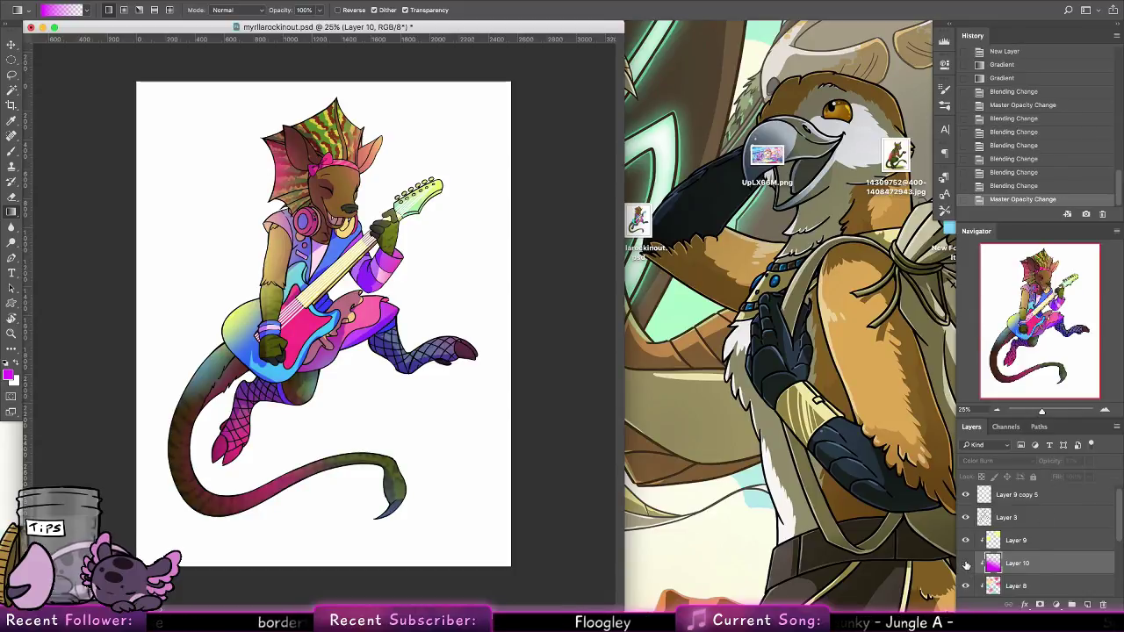
pyautogui.click(967, 563)
pyautogui.click(967, 563)
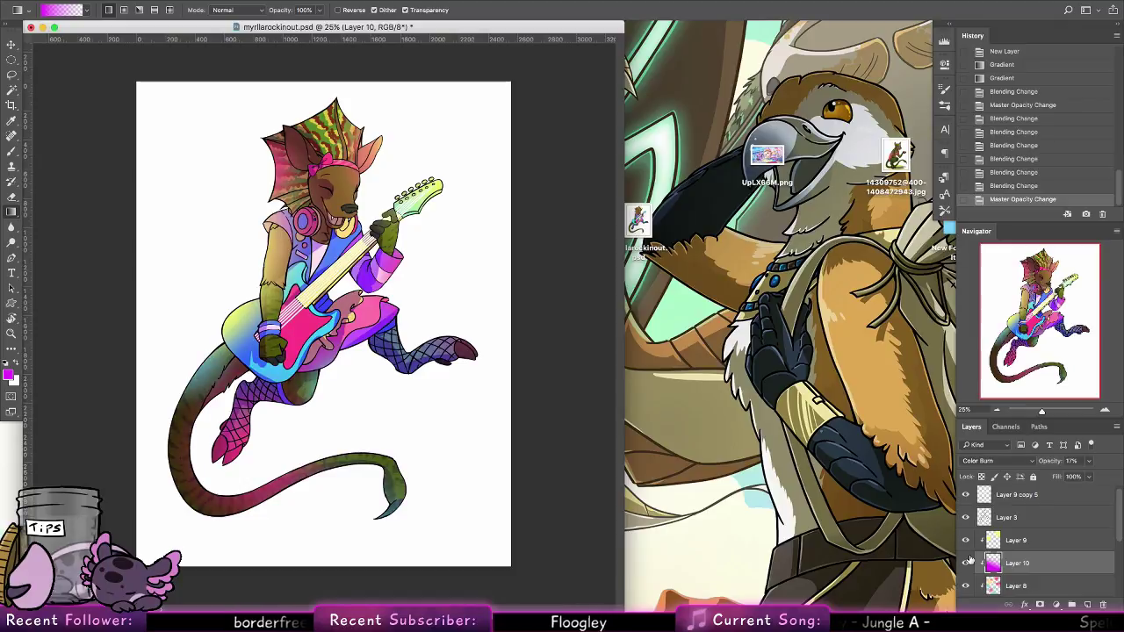
pyautogui.click(967, 563)
pyautogui.click(966, 540)
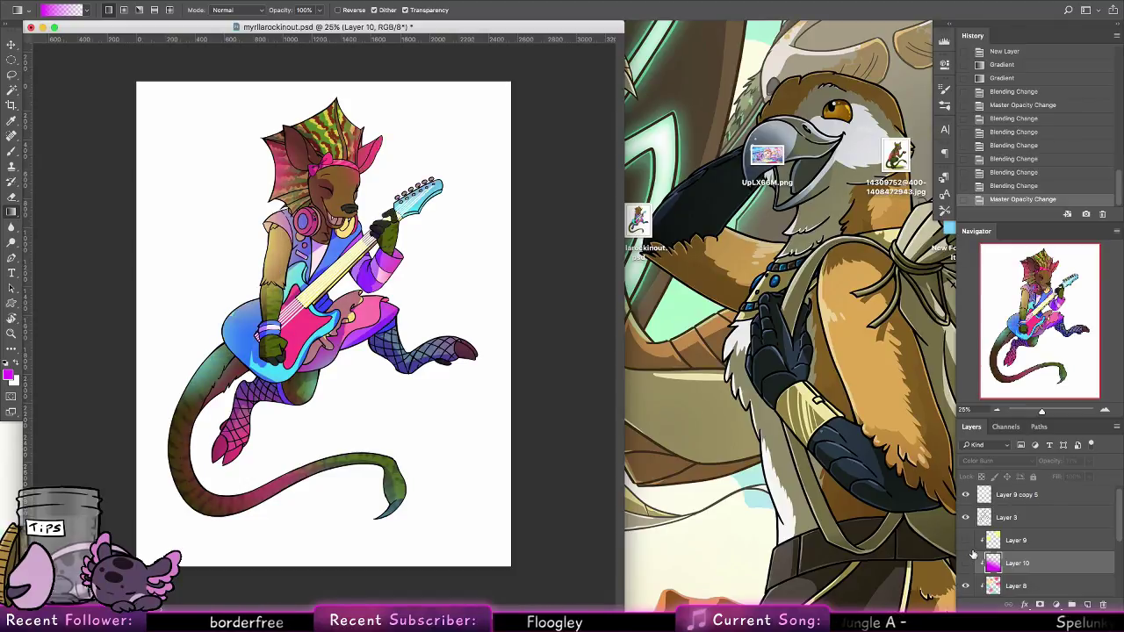
pyautogui.click(966, 540)
pyautogui.click(967, 563)
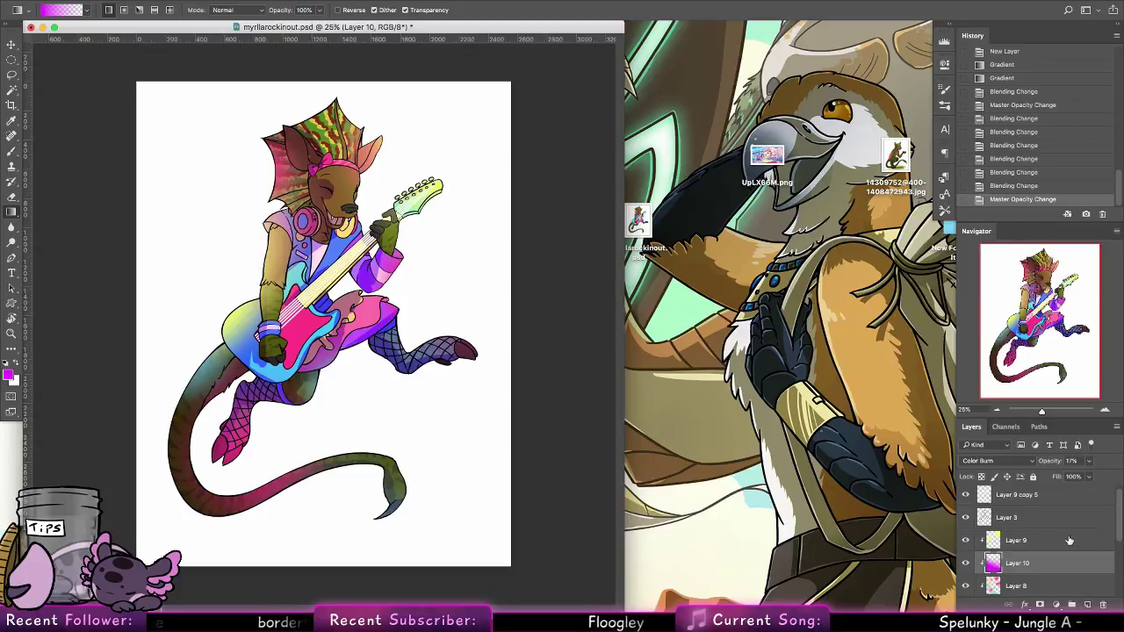
# Try deleting Layer 8, compare the result with Layers 9 and 10 hidden, and undo the deletion and Layer 10's last opacity change
pyautogui.click(998, 541)
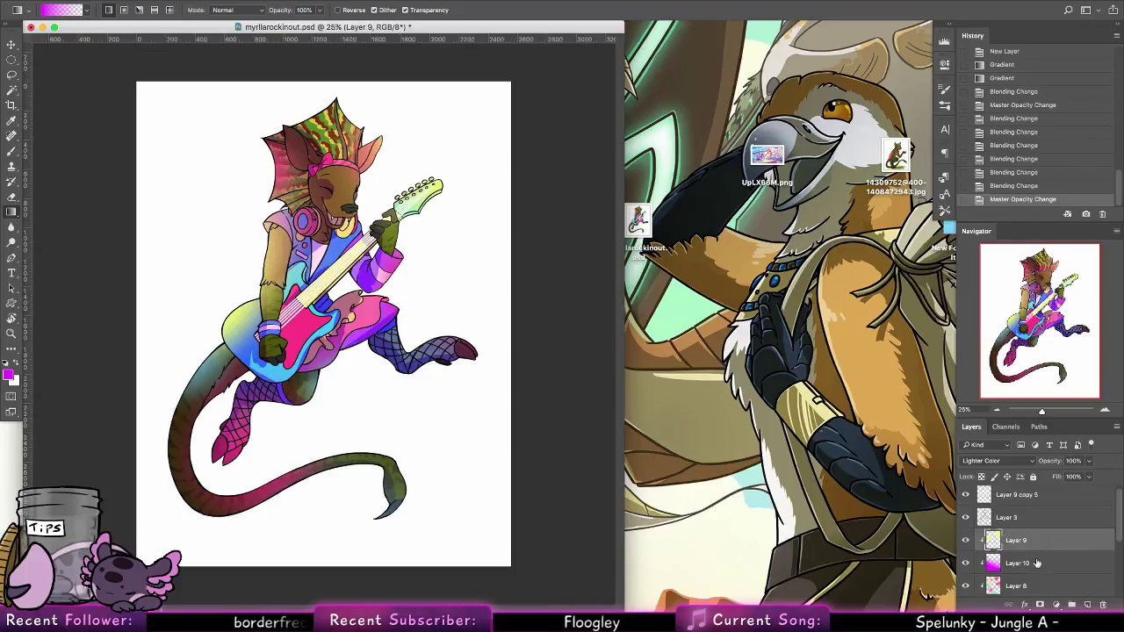
pyautogui.click(1029, 586)
pyautogui.press('Delete')
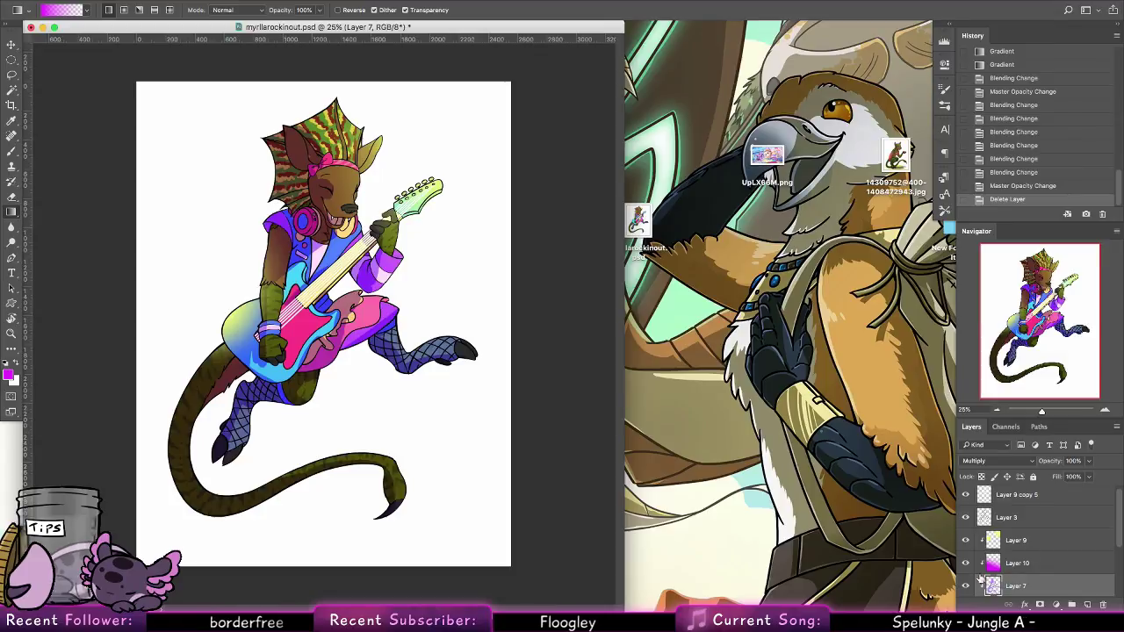
pyautogui.click(966, 540)
pyautogui.click(966, 563)
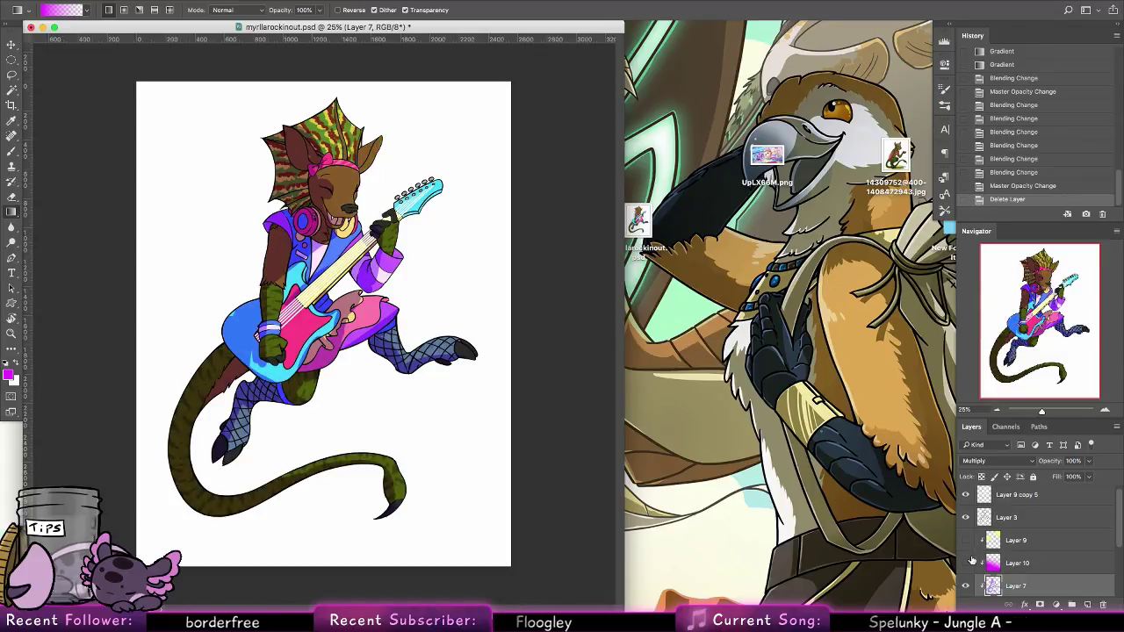
pyautogui.click(966, 563)
pyautogui.click(966, 540)
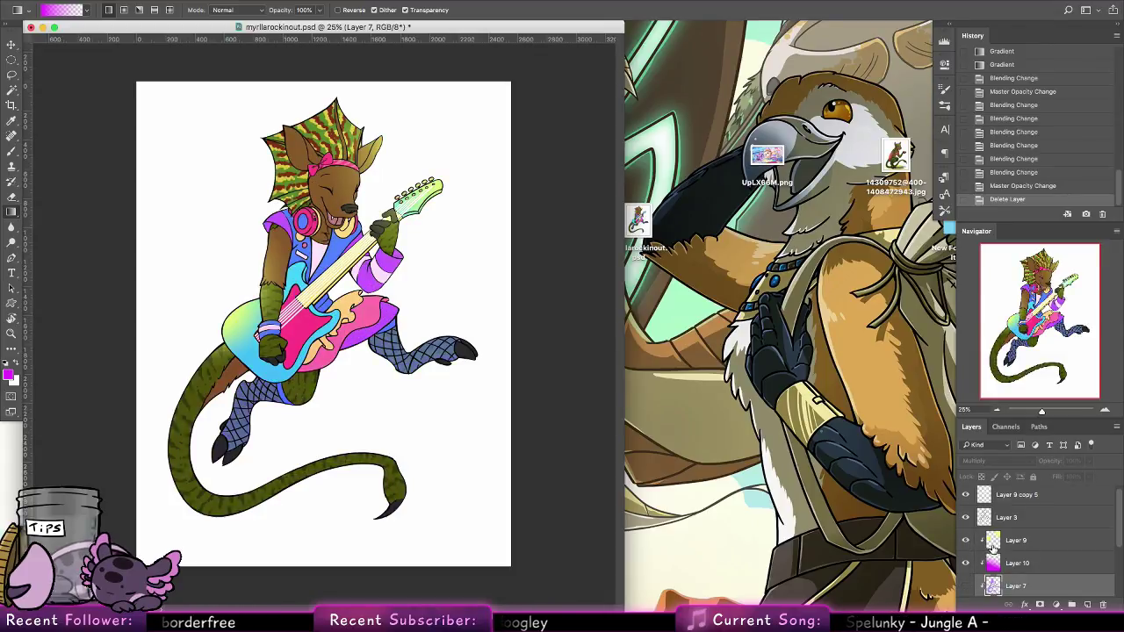
pyautogui.hotkey('ctrl', 'alt', 'z')
pyautogui.hotkey('ctrl', 'alt', 'z')
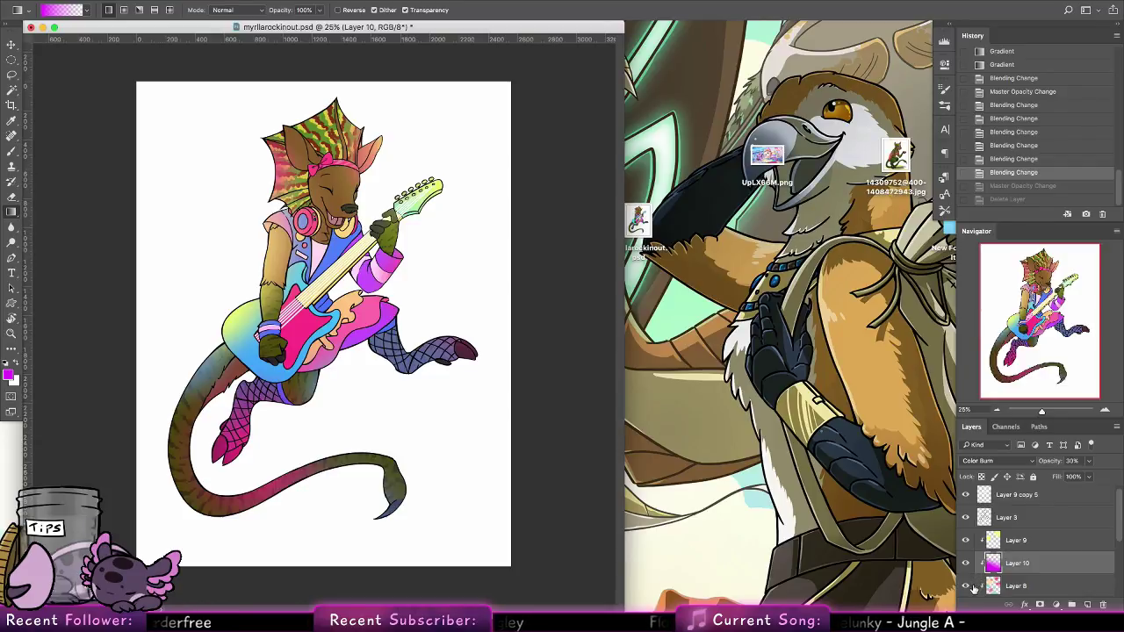
# Delete the hidden Layer 7 and add a new clipped layer above Layer 6 for painting with the Brush tool
pyautogui.scroll(-3, 1112, 536)
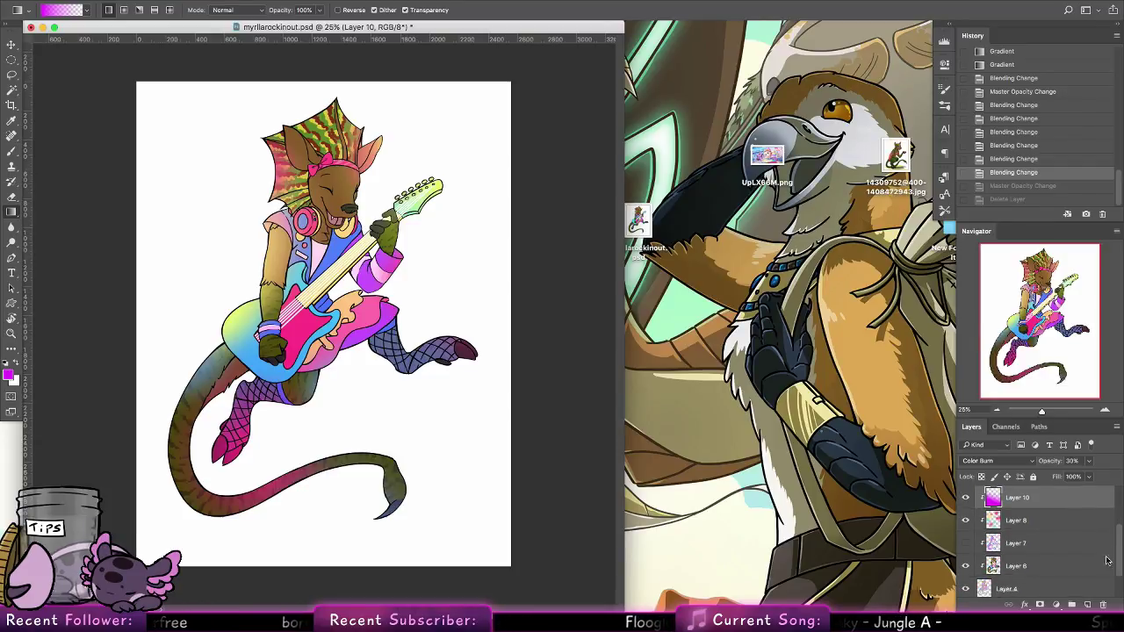
pyautogui.click(996, 545)
pyautogui.press('BackSpace')
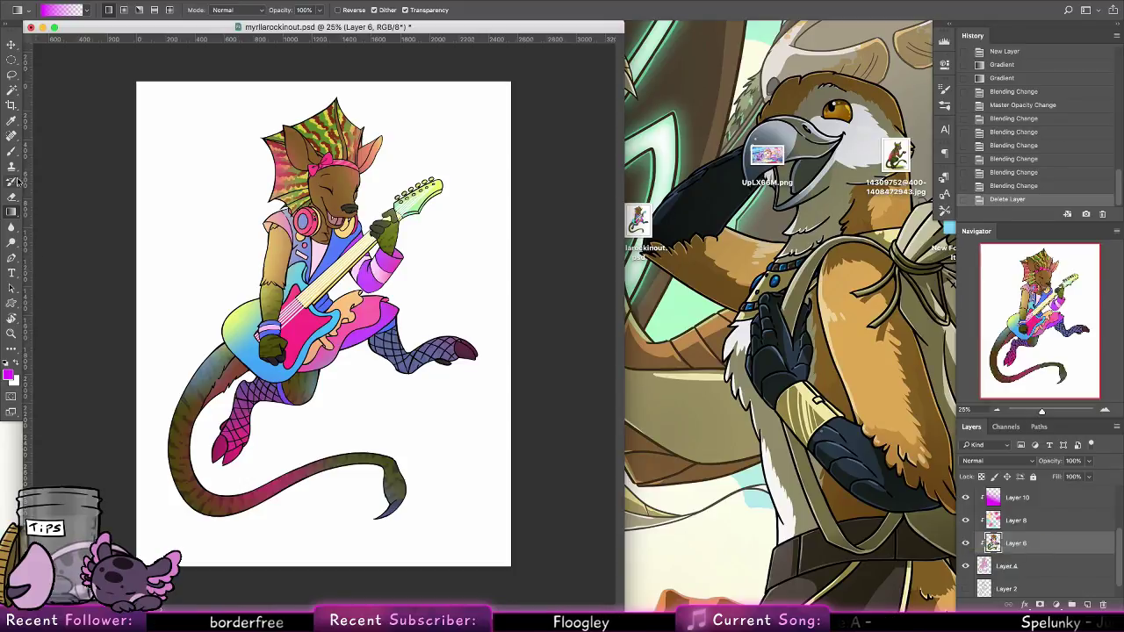
pyautogui.click(11, 151)
pyautogui.click(1087, 604)
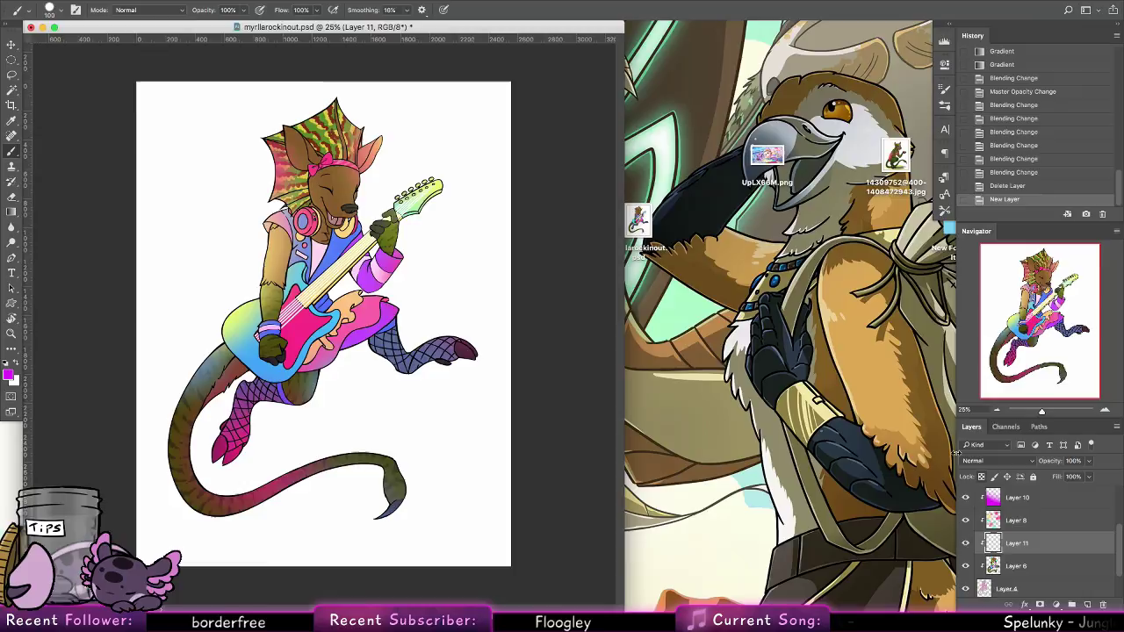
# Paint magenta shadow areas with the brush over the character's crest, near ear, face and headphones on Layer 11
pyautogui.click(260, 145)
pyautogui.moveTo(285, 129)
pyautogui.mouseDown()
pyautogui.moveTo(297, 180)
pyautogui.moveTo(288, 158)
pyautogui.moveTo(276, 163)
pyautogui.moveTo(279, 195)
pyautogui.moveTo(301, 178)
pyautogui.moveTo(307, 230)
pyautogui.moveTo(323, 218)
pyautogui.moveTo(321, 195)
pyautogui.moveTo(326, 208)
pyautogui.moveTo(334, 194)
pyautogui.mouseUp()
pyautogui.press('super+z')
pyautogui.press('super+z')
pyautogui.moveTo(312, 146); pyautogui.dragTo(326, 160)
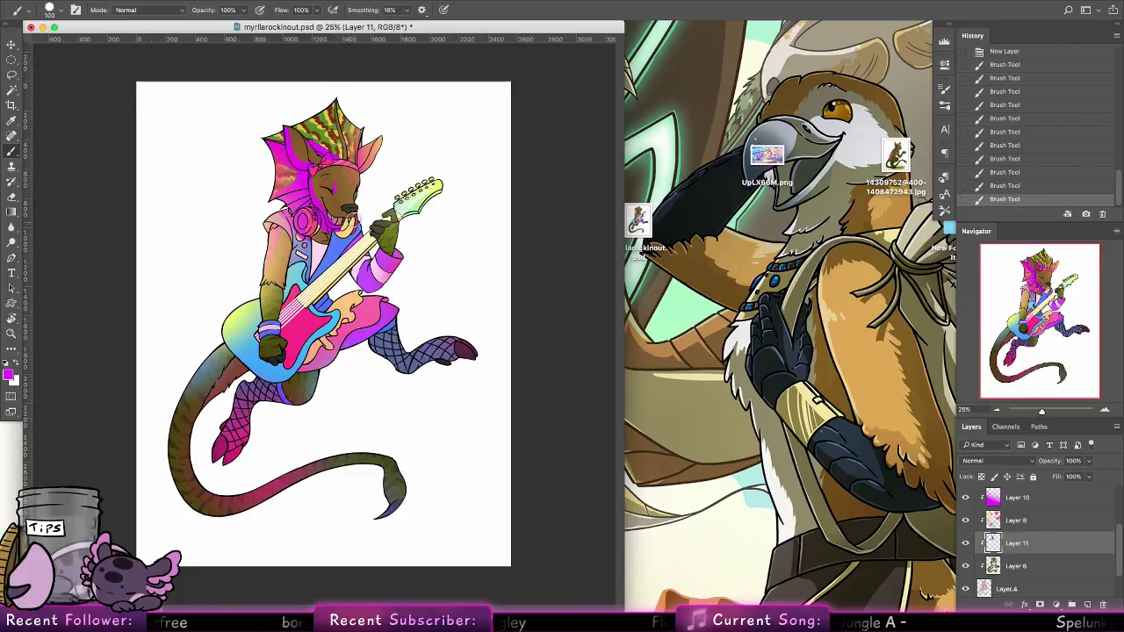
pyautogui.moveTo(329, 218); pyautogui.dragTo(339, 213)
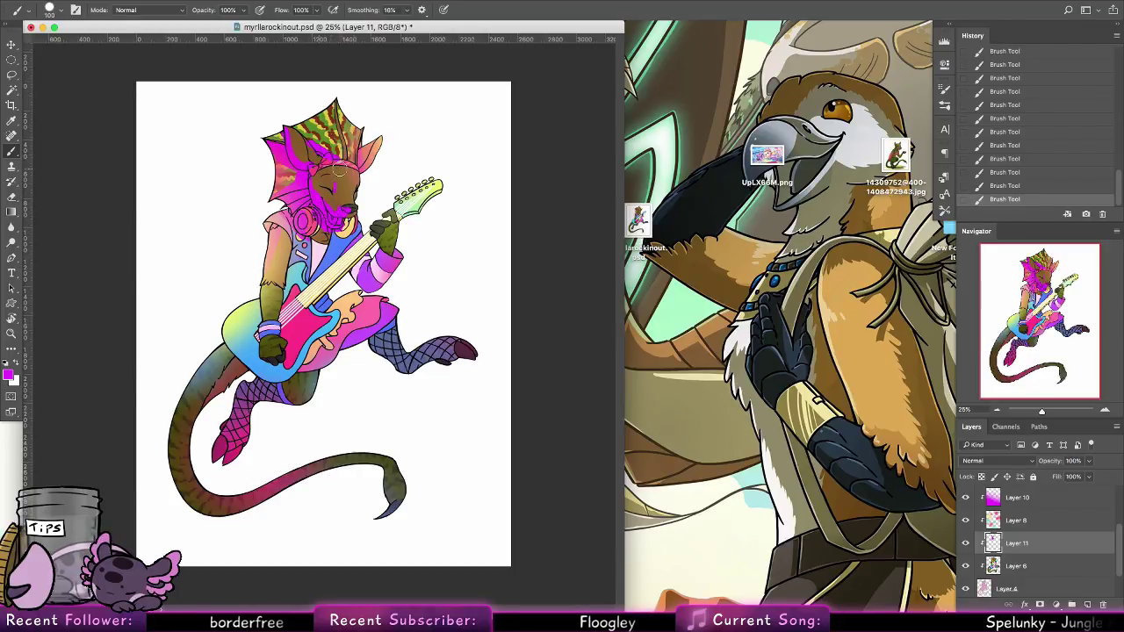
# Try Darker Color, Linear Burn, Multiply and Color Burn on Layer 11, and set its blend mode to Color Dodge
pyautogui.click(996, 461)
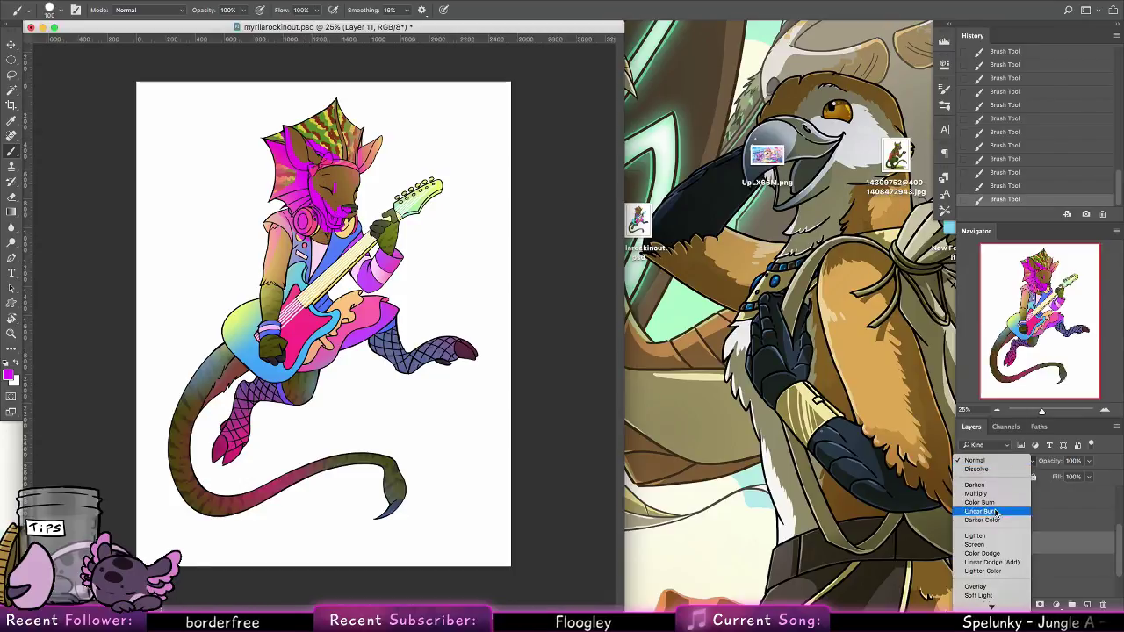
pyautogui.click(999, 516)
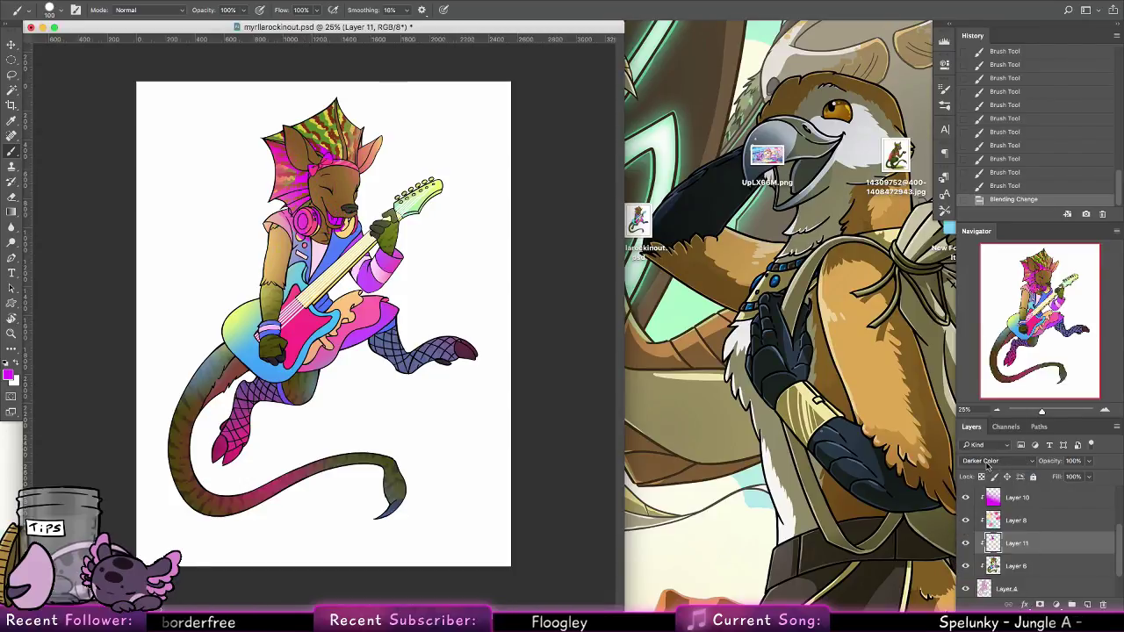
pyautogui.click(992, 461)
pyautogui.click(984, 455)
pyautogui.click(984, 463)
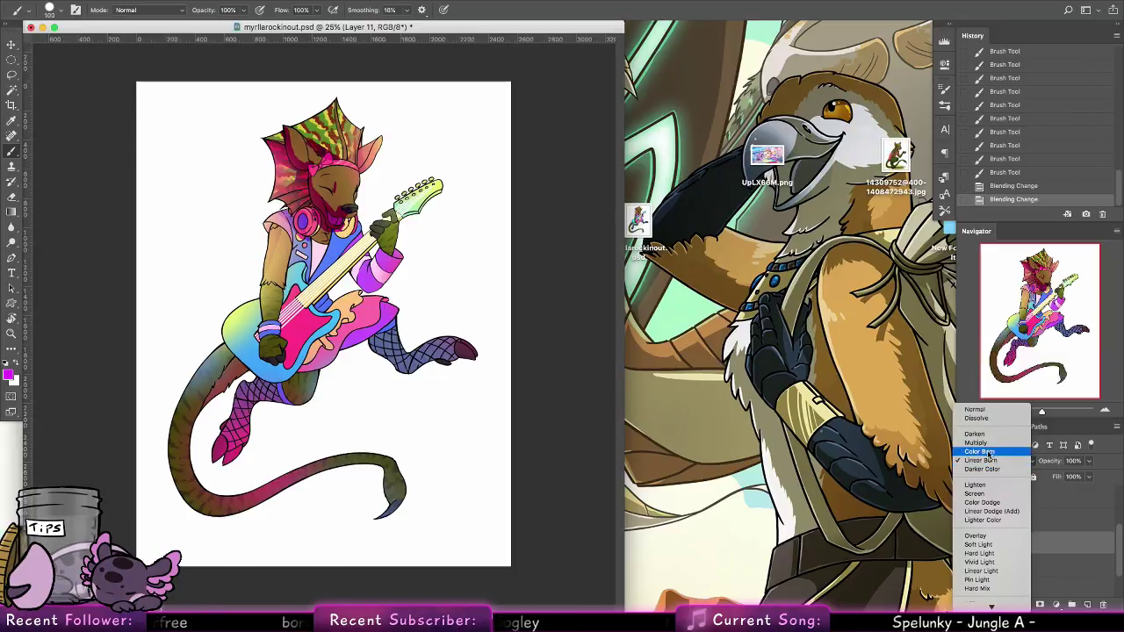
pyautogui.click(993, 443)
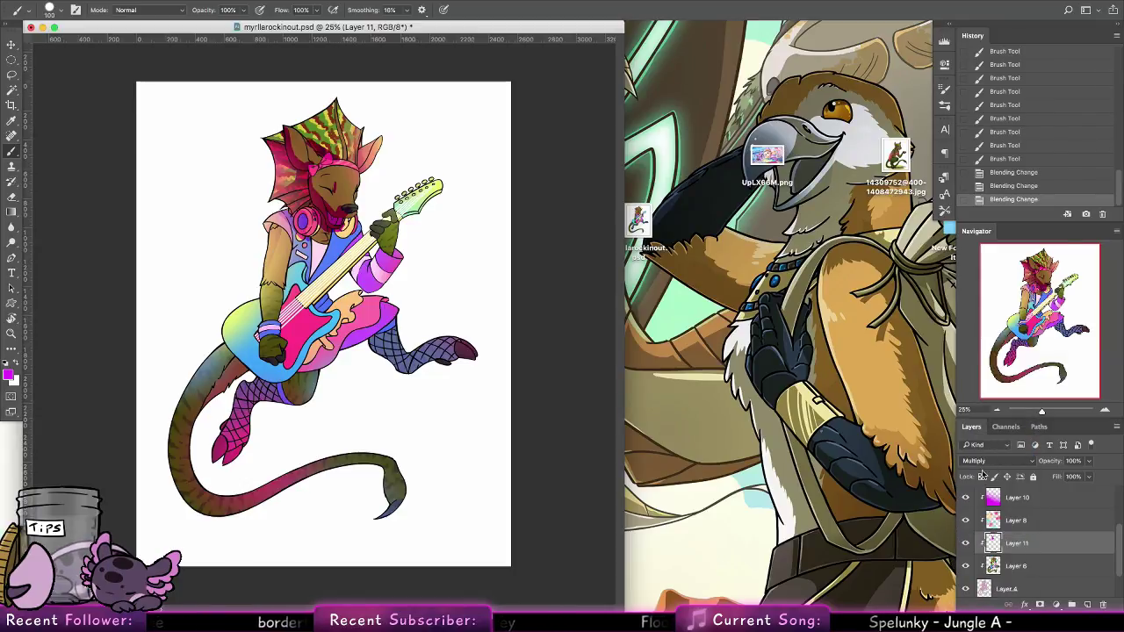
pyautogui.click(990, 461)
pyautogui.click(990, 468)
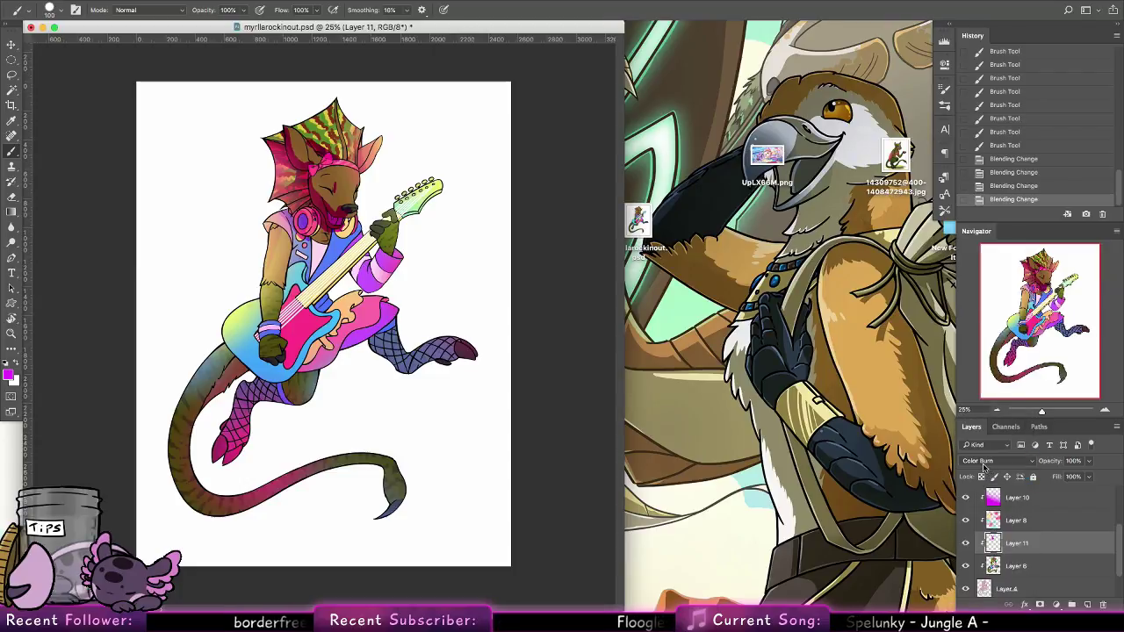
pyautogui.click(990, 462)
pyautogui.click(980, 512)
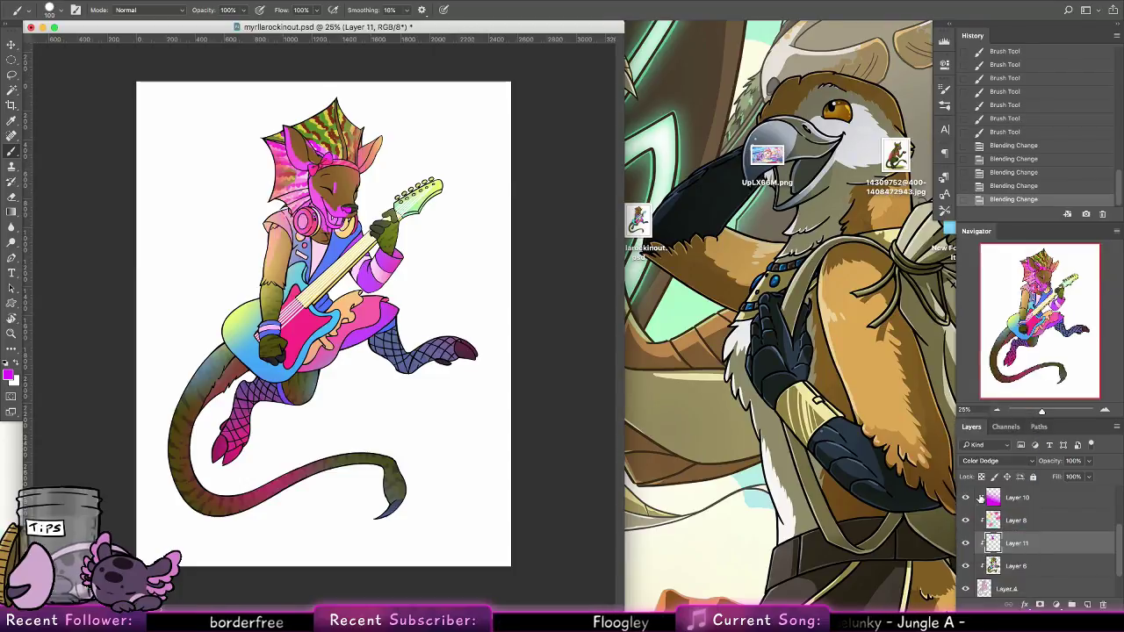
# Try Overlay and Multiply on Layer 11, compare Multiply with Color Burn, and set the layer's blend mode to Color Burn
pyautogui.click(981, 462)
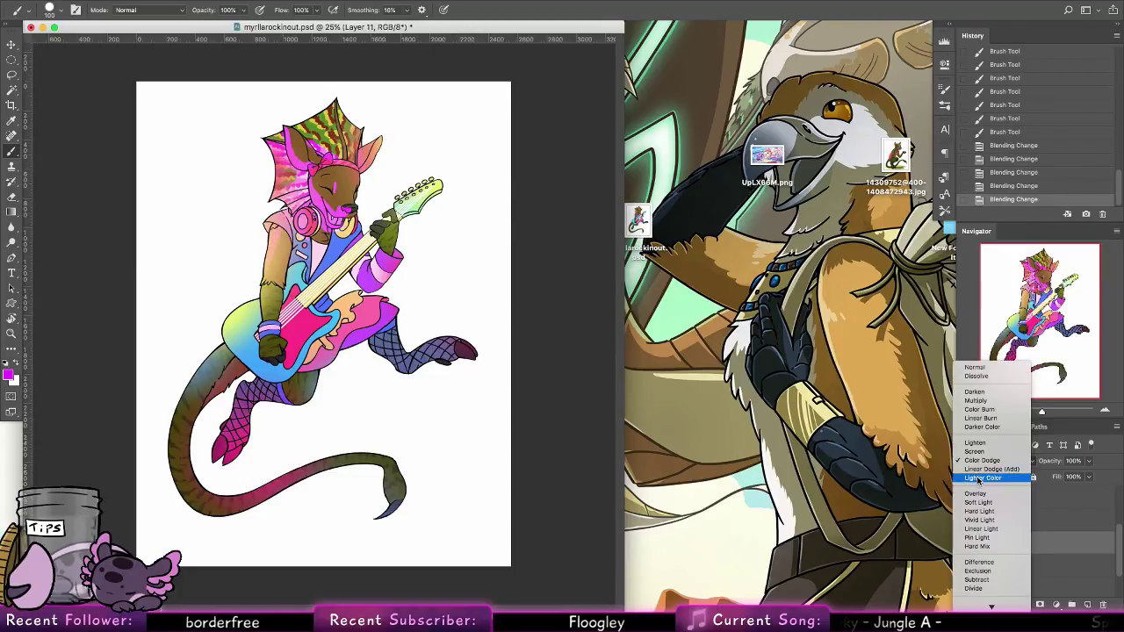
pyautogui.click(976, 488)
pyautogui.click(981, 462)
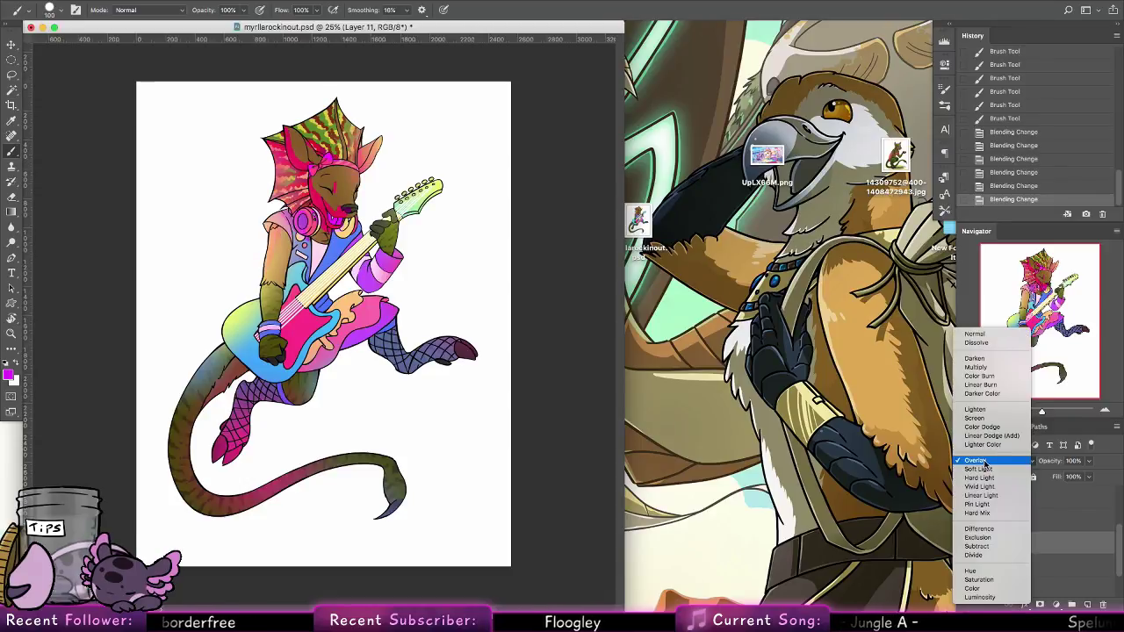
pyautogui.click(978, 367)
pyautogui.click(981, 462)
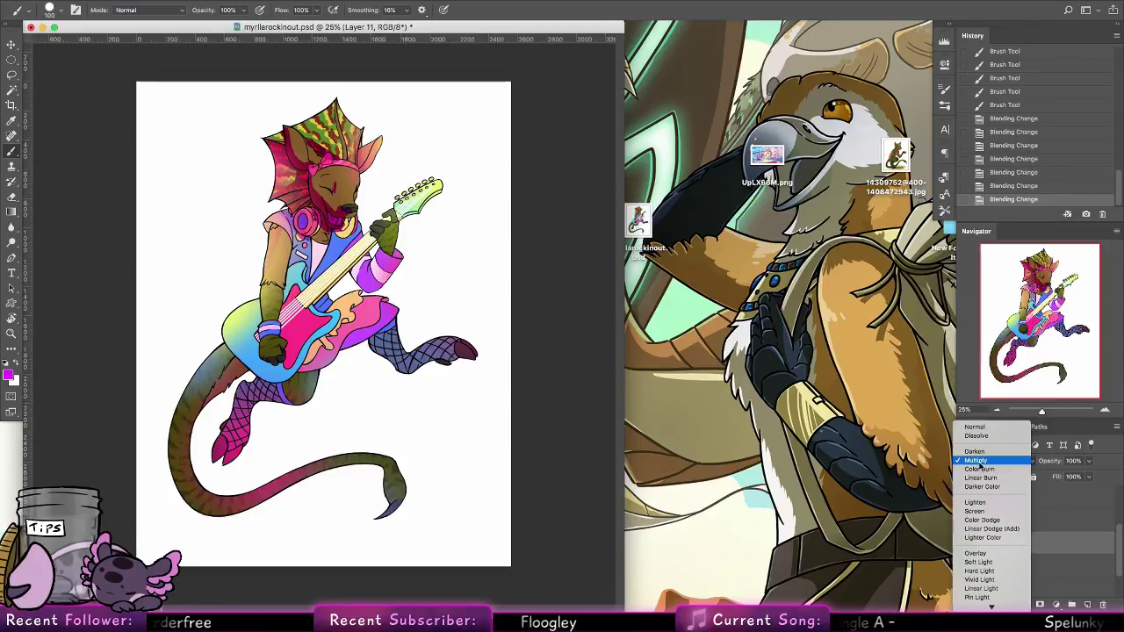
pyautogui.click(989, 469)
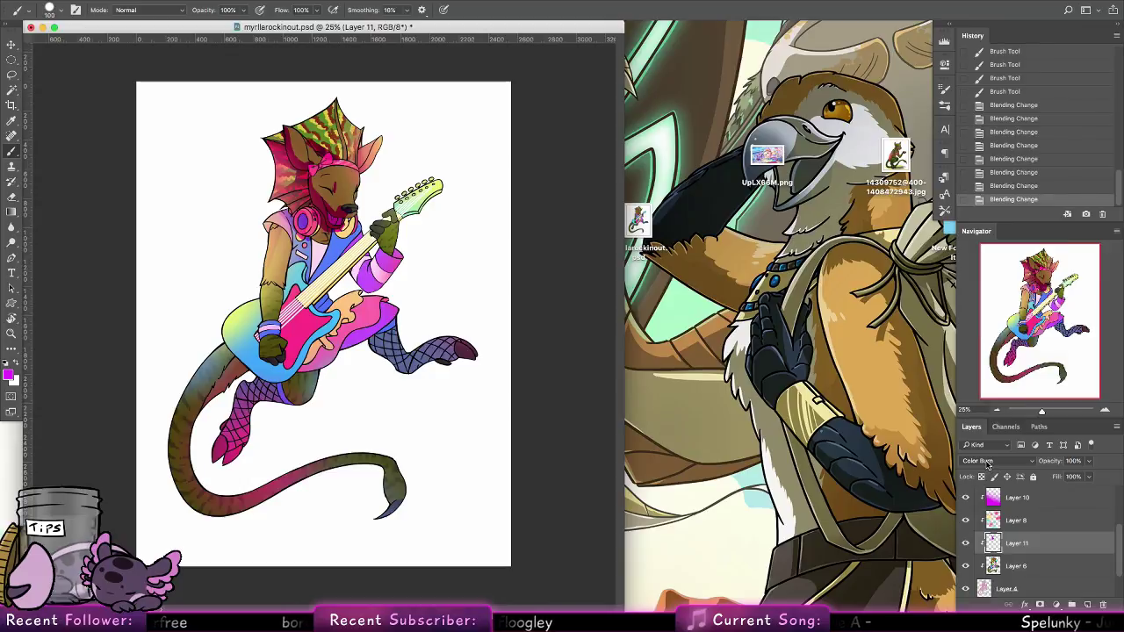
pyautogui.press('super+z')
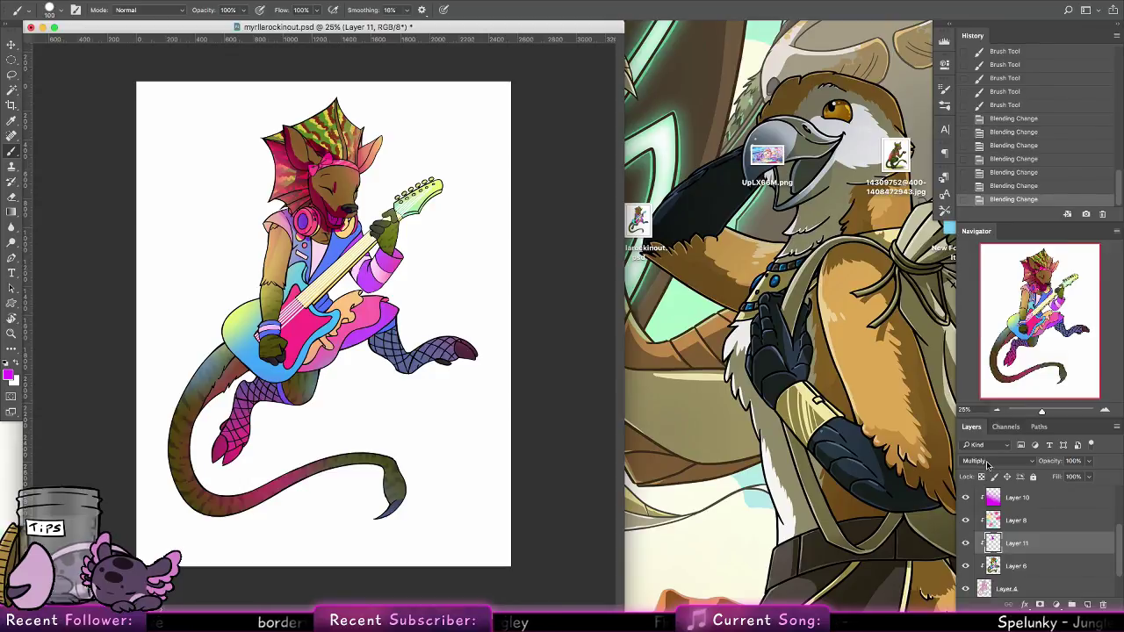
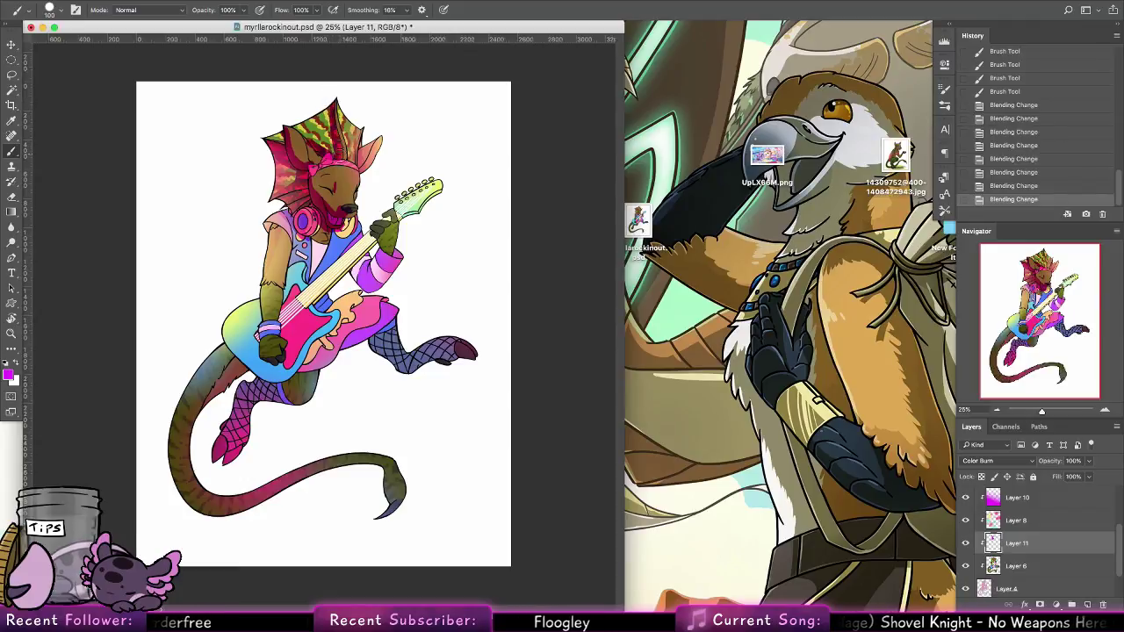
# Paint magenta shadows with the brush on Layer 11 over the crest, the guitar body near the strumming hand, the vest and the sleeve cuff
pyautogui.moveTo(334, 150); pyautogui.dragTo(344, 155)
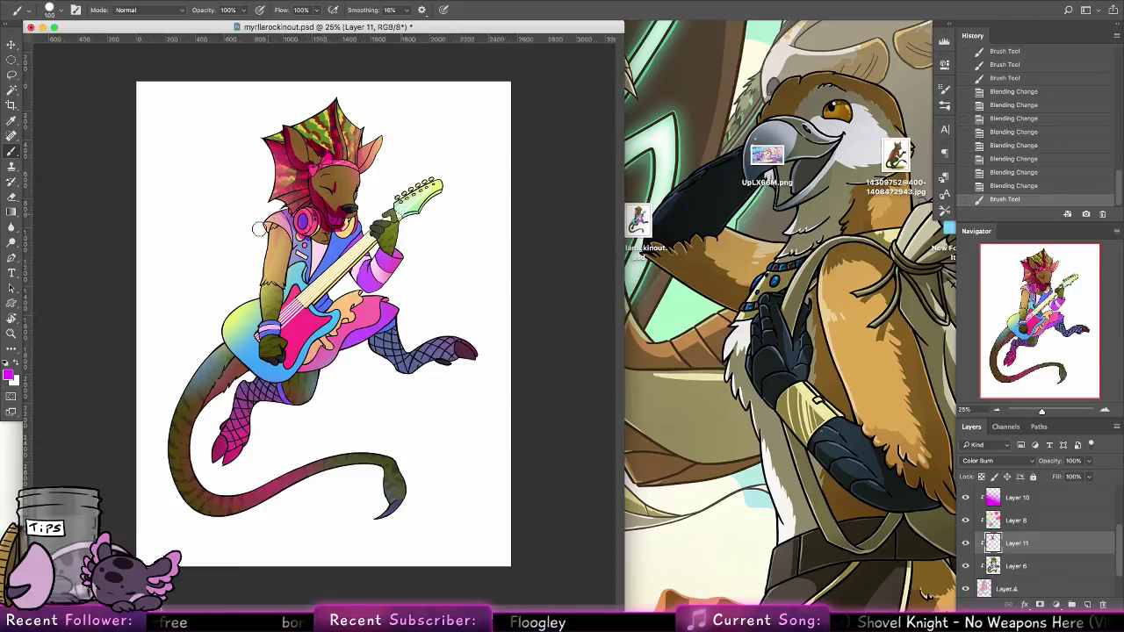
pyautogui.moveTo(262, 318); pyautogui.dragTo(270, 322)
pyautogui.moveTo(262, 323)
pyautogui.mouseDown()
pyautogui.moveTo(260, 290)
pyautogui.moveTo(263, 362)
pyautogui.mouseUp()
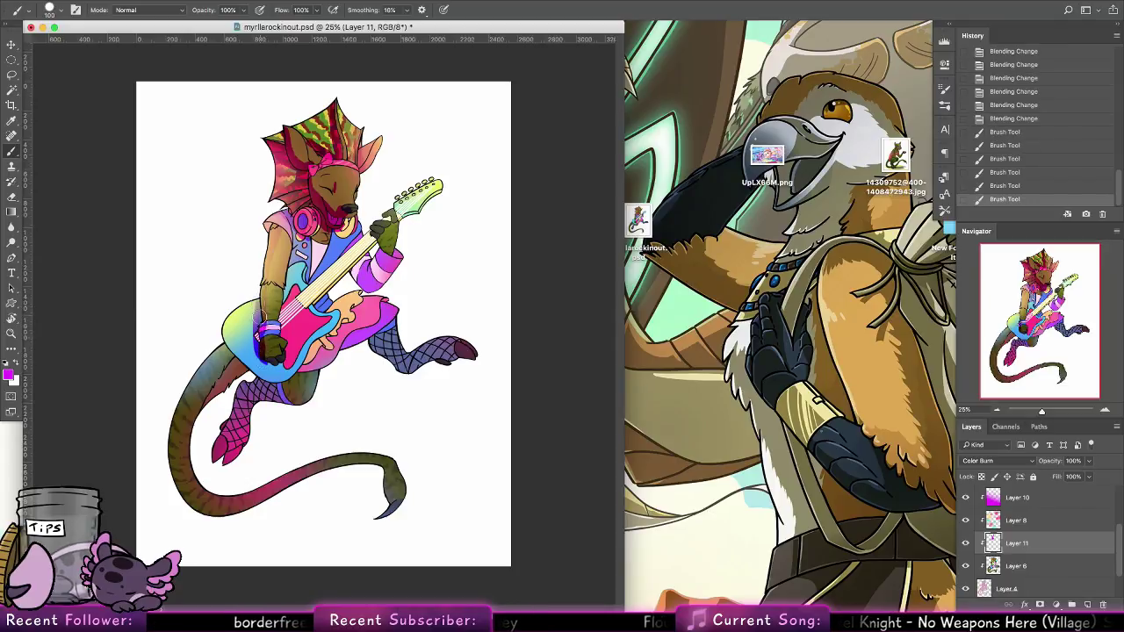
pyautogui.moveTo(255, 283); pyautogui.dragTo(256, 297)
pyautogui.moveTo(303, 242)
pyautogui.mouseDown()
pyautogui.moveTo(292, 298)
pyautogui.moveTo(306, 239)
pyautogui.moveTo(363, 287)
pyautogui.mouseUp()
pyautogui.moveTo(391, 237); pyautogui.dragTo(376, 286)
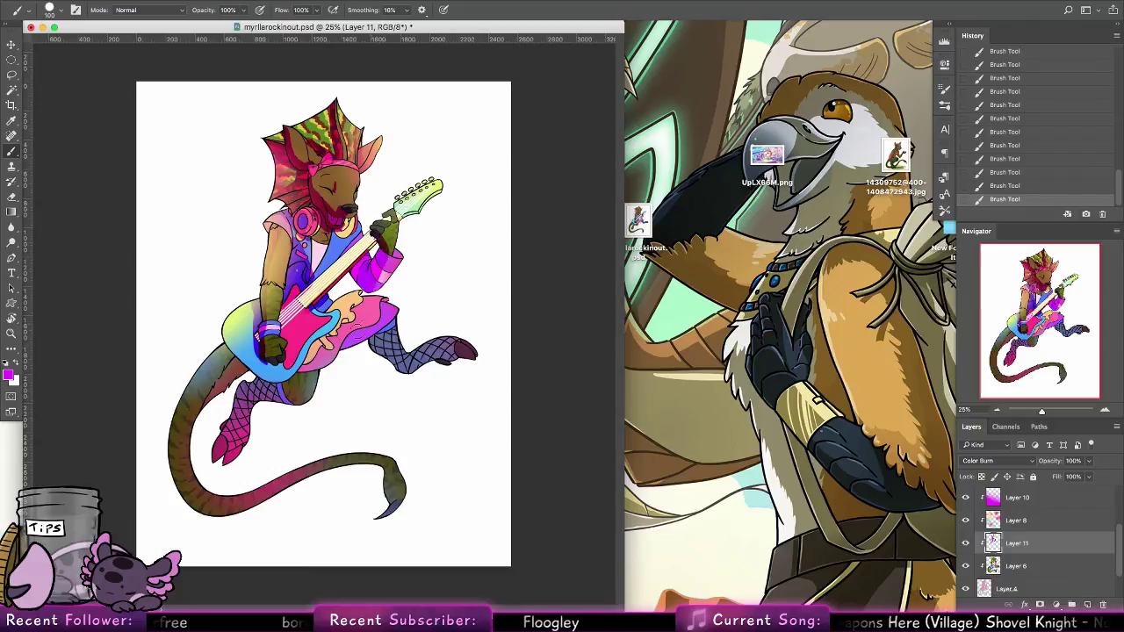
# Paint magenta shadows on Layer 11 over the lower guitar and skirt, both fishnet legs, the thigh and the raised foot
pyautogui.moveTo(333, 334)
pyautogui.mouseDown()
pyautogui.moveTo(306, 374)
pyautogui.moveTo(253, 400)
pyautogui.moveTo(267, 393)
pyautogui.moveTo(214, 444)
pyautogui.mouseUp()
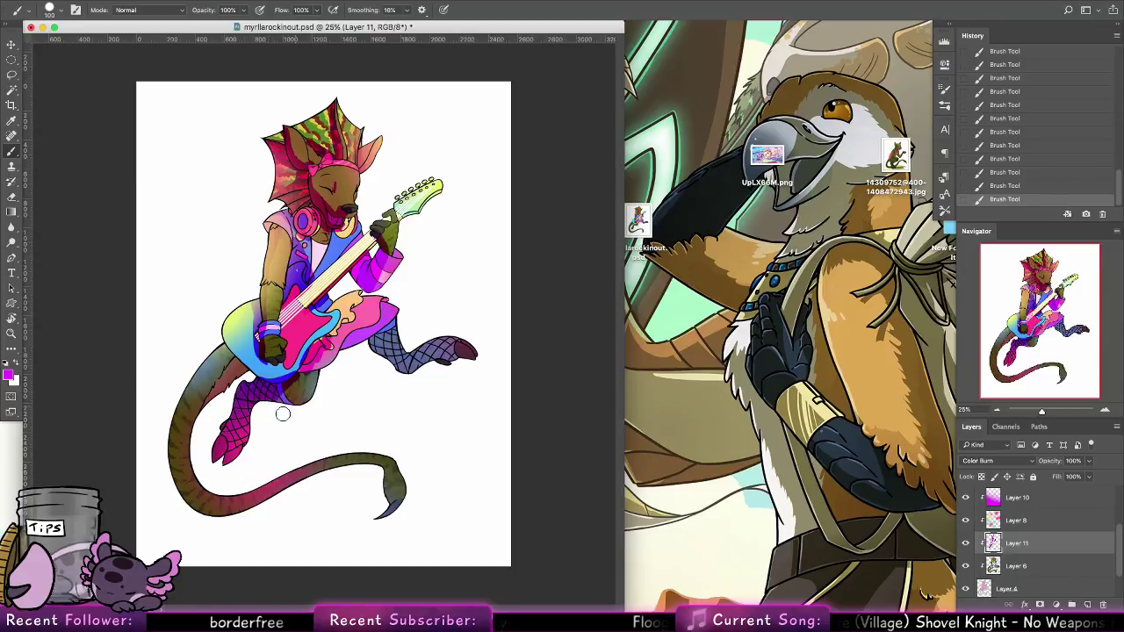
pyautogui.moveTo(313, 376); pyautogui.dragTo(294, 405)
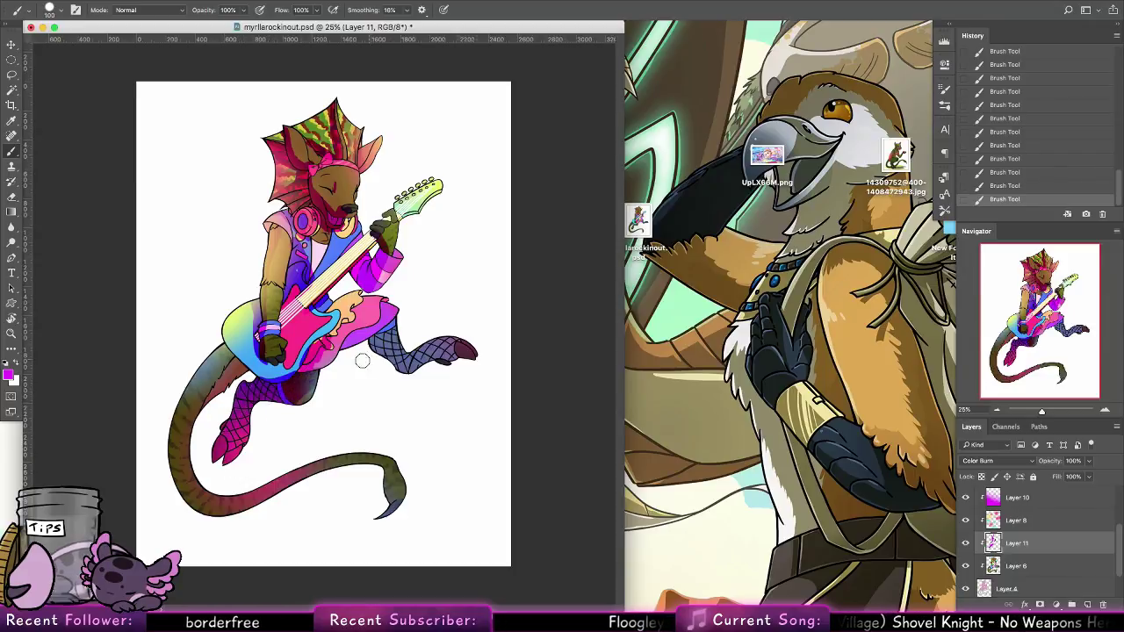
pyautogui.moveTo(349, 341)
pyautogui.mouseDown()
pyautogui.moveTo(367, 332)
pyautogui.moveTo(391, 358)
pyautogui.moveTo(376, 344)
pyautogui.mouseUp()
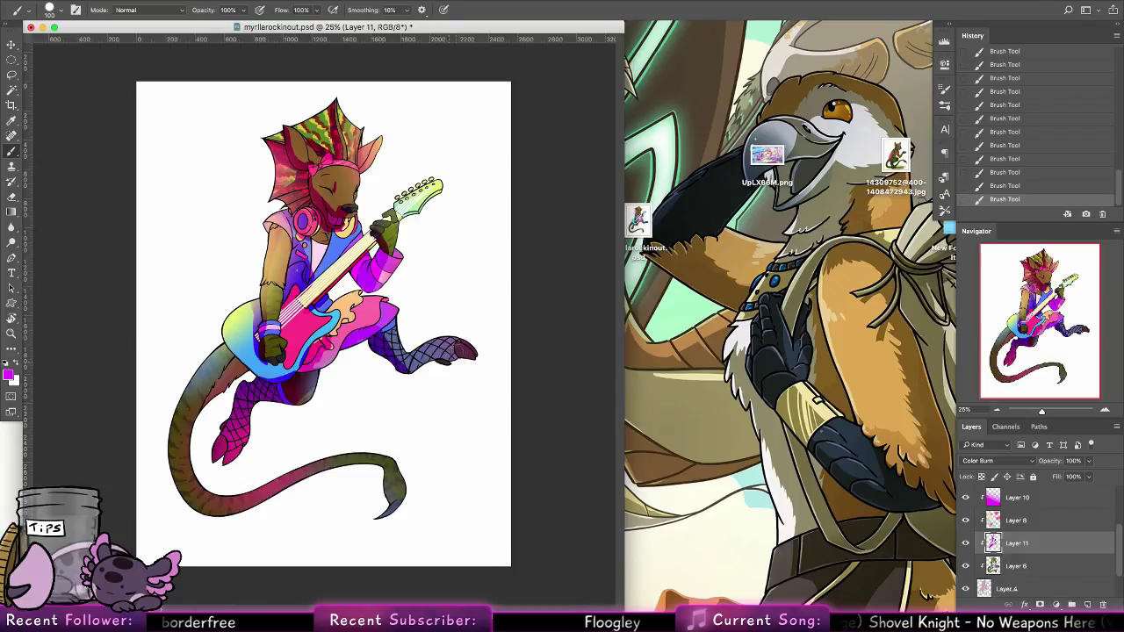
pyautogui.moveTo(470, 353); pyautogui.dragTo(415, 364)
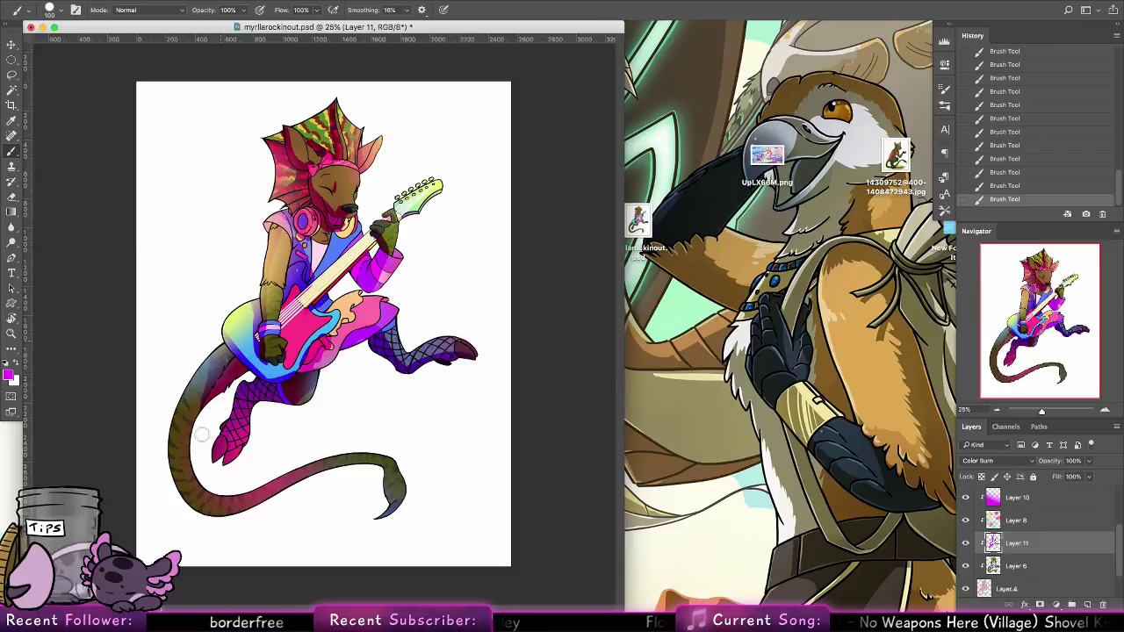
# Paint magenta shadow along the tail from the hip around its curve, replacing rejected strokes, and shade the strumming arm and vest
pyautogui.moveTo(200, 414); pyautogui.dragTo(216, 376)
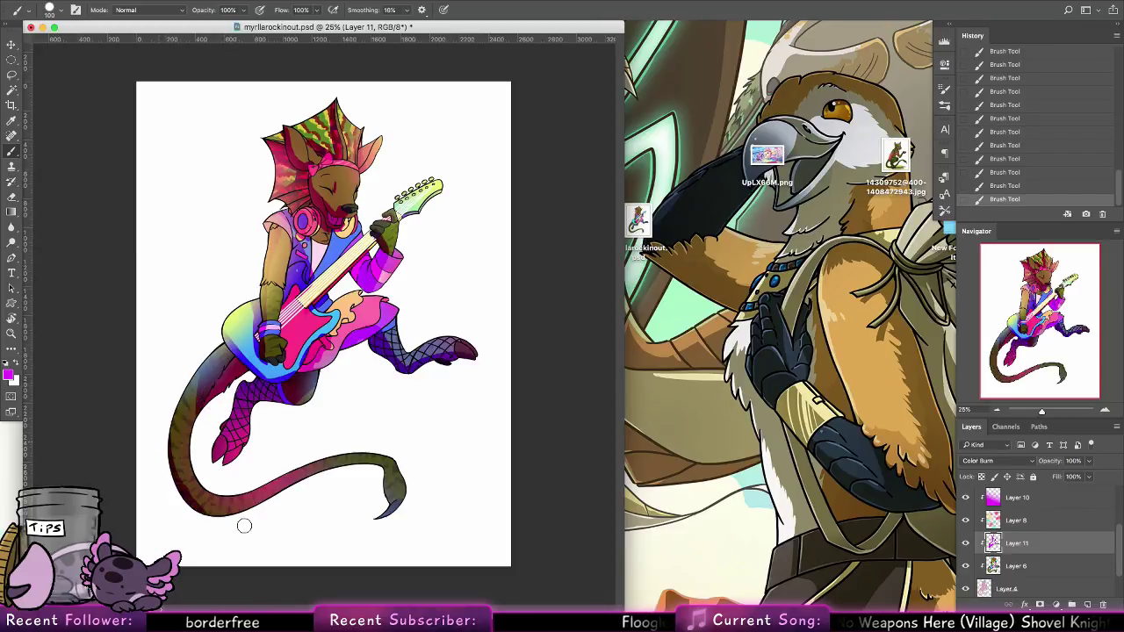
pyautogui.press('super+alt+z')
pyautogui.press('super+alt+z')
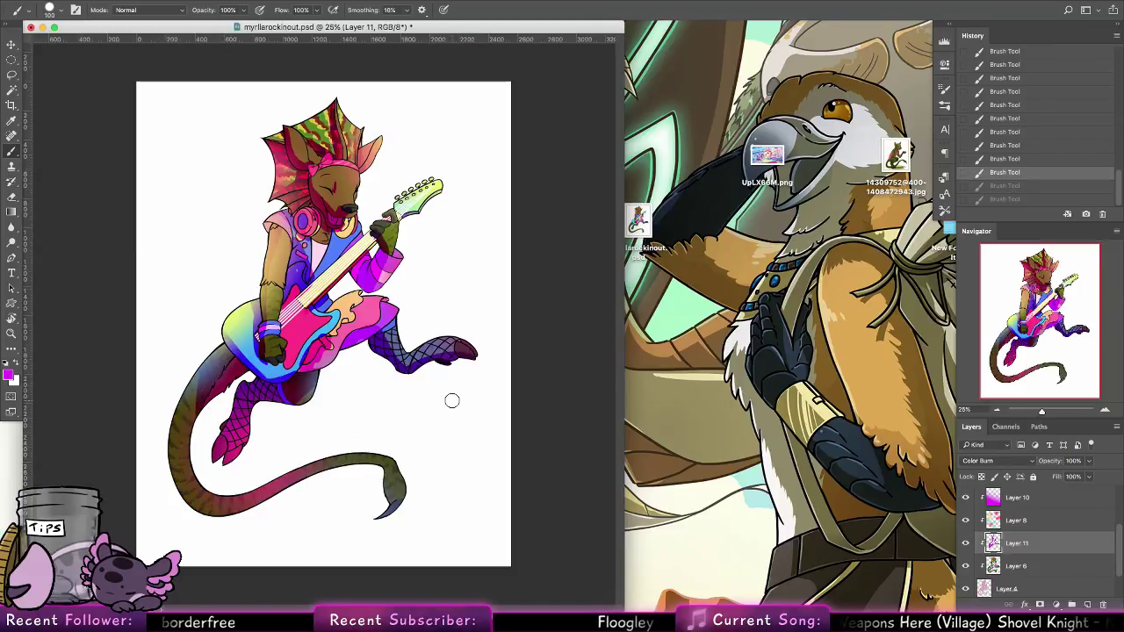
pyautogui.moveTo(199, 377)
pyautogui.mouseDown()
pyautogui.moveTo(162, 495)
pyautogui.moveTo(195, 390)
pyautogui.moveTo(183, 512)
pyautogui.mouseUp()
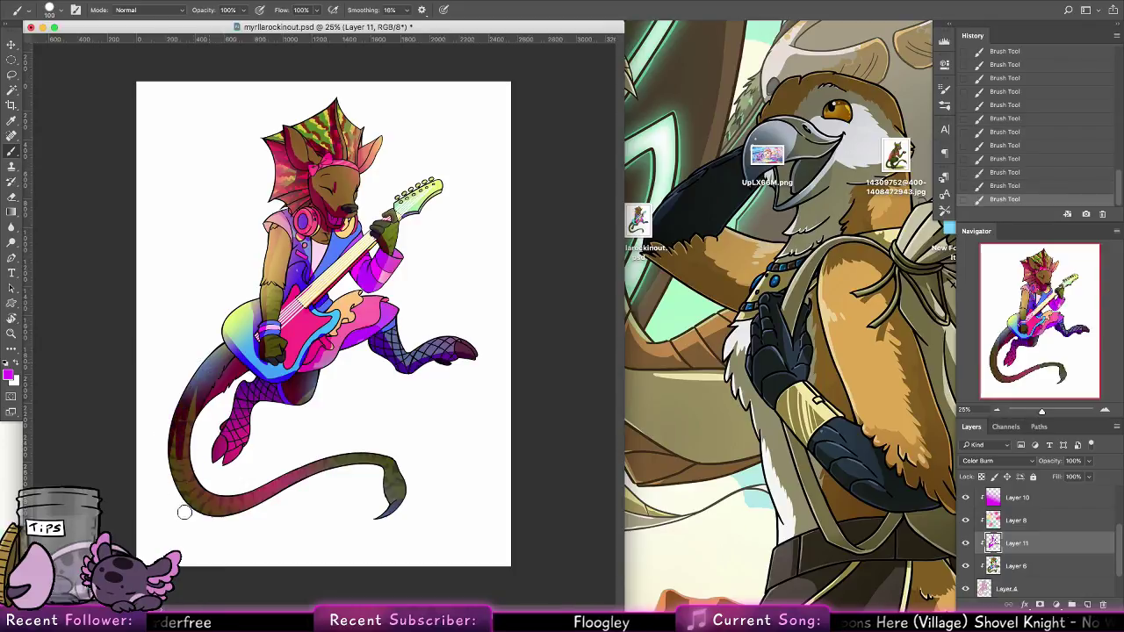
pyautogui.press('super+alt+z')
pyautogui.moveTo(197, 387); pyautogui.dragTo(165, 500)
pyautogui.press('super+shift+z')
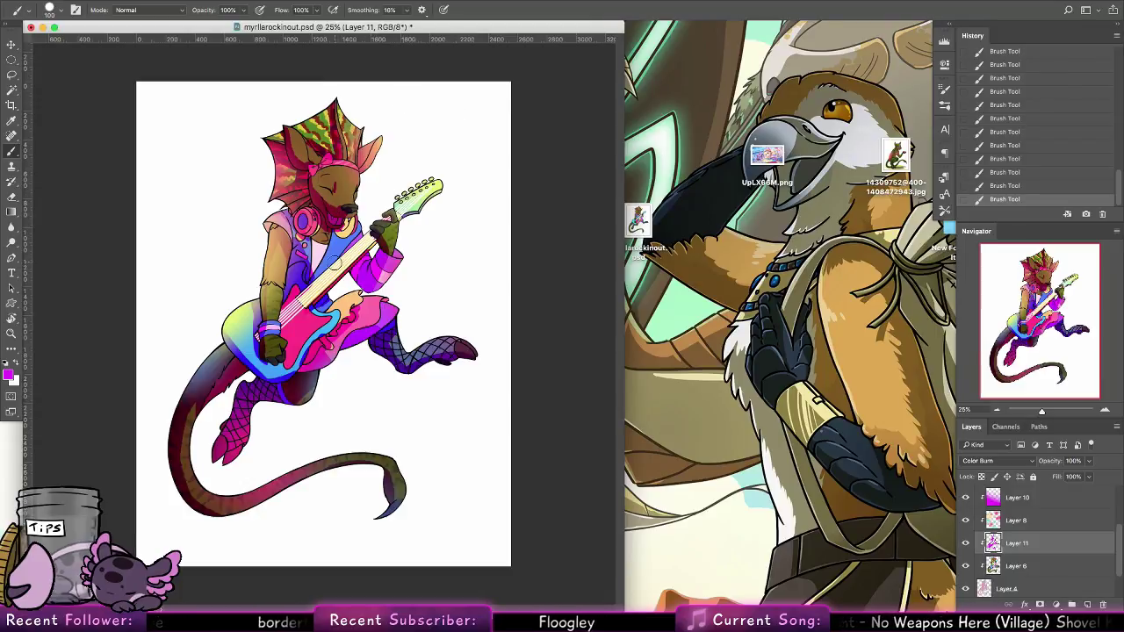
pyautogui.press('super+z')
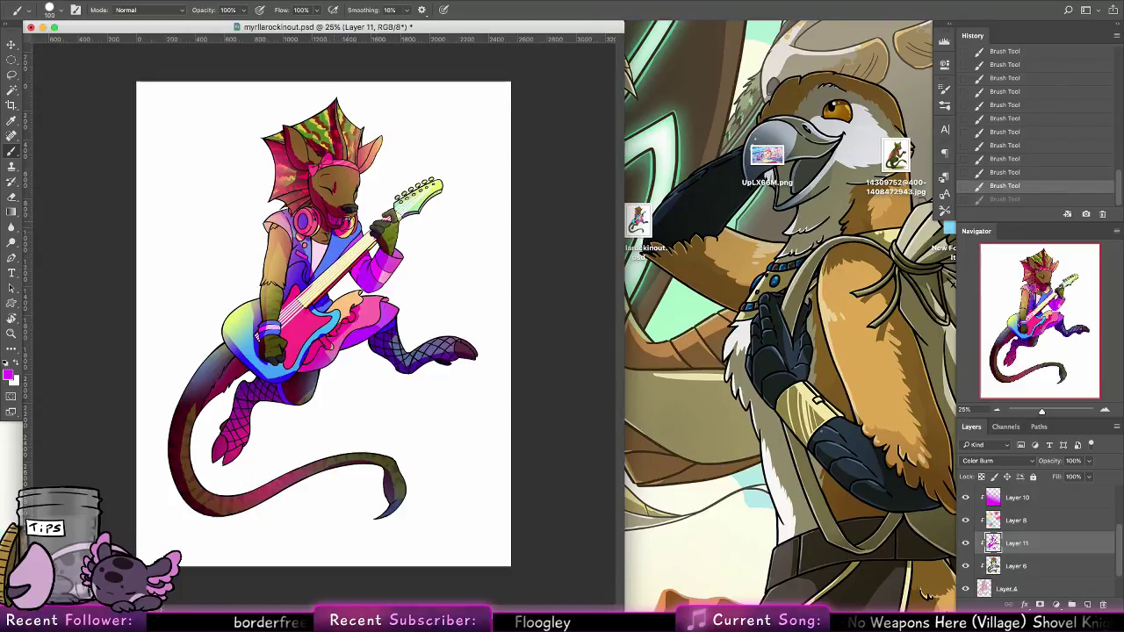
pyautogui.press('super+z')
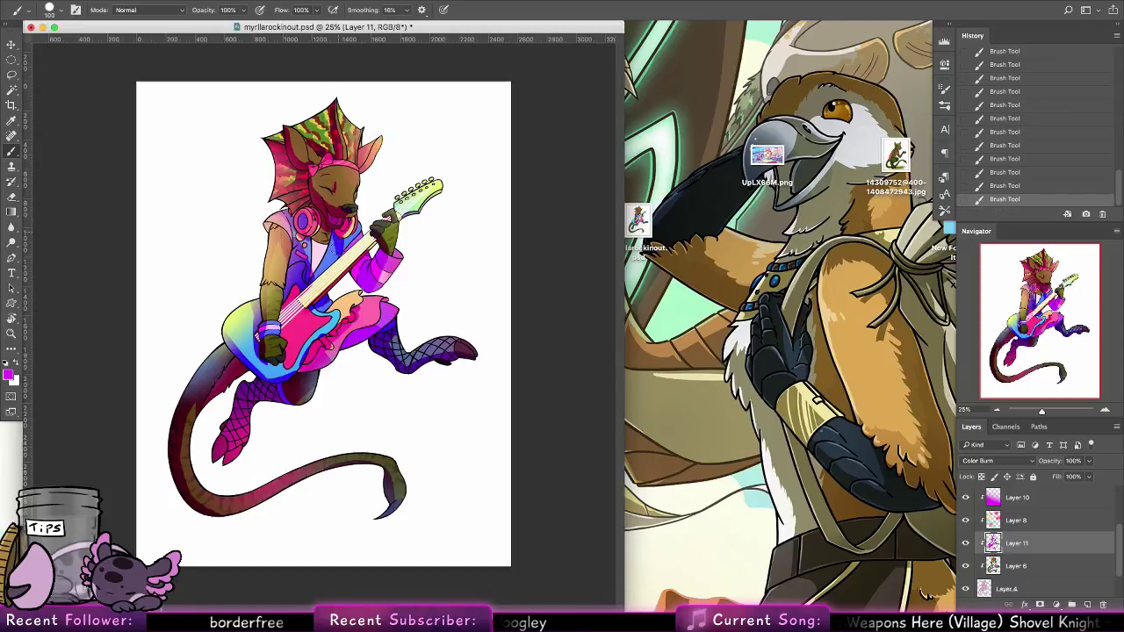
# Erase a small spot on Layer 11 and paint magenta shadow over the guitar body around the strumming hand
pyautogui.click(11, 194)
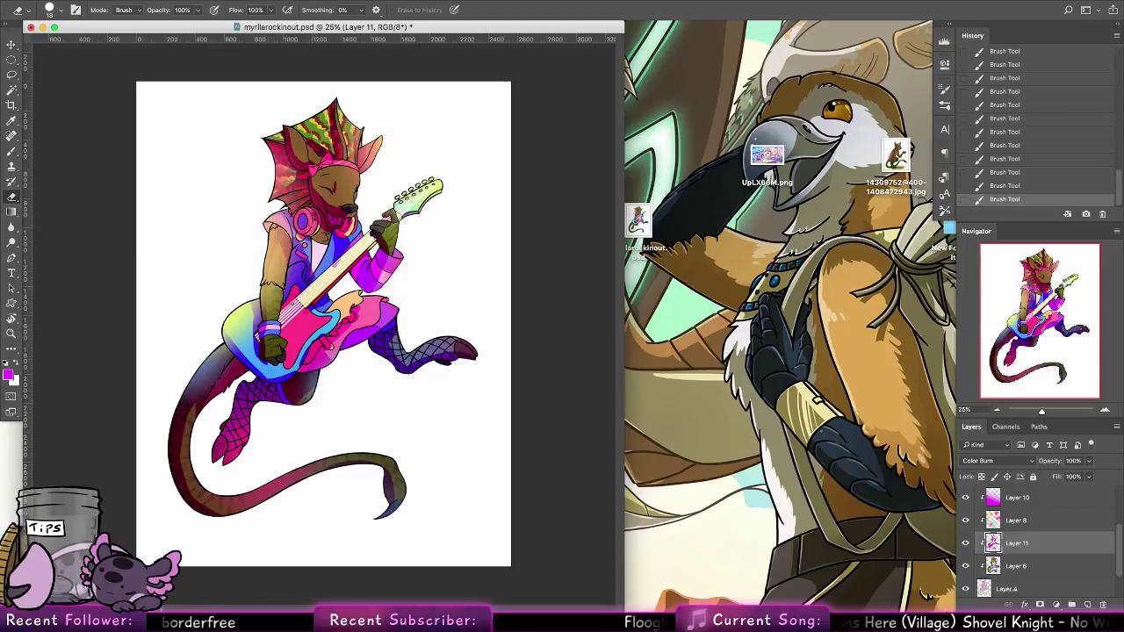
pyautogui.click(384, 189)
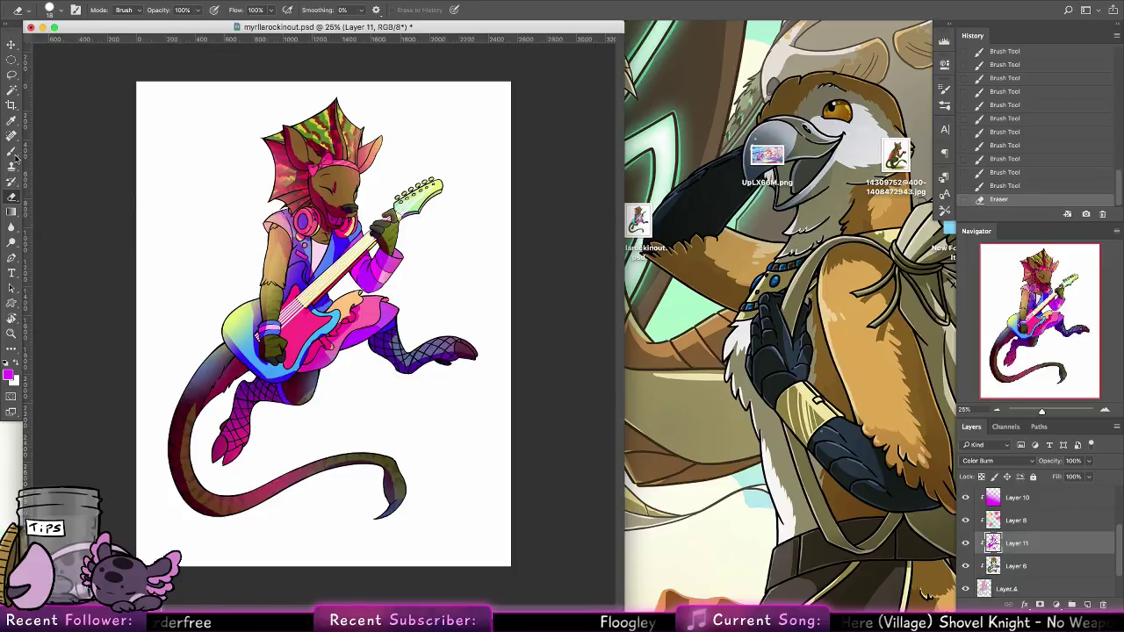
pyautogui.press('b')
pyautogui.click(281, 319)
pyautogui.moveTo(295, 286); pyautogui.dragTo(299, 278)
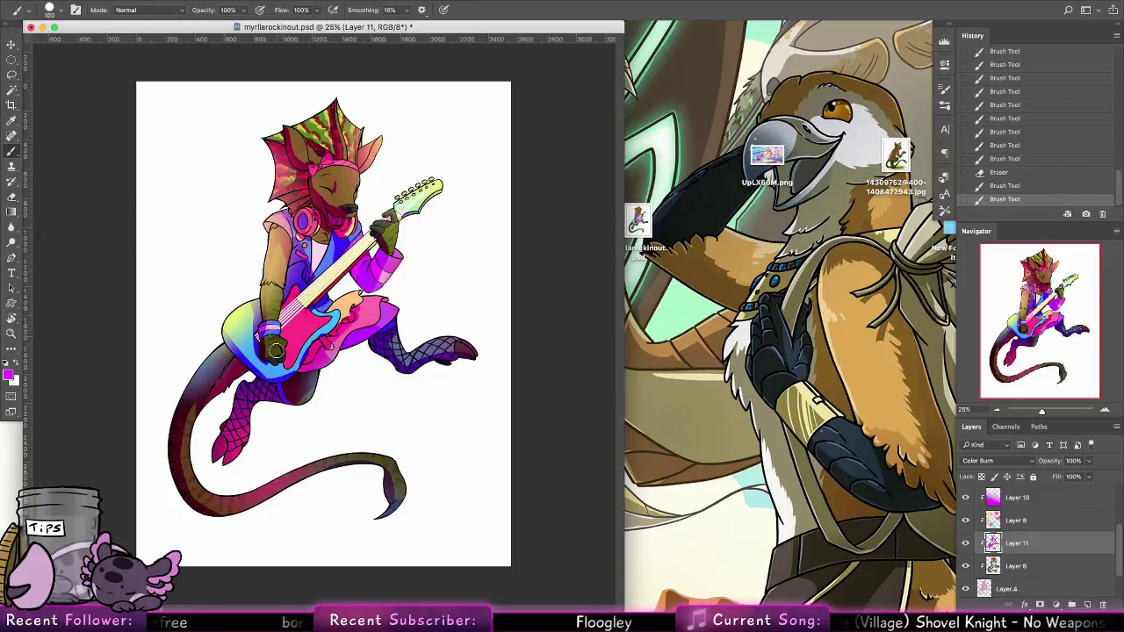
pyautogui.moveTo(257, 369); pyautogui.dragTo(264, 360)
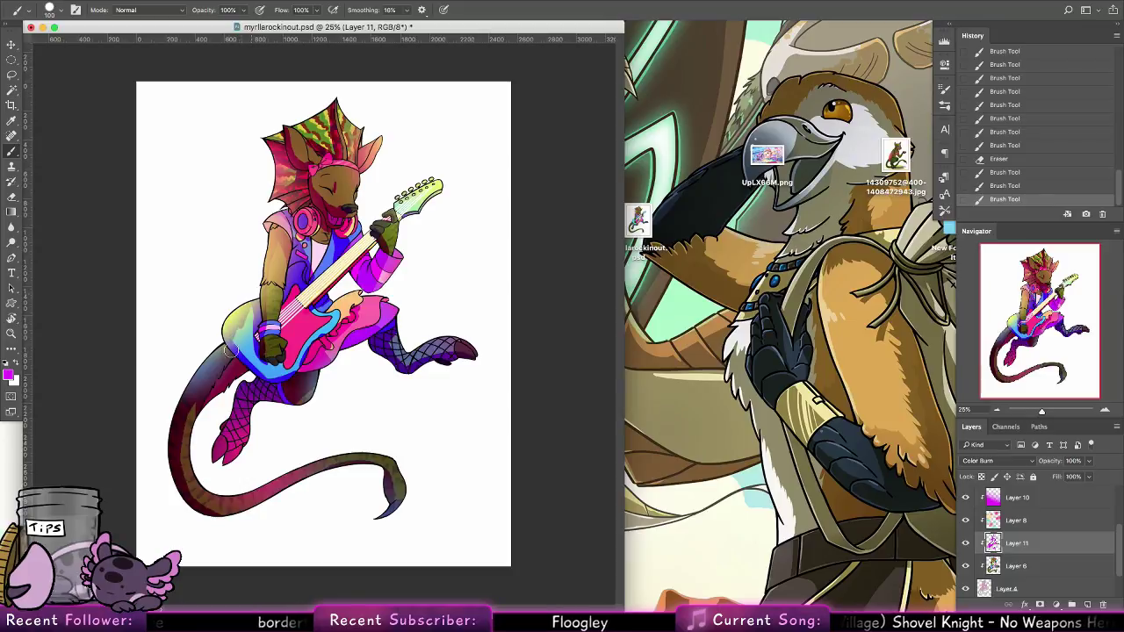
pyautogui.moveTo(246, 347); pyautogui.dragTo(251, 341)
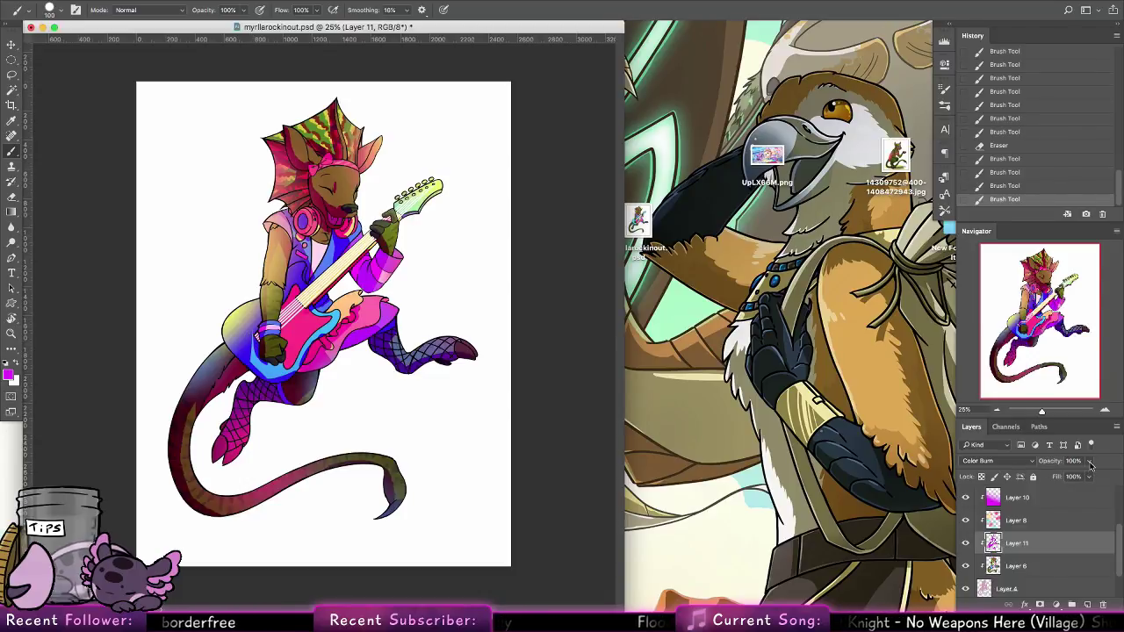
# Try Color Burn and Overlay on Layer 8, and set its blend mode to Color Dodge
pyautogui.click(1036, 520)
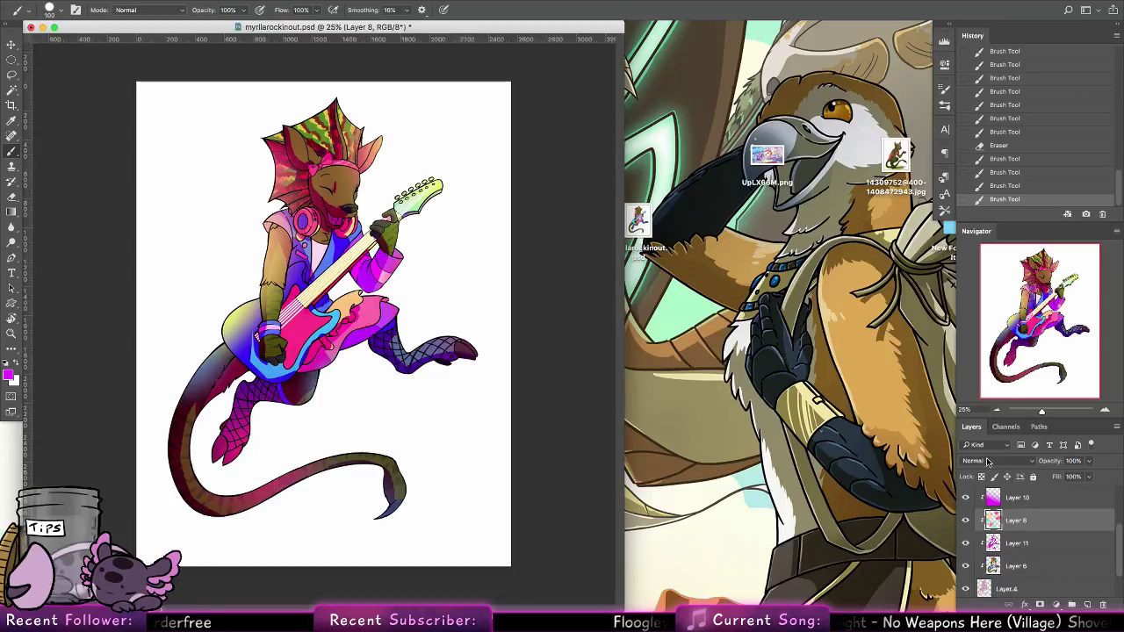
pyautogui.click(996, 461)
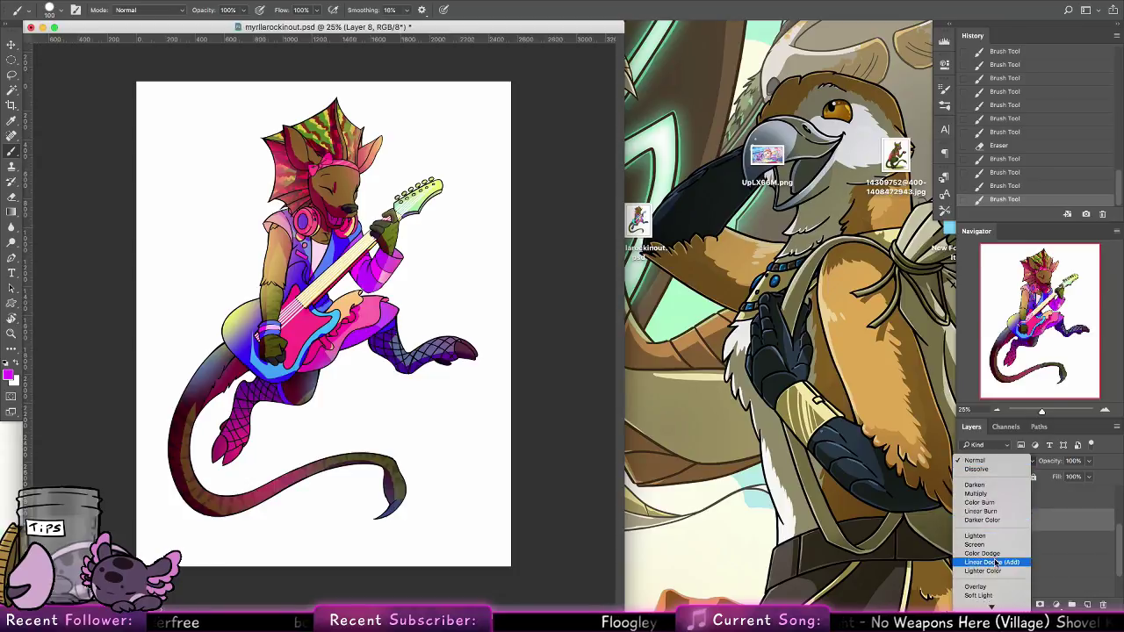
pyautogui.click(980, 502)
pyautogui.click(997, 461)
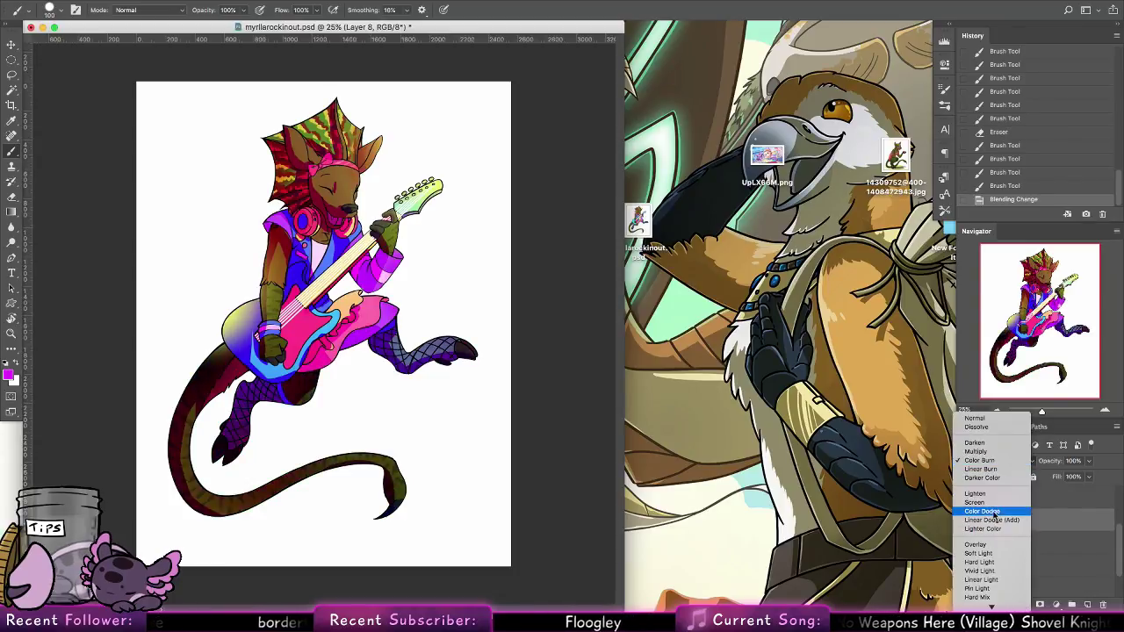
pyautogui.click(993, 511)
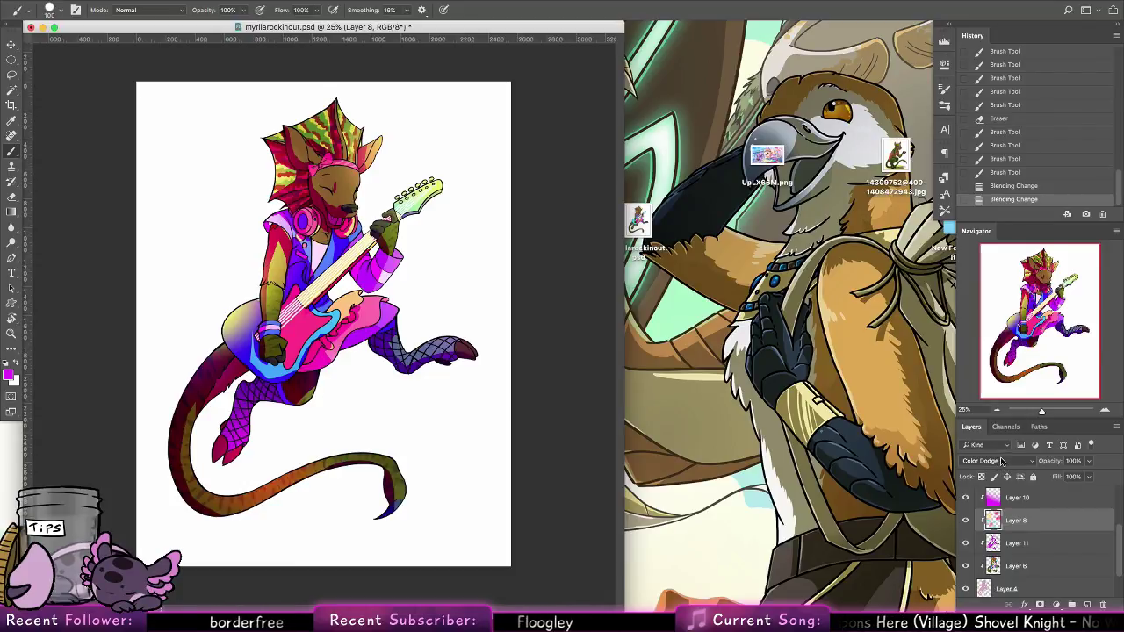
pyautogui.click(987, 465)
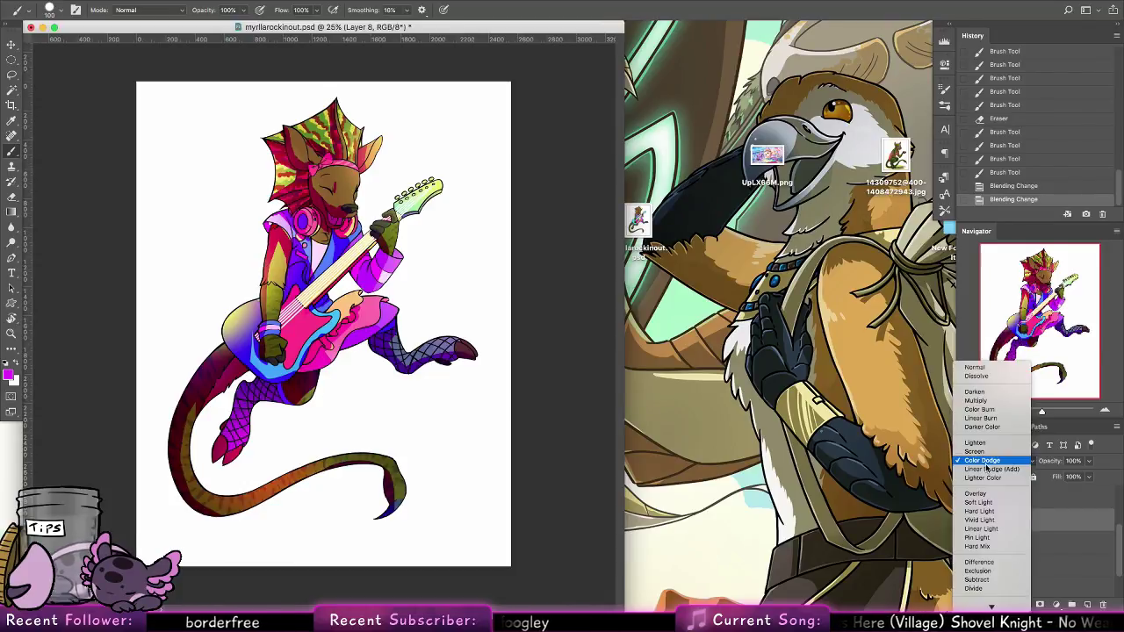
pyautogui.click(981, 494)
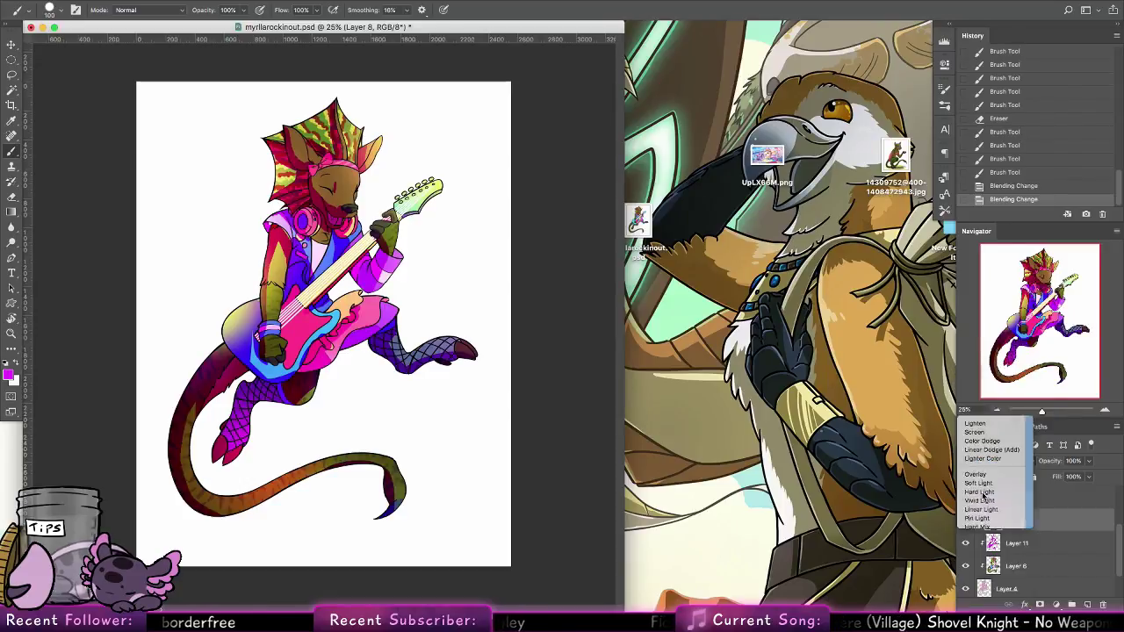
pyautogui.click(990, 463)
pyautogui.click(981, 434)
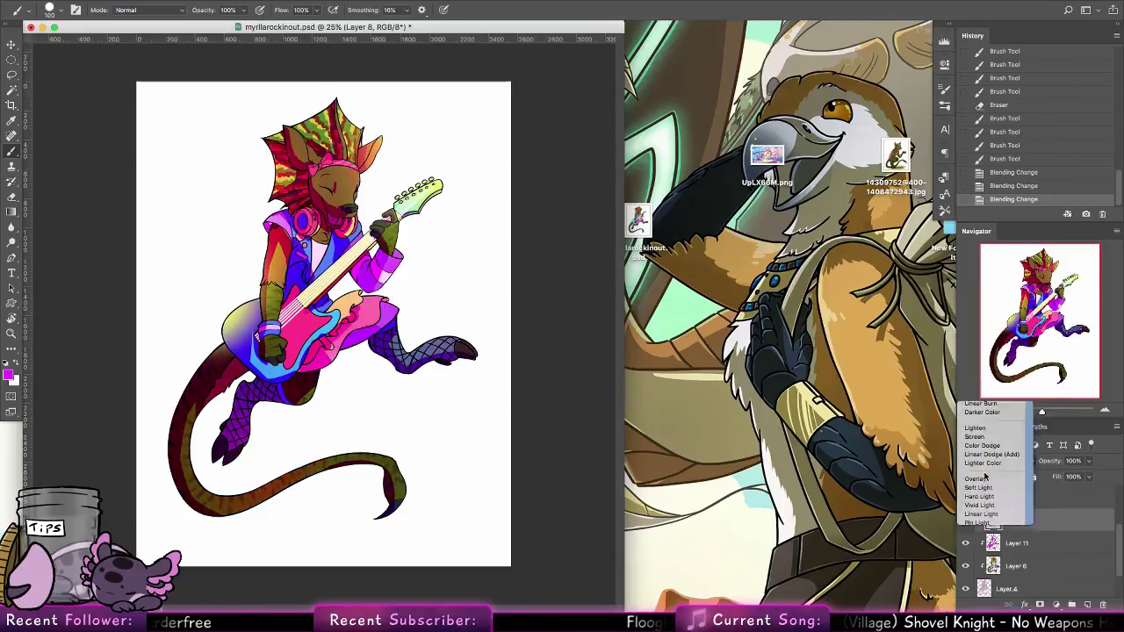
# Try Normal on Layer 8, compare it with Color Dodge by repeatedly undoing and redoing, and leave the change undone
pyautogui.click(987, 461)
pyautogui.click(966, 365)
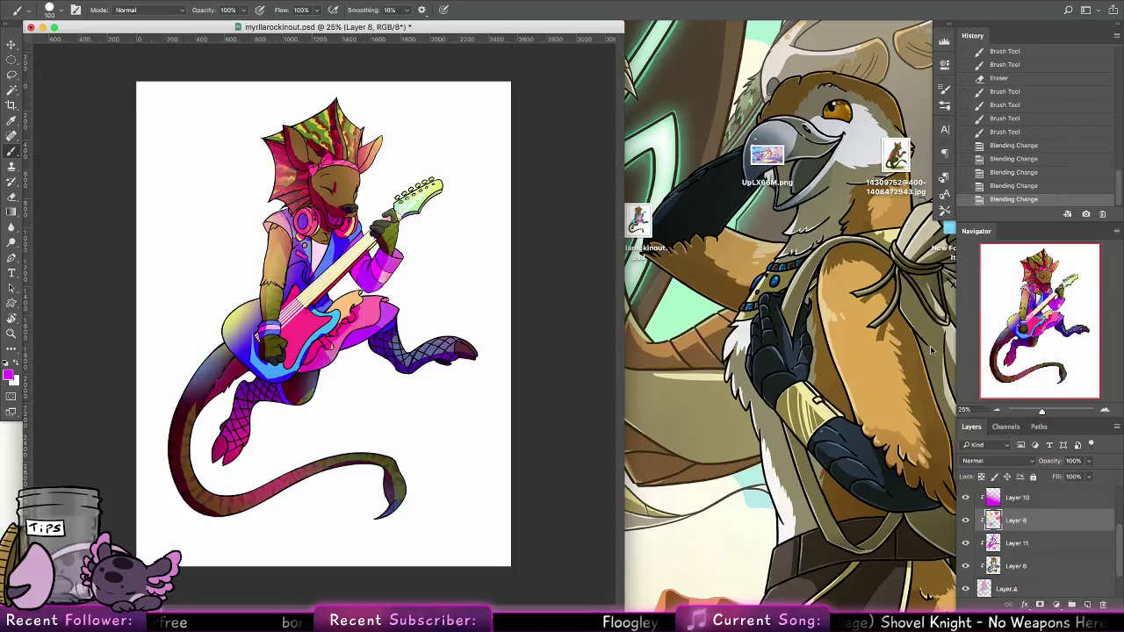
pyautogui.press('super+z')
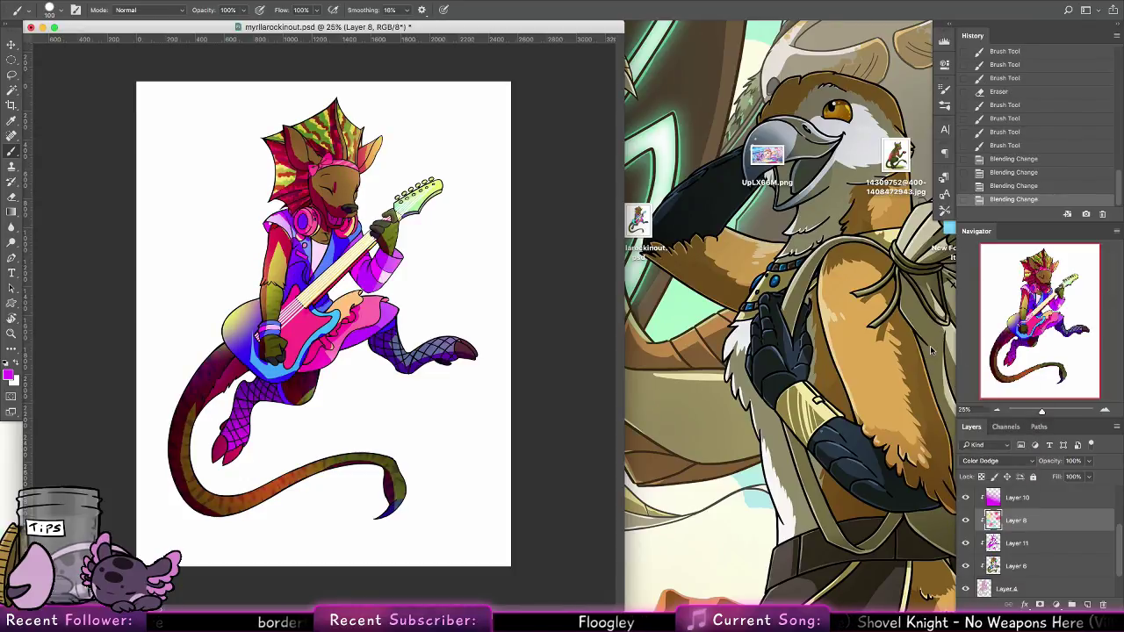
pyautogui.press('super+z')
pyautogui.press('super+z')
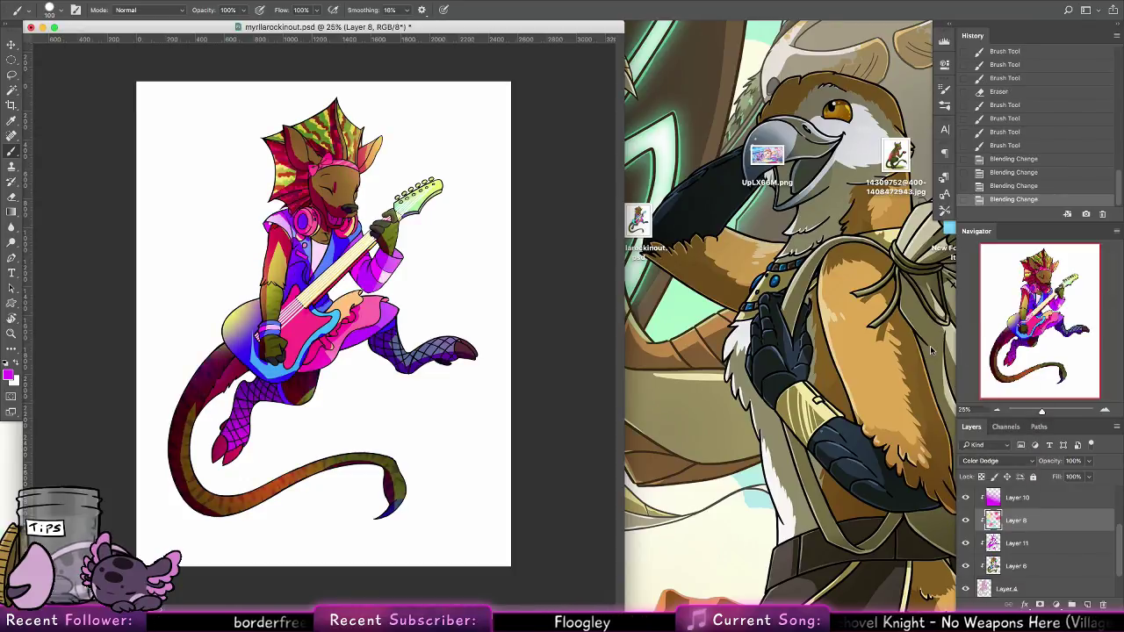
pyautogui.press('super+z')
pyautogui.press('super+z')
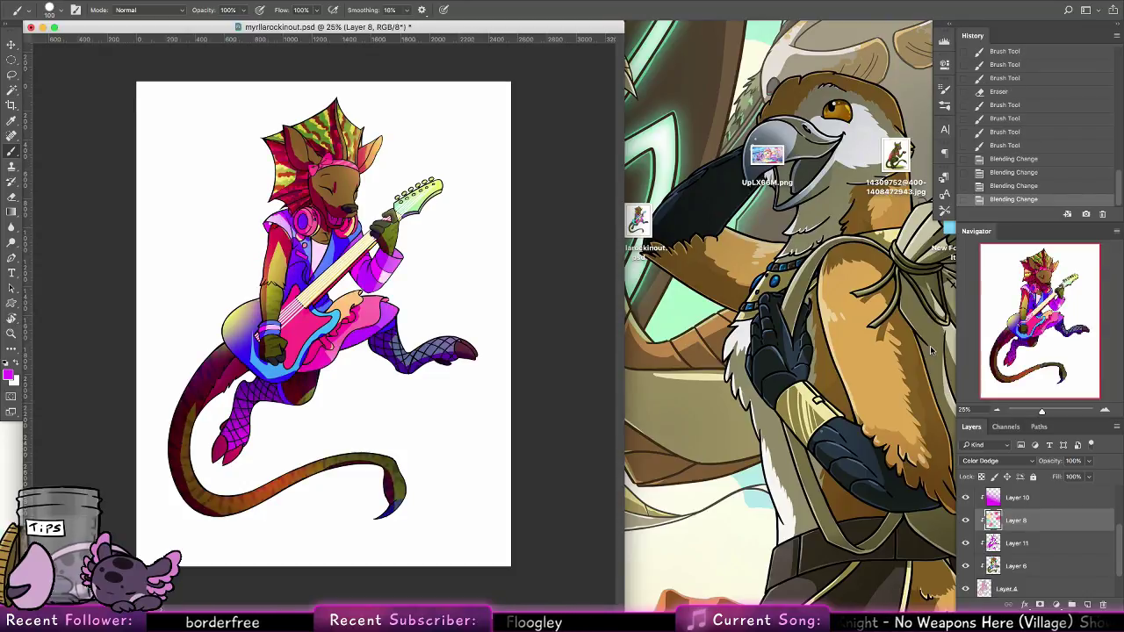
pyautogui.click(1029, 544)
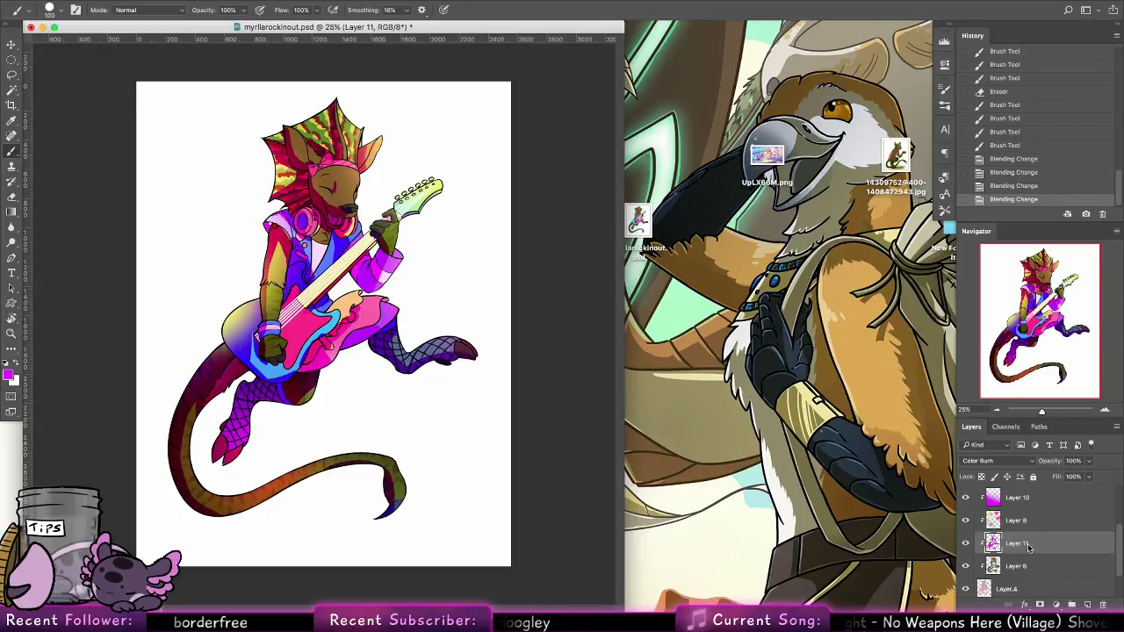
pyautogui.click(157, 1)
pyautogui.moveTo(189, 26)
pyautogui.click(342, 87)
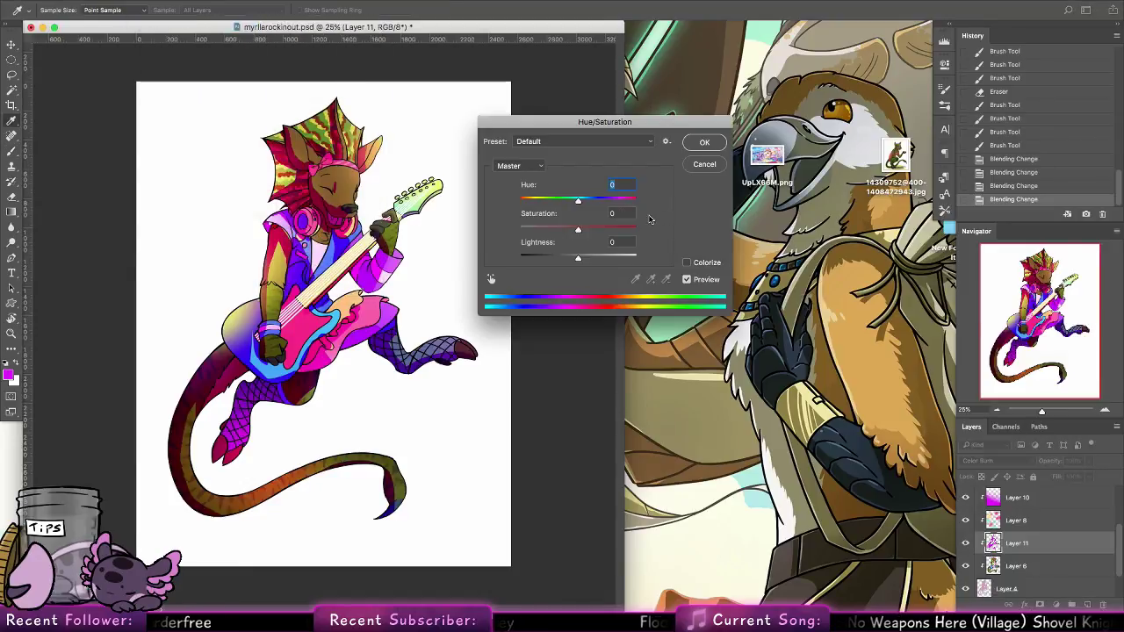
pyautogui.moveTo(578, 202)
pyautogui.mouseDown()
pyautogui.moveTo(540, 213)
pyautogui.moveTo(636, 203)
pyautogui.moveTo(575, 208)
pyautogui.mouseUp()
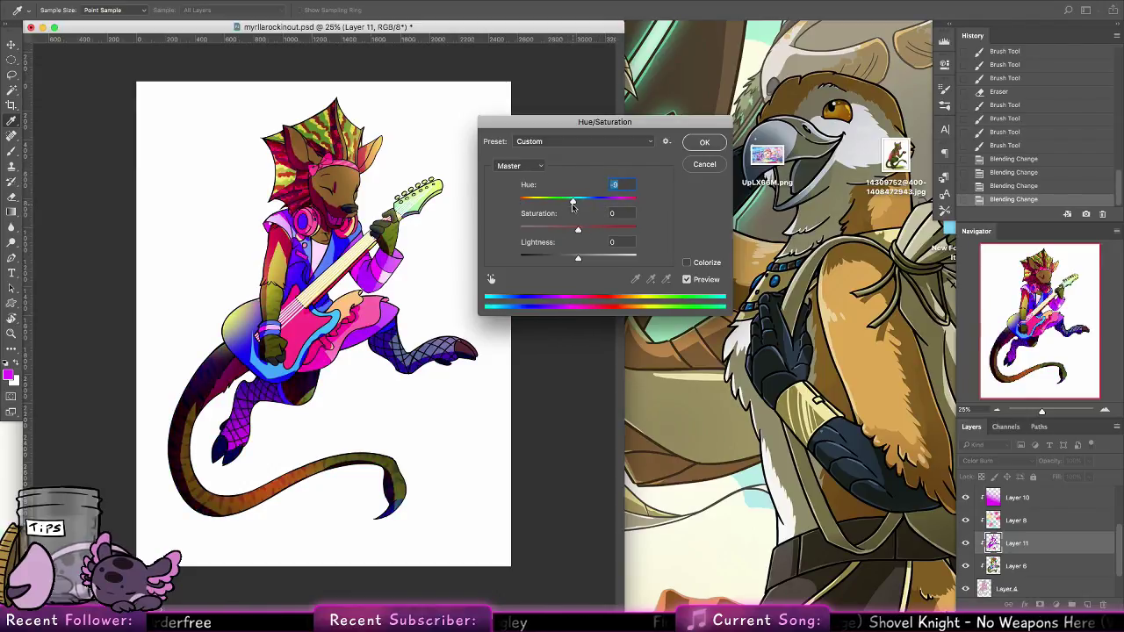
pyautogui.click(561, 203)
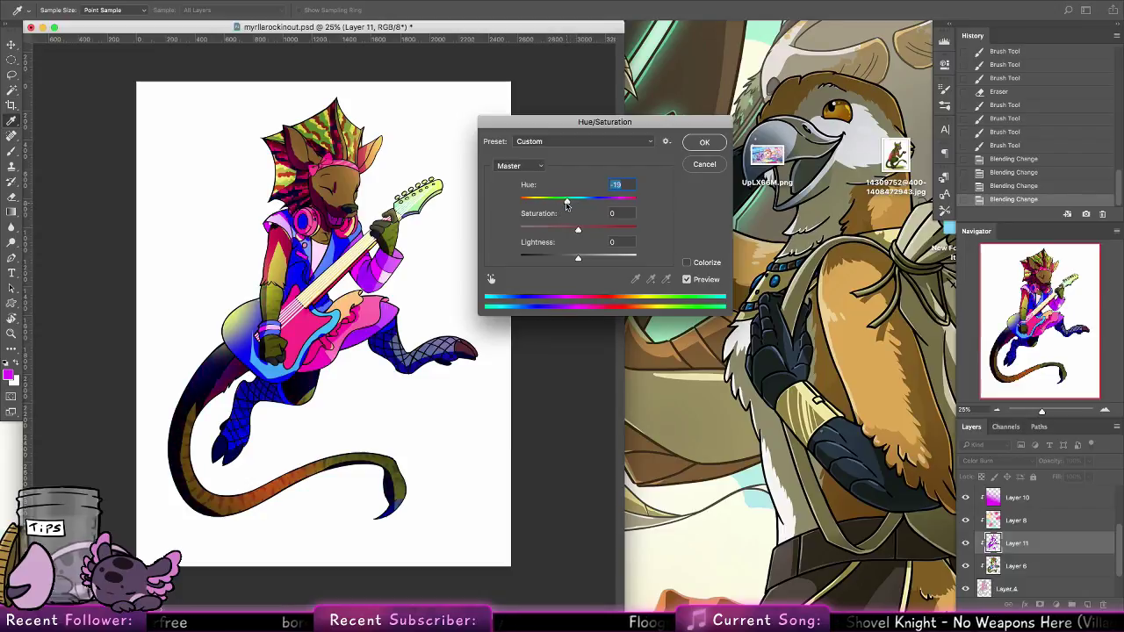
pyautogui.moveTo(560, 203); pyautogui.dragTo(578, 205)
pyautogui.click(700, 167)
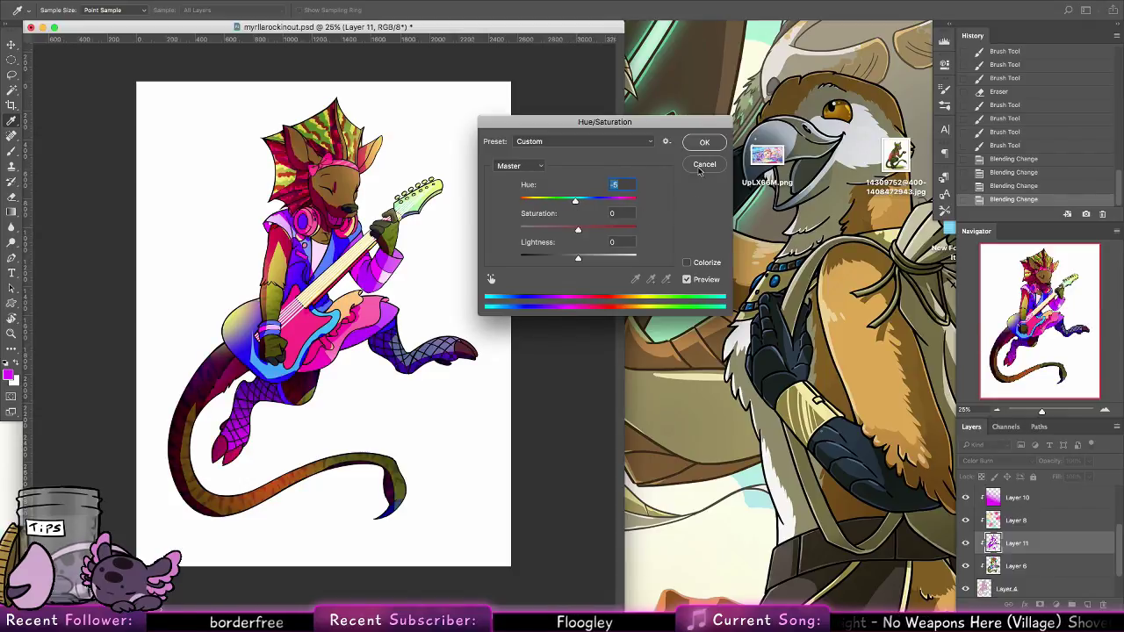
# Set Layer 11's blend mode to Multiply and apply Hue/Saturation with hue -23, saturation +32 and lightness +25
pyautogui.click(1029, 463)
pyautogui.click(999, 452)
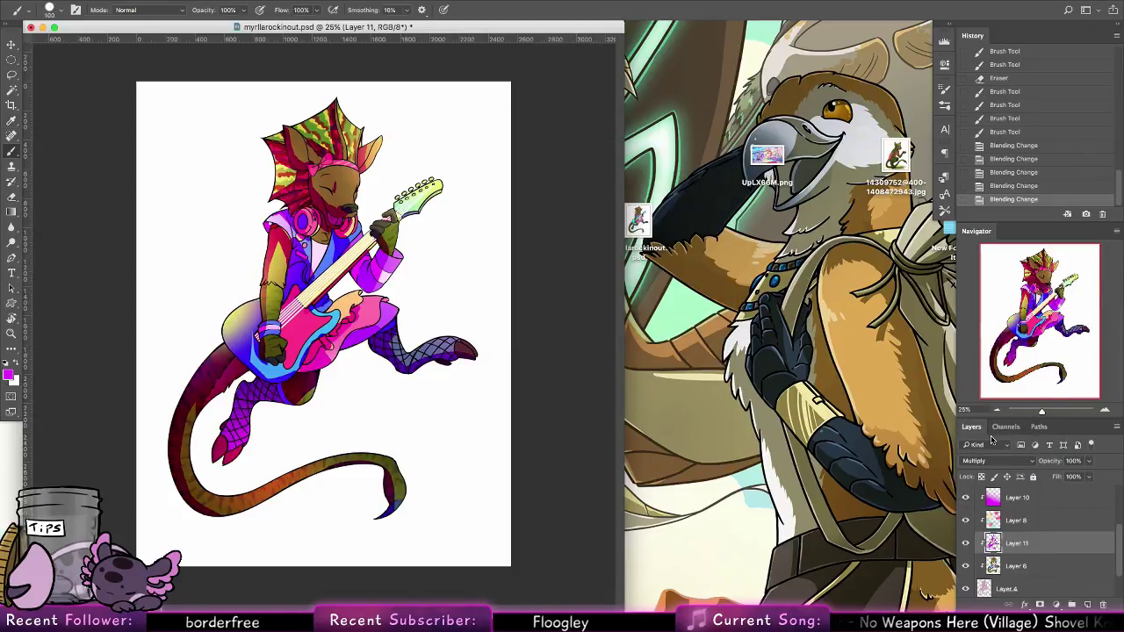
pyautogui.click(156, 1)
pyautogui.moveTo(191, 0)
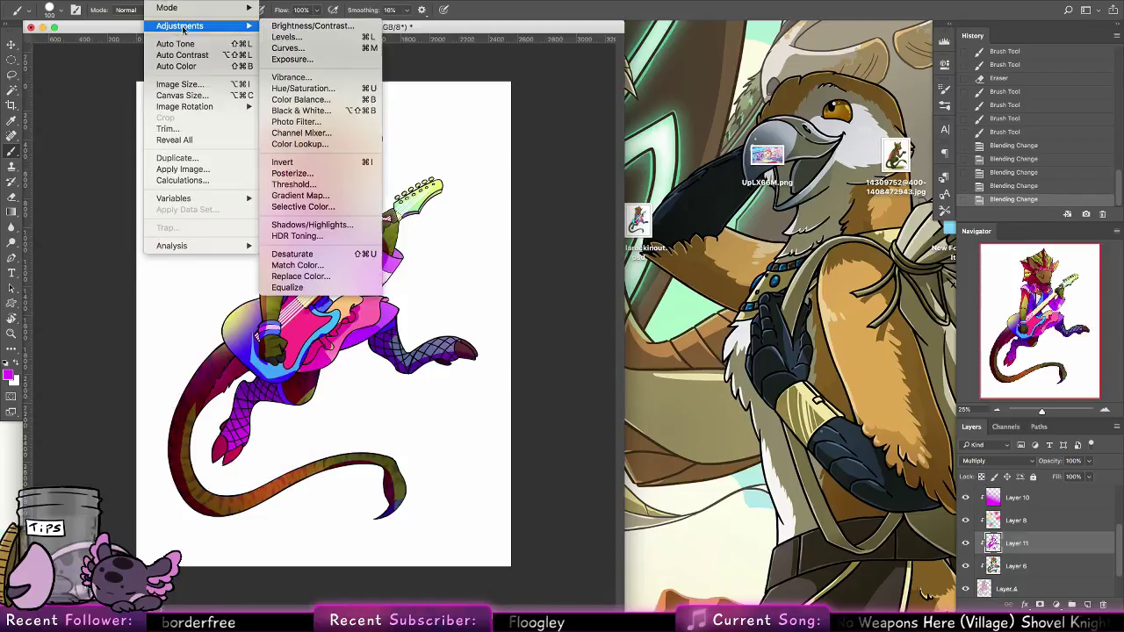
pyautogui.click(329, 87)
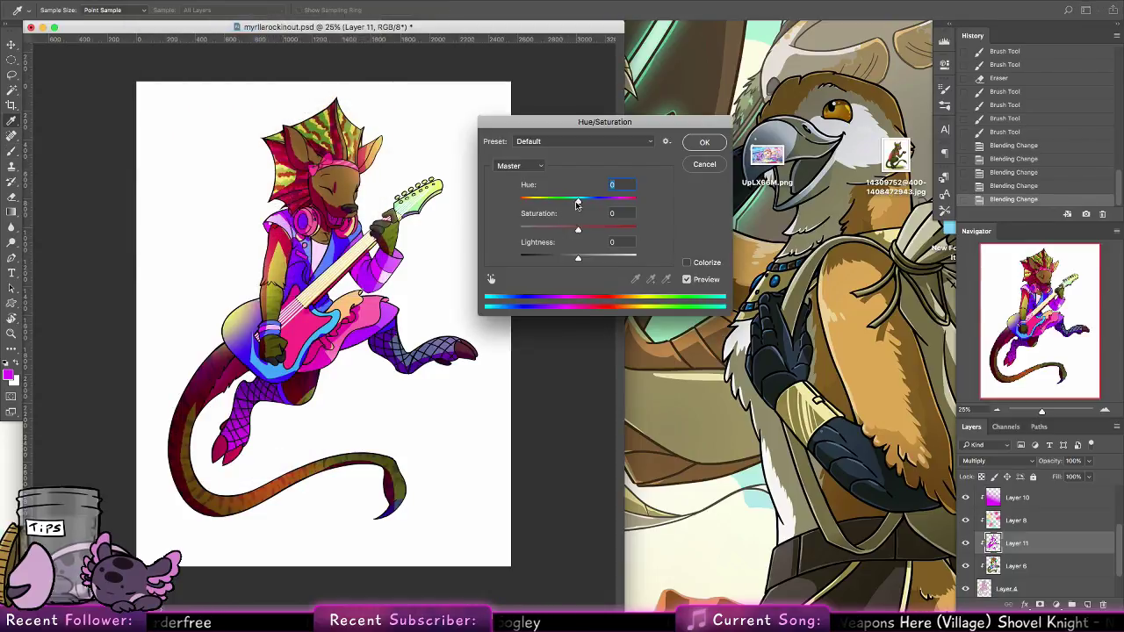
pyautogui.moveTo(577, 203); pyautogui.dragTo(593, 259)
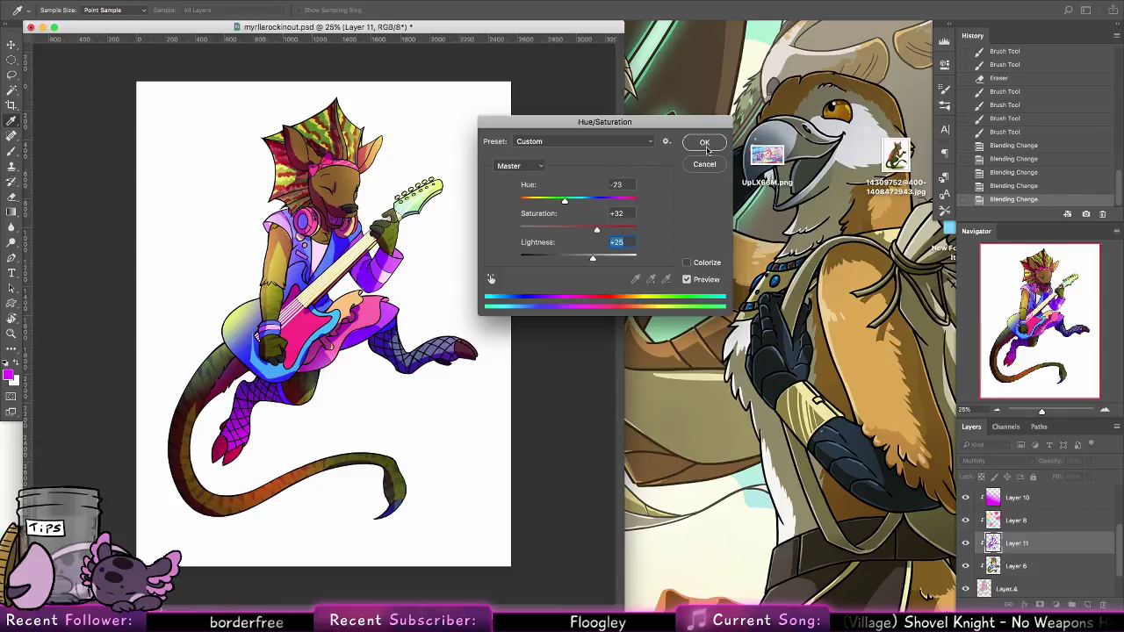
pyautogui.click(706, 144)
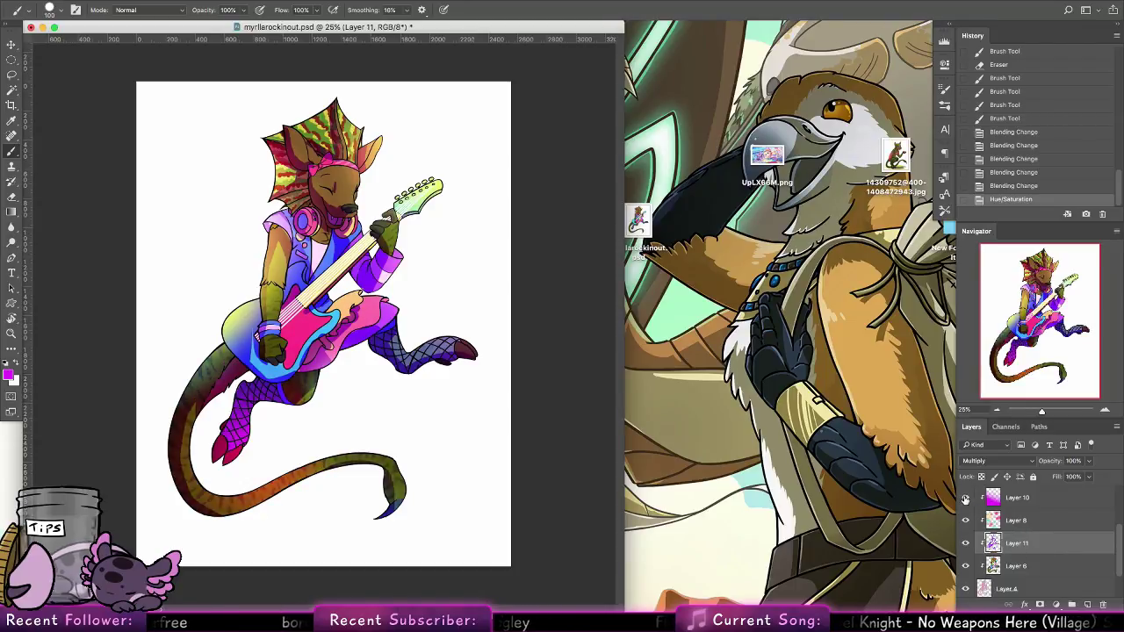
# Compare the artwork with and without Layer 10, and delete that layer
pyautogui.click(966, 498)
pyautogui.click(966, 498)
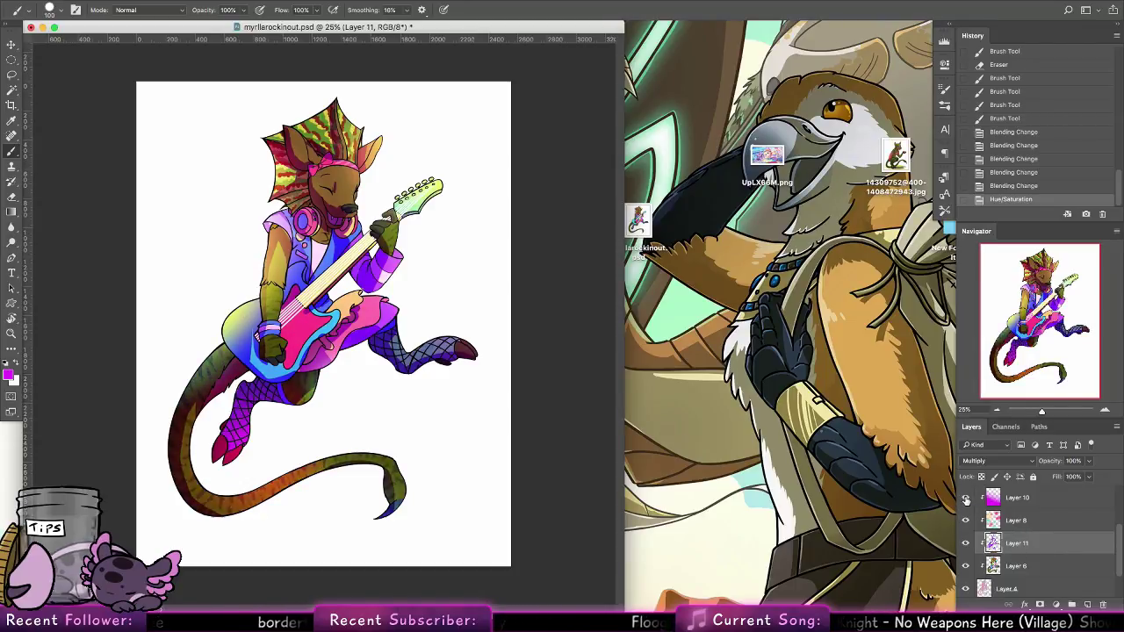
pyautogui.click(967, 498)
pyautogui.moveTo(1034, 498); pyautogui.dragTo(1103, 604)
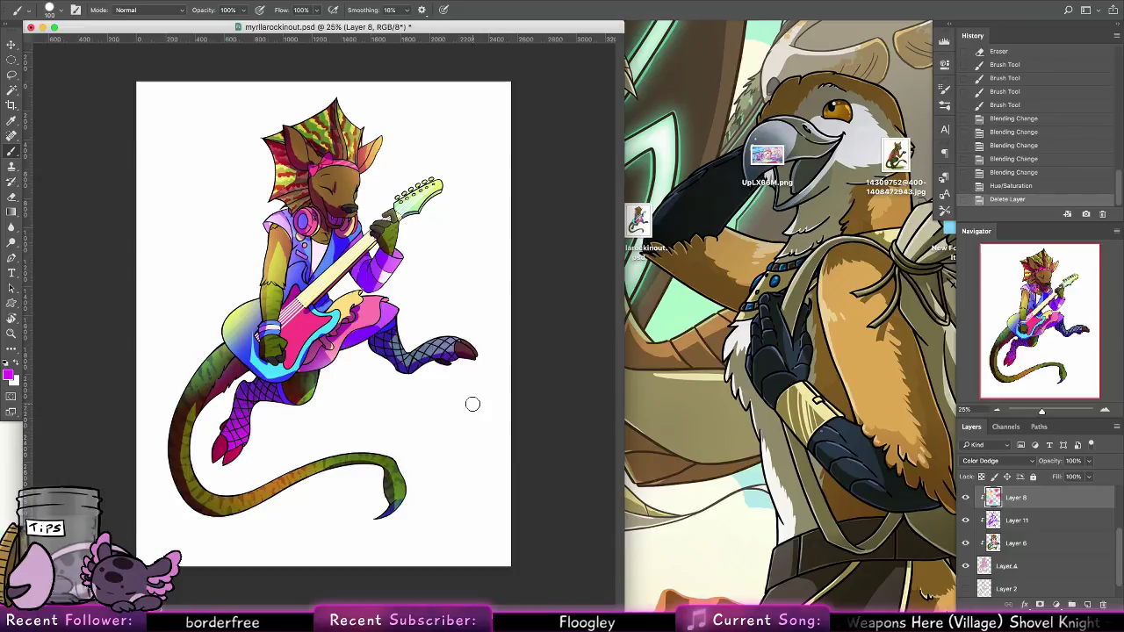
# Compare the artwork with and without Layer 9, keep the layer shown, and save the document
pyautogui.scroll(2, 1054, 532)
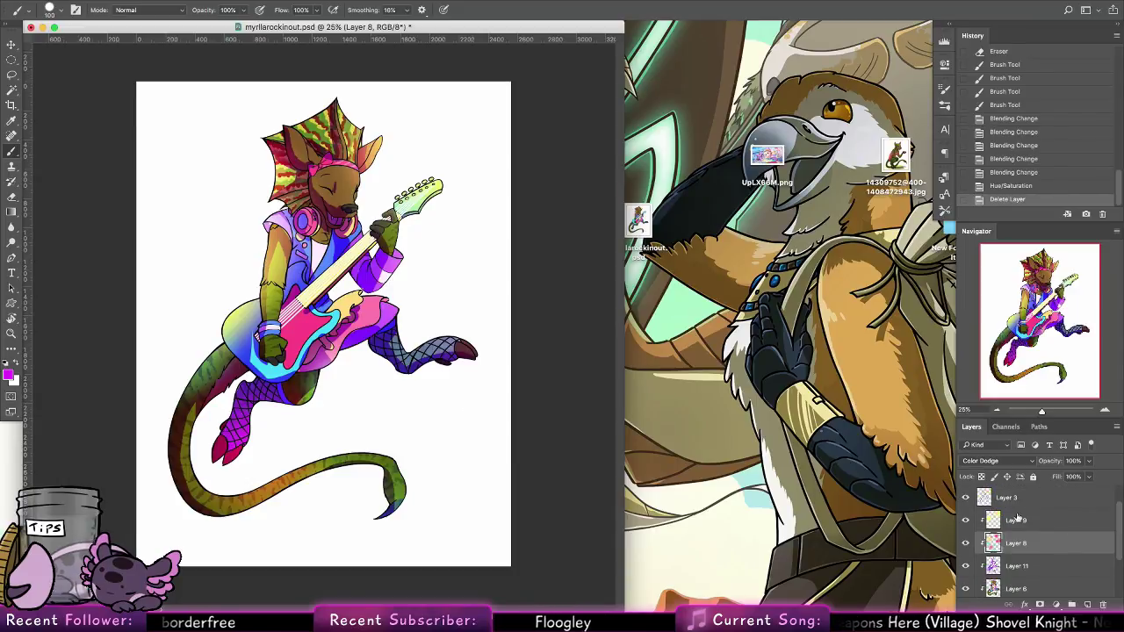
pyautogui.click(966, 522)
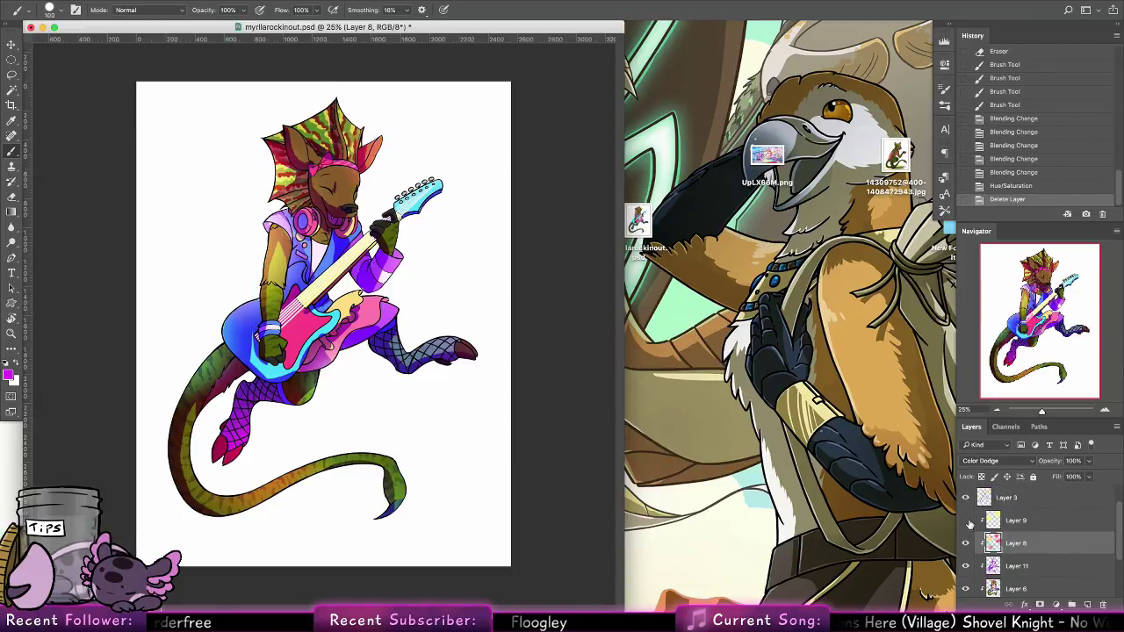
pyautogui.click(968, 520)
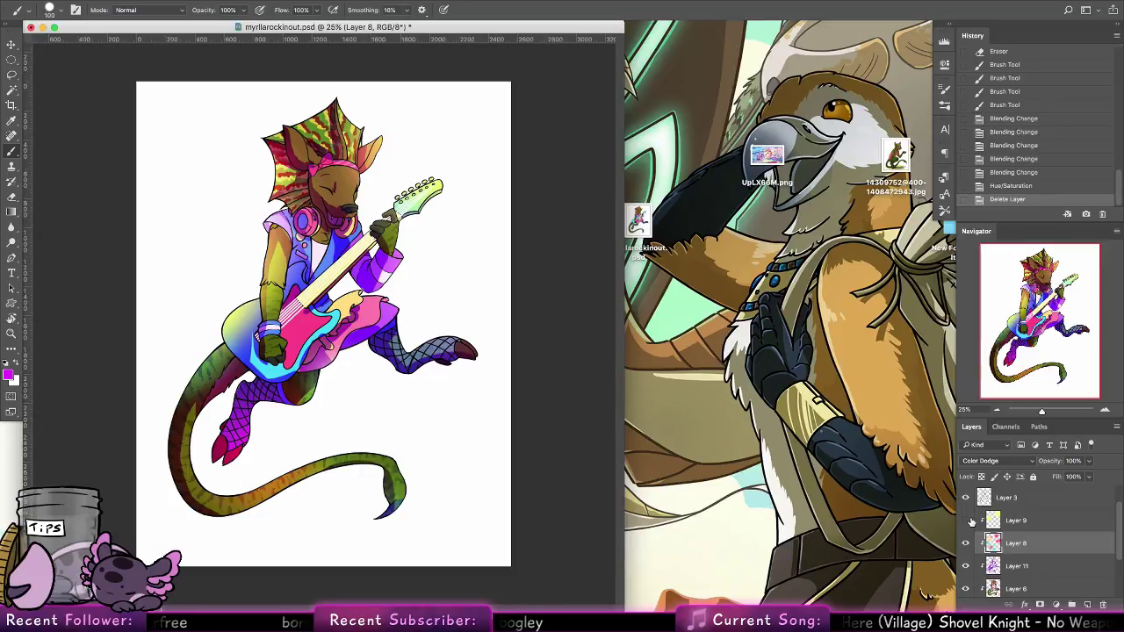
pyautogui.click(966, 521)
pyautogui.click(966, 521)
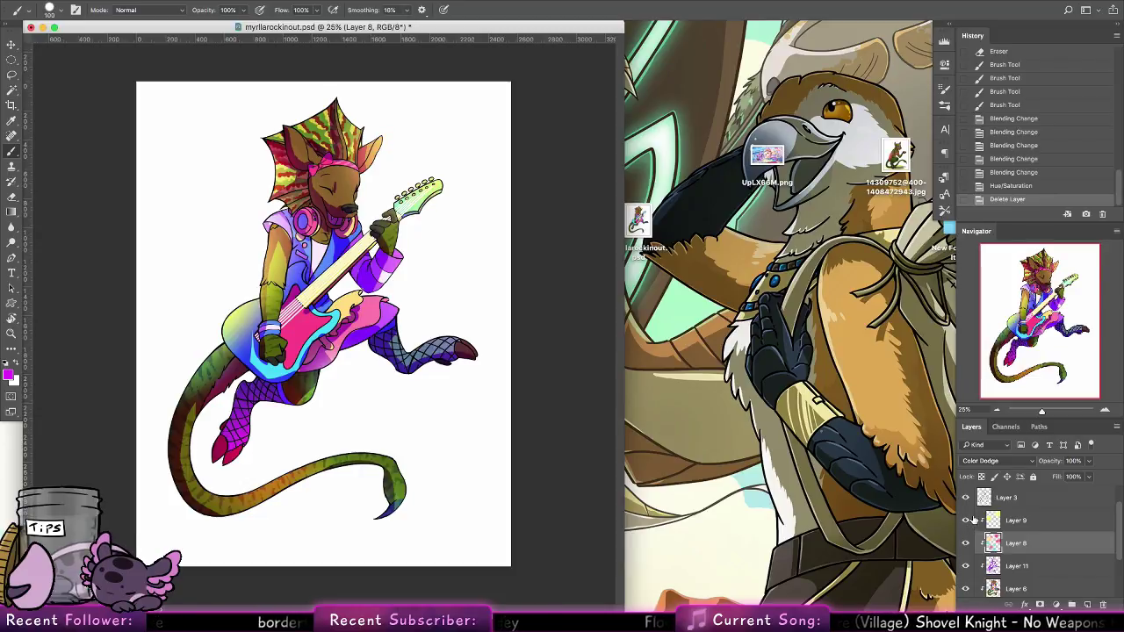
pyautogui.press('super+s')
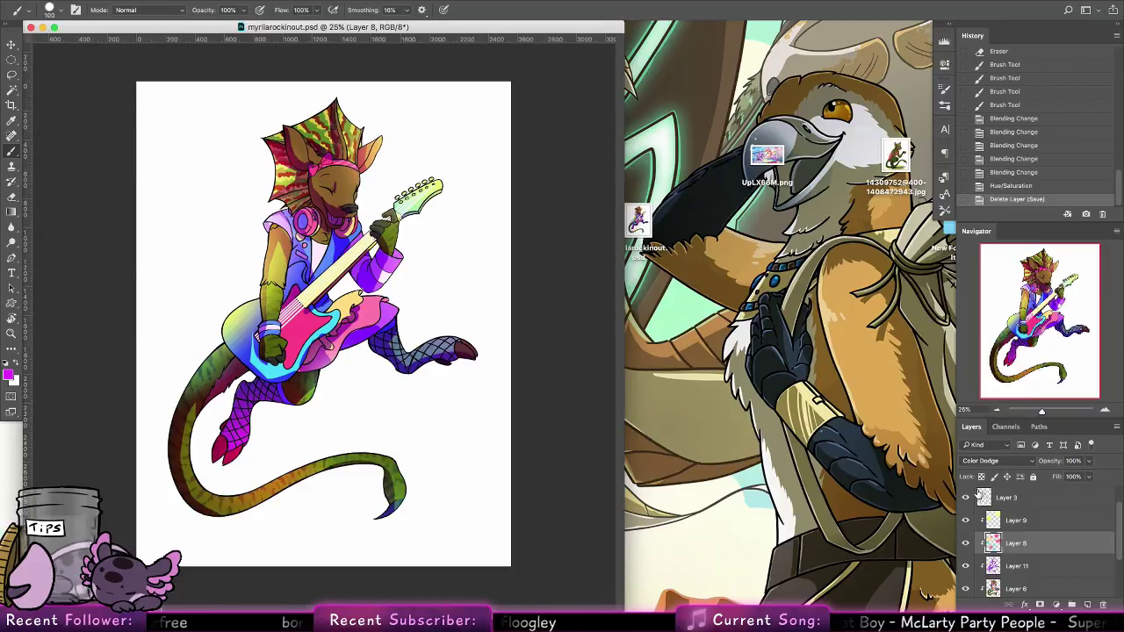
# Add a Brightness/Contrast adjustment layer above Layer 9 copy 5
pyautogui.moveTo(1119, 527); pyautogui.dragTo(1119, 511)
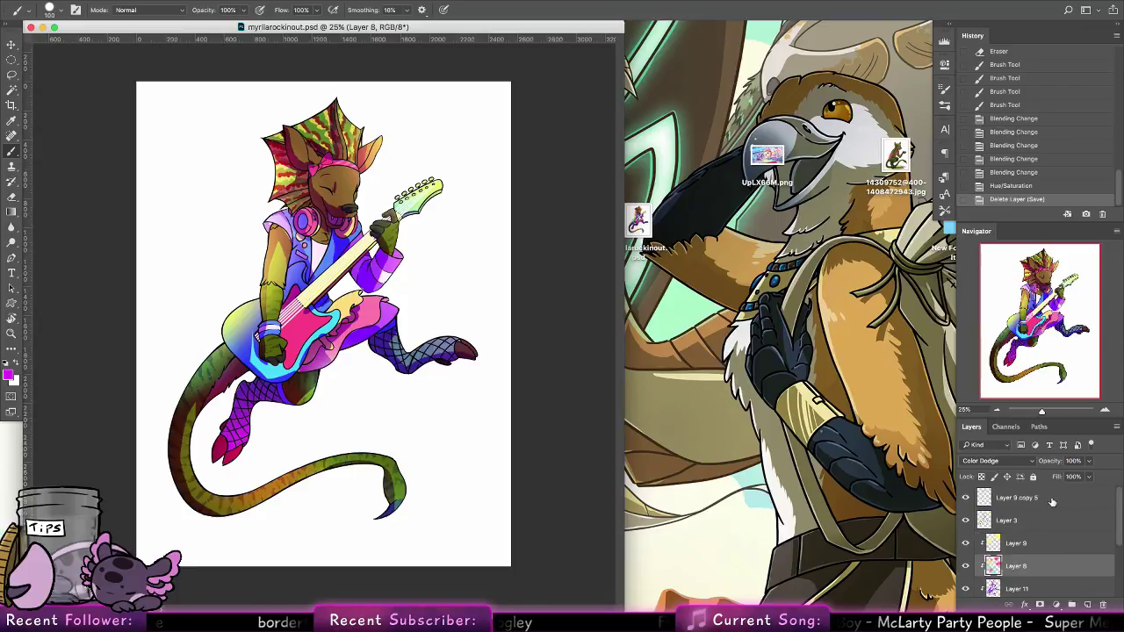
pyautogui.click(1051, 500)
pyautogui.click(163, 1)
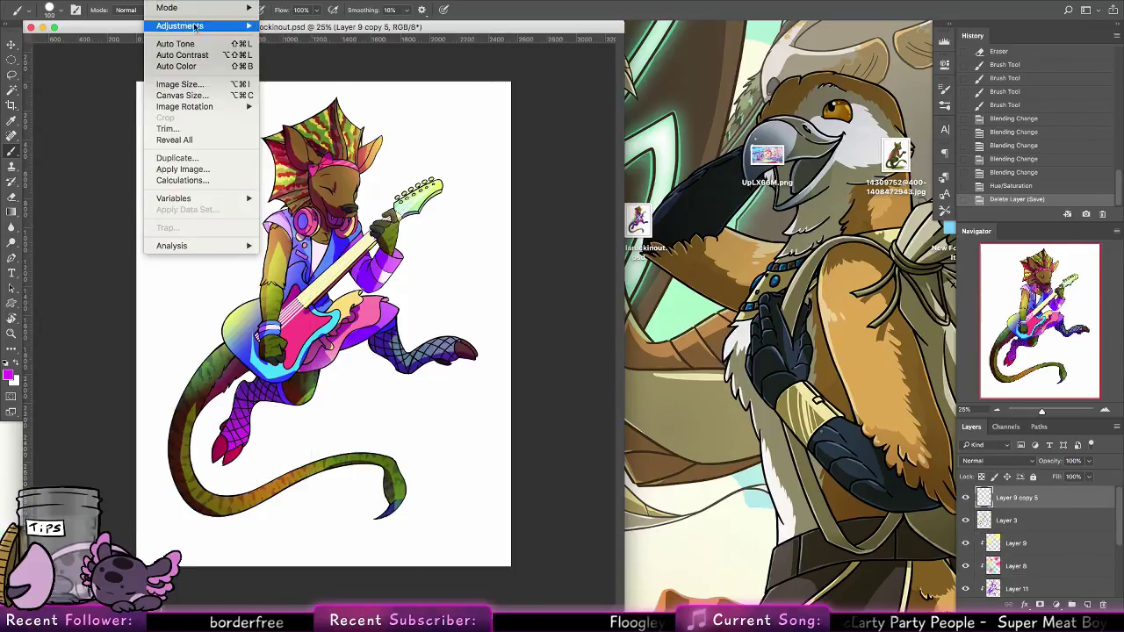
pyautogui.moveTo(257, 151)
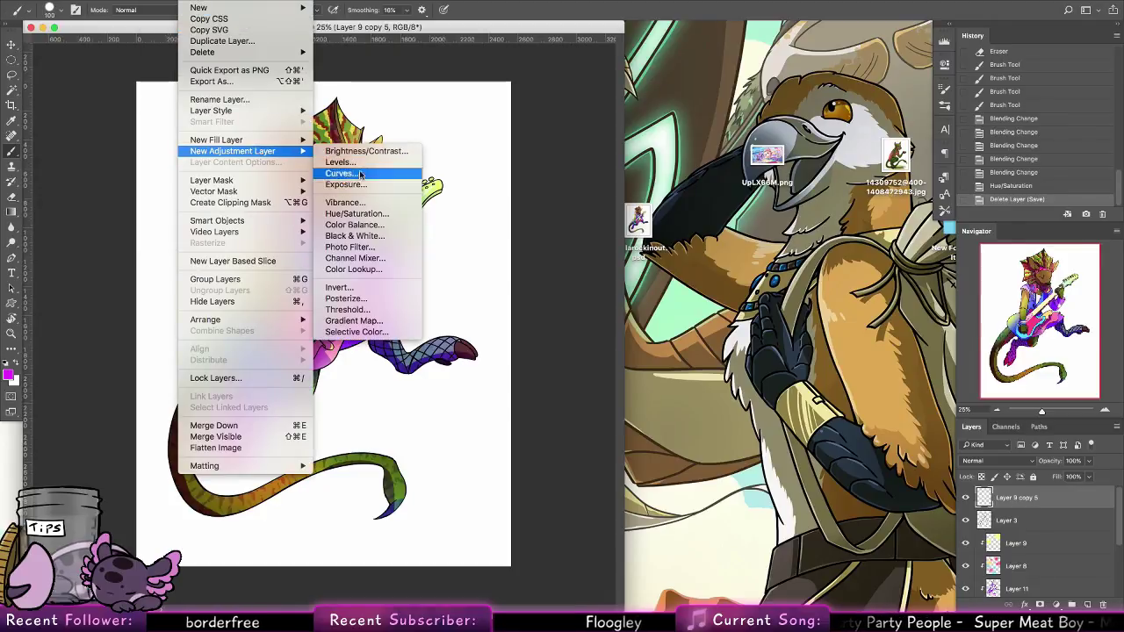
pyautogui.click(373, 159)
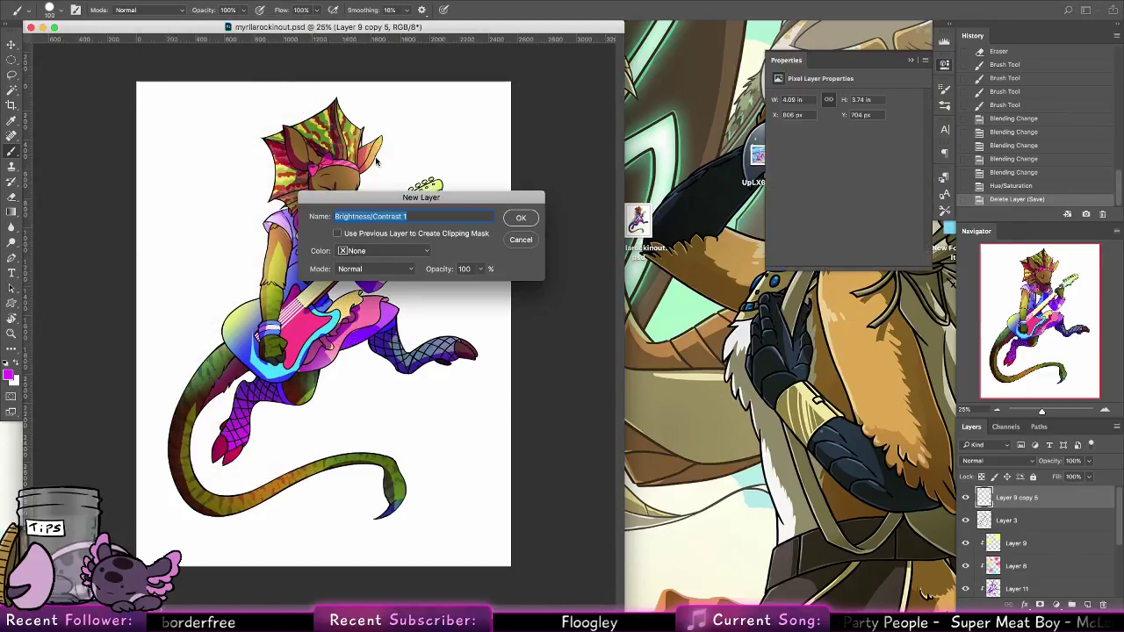
pyautogui.click(527, 217)
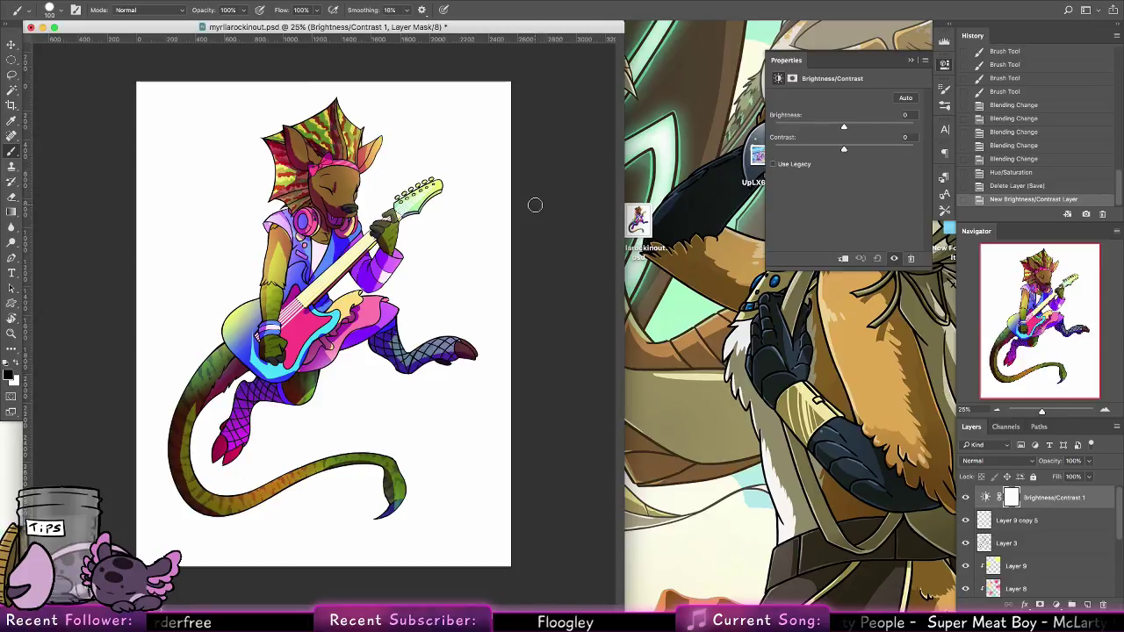
# Set the adjustment layer's brightness to 11 and contrast to 20, comparing the artwork with and without the adjustment
pyautogui.moveTo(844, 128)
pyautogui.mouseDown()
pyautogui.moveTo(858, 126)
pyautogui.moveTo(851, 151)
pyautogui.moveTo(882, 149)
pyautogui.moveTo(853, 127)
pyautogui.mouseUp()
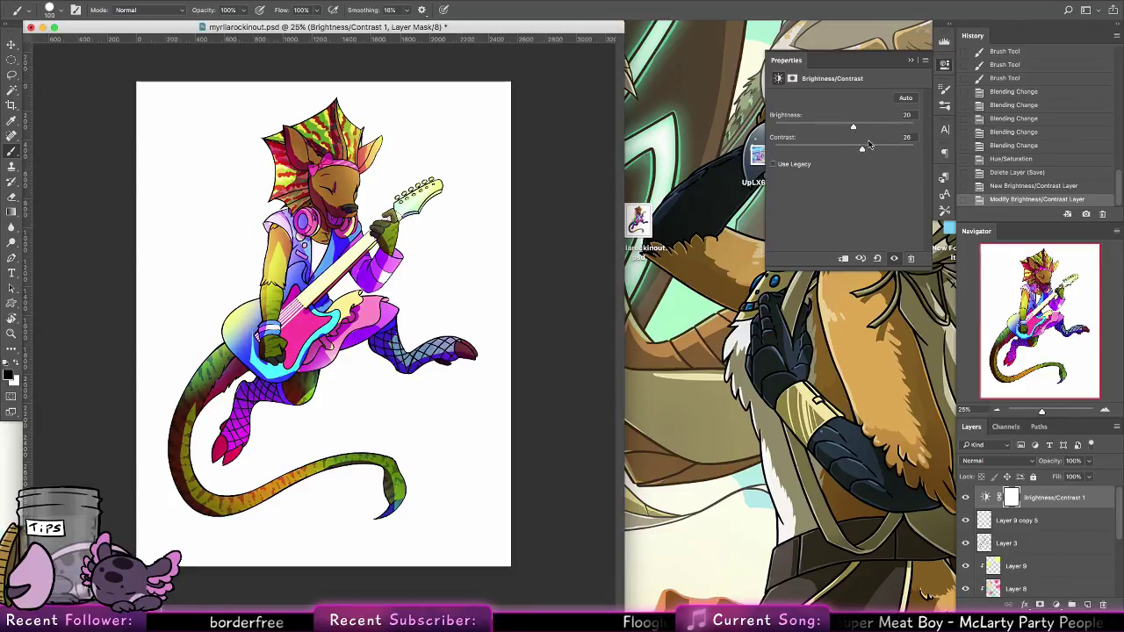
pyautogui.click(894, 259)
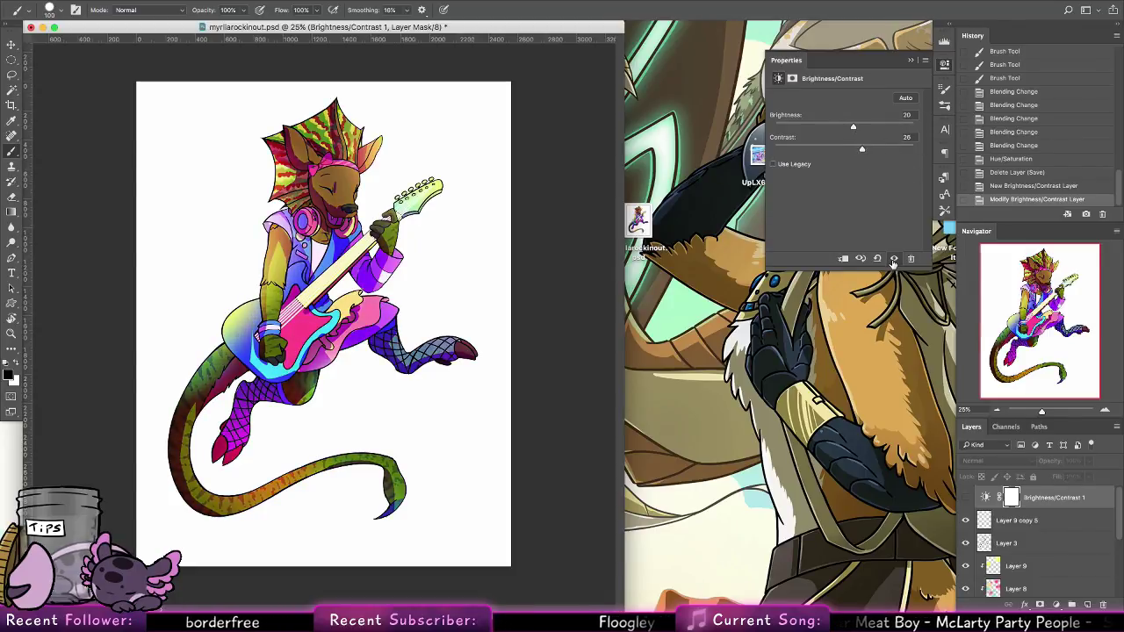
pyautogui.click(894, 259)
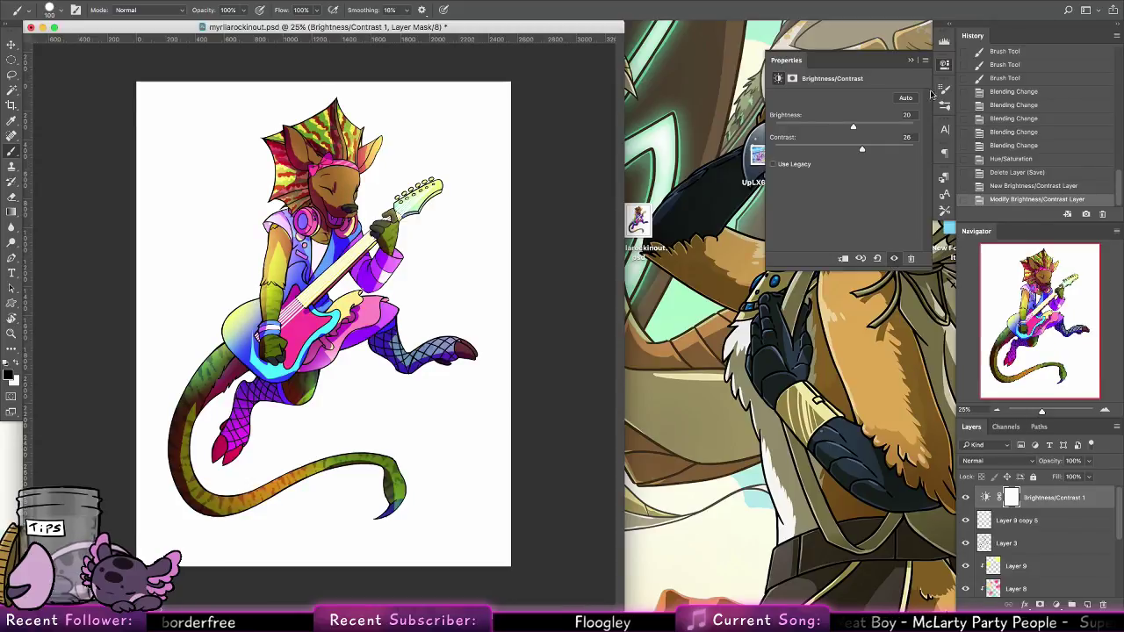
pyautogui.moveTo(850, 127); pyautogui.dragTo(858, 149)
pyautogui.click(893, 259)
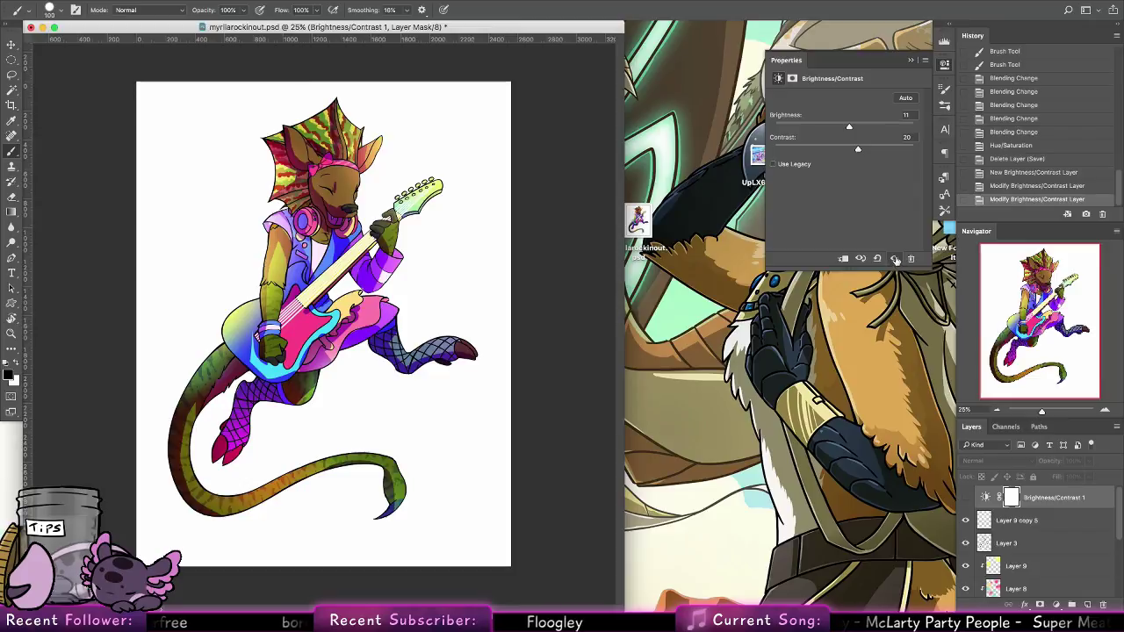
pyautogui.click(895, 259)
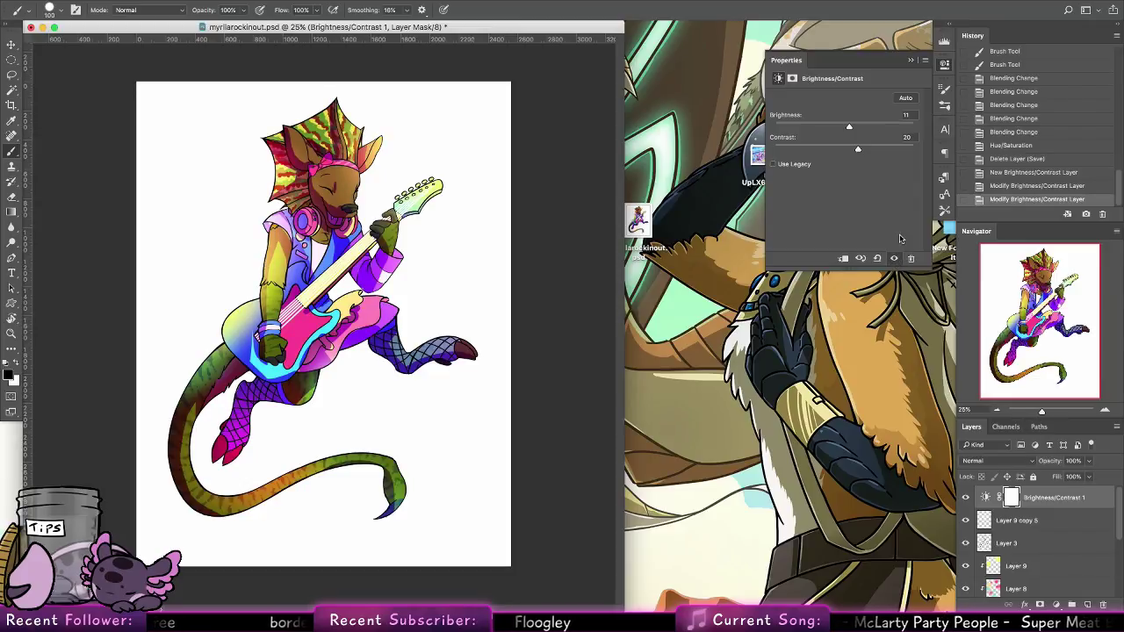
# Hide the Brightness/Contrast adjustment layer and save the document
pyautogui.click(944, 61)
pyautogui.click(966, 498)
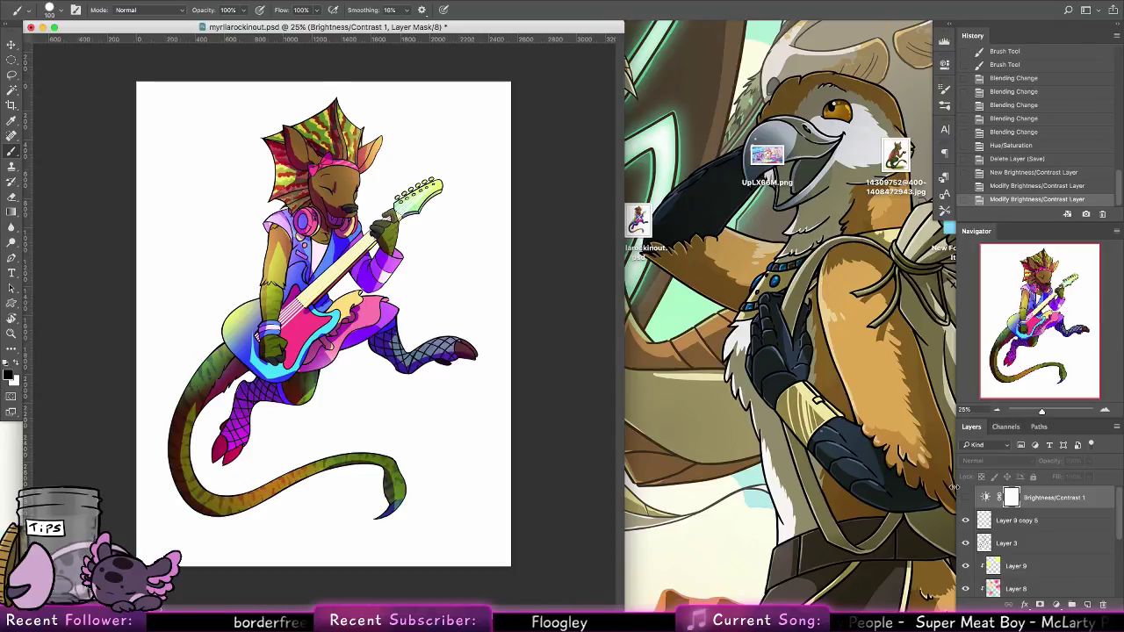
pyautogui.press('super+s')
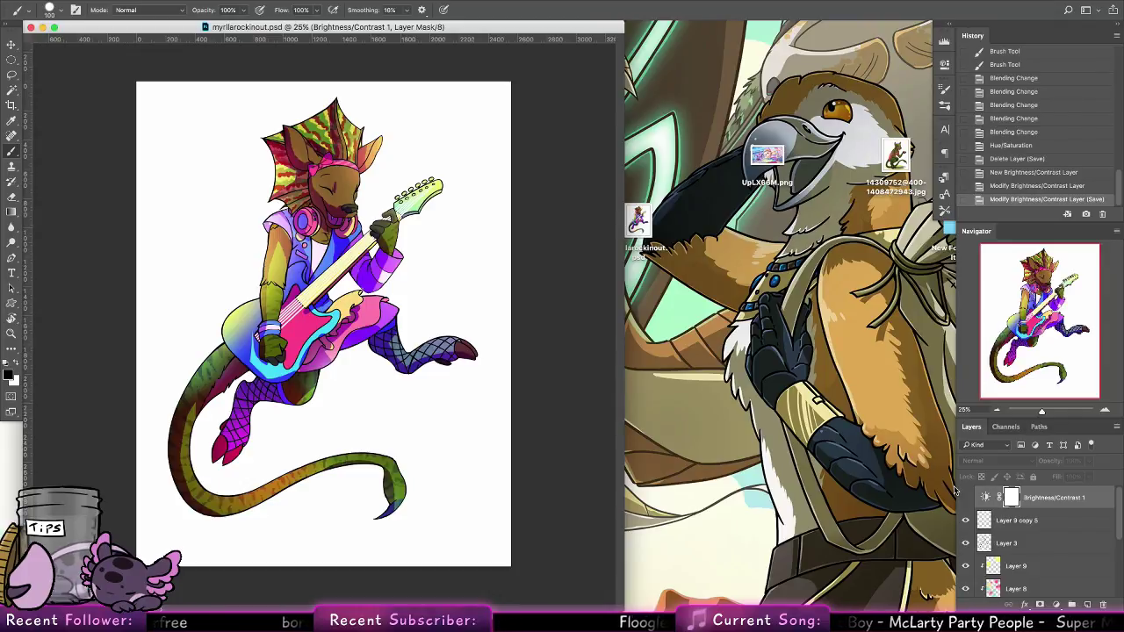
# Try a magenta Paint Bucket fill on Layer 6's pink skirt area behind the guitar, and undo the fill
pyautogui.moveTo(12, 211); pyautogui.dragTo(70, 217)
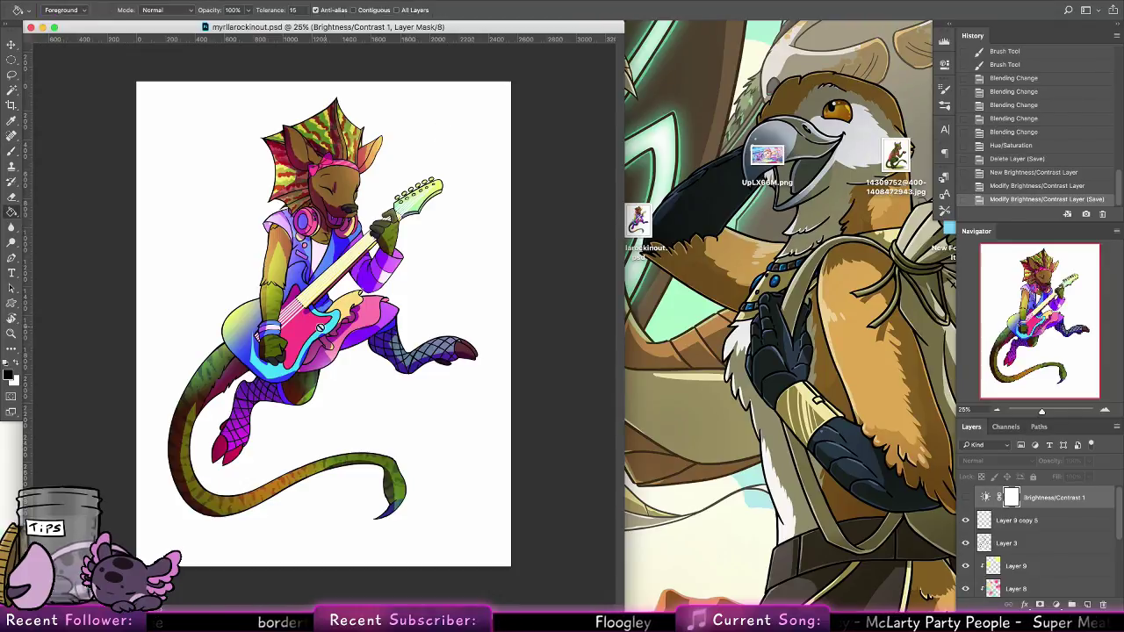
pyautogui.press('x')
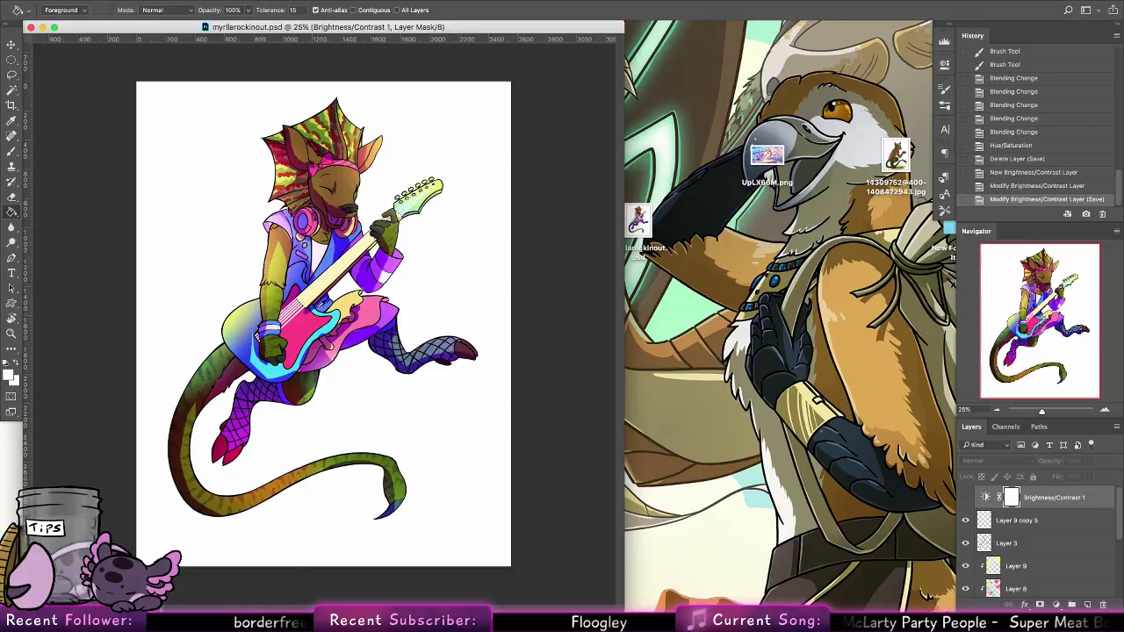
pyautogui.moveTo(1117, 524); pyautogui.dragTo(1116, 565)
pyautogui.click(1051, 545)
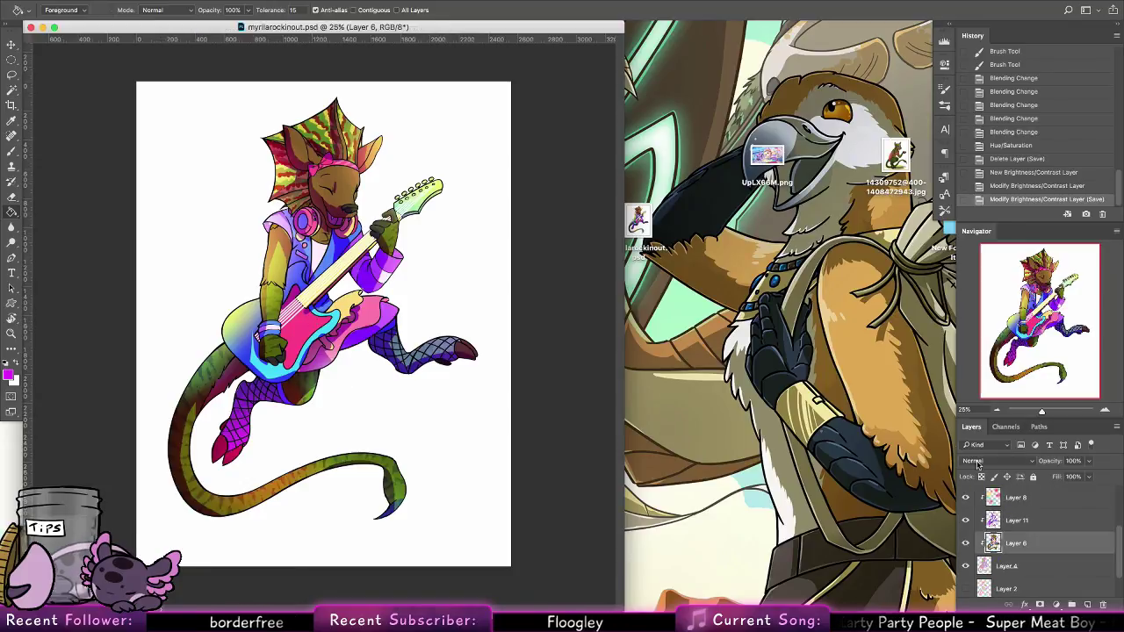
pyautogui.click(379, 333)
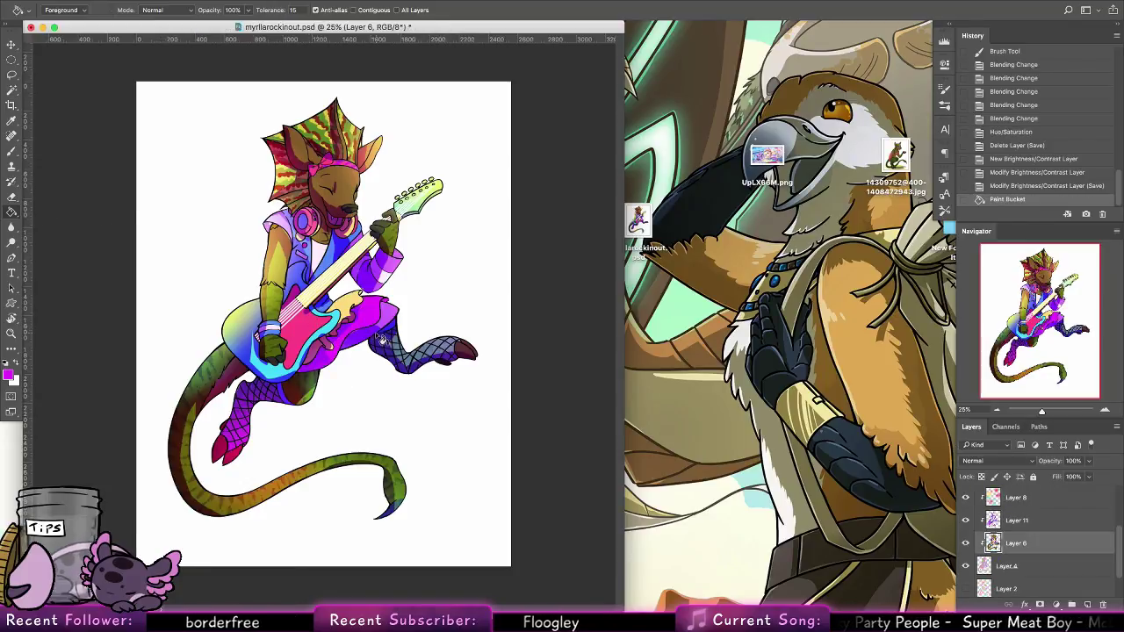
pyautogui.press('super+z')
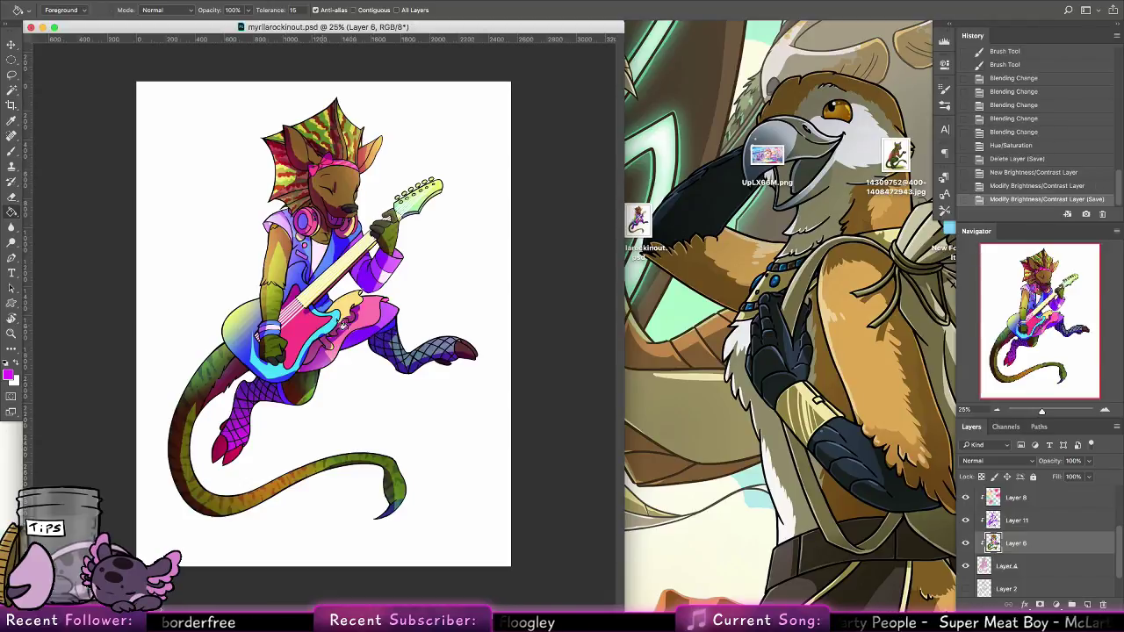
pyautogui.scroll(3, 1097, 534)
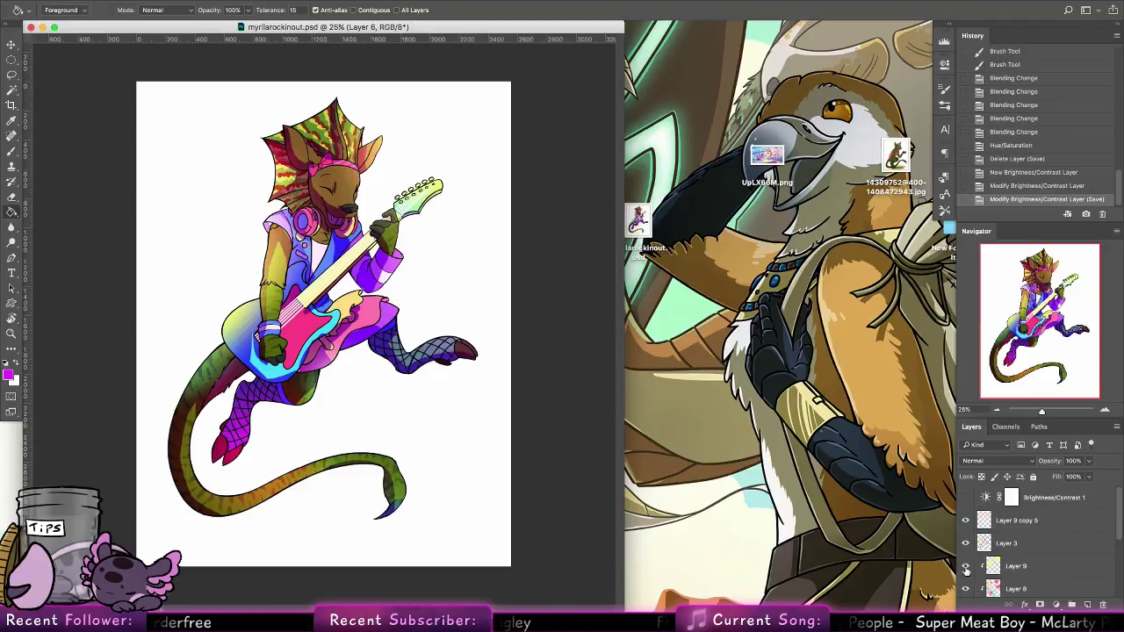
# With Layers 9, 8 and 11 temporarily hidden, fill Layer 6's pink skirt area behind the guitar with the guitar's hot pink
pyautogui.moveTo(966, 569); pyautogui.dragTo(966, 589)
pyautogui.scroll(-3, 966, 579)
pyautogui.click(966, 567)
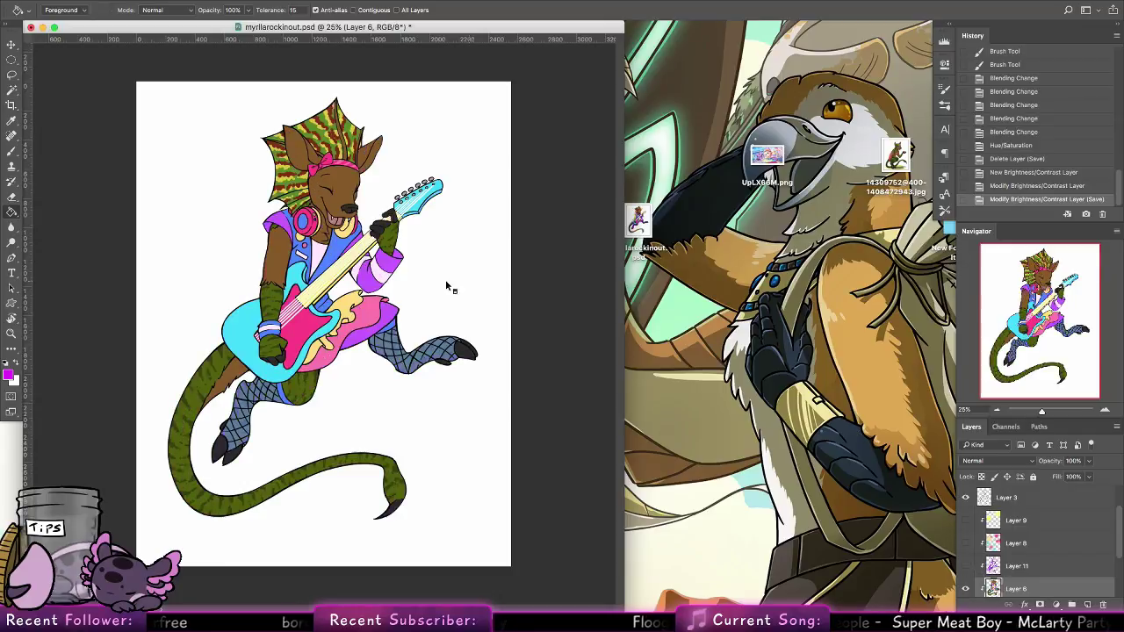
pyautogui.rightClick(313, 328)
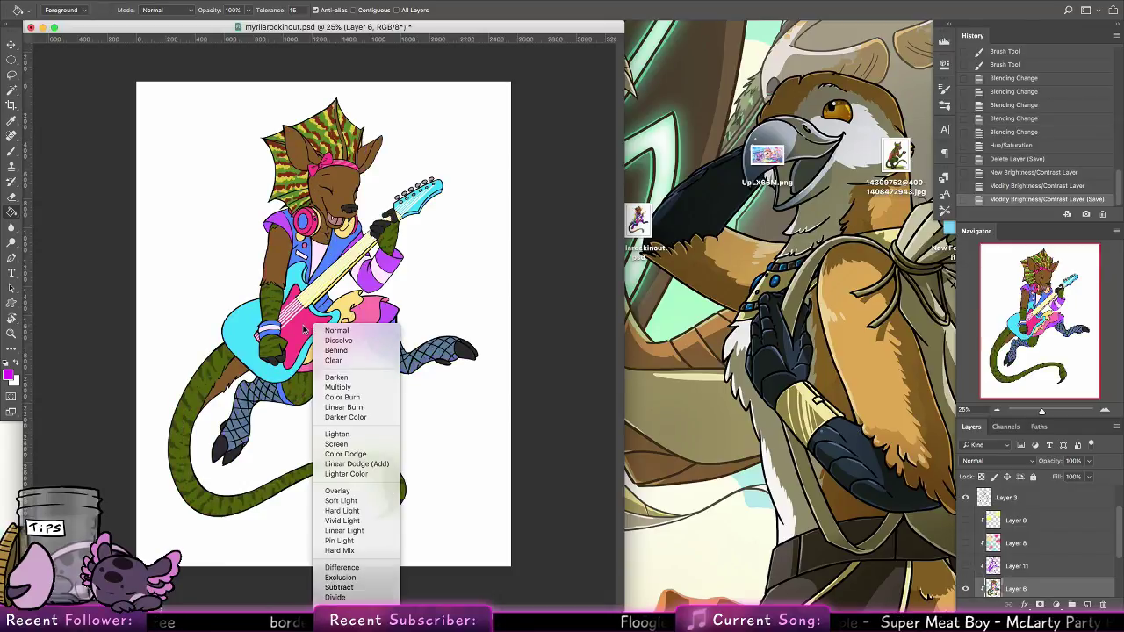
pyautogui.press('Escape')
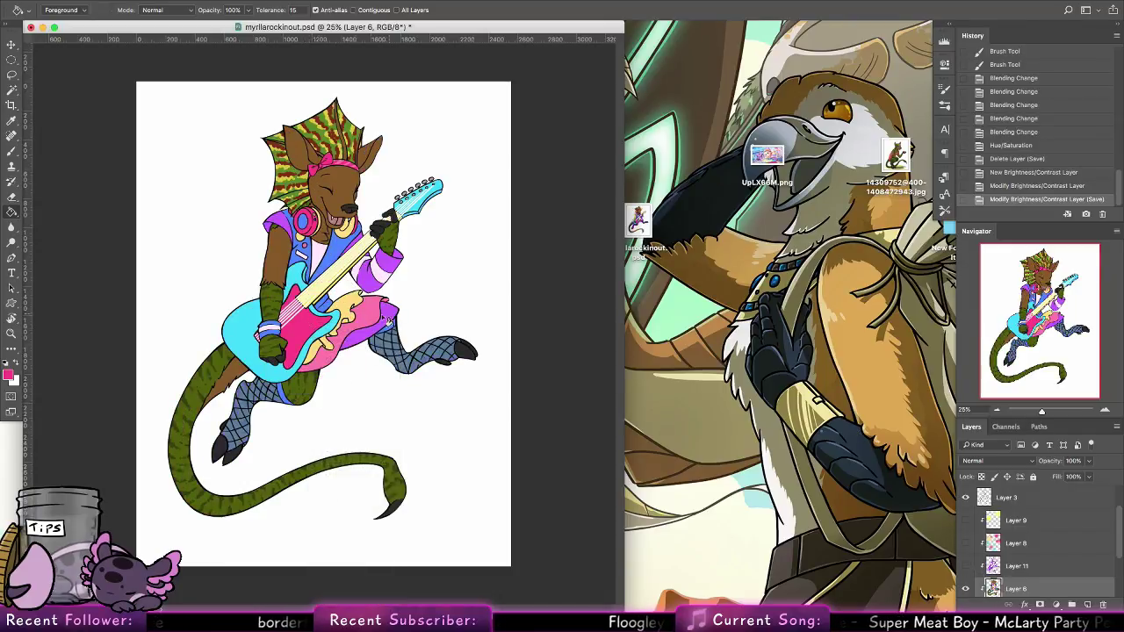
pyautogui.click(386, 322)
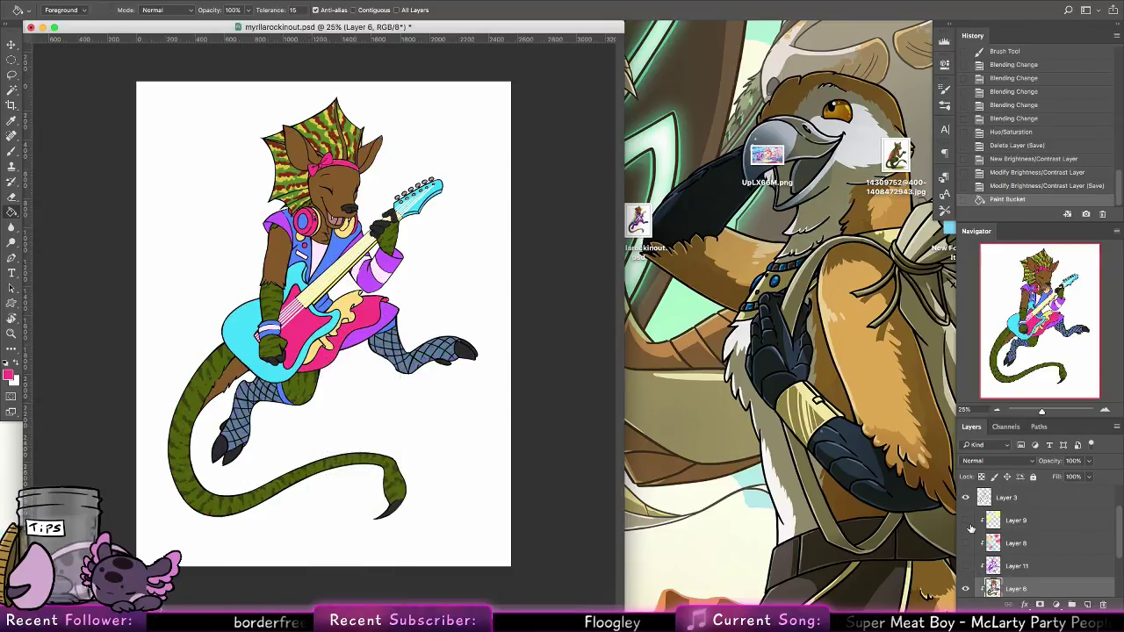
pyautogui.moveTo(966, 520); pyautogui.dragTo(966, 566)
pyautogui.scroll(2, 1119, 550)
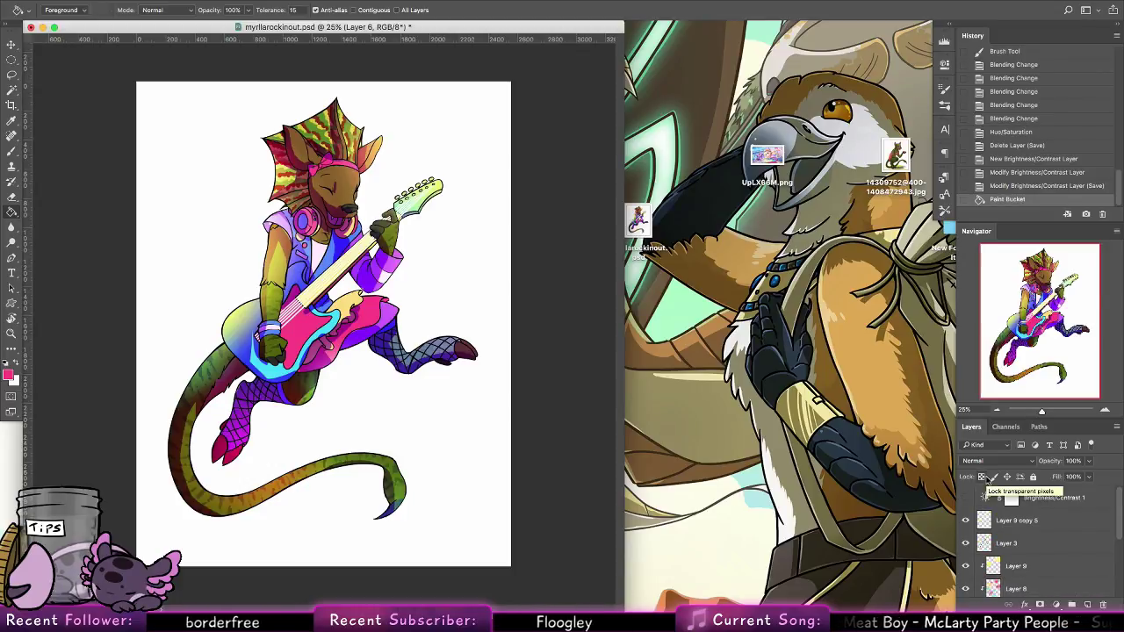
# Save myrllarockinout.psd and close the document
pyautogui.press('super+s')
pyautogui.press('super+w')
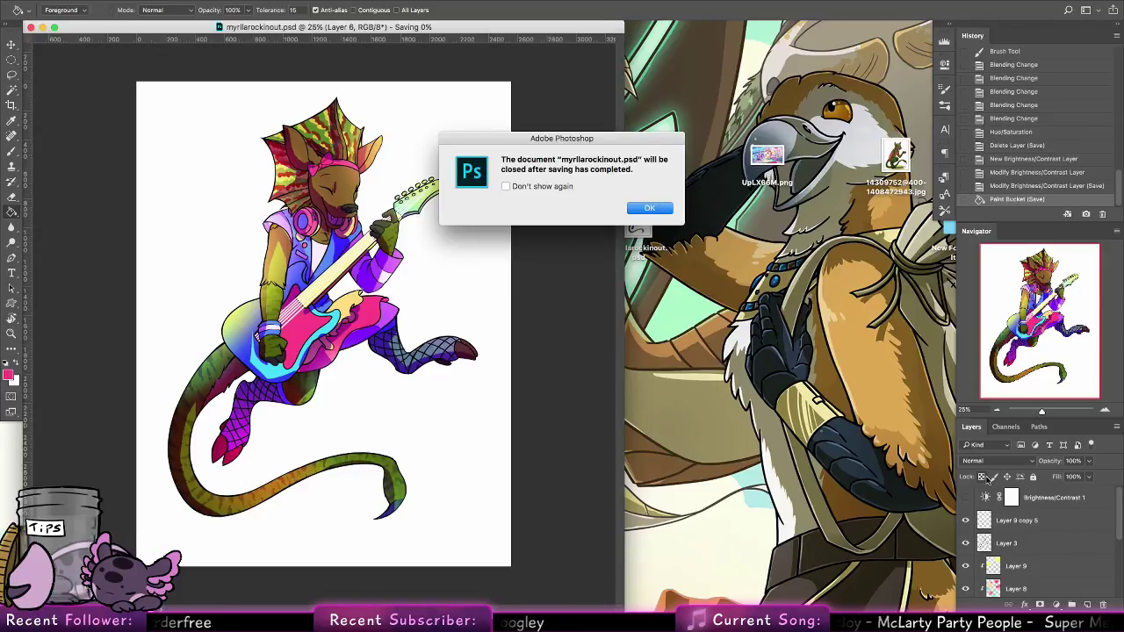
pyautogui.click(641, 208)
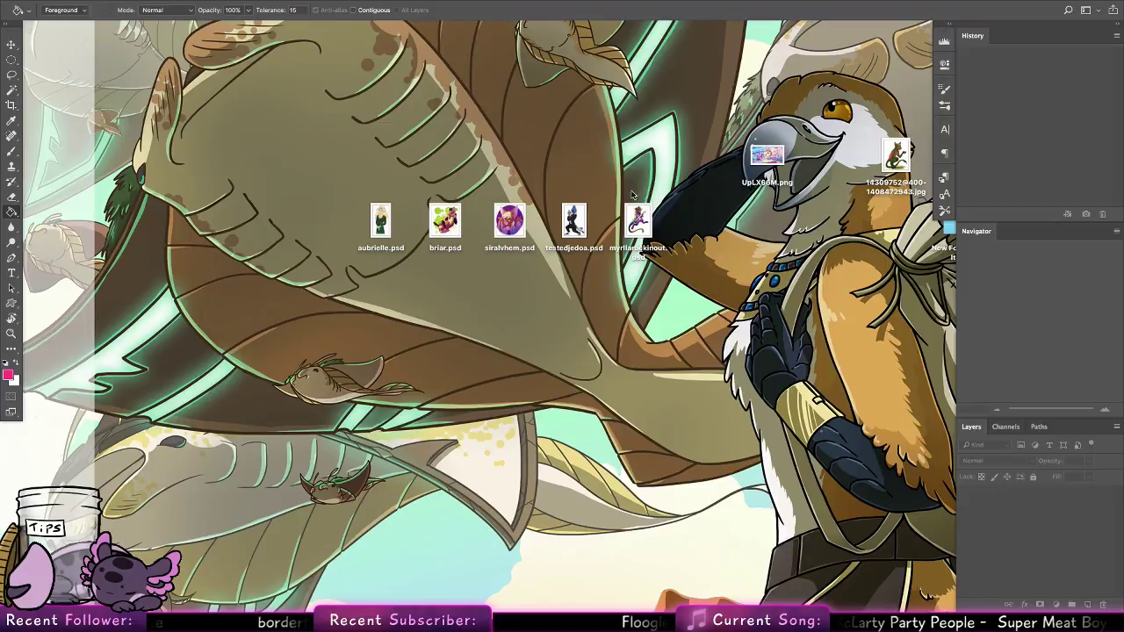
# Switch to the Finder desktop and preview the saved myrllarockinout.psd file in Quick Look
pyautogui.click(645, 215)
pyautogui.press('space')
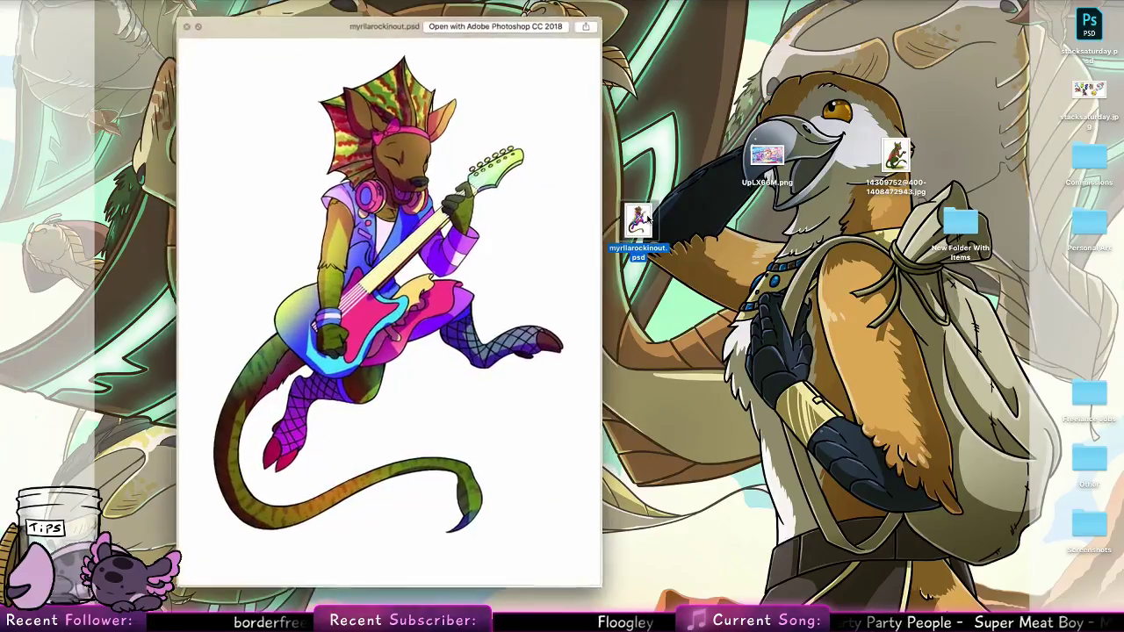